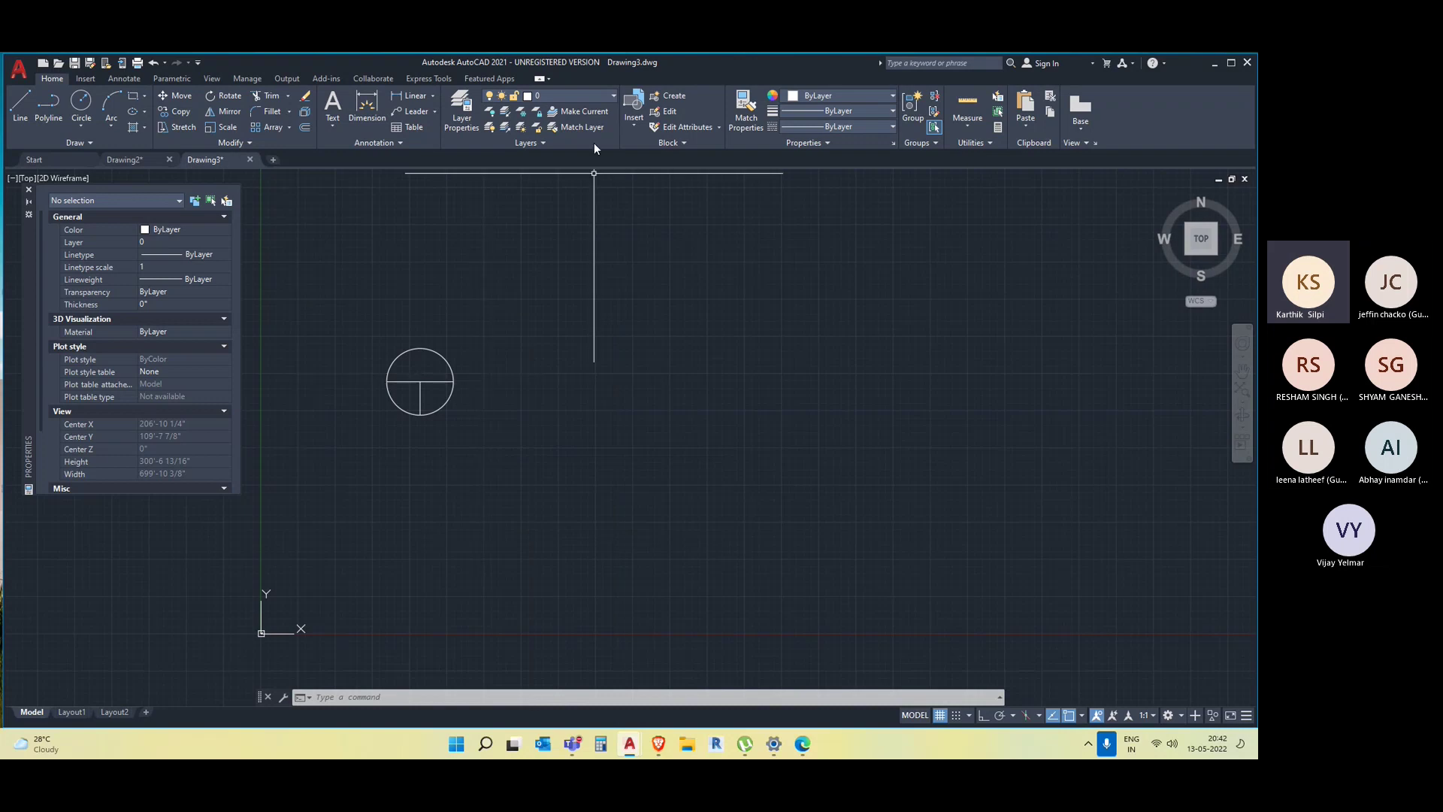
left_click(564, 101)
left_click(561, 99)
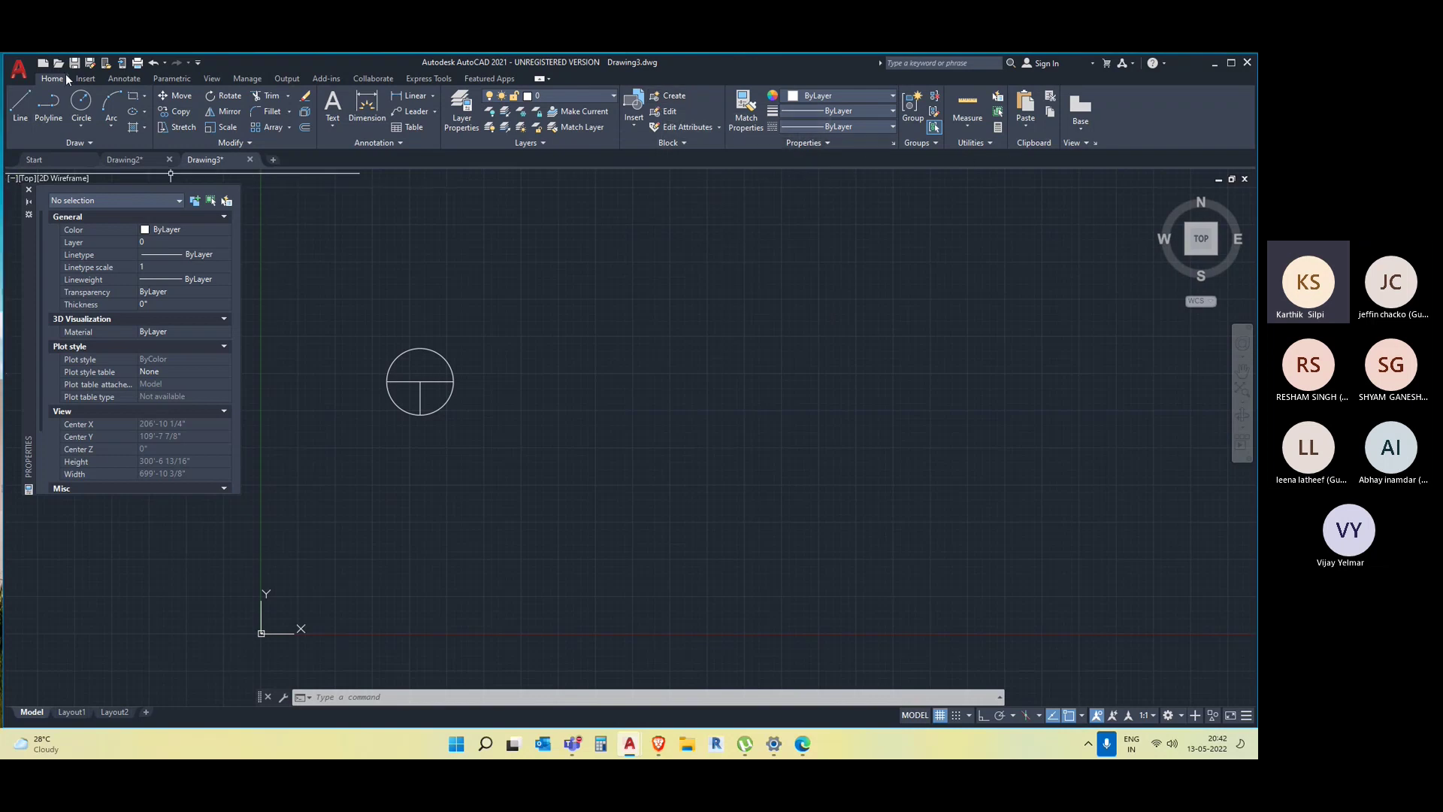
Start a block definition named Element with its base point at the left end of the circle's horizontal line.
left_click(85, 78)
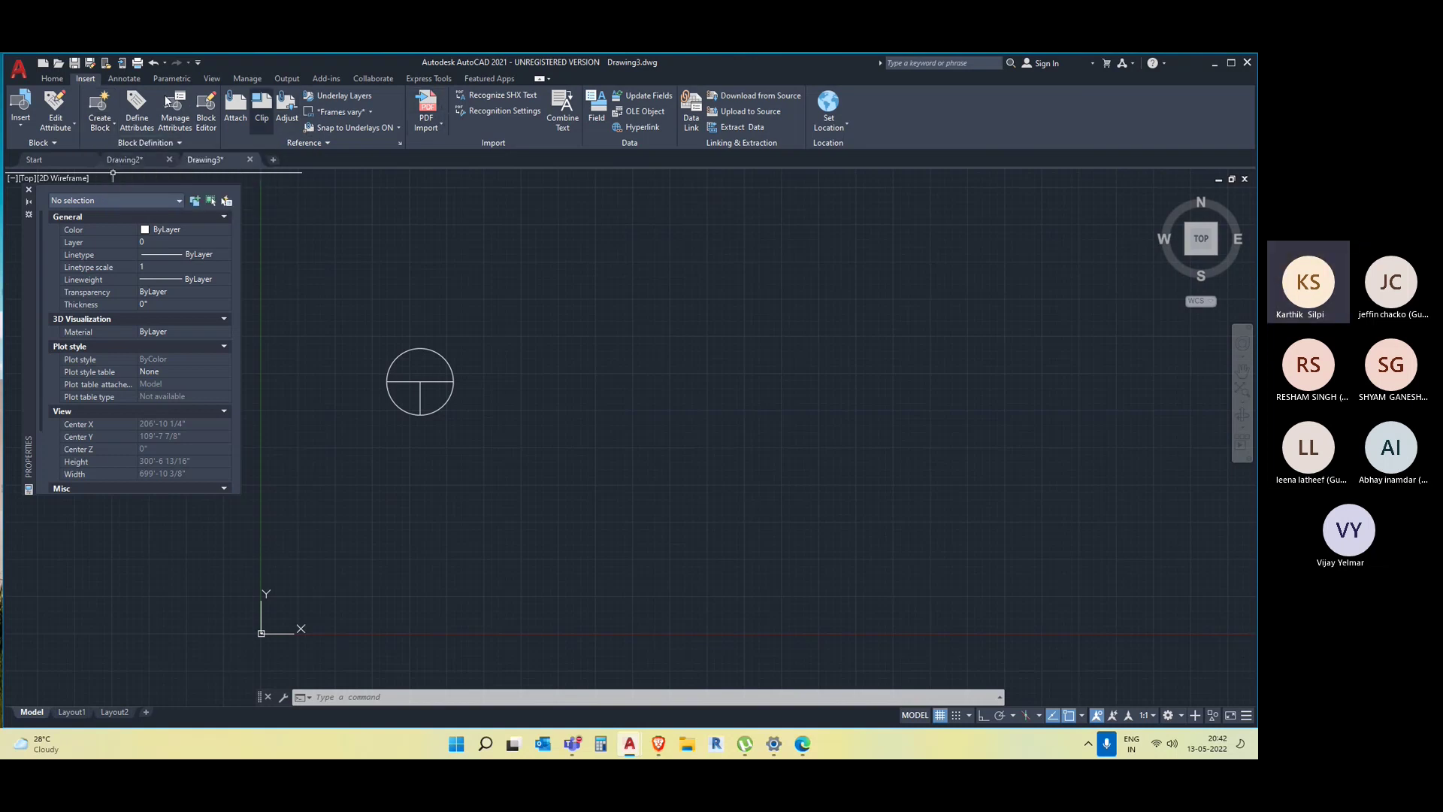
left_click(109, 128)
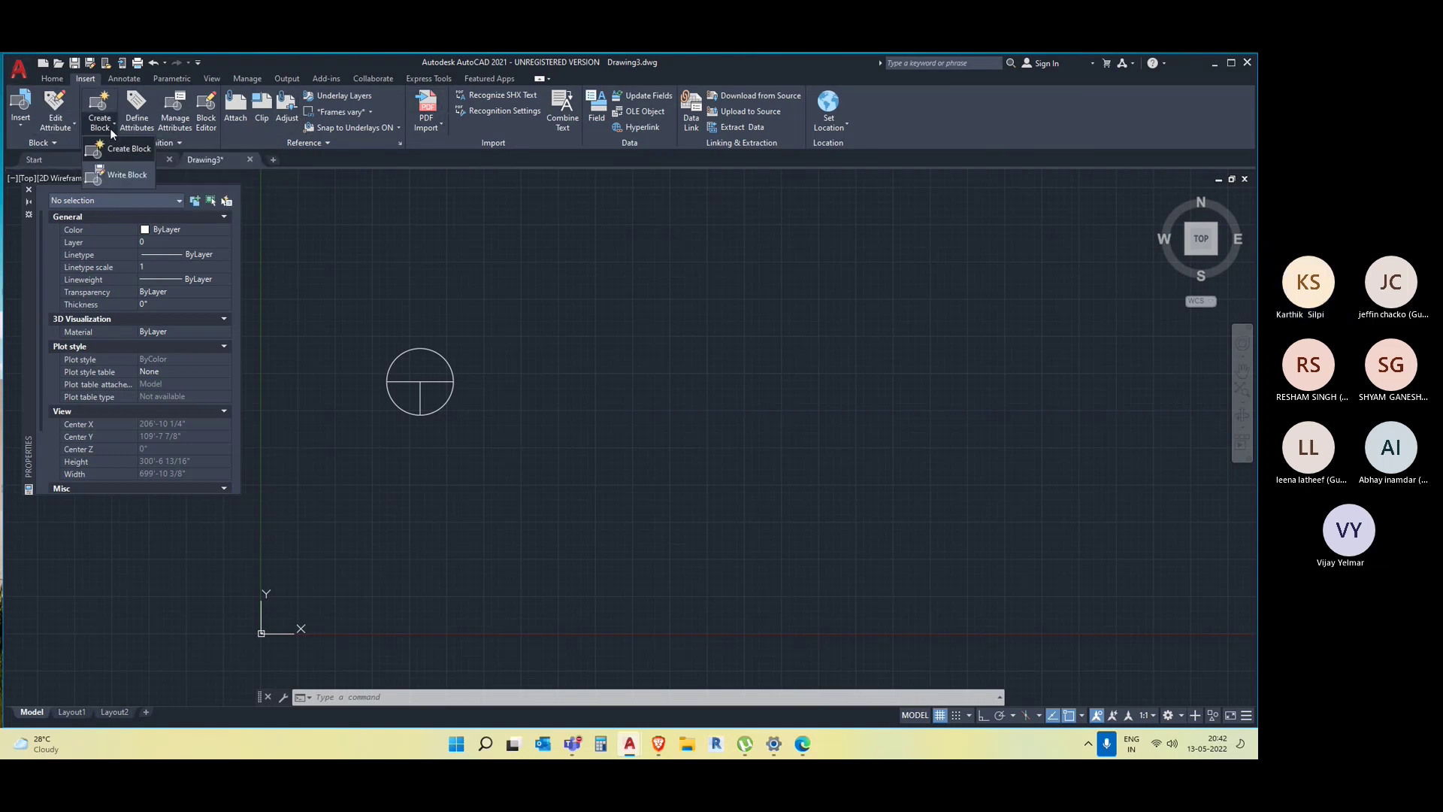
left_click(134, 155)
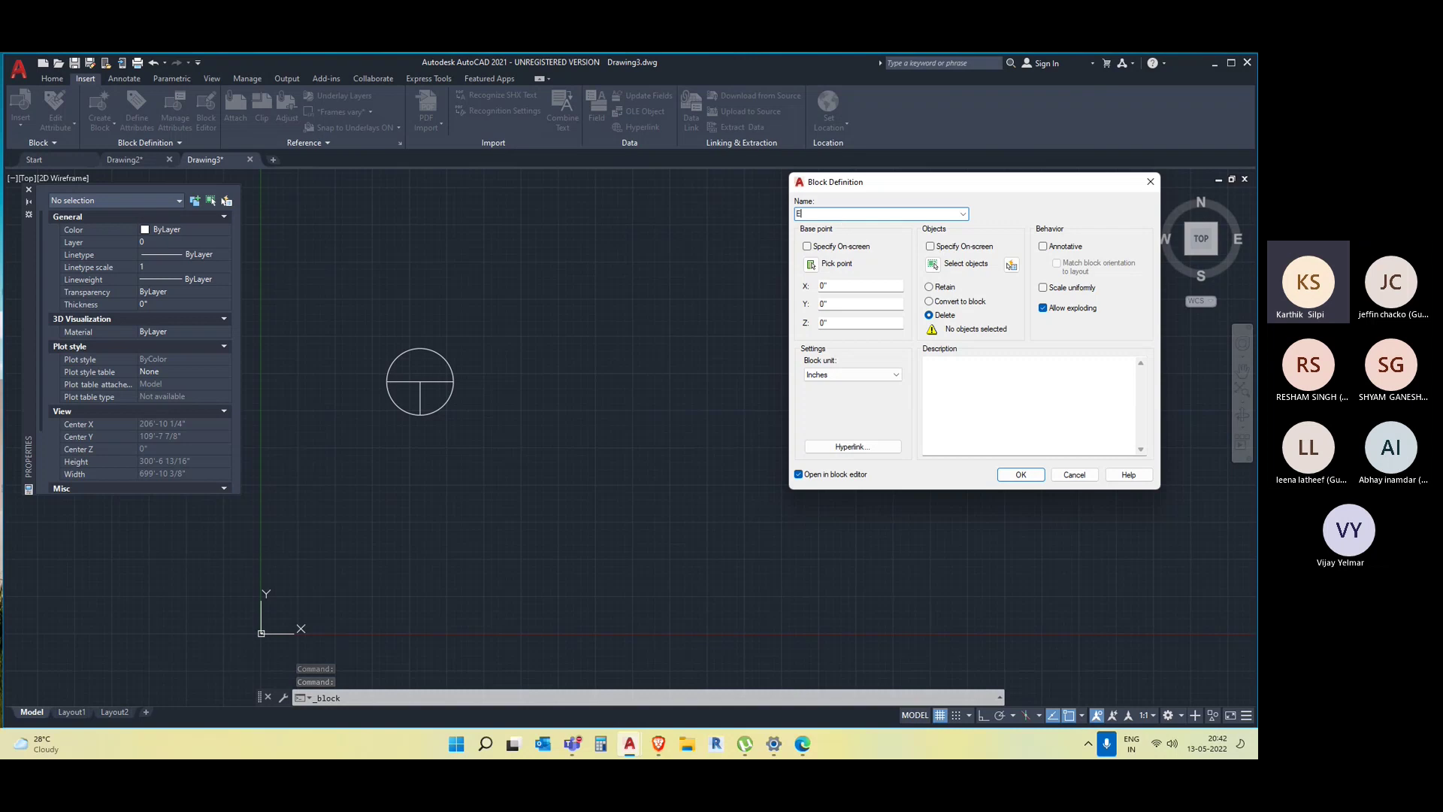
type("Element")
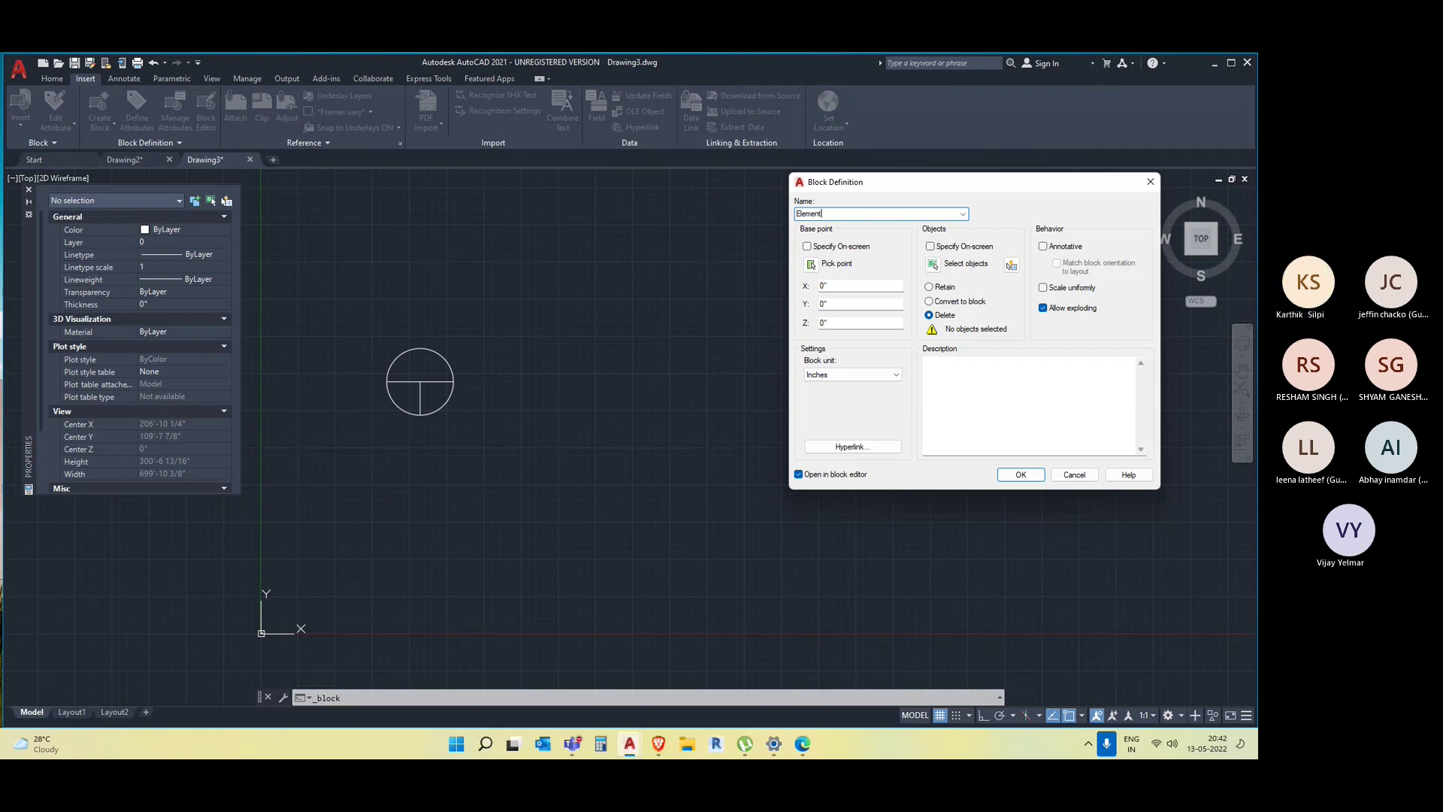
left_click(812, 265)
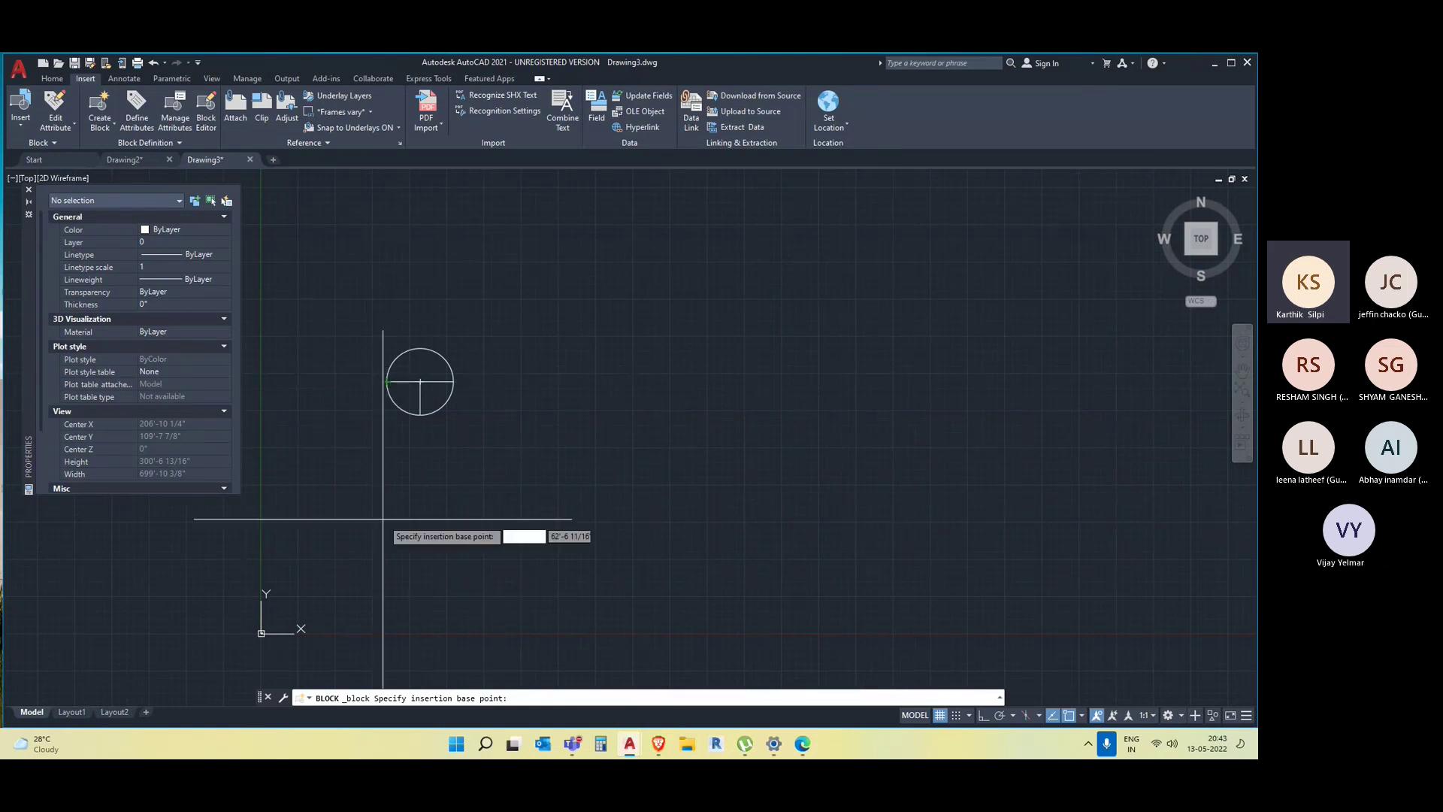
left_click(388, 382)
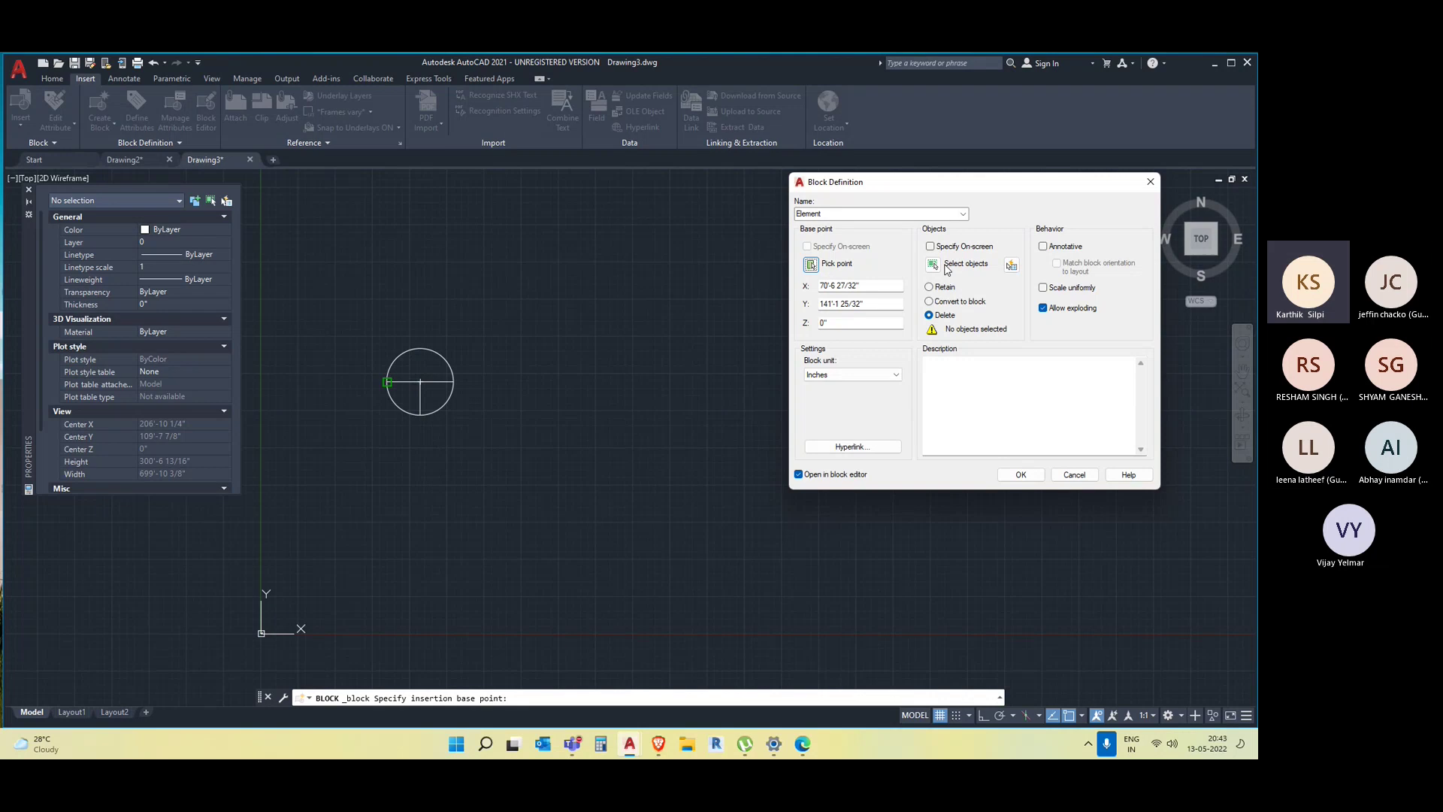
Select the circle and its two inner lines as the objects of the block.
left_click(947, 268)
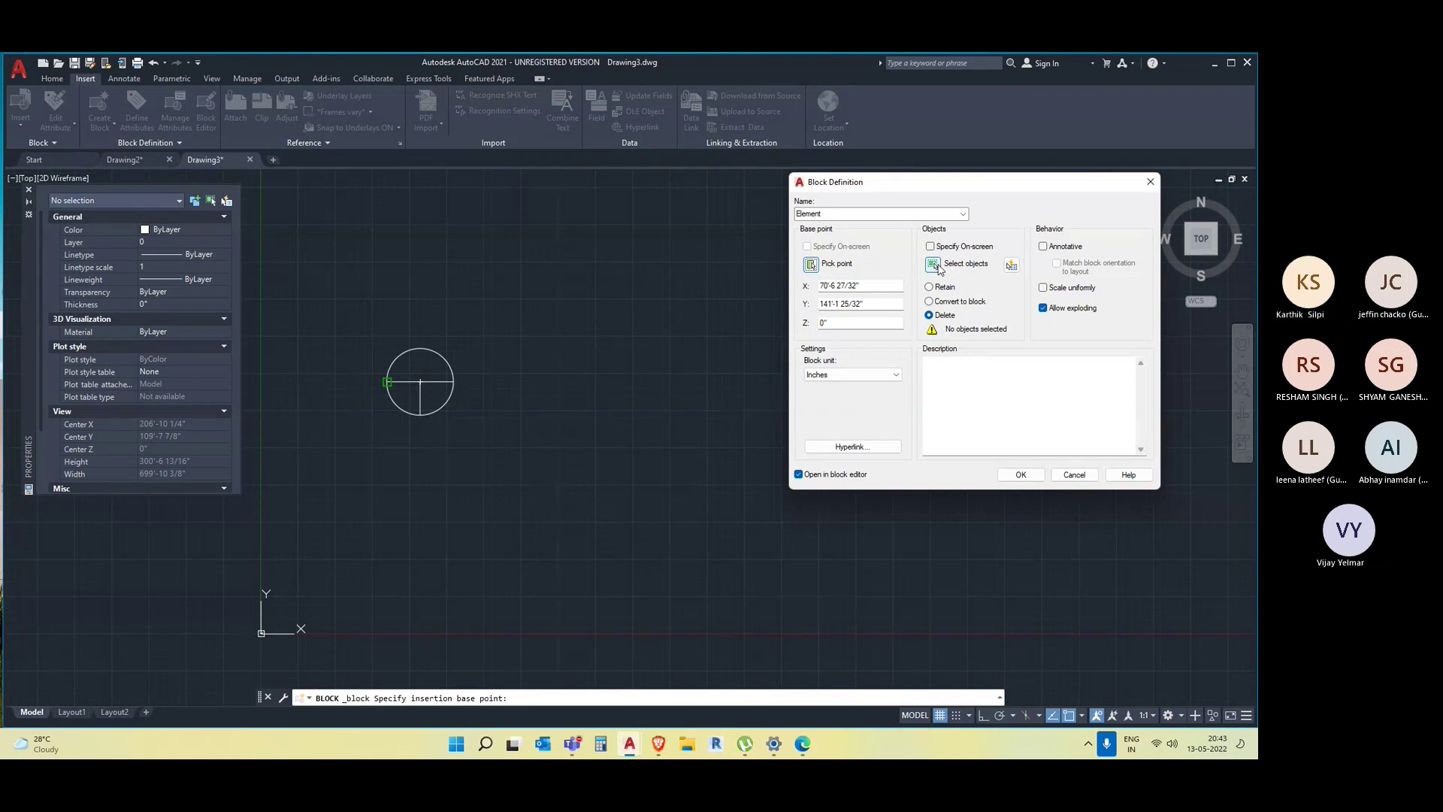
left_click(514, 426)
left_click(382, 325)
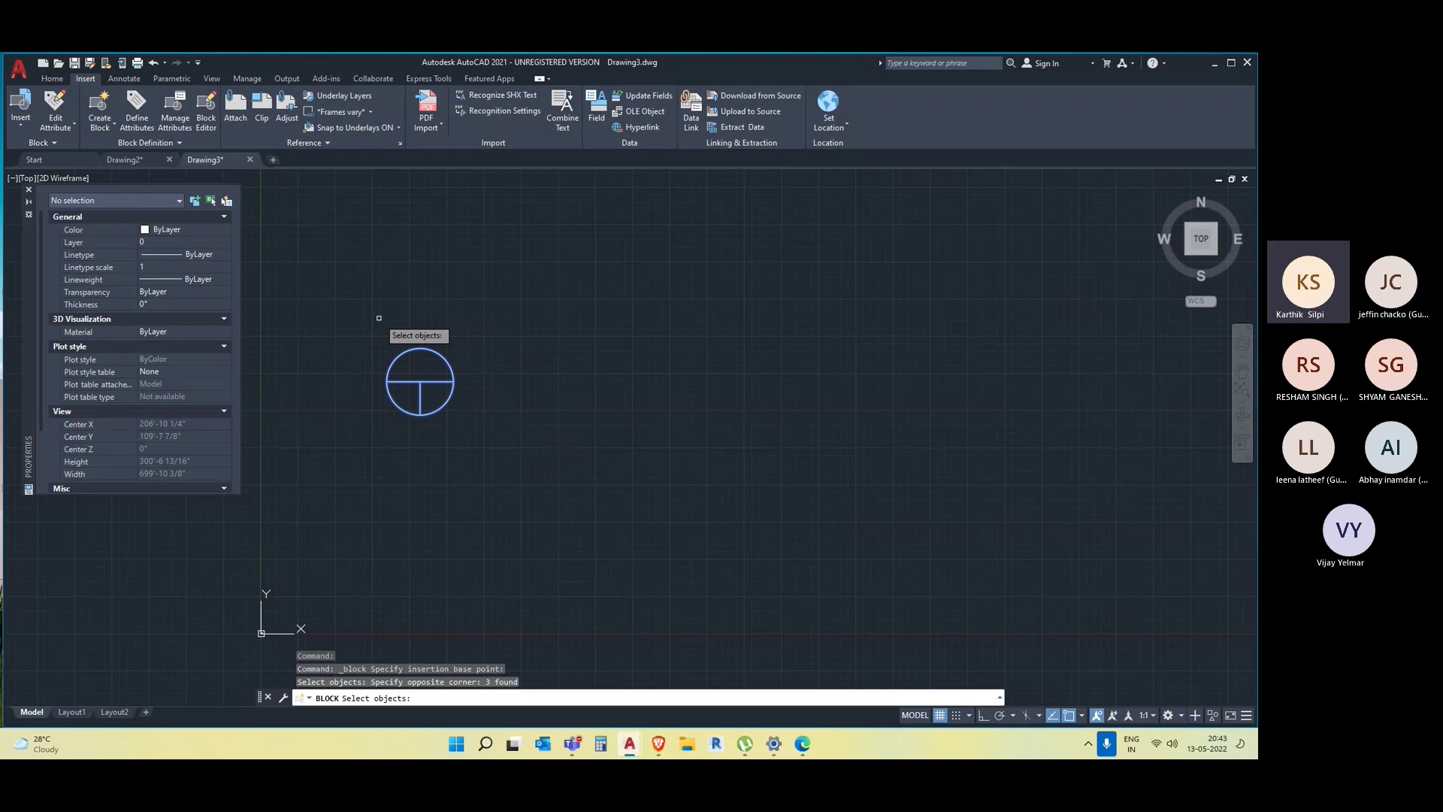
key("Return")
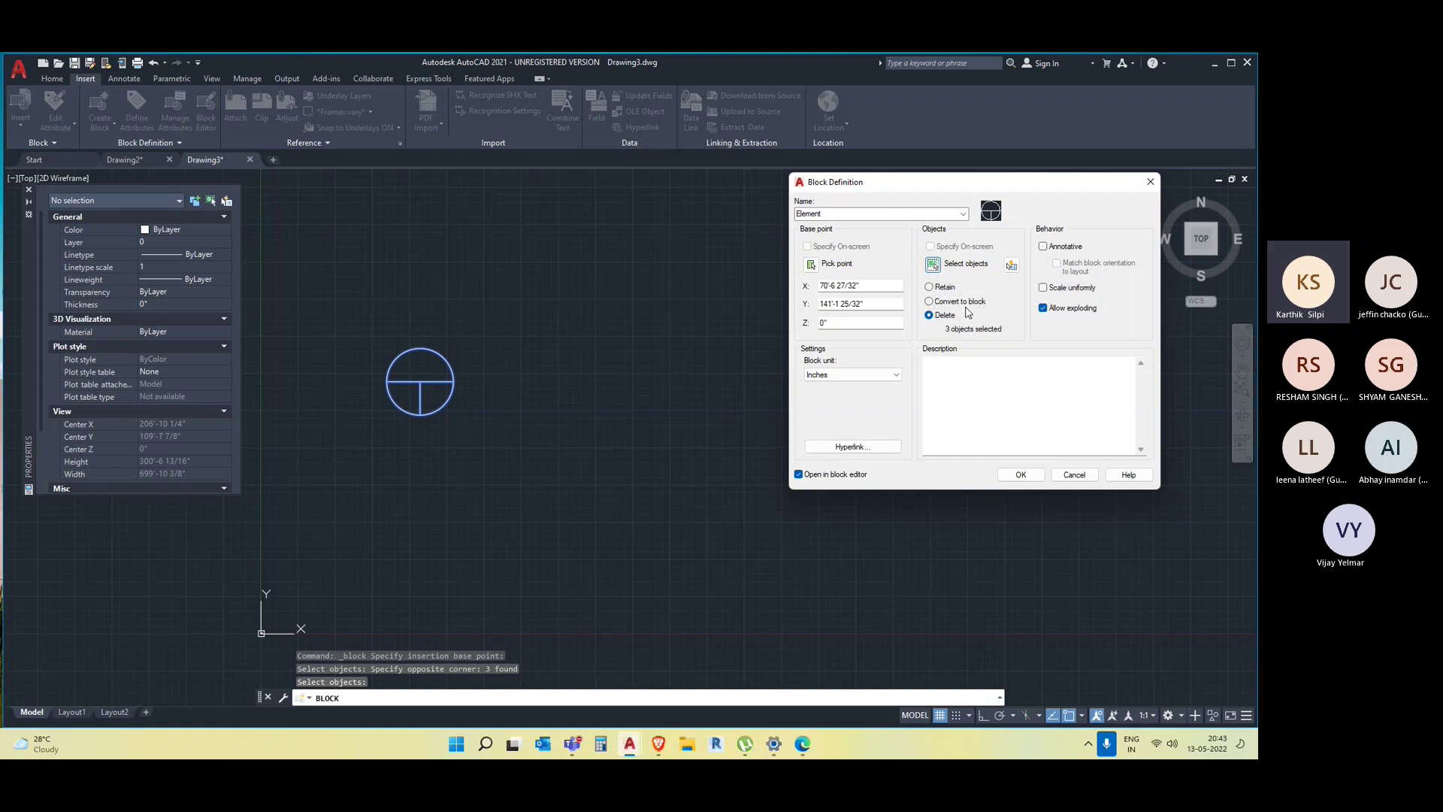
Set the objects to Convert to block, turn off Open in block editor, and create the block.
left_click(929, 287)
left_click(960, 303)
left_click(932, 317)
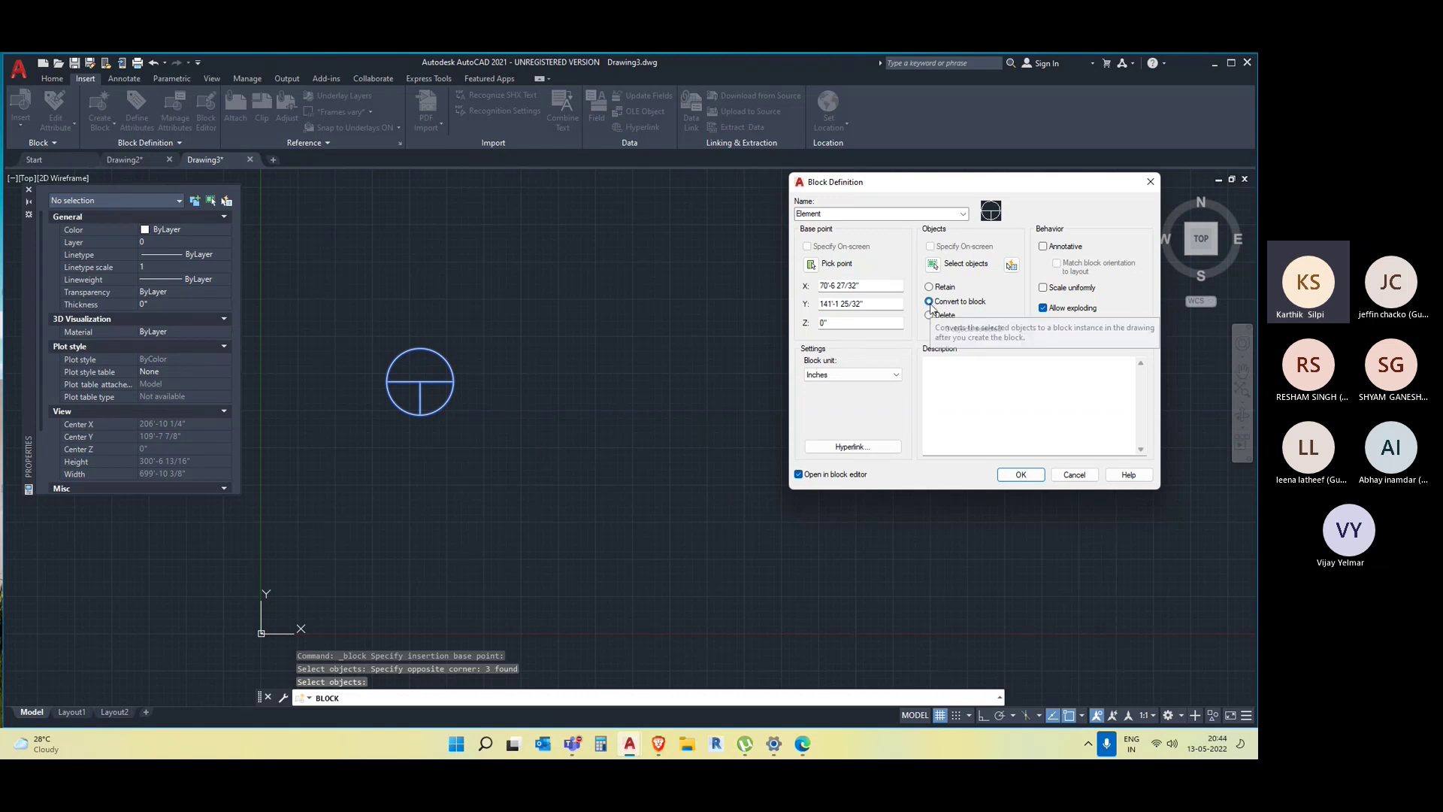
left_click(930, 302)
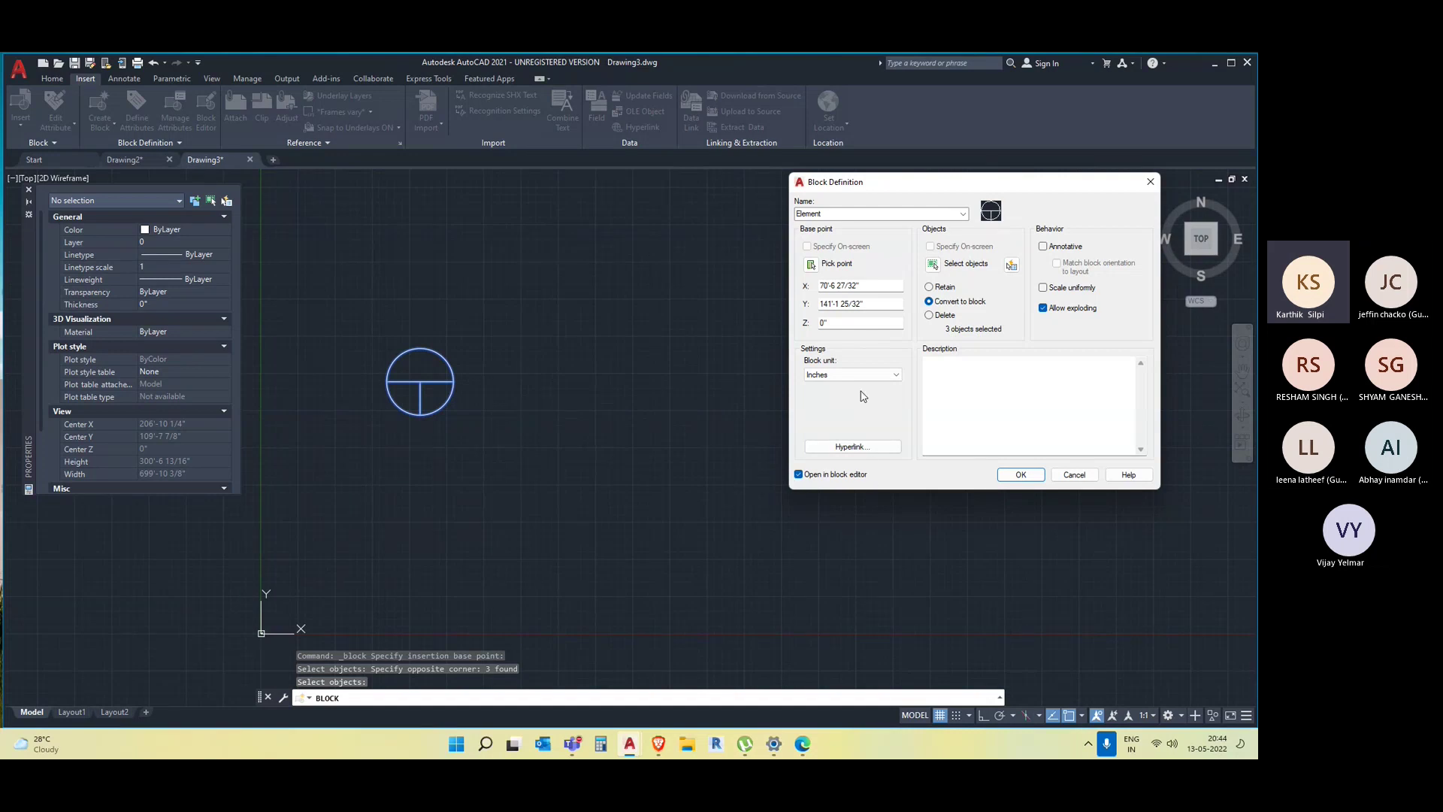
left_click(798, 475)
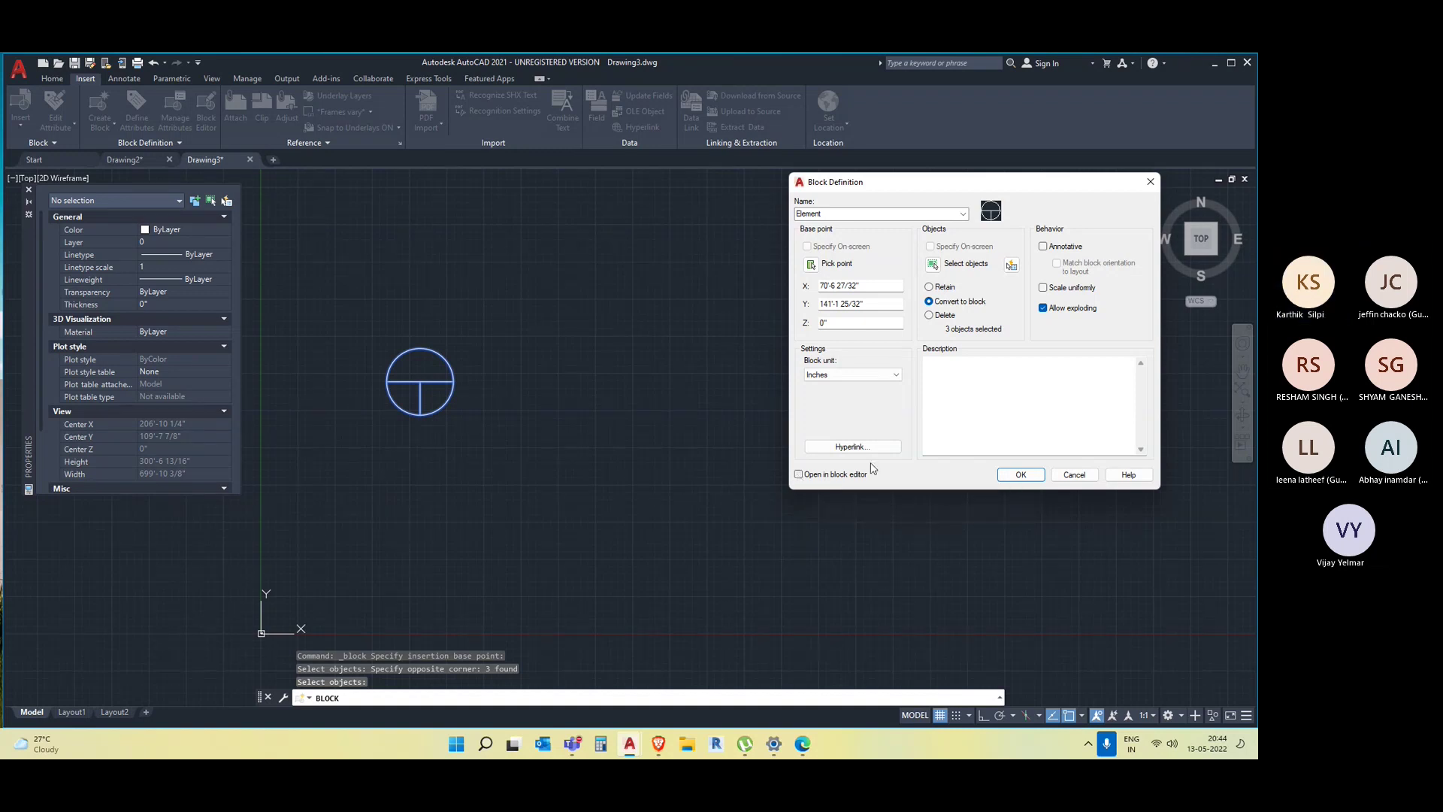
key("Return")
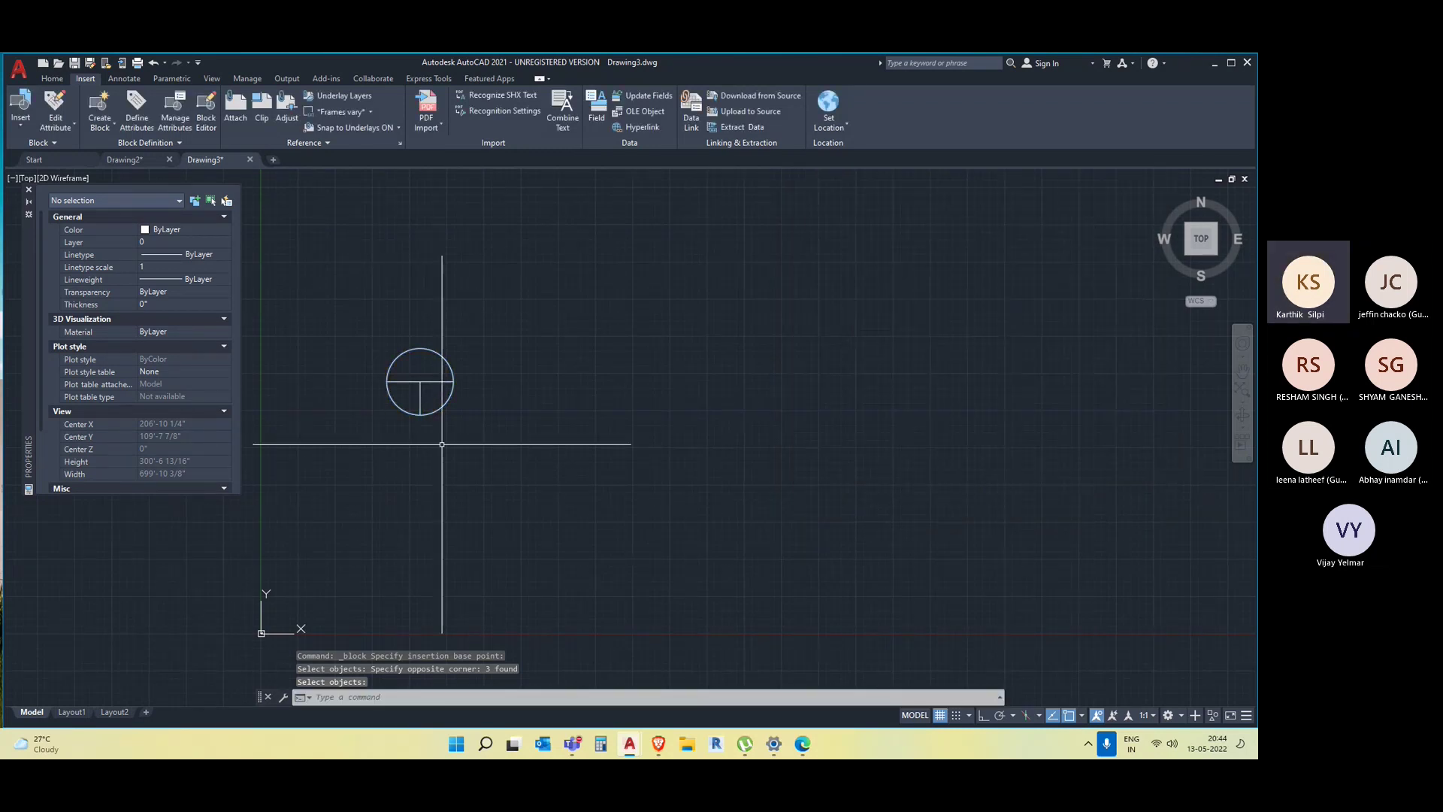
Select the new Element block and try moving it by its base-point grip.
left_click(441, 405)
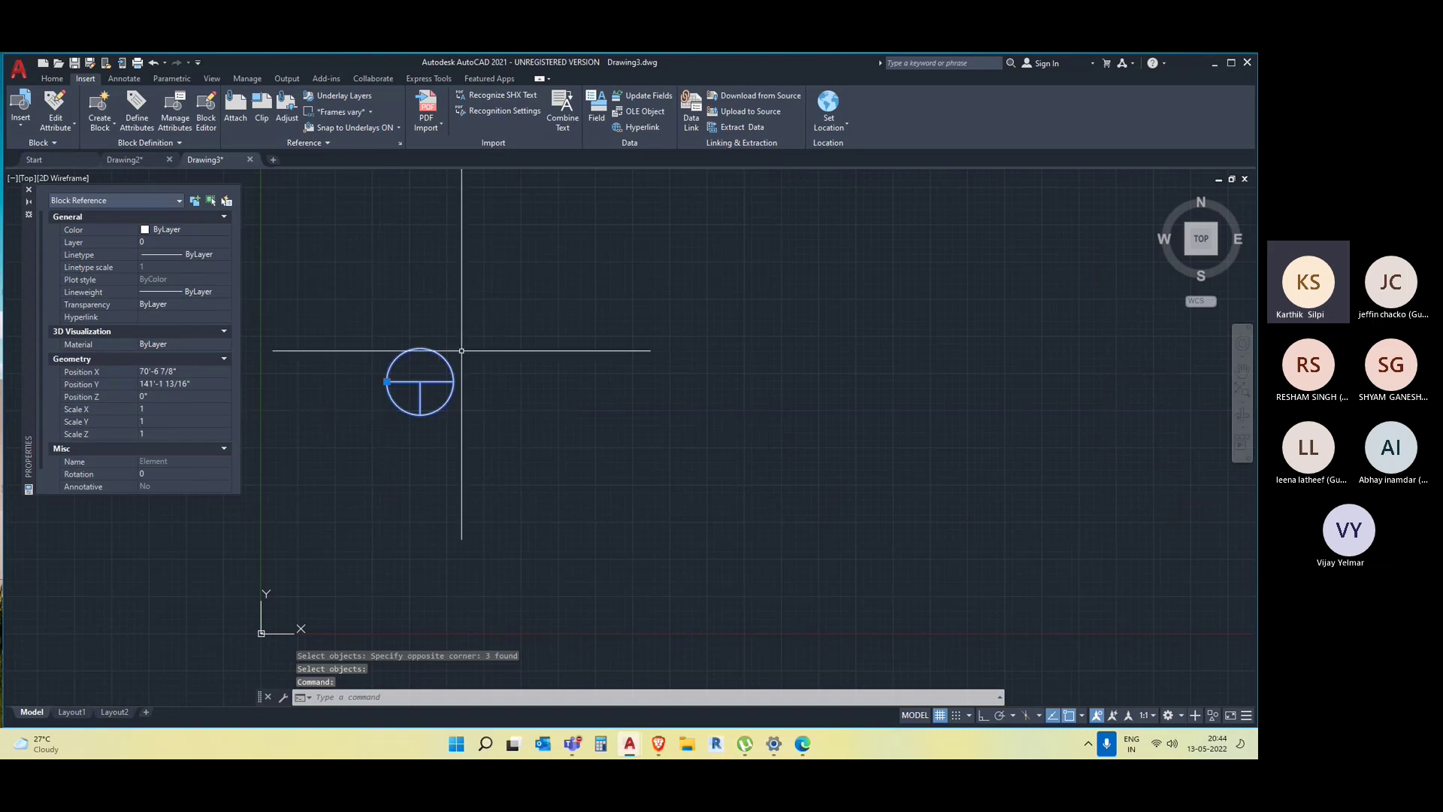
scroll(335, 393, "up", 4)
scroll(348, 390, "up", 2)
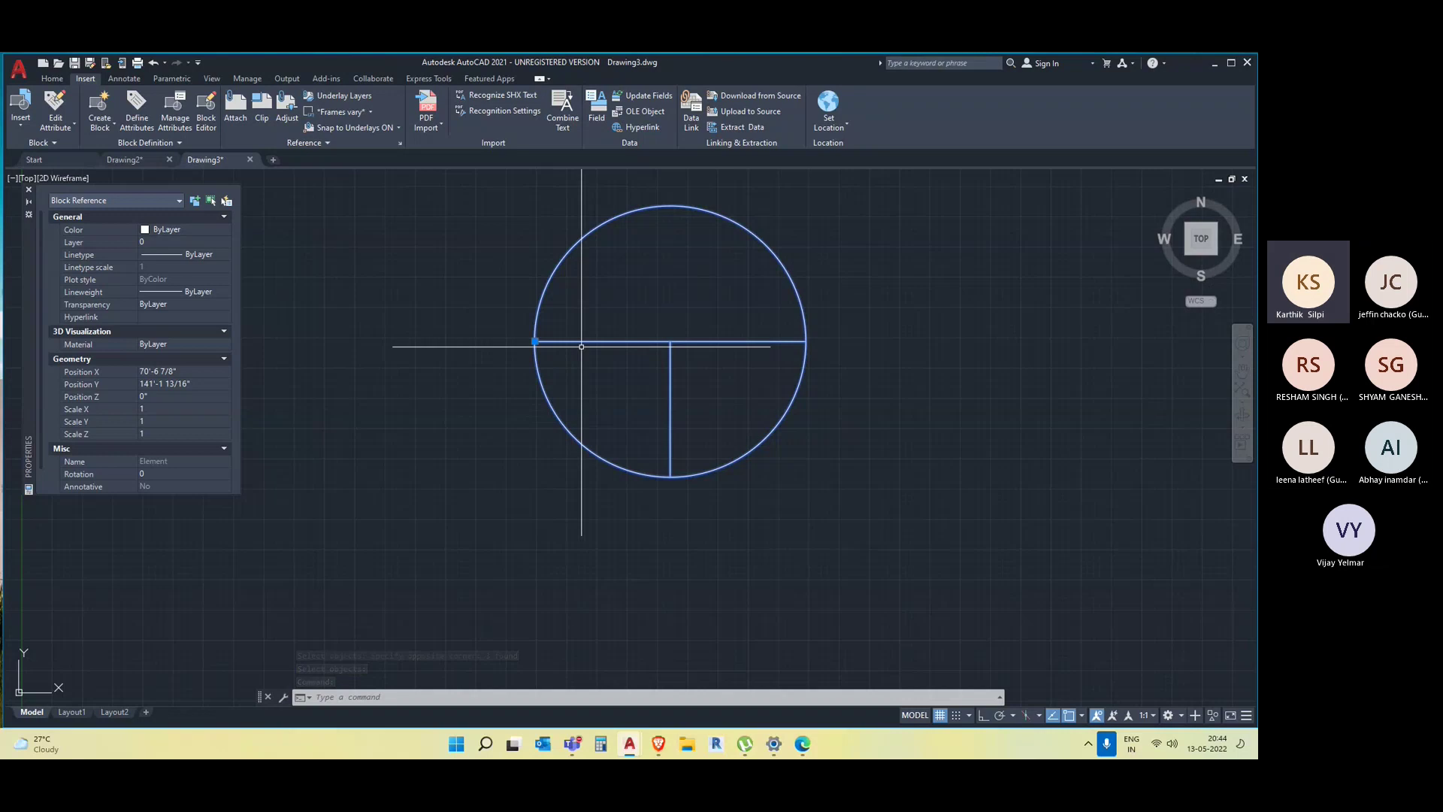
left_click(535, 340)
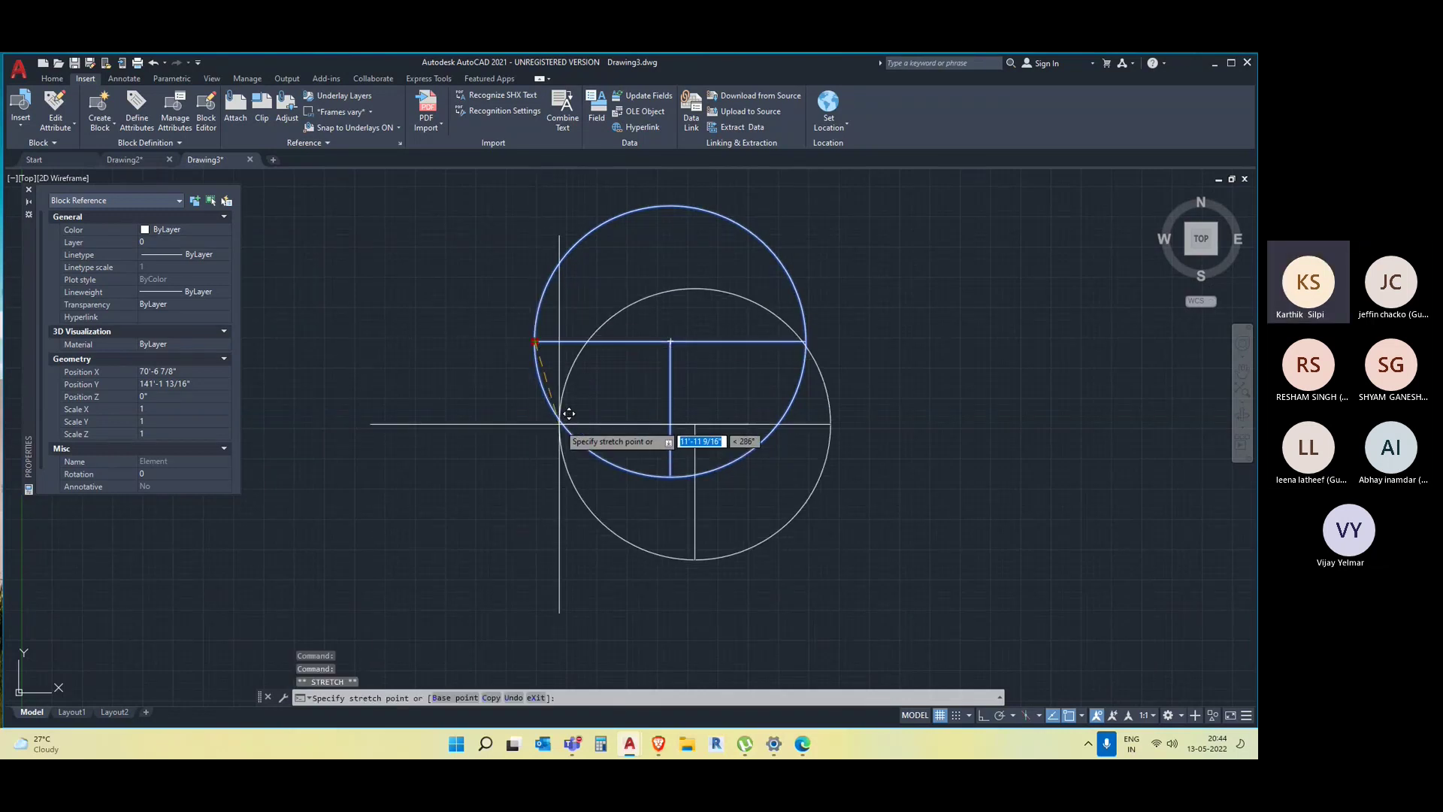
key("Escape")
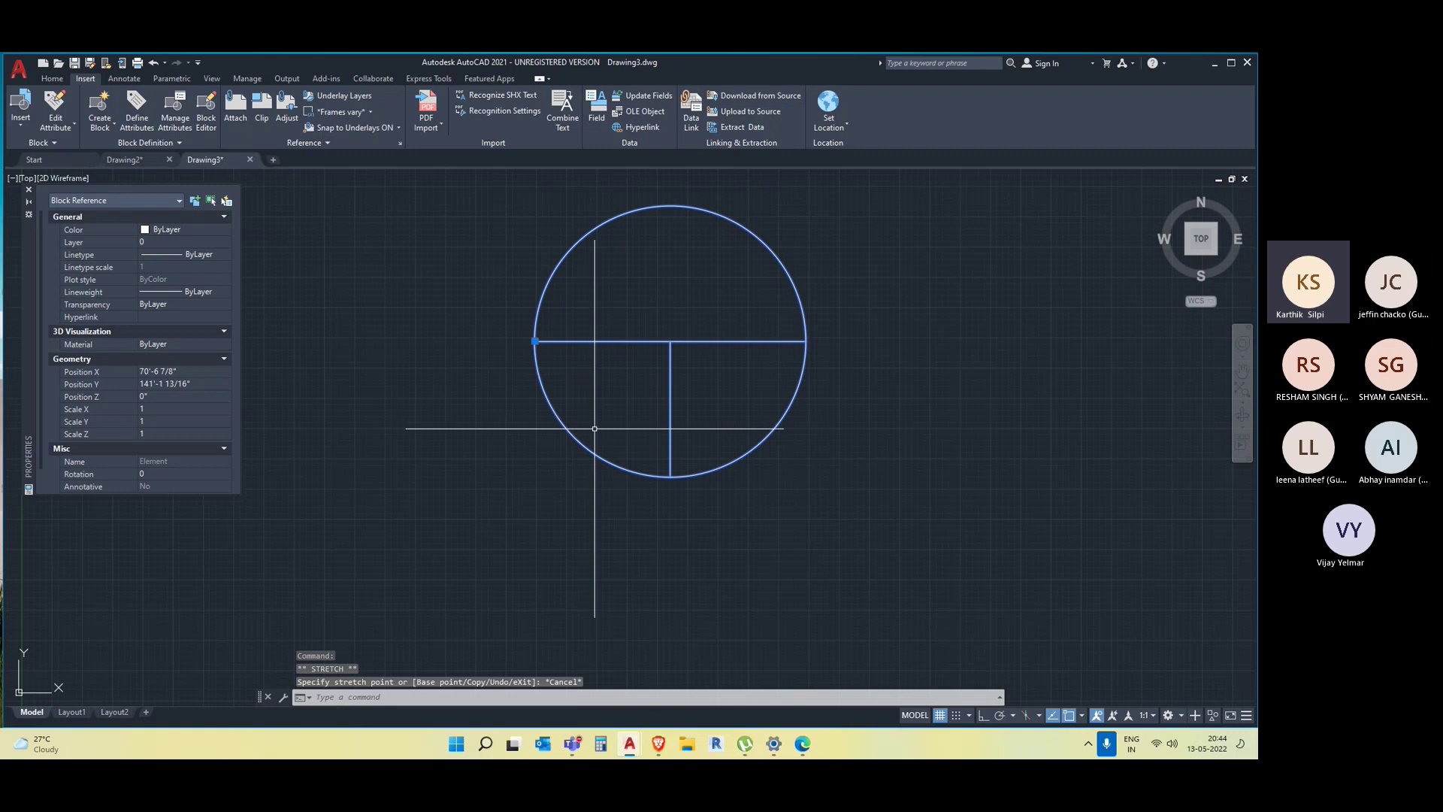
left_click(536, 341)
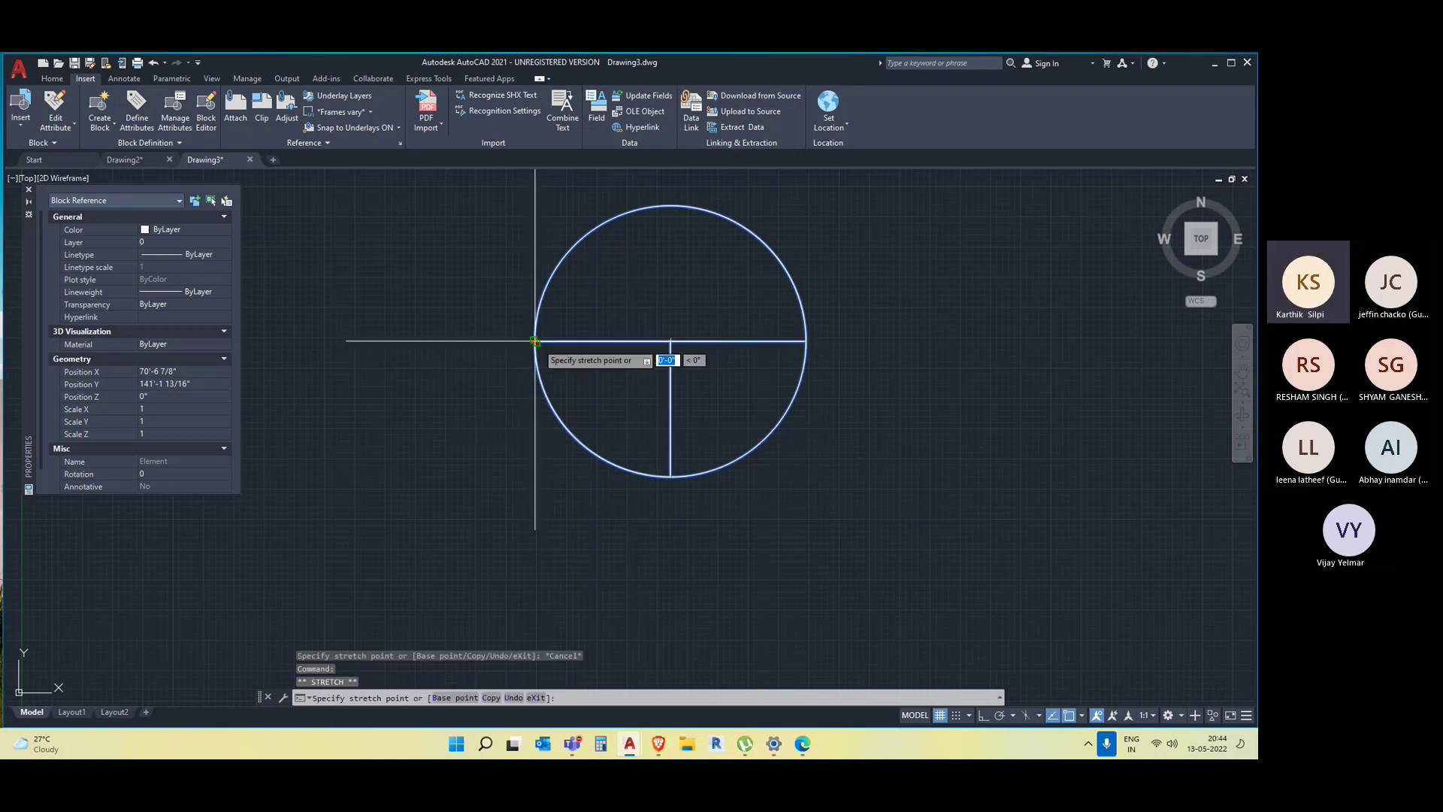
scroll(645, 489, "down", 10)
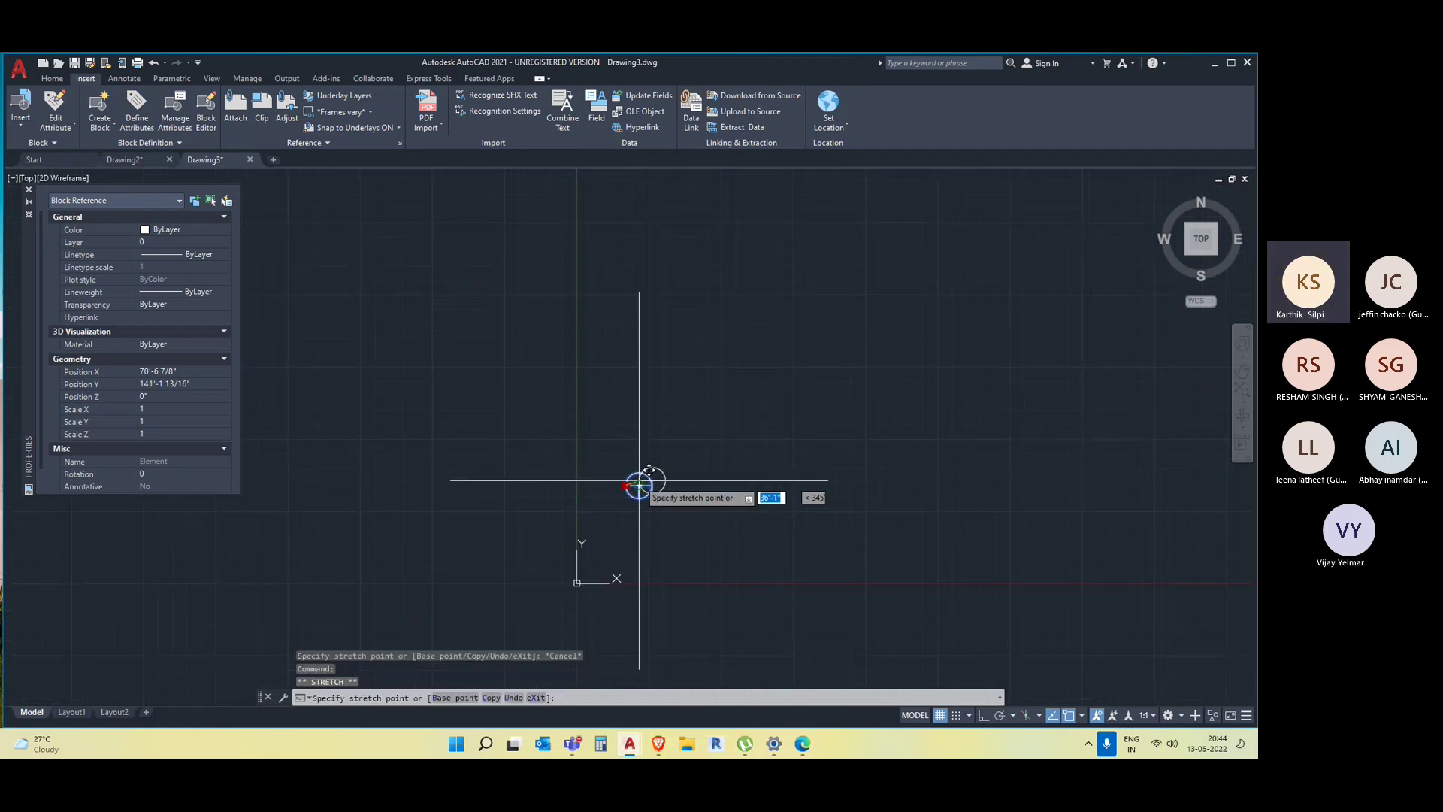
key("Escape")
left_click(52, 78)
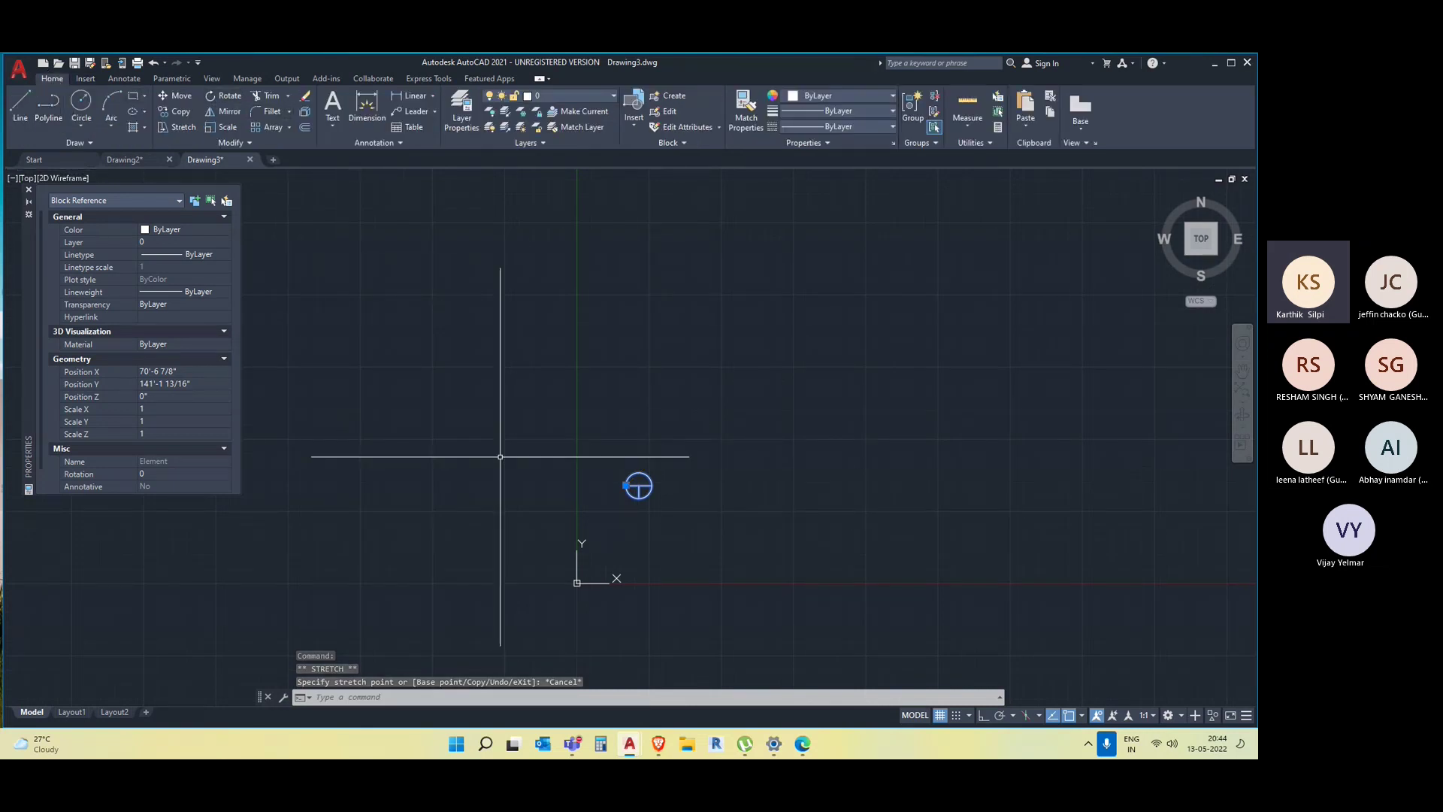
middle_click_drag(640, 532, 574, 466)
key("Escape")
scroll(557, 430, "up", 4)
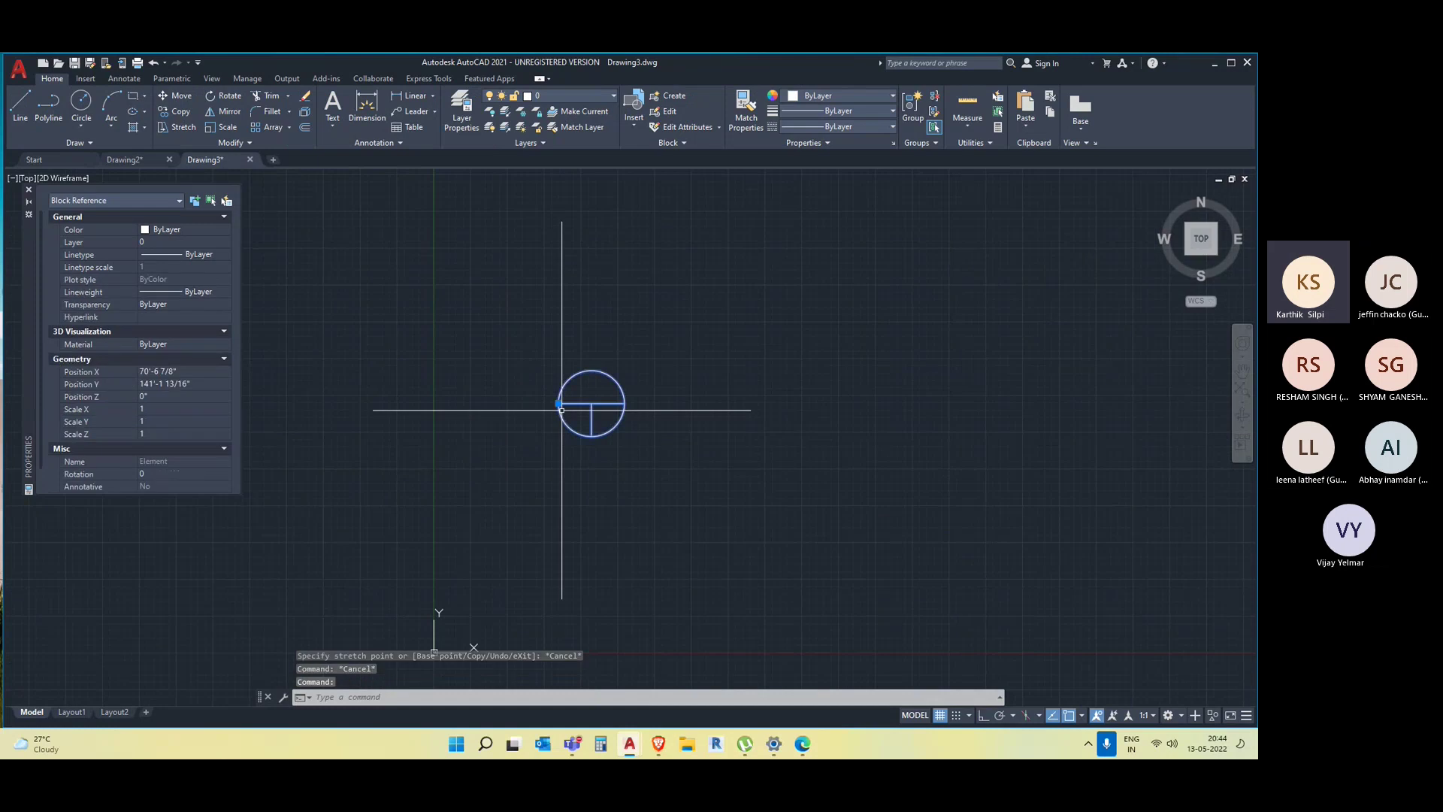
left_click(558, 403)
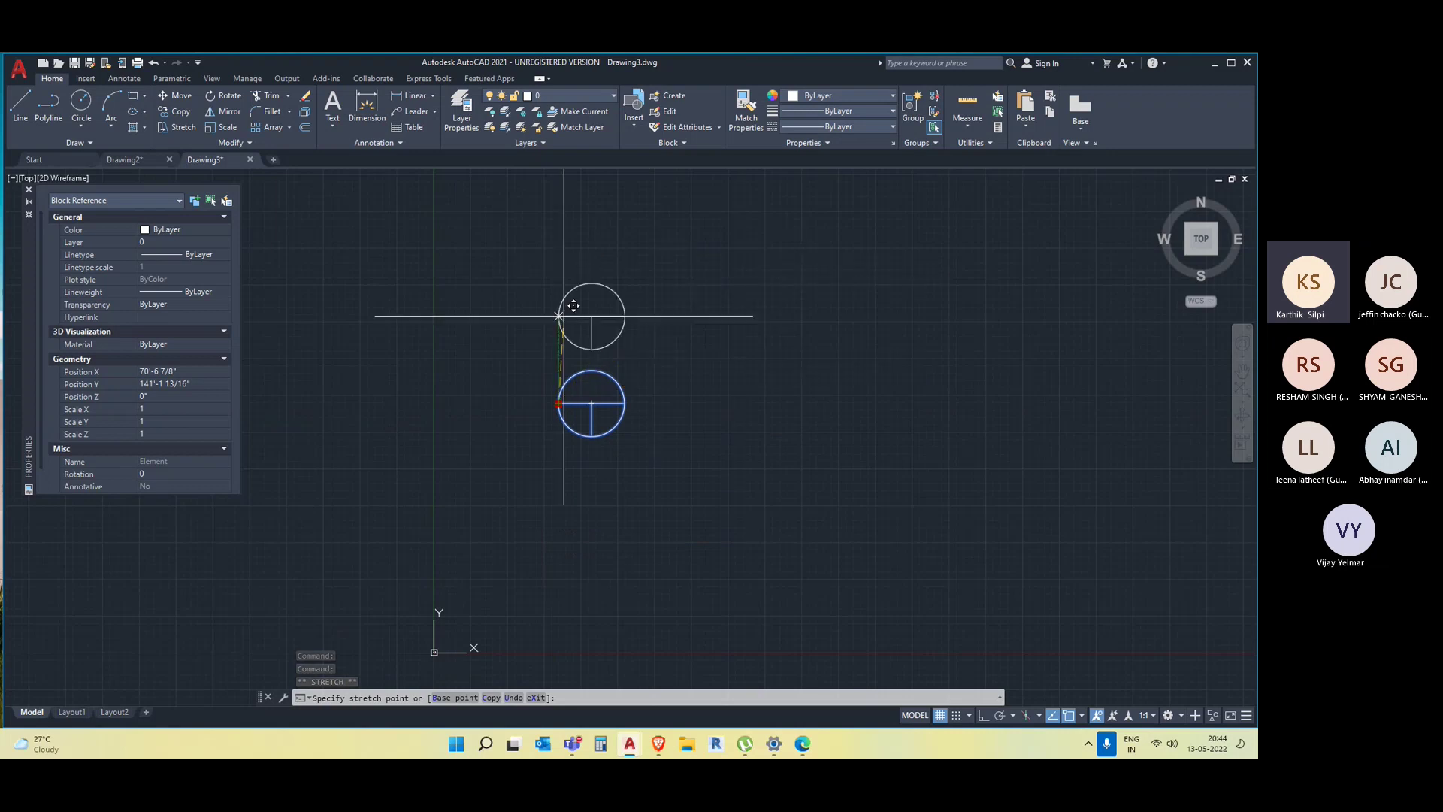
key("Escape")
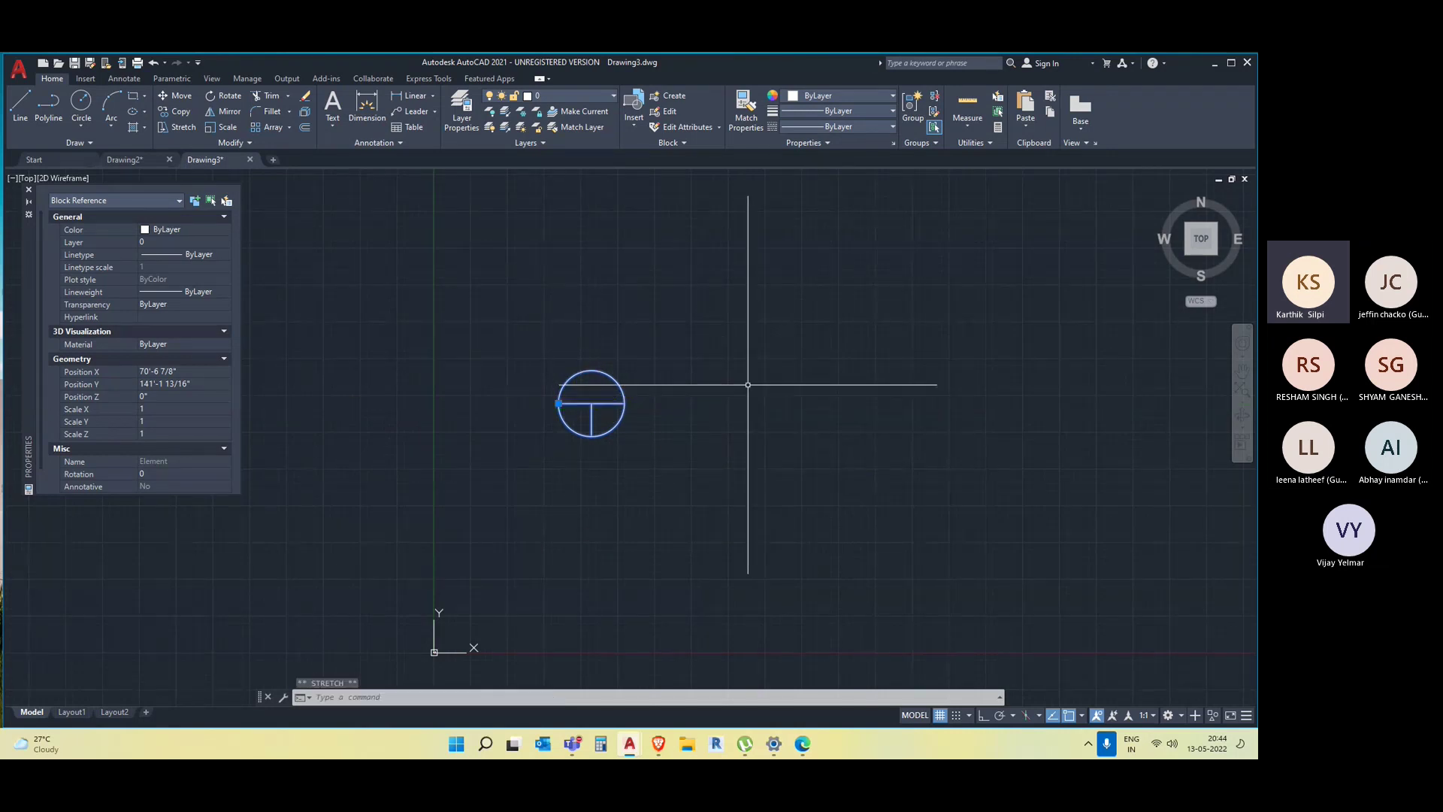
Copy the Element block horizontally to the right, using its left base point as reference.
left_click(175, 112)
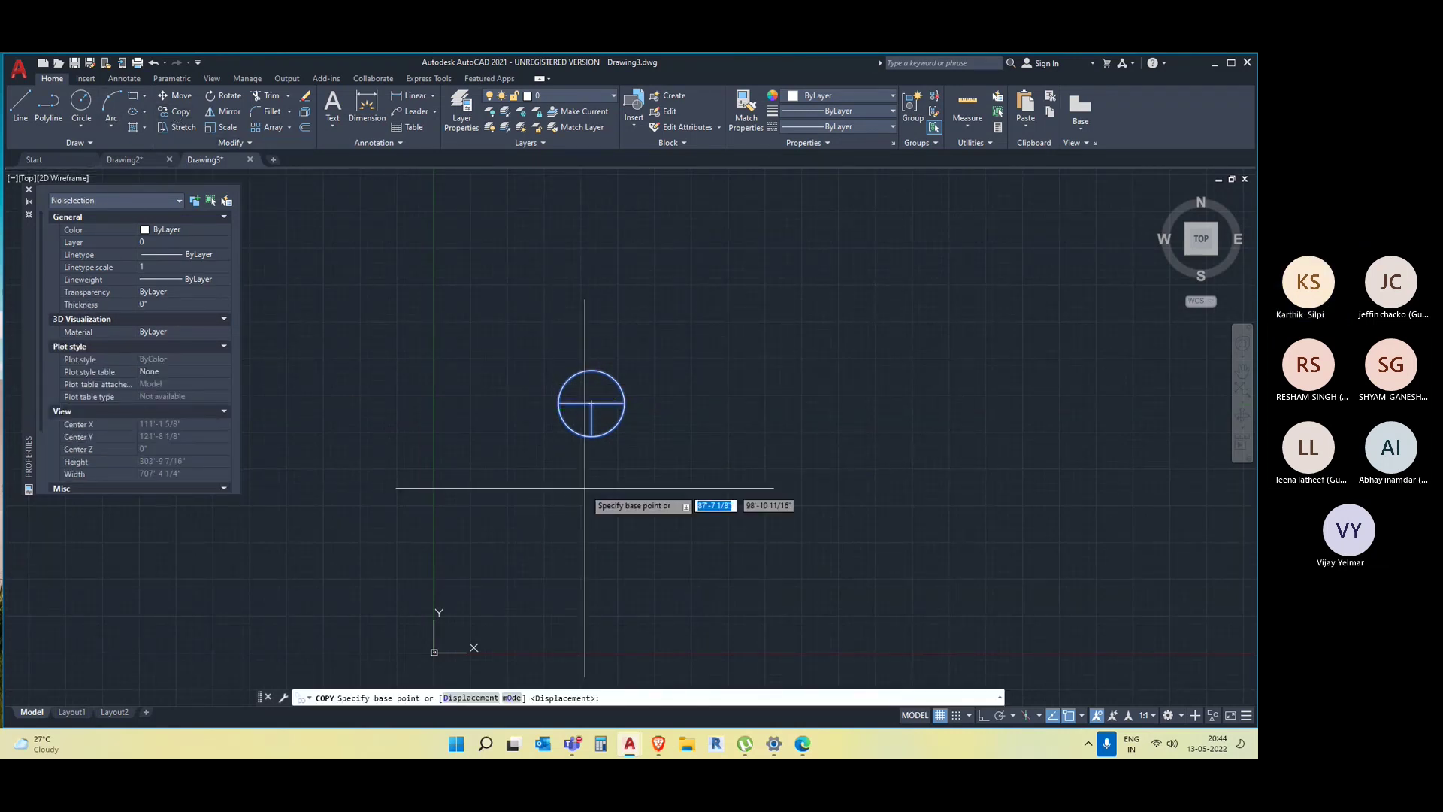
left_click(560, 404)
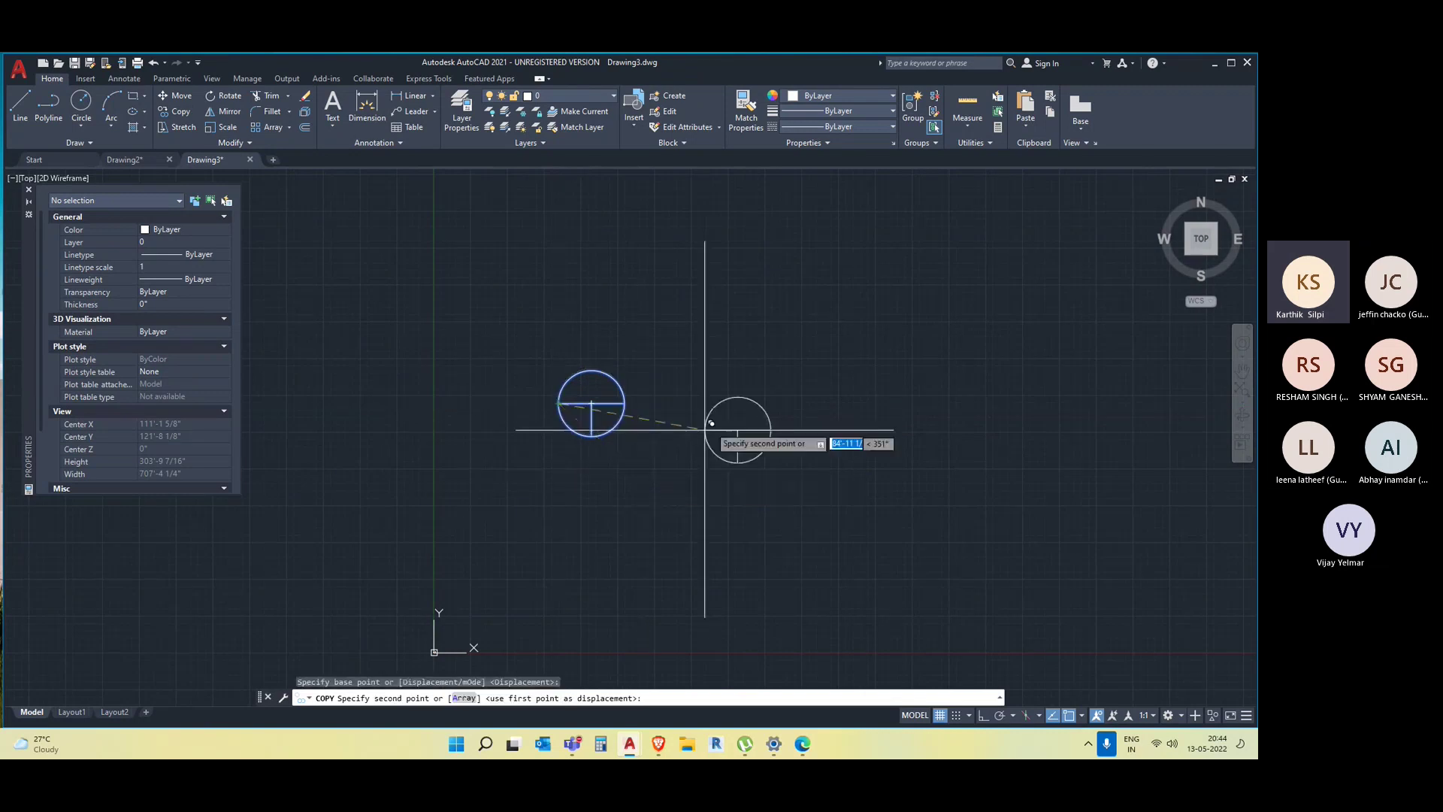
left_click(769, 404)
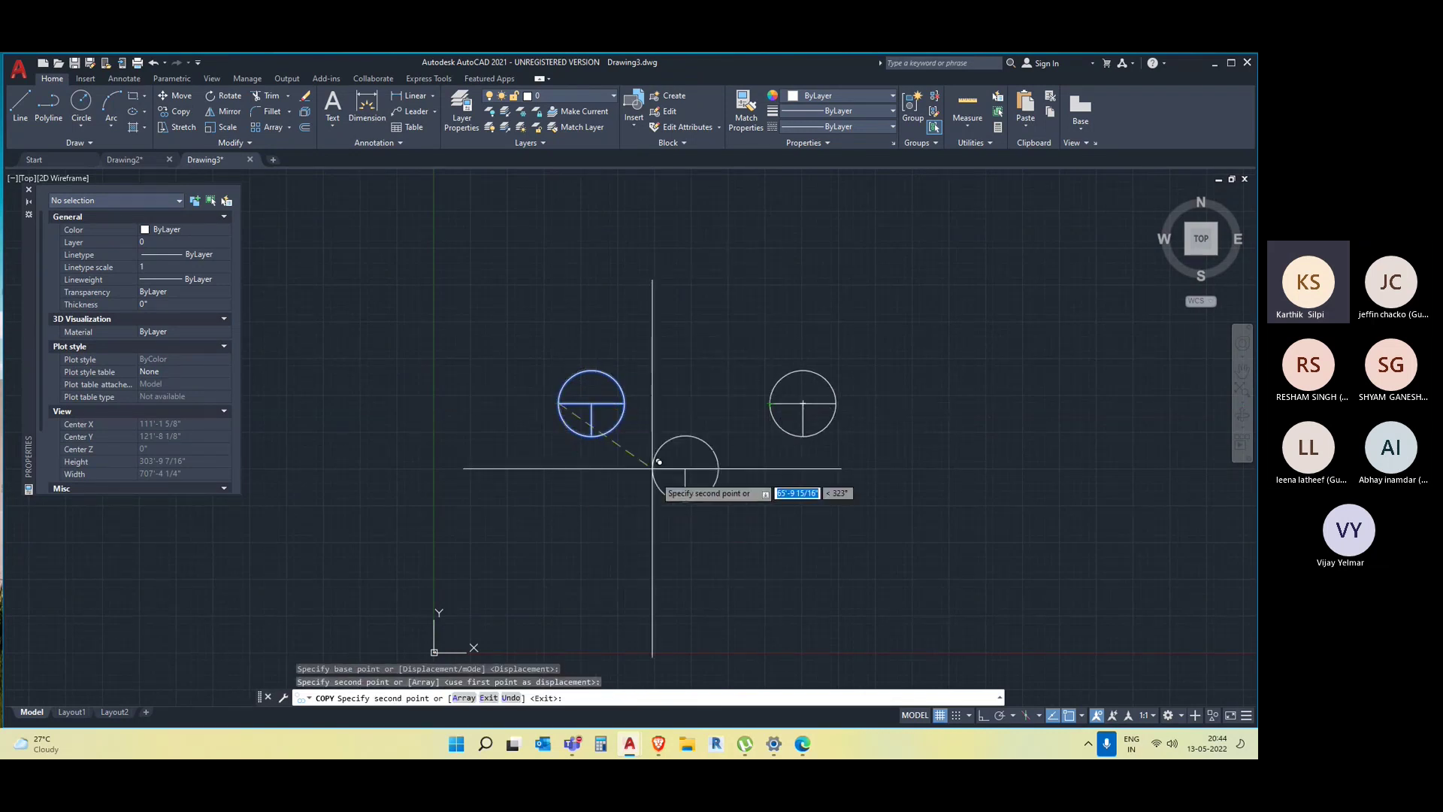
key("Escape")
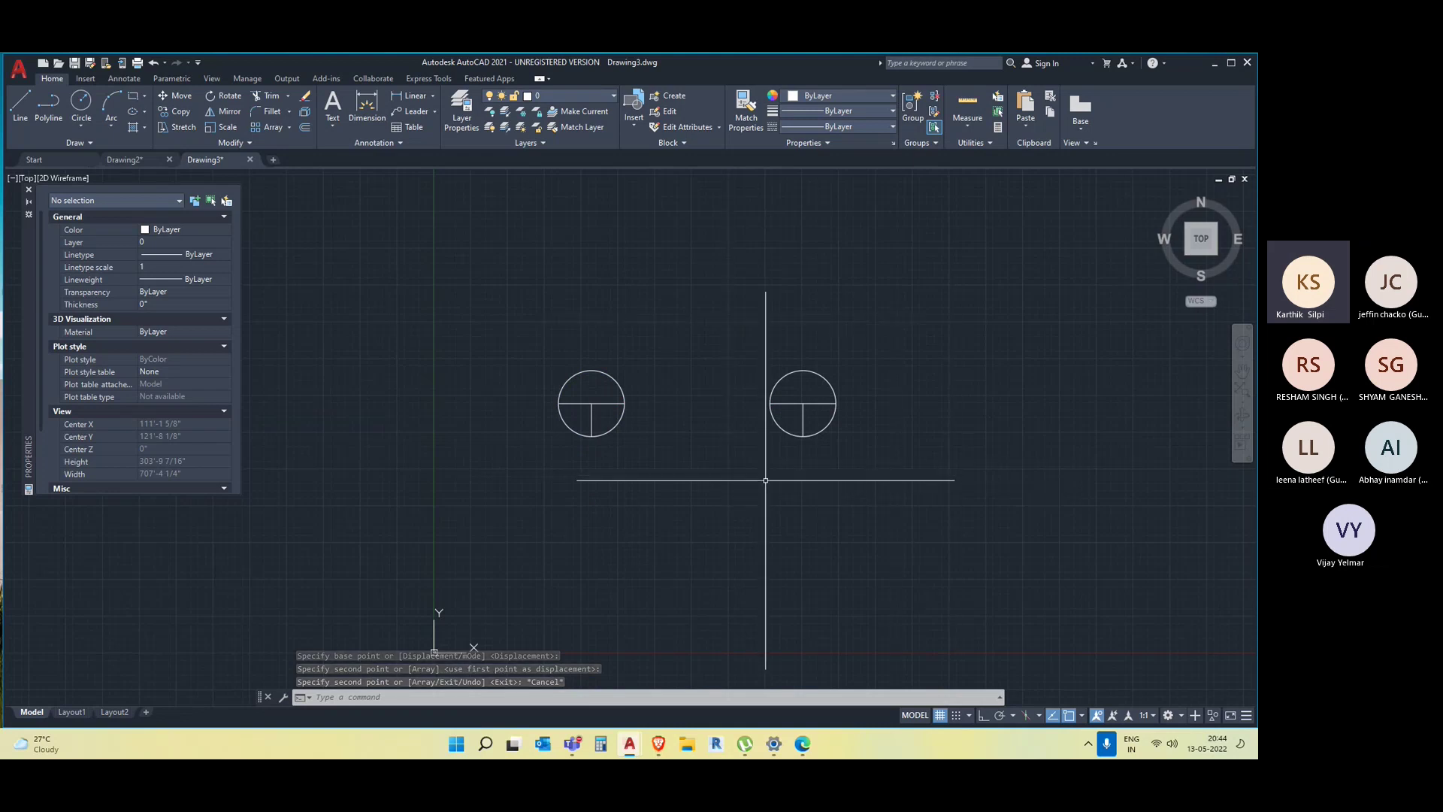
Delete the copied Element block and the original one from the drawing.
left_click(606, 454)
left_click(589, 410)
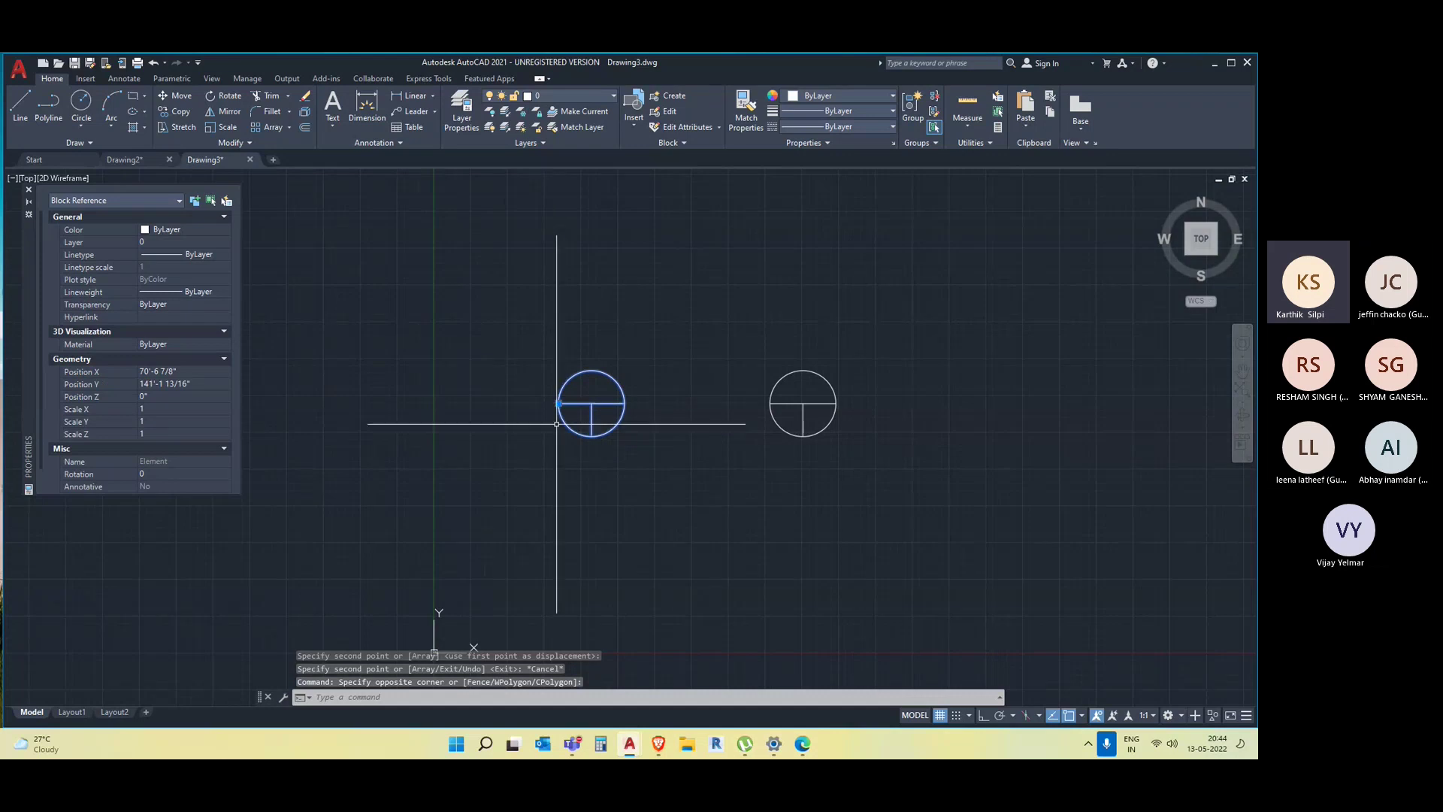
key("Escape")
left_click(882, 461)
left_click(760, 348)
key("Delete")
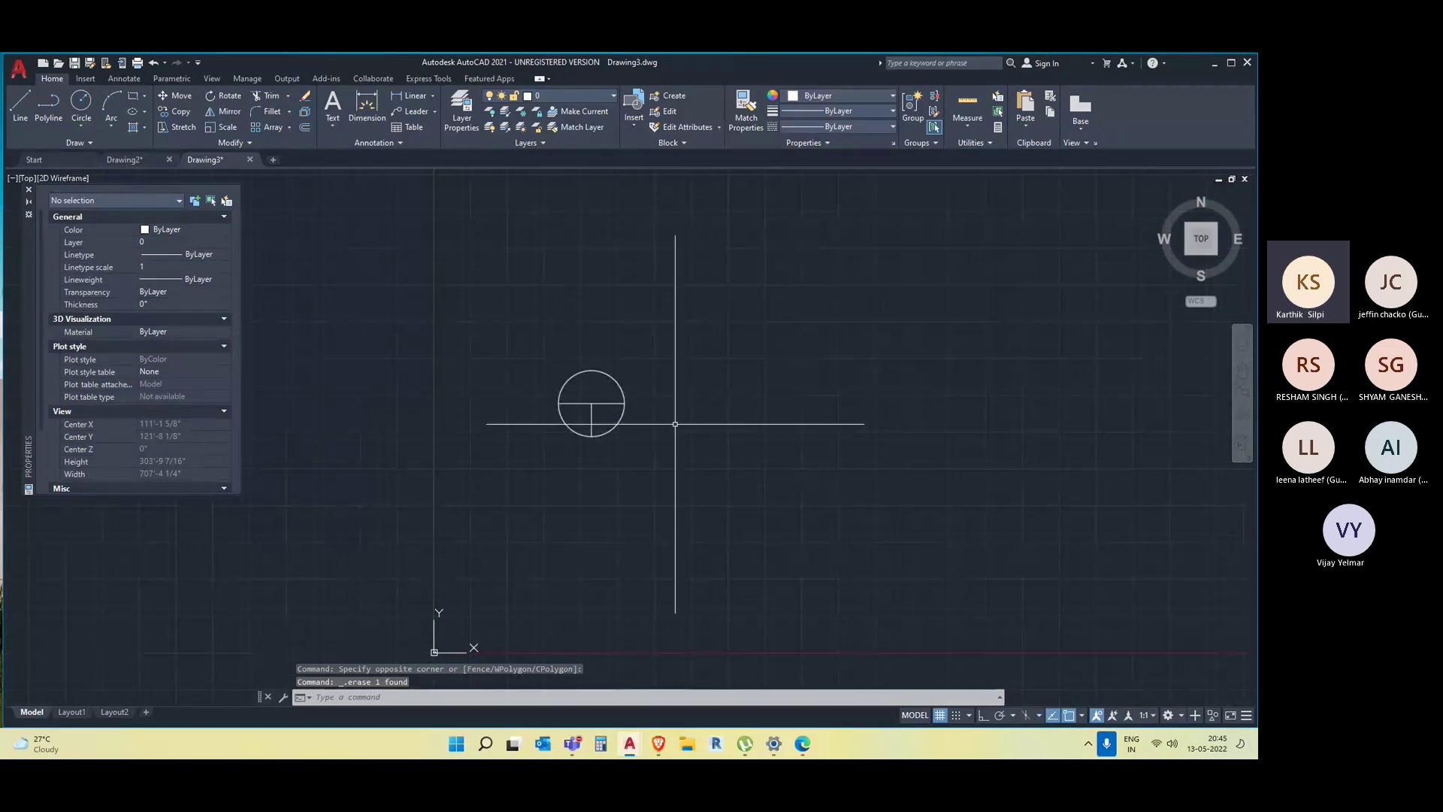
left_click(699, 493)
left_click(564, 348)
key("Delete")
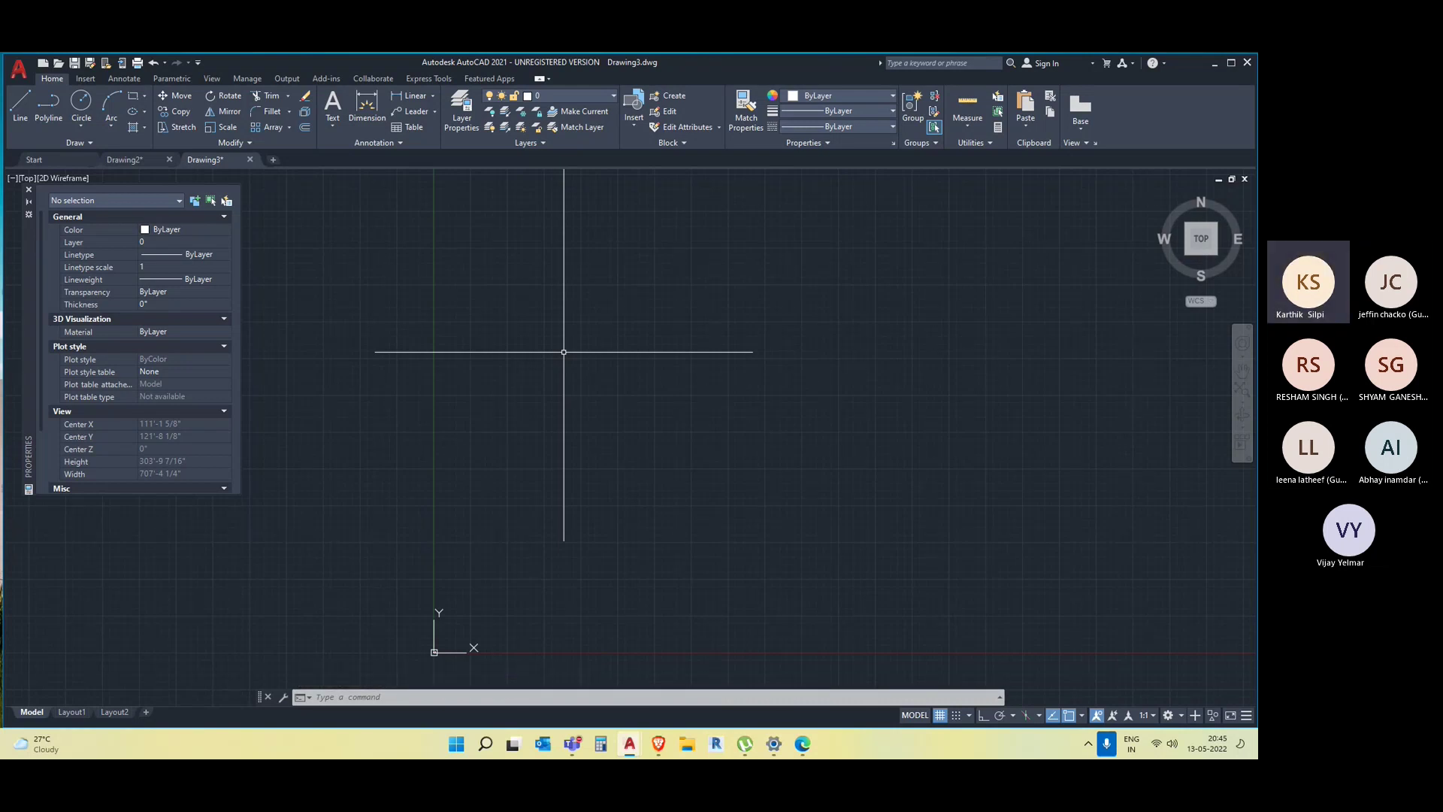
Start the Insert command to bring up the blocks available for placement.
middle_click_drag(580, 348, 549, 376)
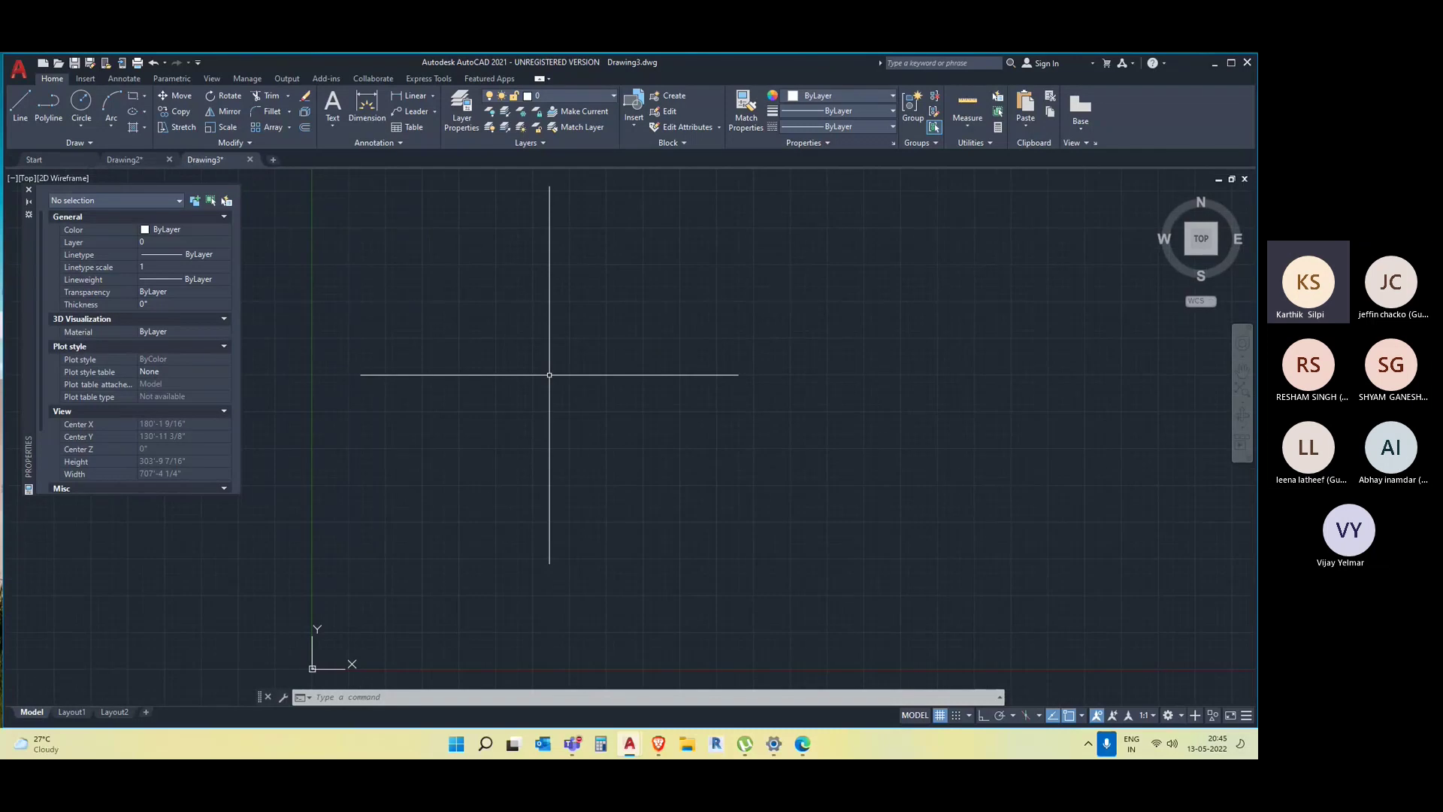
type("i")
key("Return")
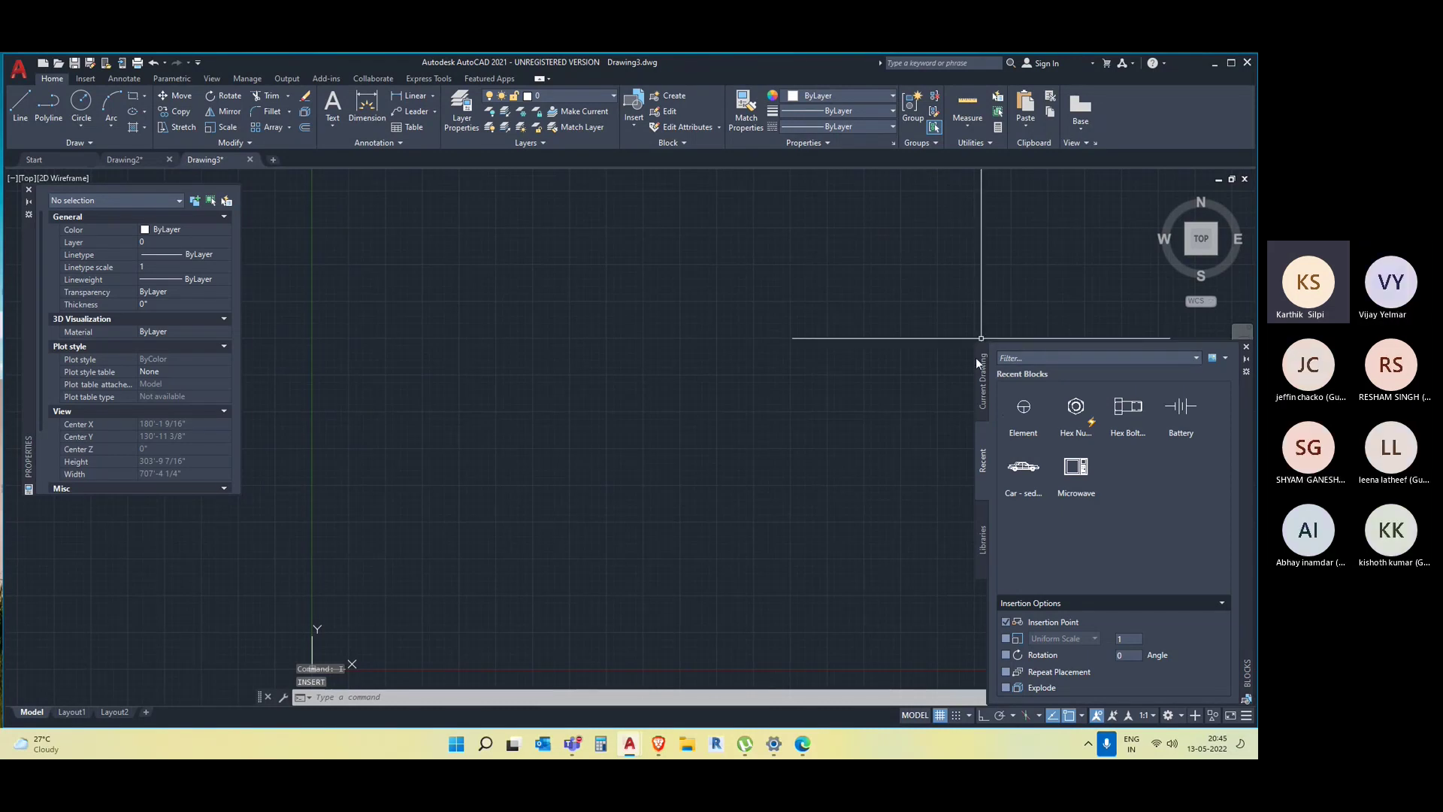
Switch to the Teams meeting and admit the guest waiting in the lobby.
key("alt+Tab")
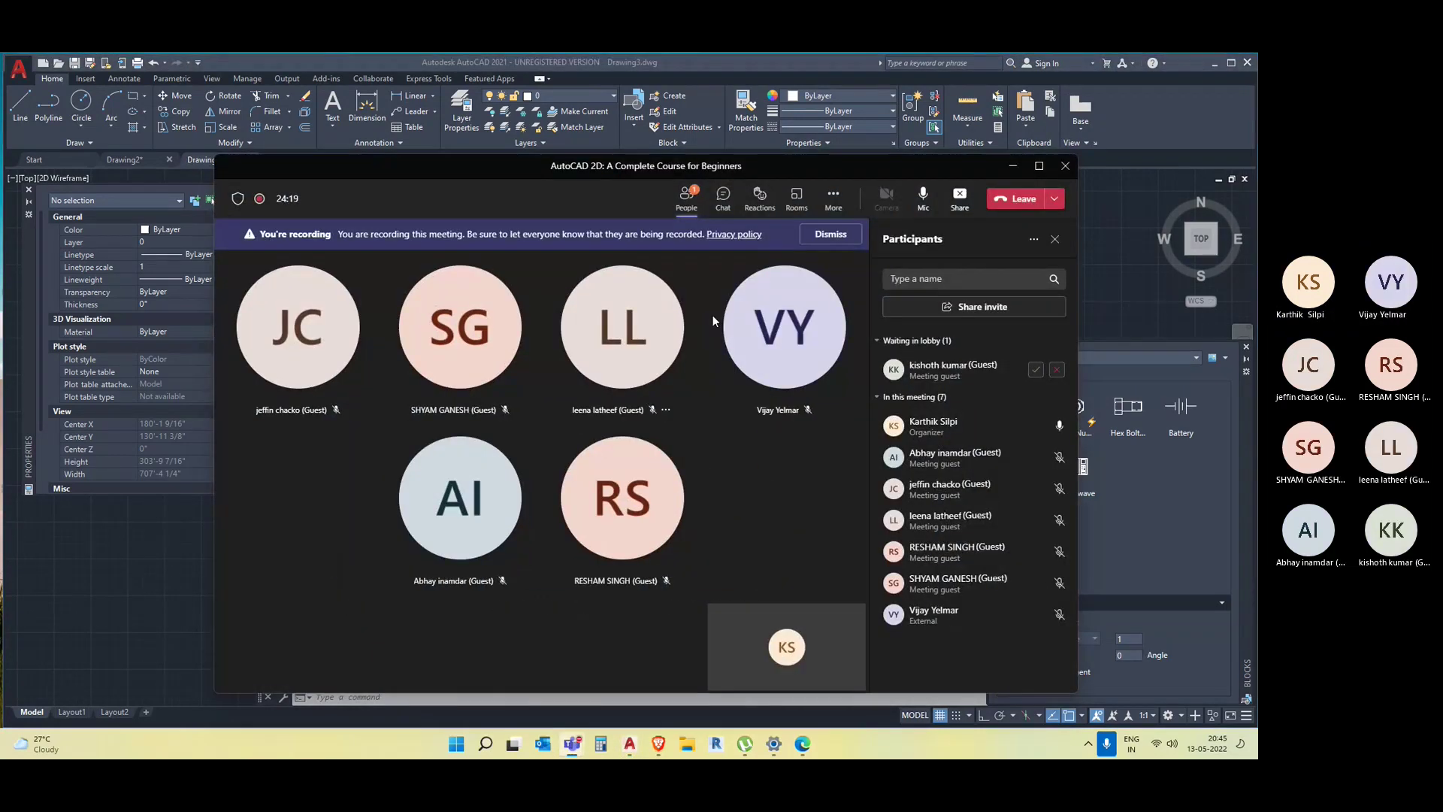
left_click(1036, 369)
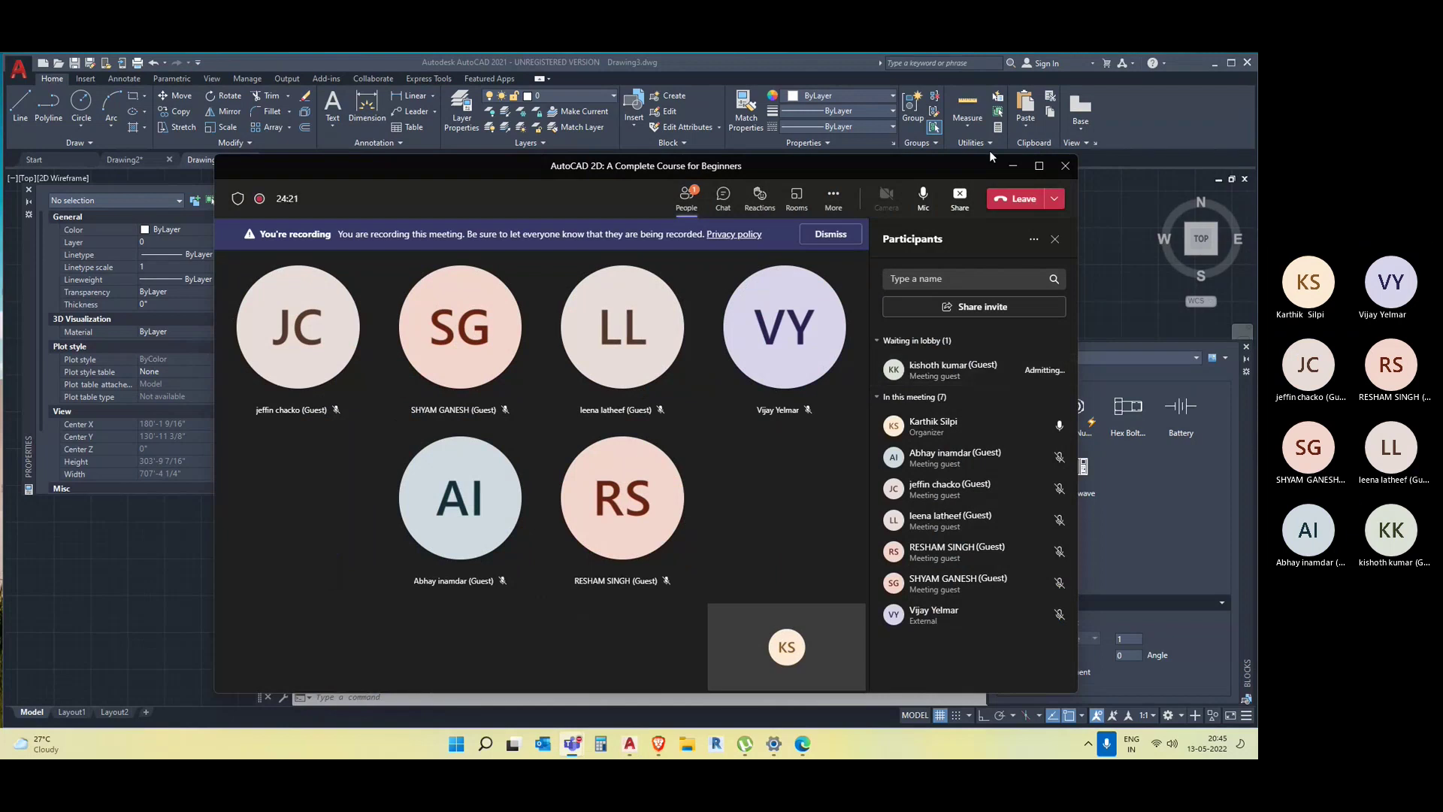
Return to the AutoCAD drawing and insert the Element block from the recent blocks into the empty model space.
left_click(1013, 166)
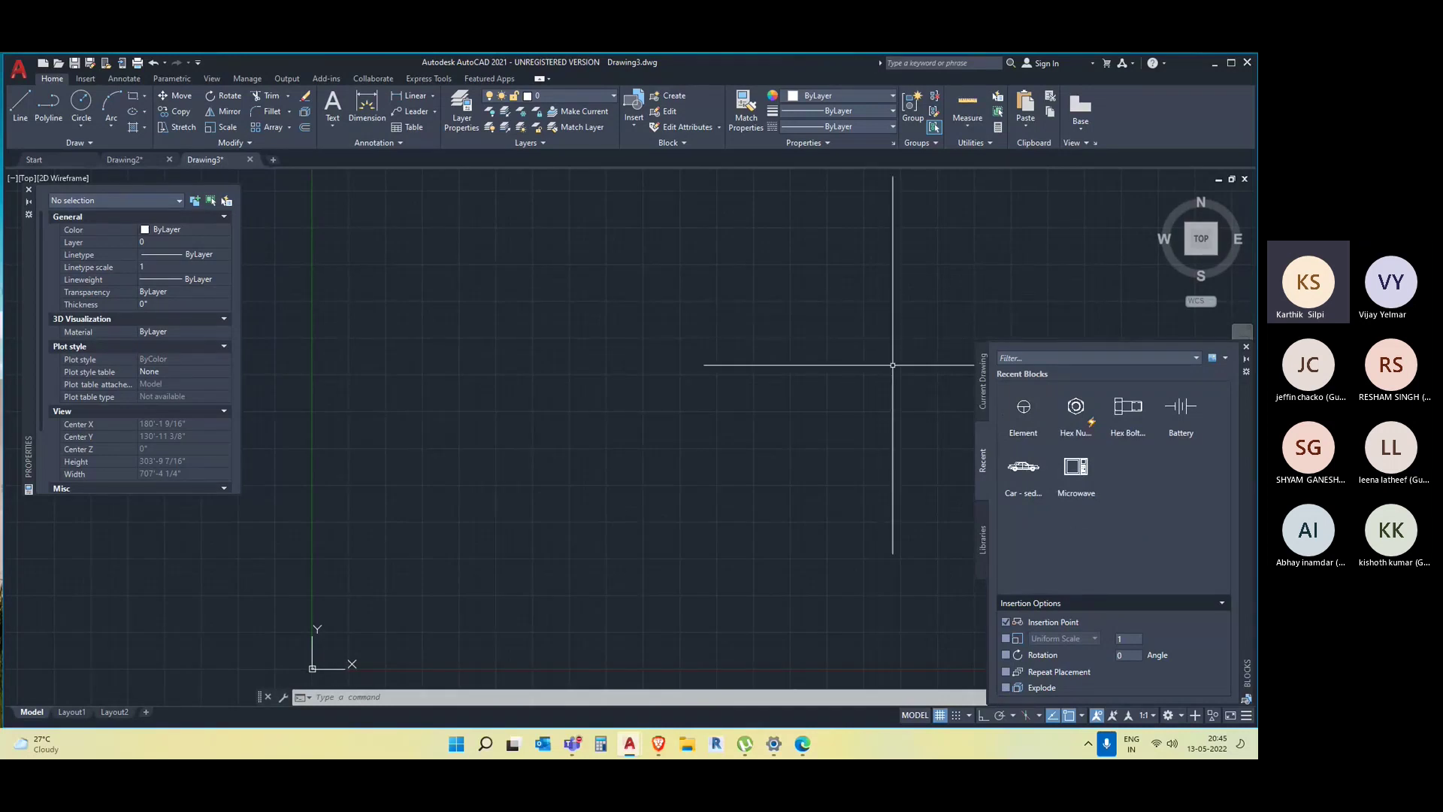
left_click(1026, 409)
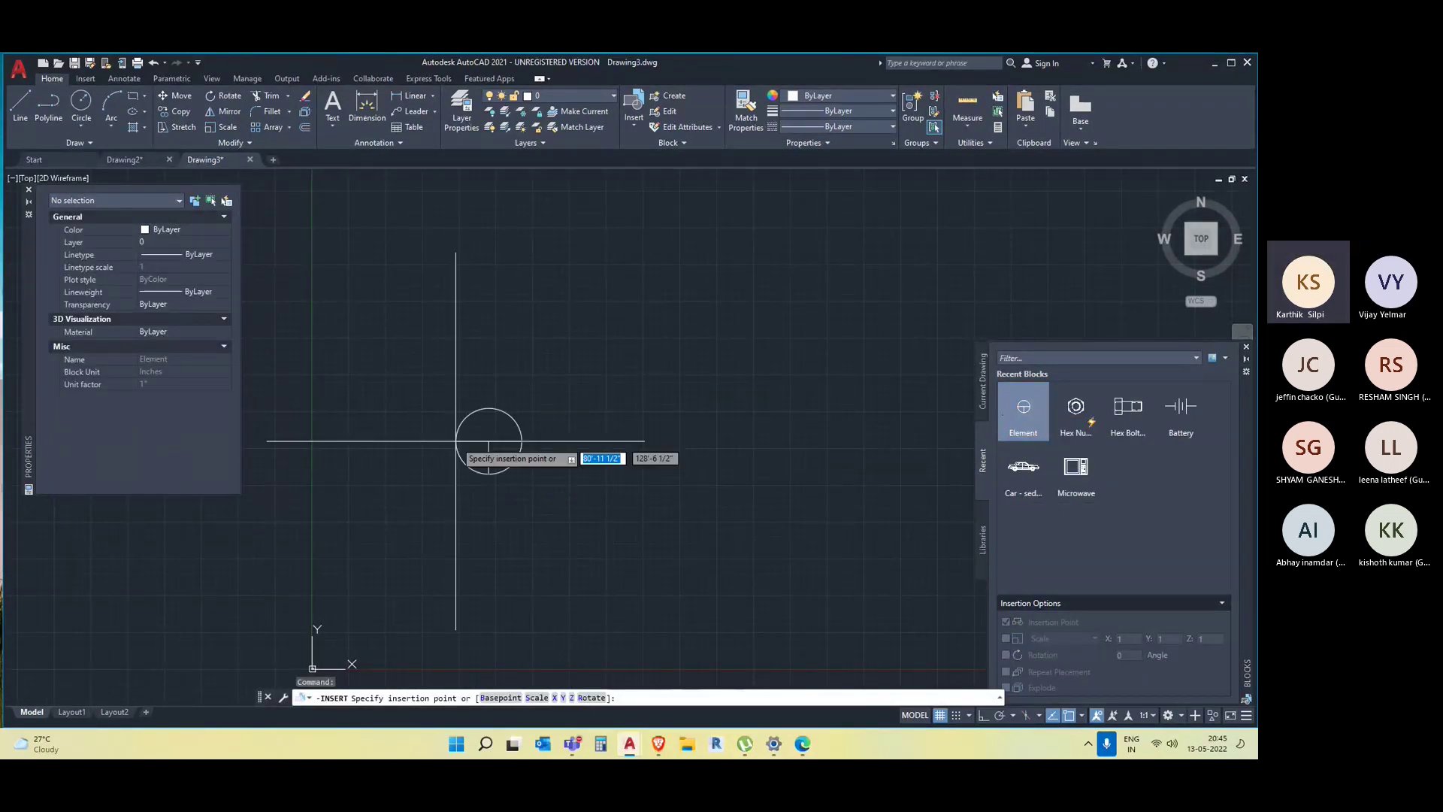
scroll(489, 436, "down", 3)
left_click(505, 404)
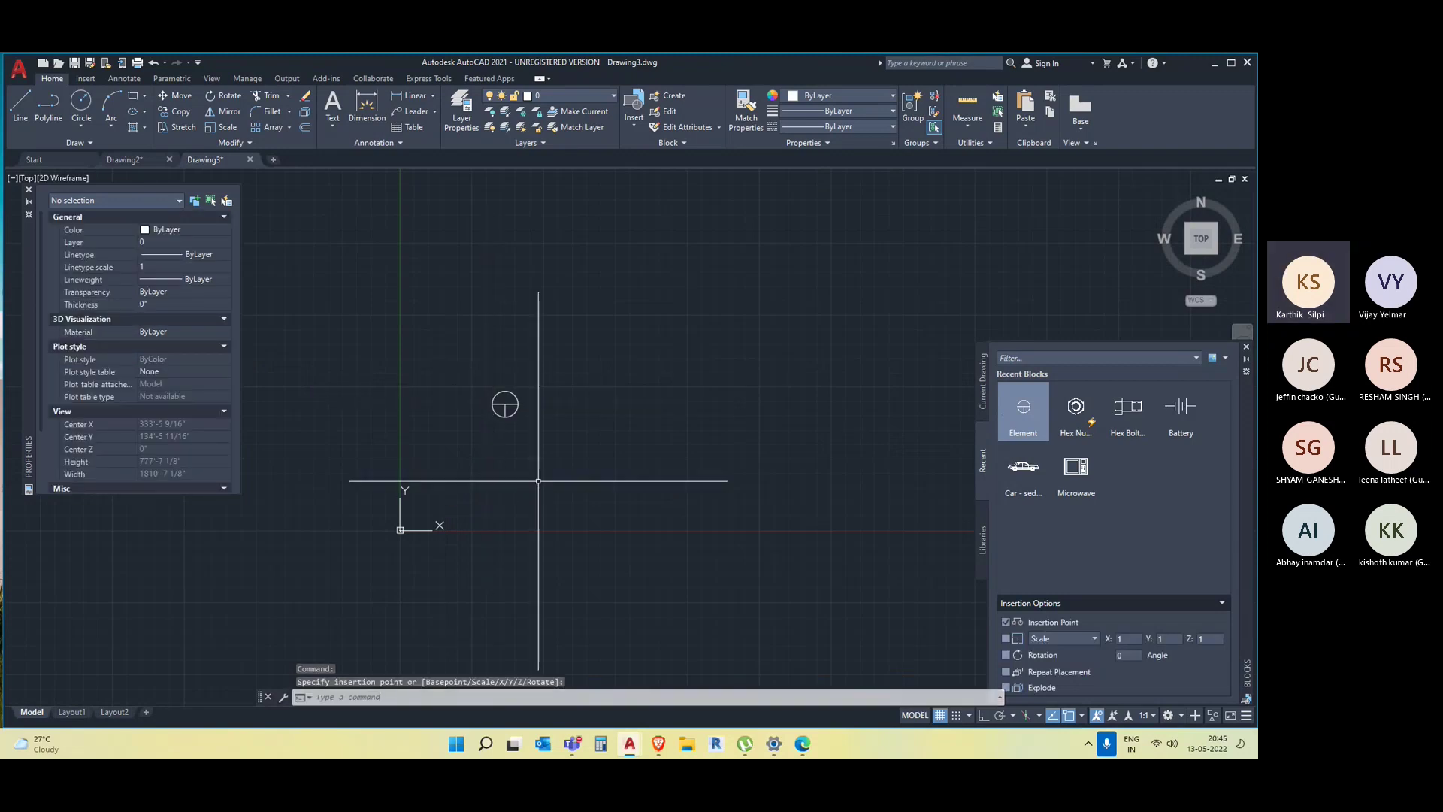
key("Escape")
key("Escape")
Open the inserted Element block in the Block Editor.
left_click(517, 403)
scroll(525, 422, "up", 3)
left_click(465, 326)
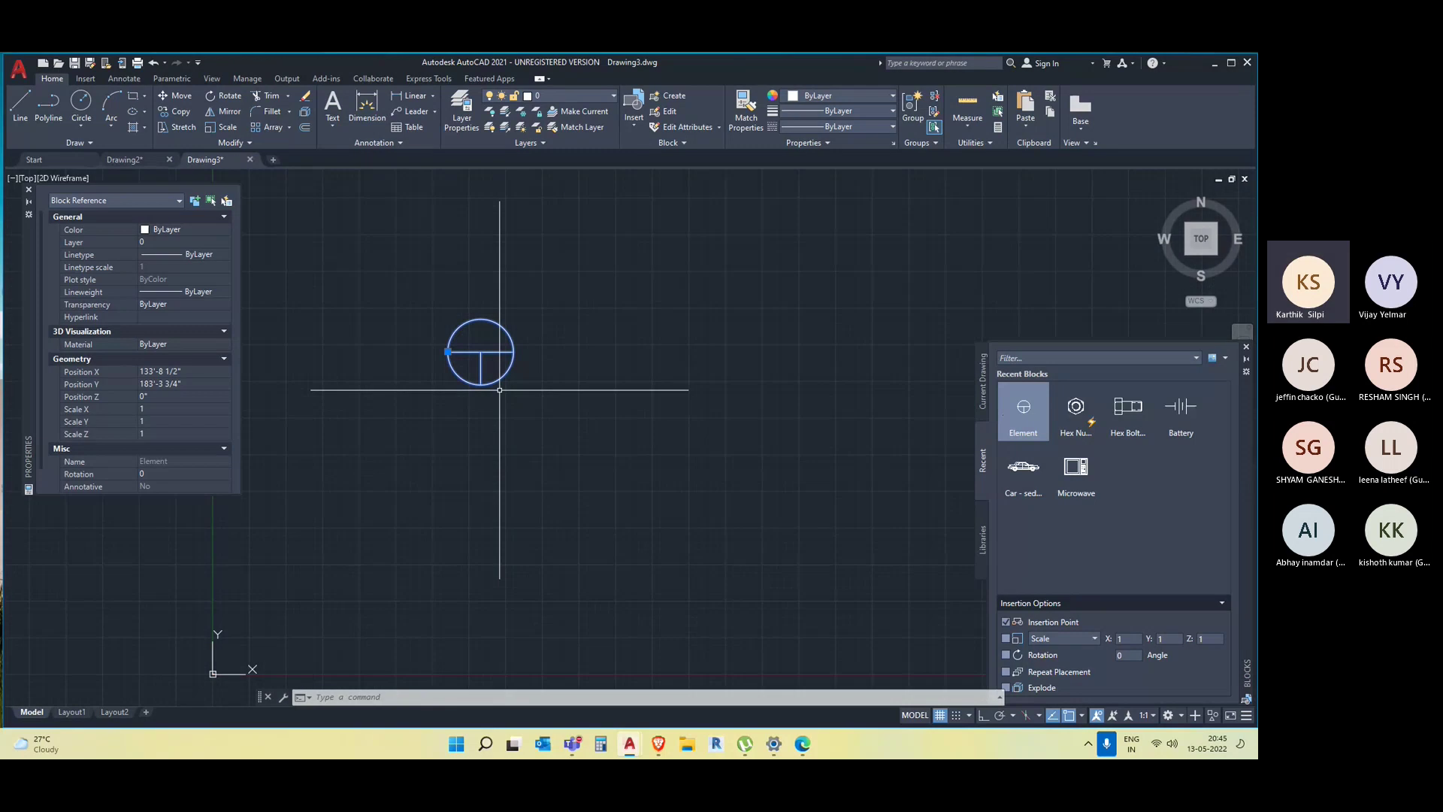
right_click(501, 330)
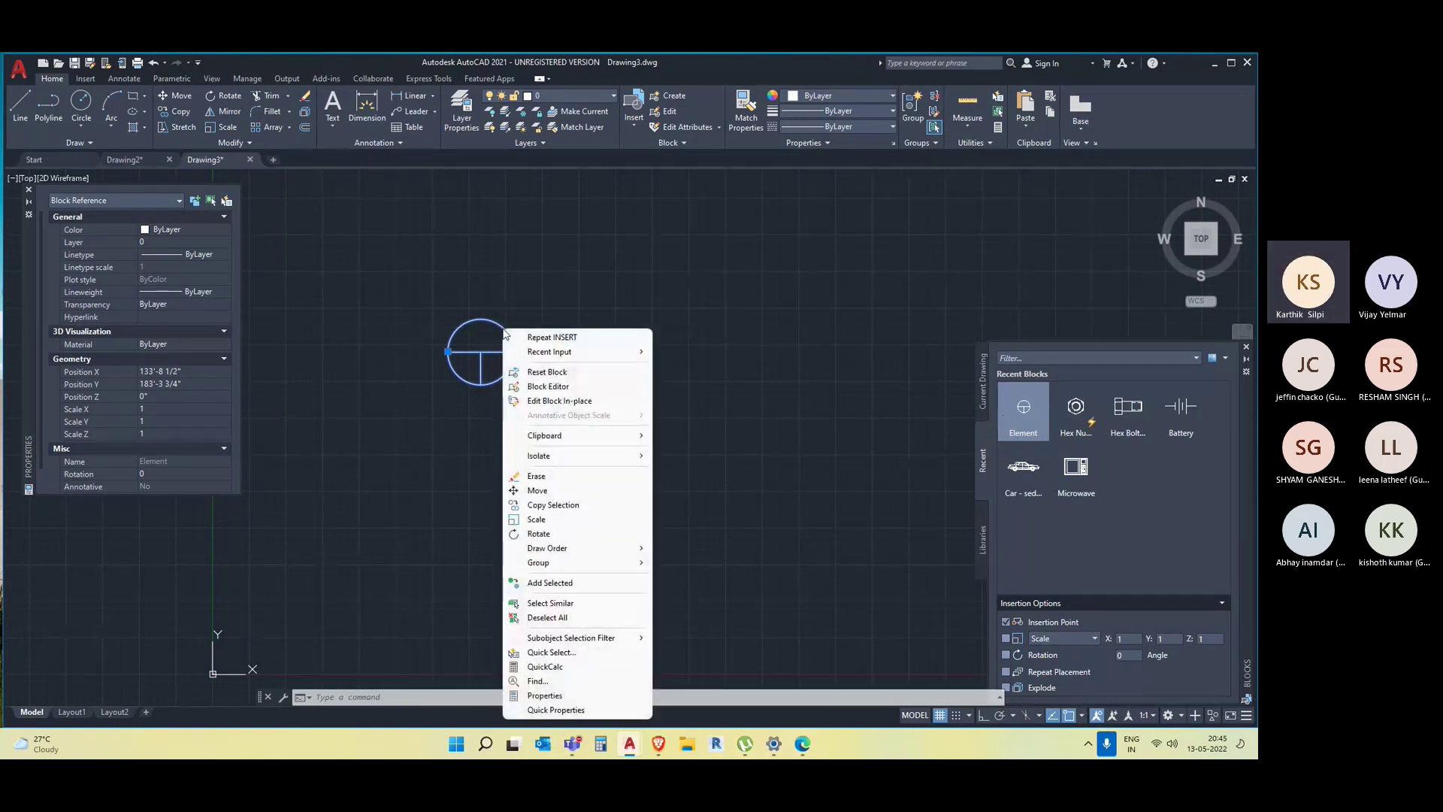
left_click(545, 387)
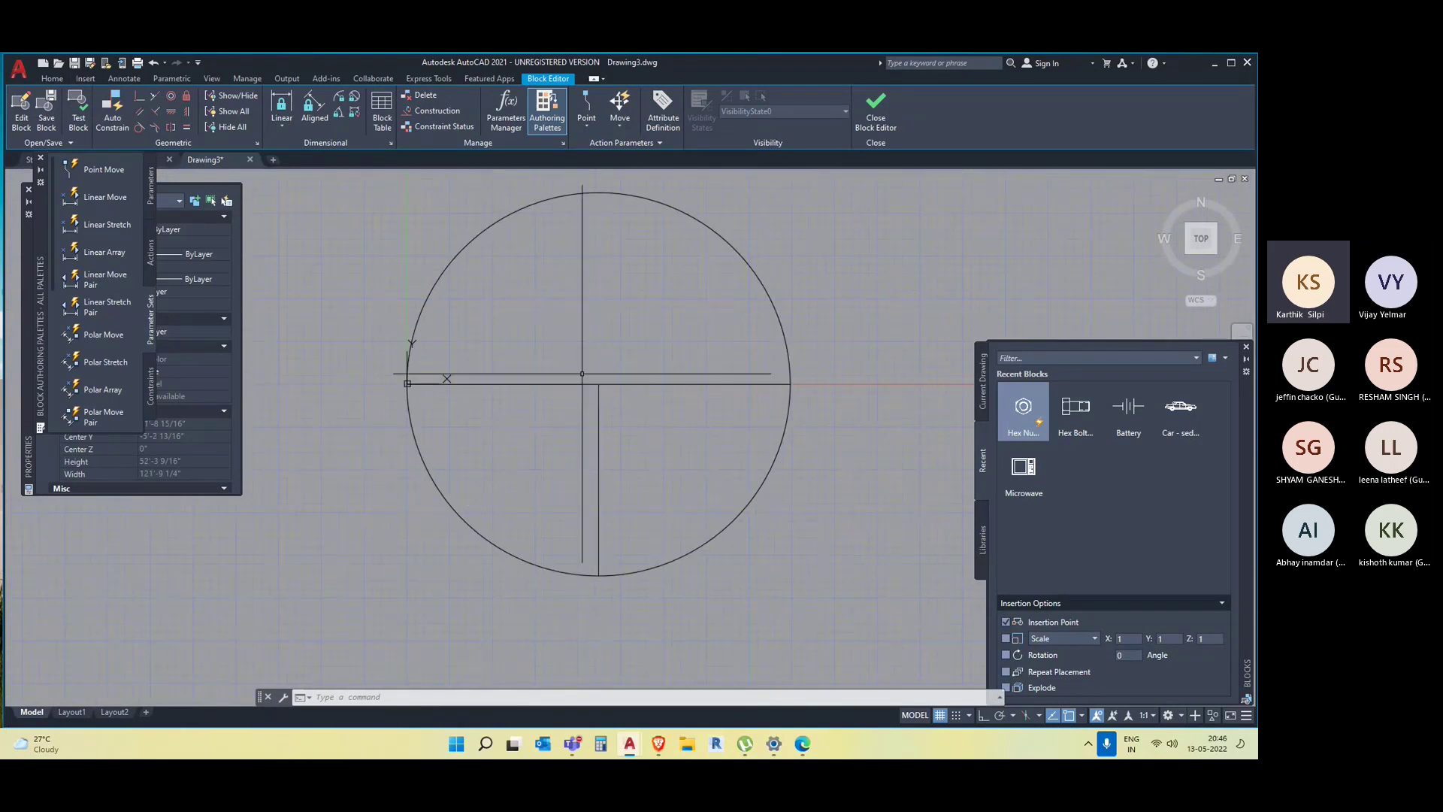
Draw an inner circle of about 14'-5" radius concentric with the existing circle, and close the Block Editor saving the changes to Element.
middle_click_drag(486, 376, 494, 413)
type("c")
key("Return")
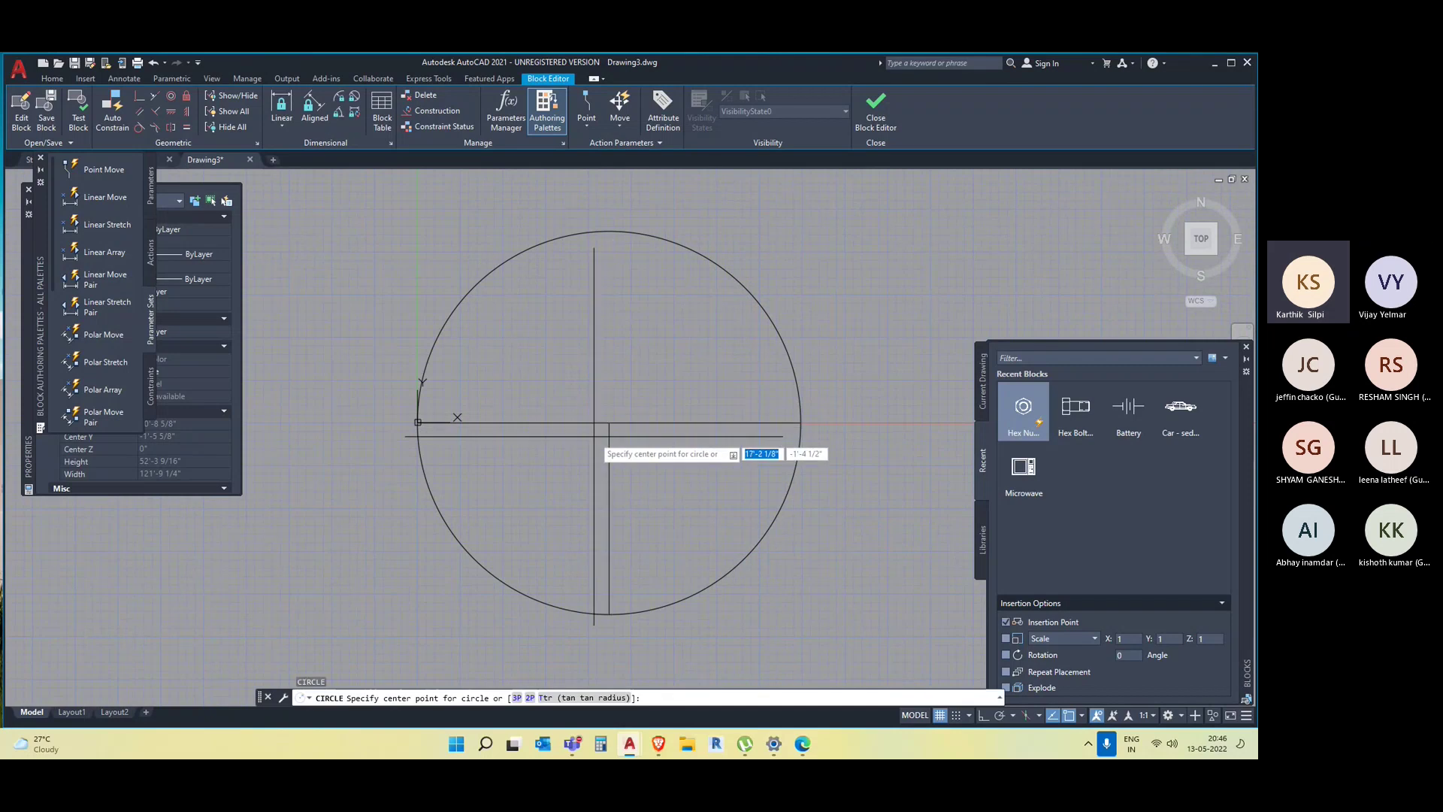
left_click(609, 423)
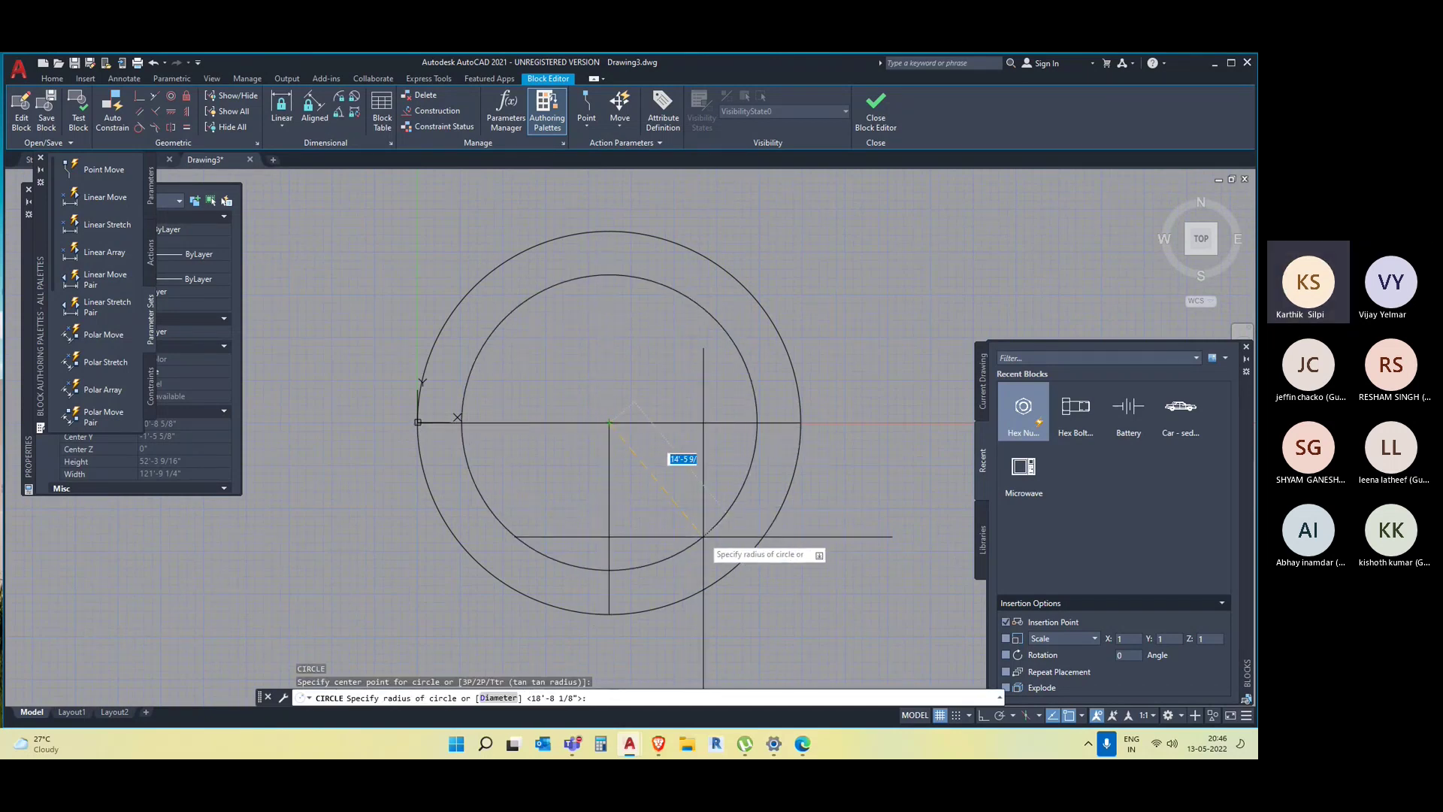
left_click(707, 532)
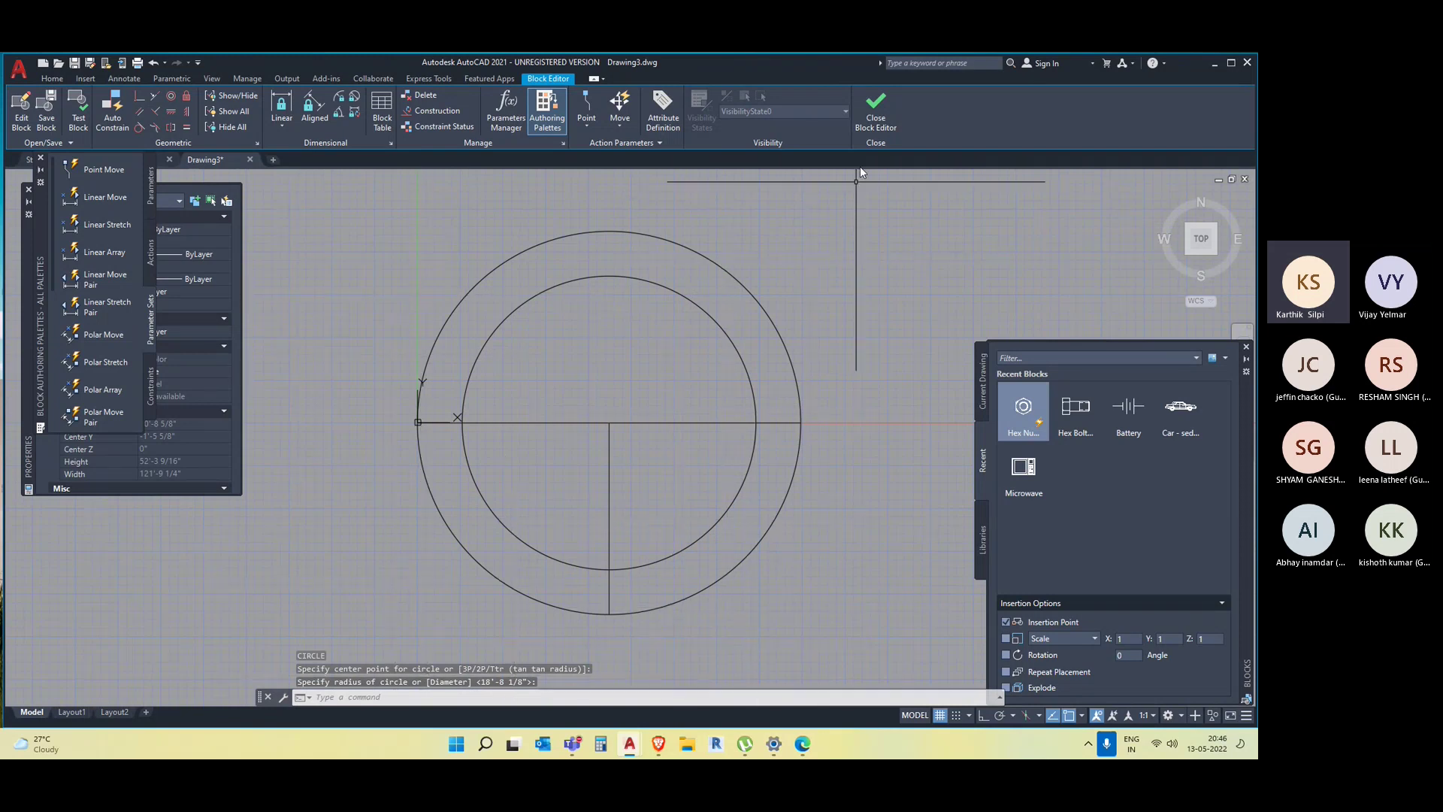
left_click(887, 110)
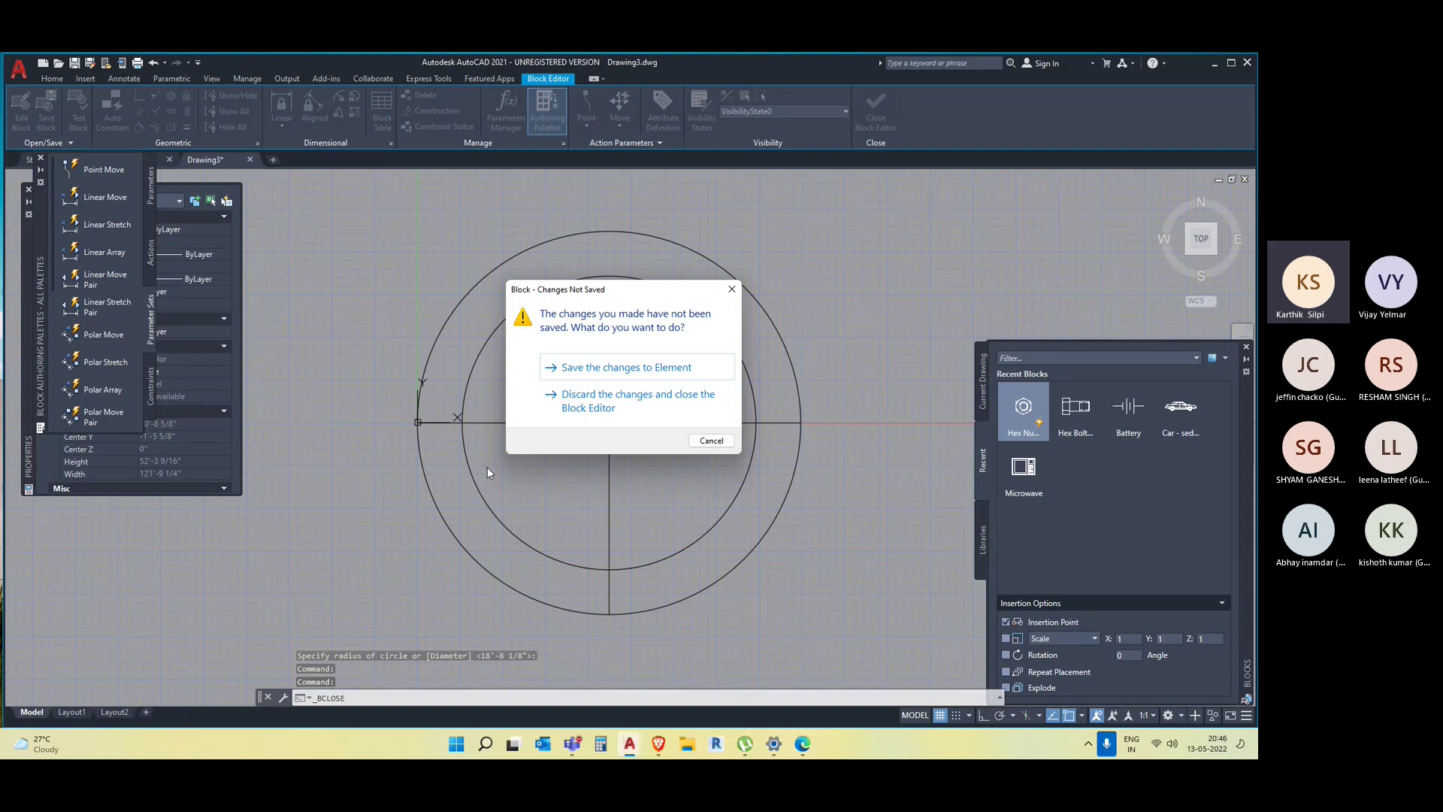
left_click(599, 369)
left_click(554, 406)
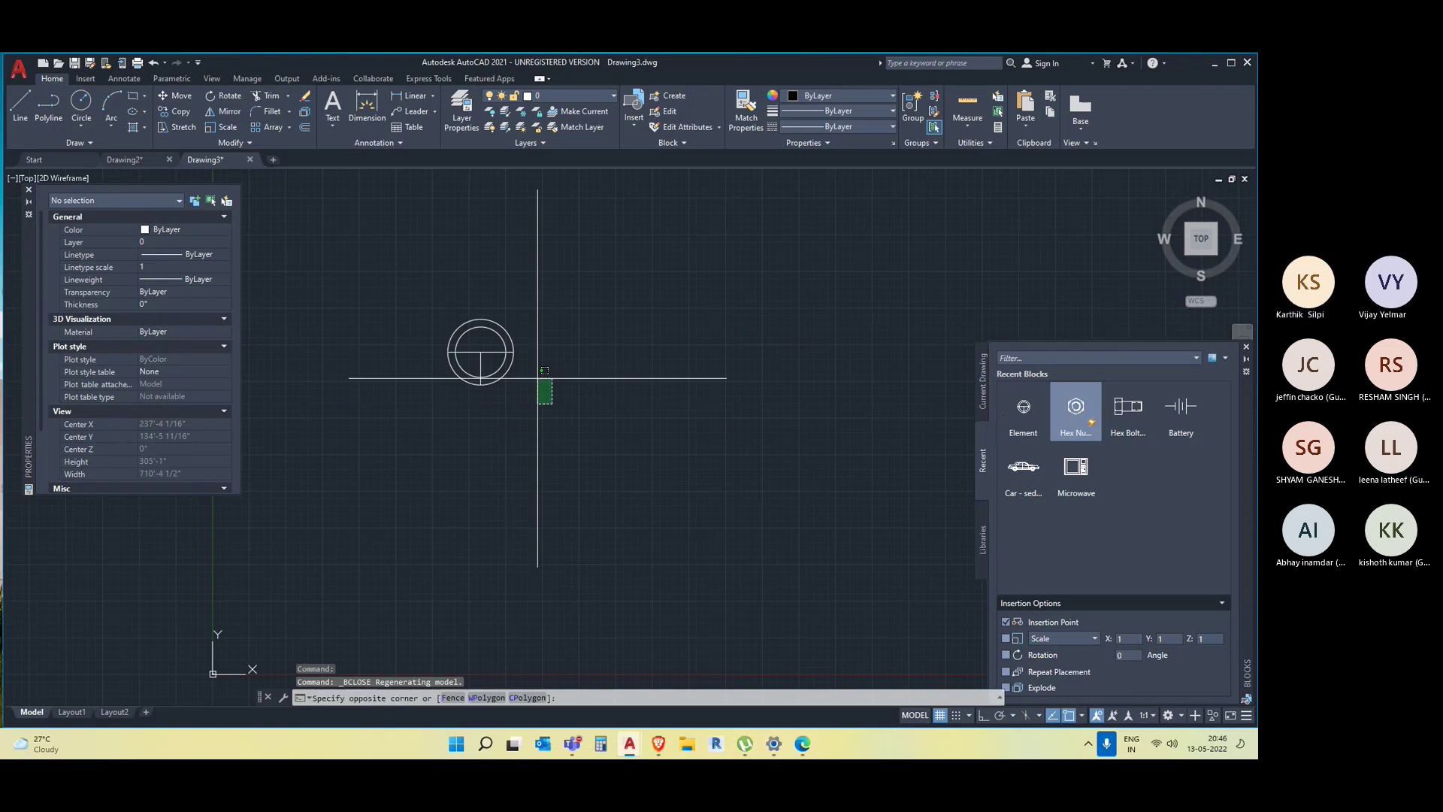
left_click(500, 372)
key("Escape")
left_click(525, 402)
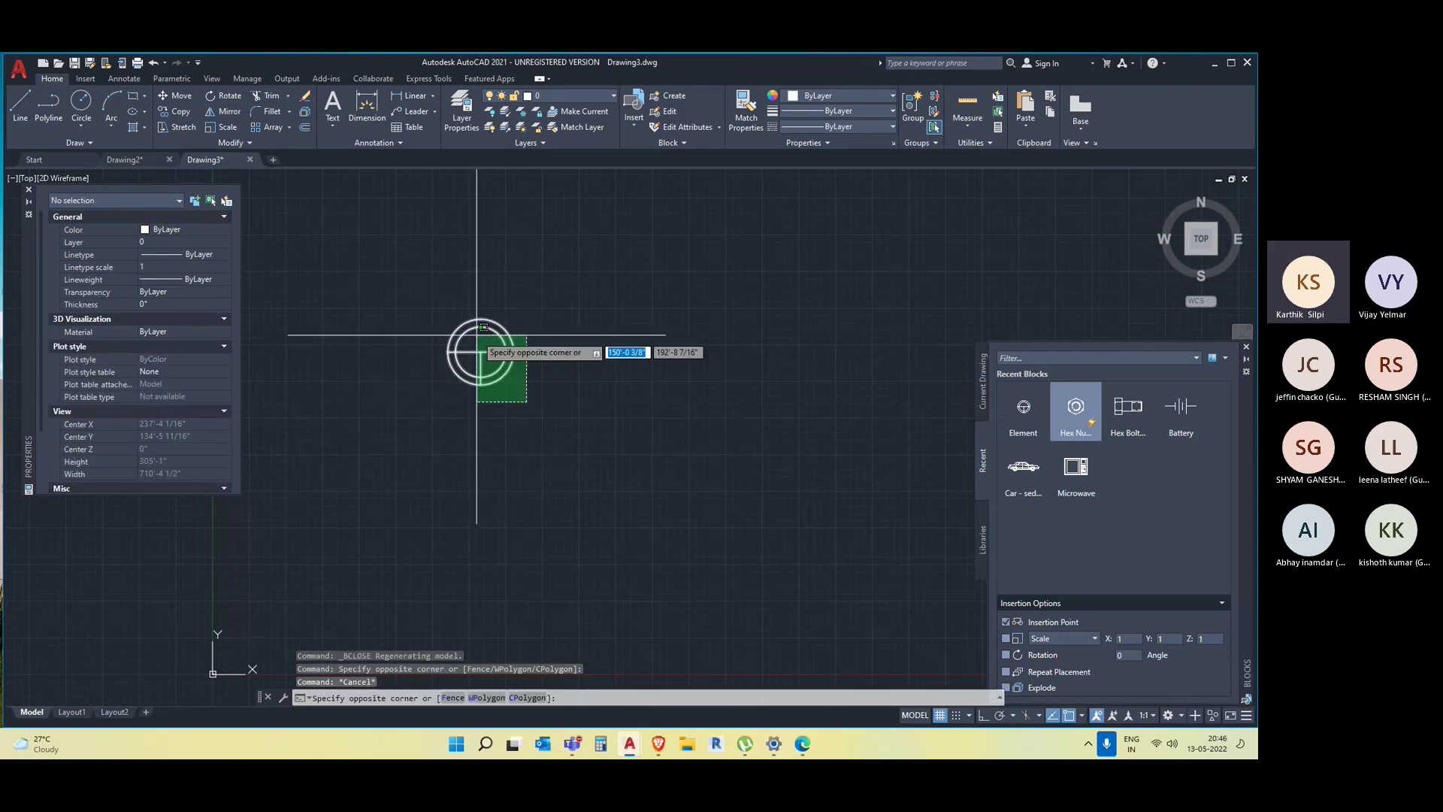
key("Escape")
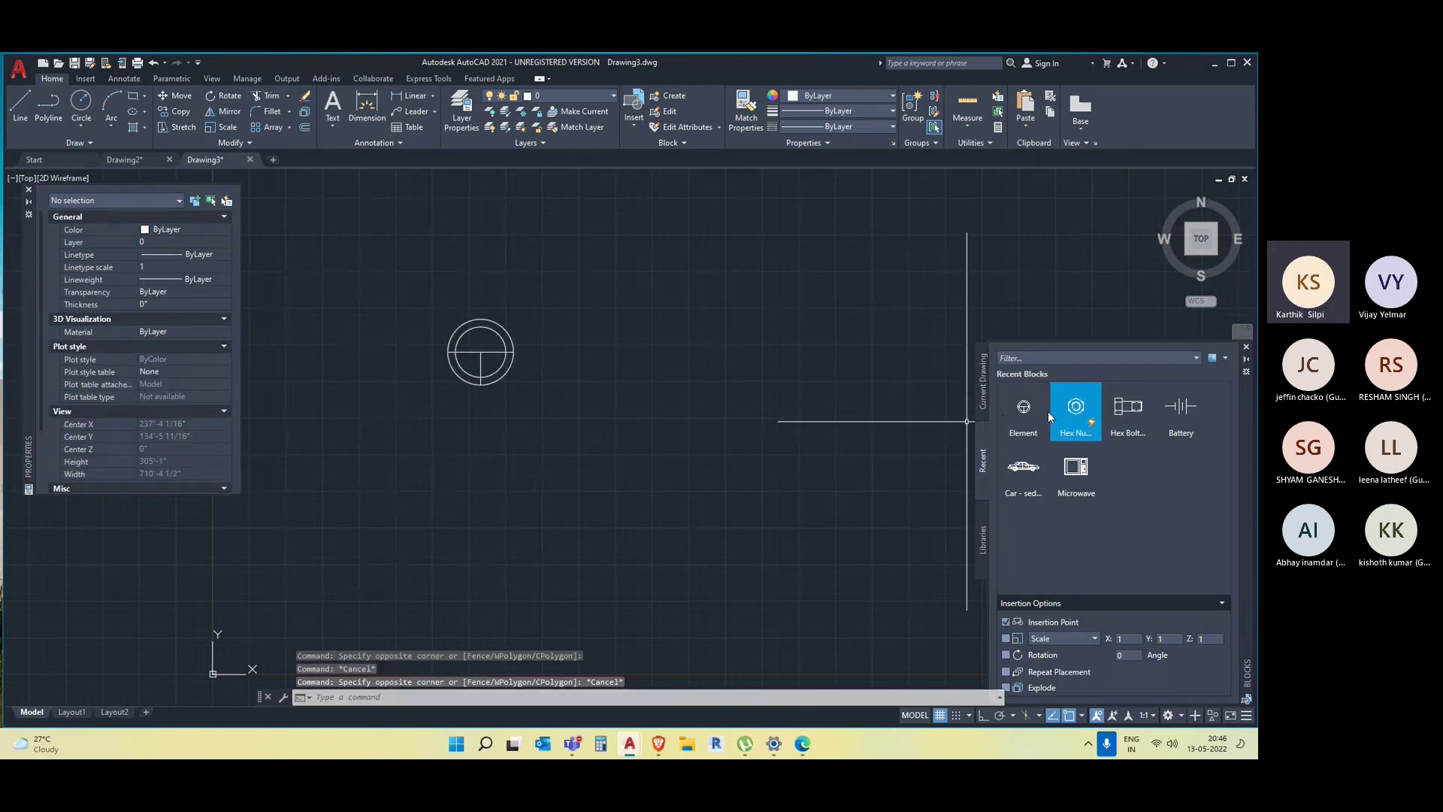
Insert a second Element block to the right of the first one and select both block references.
left_click(1026, 410)
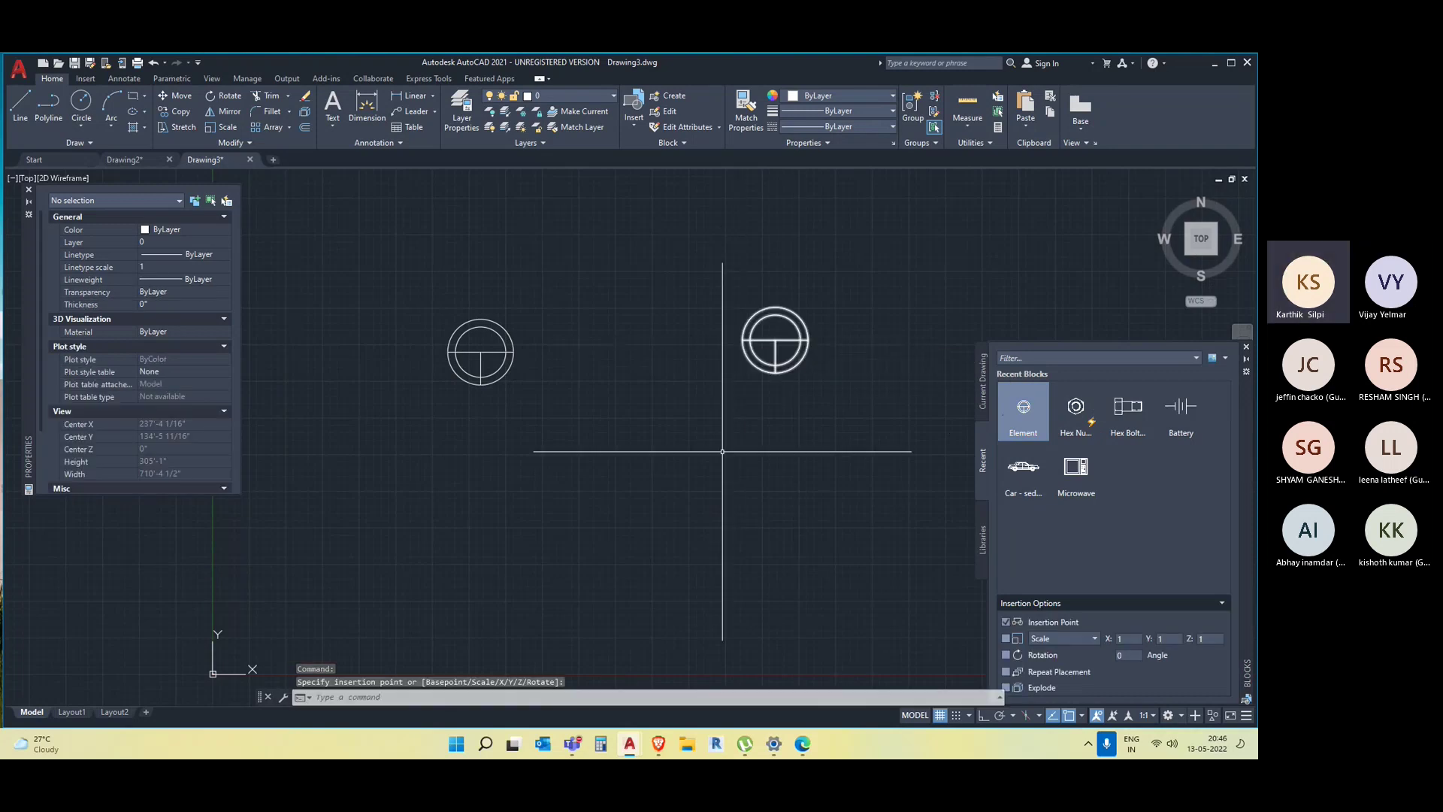
left_click(813, 392)
left_click(800, 355)
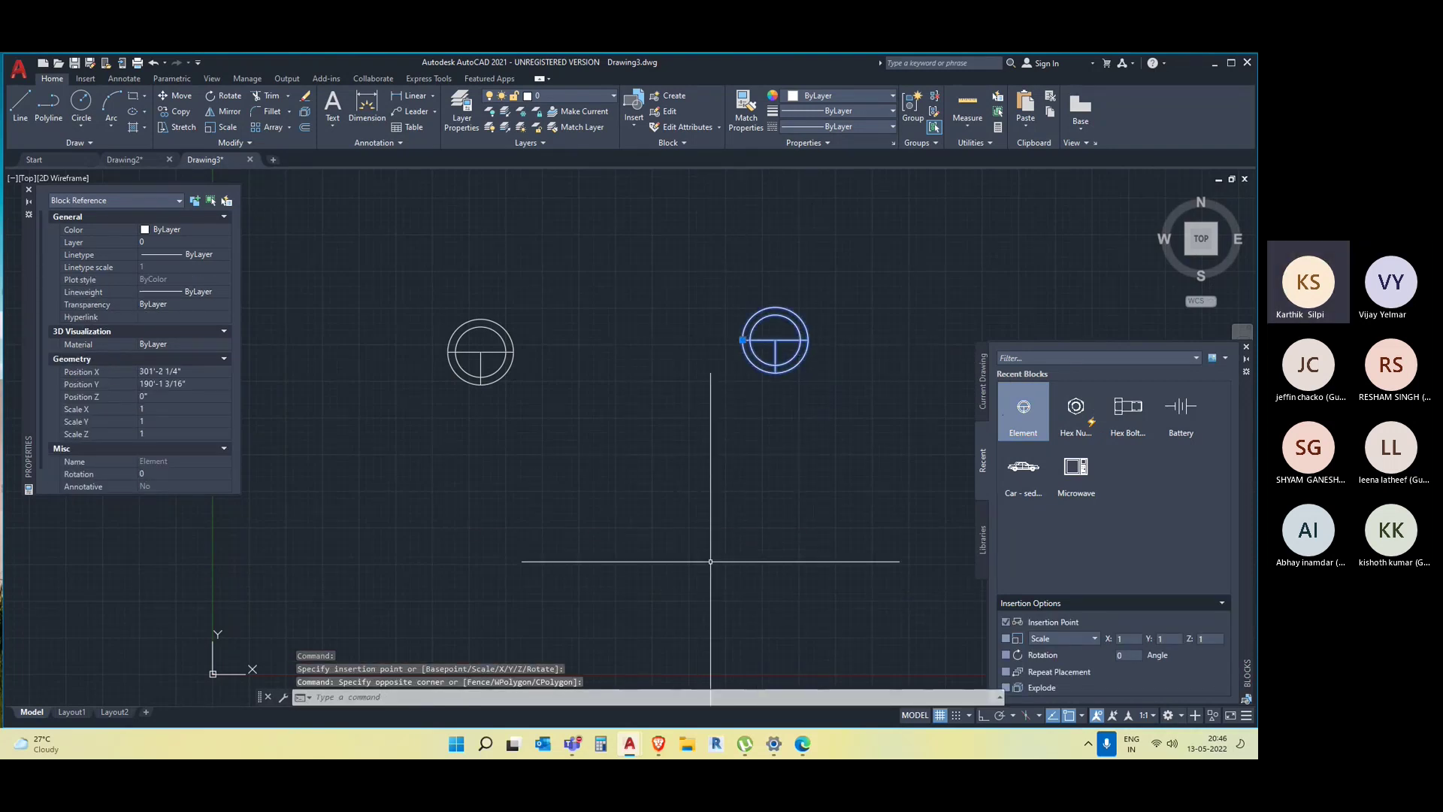
left_click(602, 451)
left_click(458, 274)
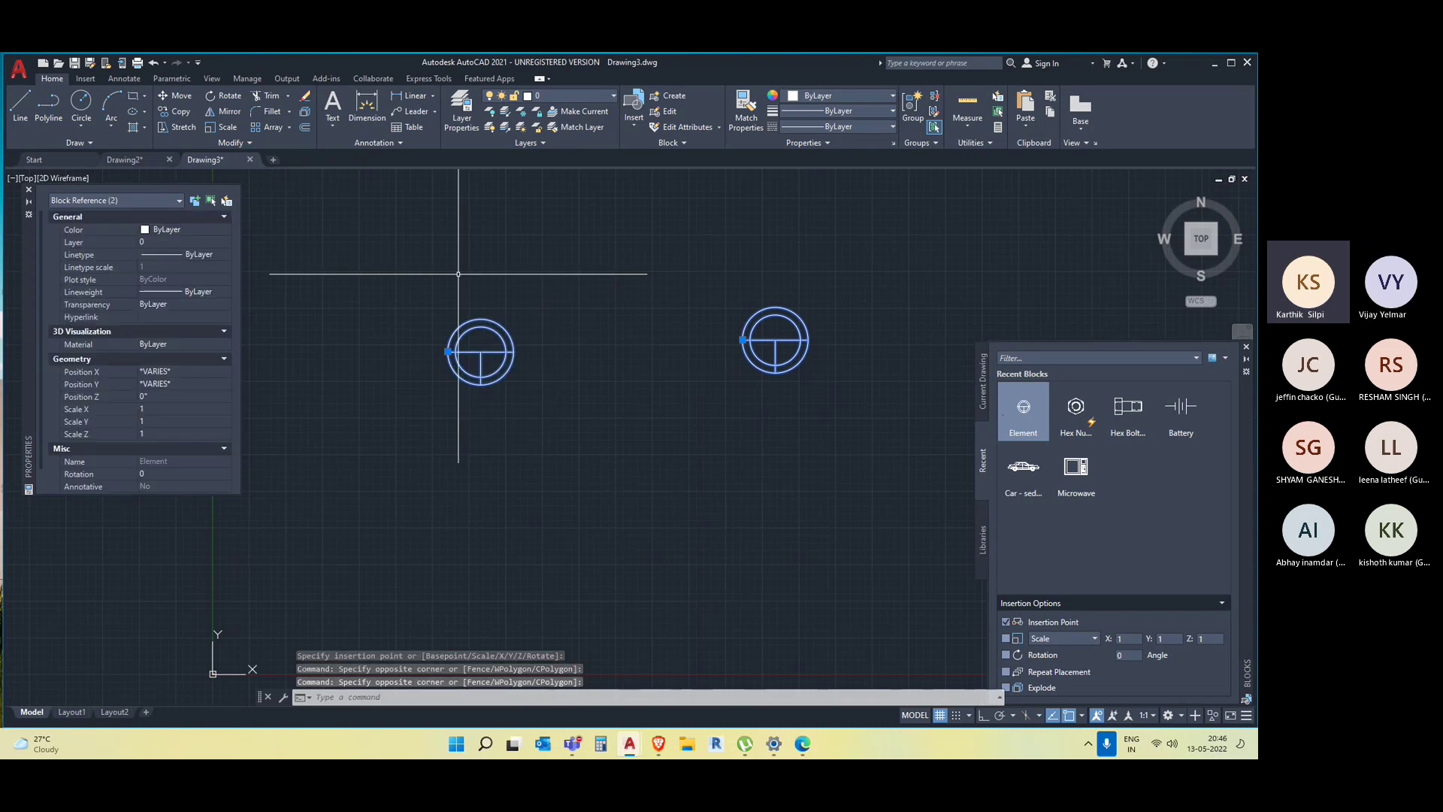
left_click(85, 79)
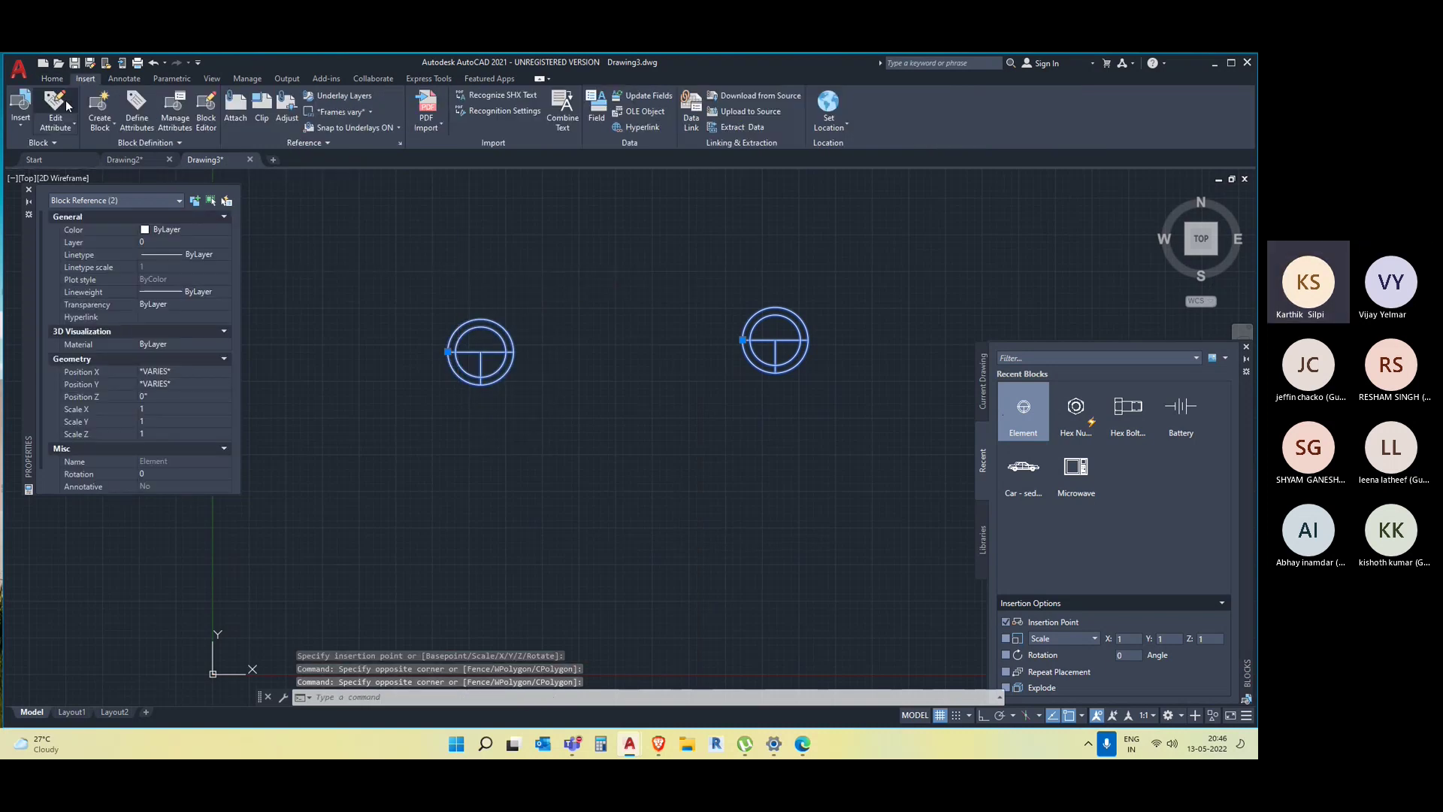
left_click(12, 126)
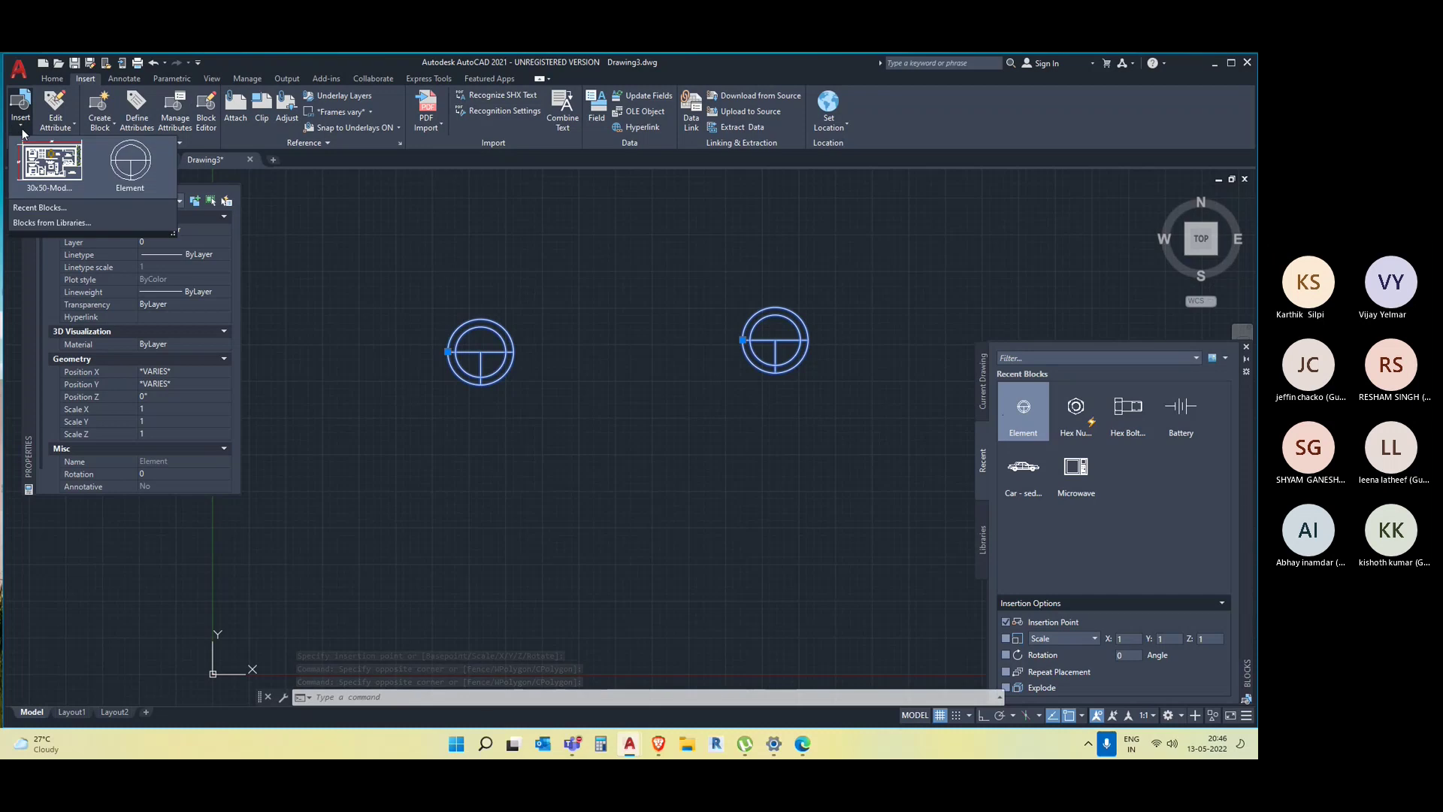
right_click(503, 346)
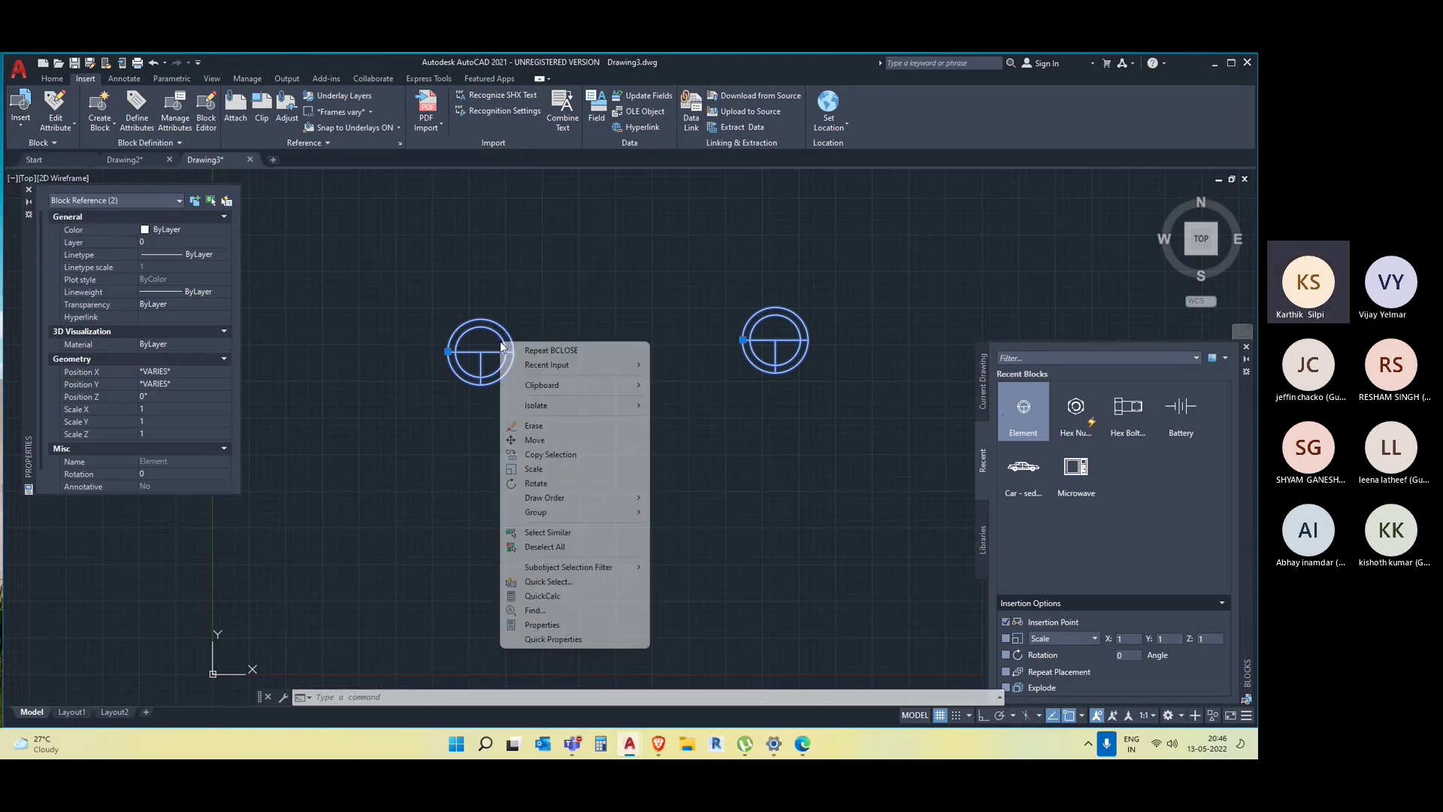
left_click(503, 340)
right_click(507, 333)
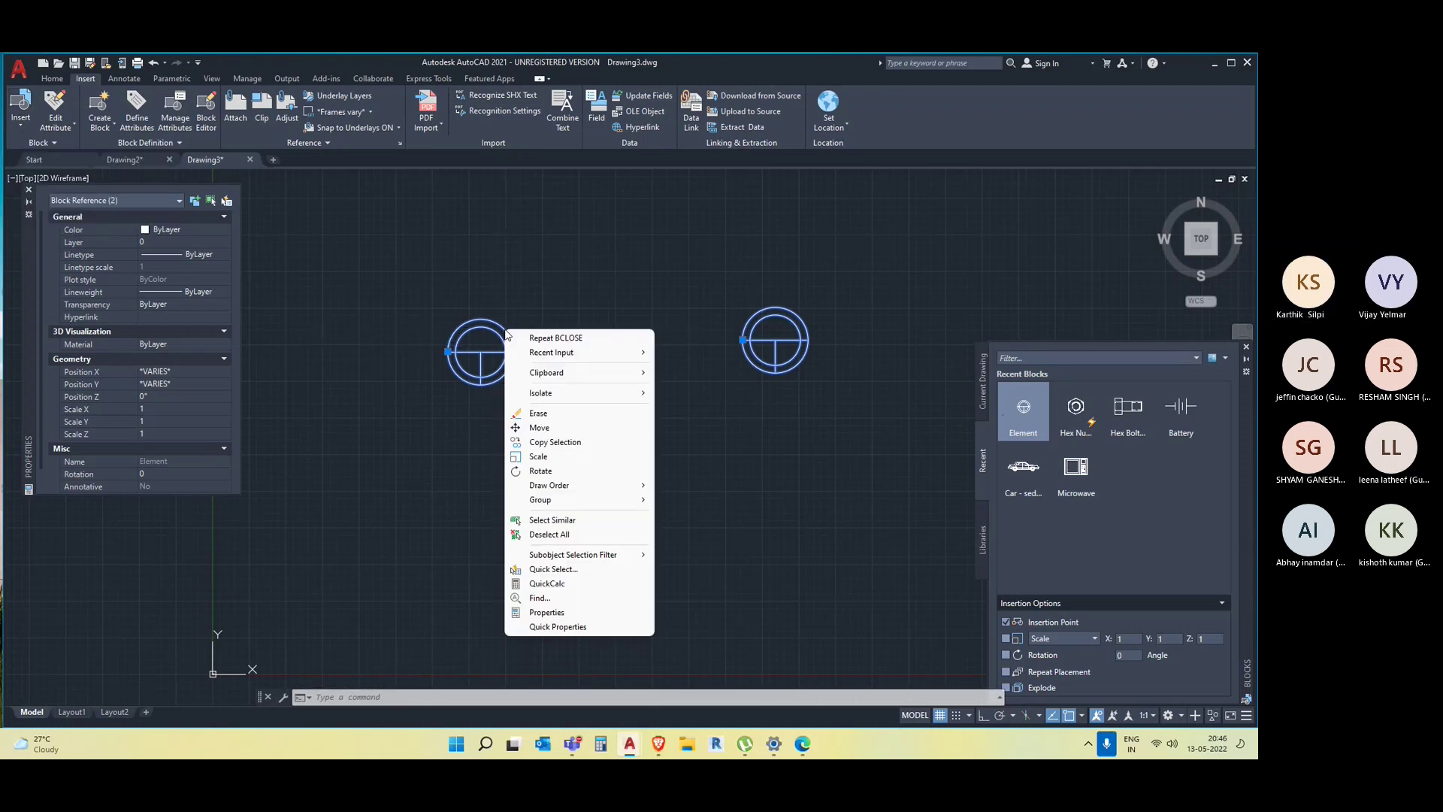
key("Escape")
key("Escape")
Search the left Element block reference for the text "element" with Find and Replace, and close the dialog.
left_click(514, 350)
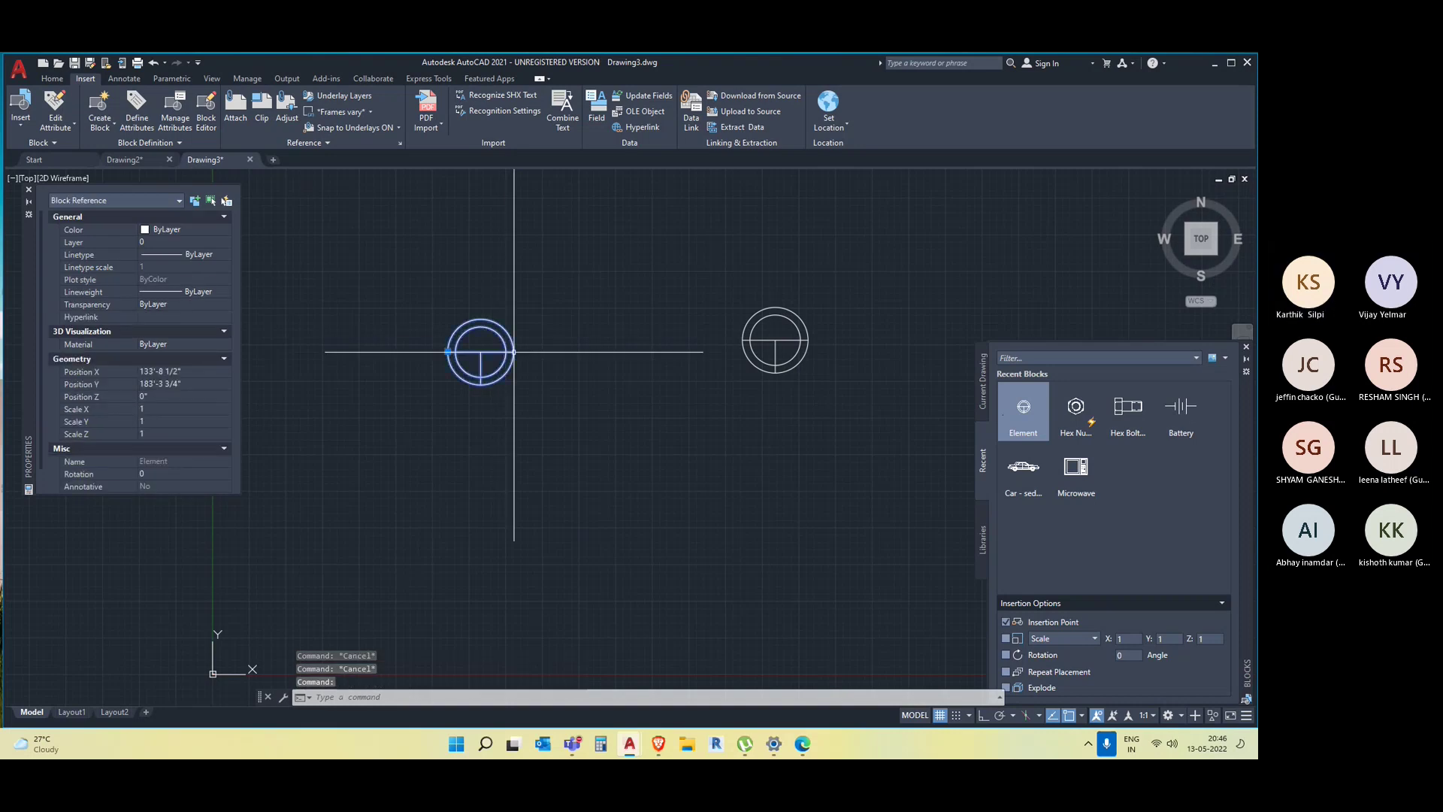
right_click(515, 356)
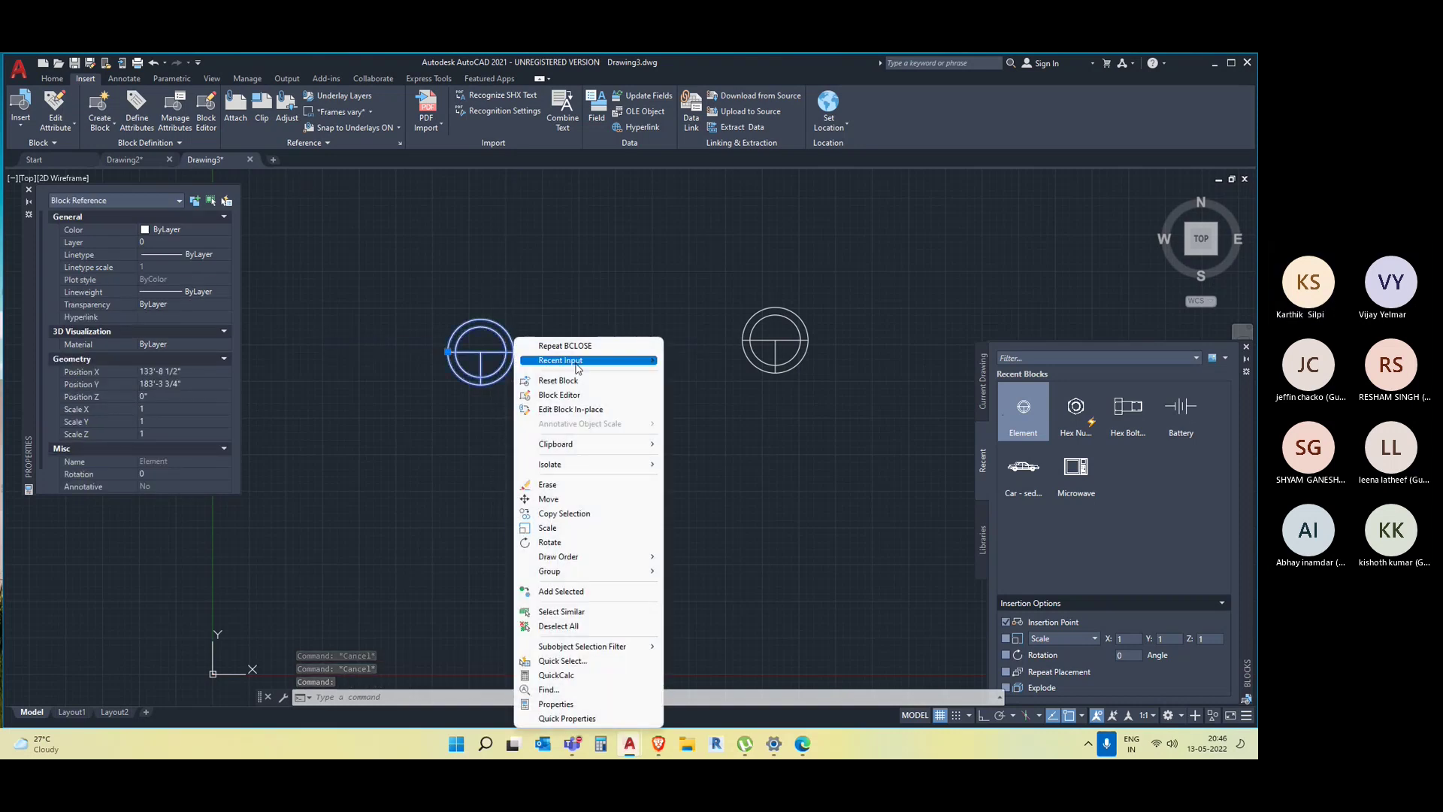
mouse_move(587, 364)
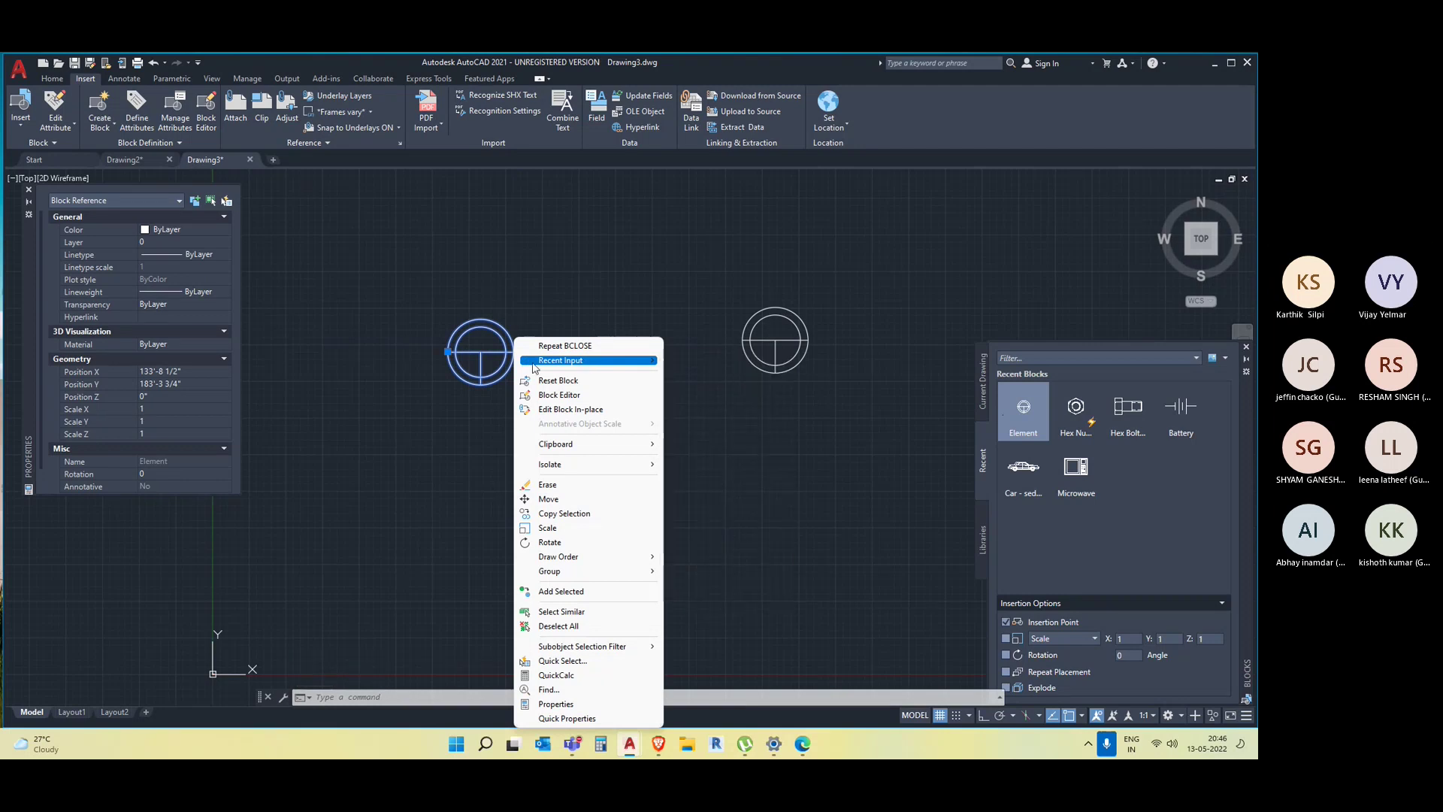
left_click(556, 689)
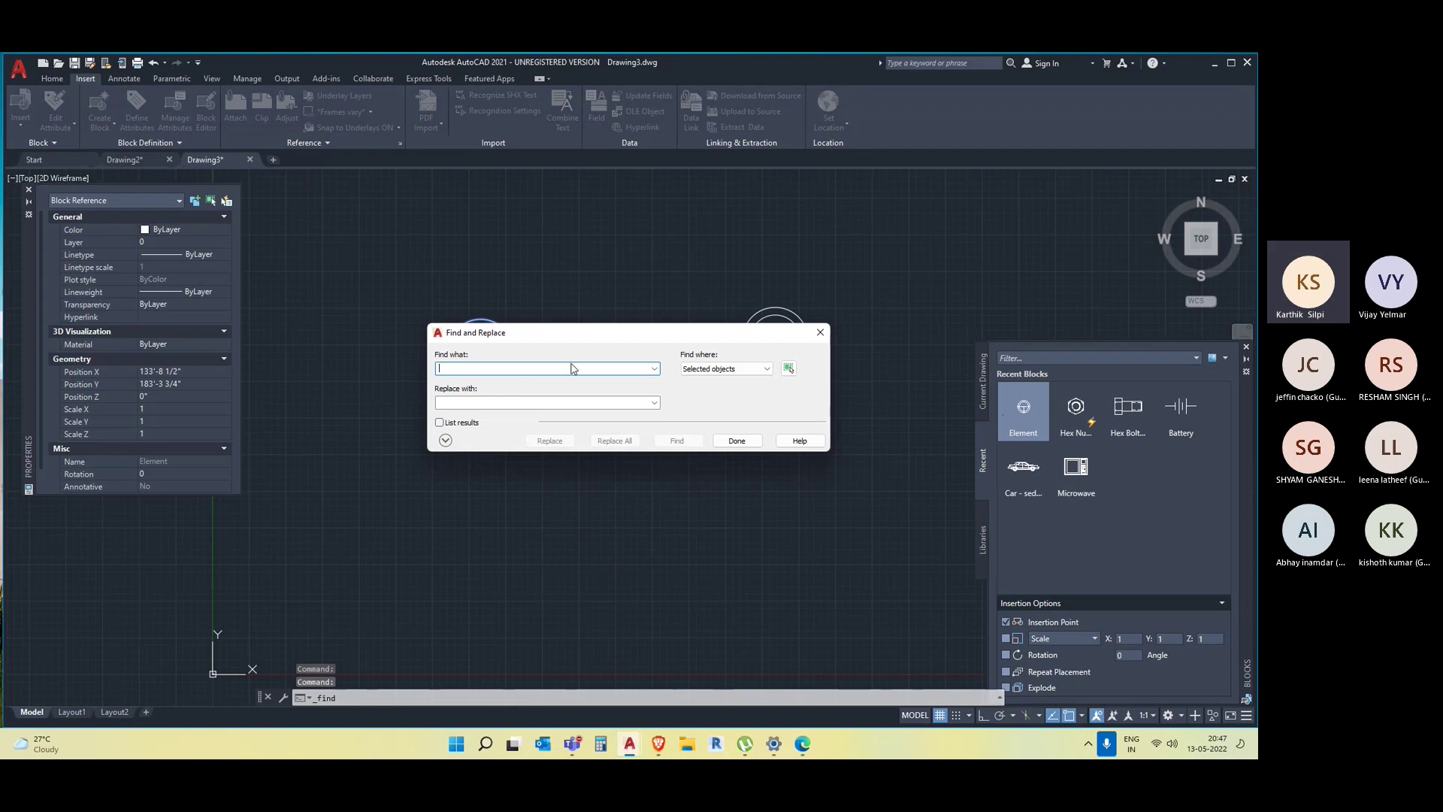
type("elee")
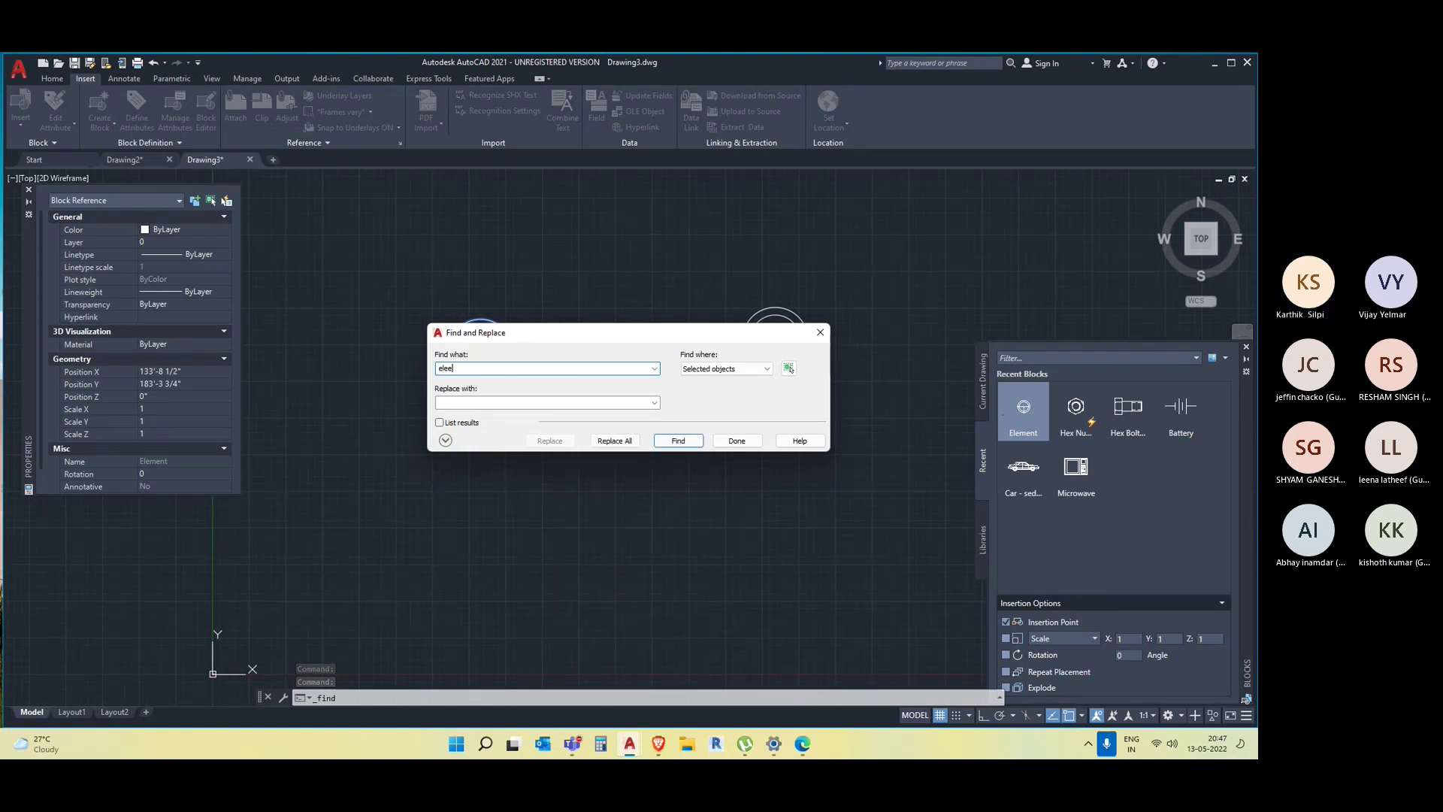
key("BackSpace")
type("m")
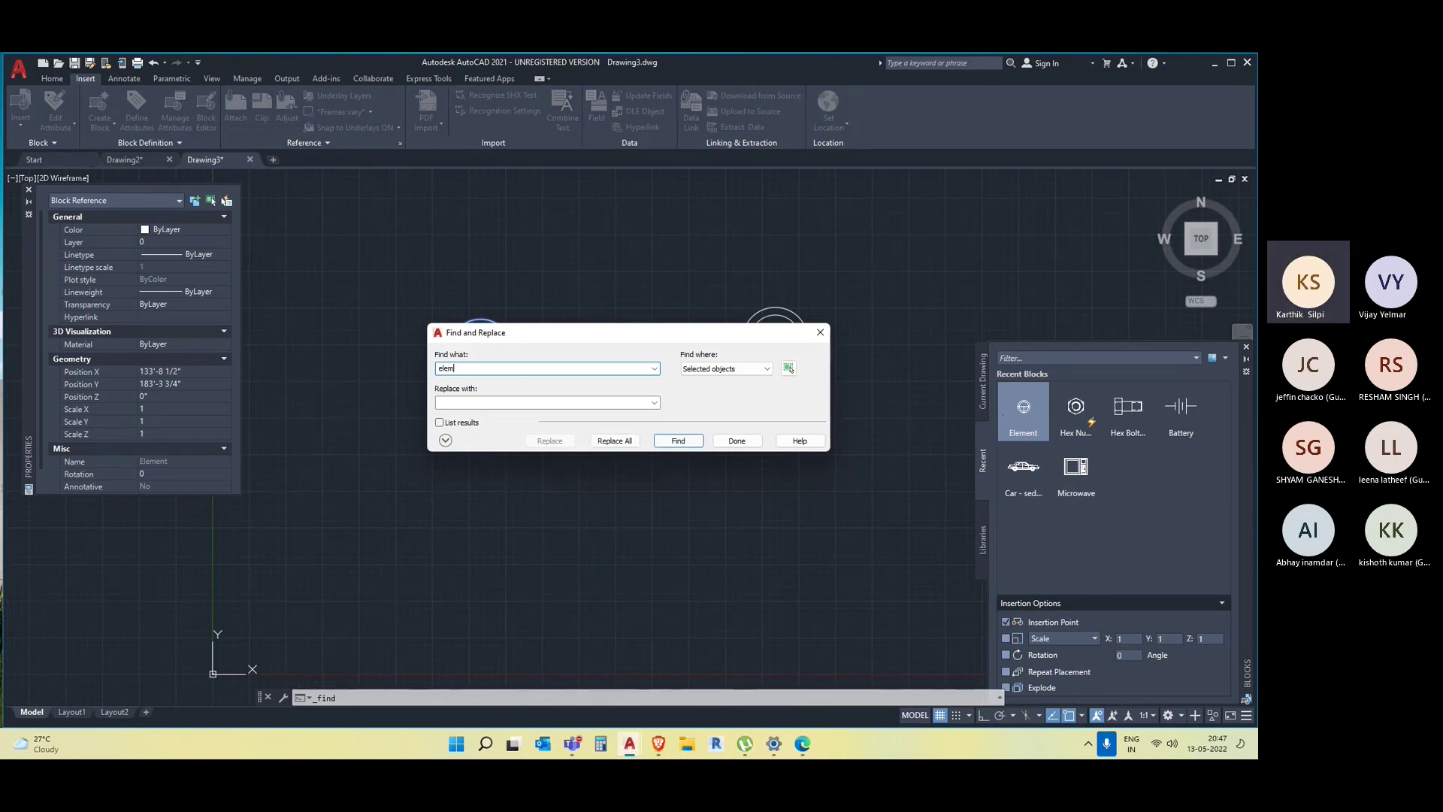
type("ent")
left_click(680, 441)
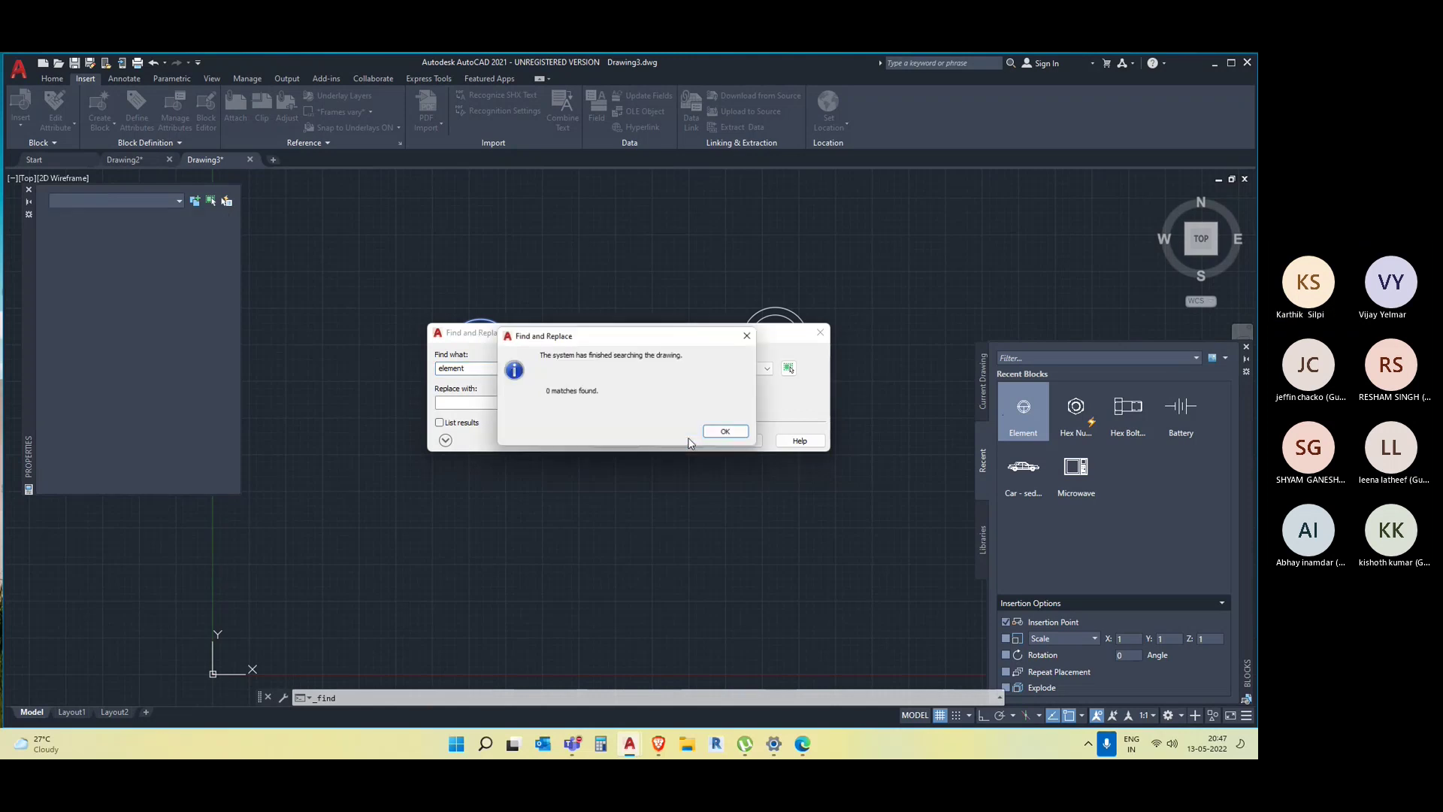
left_click(728, 431)
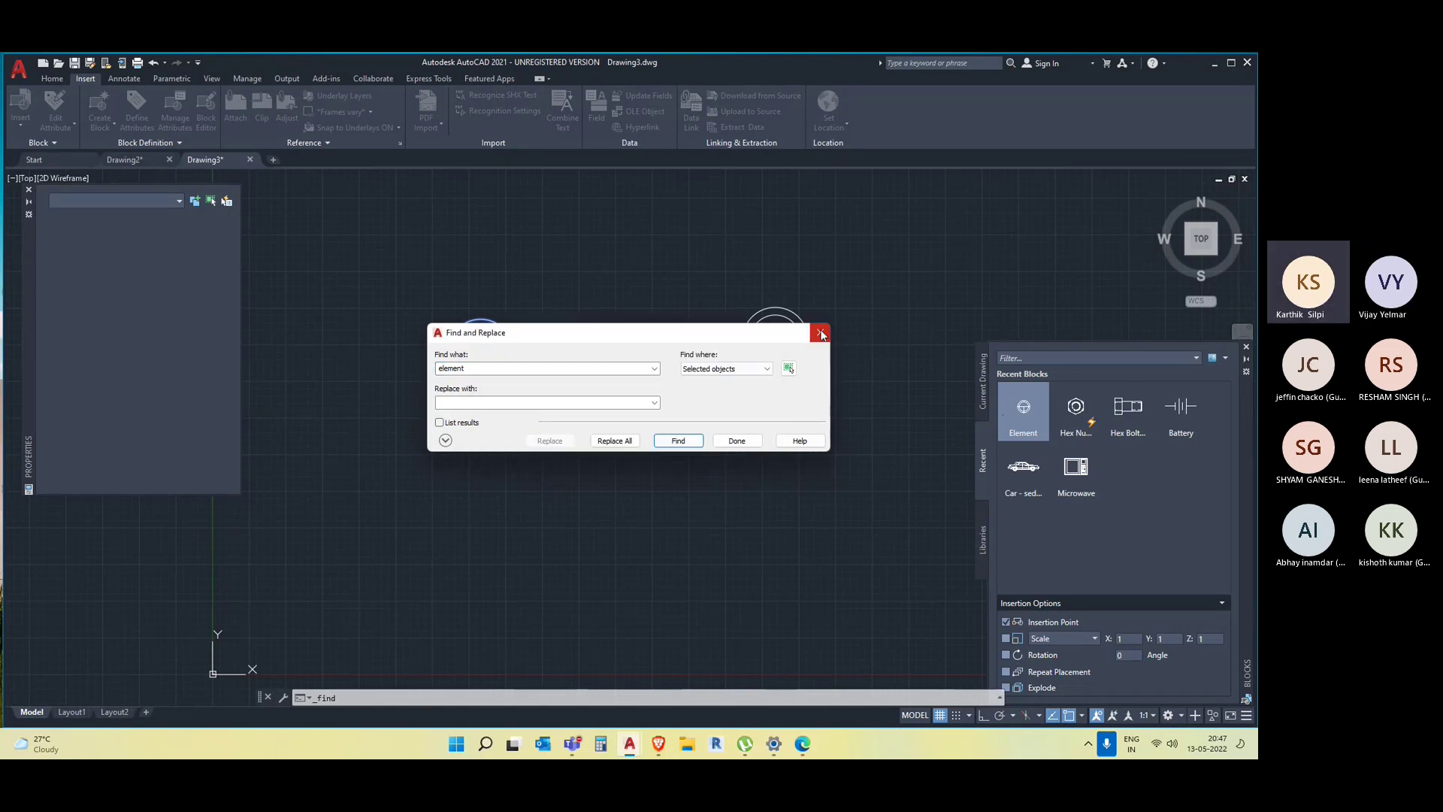
left_click(820, 332)
right_click(1032, 423)
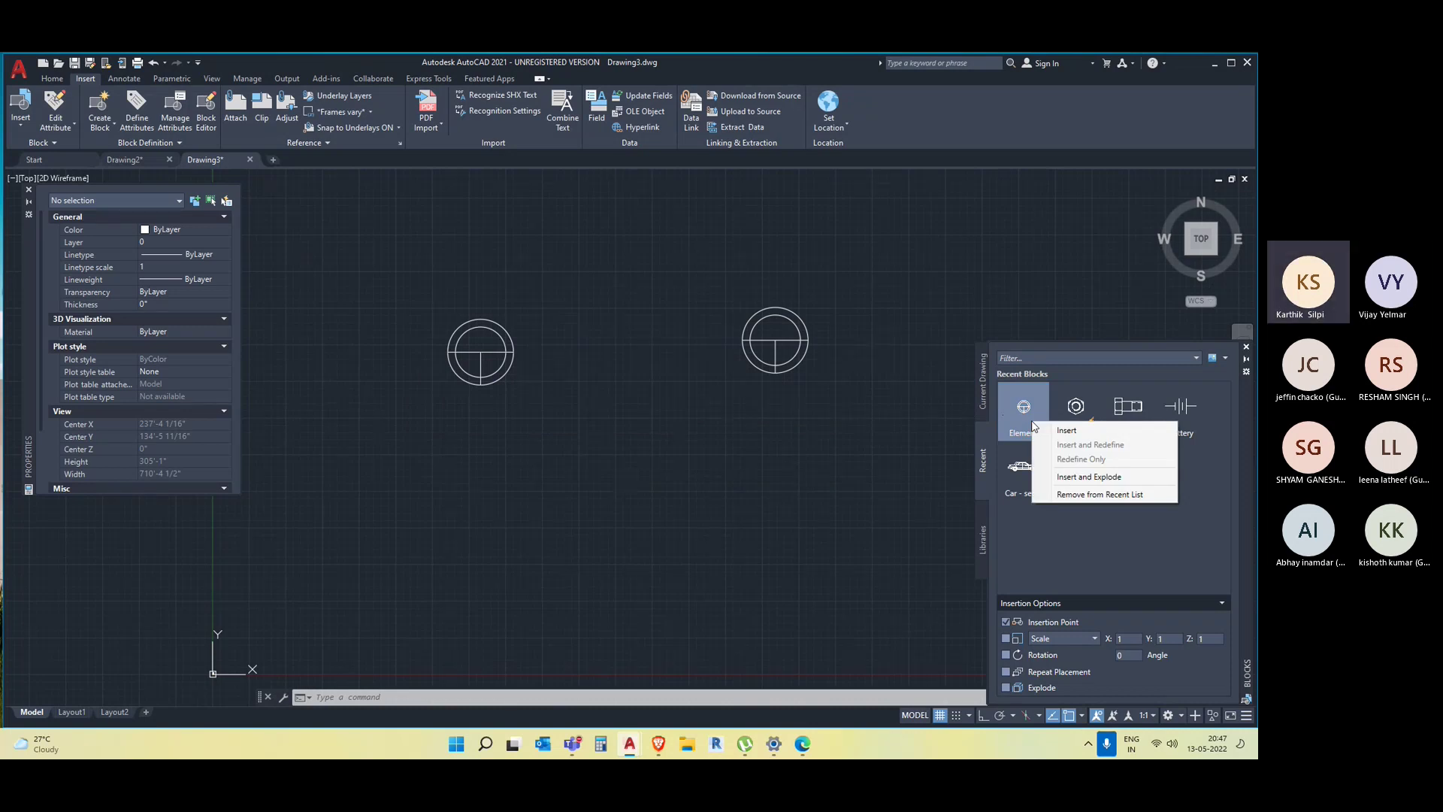
left_click(963, 416)
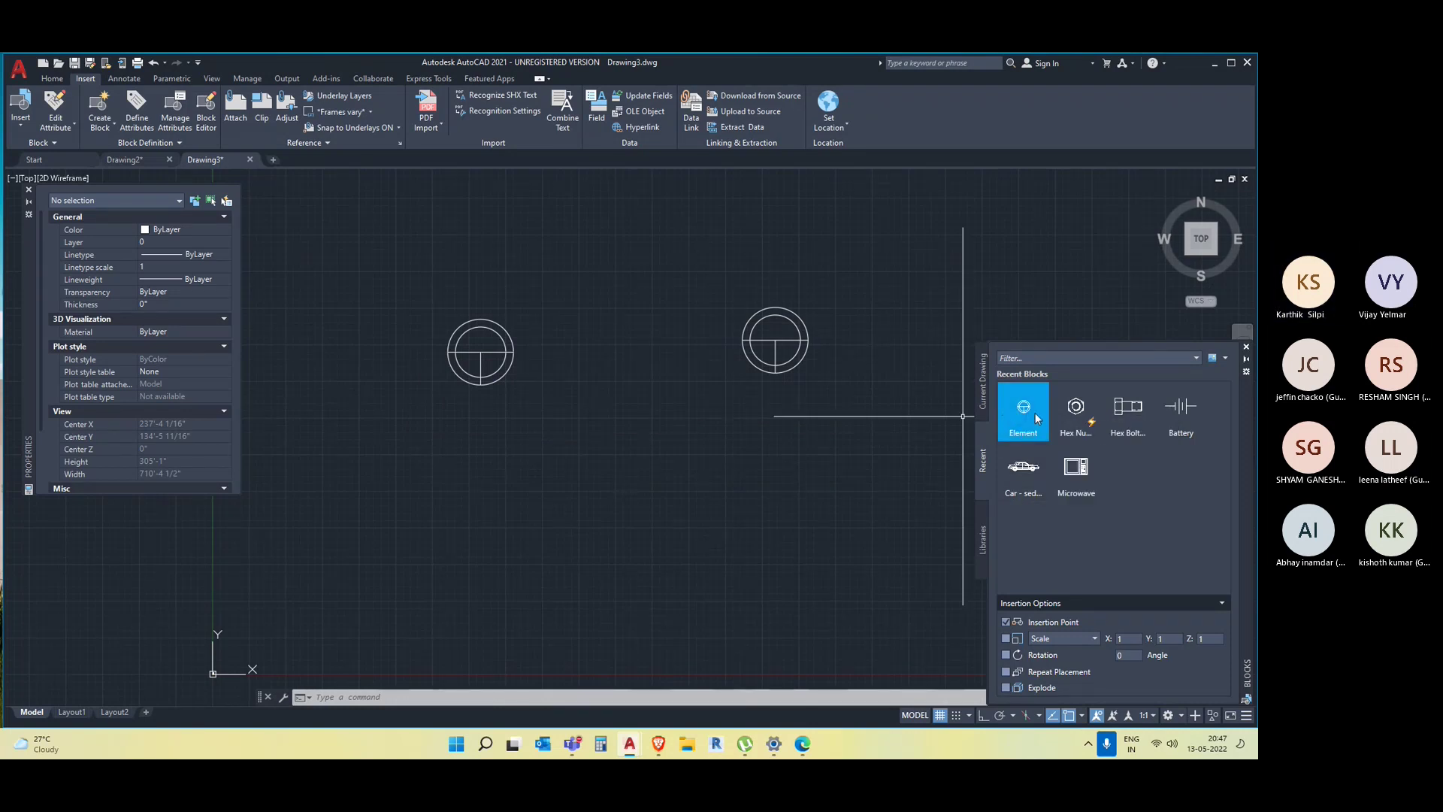
left_click(1226, 358)
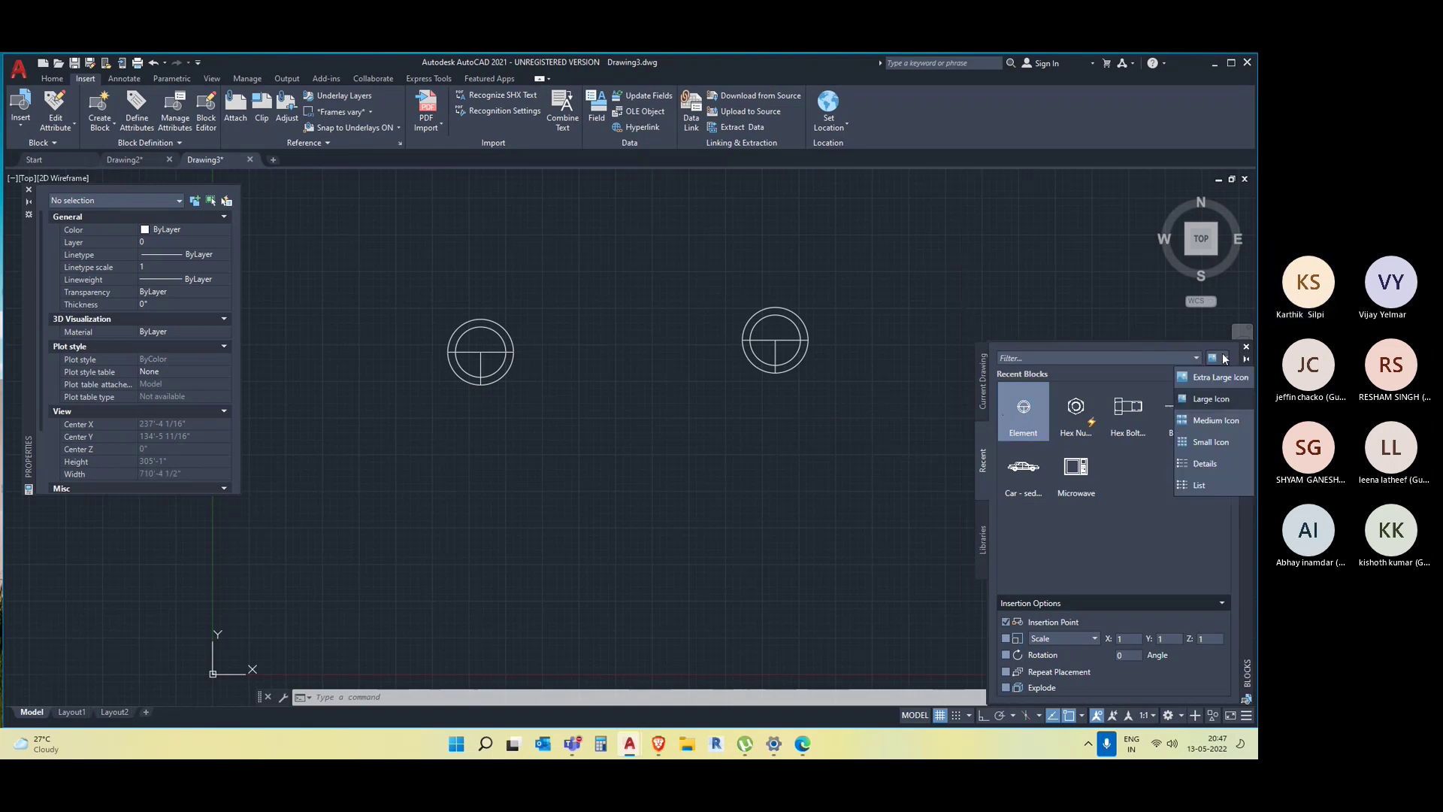
left_click(1211, 398)
left_click(472, 385)
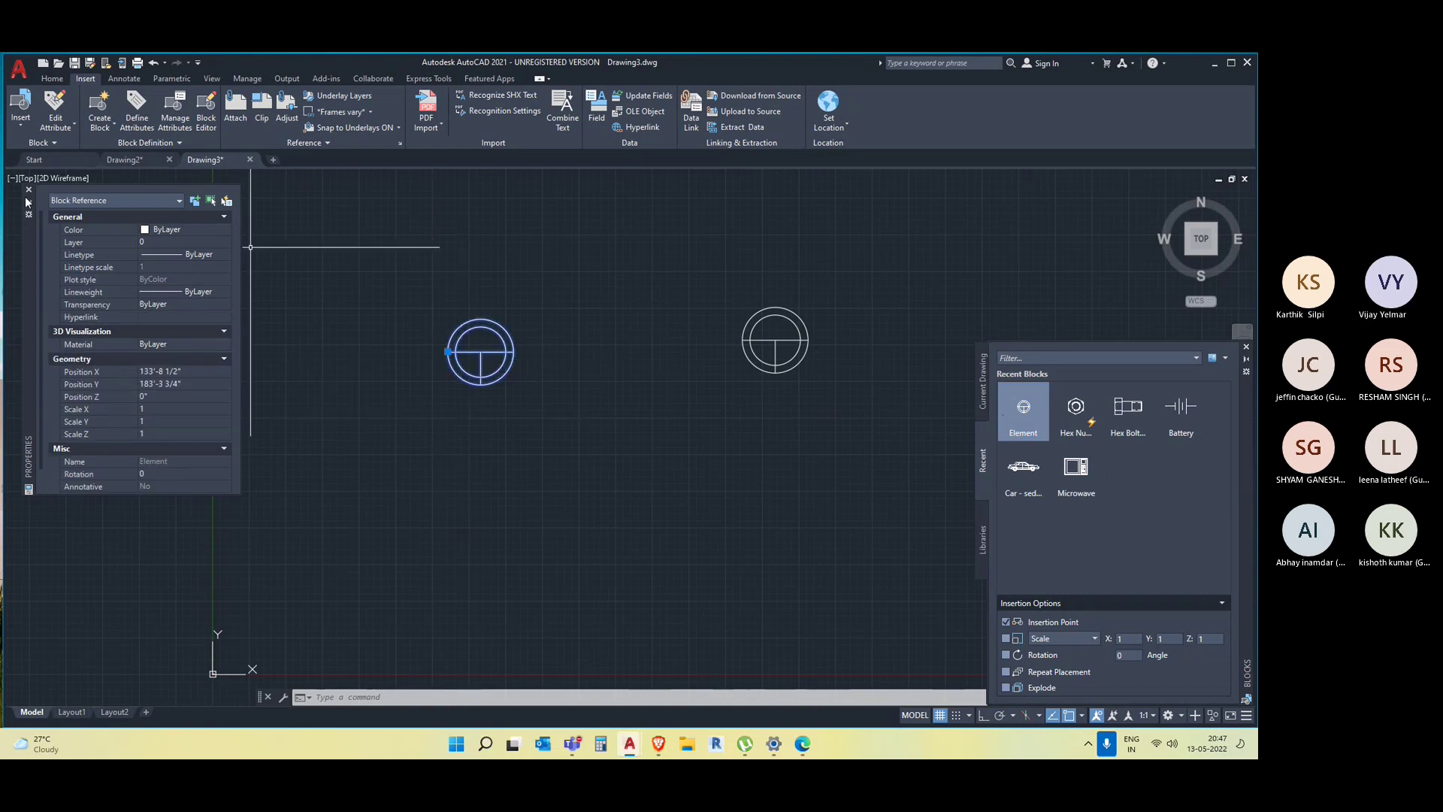
type("WB")
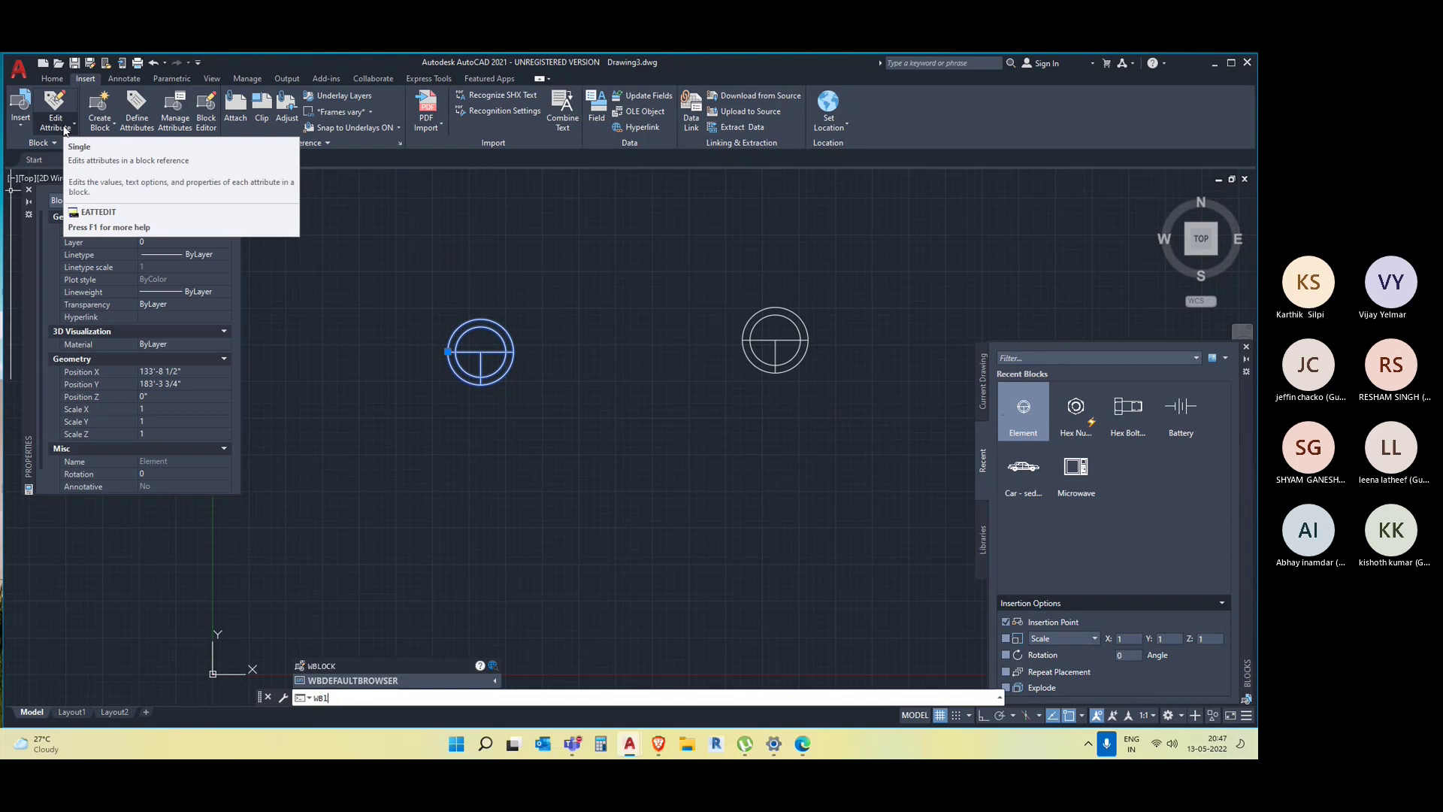
type("LO")
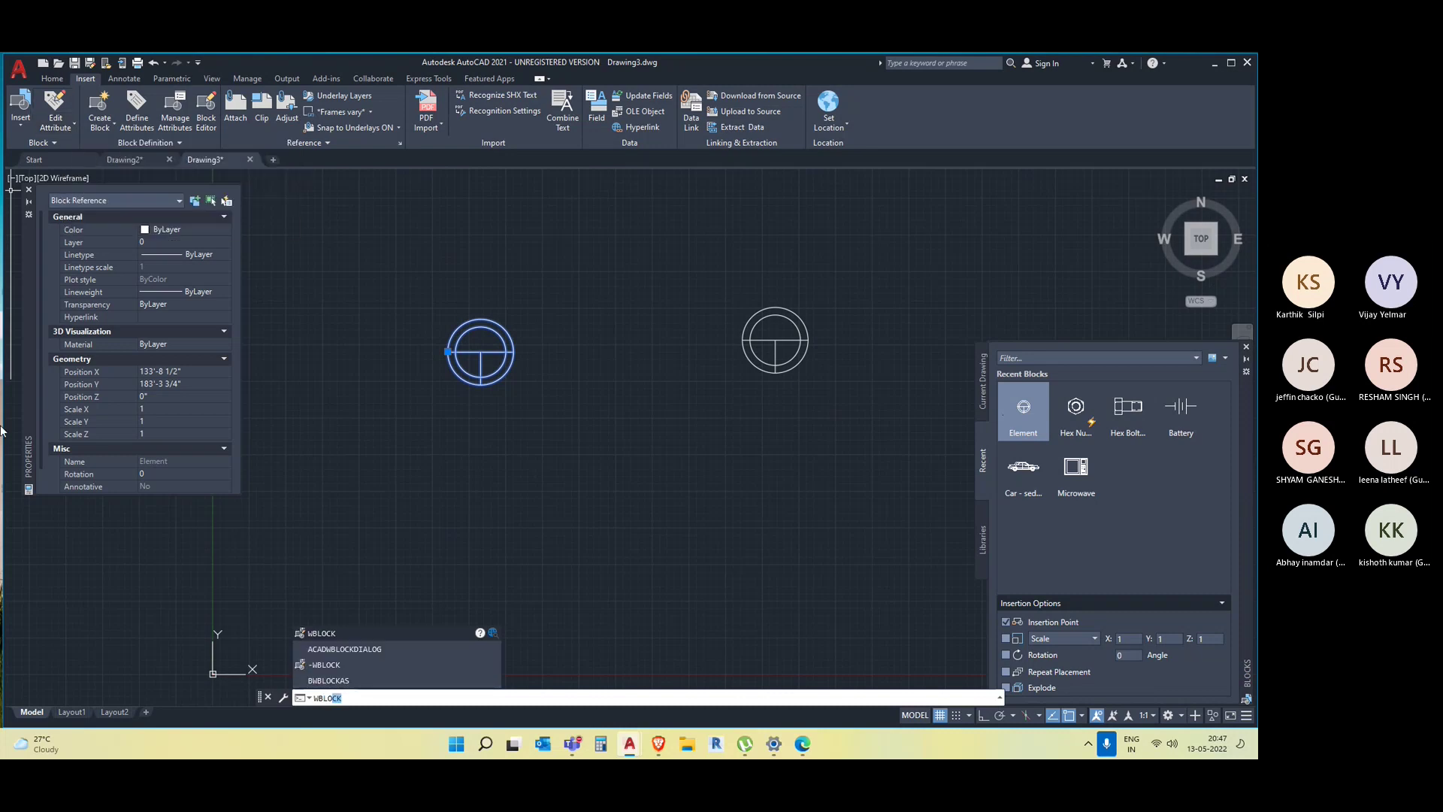
key("Return")
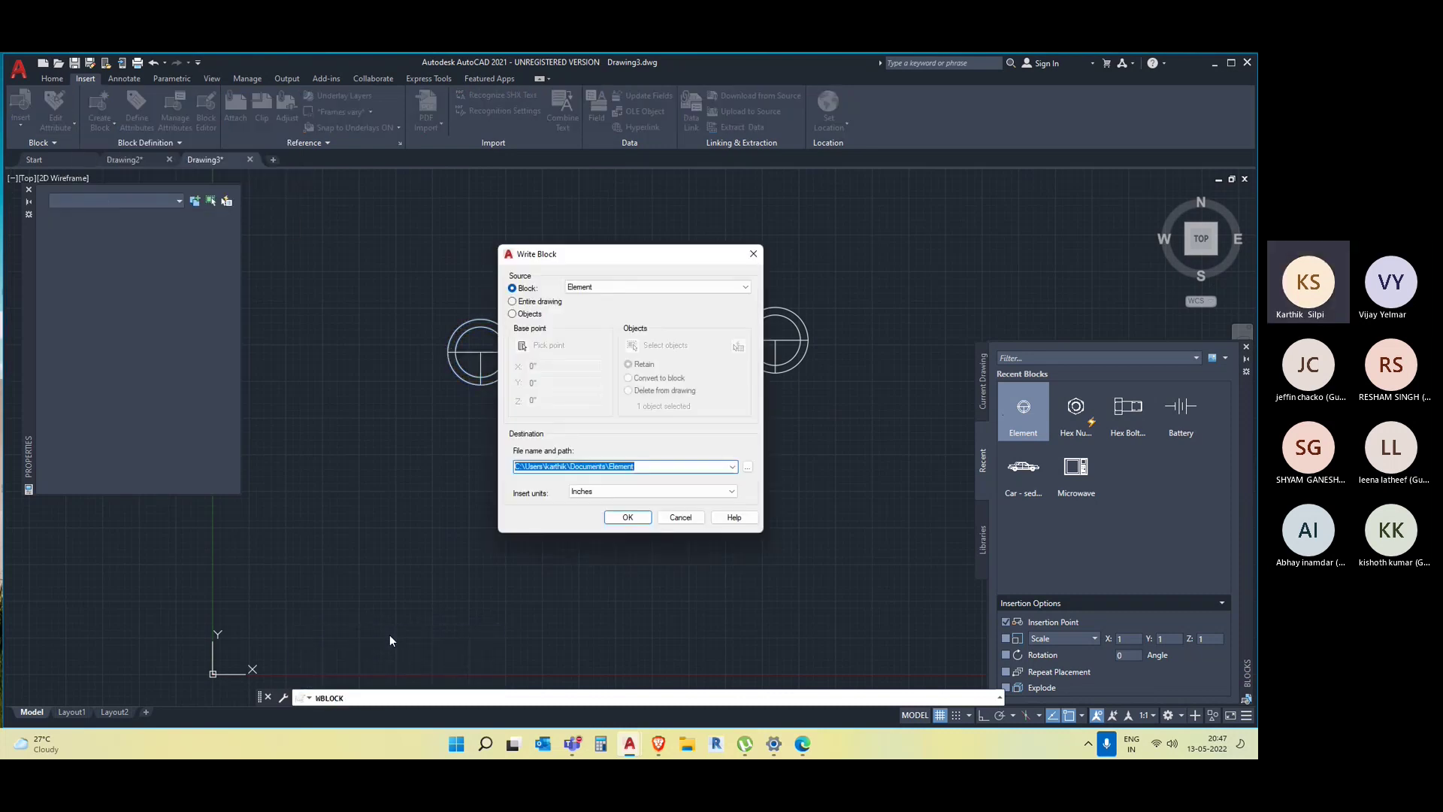
left_click_drag(589, 258, 725, 249)
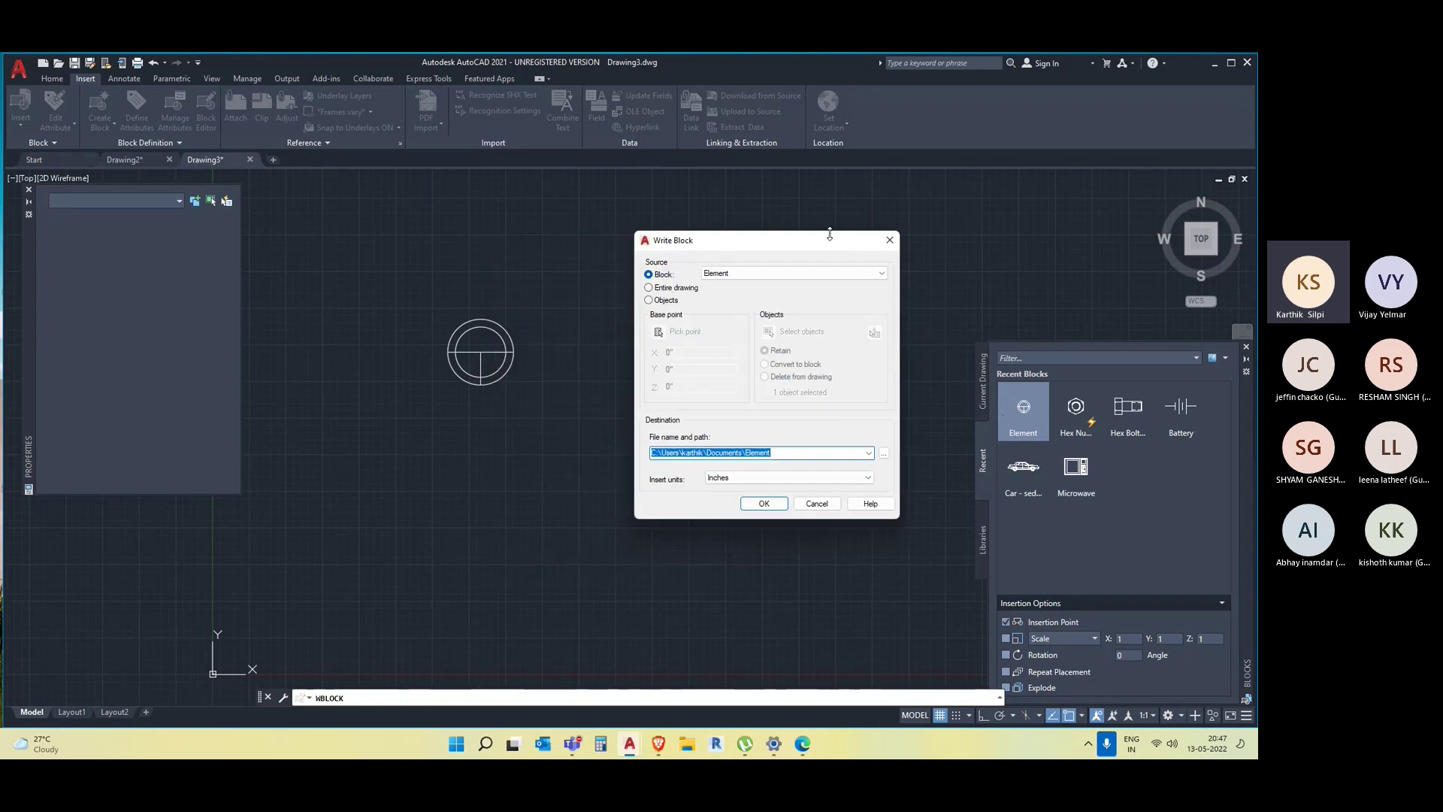
left_click(890, 240)
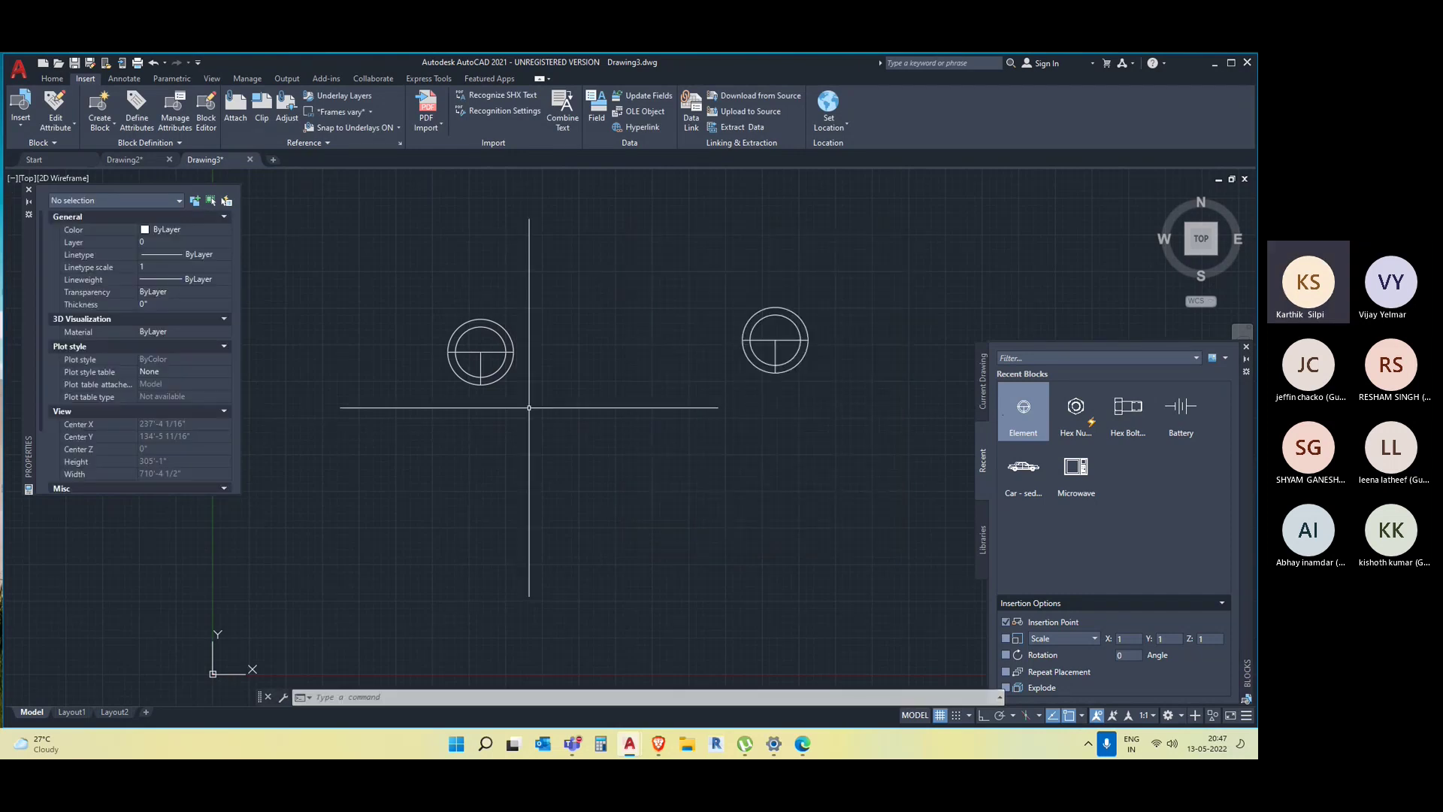
left_click(480, 320)
key("Escape")
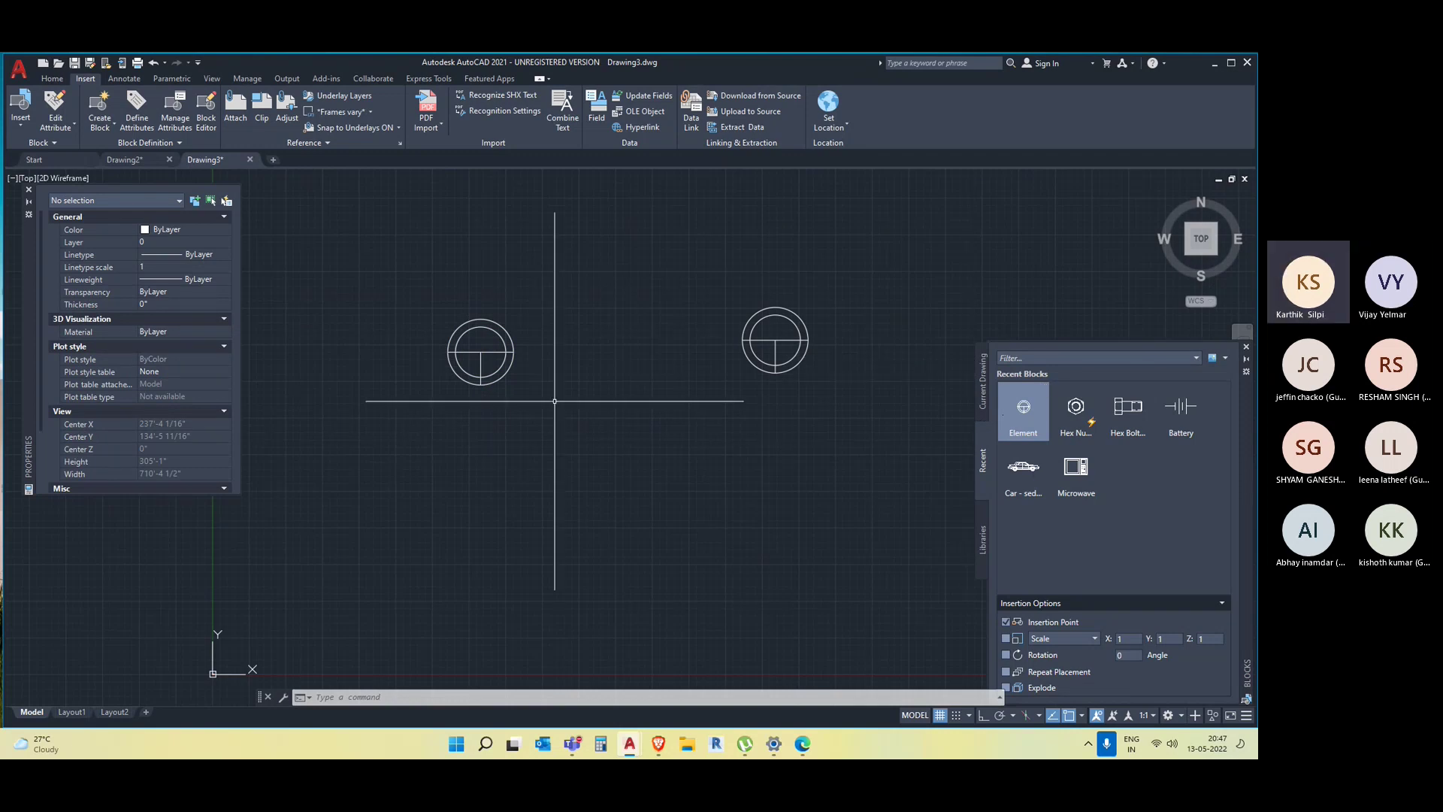
left_click(504, 328)
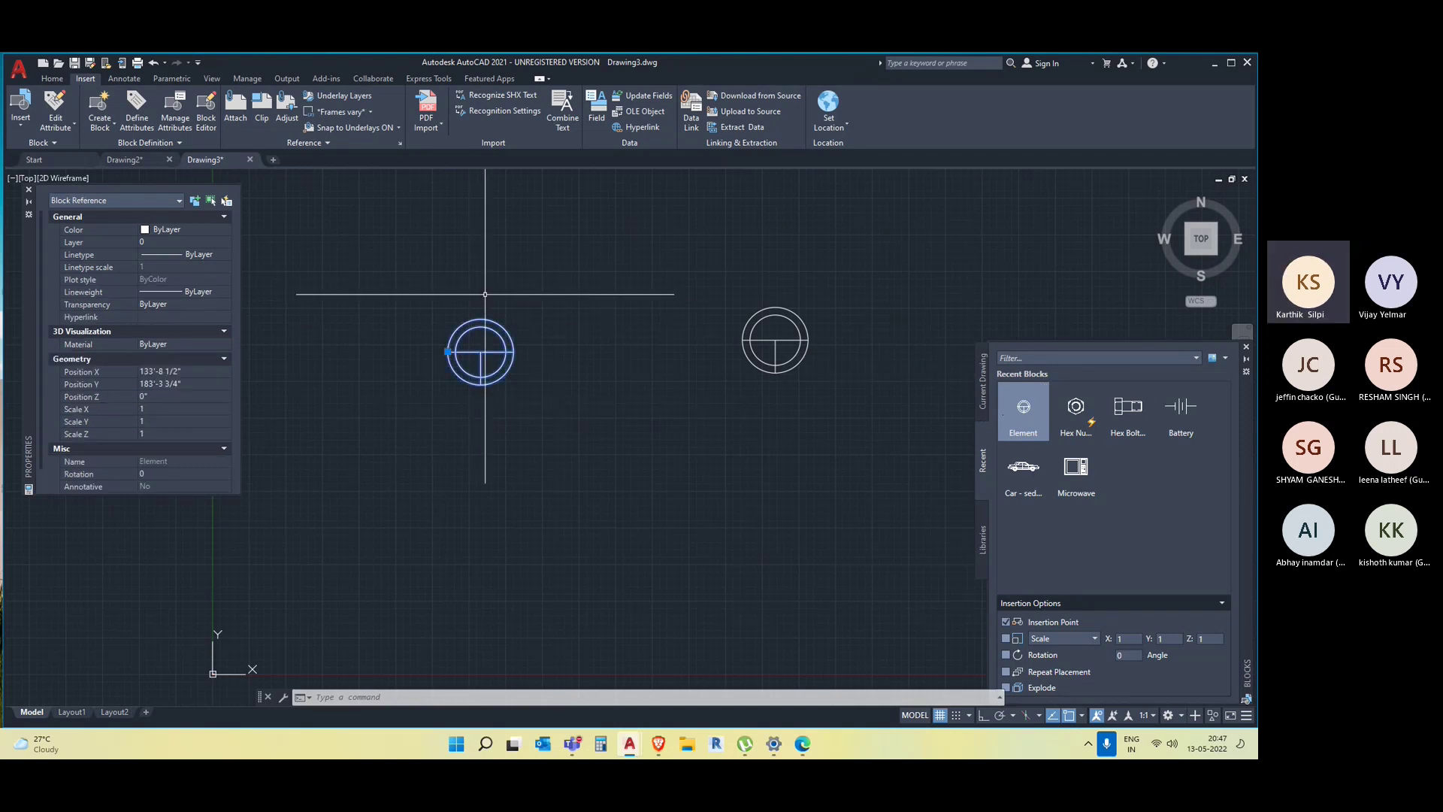
left_click(441, 415)
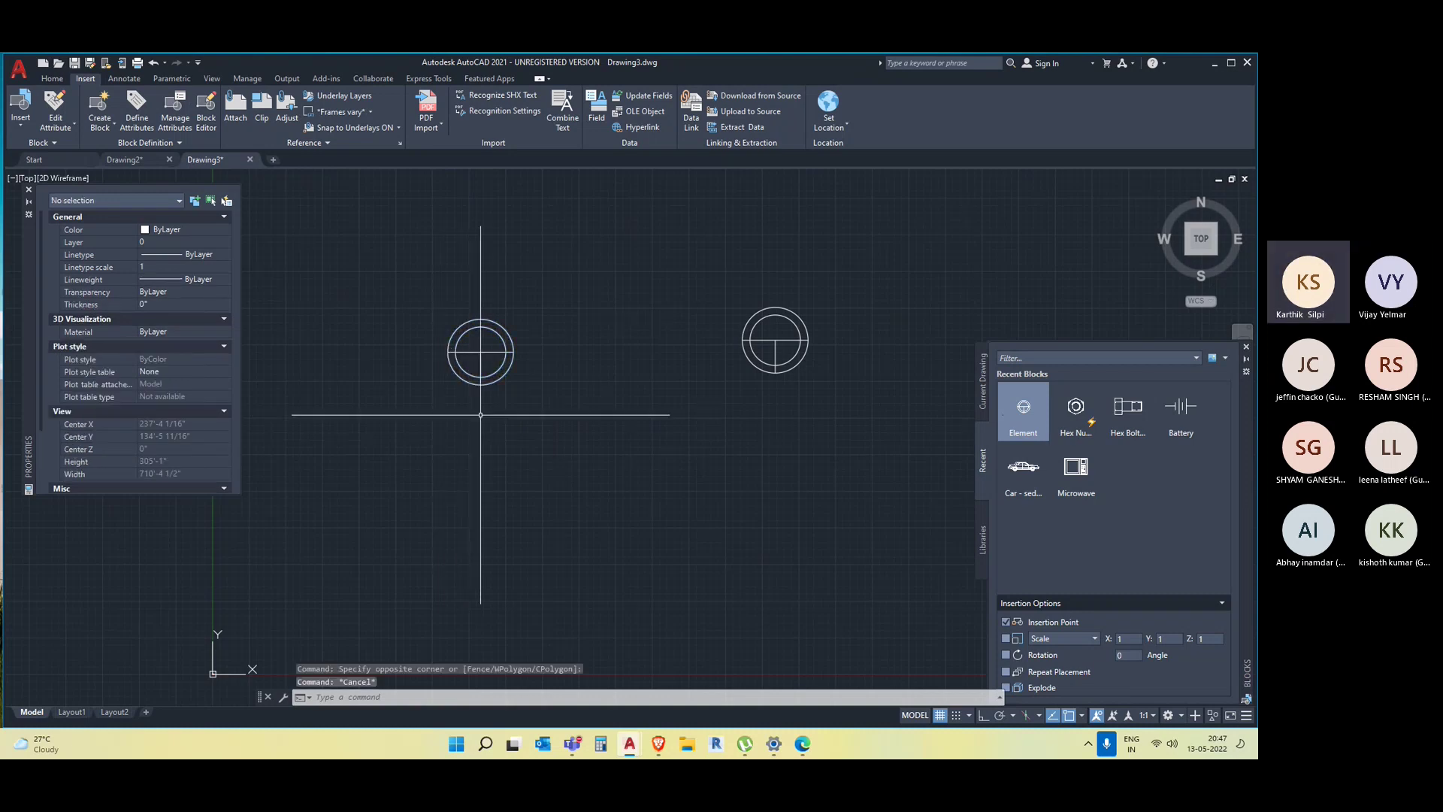
Select the left Element block reference and write the Element block out with WBLOCK as Element.dwg on the Desktop.
left_click(436, 316)
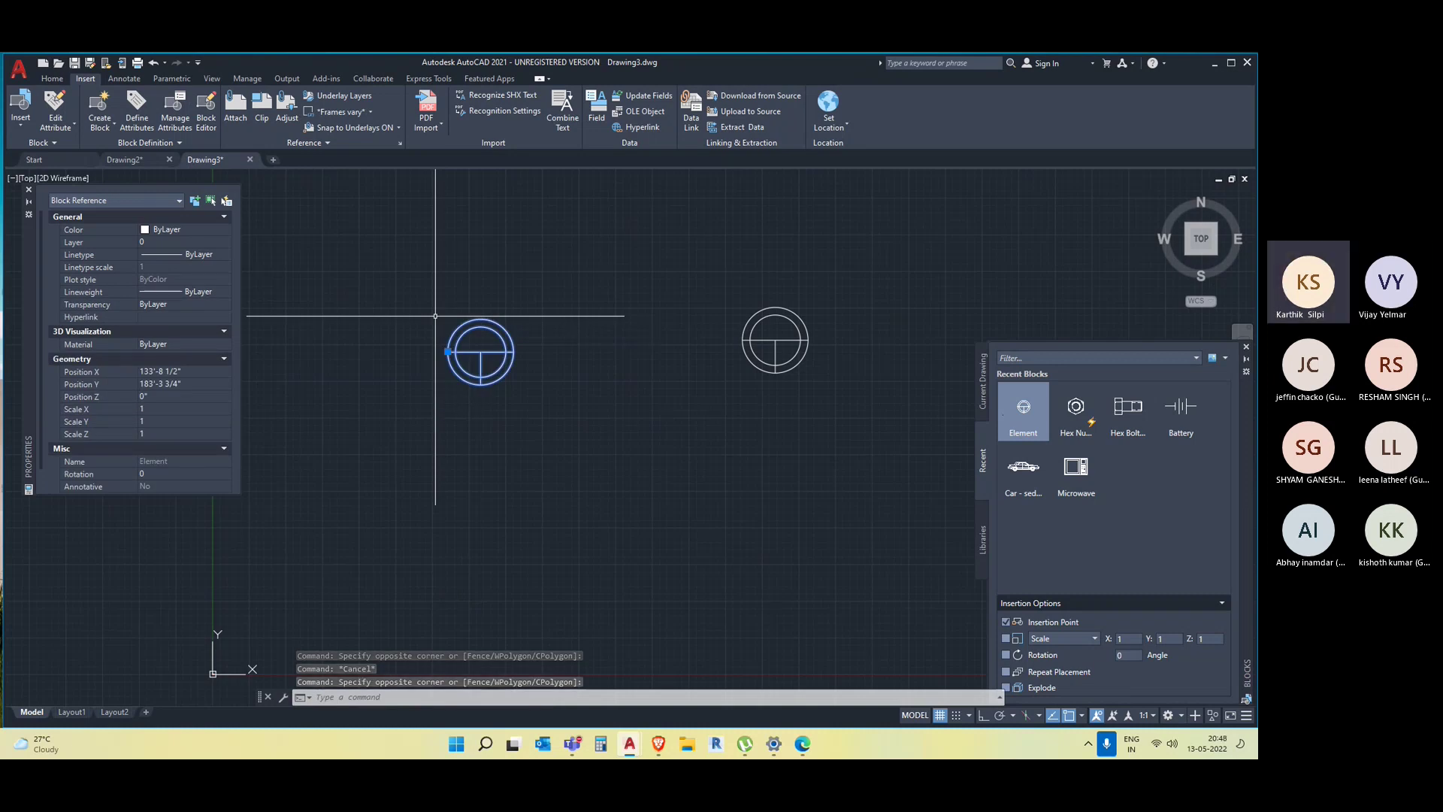
type("W")
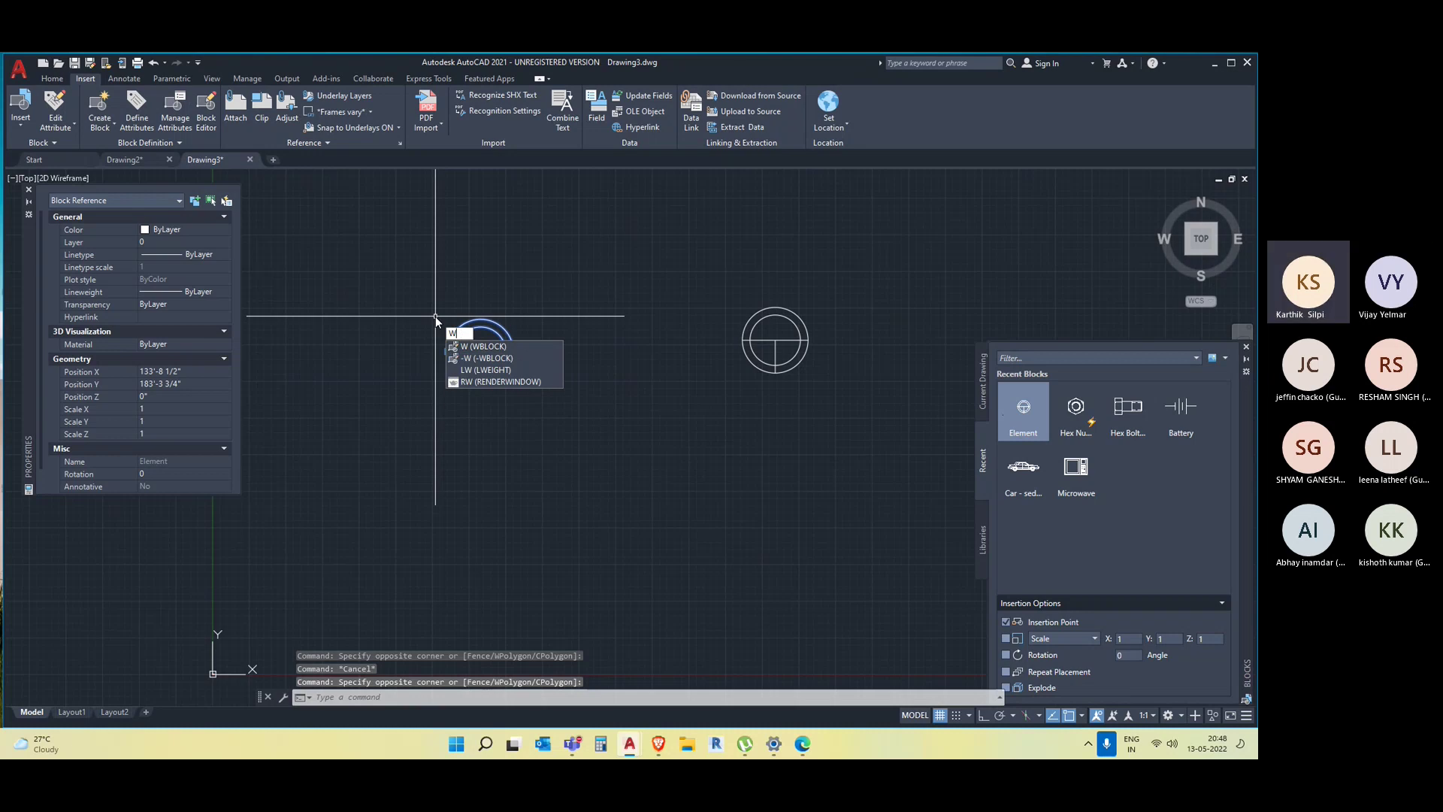
type("BLOC")
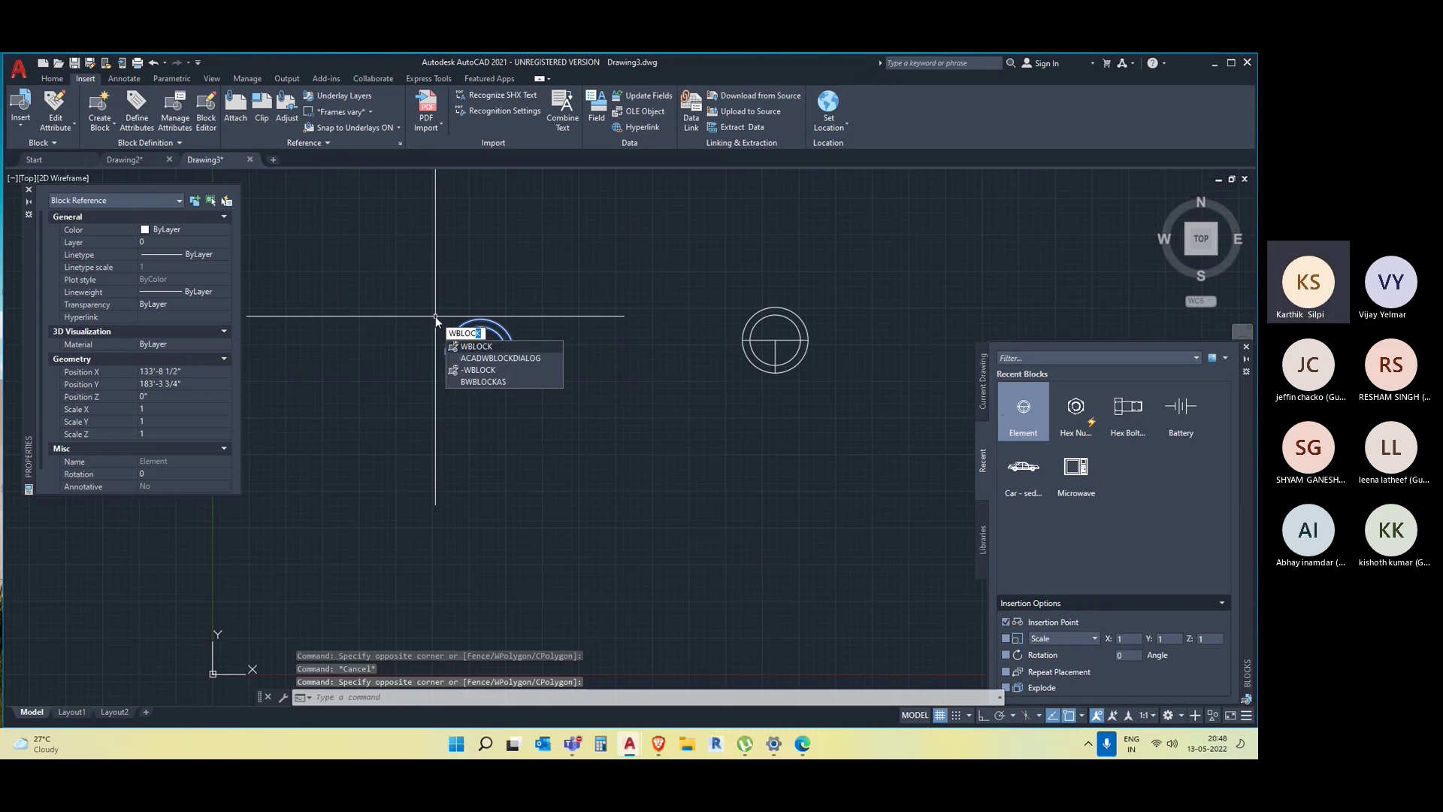
left_click(516, 348)
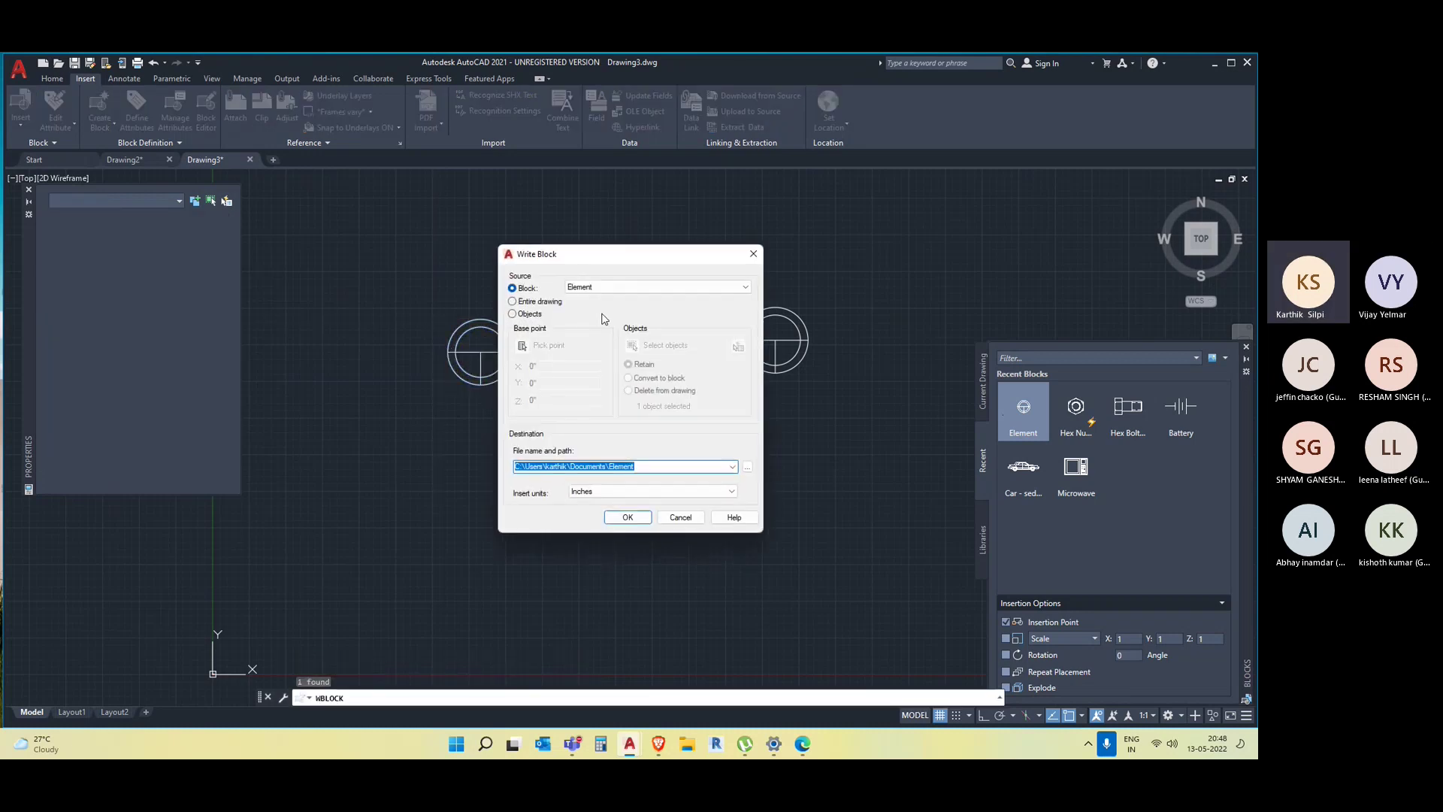
left_click_drag(621, 260, 712, 241)
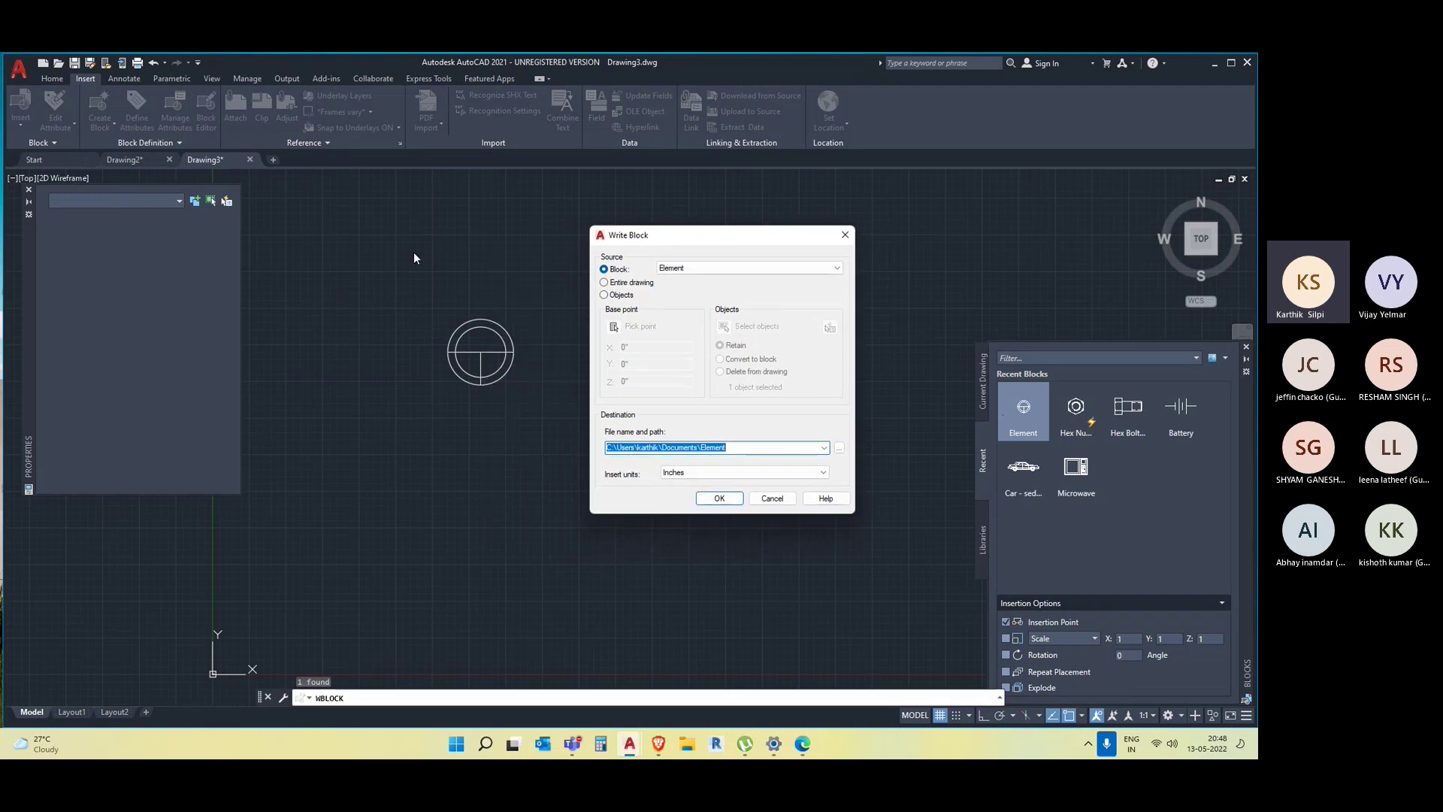
left_click(824, 448)
left_click(824, 448)
left_click(840, 448)
left_click(551, 345)
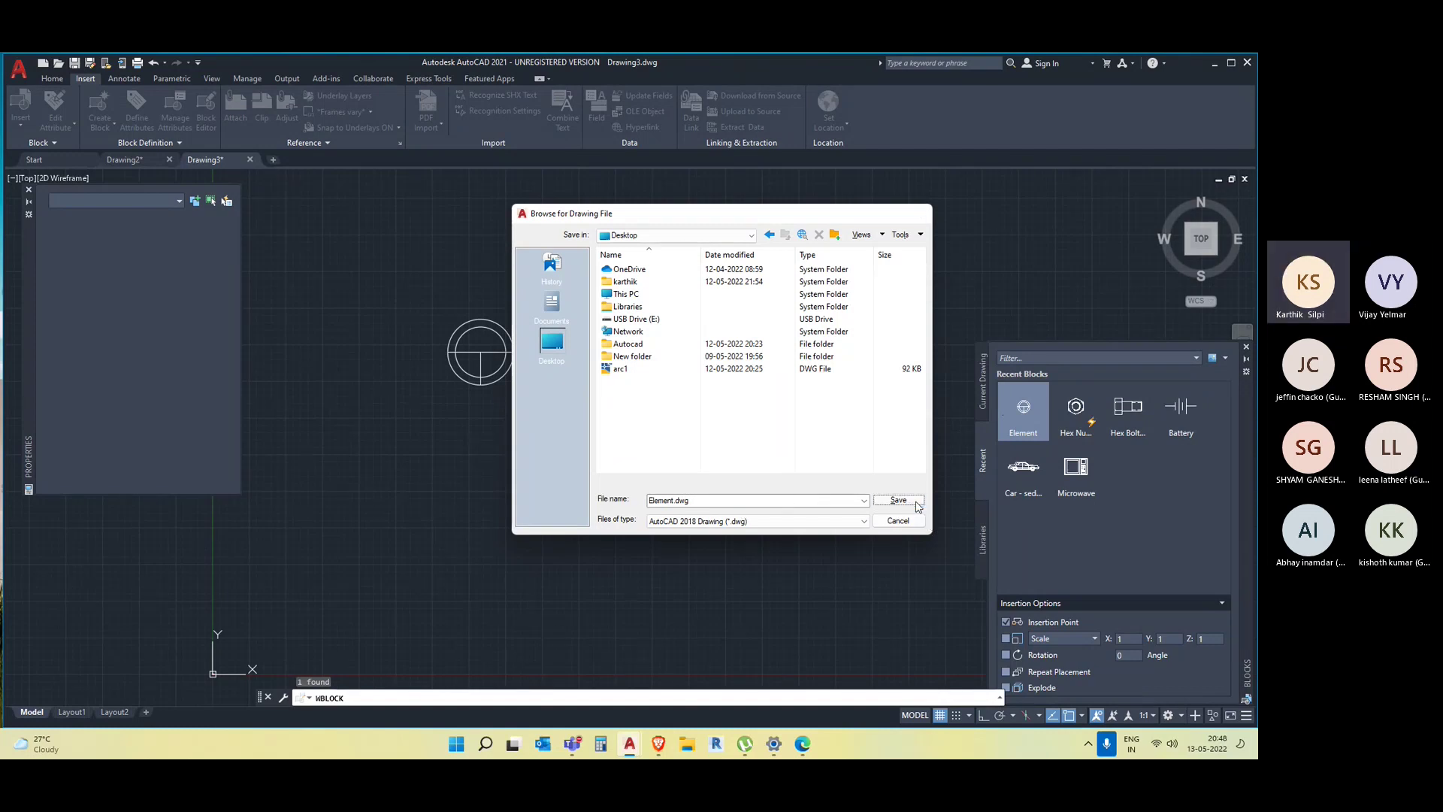
left_click(912, 501)
key("Return")
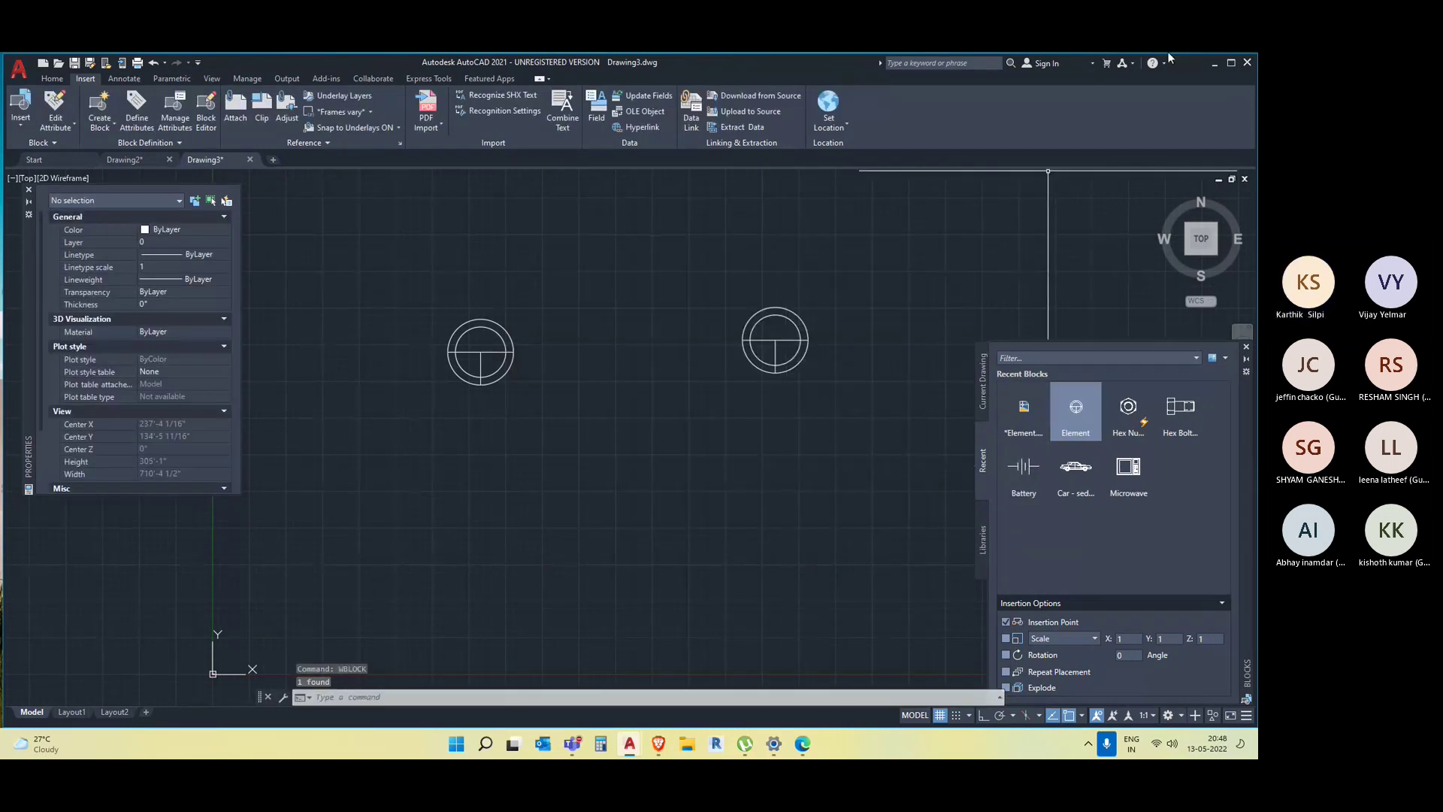
Switch to the desktop, move the Element file into the empty area away from the other icons, and return to AutoCAD.
left_click(1215, 63)
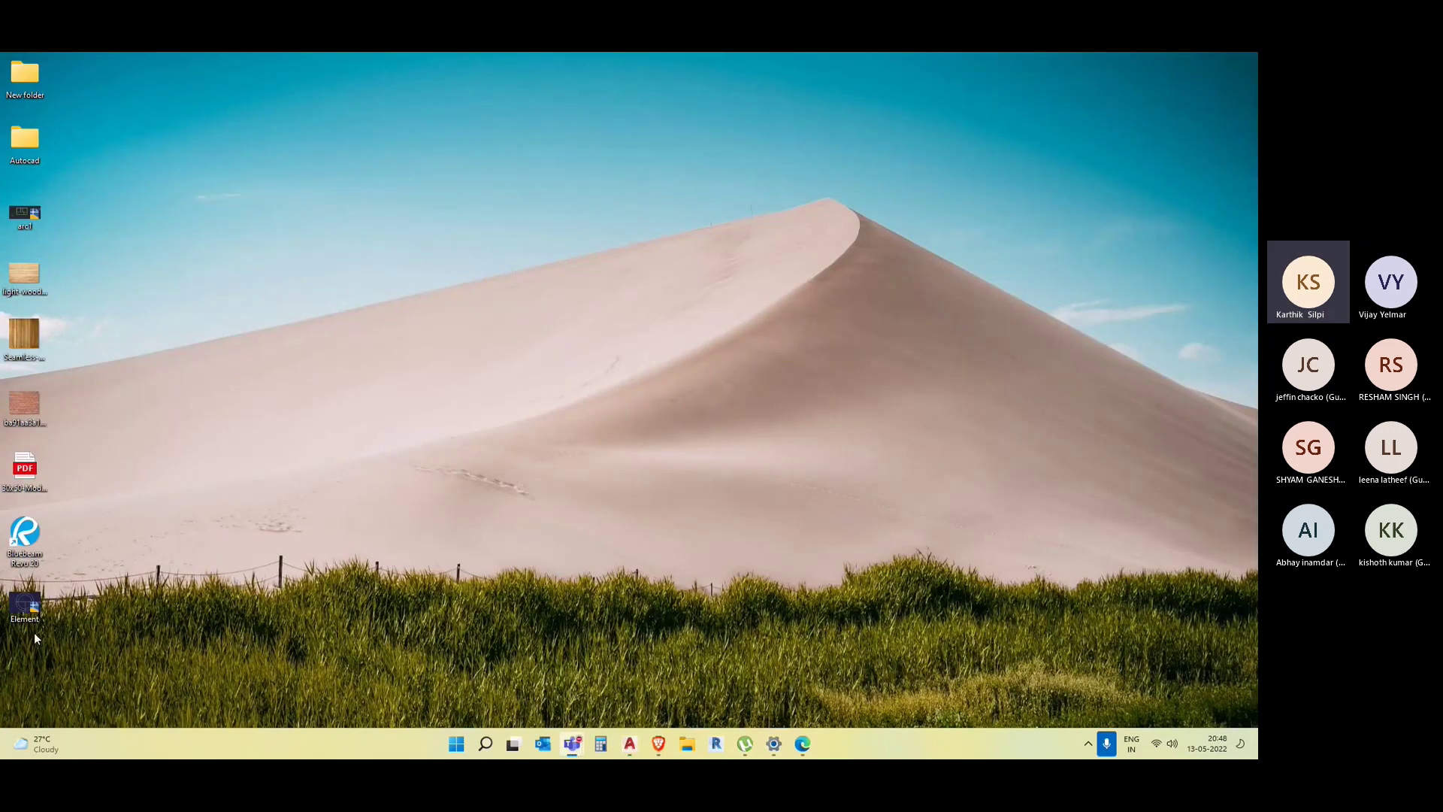
left_click_drag(25, 603, 221, 139)
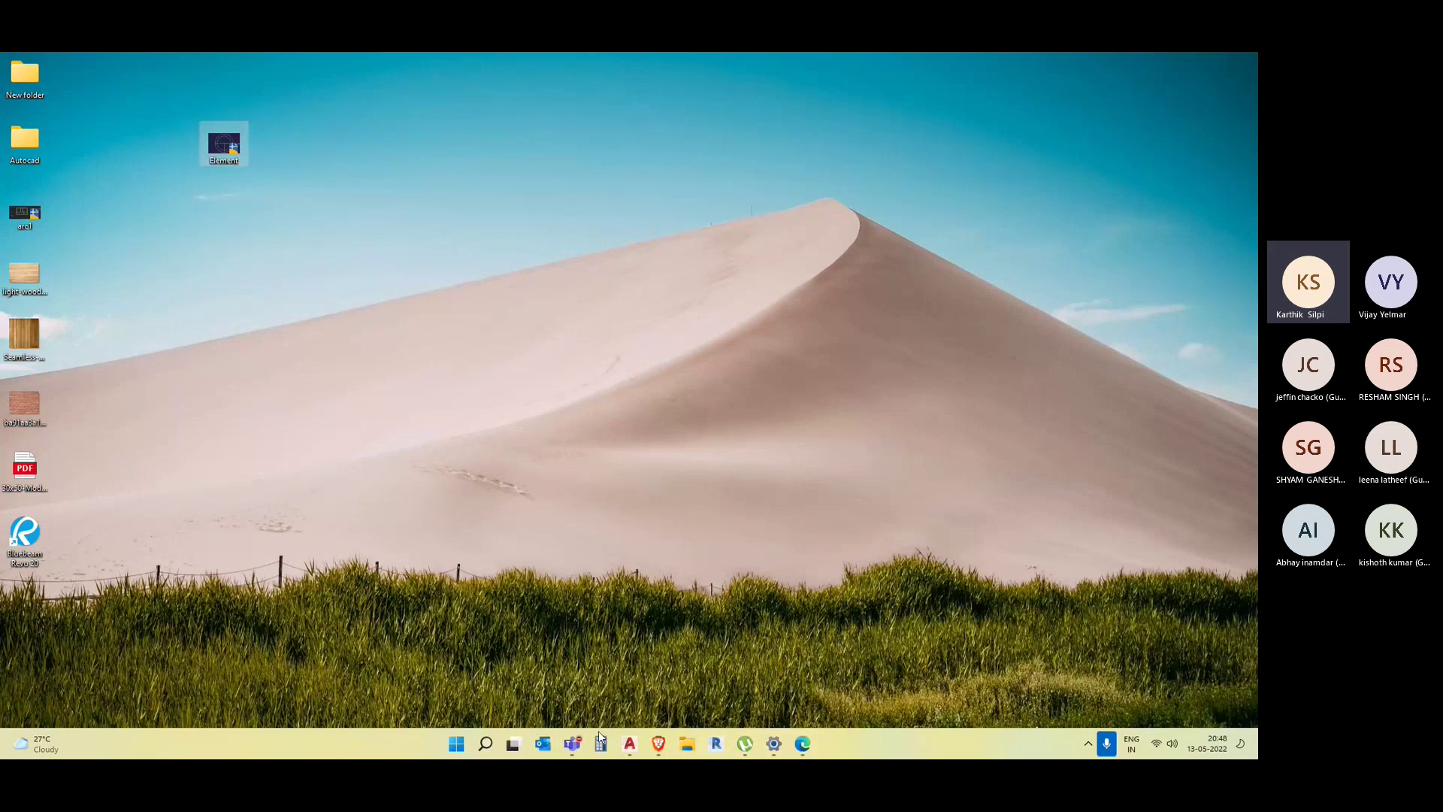
mouse_move(630, 745)
left_click(576, 655)
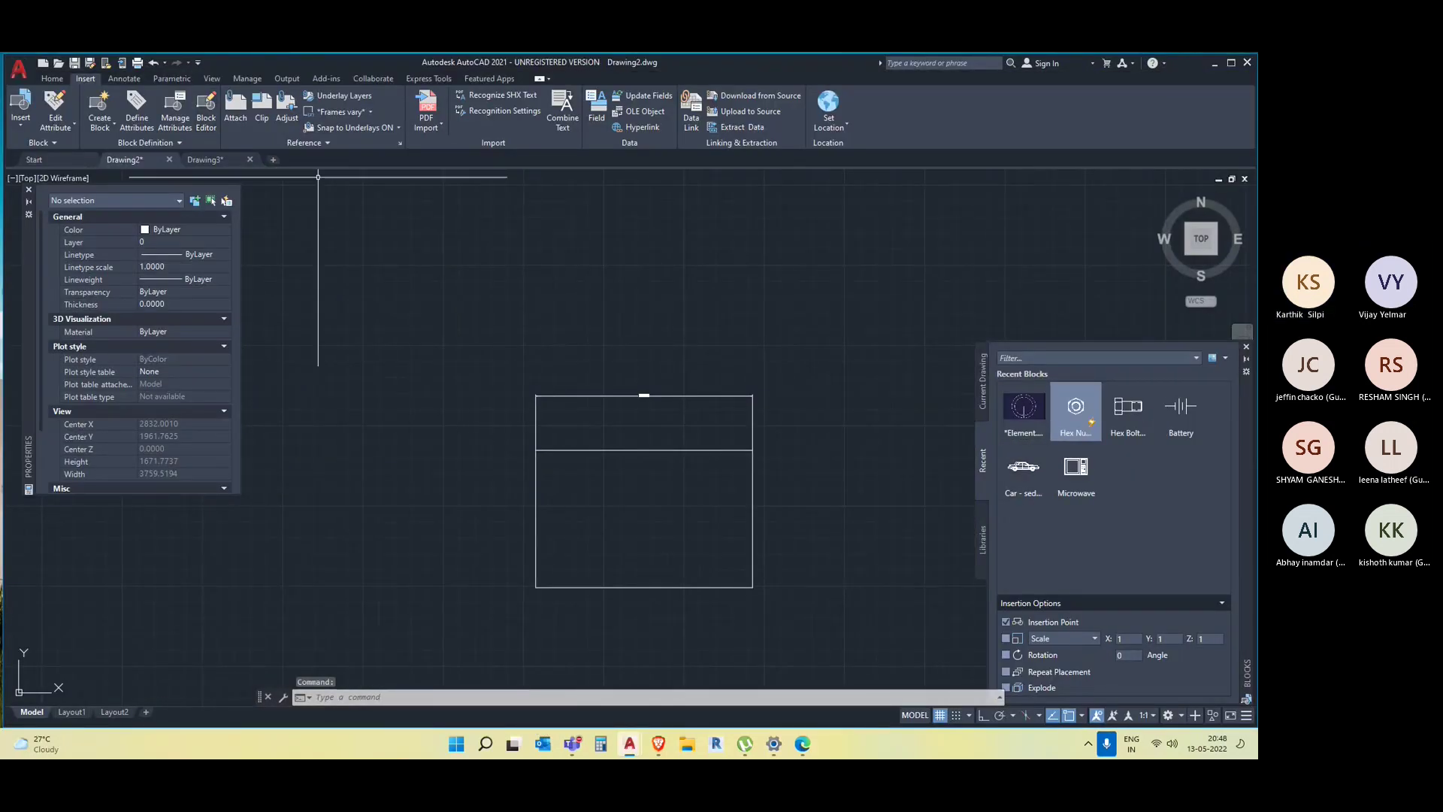
Start a blank drawing, then close Drawing2, Drawing3 and the blank Drawing4 without saving any changes.
left_click(273, 160)
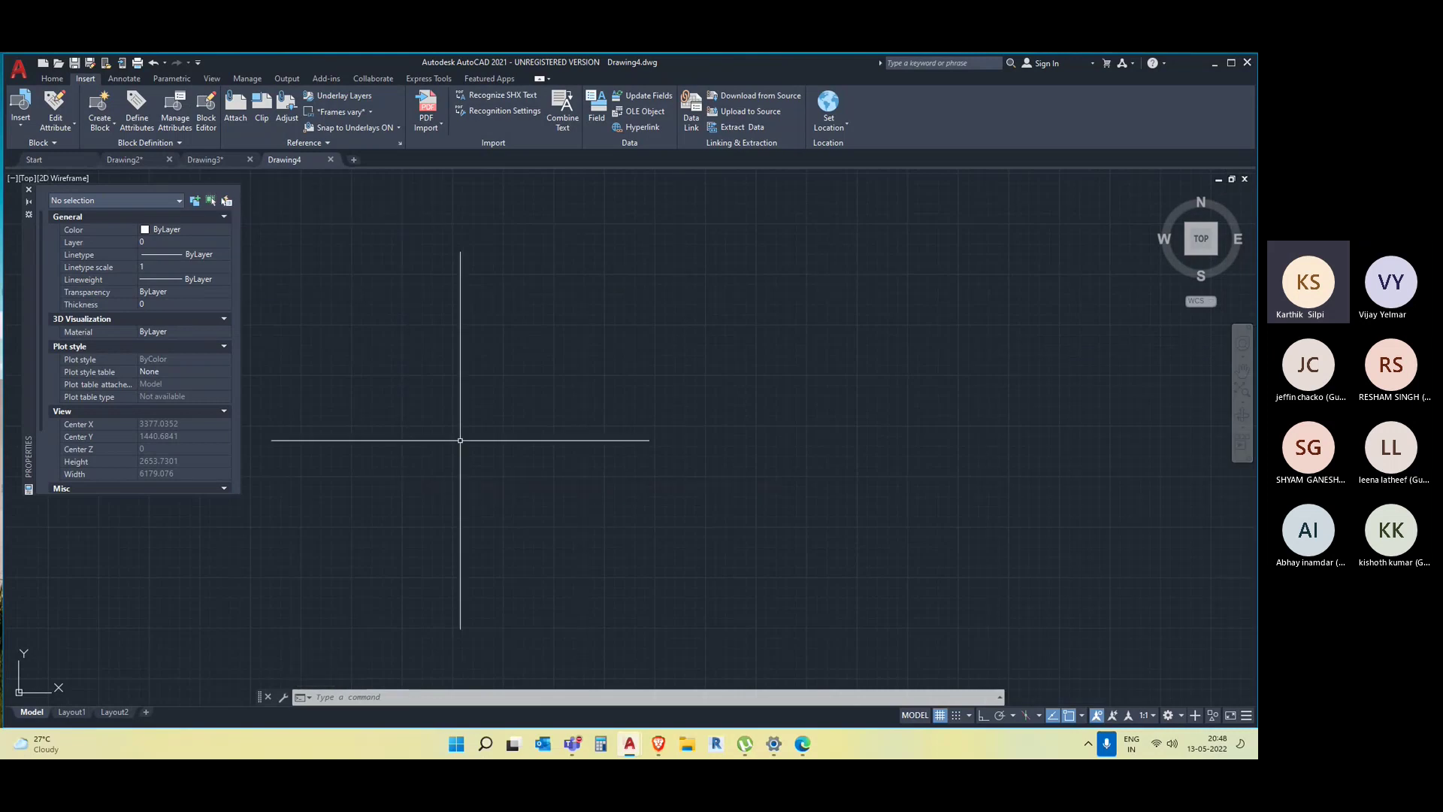
left_click(172, 157)
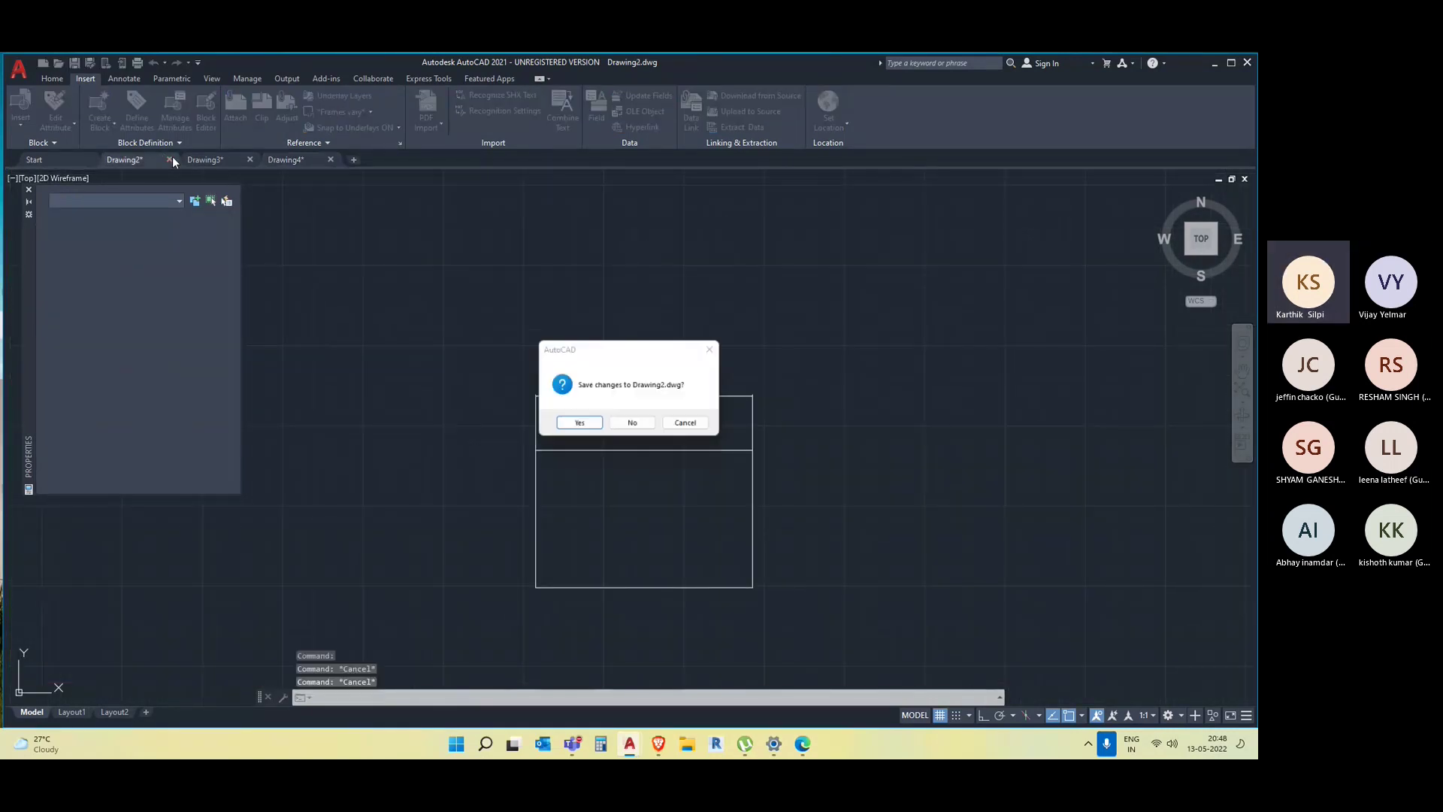
left_click(169, 160)
left_click(169, 160)
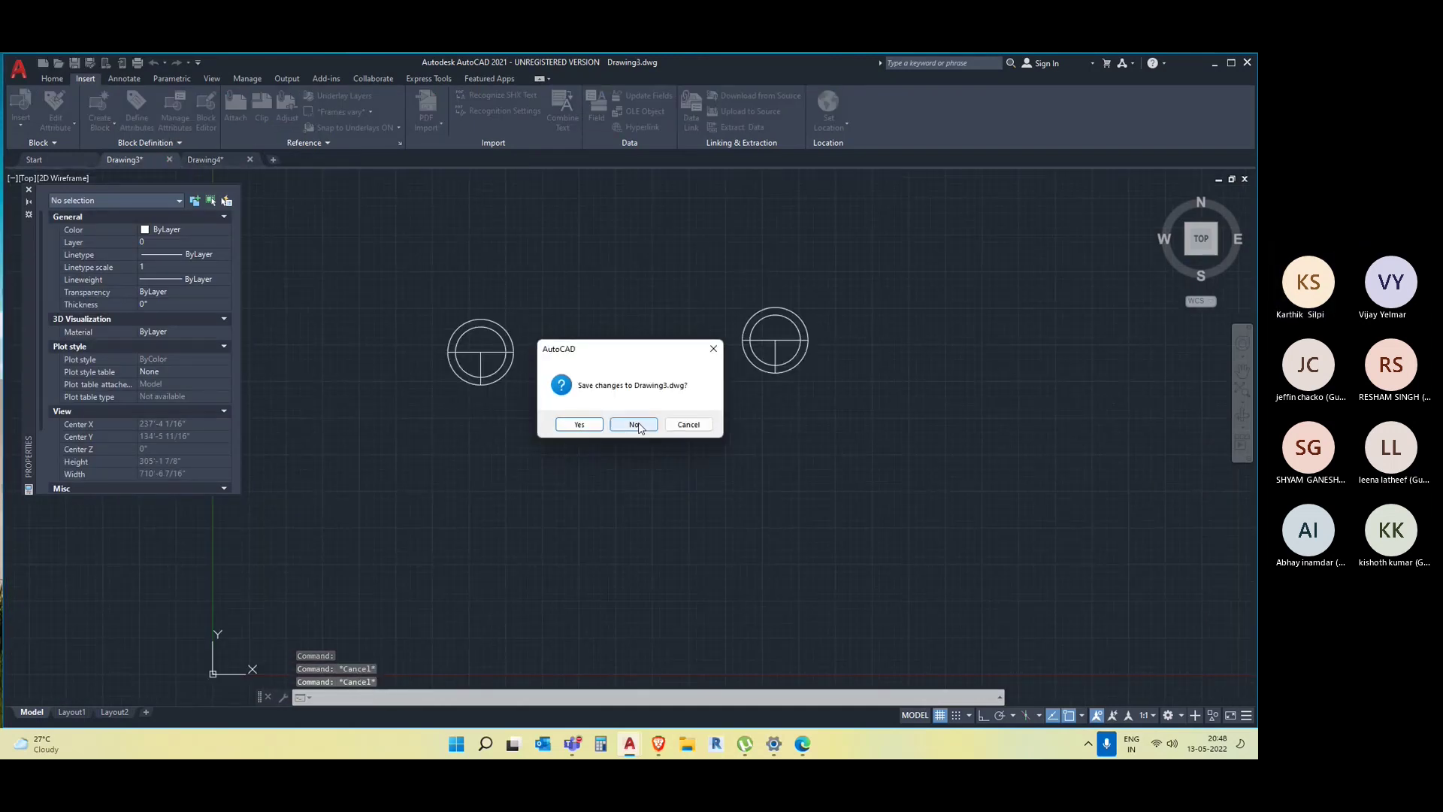
left_click(633, 421)
left_click(169, 159)
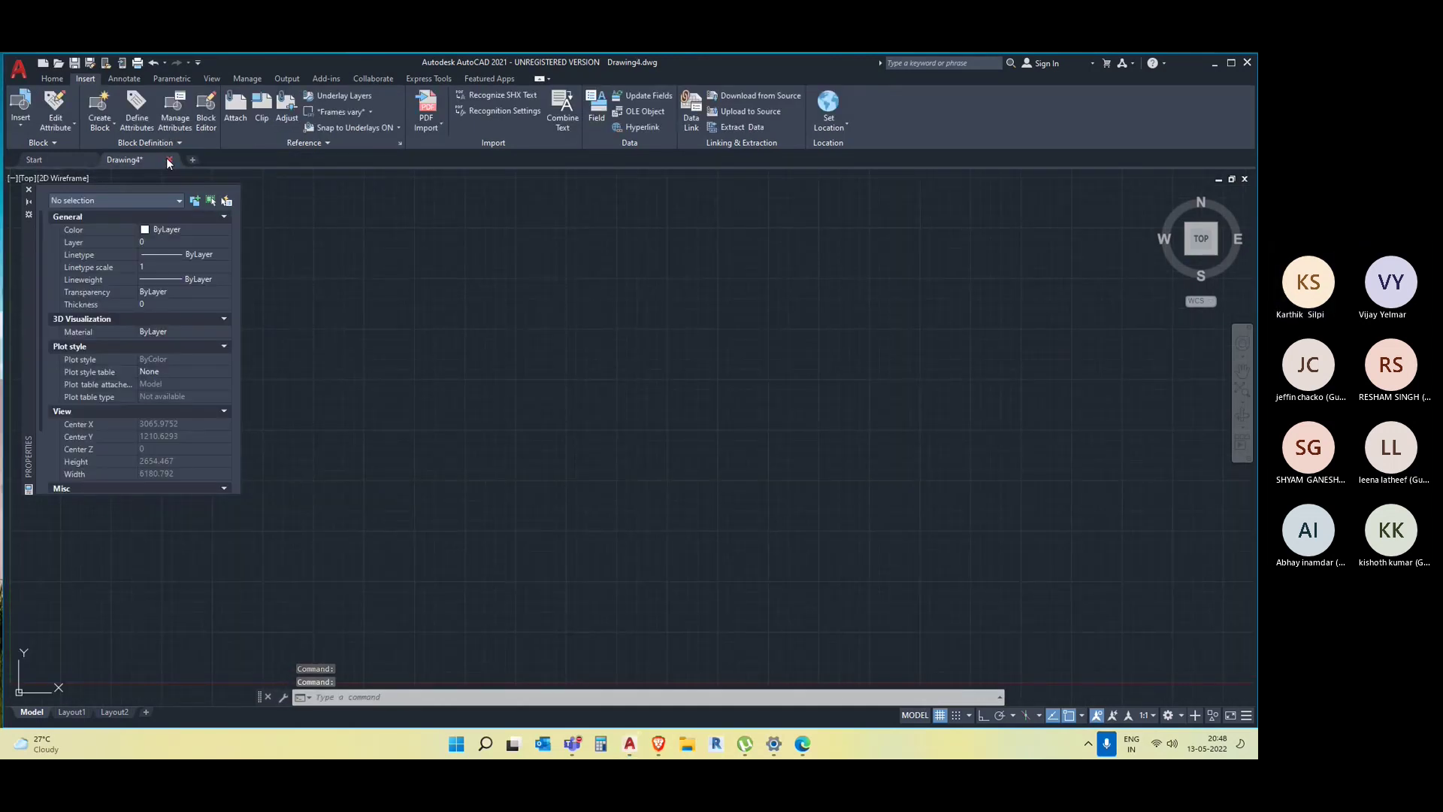
left_click(631, 424)
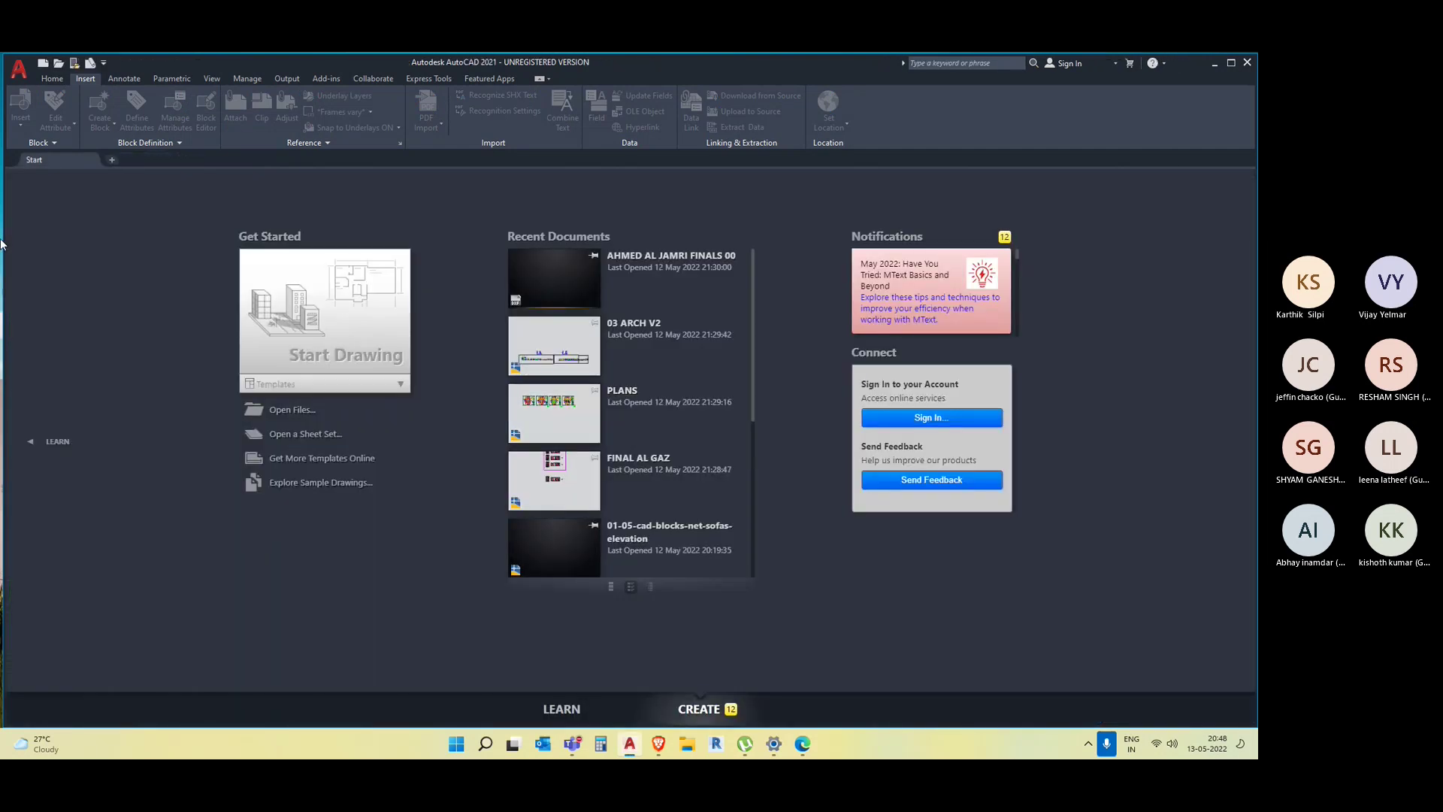
Start a new drawing and set its units to Architectural length, 0'-0 1/16" precision and Inches insertion scale.
left_click(312, 316)
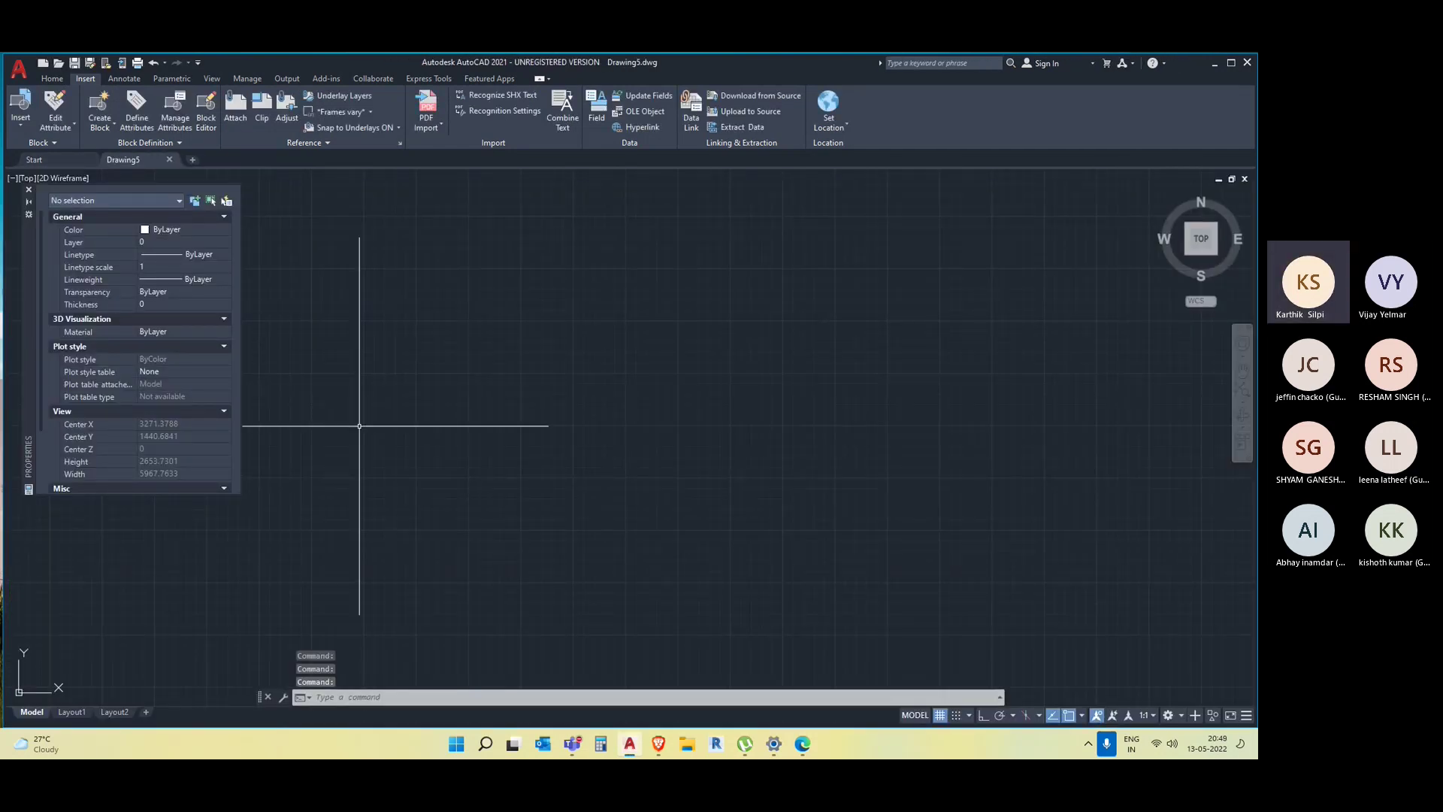
type("un")
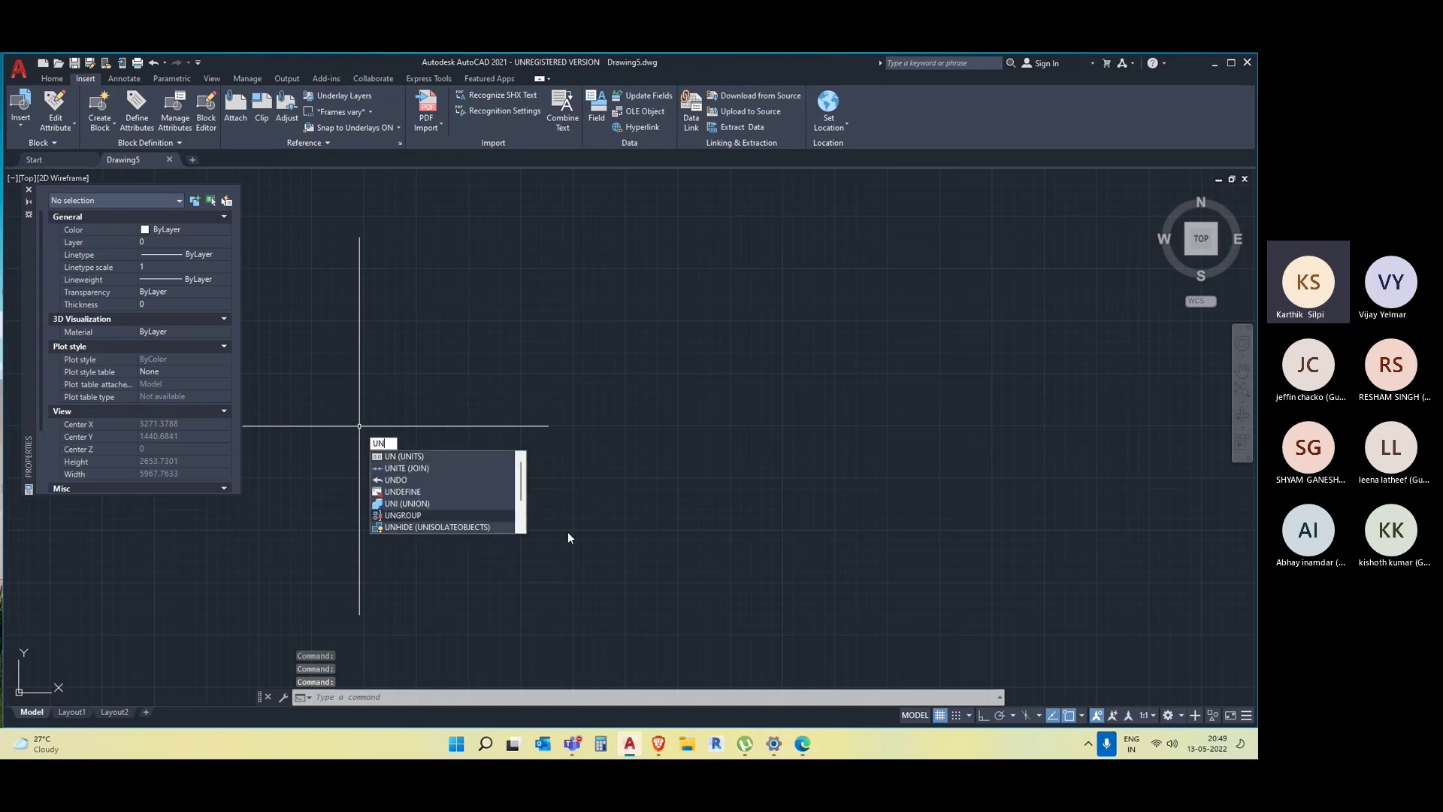
key("Return")
left_click(523, 292)
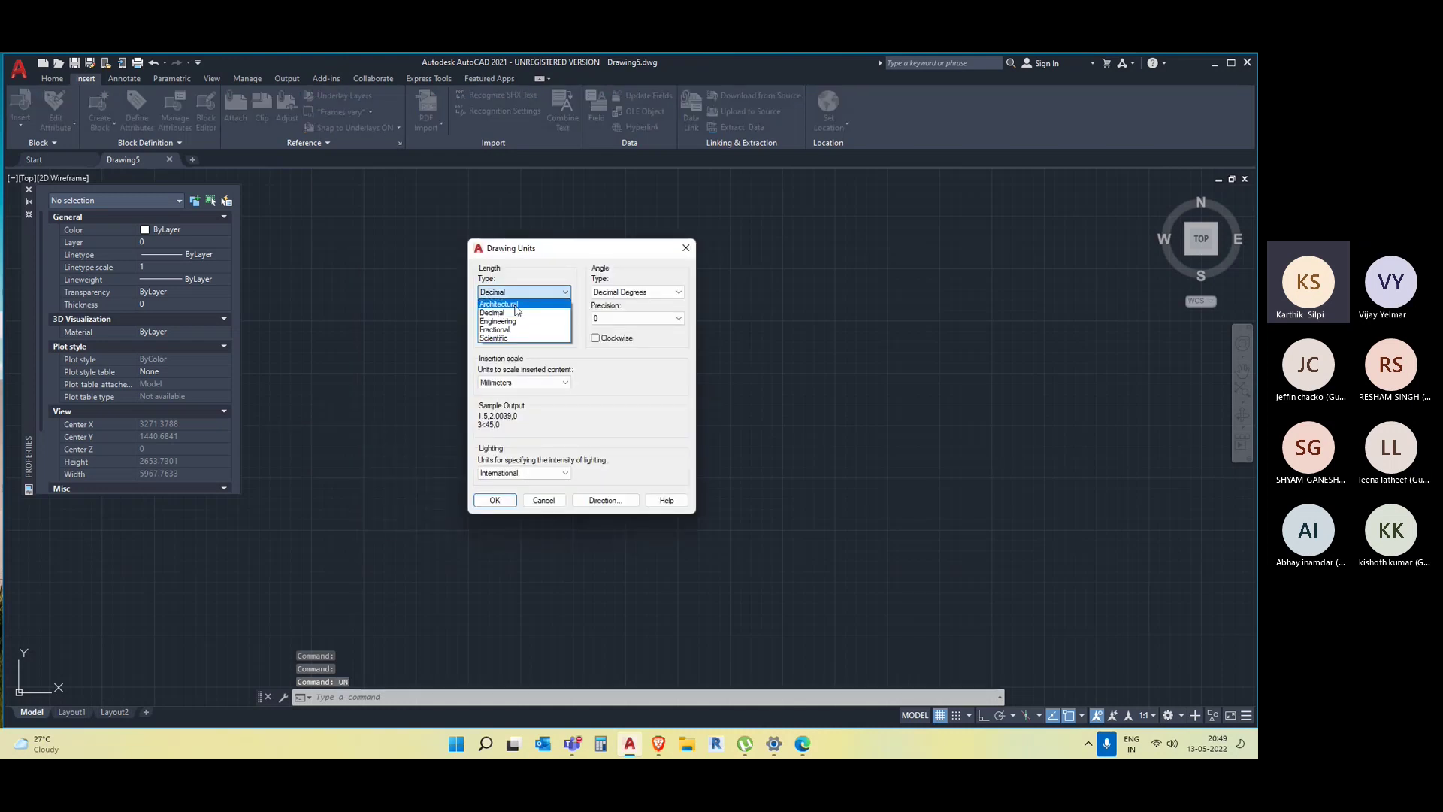
left_click(521, 304)
left_click(523, 318)
left_click(521, 328)
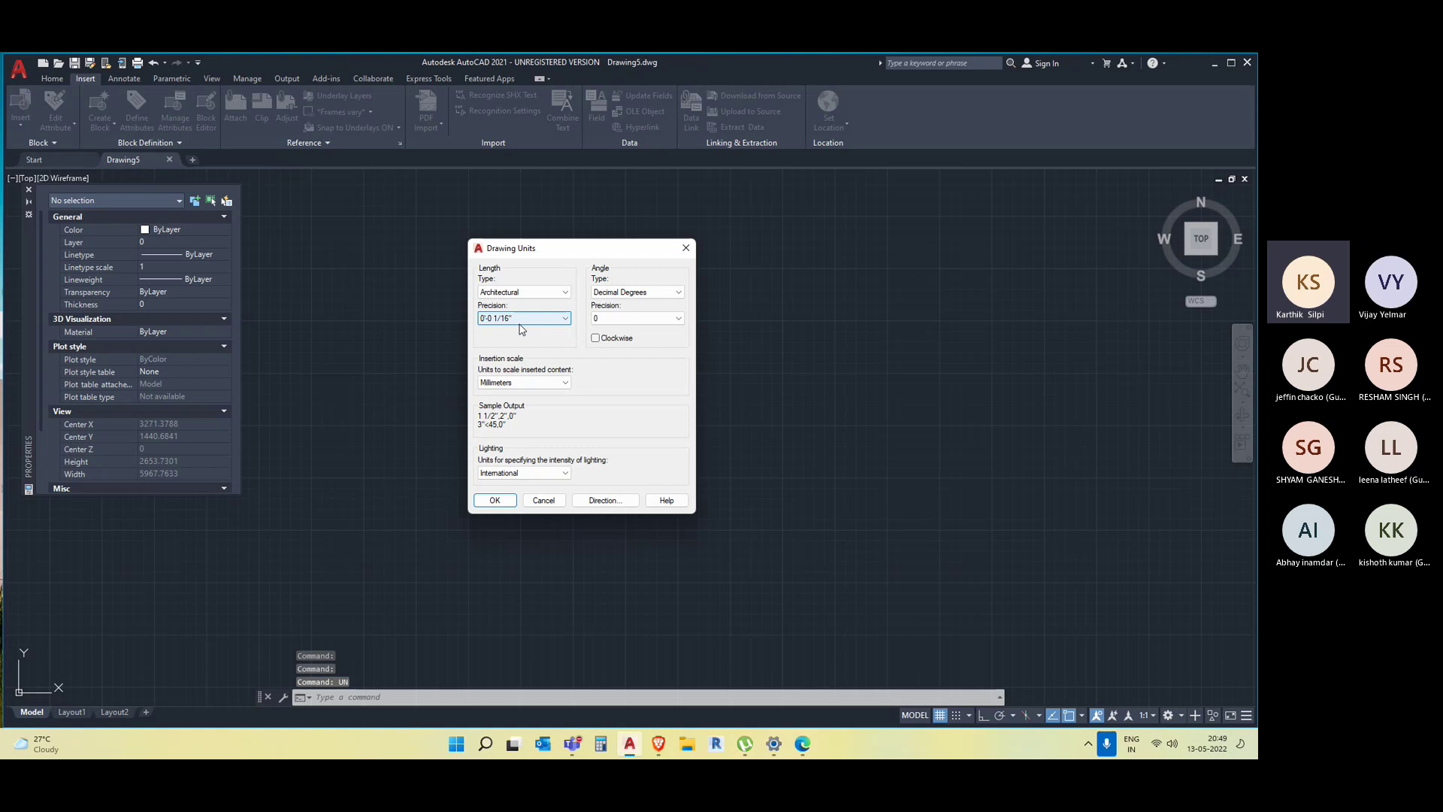
left_click(524, 383)
left_click(512, 402)
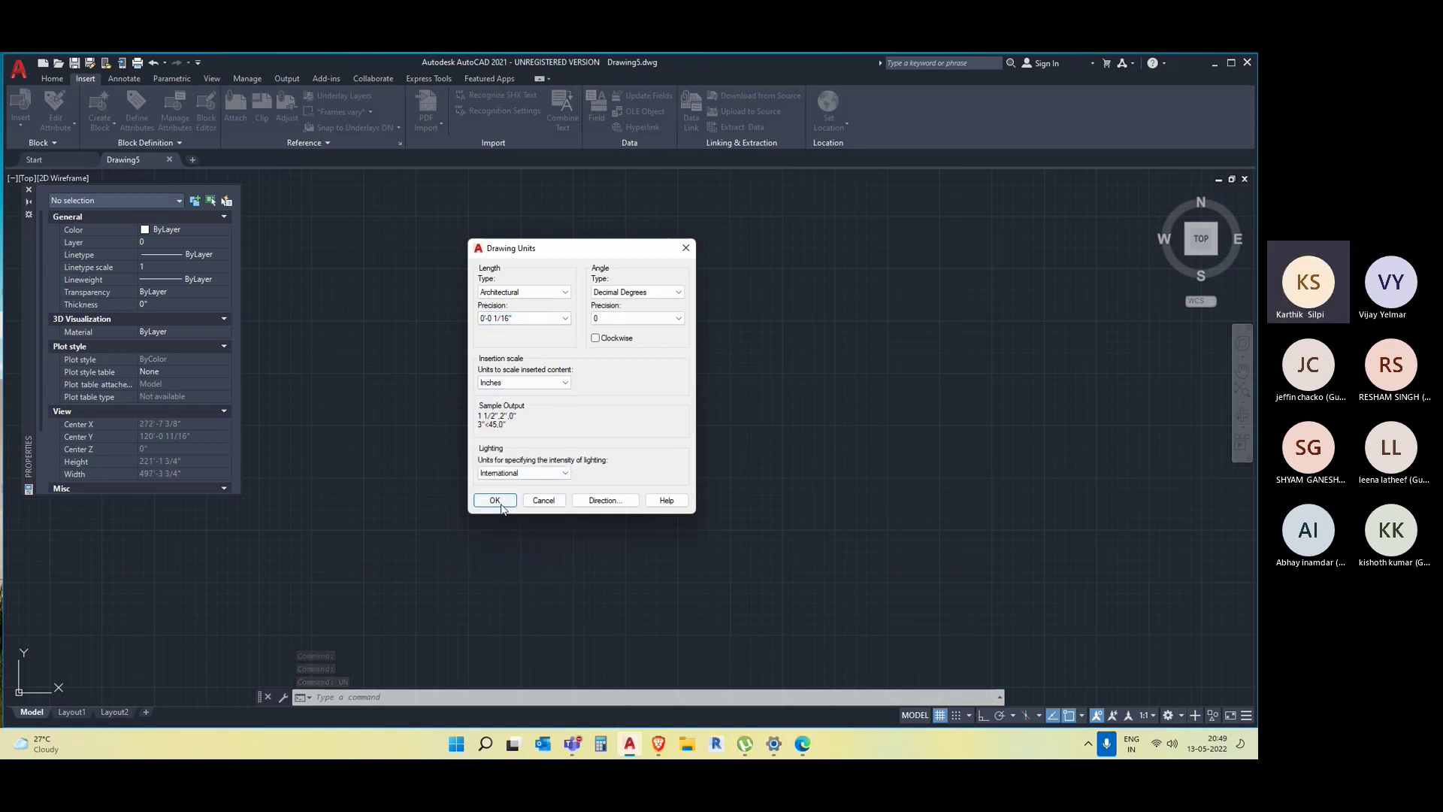
left_click(498, 501)
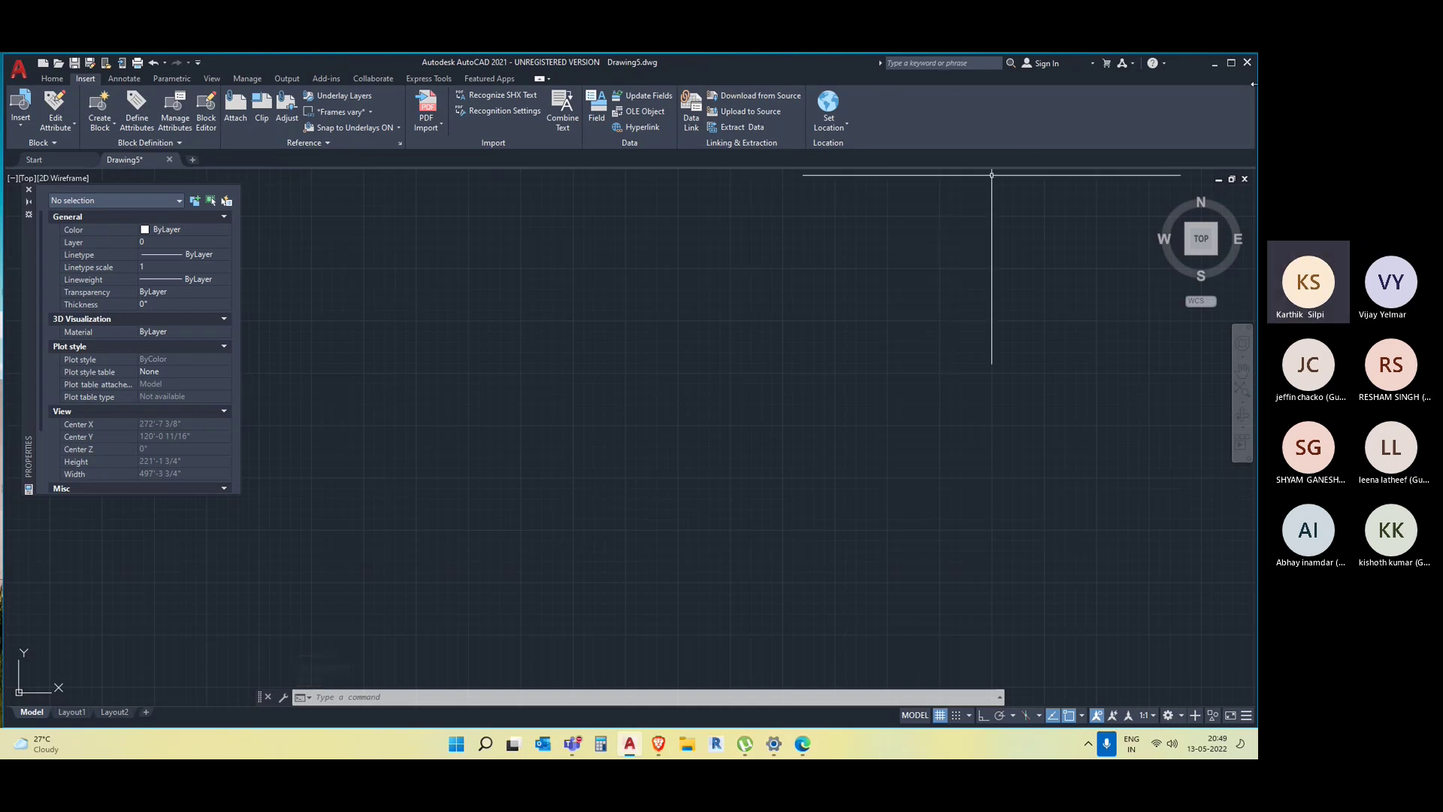
Narrow the AutoCAD window from both sides to expose the Element file on the desktop beside it.
left_click(1234, 66)
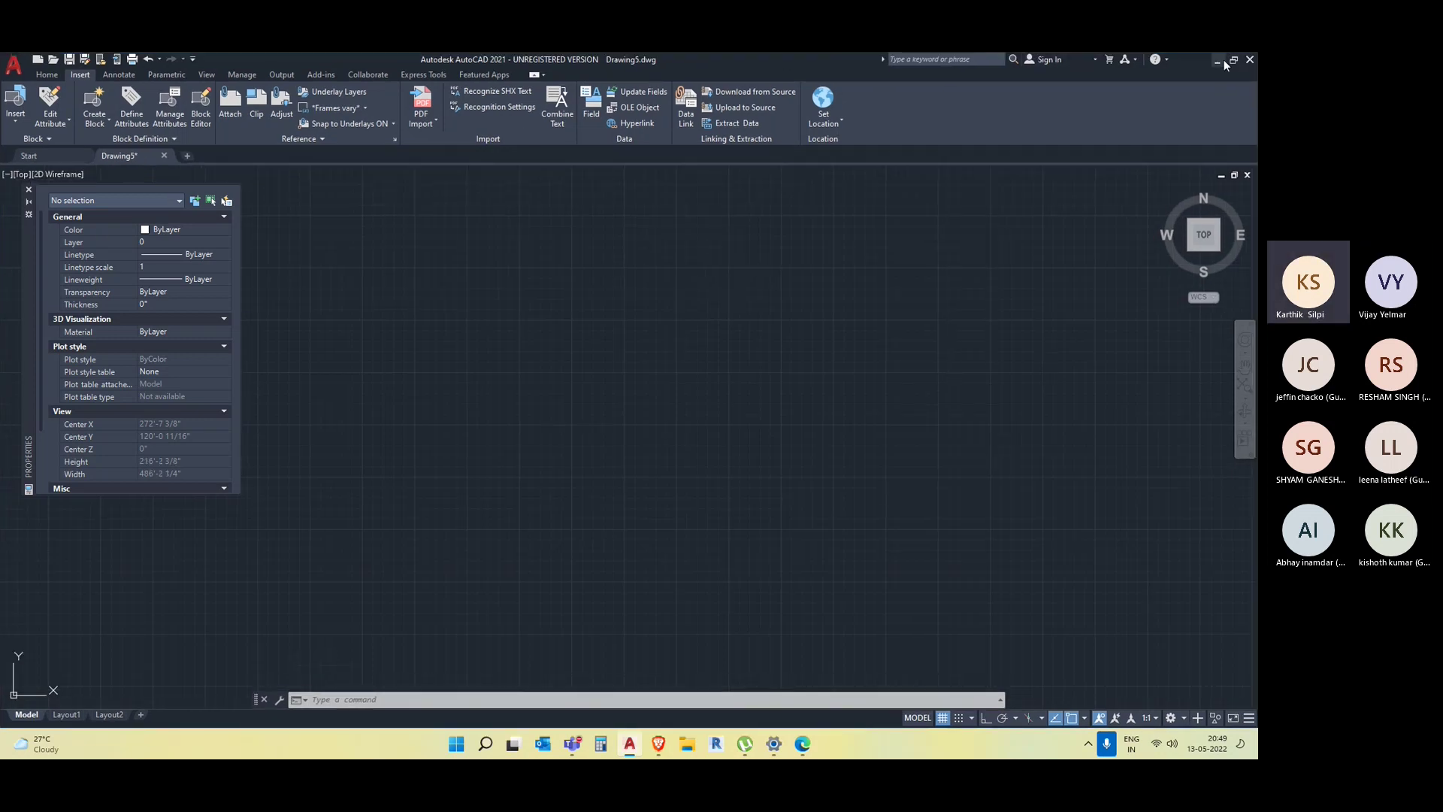
left_click(1234, 60)
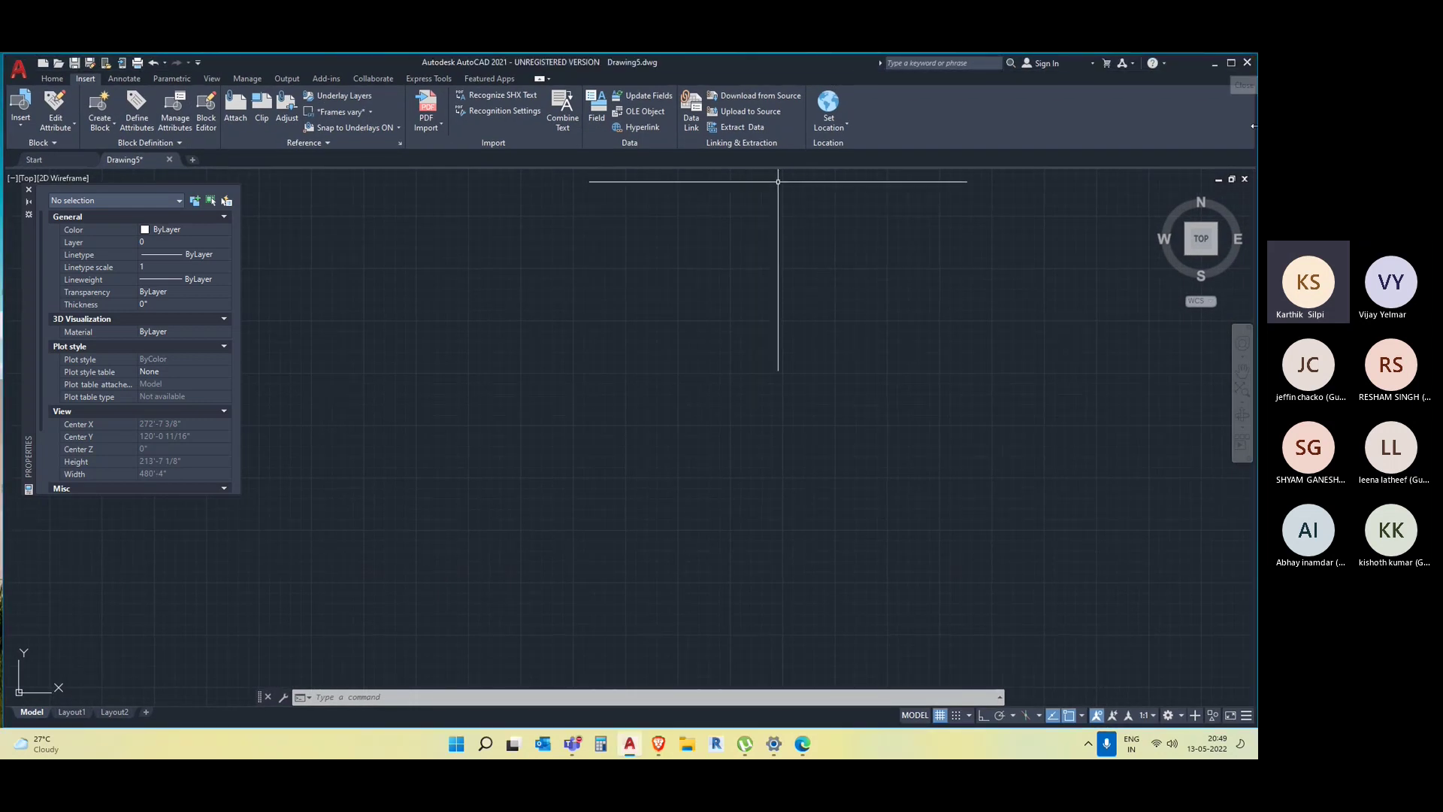
left_click_drag(1254, 126, 932, 126)
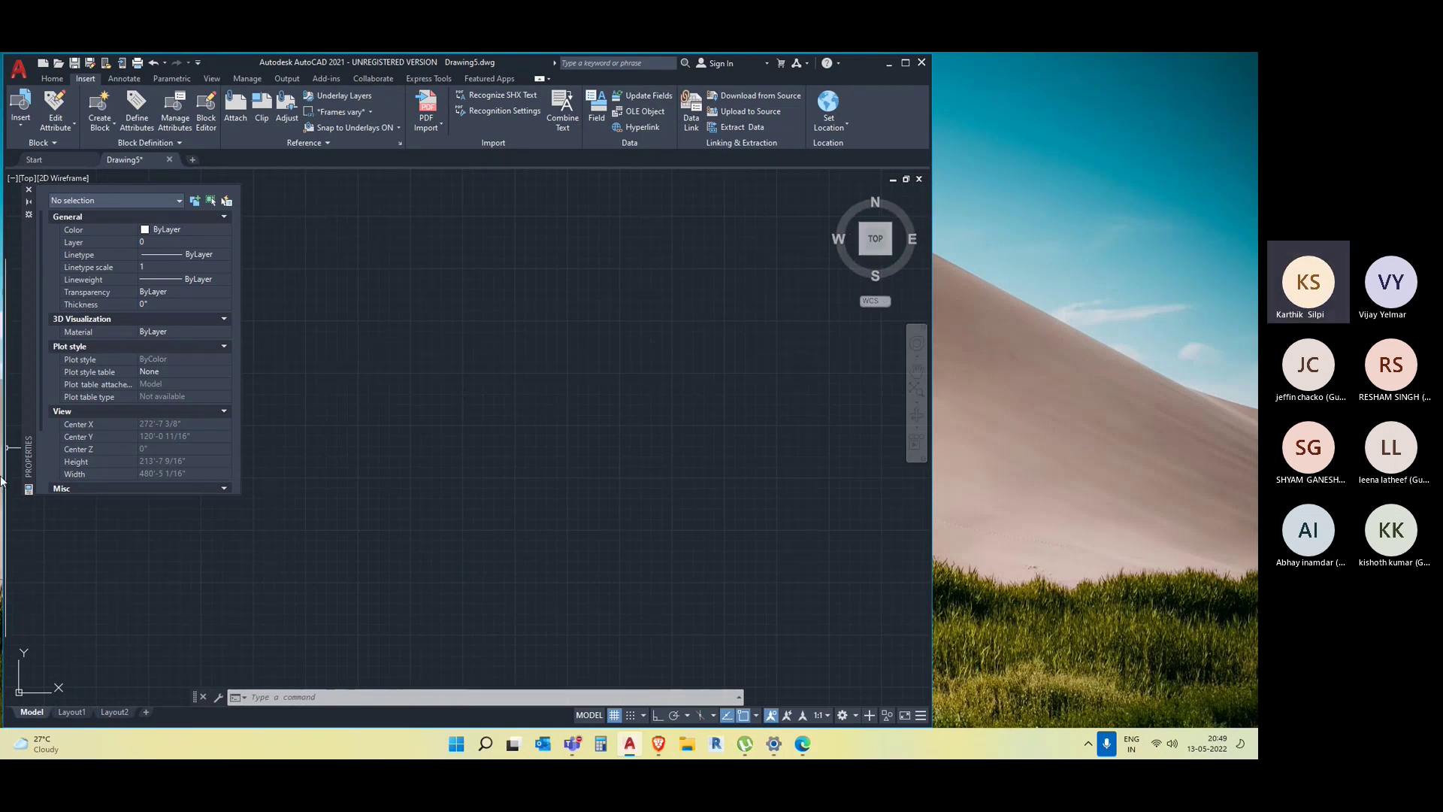
left_click_drag(6, 489, 368, 489)
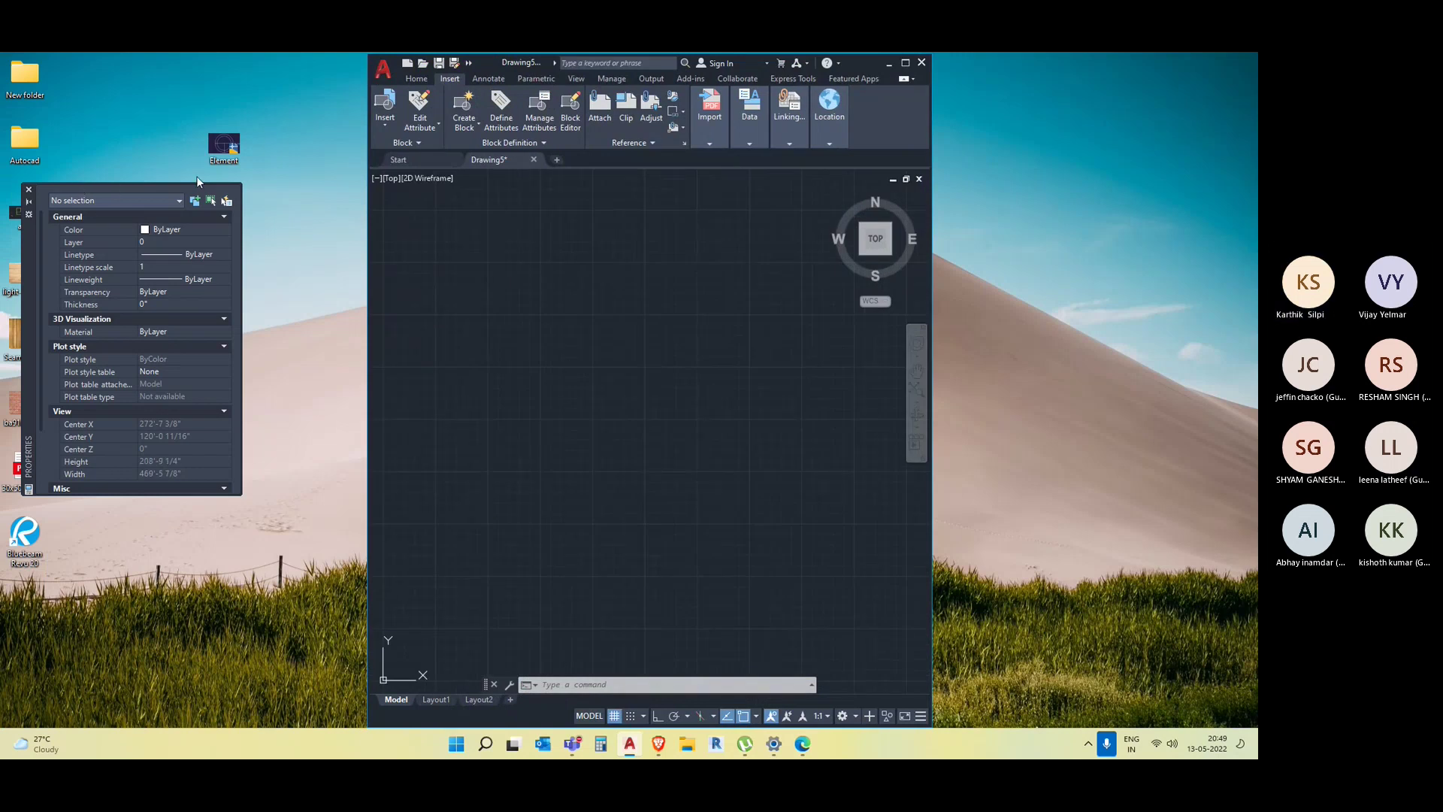
Insert the Element file from the desktop into the drawing at the default scale and rotation, and maximize the AutoCAD window.
left_click_drag(224, 144, 619, 344)
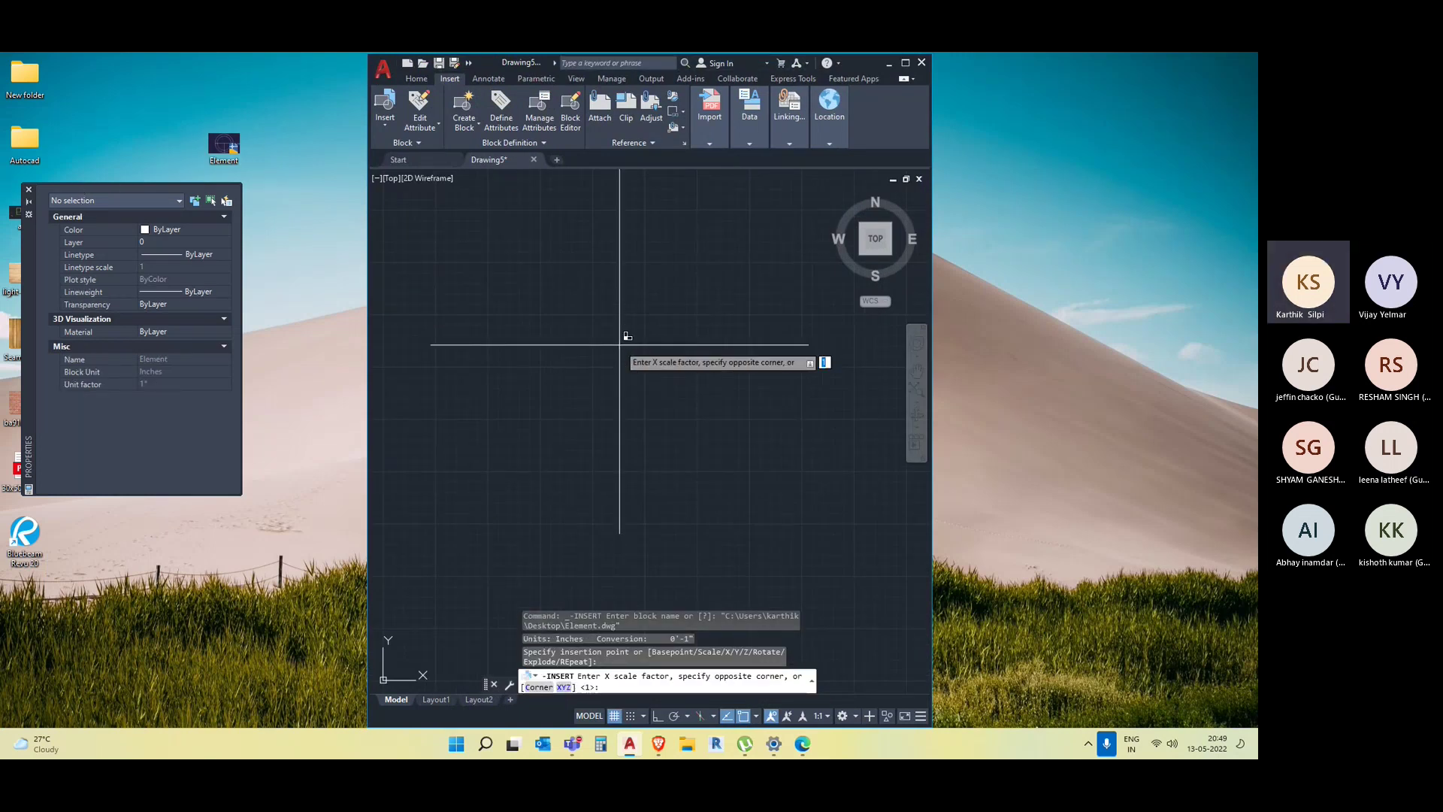
key("Escape")
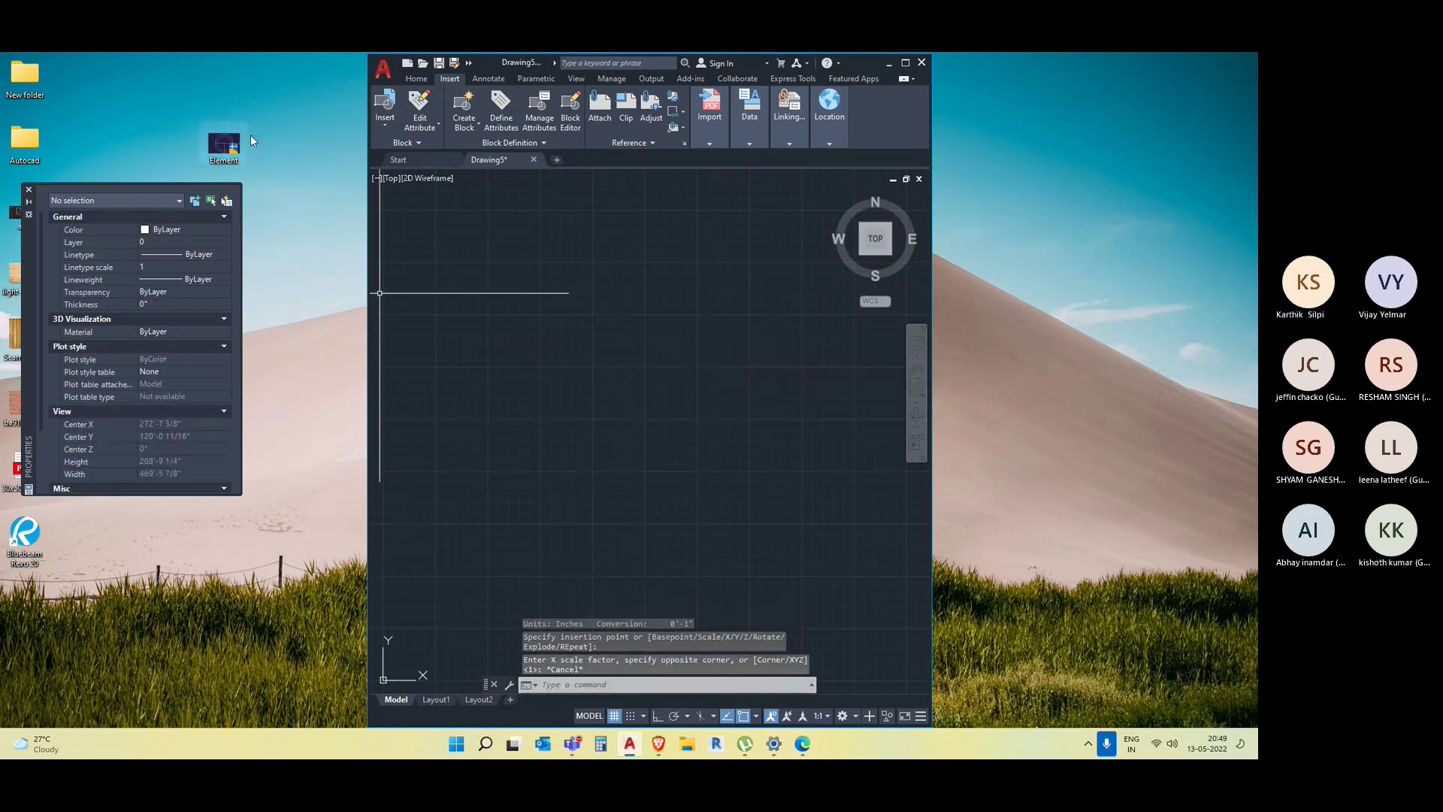
left_click(225, 147)
left_click_drag(225, 146, 545, 333)
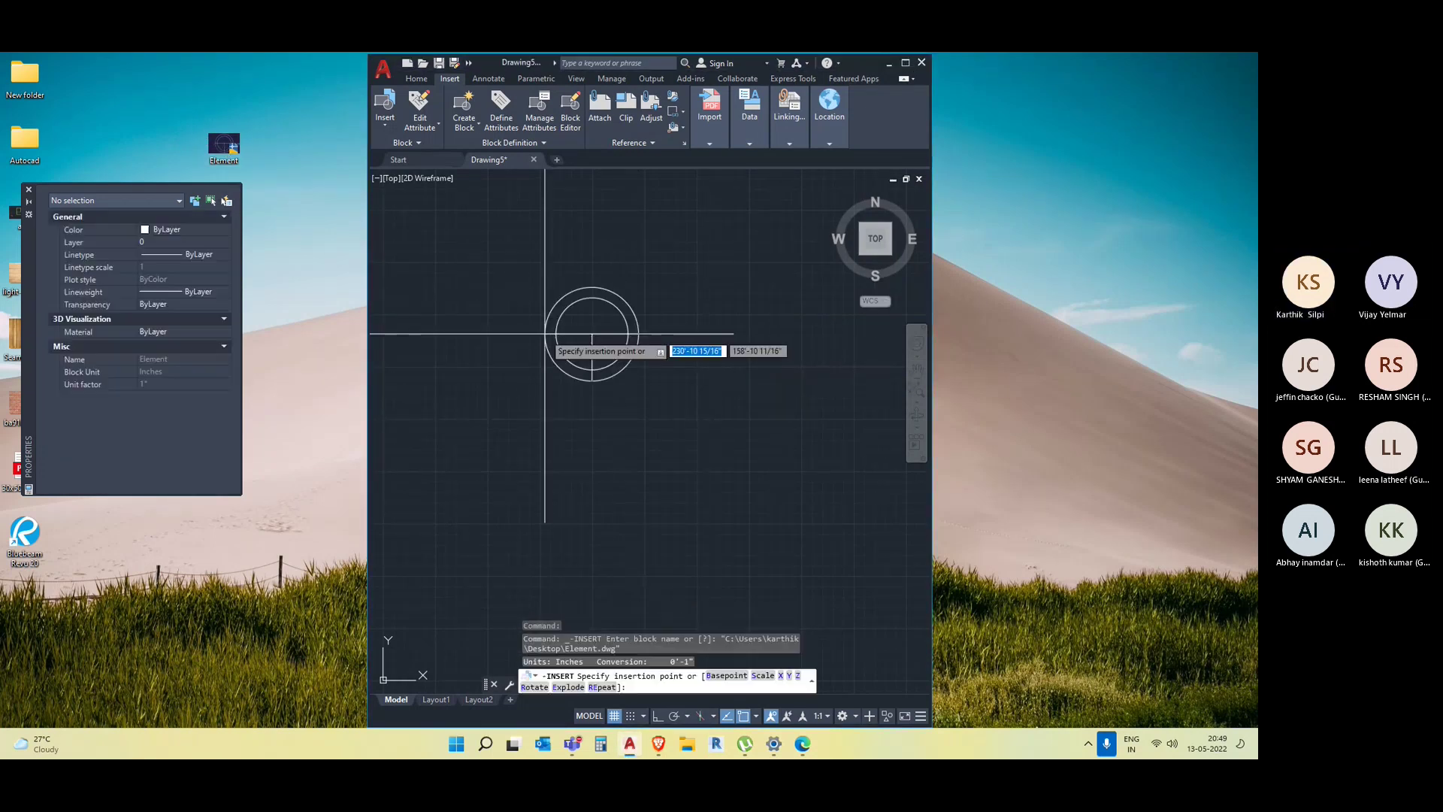
key("Return")
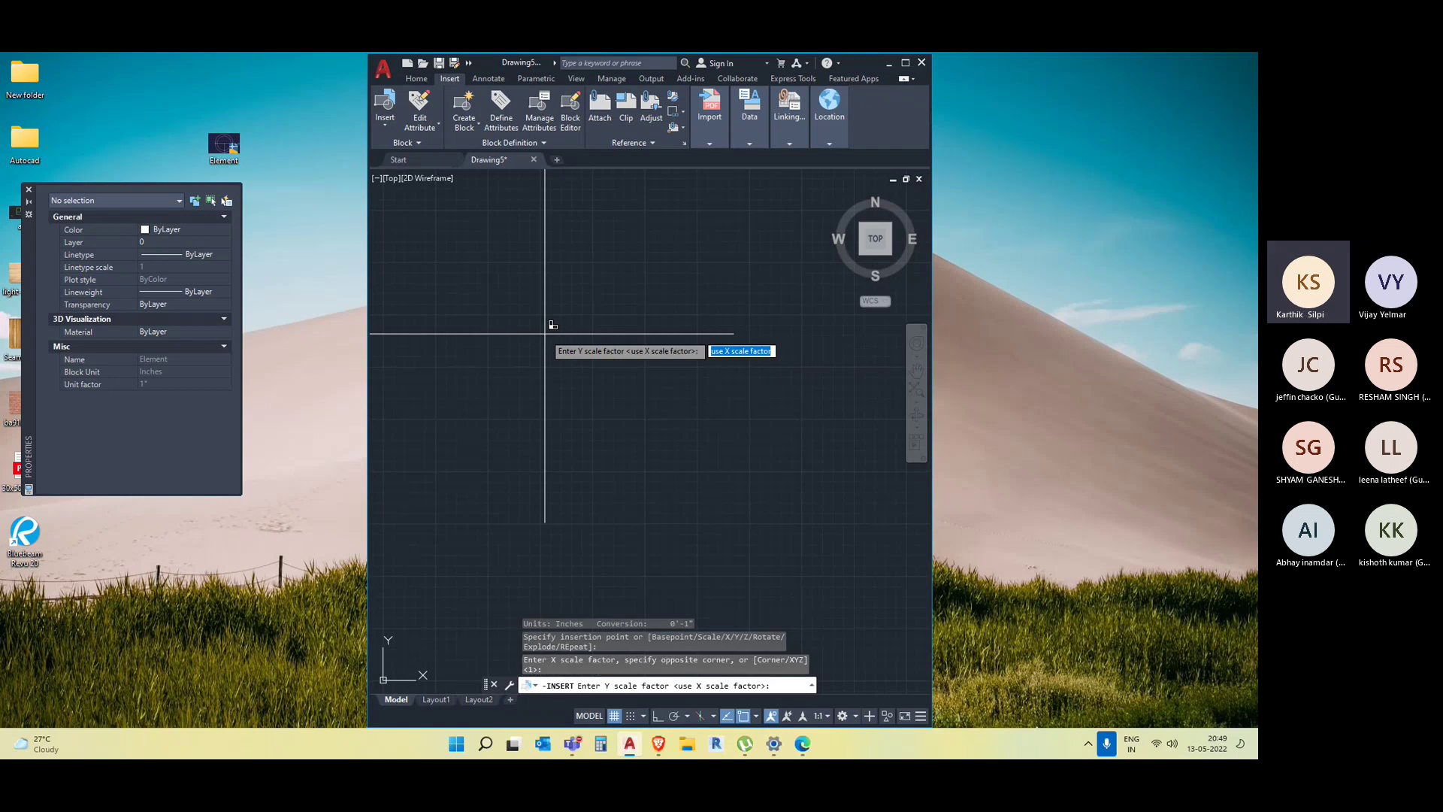
key("Return")
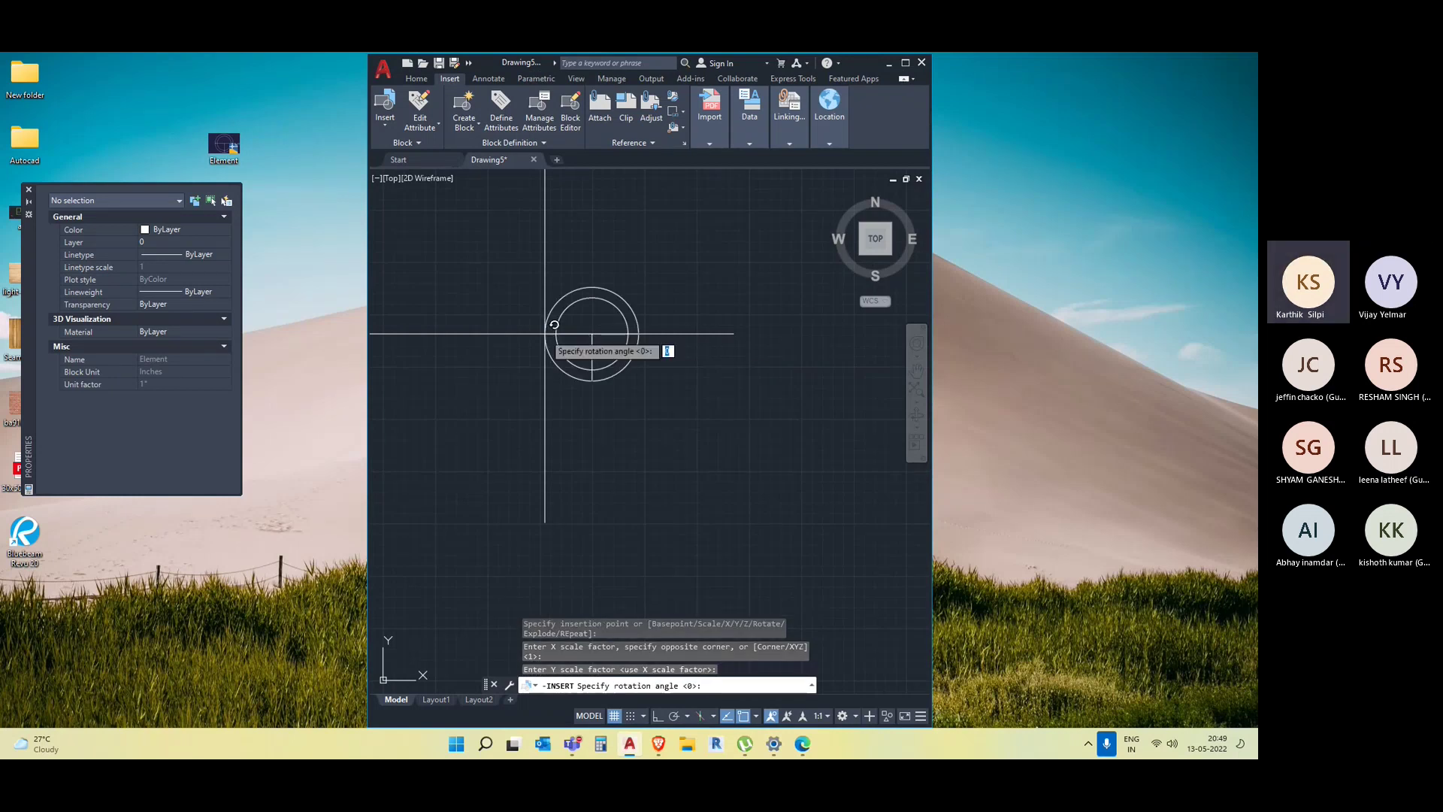
key("Return")
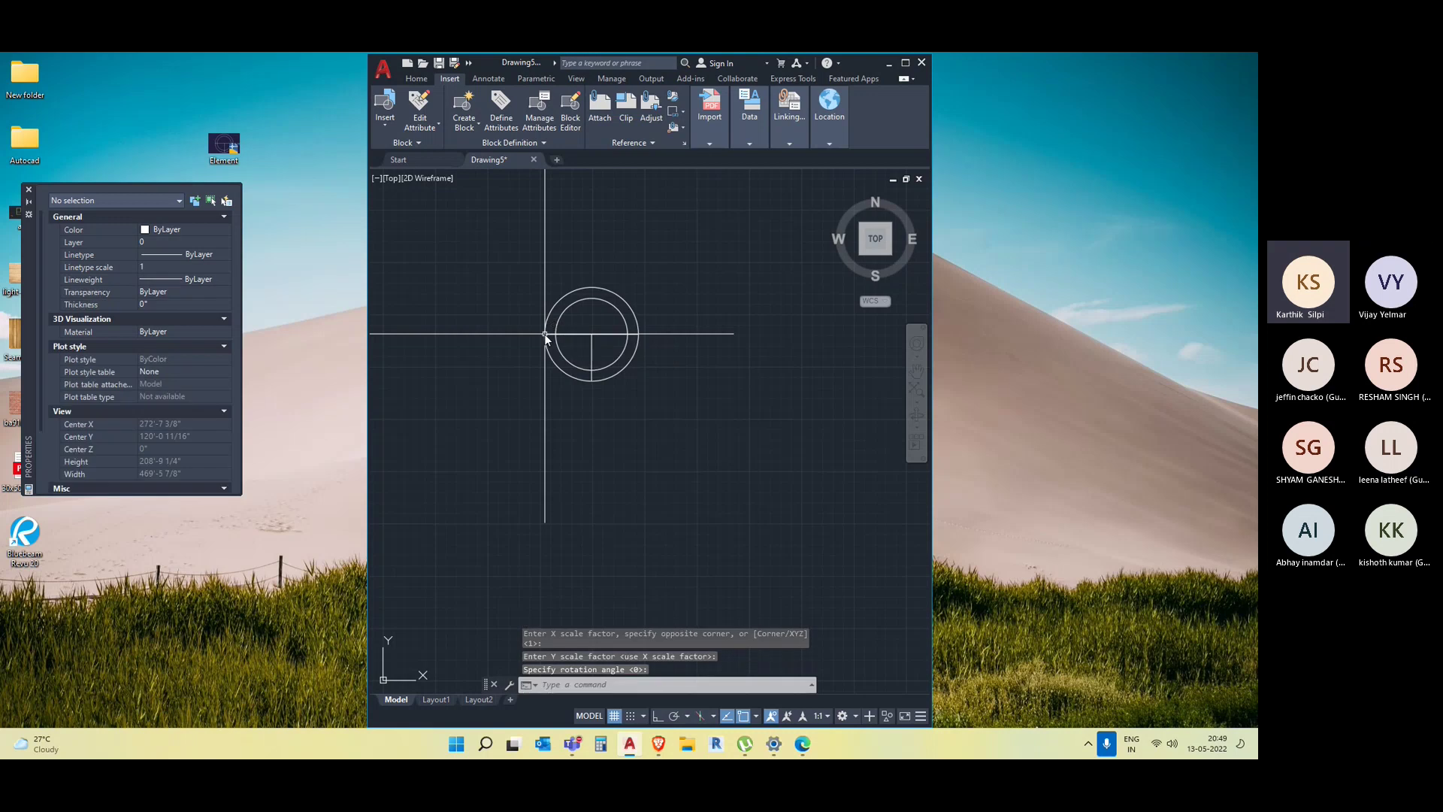
left_click(907, 63)
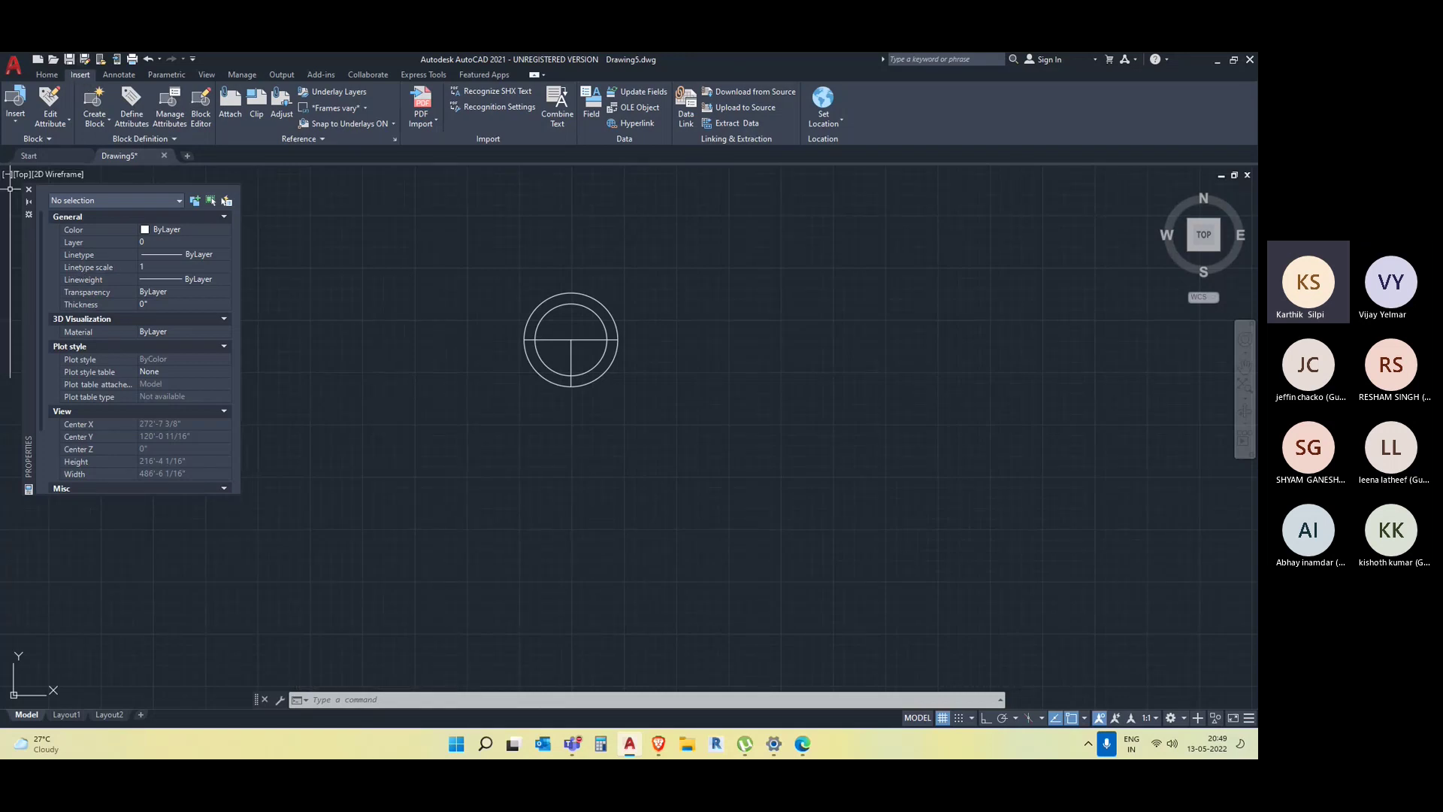
Load the Element drawing from the Desktop as a block library.
left_click(17, 126)
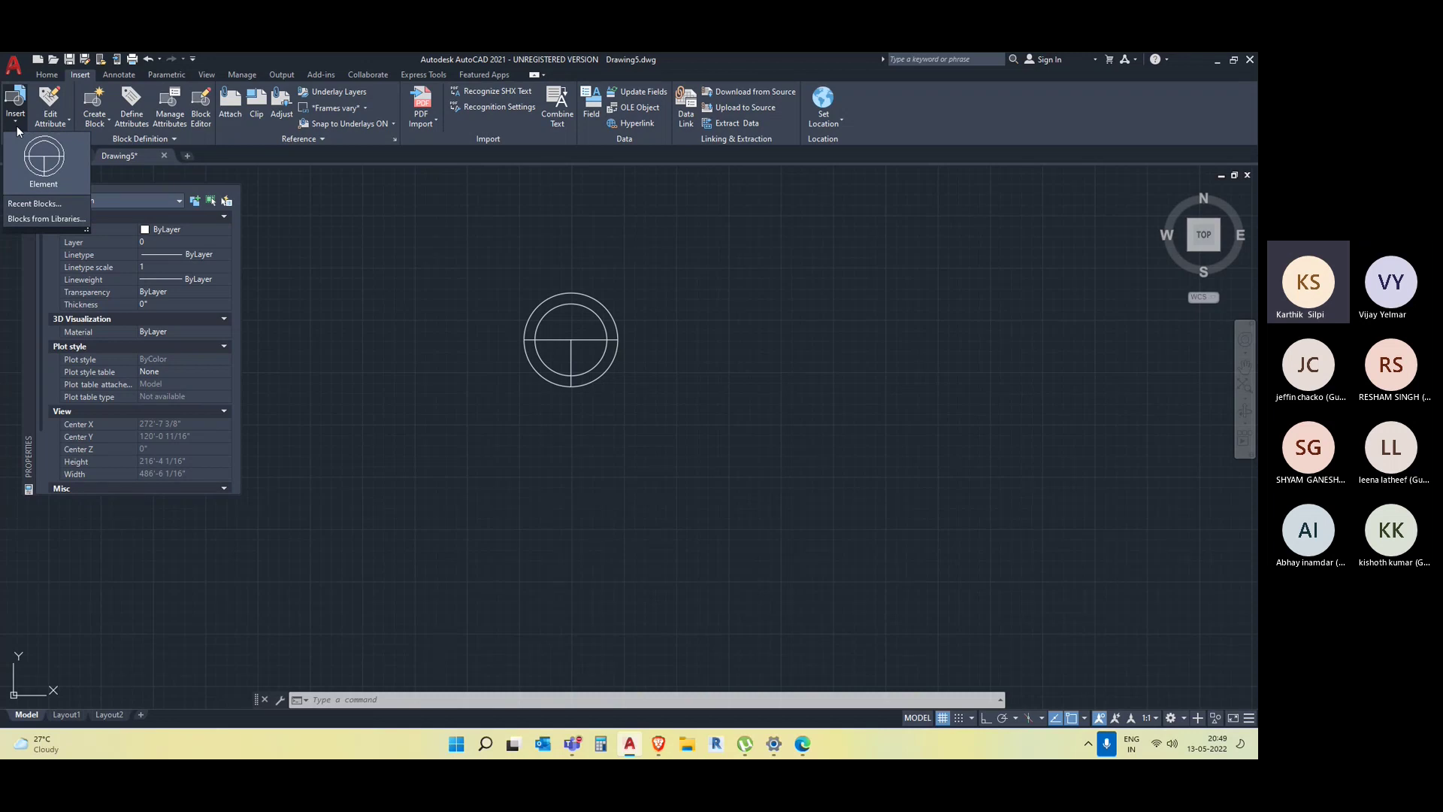
left_click(34, 218)
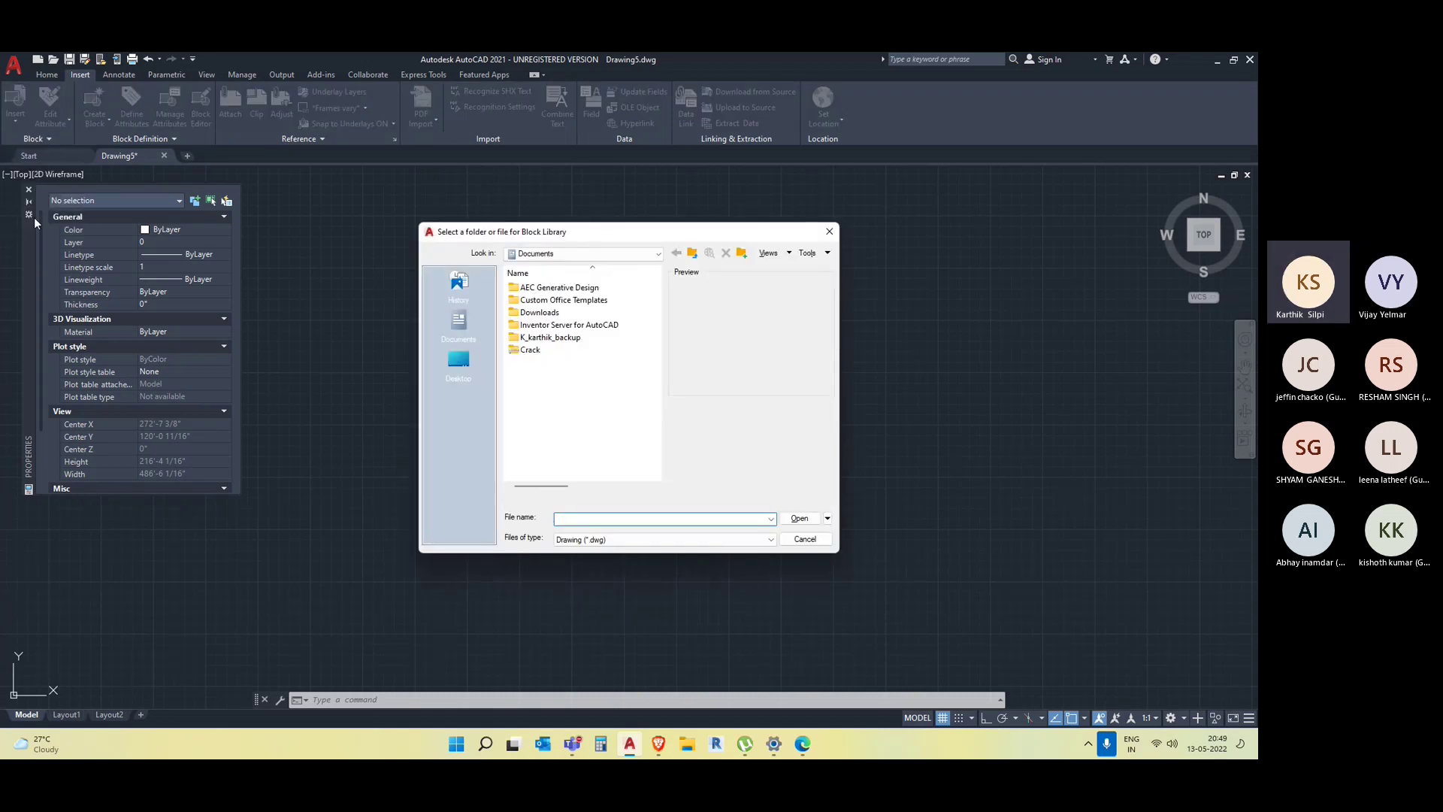
left_click(462, 364)
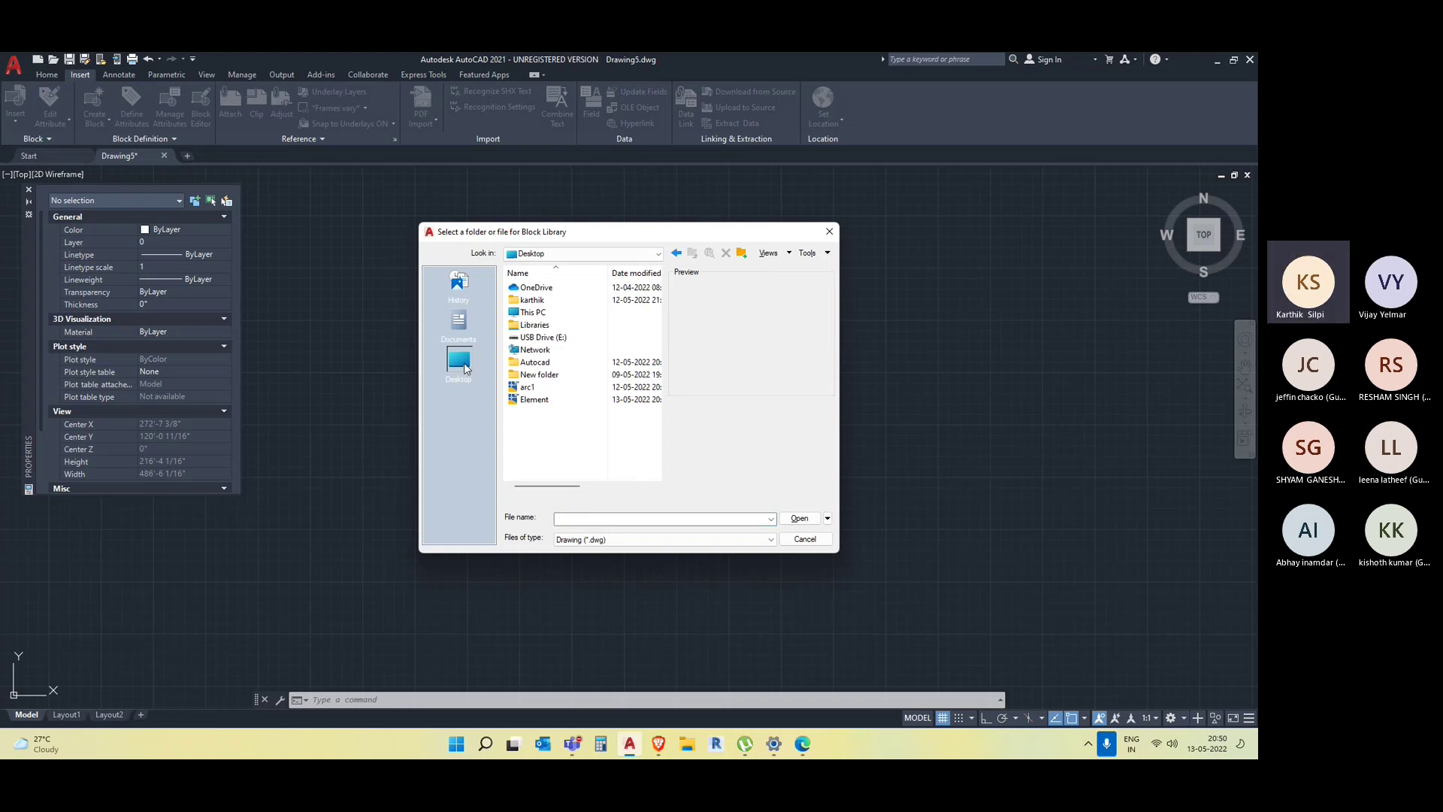
left_click(545, 403)
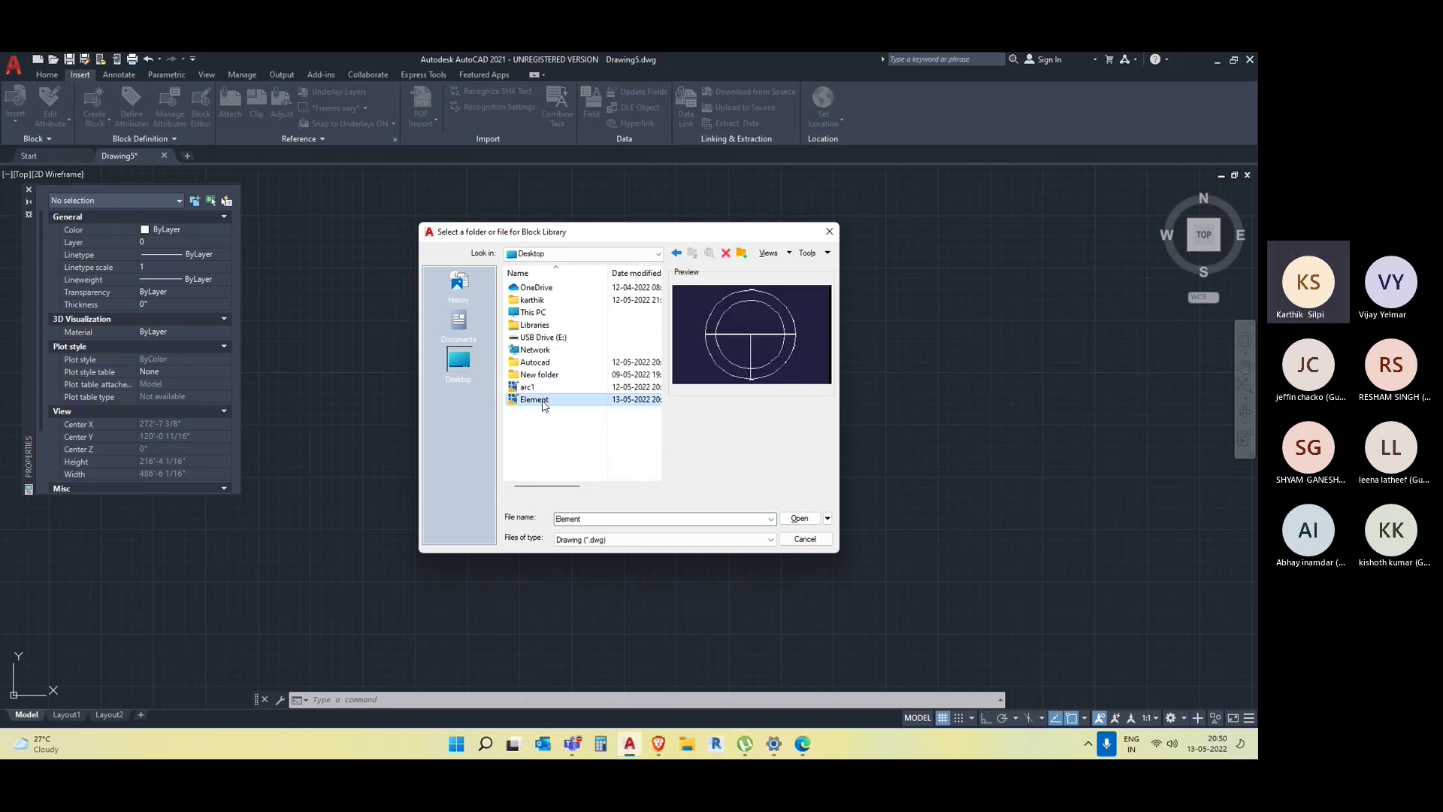
left_click(799, 518)
scroll(613, 342, "down", 5)
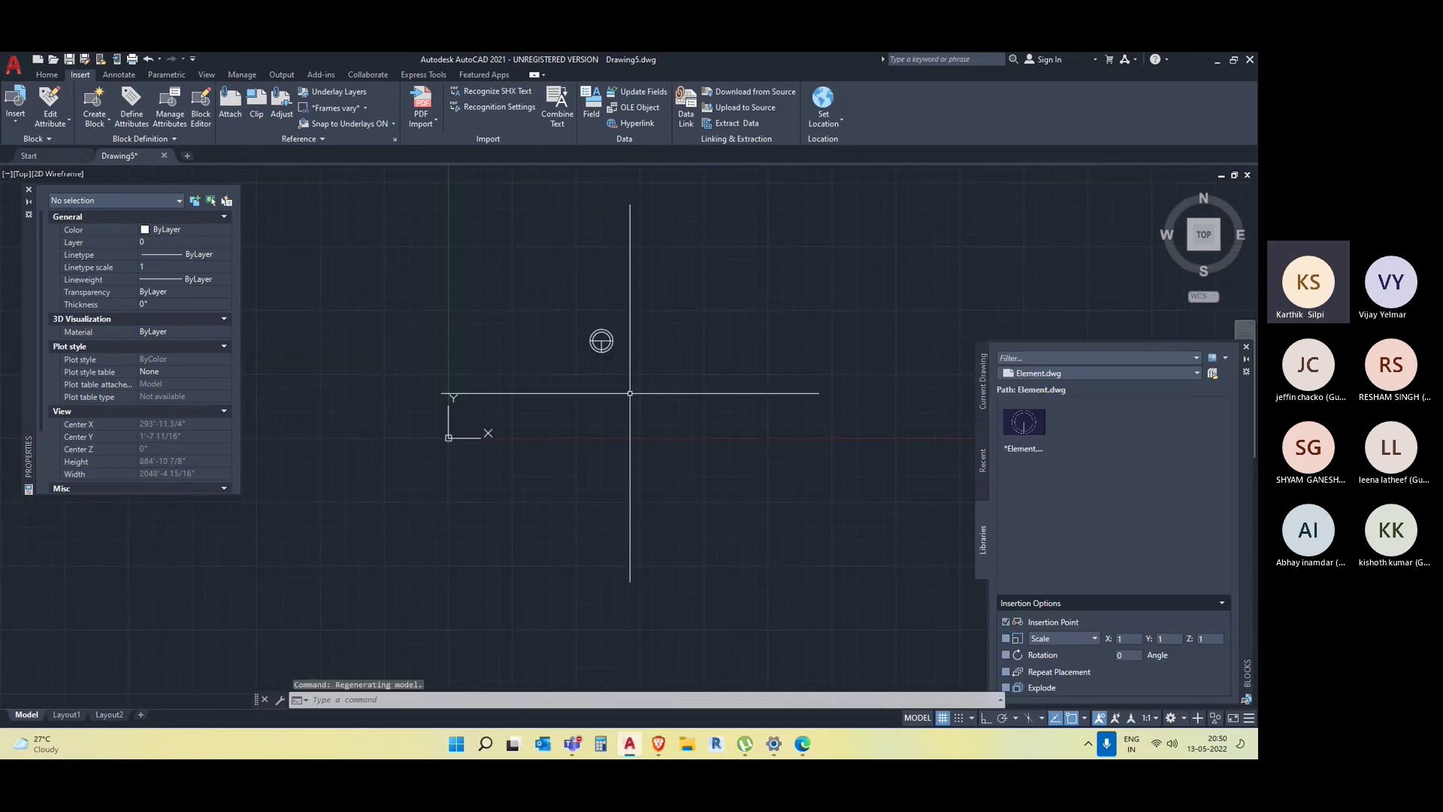
left_click(14, 122)
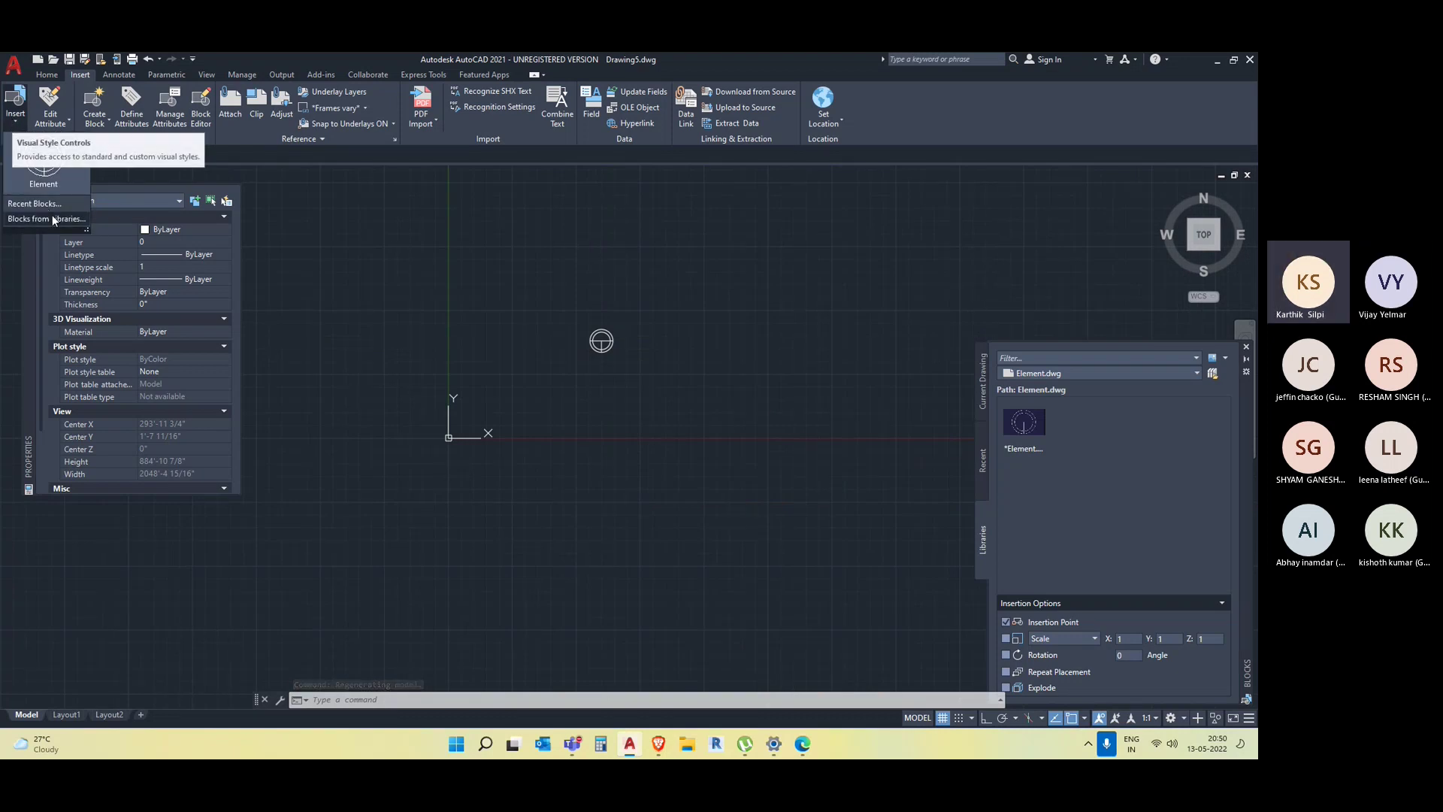
left_click(53, 218)
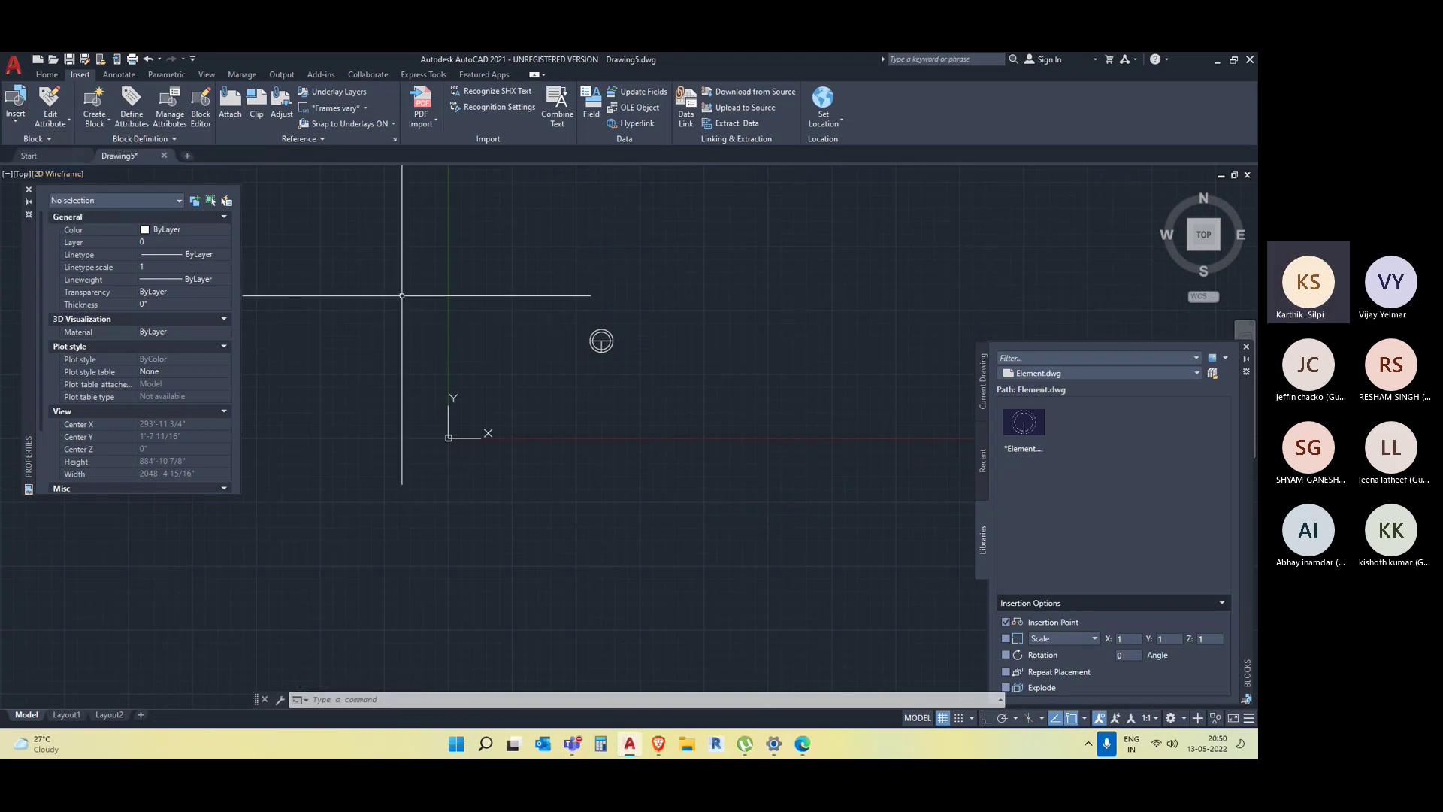
key("Escape")
Delete the inserted Element block from the drawing.
middle_click_drag(451, 374, 350, 463)
scroll(670, 574, "up", 3)
middle_click_drag(670, 574, 545, 468)
left_click(545, 468)
left_click(425, 345)
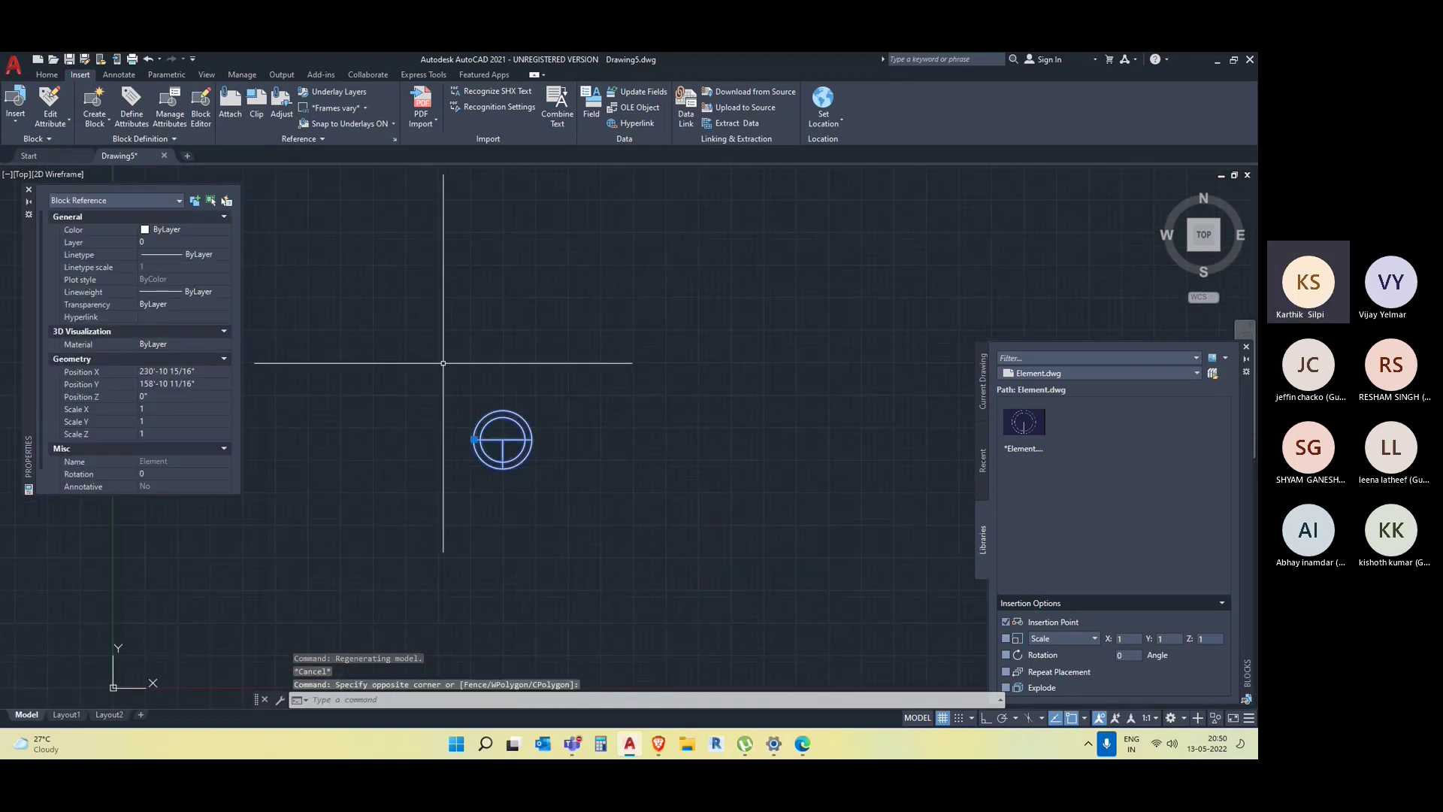
key("Delete")
scroll(602, 421, "down", 5)
middle_click_drag(645, 476, 525, 510)
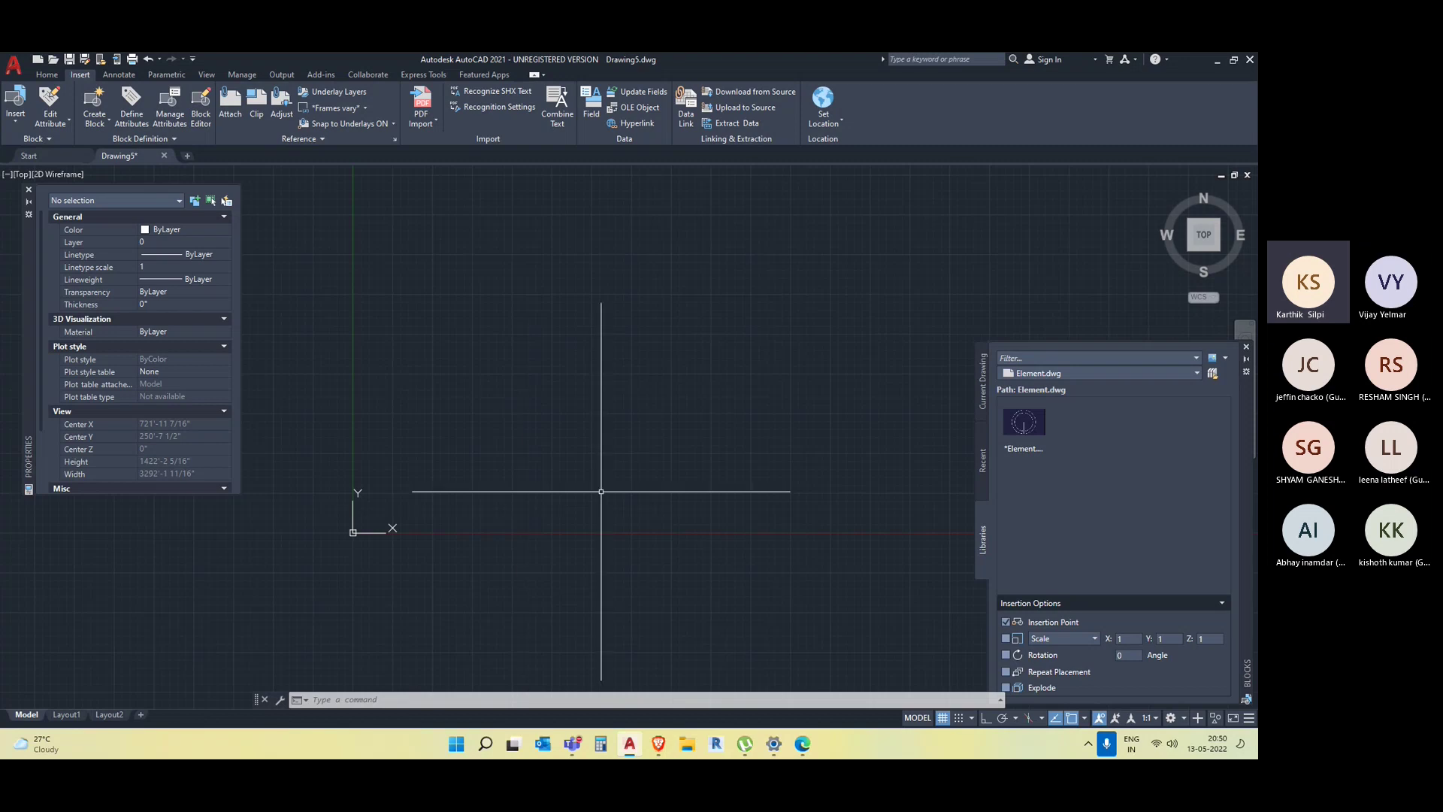
middle_click_drag(483, 535, 470, 491)
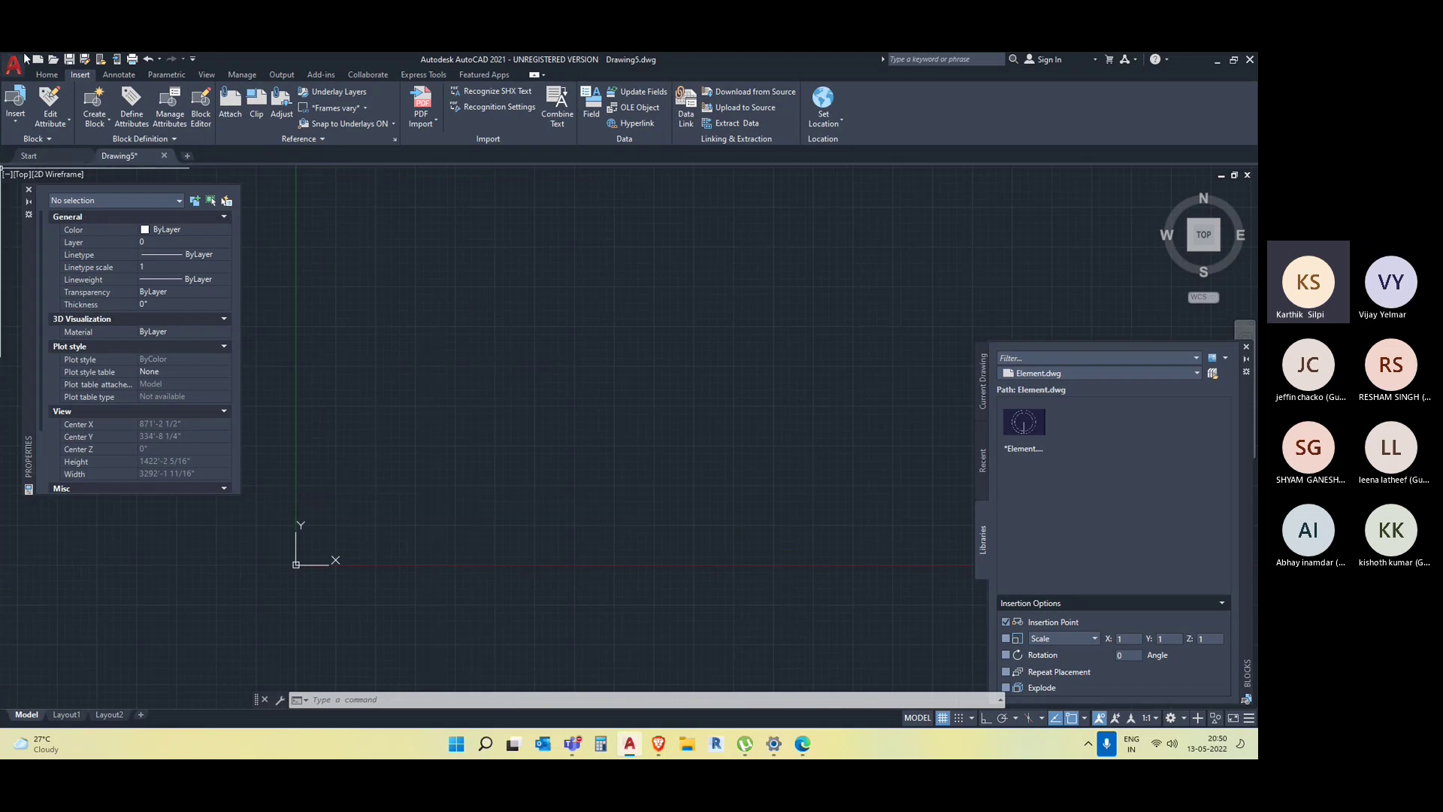
Check the length type, precision and insertion scale in the current drawing's units settings.
left_click(47, 74)
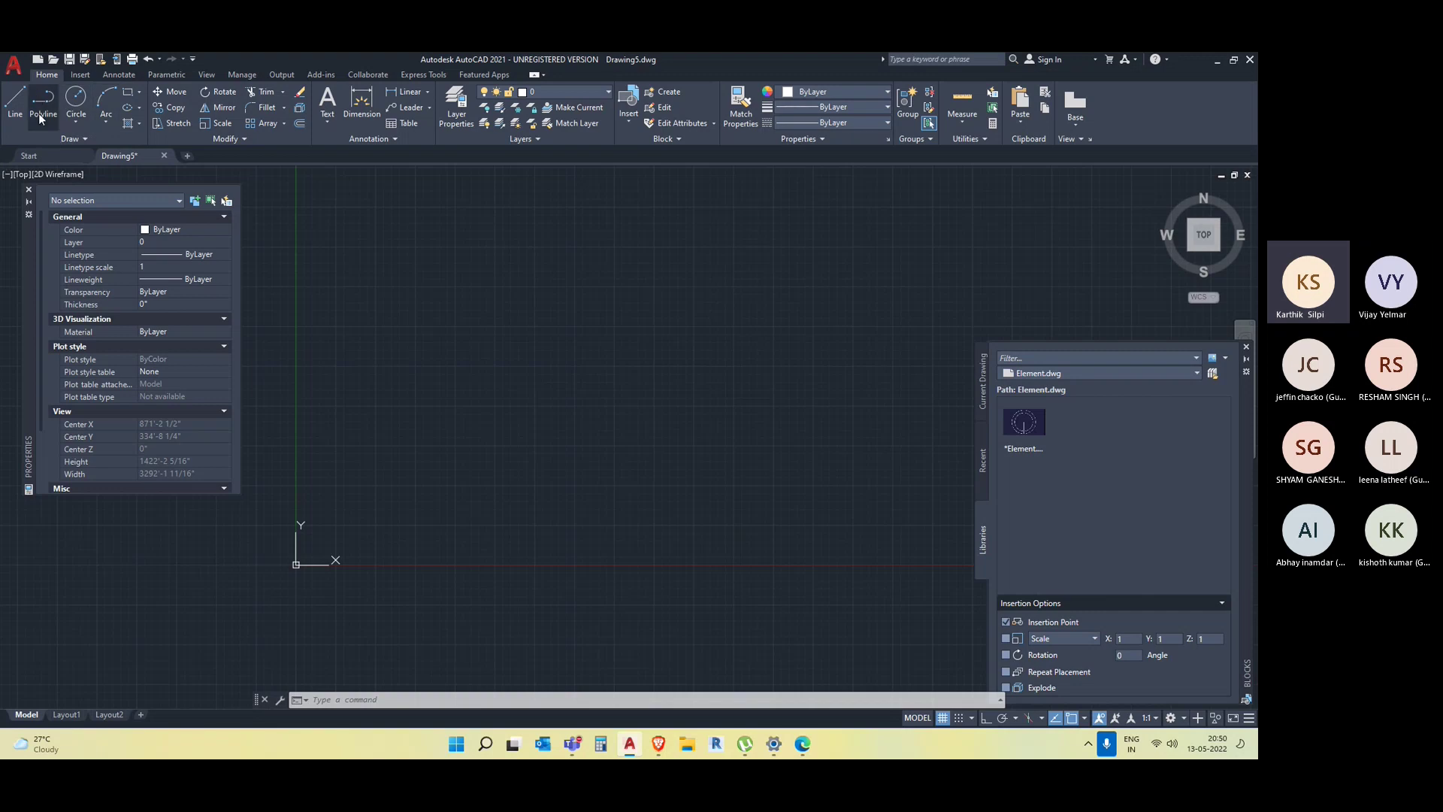
type("rec")
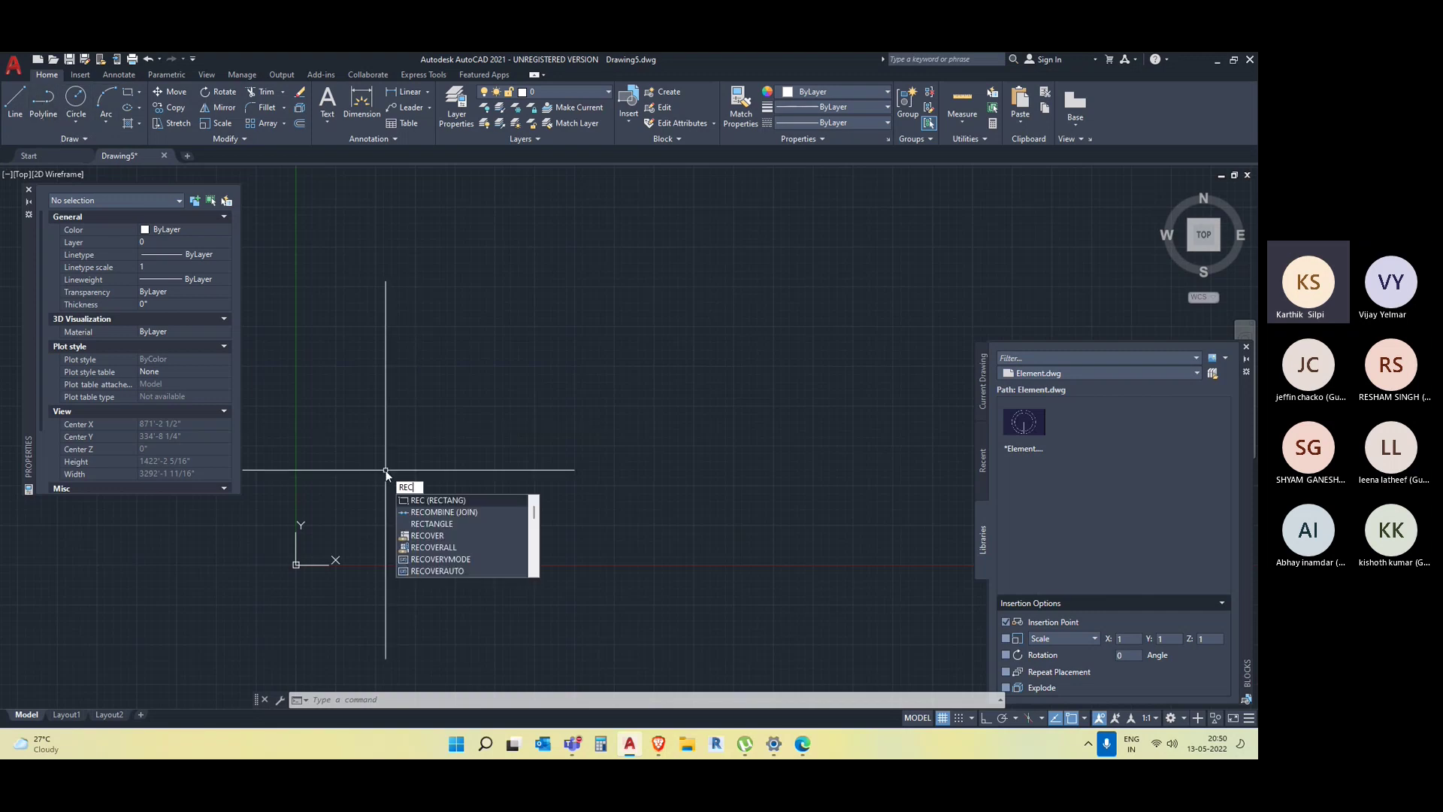
key("Escape")
key("Escape")
type("un")
key("Return")
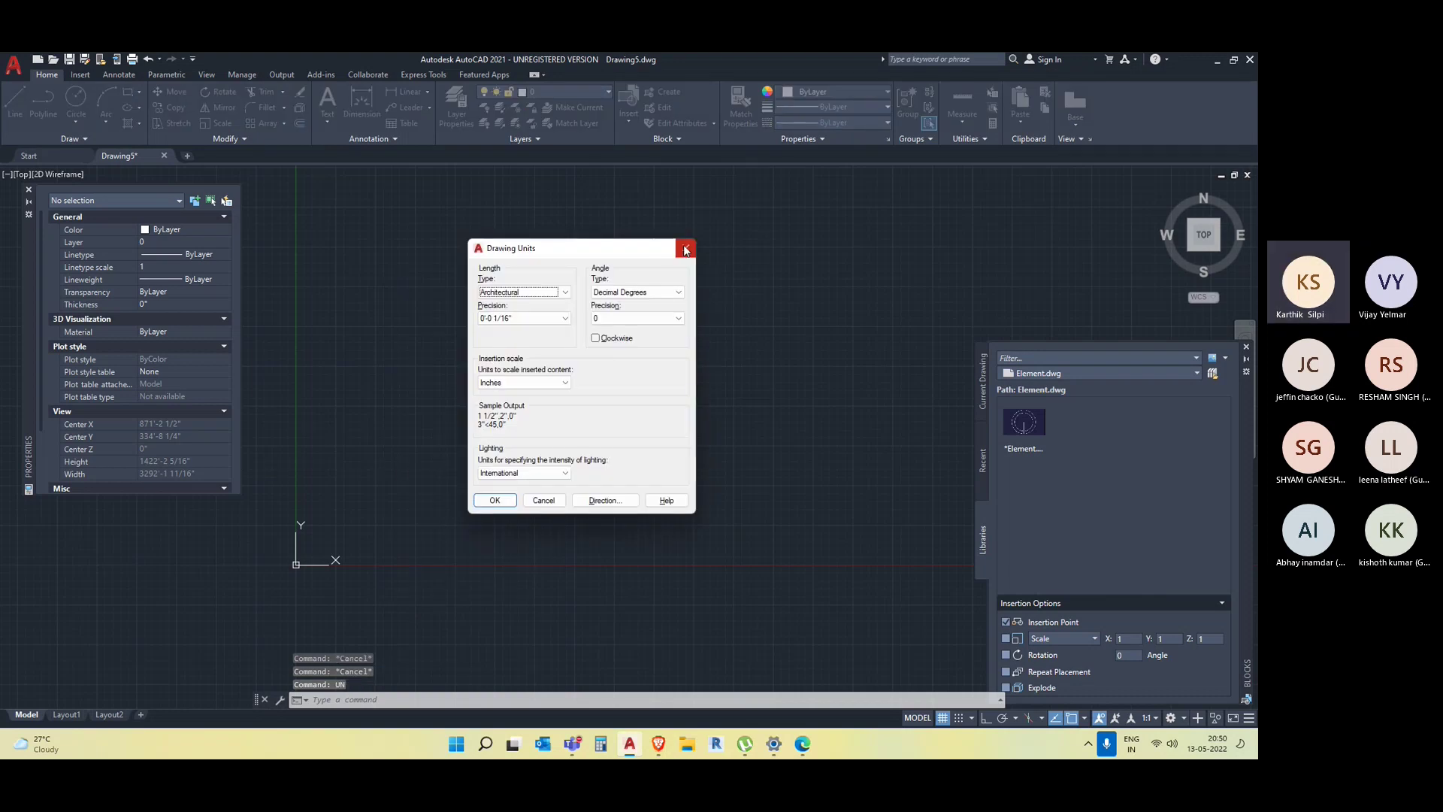
left_click(686, 249)
Start another new drawing and check its units settings, leaving them as they are.
left_click(187, 155)
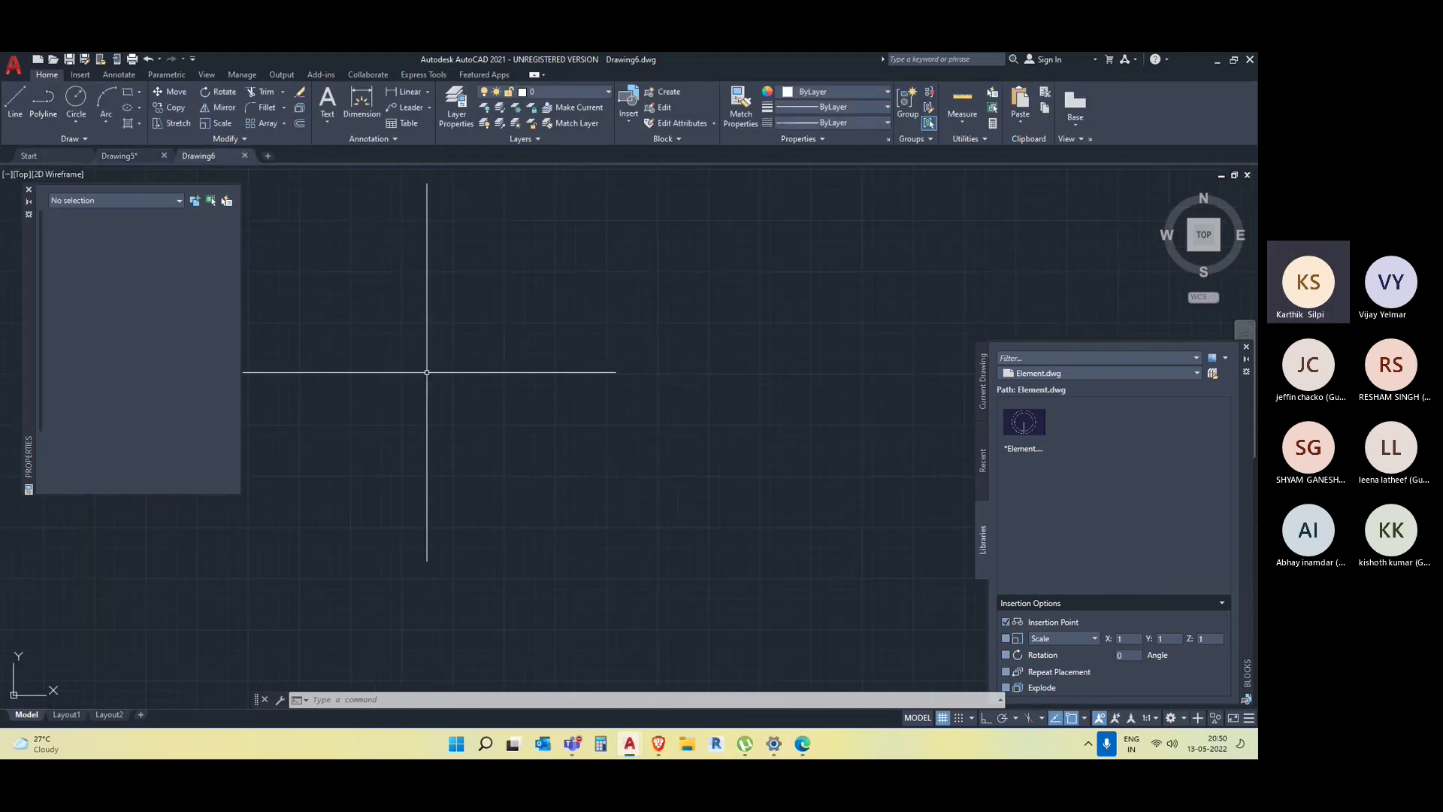
scroll(427, 372, "down", 3)
type("un")
key("Return")
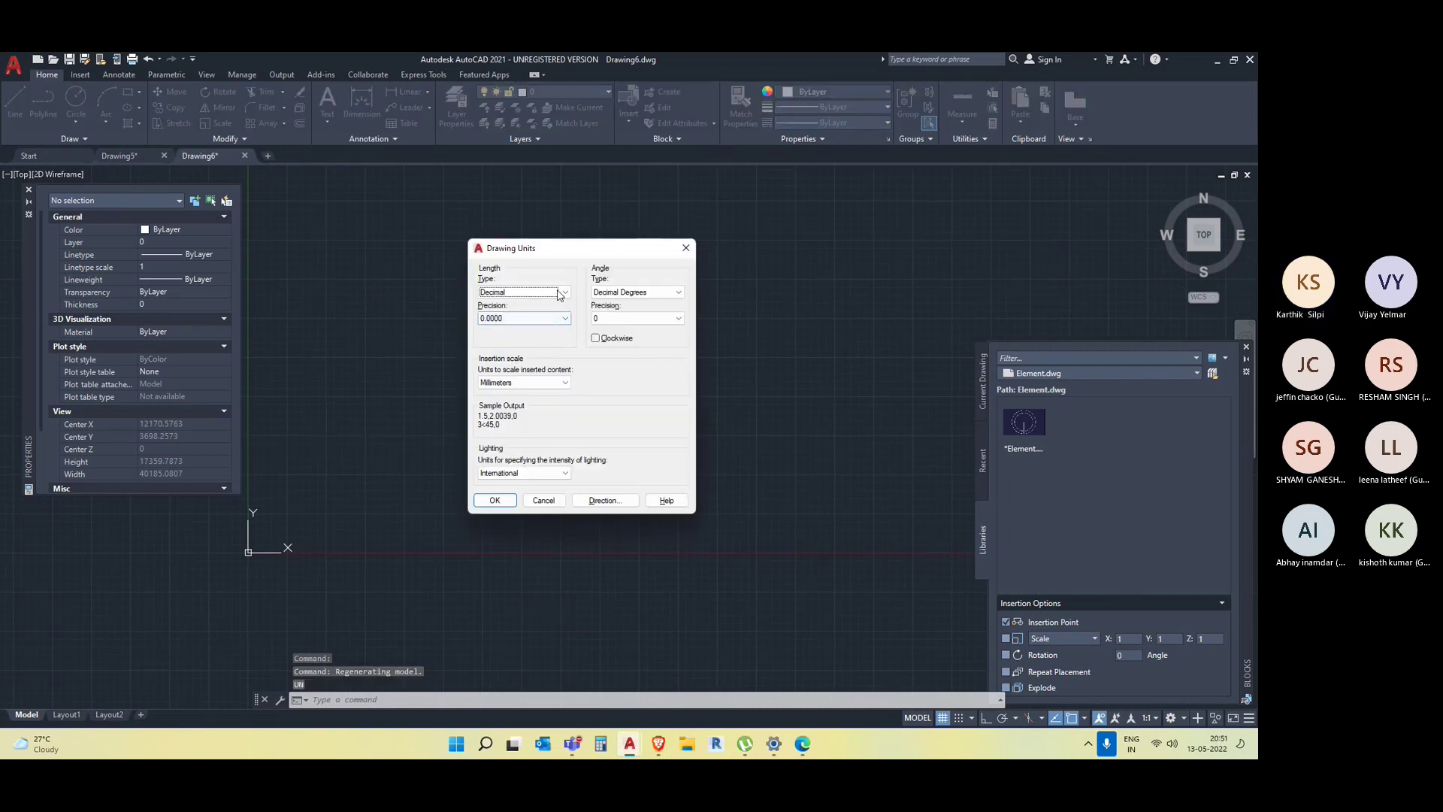
left_click(686, 248)
mouse_move(693, 387)
middle_mouse_down()
mouse_move(593, 439)
mouse_move(678, 425)
middle_mouse_up()
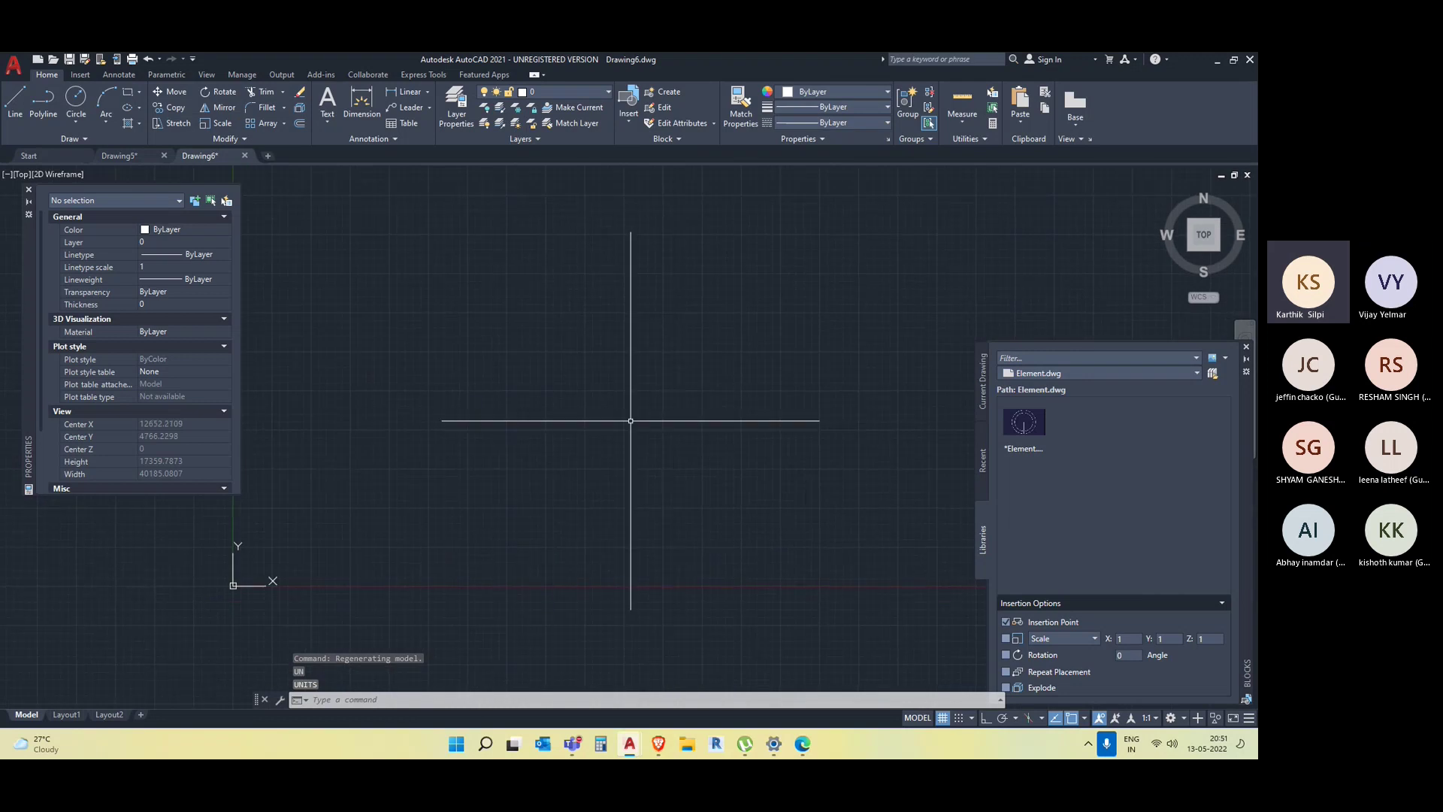
middle_click_drag(403, 477, 457, 471)
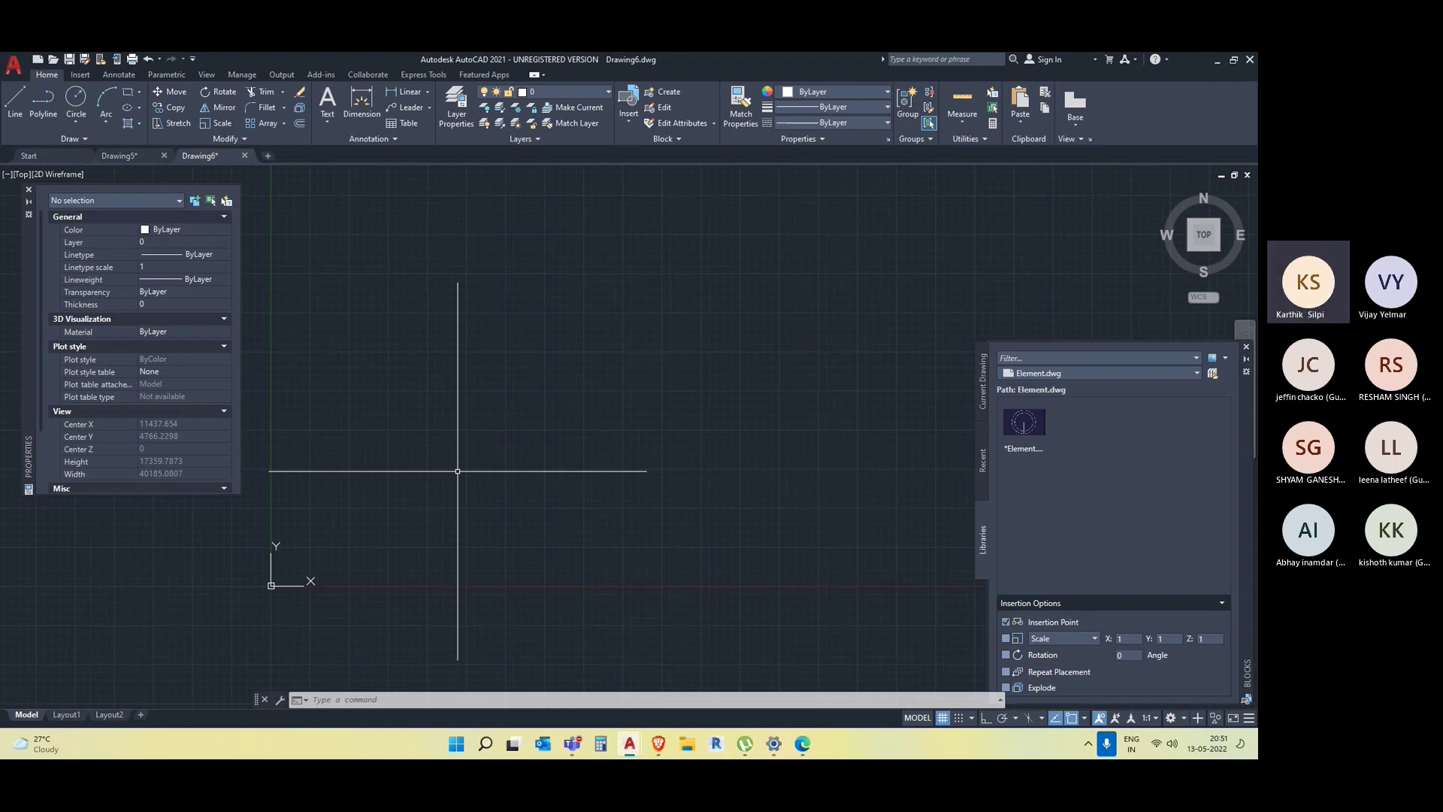
Draw a rectangle 100 by 100 units in the empty drawing area.
type("rec")
key("Return")
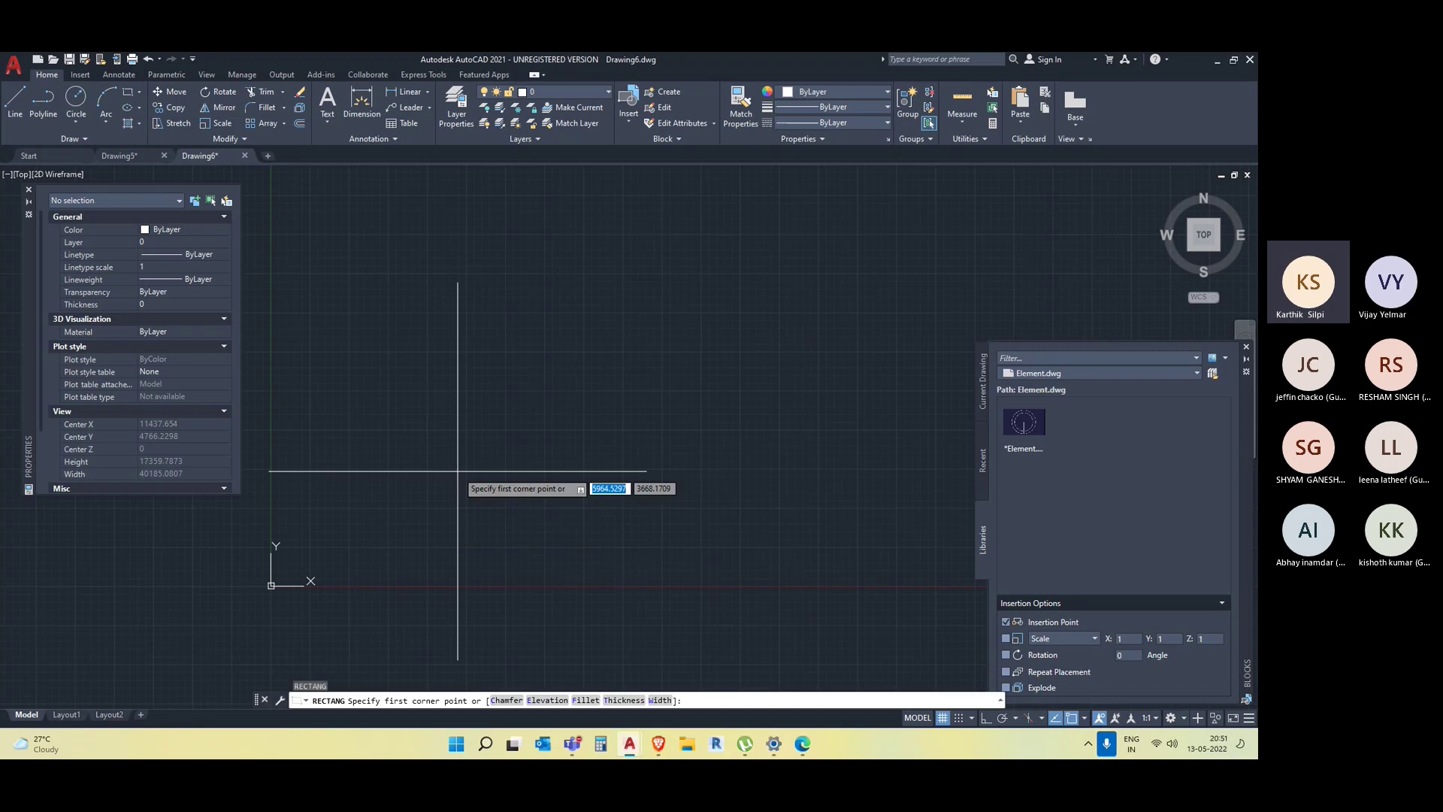
left_click(396, 419)
type("100")
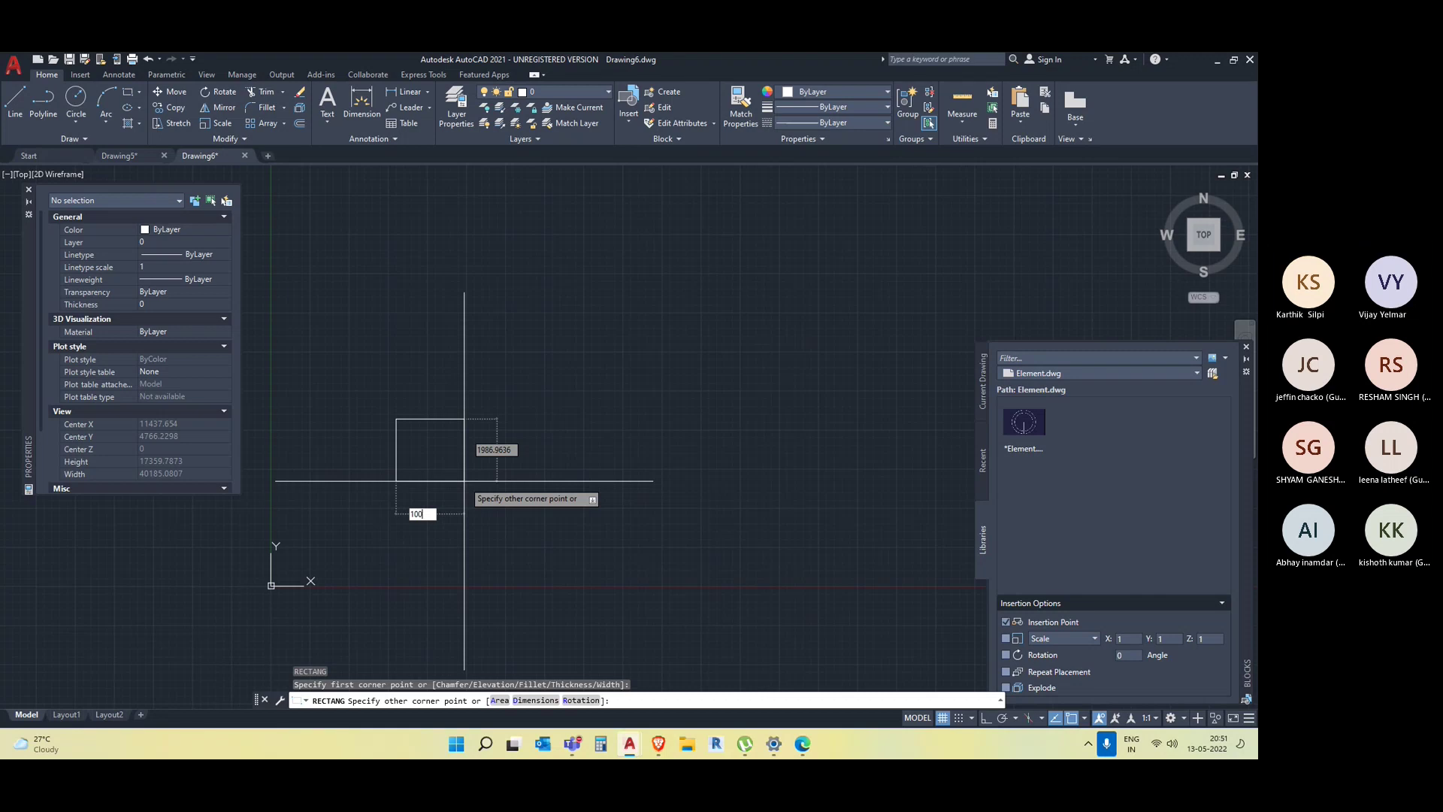
key("Tab")
type("10")
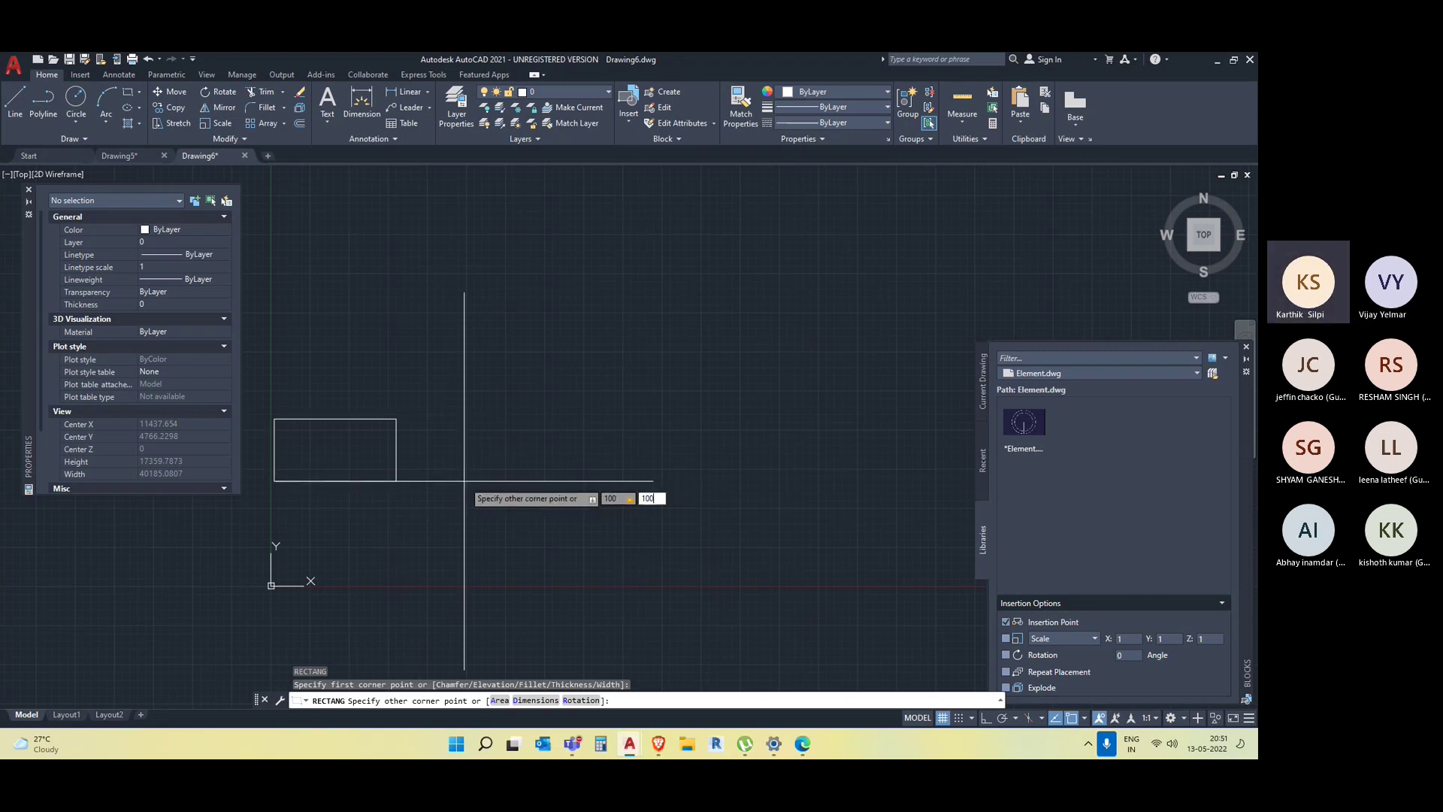
type("0")
key("Return")
scroll(451, 477, "down", 3)
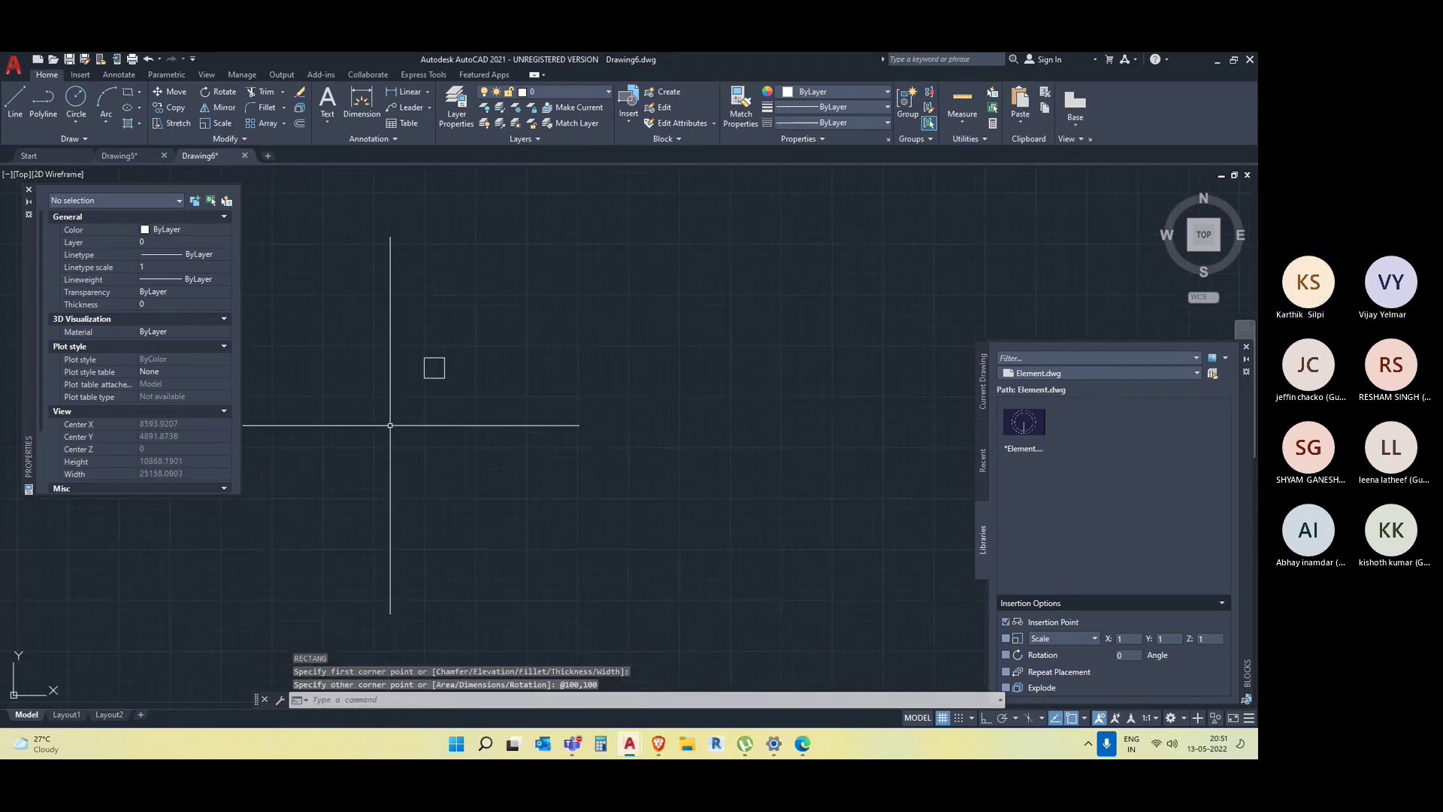
Move the square from its position to a free spot close to the drawing origin.
left_click_drag(466, 398, 375, 296)
type("m")
key("Return")
left_click(434, 367)
scroll(511, 526, "down", 3)
scroll(406, 451, "up", 3)
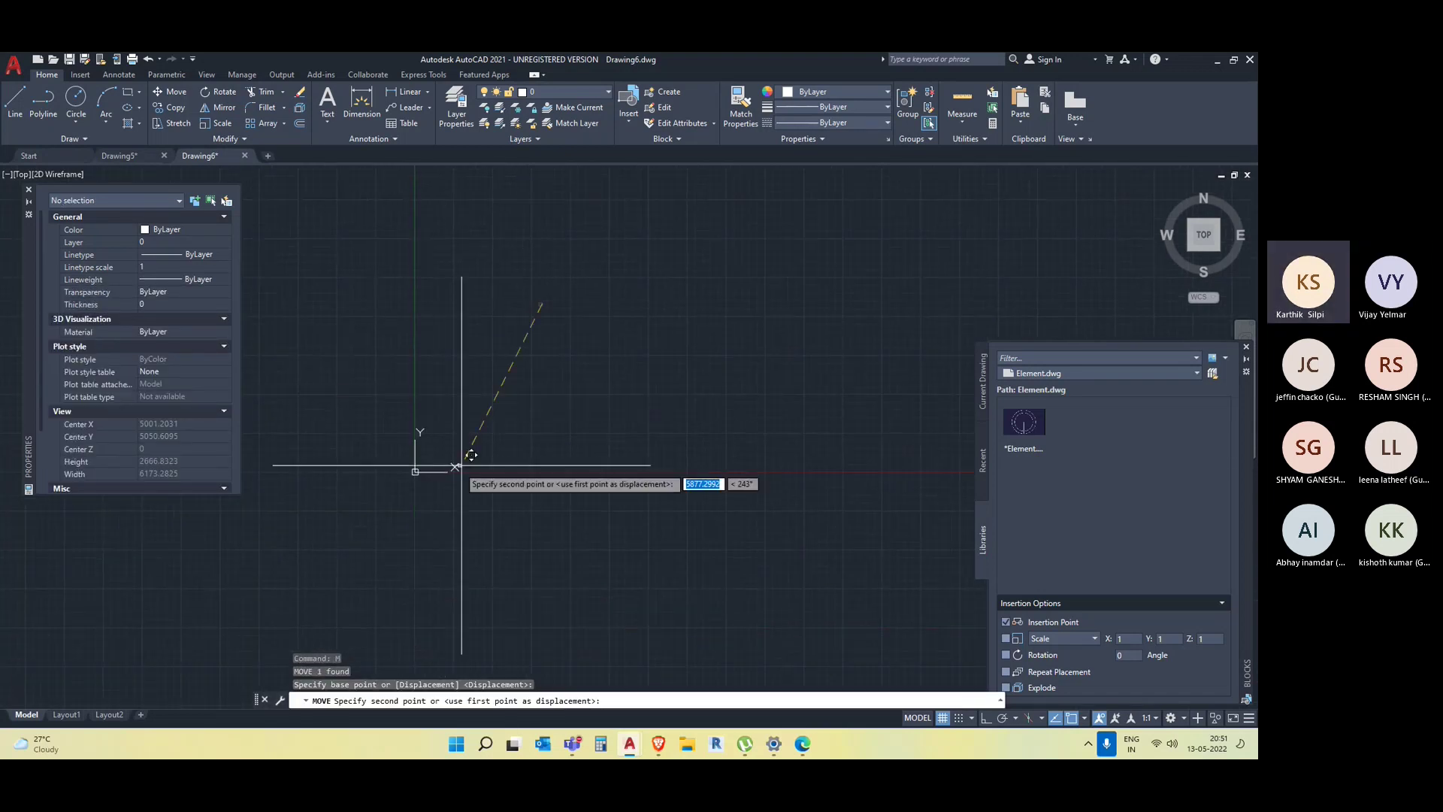
scroll(323, 466, "up", 5)
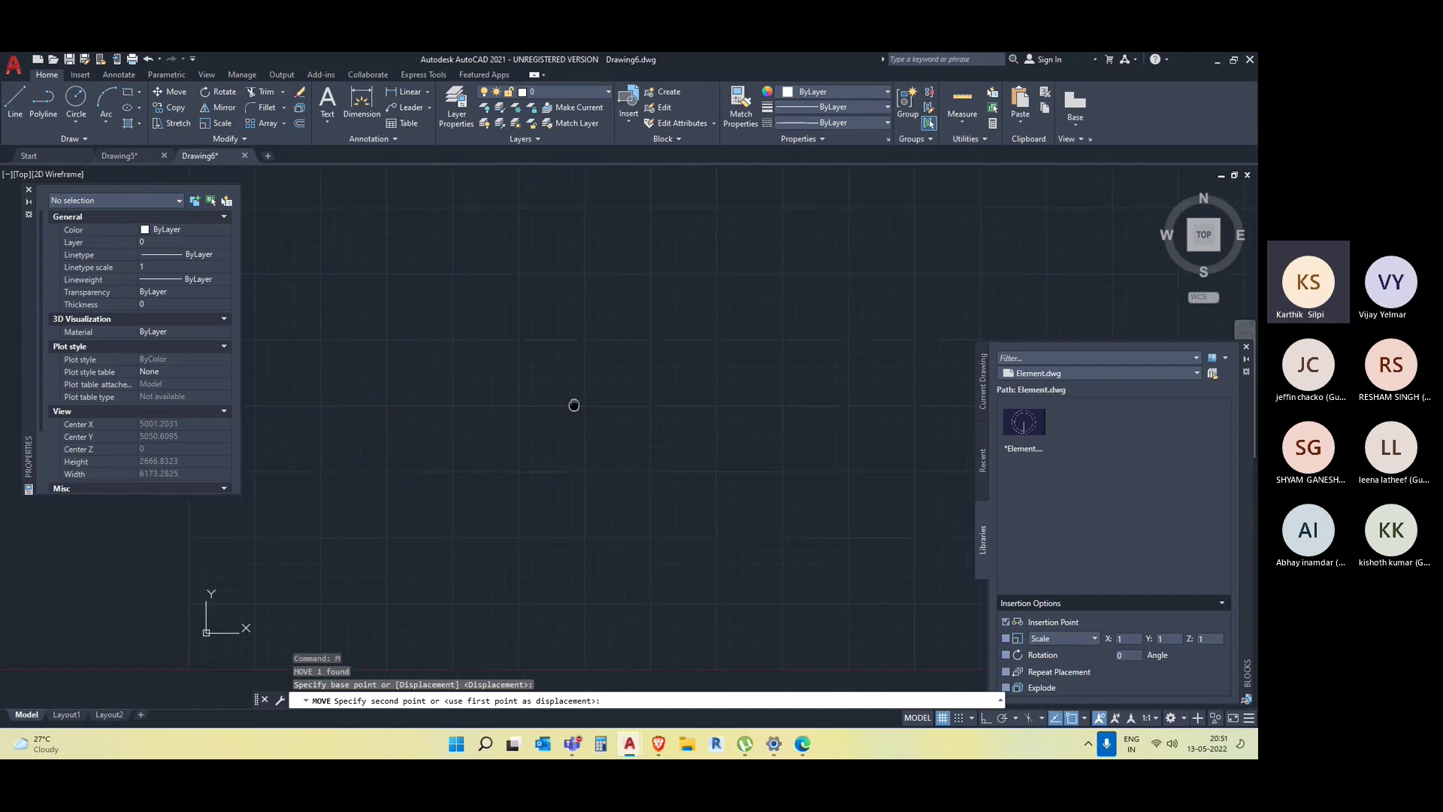
left_click(485, 406)
scroll(693, 476, "up", 2)
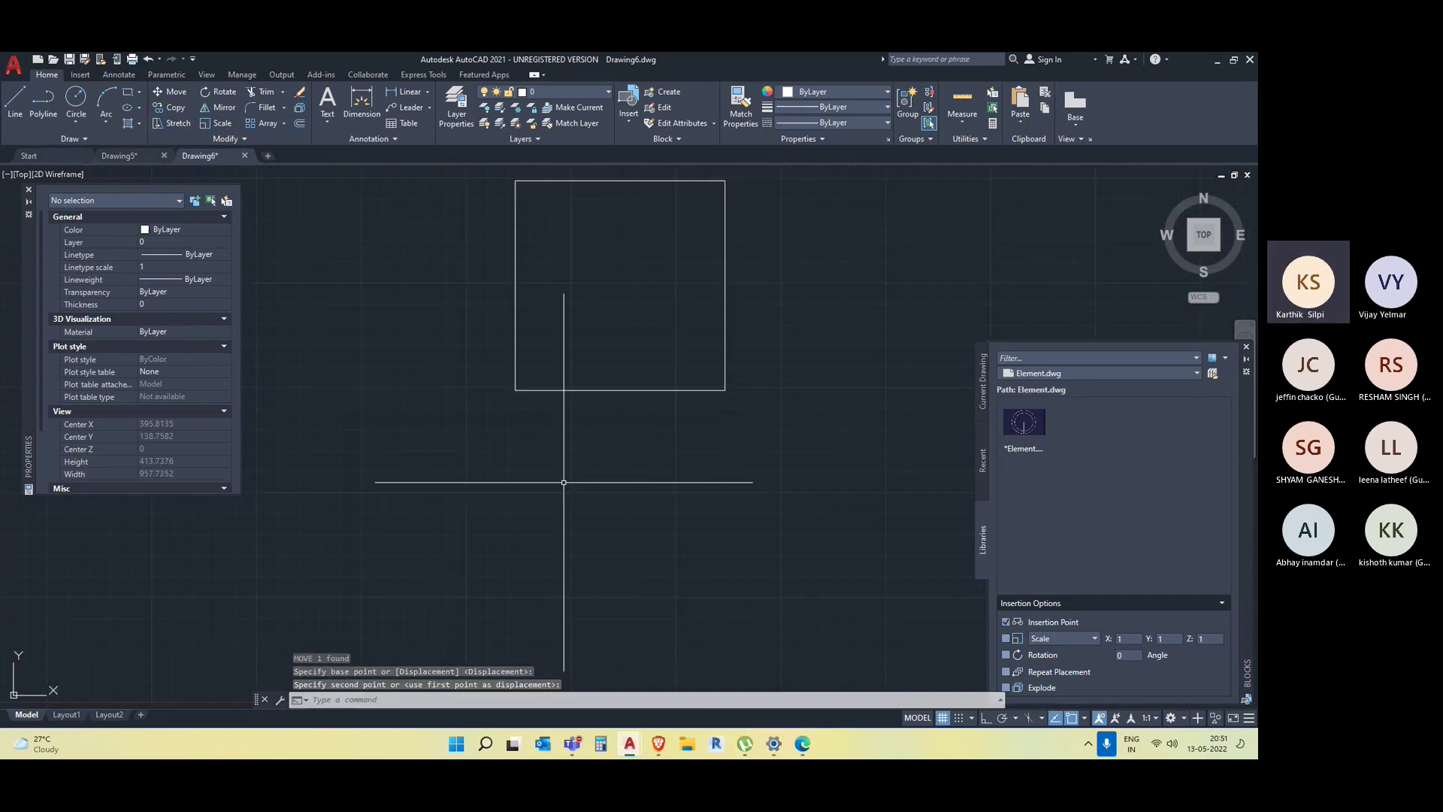
middle_click_drag(693, 477, 634, 541)
left_click(457, 524)
left_click(413, 438)
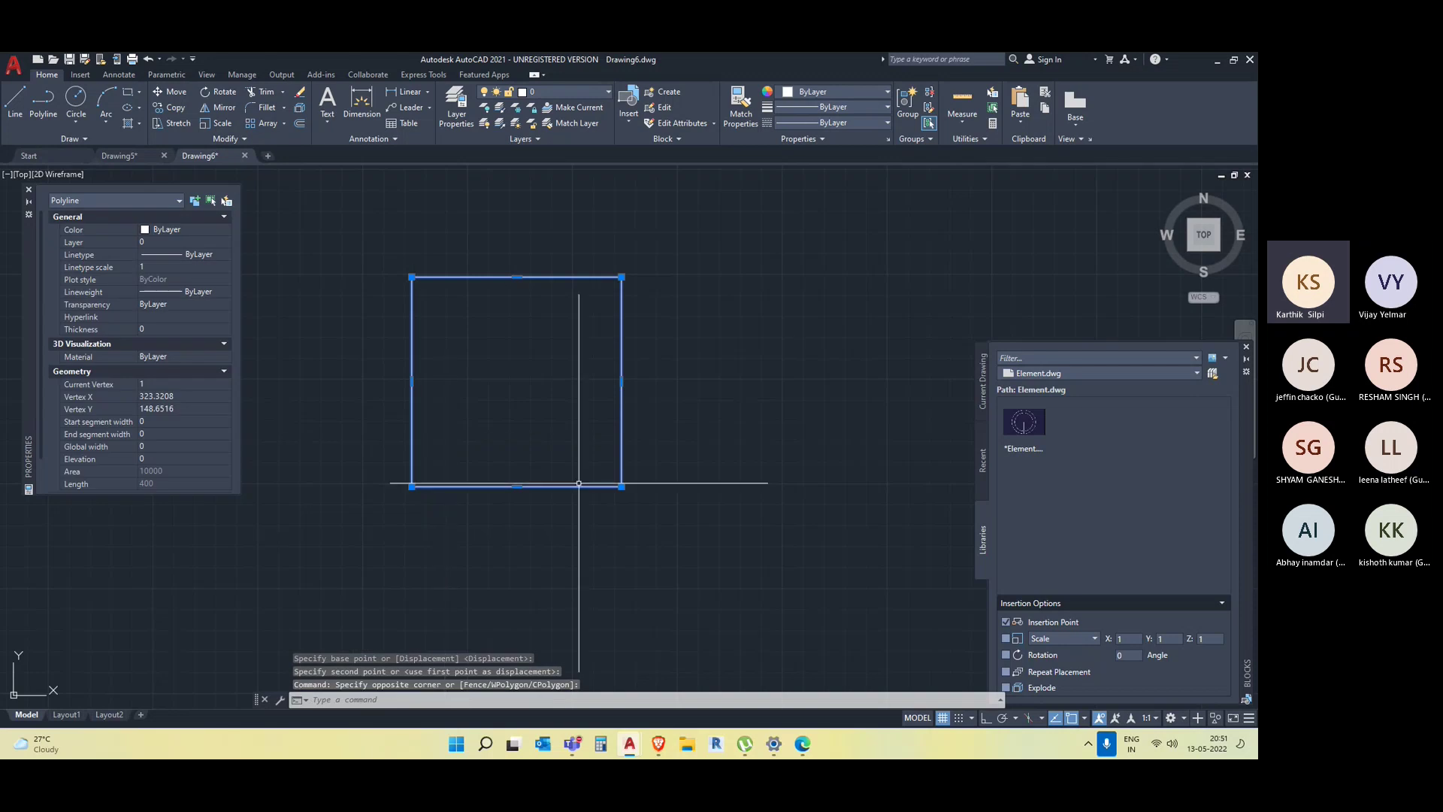
key("Escape")
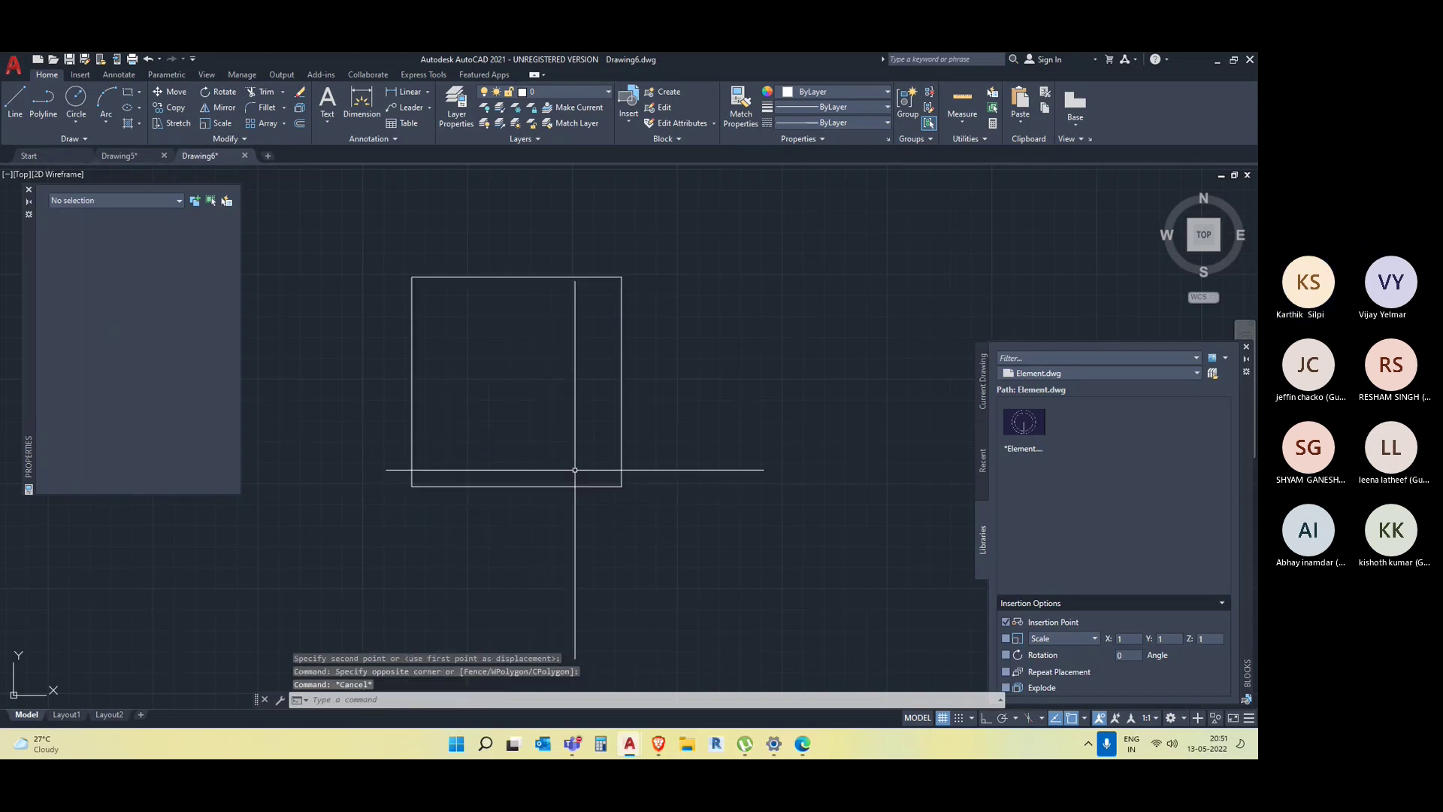
middle_click_drag(575, 469, 598, 560)
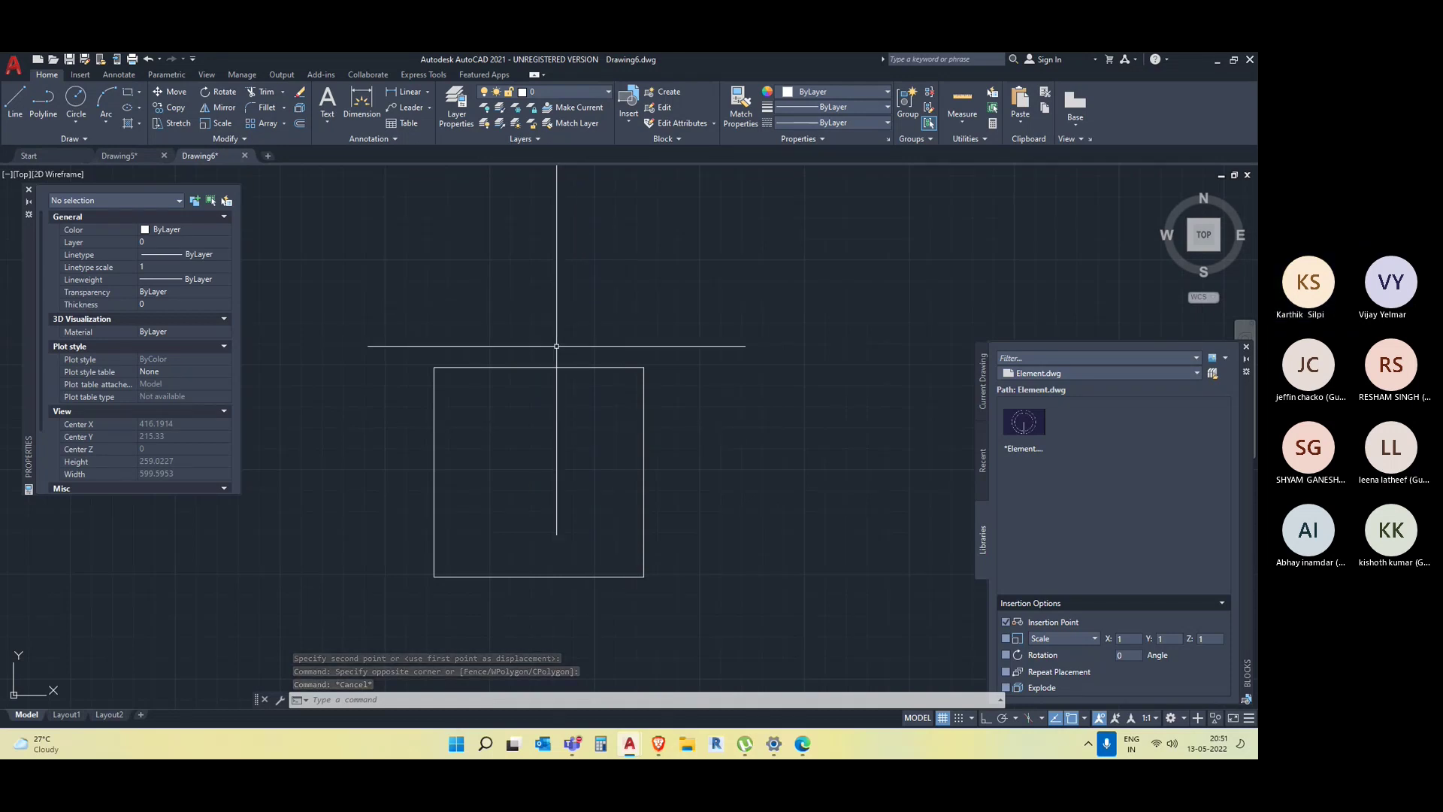
middle_click_drag(567, 631, 548, 579)
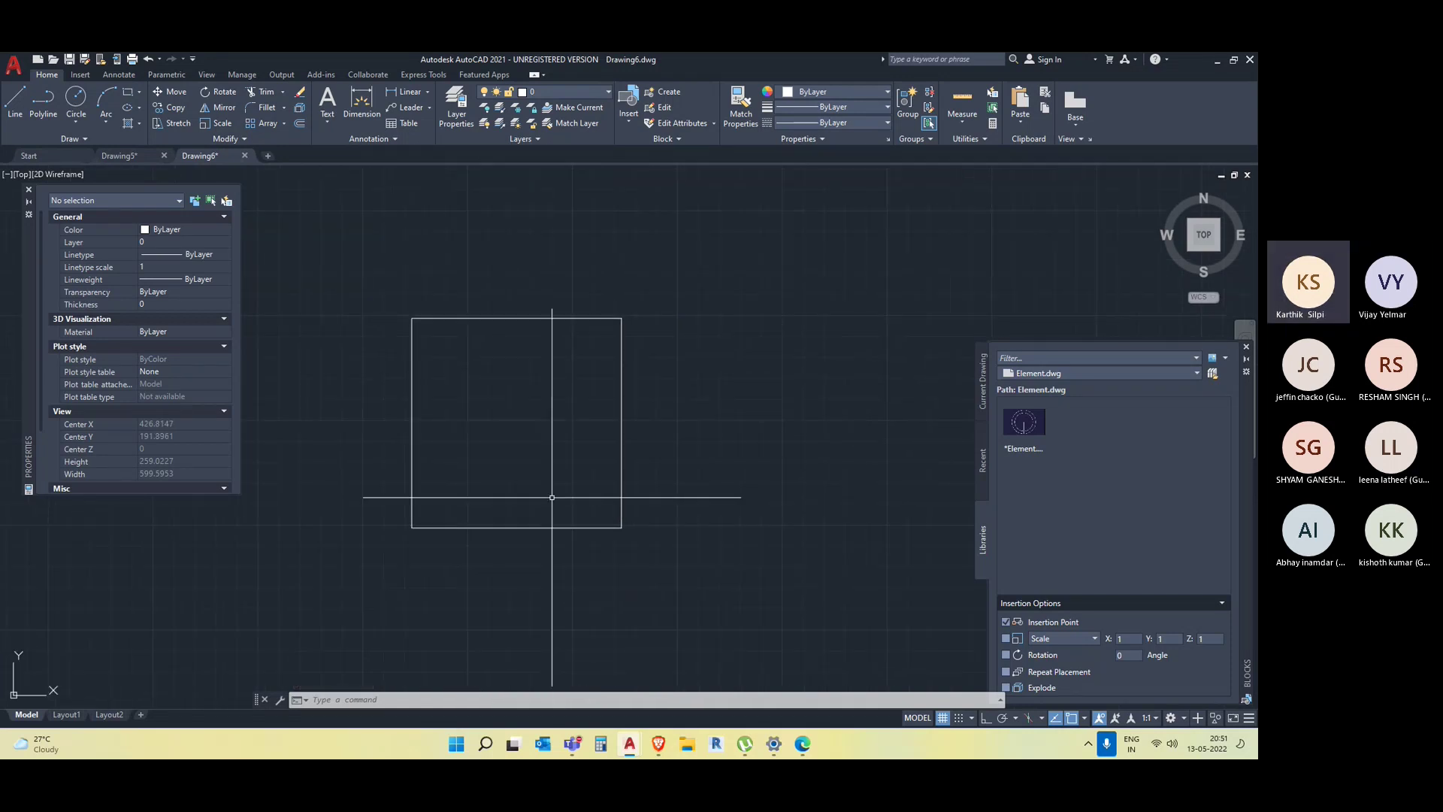
Draw a vertical line through the square's centre with Ortho on, extending past its upper and lower edges.
middle_click_drag(570, 498, 491, 518)
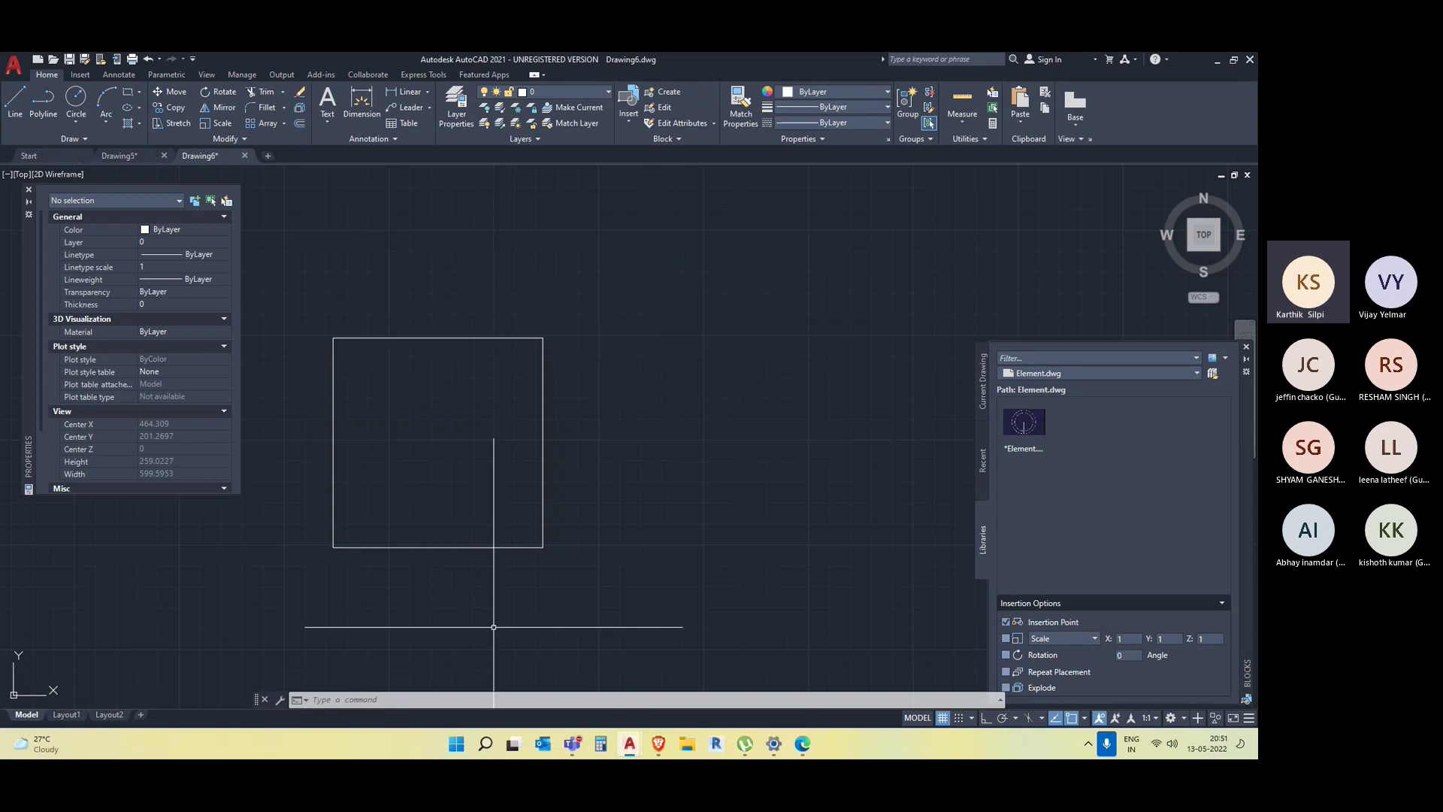
scroll(715, 475, "down", 4)
middle_click_drag(666, 473, 573, 484)
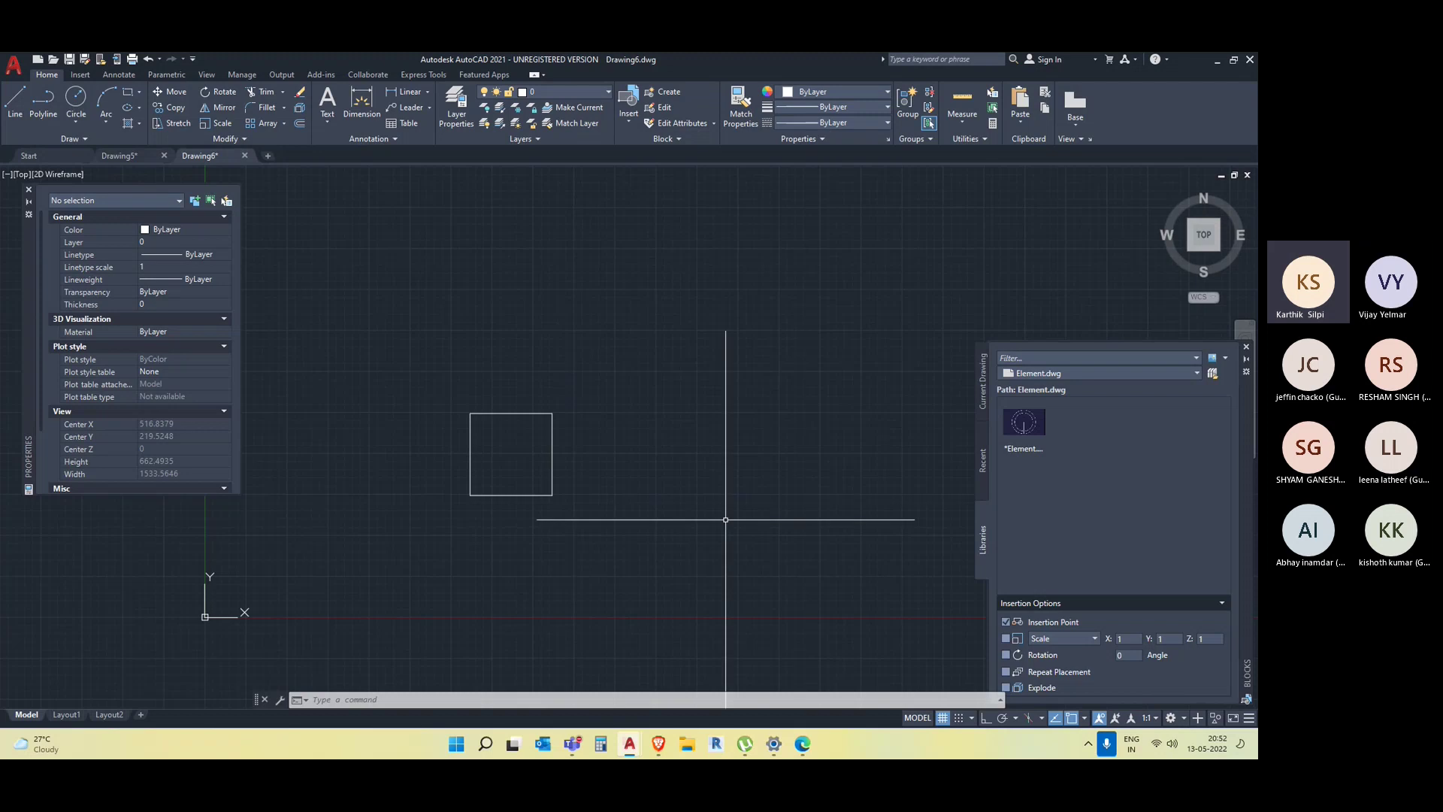
middle_click_drag(661, 571, 659, 525)
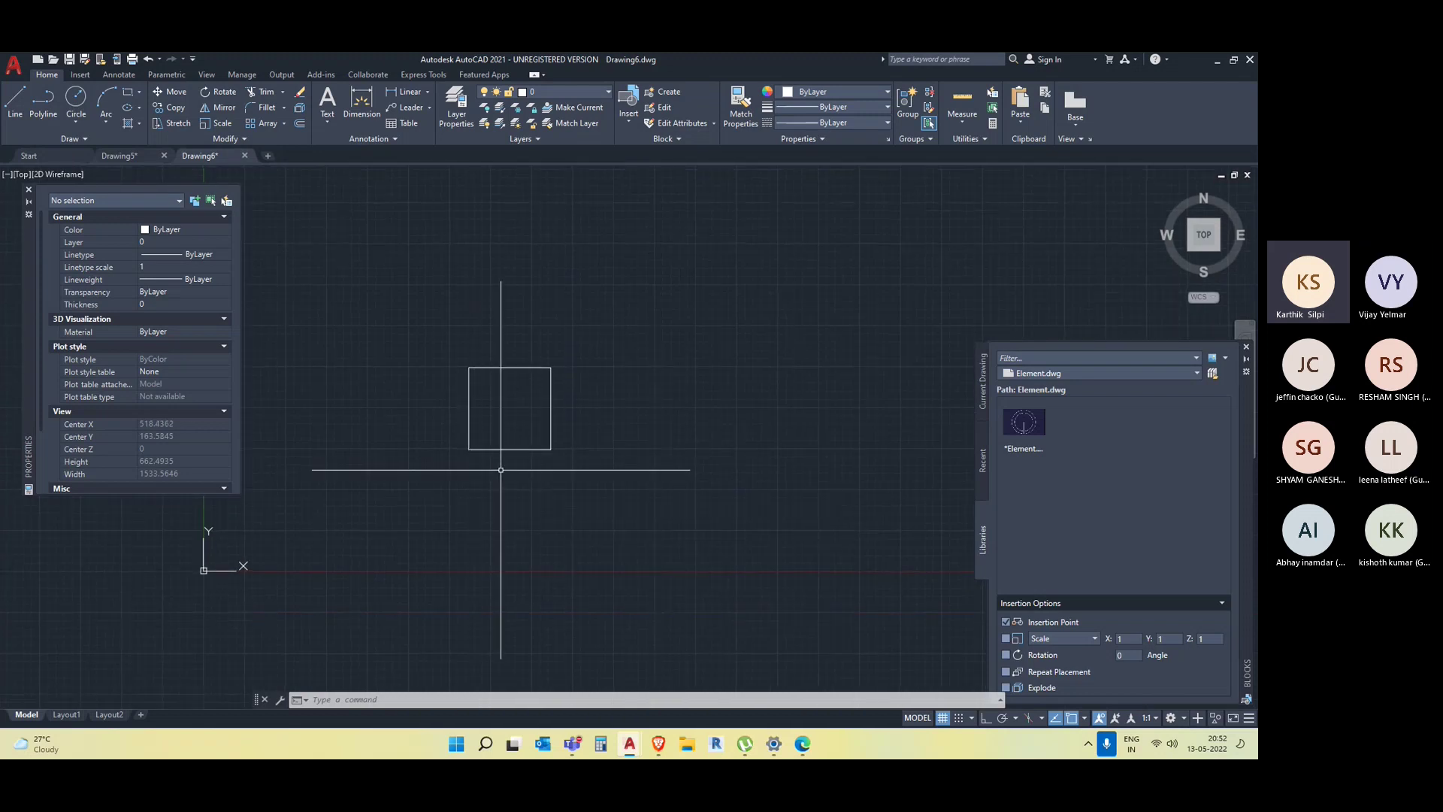
key("Escape")
key("Escape")
key("Escape")
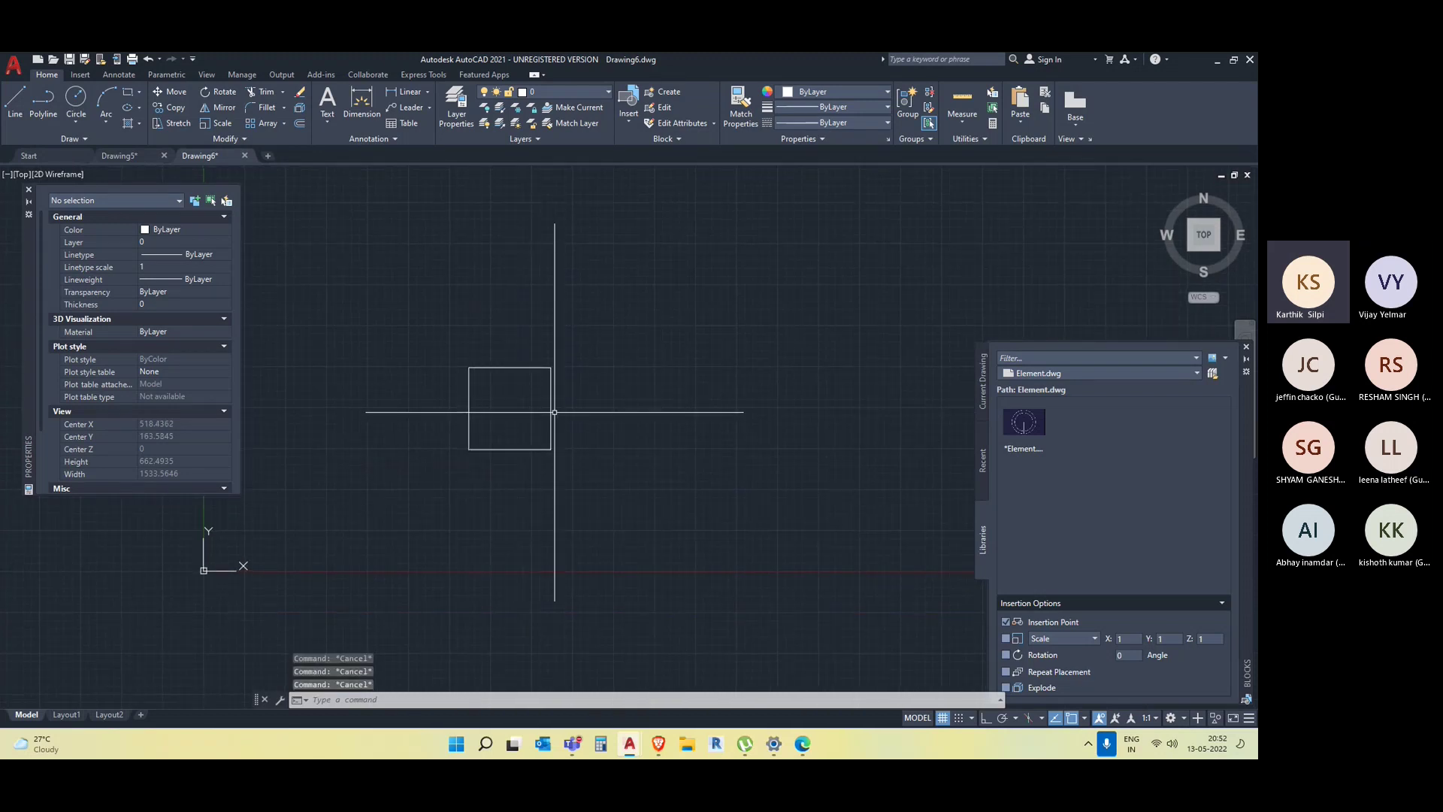
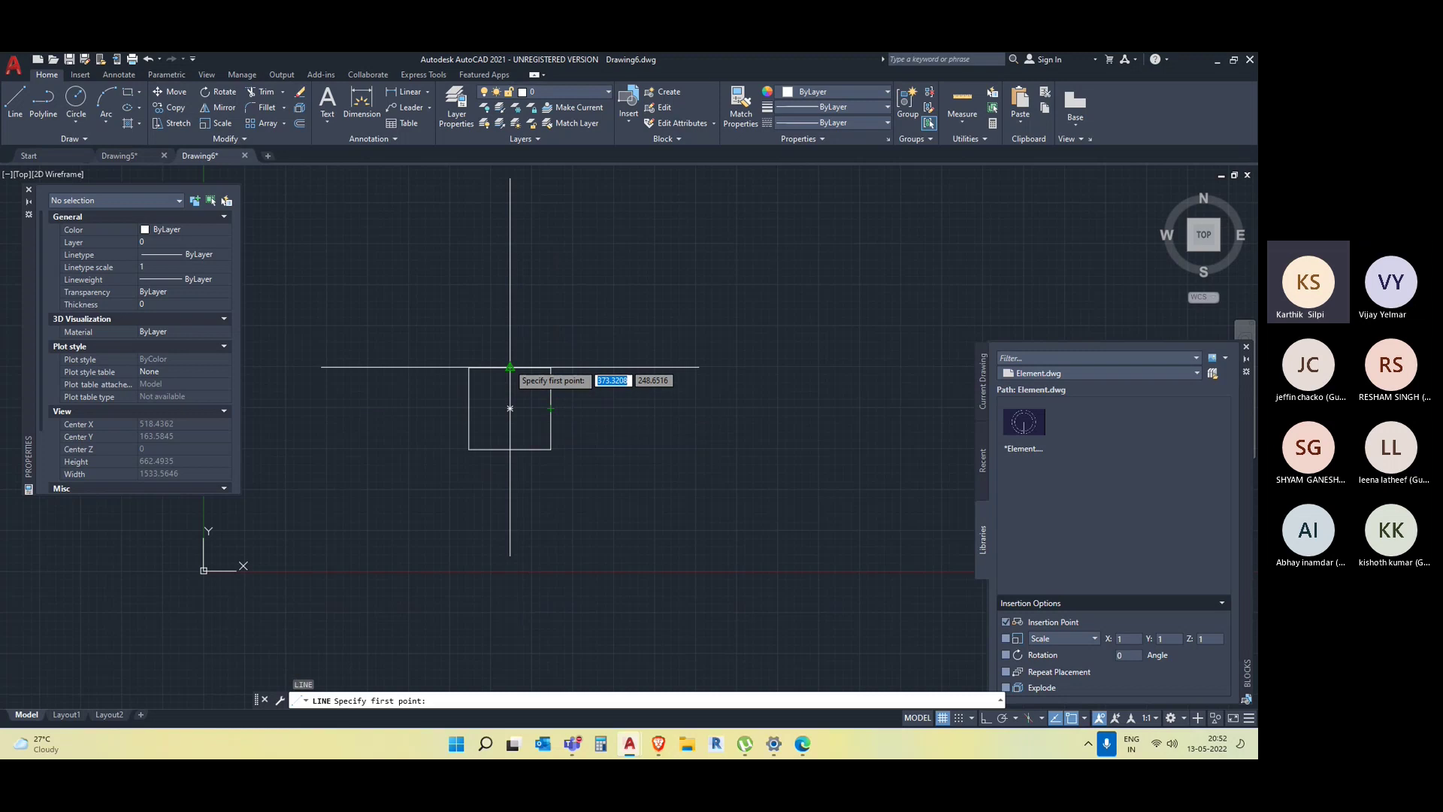
key("F8")
key("Escape")
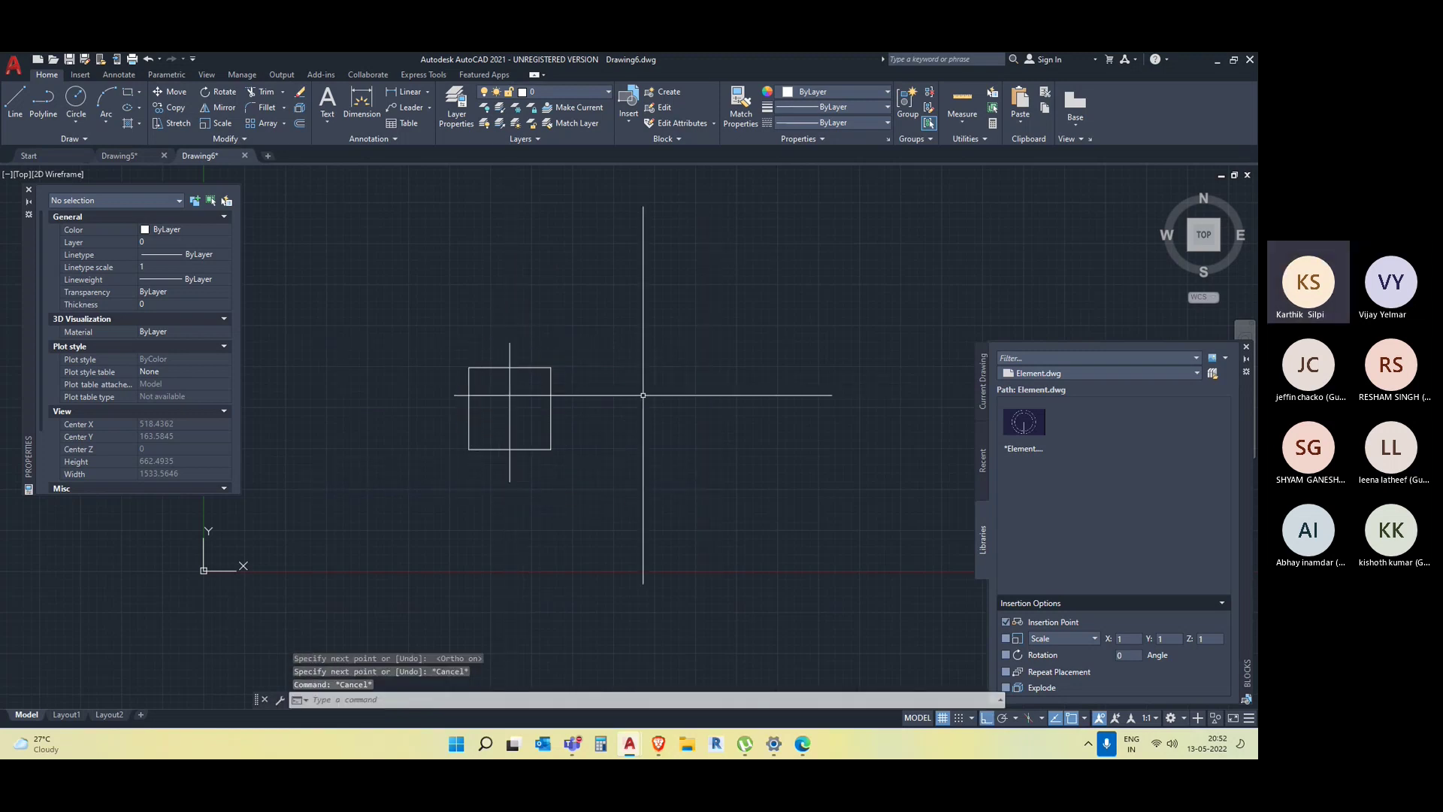
Draw a circle with a radius of about 12.6 units centred on the vertical line just above the square.
type("c")
key("Return")
scroll(571, 339, "up", 6)
mouse_move(458, 438)
middle_mouse_down()
mouse_move(718, 384)
mouse_move(696, 384)
middle_mouse_up()
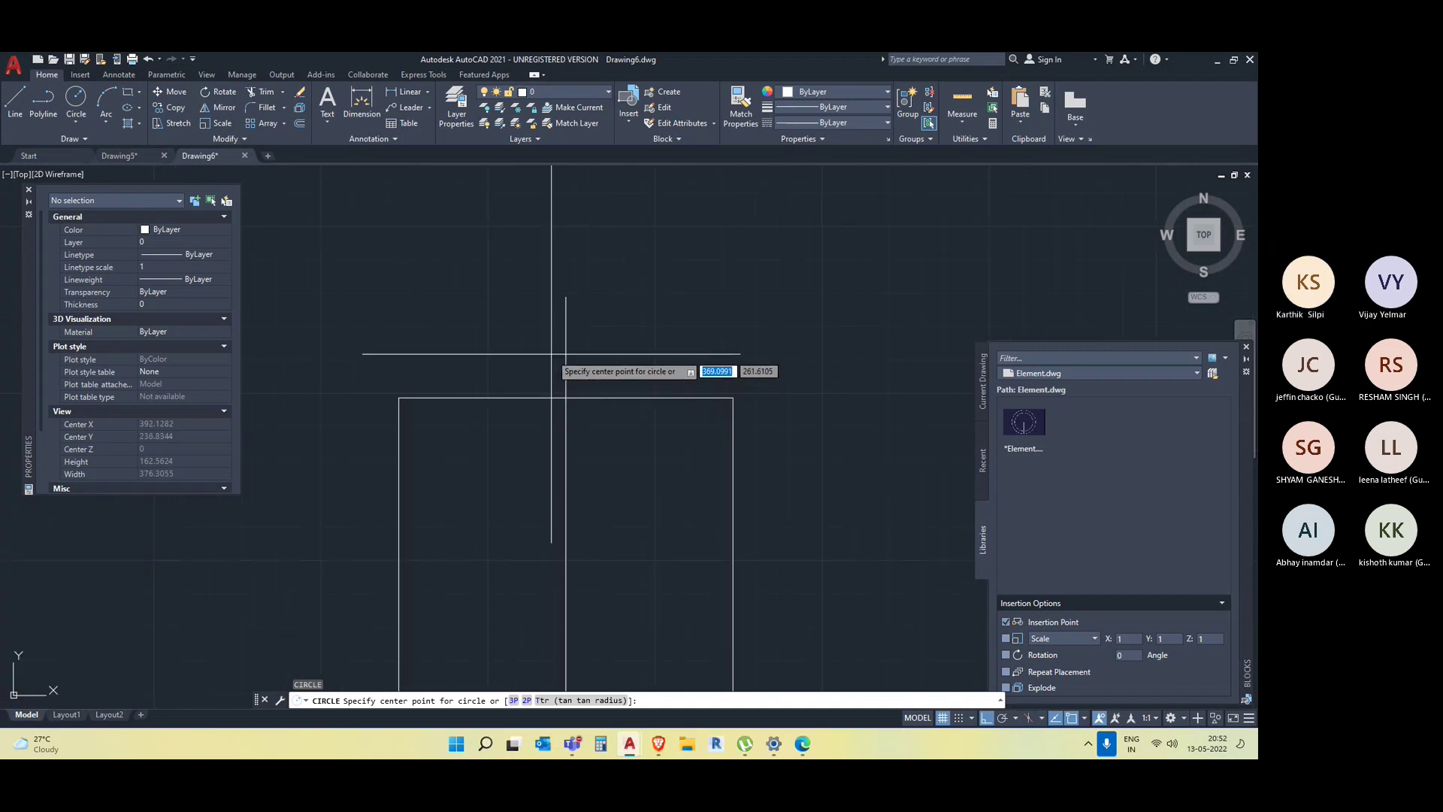
left_click(566, 332)
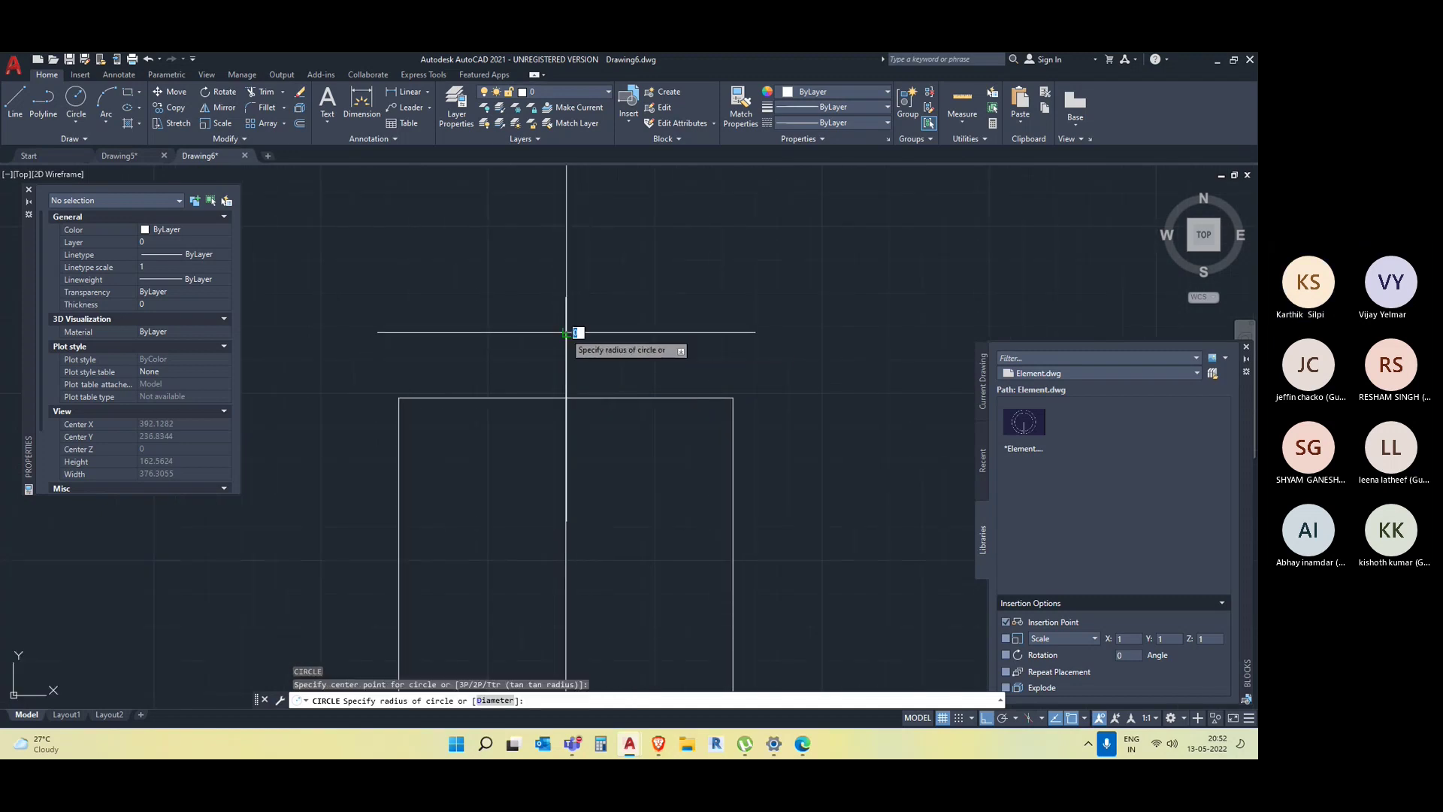
left_click(609, 373)
key("Escape")
middle_click_drag(568, 372, 569, 302)
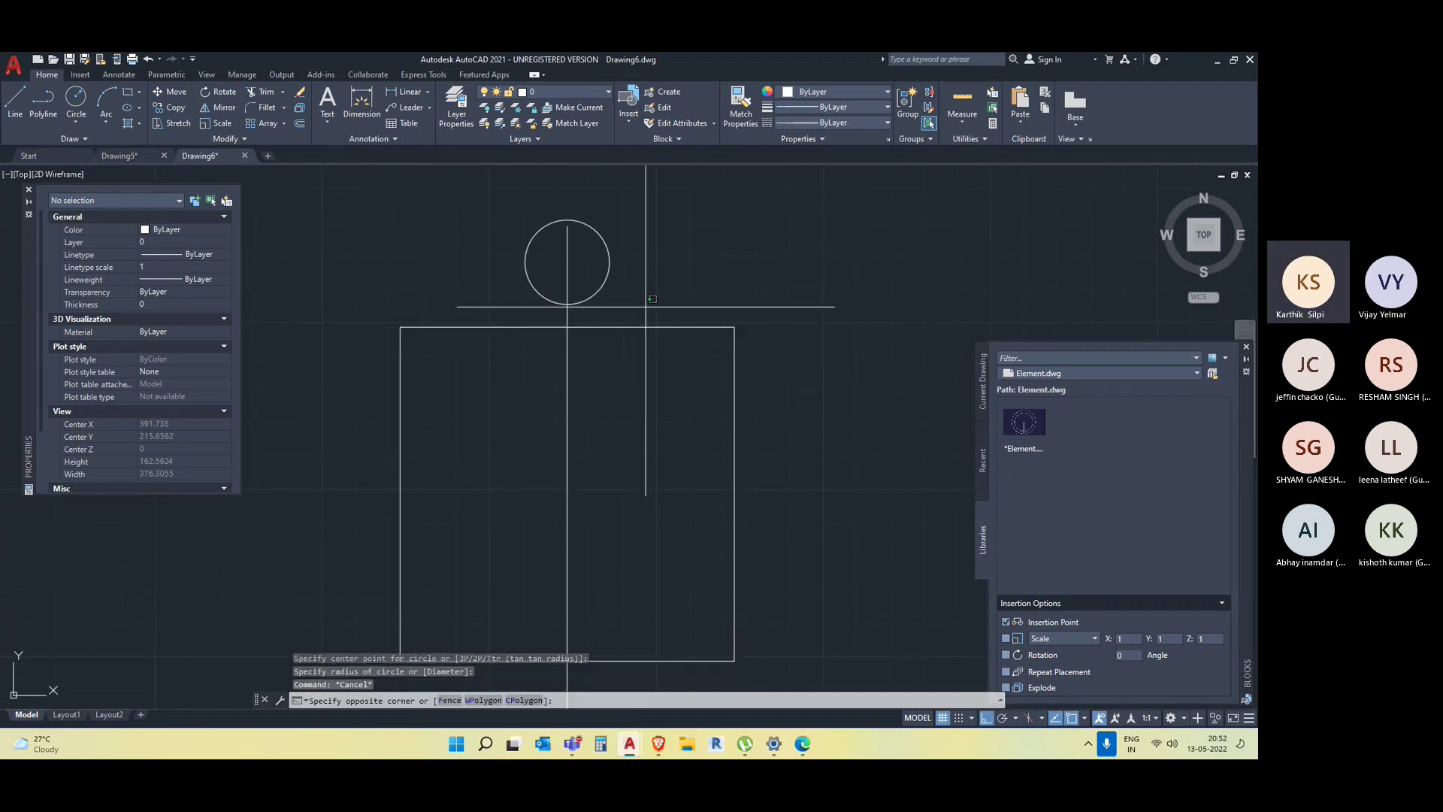
Mirror the circle across the square's horizontal midline, keeping the original circle.
left_click(621, 300)
left_click(589, 268)
middle_click_drag(723, 386, 724, 358)
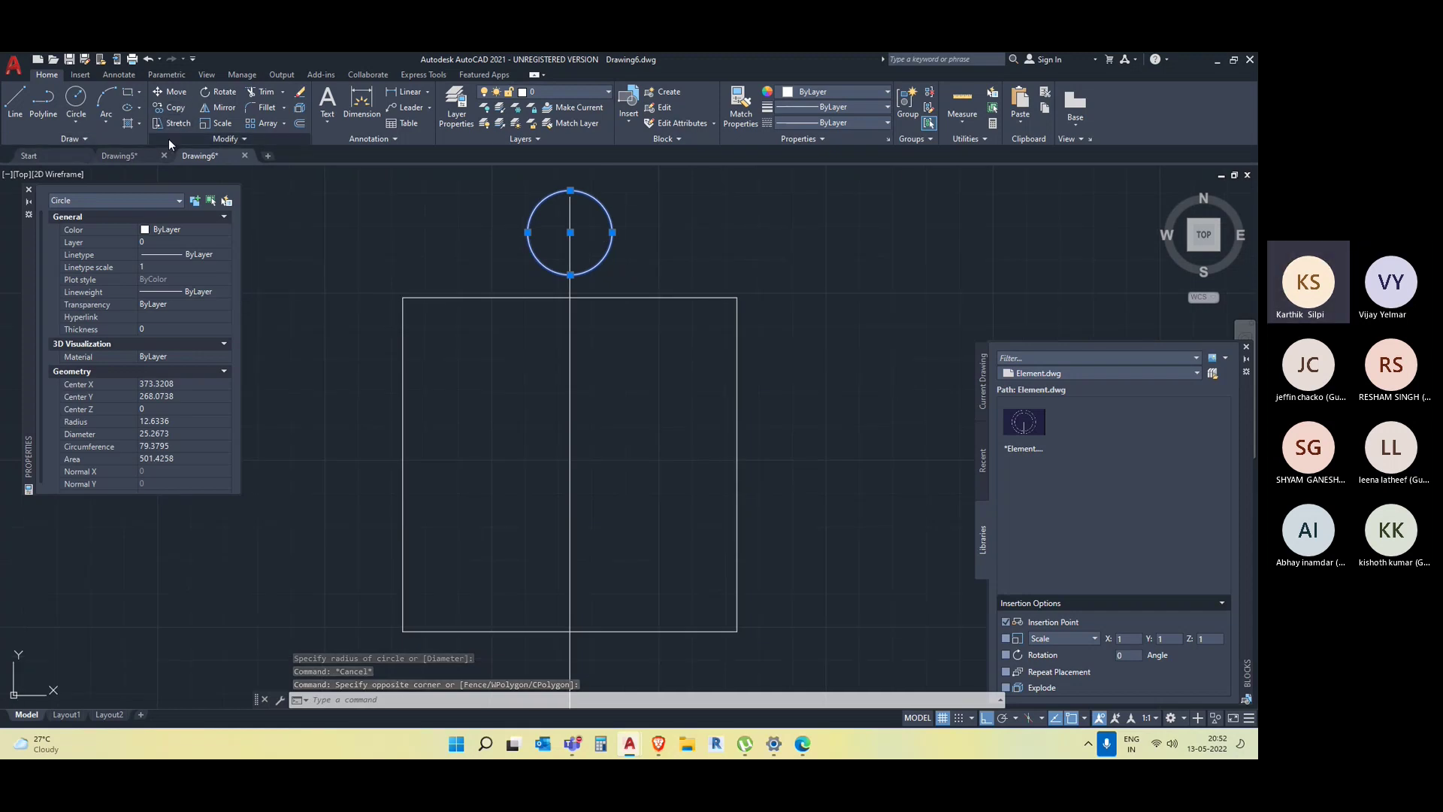
middle_click_drag(295, 187, 293, 161)
left_click(218, 111)
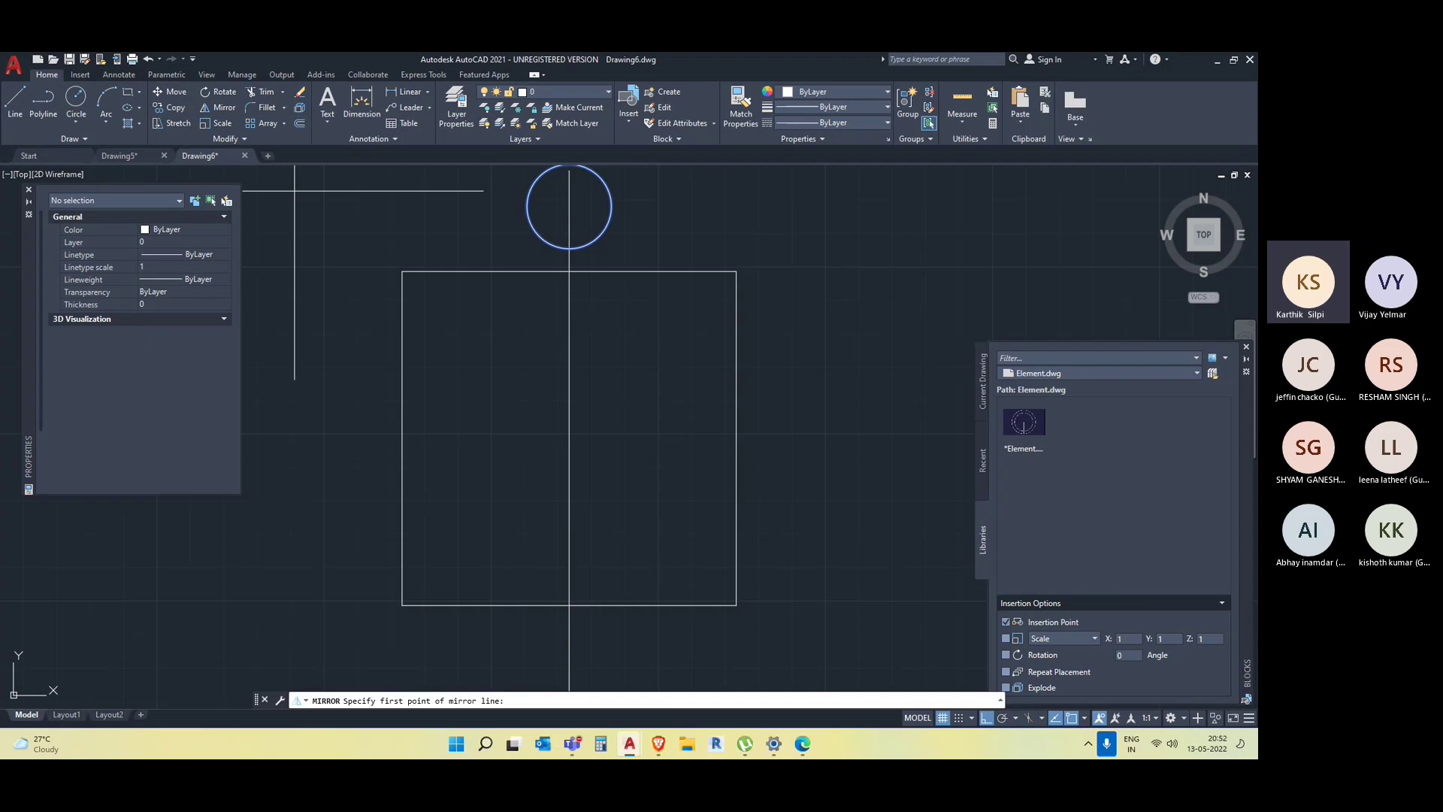
left_click(402, 438)
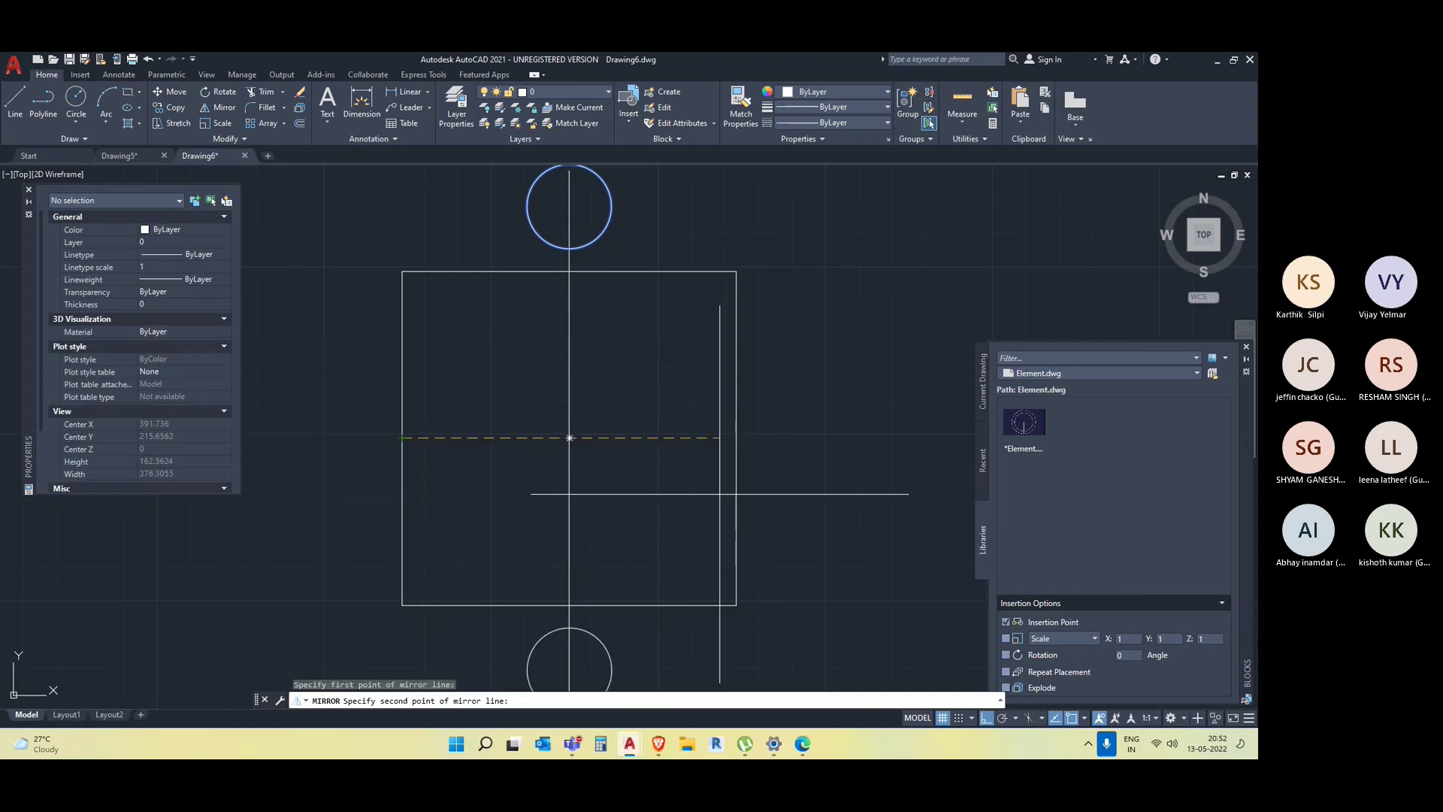
left_click(738, 435)
left_click(779, 480)
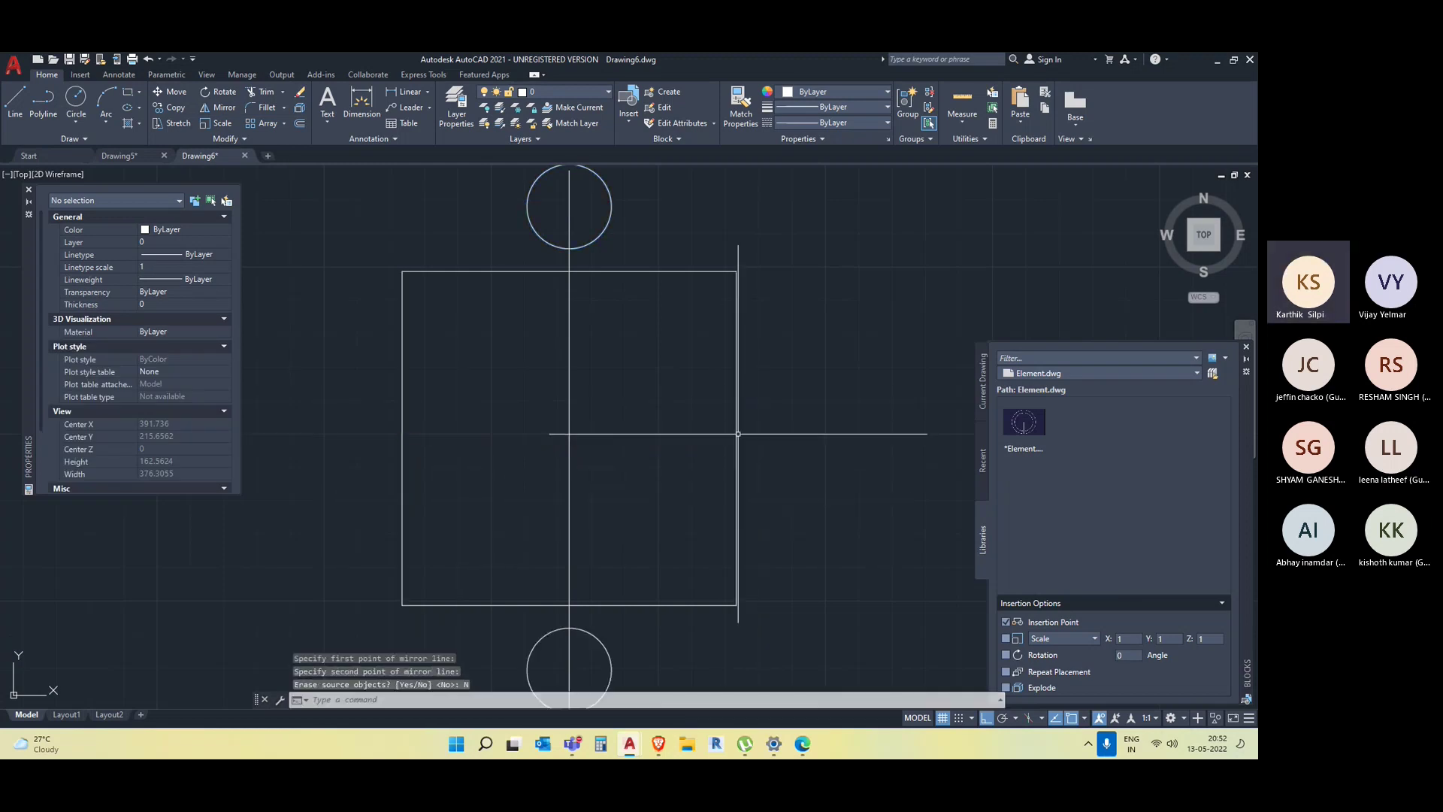
Delete the vertical line running through the square.
left_click(579, 458)
left_click(560, 403)
key("Delete")
scroll(550, 442, "down", 2)
mouse_move(706, 457)
middle_mouse_down()
mouse_move(715, 419)
mouse_move(781, 475)
mouse_move(768, 507)
middle_mouse_up()
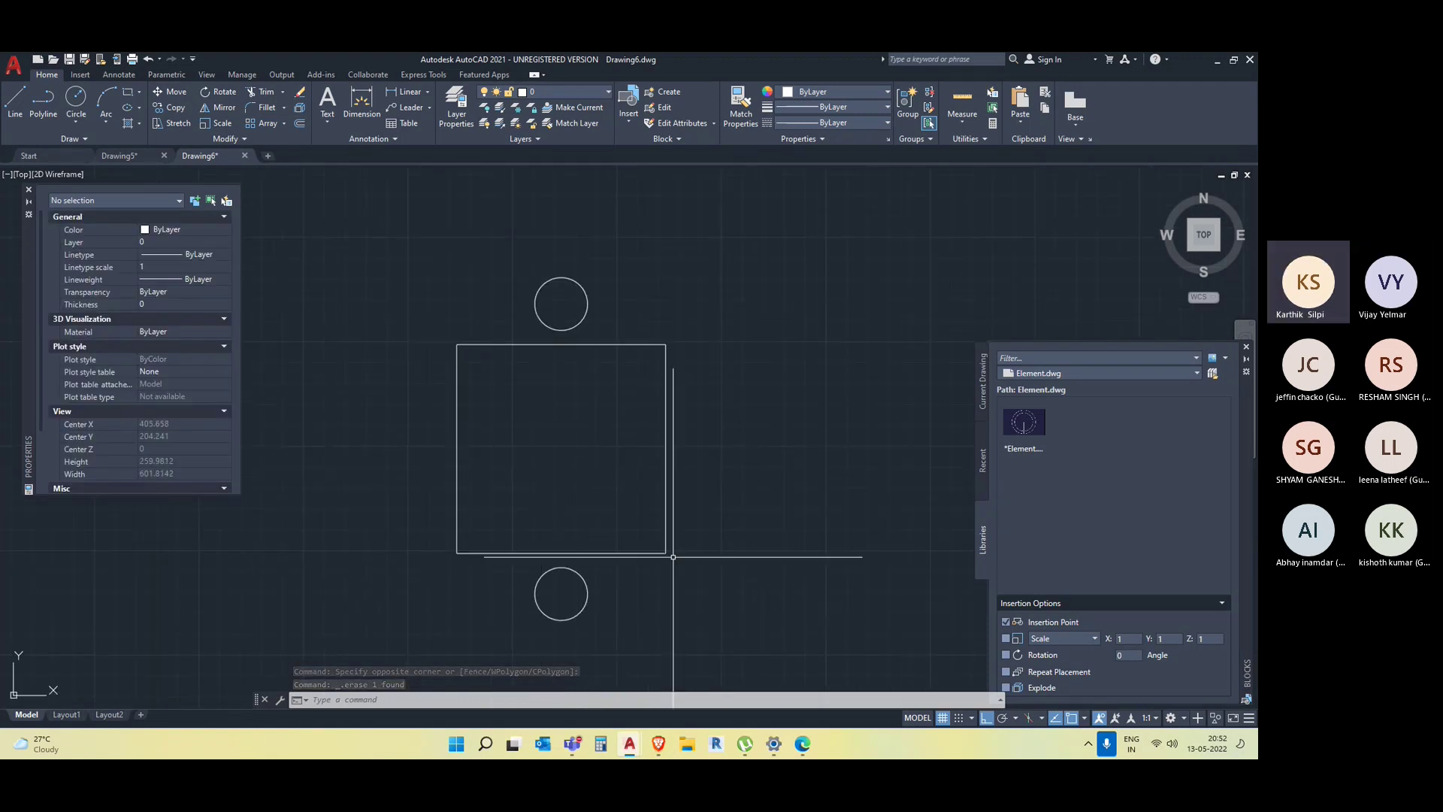
left_click(714, 573)
left_click(622, 474)
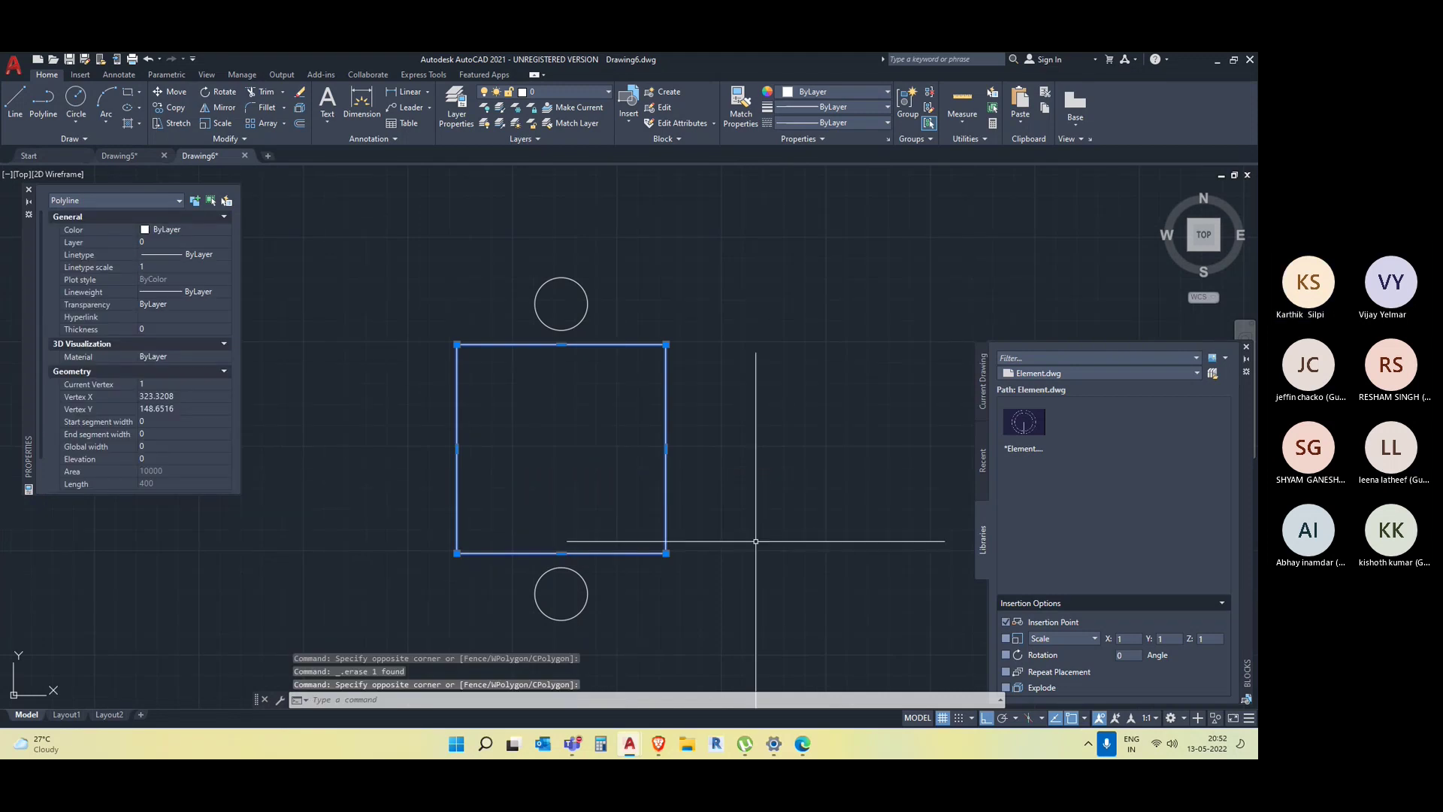
key("Escape")
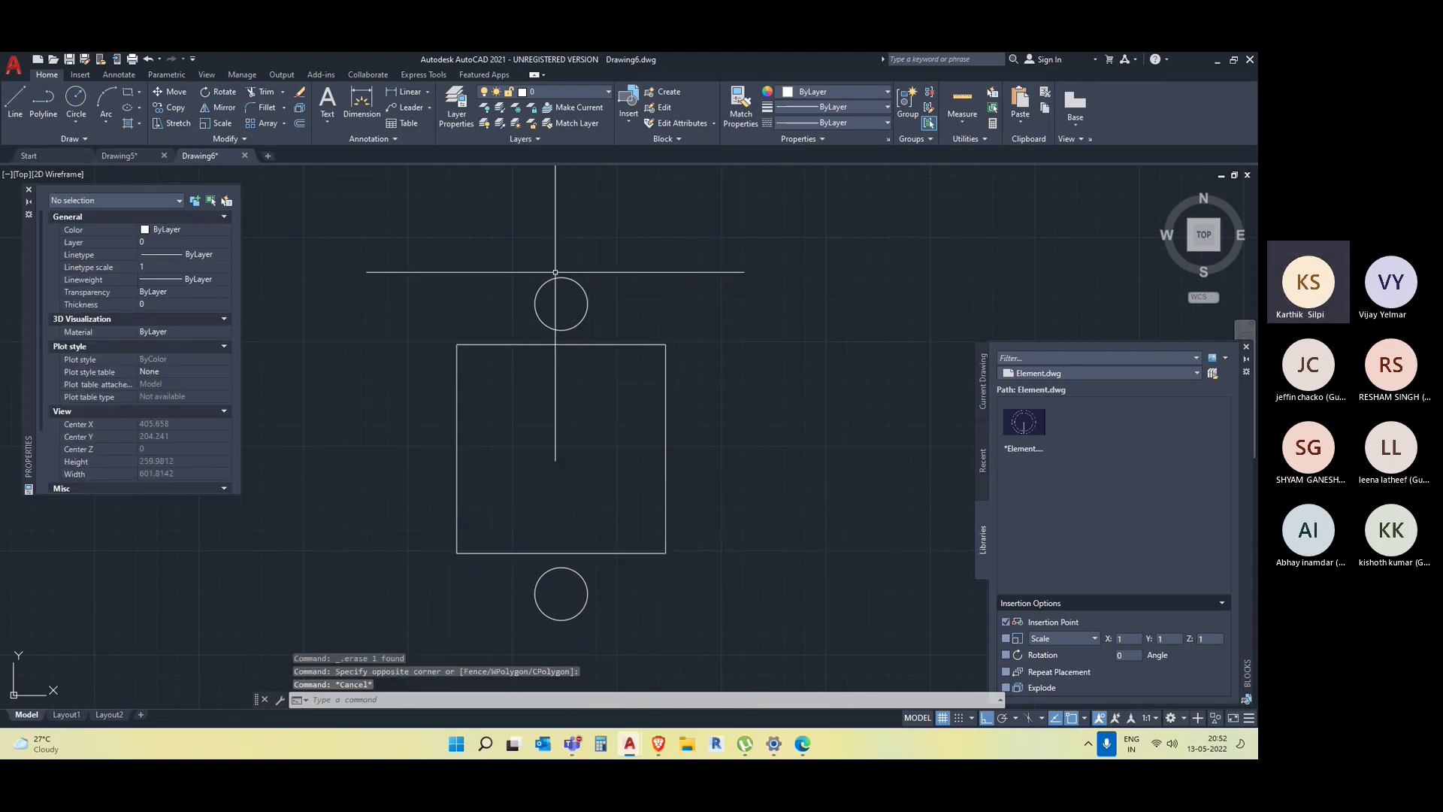
middle_click_drag(659, 635, 629, 583)
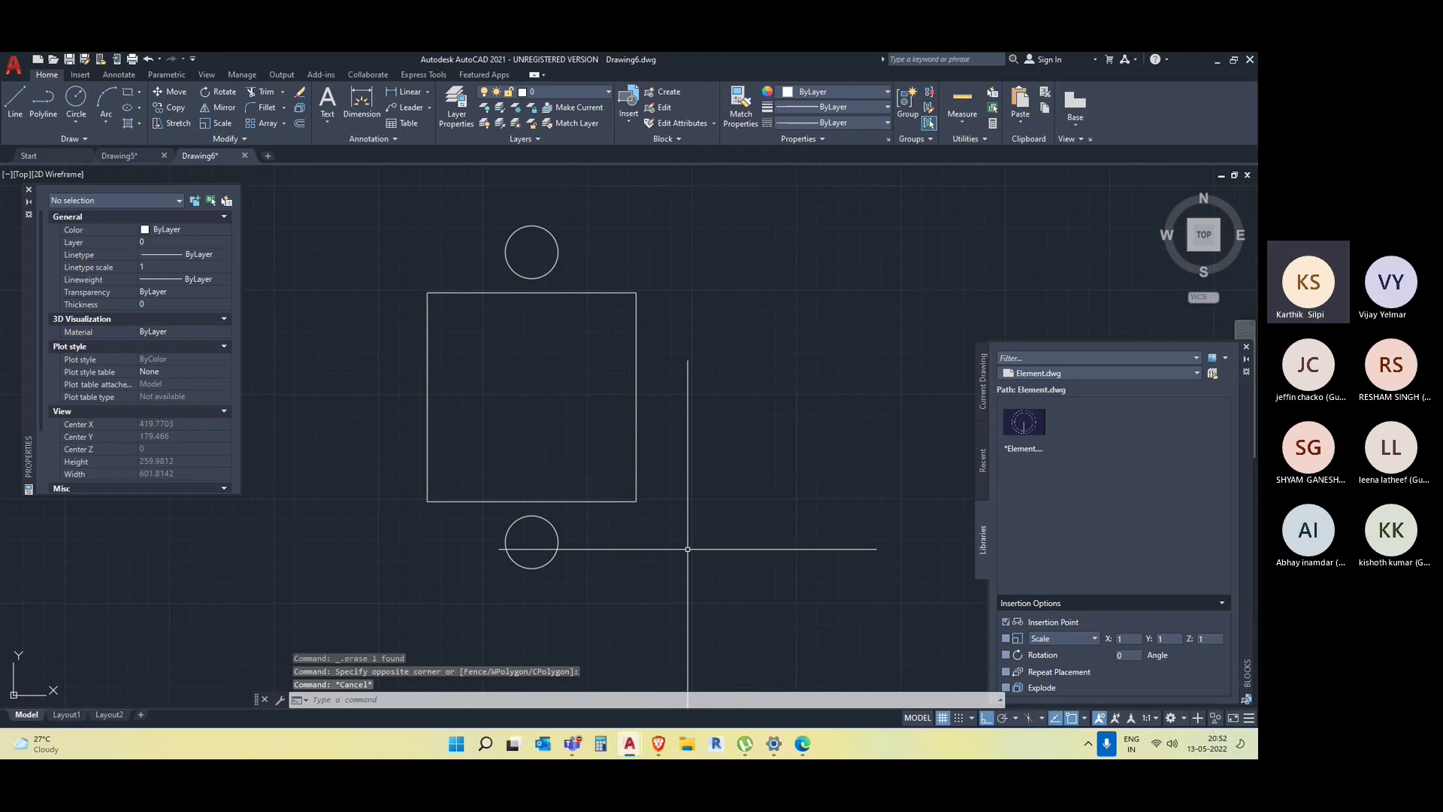
middle_click_drag(625, 486, 499, 513)
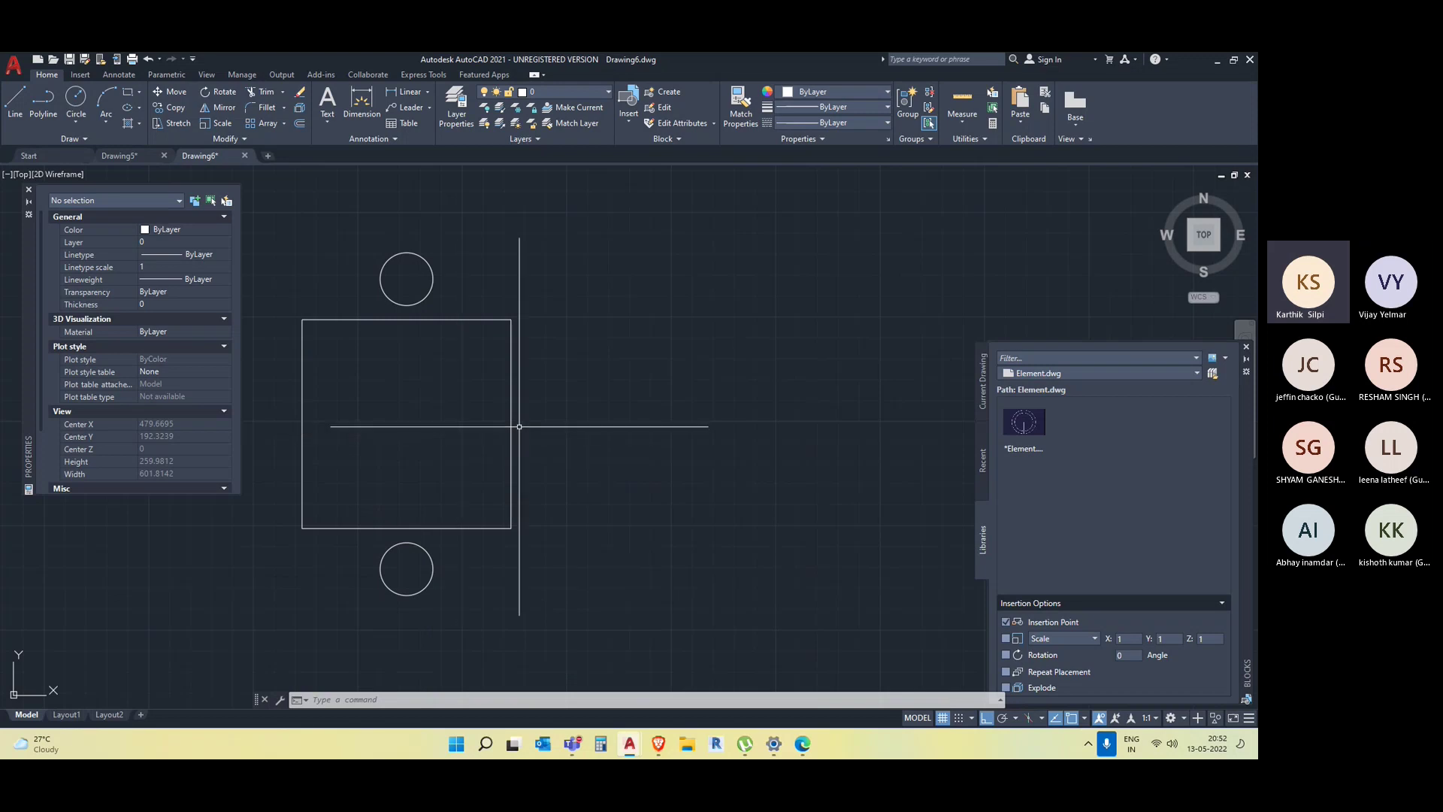
scroll(737, 394, "down", 2)
middle_click_drag(729, 429, 674, 457)
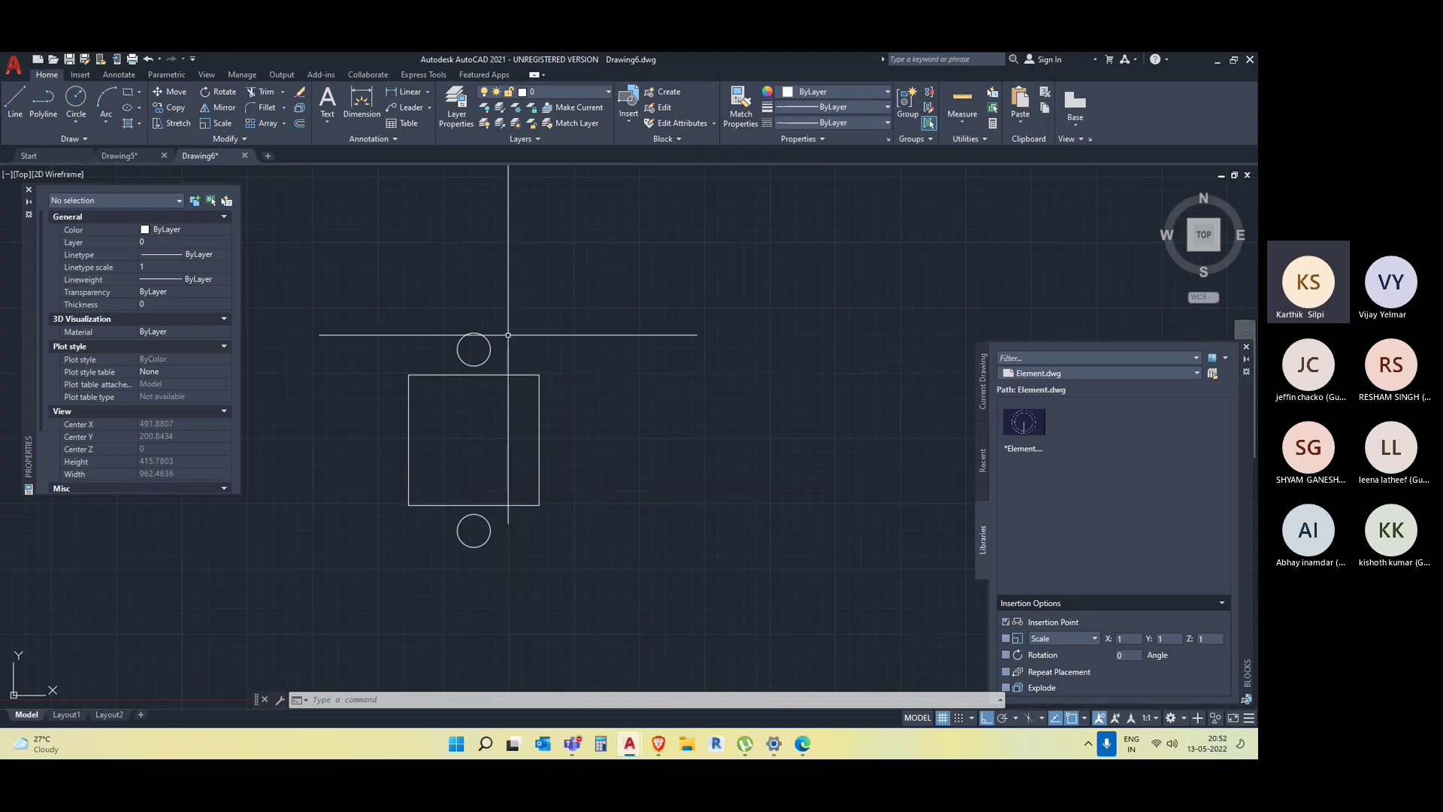
middle_click_drag(760, 556, 696, 545)
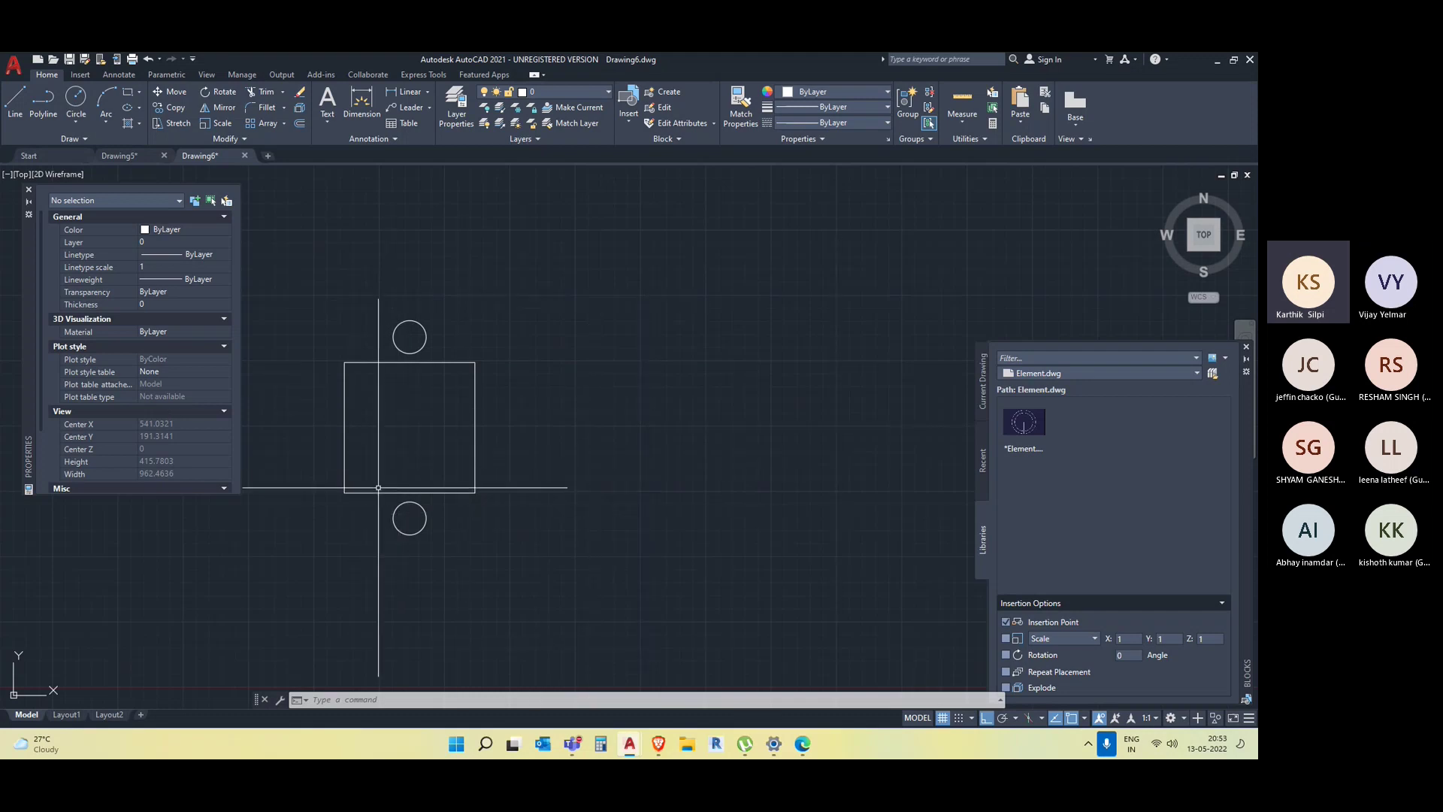
Insert the Element block from the block library into the drawing beside the square and circles.
left_click(1022, 424)
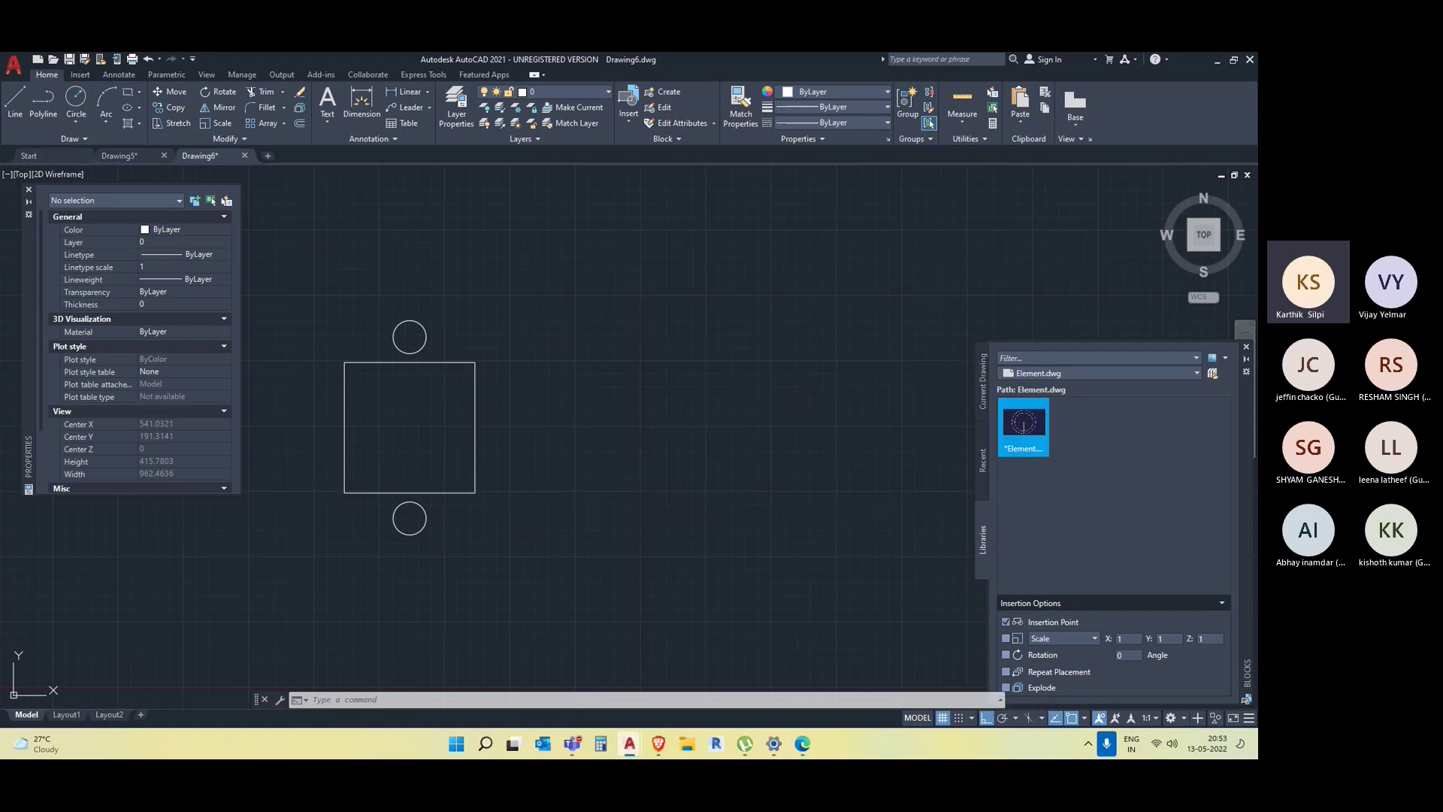
scroll(755, 499, "down", 5)
scroll(755, 499, "down", 2)
left_click(466, 425)
Try to stretch the inserted Element block from a base point near its centre.
left_click(627, 272)
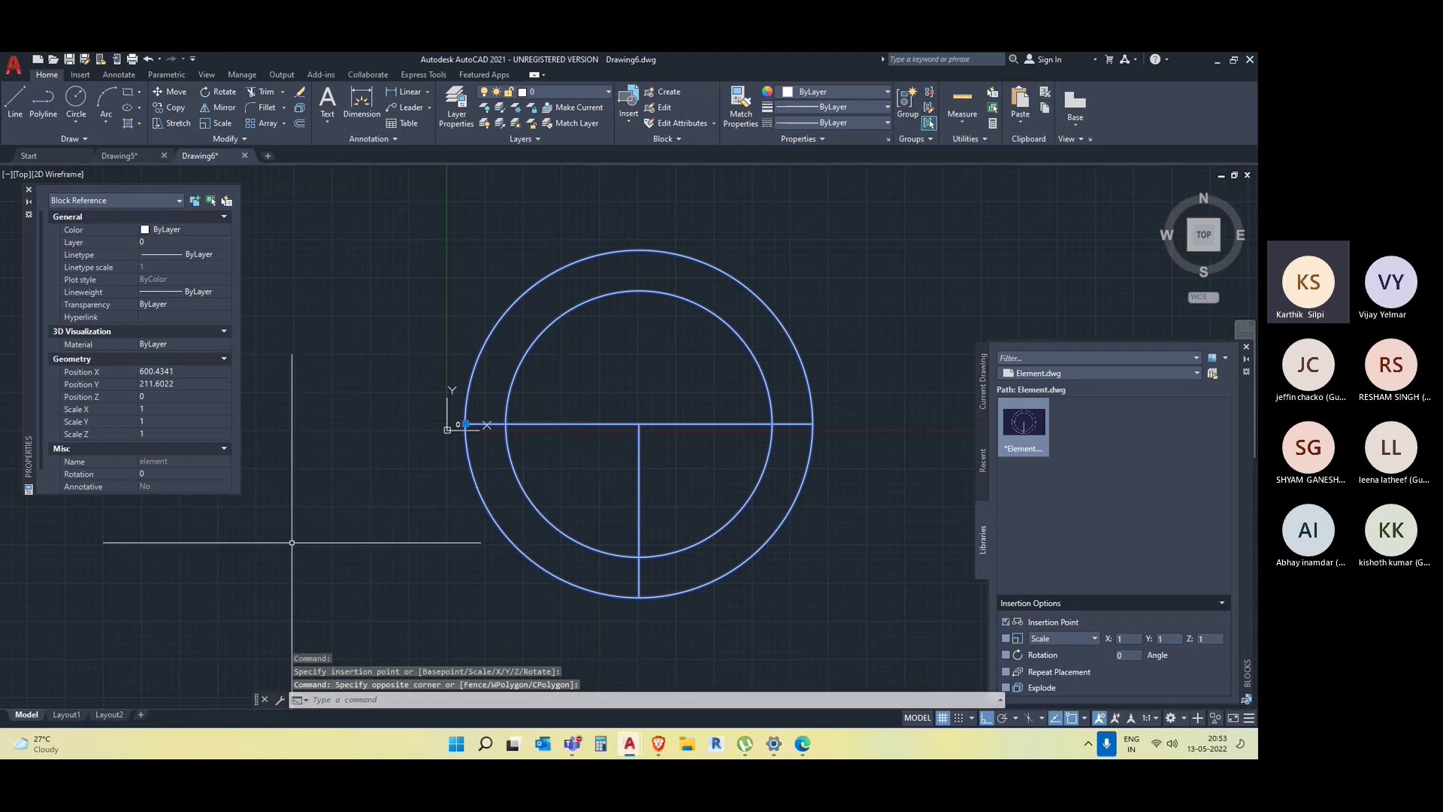
left_click(218, 167)
scroll(267, 195, "down", 2)
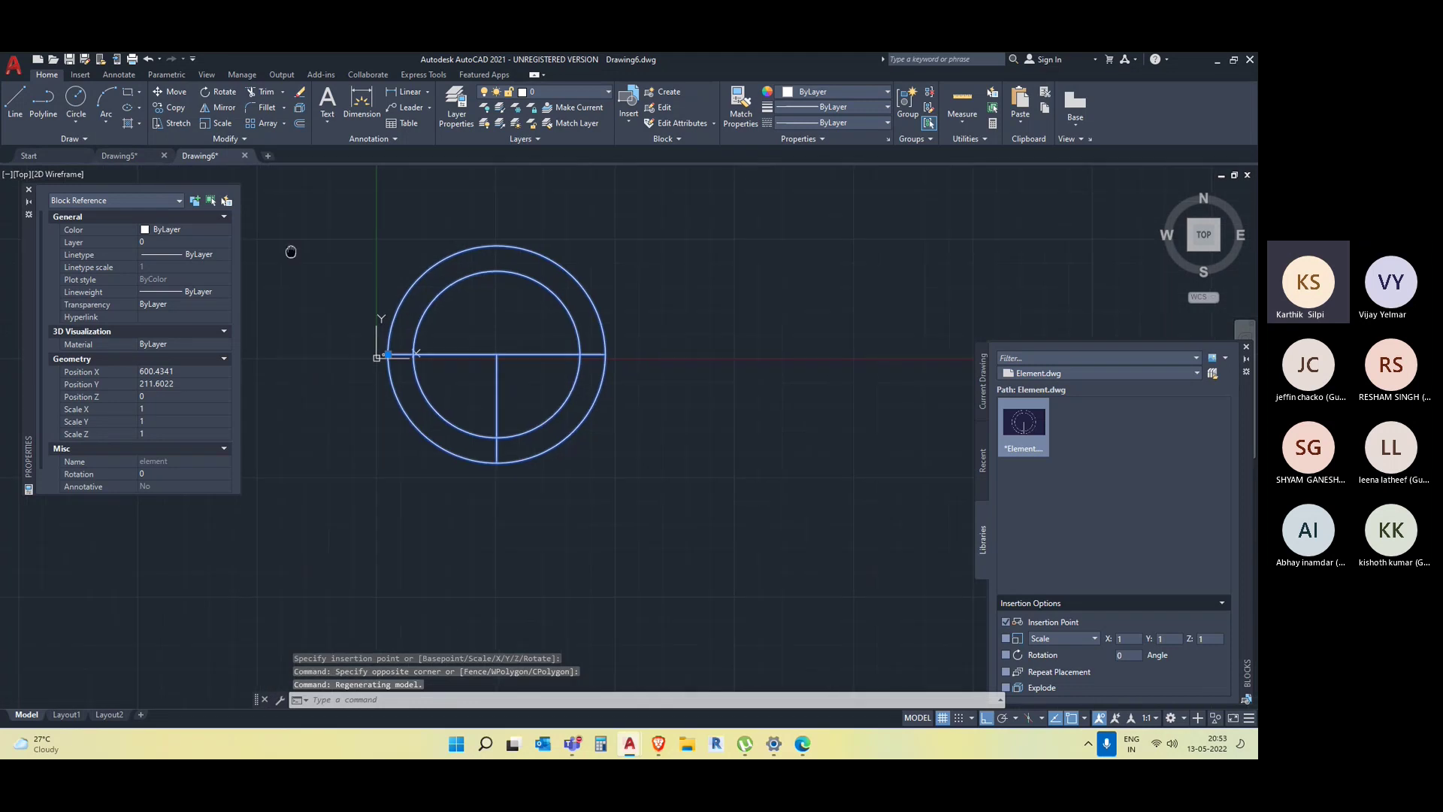
left_click(167, 123)
left_click(496, 339)
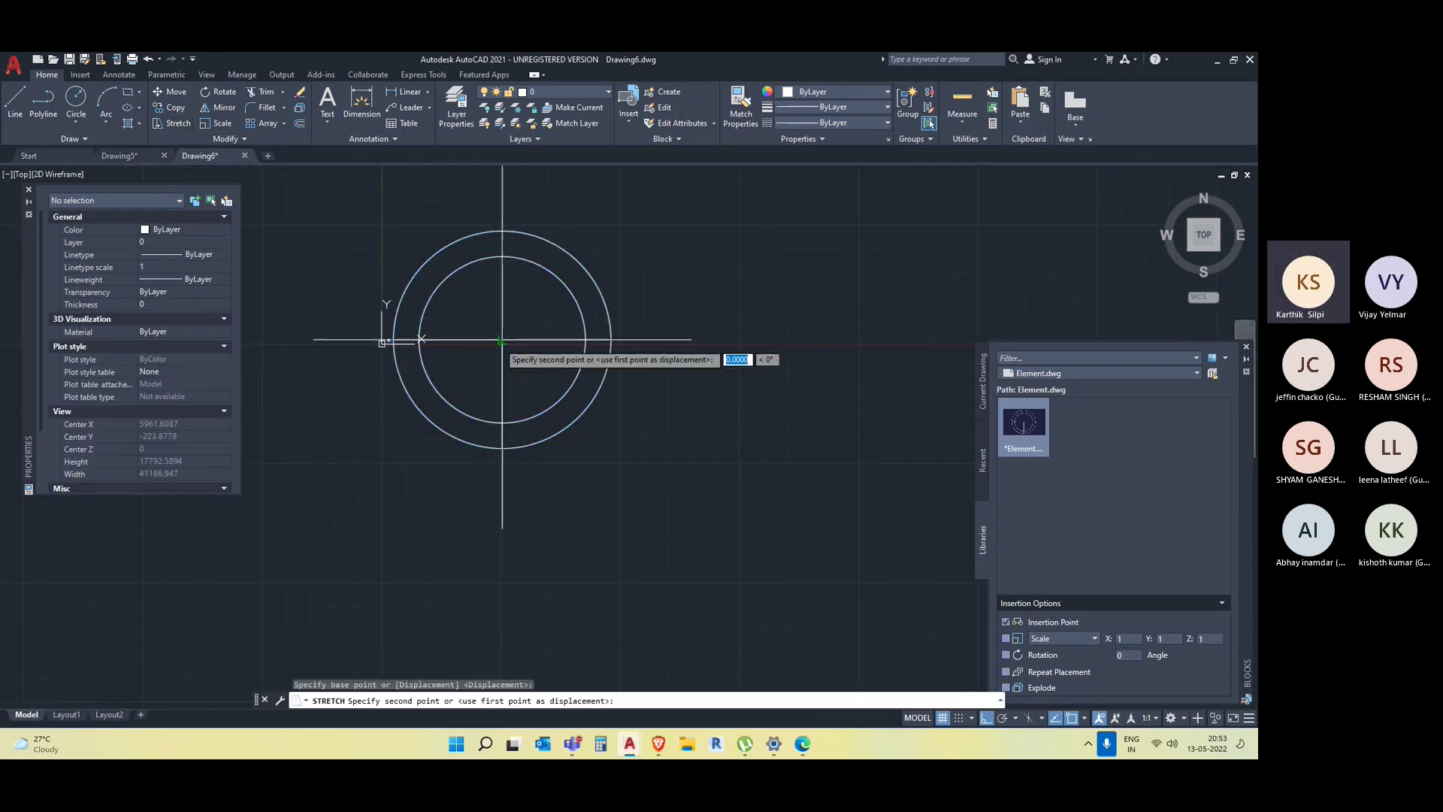
scroll(499, 348, "up", 4)
scroll(489, 349, "down", 4)
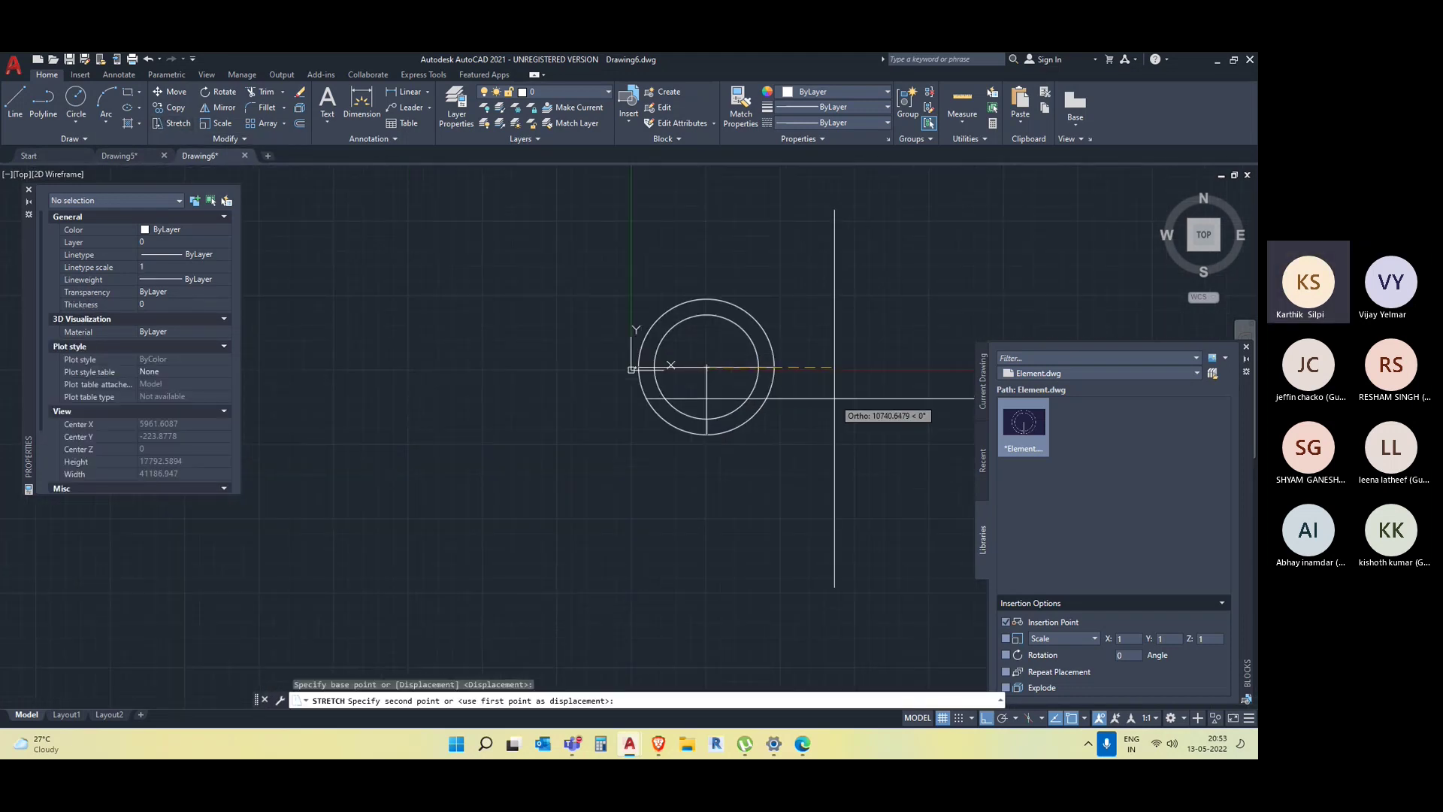
left_click(744, 410)
Delete the inserted Element block from the drawing.
left_click(728, 401)
left_click(728, 401)
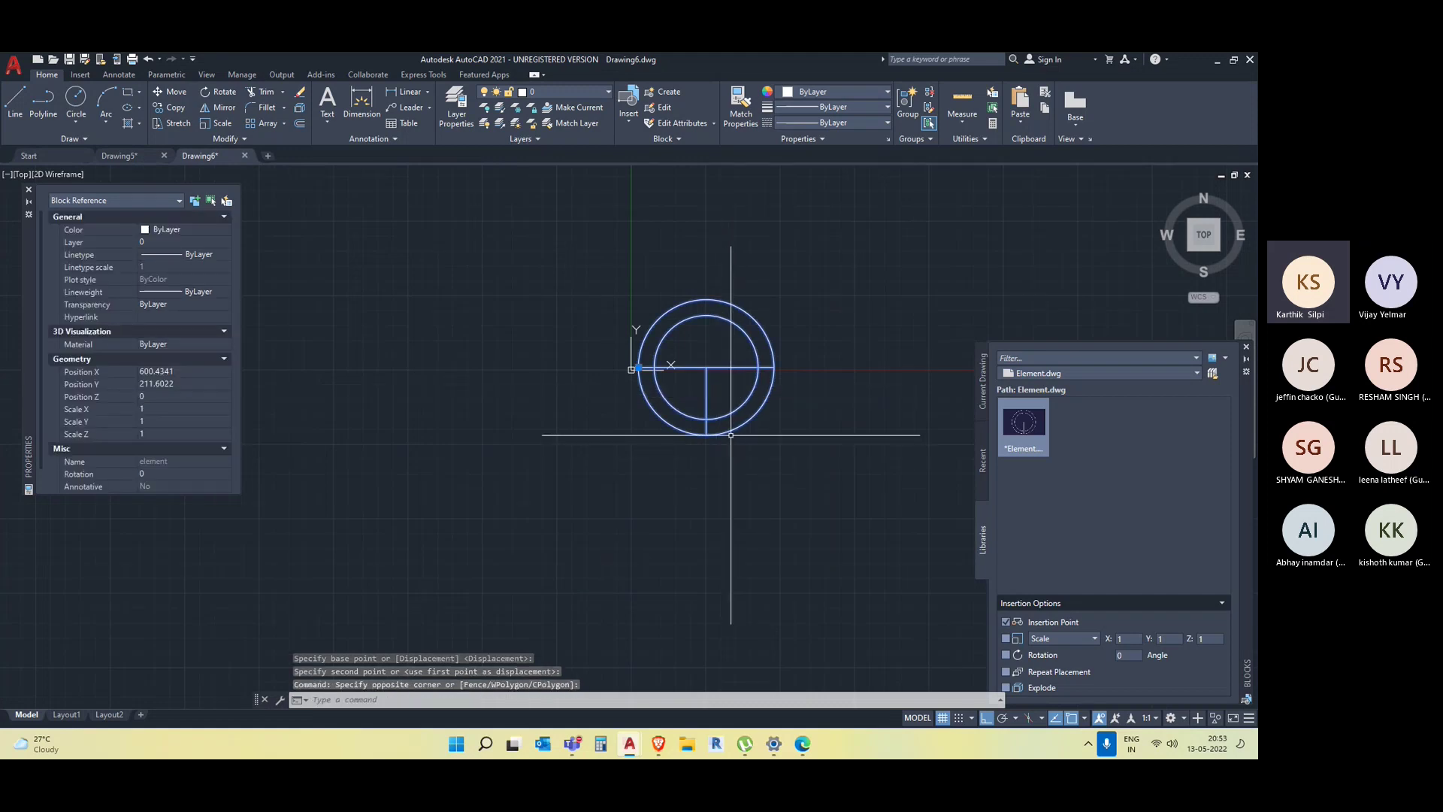
key("Delete")
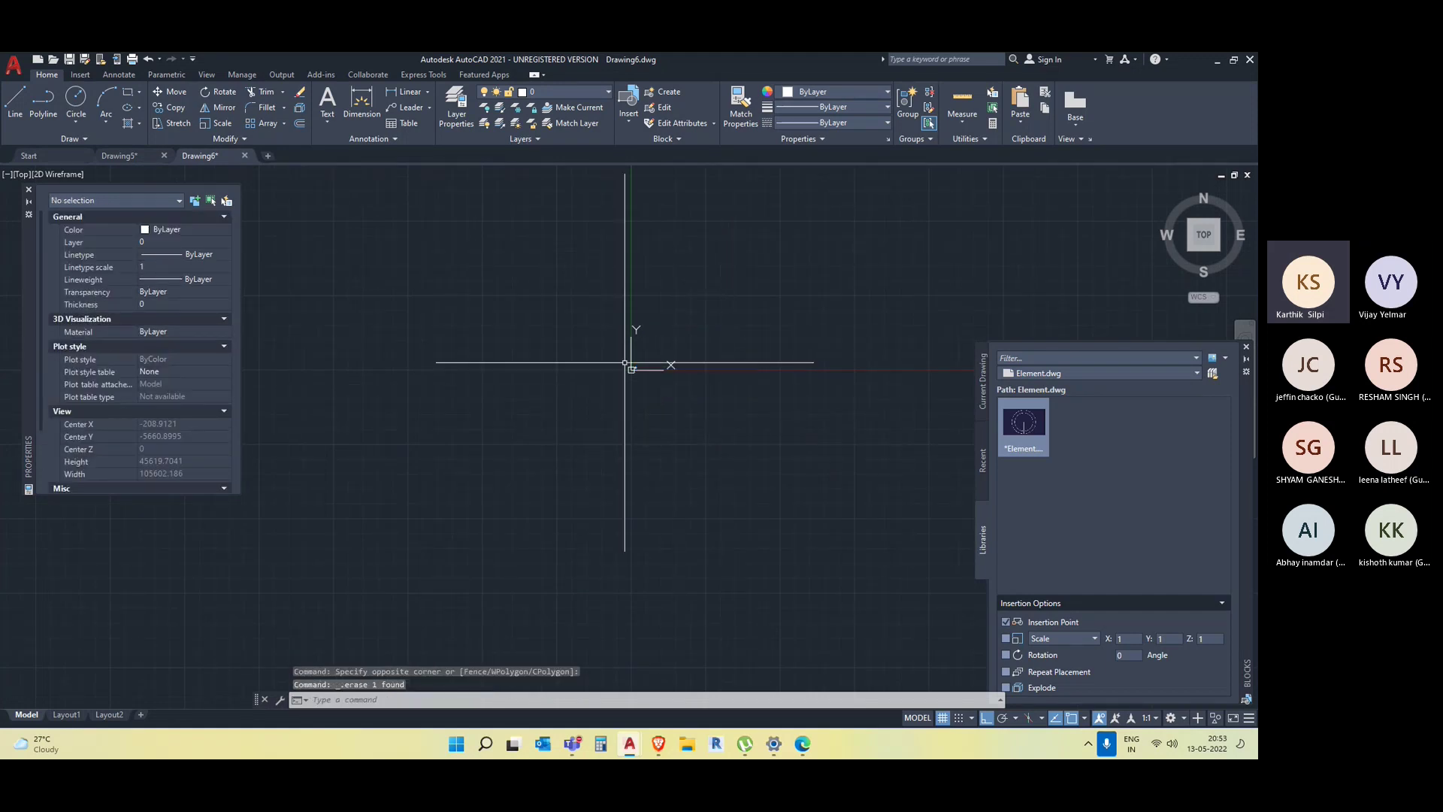
Examine how the square and its two circles select, first all together and with the square alone, clearing each selection.
middle_click_drag(845, 489, 793, 441)
scroll(792, 441, "up", 2)
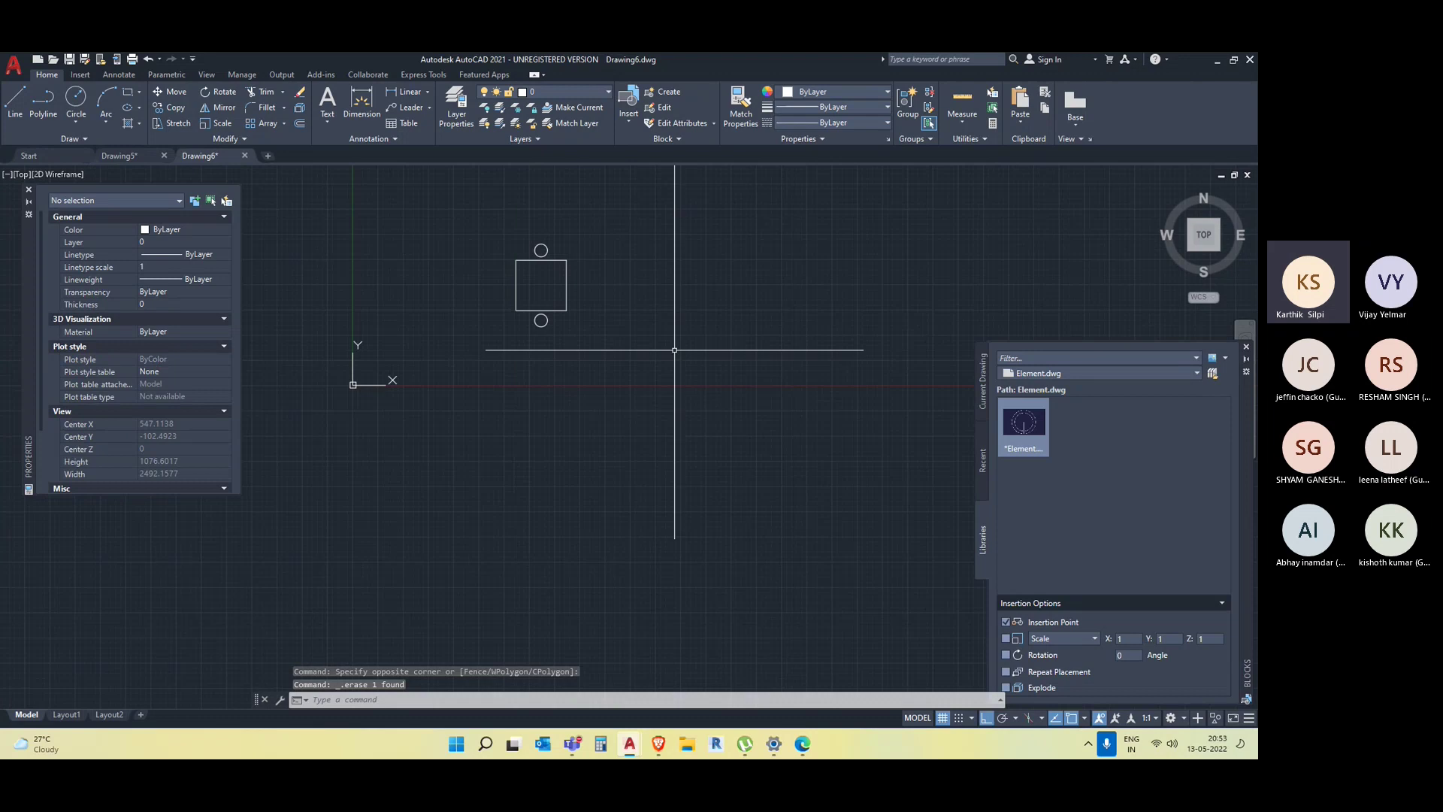
middle_click_drag(544, 352, 596, 461)
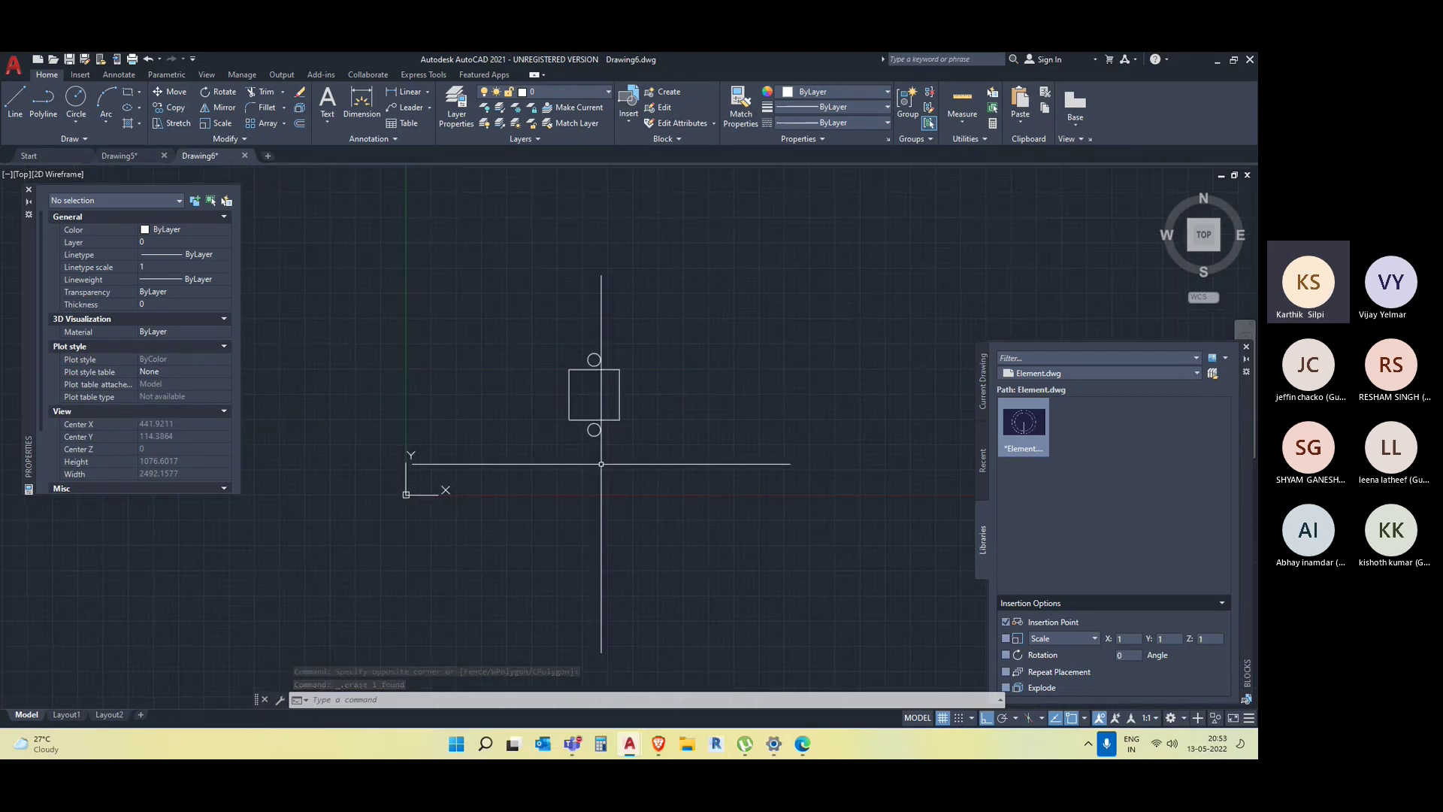
left_click(690, 483)
left_click(538, 303)
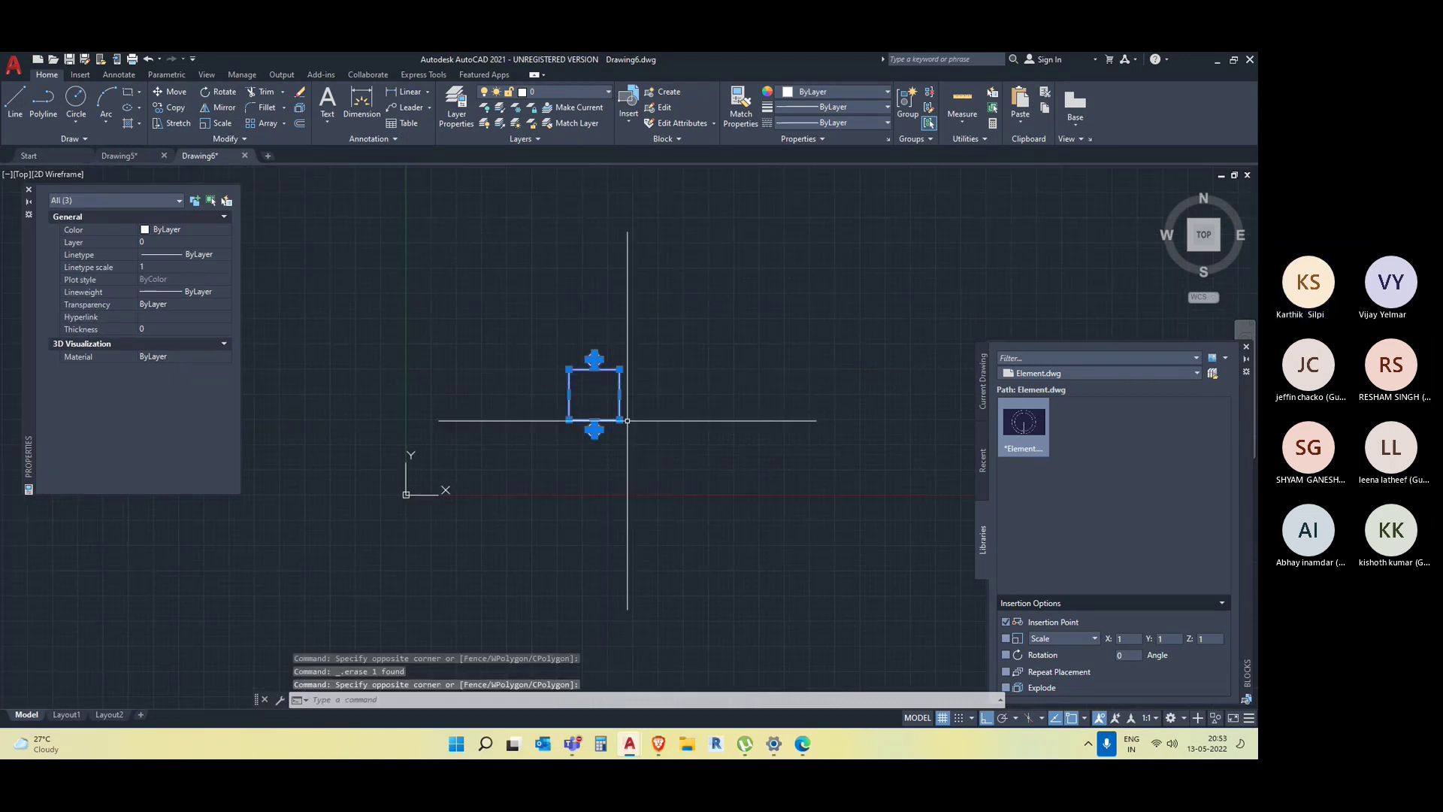
key("Escape")
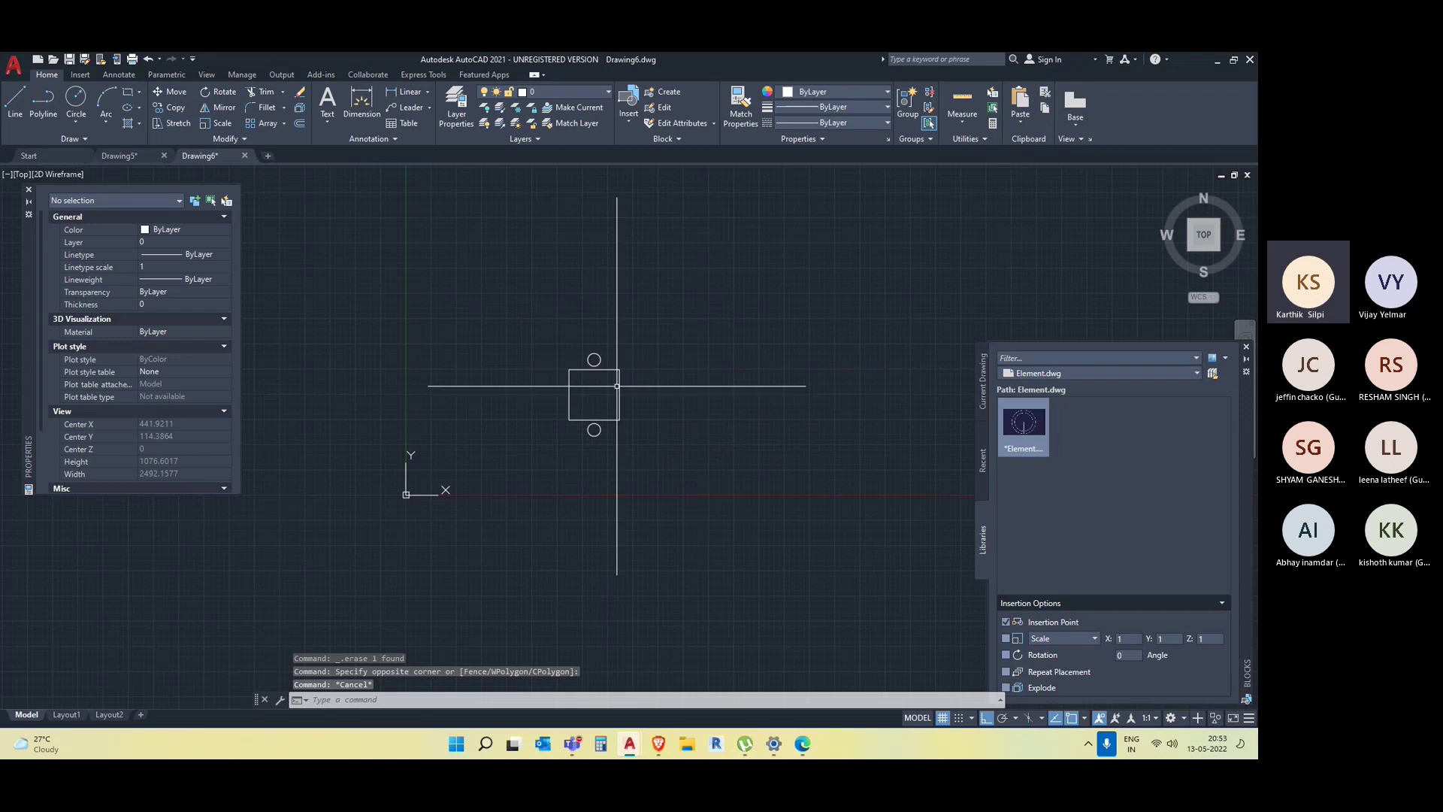
left_click(619, 392)
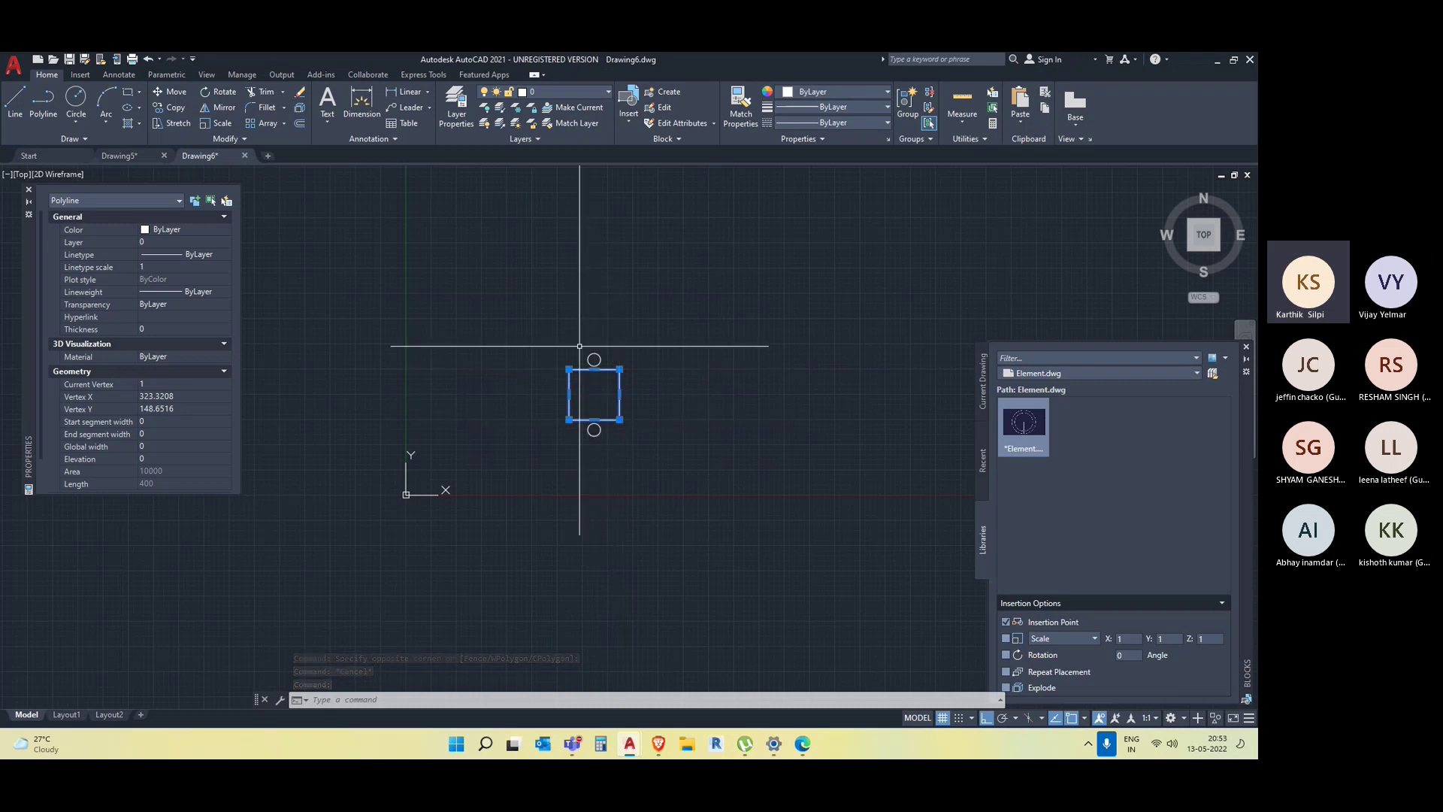
mouse_move(619, 419)
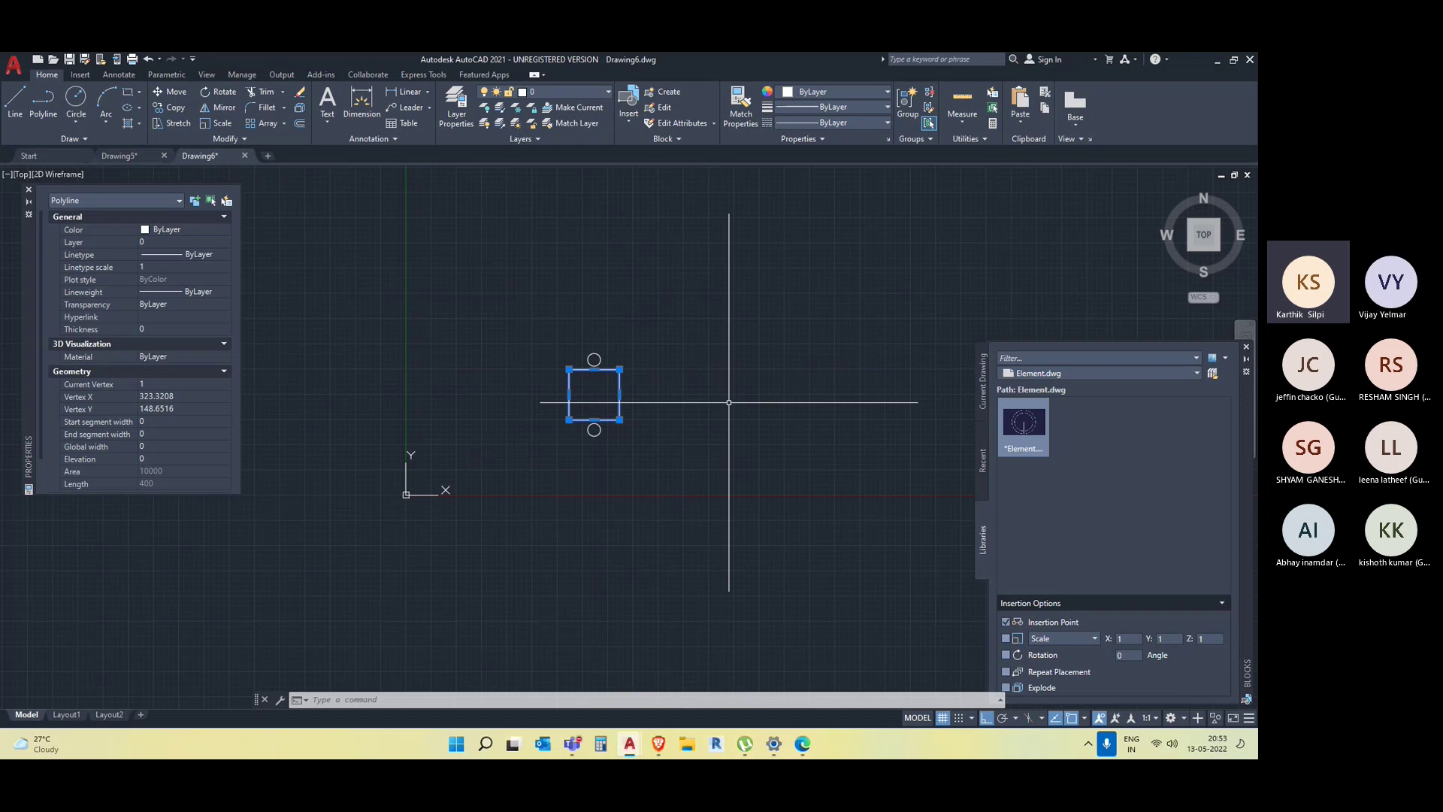
key("Escape")
scroll(539, 394, "up", 5)
middle_click_drag(751, 471, 653, 493)
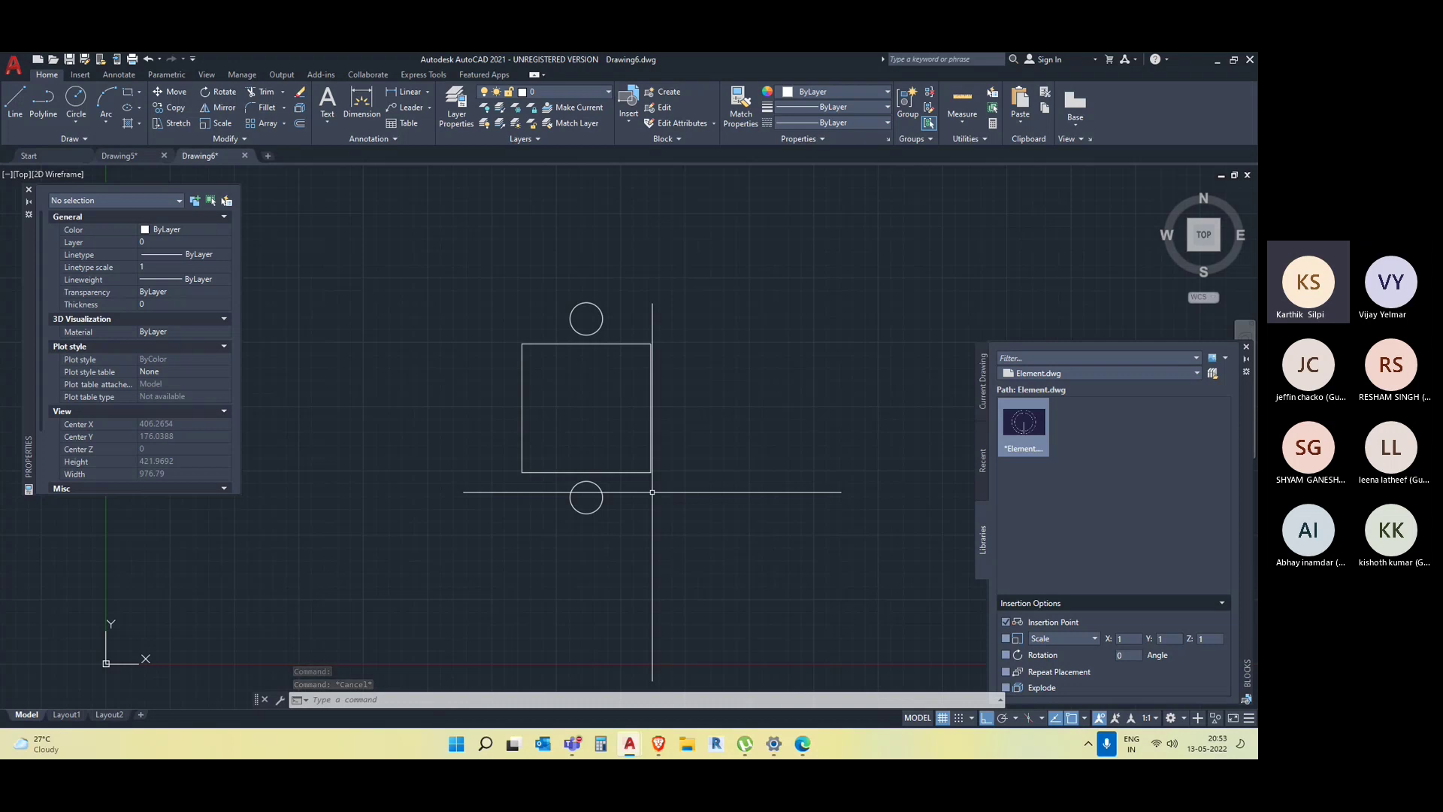
middle_click_drag(808, 482, 729, 496)
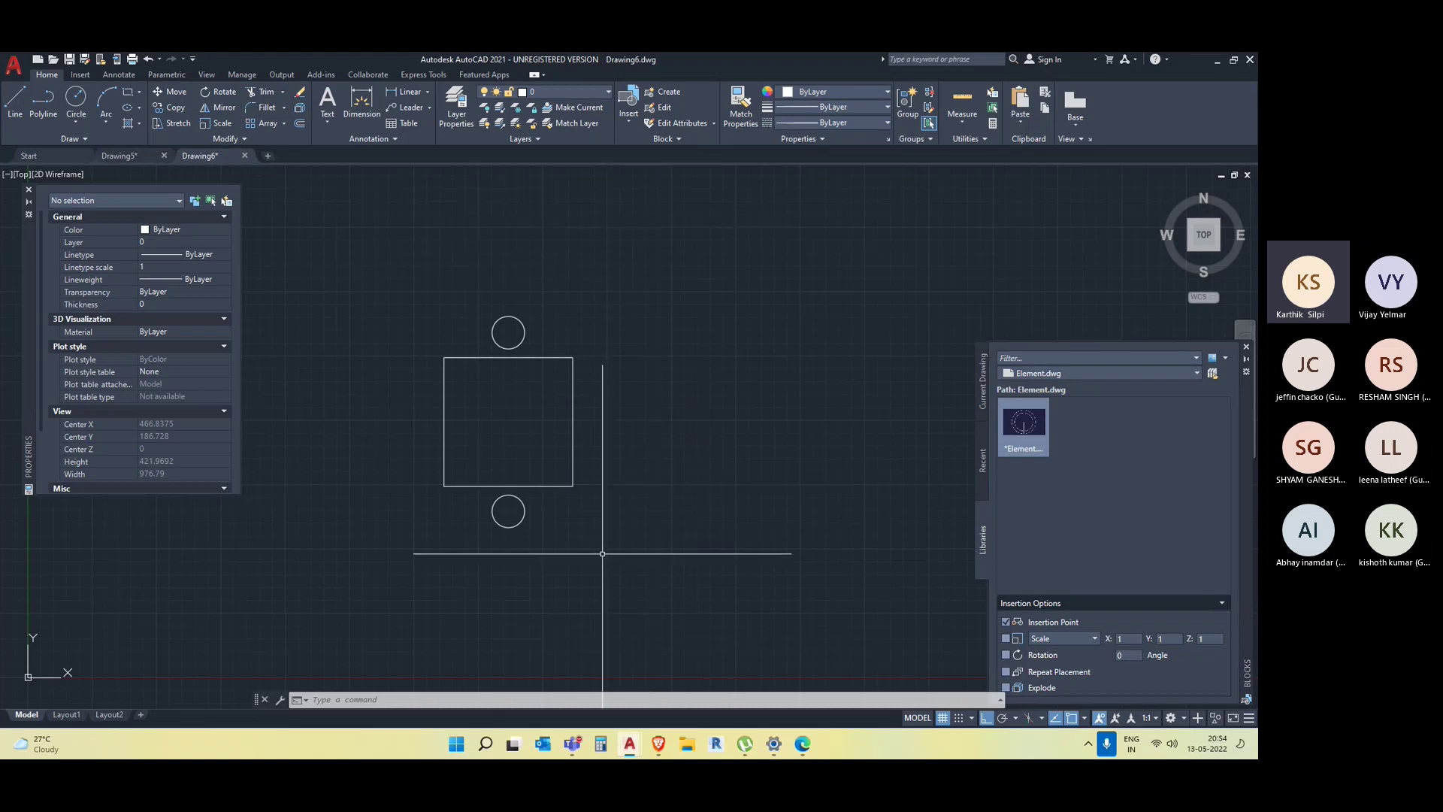
Define a block named Dining Table from the square and both circles, based at the square's lower-left corner, and open it in the block editor.
middle_click_drag(644, 583, 661, 581)
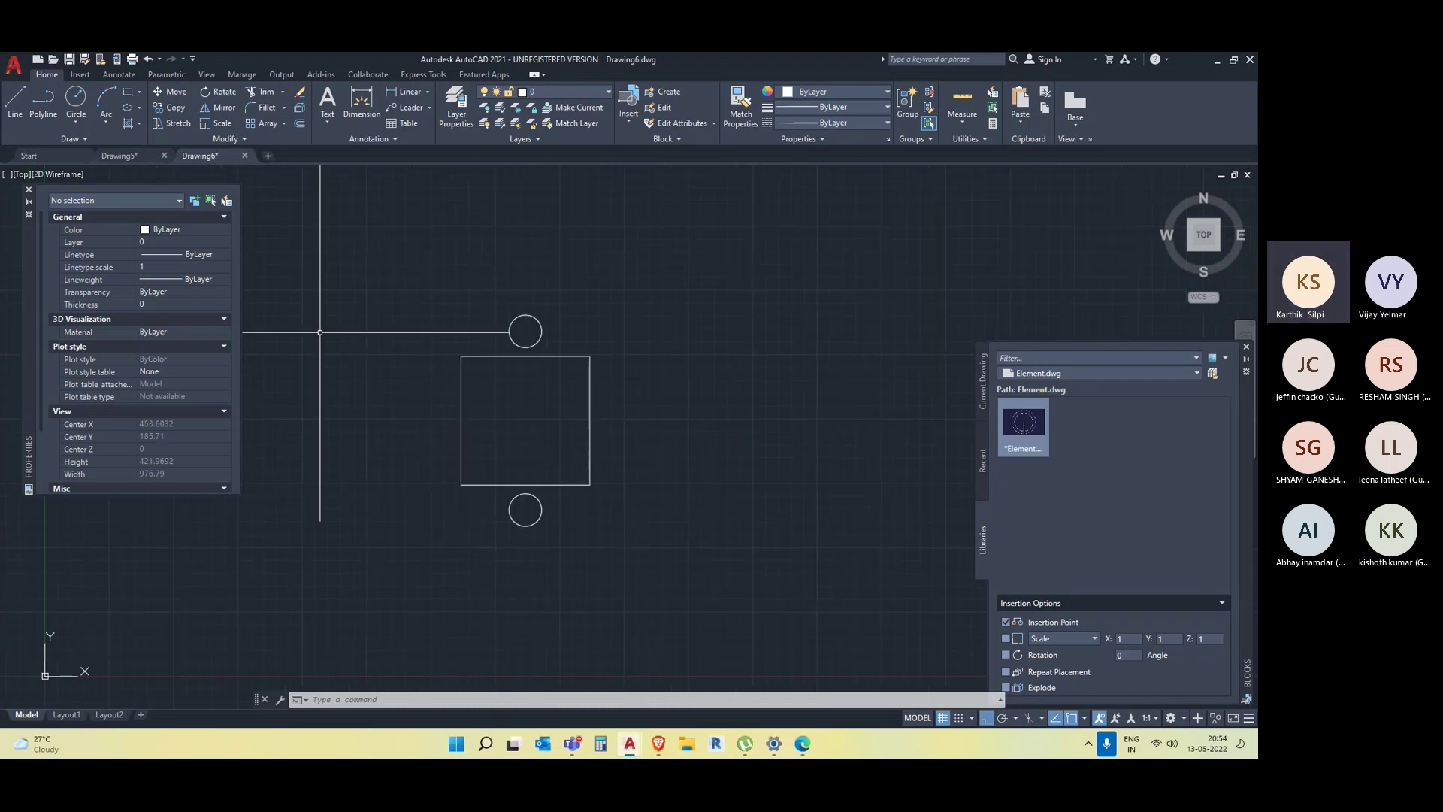
left_click(668, 92)
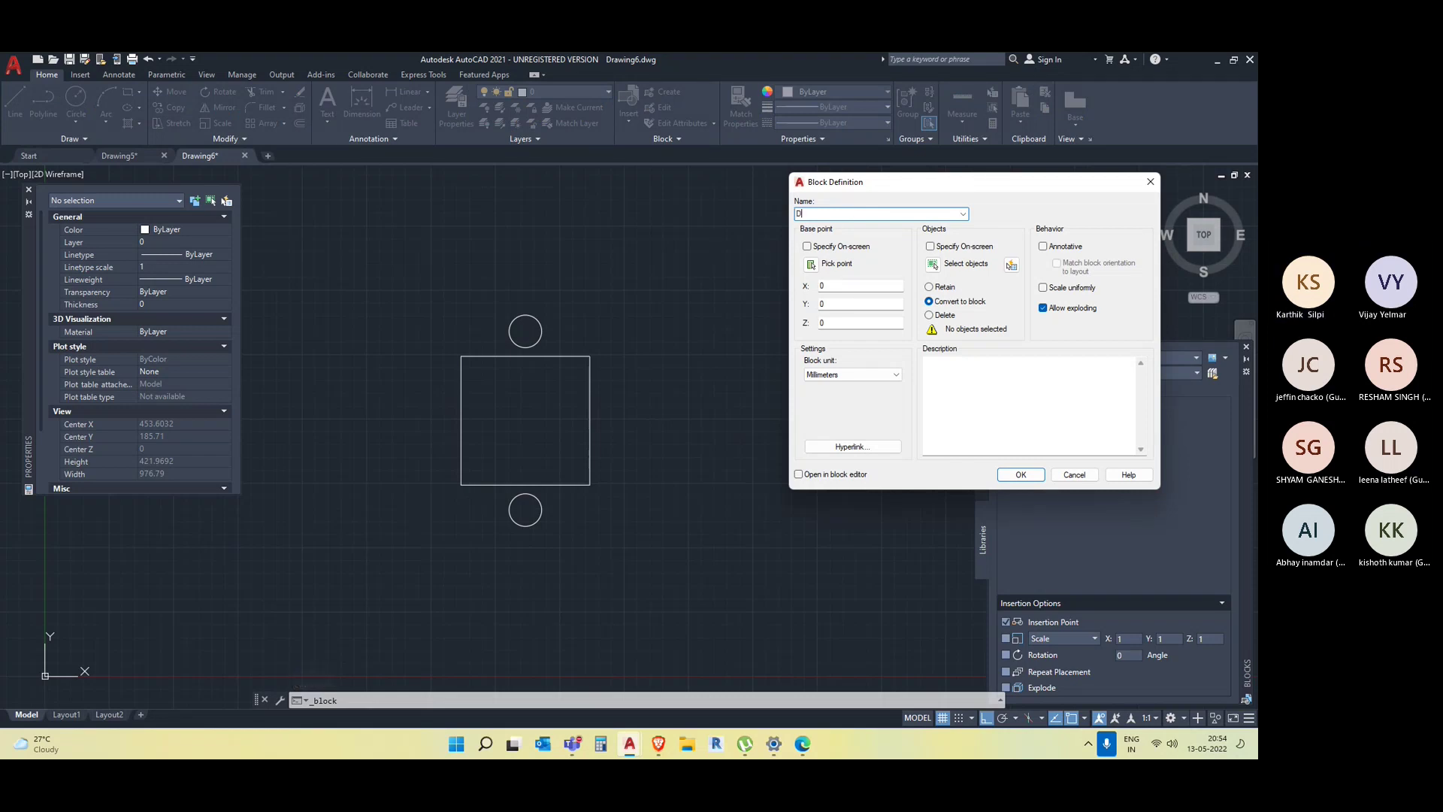
type("Dining Table")
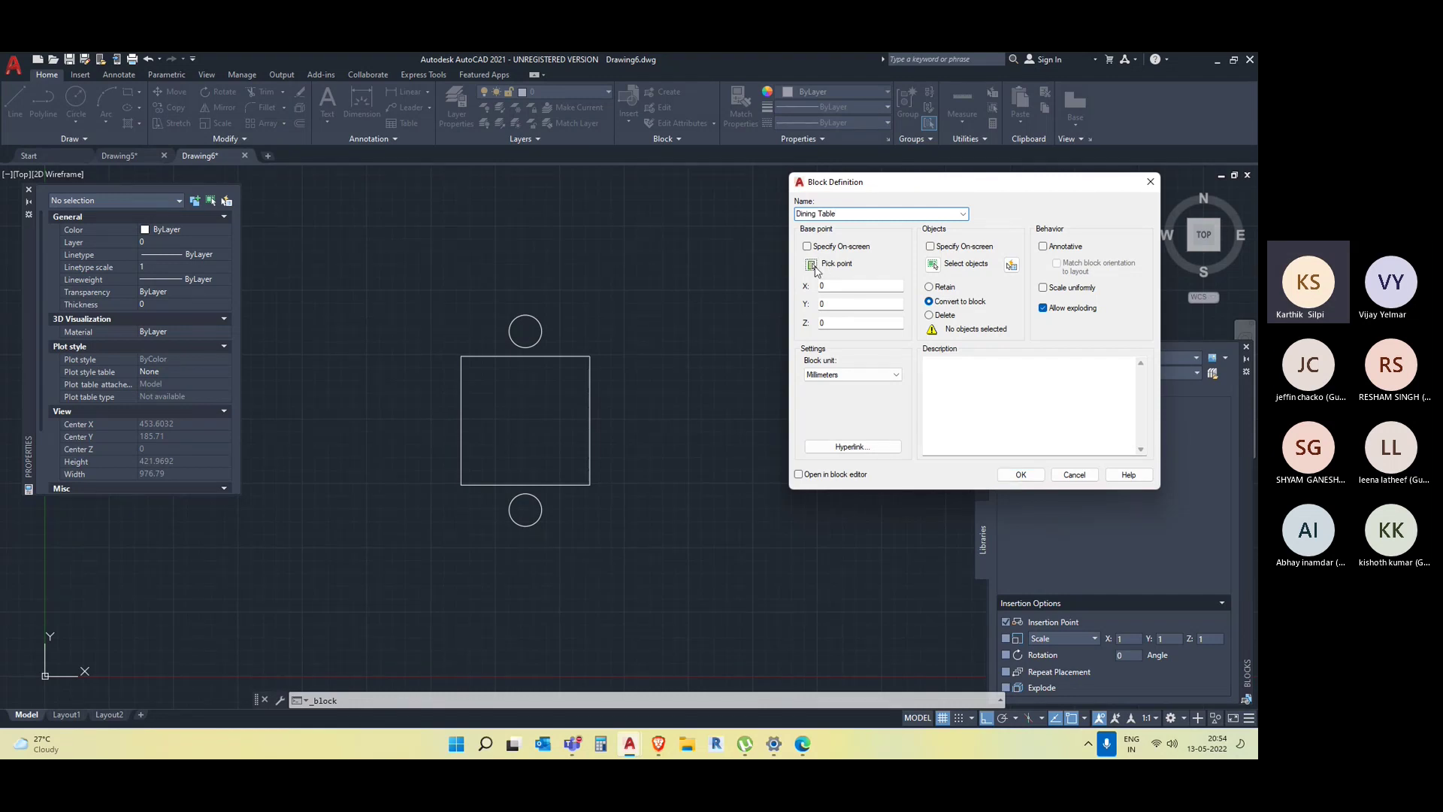
left_click(812, 264)
left_click(461, 485)
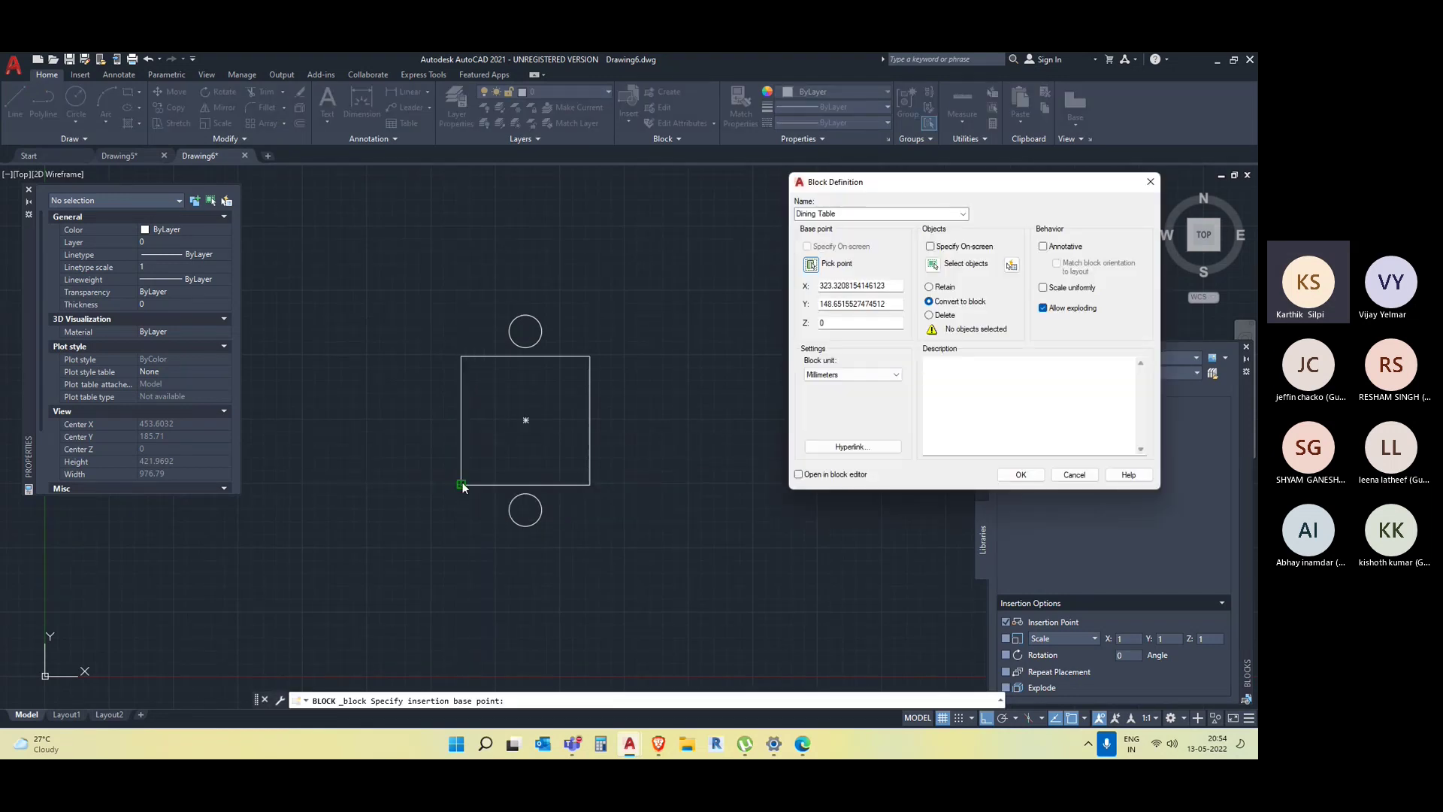
left_click(933, 264)
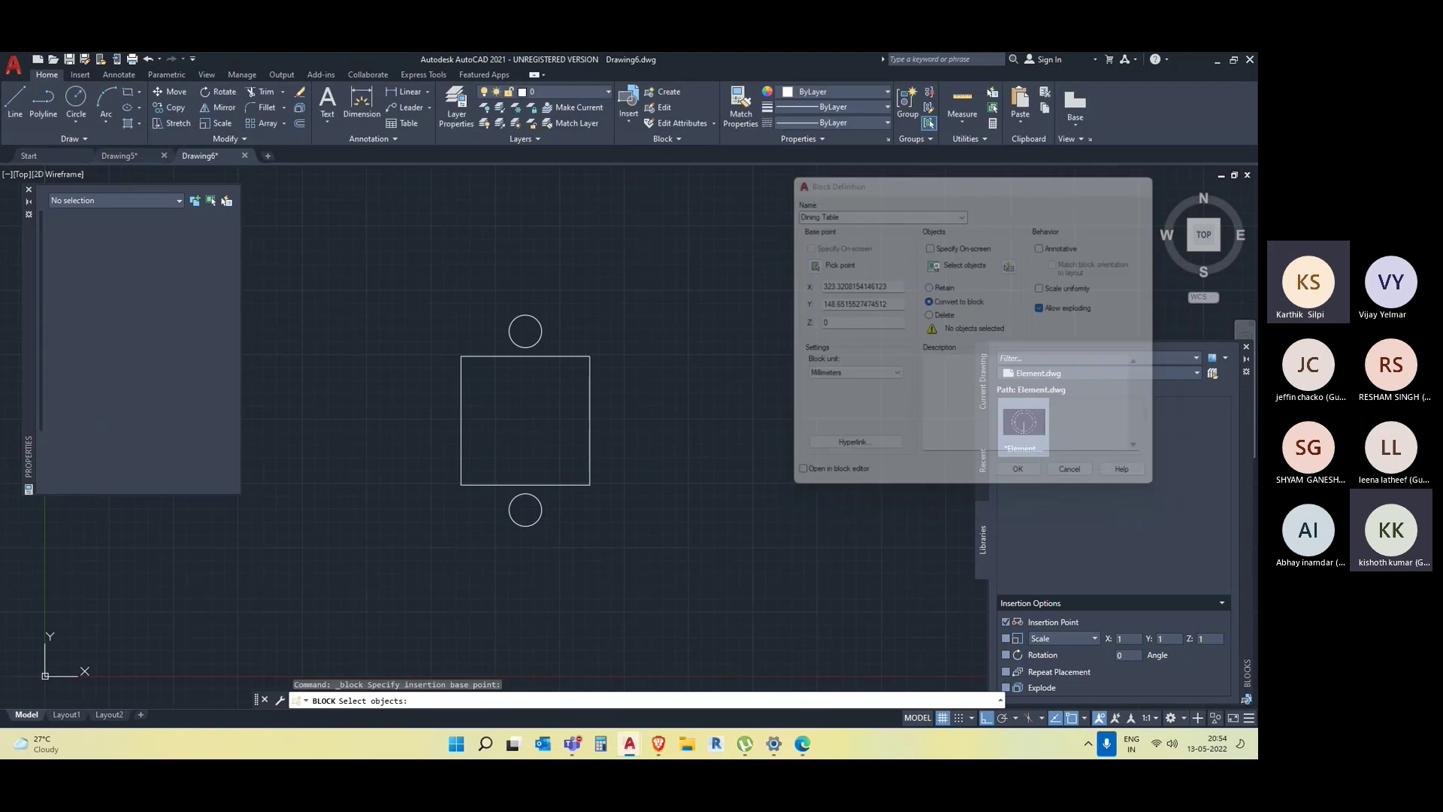
left_click(682, 539)
left_click(437, 285)
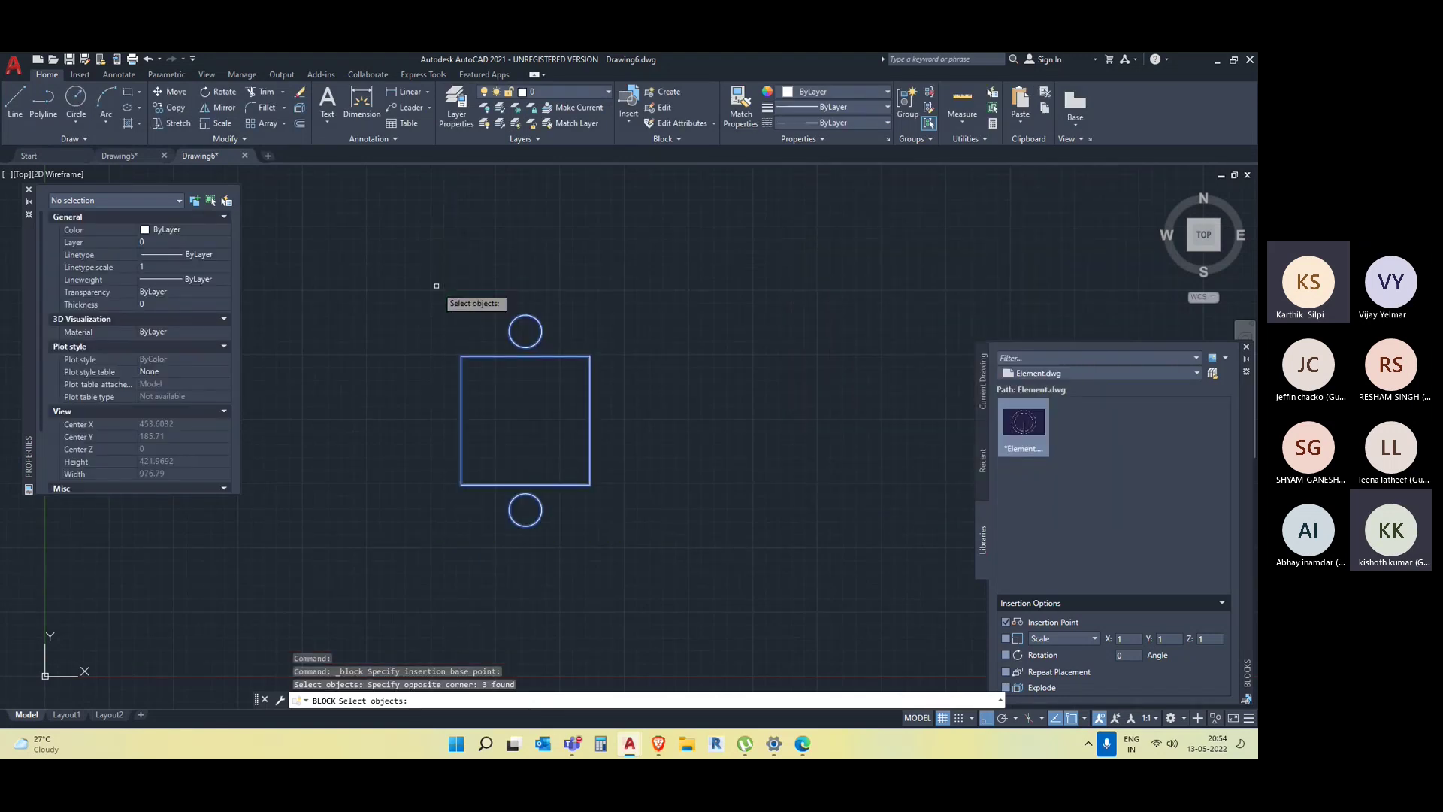
key("Return")
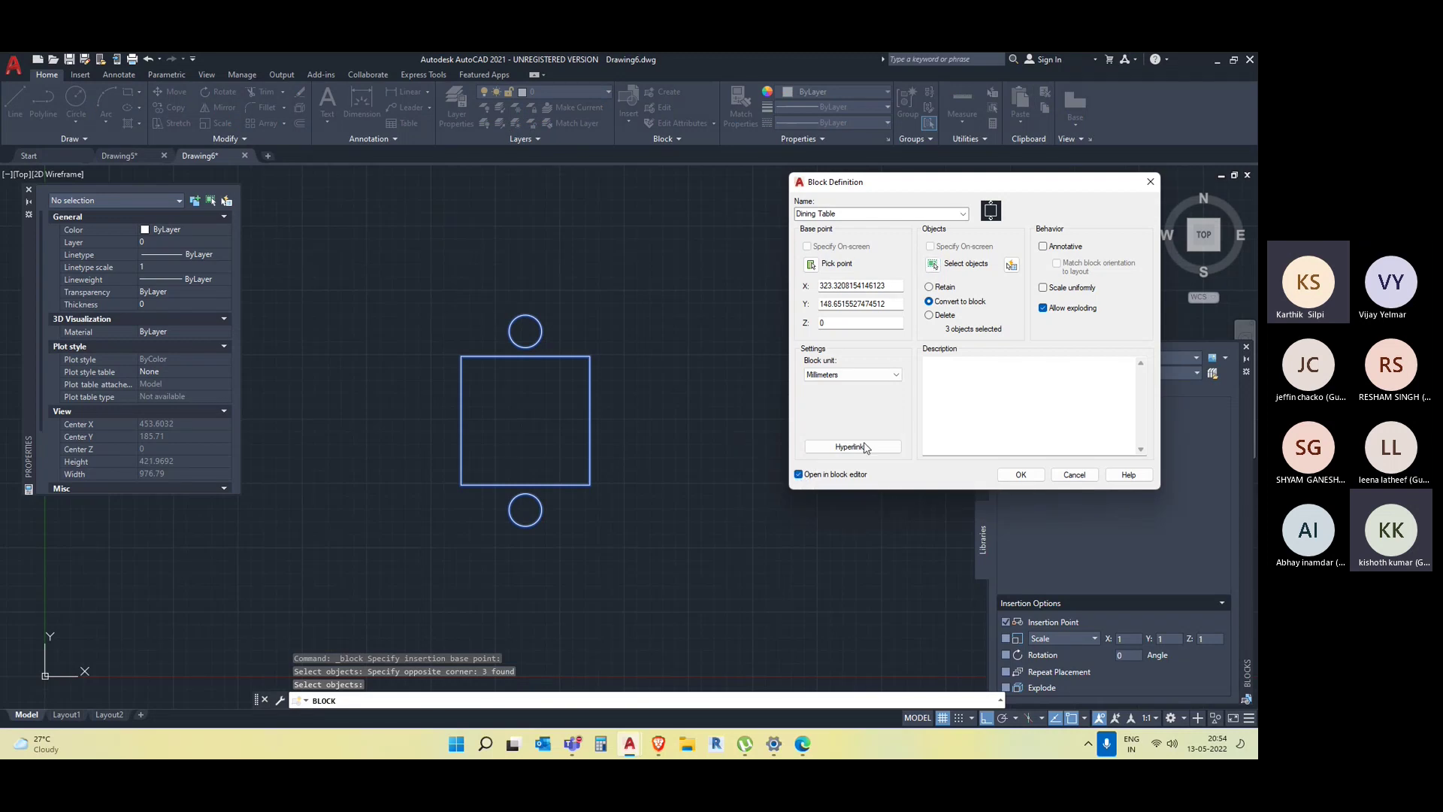
left_click(1021, 473)
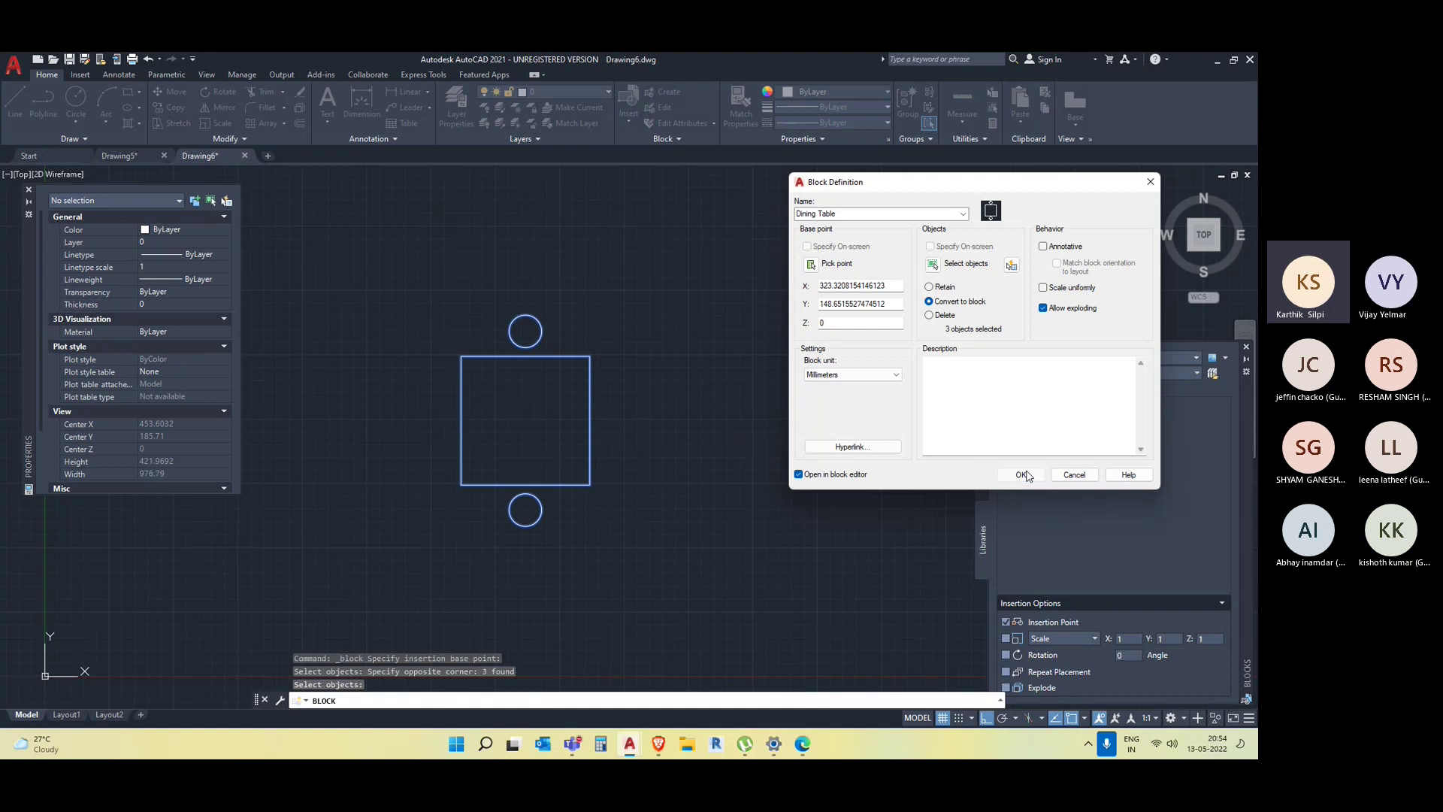
middle_click_drag(569, 385, 579, 419)
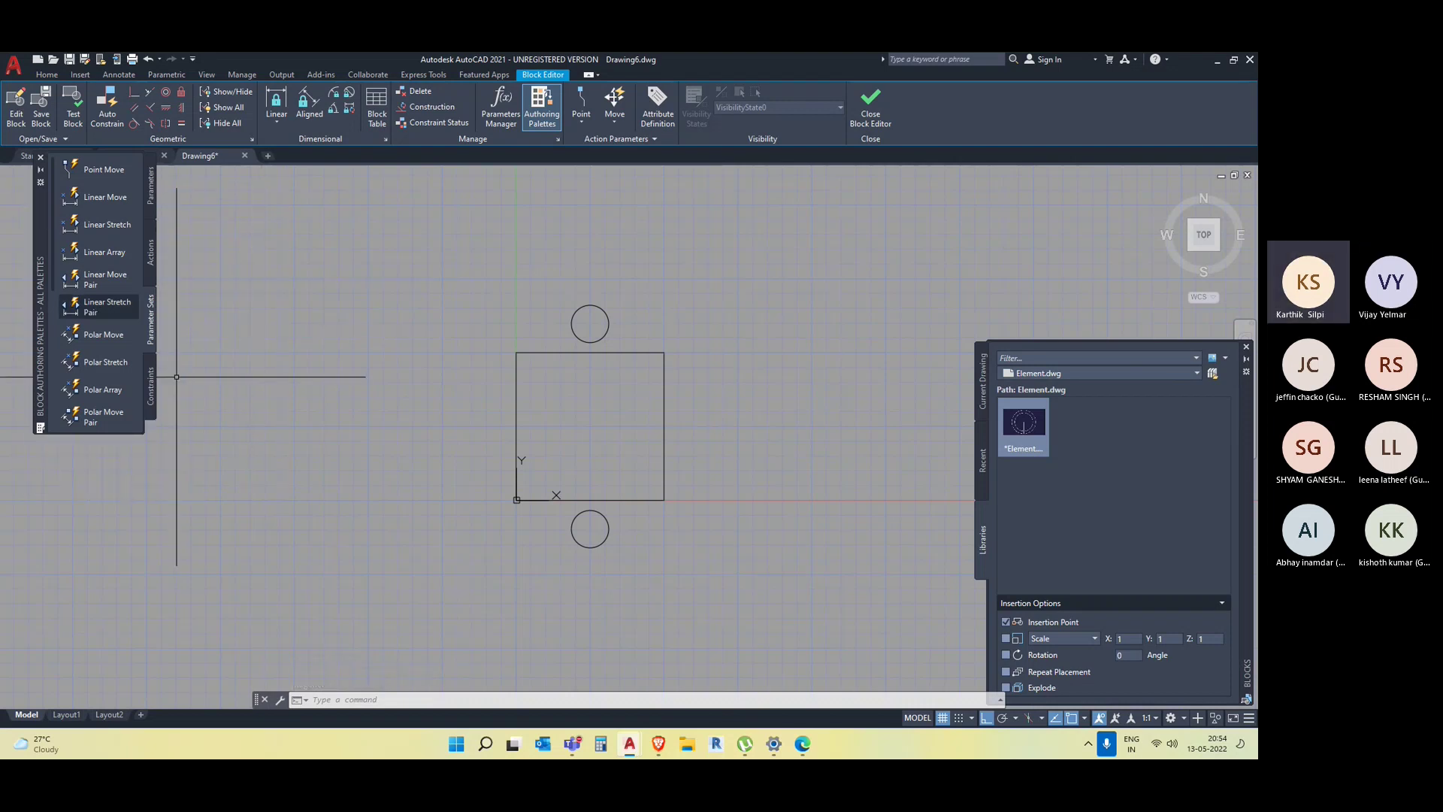
middle_click_drag(857, 665, 719, 630)
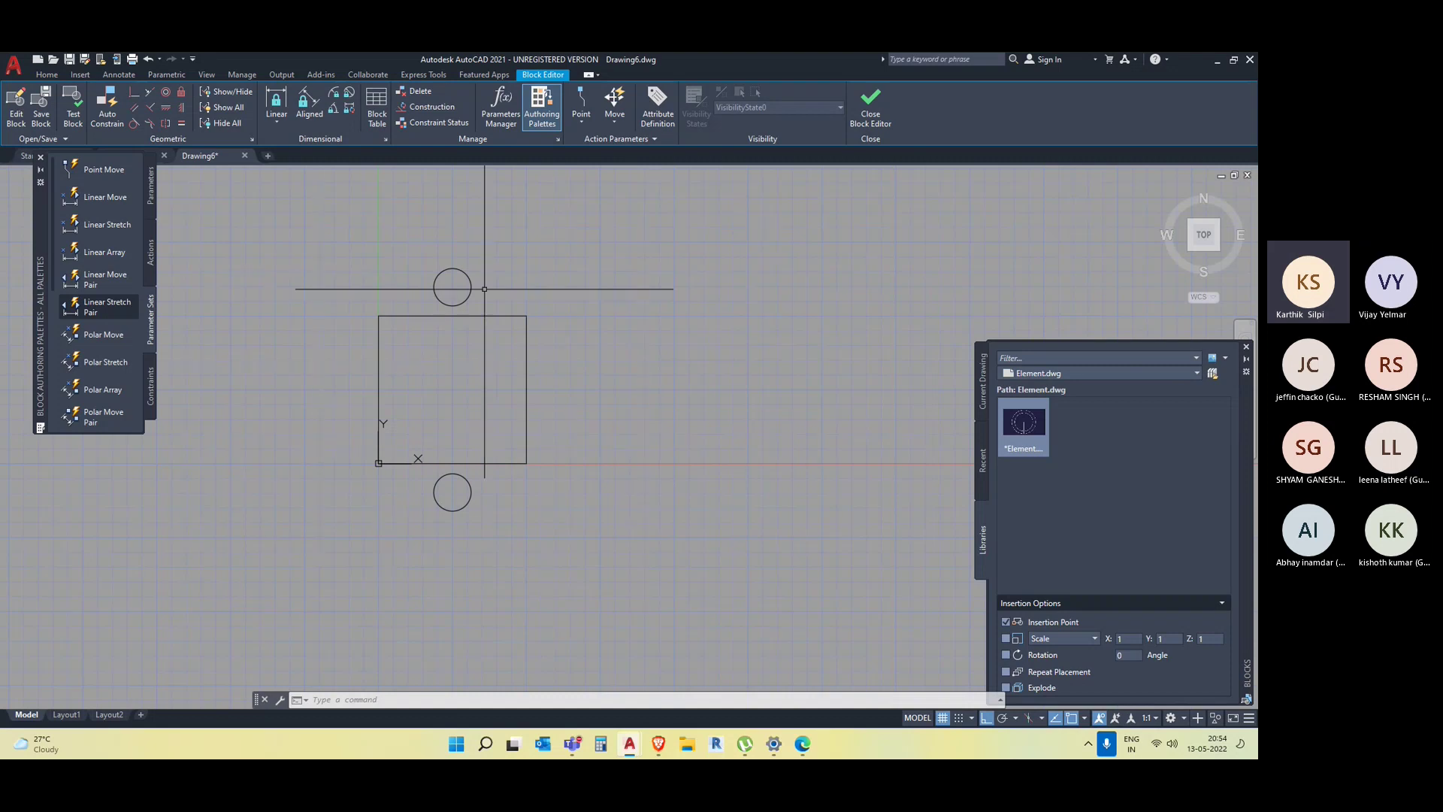
middle_click_drag(672, 402, 678, 438)
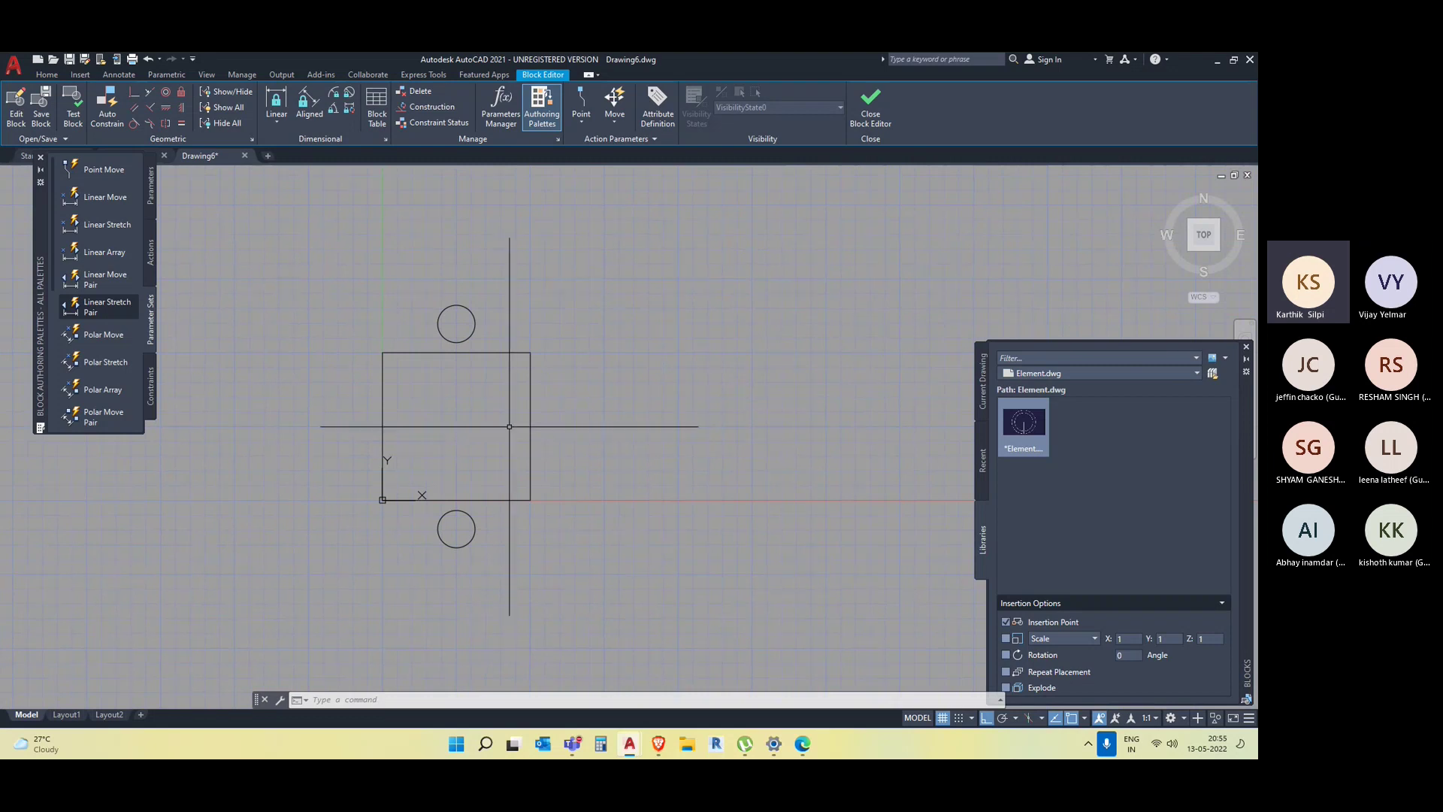
middle_click_drag(580, 451, 583, 448)
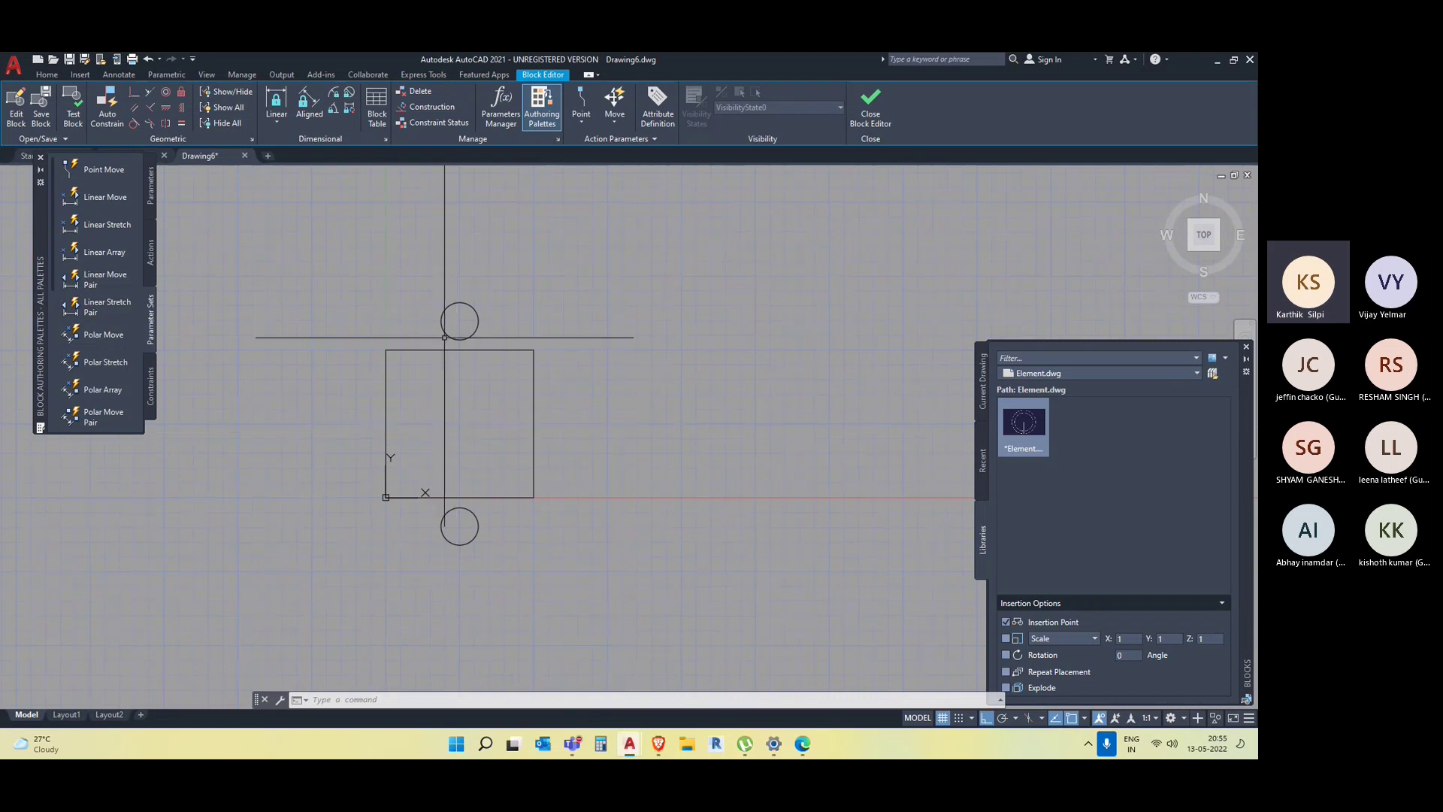
middle_click_drag(743, 522, 733, 524)
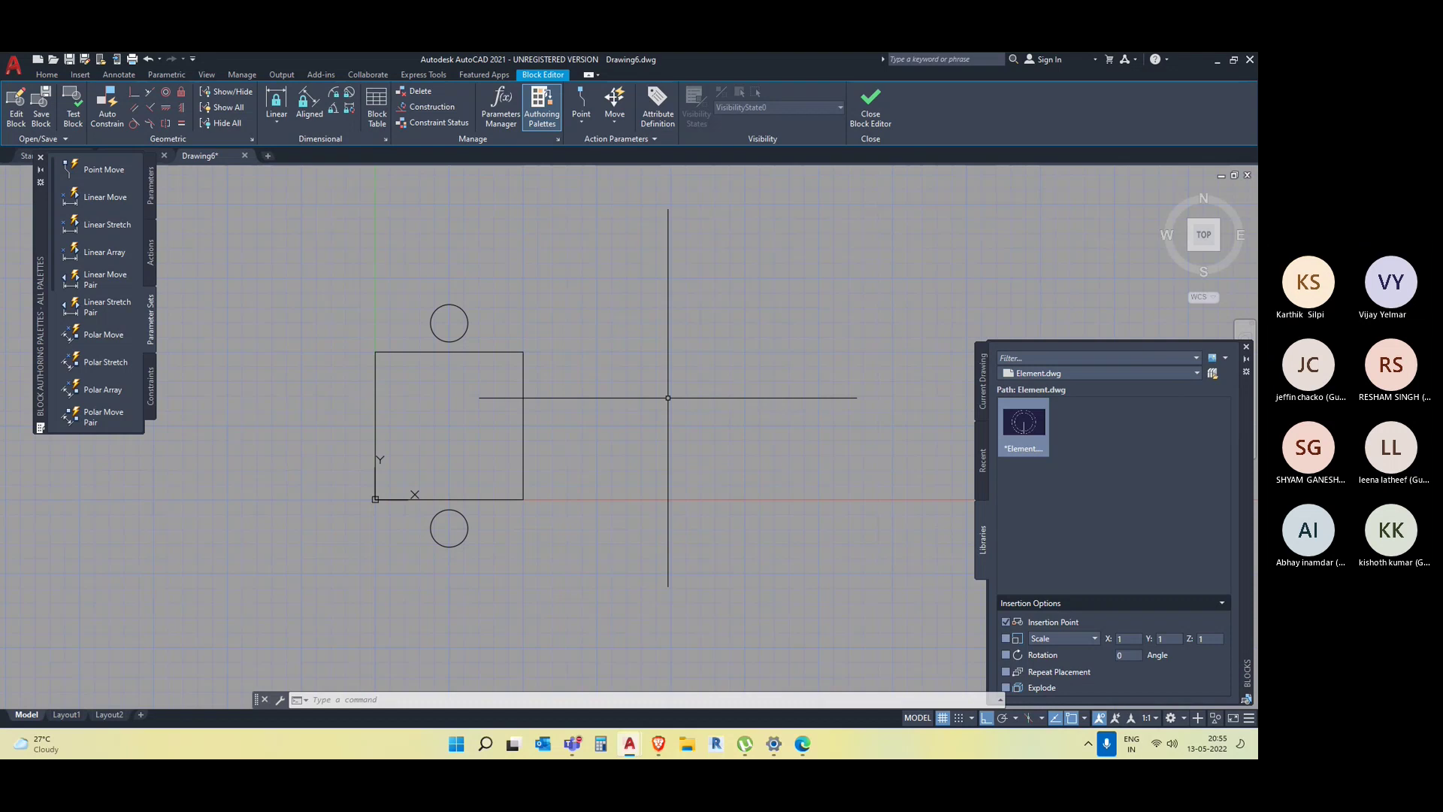
Add a linear parameter across the square, from the midpoint of its left edge to the midpoint of its right edge.
left_click(150, 185)
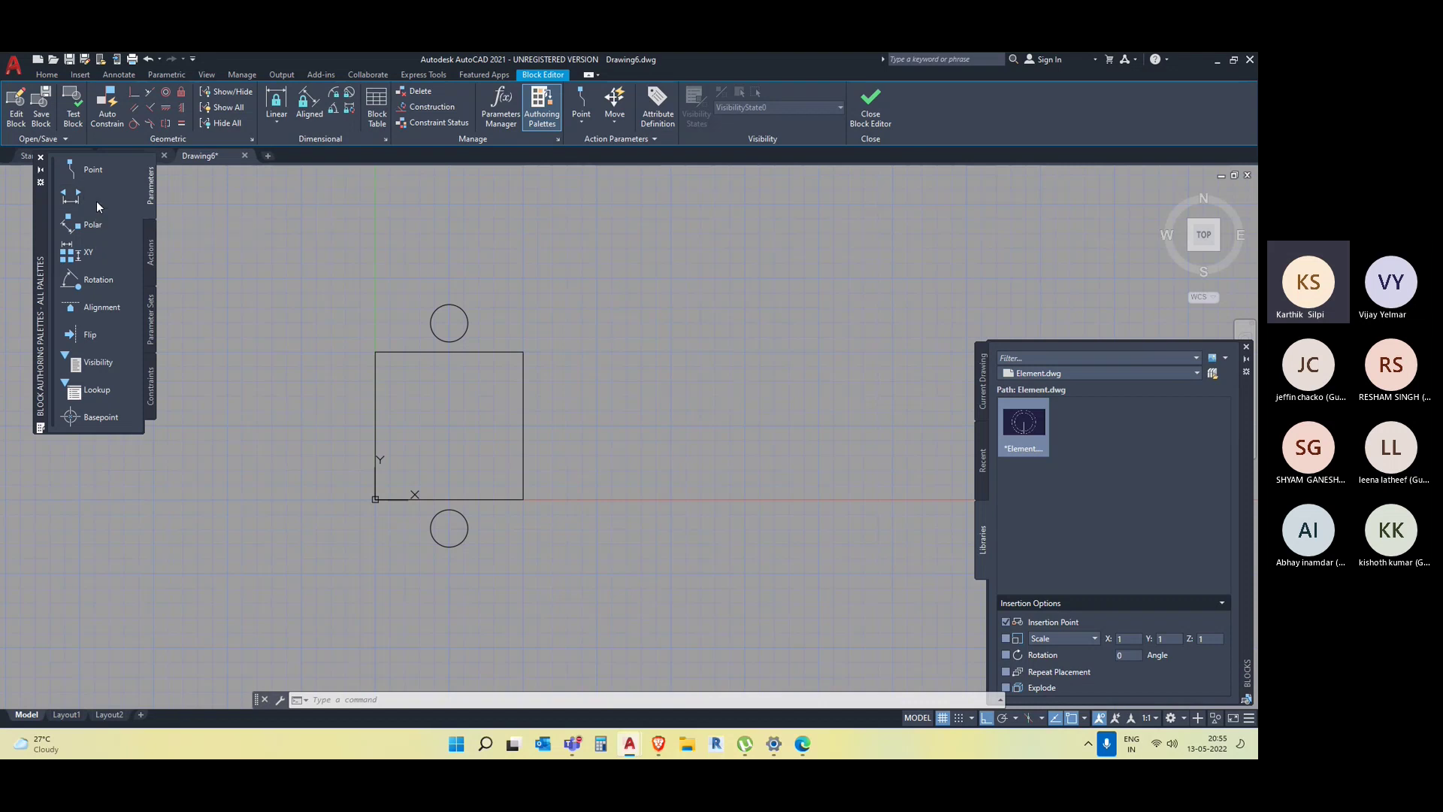
left_click(95, 201)
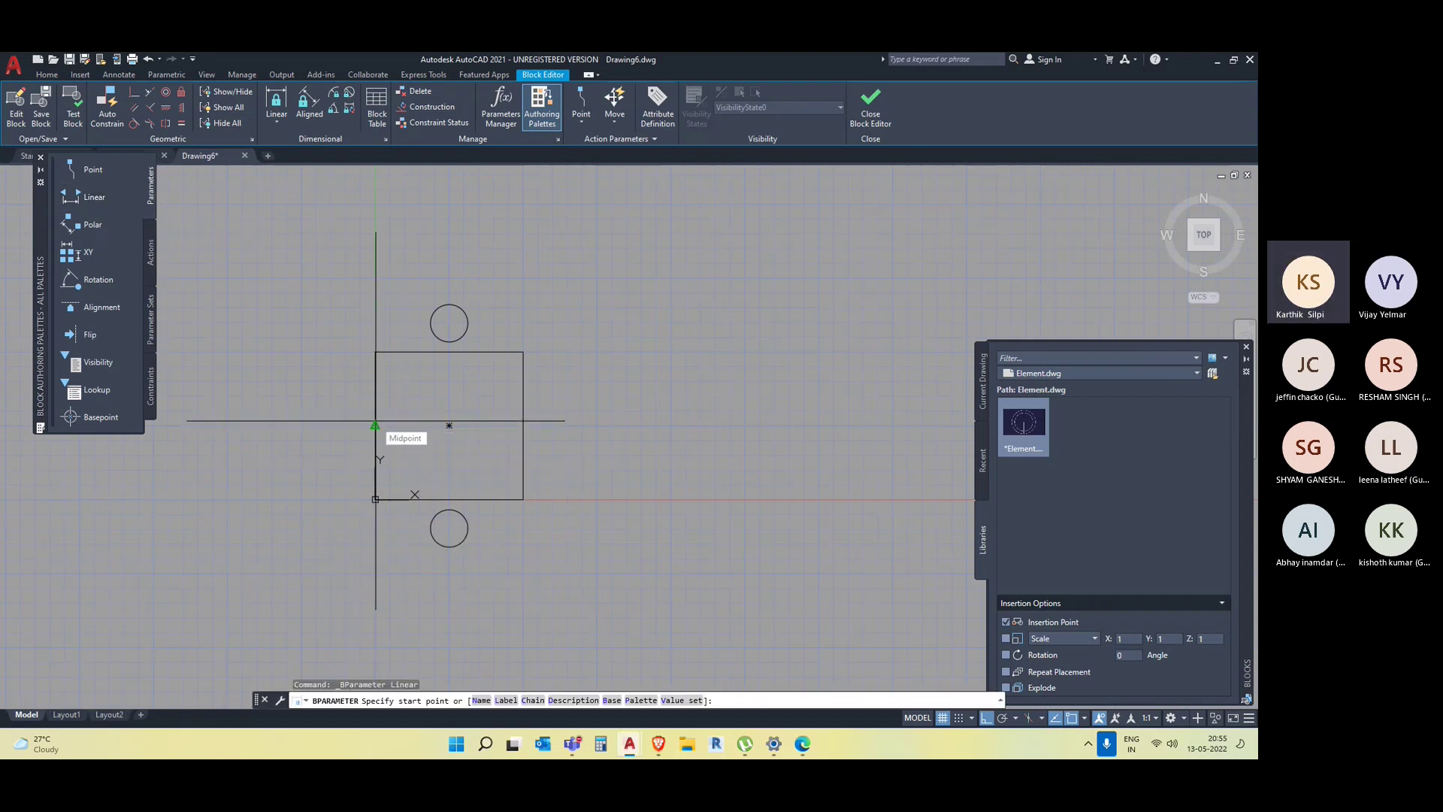
left_click(375, 426)
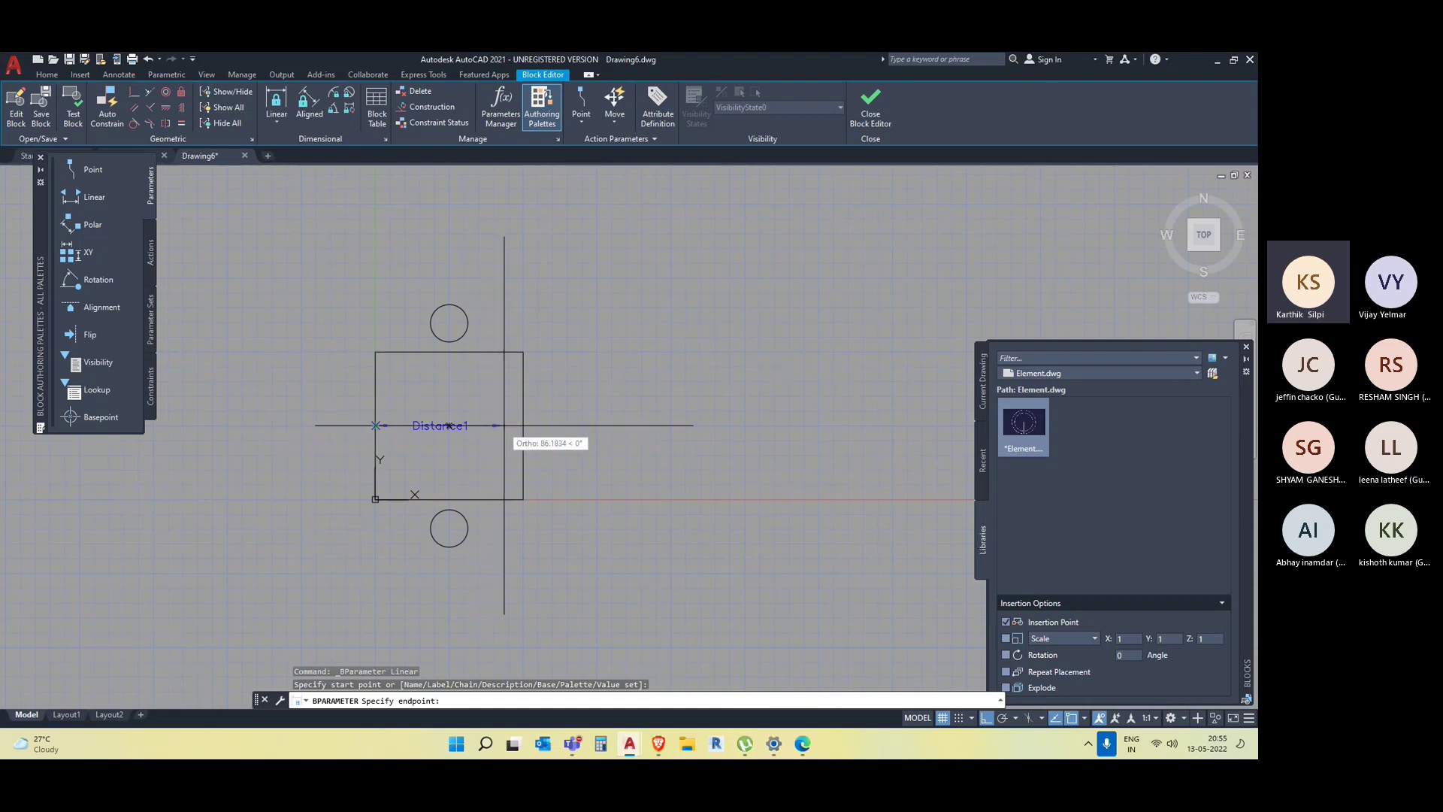
left_click(523, 425)
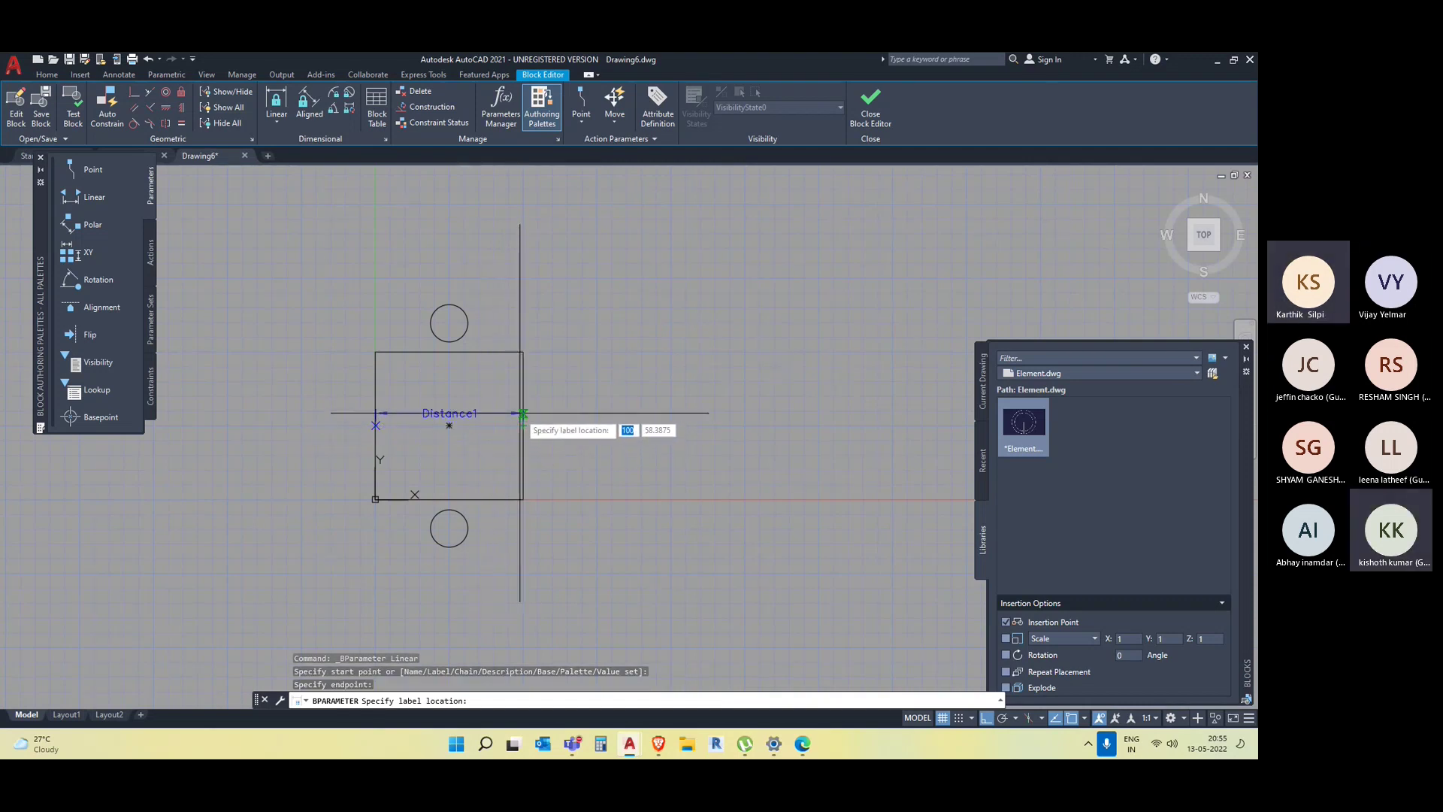
left_click(521, 413)
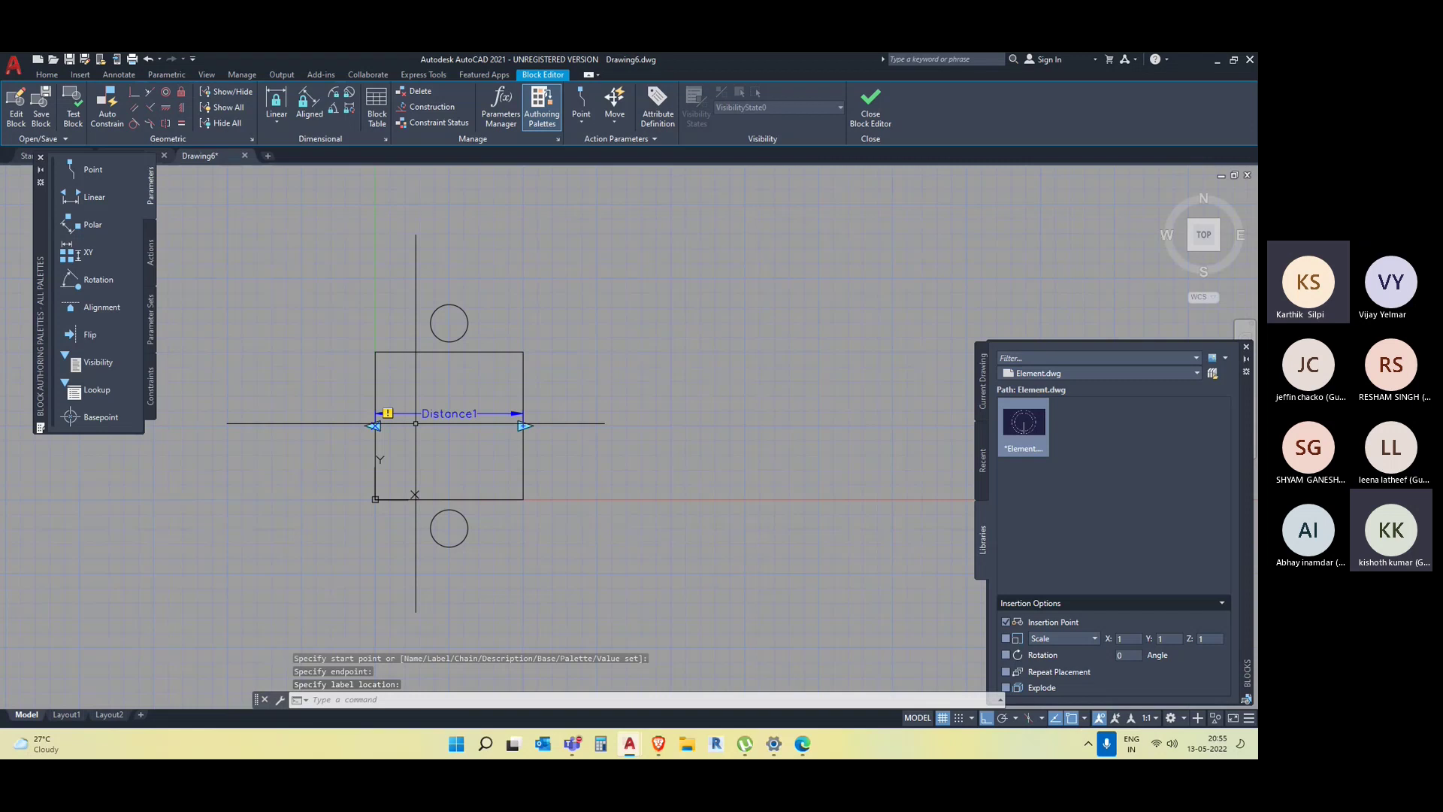
scroll(370, 430, "up", 2)
scroll(369, 430, "up", 2)
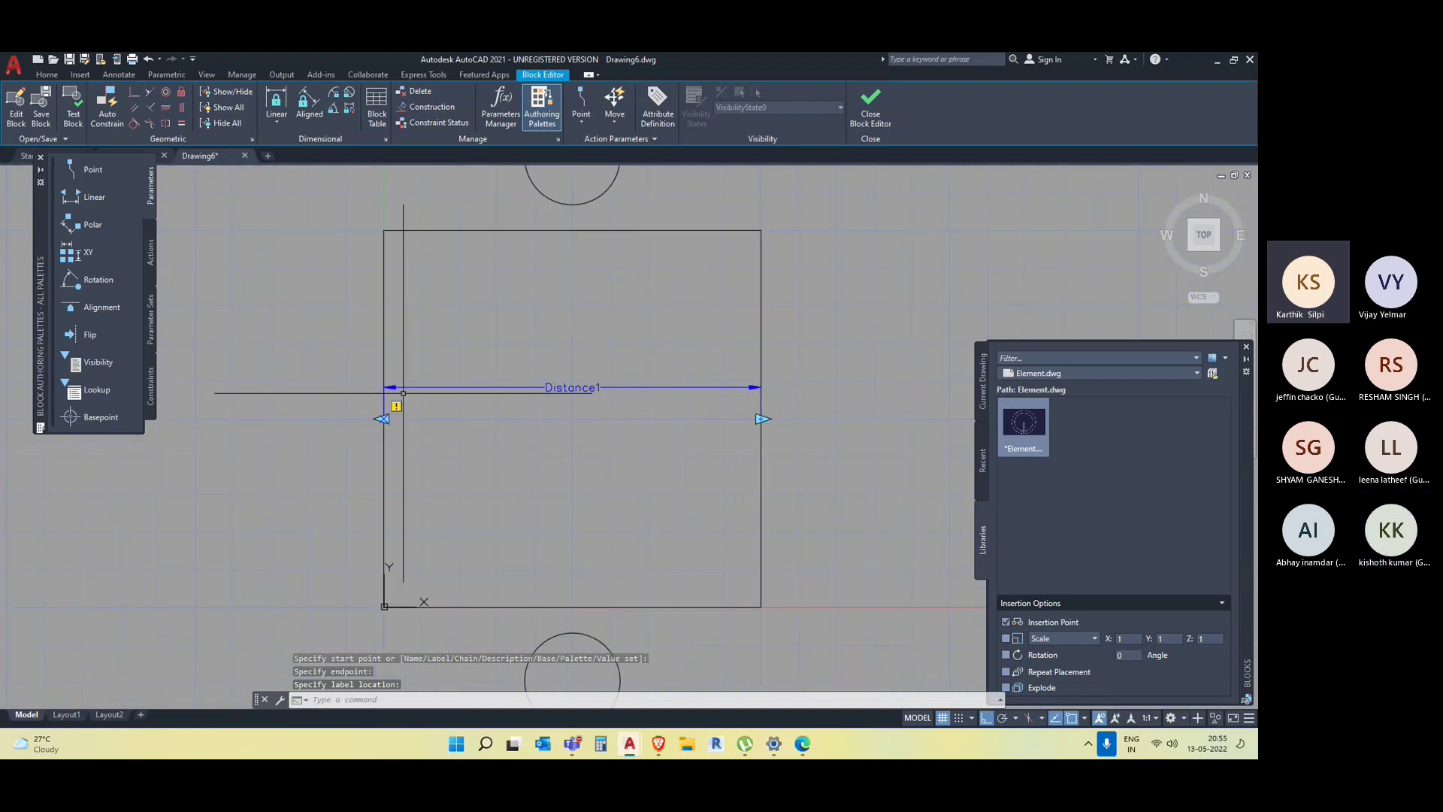
mouse_move(397, 406)
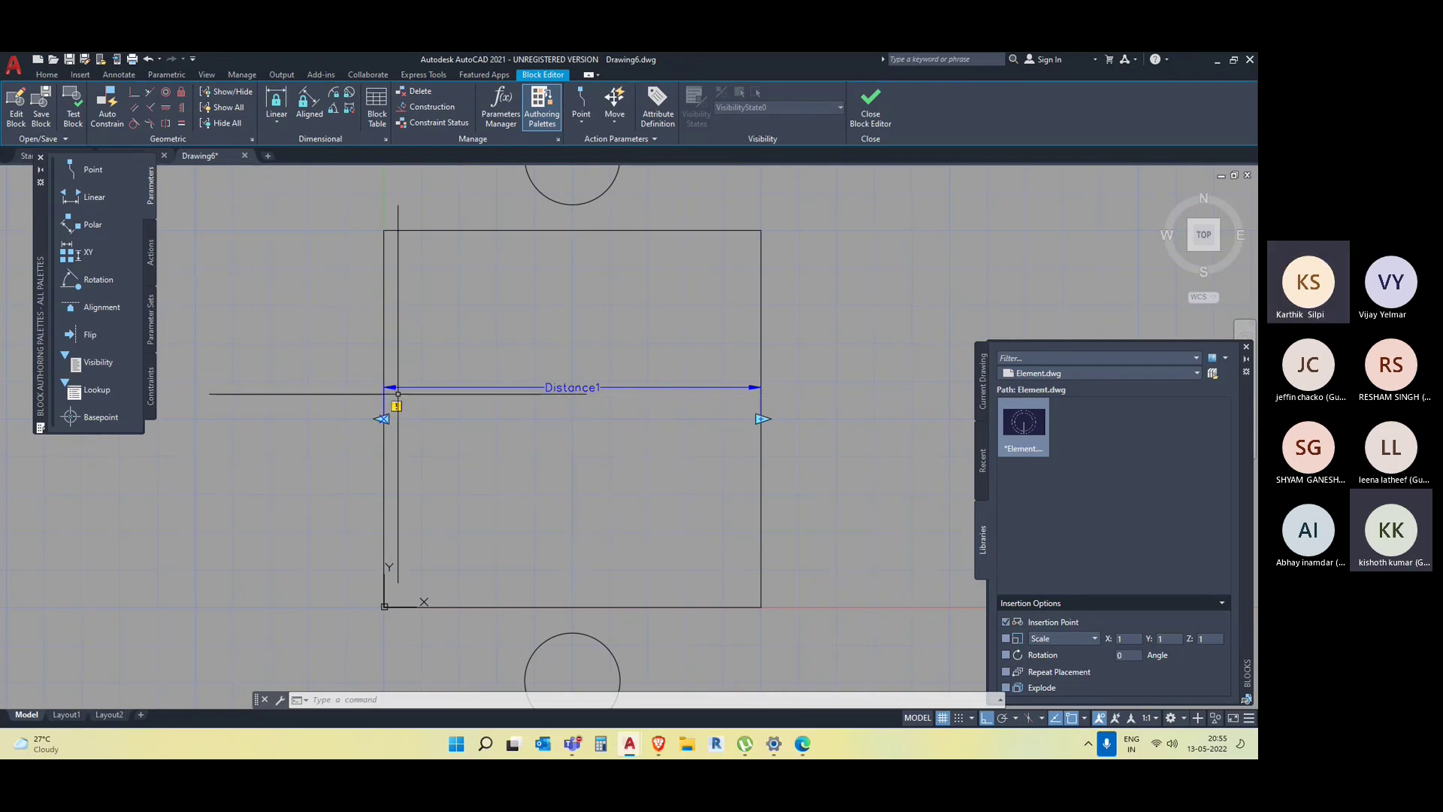
scroll(843, 392, "down", 4)
middle_click_drag(753, 432, 481, 467)
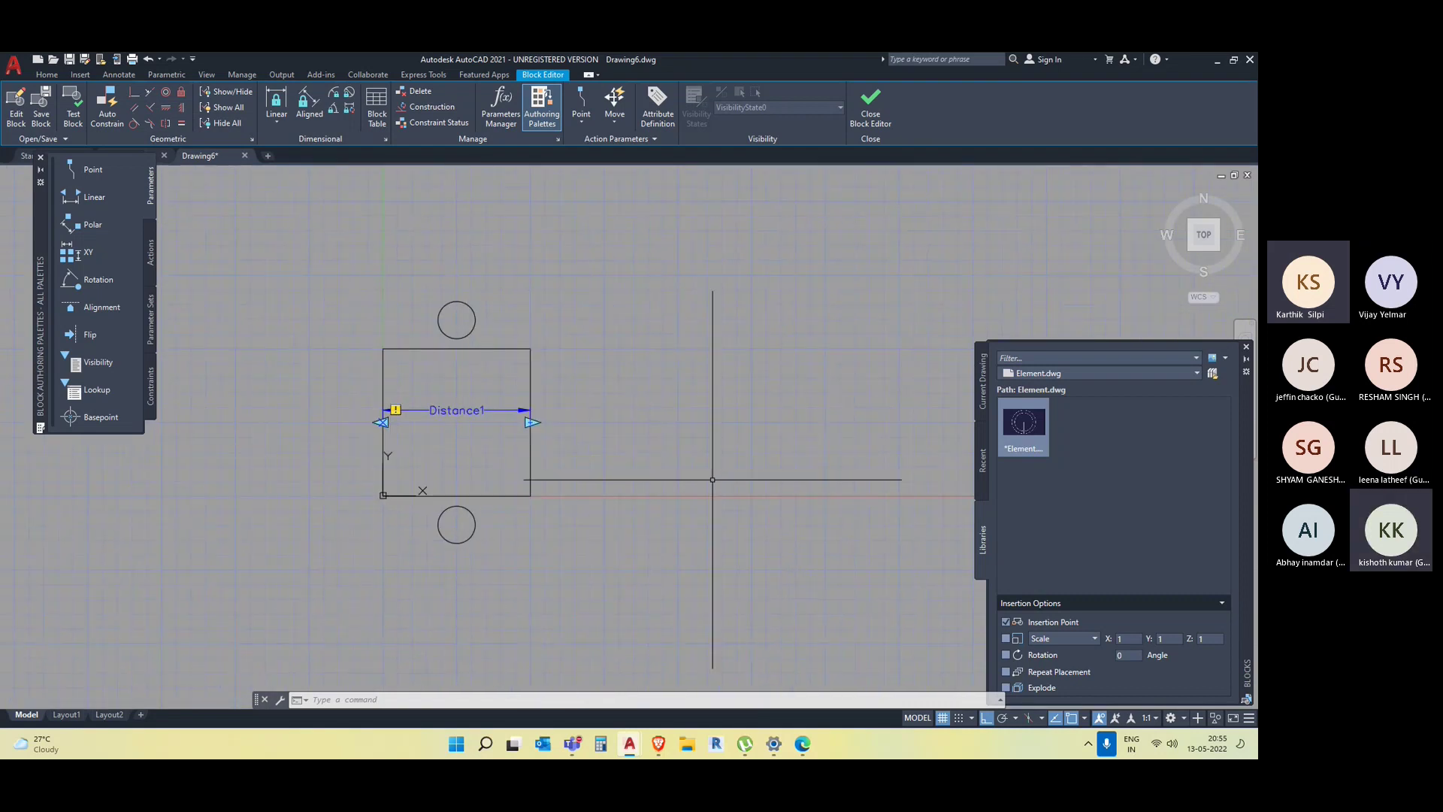
Add a Stretch action to the linear parameter's right end point, with a stretch frame around the square's right edge and the square as its object.
left_click(150, 251)
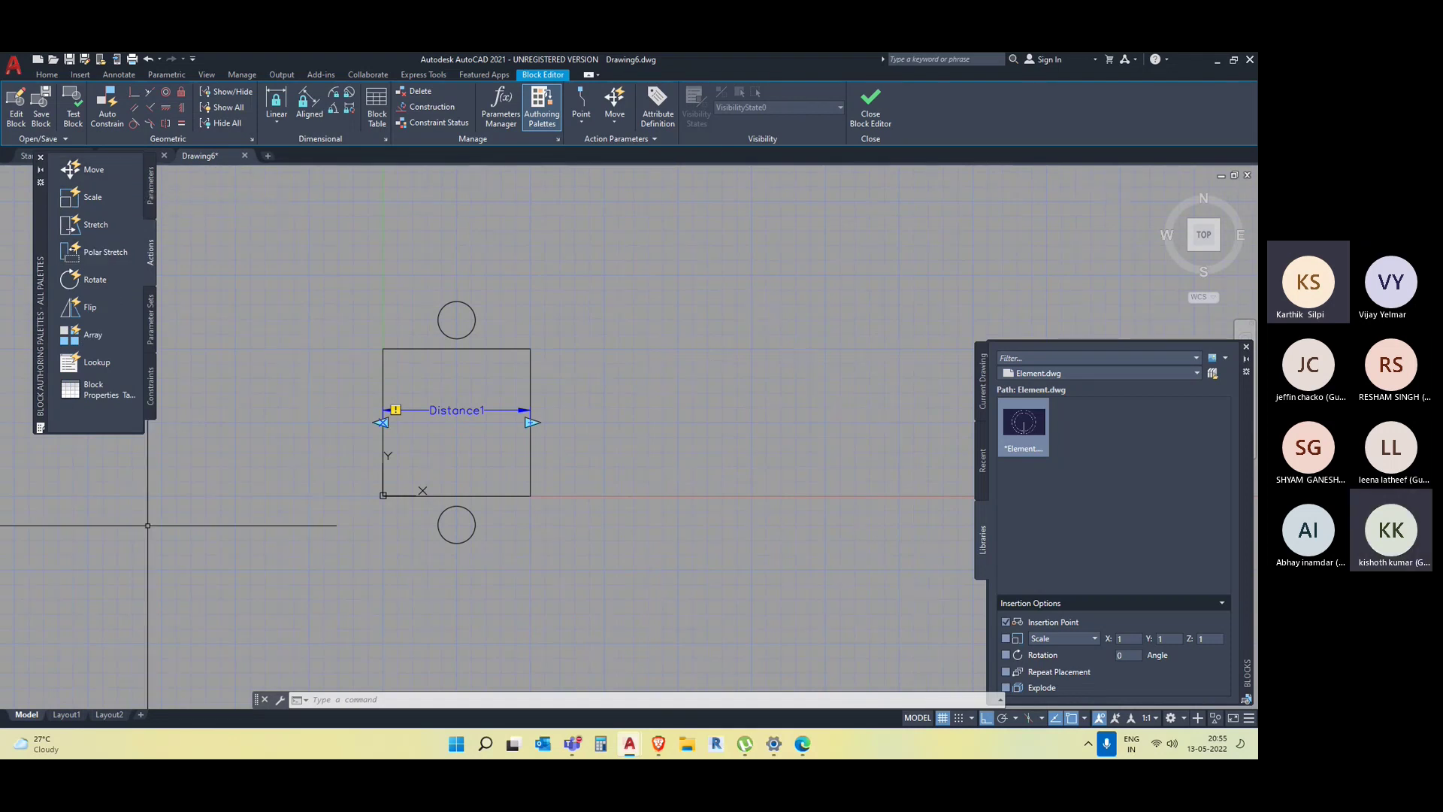
left_click(94, 224)
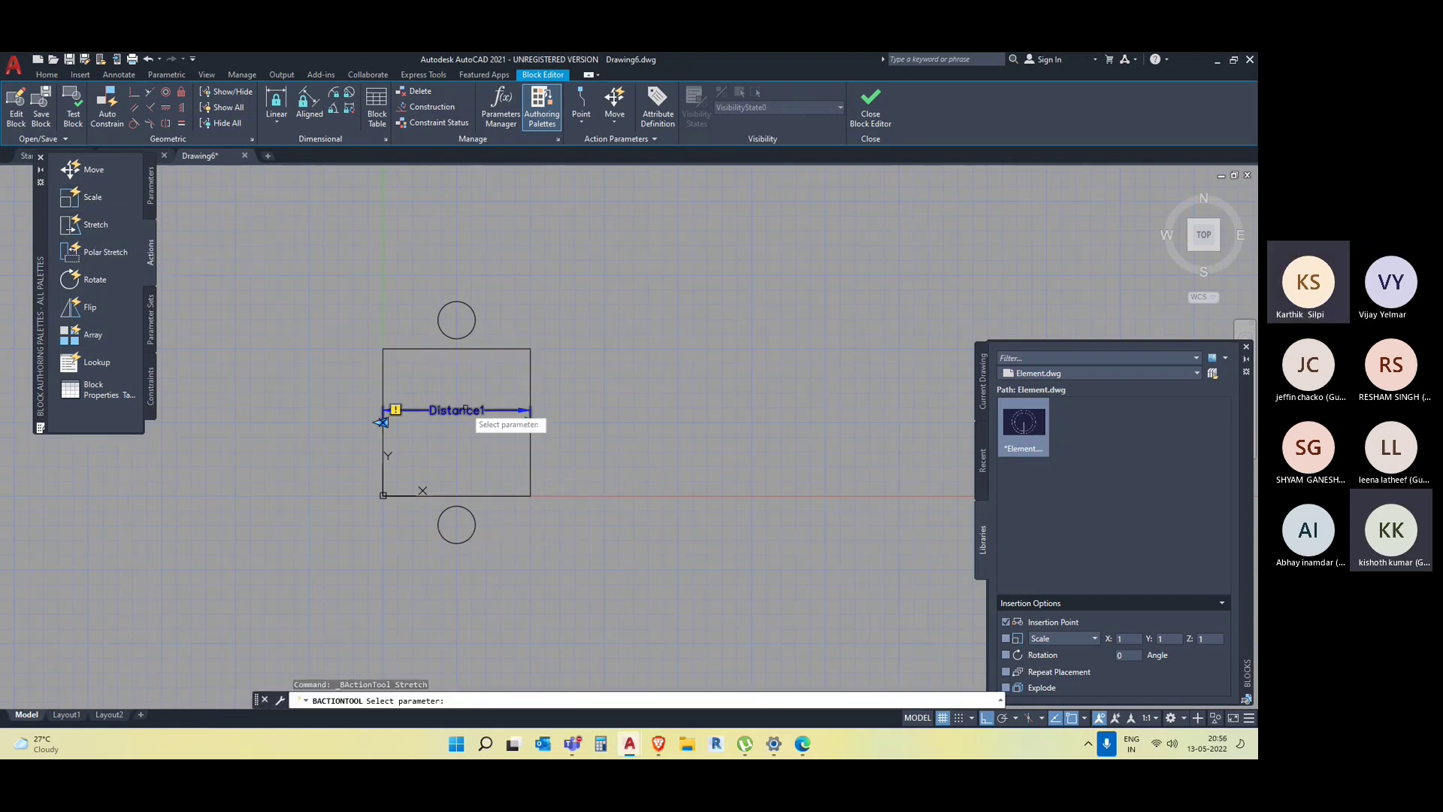
left_click(529, 411)
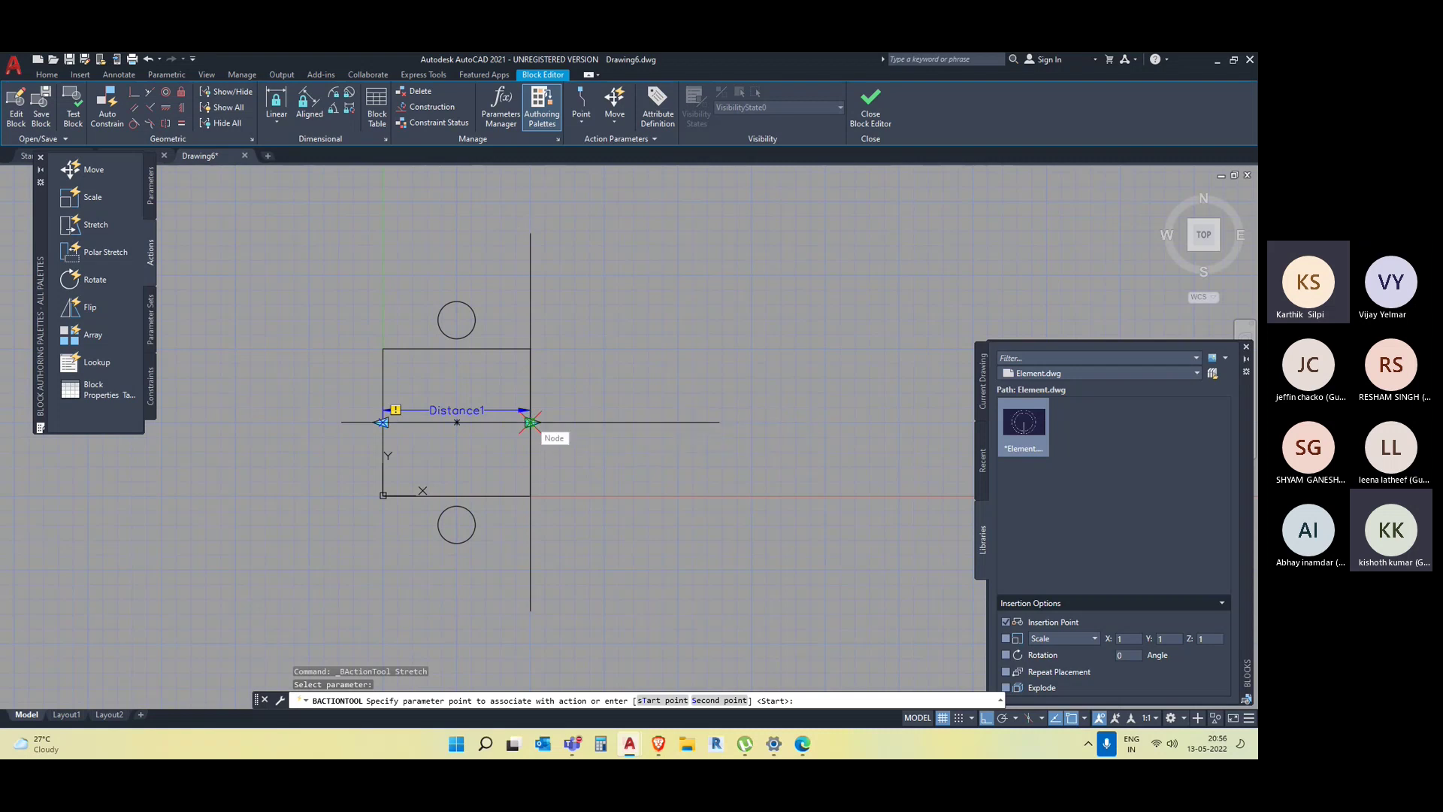
left_click(530, 422)
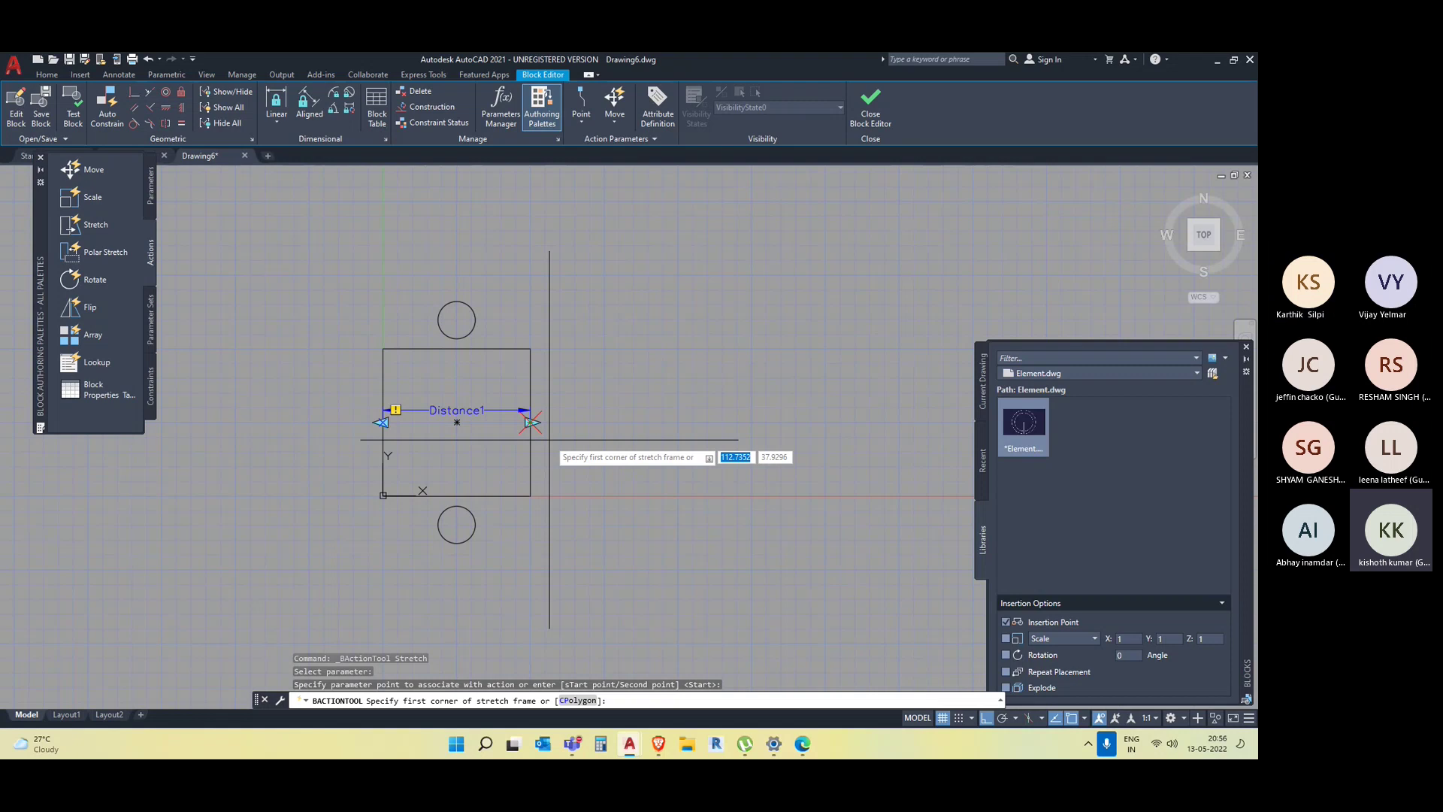
key("Return")
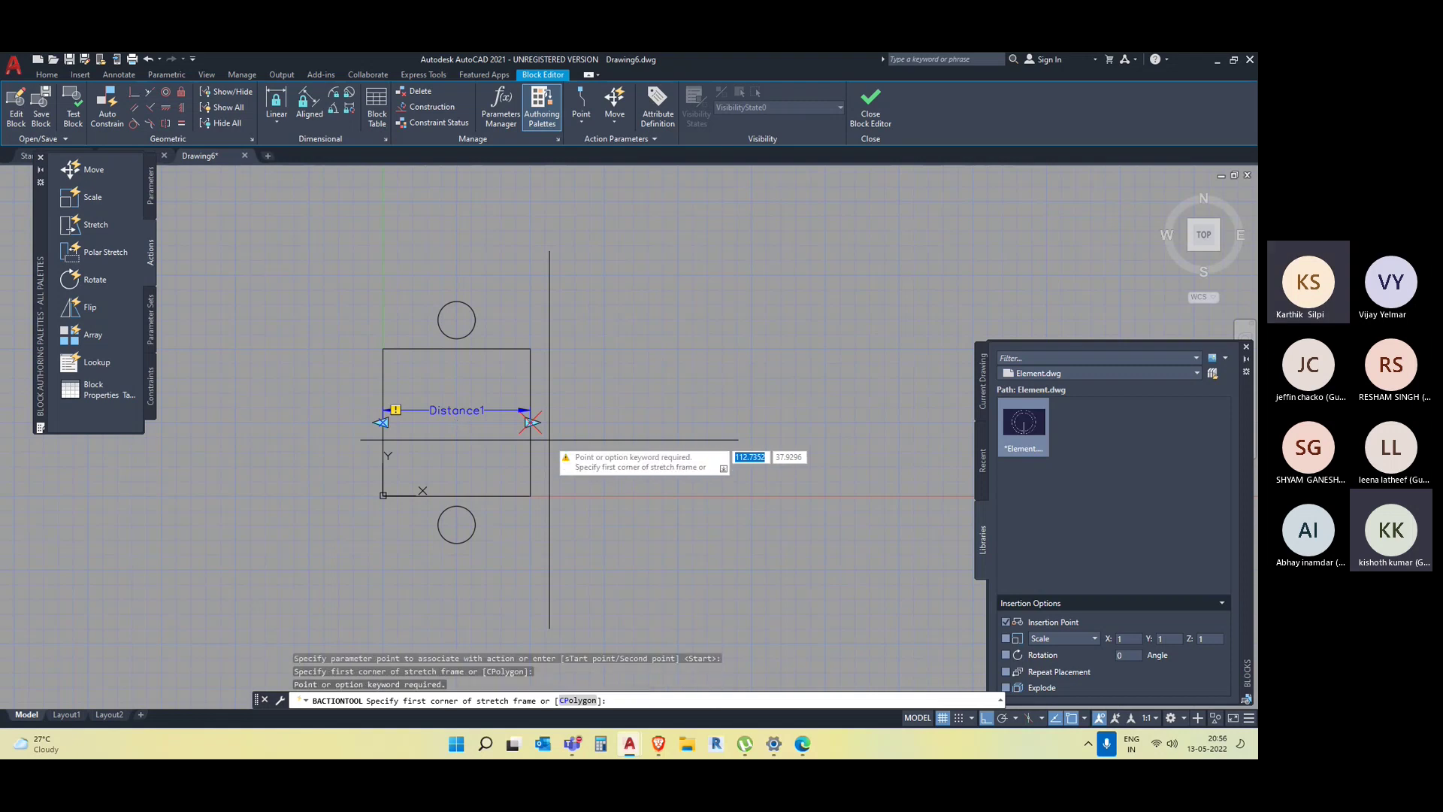
left_click(543, 513)
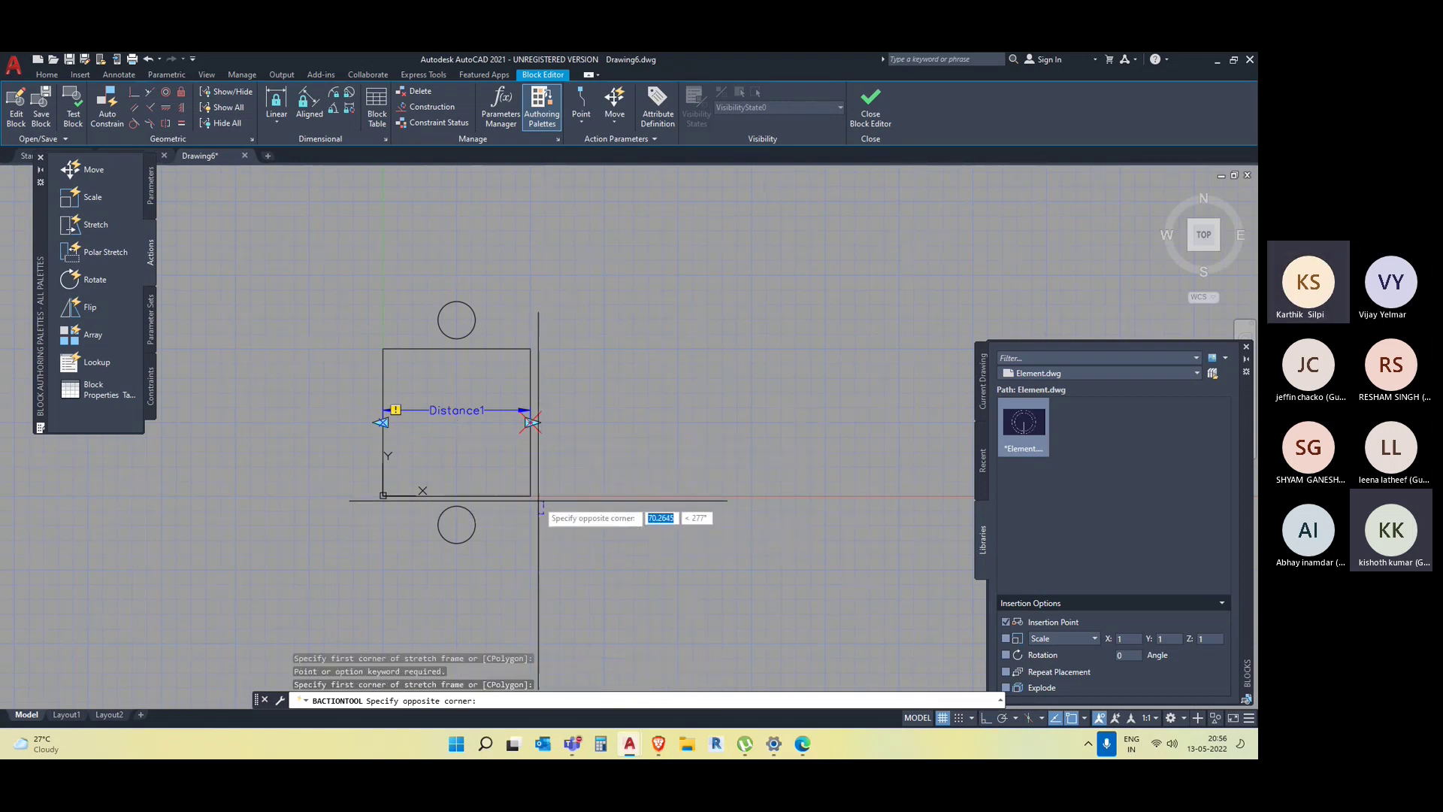
left_click(501, 336)
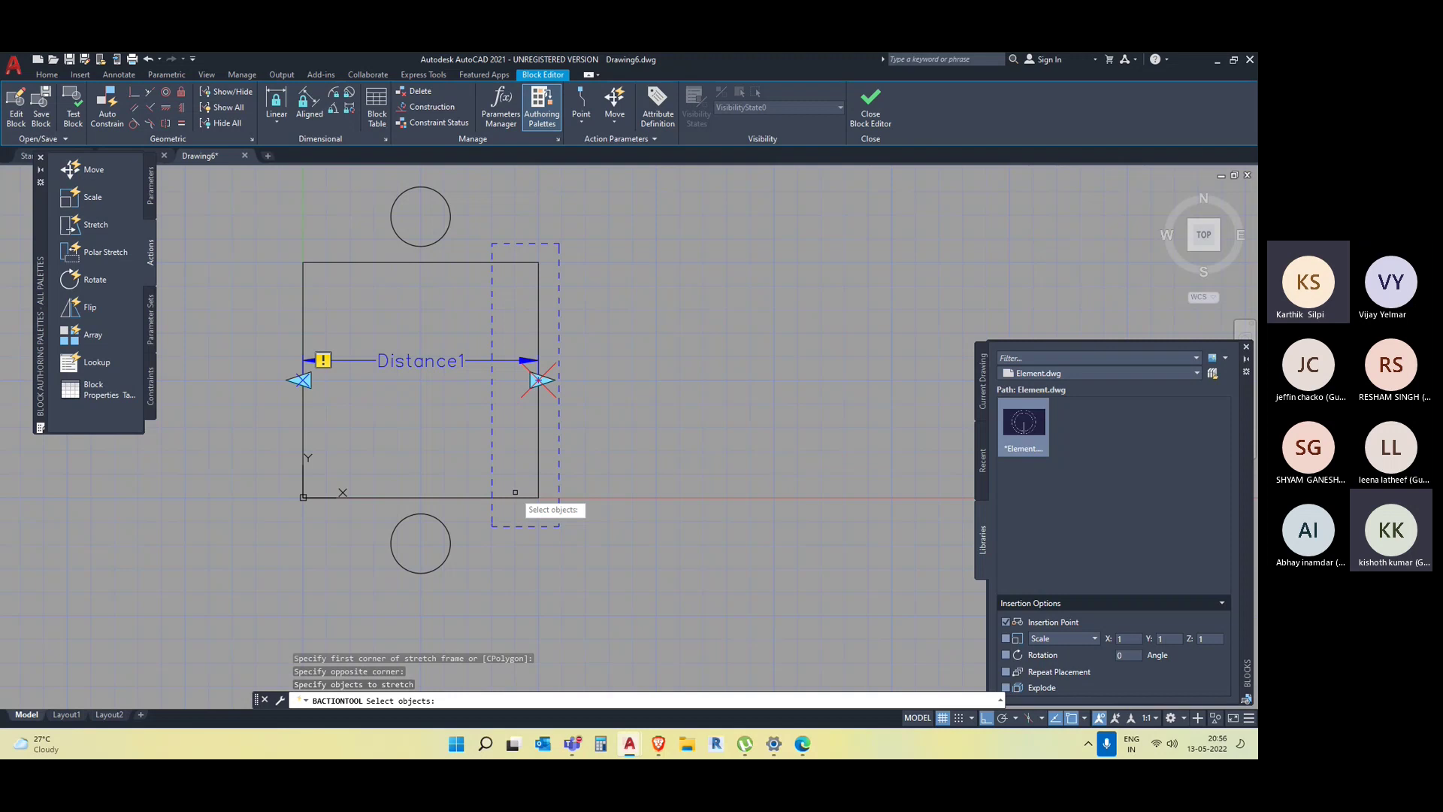
scroll(617, 440, "up", 2)
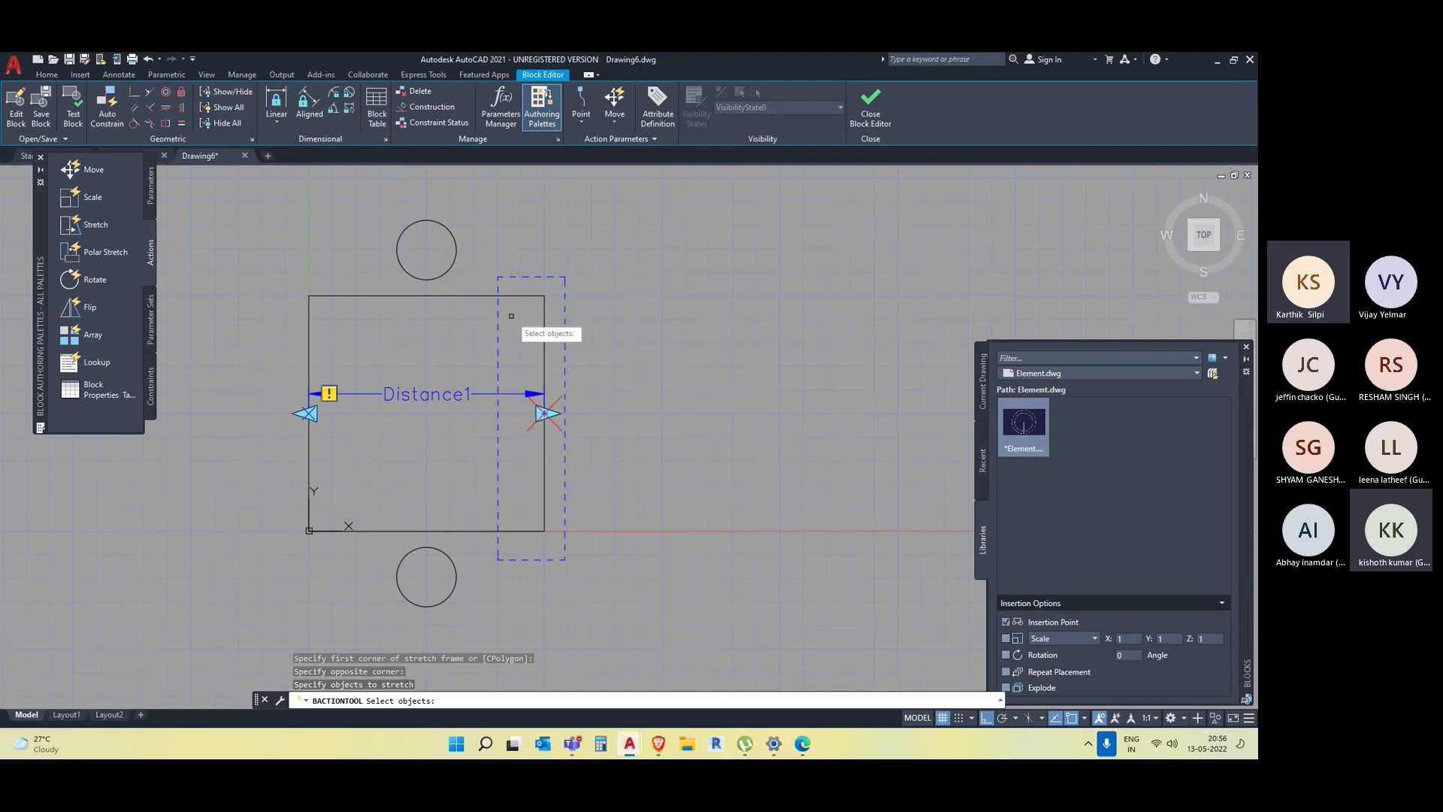
left_click(513, 285)
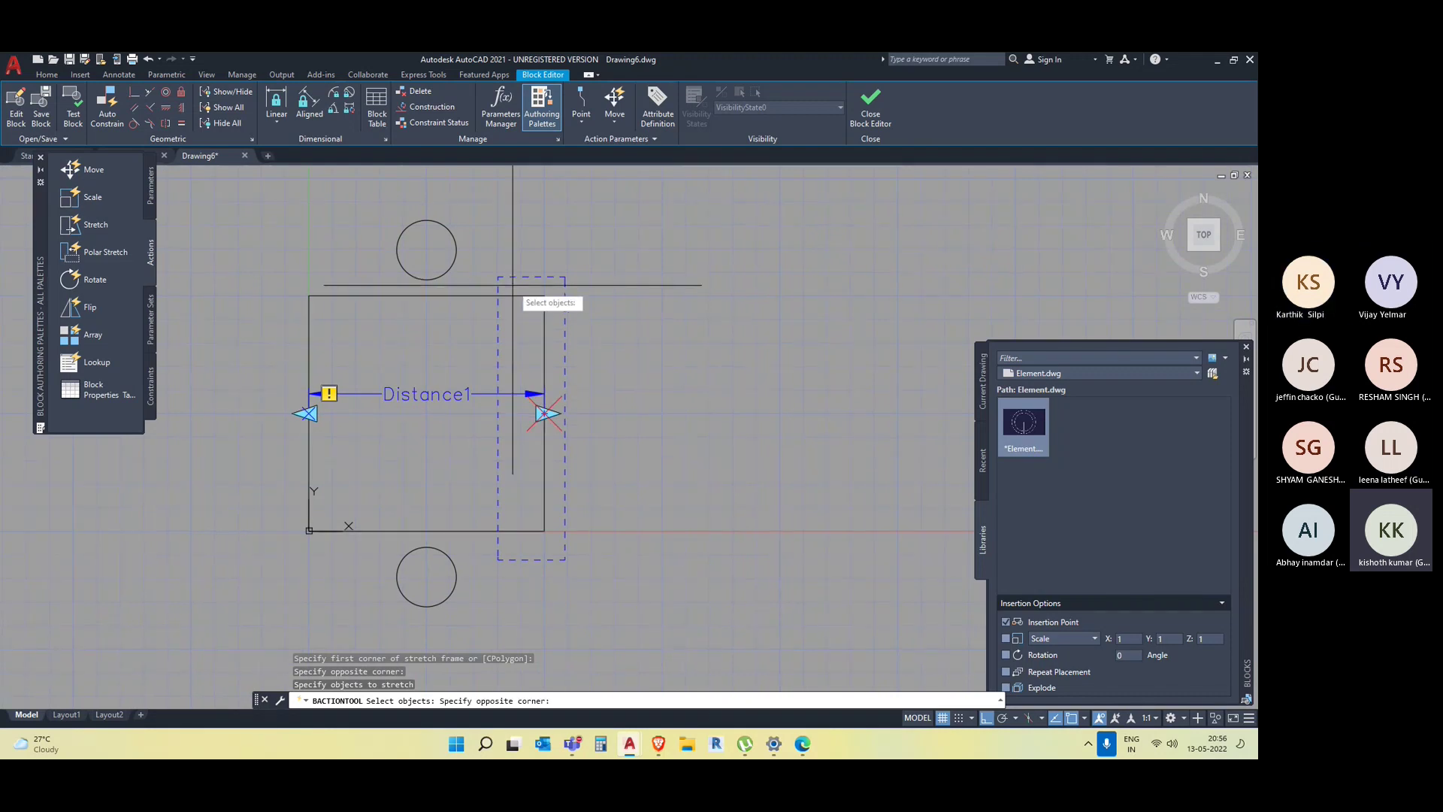
left_click(552, 543)
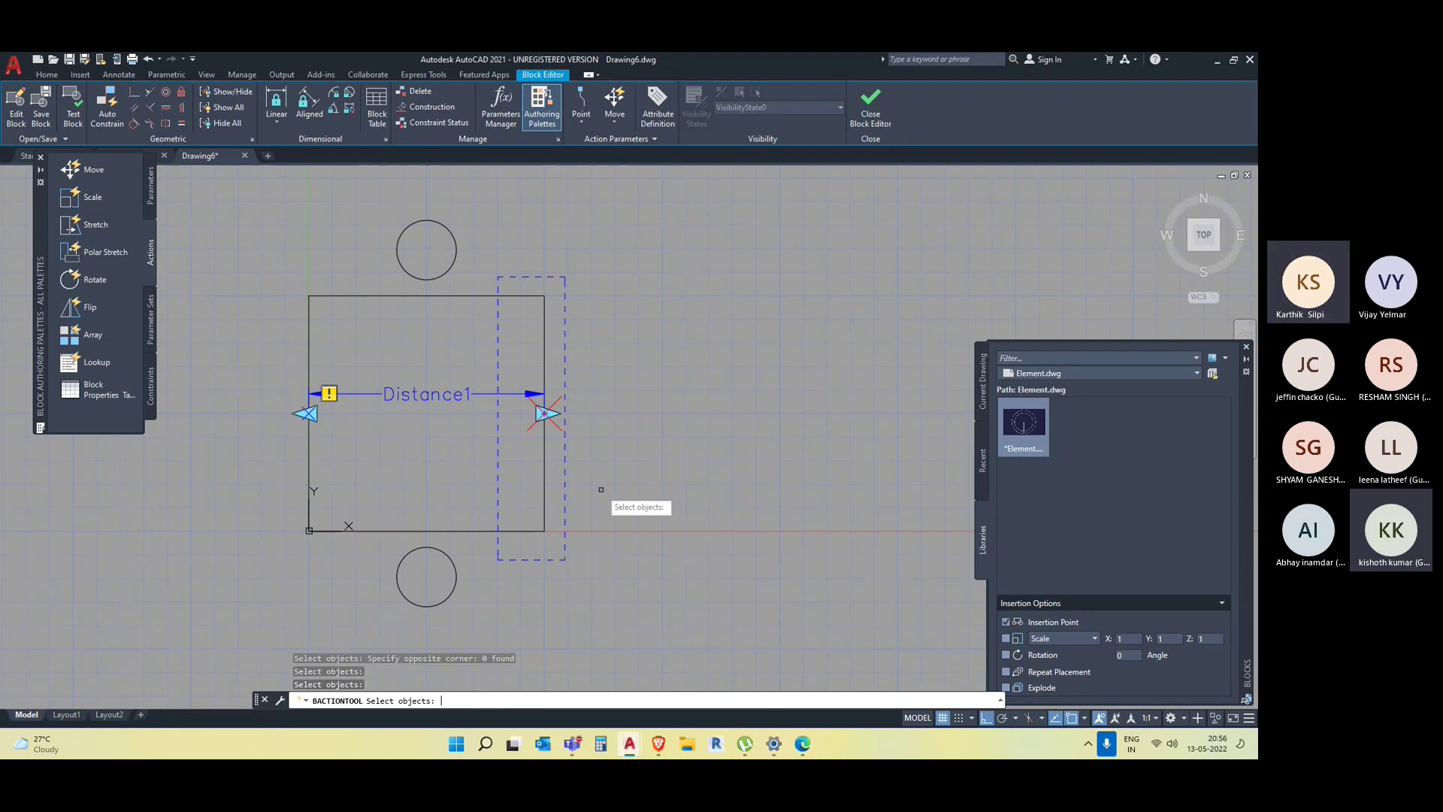
left_click(544, 505)
key("Return")
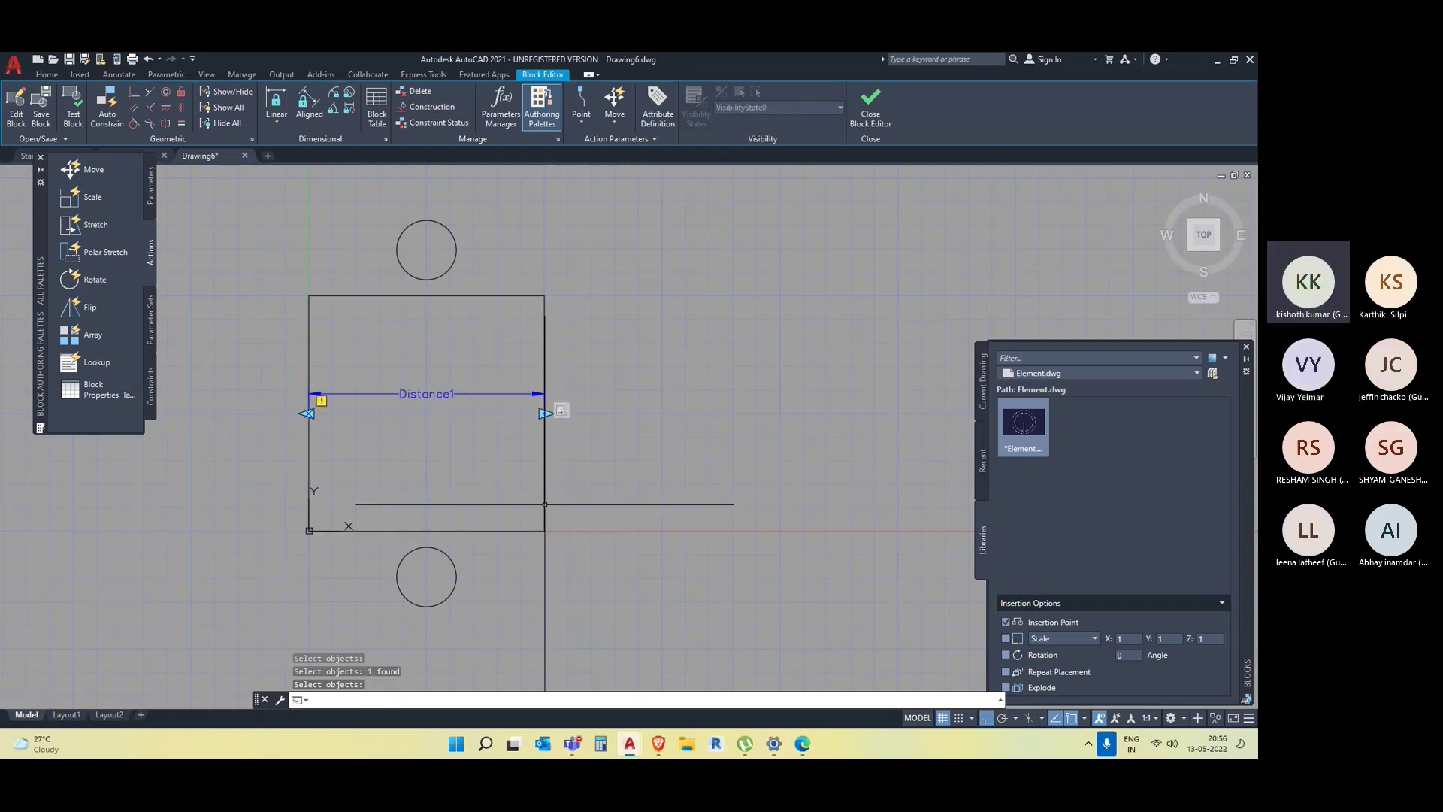
Open the Dining Table block in a test window, stretch its square to over twice its width, and bring it back to about 117 wide.
middle_click_drag(672, 372, 708, 354)
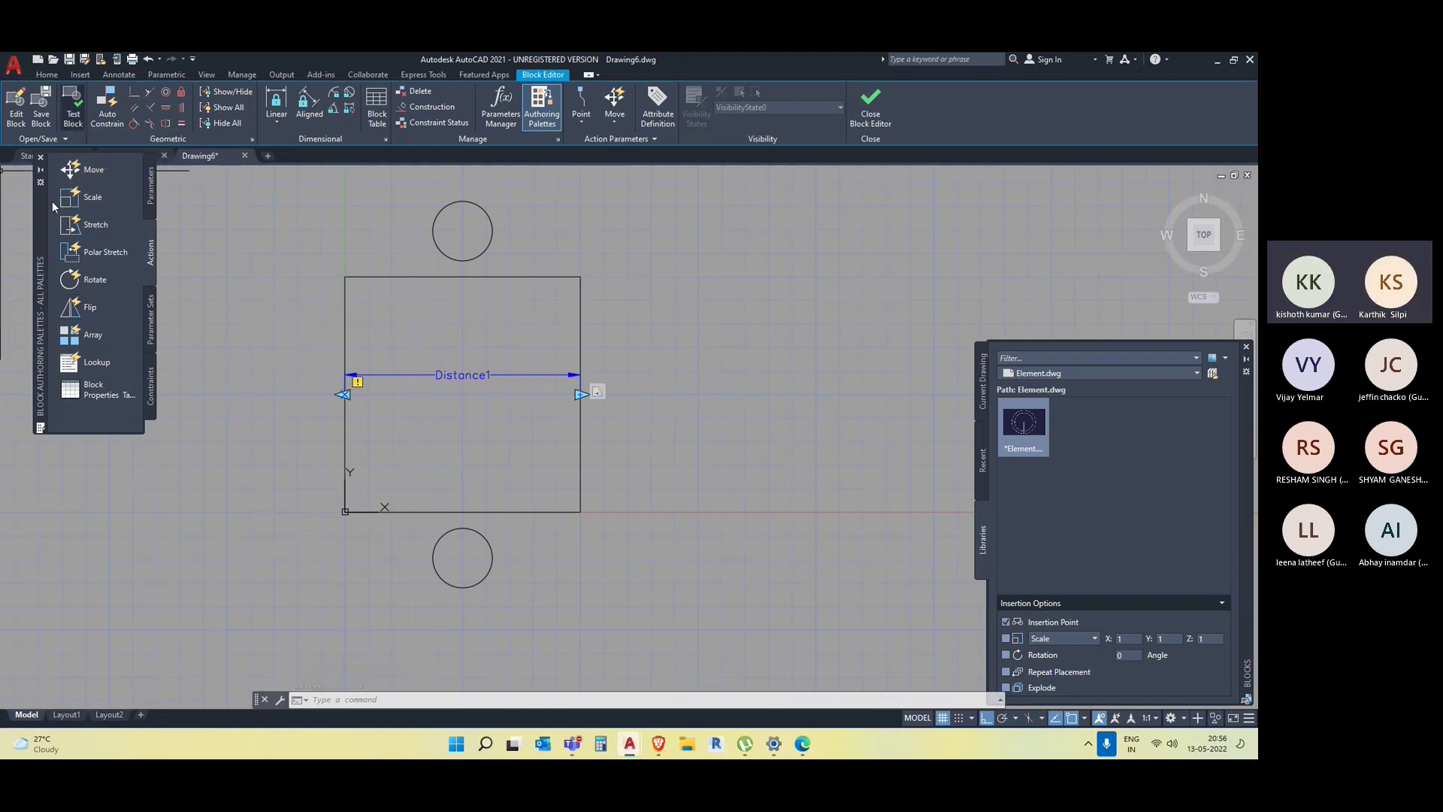
left_click(73, 107)
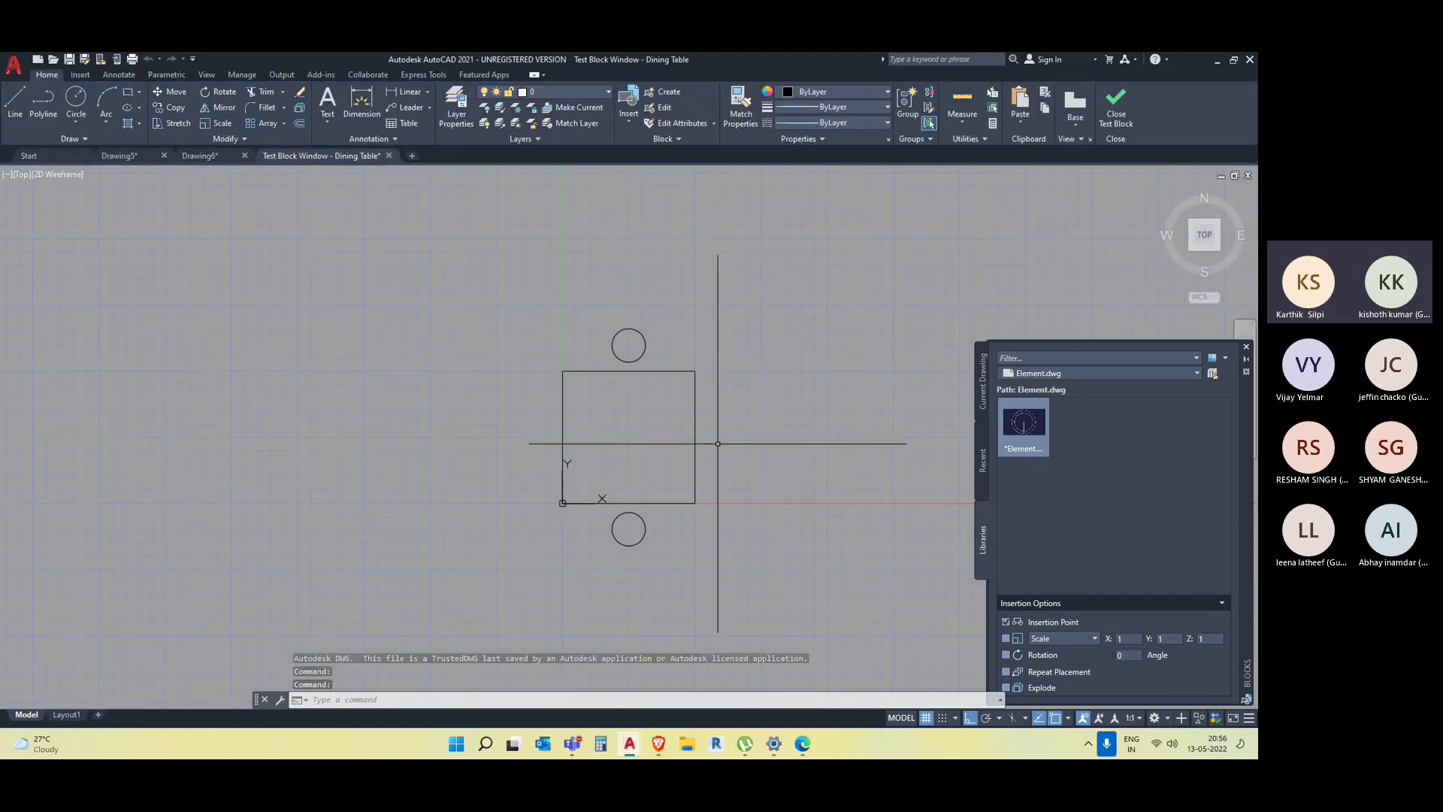
left_click(696, 488)
middle_click_drag(729, 485, 596, 554)
left_click(565, 489)
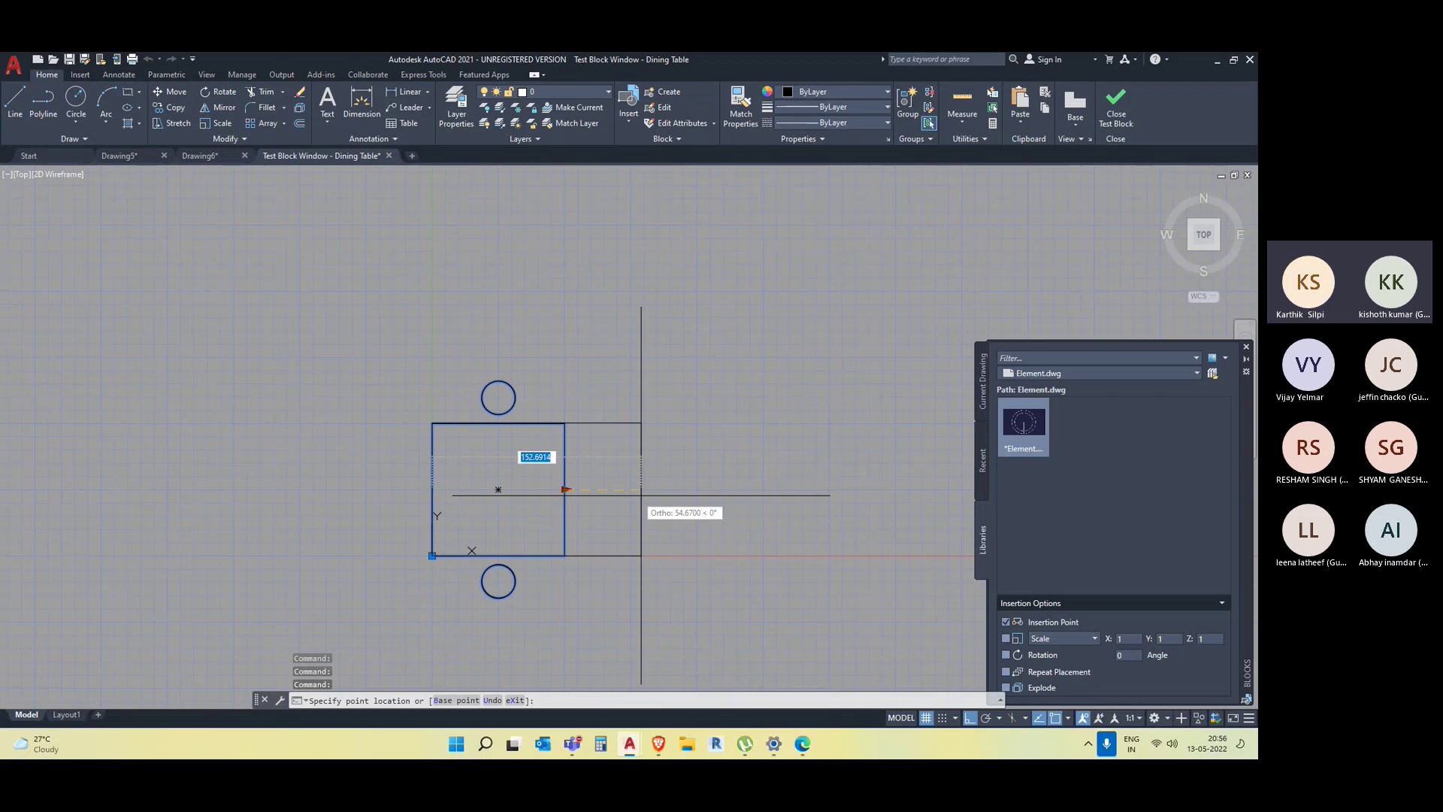
left_click(741, 490)
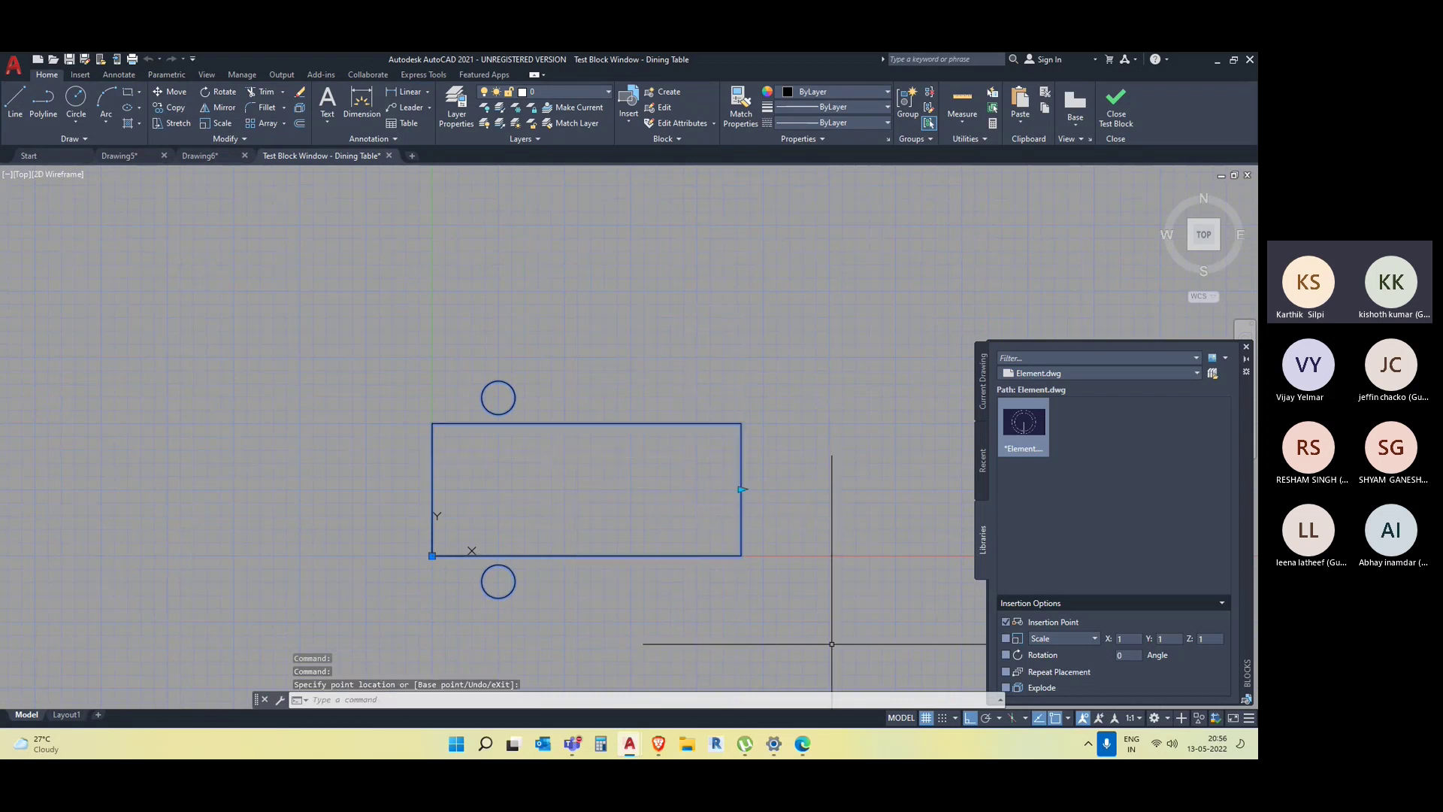
left_click(740, 490)
left_click(586, 488)
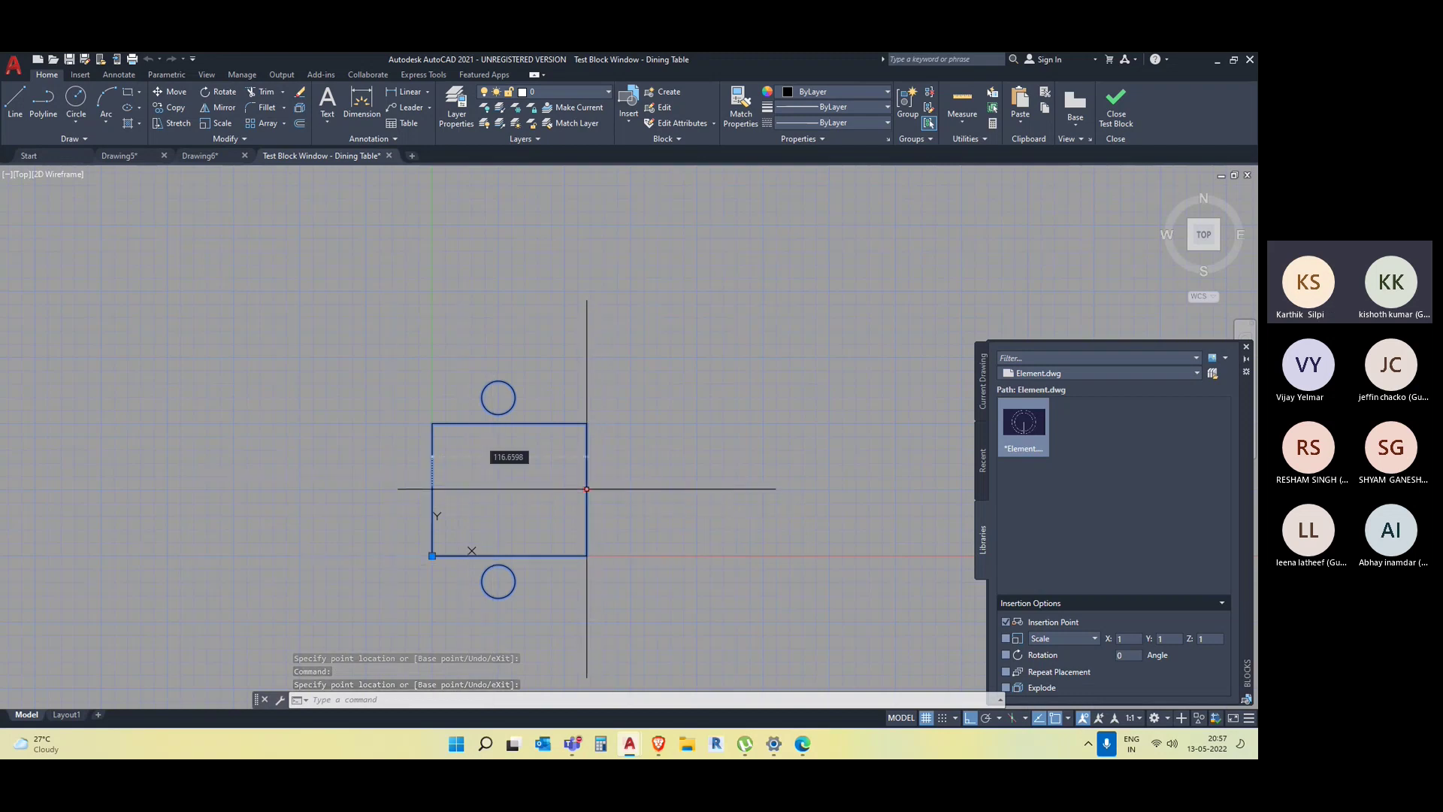
Test a very long stretch of the table's square, shorten it again, and close the test window.
left_click(586, 488)
scroll(692, 489, "down", 6)
middle_click_drag(693, 489, 511, 490)
left_click(812, 487)
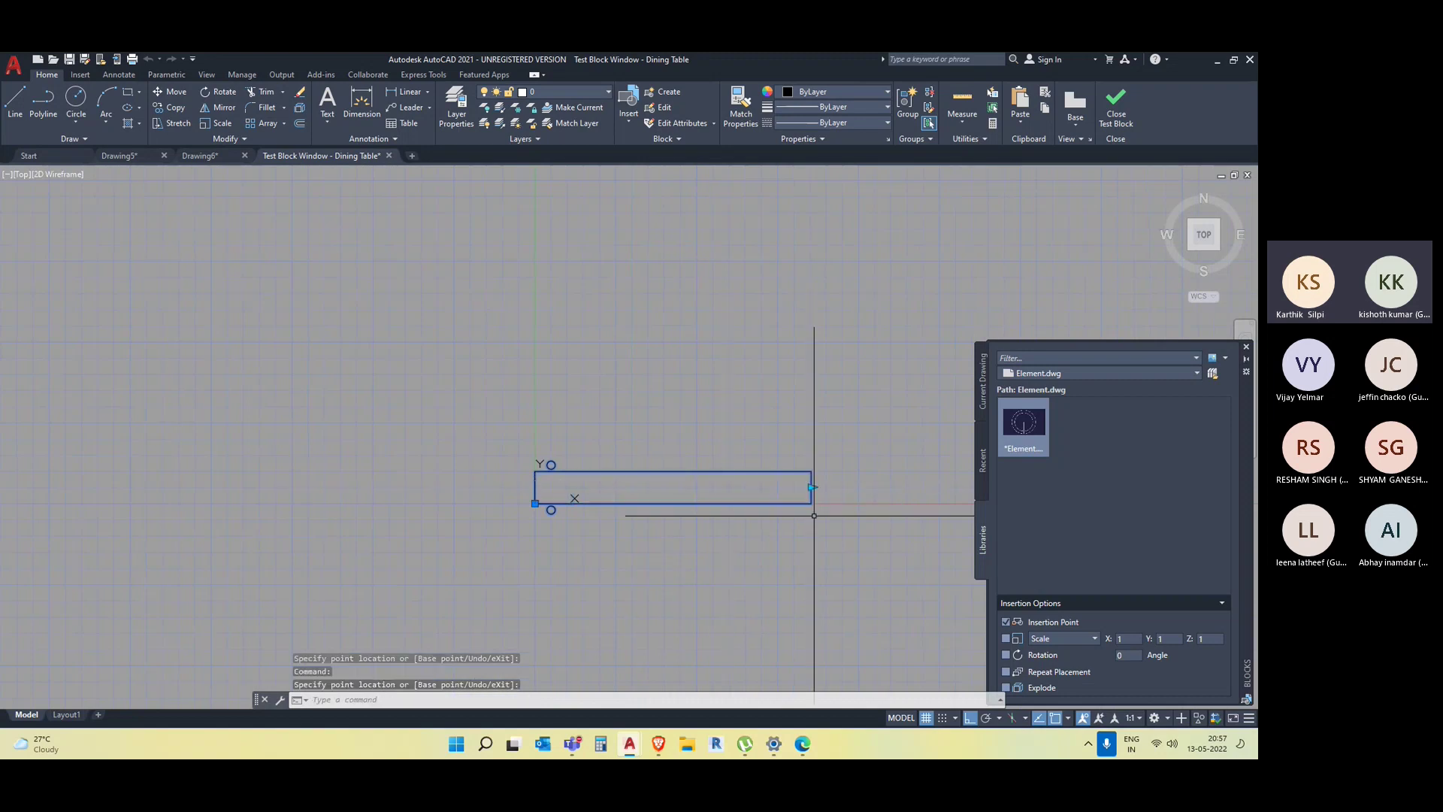
scroll(812, 496, "up", 4)
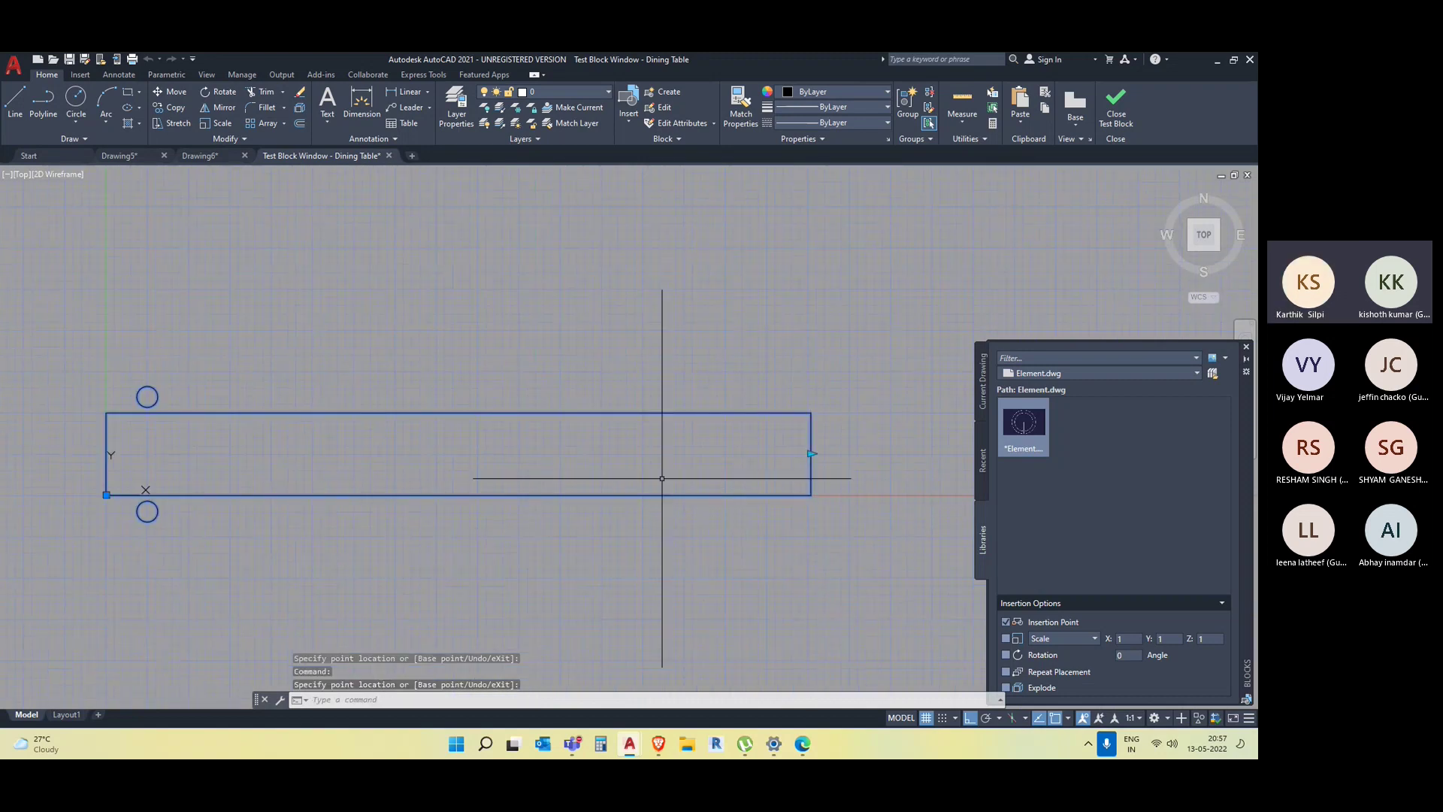
left_click(811, 453)
left_click(204, 454)
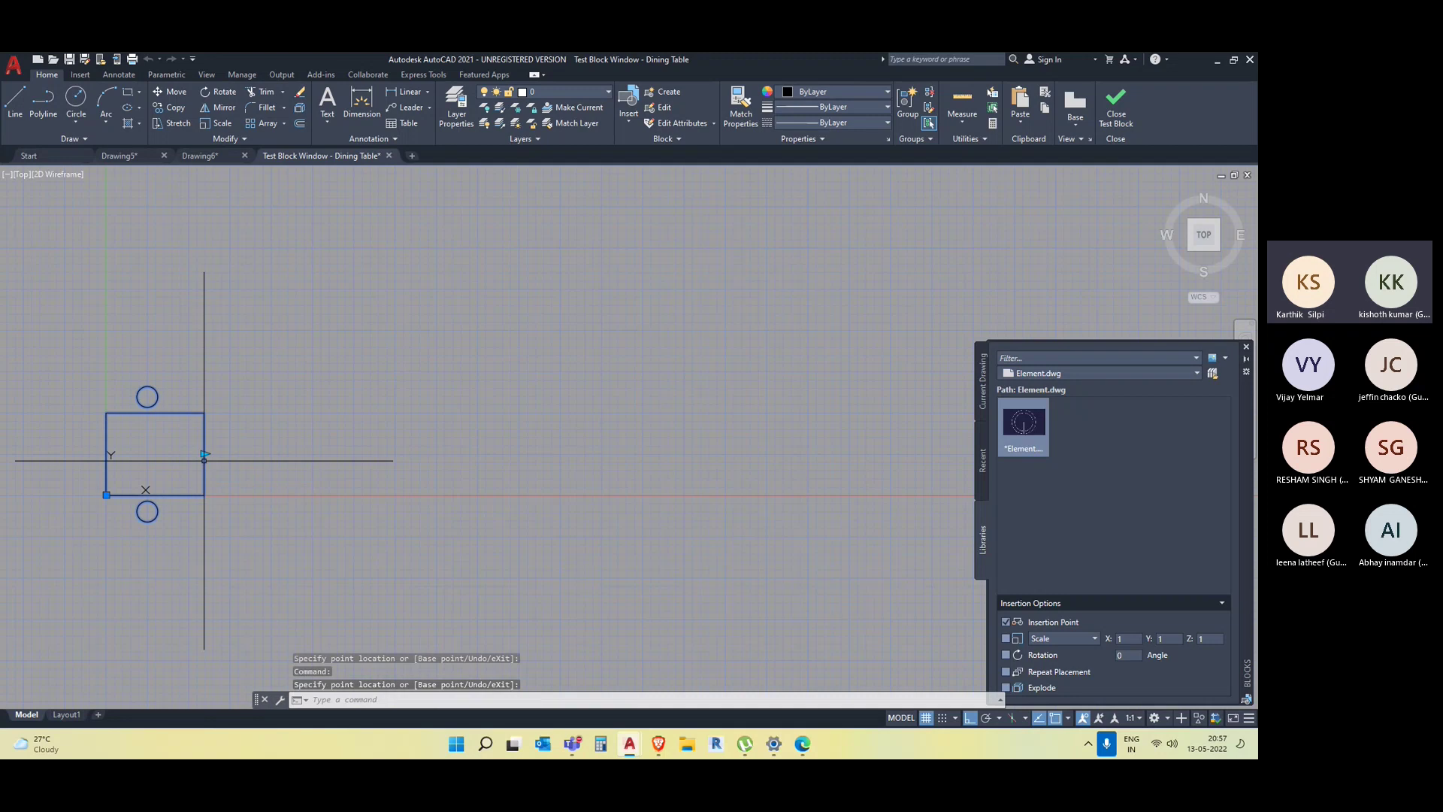
middle_click_drag(322, 523, 364, 521)
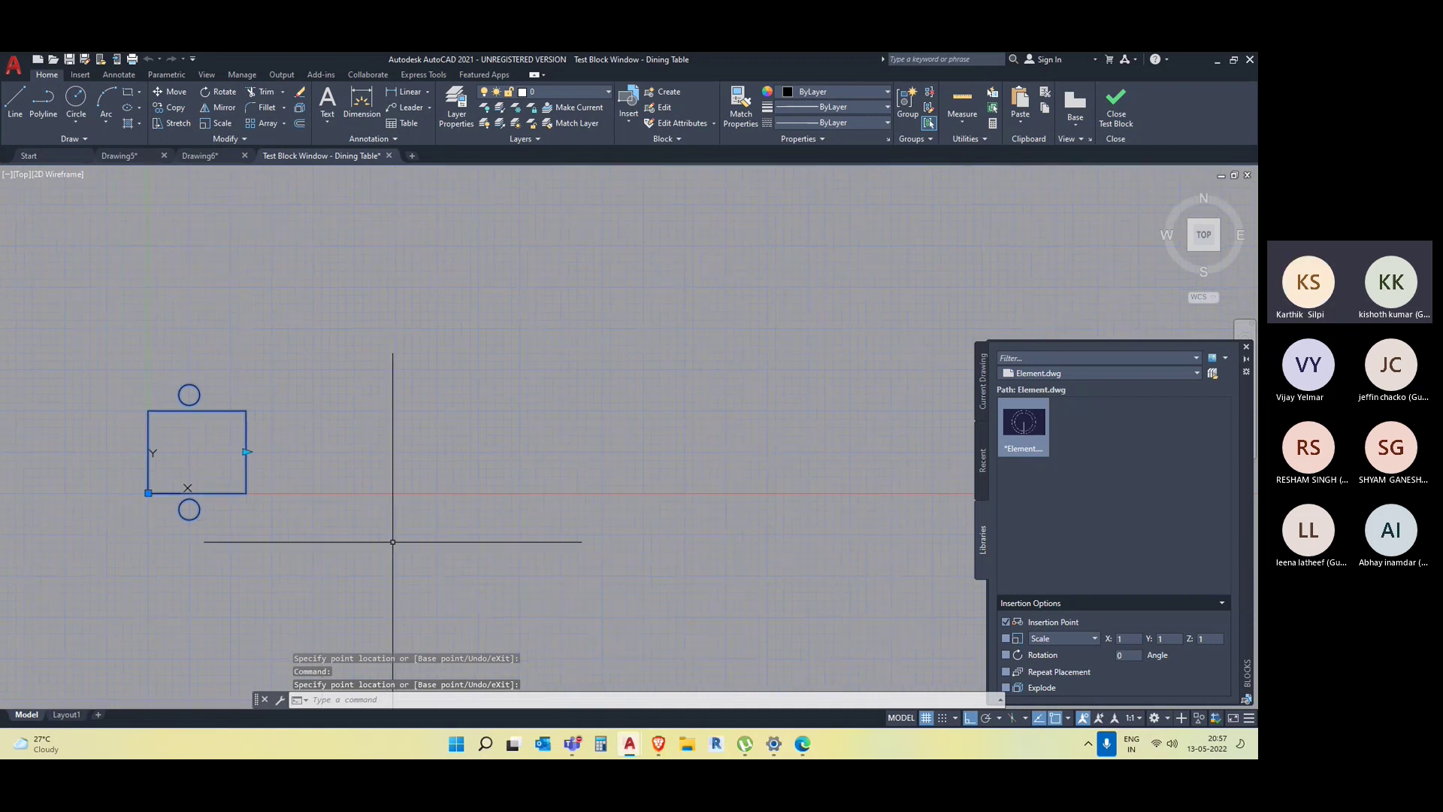
left_click(1116, 113)
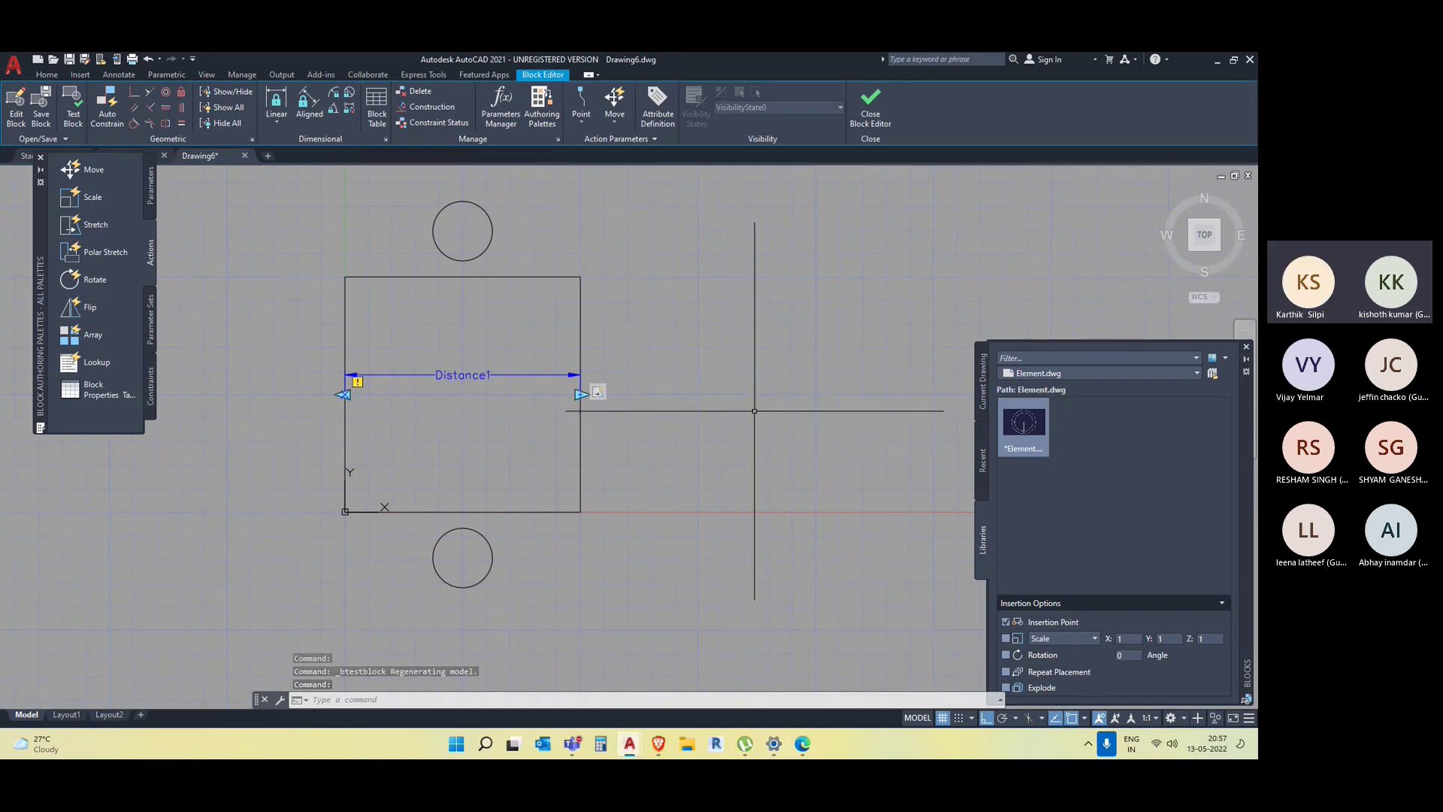
Open the linear parameter's properties and set its distance type to List.
middle_click_drag(454, 391, 455, 454)
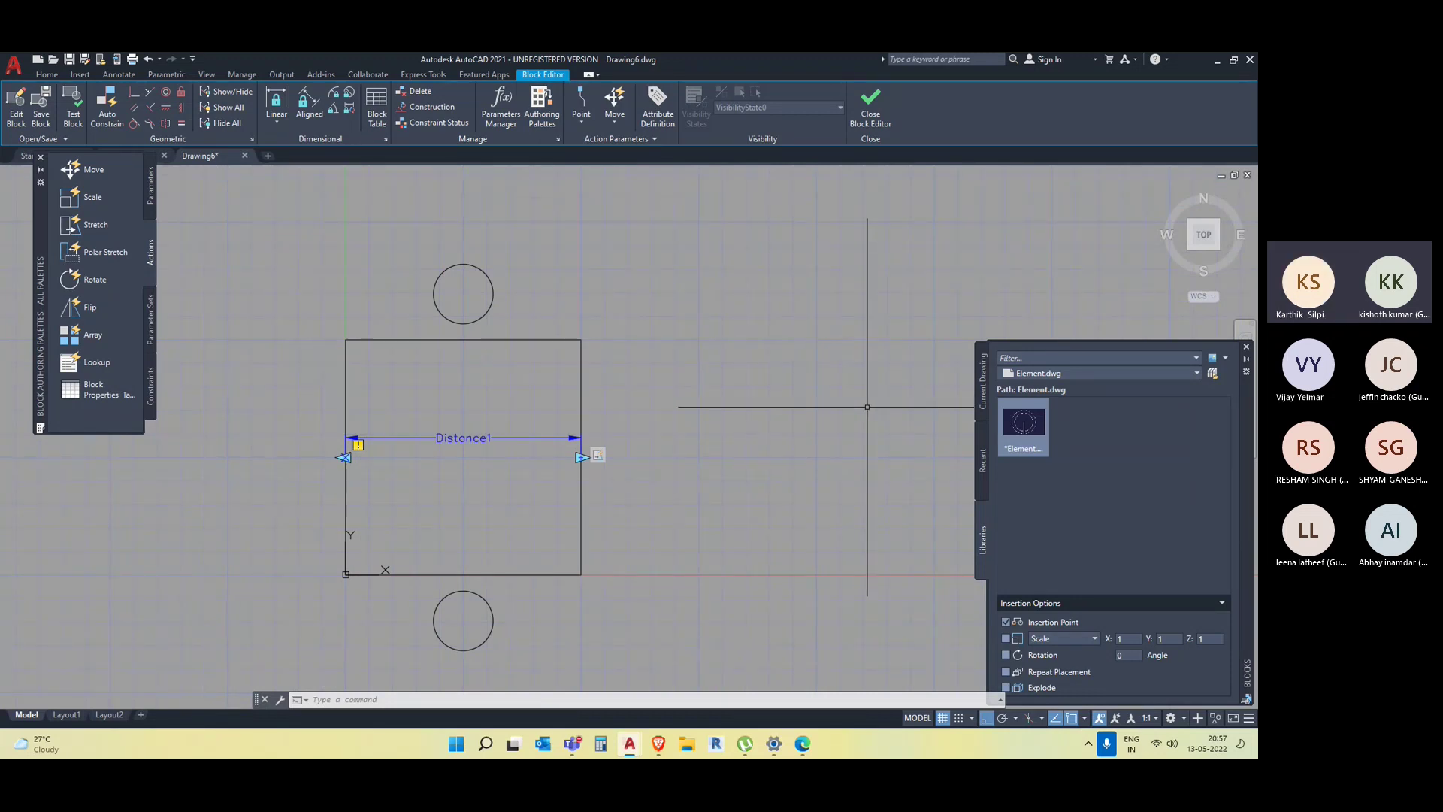
type("pr")
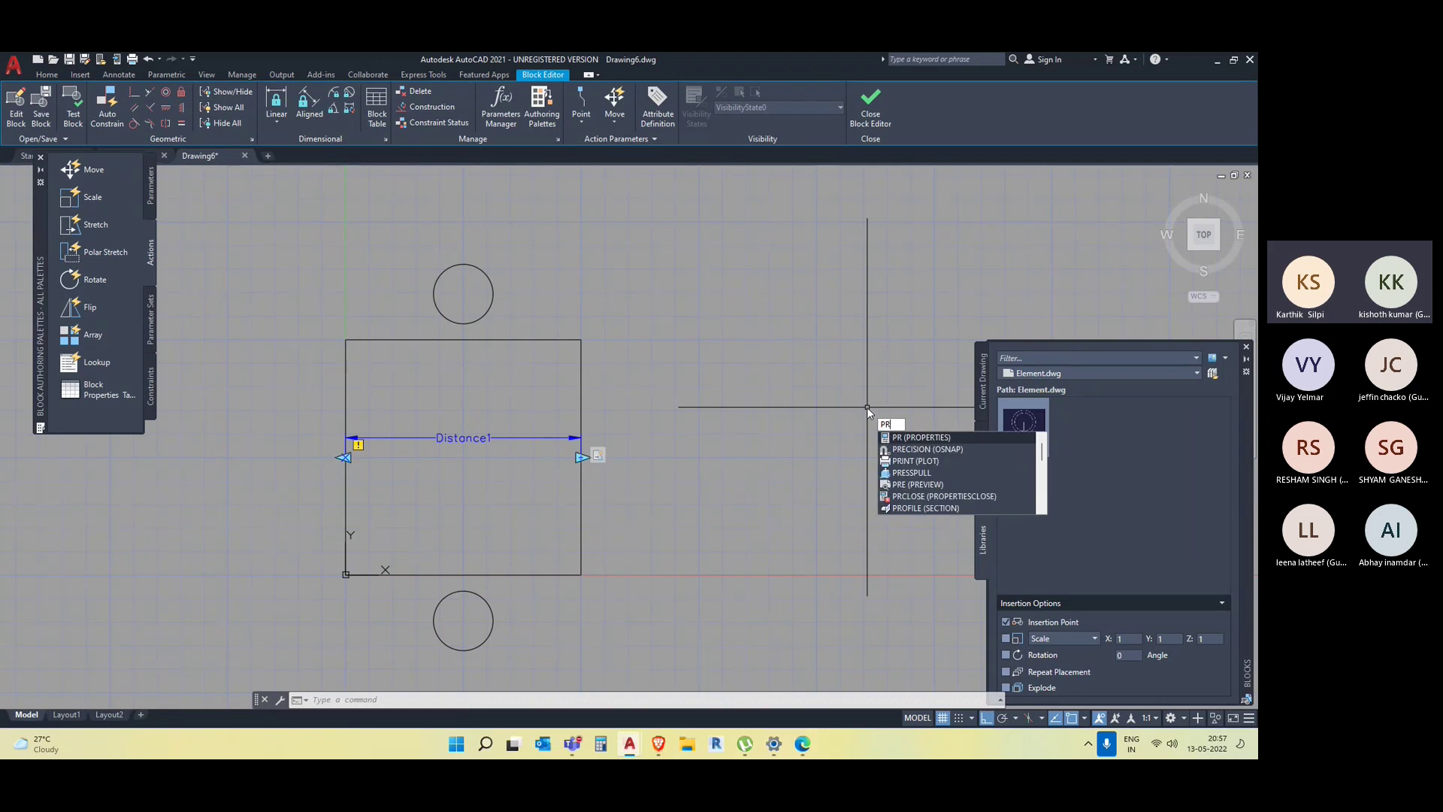
key("Return")
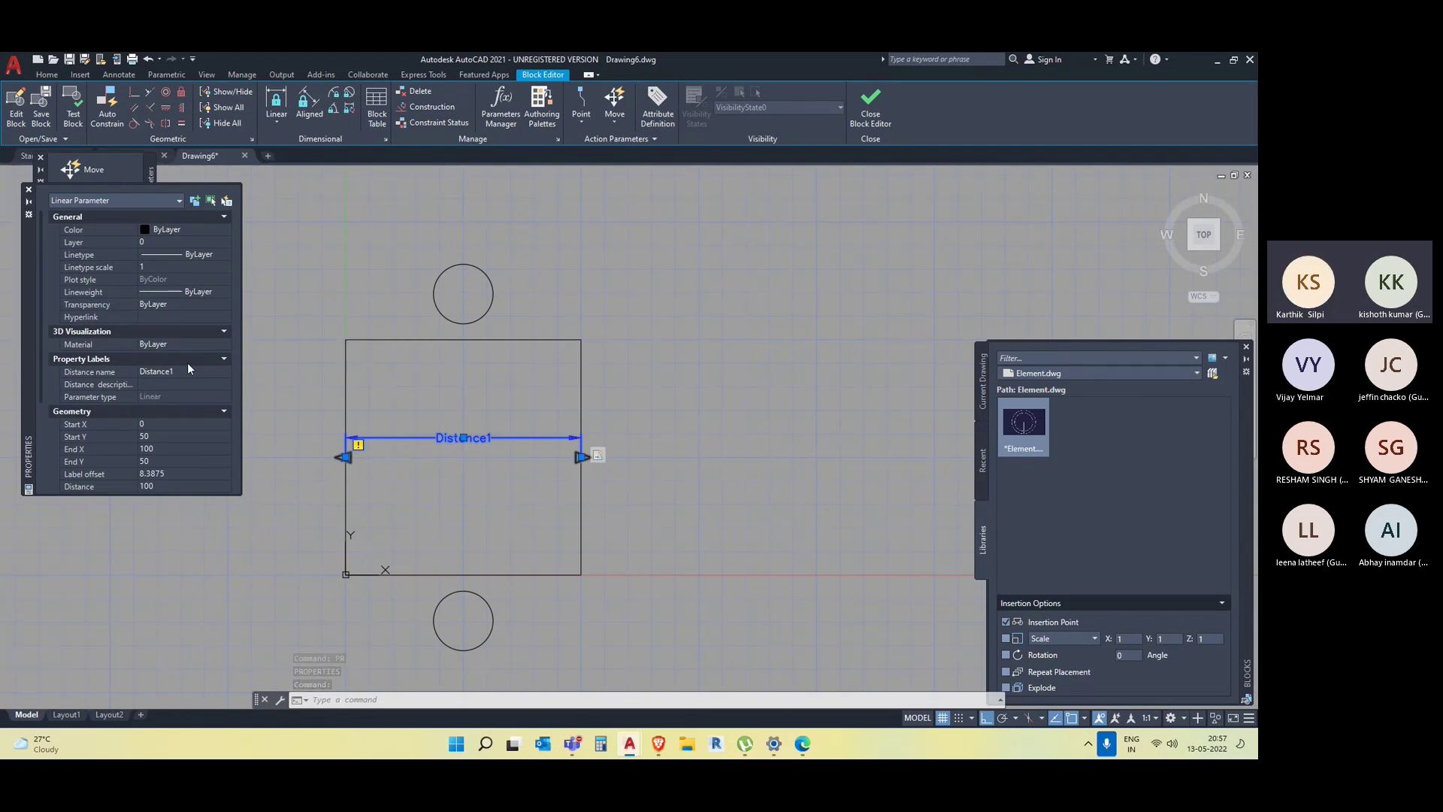
scroll(187, 363, "down", 3)
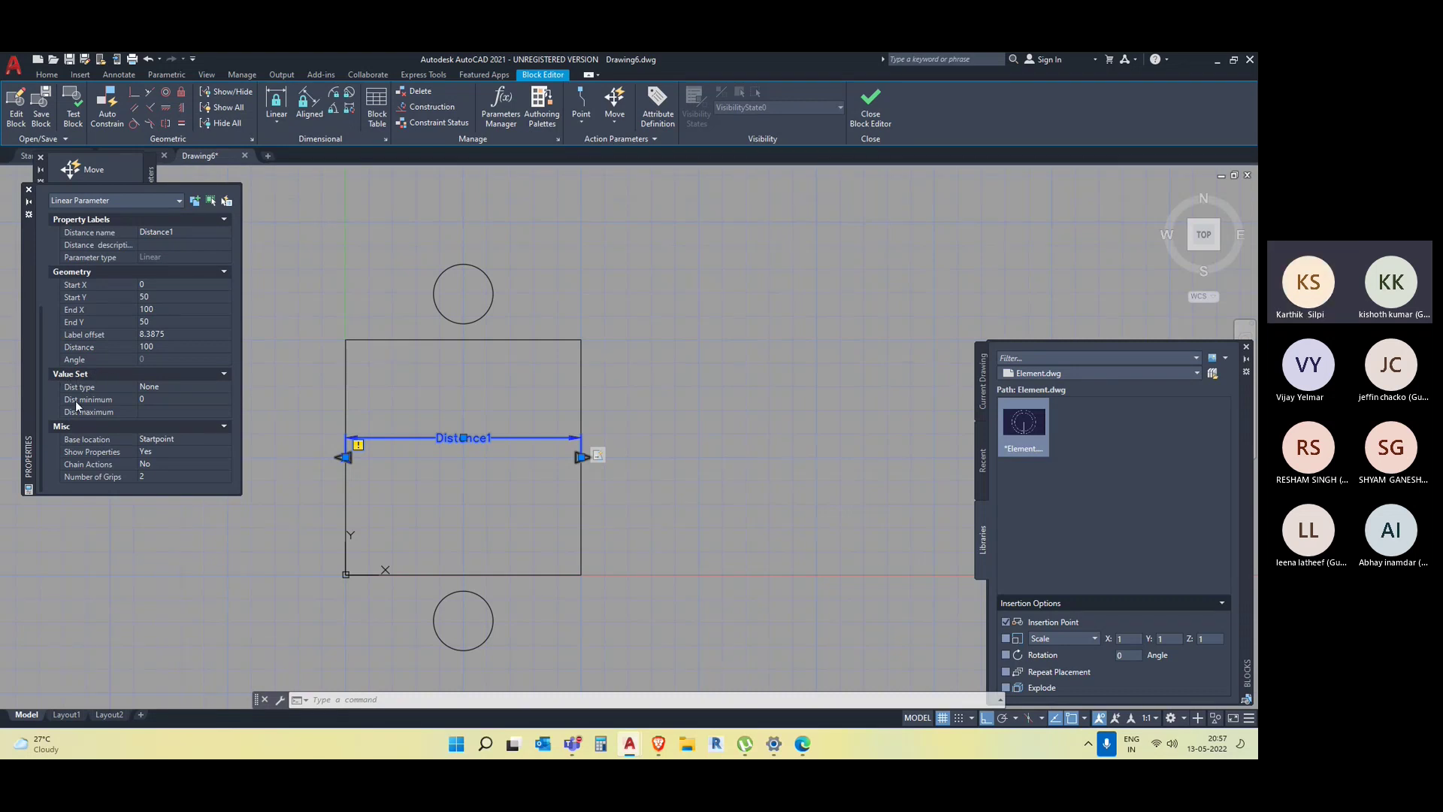
left_click(227, 388)
left_click(227, 387)
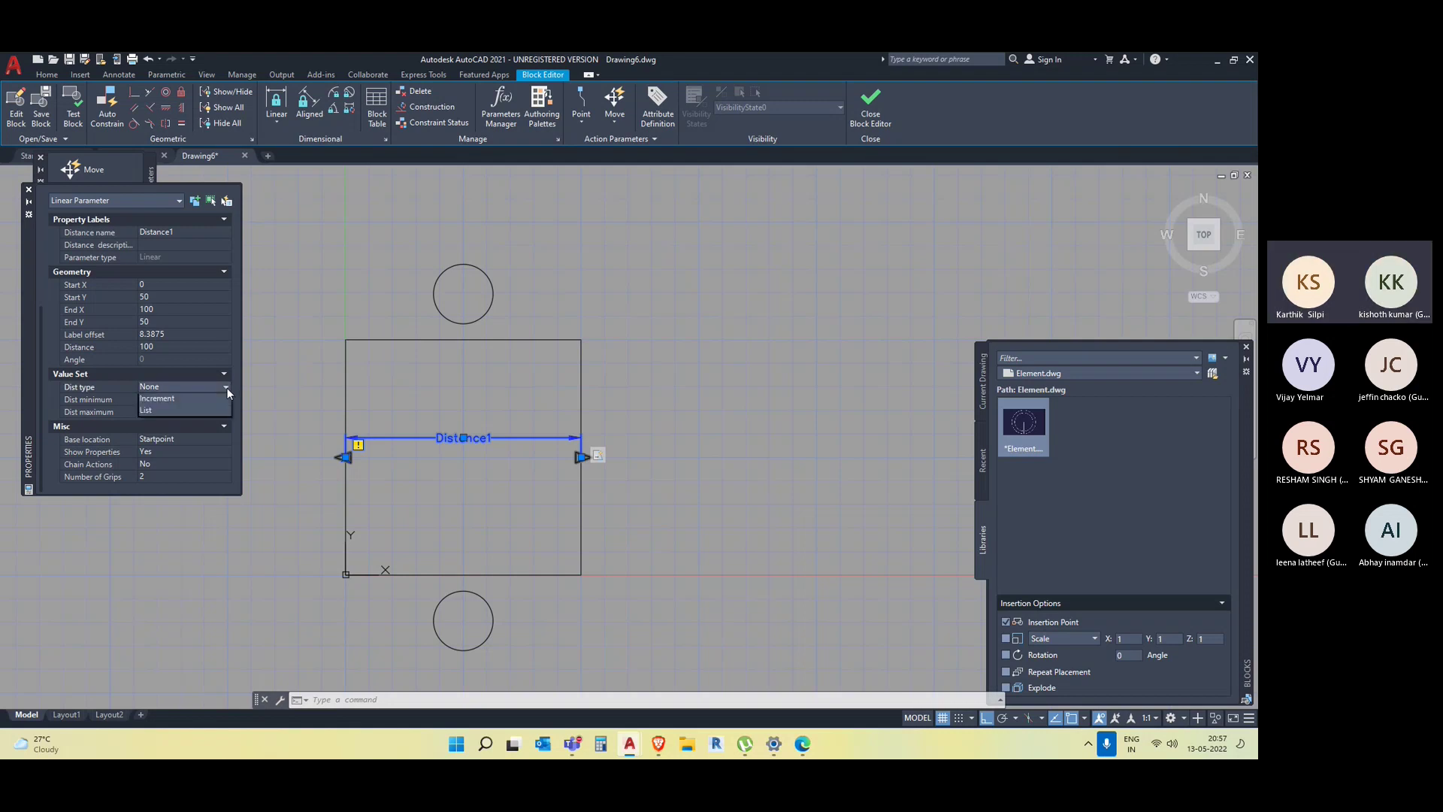
left_click(192, 423)
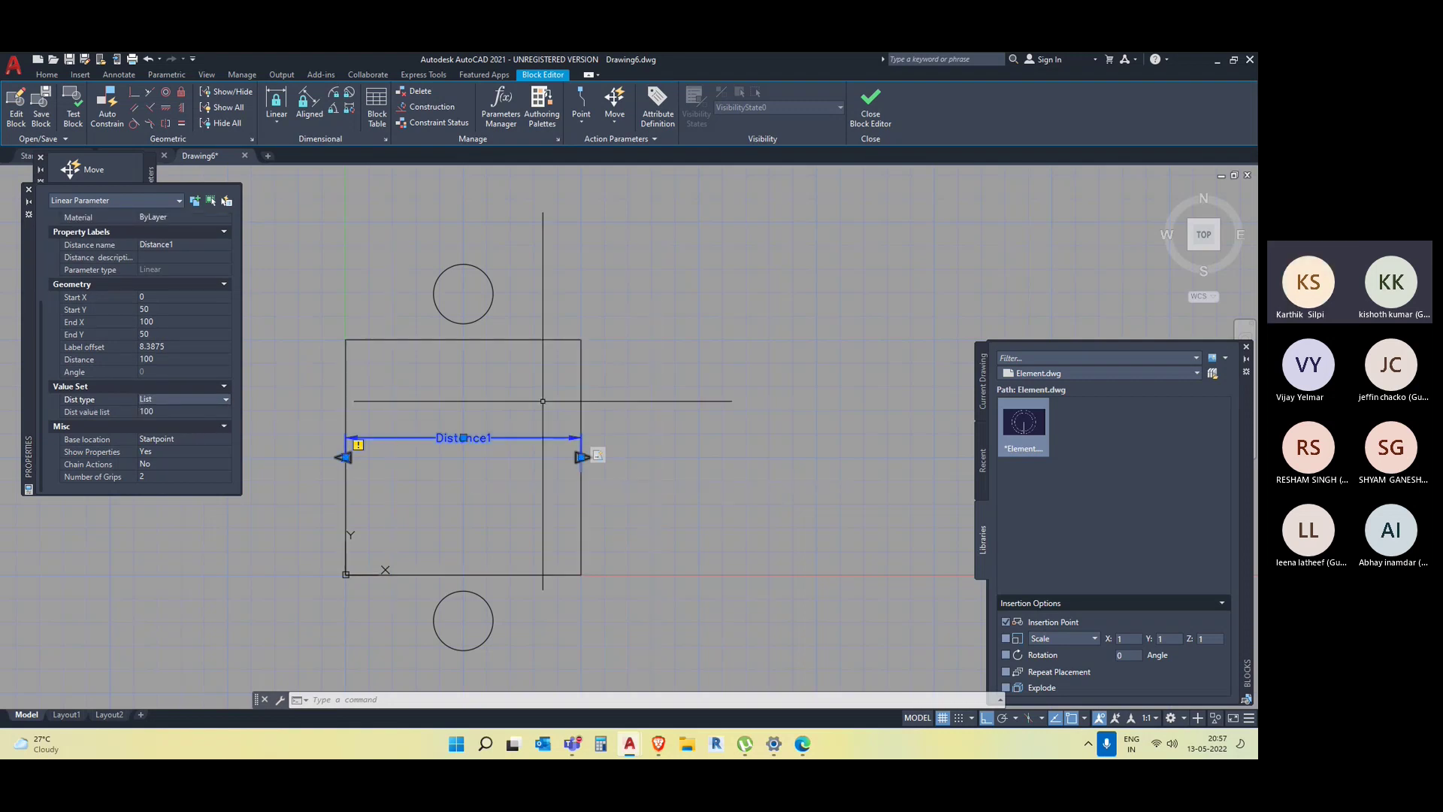
Add the distances 200, 300 and 400 to the linear parameter's distance value list.
left_click(225, 414)
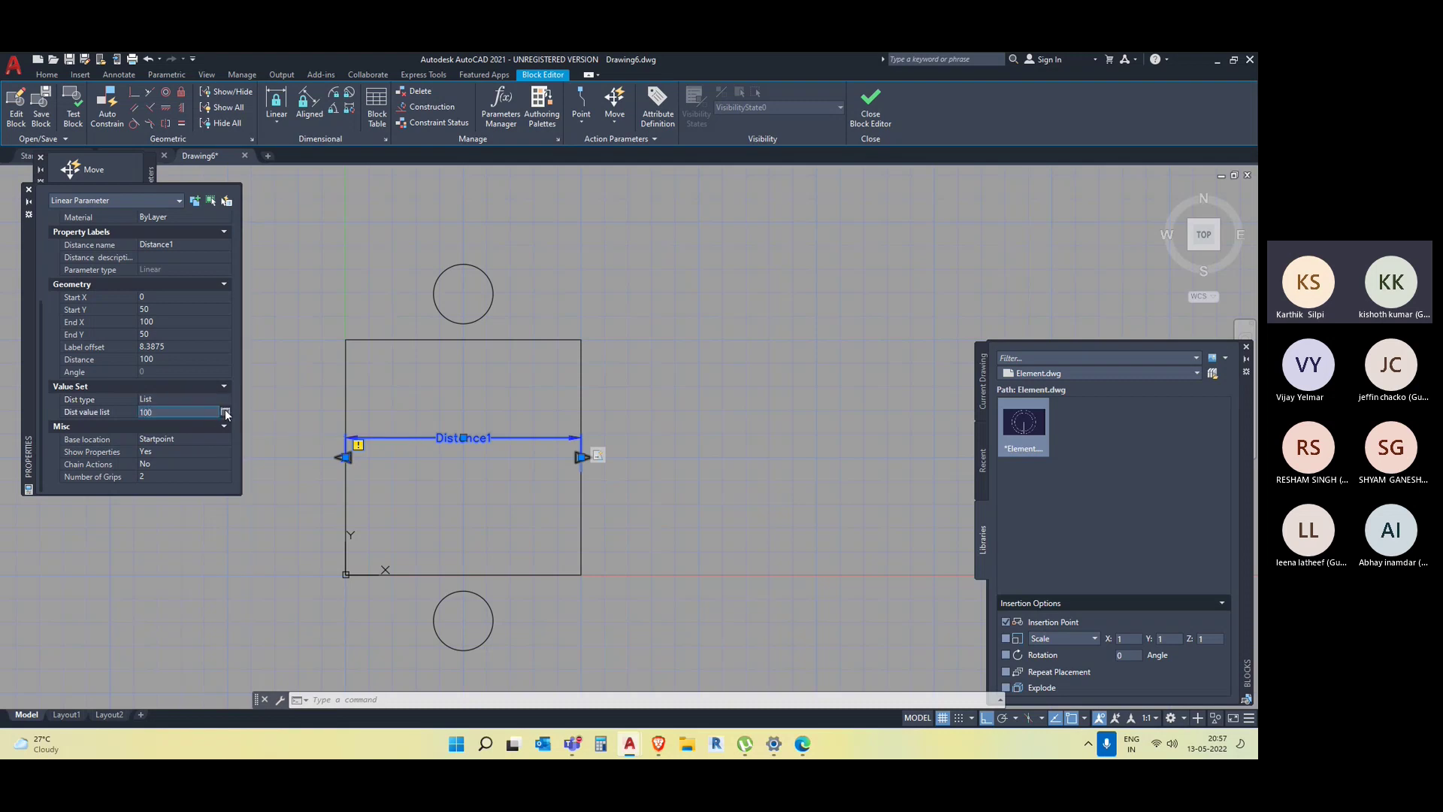
left_click(226, 411)
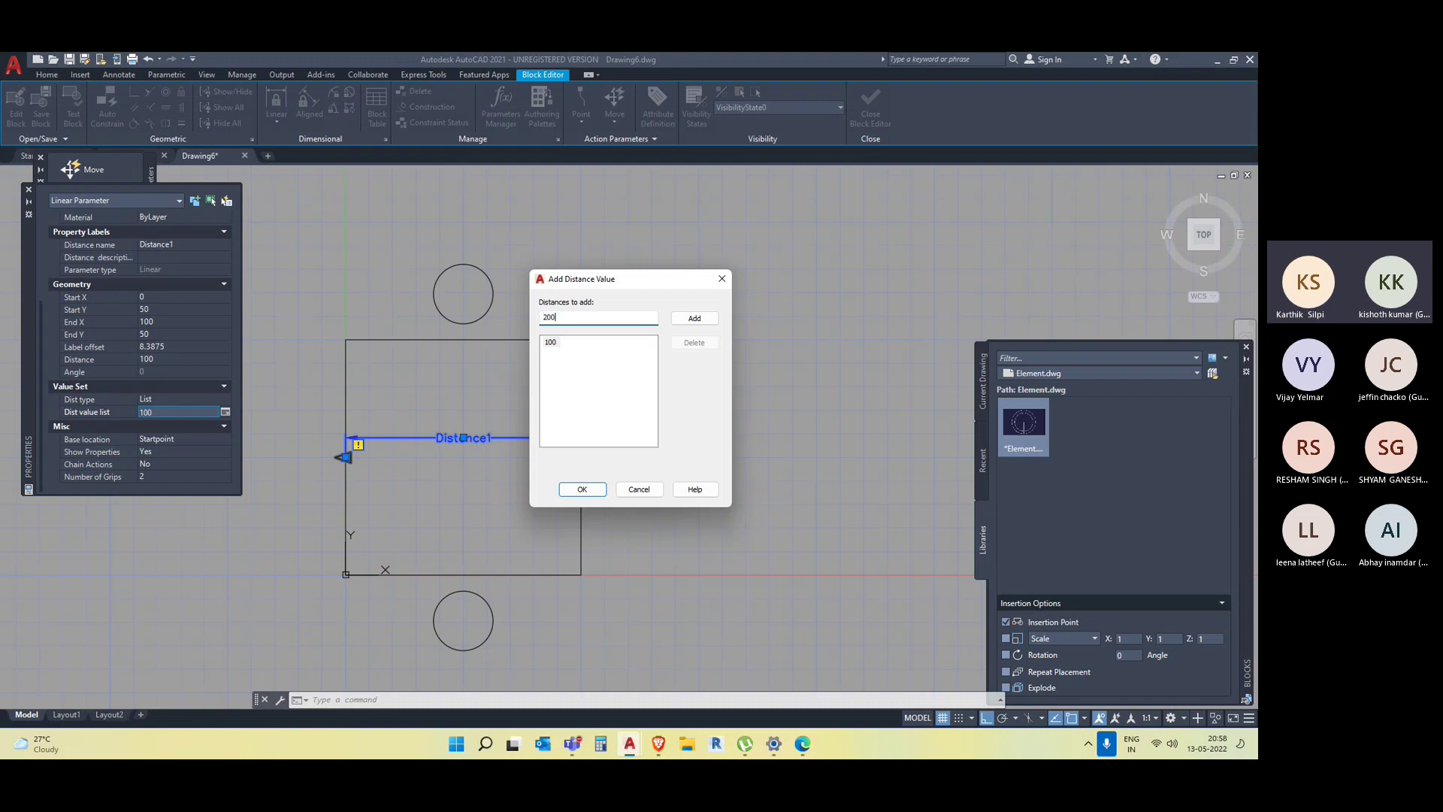
left_click(697, 320)
type("300")
left_click(713, 318)
type("400")
left_click(583, 489)
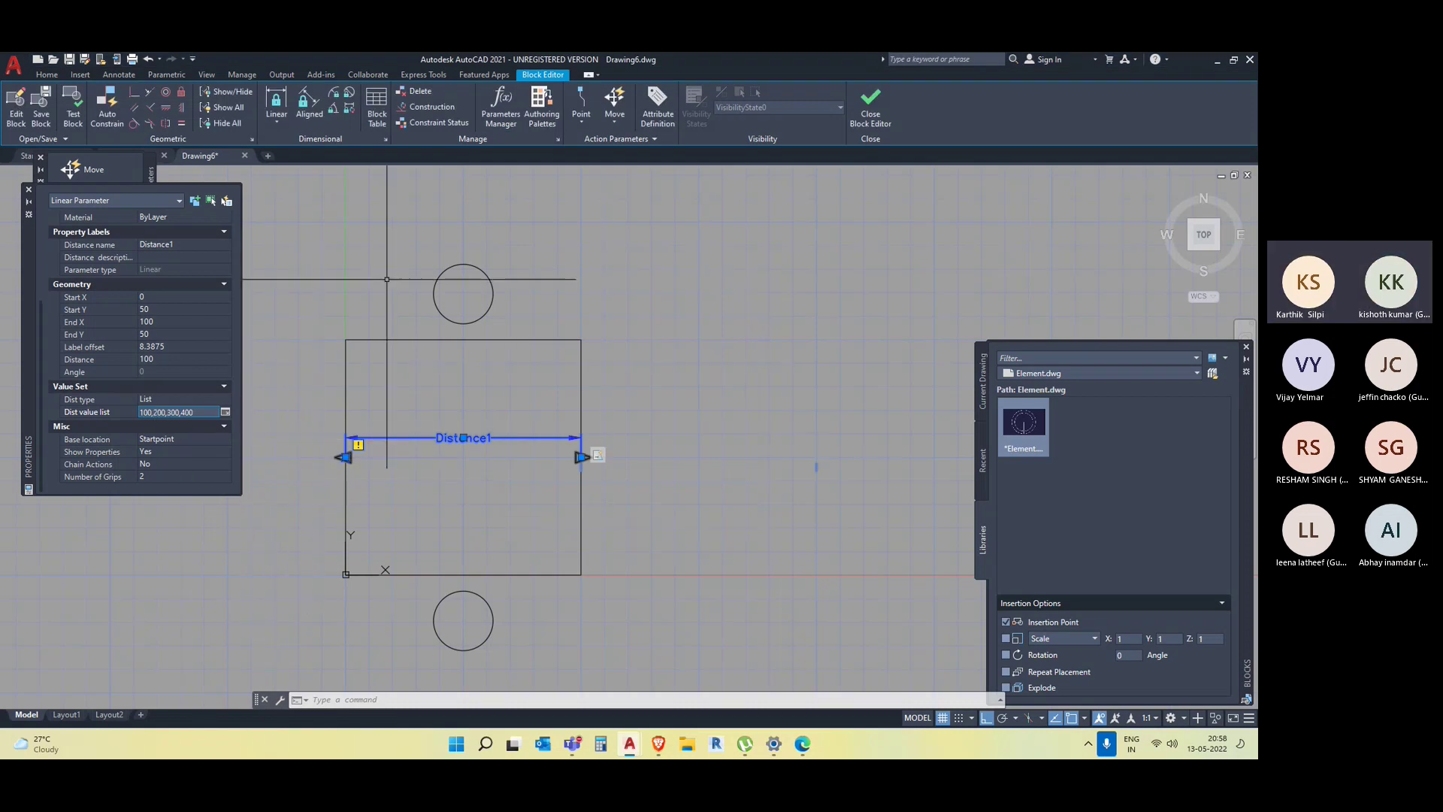
Test the block again, previewing the square's stretch through the listed distances up to 400, and close the test window.
left_click(74, 128)
left_click(693, 434)
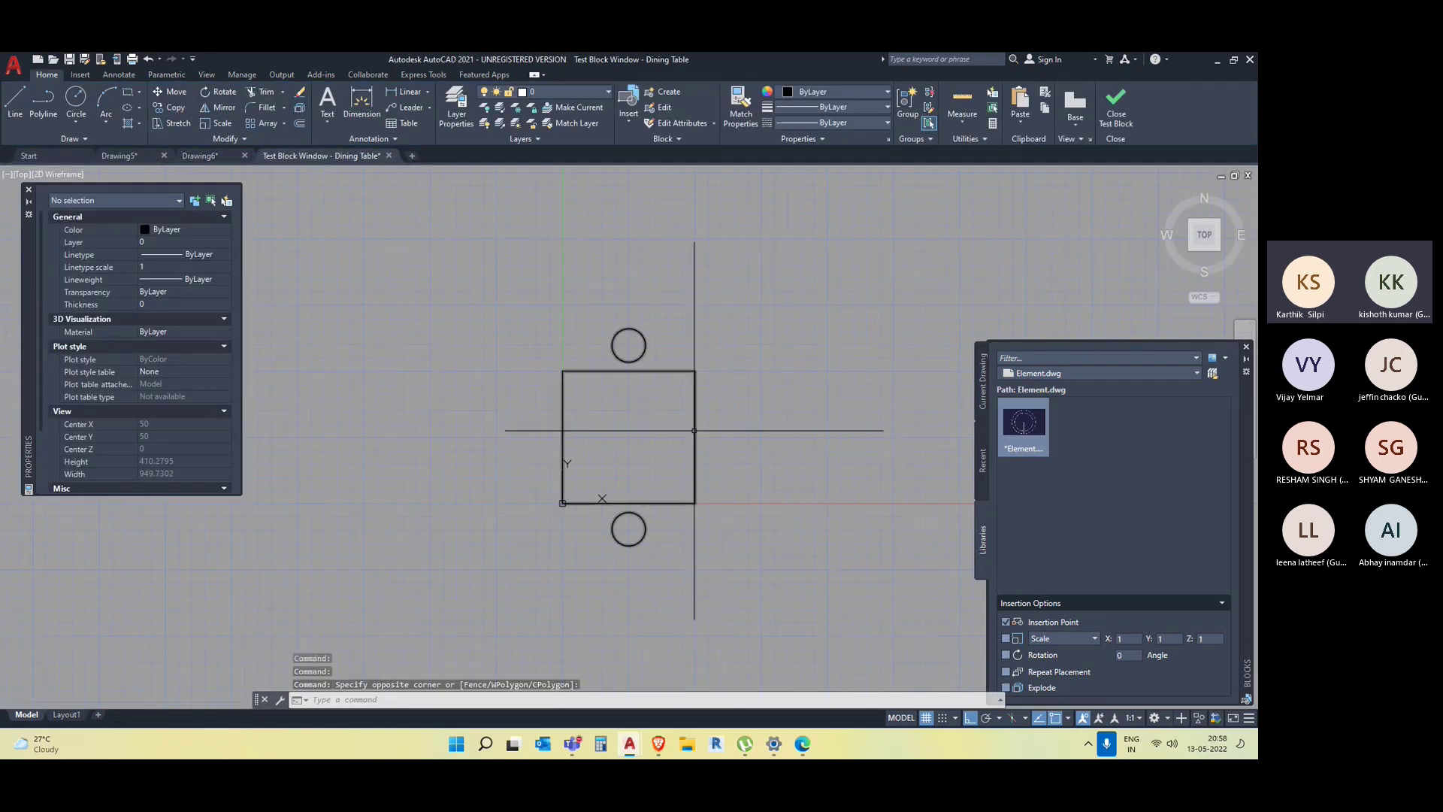
left_click(694, 431)
middle_click_drag(694, 431, 572, 425)
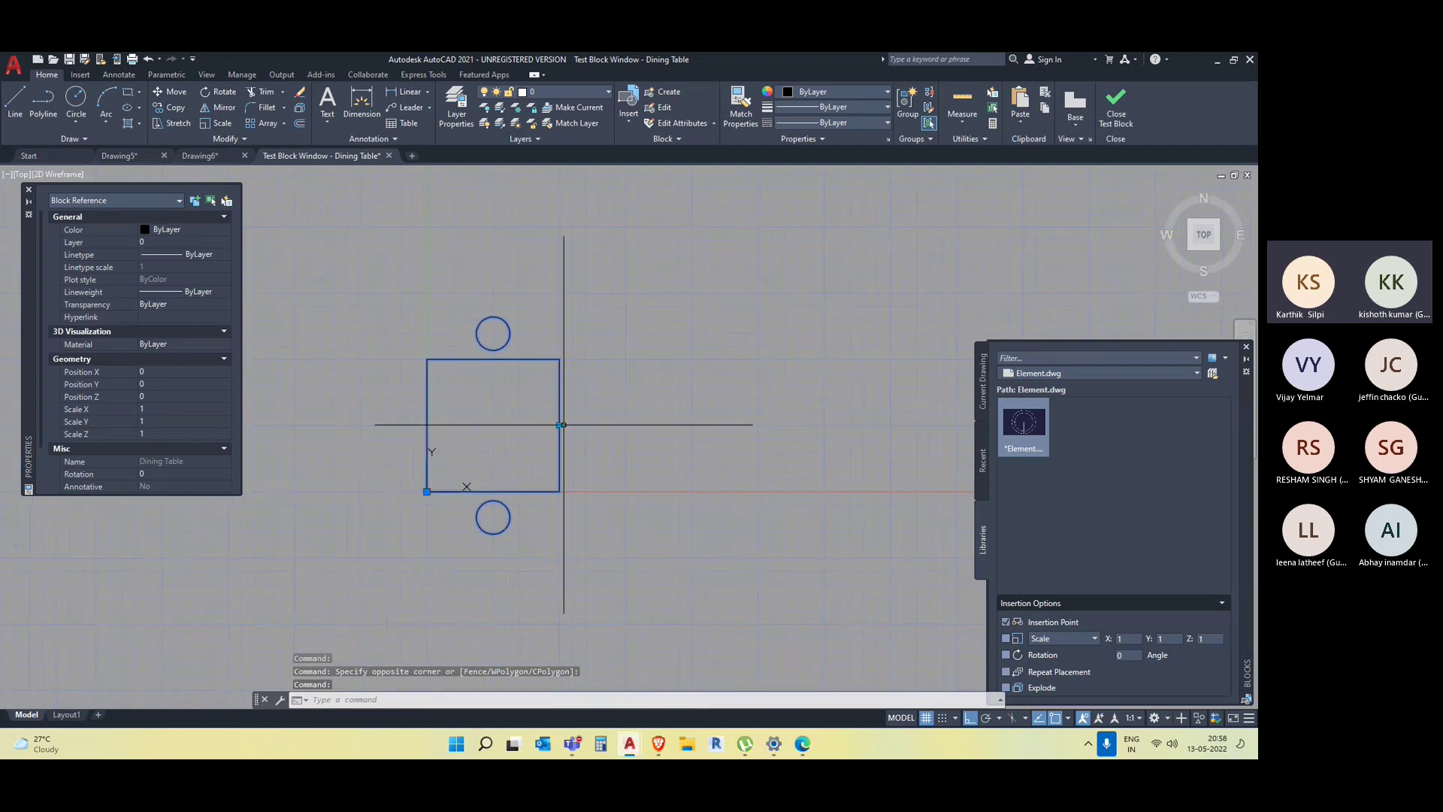
left_click(560, 424)
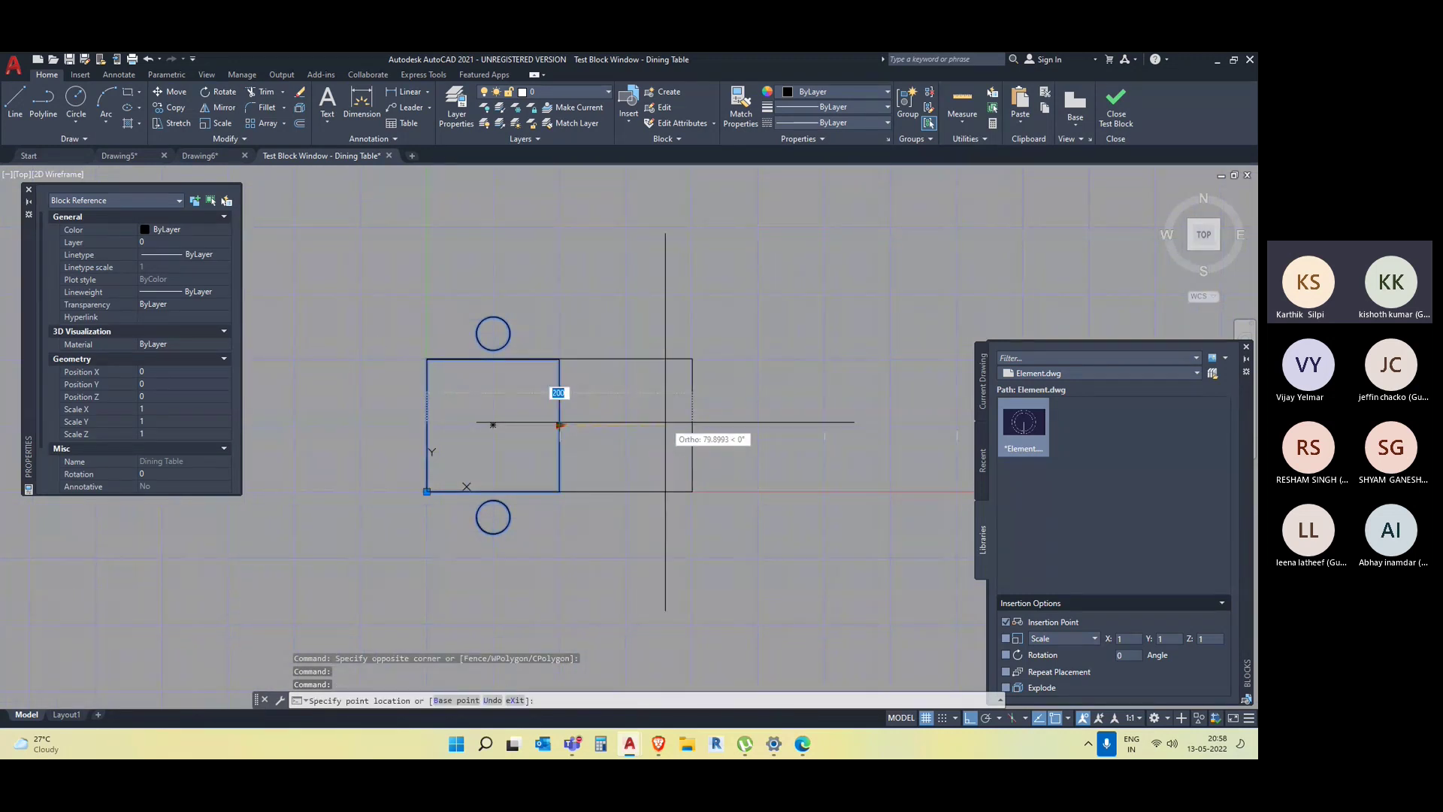
middle_click_drag(712, 423, 577, 448)
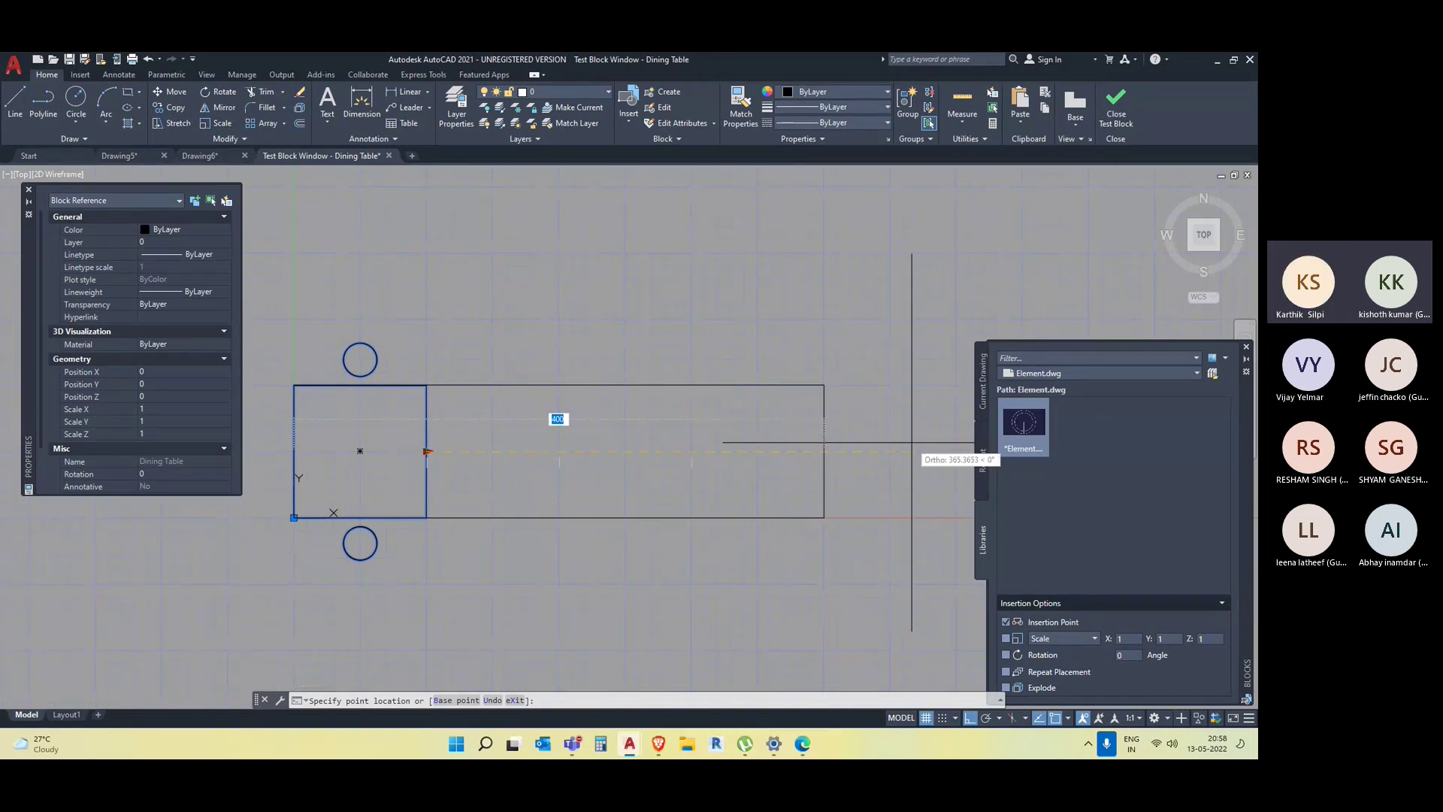
scroll(689, 481, "down", 3)
middle_click_drag(689, 481, 620, 482)
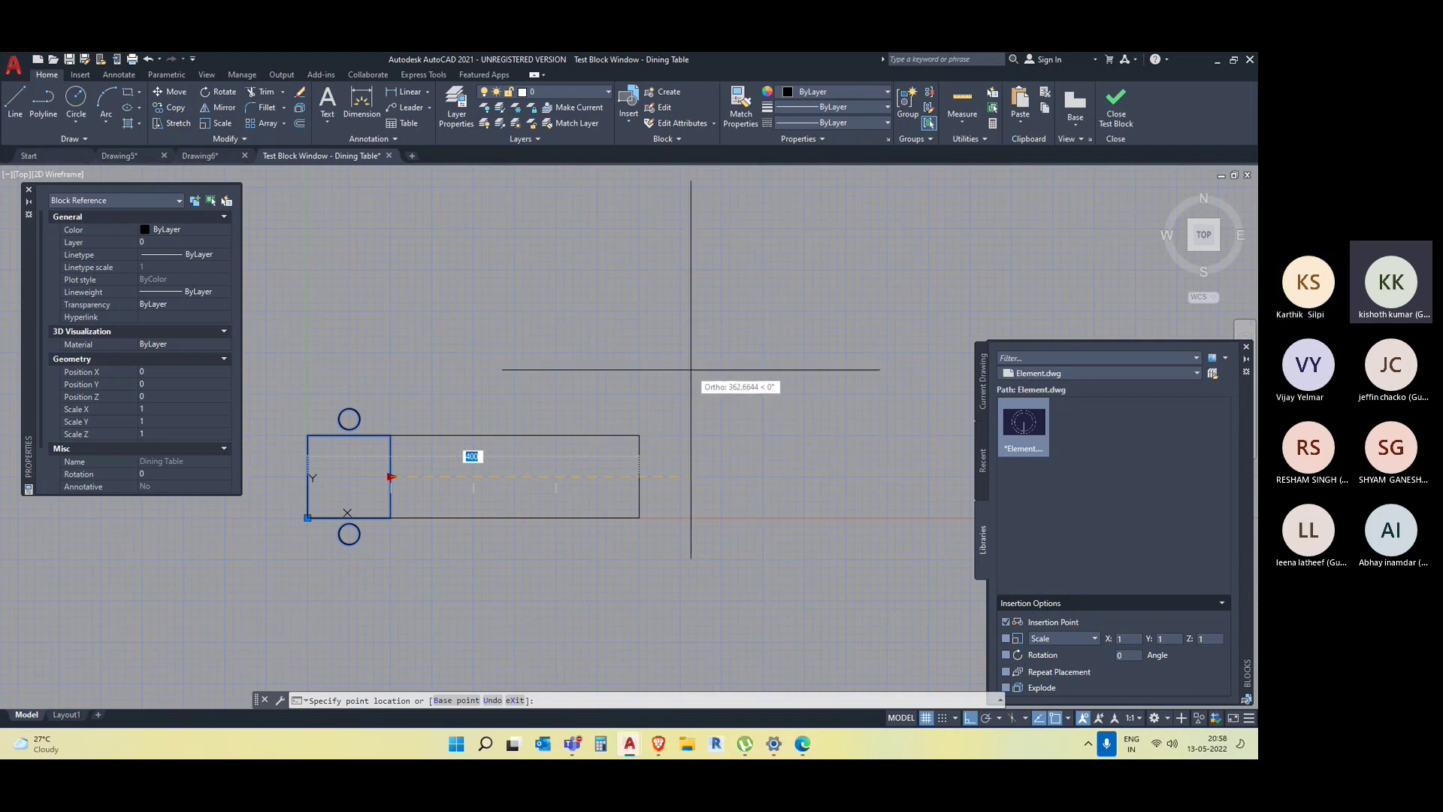
left_click(1113, 118)
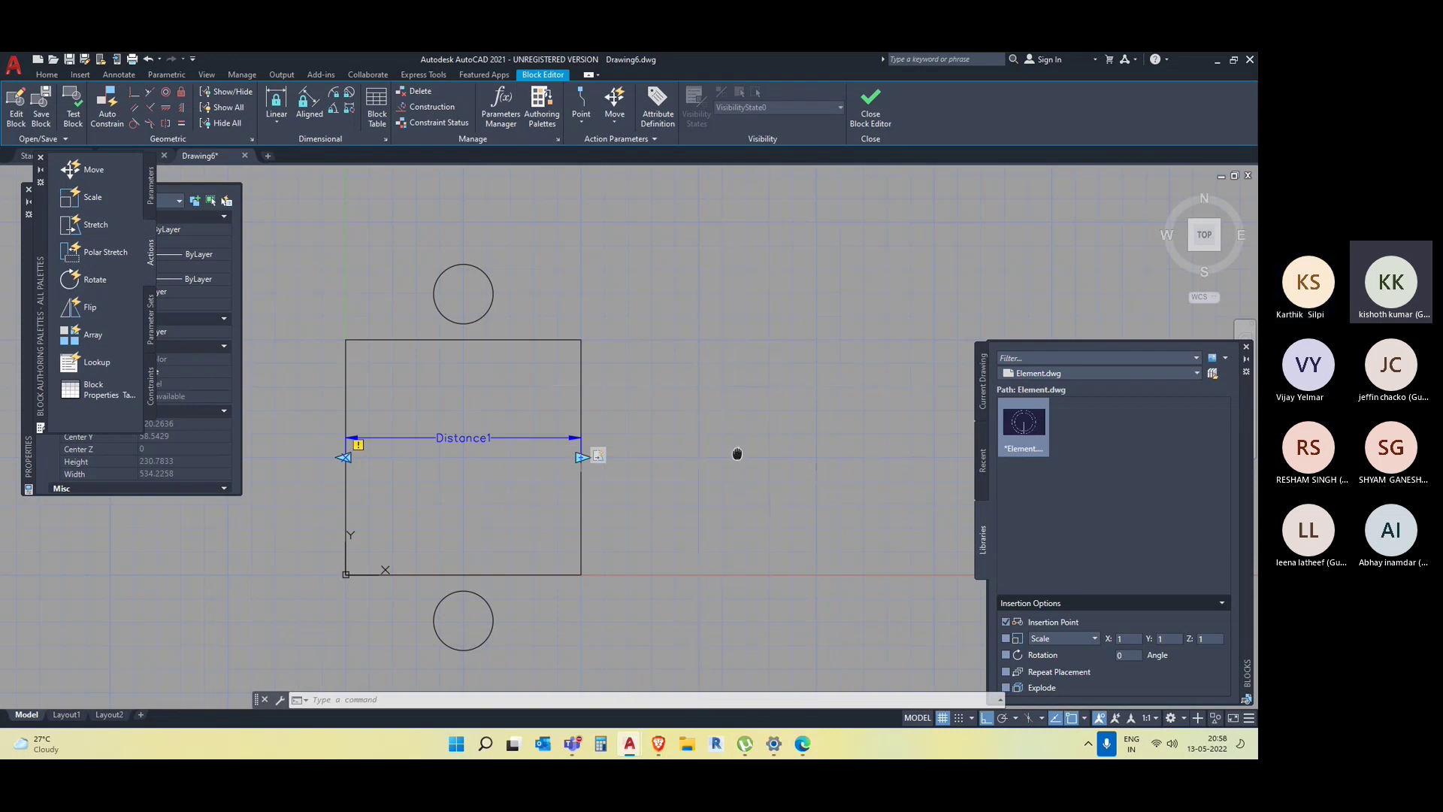
Add an Array action to the linear parameter, selecting the table with both circles and deselecting the square, with a column distance of 100.
middle_click_drag(737, 454, 727, 442)
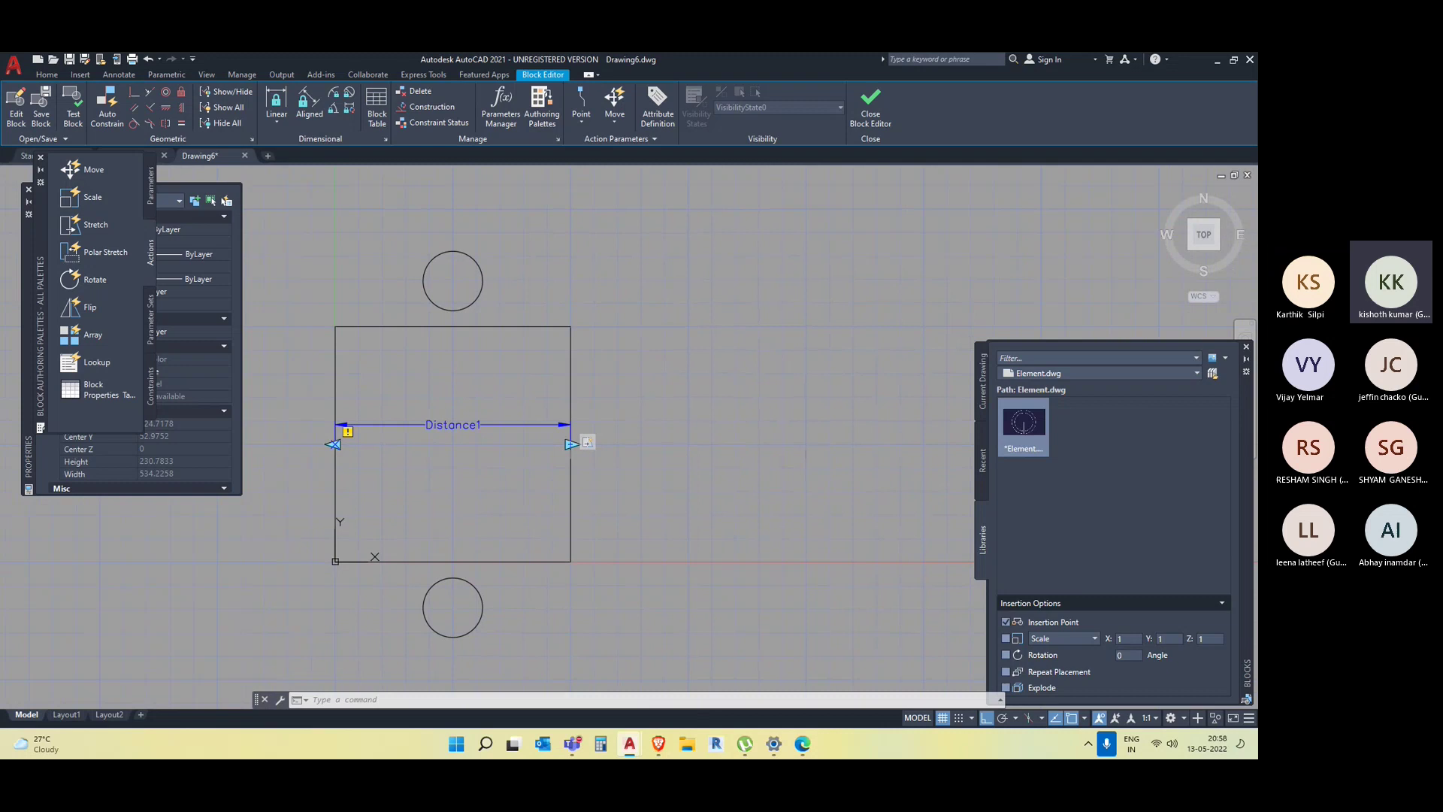
left_click(78, 343)
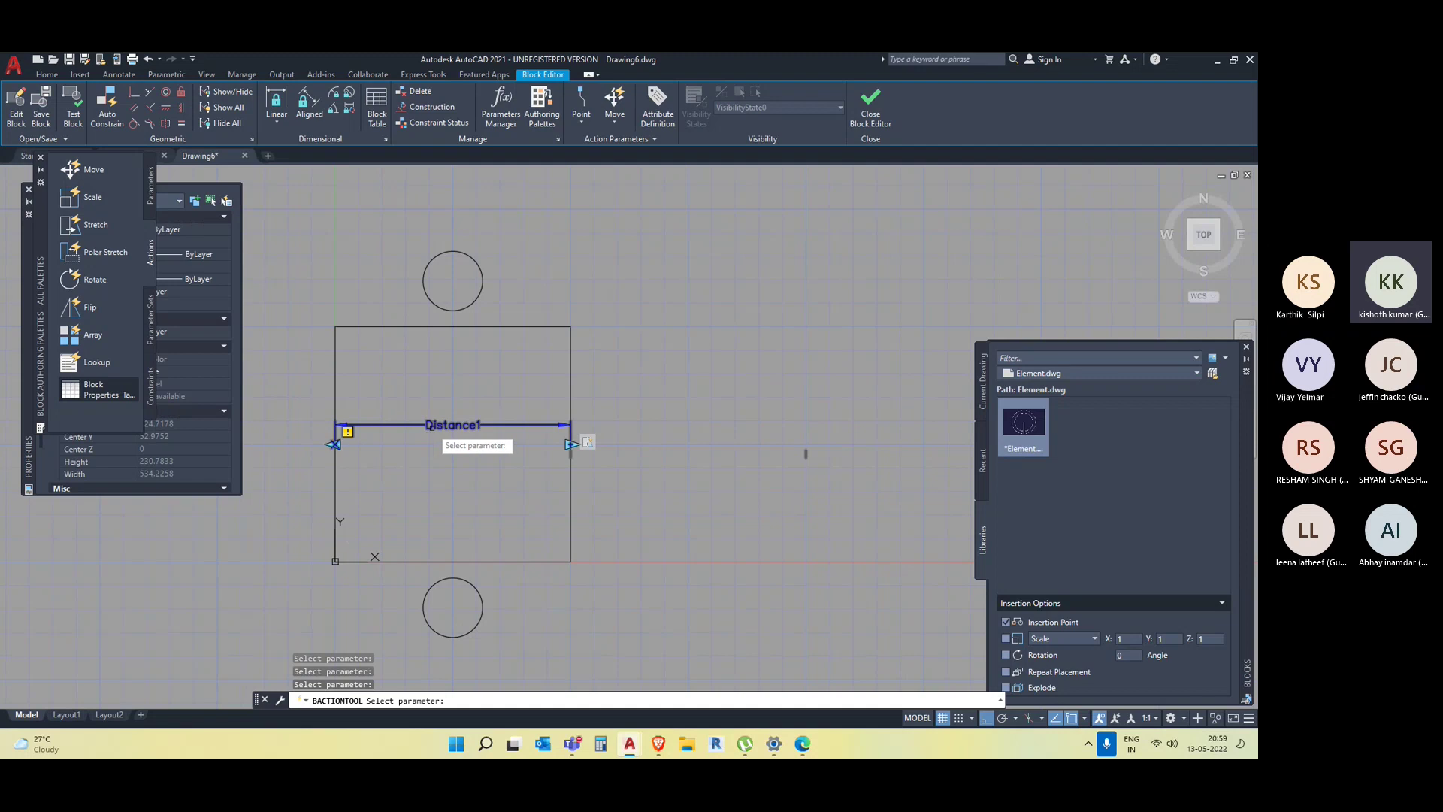
left_click(414, 430)
left_click(504, 656)
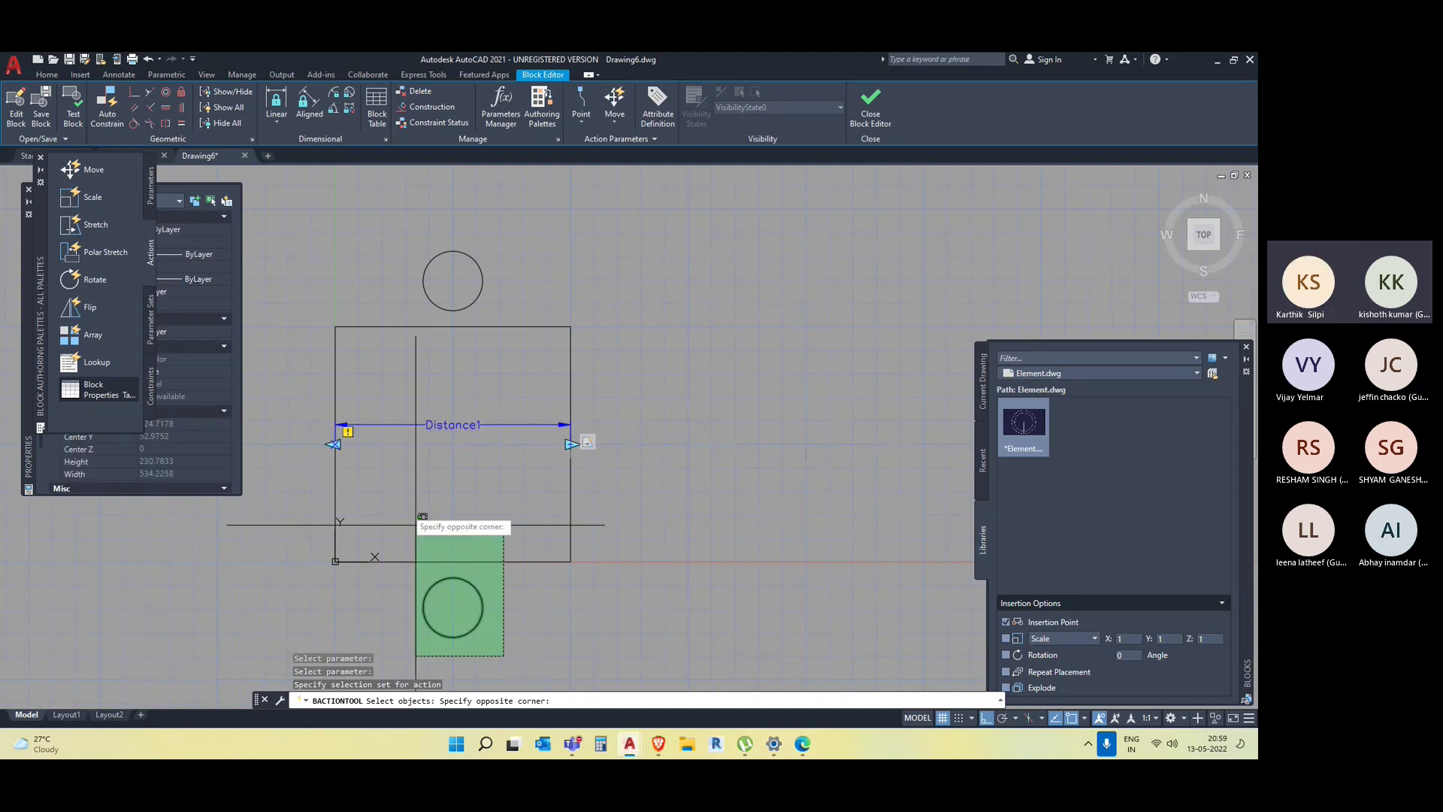
left_click(399, 242)
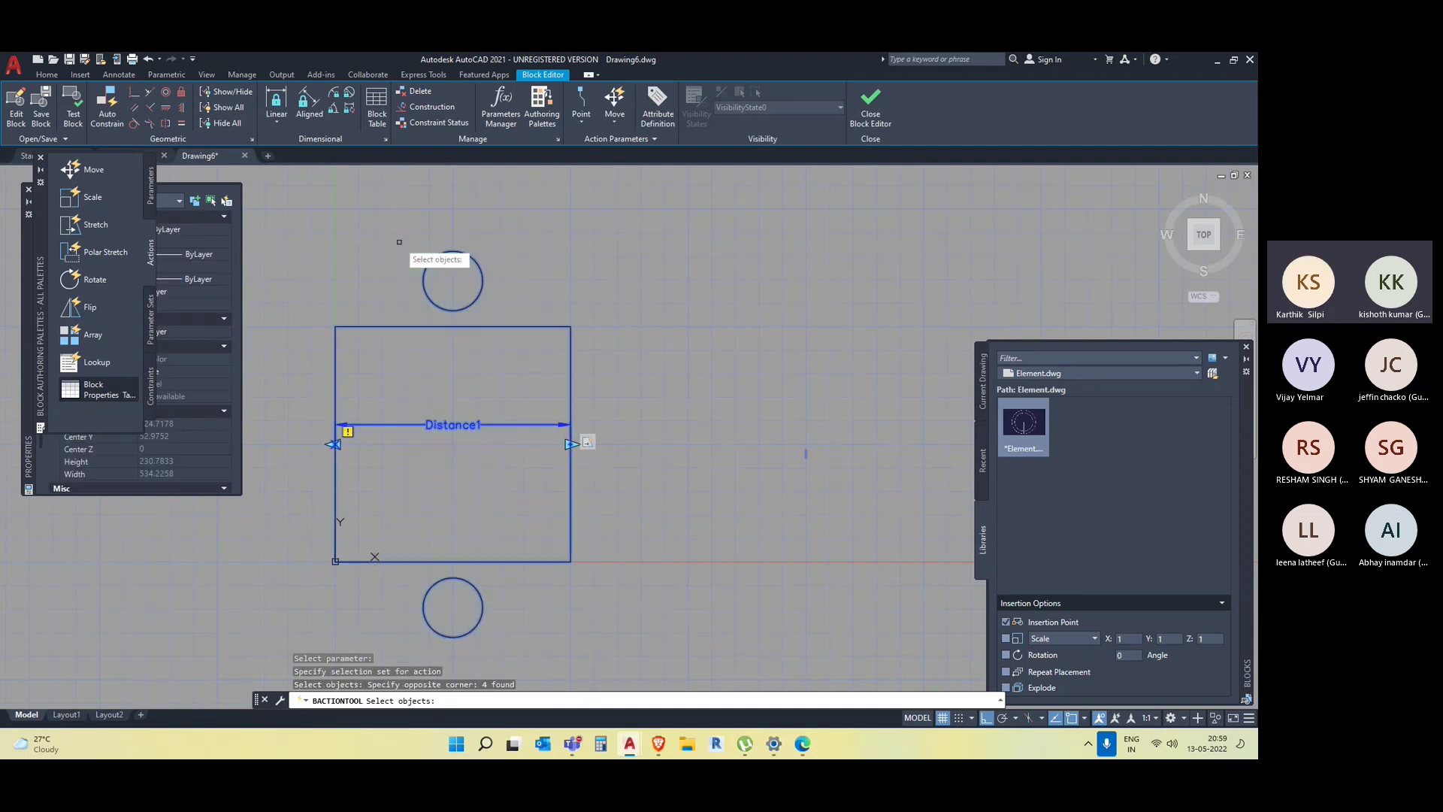
left_click(390, 359)
left_click(326, 279)
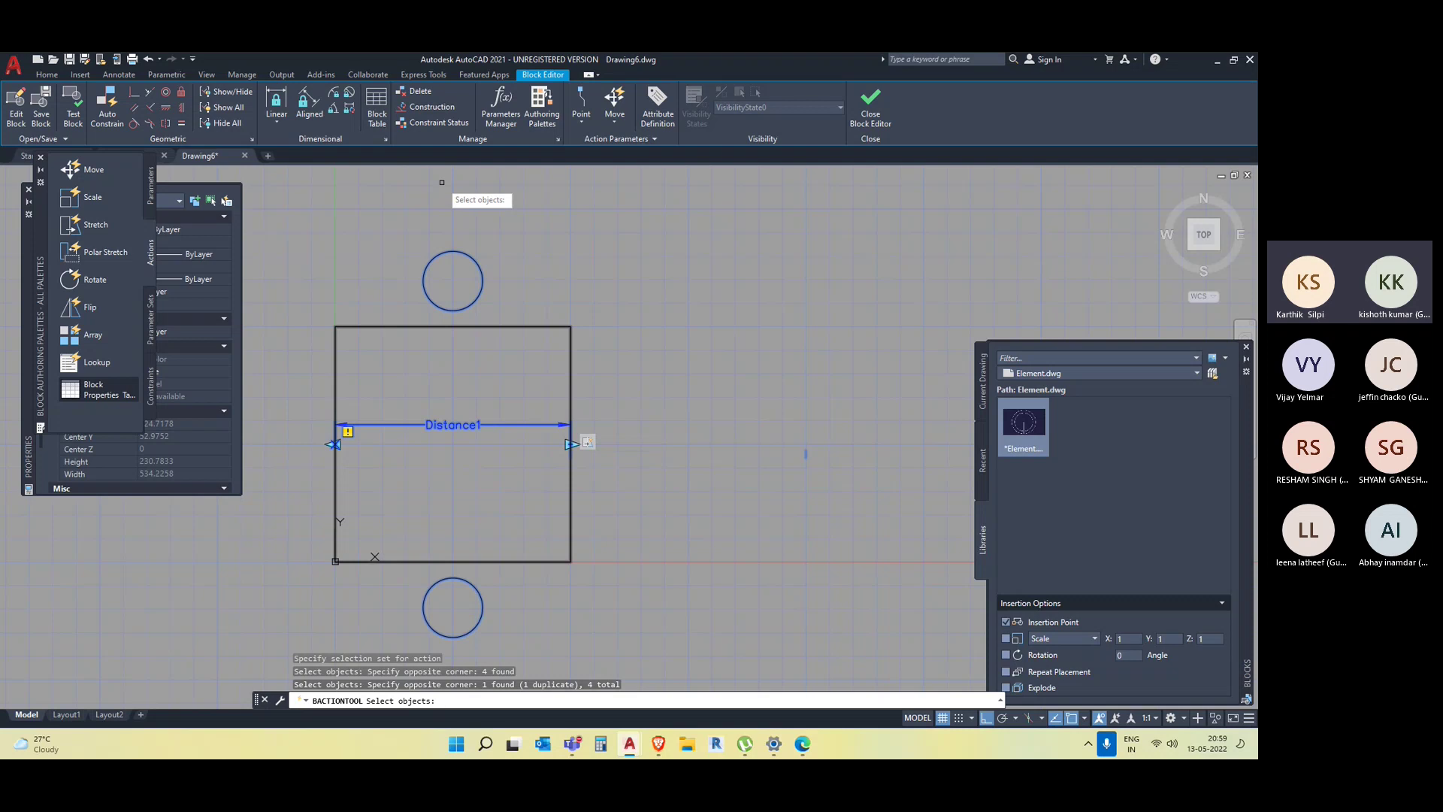
key("Return")
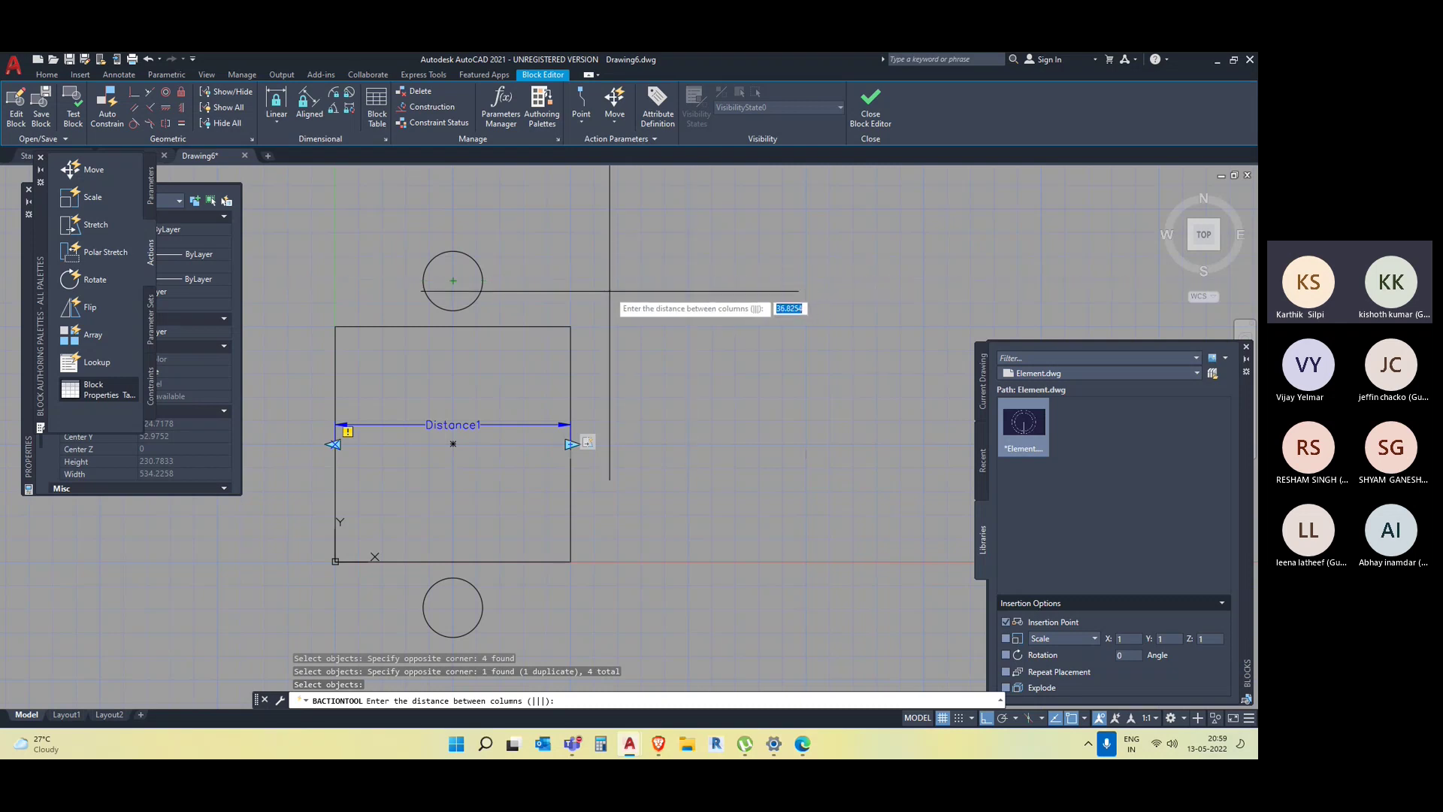
type("00")
key("Return")
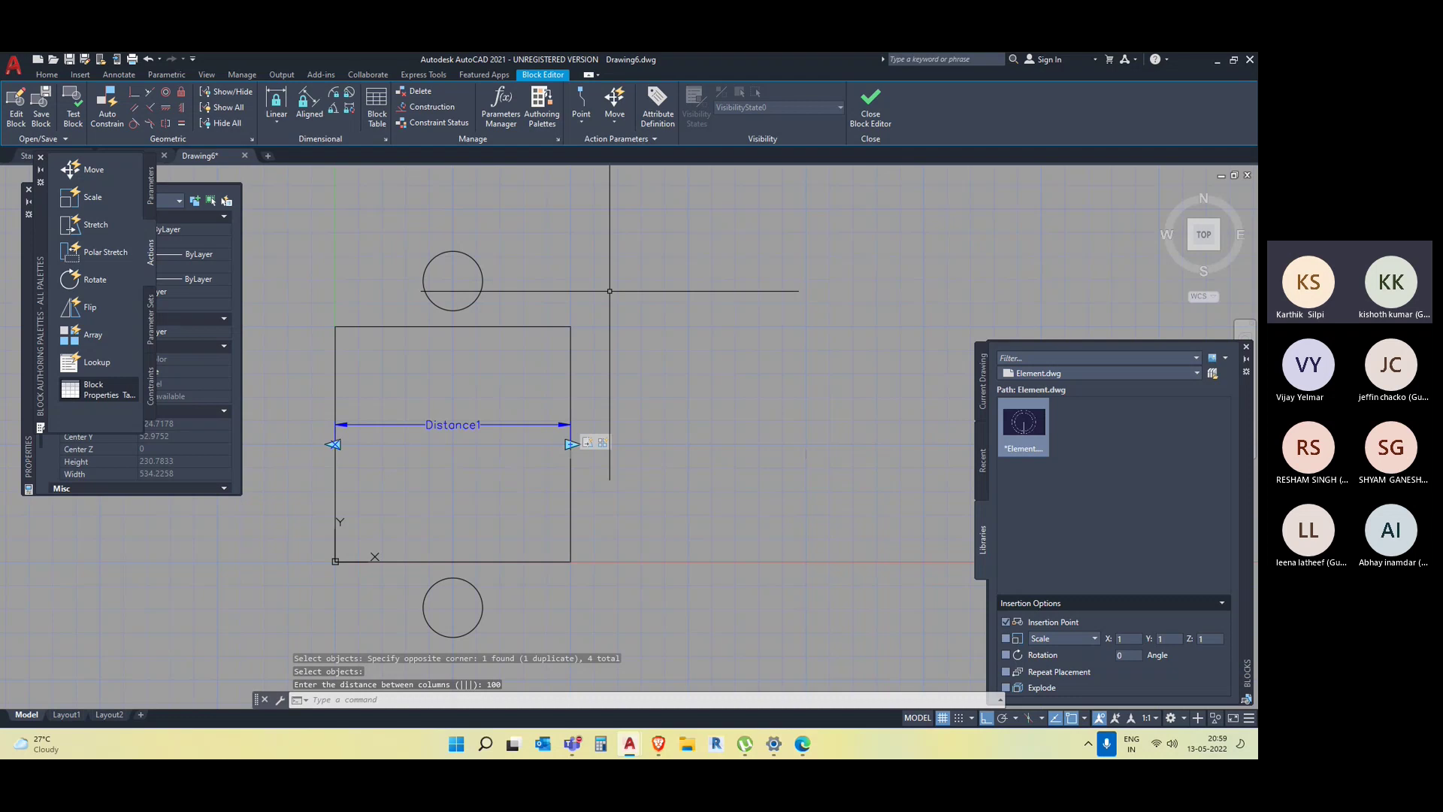
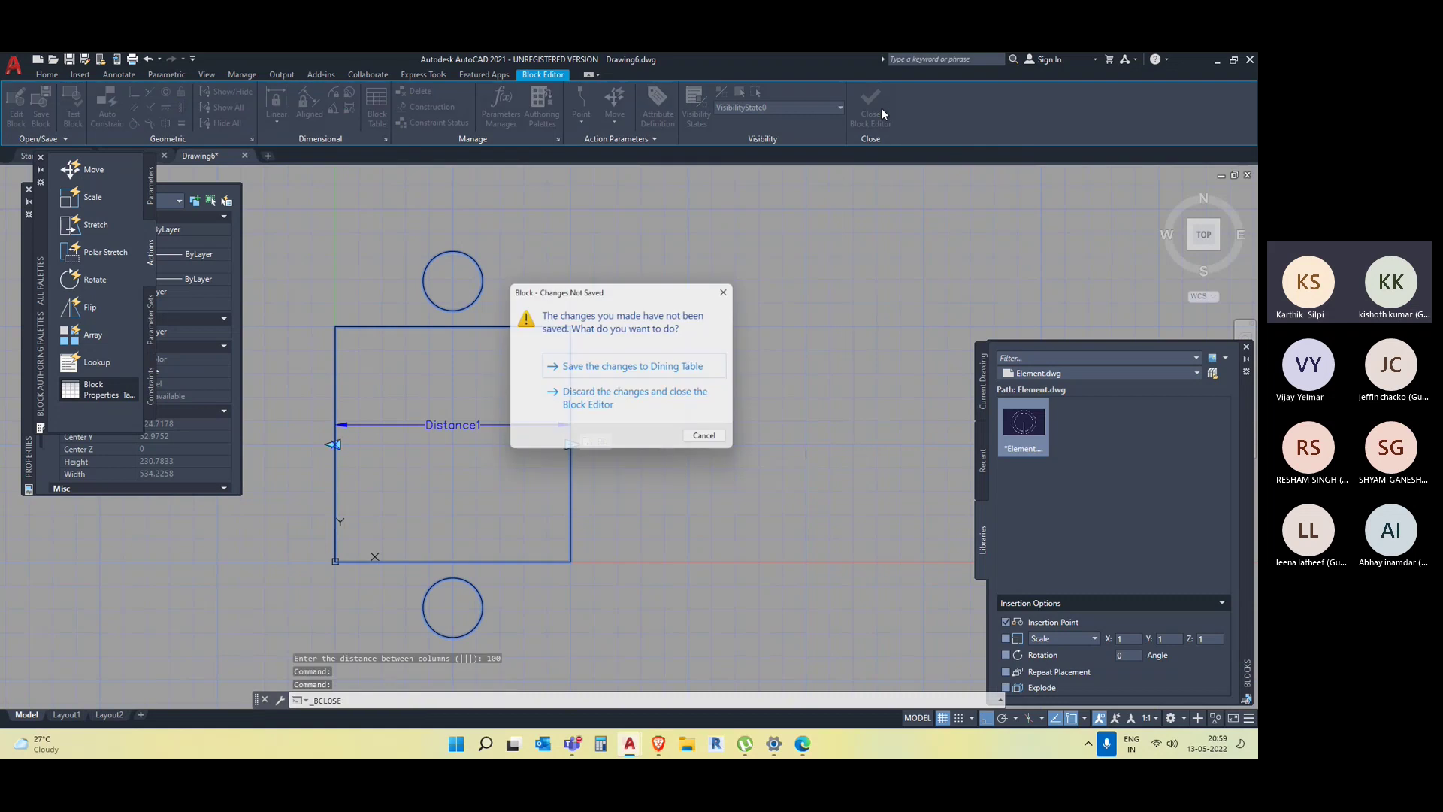
Save the changes to Dining Table, close the block editor, and select the table block in the drawing.
left_click(637, 368)
left_click(631, 457)
left_click(583, 437)
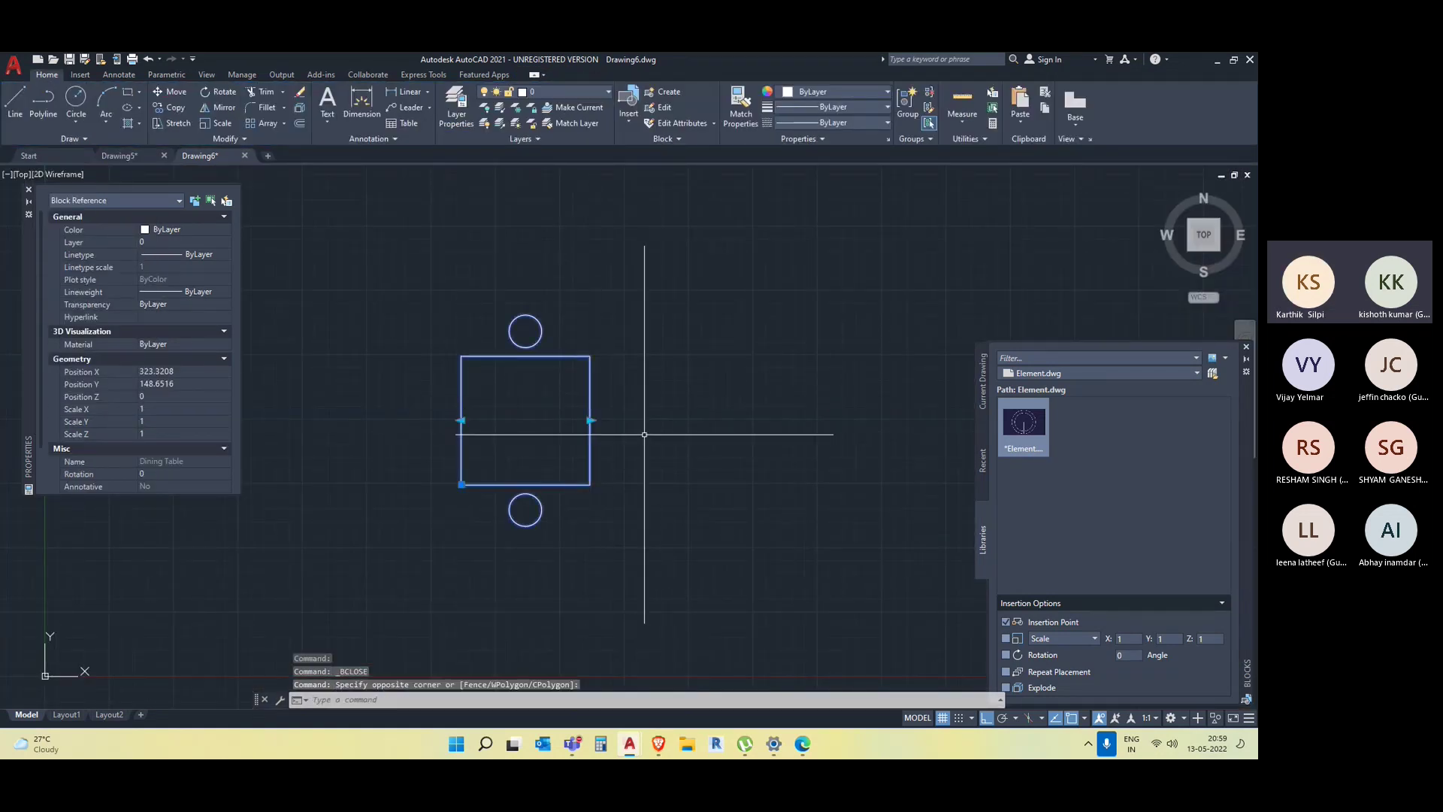
middle_click_drag(644, 431, 584, 434)
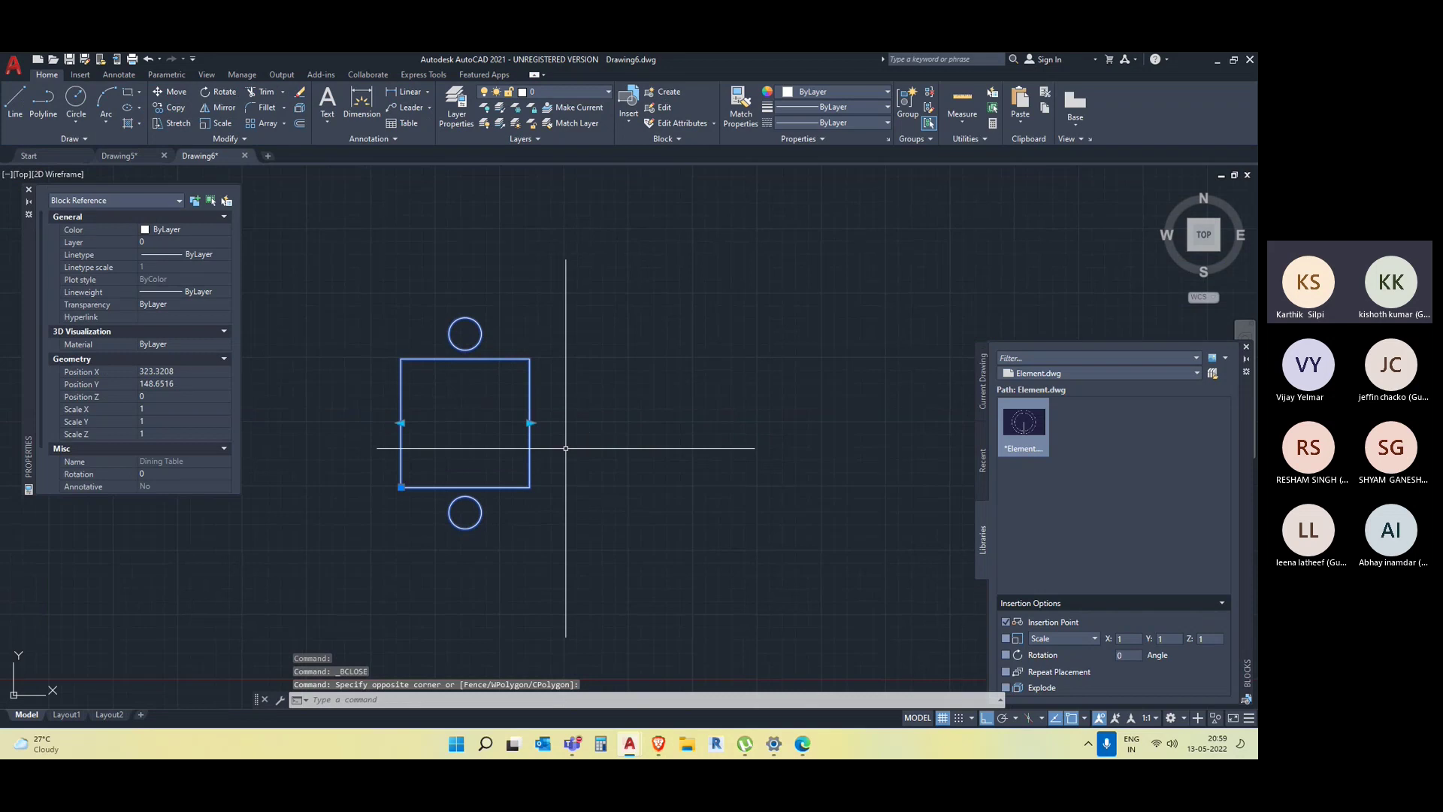
Test the circle array by stretching the table block twice along its linear grip, and undo the last stretch.
left_click(530, 423)
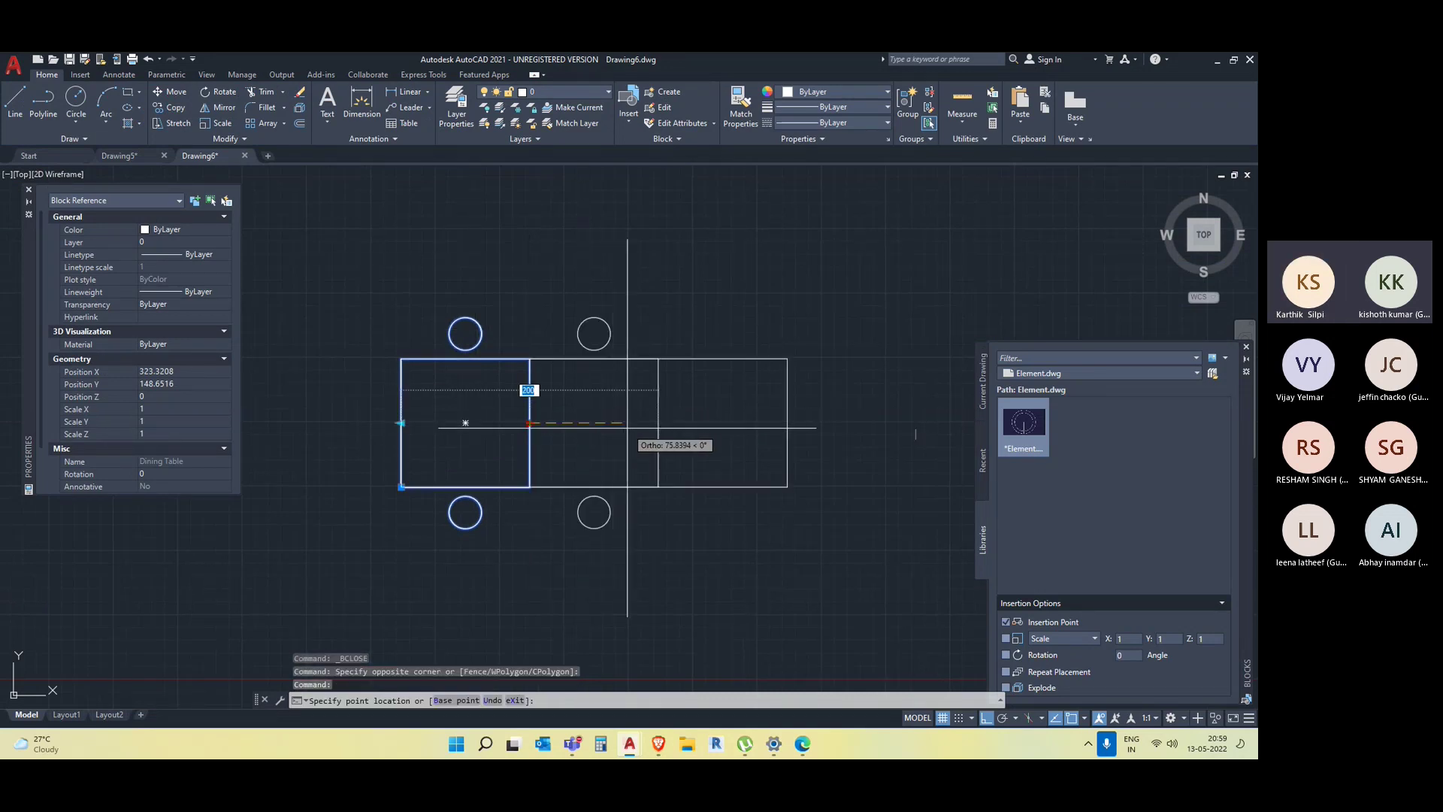
left_click(628, 428)
left_click(659, 422)
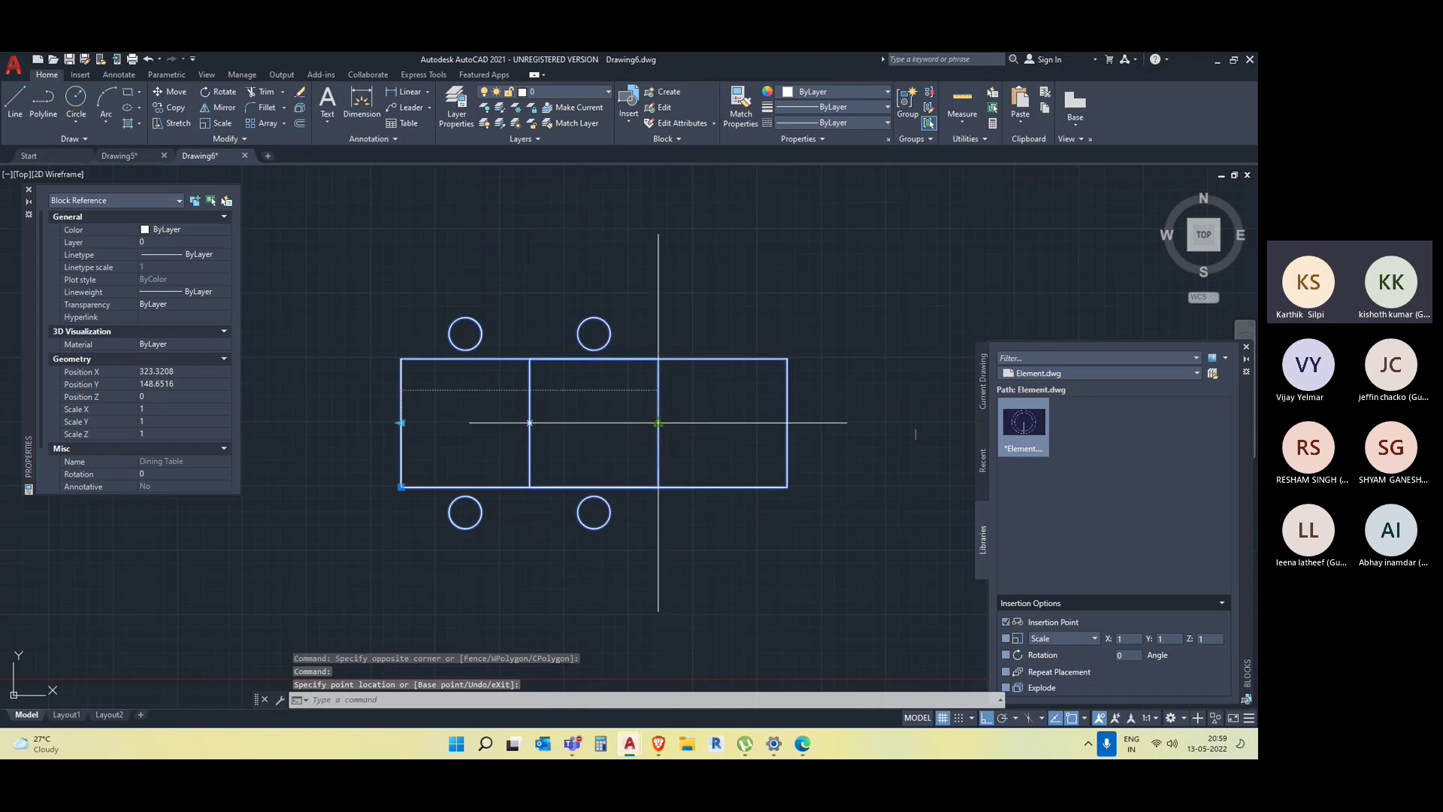
scroll(771, 420, "down", 4)
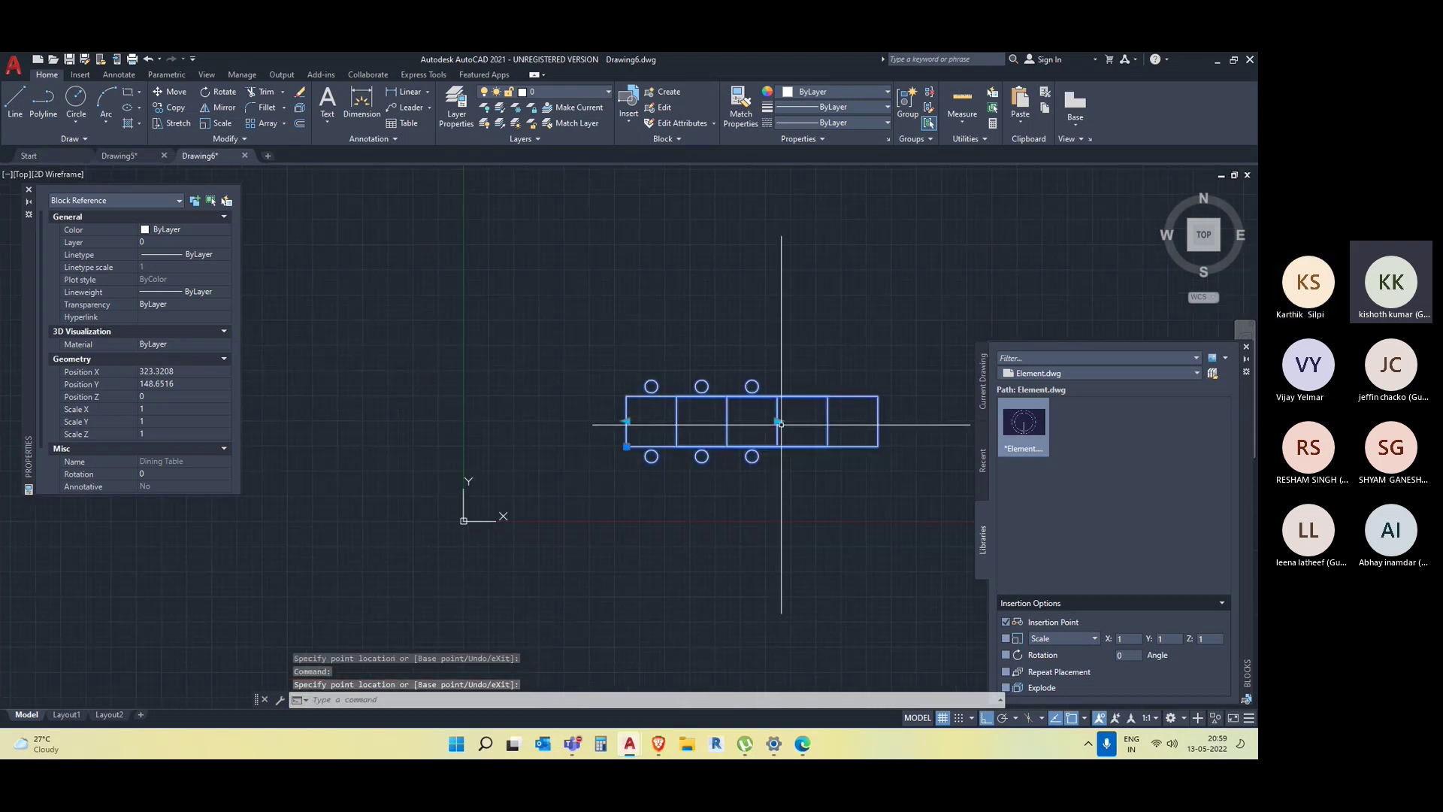
key("ctrl+z")
key("ctrl+z")
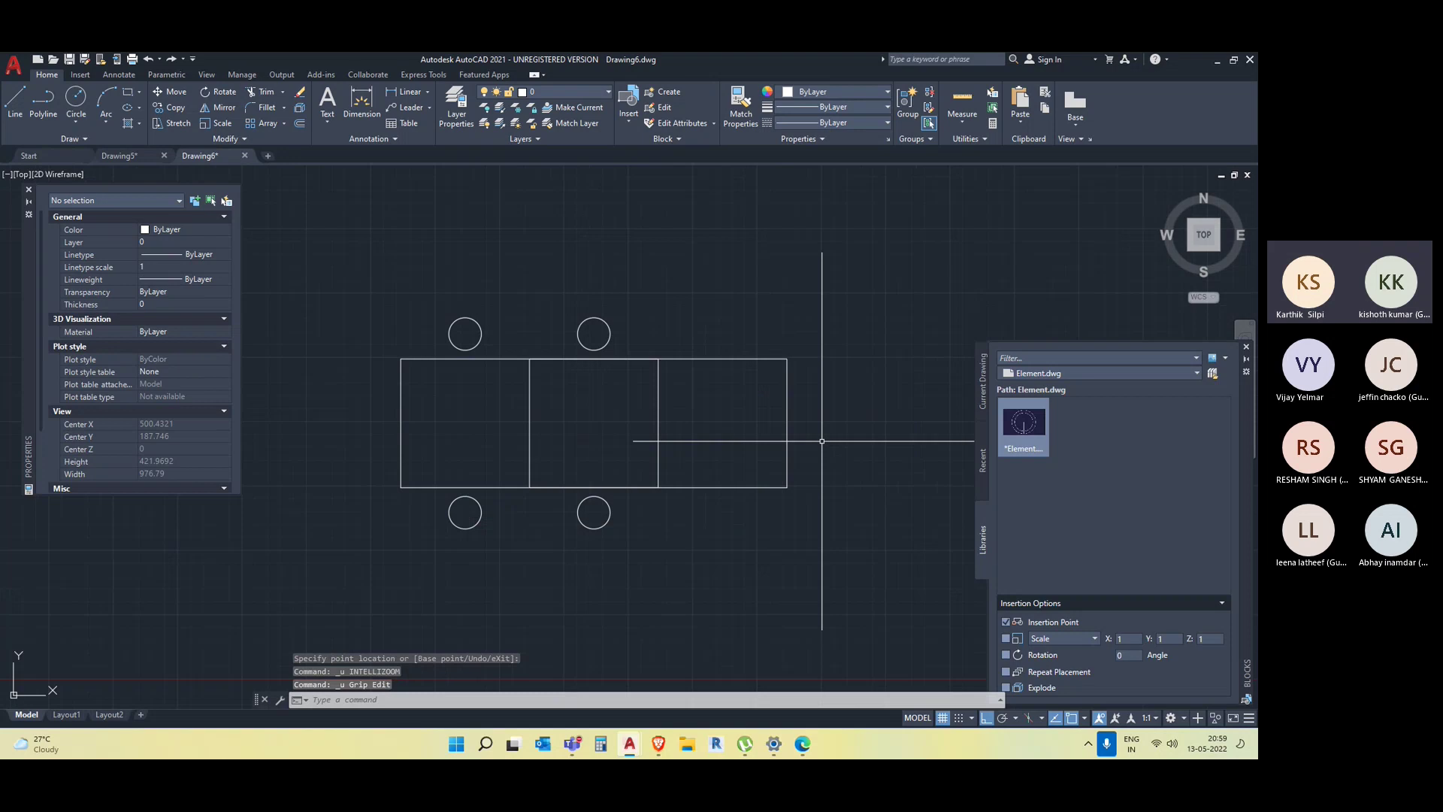
Select the stretched table block, open it in the block editor, and check the upper circle by selecting it.
left_click(822, 441)
left_click(712, 393)
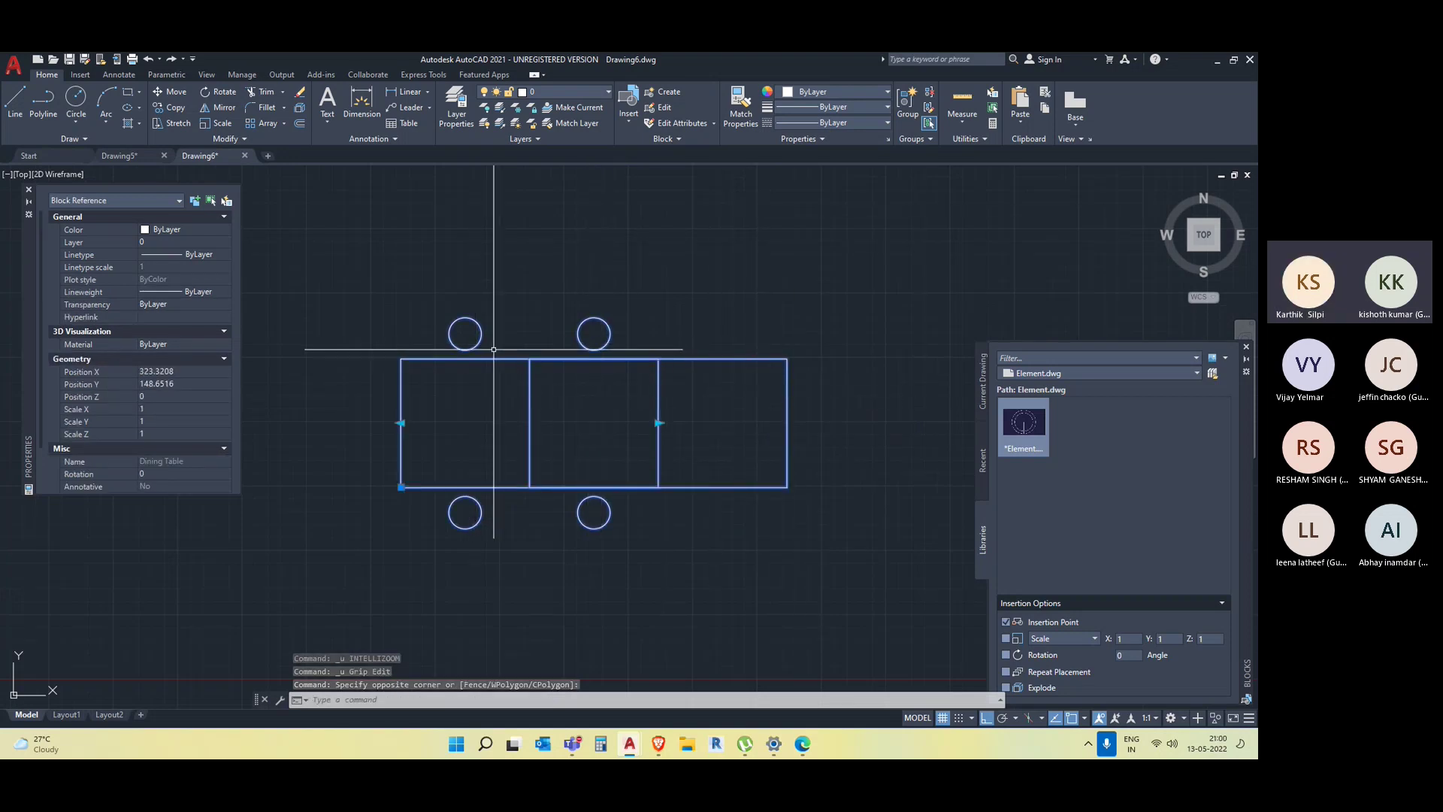
right_click(501, 339)
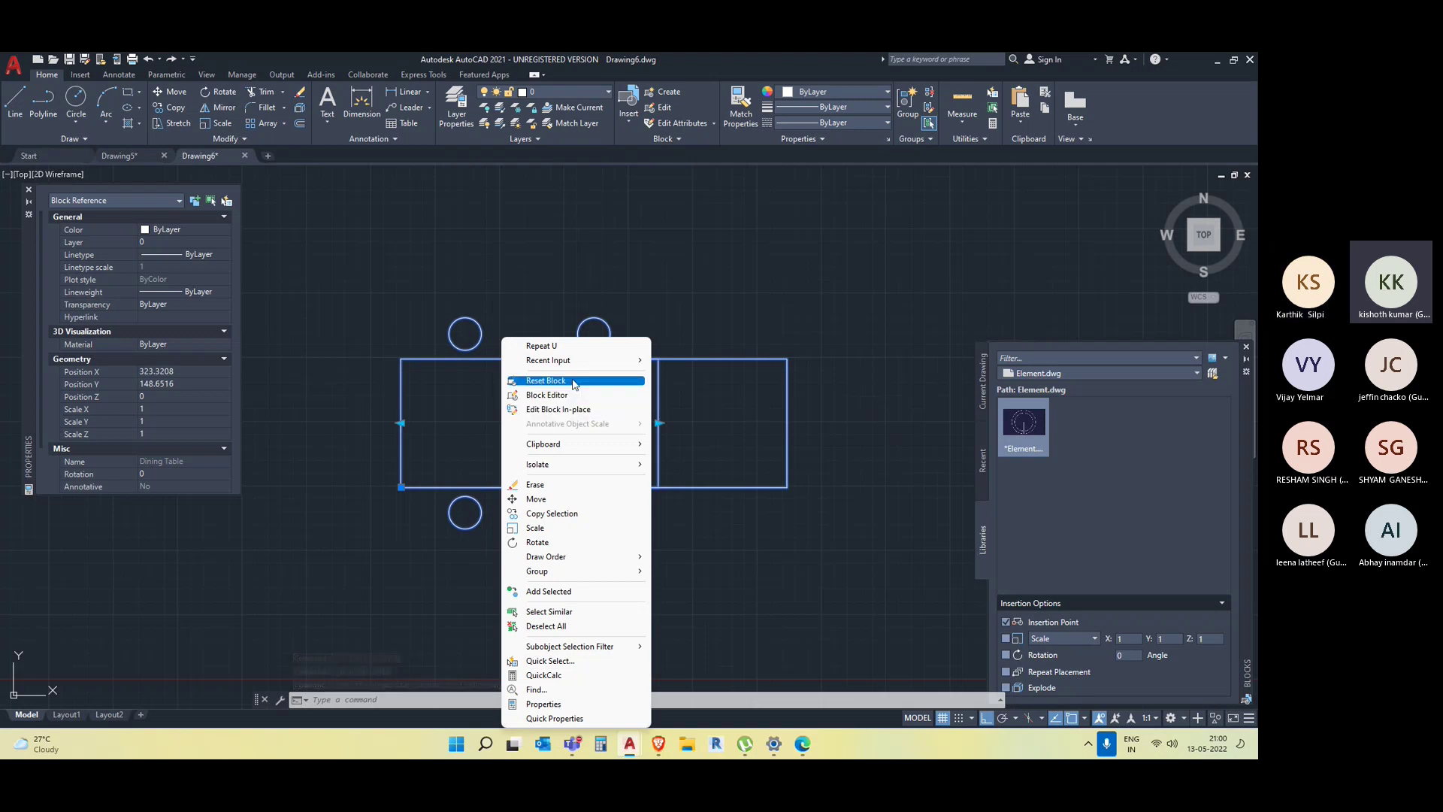
left_click(581, 396)
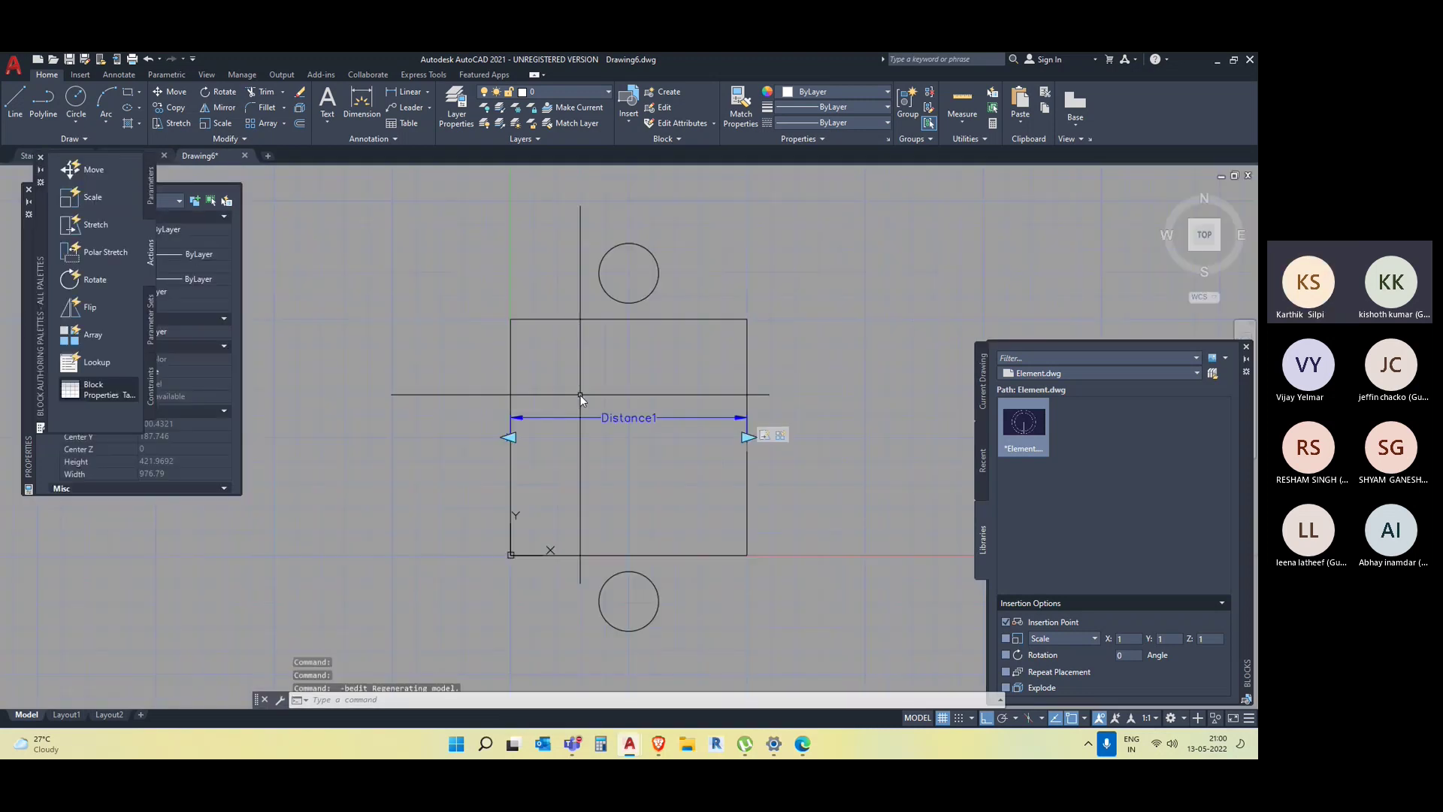
left_click(664, 291)
left_click(606, 245)
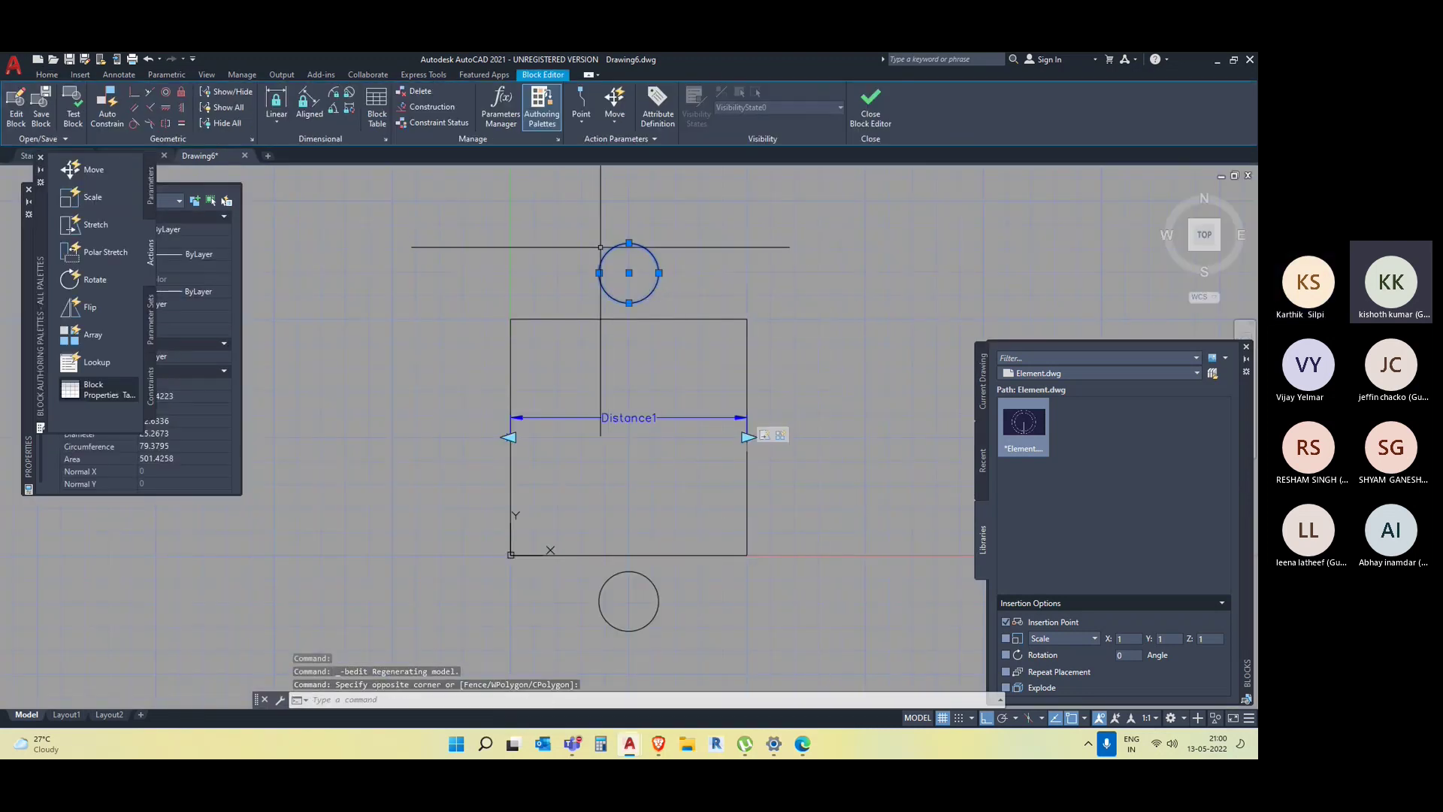
key("Escape")
Undo the block editor reopening, the remaining grip stretch and the earlier editor closing, returning to the block's editing session.
middle_click_drag(828, 540, 807, 506)
key("ctrl+z")
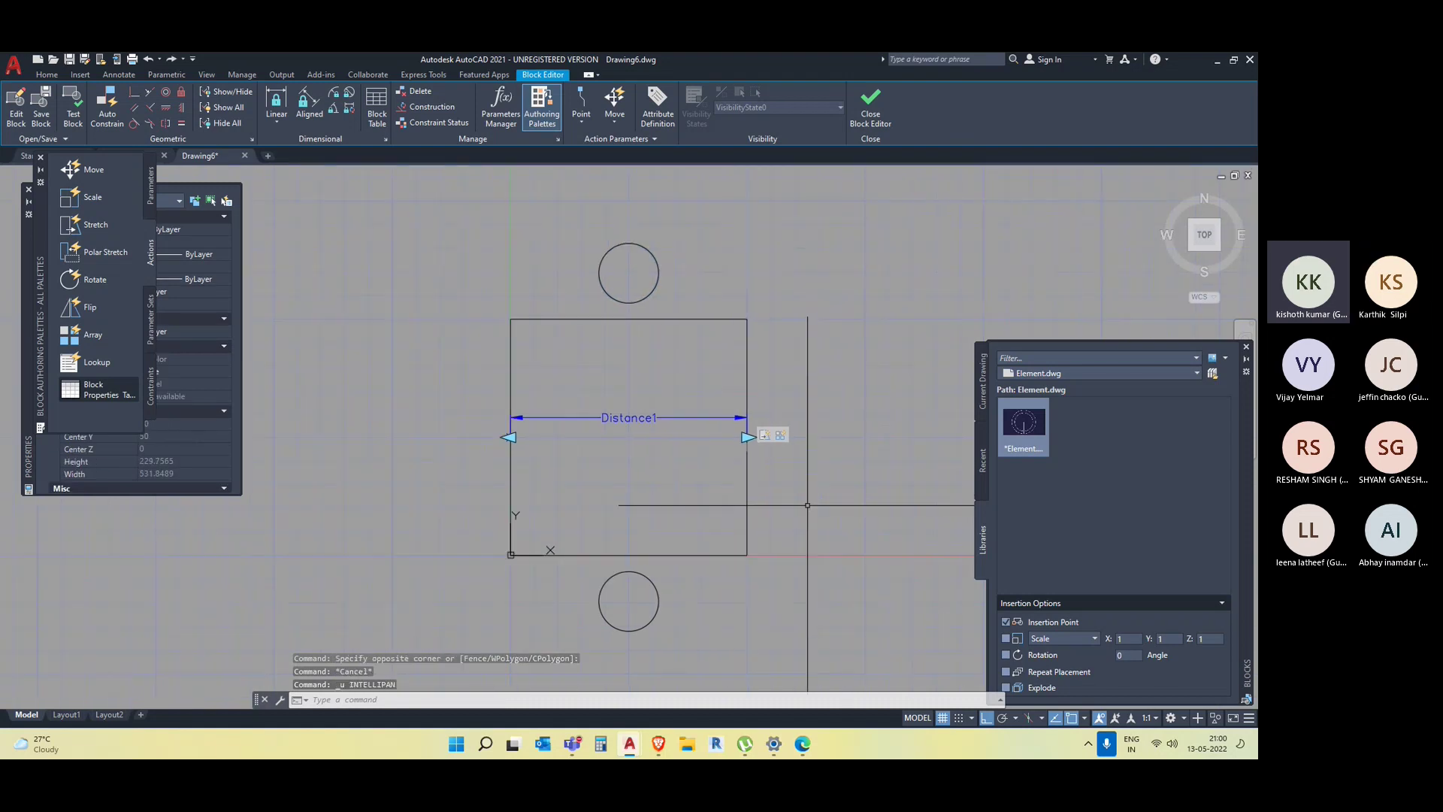
key("ctrl+z")
key("ctrl+z")
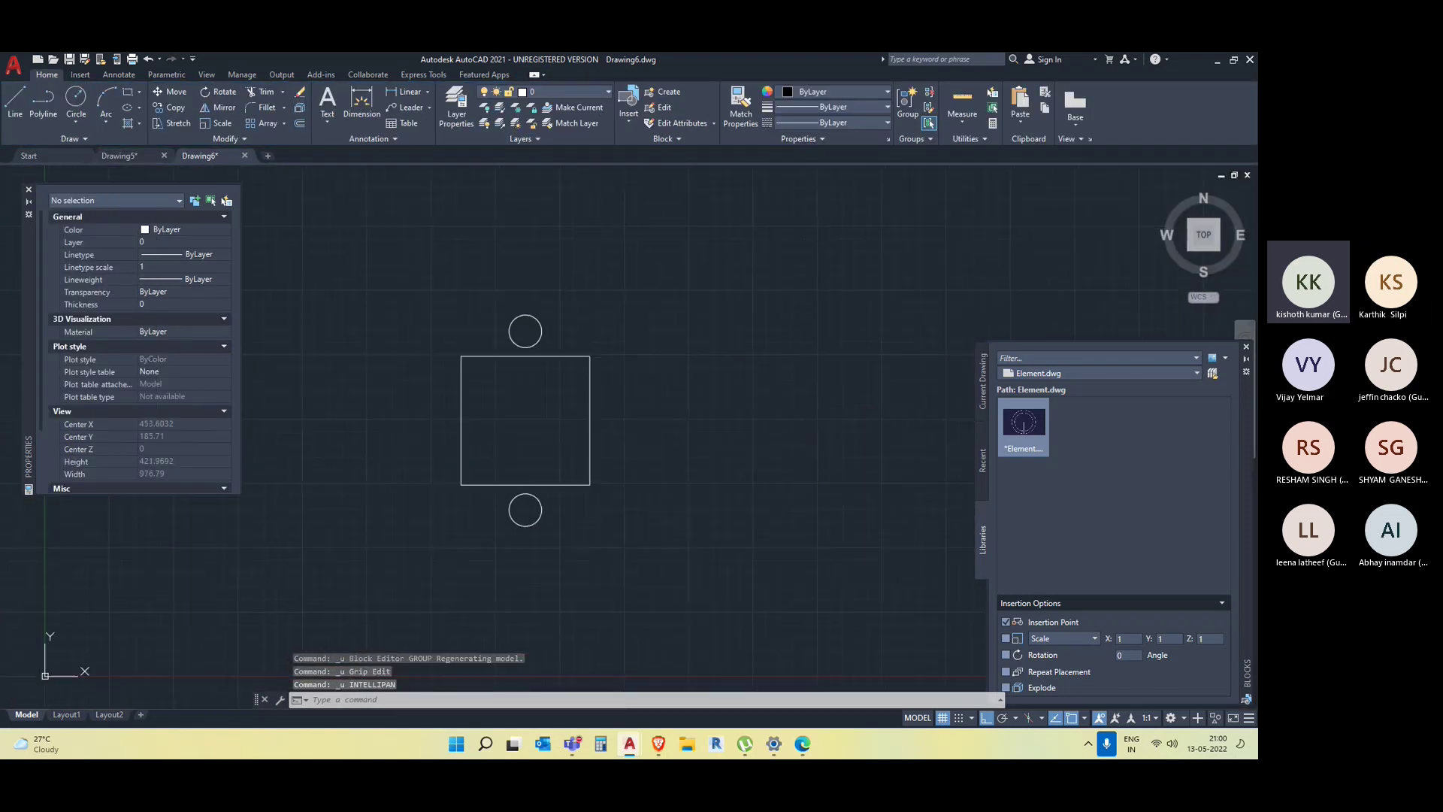
left_click(458, 293)
key("Escape")
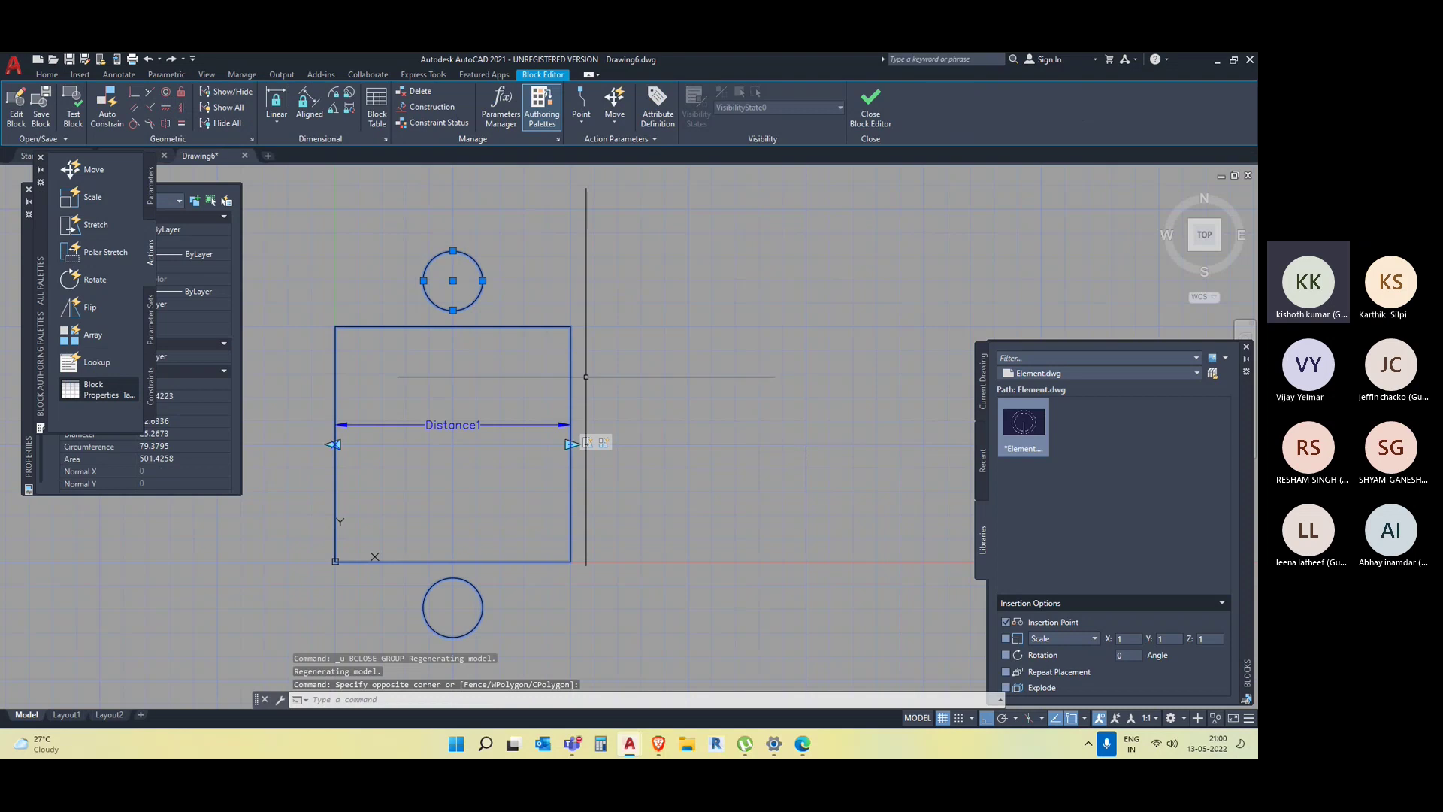
middle_click_drag(635, 364, 686, 348)
key("Escape")
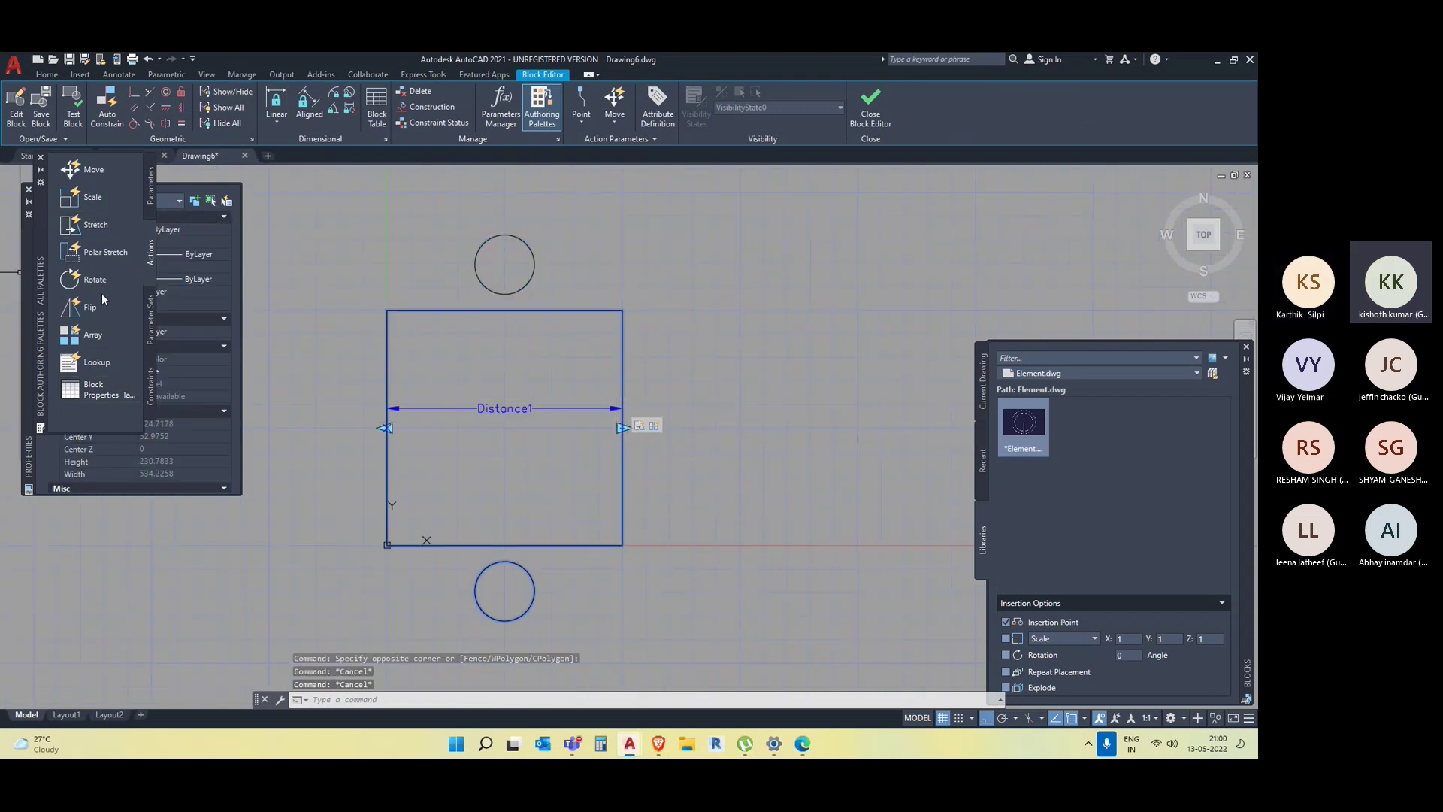
left_click(91, 336)
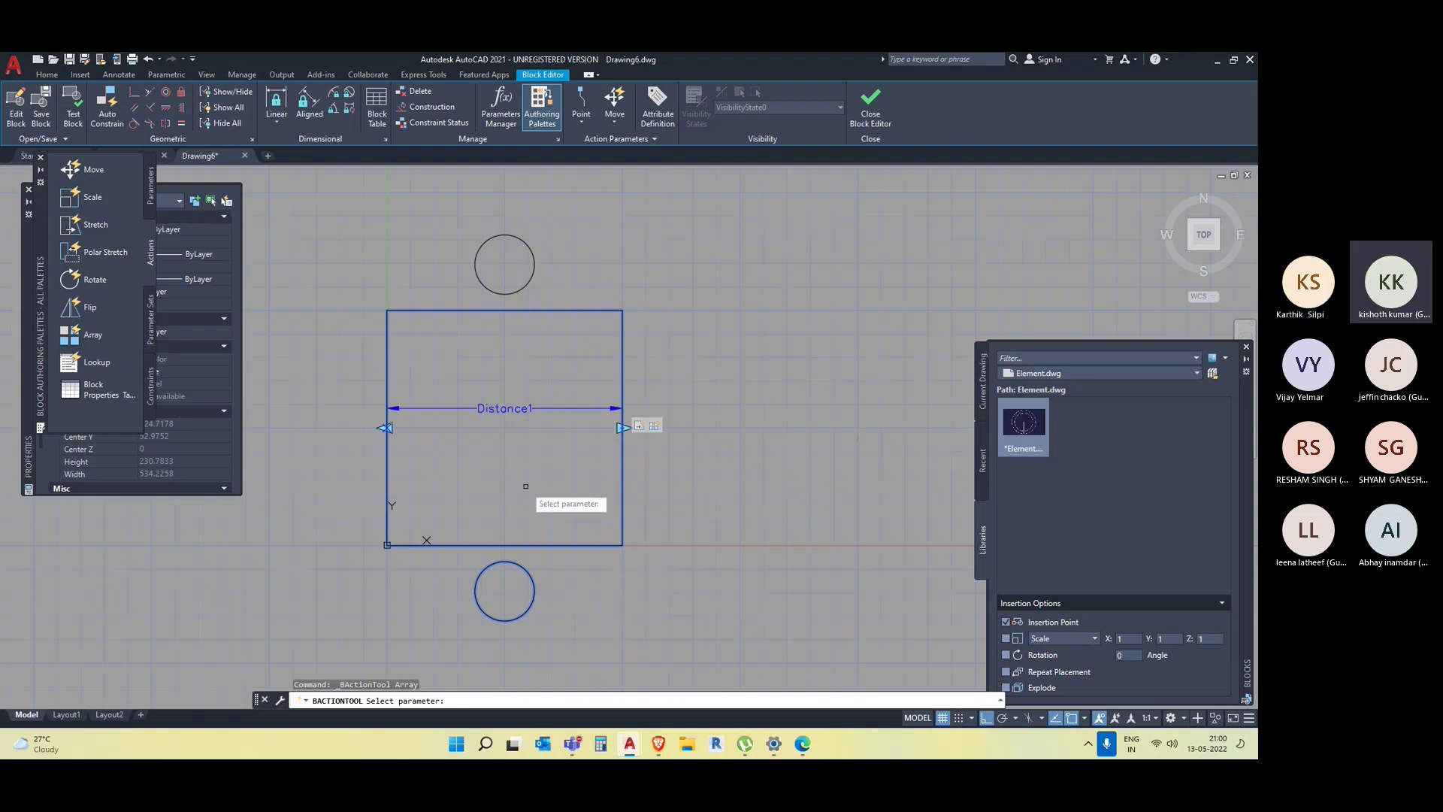
key("Escape")
key("Escape")
key("Escape")
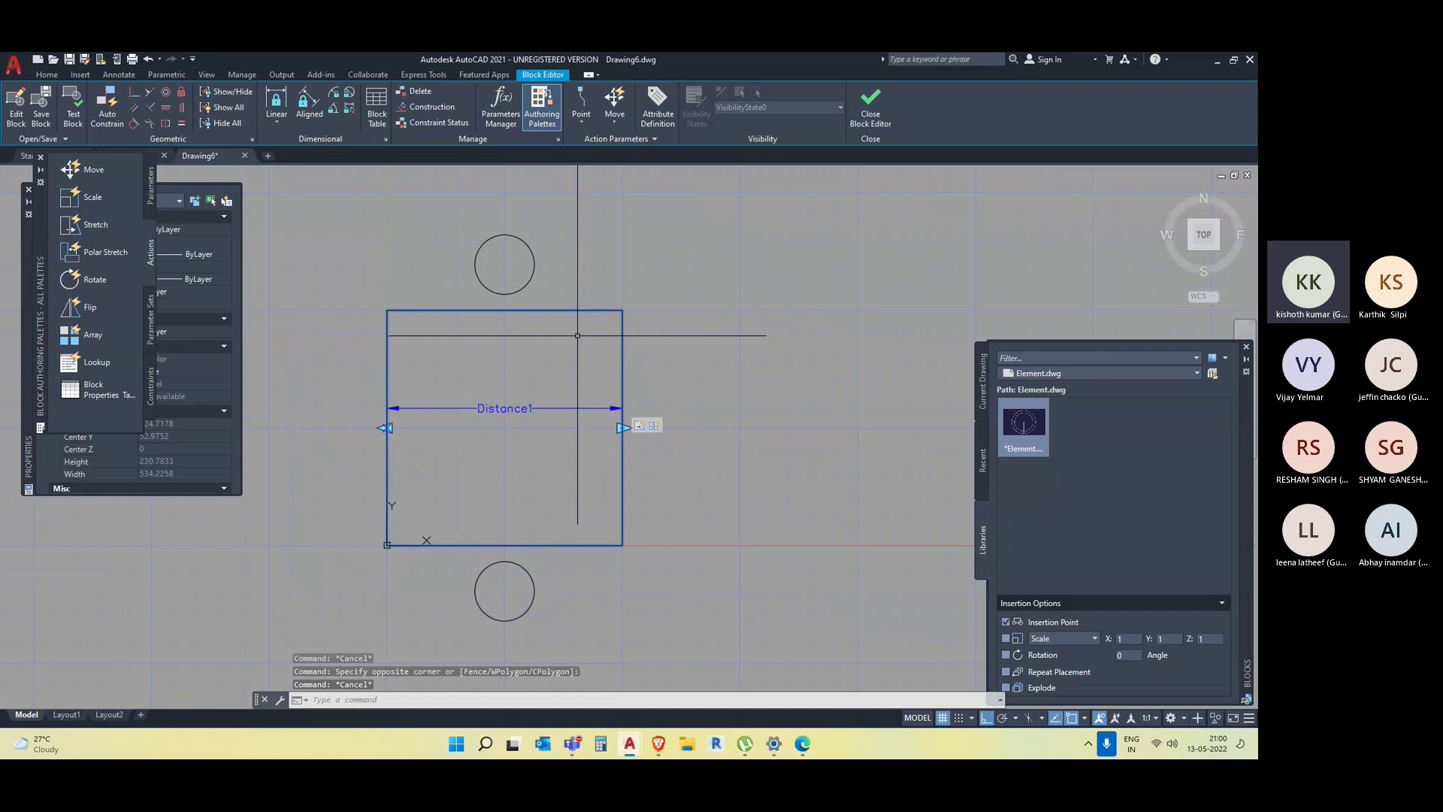
key("Escape")
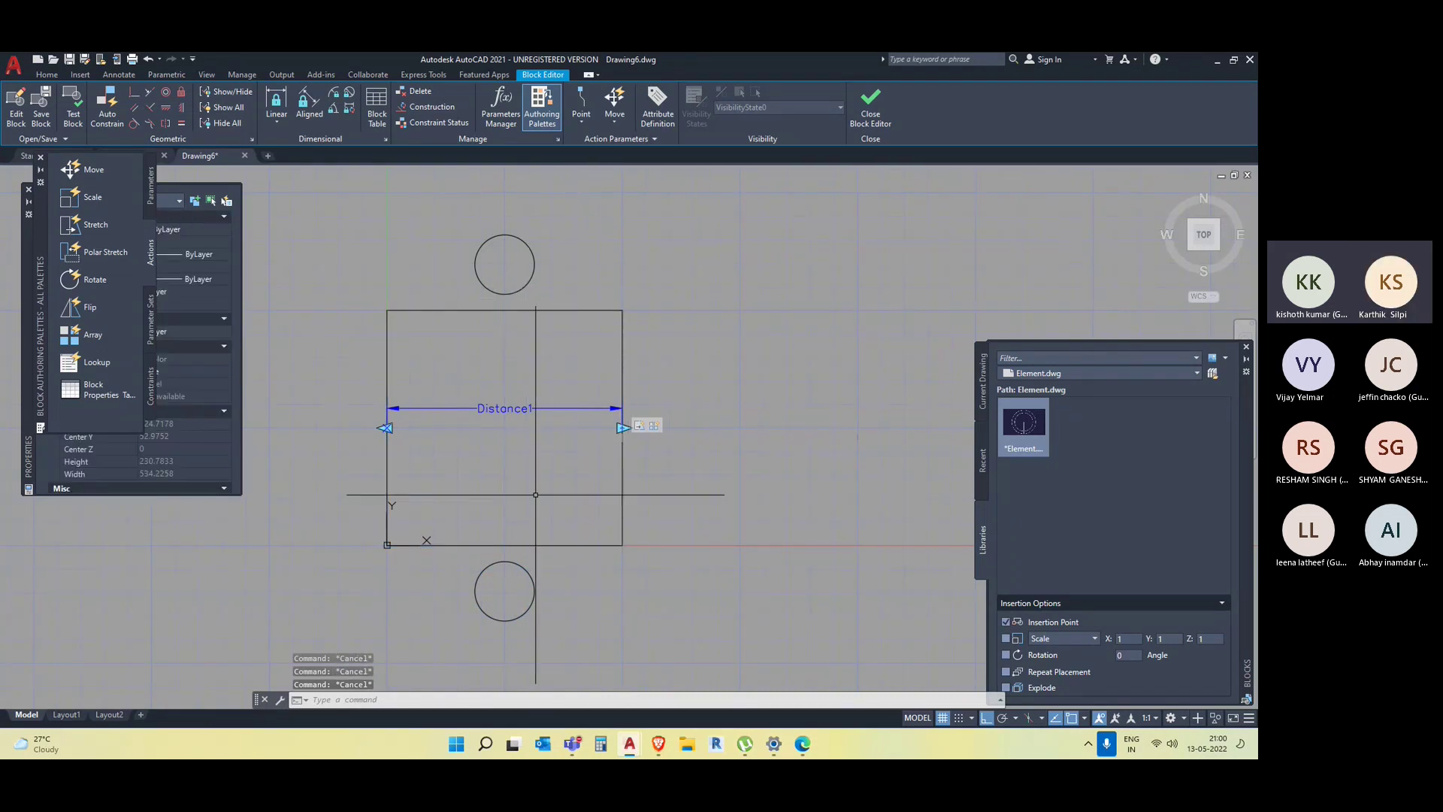
Try to add another Array action to the linear parameter, selecting the upper and lower circles individually.
left_click(89, 335)
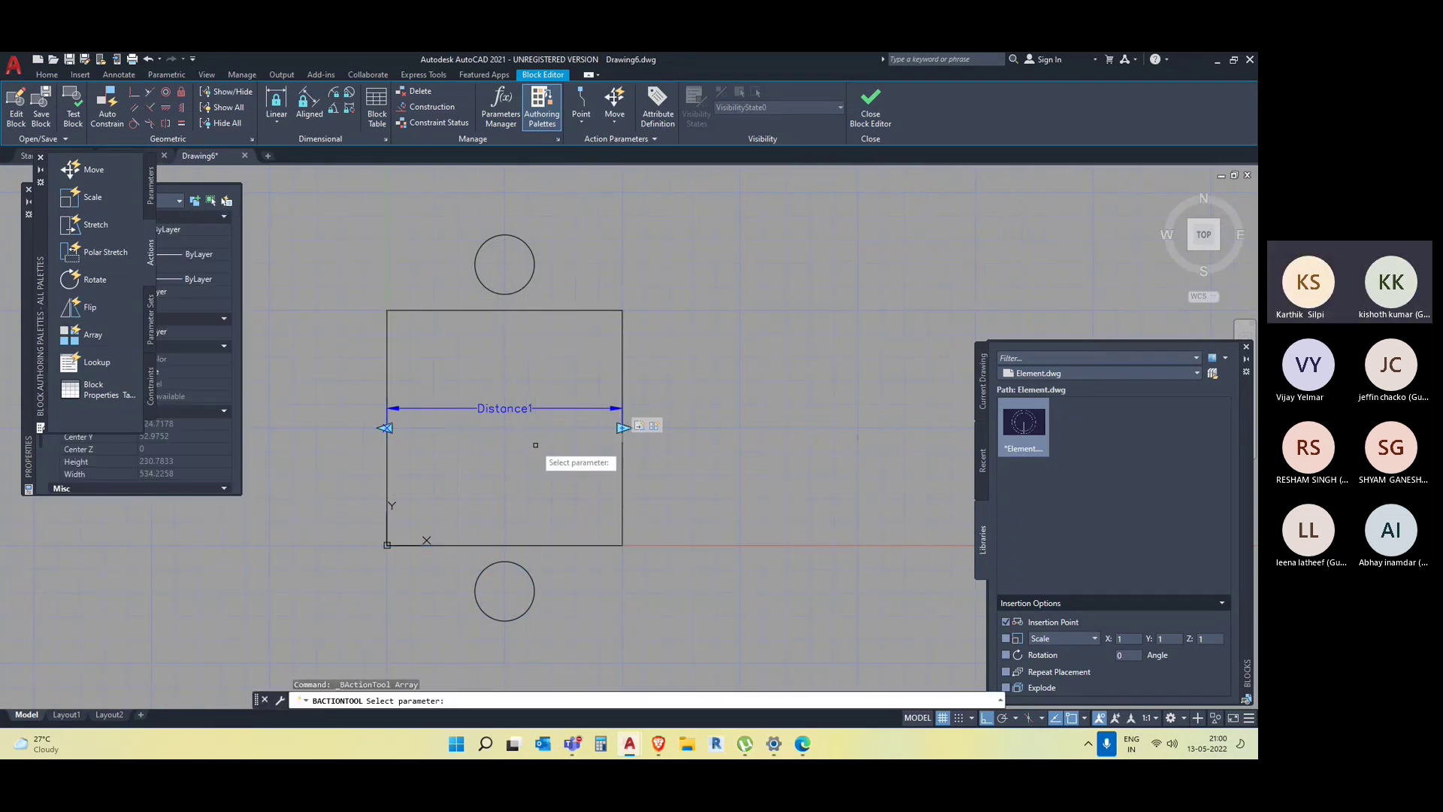
left_click(451, 409)
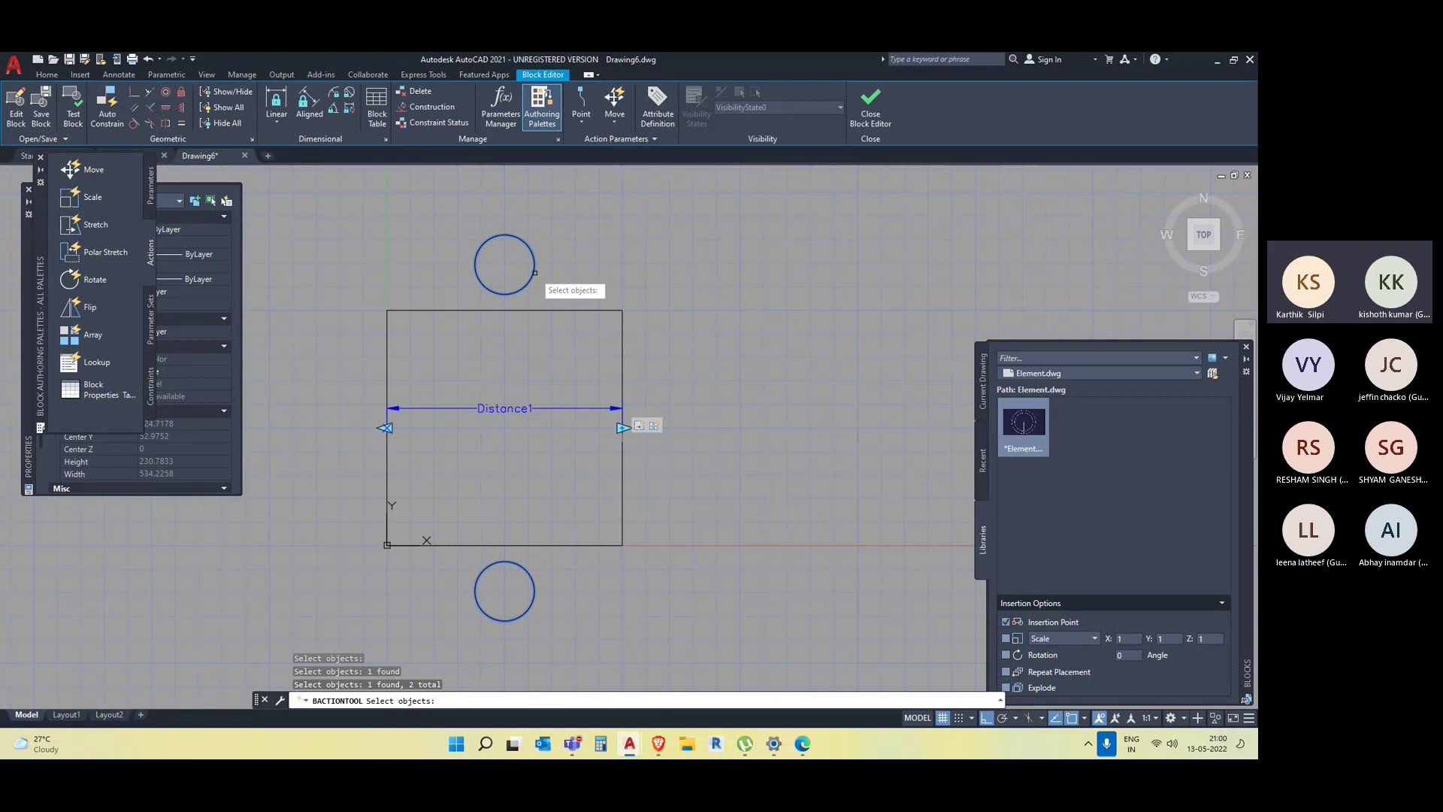
key("Return")
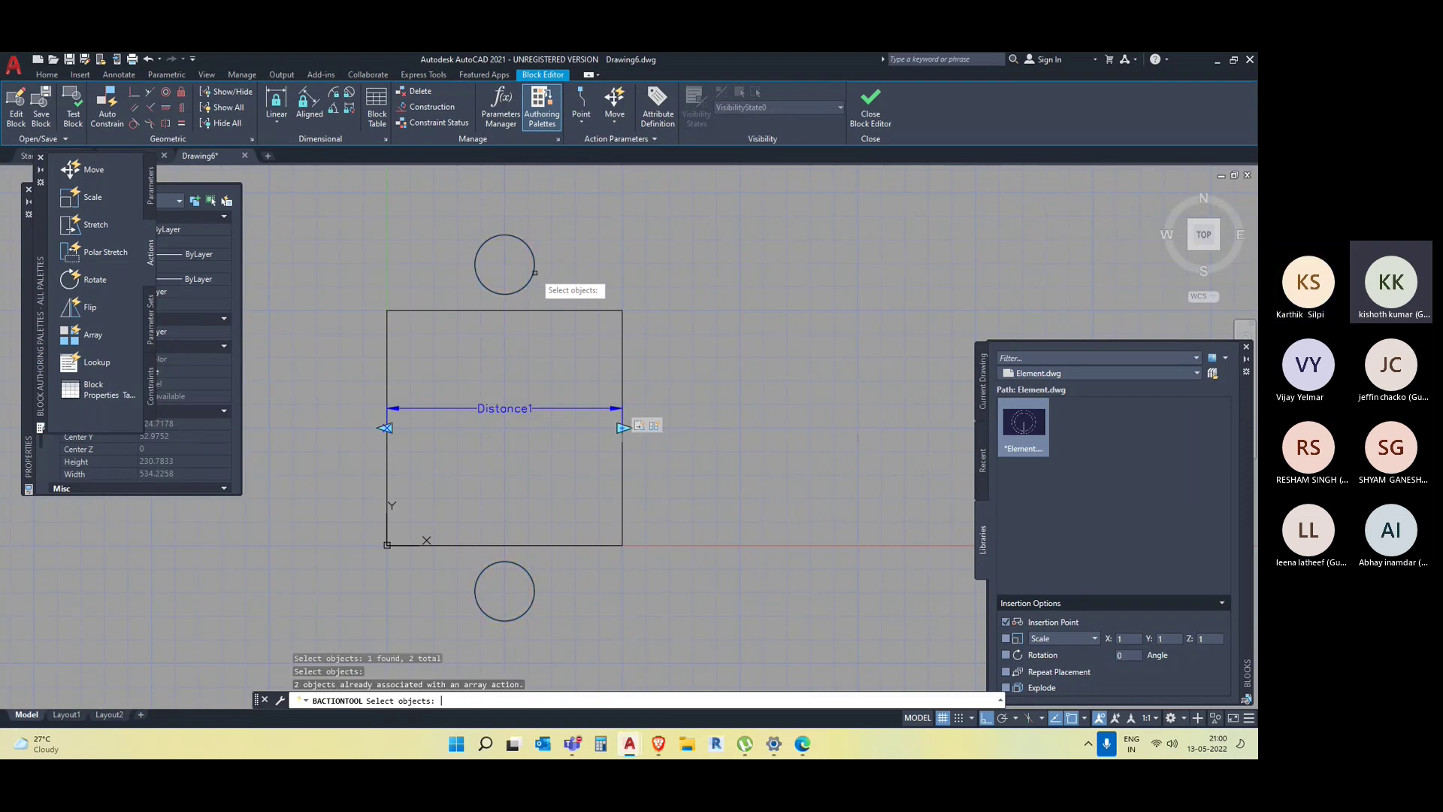
left_click(528, 253)
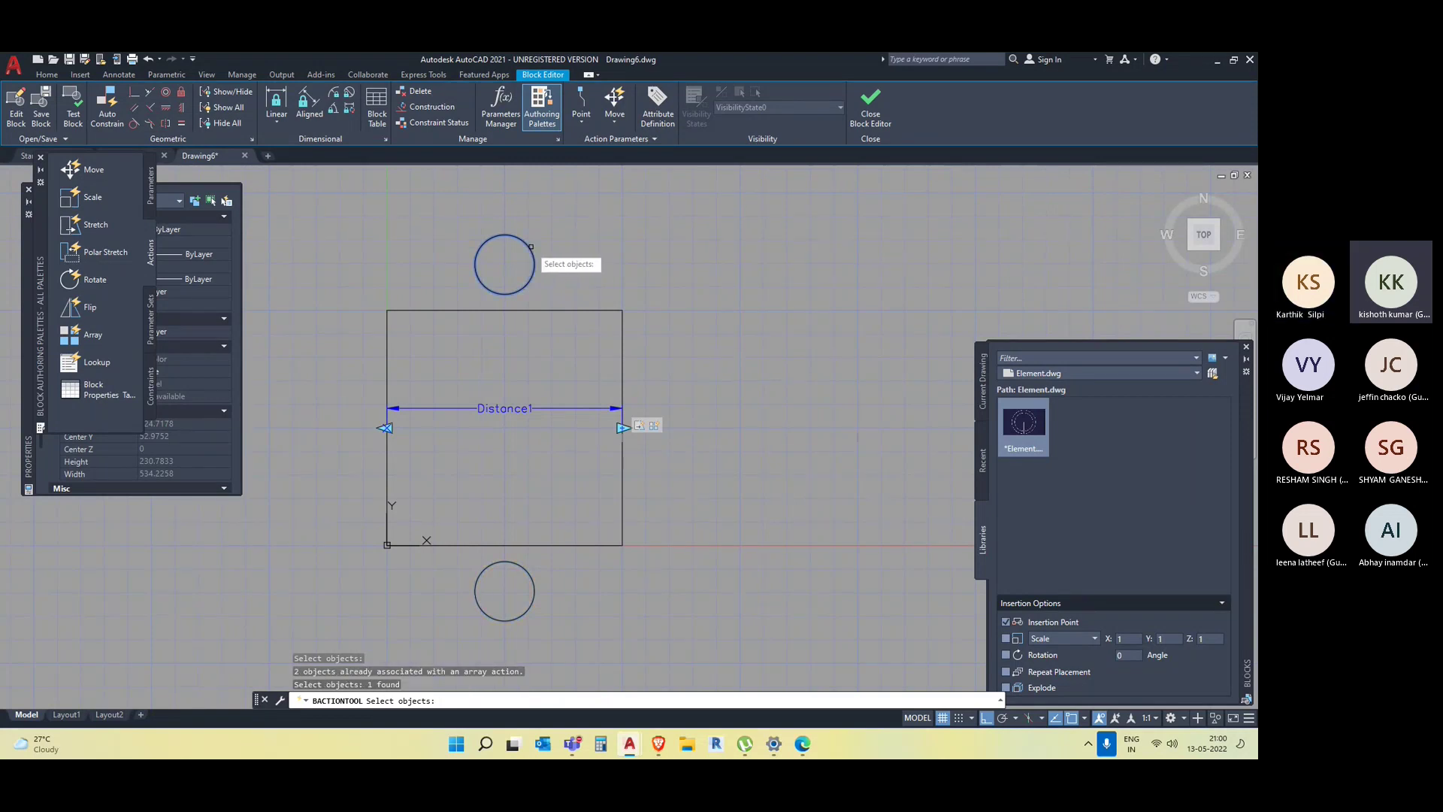
left_click(530, 574)
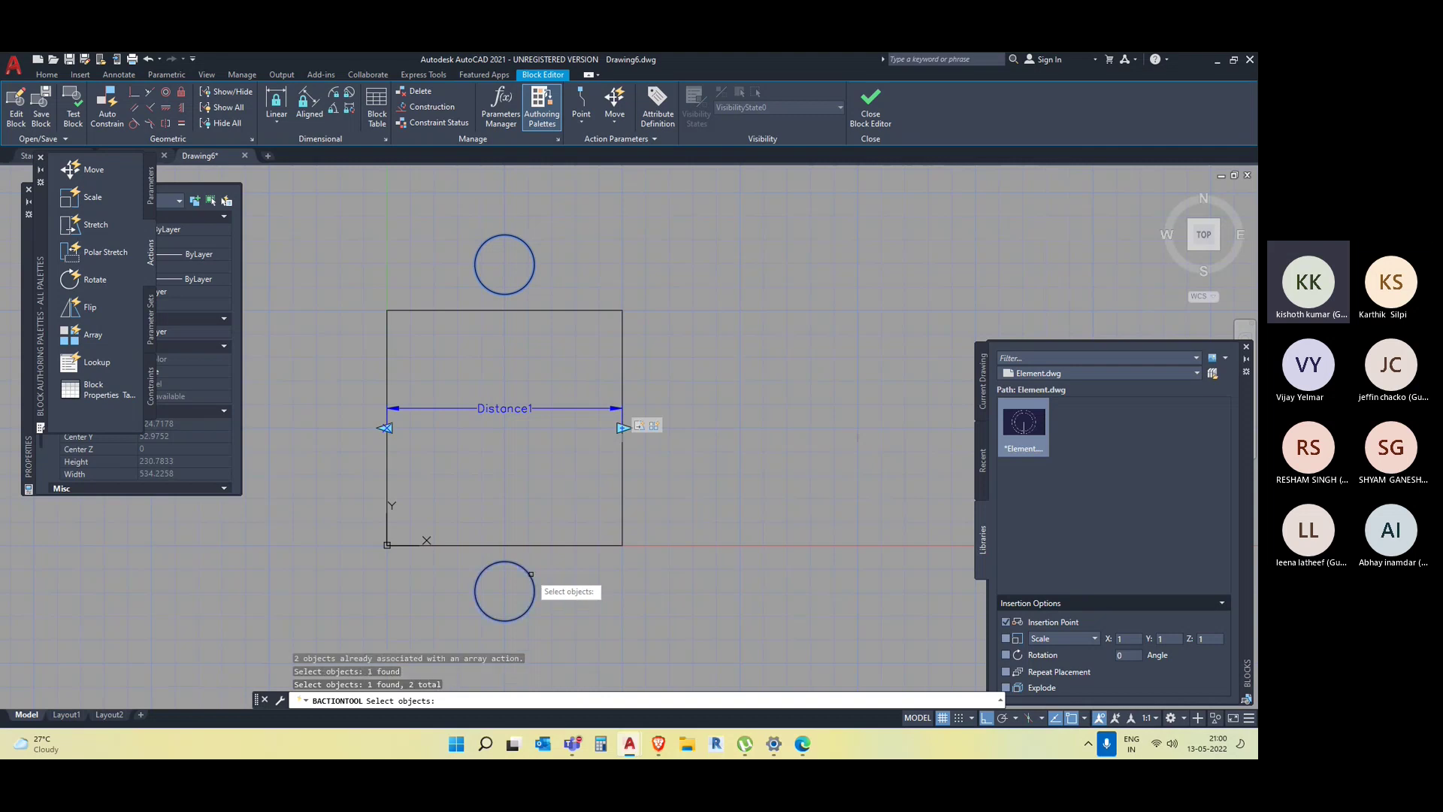
key("Escape")
key("Escape")
key("Escape")
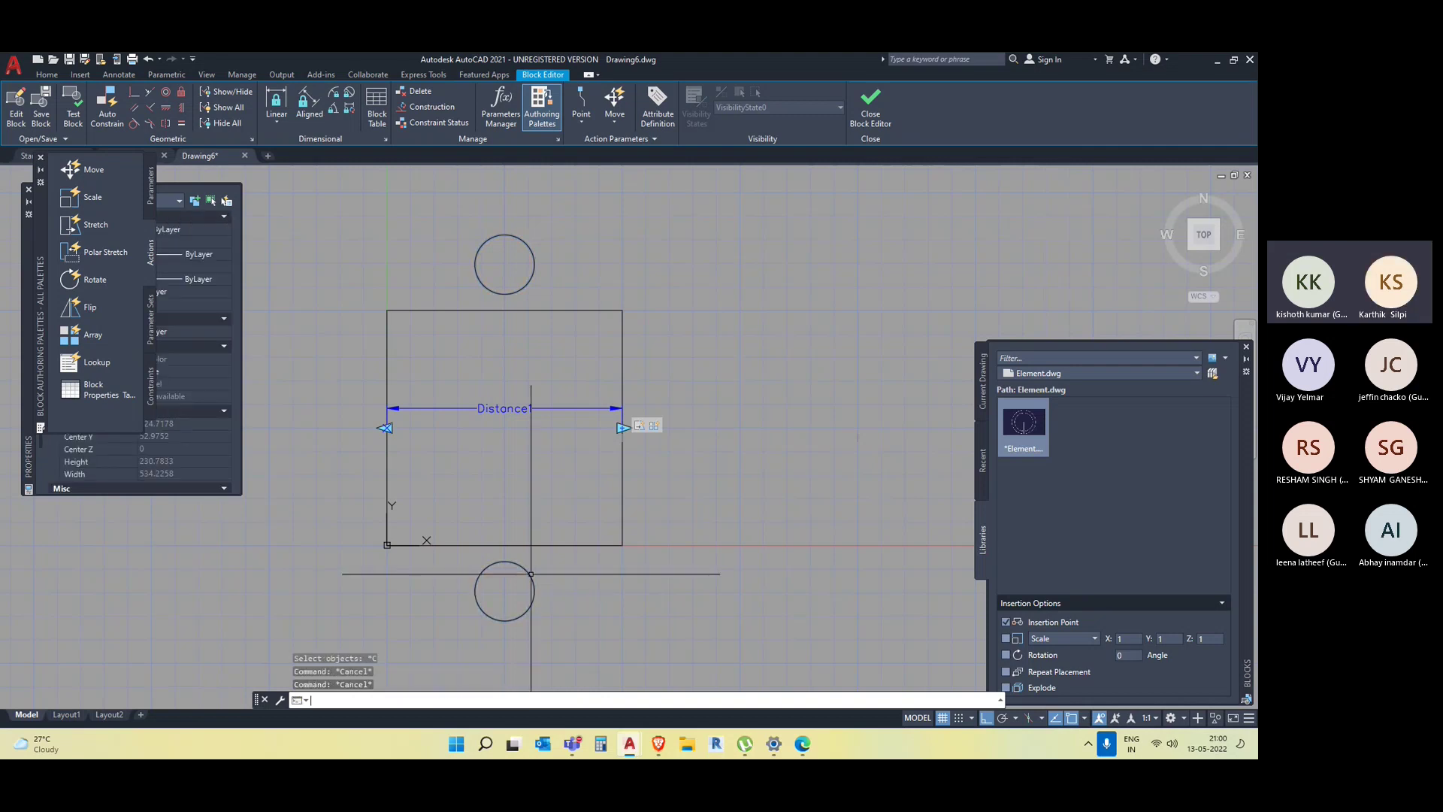
Try the Array action on the linear parameter again, choosing each circle with a selection window.
left_click(93, 334)
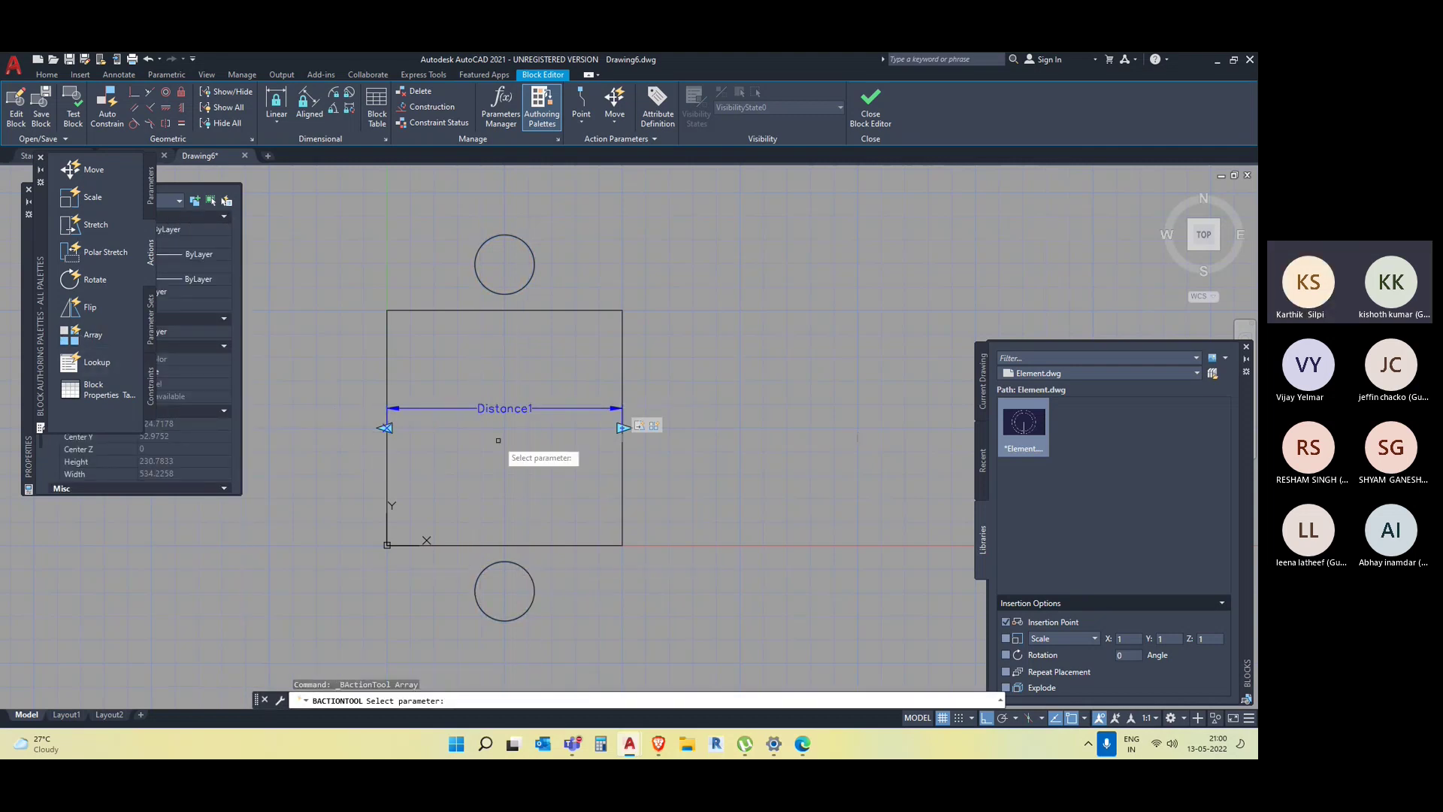
left_click(505, 408)
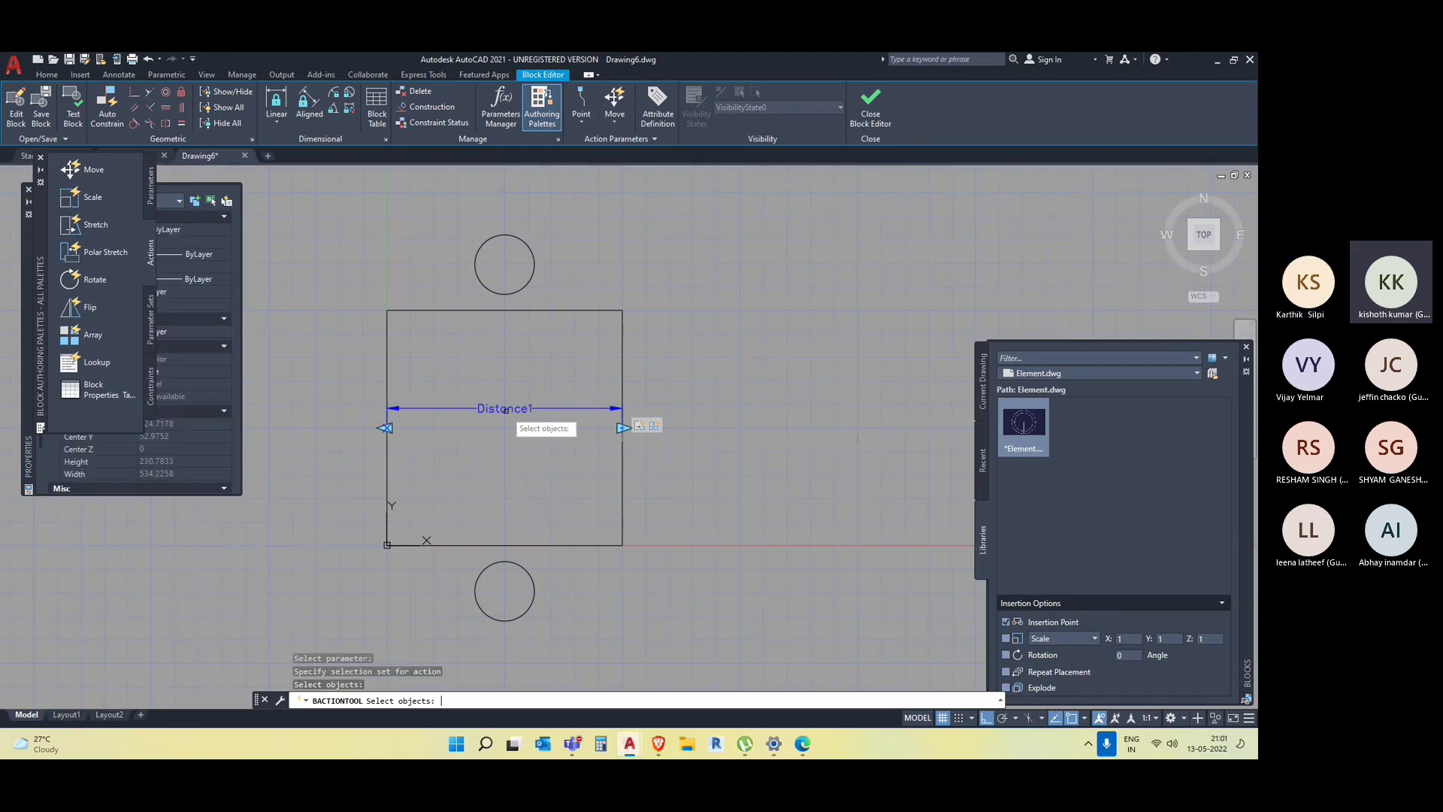
left_click_drag(544, 623, 499, 589)
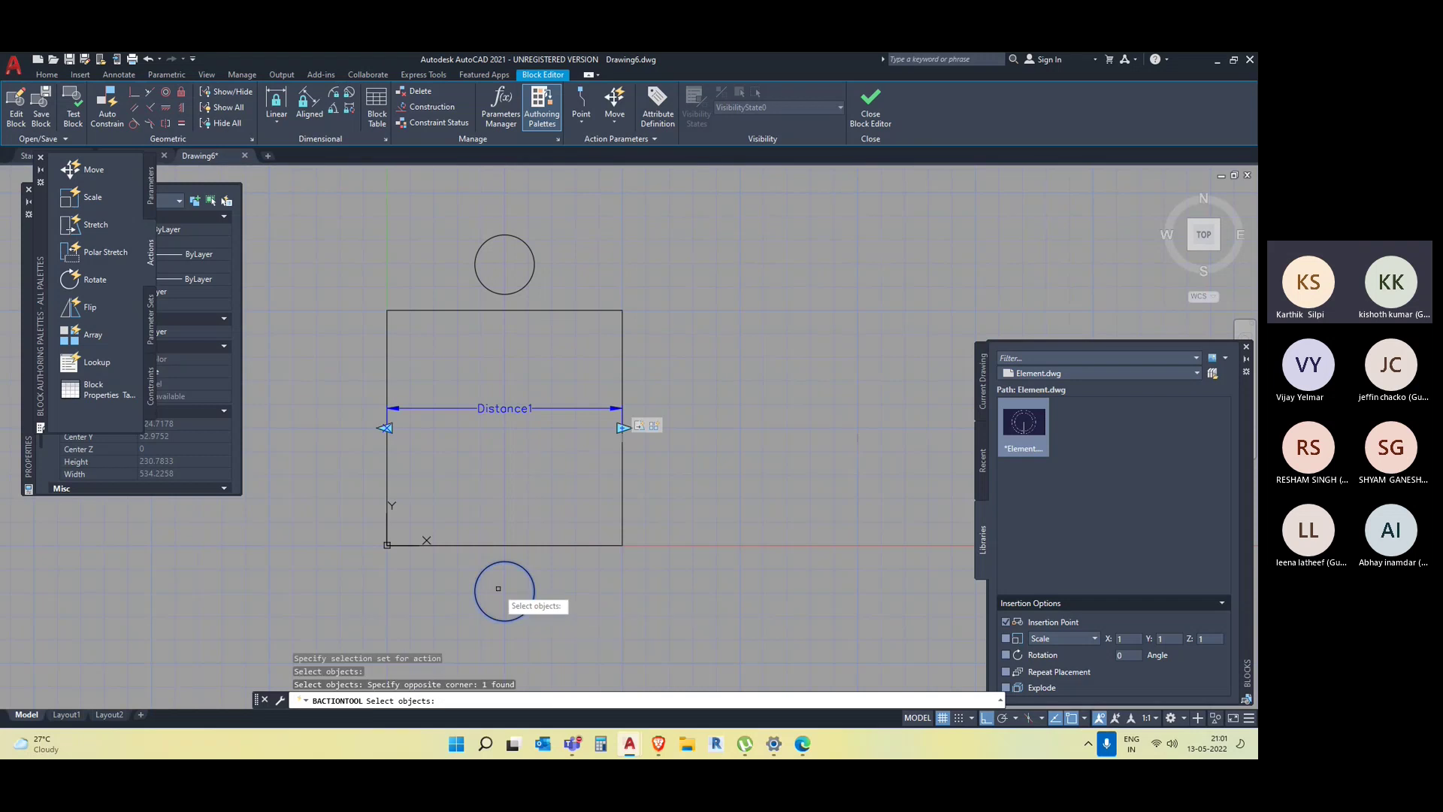
left_click_drag(559, 293, 473, 221)
key("Escape")
key("Escape")
key("Escape")
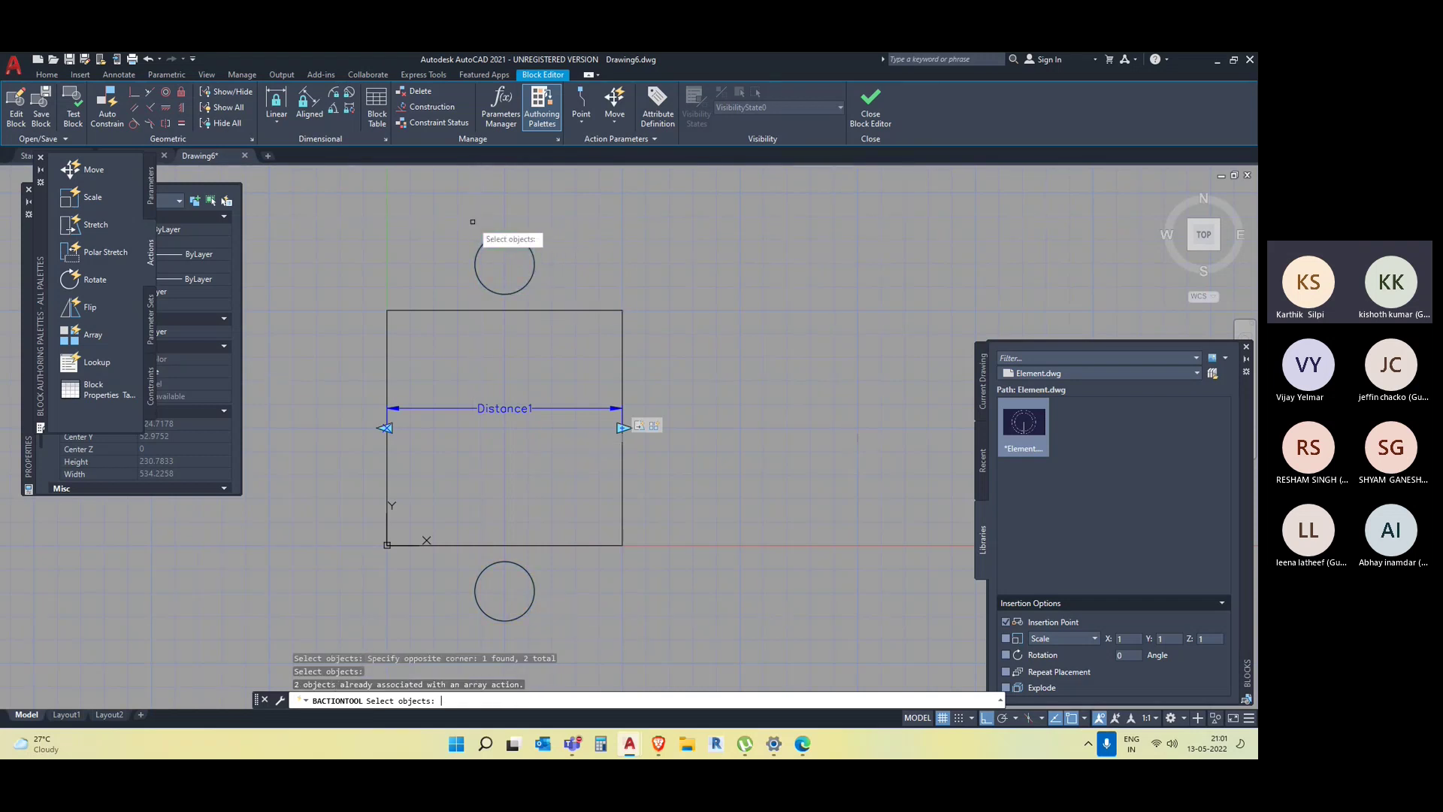
Undo the earlier Array action and examine the linear parameter's properties, with the Block Authoring Palettes moved clear of them.
mouse_move(518, 289)
middle_mouse_down()
mouse_move(466, 304)
mouse_move(478, 319)
middle_mouse_up()
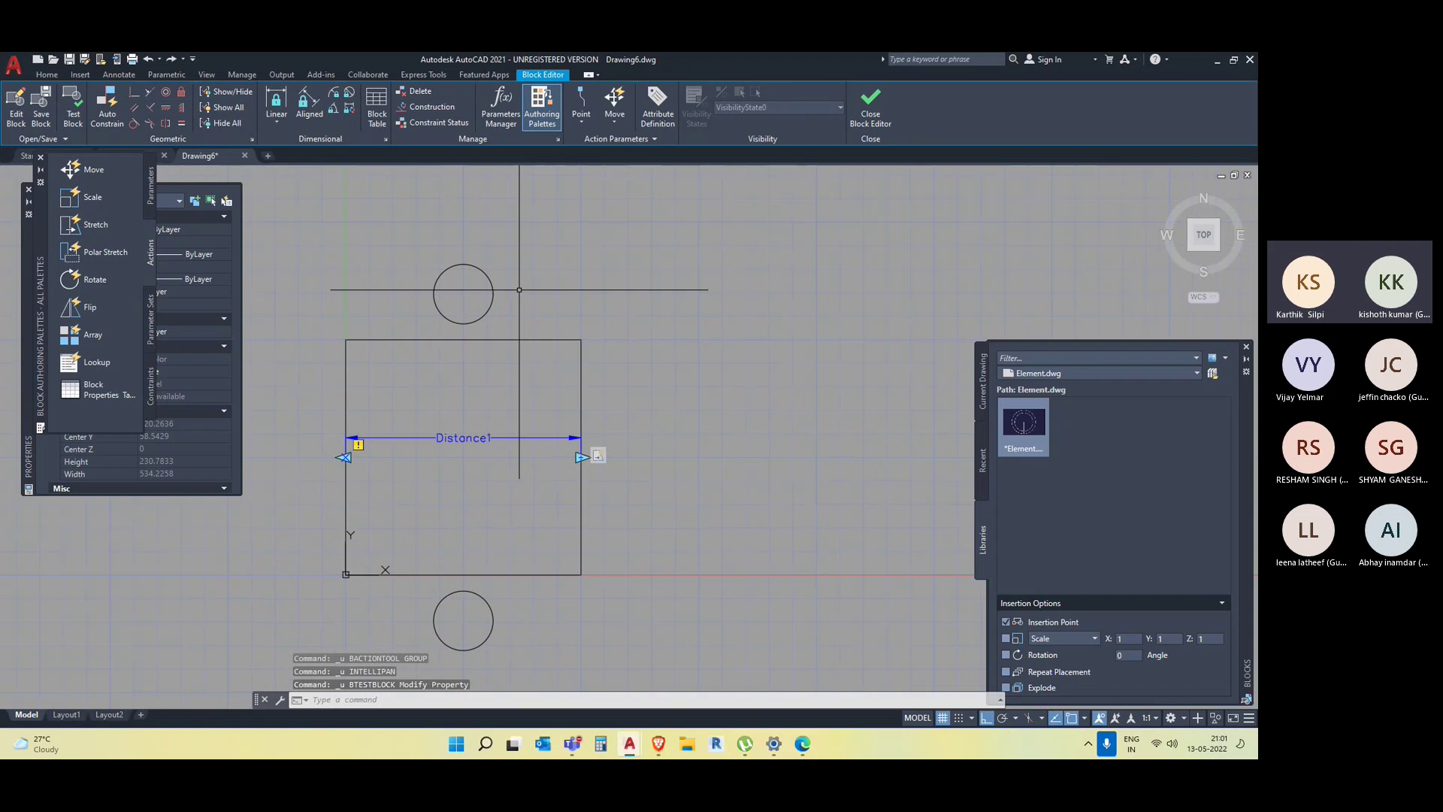
left_click(359, 440)
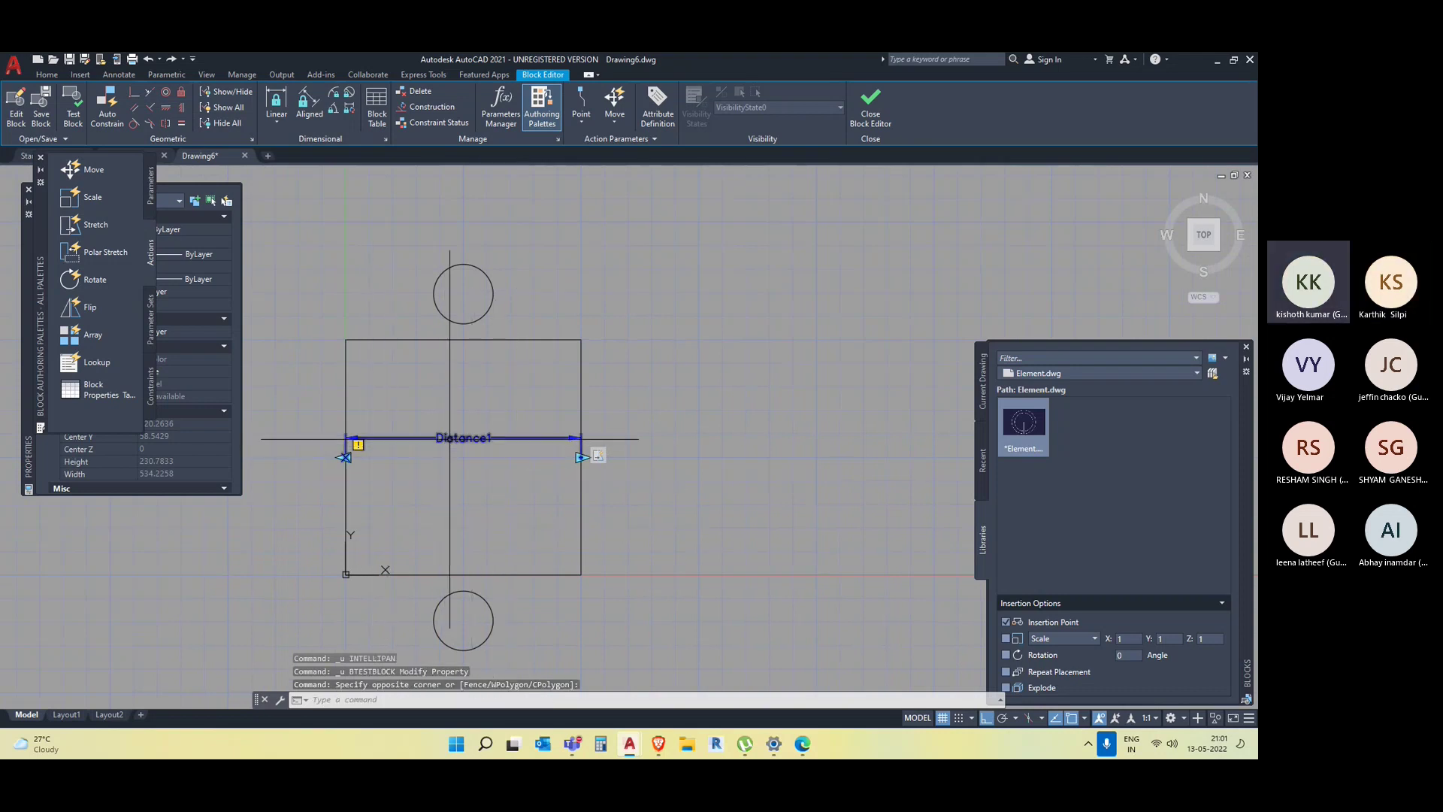
left_click(464, 438)
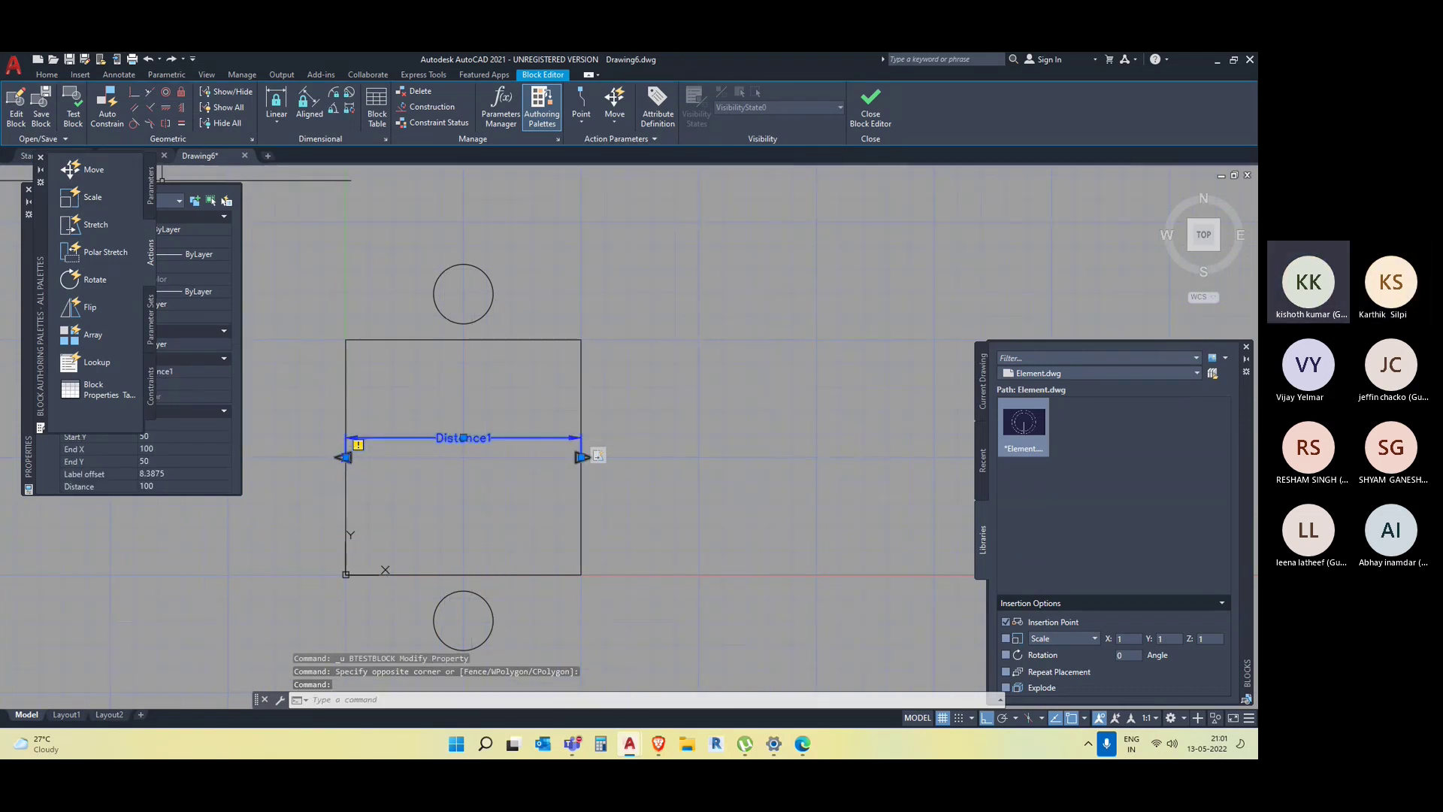
left_click_drag(42, 196, 748, 303)
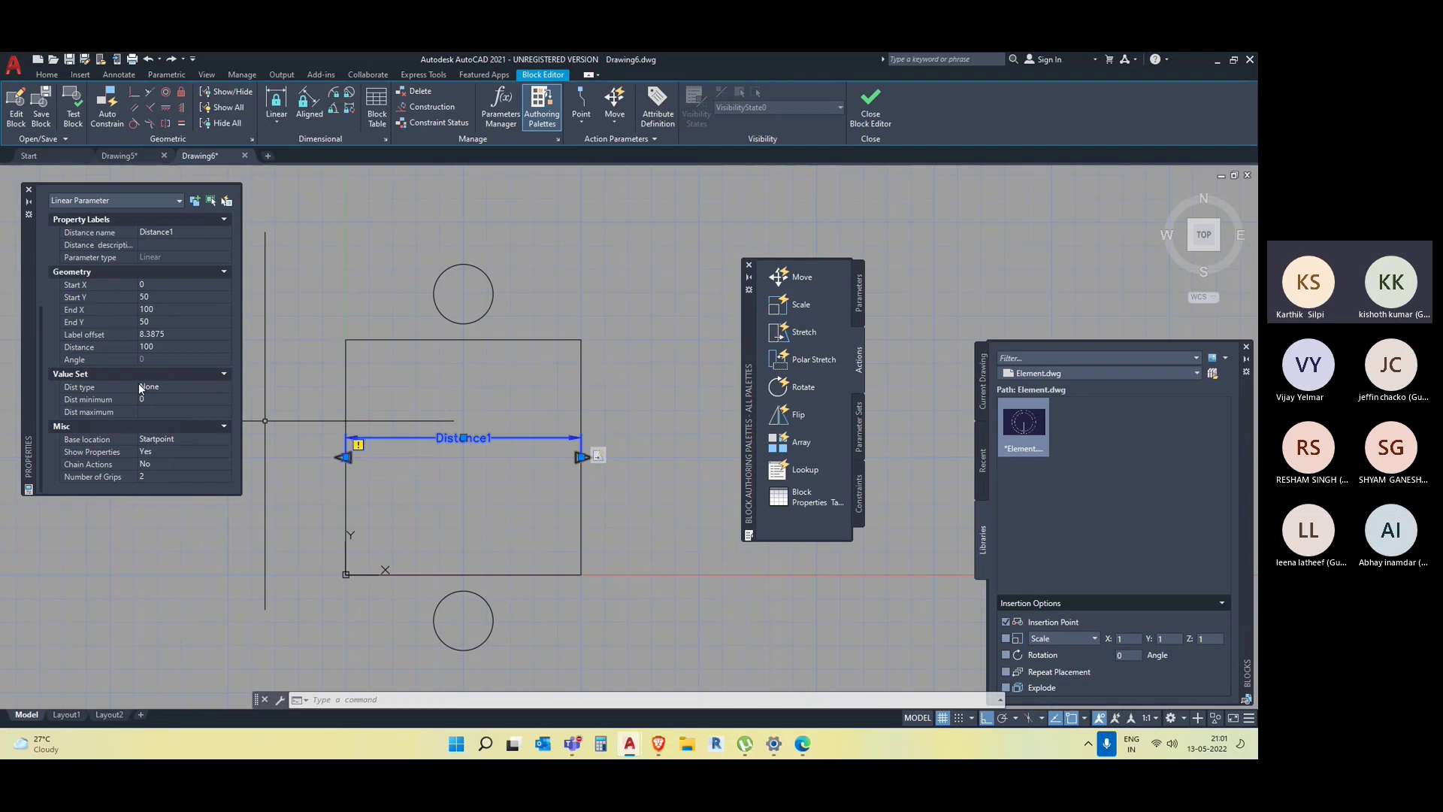
key("Escape")
key("Escape")
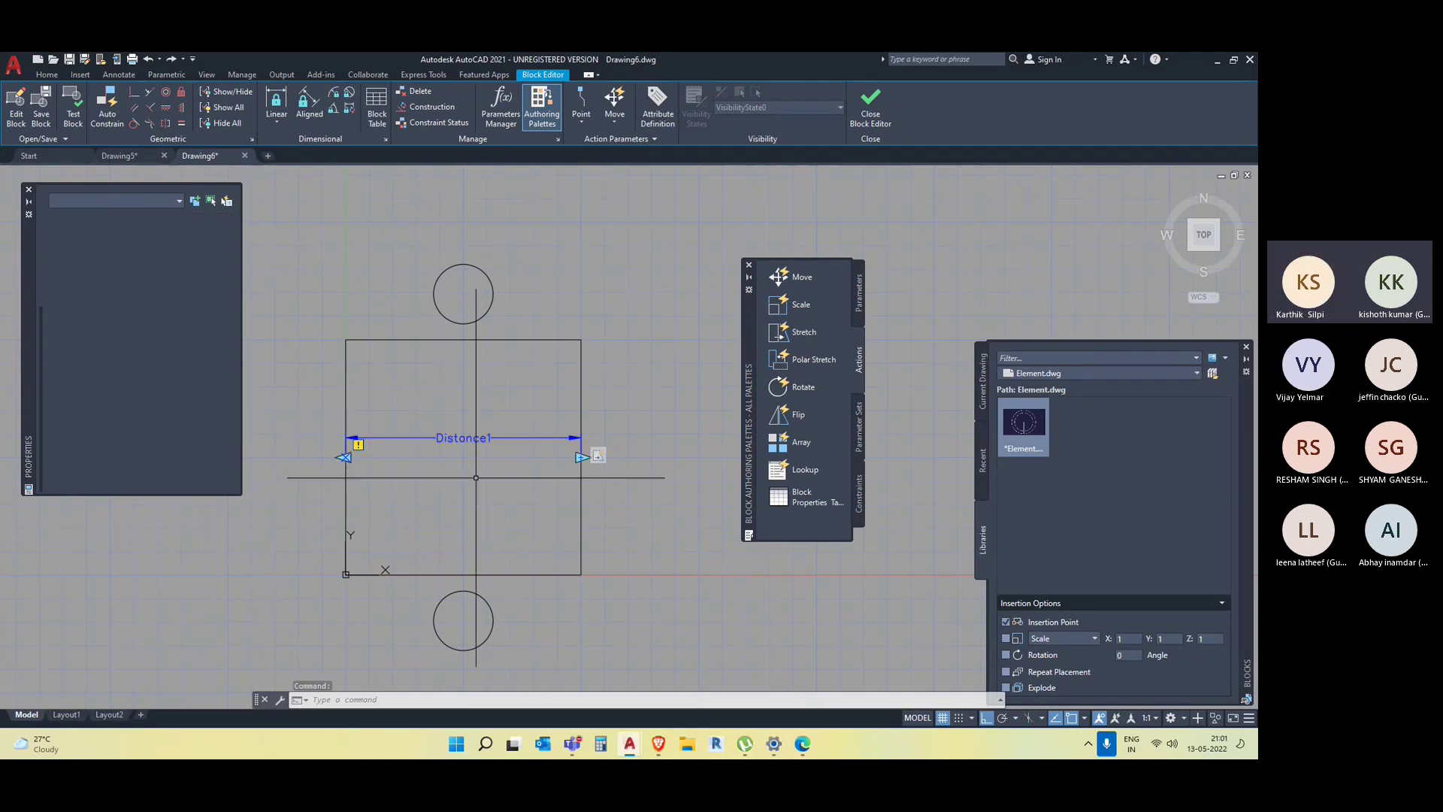
Delete the linear parameter from the table block, keeping the square and both circles.
left_click(661, 596)
left_click(427, 392)
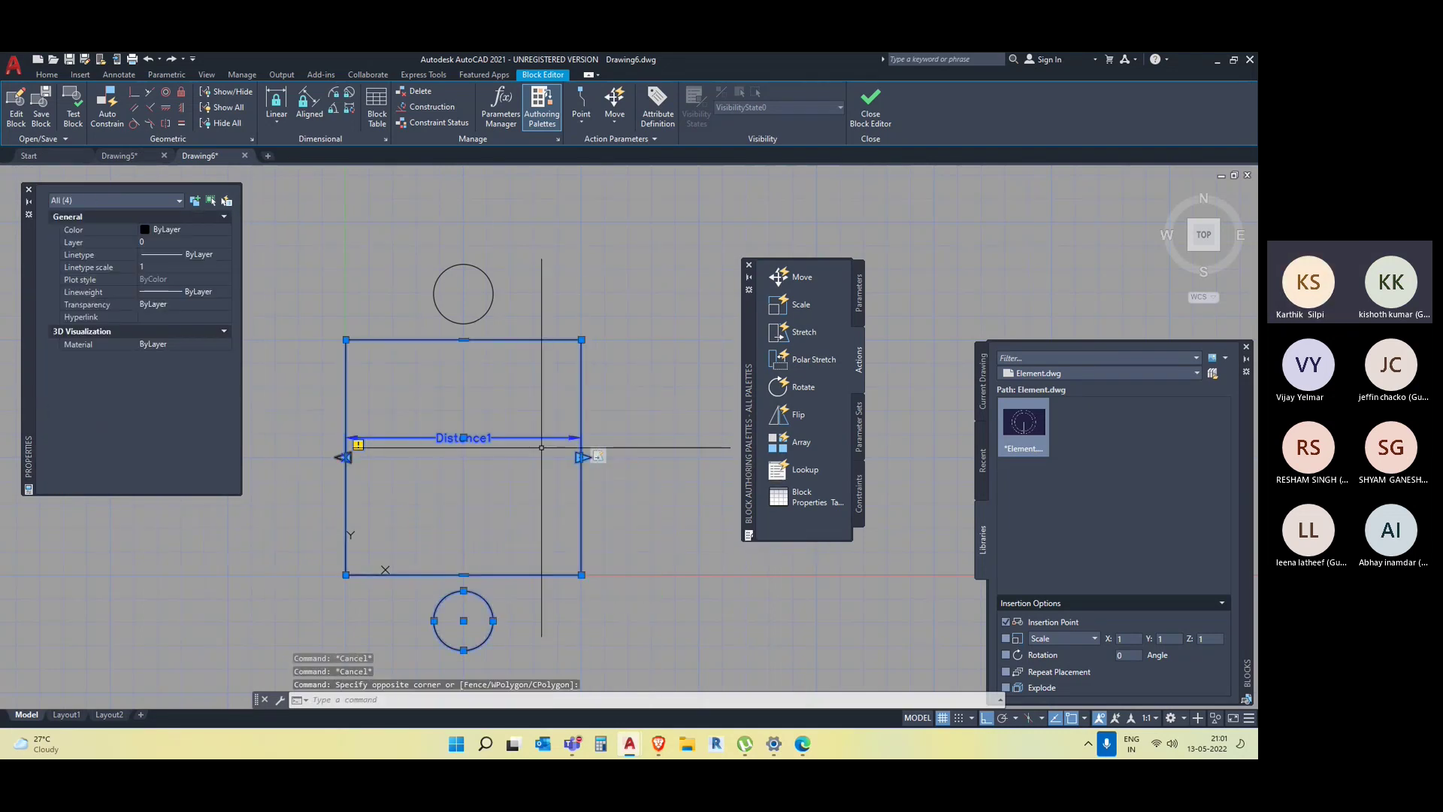
key("Delete")
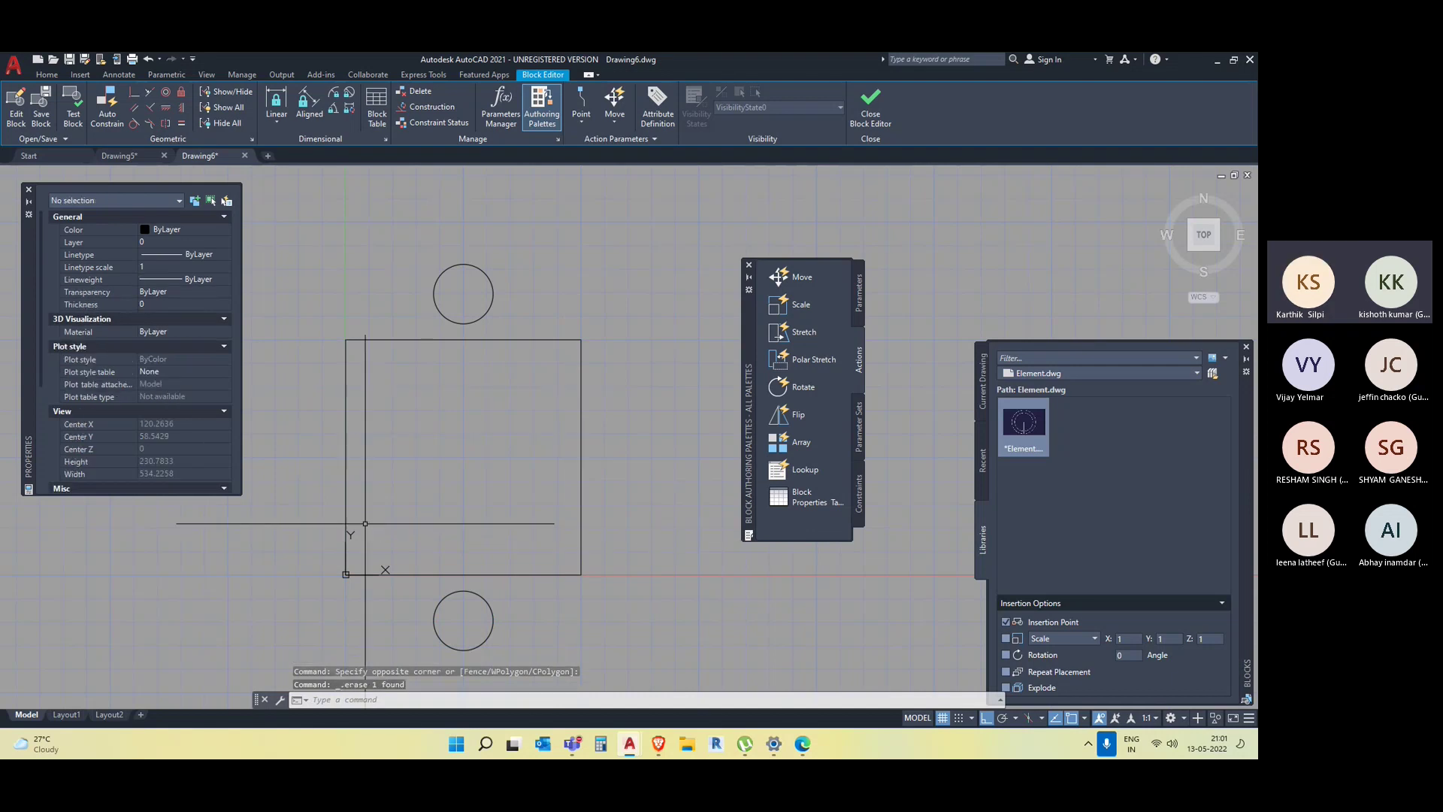
middle_click_drag(642, 504, 613, 456)
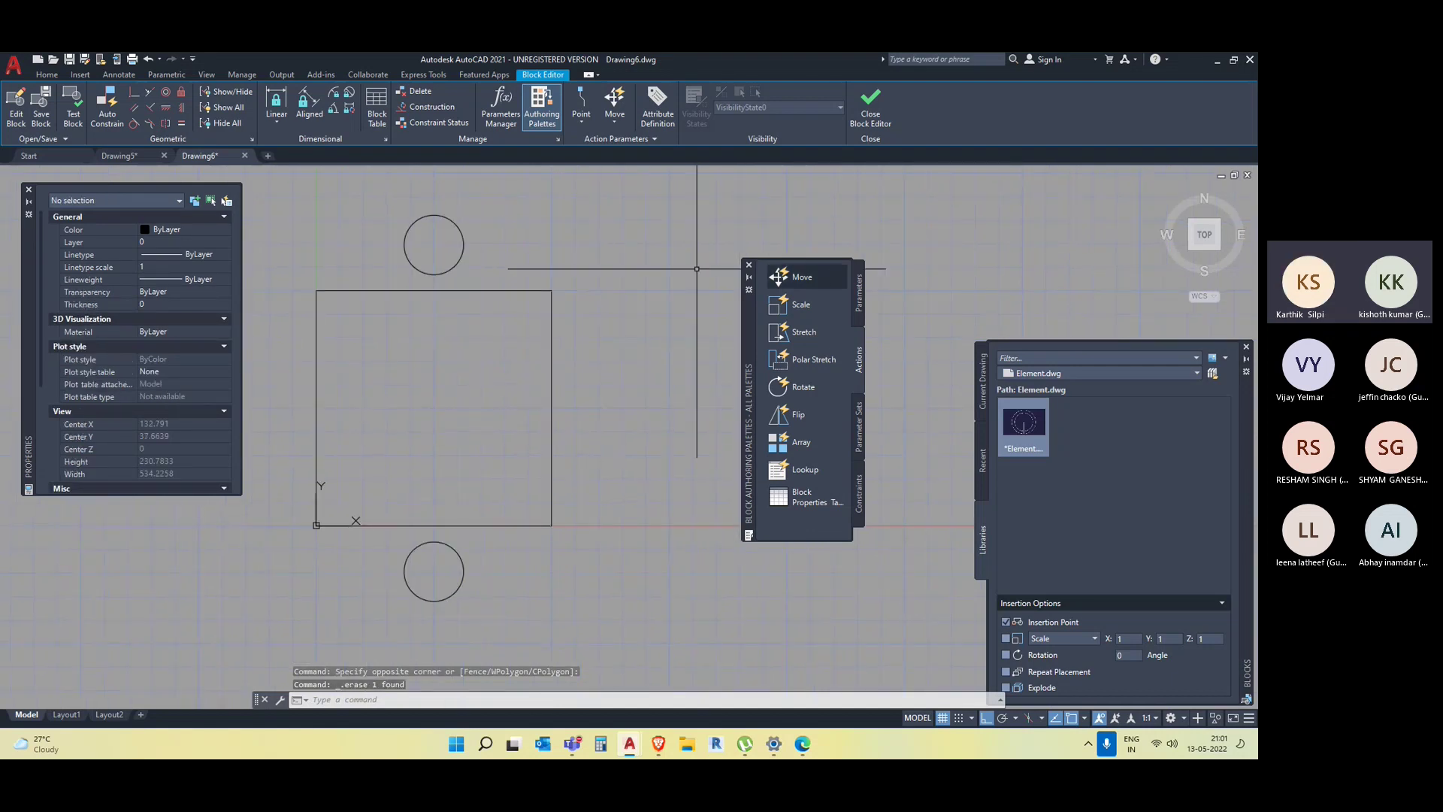
Move the Block Authoring Palettes beneath the properties and add a linear parameter across the square's full width, from left to right edge midpoint.
mouse_move(749, 308)
left_mouse_down()
mouse_move(626, 565)
mouse_move(57, 571)
mouse_move(106, 575)
left_mouse_up()
middle_click_drag(609, 516, 675, 513)
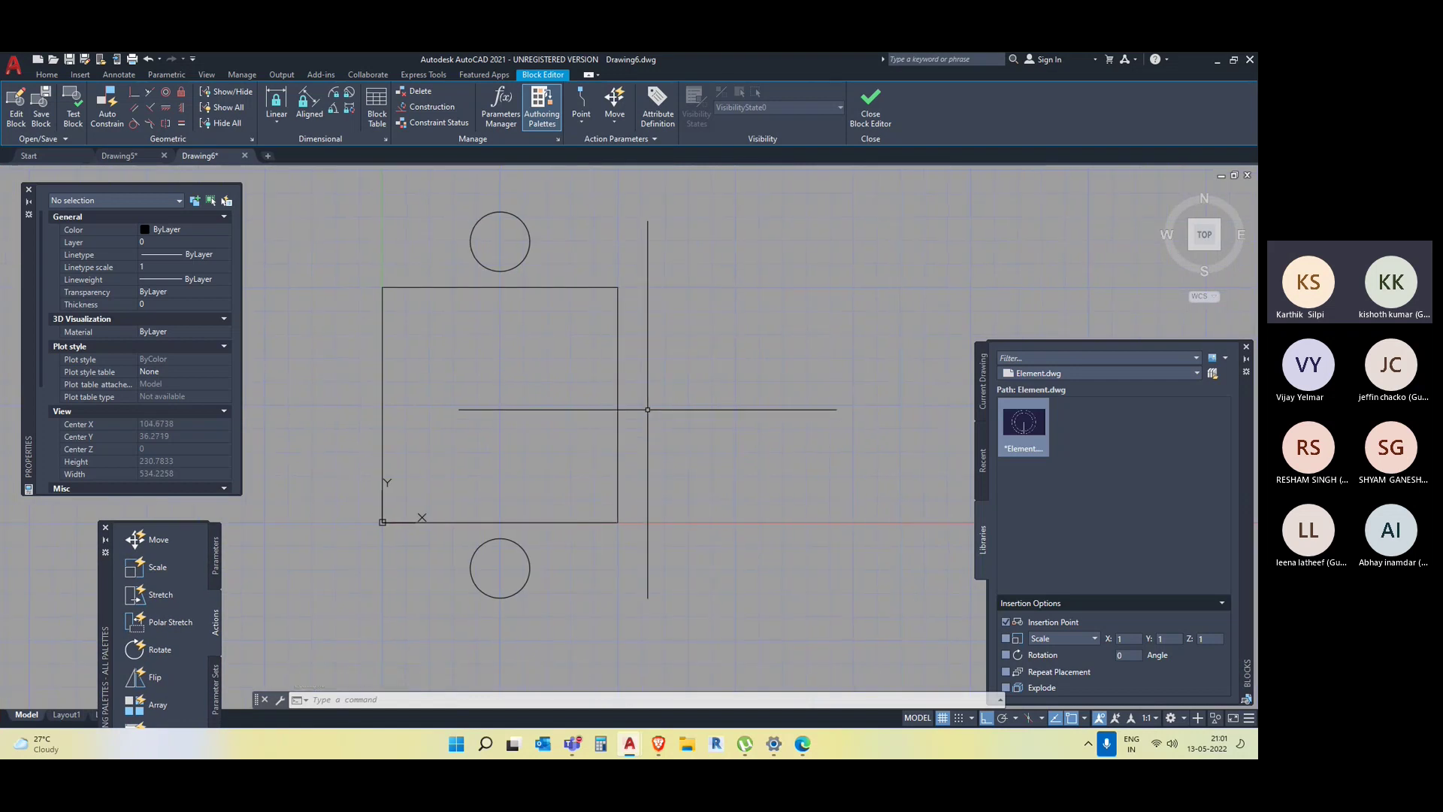
left_click(214, 563)
left_click(137, 573)
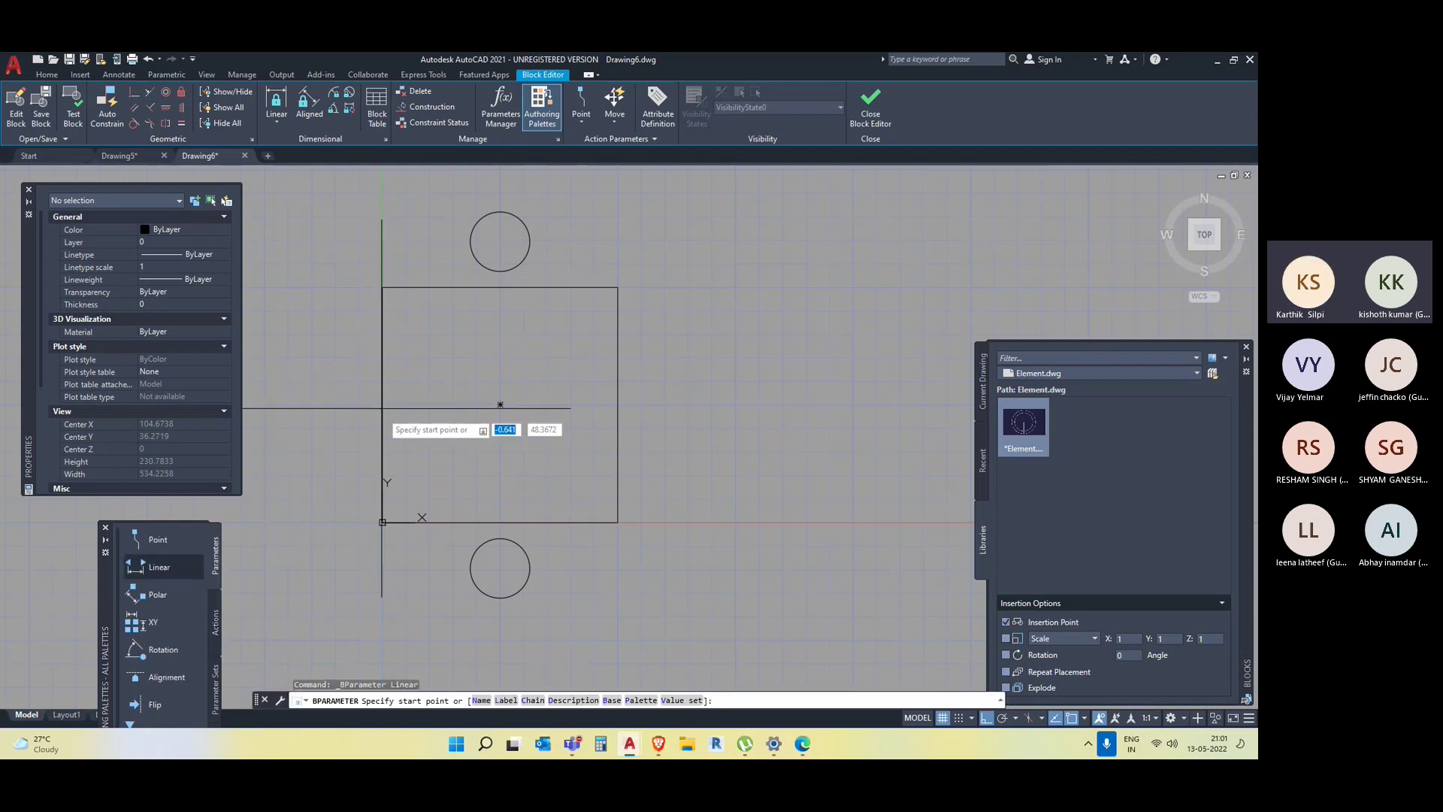
left_click(383, 404)
left_click(618, 404)
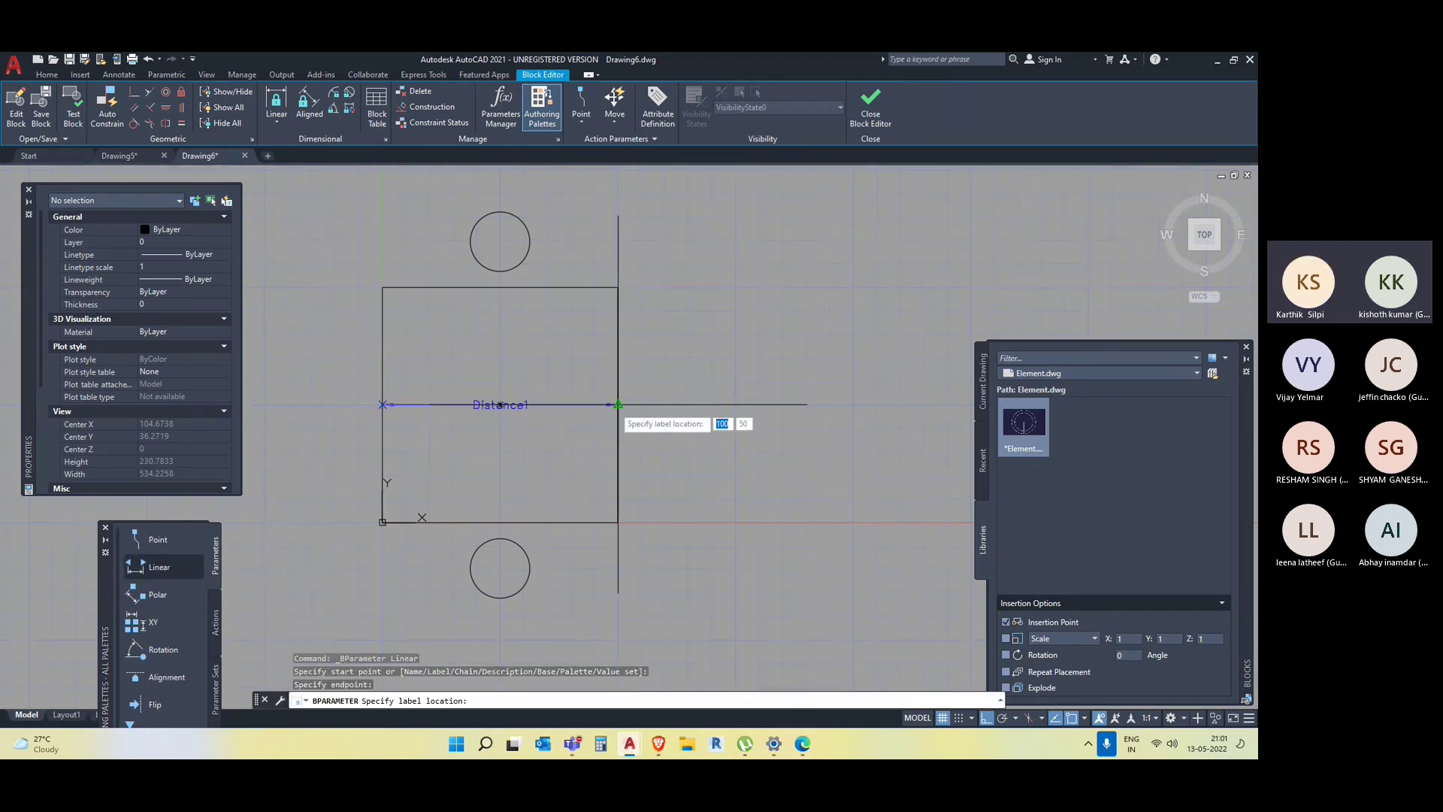
left_click(606, 375)
key("Escape")
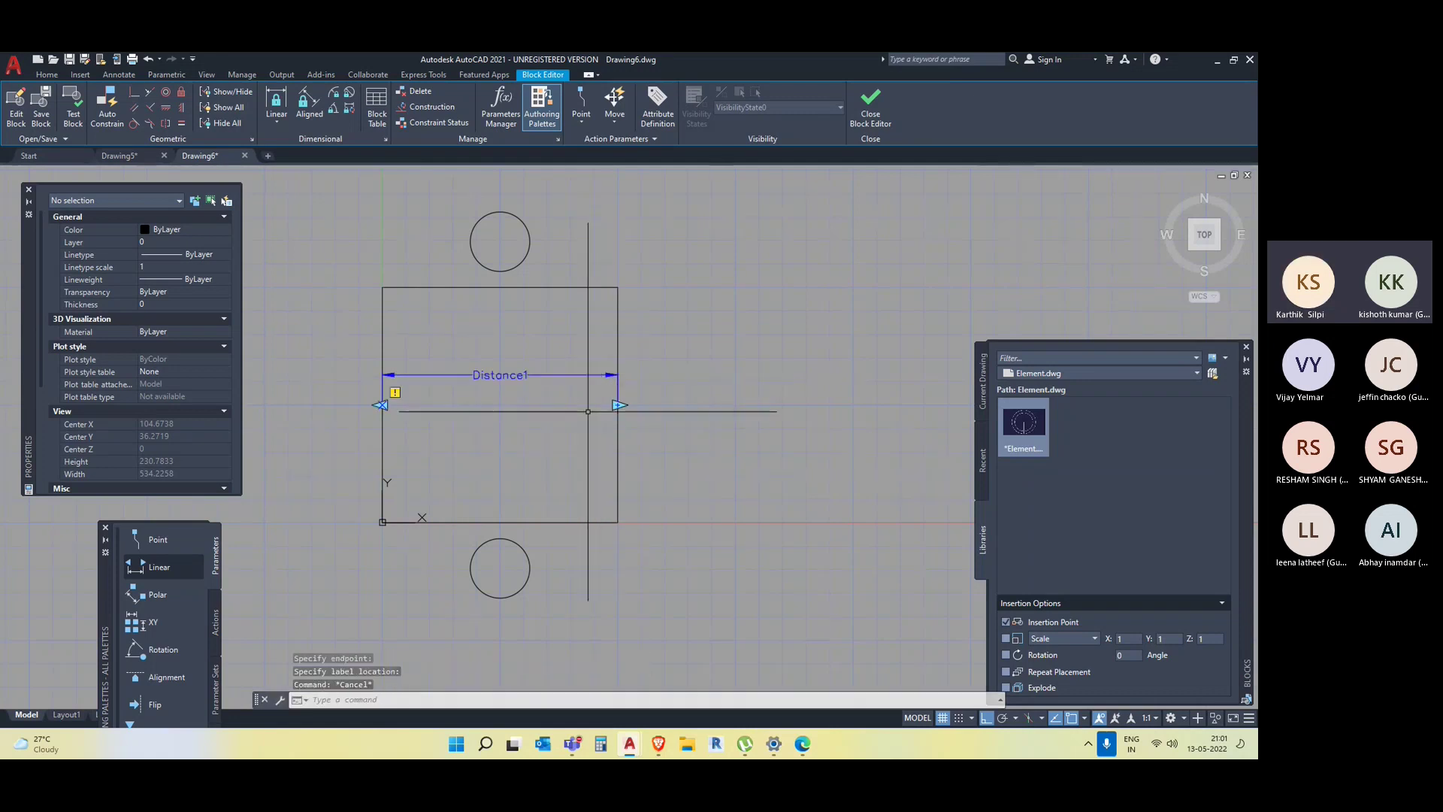
left_click(605, 375)
left_click(216, 624)
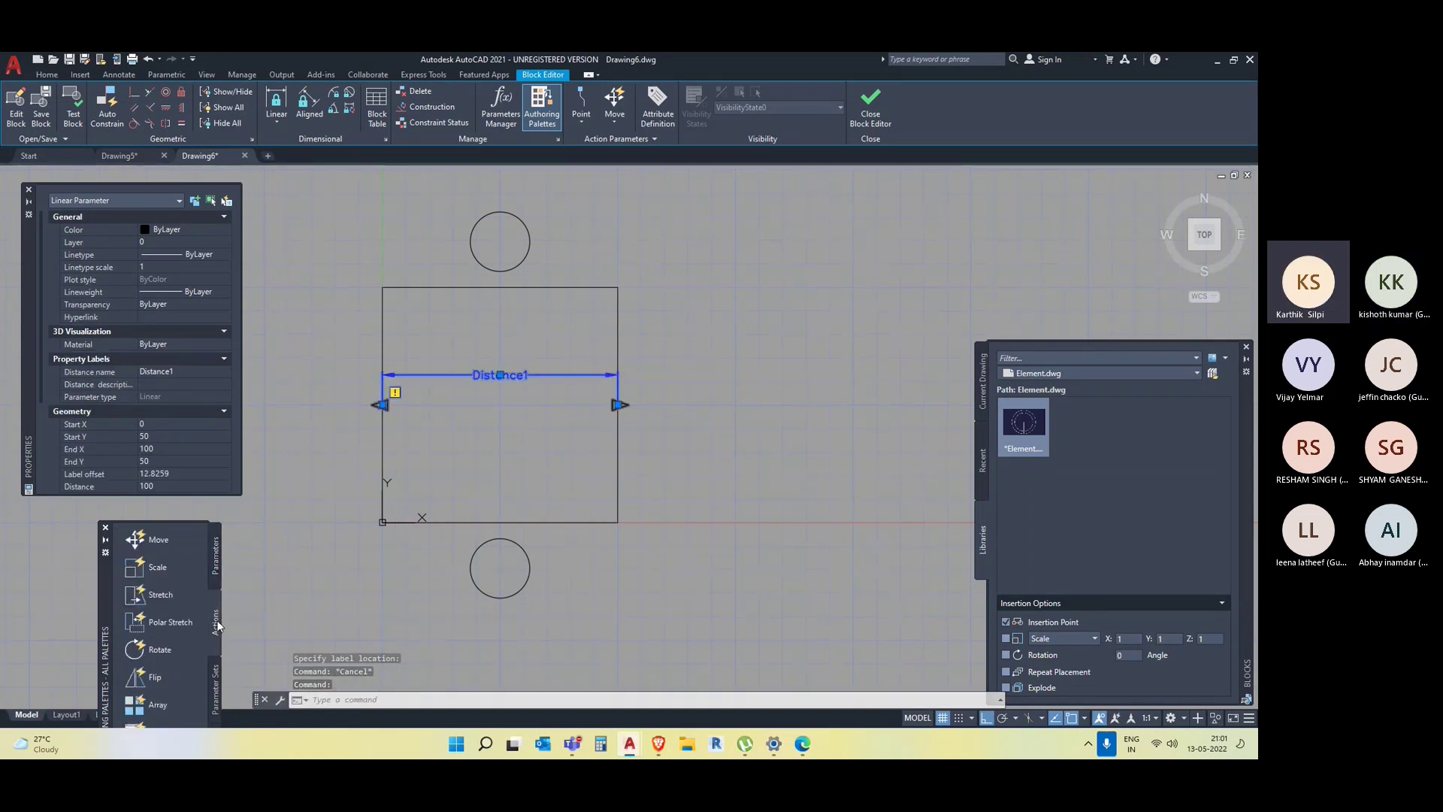
left_click(158, 595)
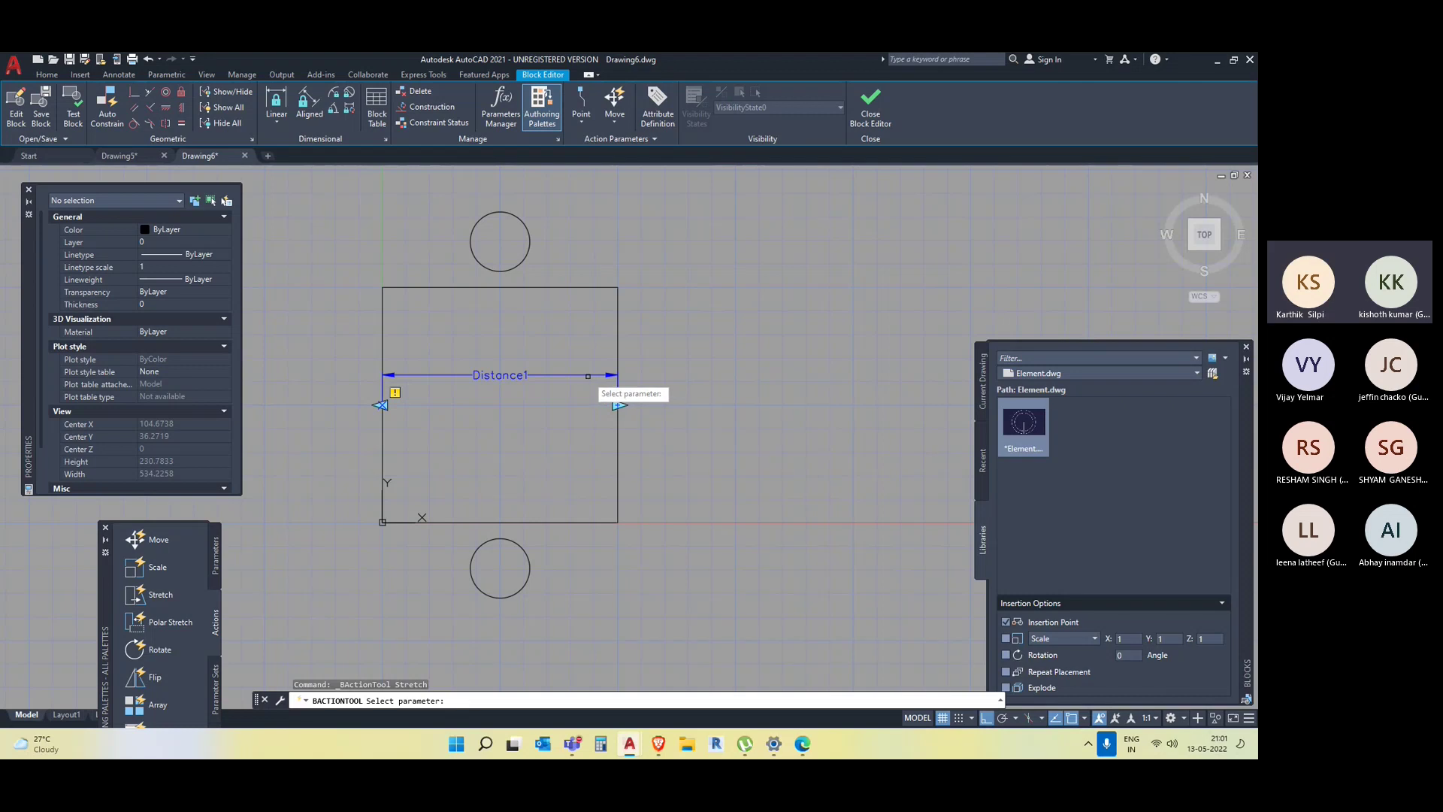
left_click(591, 376)
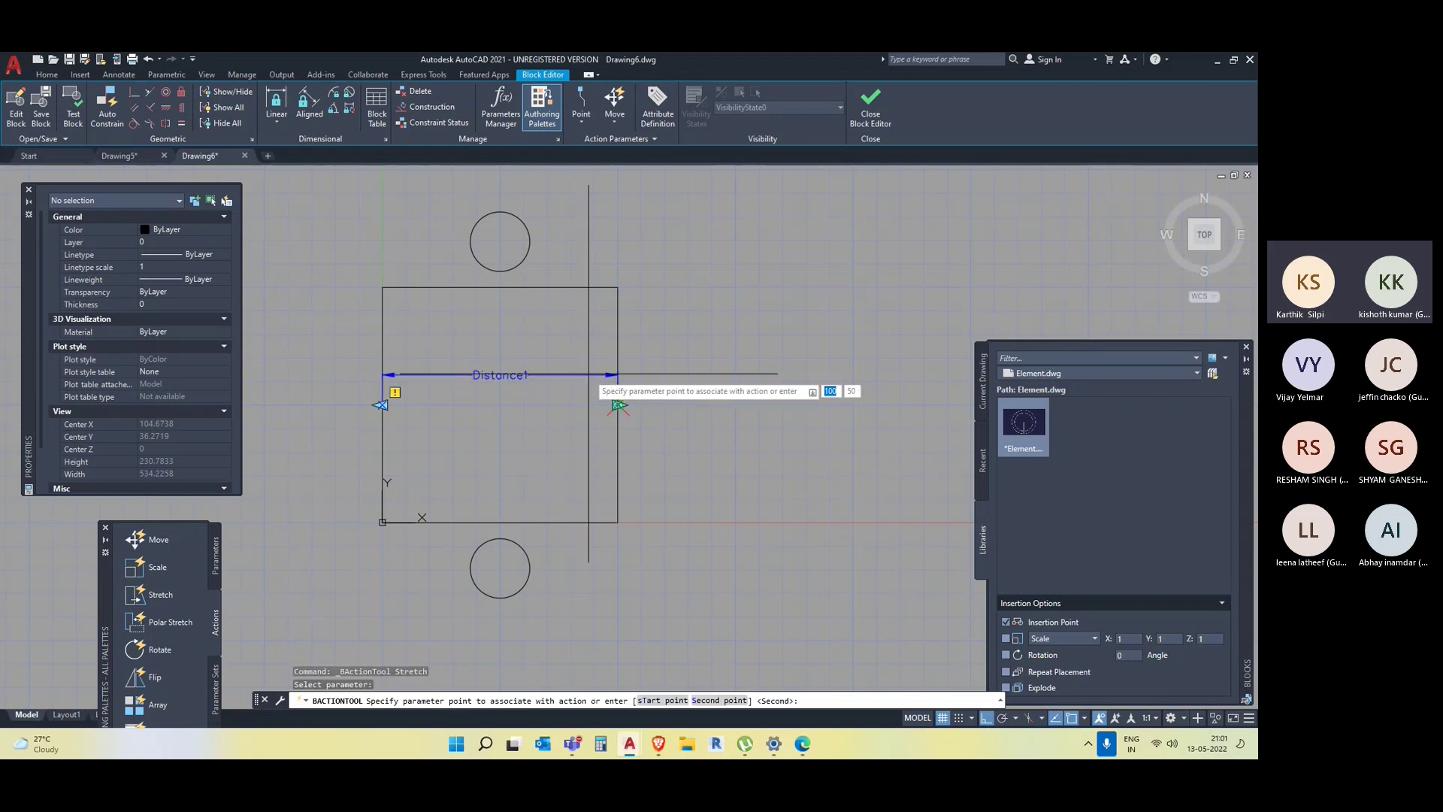
left_click(618, 404)
key("Return")
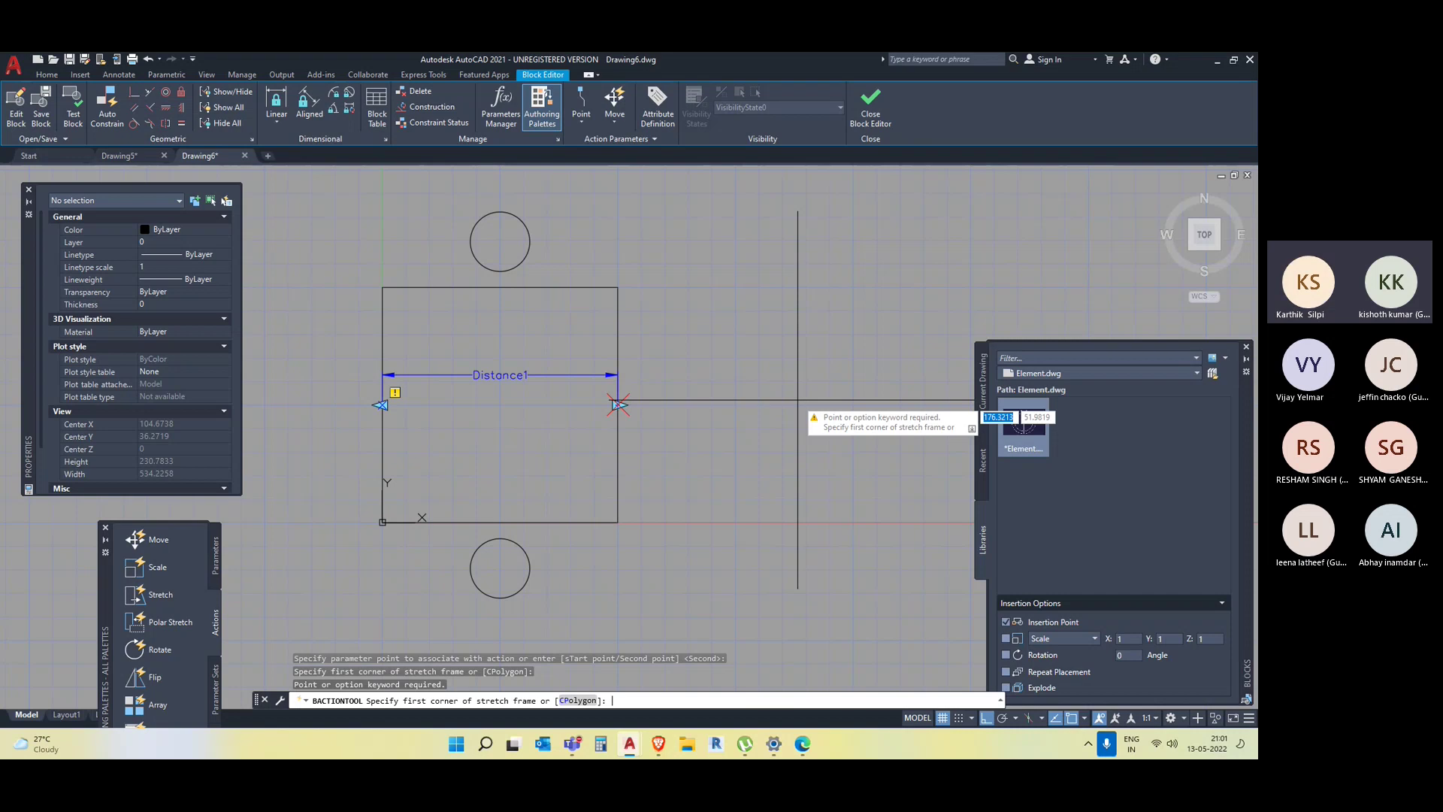
key("Escape")
left_click_drag(662, 406, 576, 316)
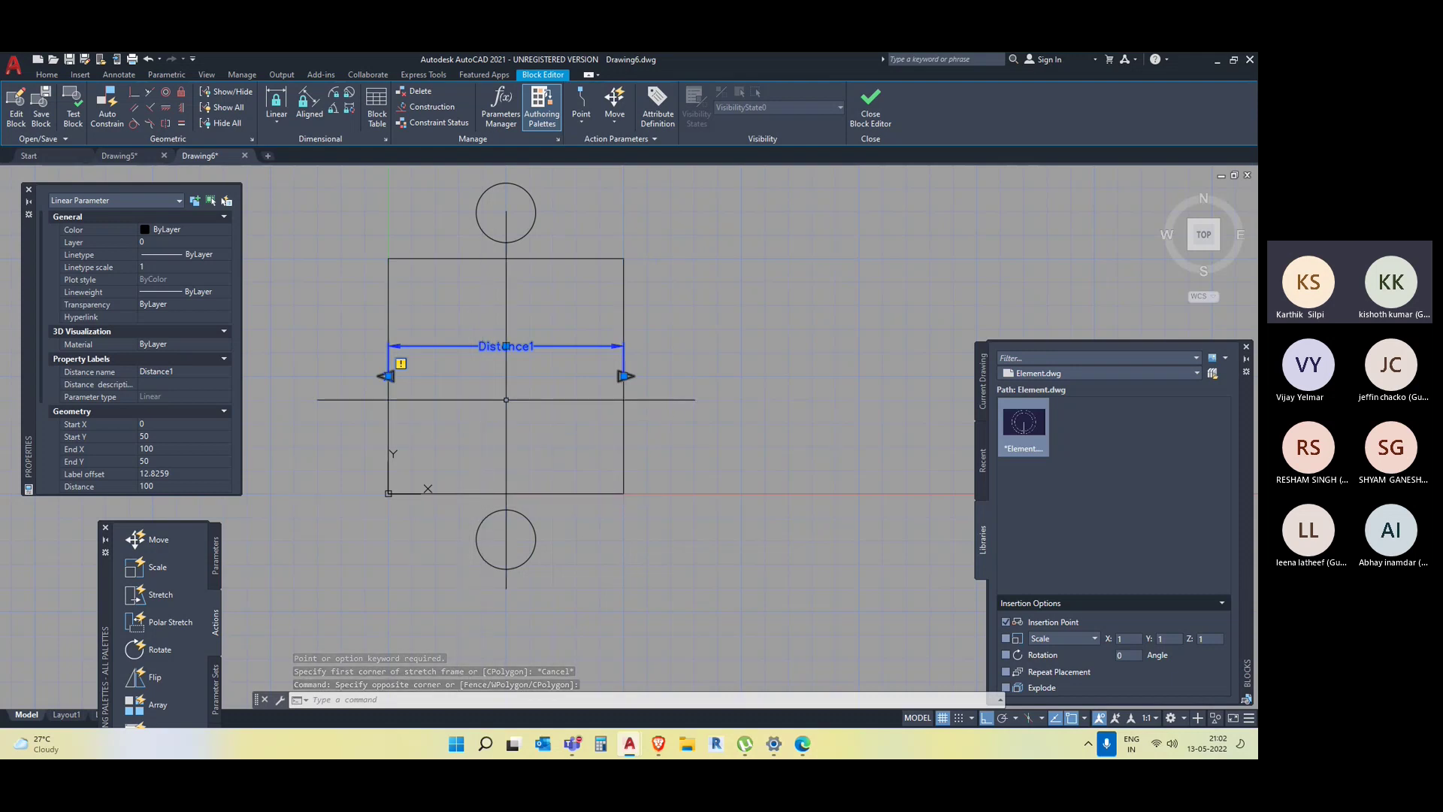
Test the Dining Table block by selecting it to check its grips, and close the test window.
left_click(81, 122)
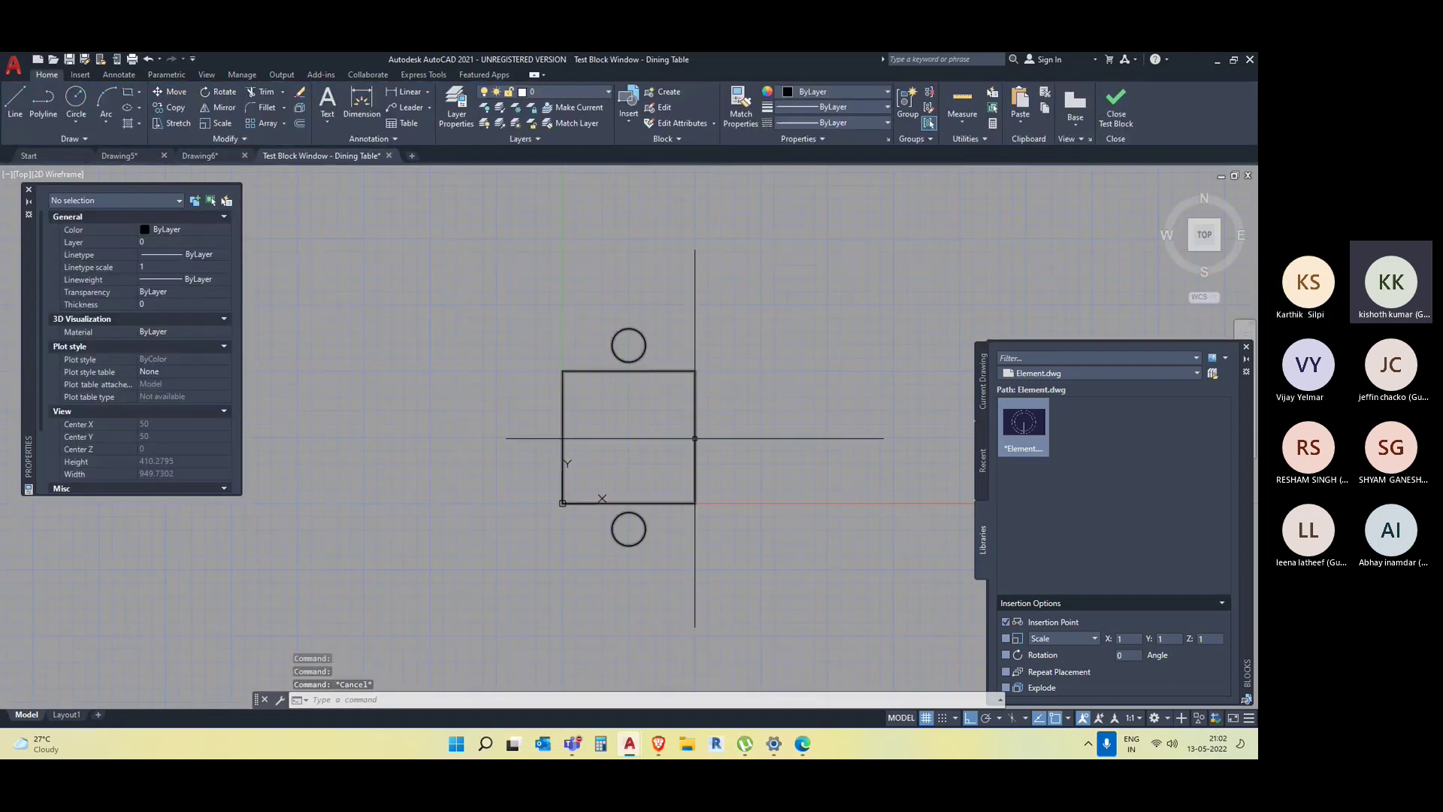
left_click(694, 436)
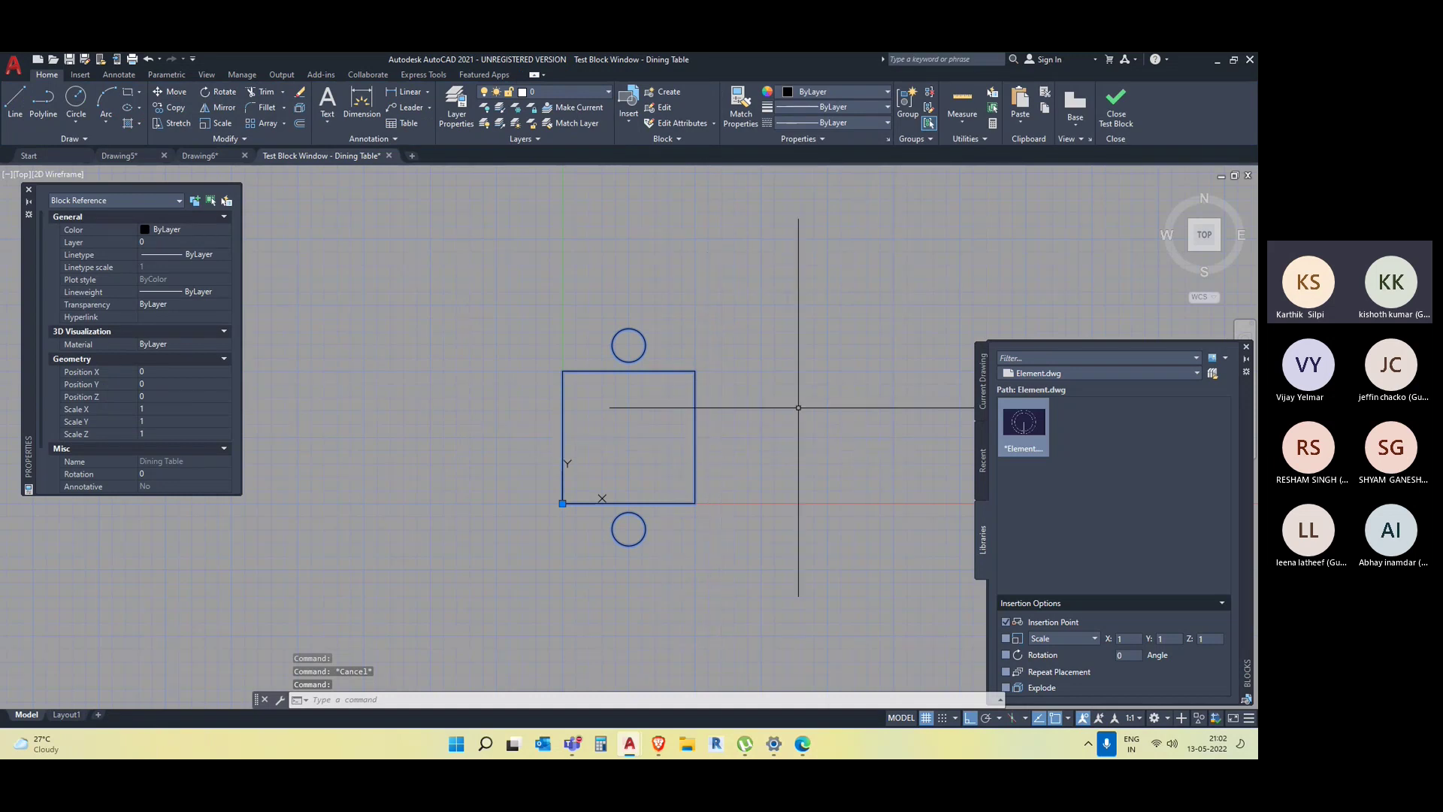
left_click(1117, 113)
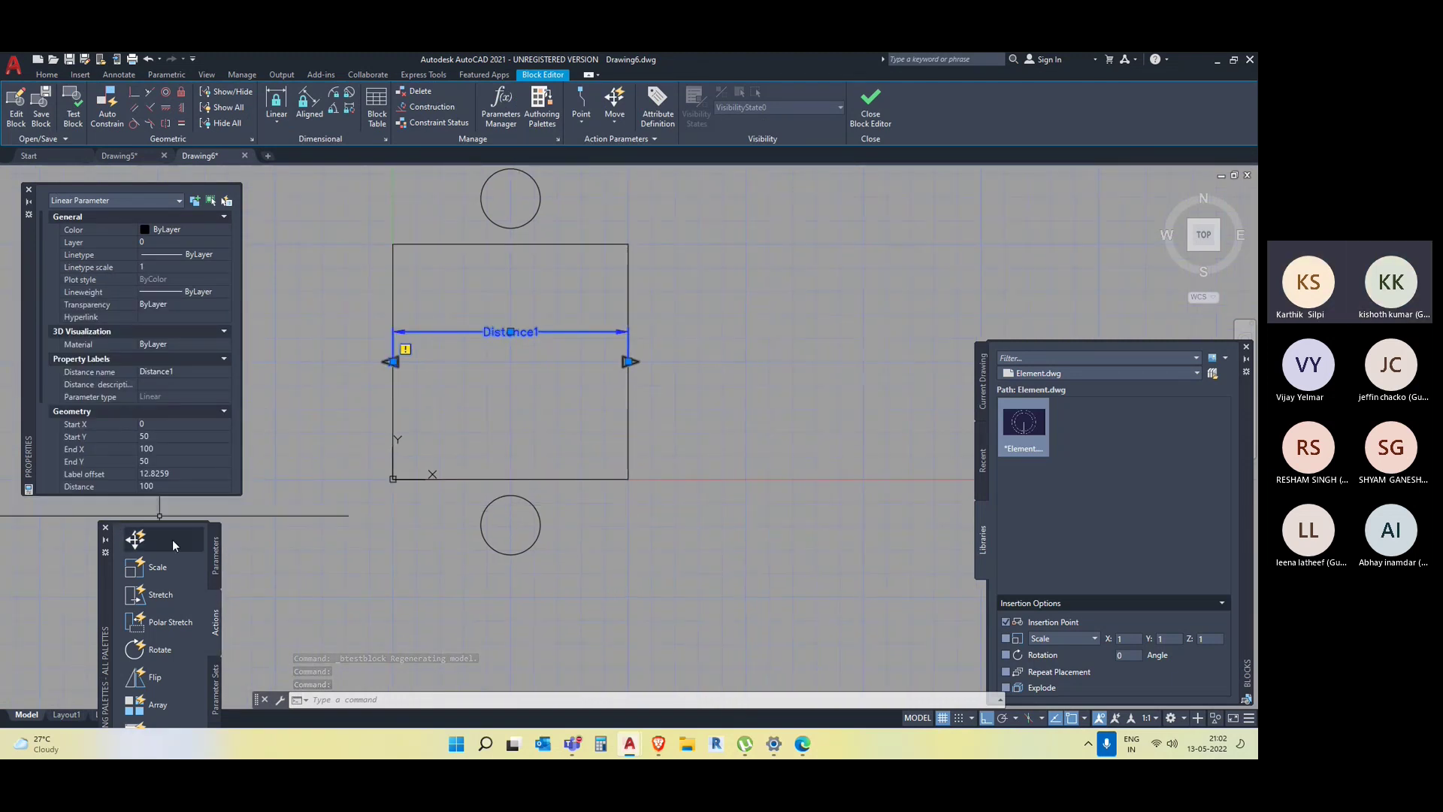
Add a Stretch action to the linear parameter's right end point, framing the square's right edge and selecting the square with a crossing window.
left_click(154, 595)
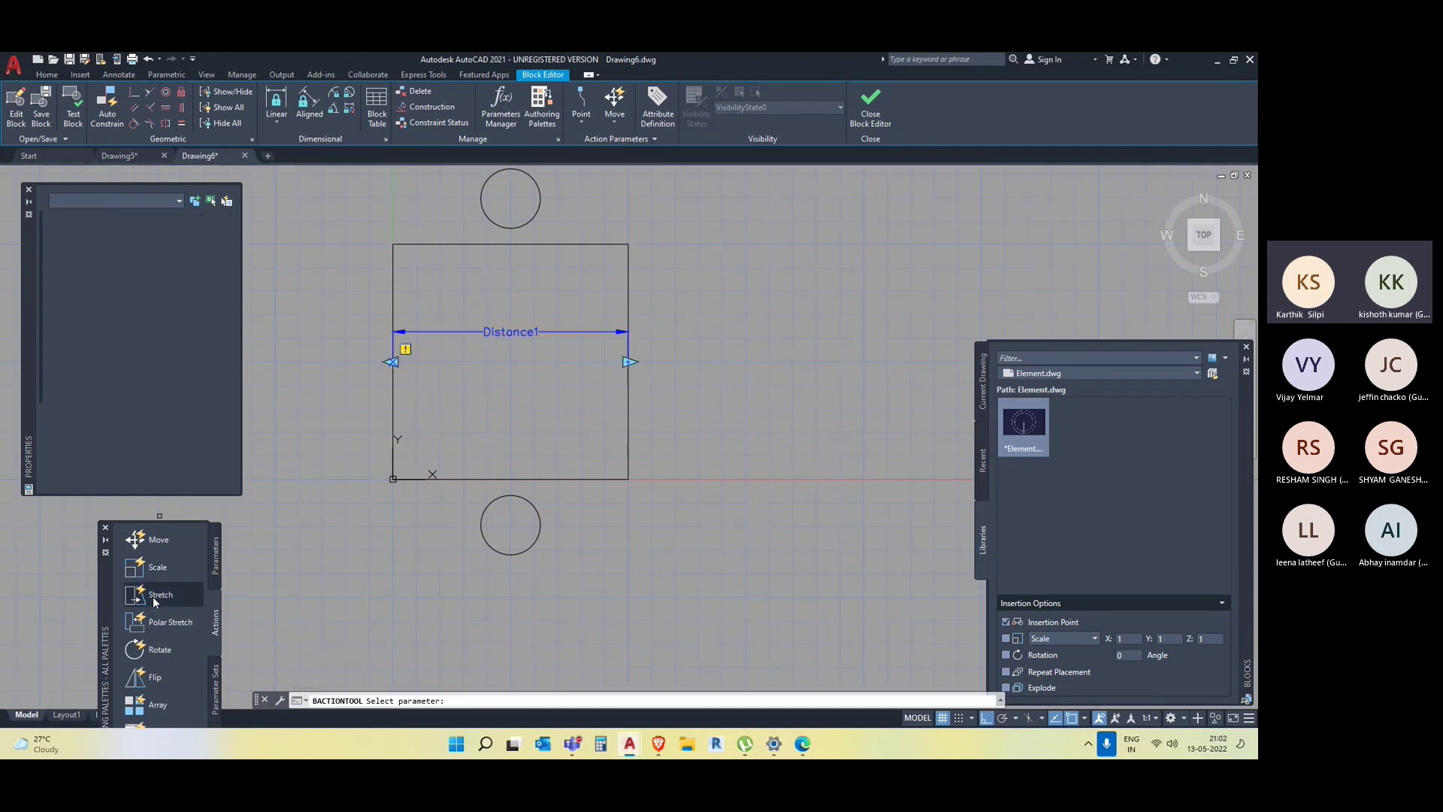
left_click(590, 331)
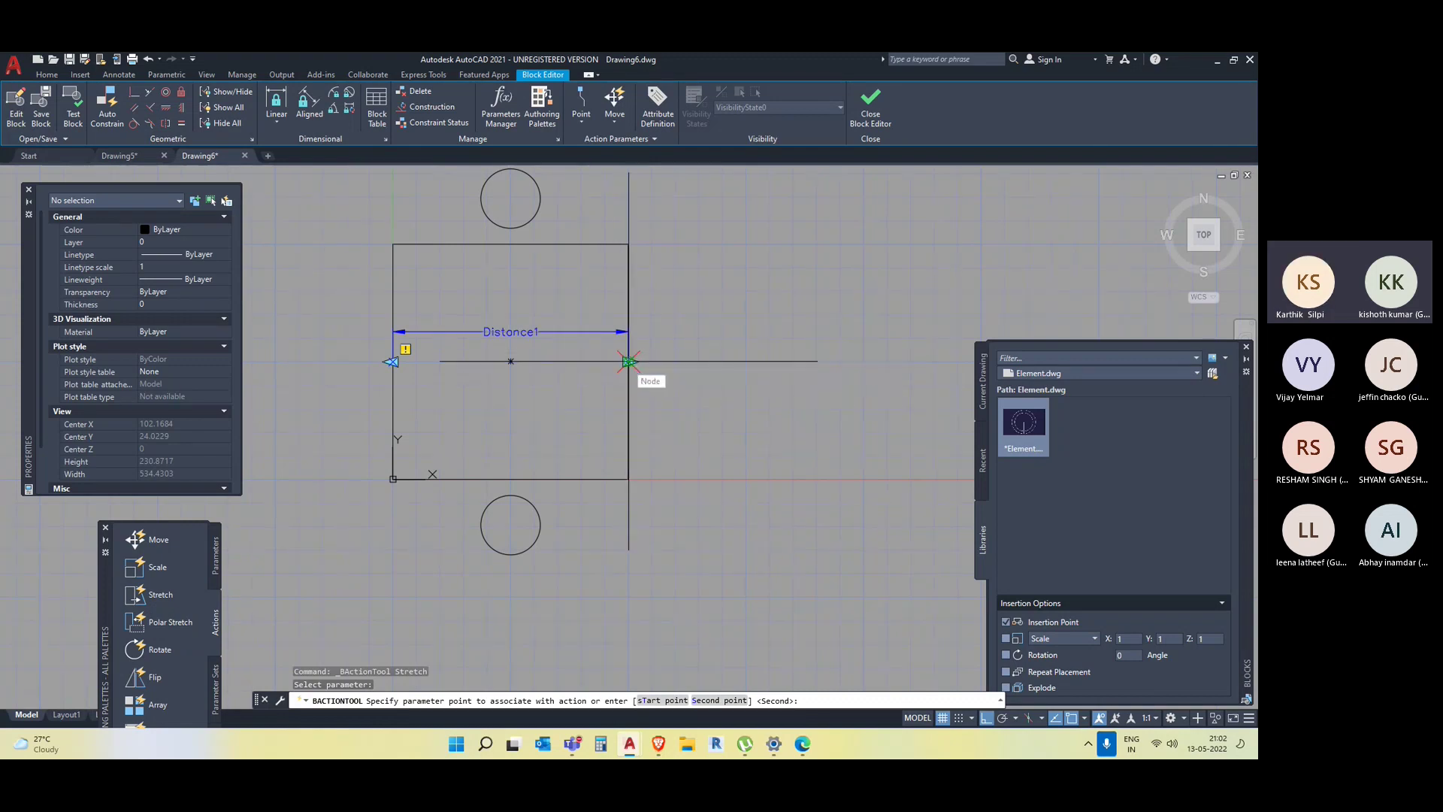
left_click(629, 362)
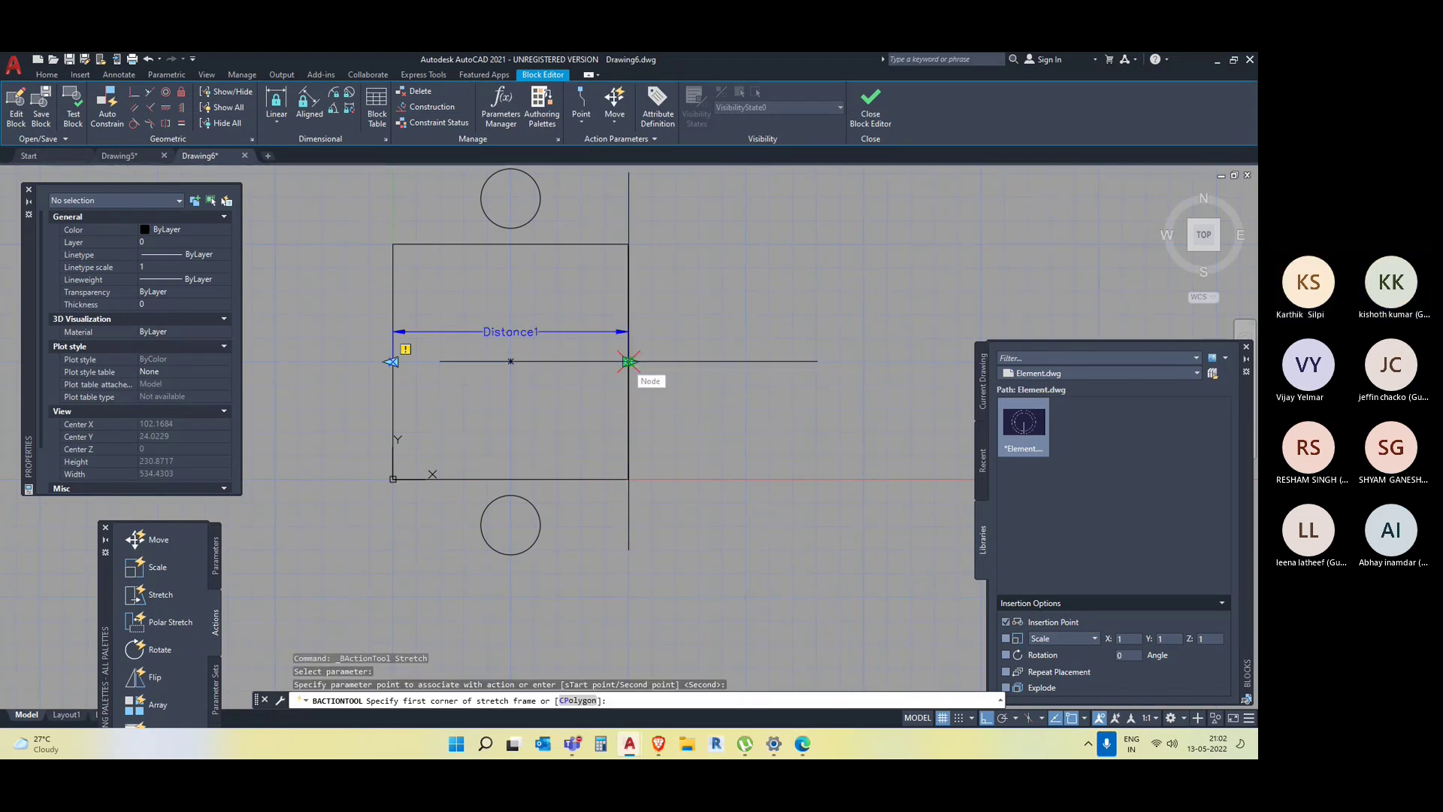
key("Return")
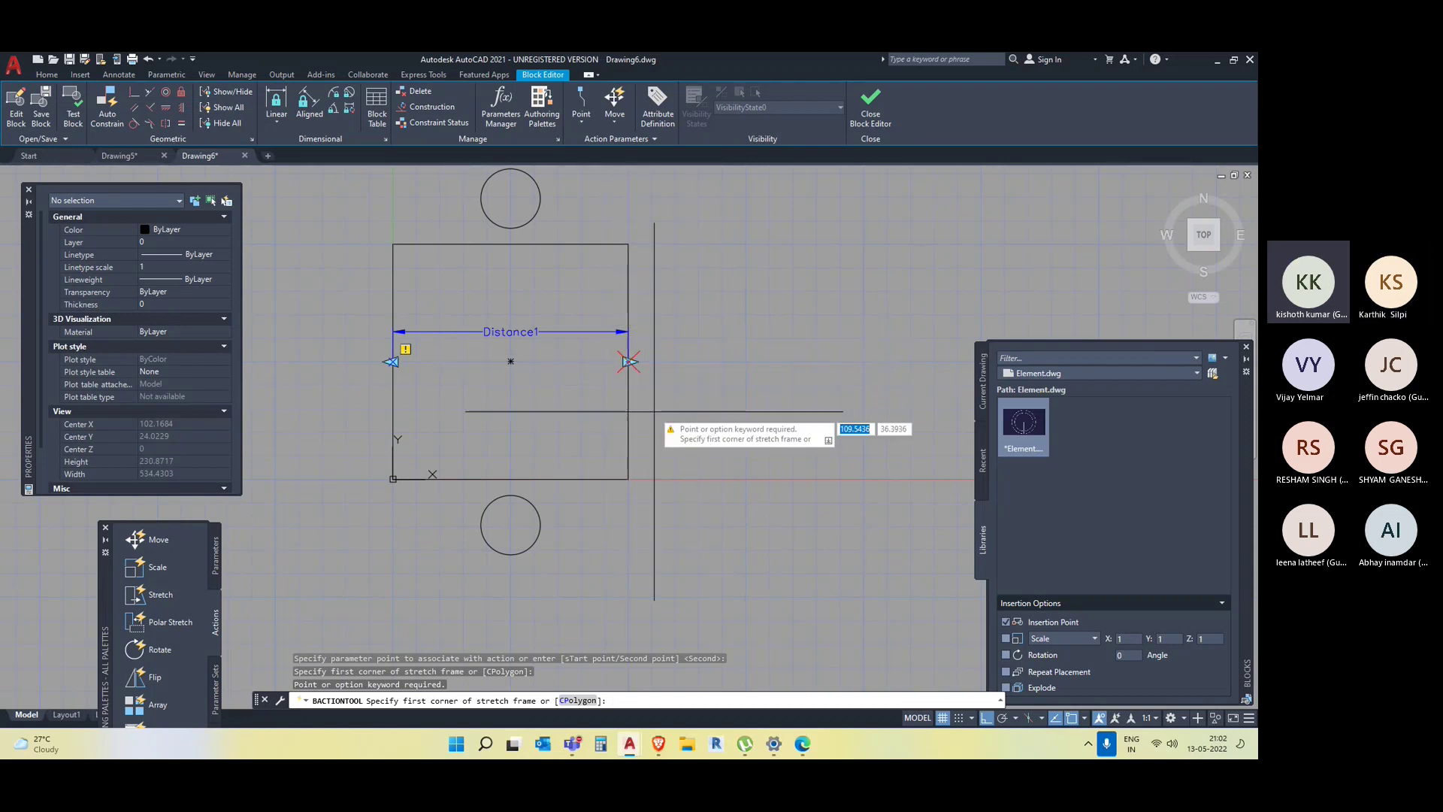
left_click(652, 494)
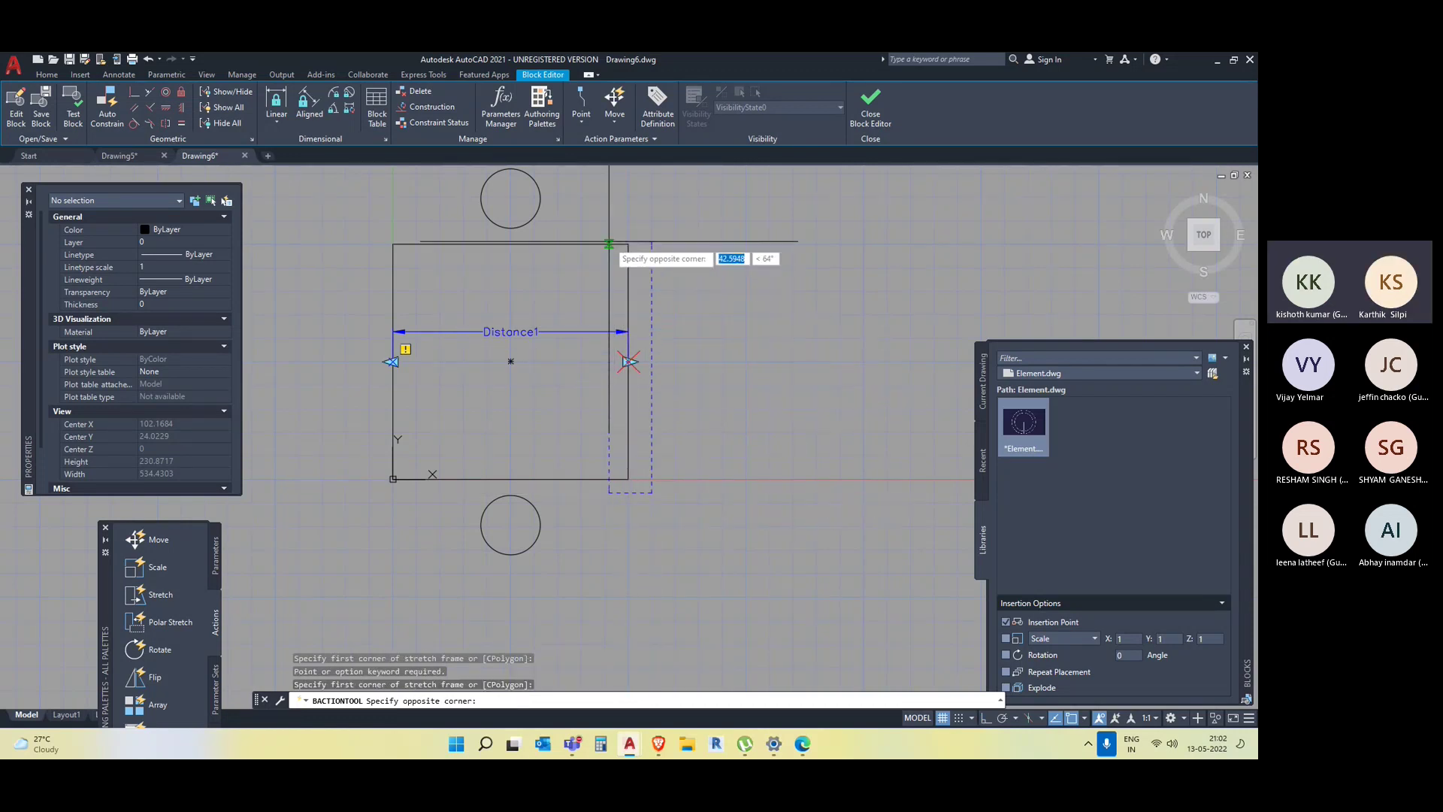
left_click(592, 224)
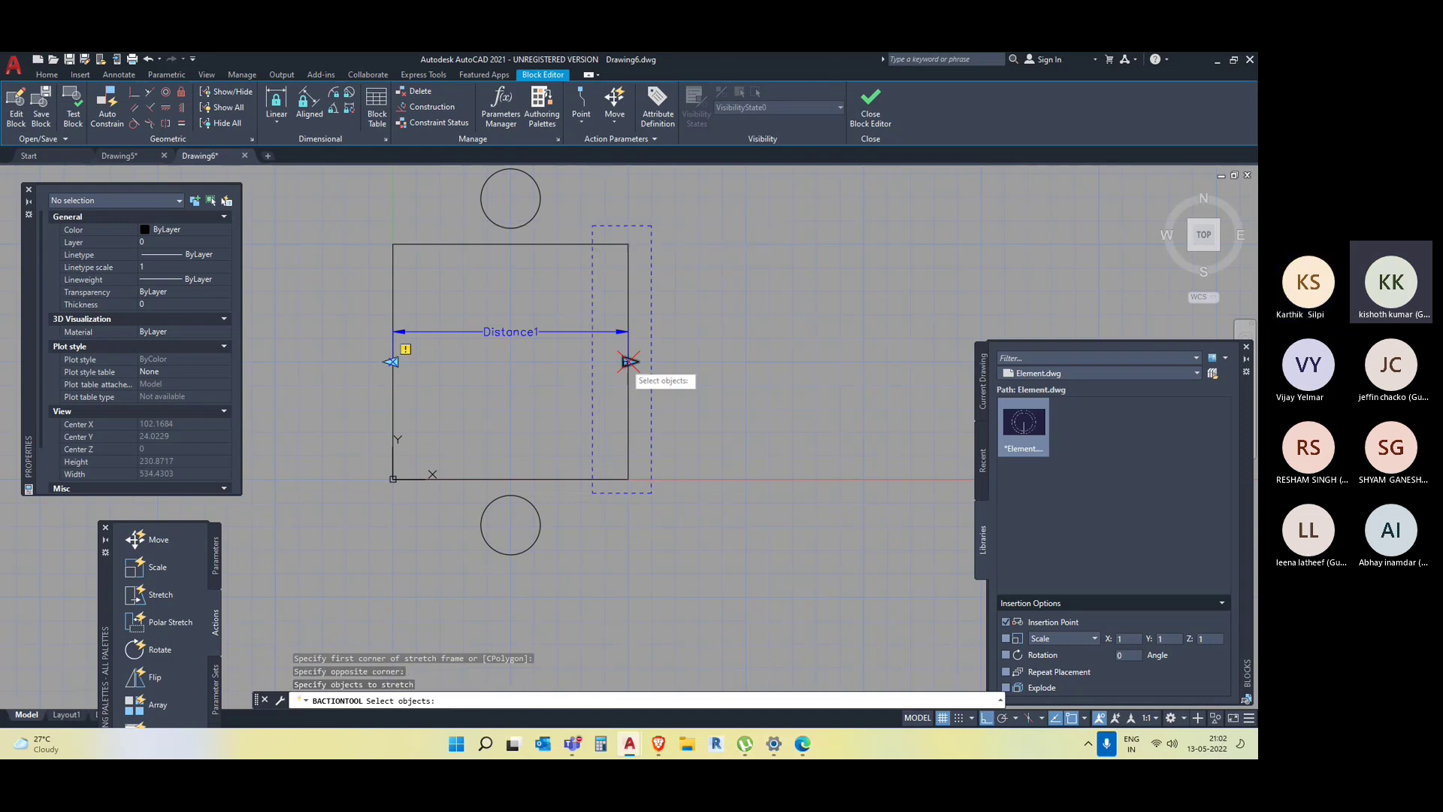
left_click(633, 479)
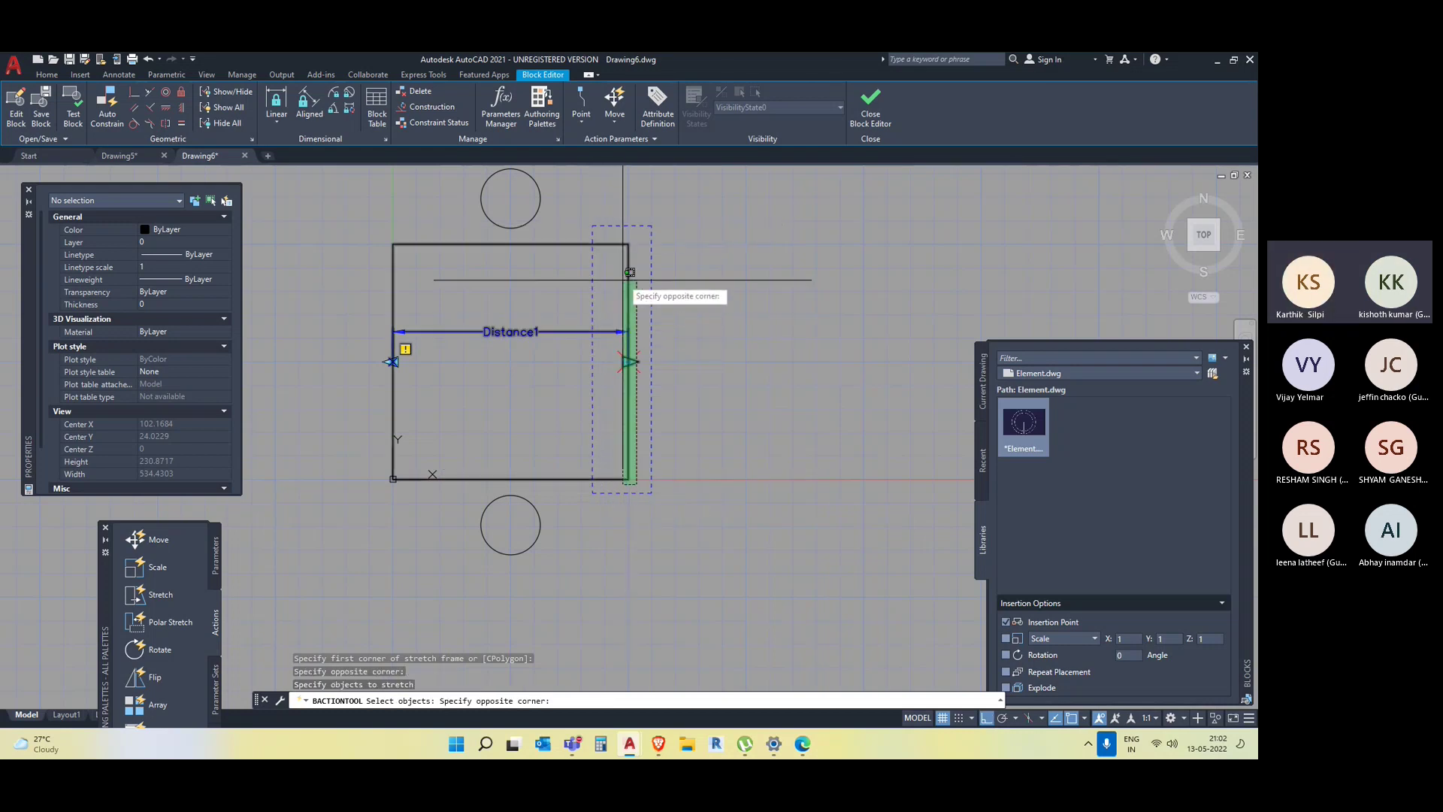
left_click(608, 240)
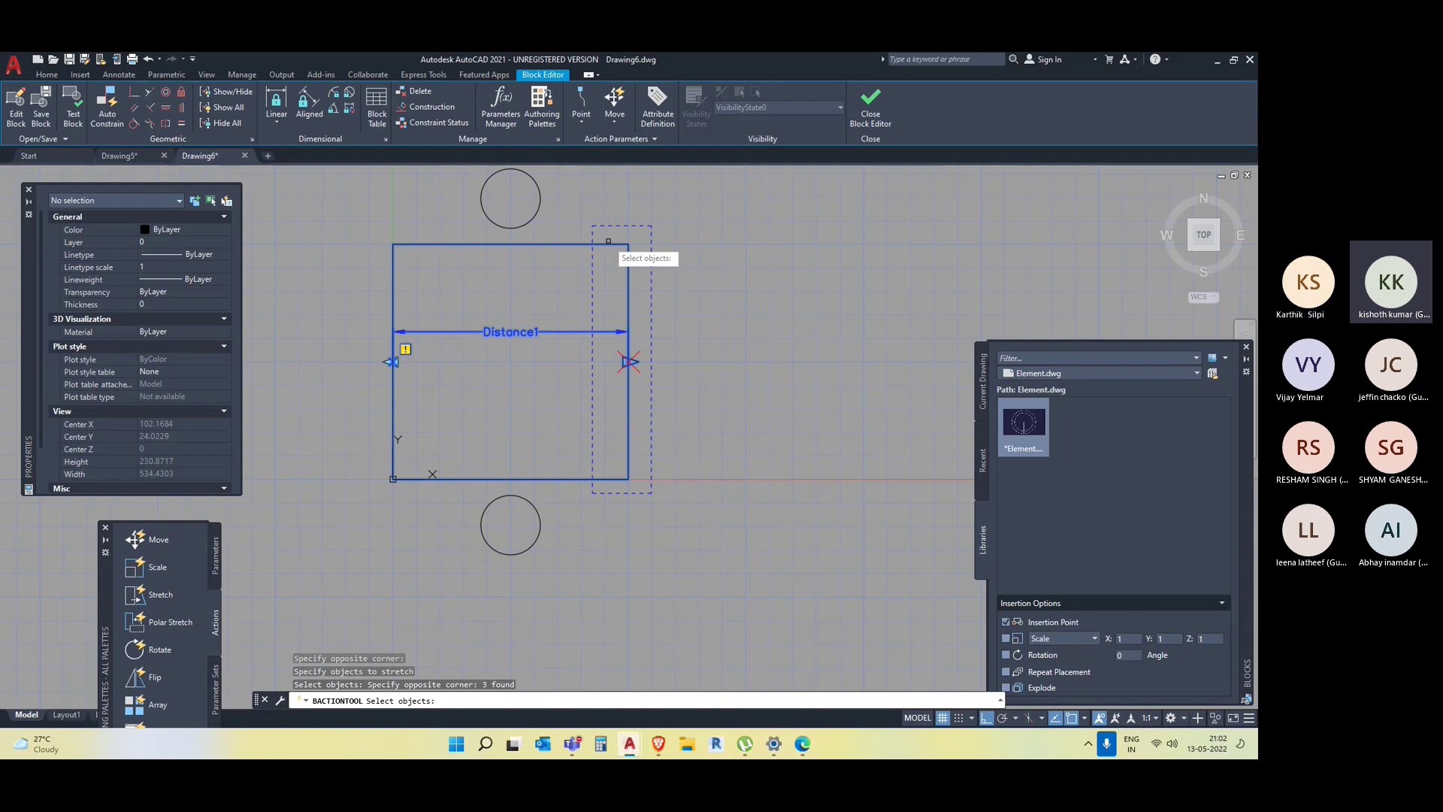
key("Return")
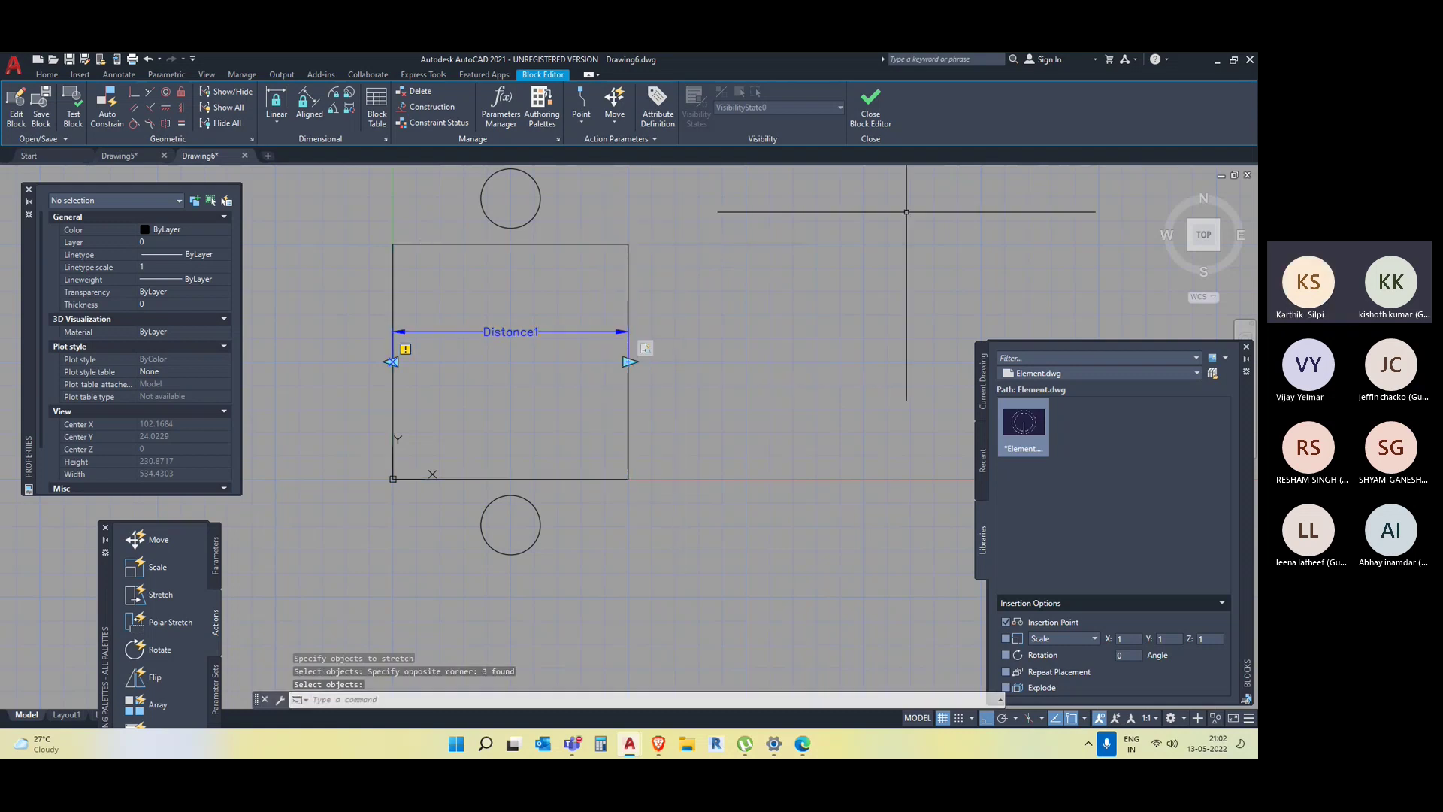
Test the block by stretching the table to the right with its grip, and return to the block editor.
left_click(73, 109)
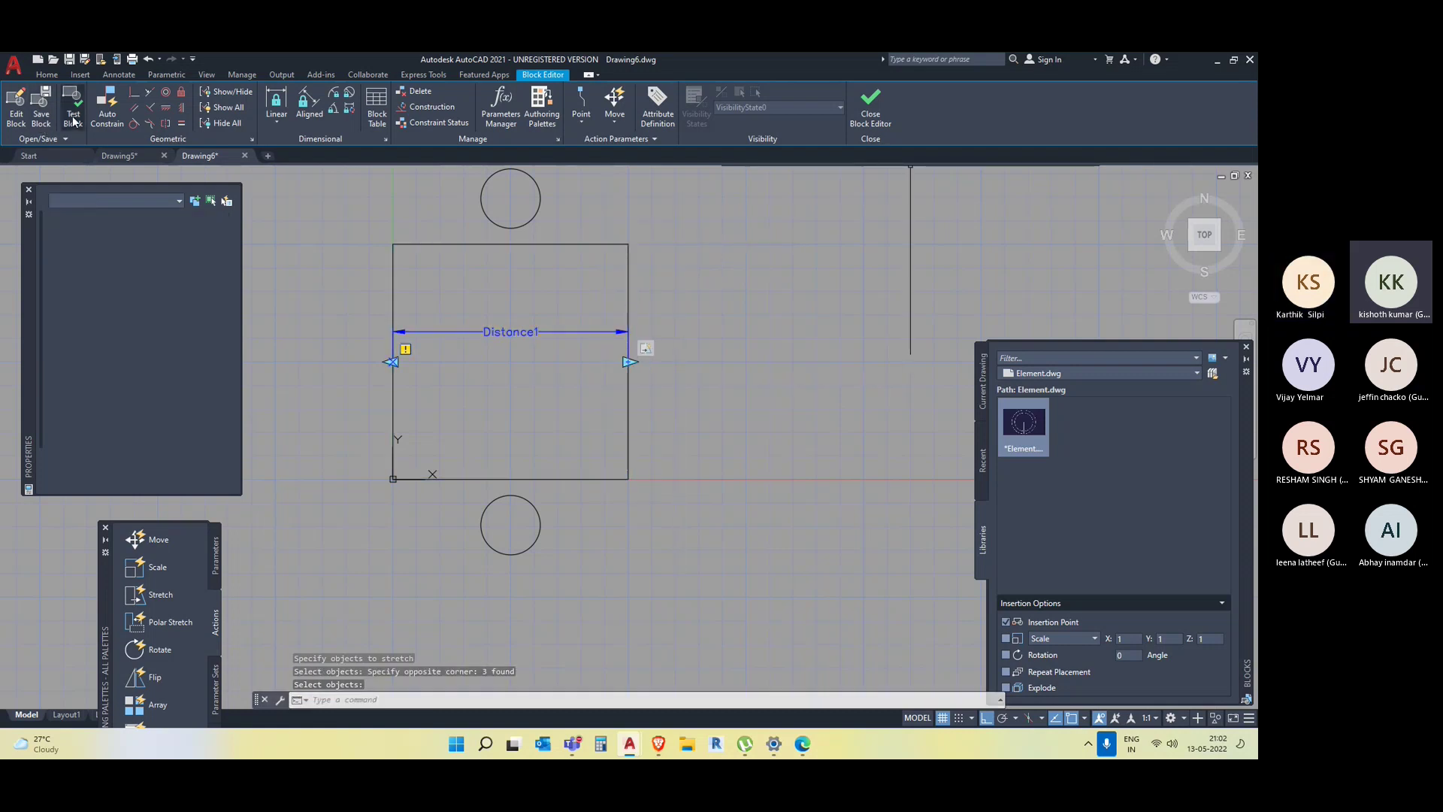
left_click(698, 440)
left_click(699, 442)
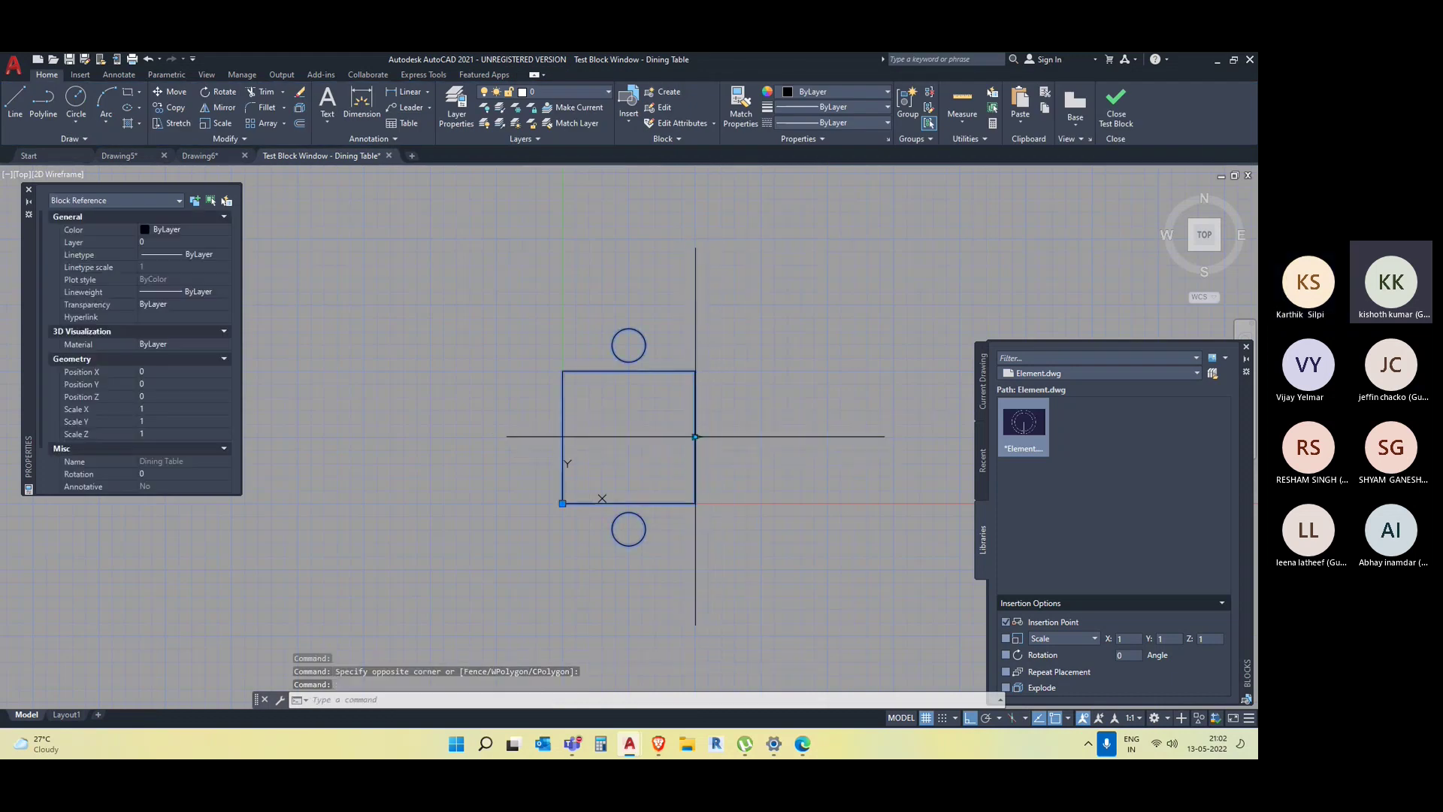
left_click(696, 437)
left_click(811, 442)
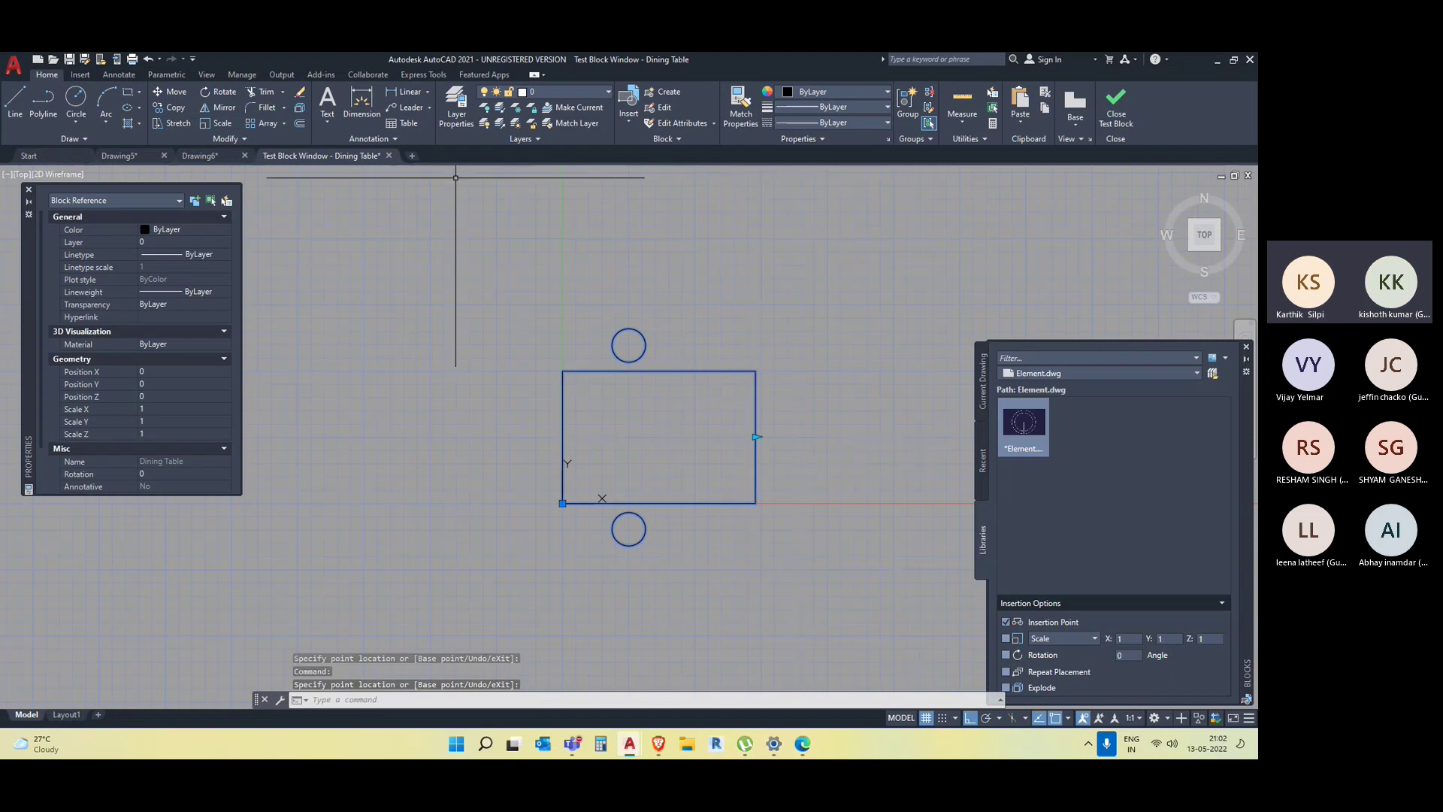
left_click(1116, 105)
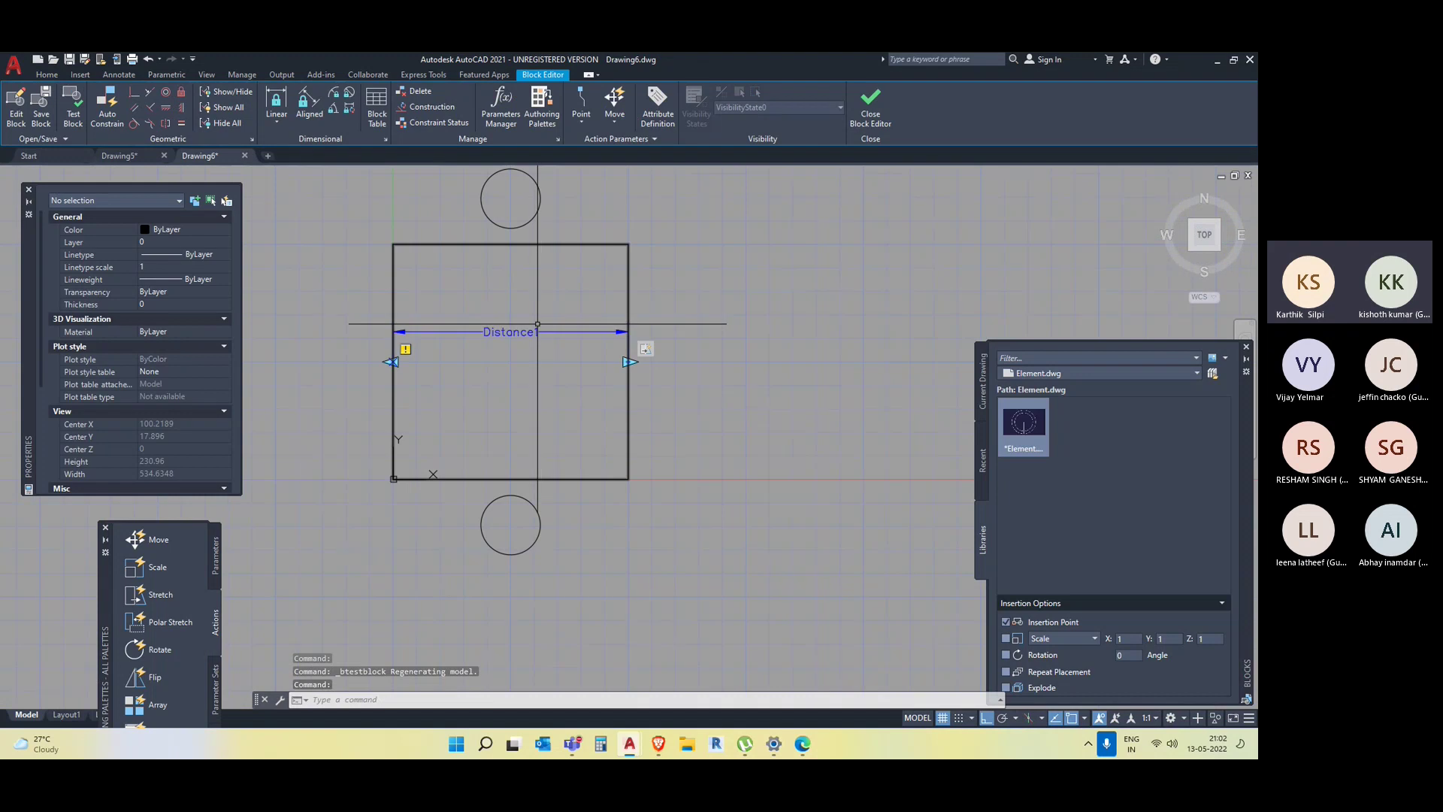
Set the linear parameter's distance type to List and add the distance values 200 and 300.
left_click(535, 330)
scroll(206, 414, "down", 3)
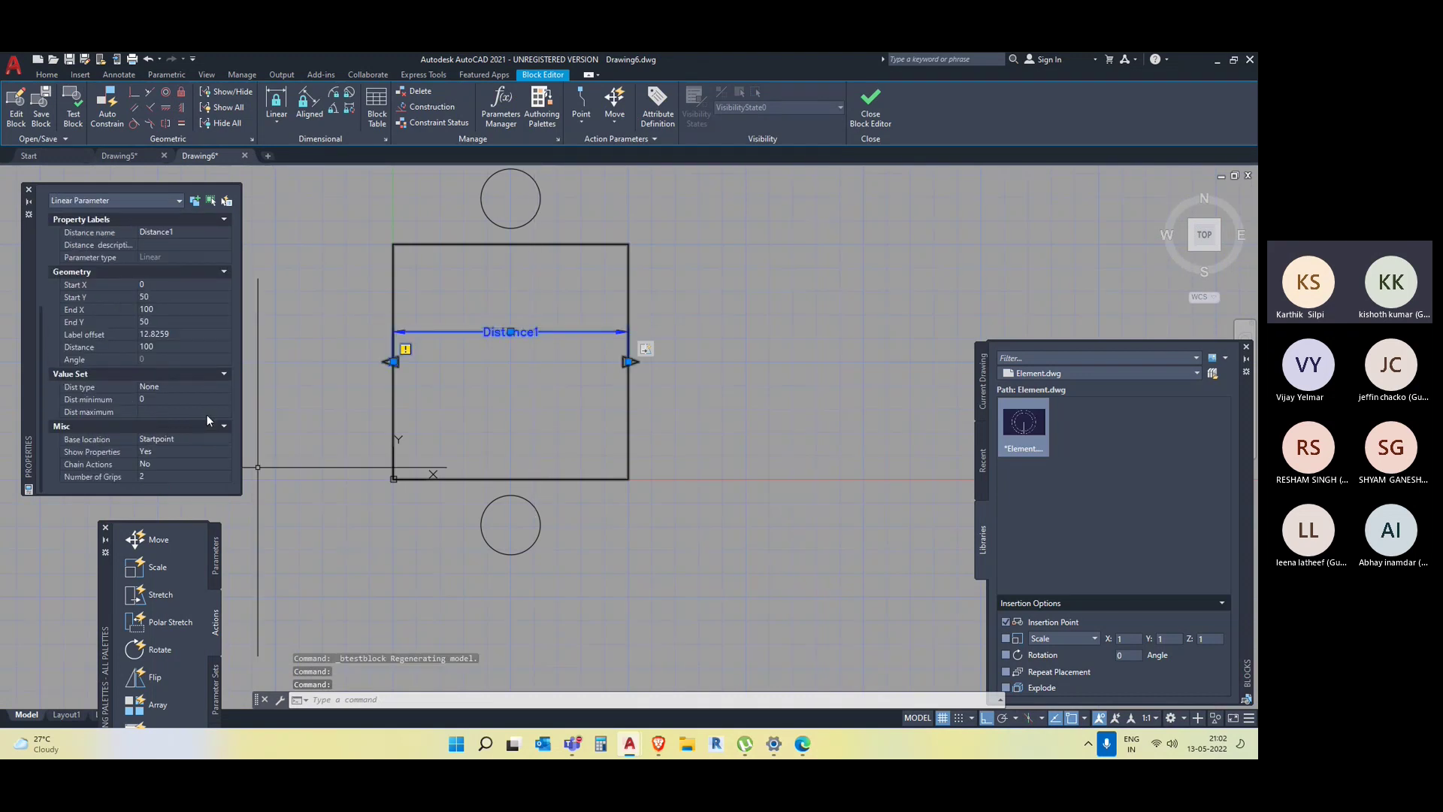
left_click(219, 386)
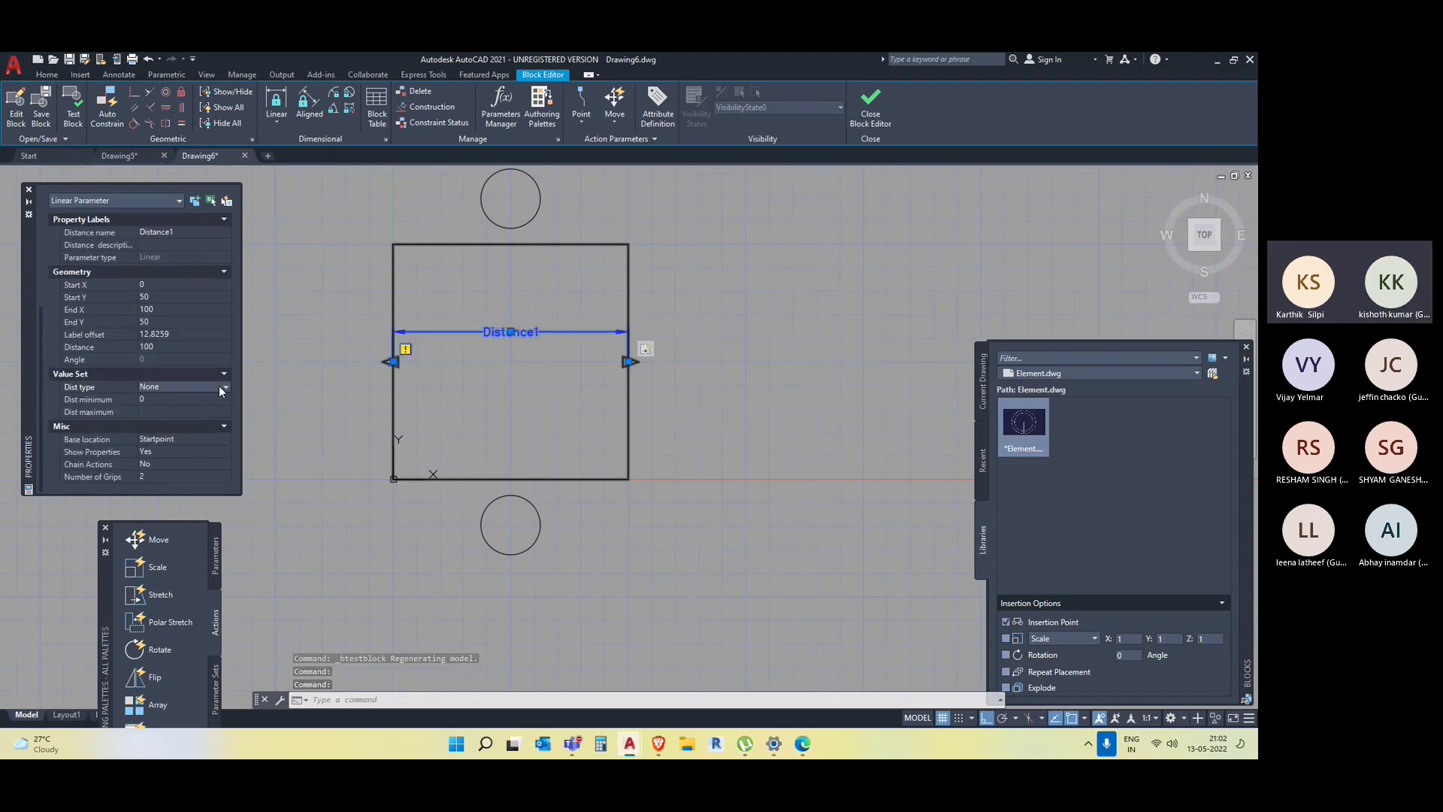
left_click(227, 385)
left_click(206, 414)
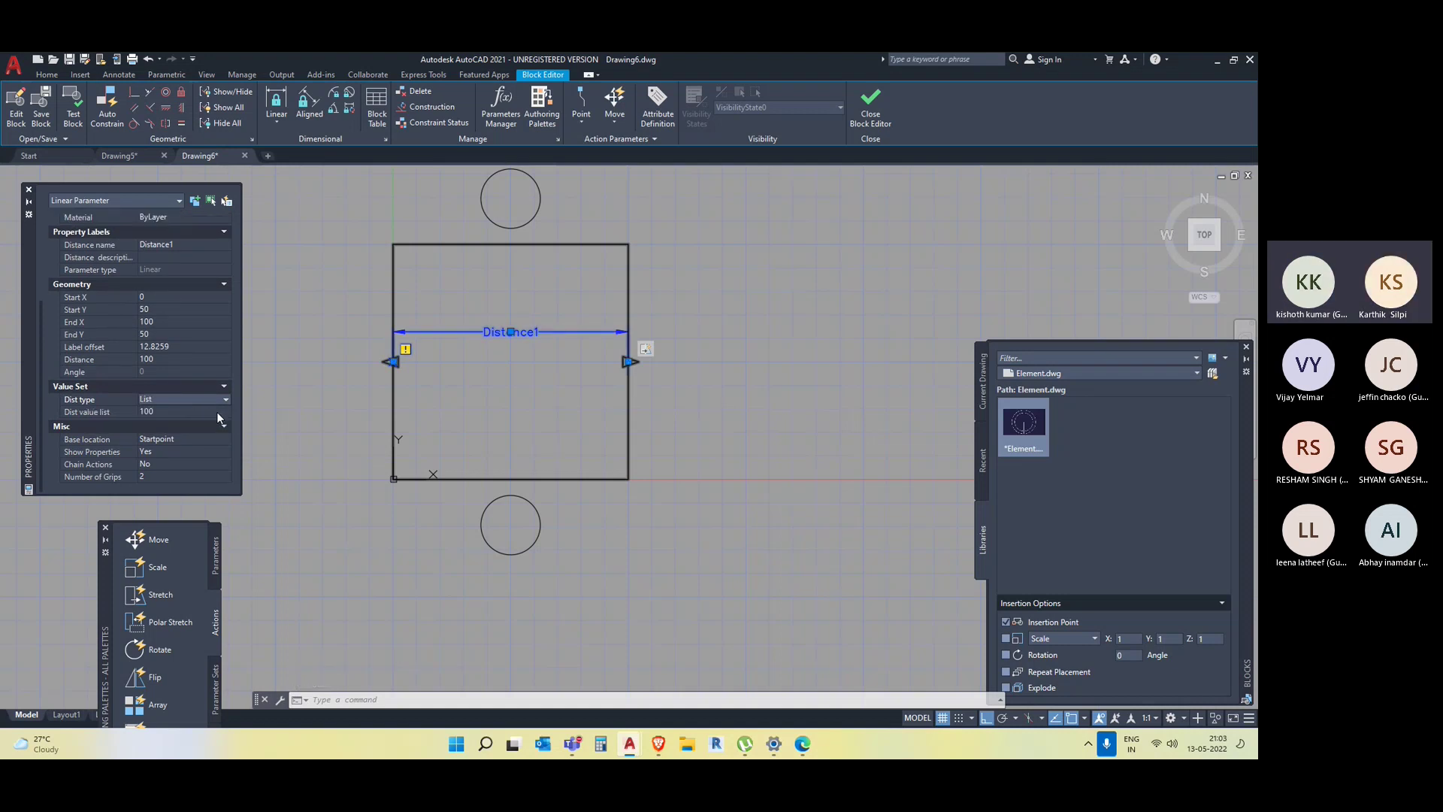
left_click(224, 412)
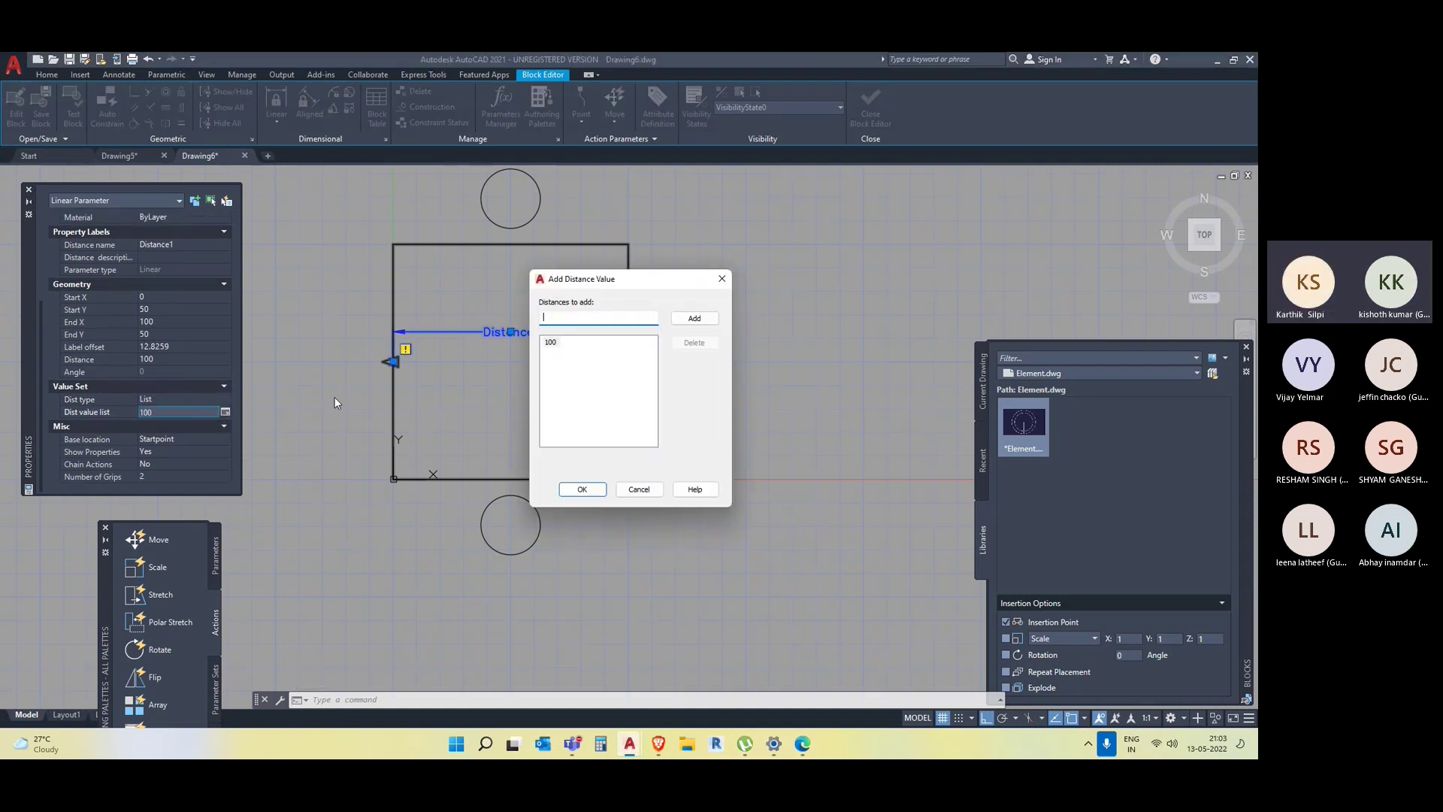
left_click(694, 320)
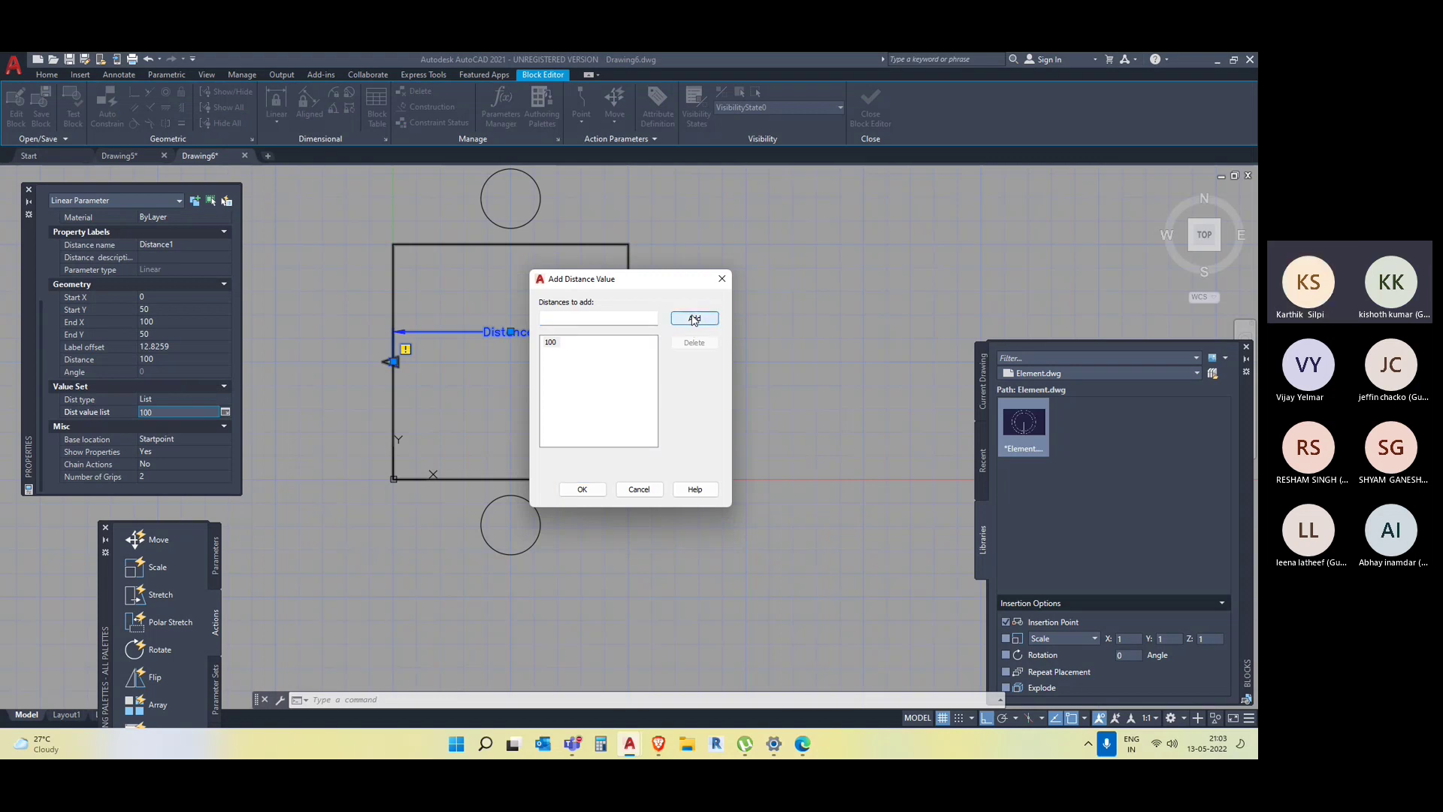
type("200")
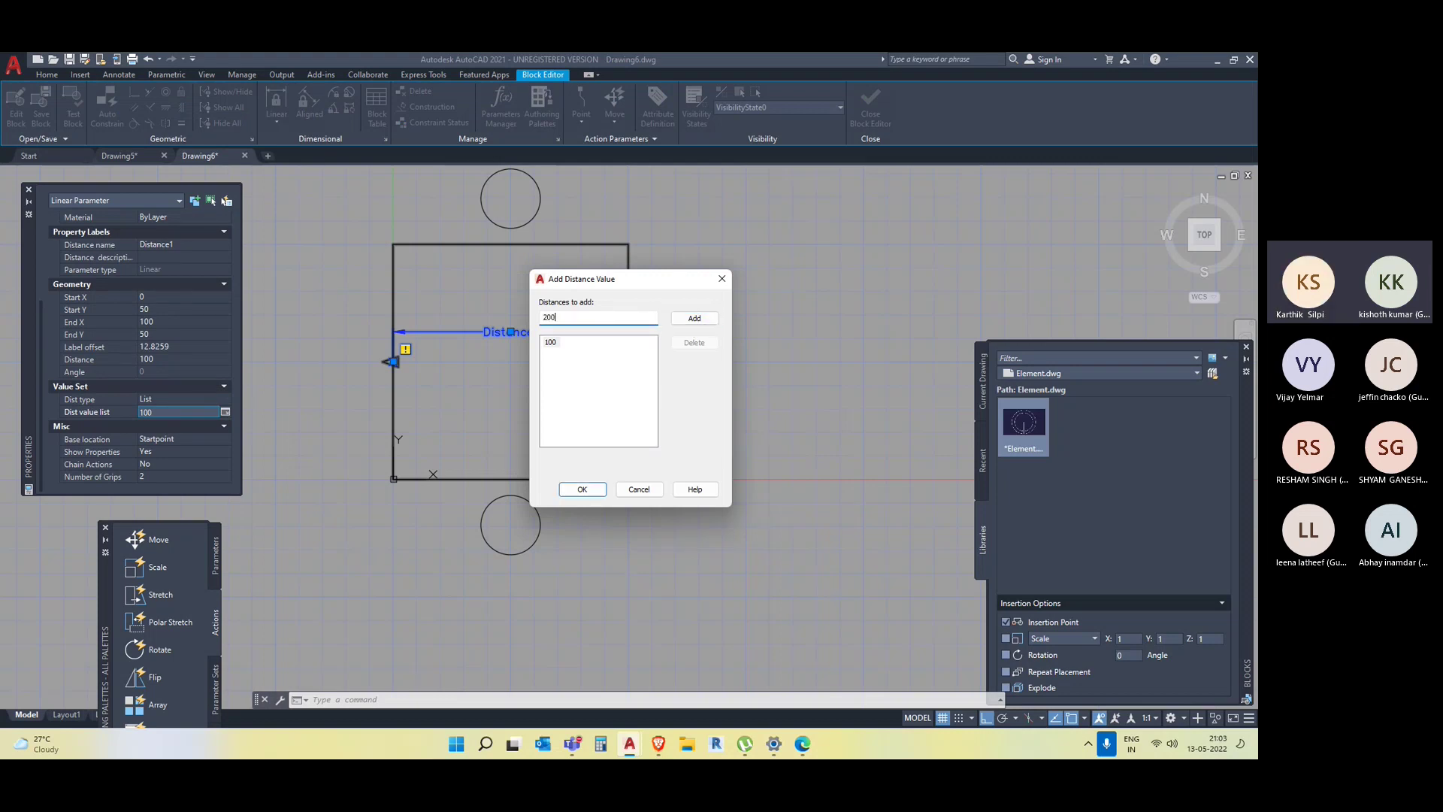
left_click(695, 319)
type("300")
left_click(579, 491)
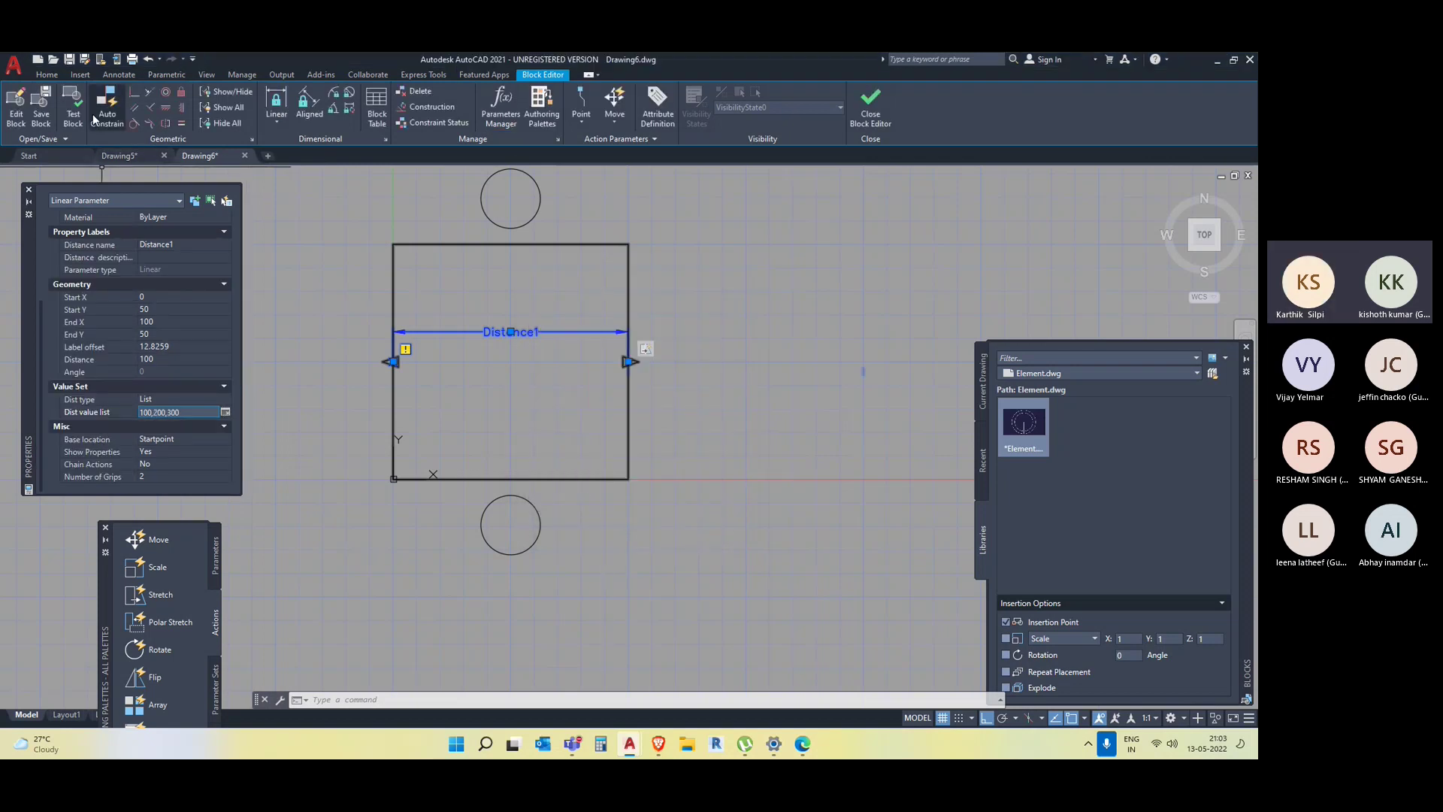
Test the block's listed distances by stretching the table with its right grip to 200 and on to 300.
left_click(78, 116)
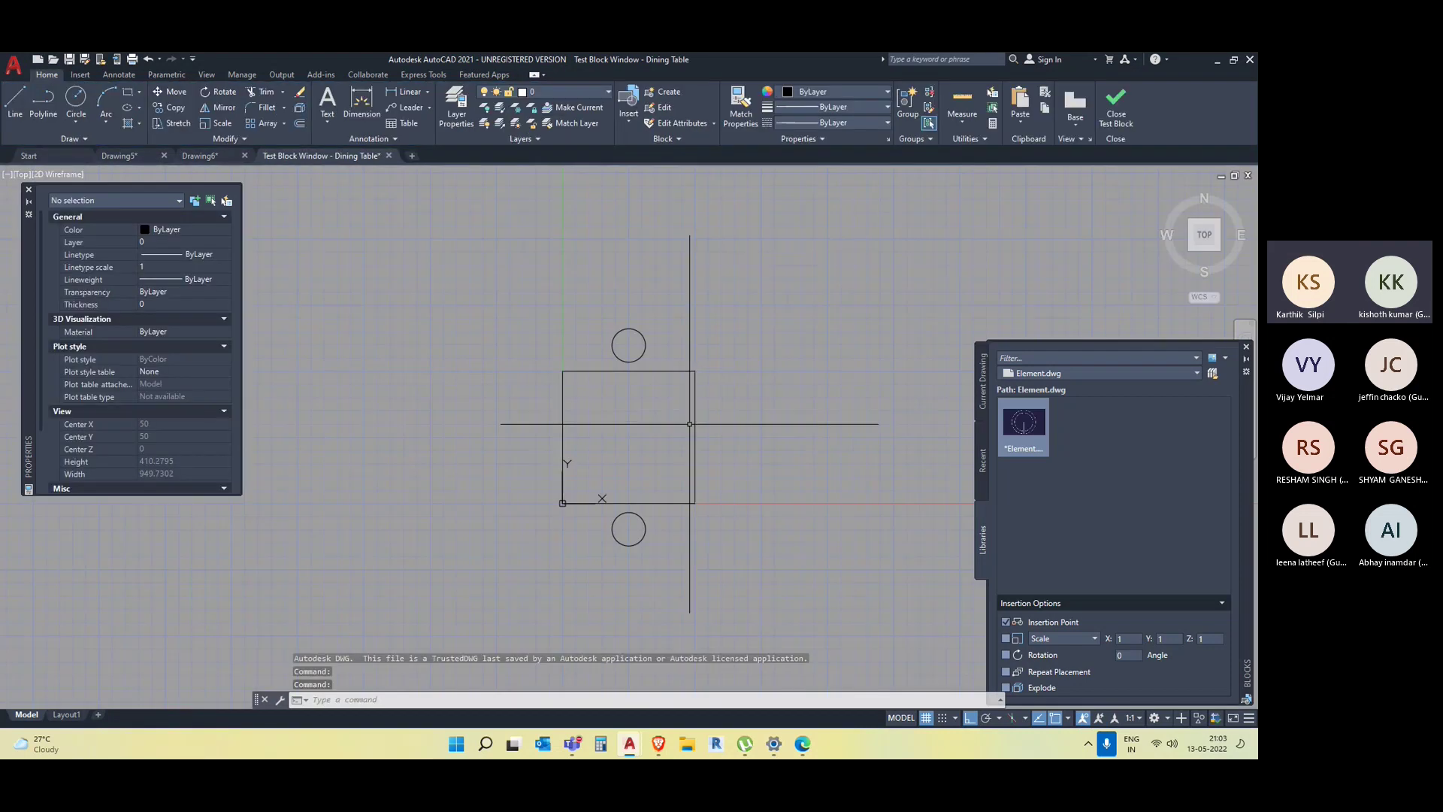
left_click(692, 426)
scroll(737, 474, "up", 2)
middle_click_drag(738, 477, 596, 443)
left_click(571, 411)
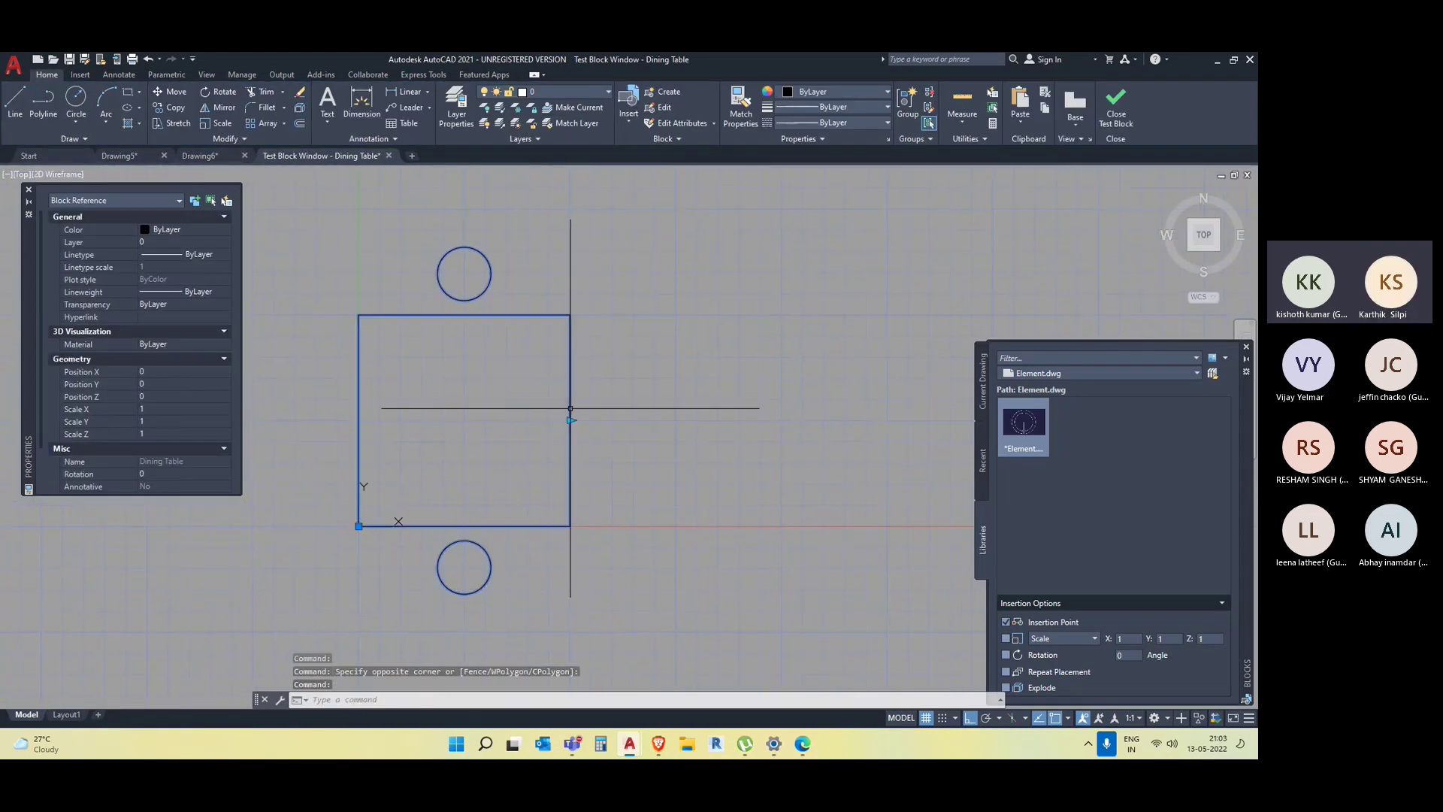
left_click(571, 419)
left_click(777, 449)
middle_click_drag(822, 475, 612, 467)
left_click(586, 458)
scroll(821, 556, "down", 2)
middle_click_drag(818, 560, 805, 492)
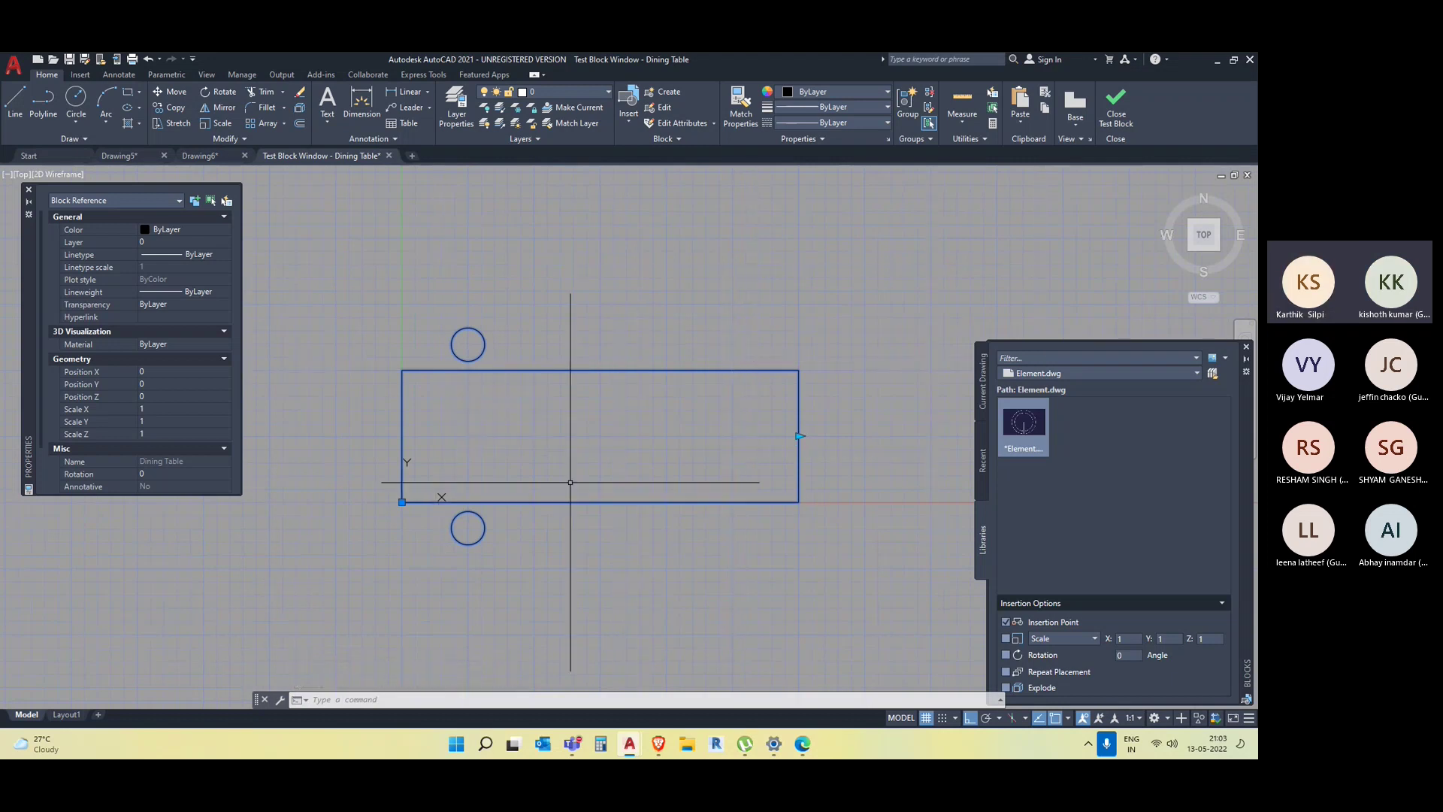
Leave the table at its current length, close the test block window and return to the block editor.
left_click(799, 436)
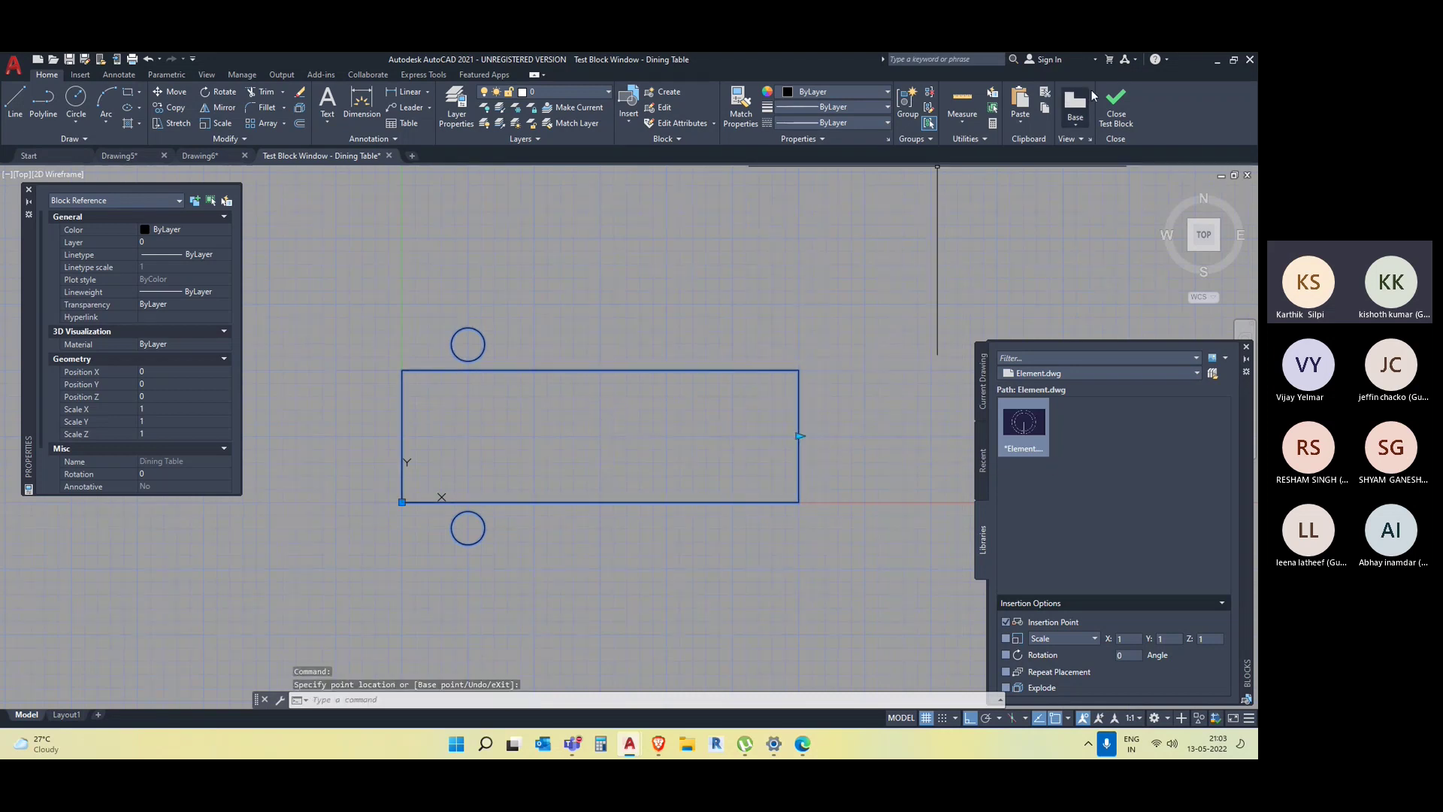
left_click(1118, 109)
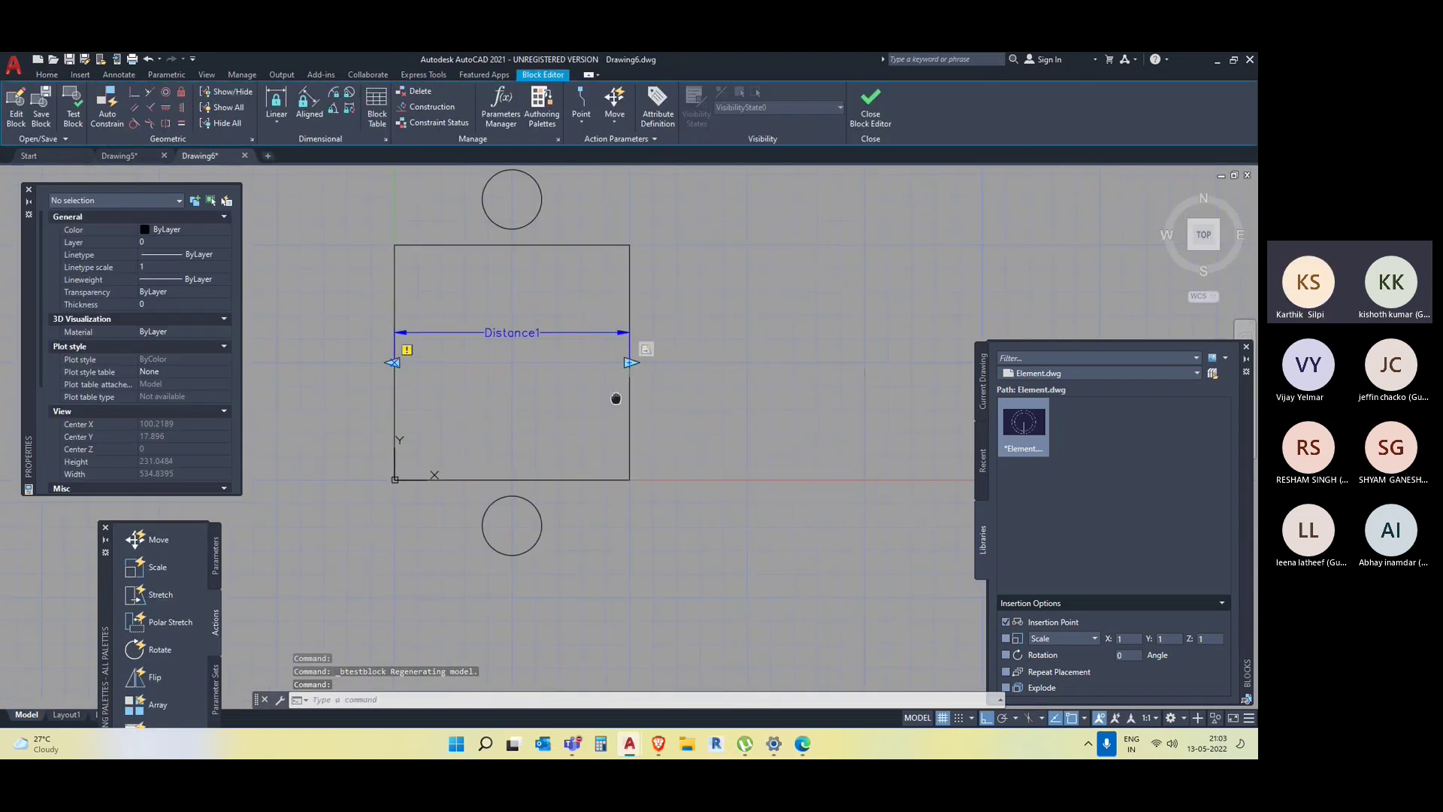
left_click(560, 228)
left_click(499, 193)
key("Escape")
left_click(554, 574)
left_click(461, 489)
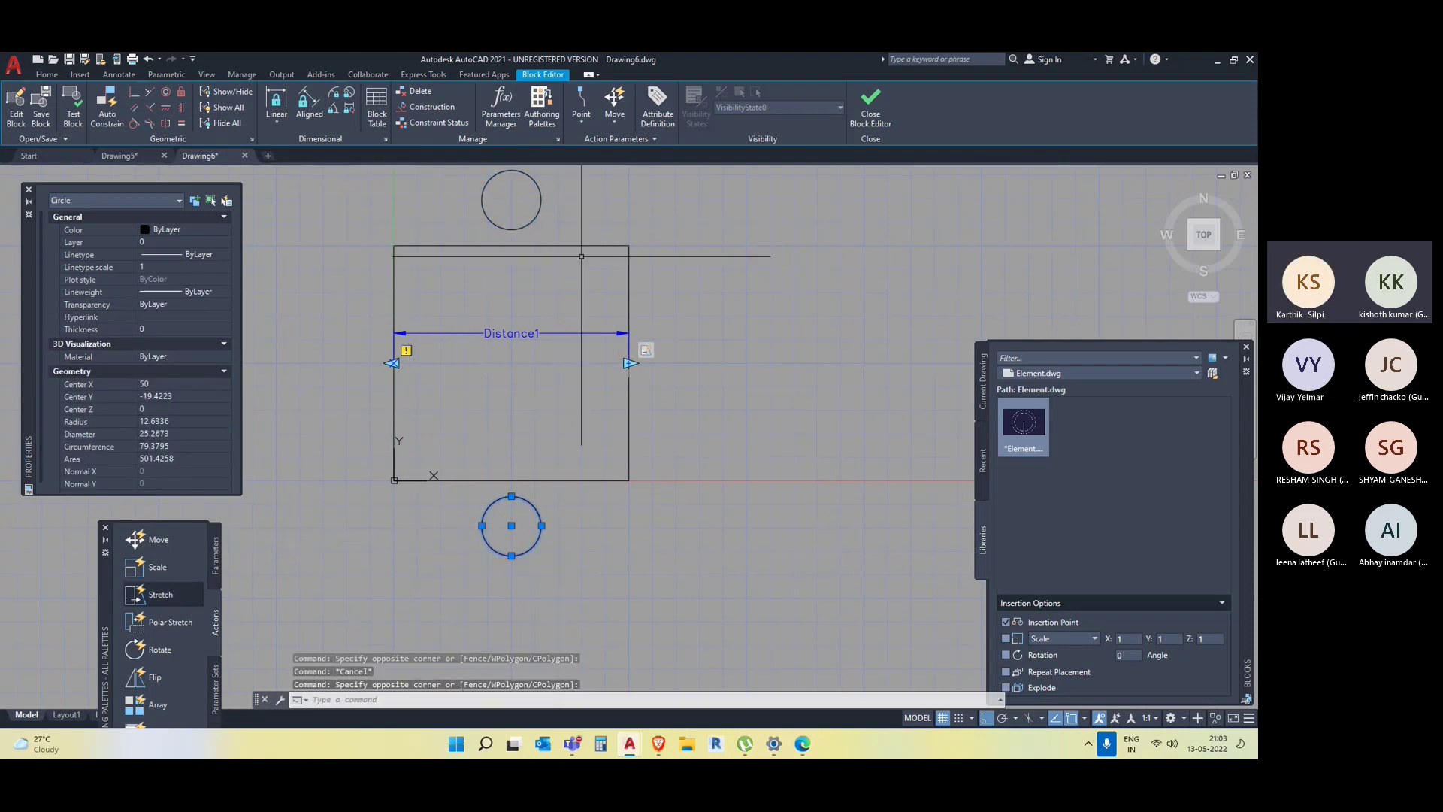
left_click(581, 256)
left_click(499, 193)
key("Escape")
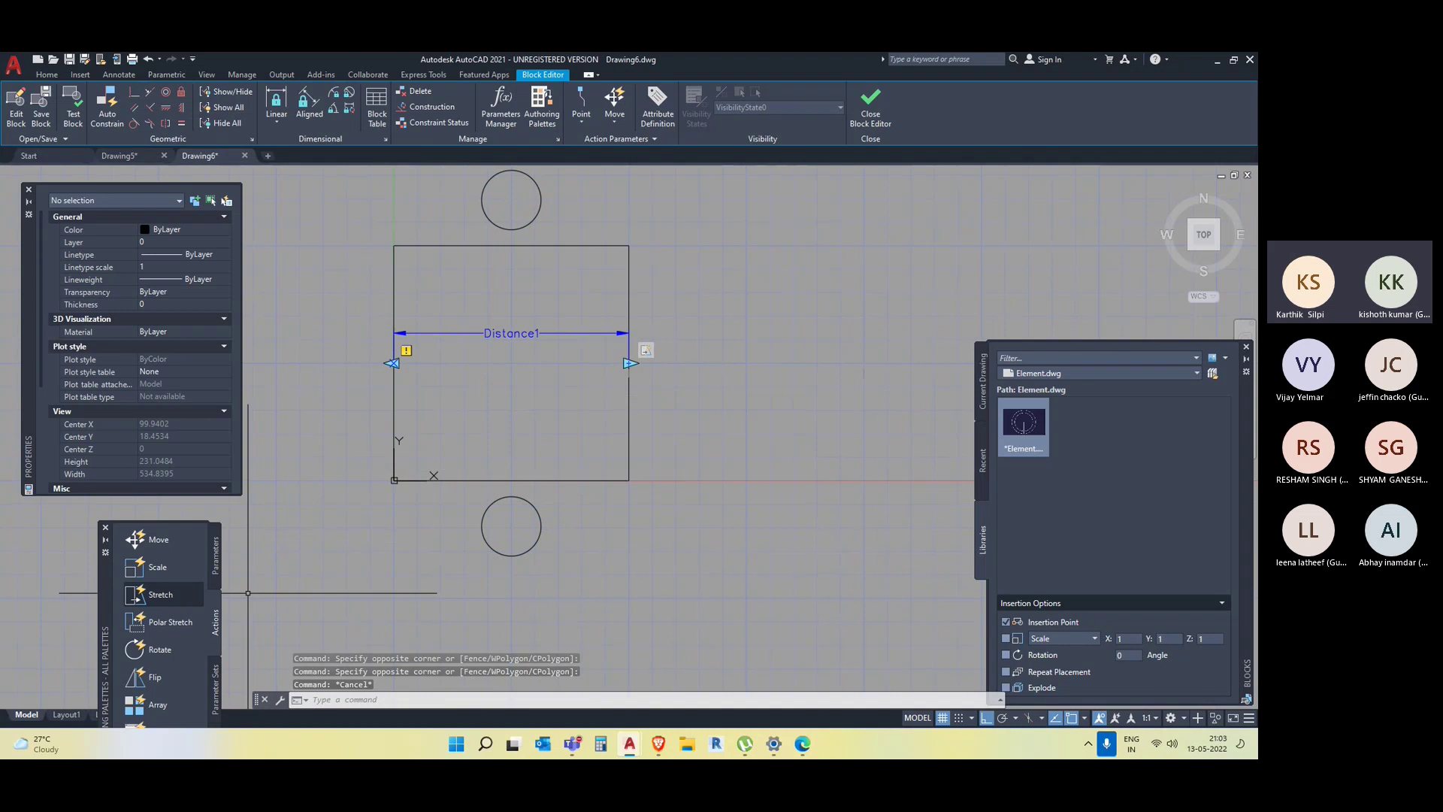
Add an Array action to the linear parameter for the two circles, with a column distance of 100.
left_click(159, 709)
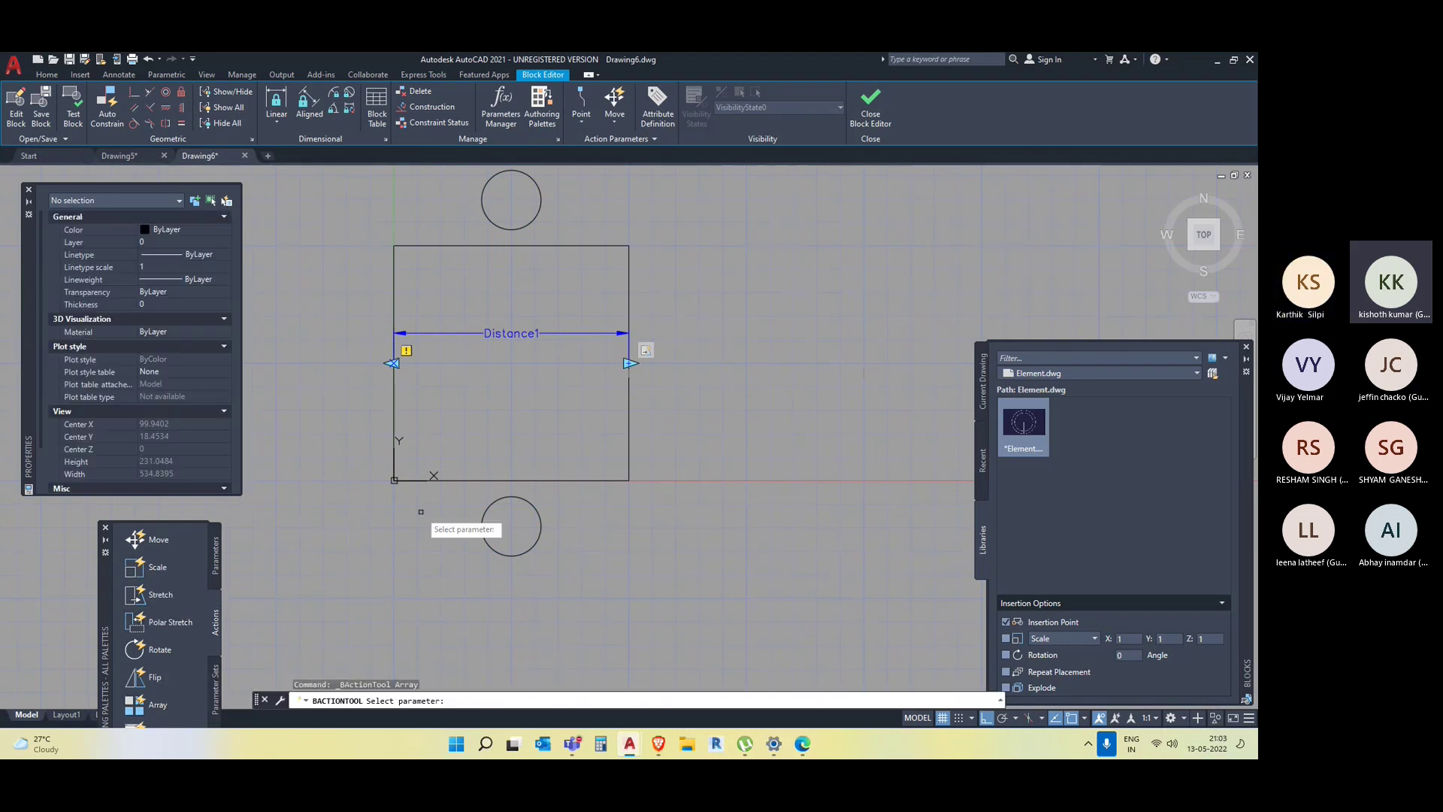
middle_click_drag(567, 541, 582, 590)
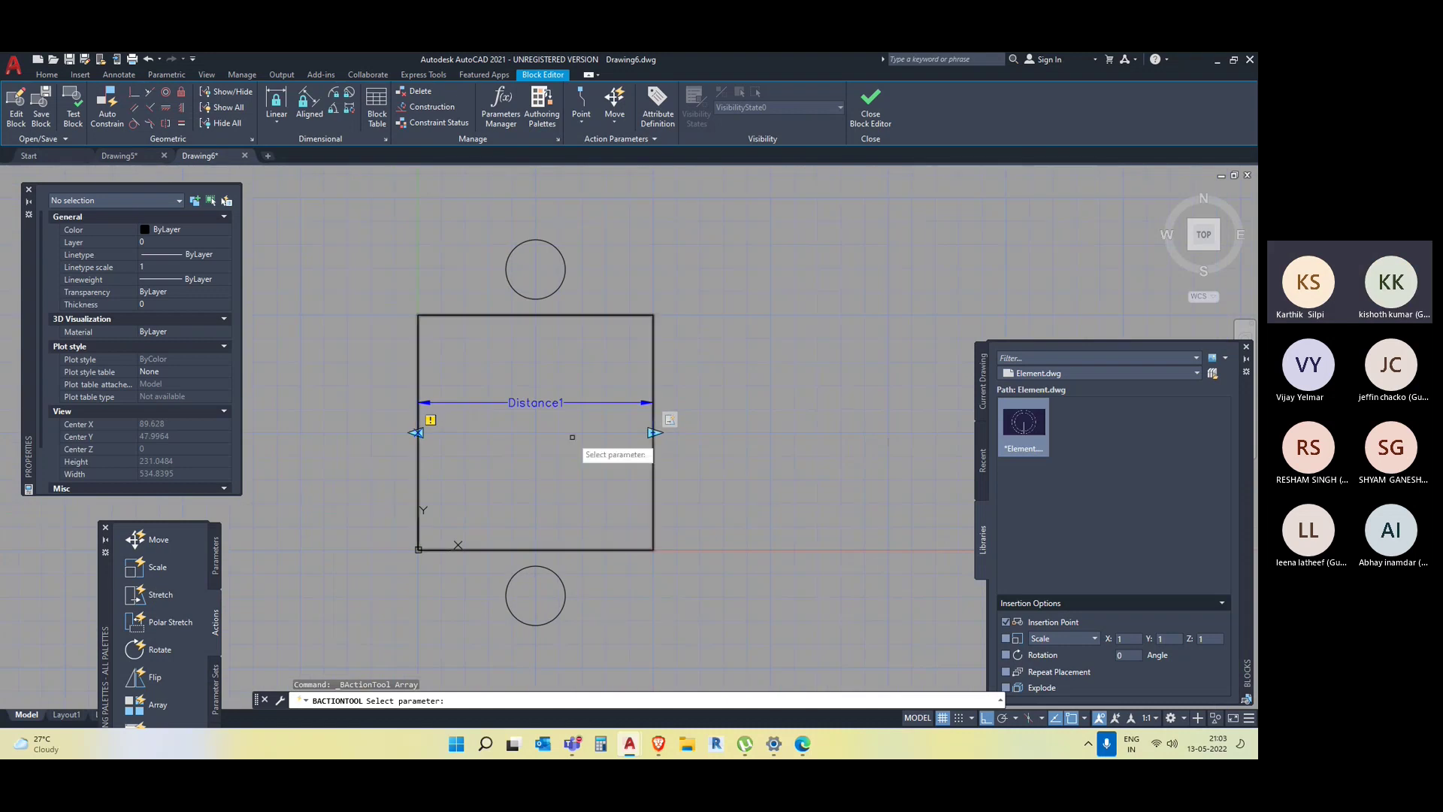
left_click(554, 404)
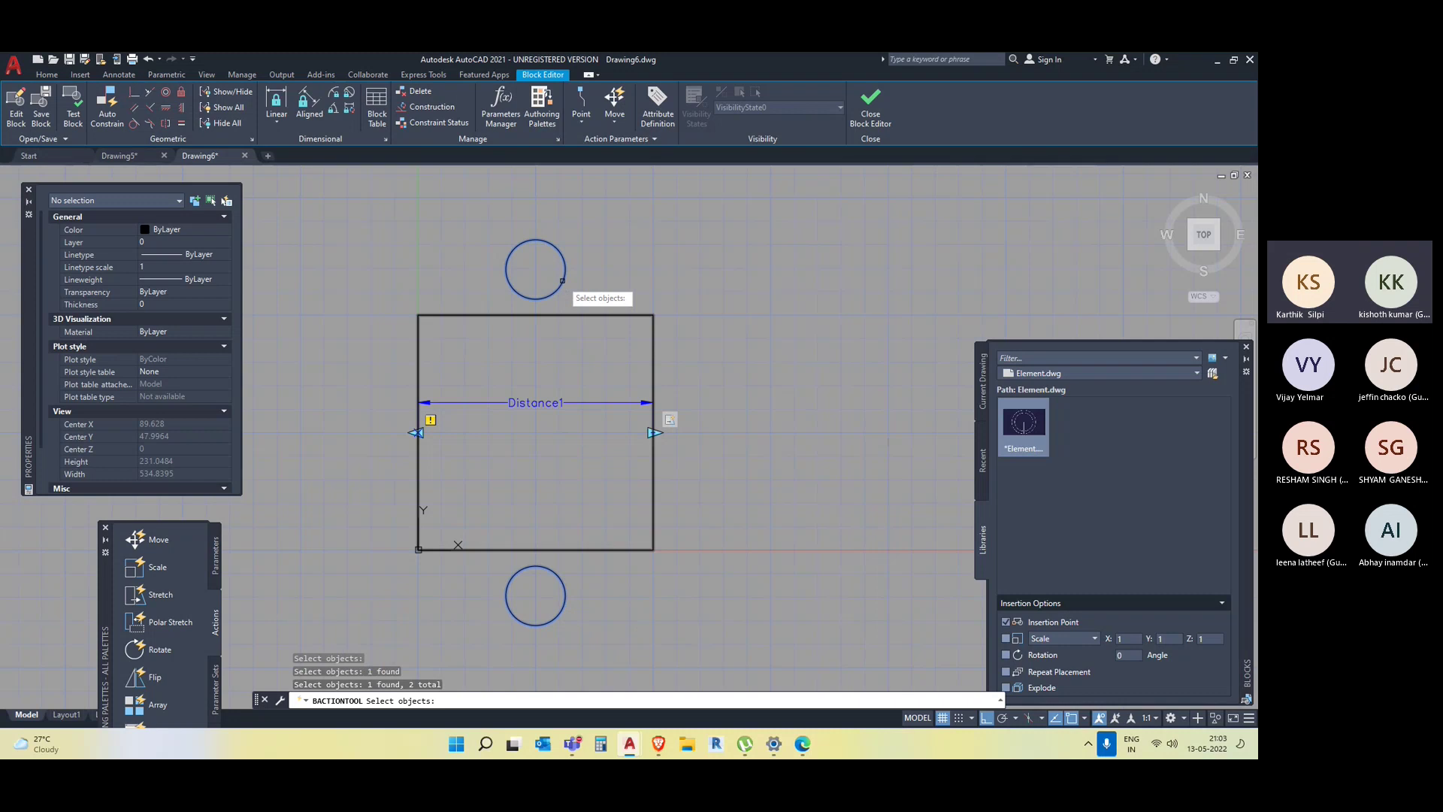
key("Return")
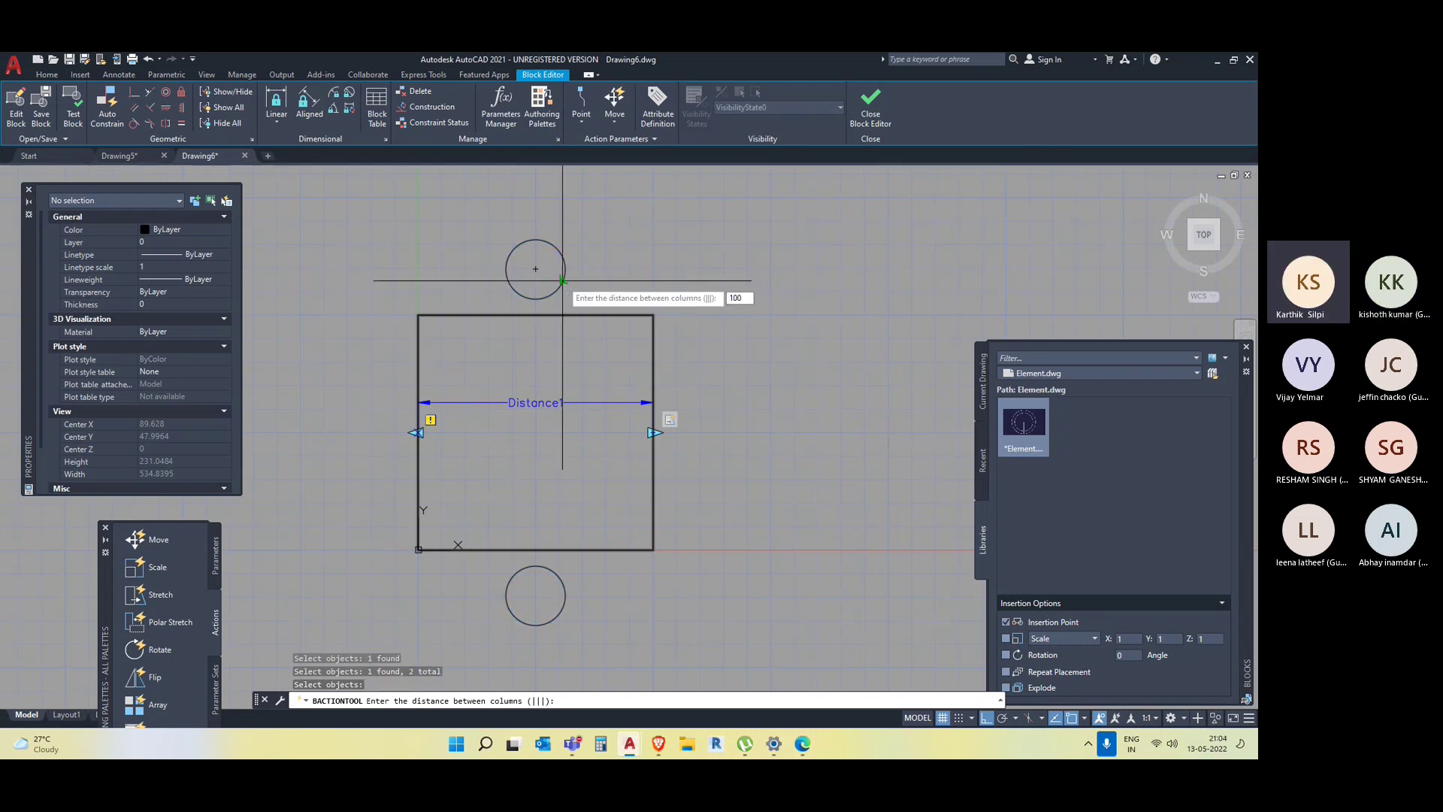
key("Return")
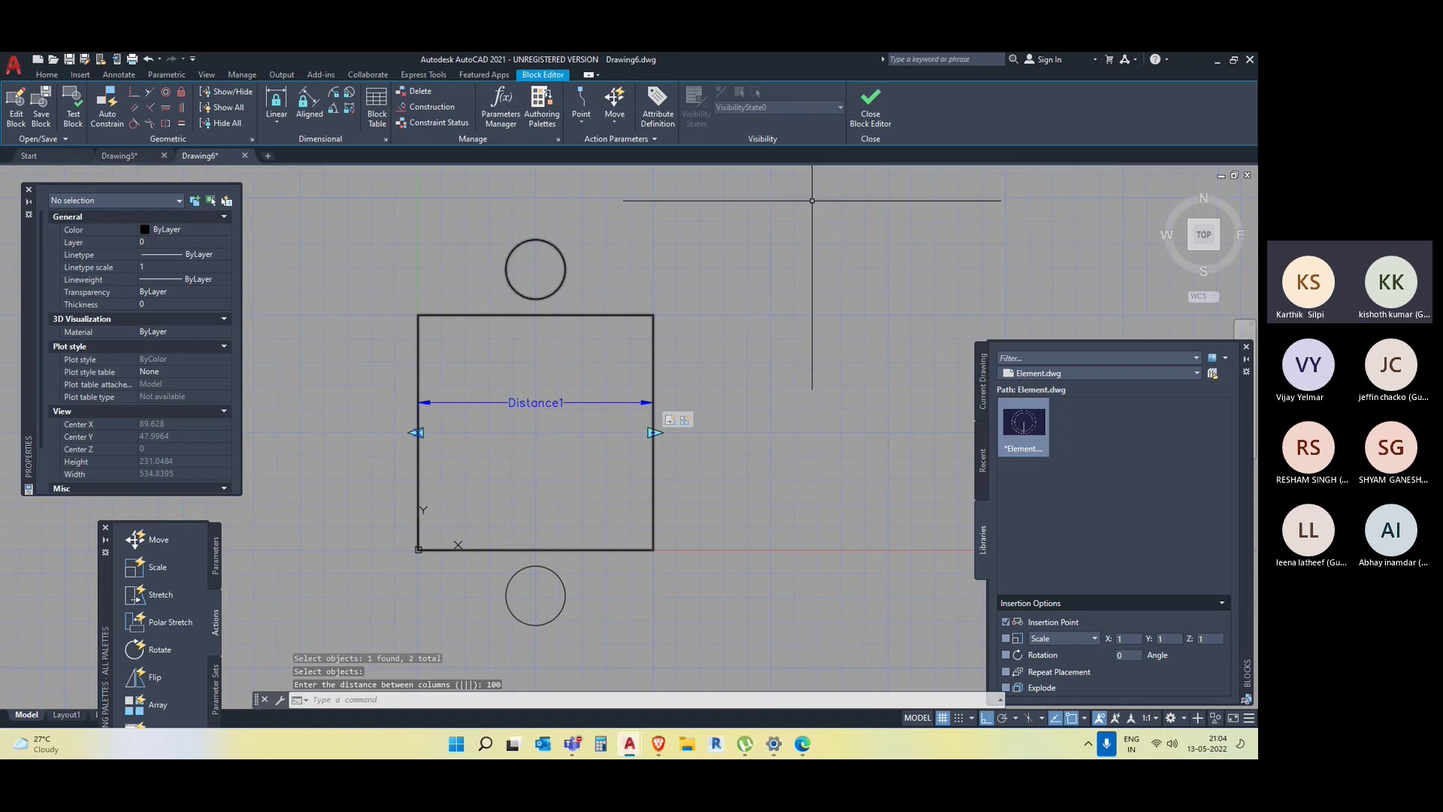
Close the block editor and save the parameter changes to the Dining Table block.
left_click(873, 109)
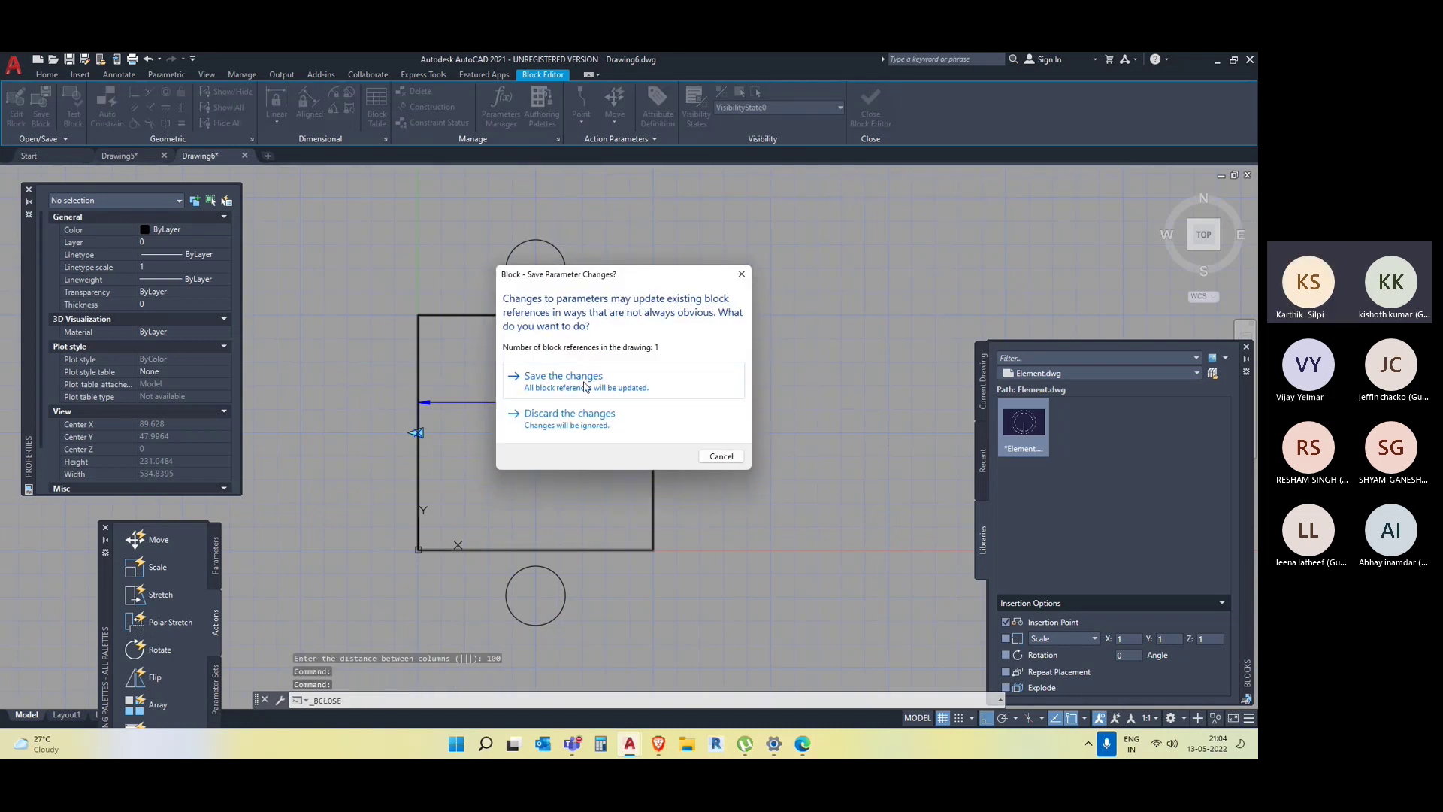
left_click(585, 387)
left_click(586, 391)
key("Escape")
Test the Dining Table block in the drawing by stretching its right grip to 200 and on to 300.
left_click(590, 416)
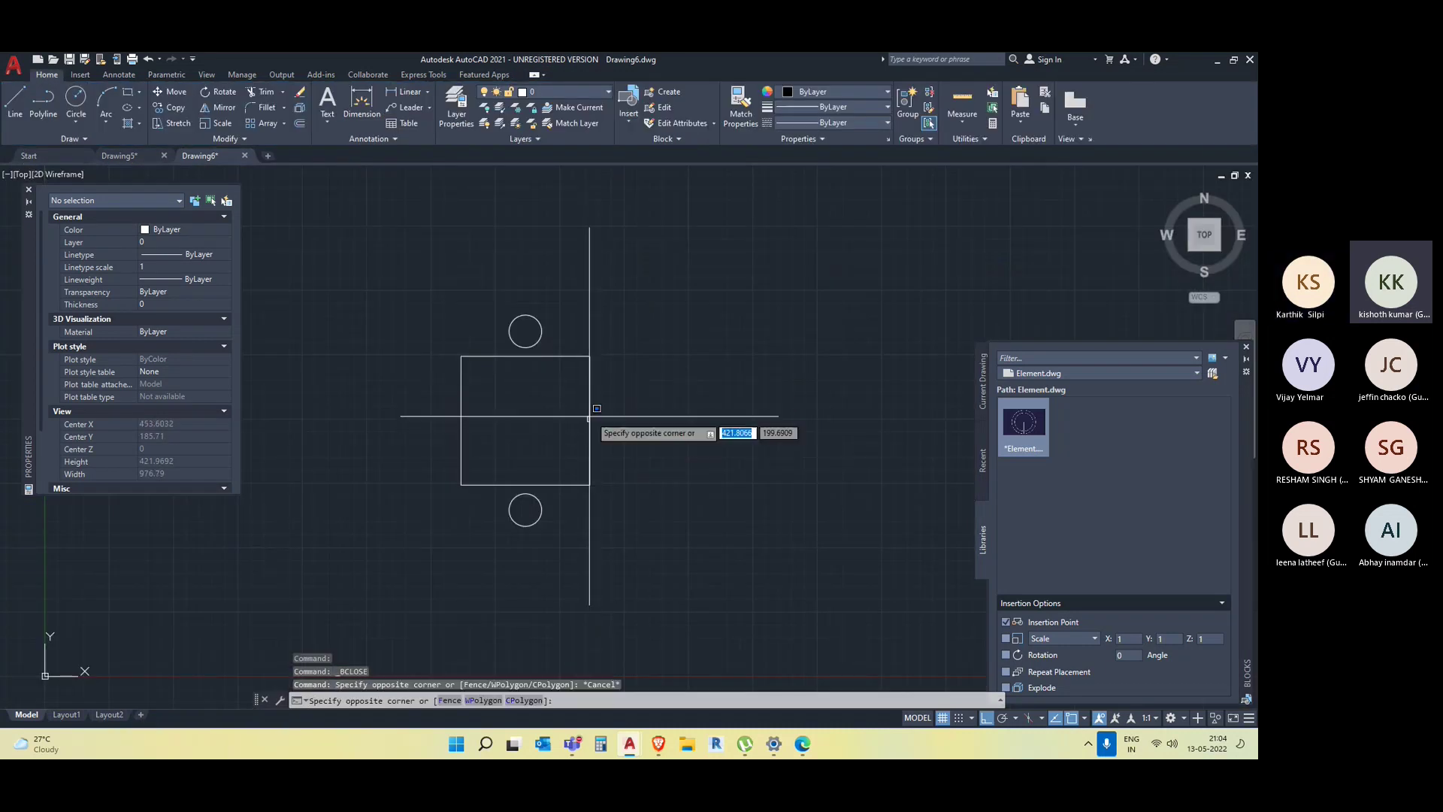
key("Escape")
left_click(592, 412)
key("Escape")
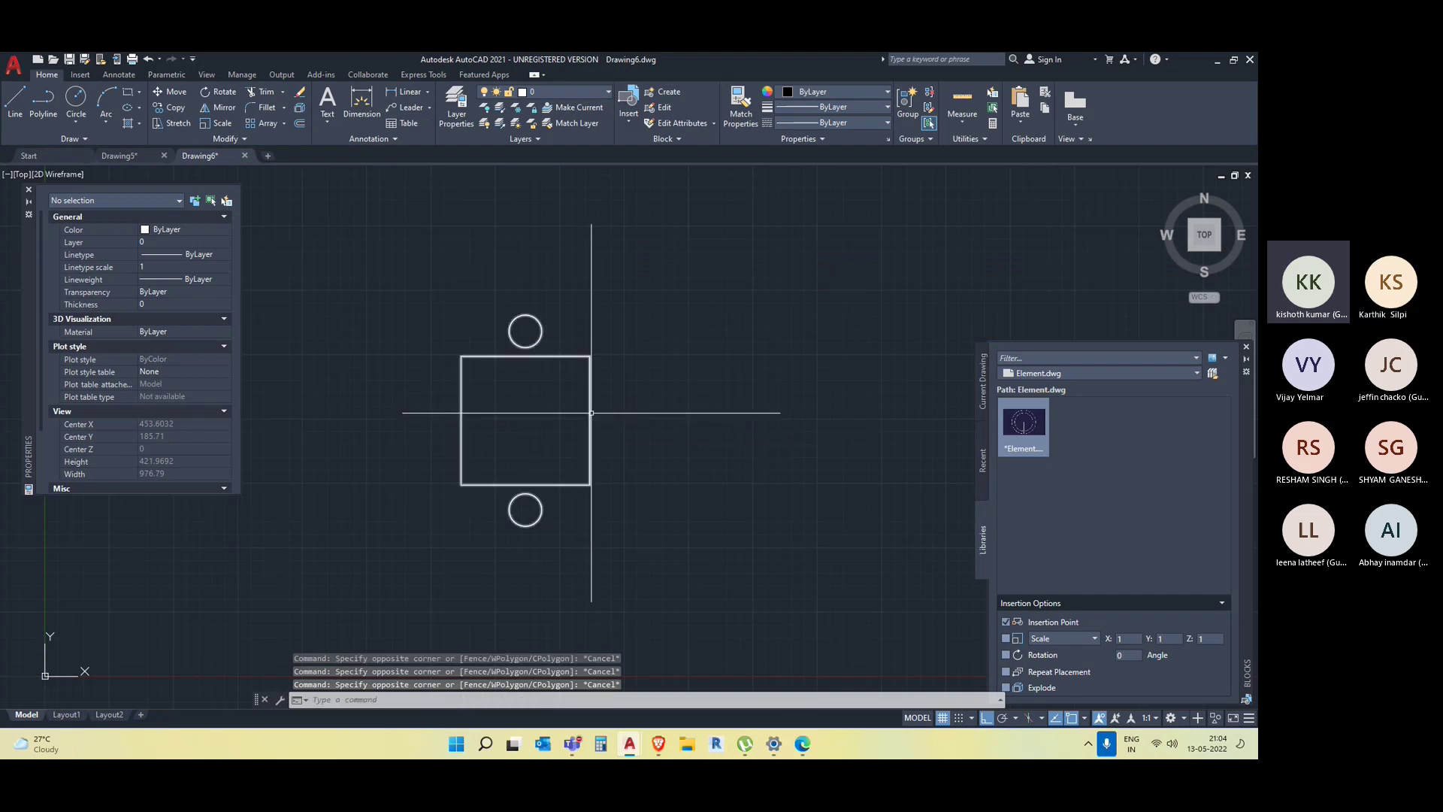
left_click(591, 414)
left_click(590, 420)
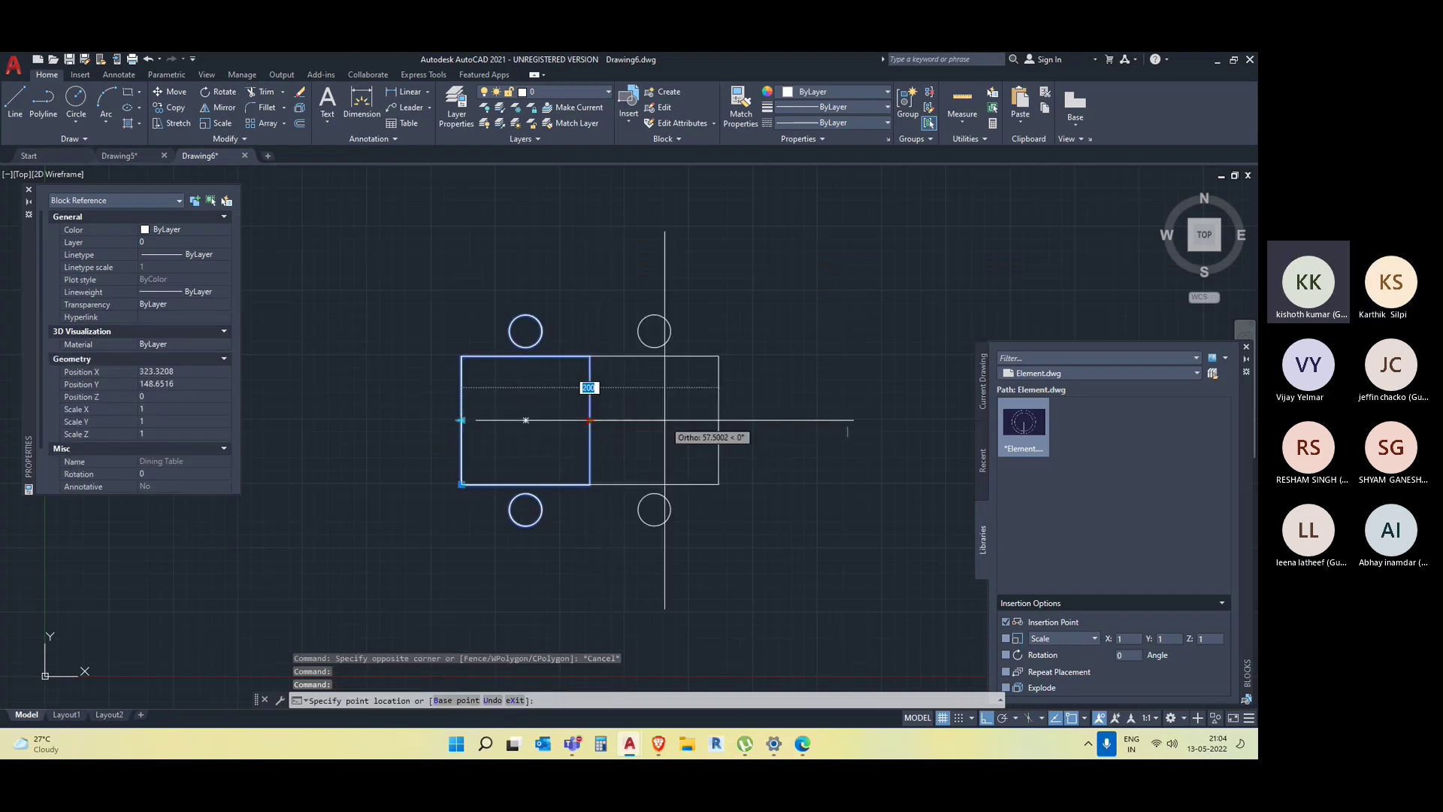
left_click(716, 423)
left_click(718, 421)
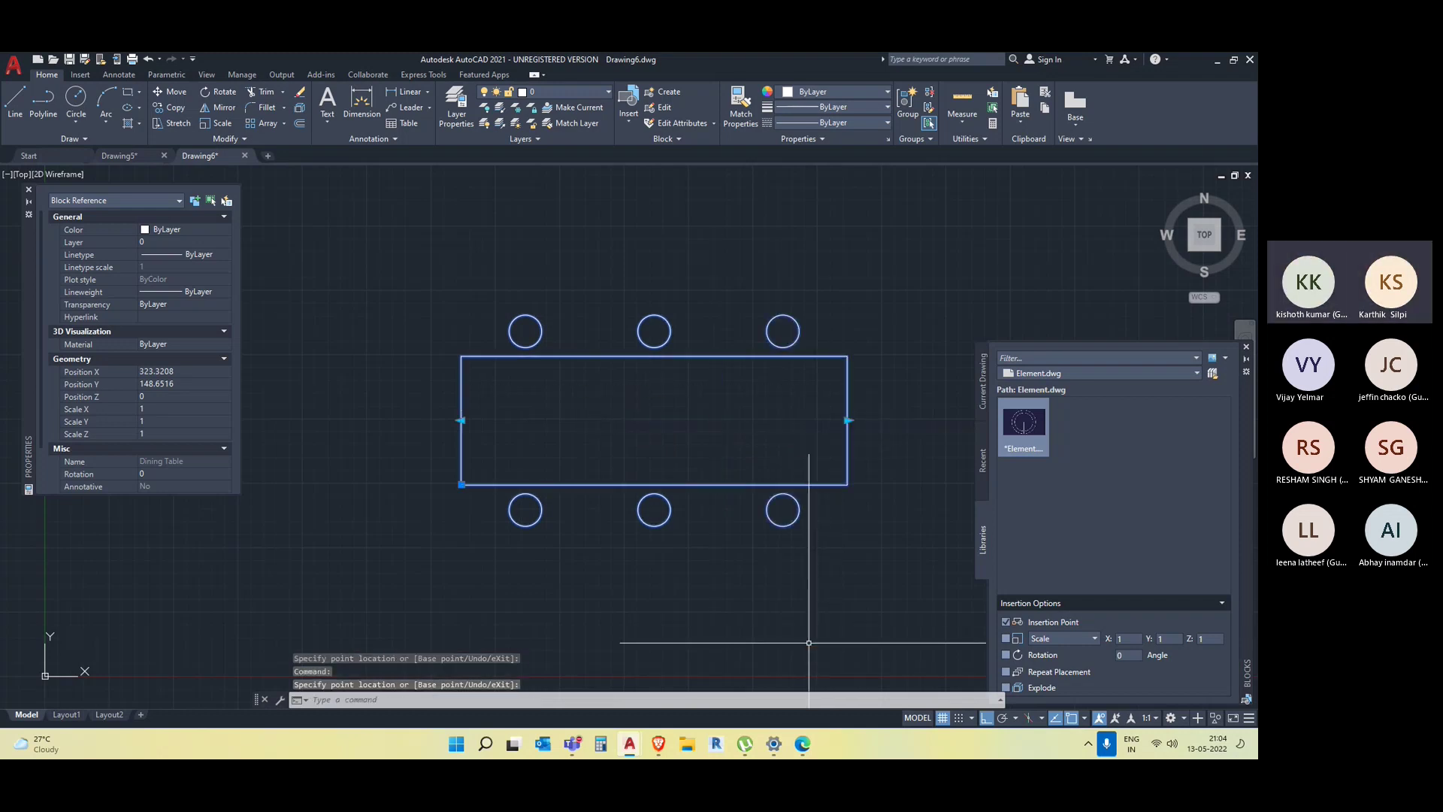
Shrink the Dining Table block with its right grip to 200 and back to 100, and deselect it.
middle_click_drag(800, 633, 744, 596)
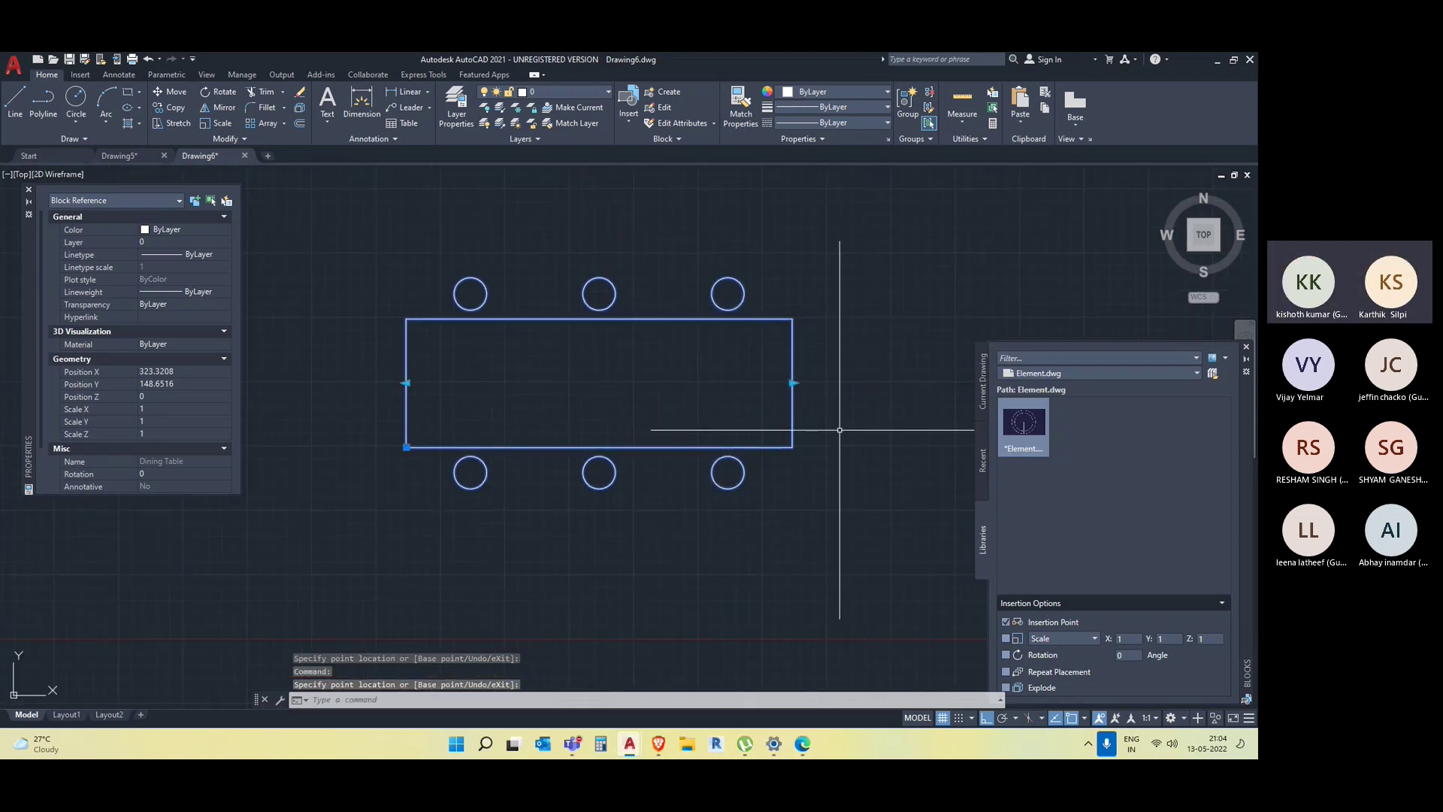
left_click(793, 383)
left_click(666, 380)
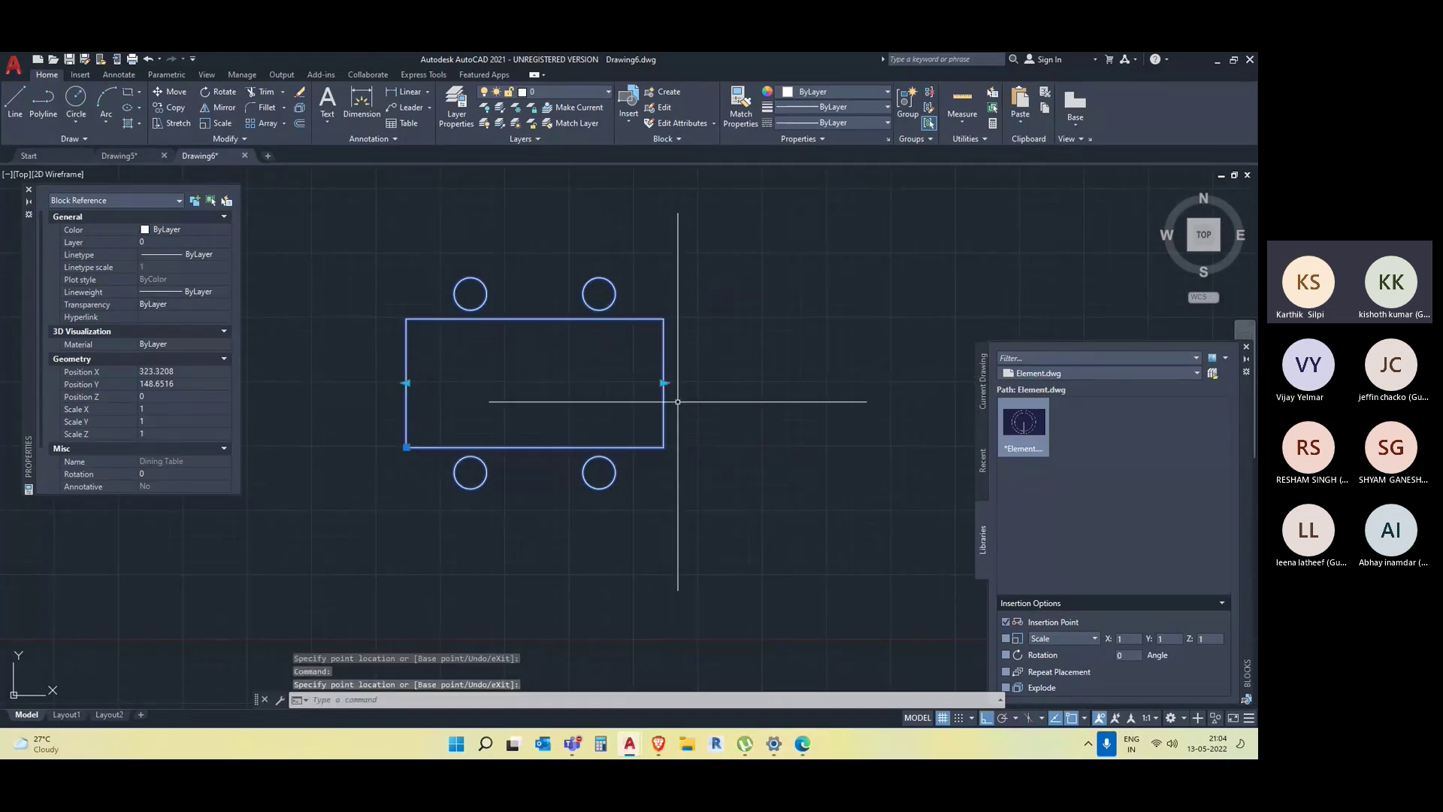
left_click(663, 383)
key("Escape")
key("Escape")
Move the Dining Table block diagonally up and to the right into open space, with ortho mode turned off.
scroll(744, 527, "down", 10)
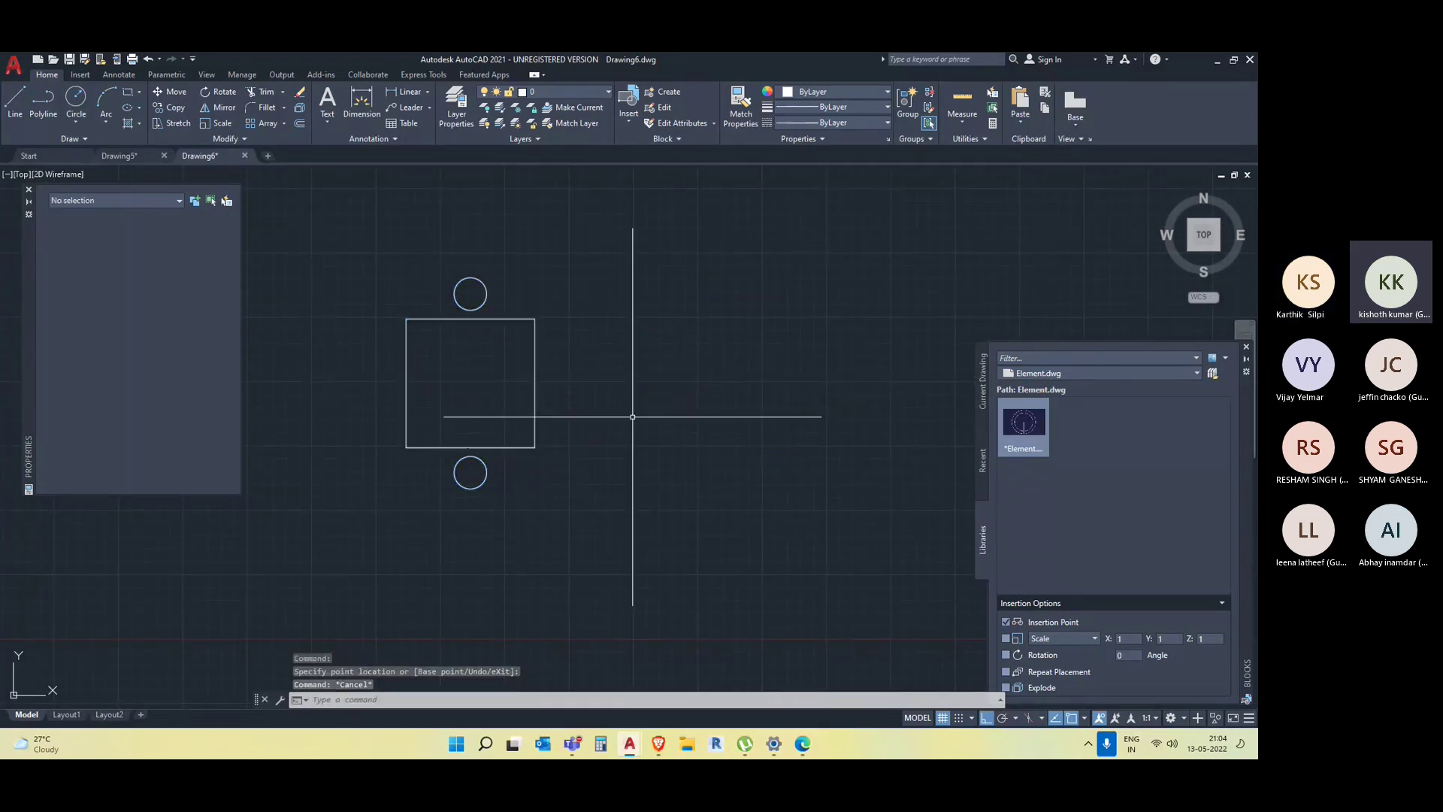
middle_click_drag(744, 527, 687, 516)
left_click_drag(613, 448, 561, 394)
type("m")
key("Return")
left_click(593, 434)
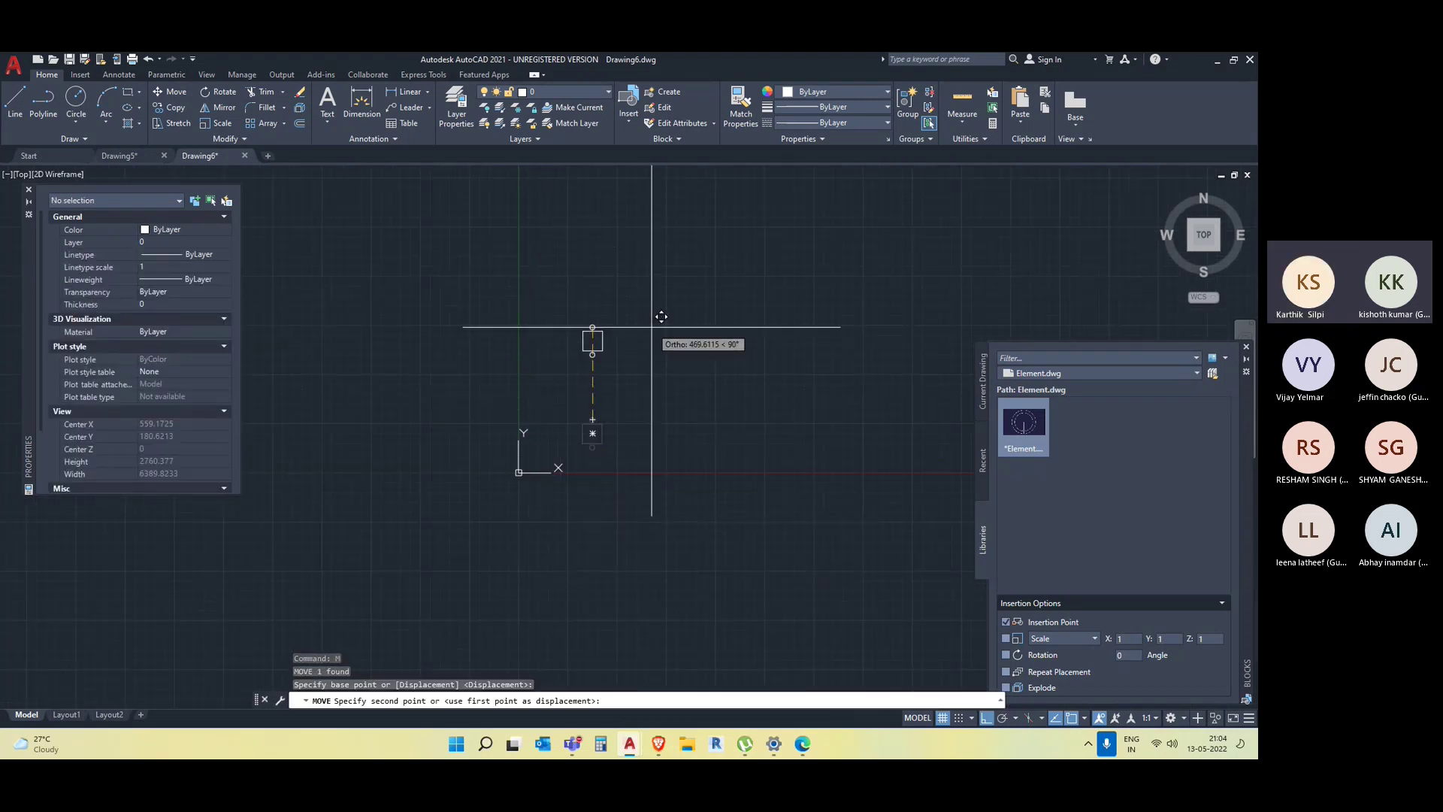
key("F8")
left_click(707, 300)
key("Escape")
Draw a rectangle around the Dining Table block as a room outline.
middle_click_drag(752, 405, 495, 462)
type("rec")
key("Return")
left_click(599, 323)
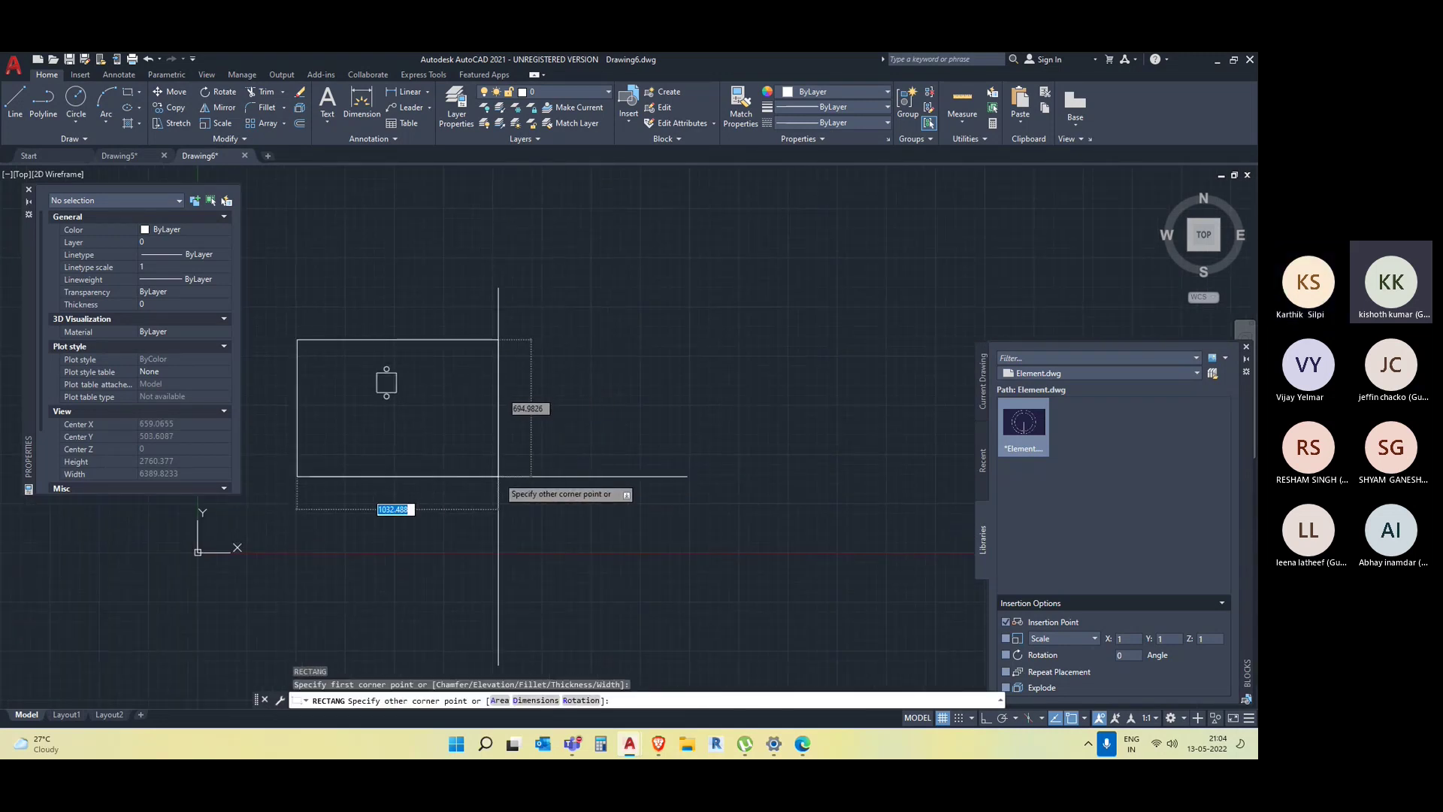
left_click(479, 475)
key("Escape")
middle_click_drag(664, 510, 748, 535)
Cancel stretching the outline rectangle's lower-right corner and erase the rectangle around the table.
left_click(596, 499)
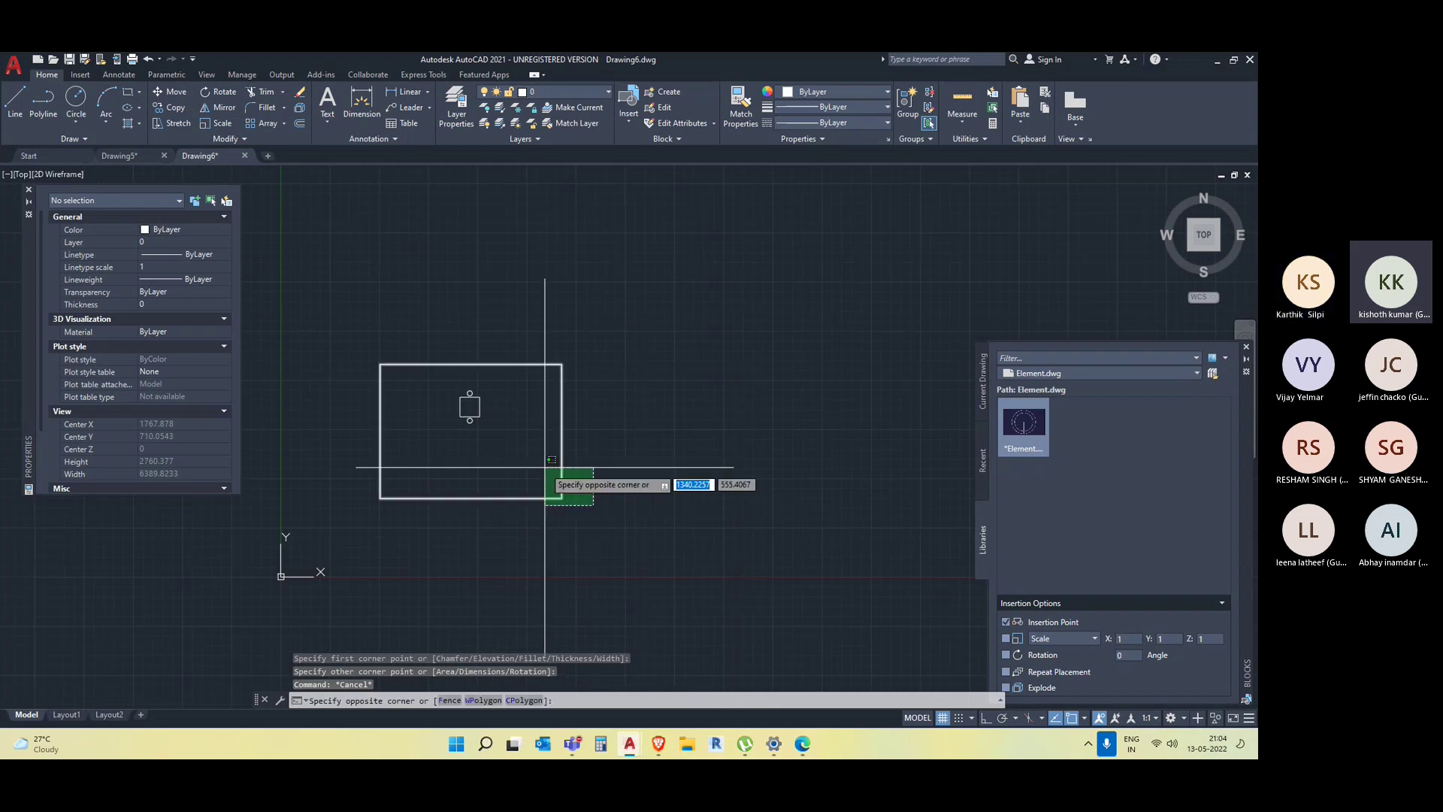
left_click(548, 484)
left_click(562, 498)
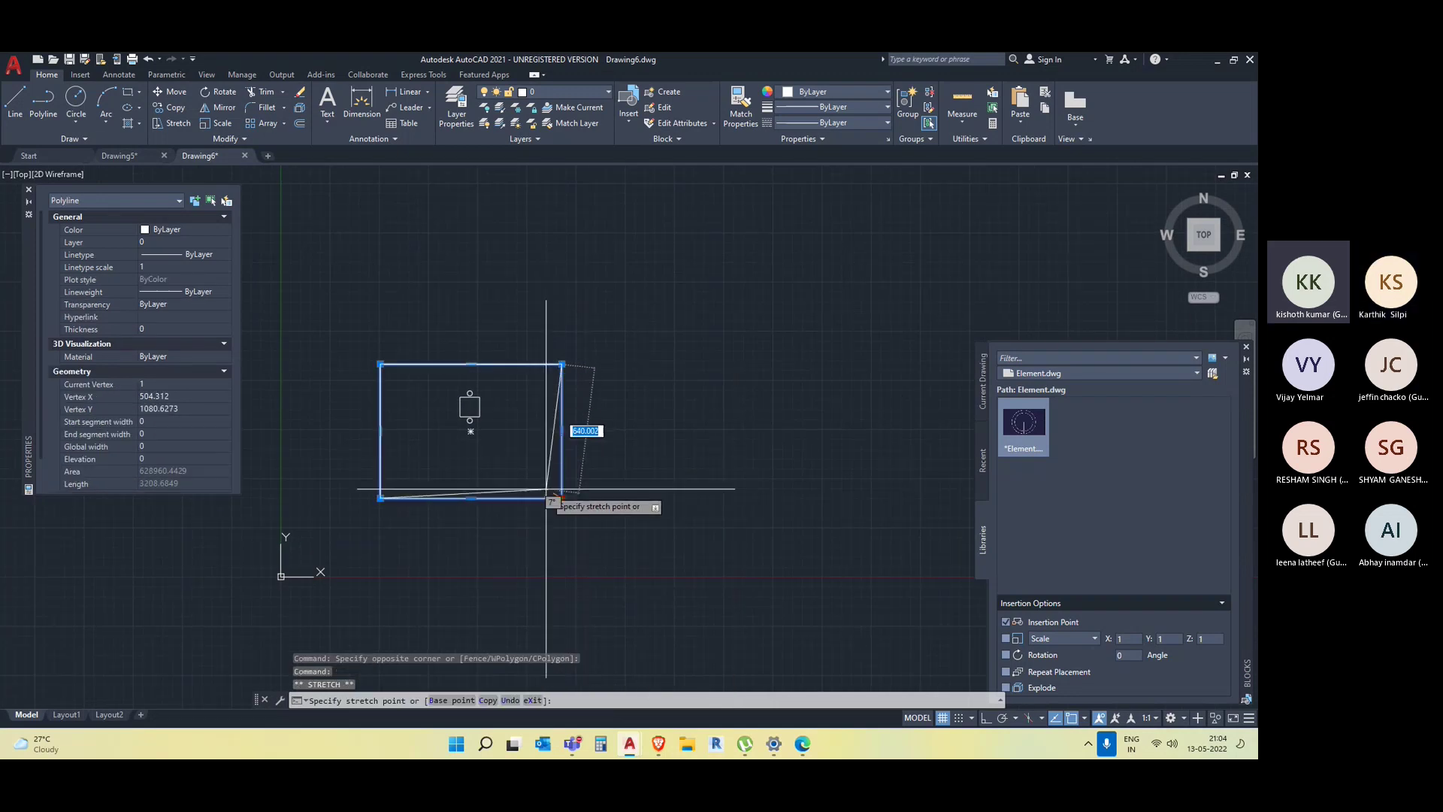
key("Escape")
key("Escape")
left_click(568, 499)
left_click(525, 473)
key("Delete")
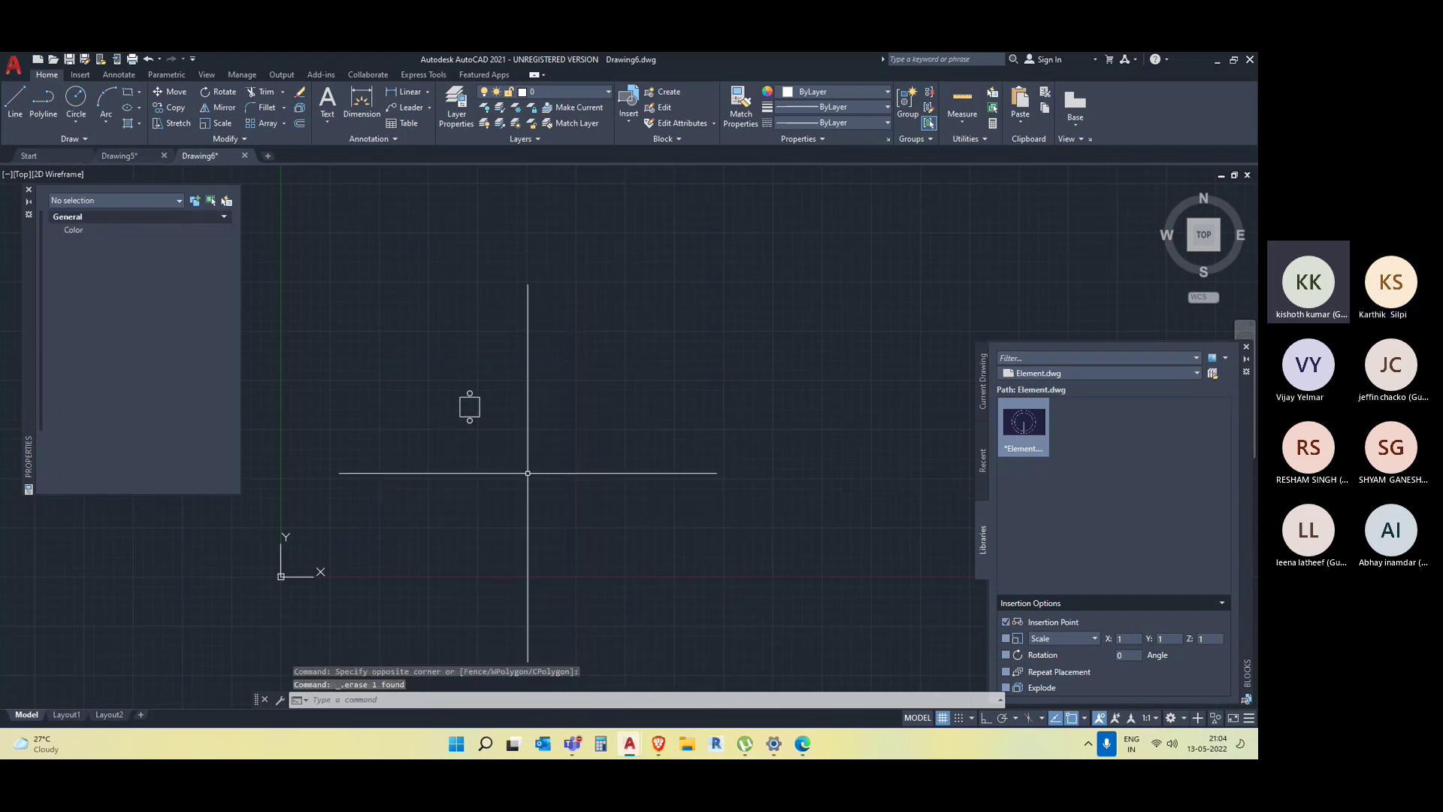
type("rc")
key("Return")
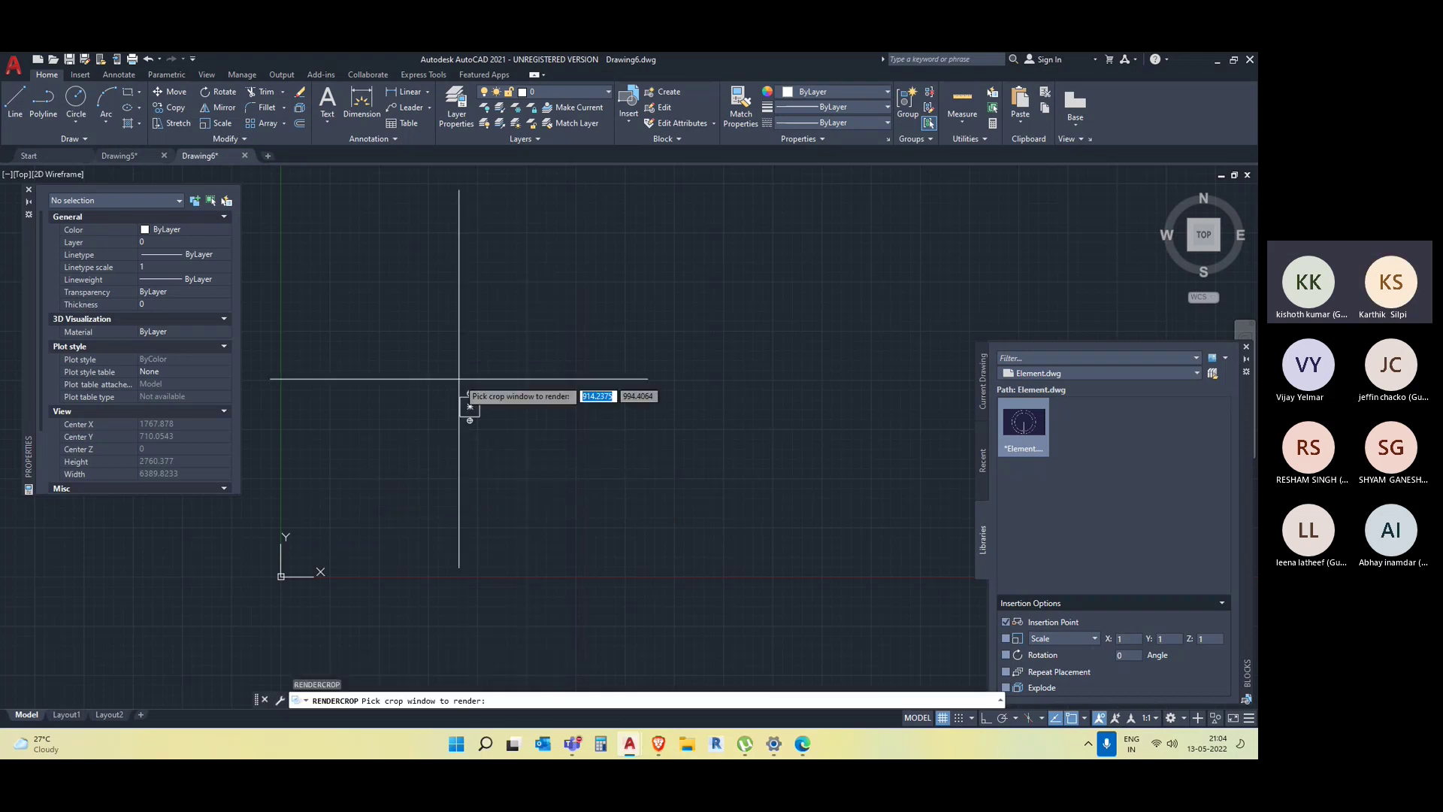
left_click(418, 367)
left_click(516, 450)
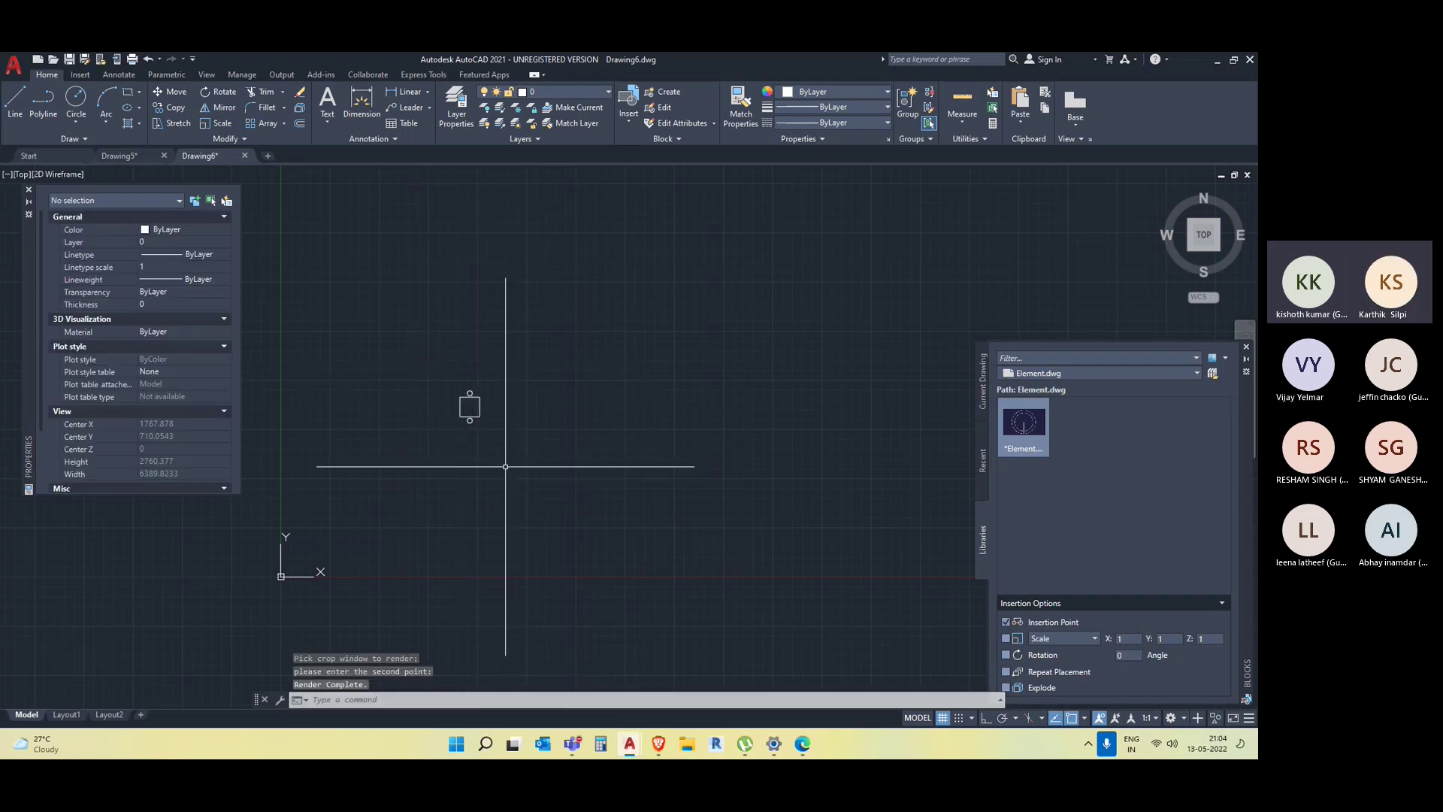
Draw a smaller, nearly square rectangle around the Dining Table block as a room outline.
type("rec")
key("Return")
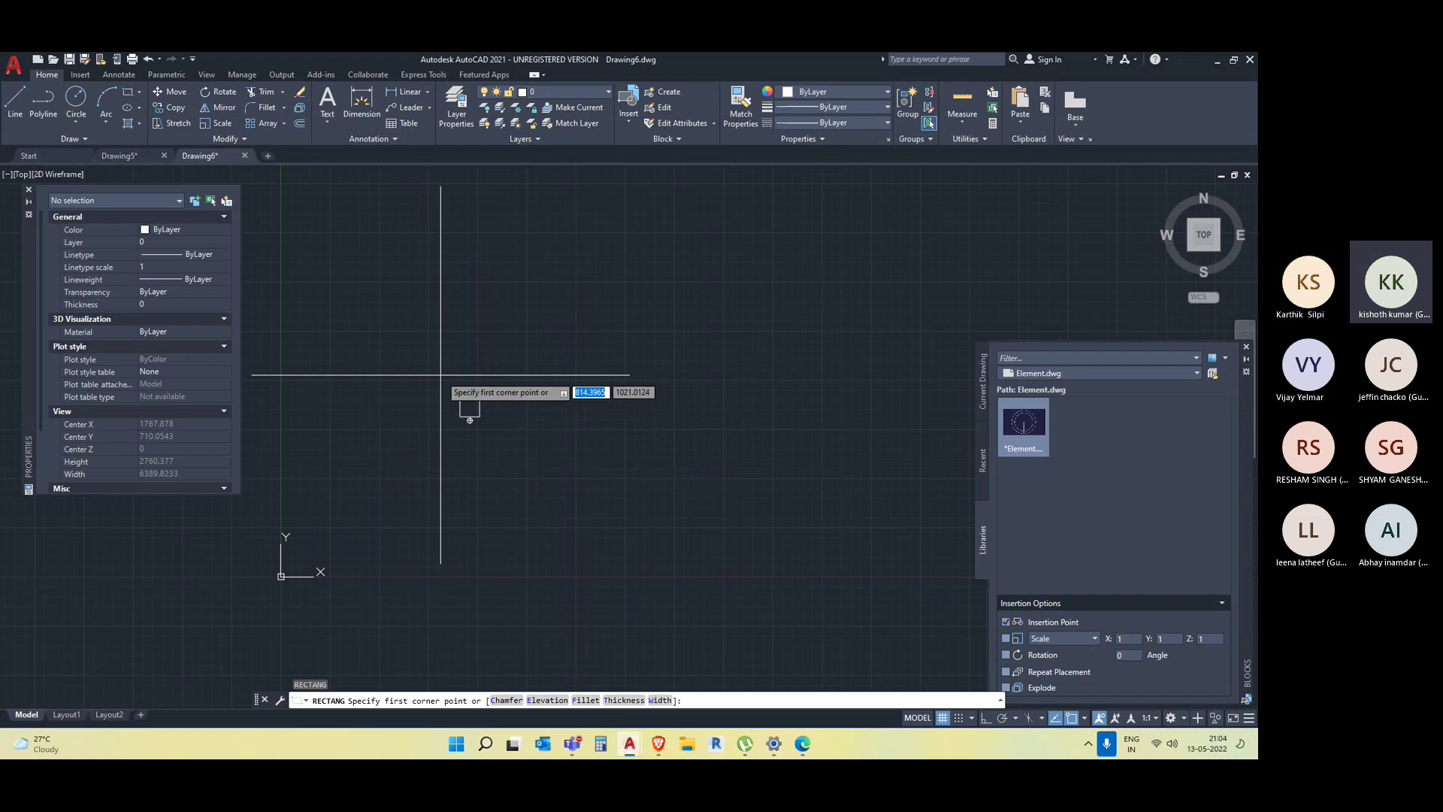
left_click(416, 360)
key("Escape")
scroll(467, 478, "up", 4)
middle_click_drag(496, 478, 564, 575)
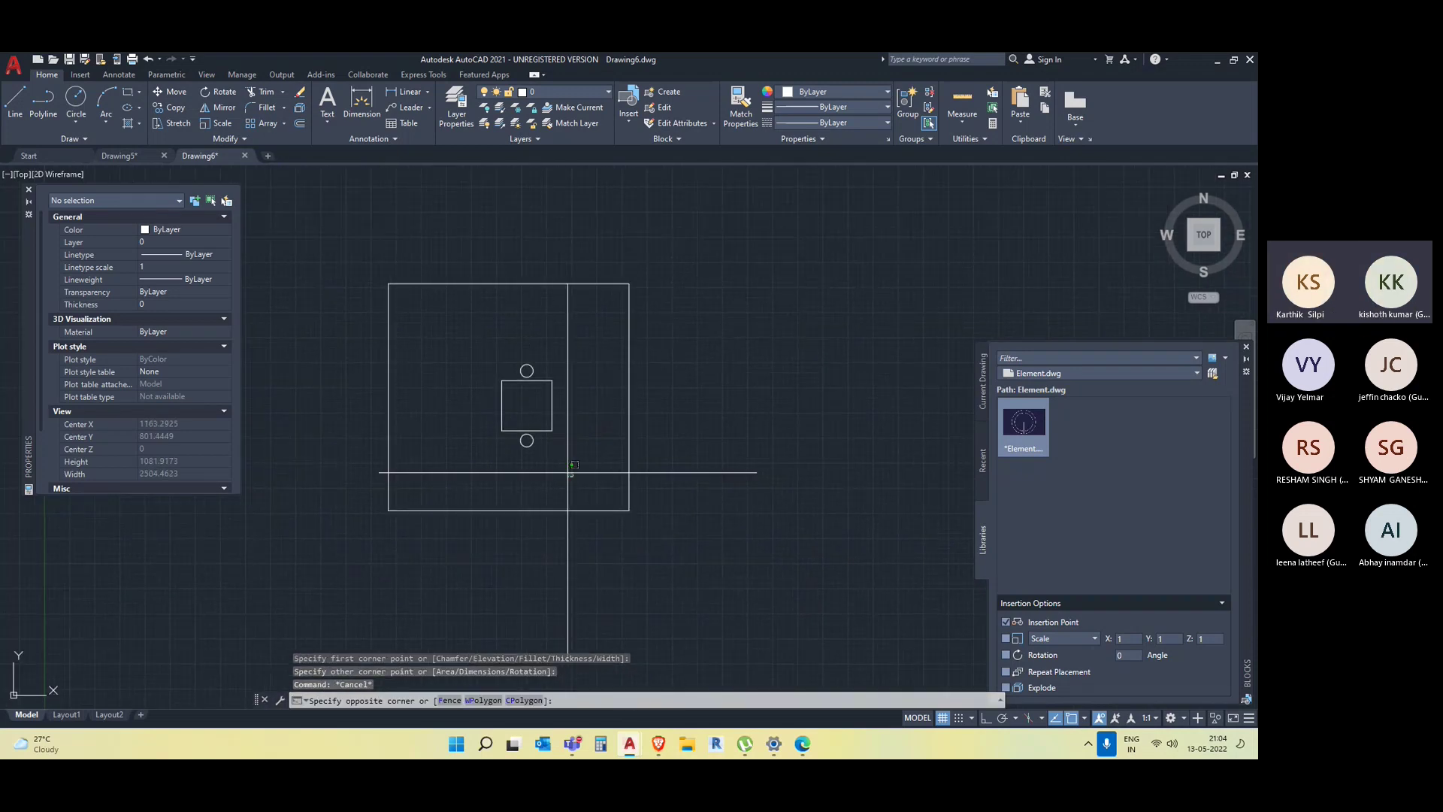
Widen the outline rectangle by stretching its right edge outward from the edge's midpoint.
left_click_drag(564, 476, 511, 371)
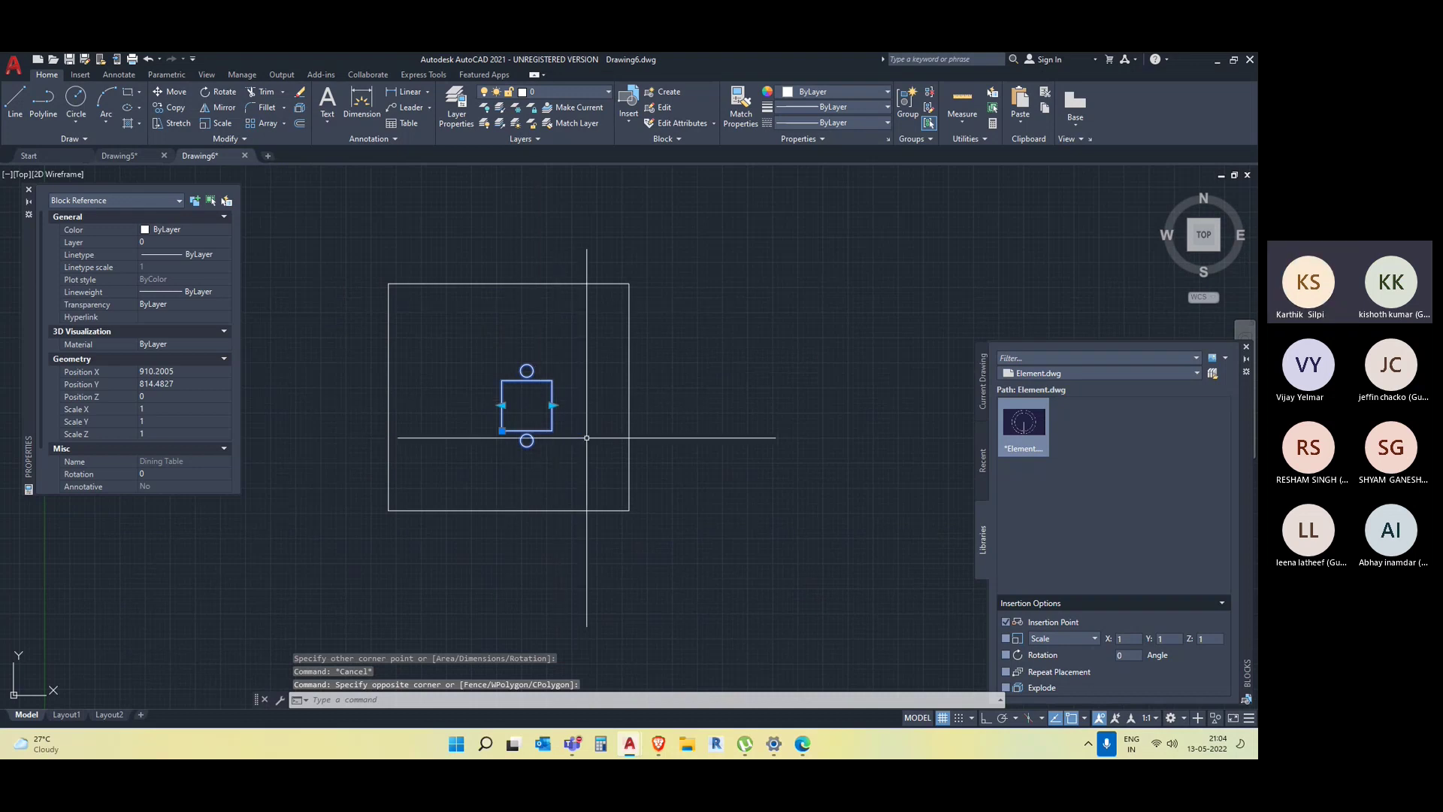
key("Escape")
left_click_drag(741, 417, 617, 398)
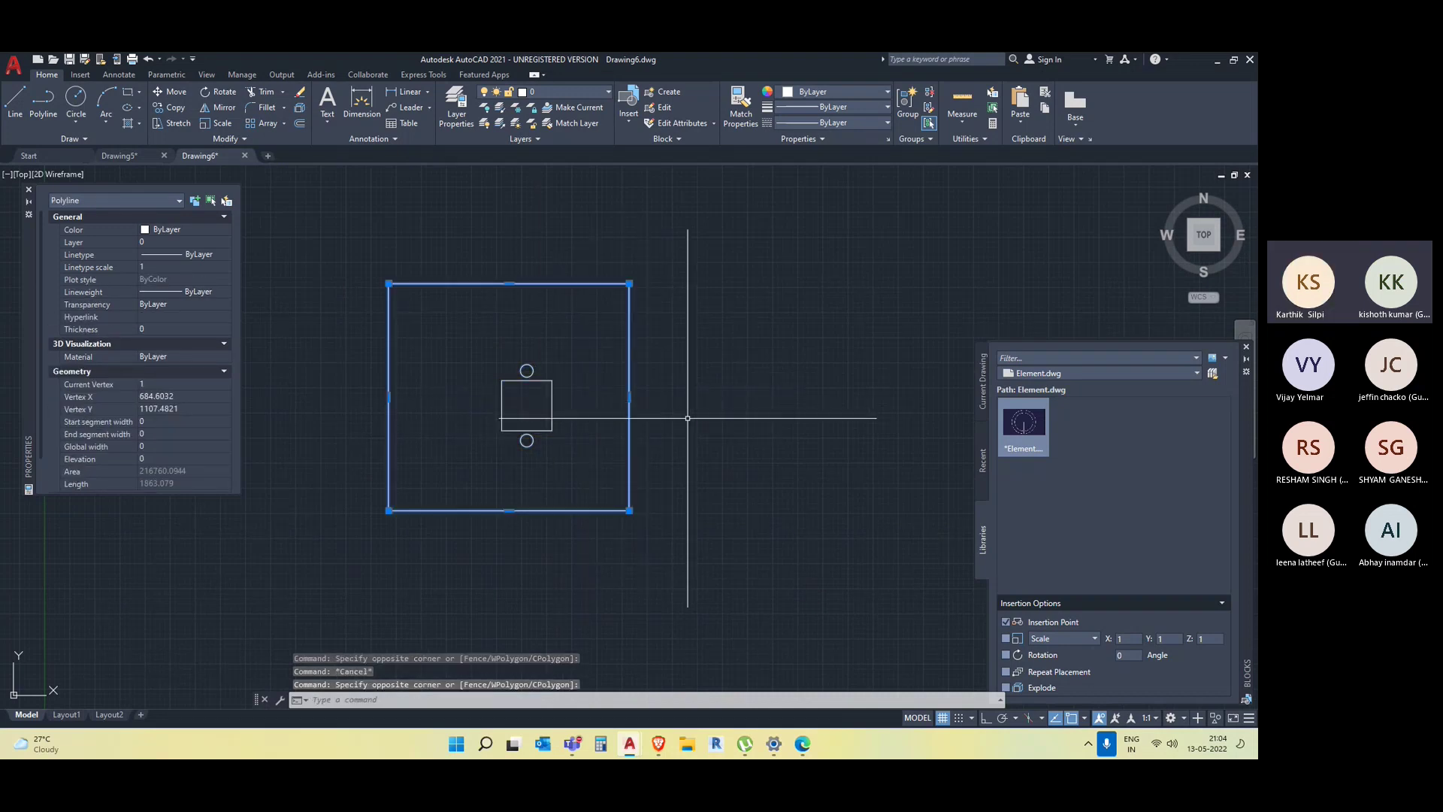
left_click(629, 392)
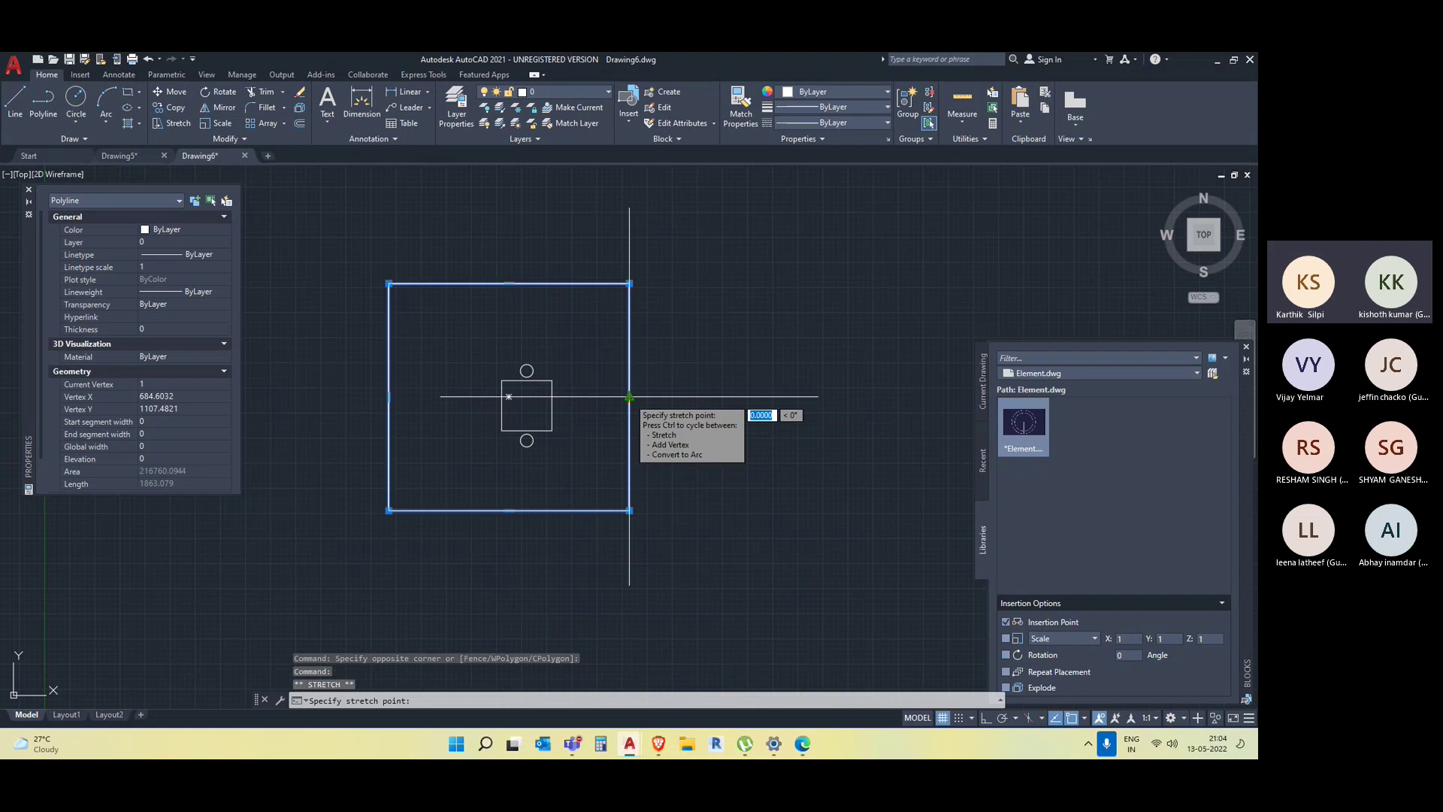
left_click(778, 396)
key("Escape")
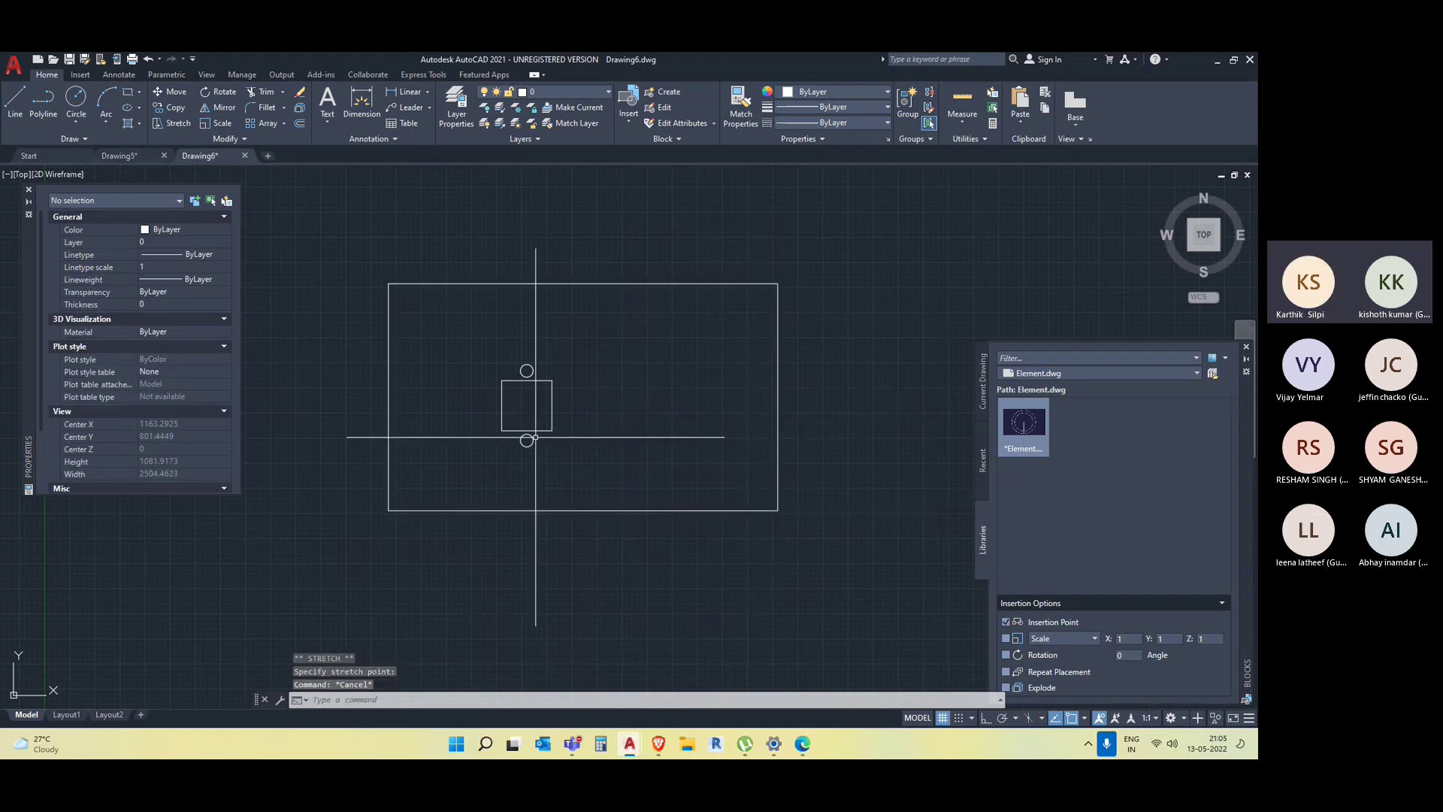
left_click(610, 455)
left_click(531, 398)
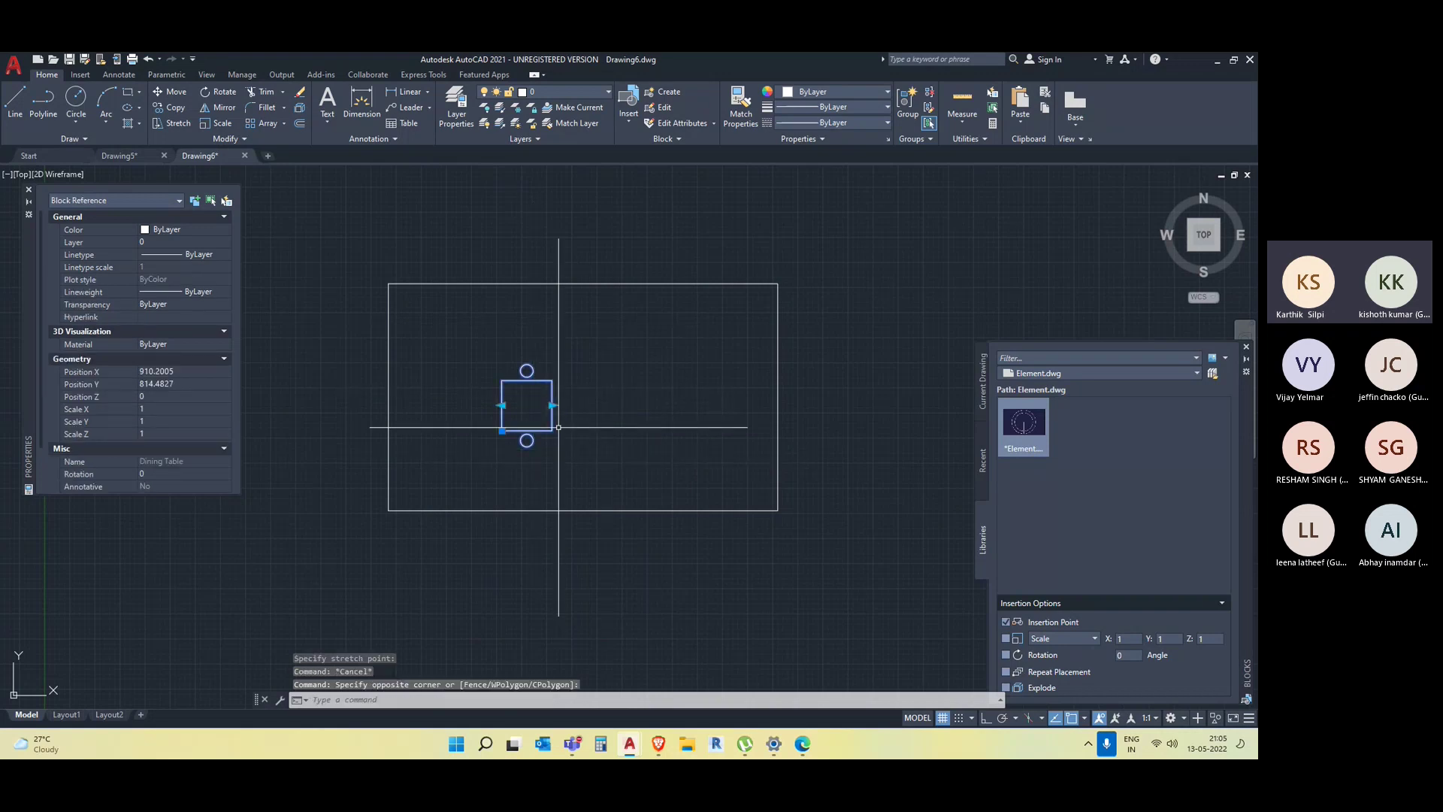
key("Escape")
left_click(562, 455)
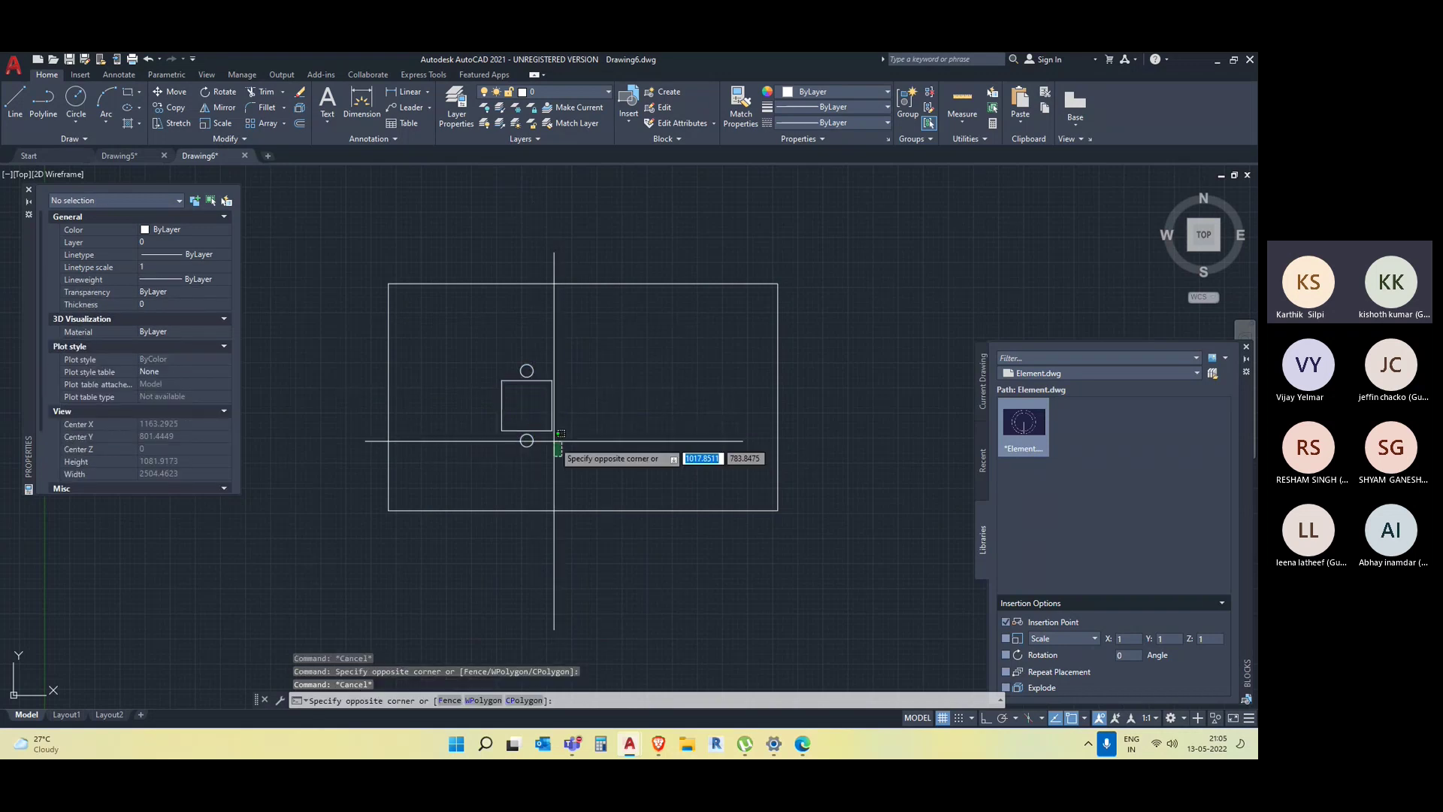
left_click(550, 423)
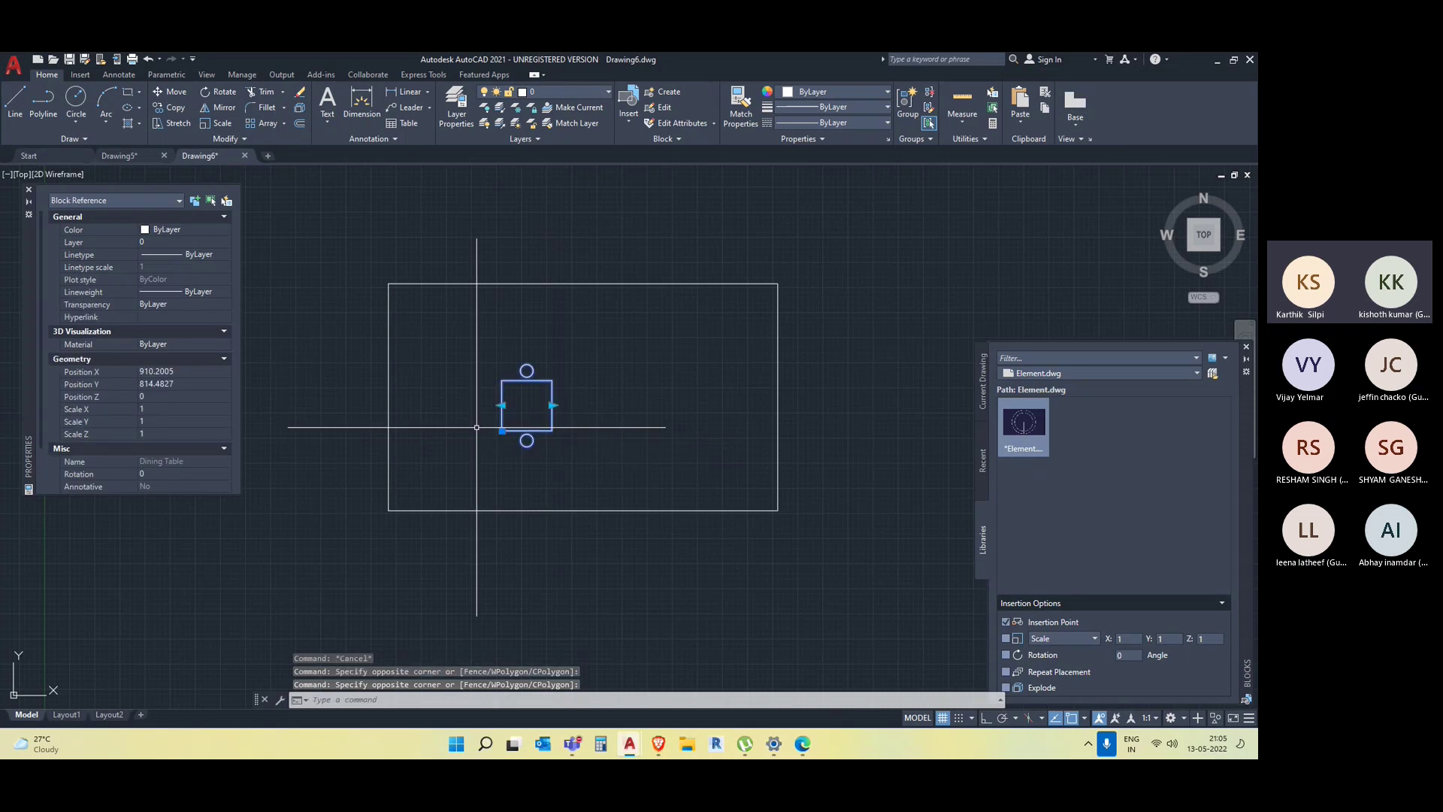
Draw three lines extending the Dining Table block's outline to the right, starting from its right-hand corners.
type("l")
key("Return")
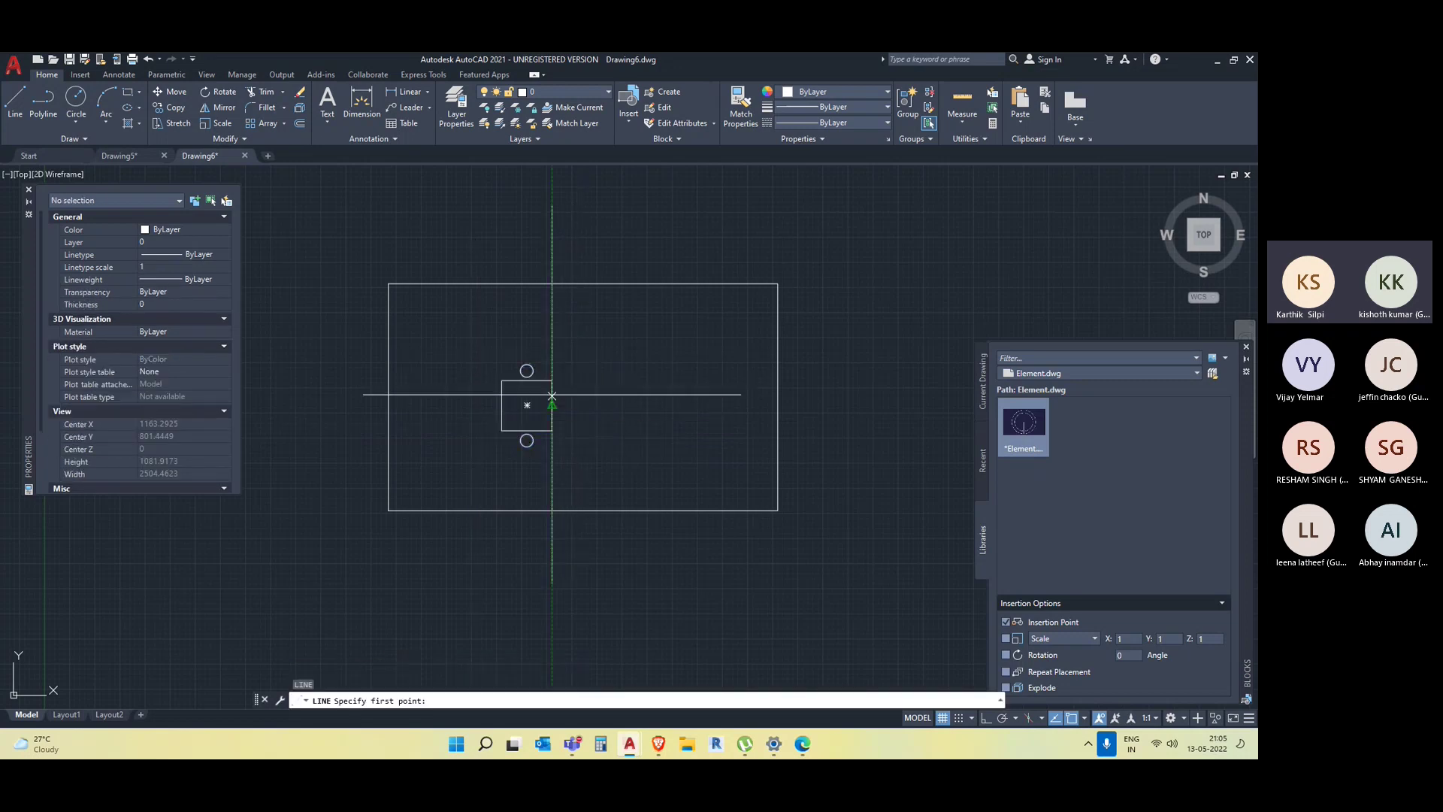
left_click(616, 388)
left_click(621, 382)
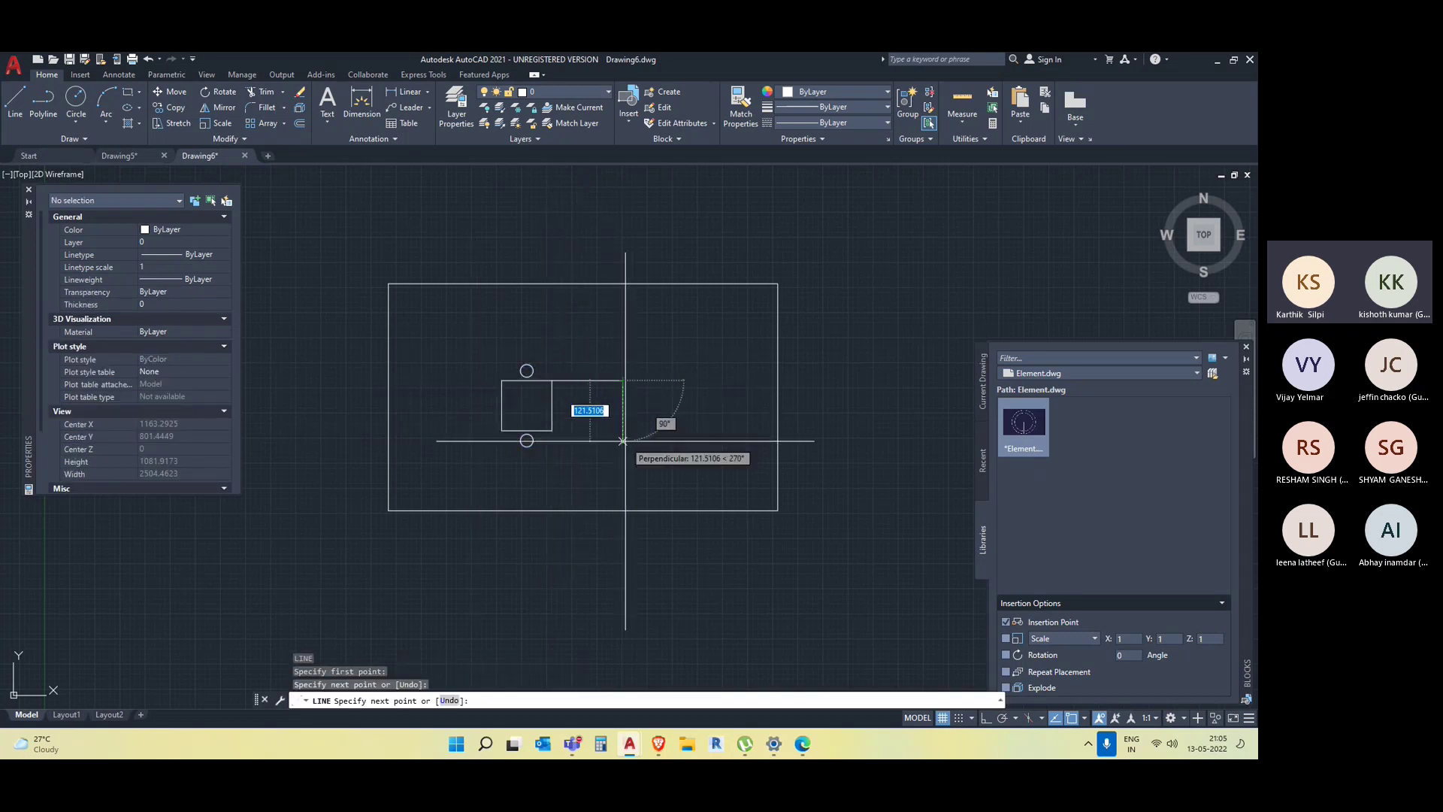
key("Escape")
key("space")
left_click(552, 431)
left_click(653, 430)
key("Escape")
key("Escape")
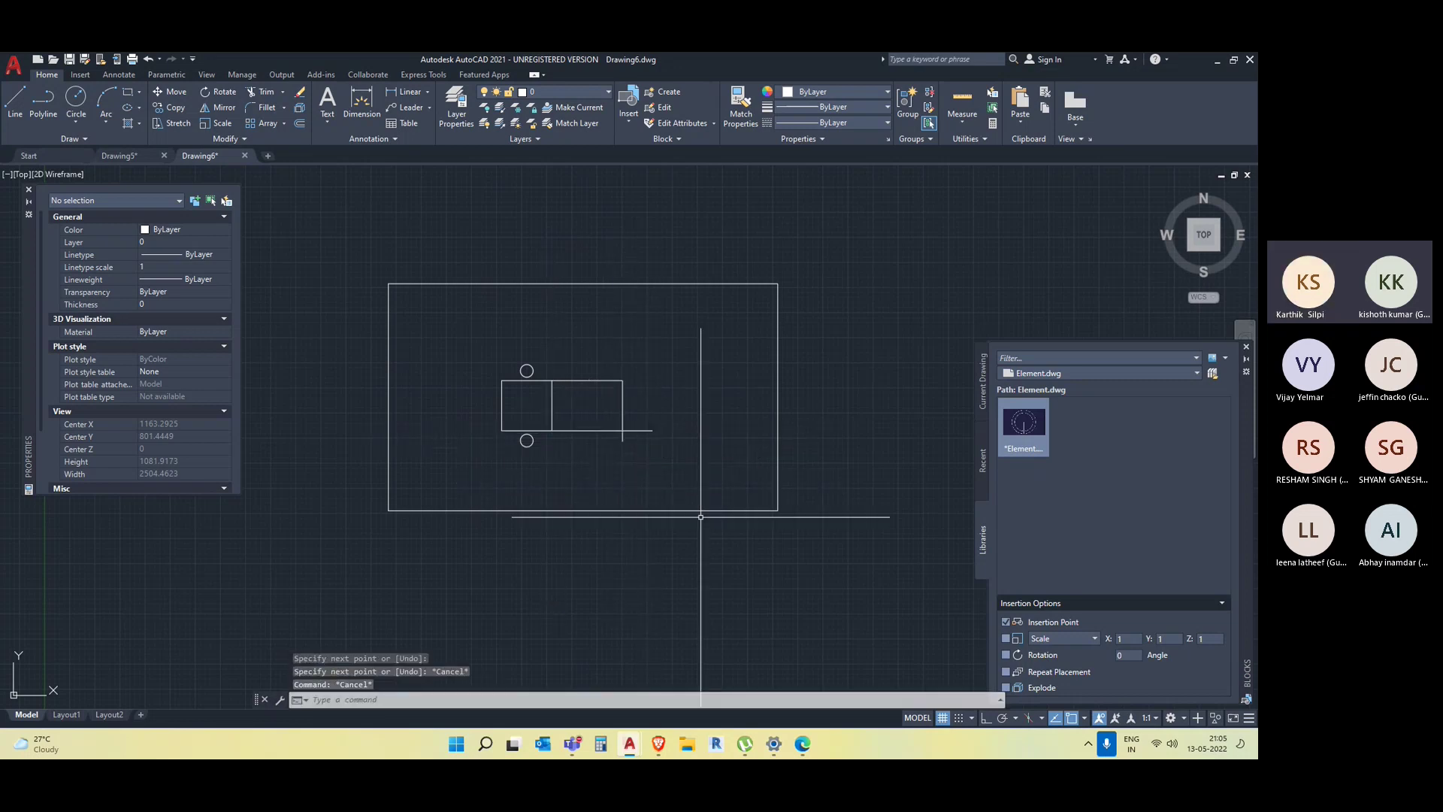
Trim the overhanging line ends at the lower-right corner of the table extension.
type("tr")
key("Return")
left_click(638, 431)
left_click(624, 436)
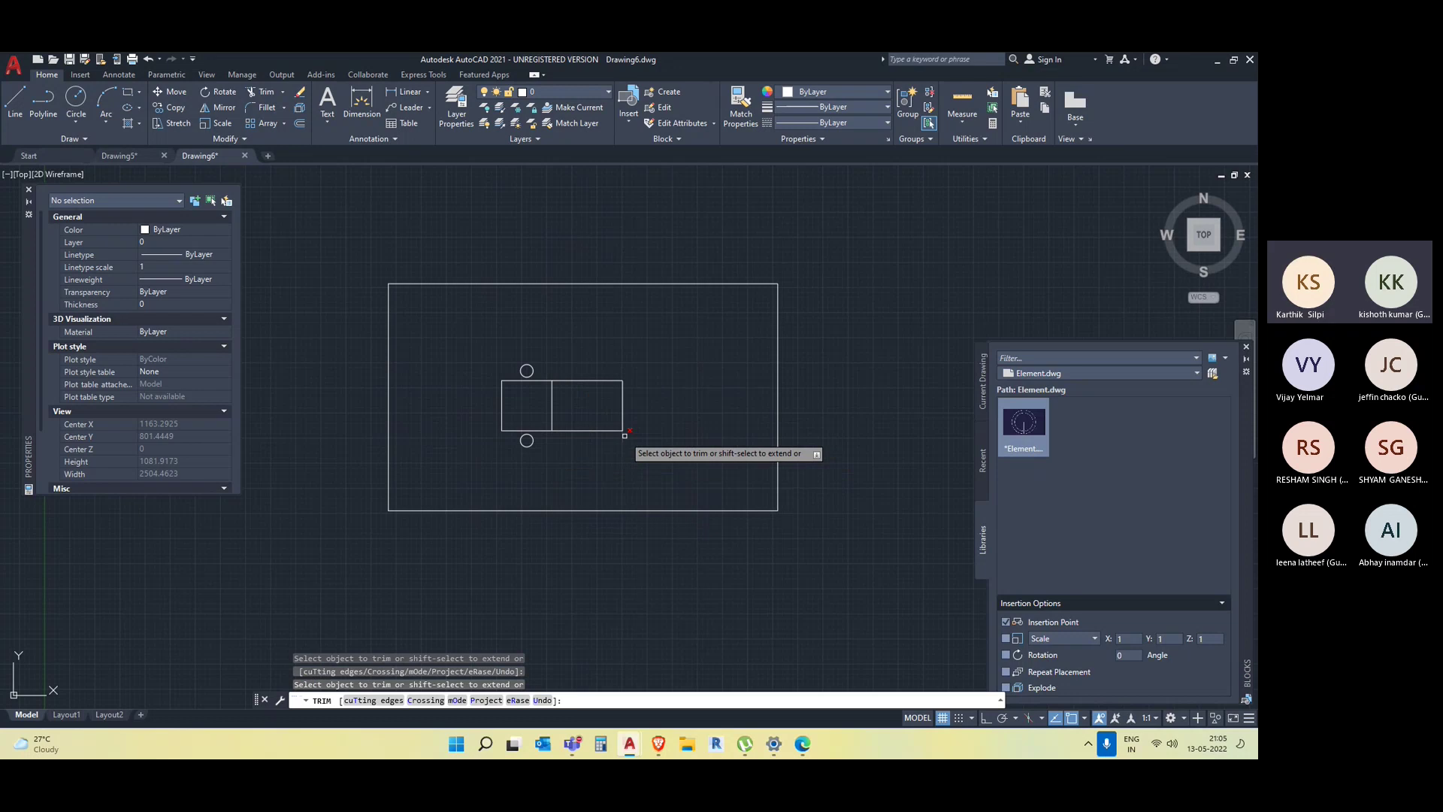
key("Escape")
Erase the three extension lines beside the Dining Table block.
left_click(627, 440)
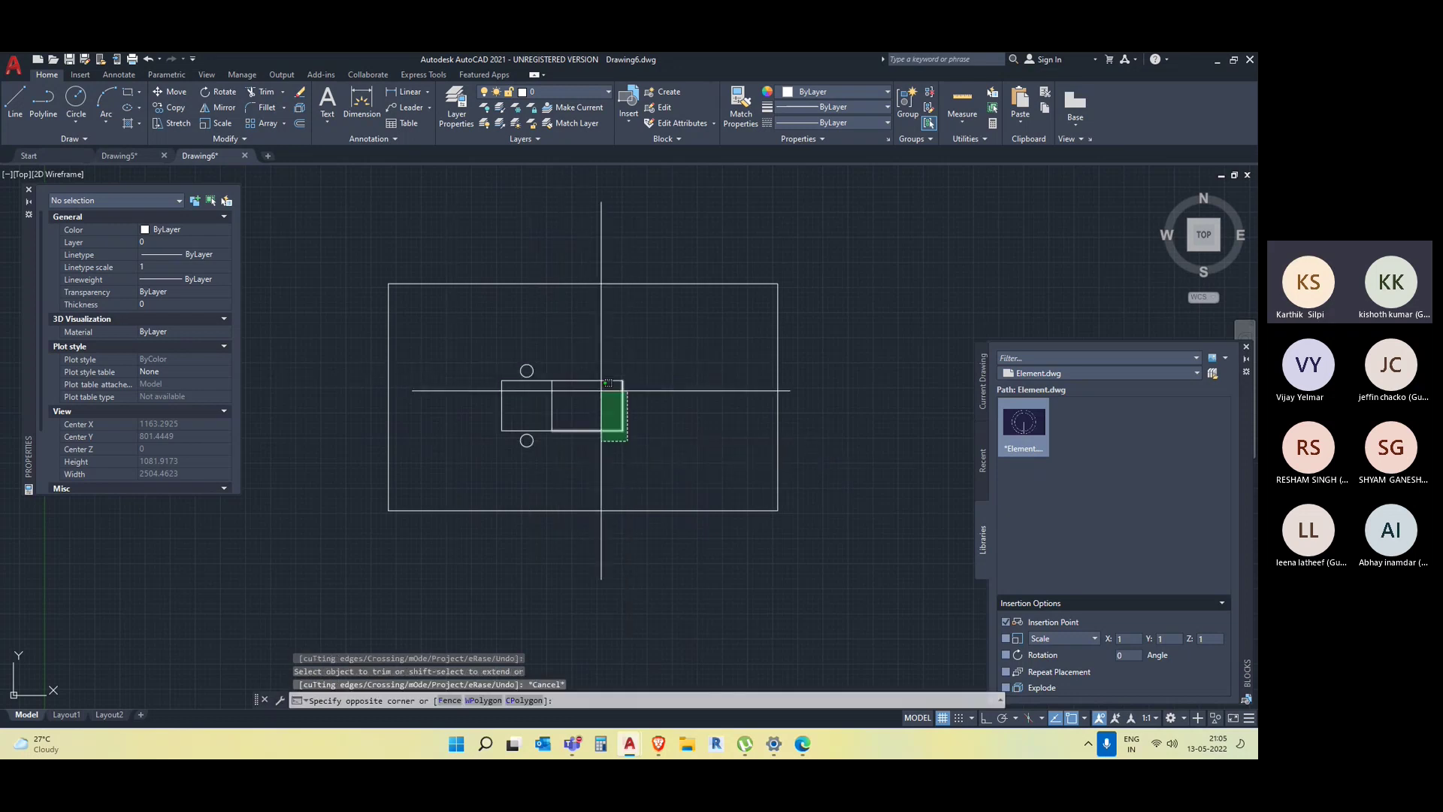
left_click(604, 378)
key("Delete")
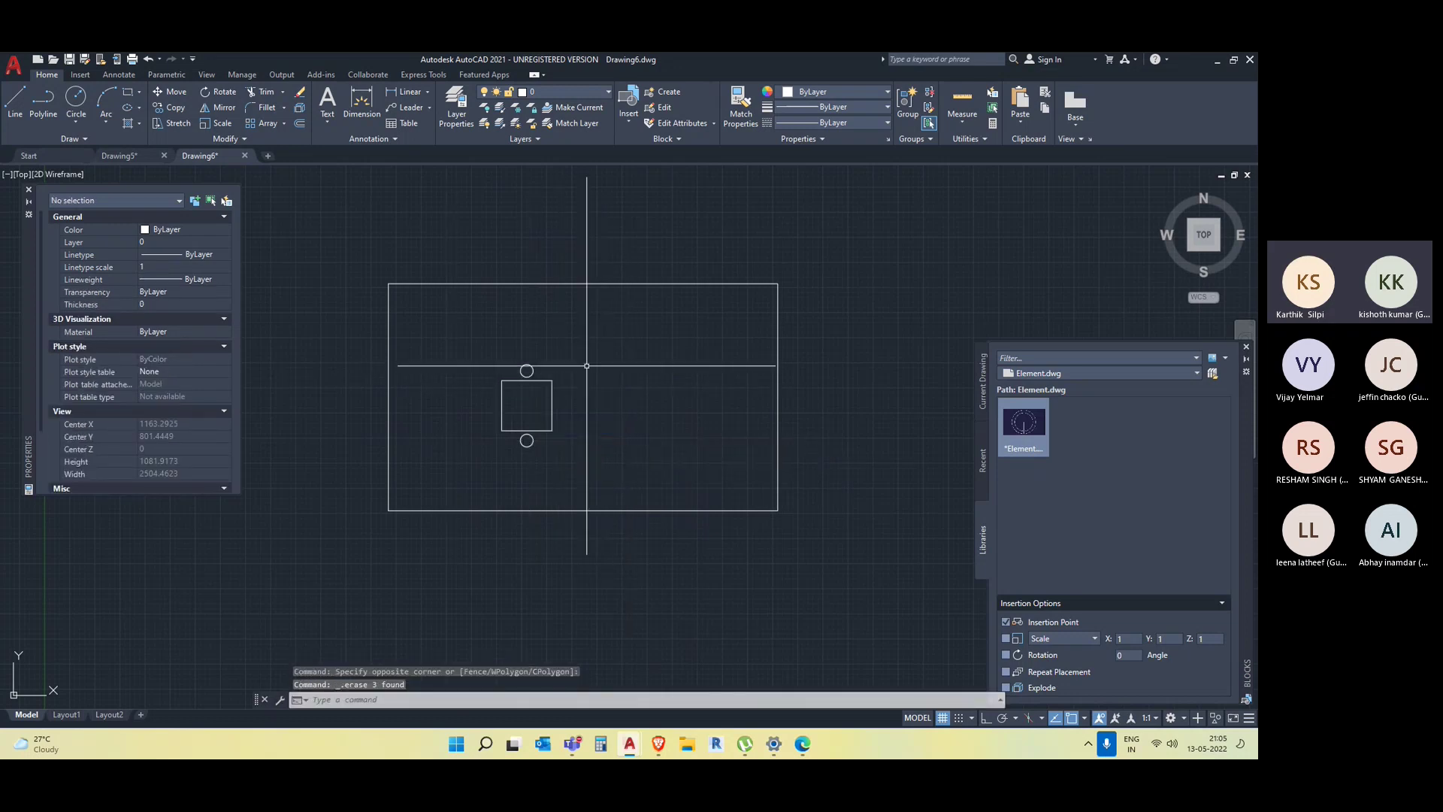
Stretch the Dining Table block rightward by its right grip to the four-circle size and on to the six-circle size.
left_click(555, 411)
left_click(551, 405)
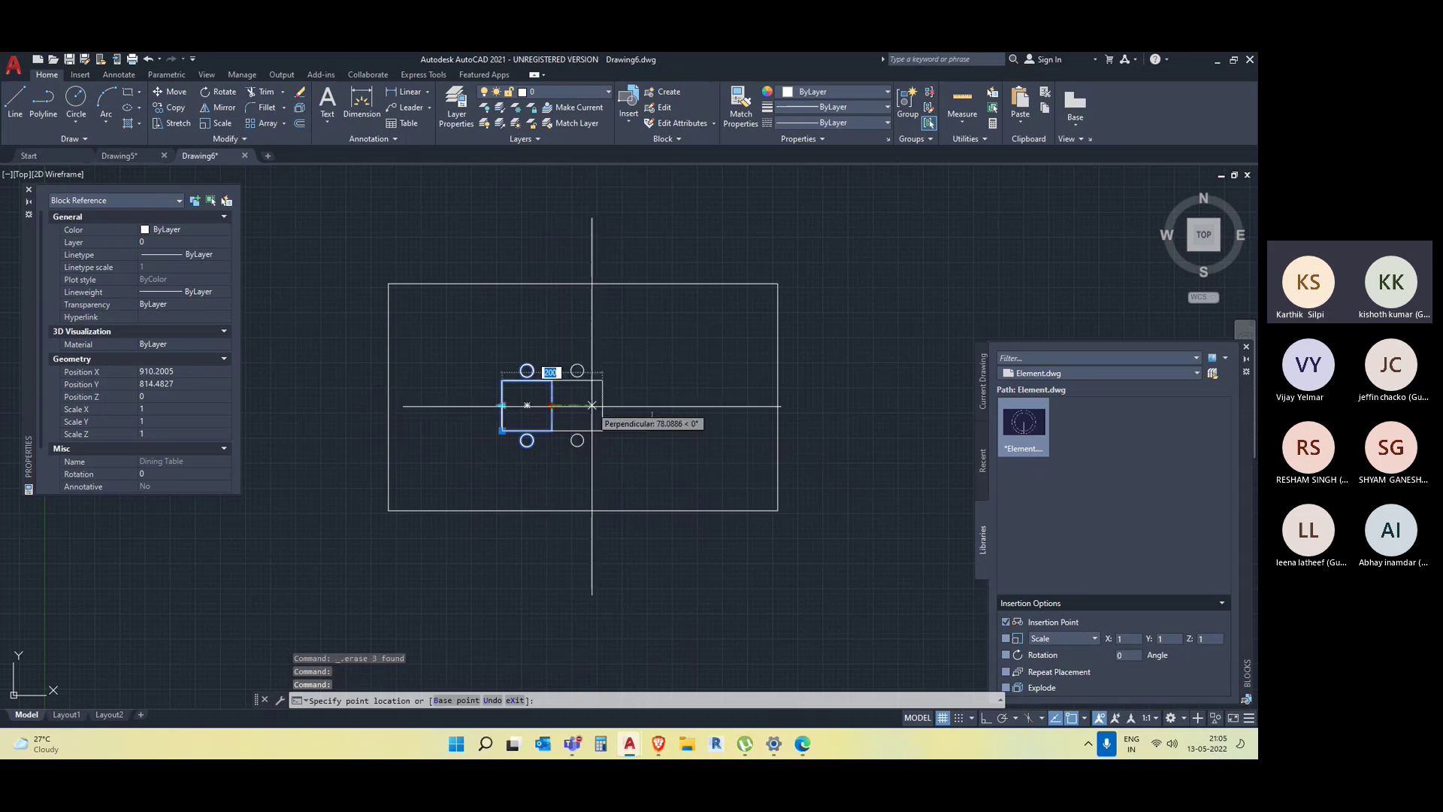
key("Escape")
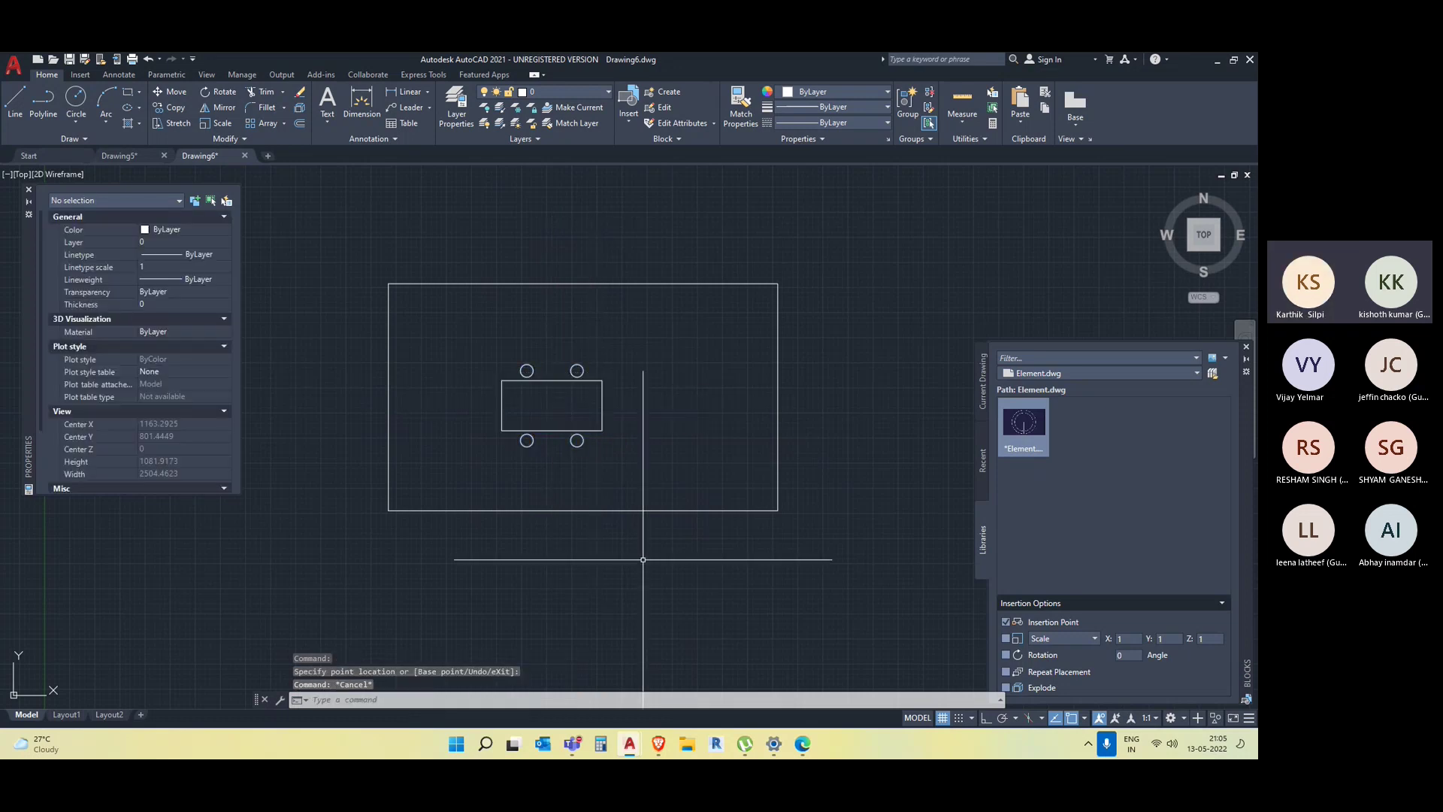
left_click(602, 406)
left_click(551, 406)
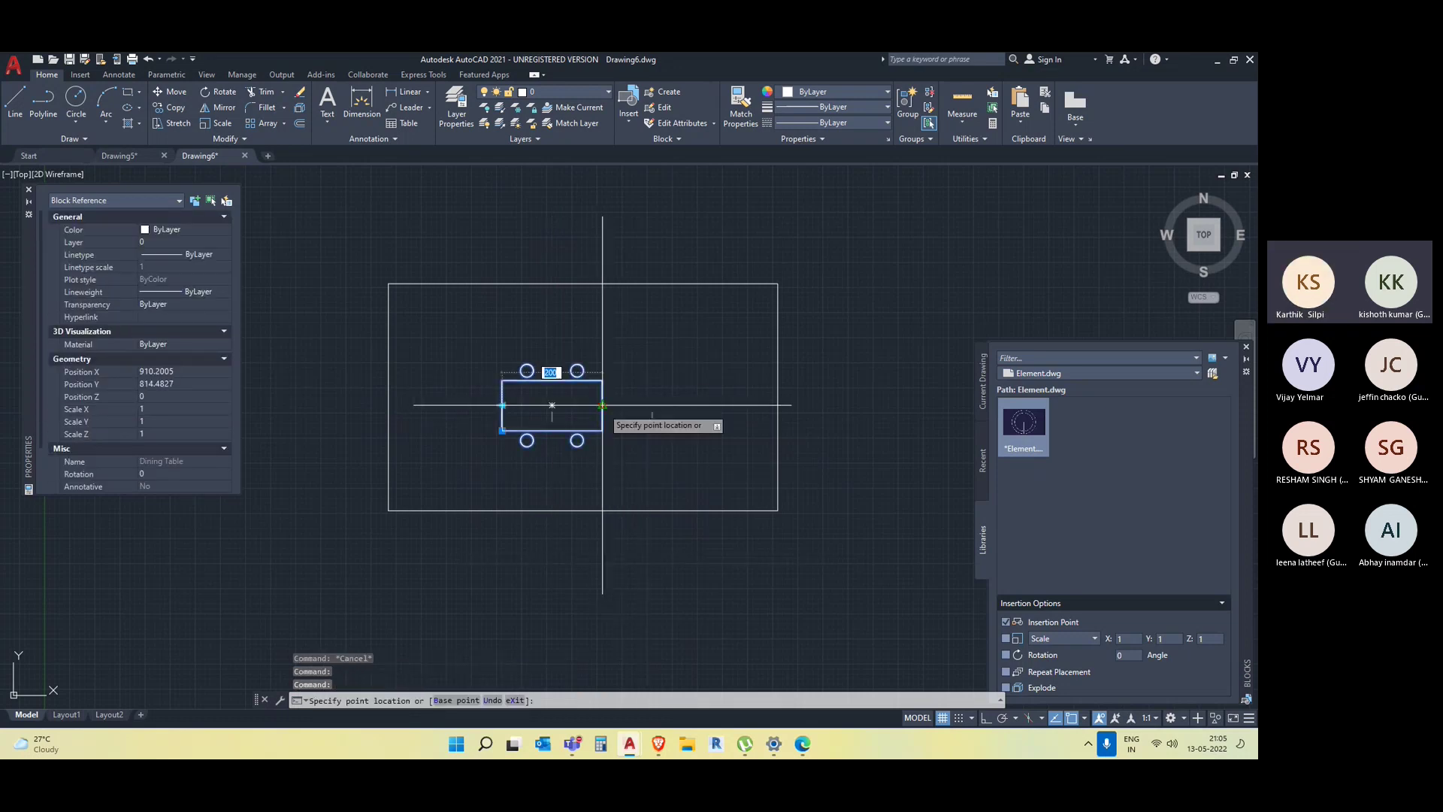
key("Escape")
key("Escape")
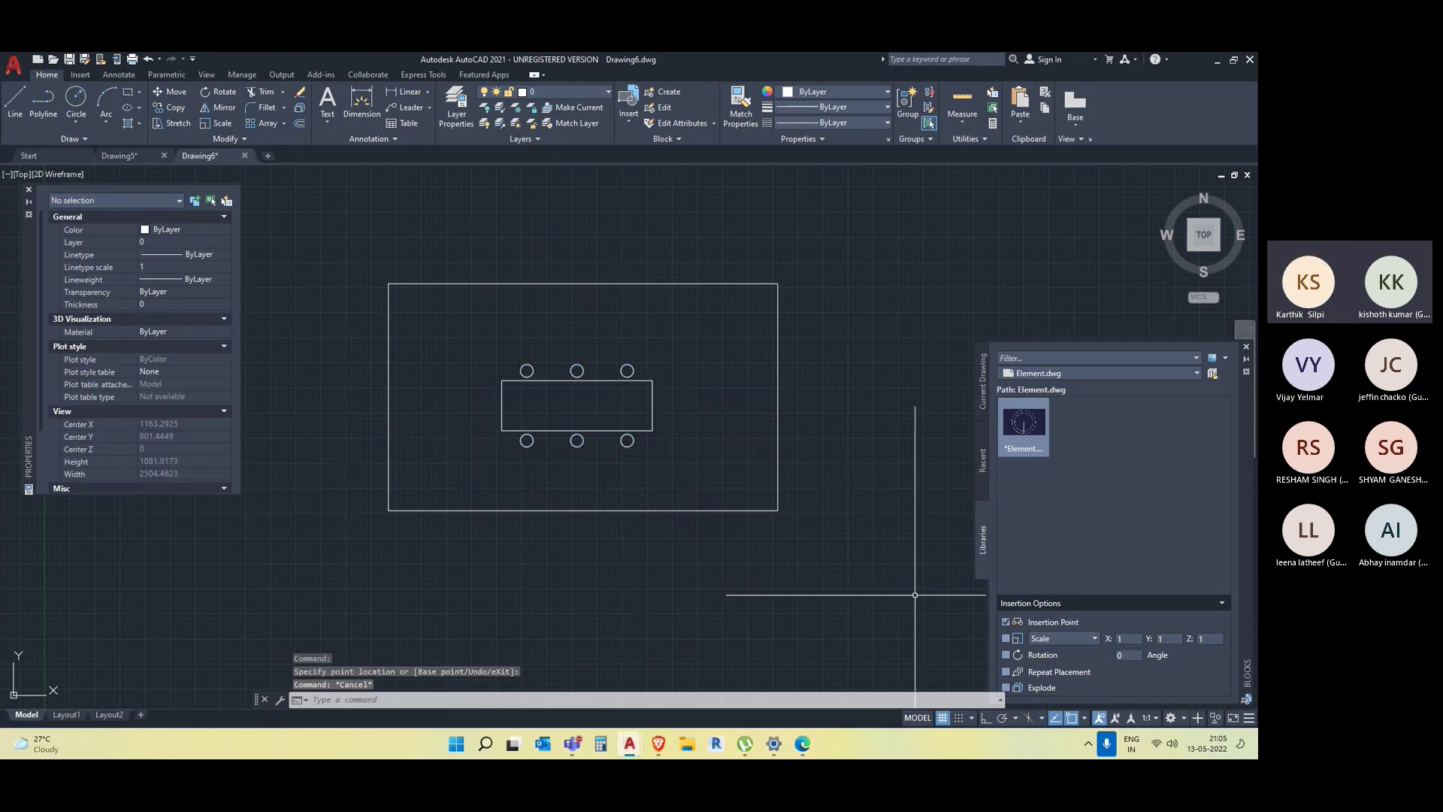
Open the Dining Table block in the Block Editor and move the authoring palette up to expose its full list of actions.
left_click(693, 476)
left_click(606, 361)
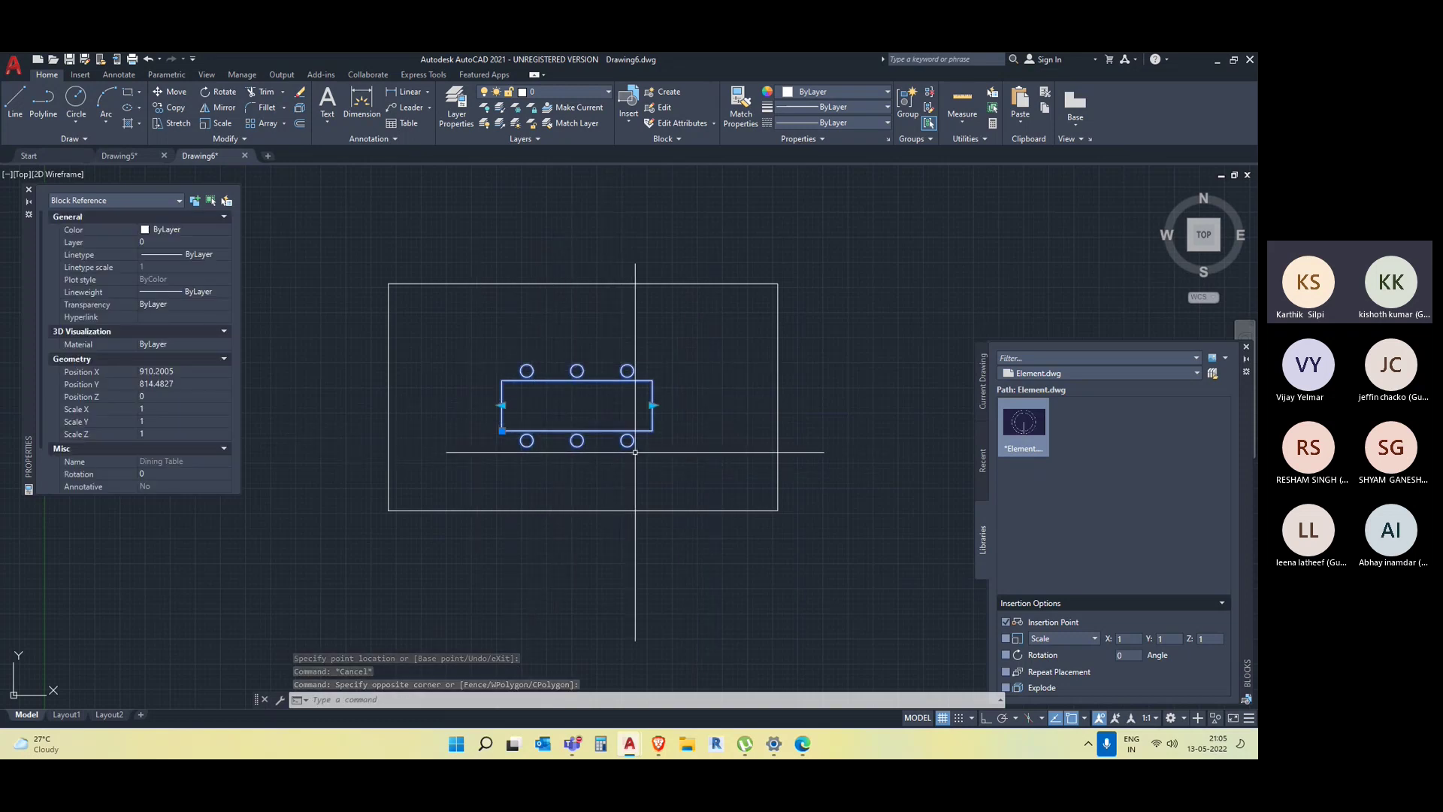
scroll(619, 455, "up", 2)
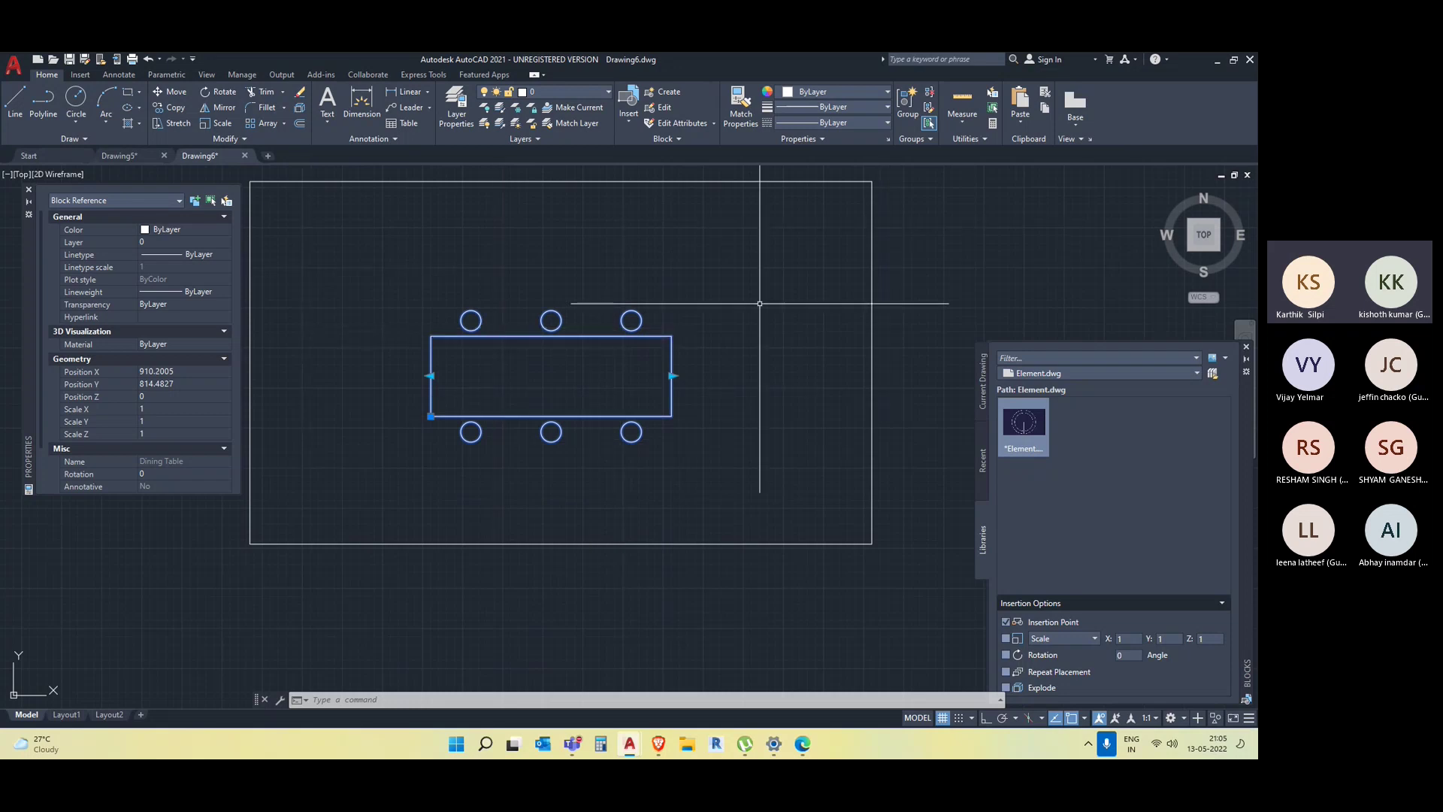
right_click(566, 338)
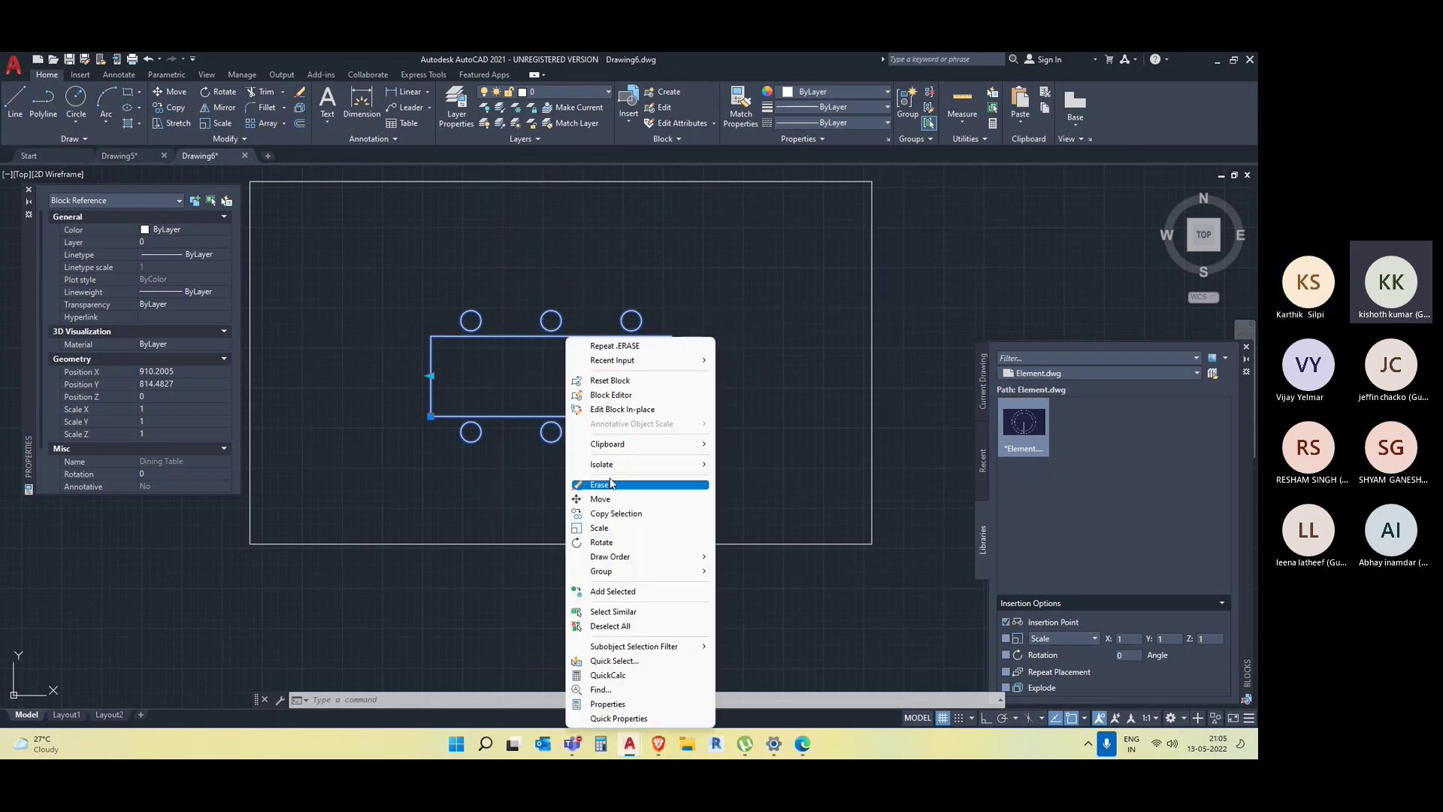
left_click(640, 401)
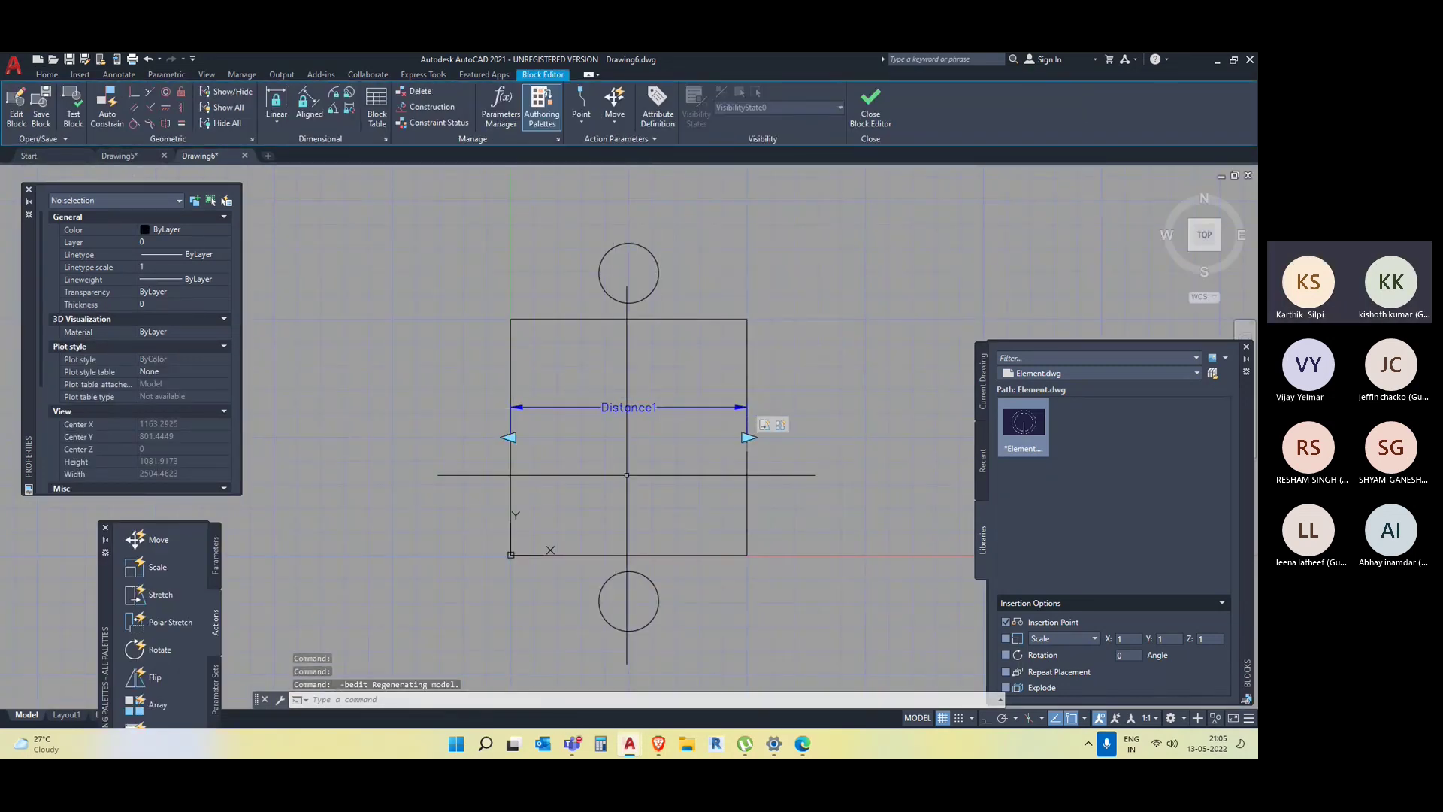
middle_click_drag(623, 449, 561, 432)
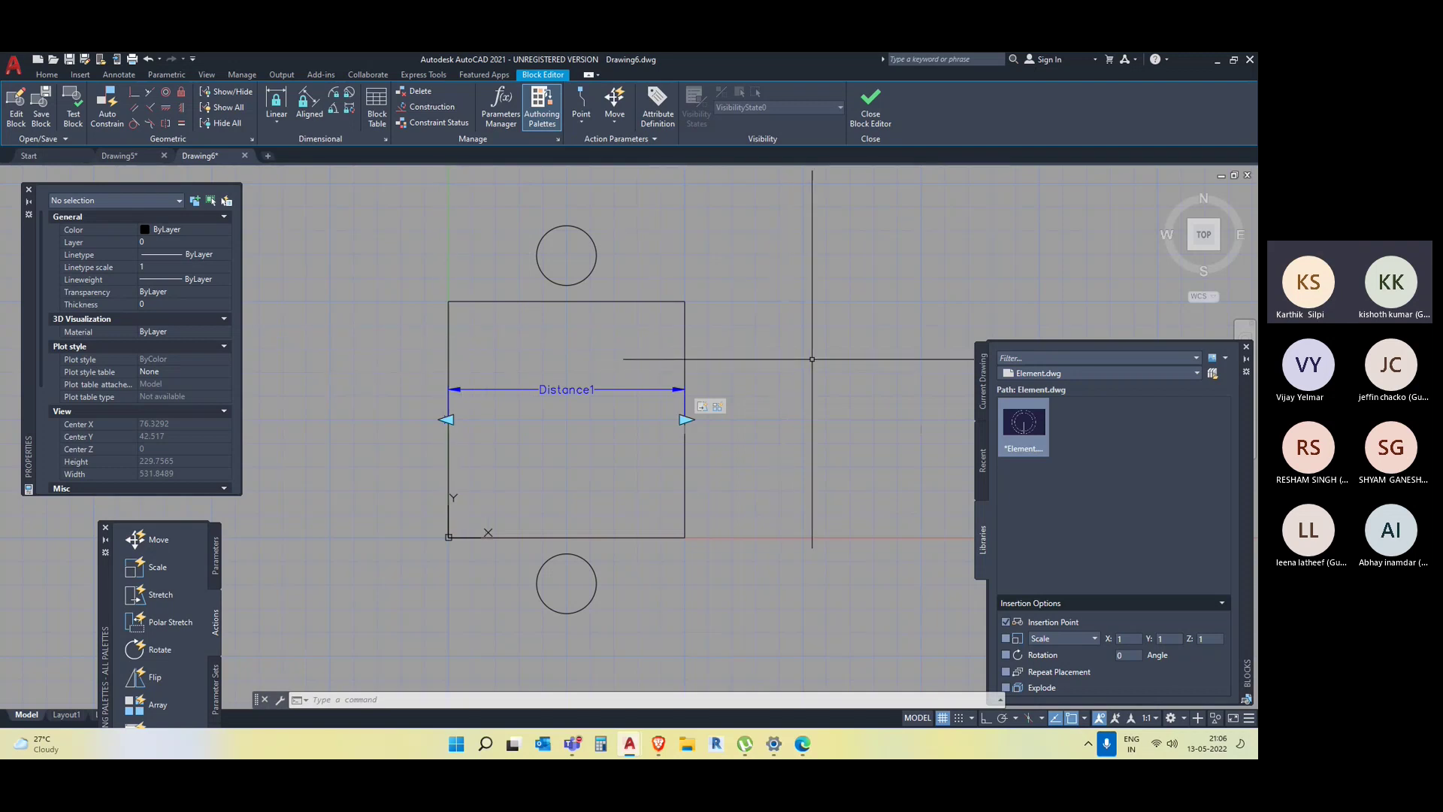
middle_click_drag(812, 359, 736, 364)
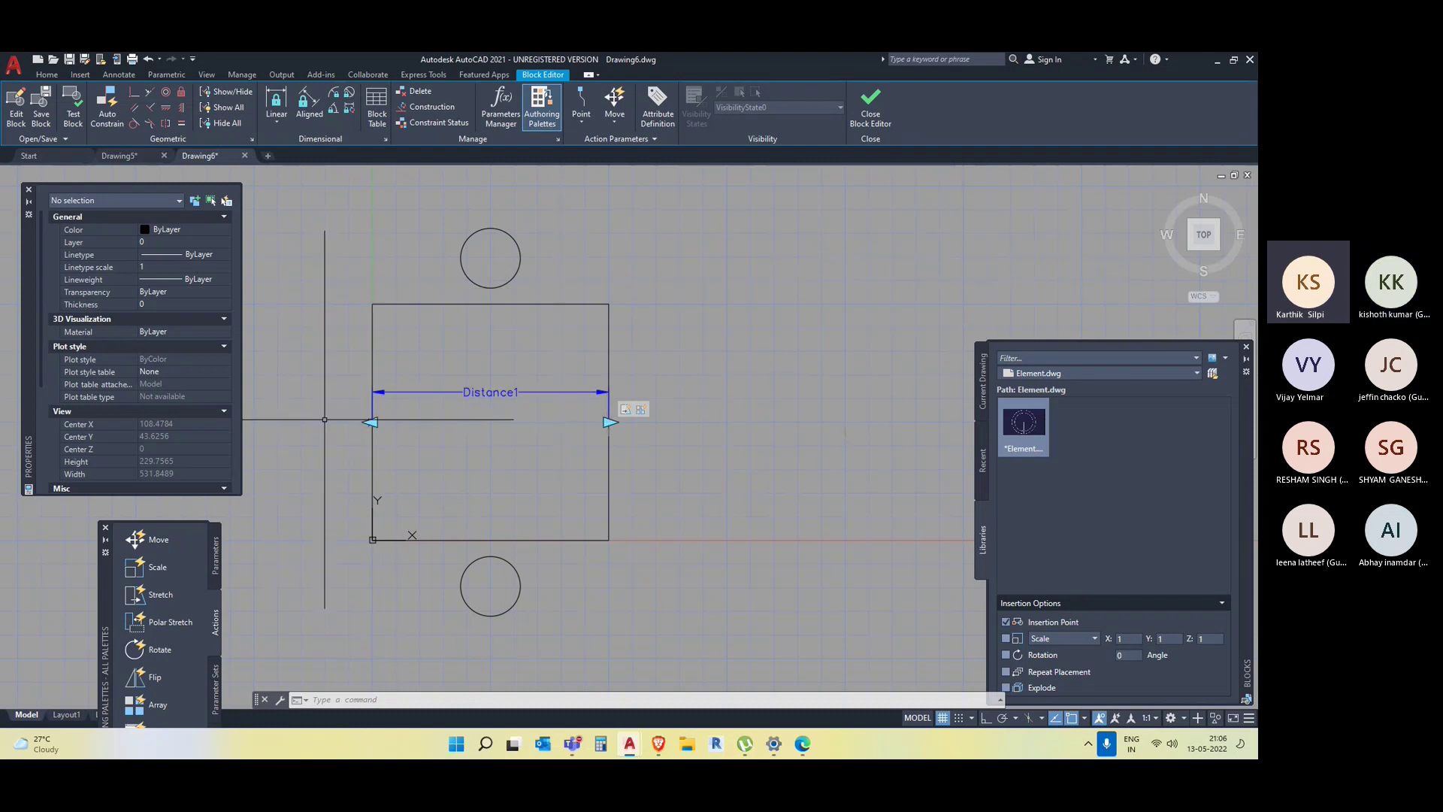
scroll(143, 473, "down", 2)
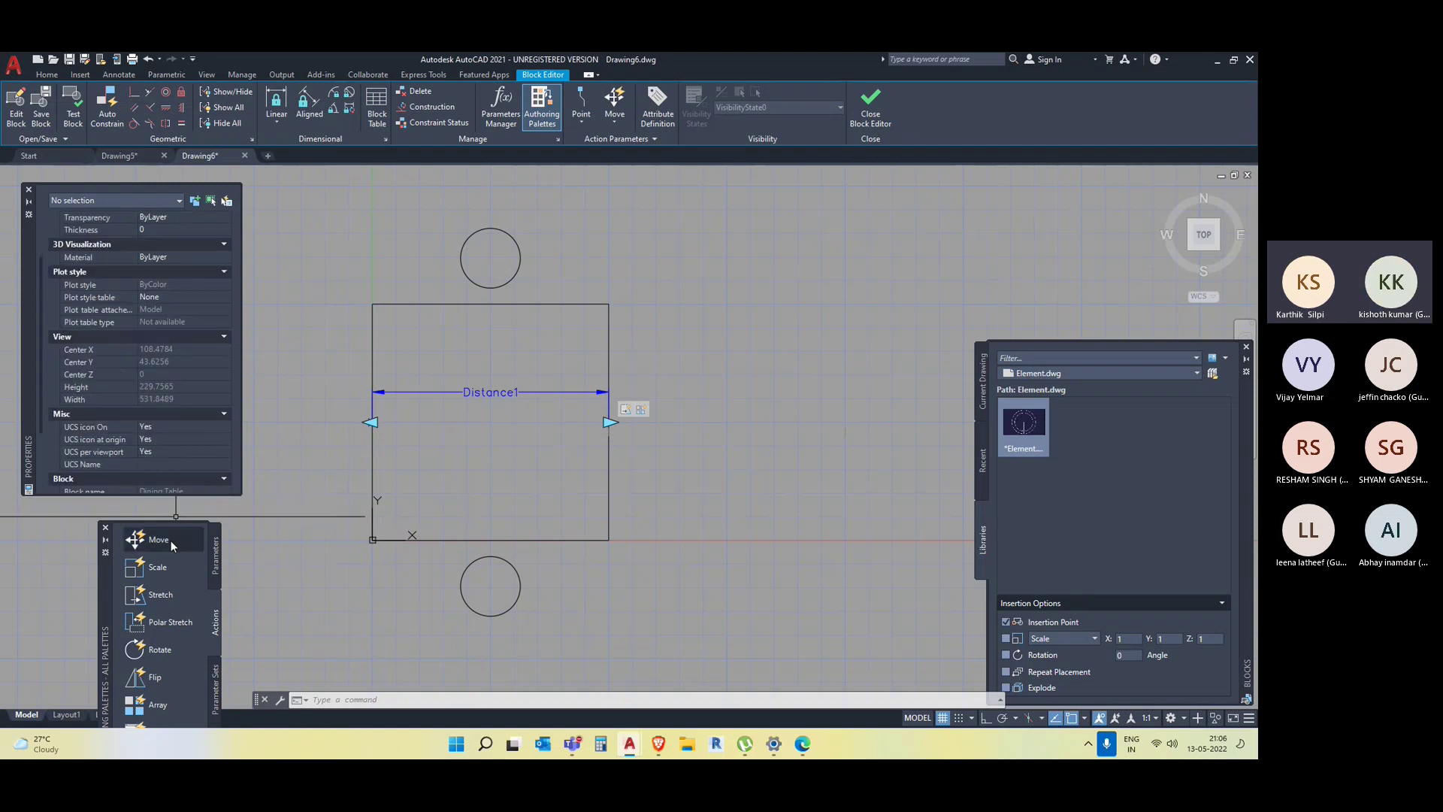
left_click_drag(131, 520, 131, 436)
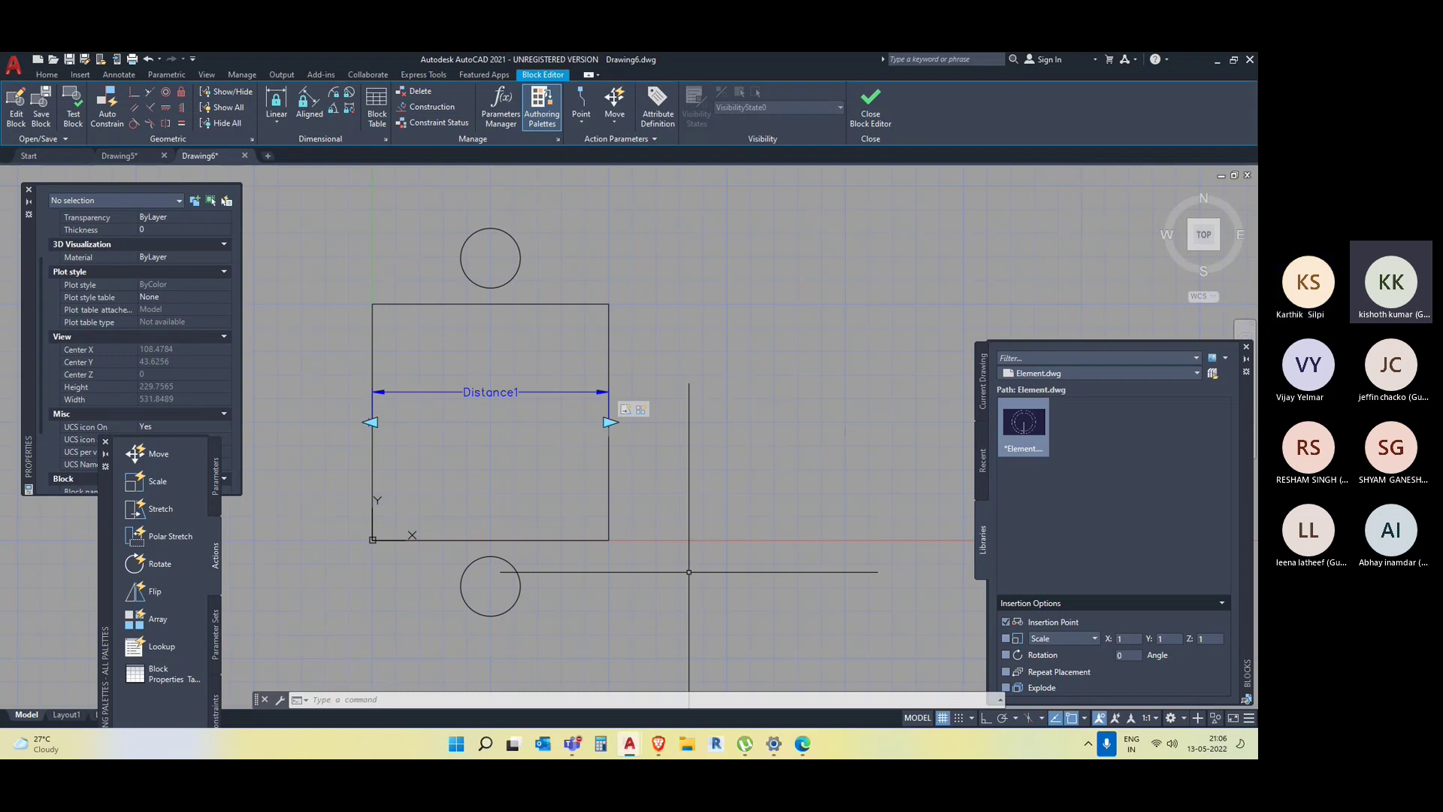
key("alt+Tab")
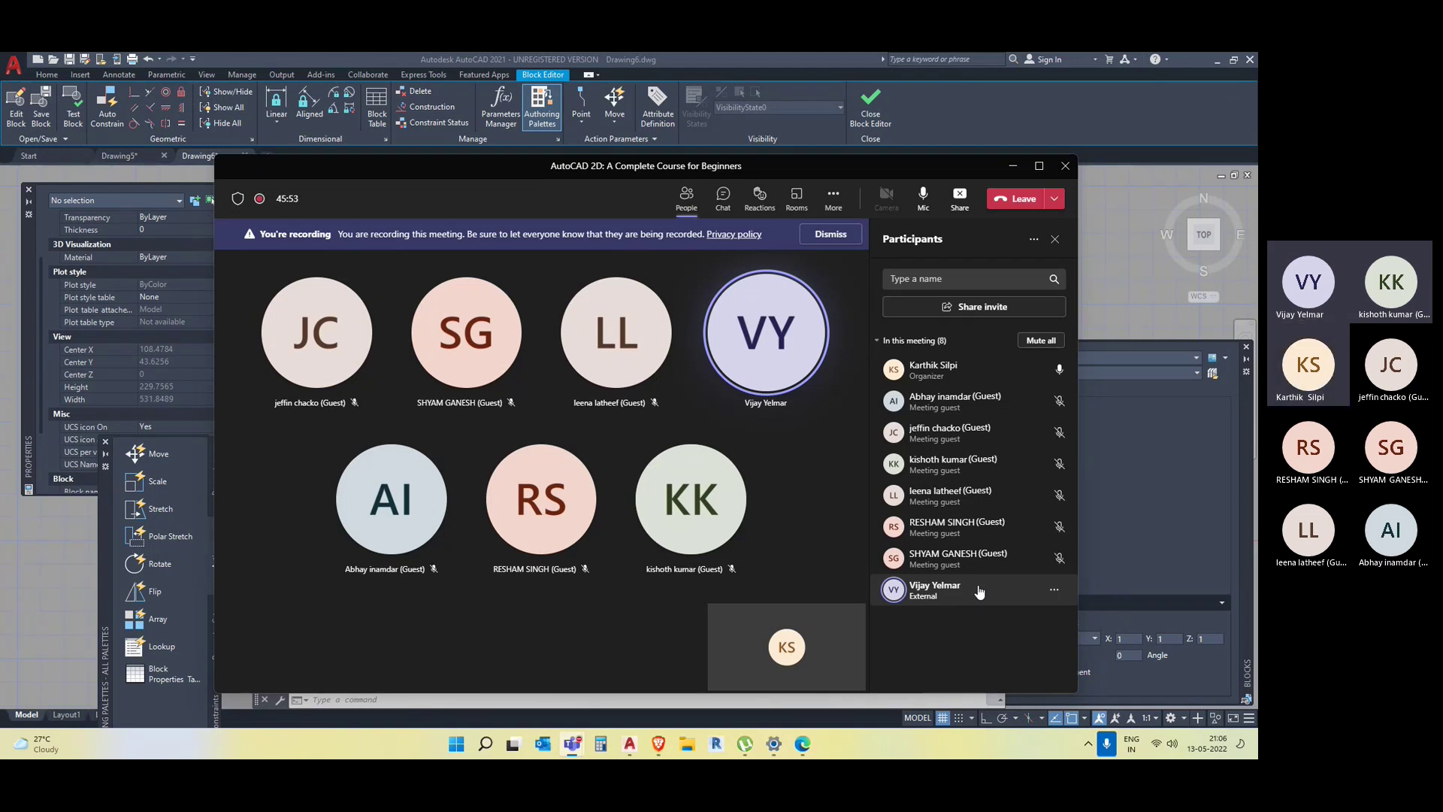
left_click(1012, 166)
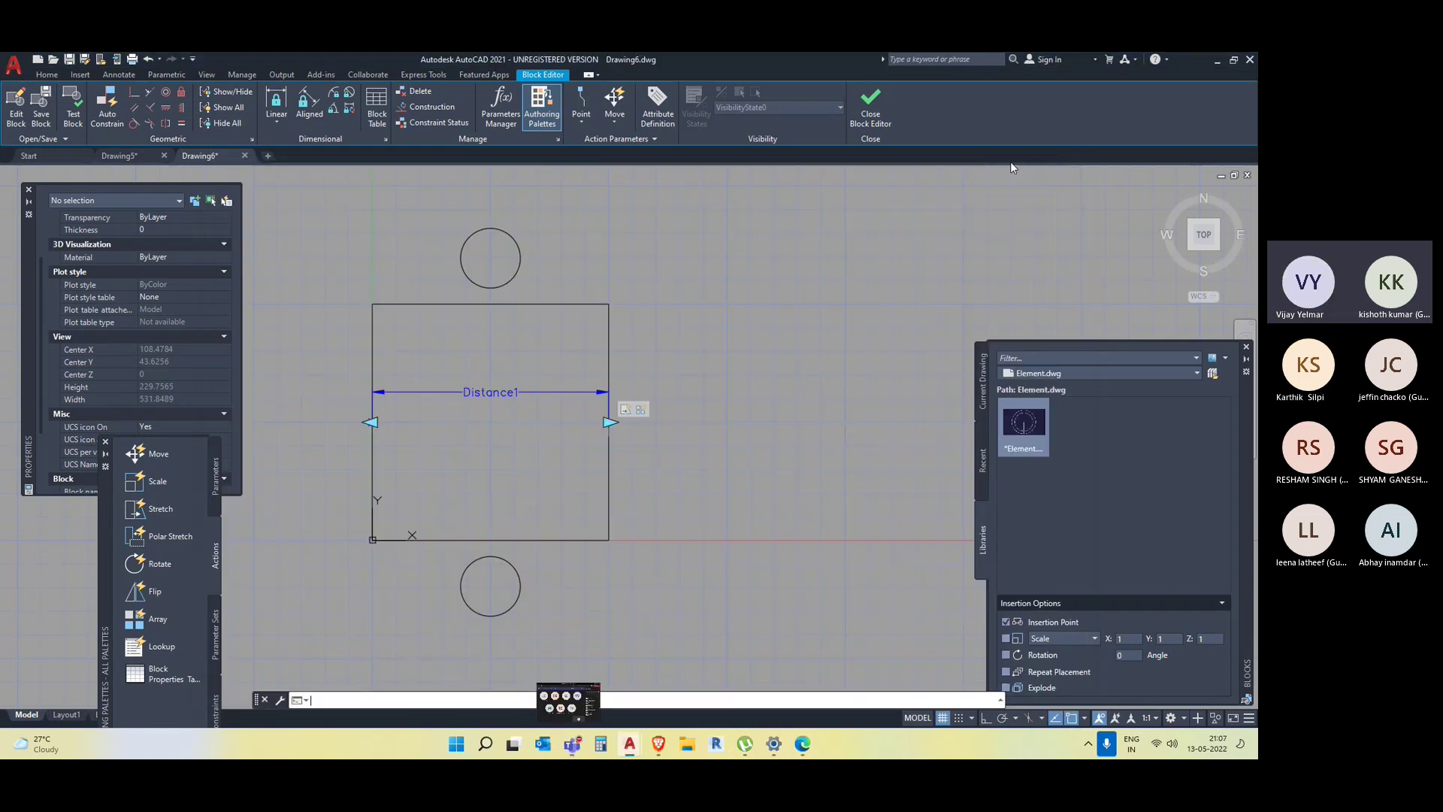
left_click(517, 271)
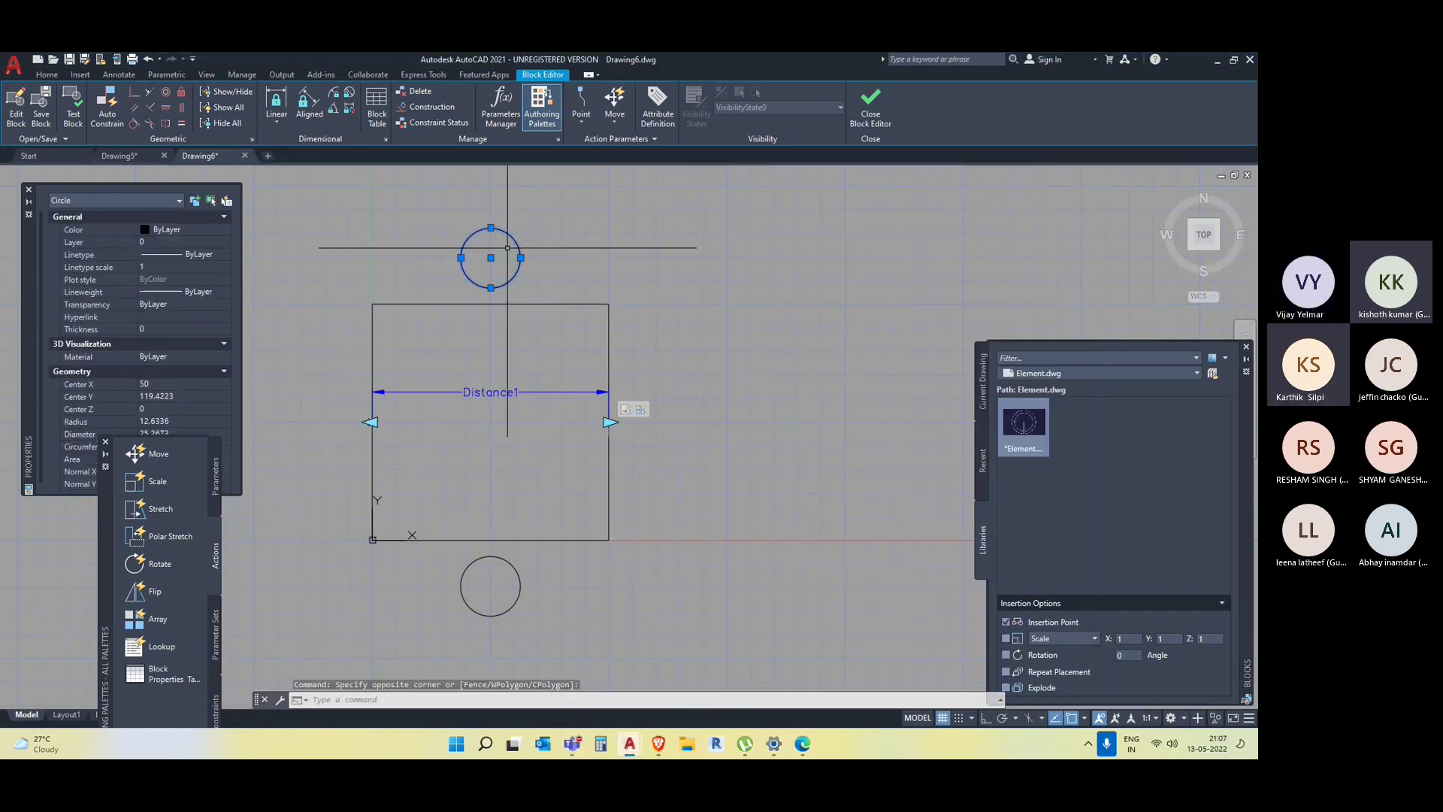
key("Escape")
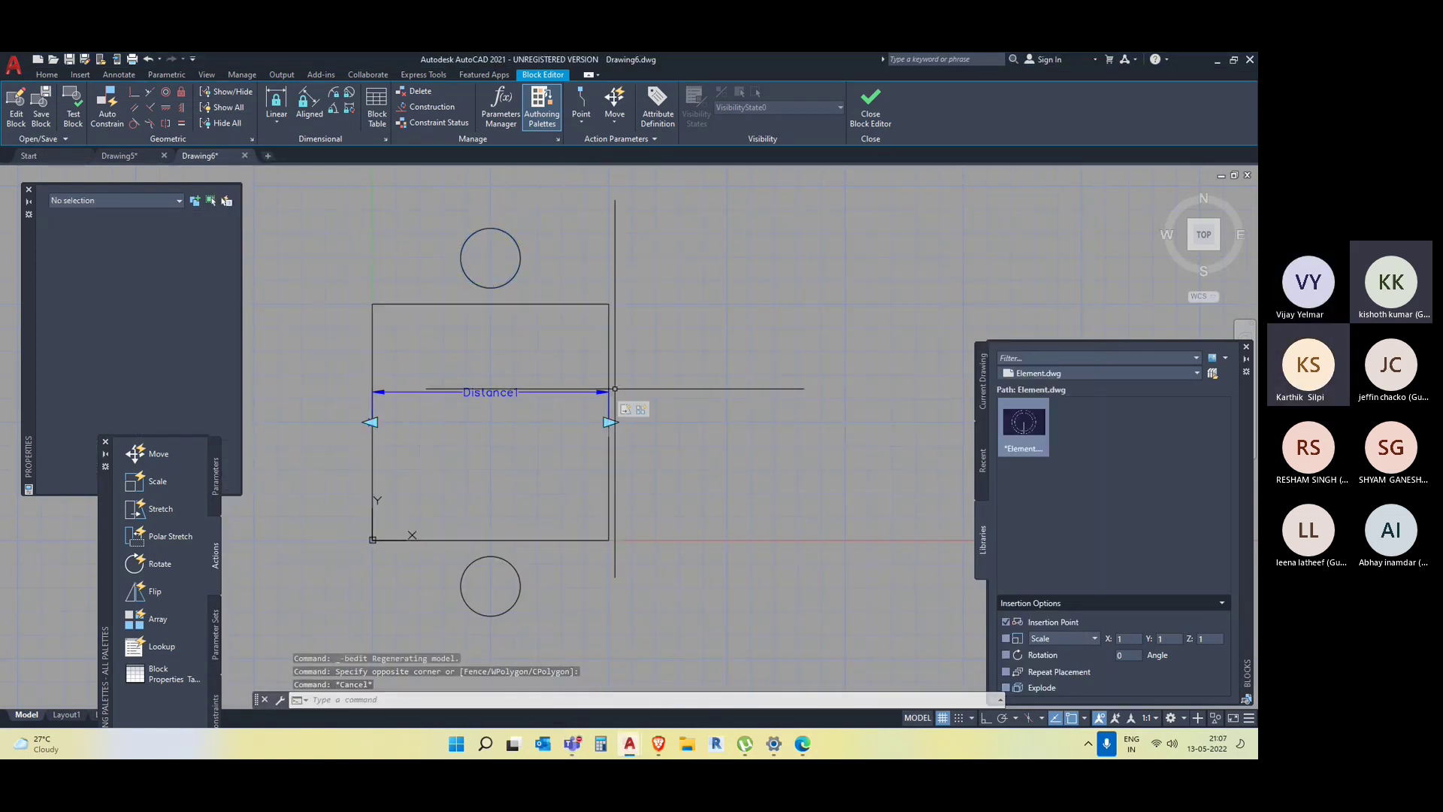
middle_click_drag(791, 511, 854, 499)
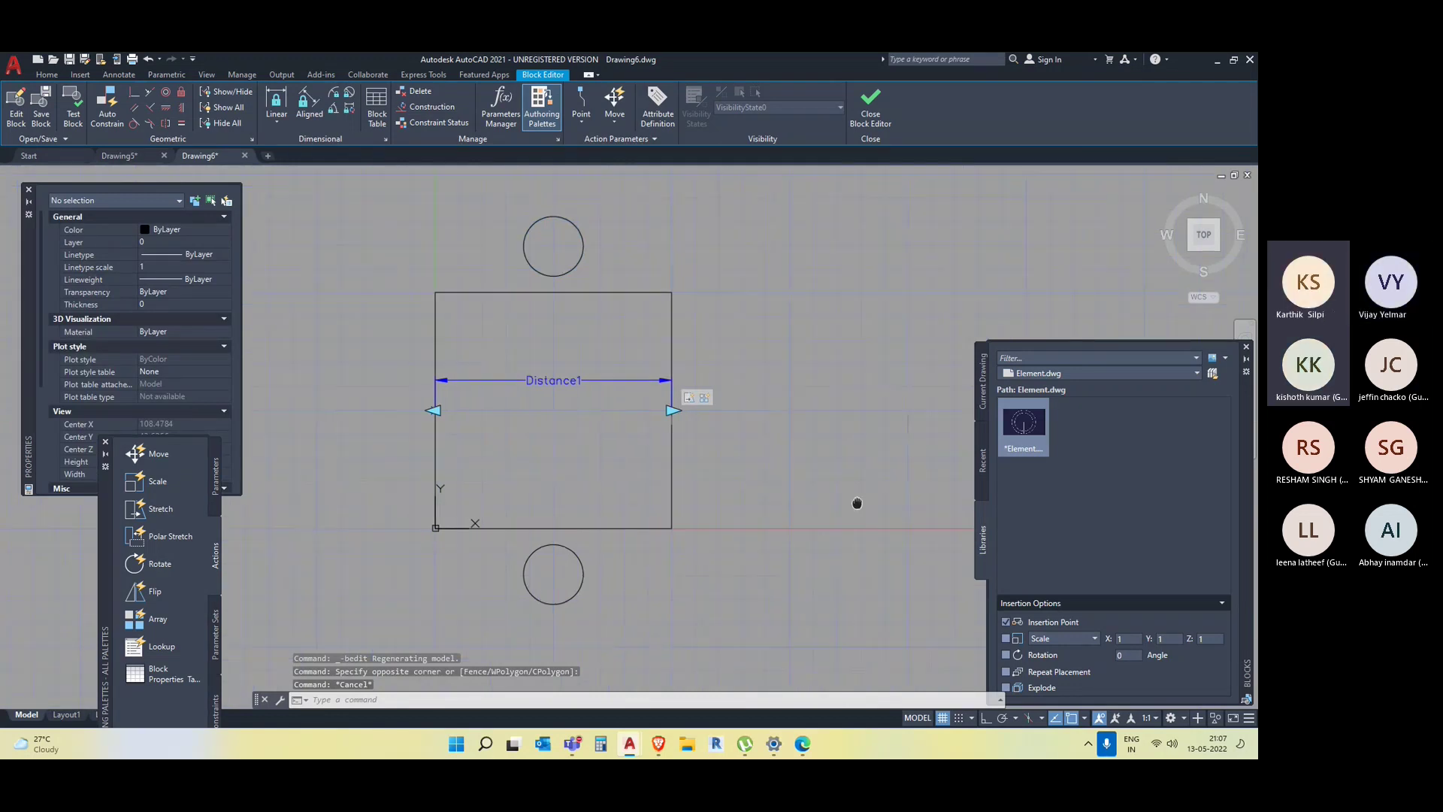
key("Escape")
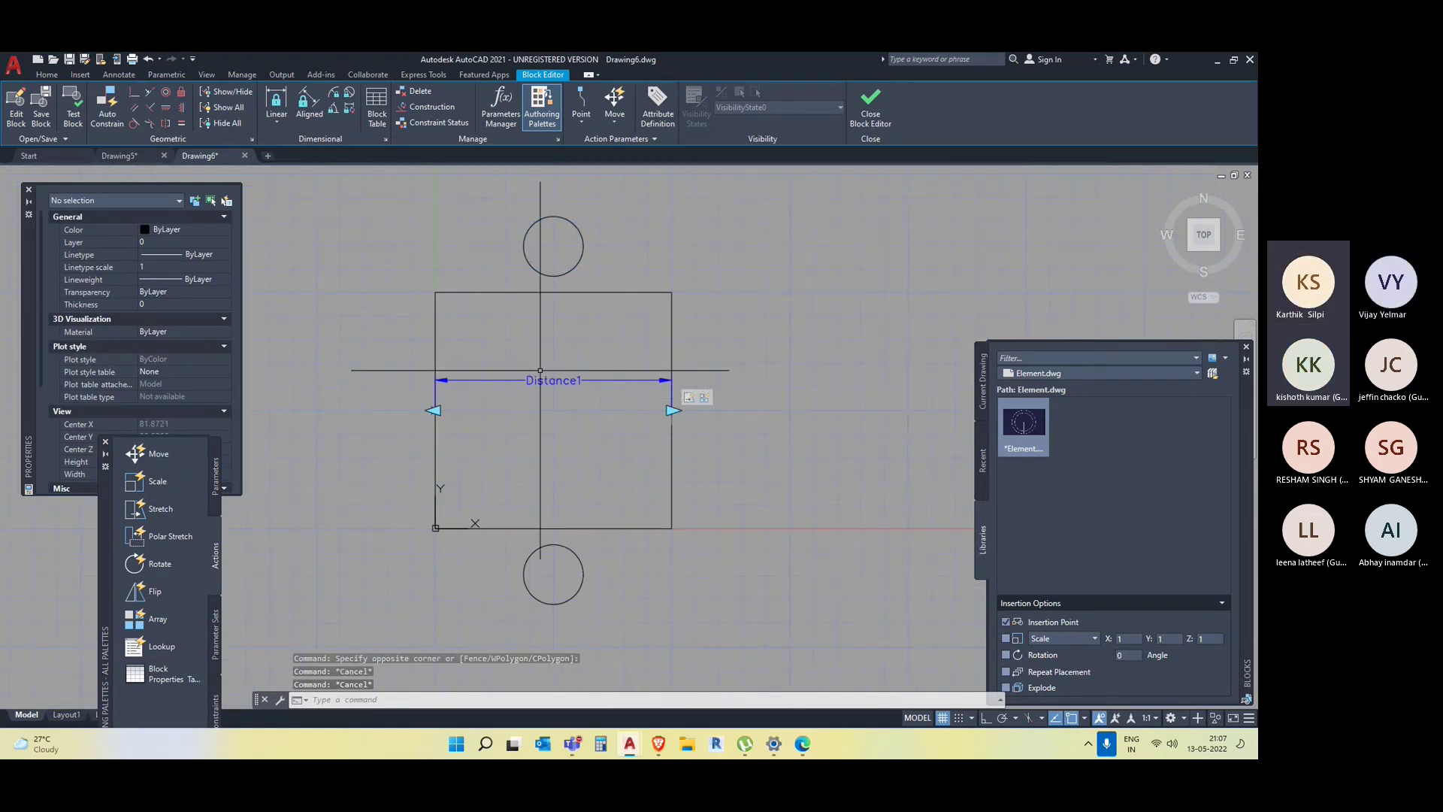
key("Escape")
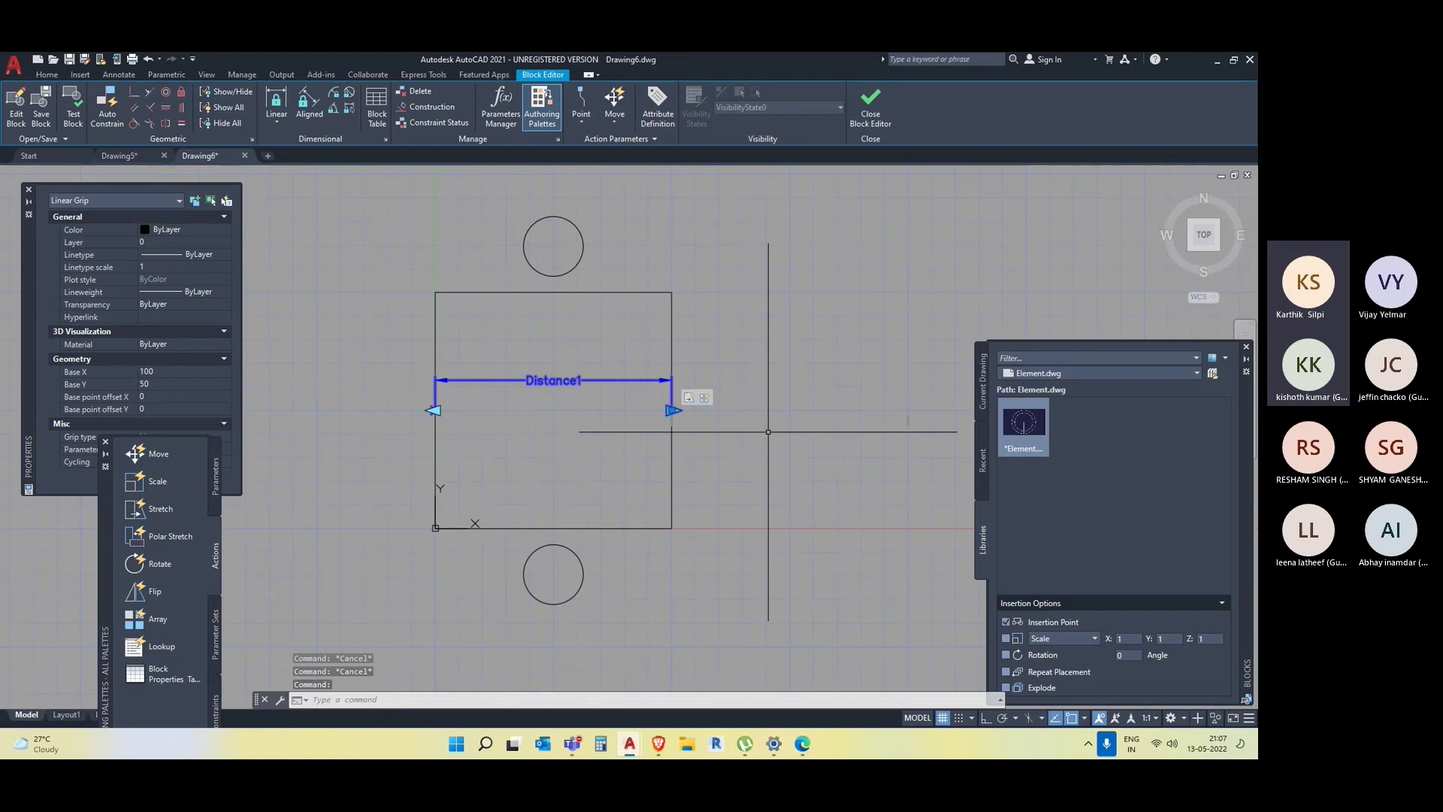
key("Escape")
middle_click_drag(719, 515, 640, 529)
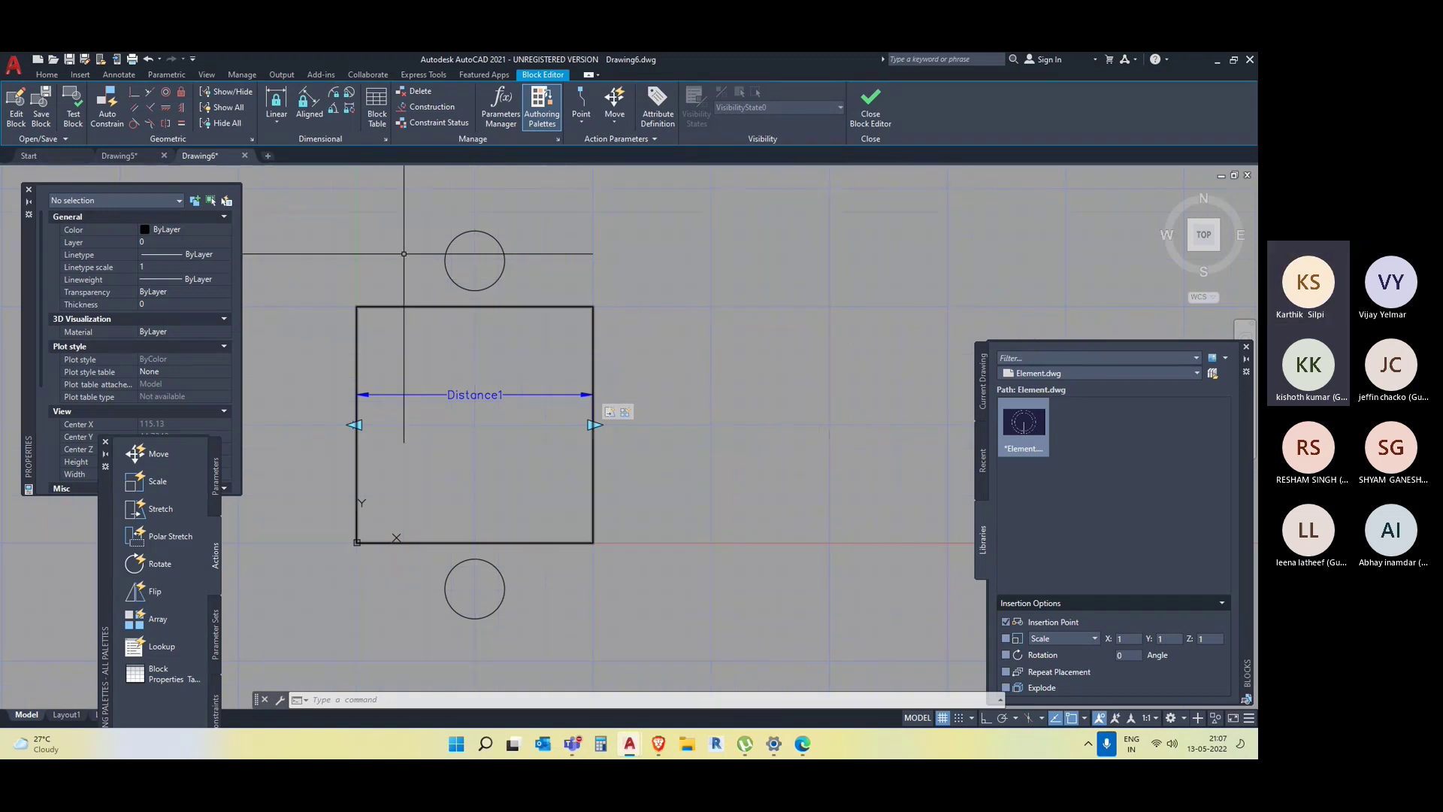
Leave the Array action without applying it and close the Block Editor, saving the parameter changes.
left_click(165, 622)
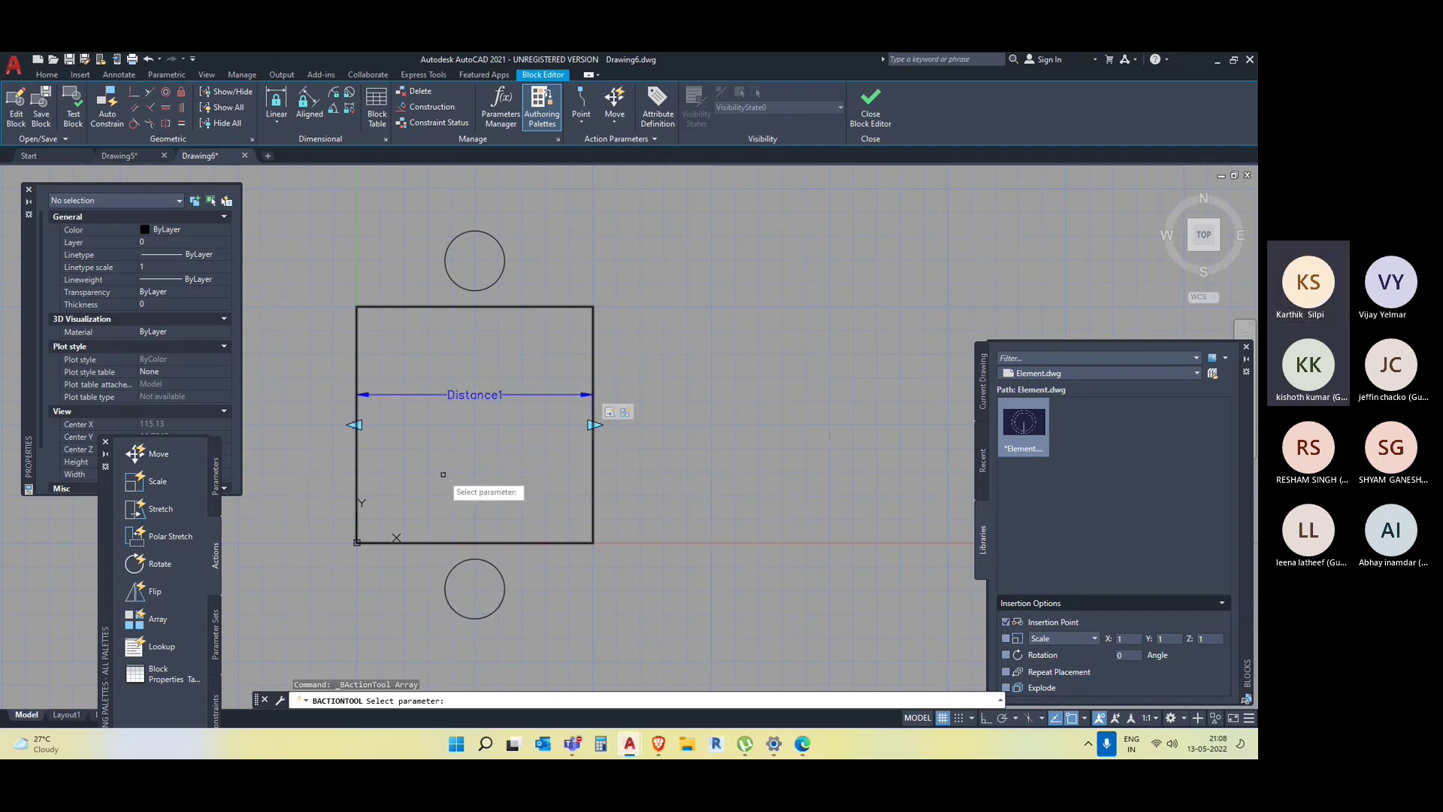
key("Escape")
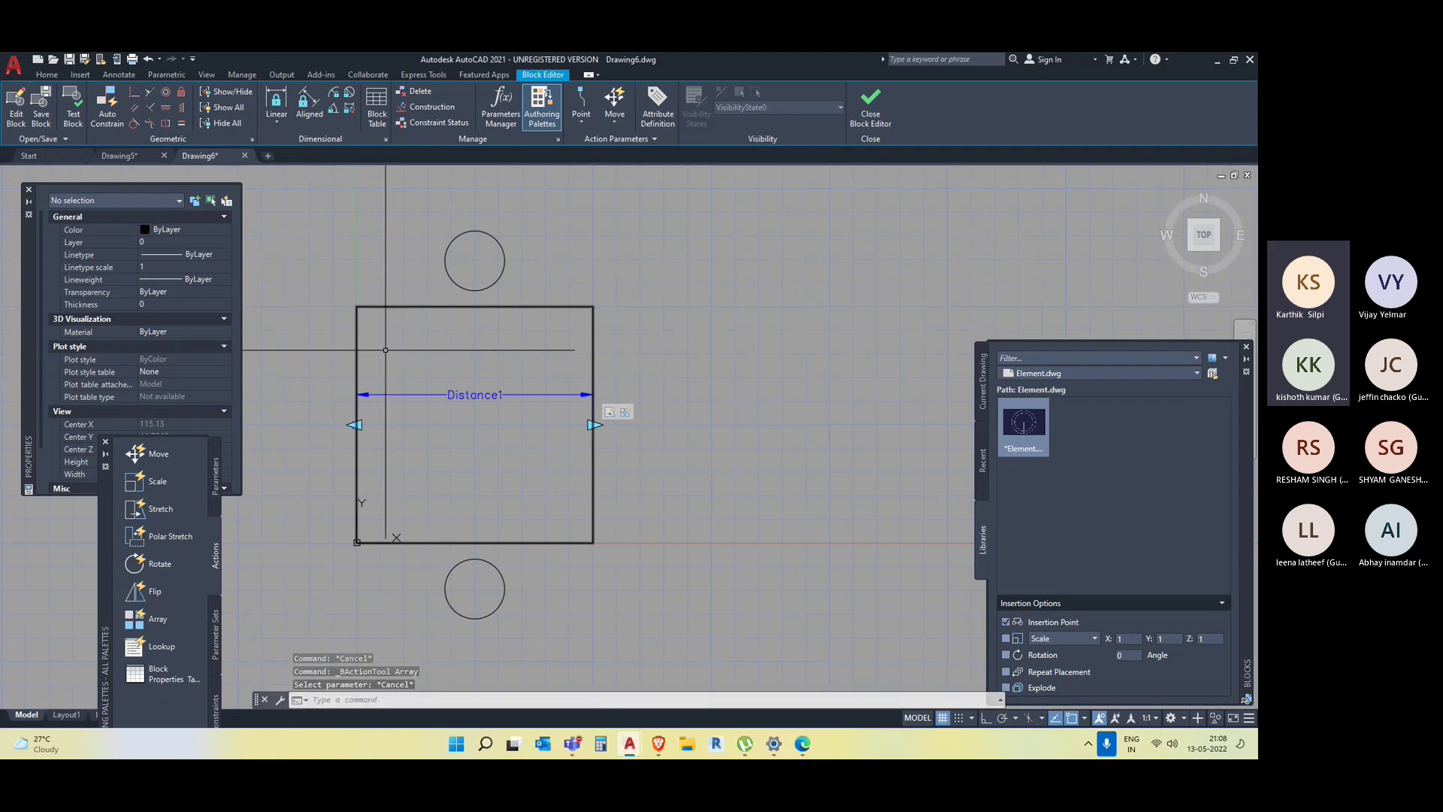
left_click(871, 105)
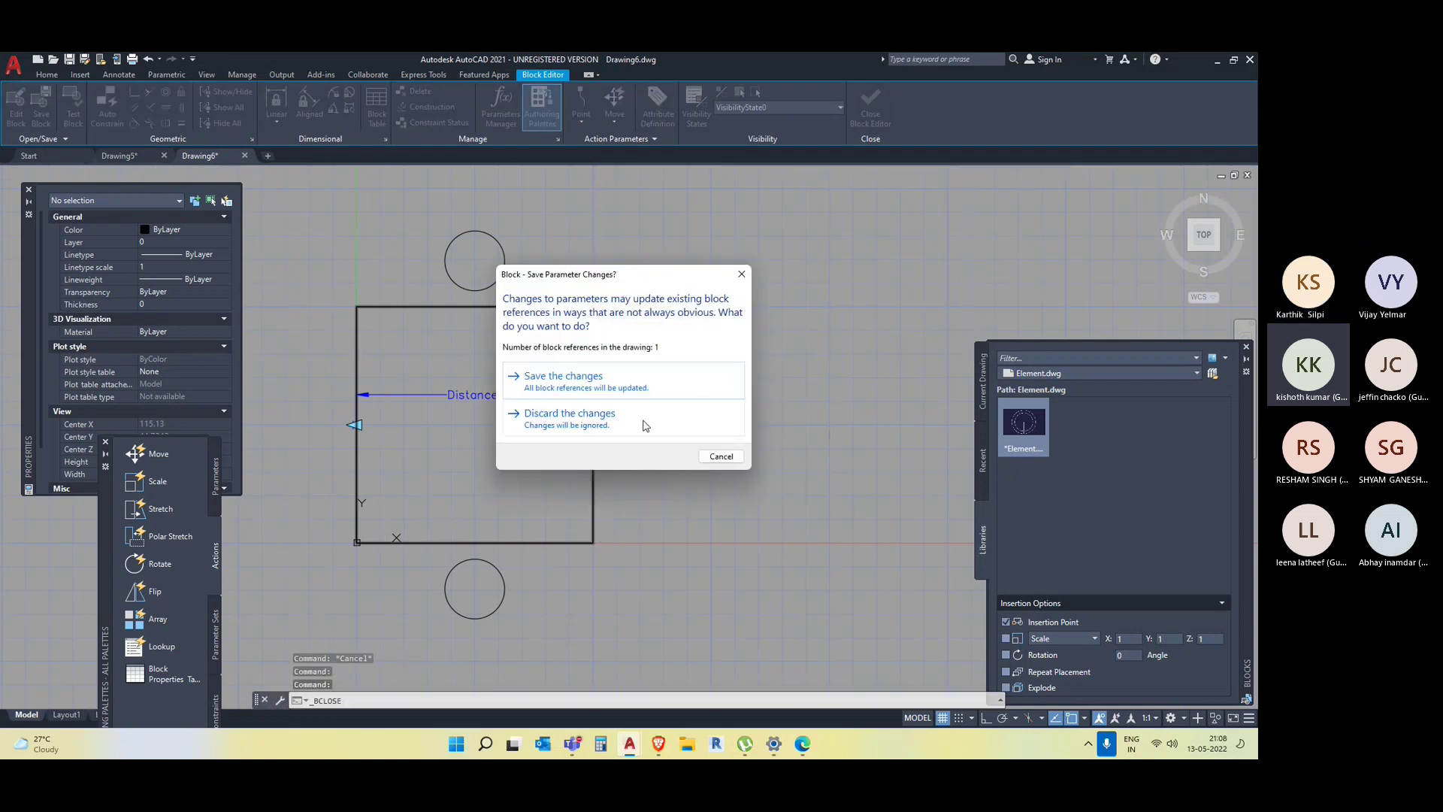
left_click(631, 385)
Draw a circle with a radius of about 19.8 below the room outline.
middle_click_drag(689, 510, 704, 411)
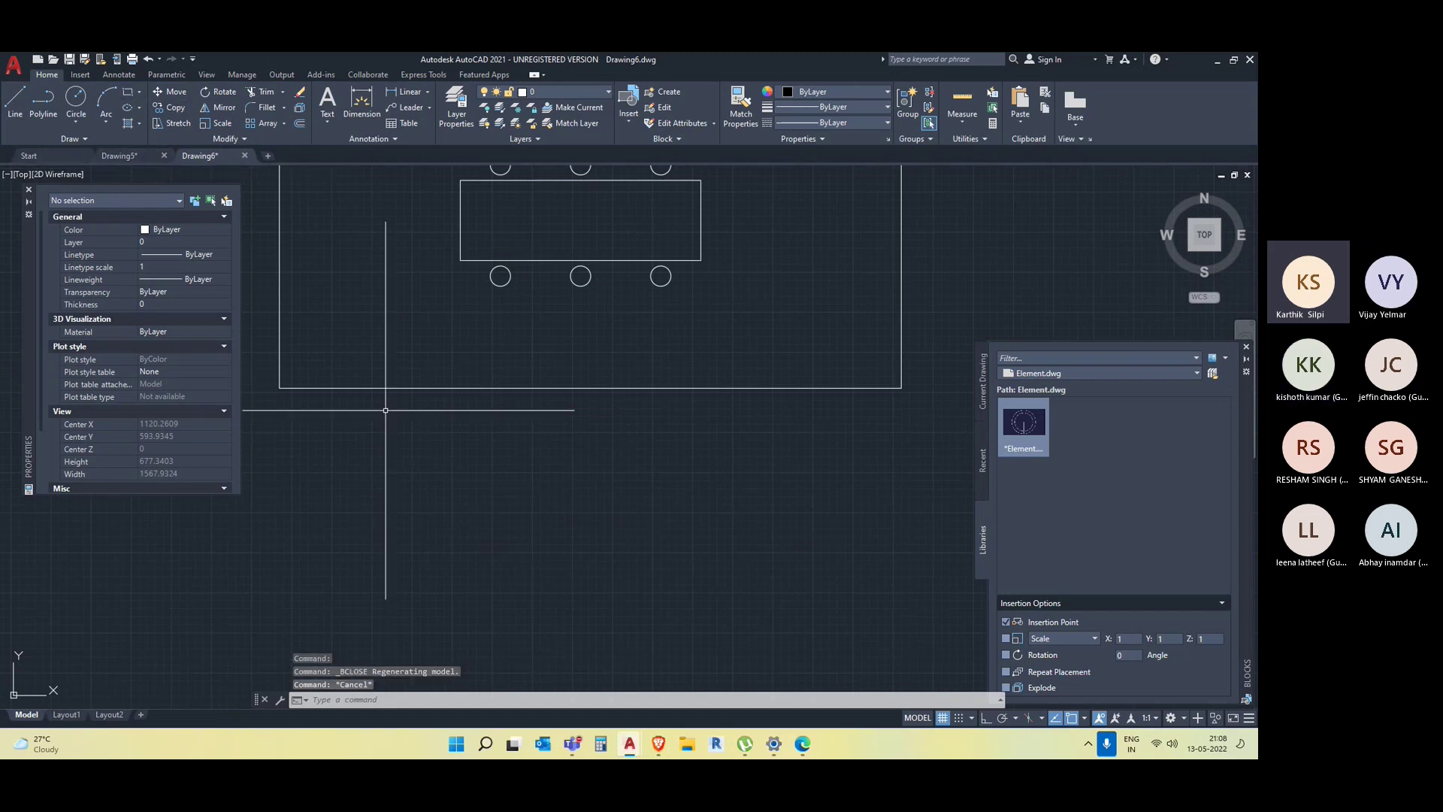
type("c")
key("Return")
left_click(433, 440)
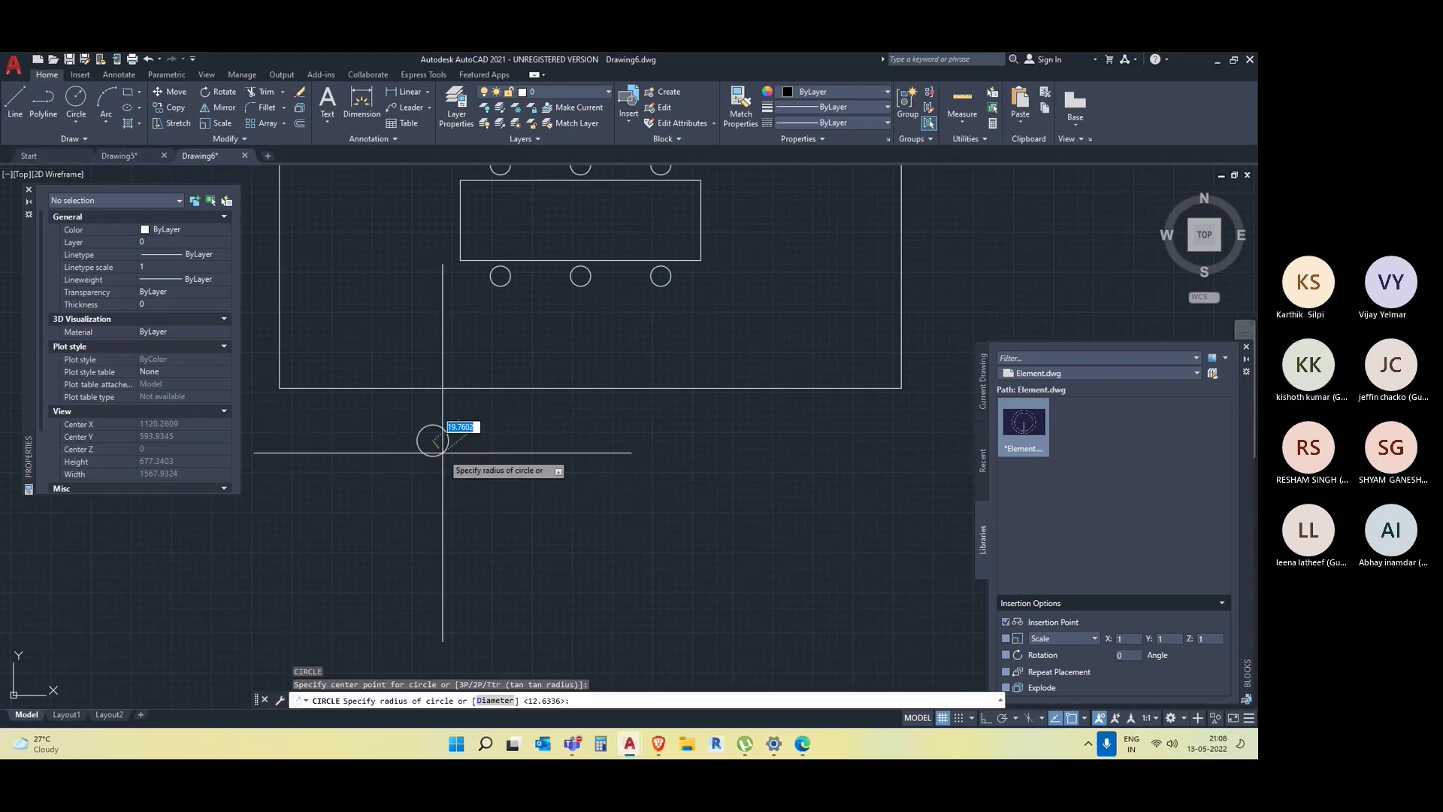
left_click(448, 442)
key("Escape")
Create a rectangular array of the new circle with 4 columns and 3 rows.
left_click_drag(443, 448, 433, 440)
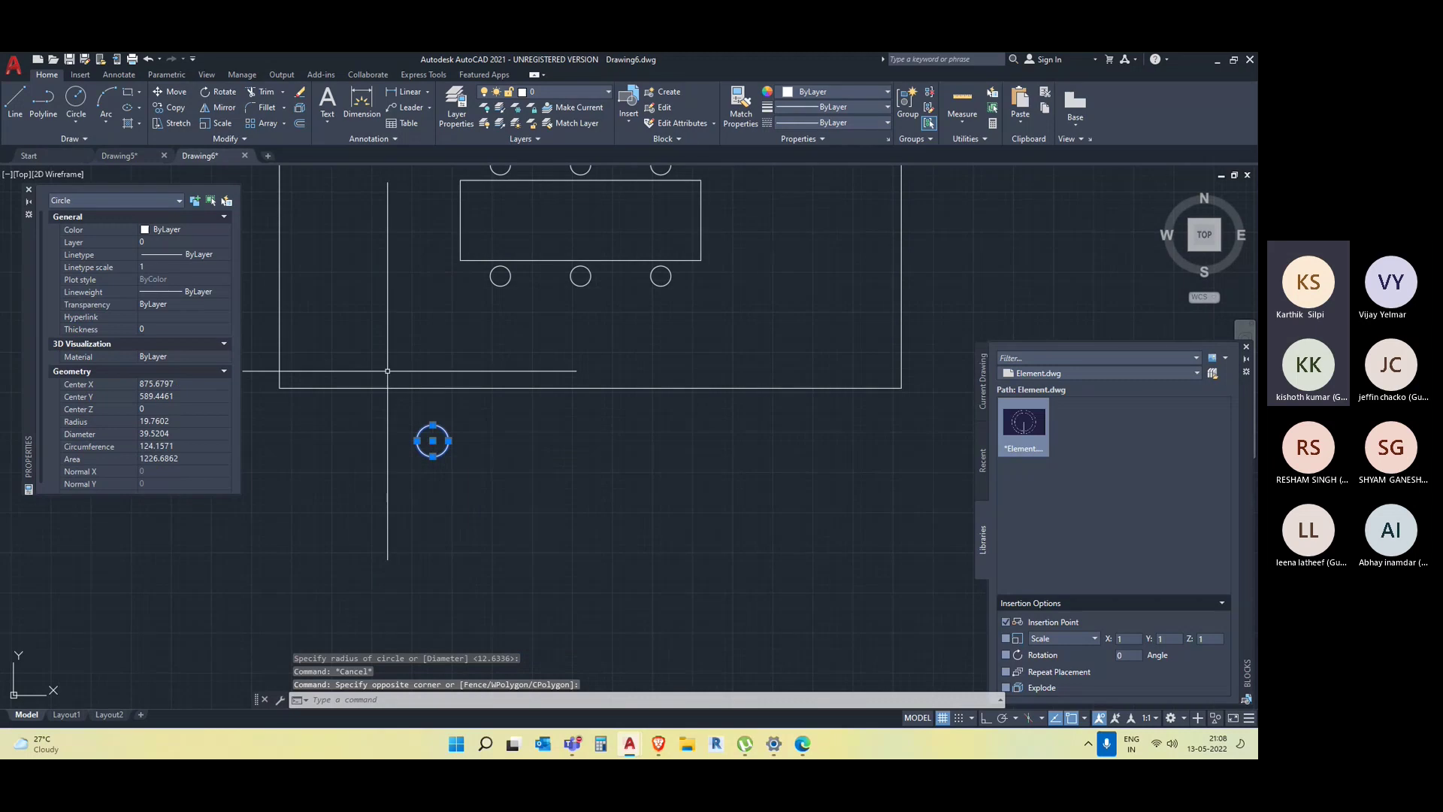
left_click(284, 123)
left_click(282, 149)
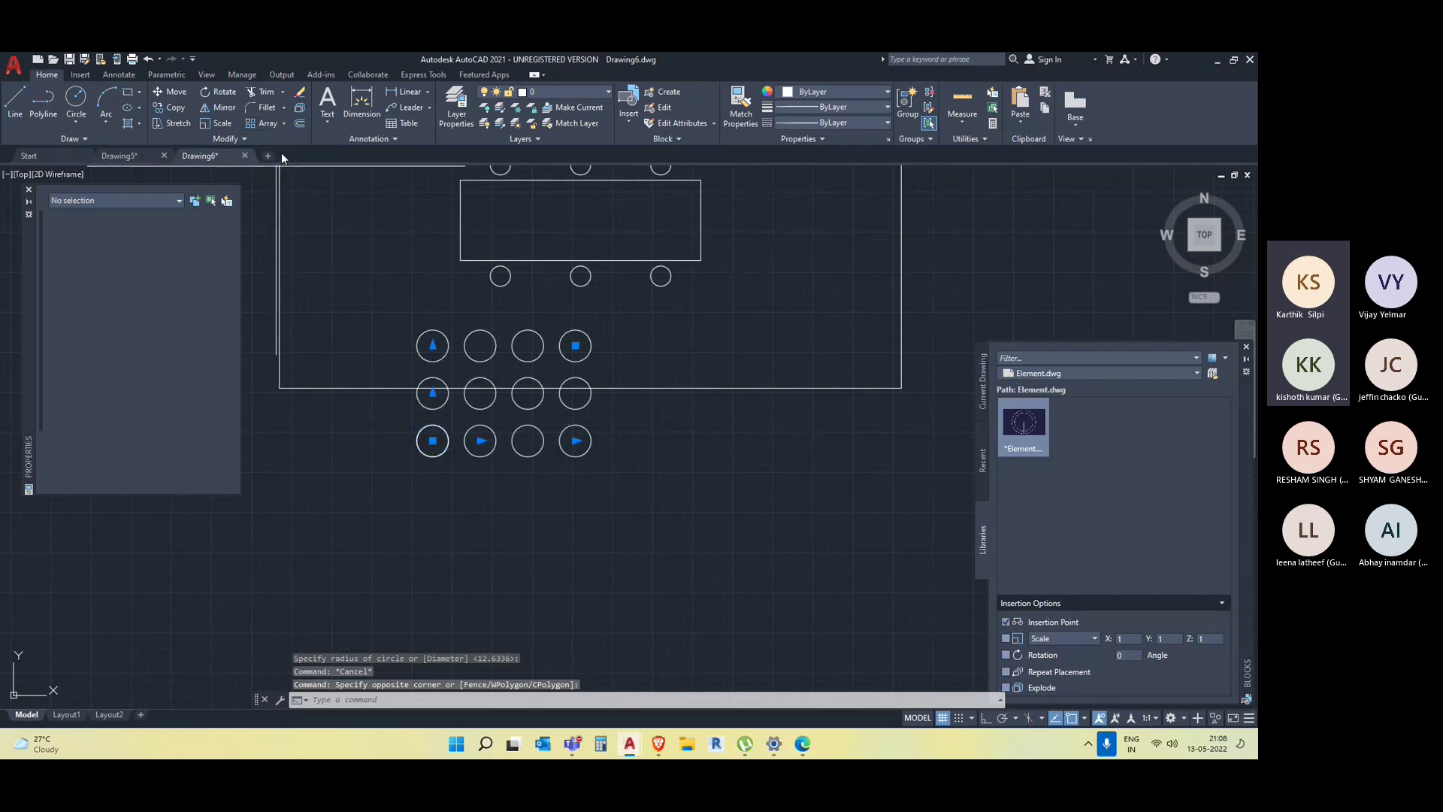
middle_click_drag(473, 433, 488, 530)
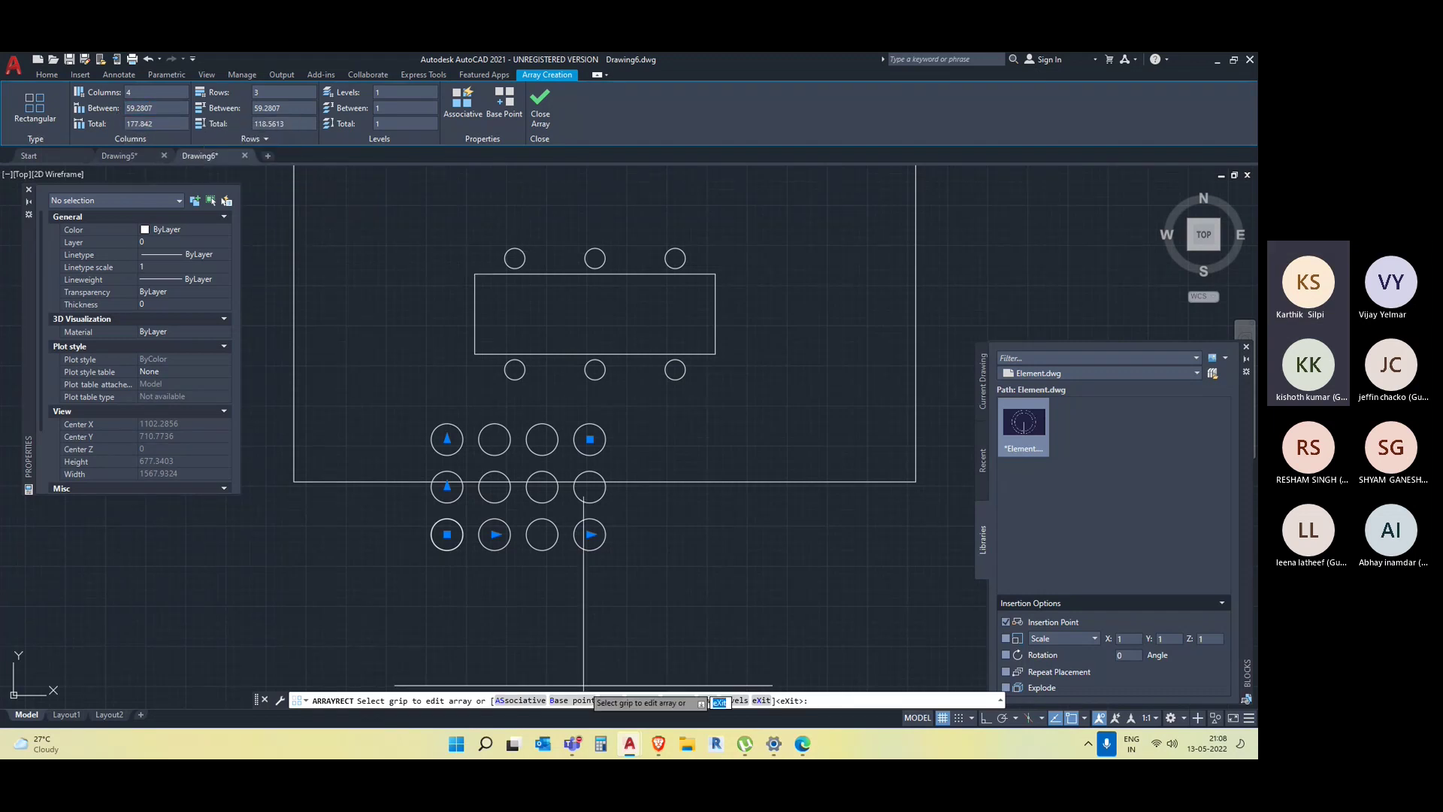
key("Return")
Erase the third circle in the bottom row of the array.
left_click(509, 510)
left_click(564, 554)
key("Delete")
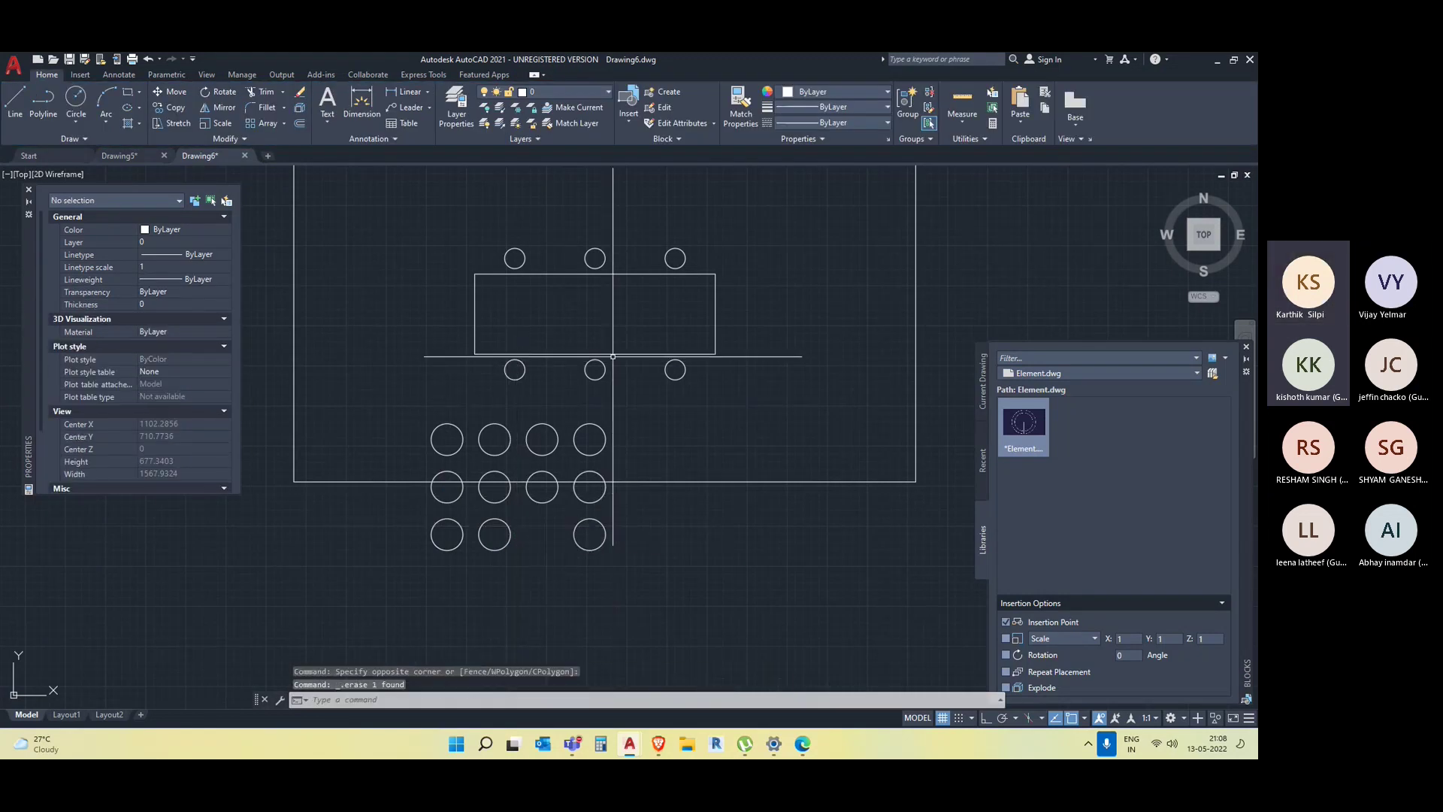
Open the Dining Table block in the Block Editor.
left_click(592, 353)
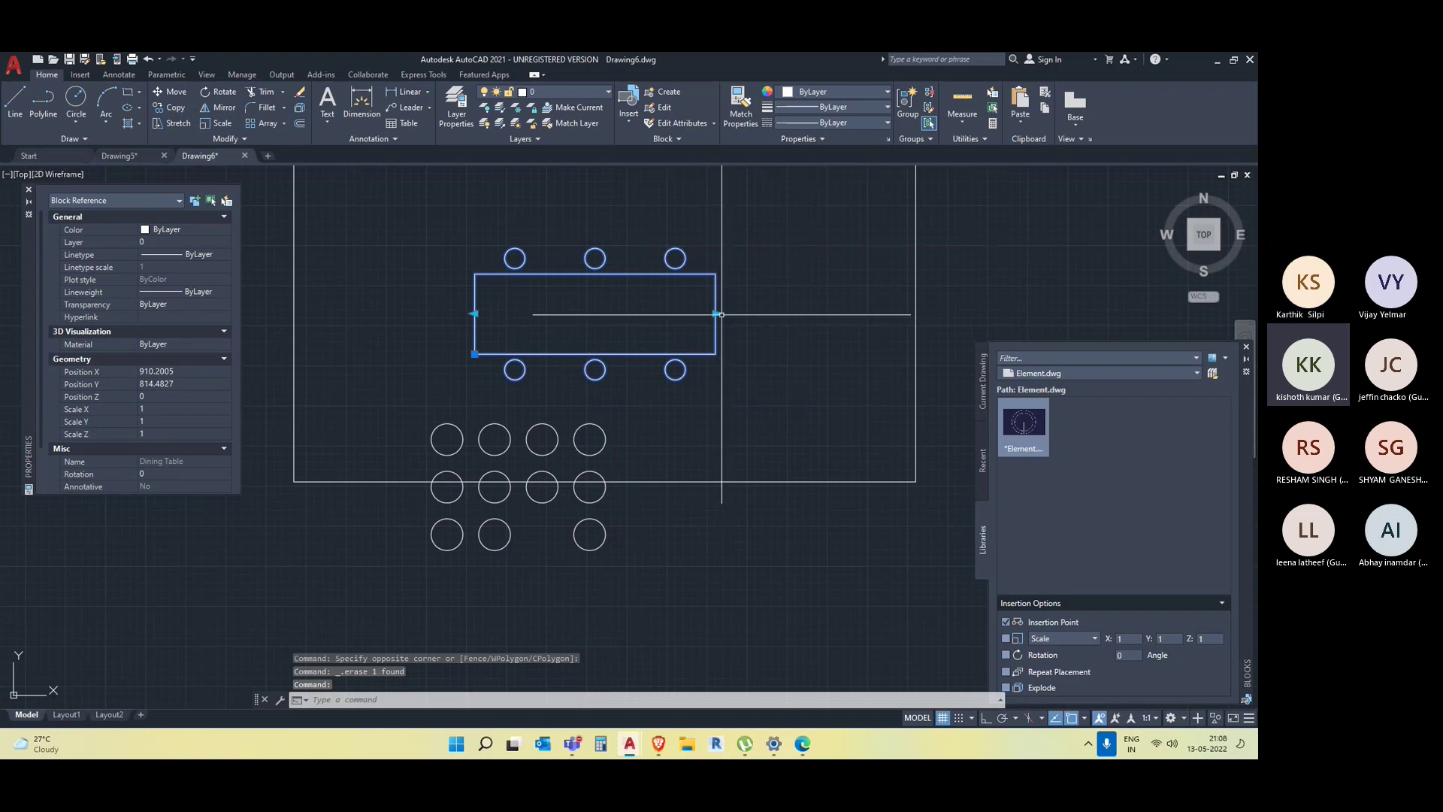
right_click(717, 287)
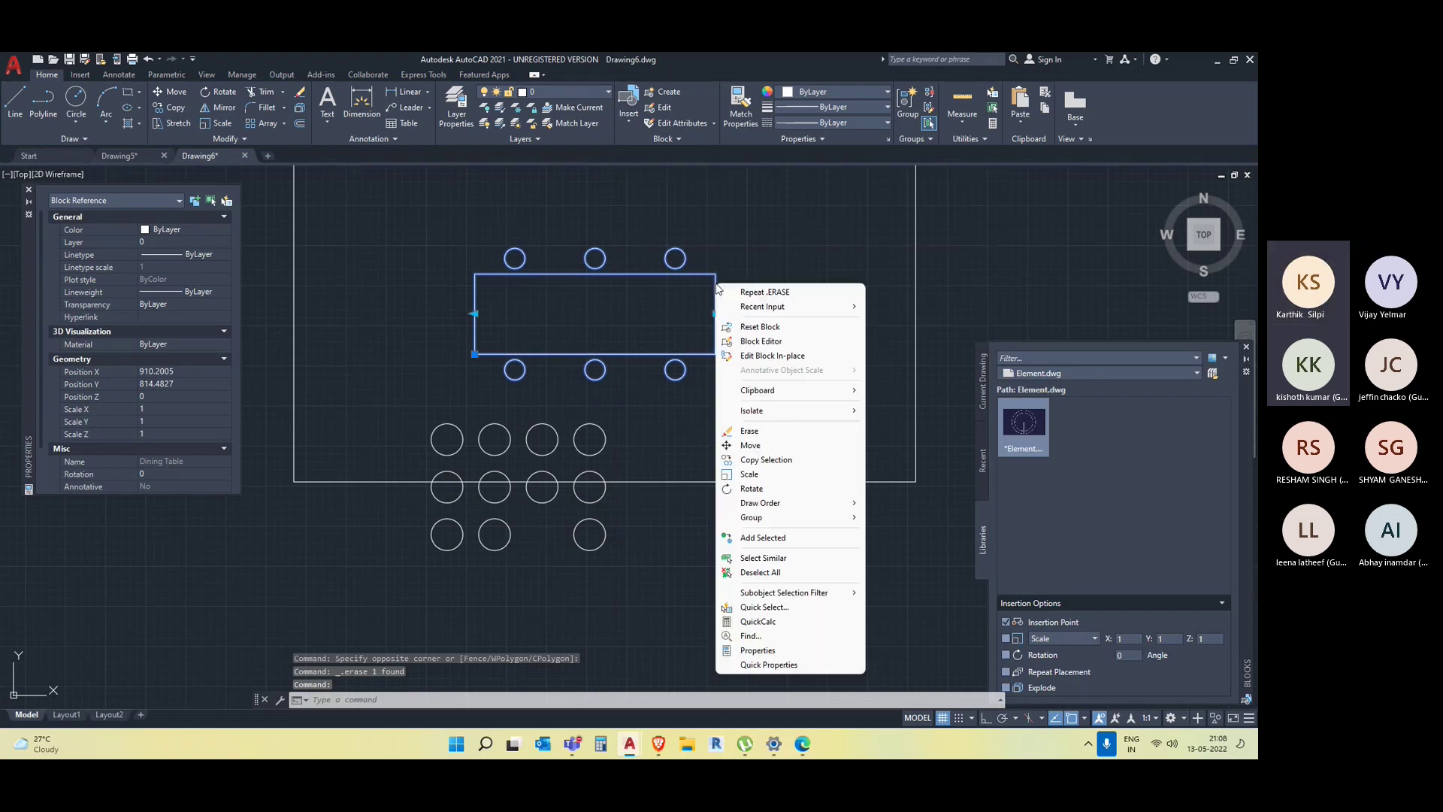
left_click(761, 340)
Examine the upper circle and the Distance1 linear parameter's value set and grip settings, and close the Block Editor.
left_click(633, 278)
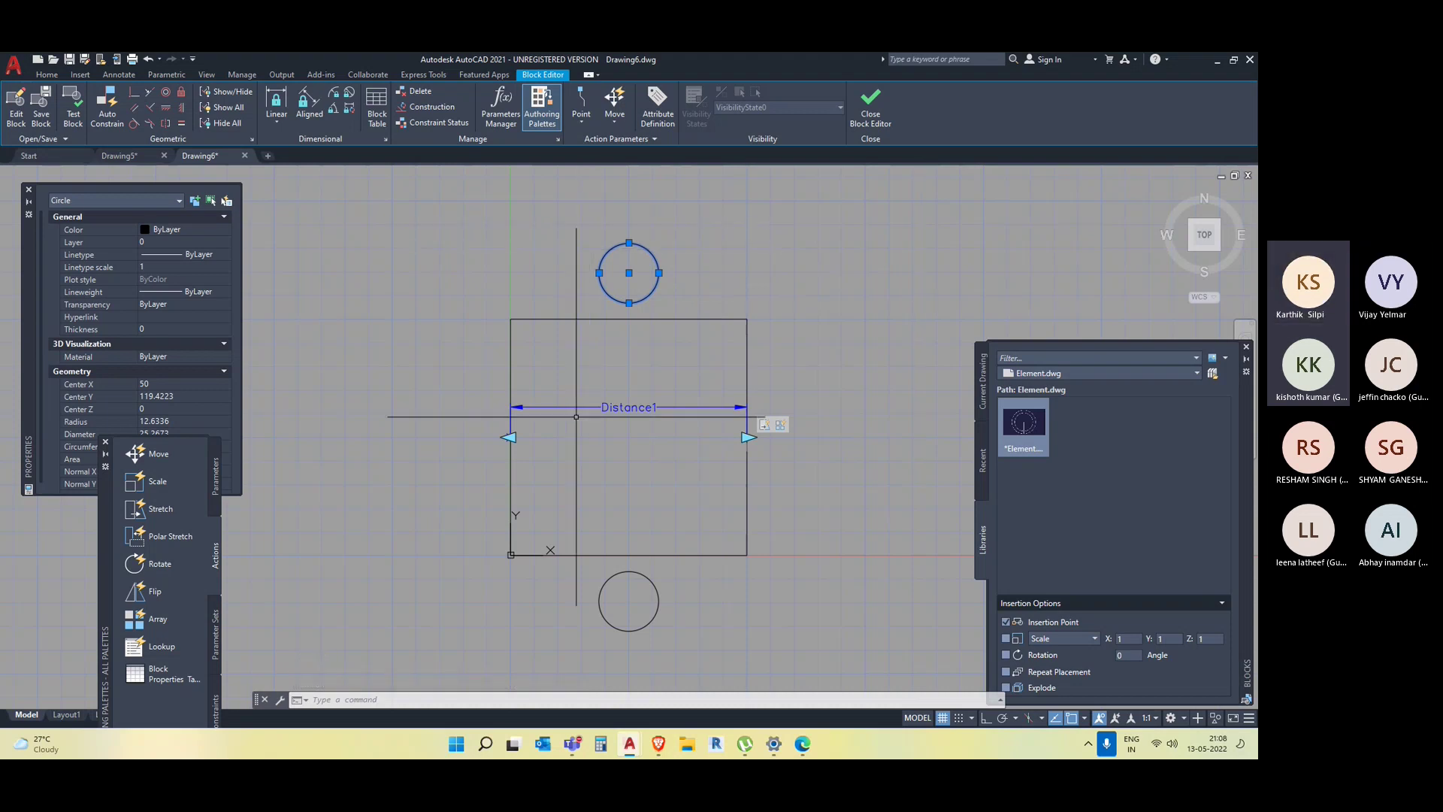
left_click(629, 409)
left_click(629, 407)
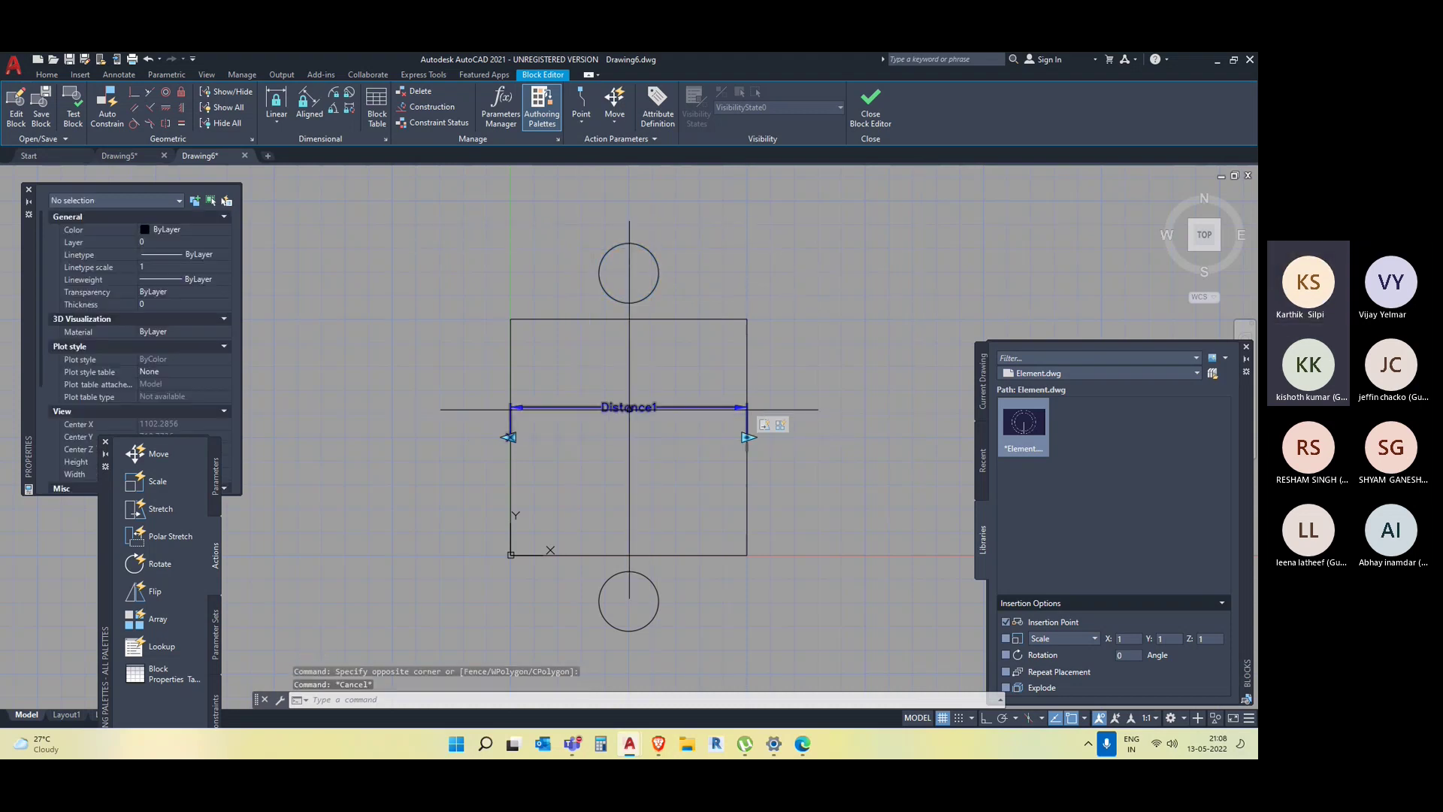
left_click(217, 485)
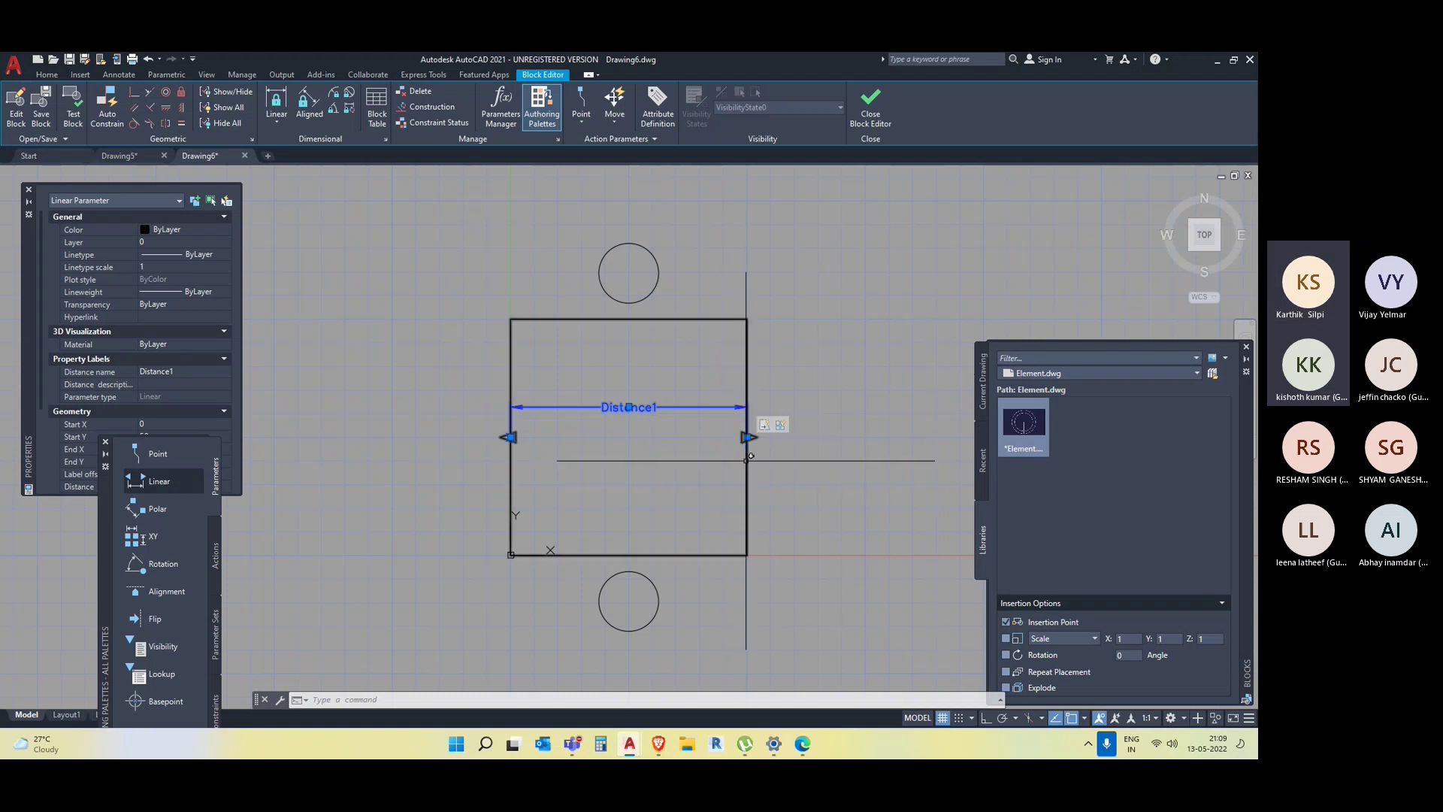
middle_click_drag(749, 464, 709, 485)
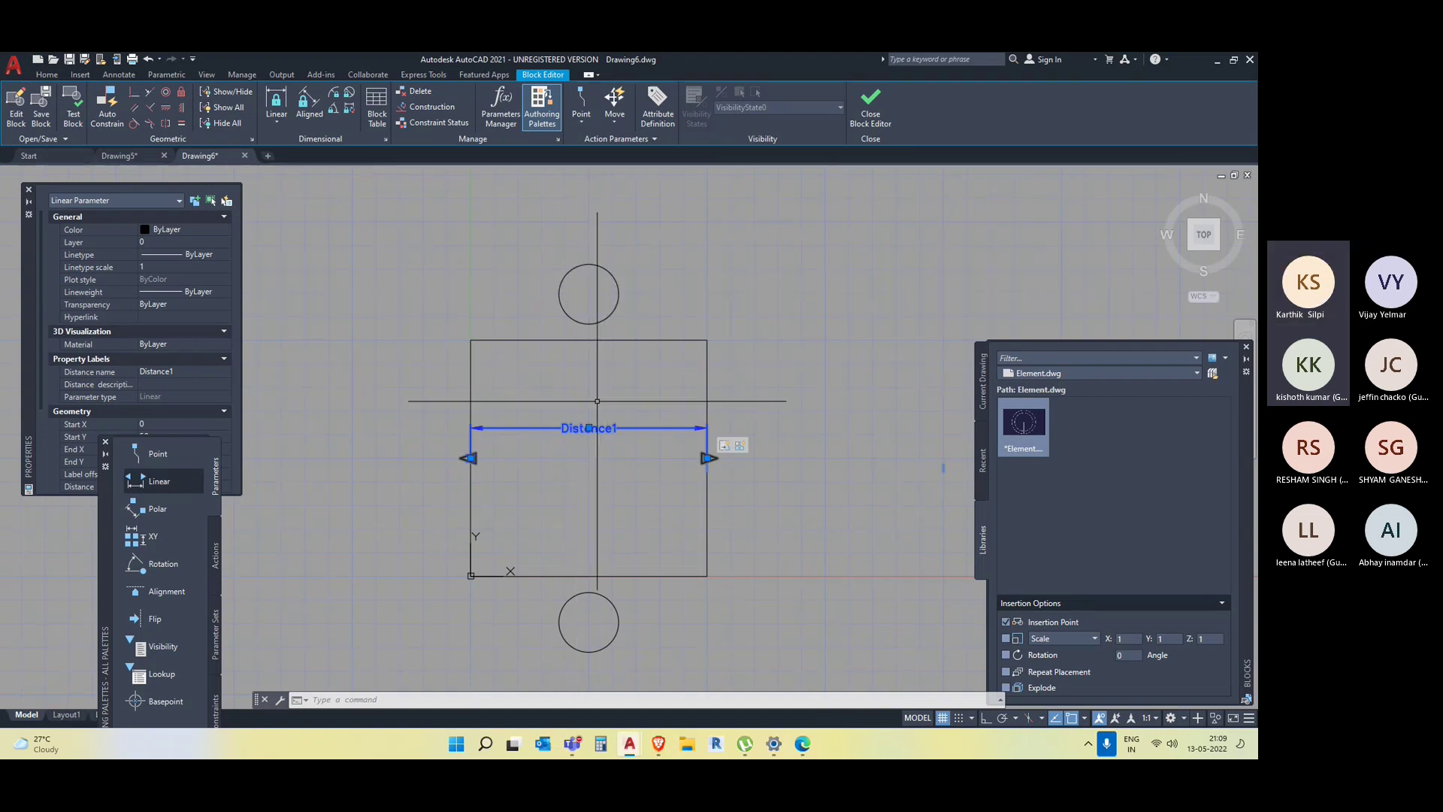
middle_click_drag(797, 560, 734, 548)
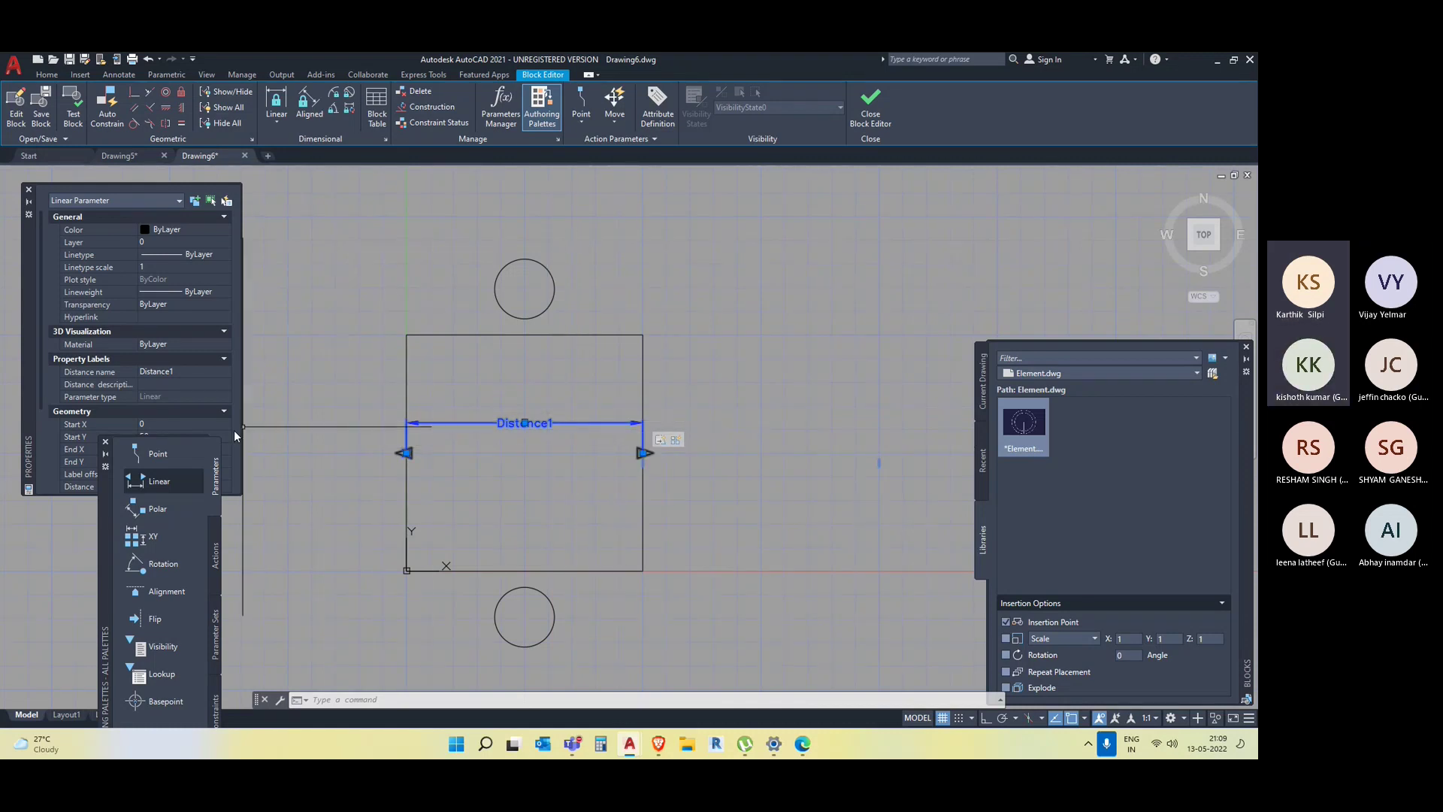
scroll(173, 445, "down", 3)
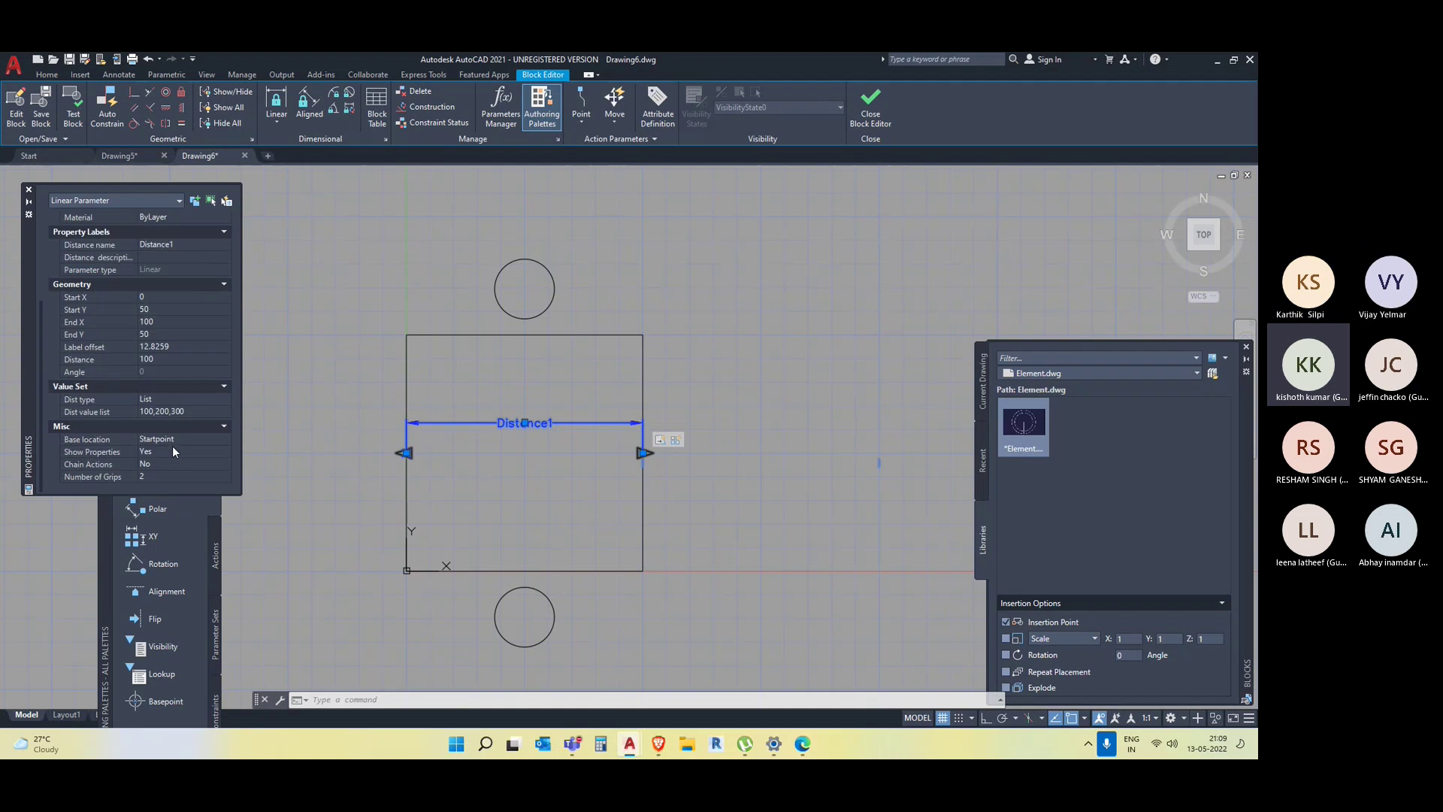
left_click(485, 508)
key("Escape")
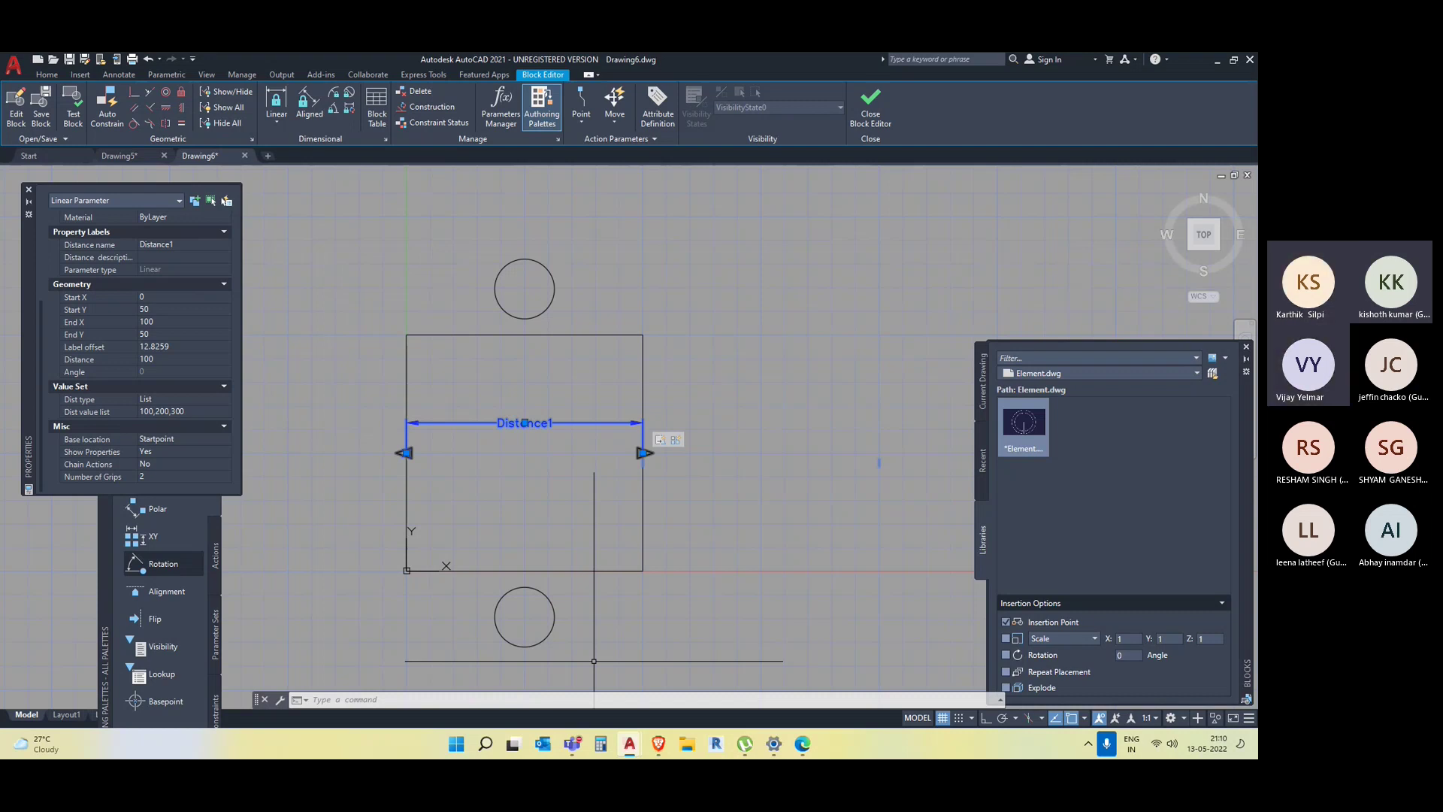
left_click(870, 105)
Erase all remaining arrayed circles together with the bottom line of the room outline, keeping its side lines.
left_click(599, 375)
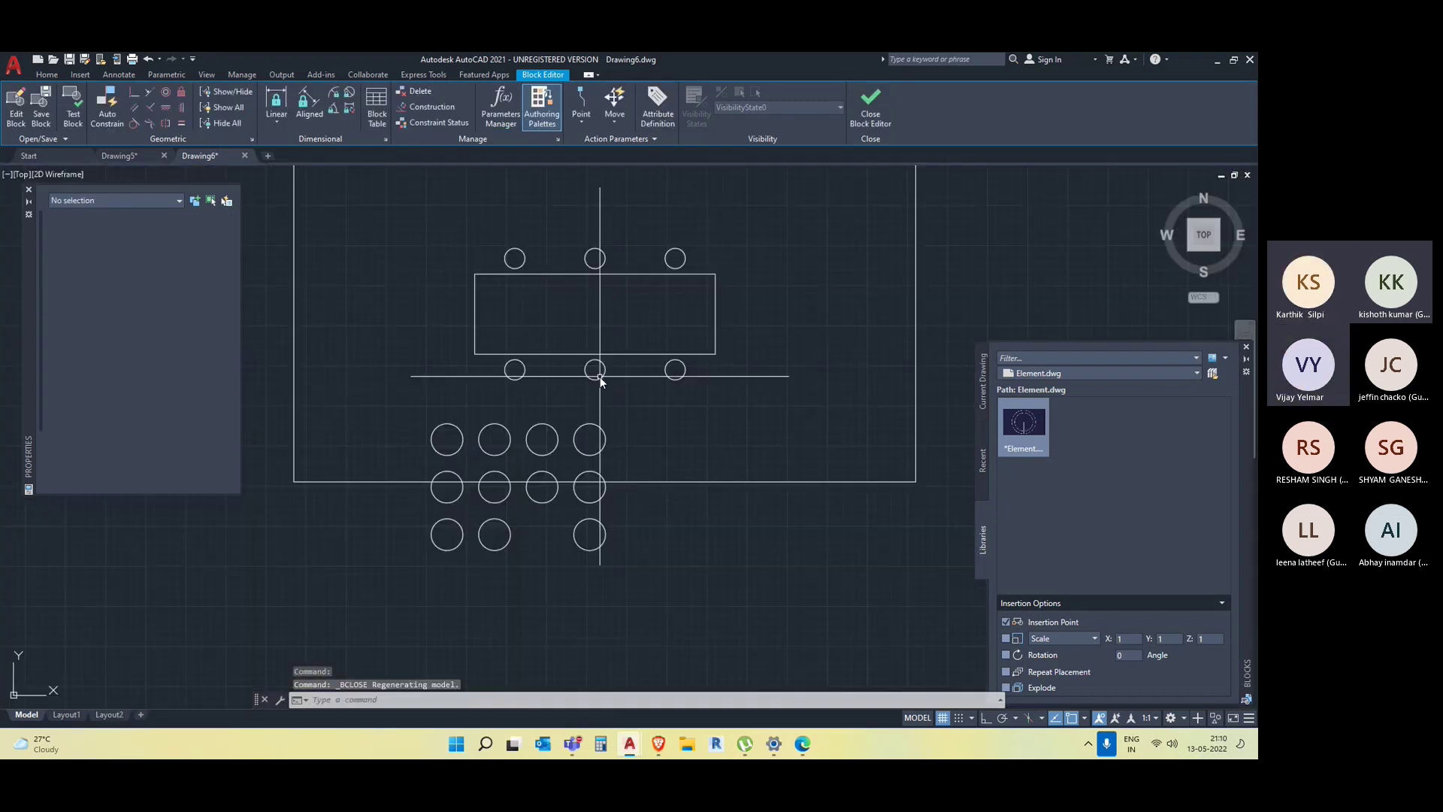
left_click(612, 574)
left_click(490, 509)
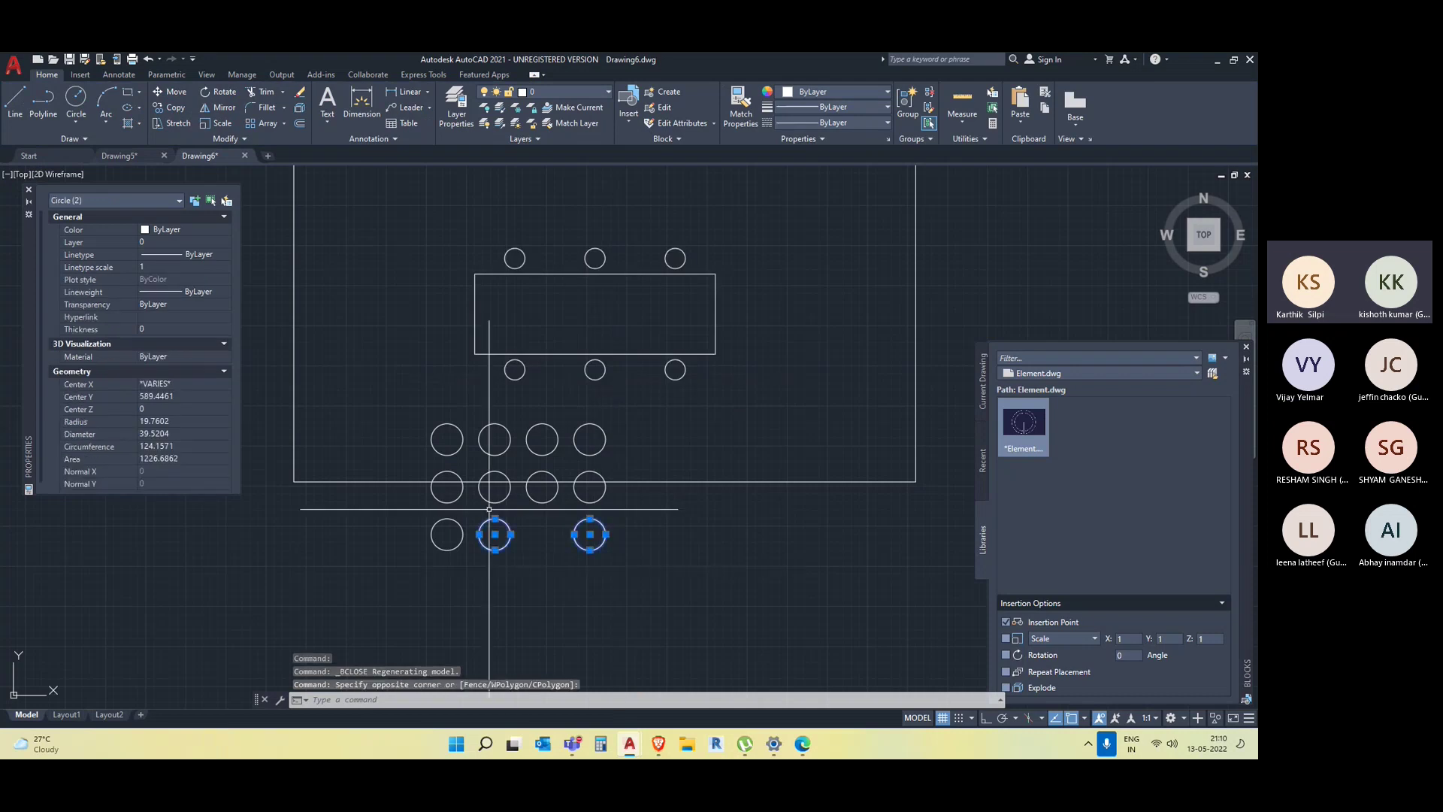
key("Delete")
left_click(644, 548)
left_click(398, 415)
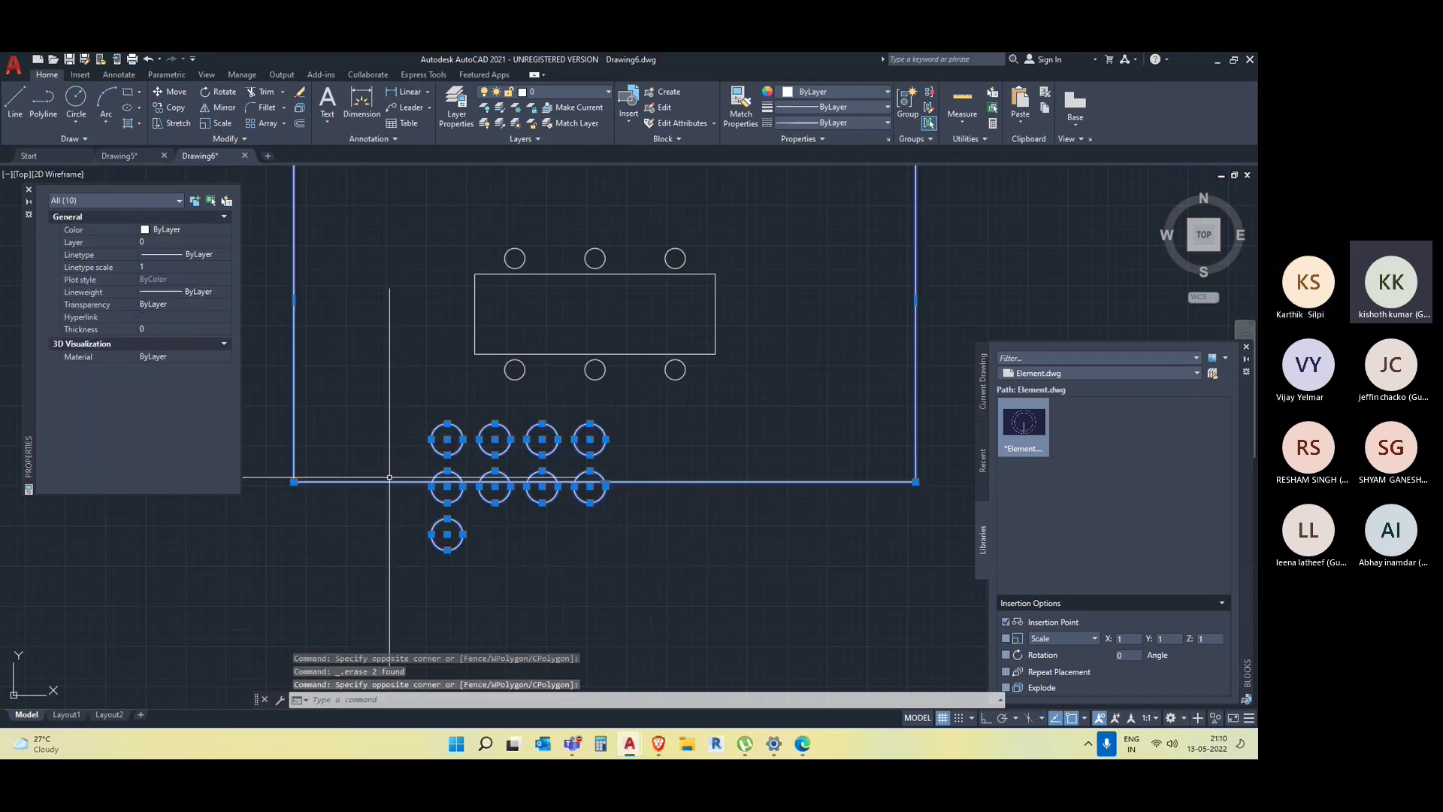
left_click(386, 493)
left_click(348, 403)
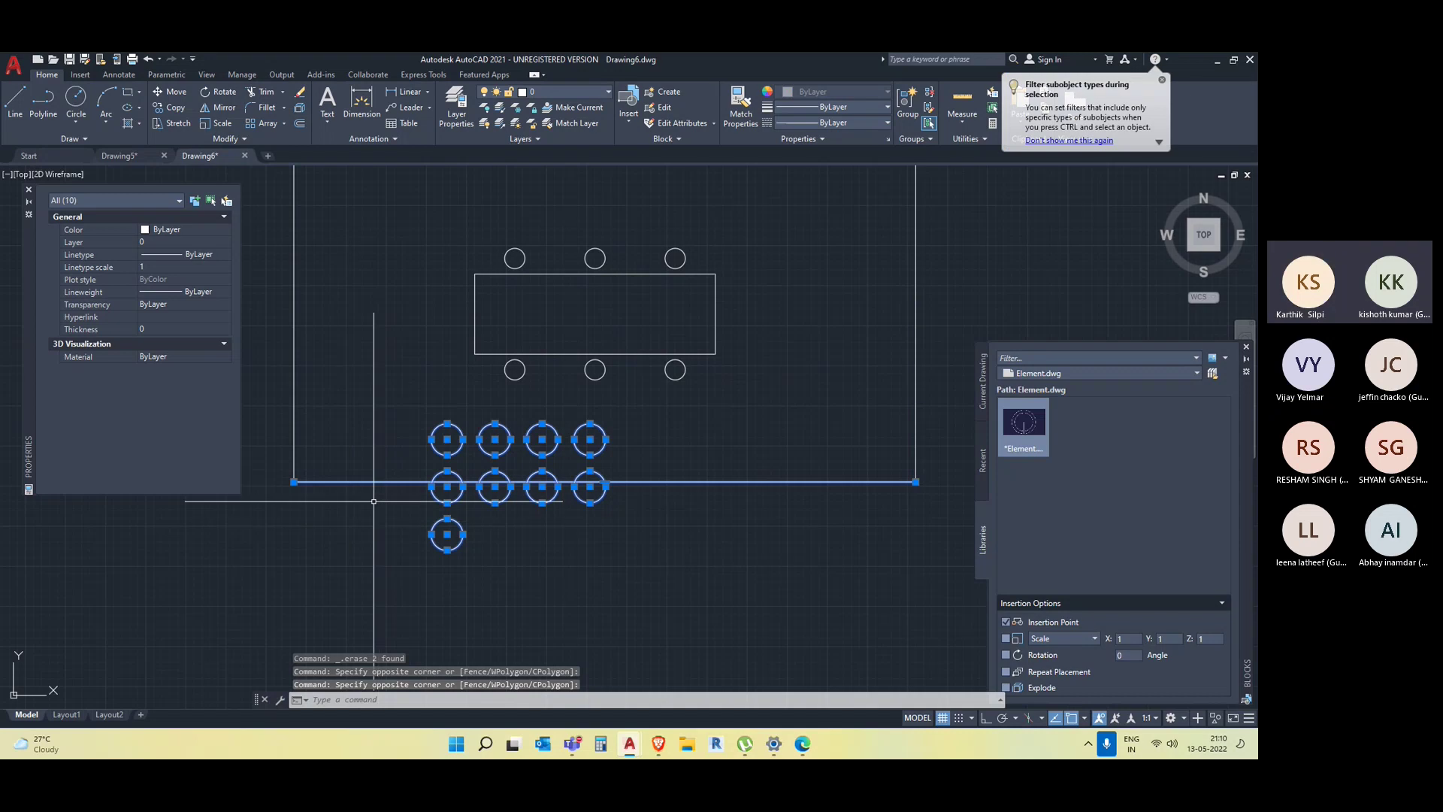
key("Delete")
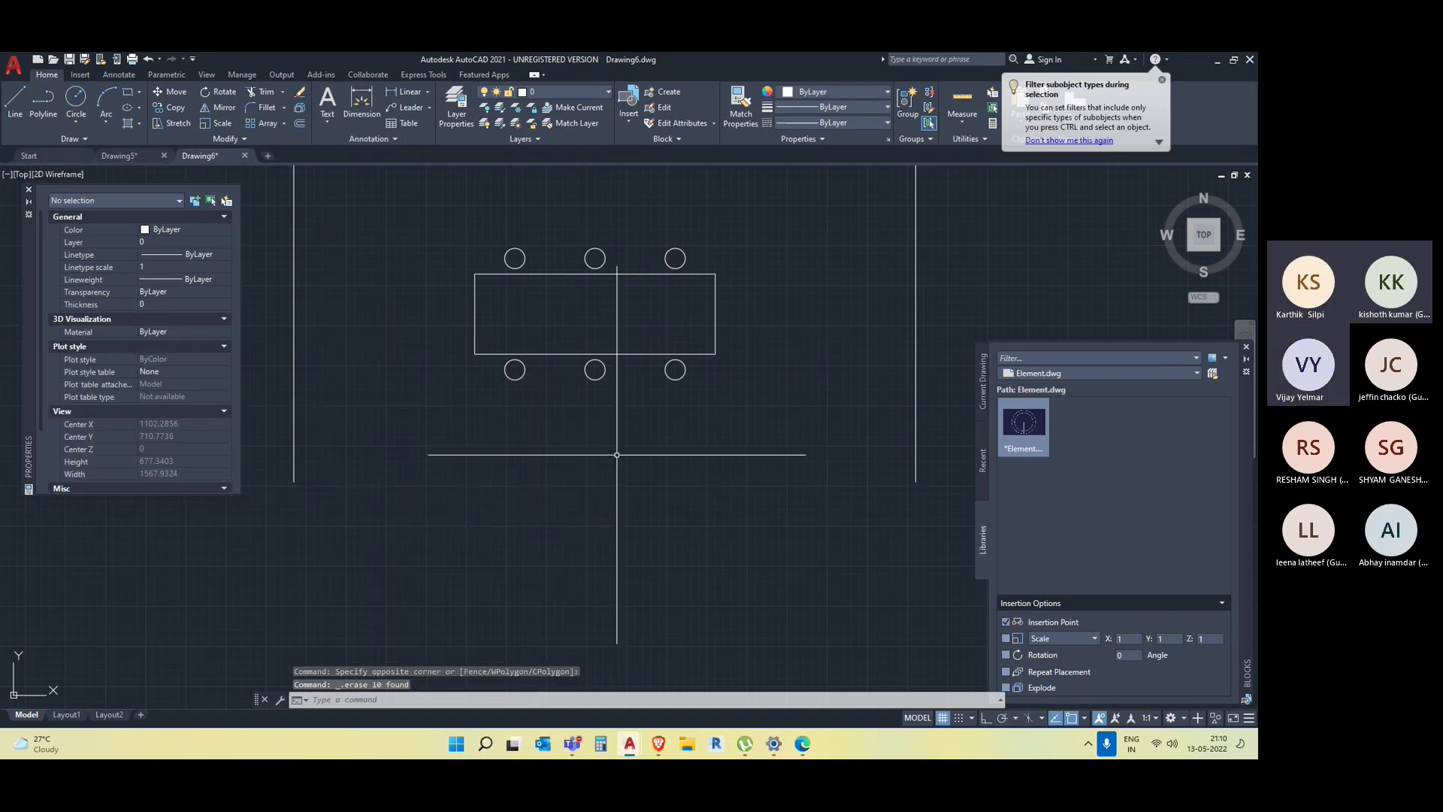
Erase the Dining Table block and the rest of the room outline.
middle_click_drag(616, 455, 613, 535)
left_click(612, 535)
left_click(548, 264)
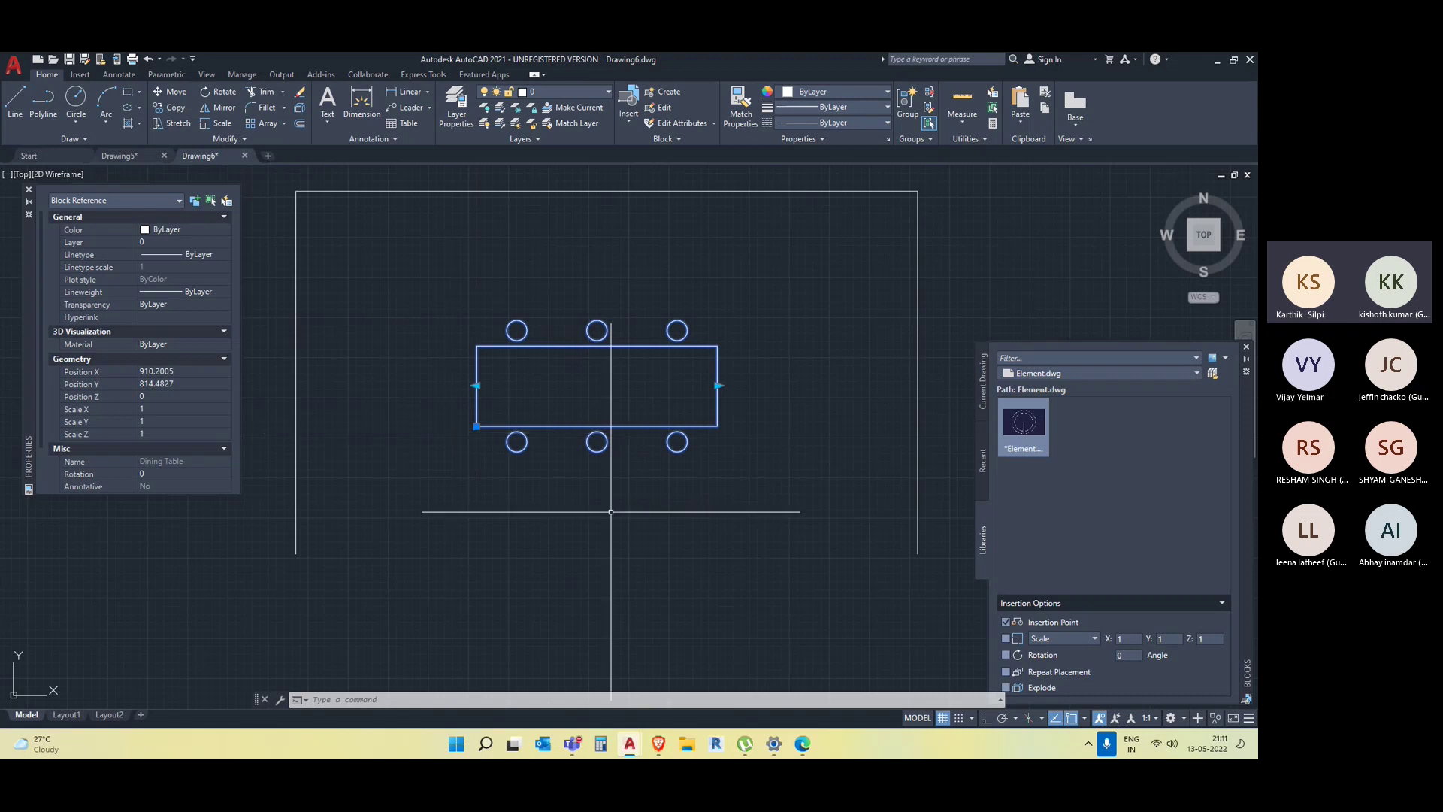
middle_click_drag(735, 524, 691, 552)
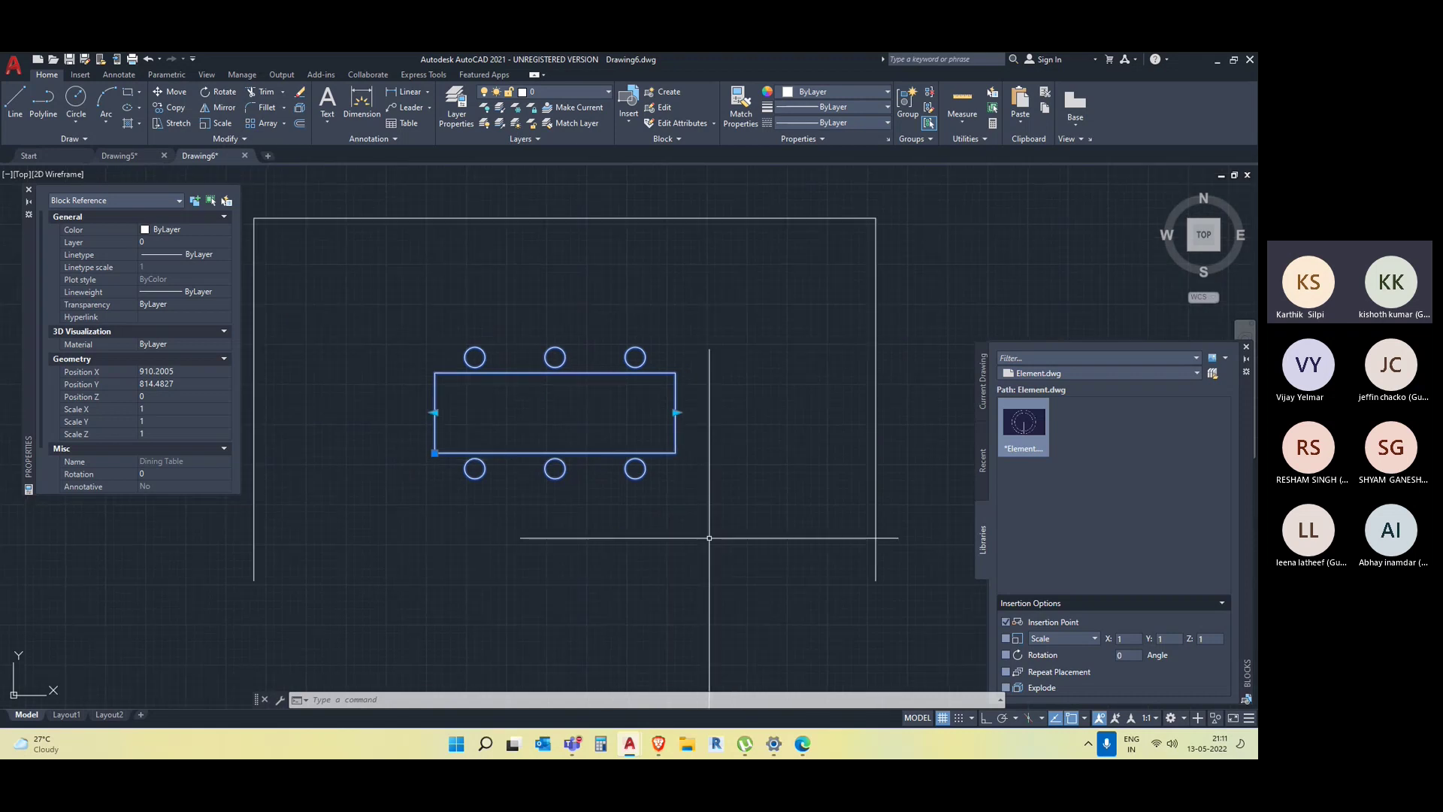
left_click(913, 304)
scroll(399, 223, "down", 4)
left_click(400, 223)
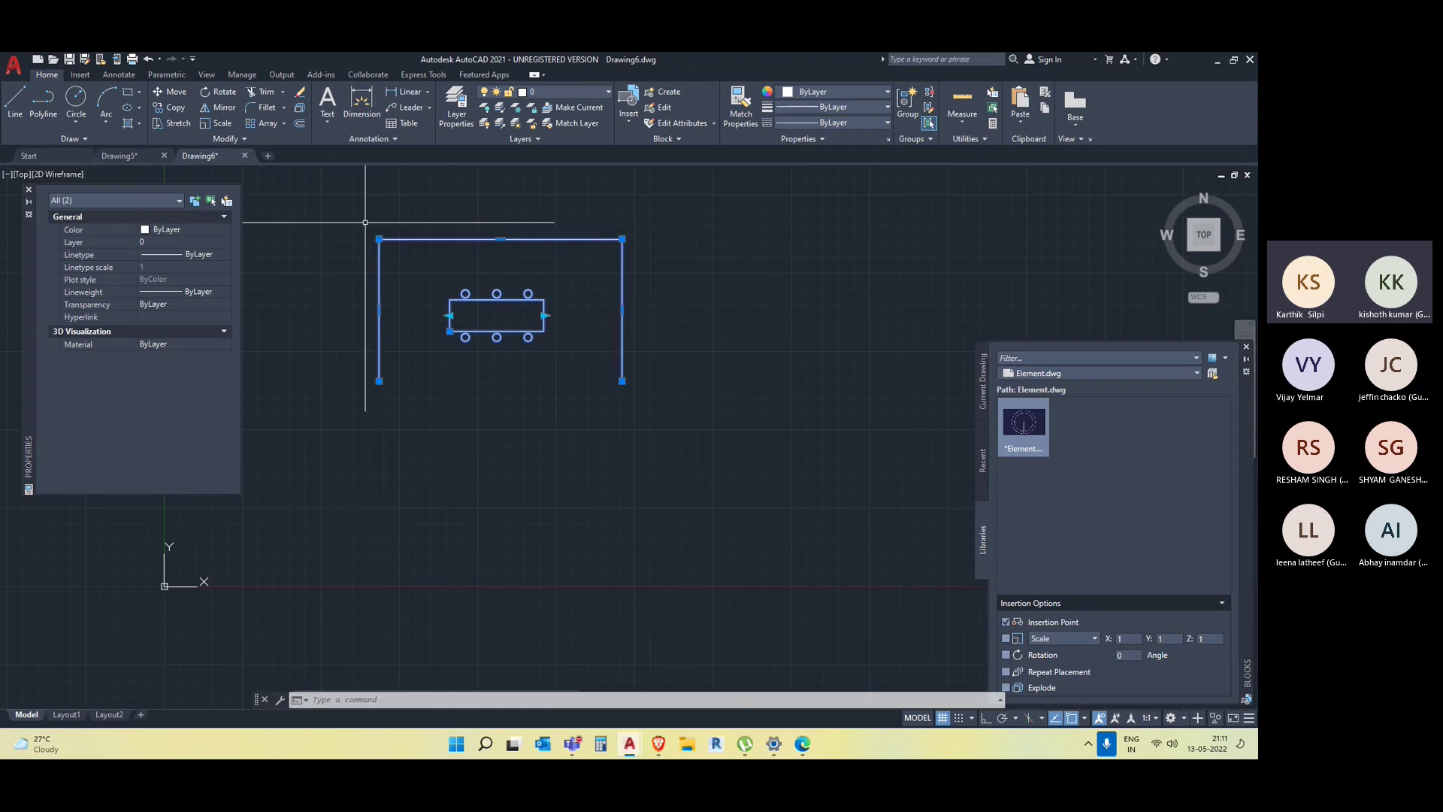
key("Delete")
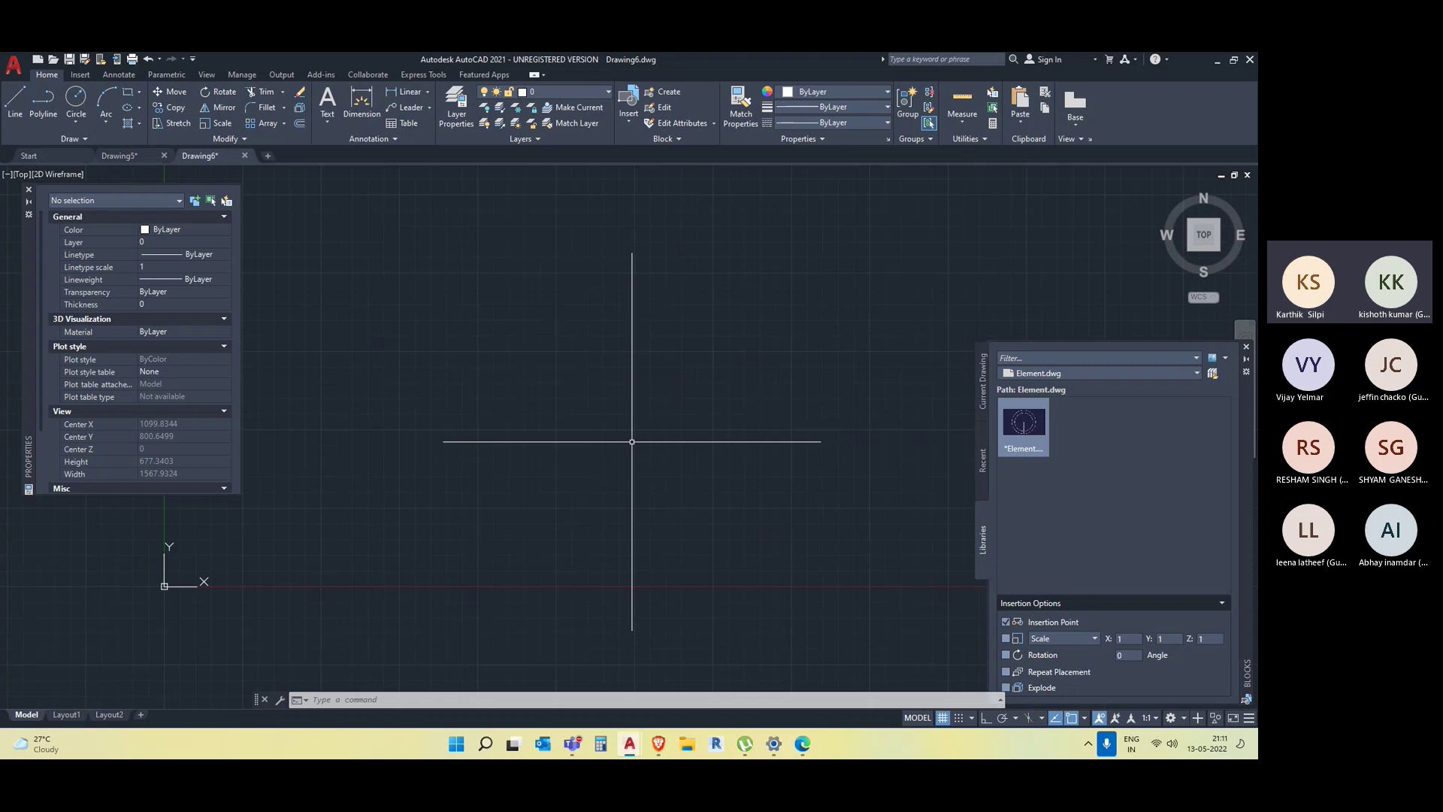
Open DesignCenter with the ADCENTER command.
type("ADCem")
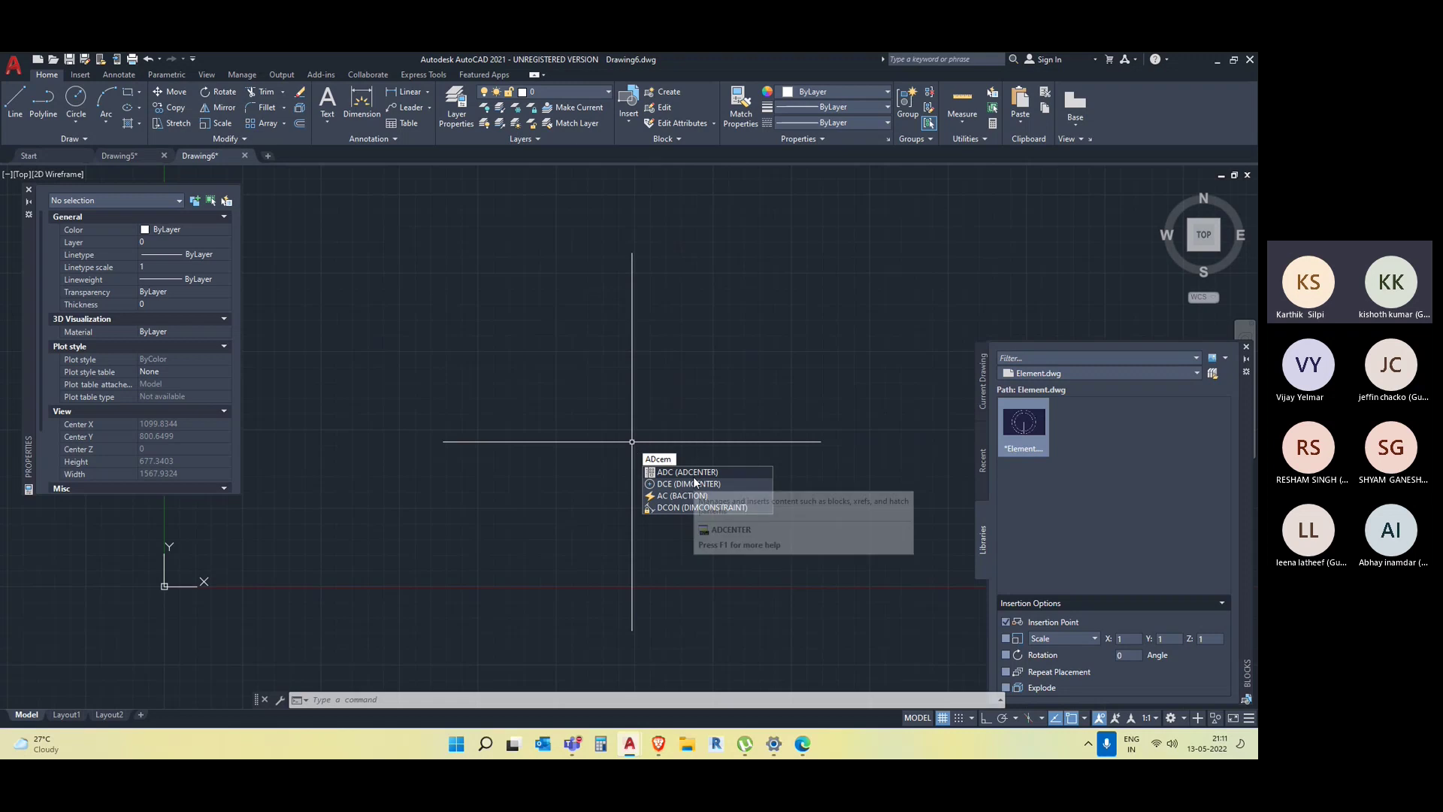
Open DesignCenter and list the sample drawings in the en-us DesignCenter folder.
key("Escape")
type("ADC")
key("Return")
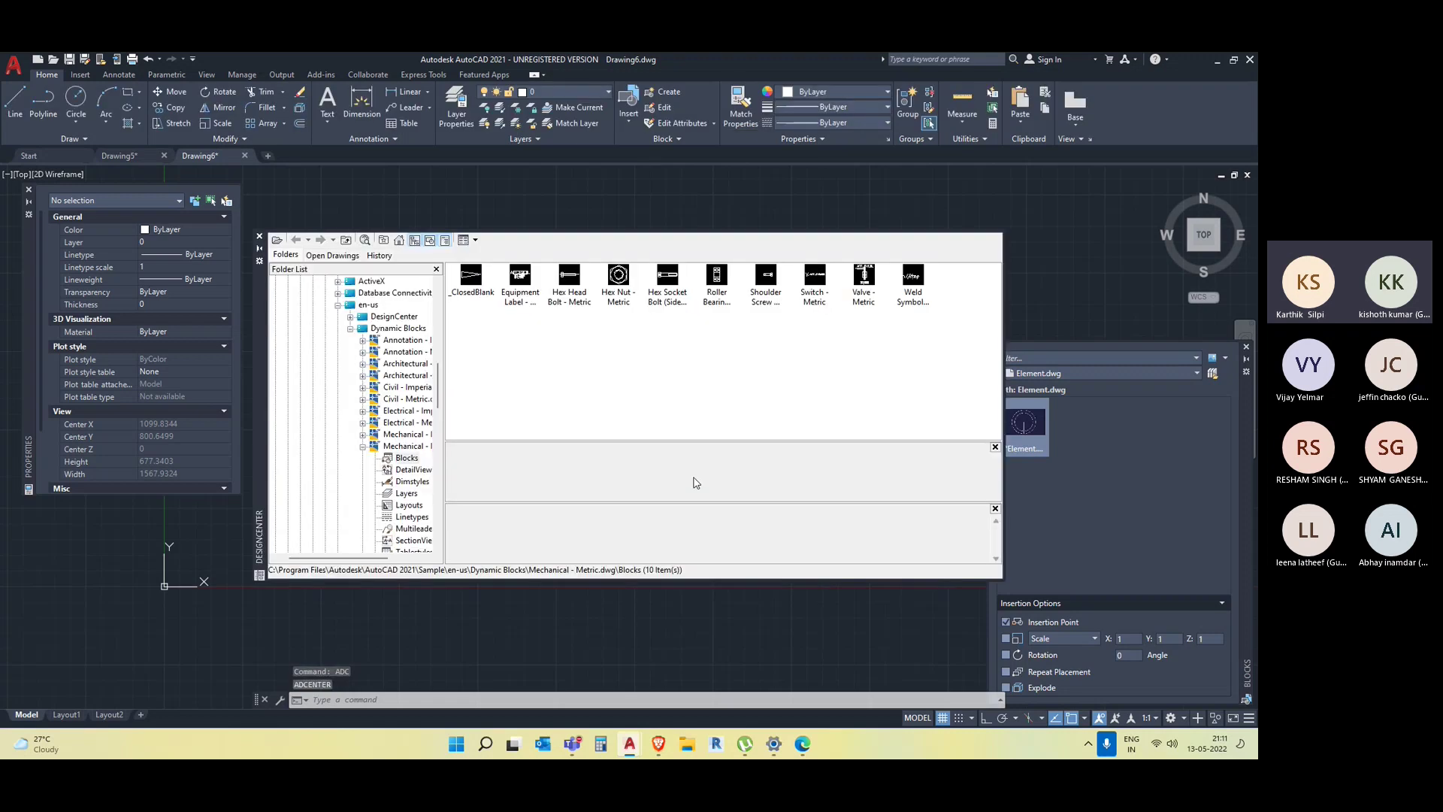
left_click(389, 318)
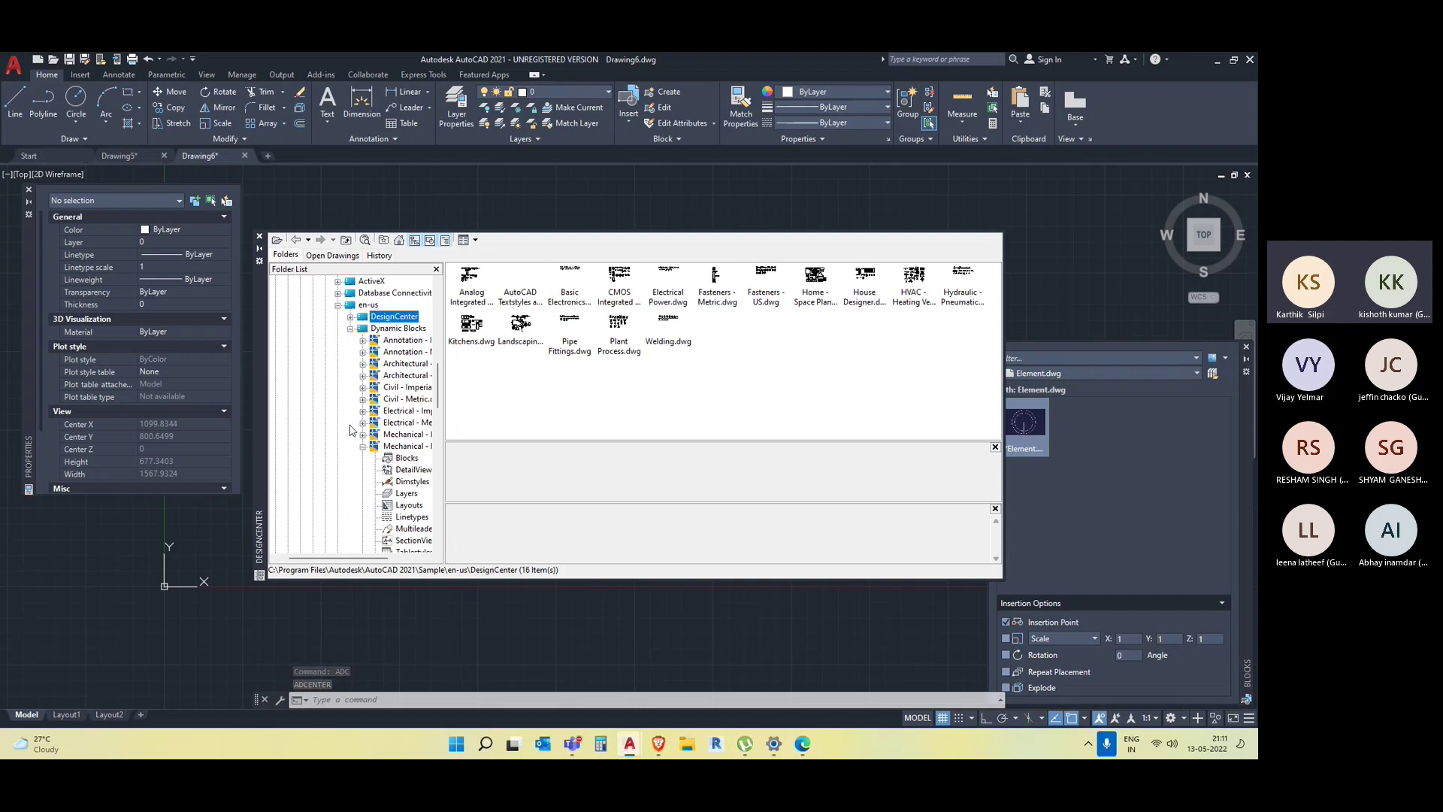
Expand the DesignCenter sample folder in the folder tree and widen the tree to show the full drawing names.
scroll(350, 318, "up", 5)
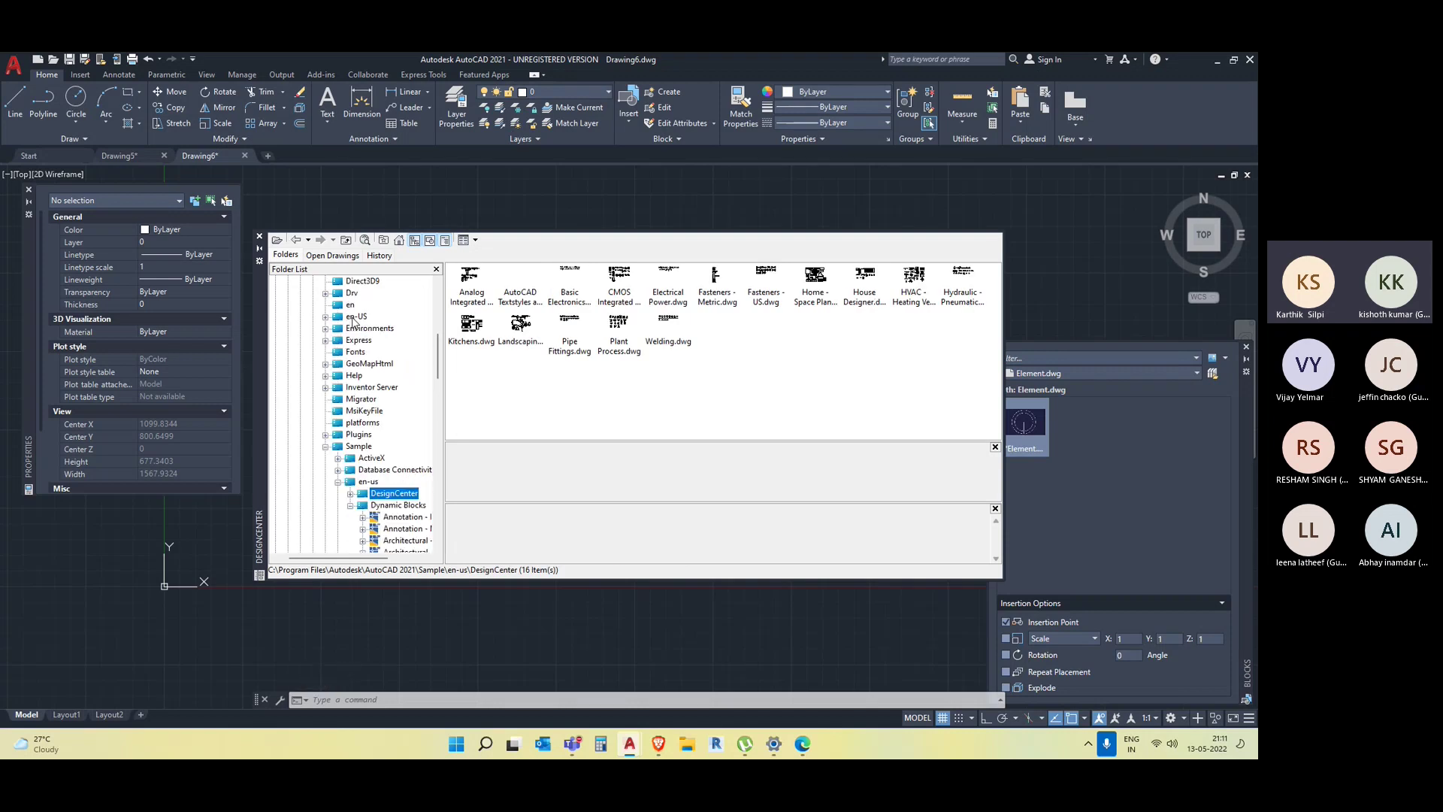
scroll(354, 319, "up", 1)
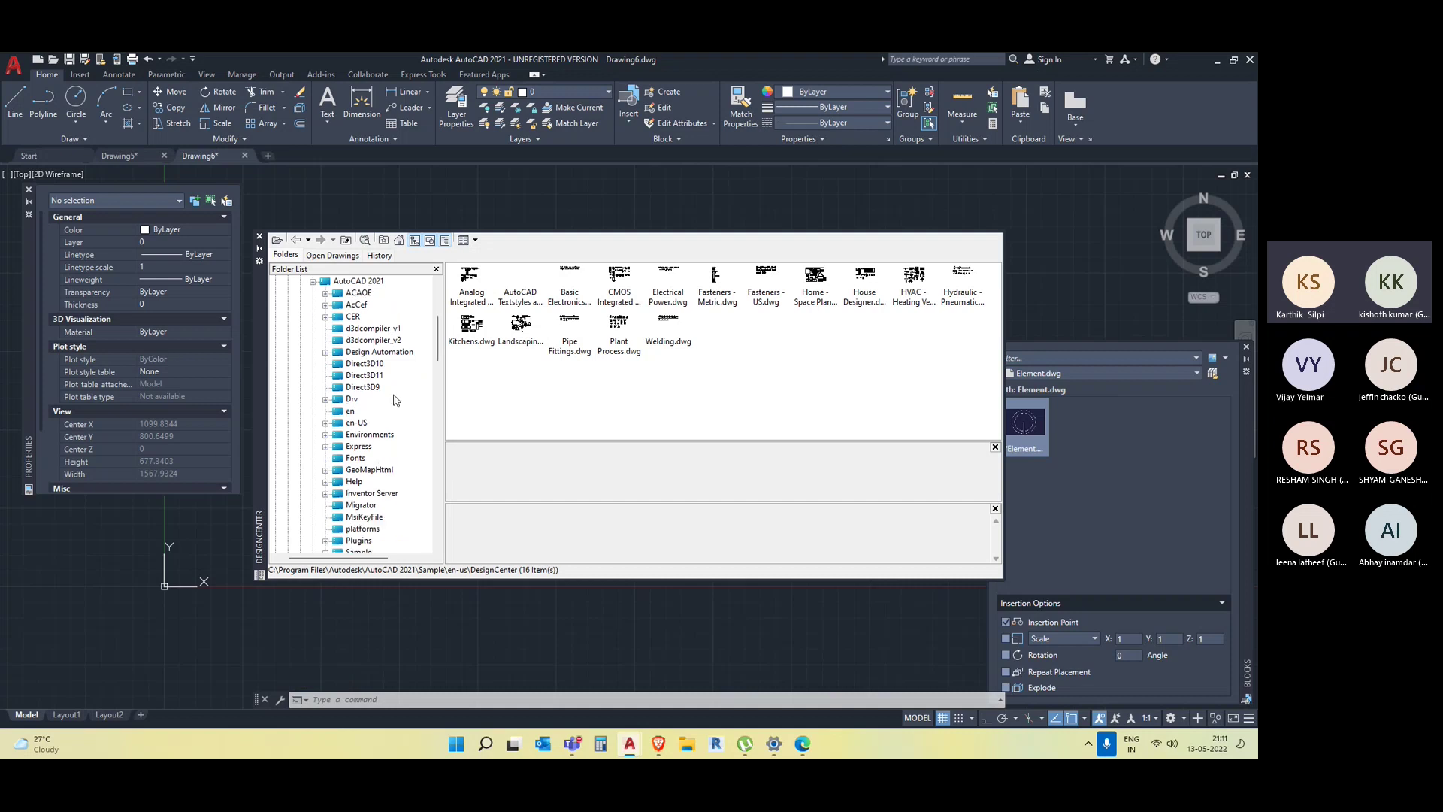
scroll(389, 359, "down", 3)
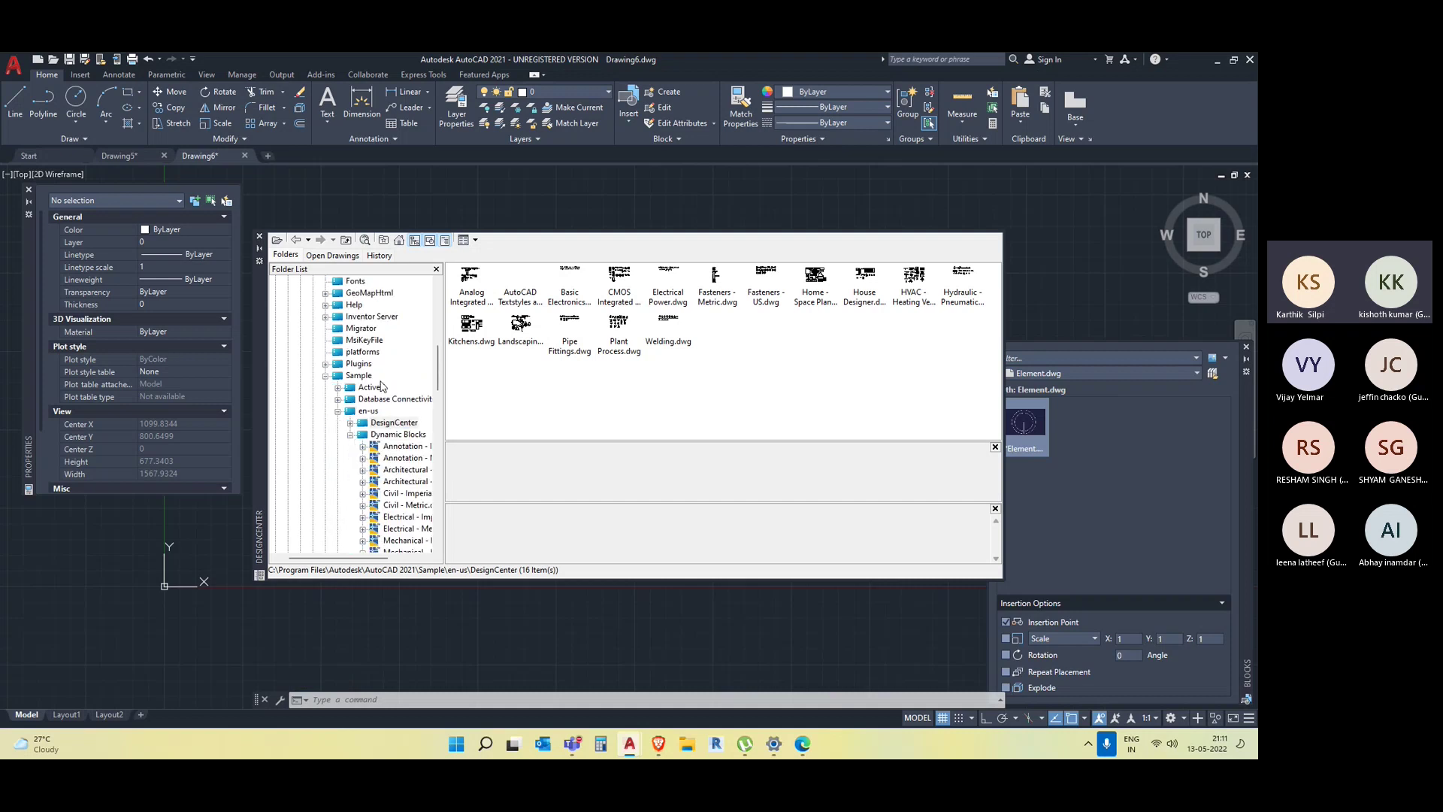
scroll(353, 400, "down", 1)
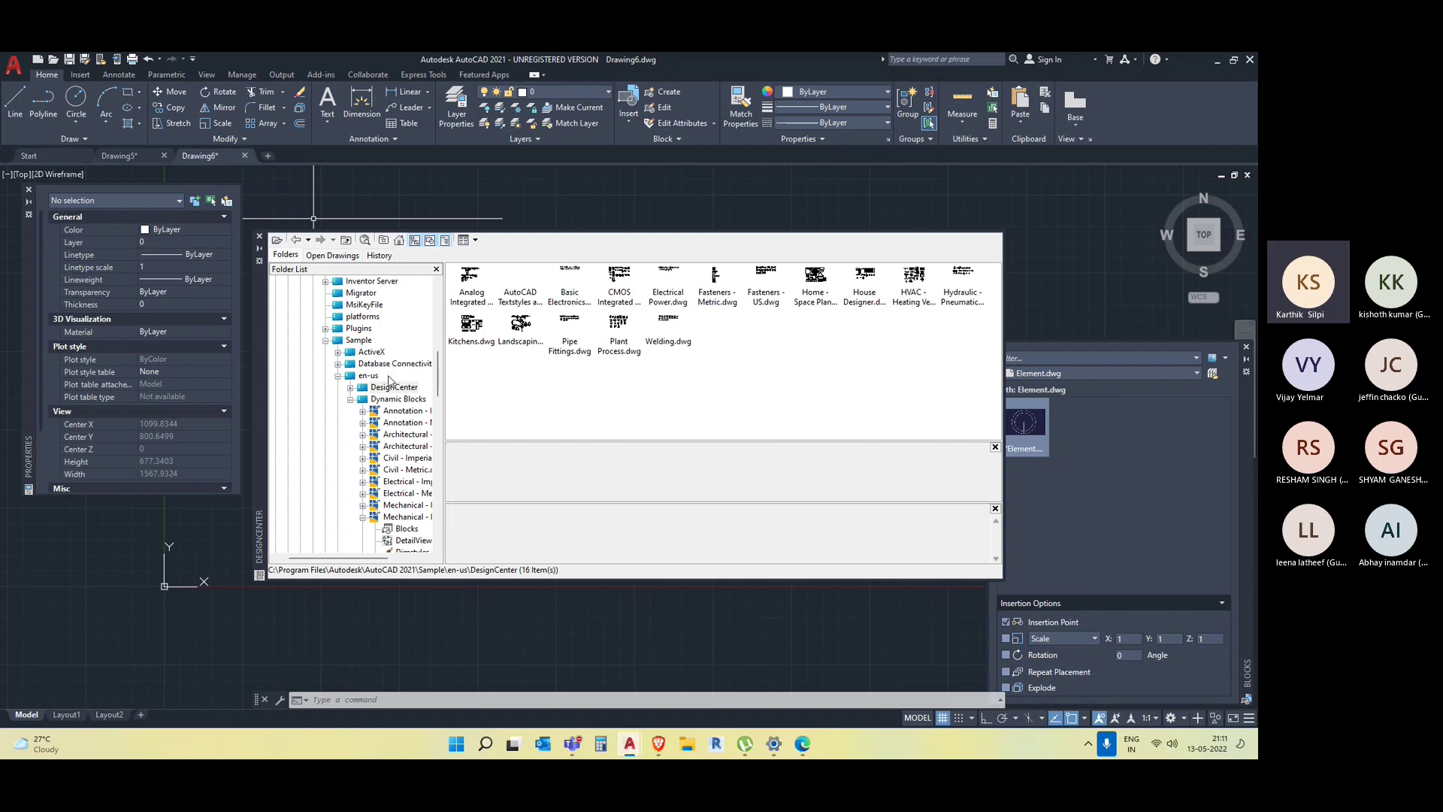
scroll(389, 380, "down", 1)
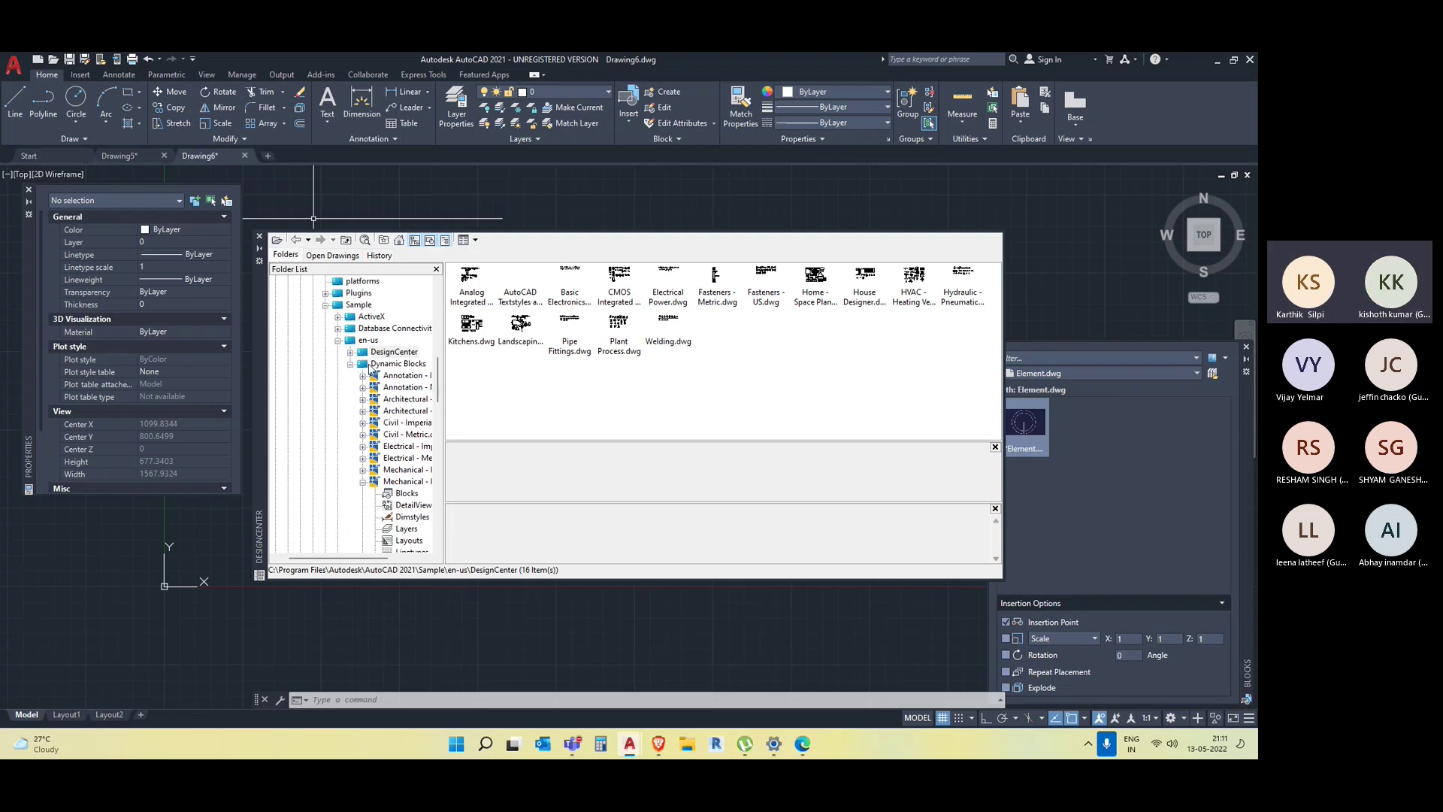
left_click(352, 353)
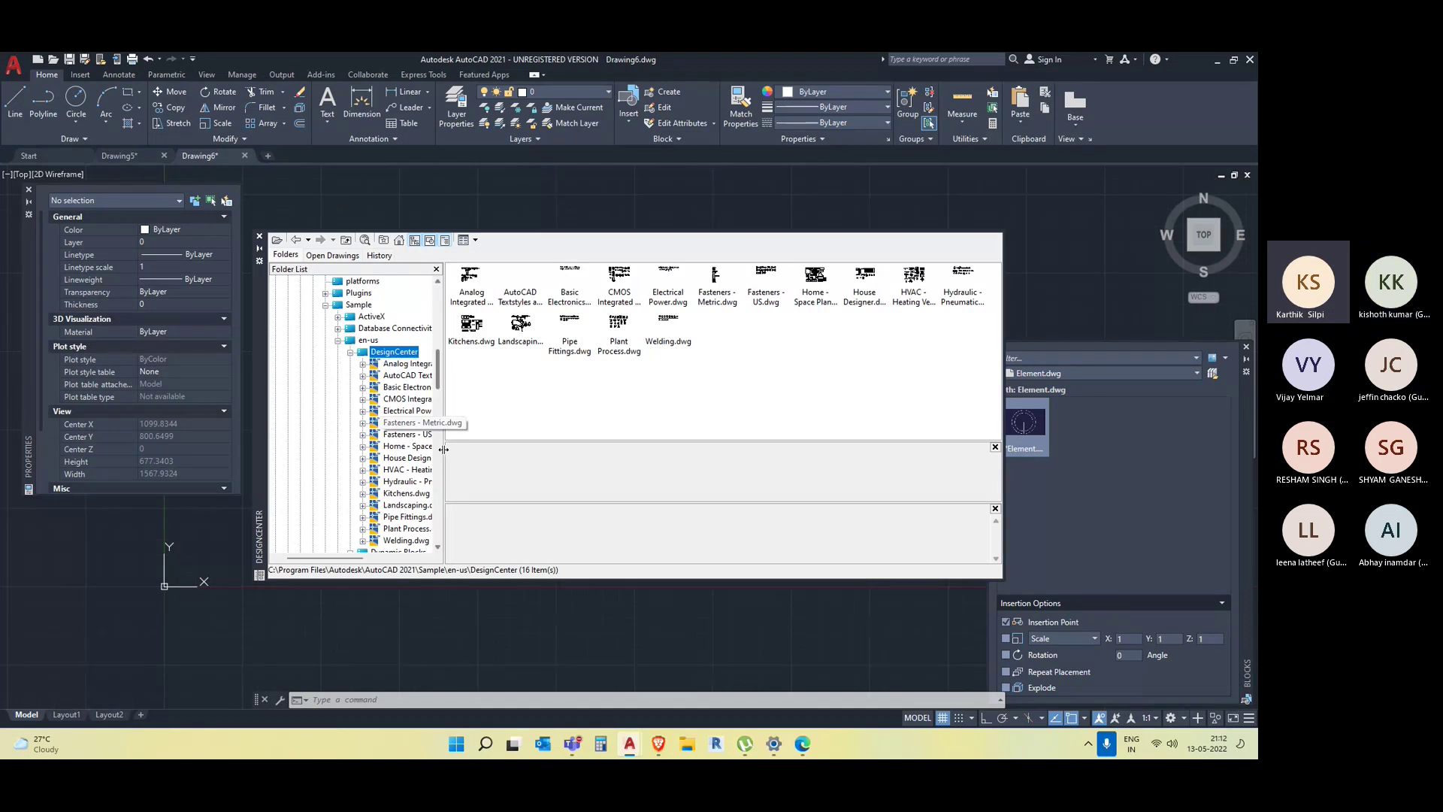
left_click_drag(444, 449, 527, 449)
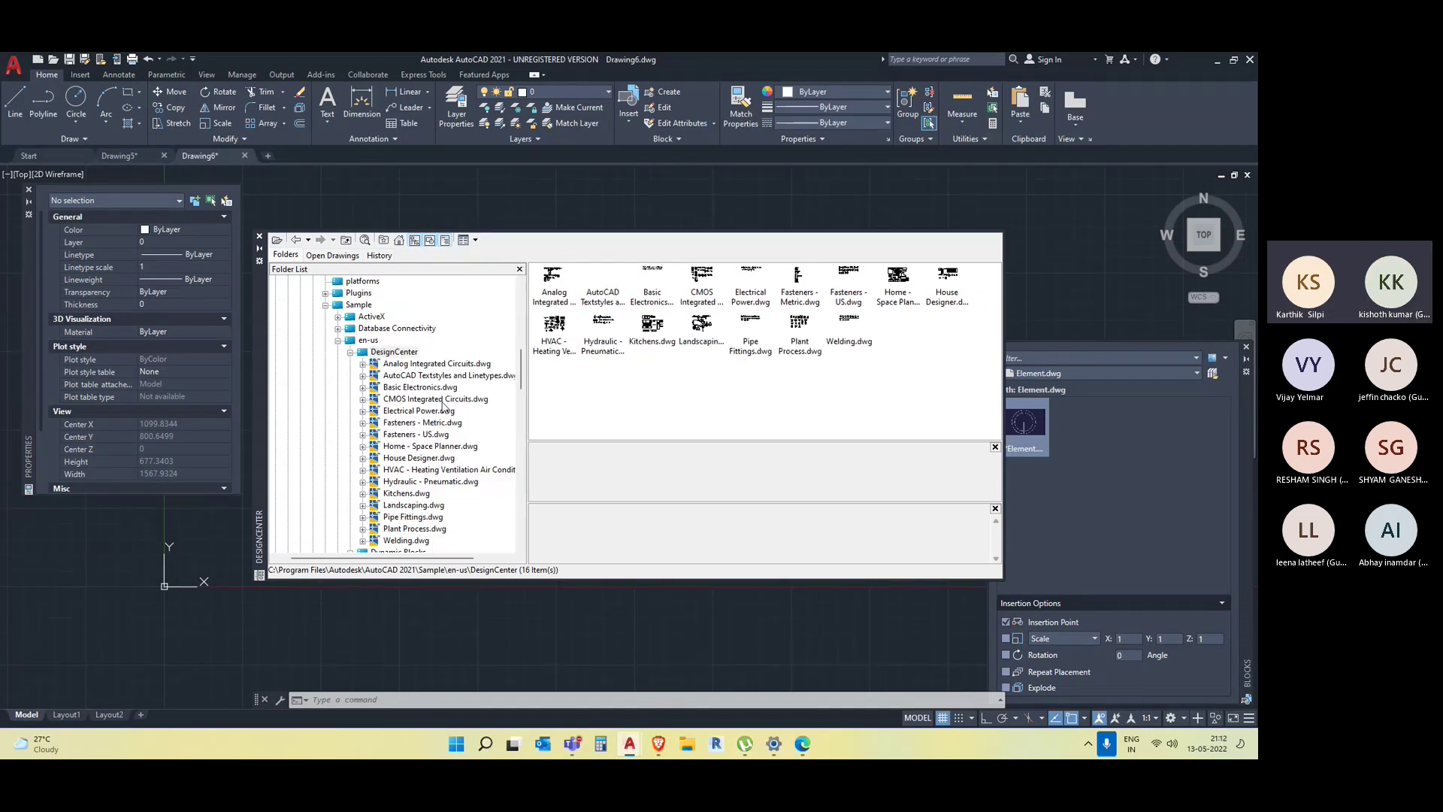
Look at Analog Integrated Circuits.dwg, and display the blocks contained in Basic Electronics.dwg.
left_click(405, 366)
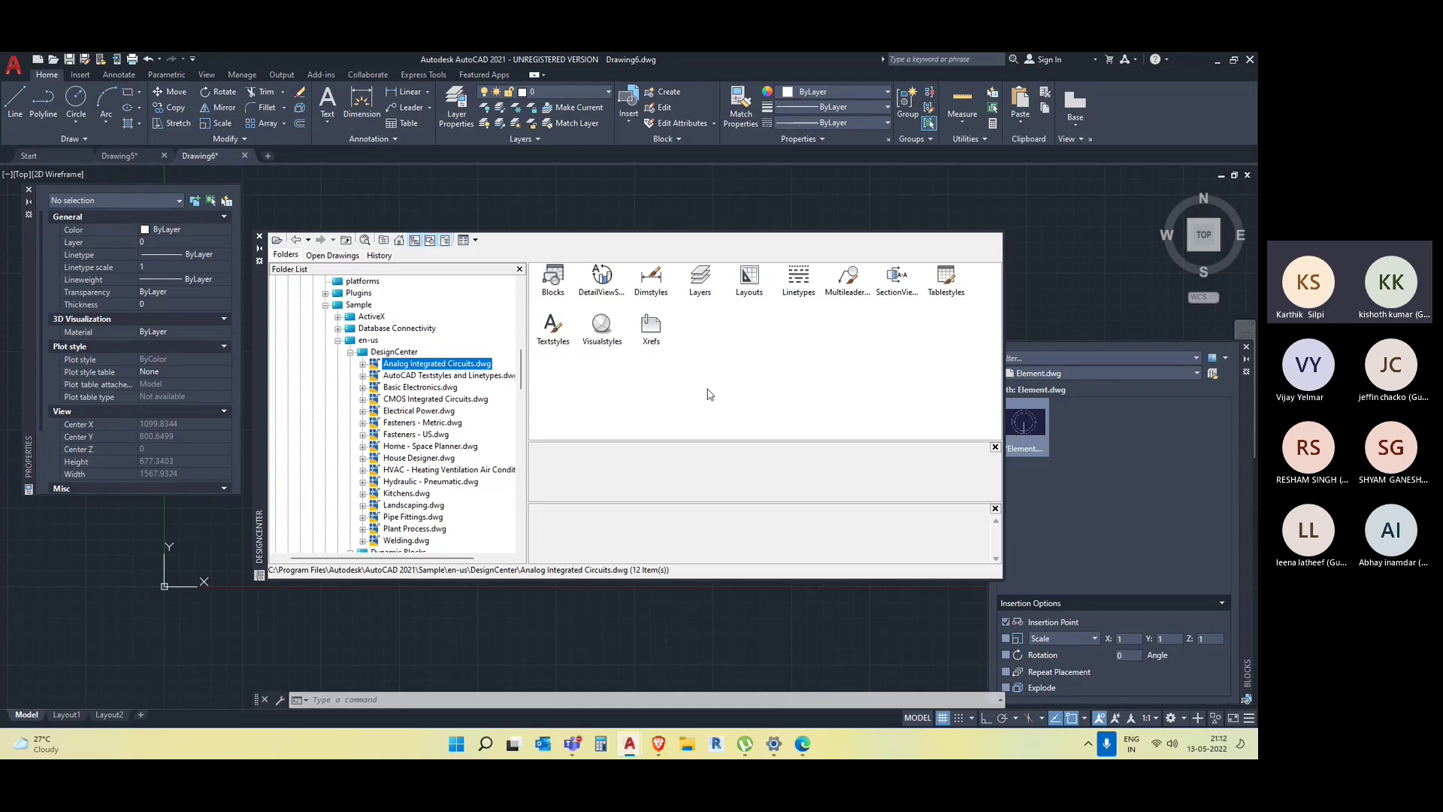
left_click(431, 388)
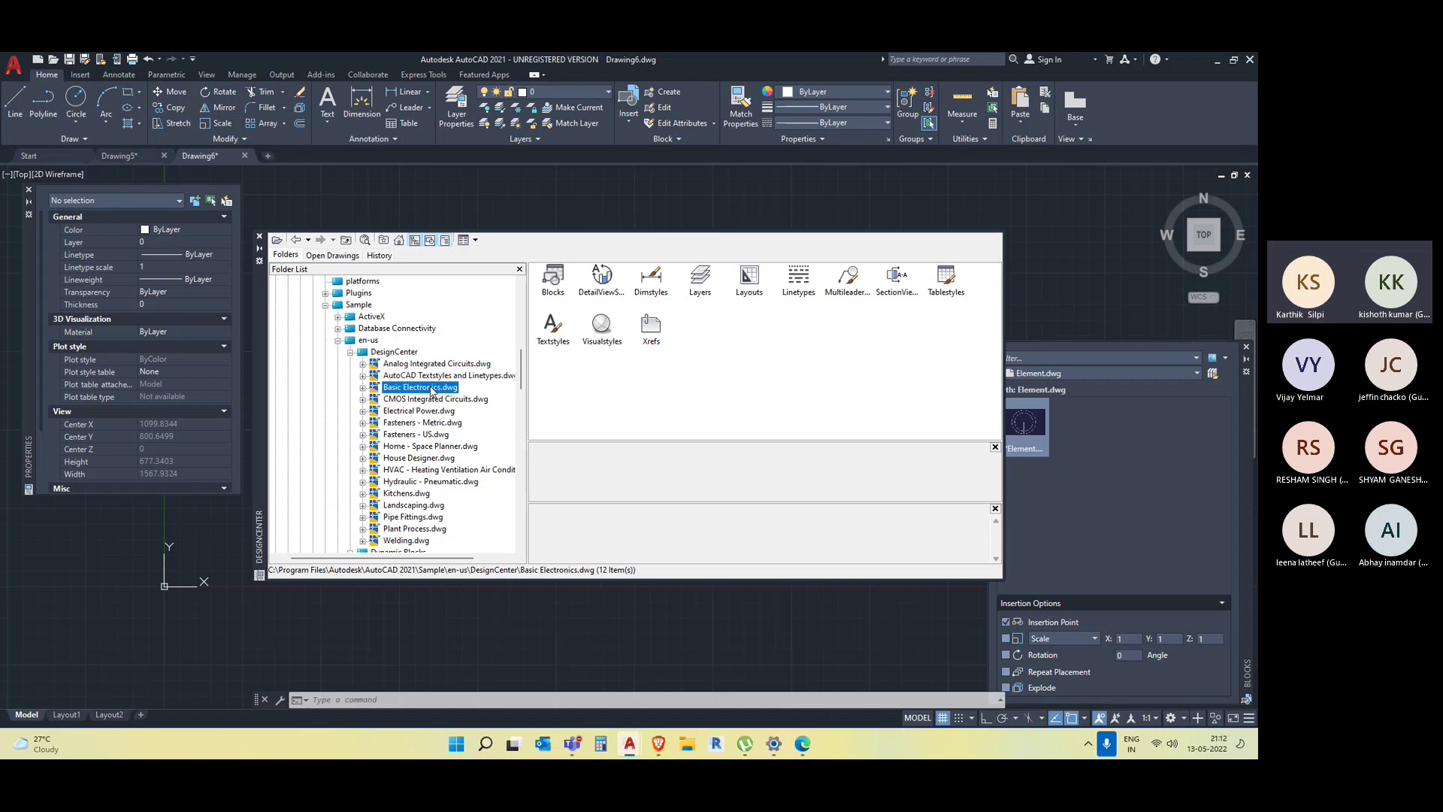
double_click(553, 283)
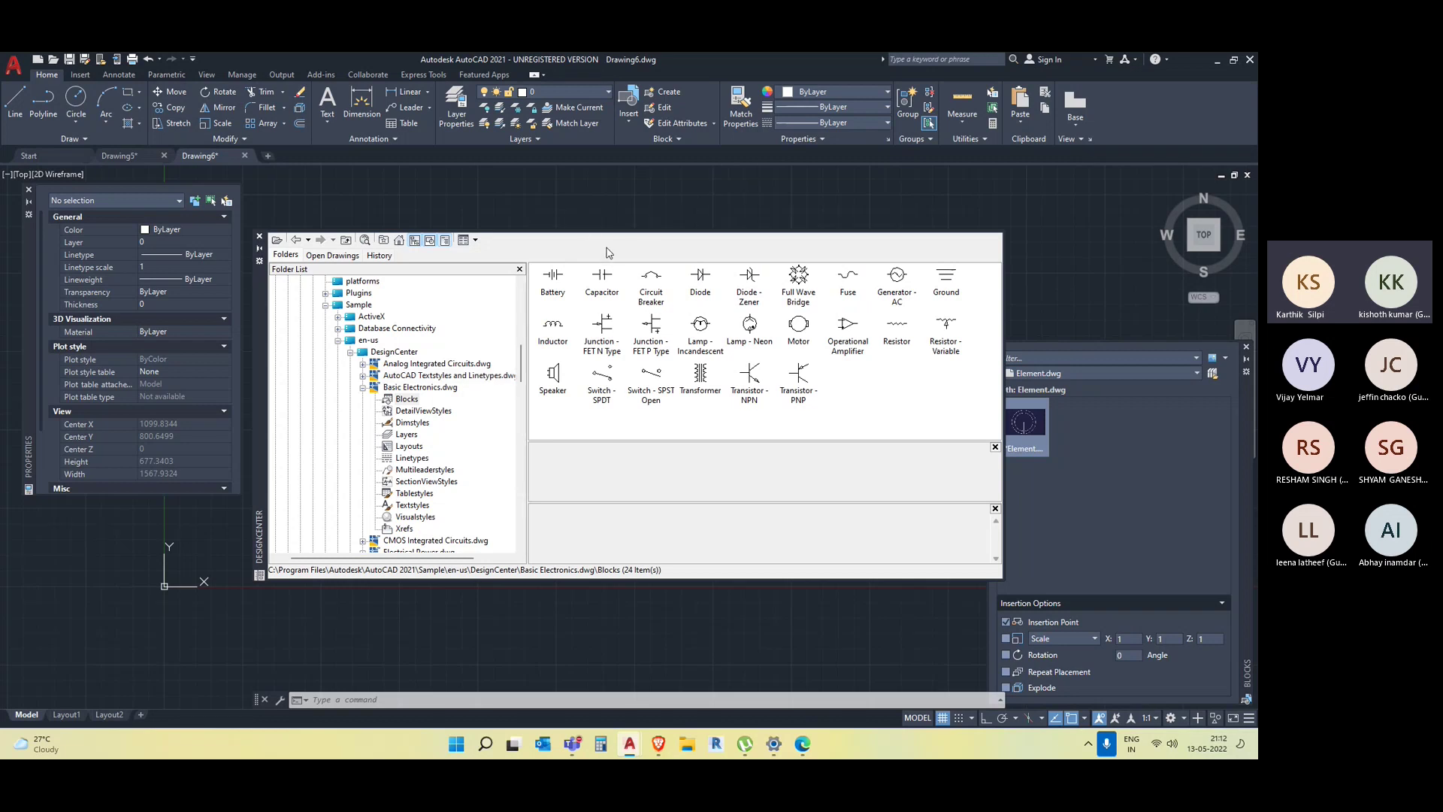
left_click(550, 283)
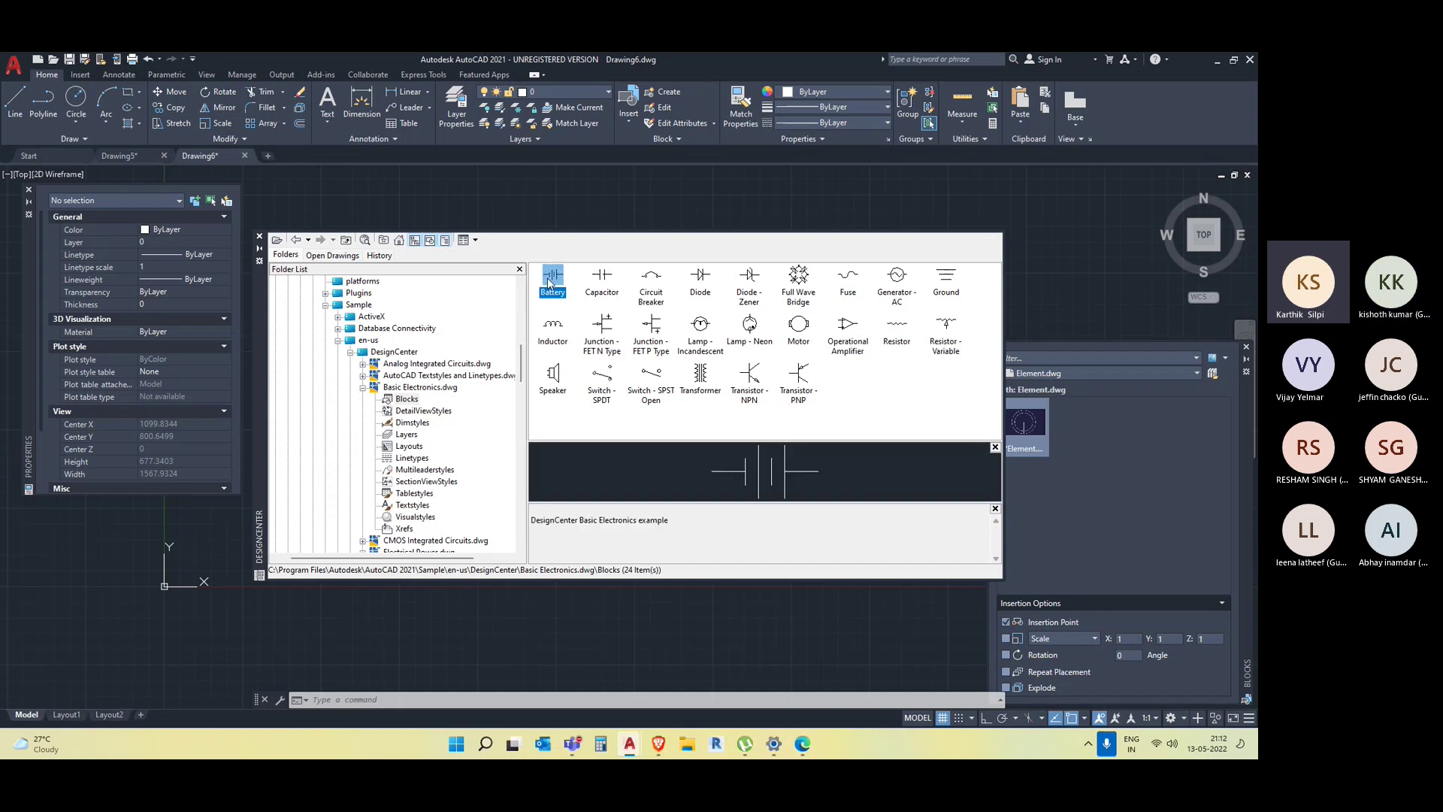
double_click(551, 283)
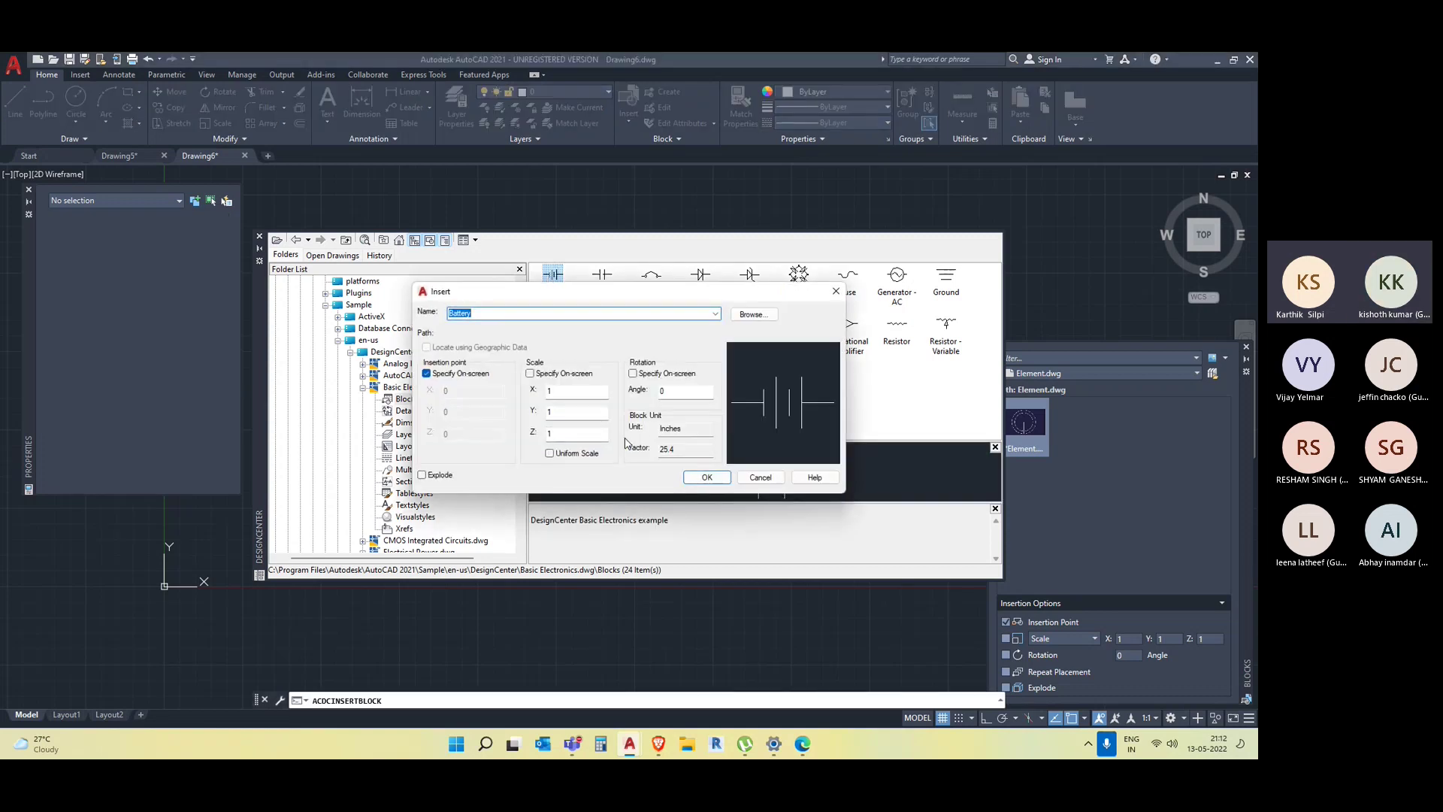
left_click(708, 478)
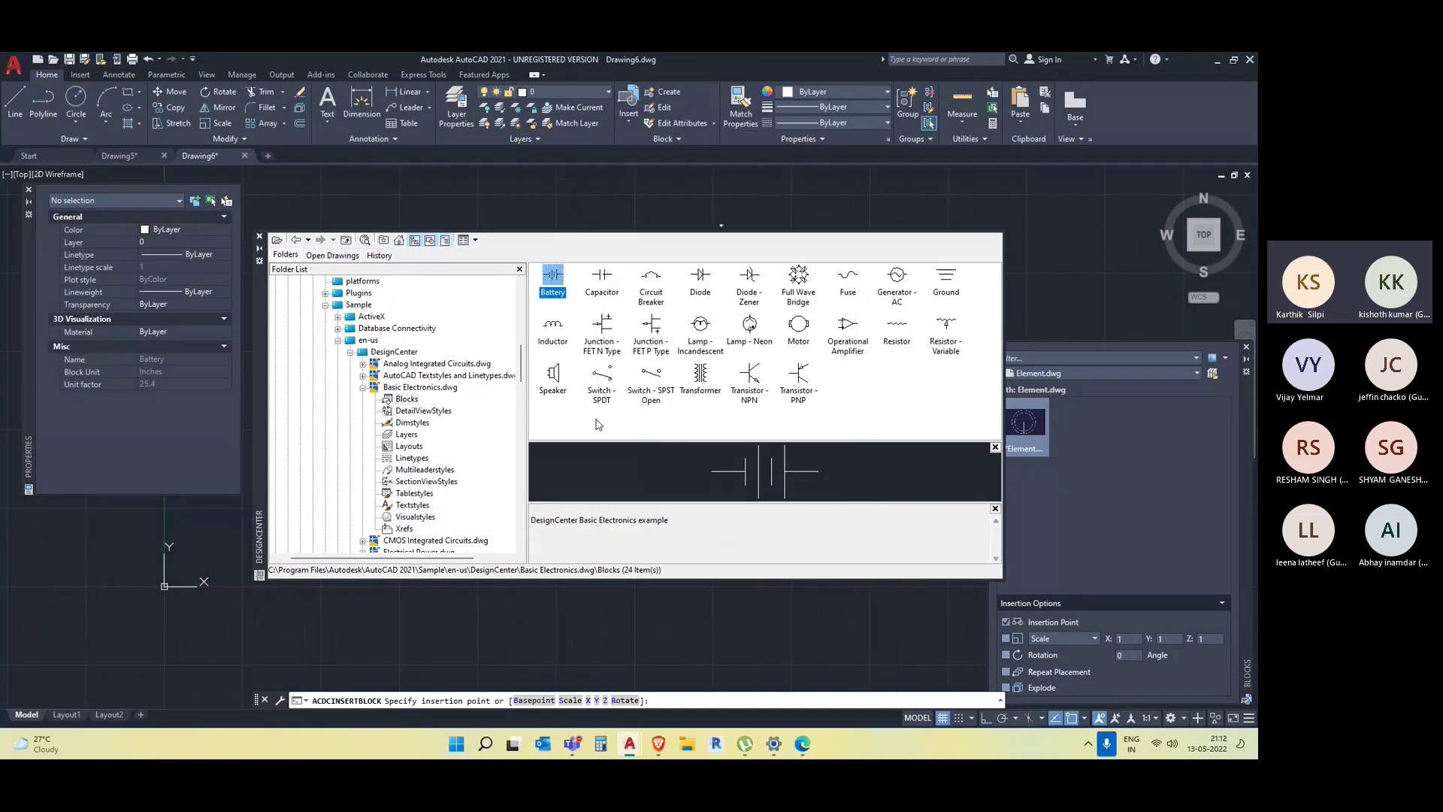
key("Escape")
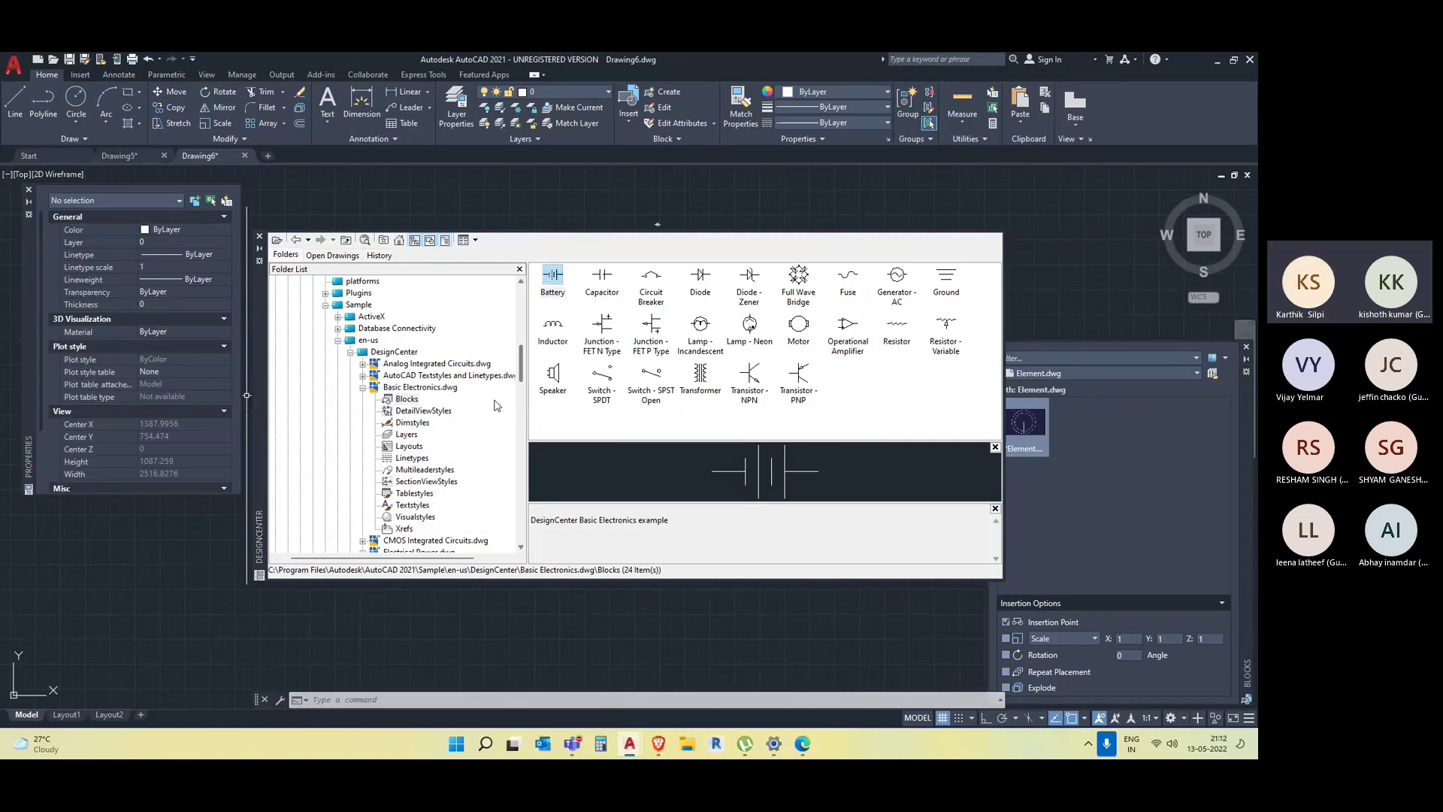
Browse the sample content of AutoCAD Textstyles and Linetypes.dwg and the blocks of Basic Electronics, CMOS Integrated Circuits and Electrical Power.
left_click(441, 372)
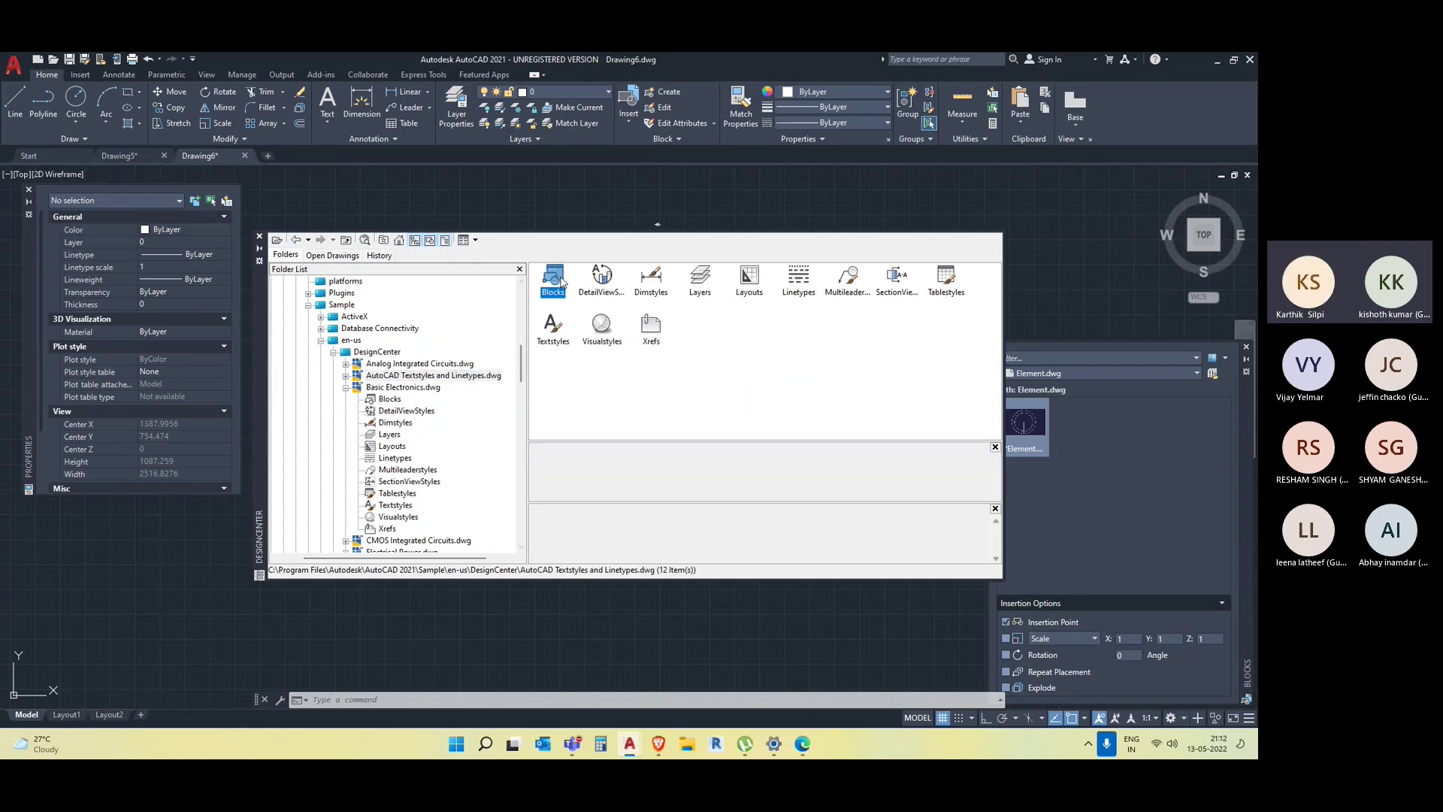
left_click(390, 387)
scroll(457, 409, "down", 2)
left_click(391, 469)
scroll(406, 466, "down", 4)
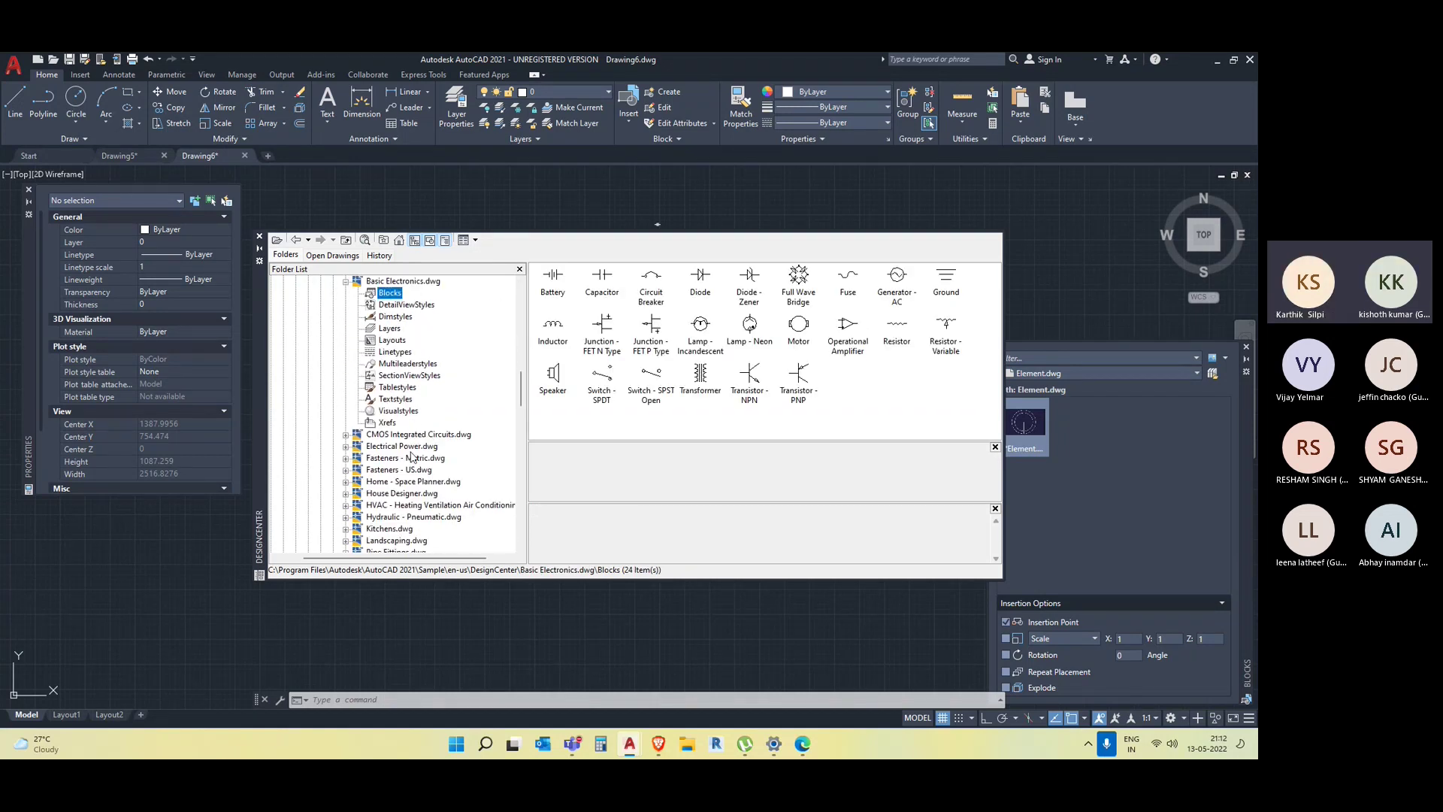
scroll(360, 412, "down", 2)
left_click(347, 399)
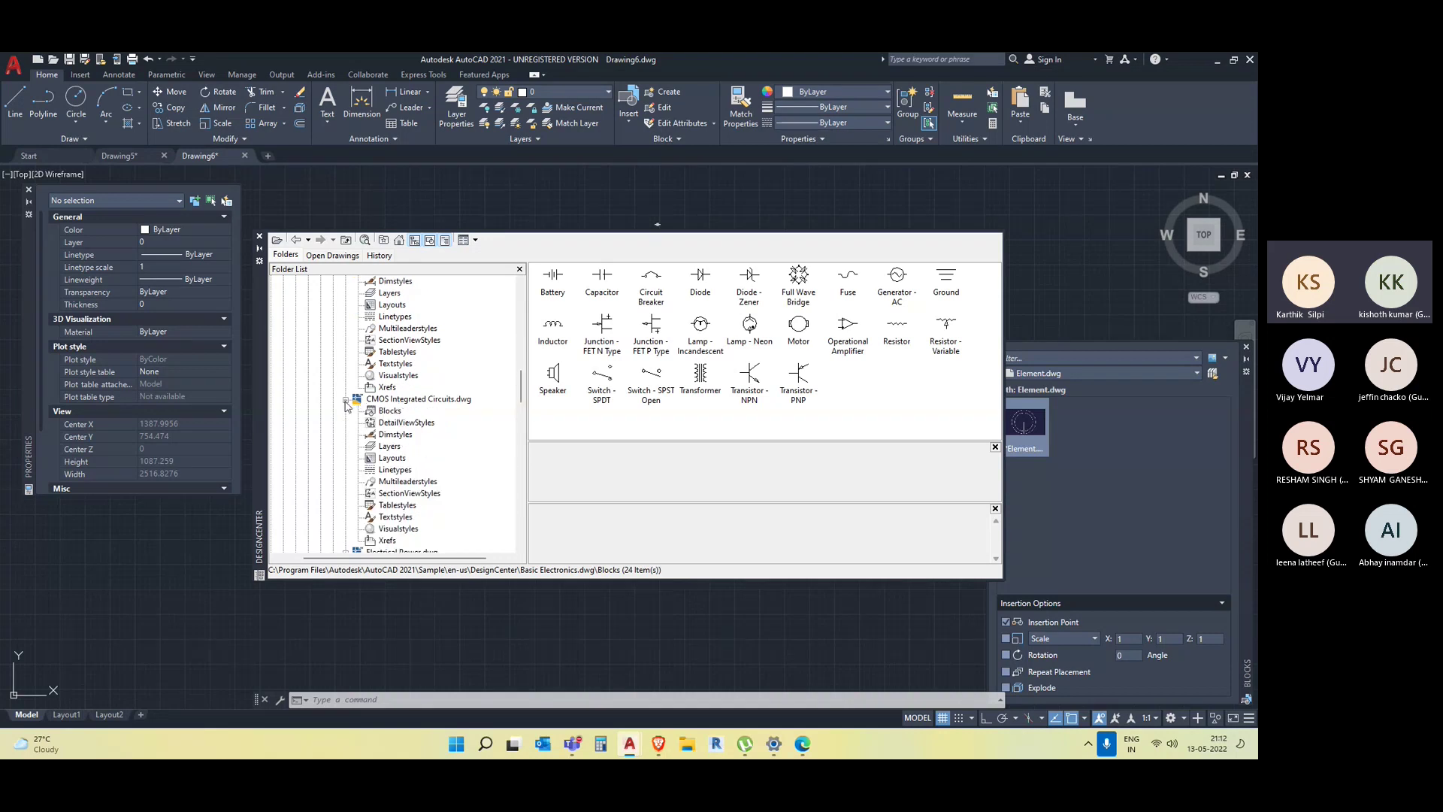
left_click(392, 411)
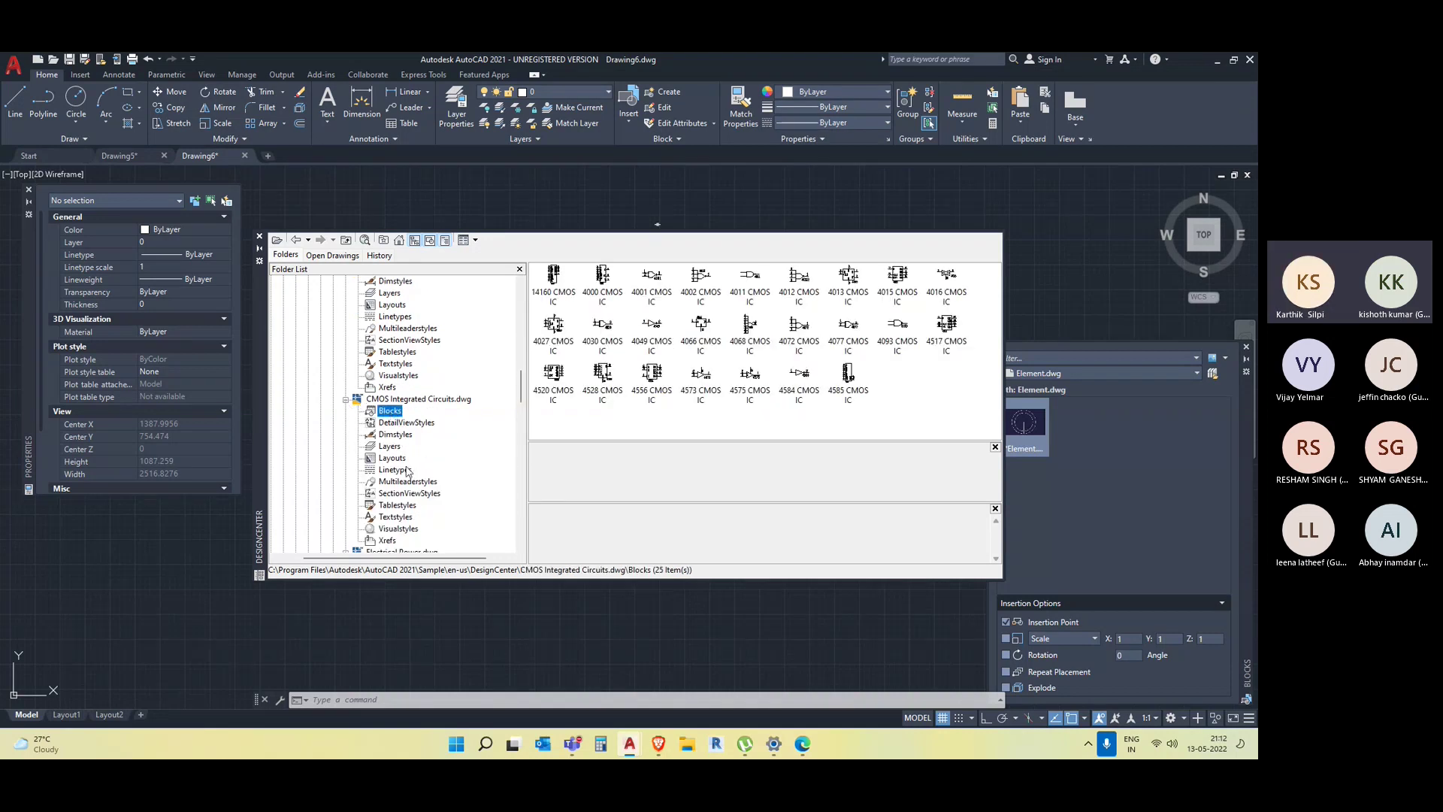
scroll(409, 471, "down", 3)
left_click(390, 447)
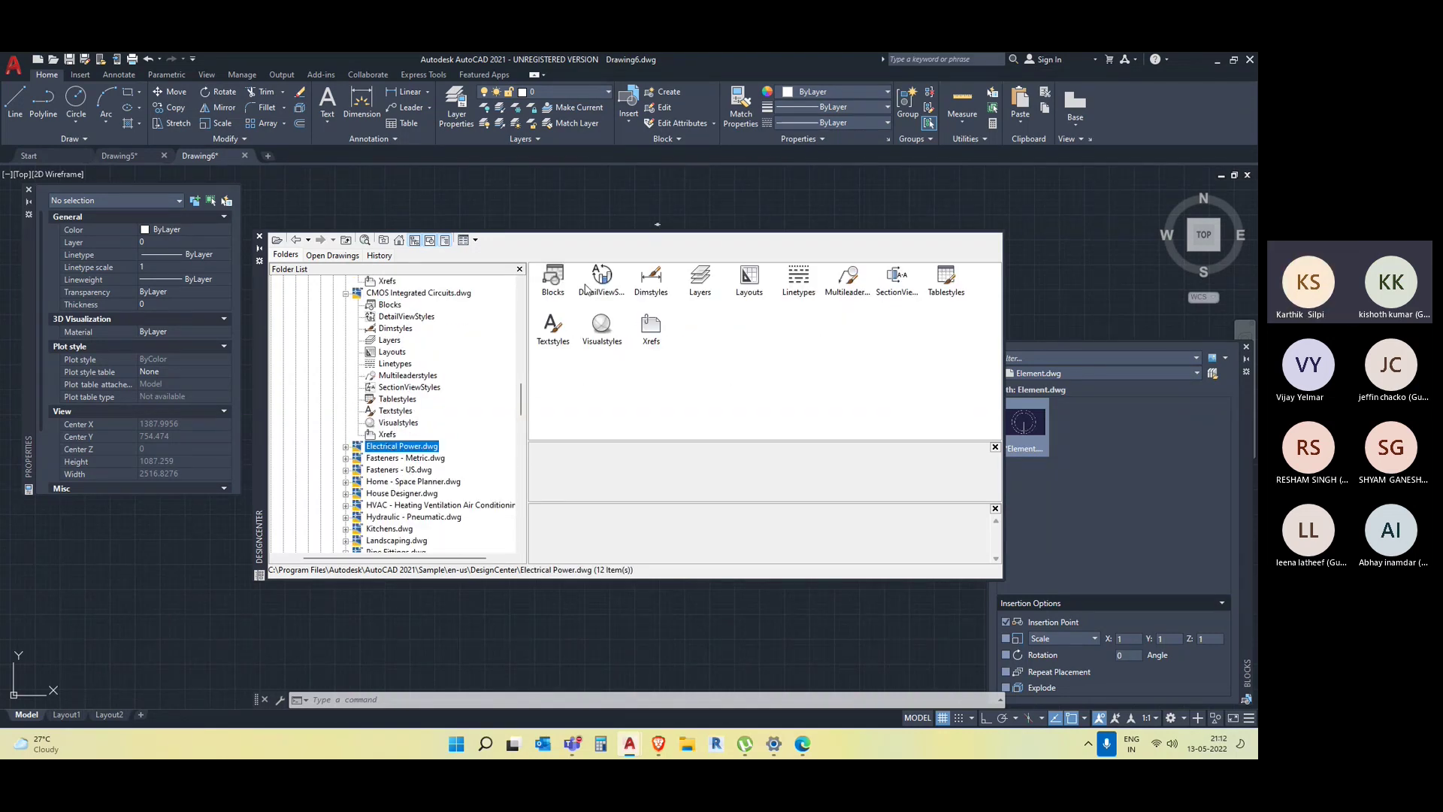
double_click(554, 278)
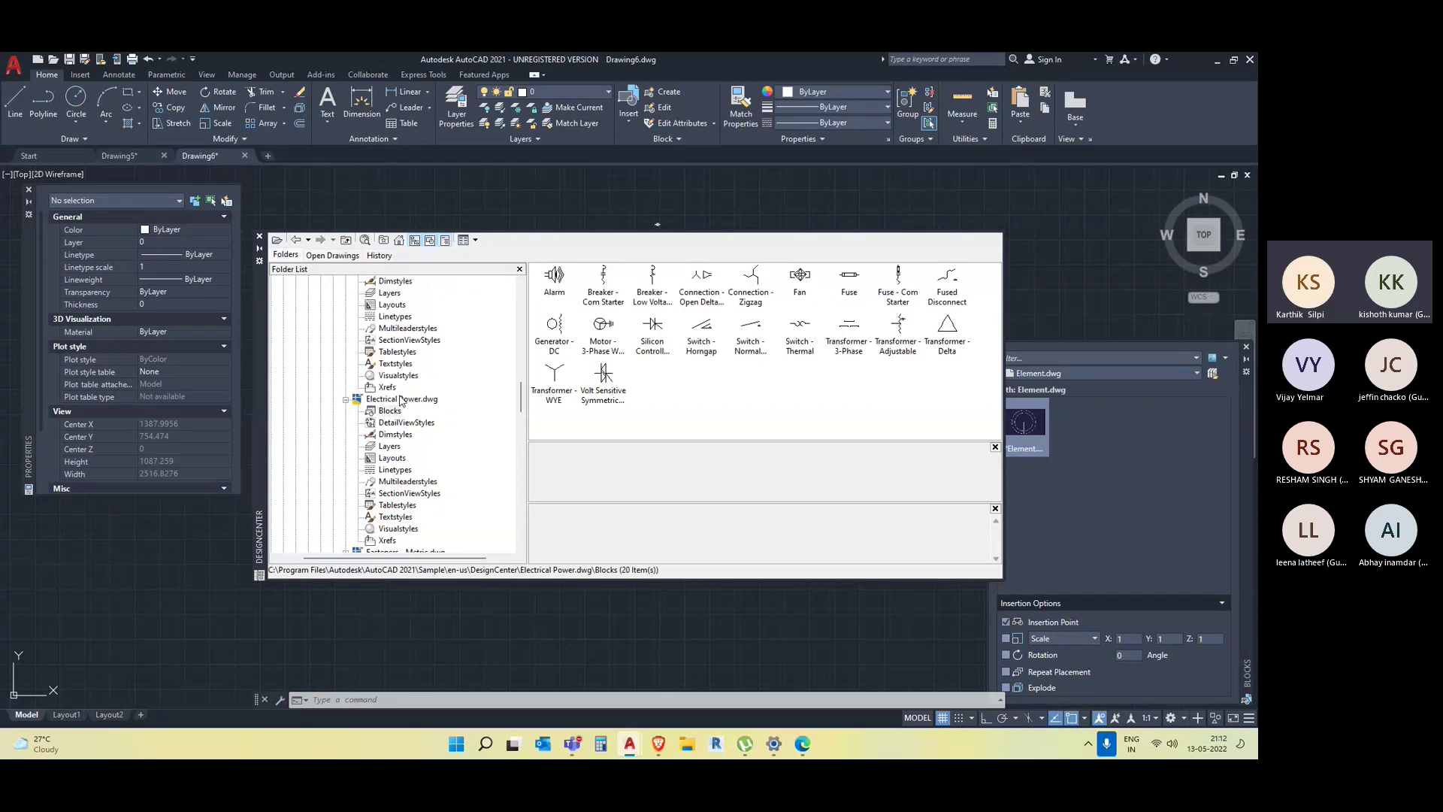
Insert the Hex Nut - 10 mm top block from Fasteners - Metric.dwg into empty space in the drawing.
scroll(404, 401, "down", 3)
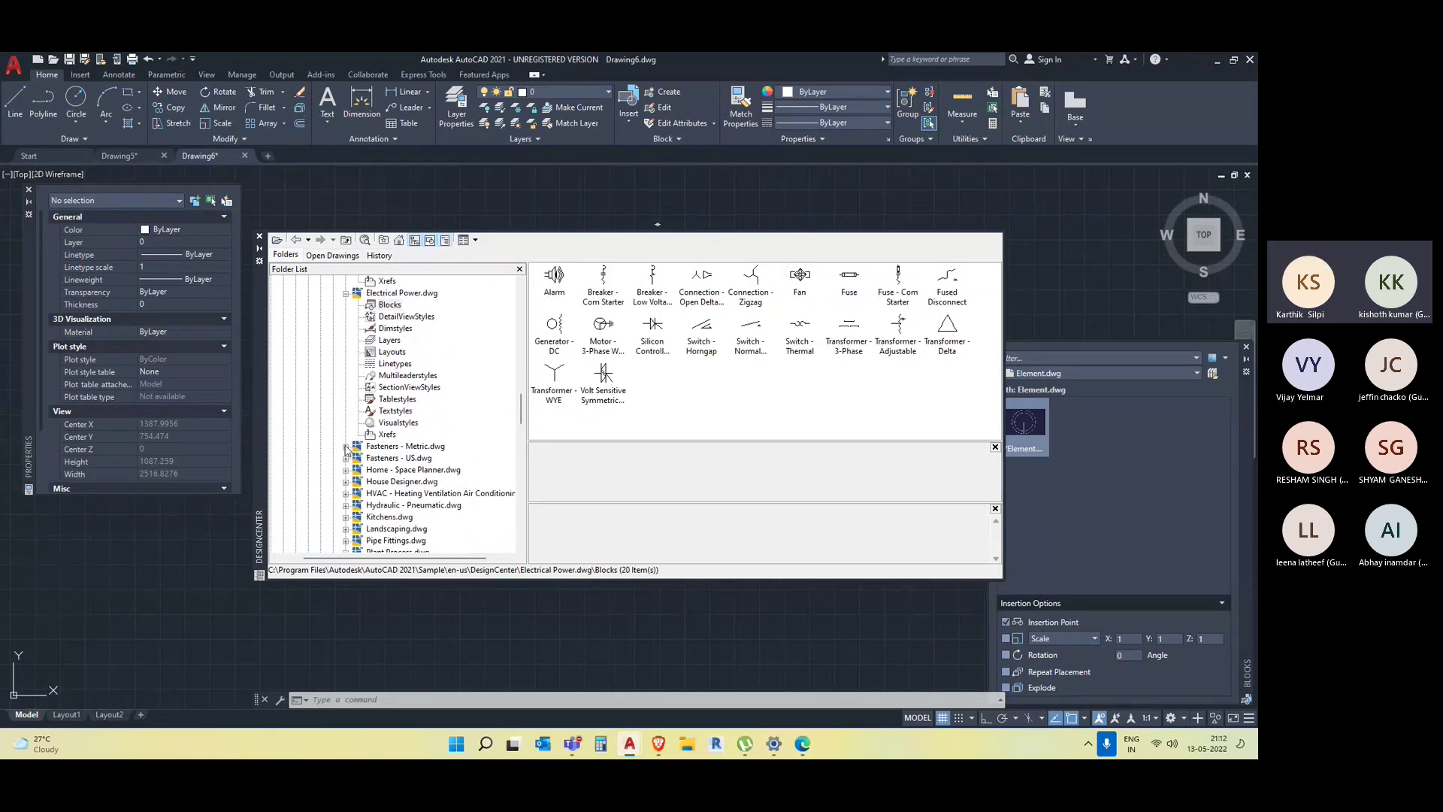
left_click(346, 446)
left_click(394, 413)
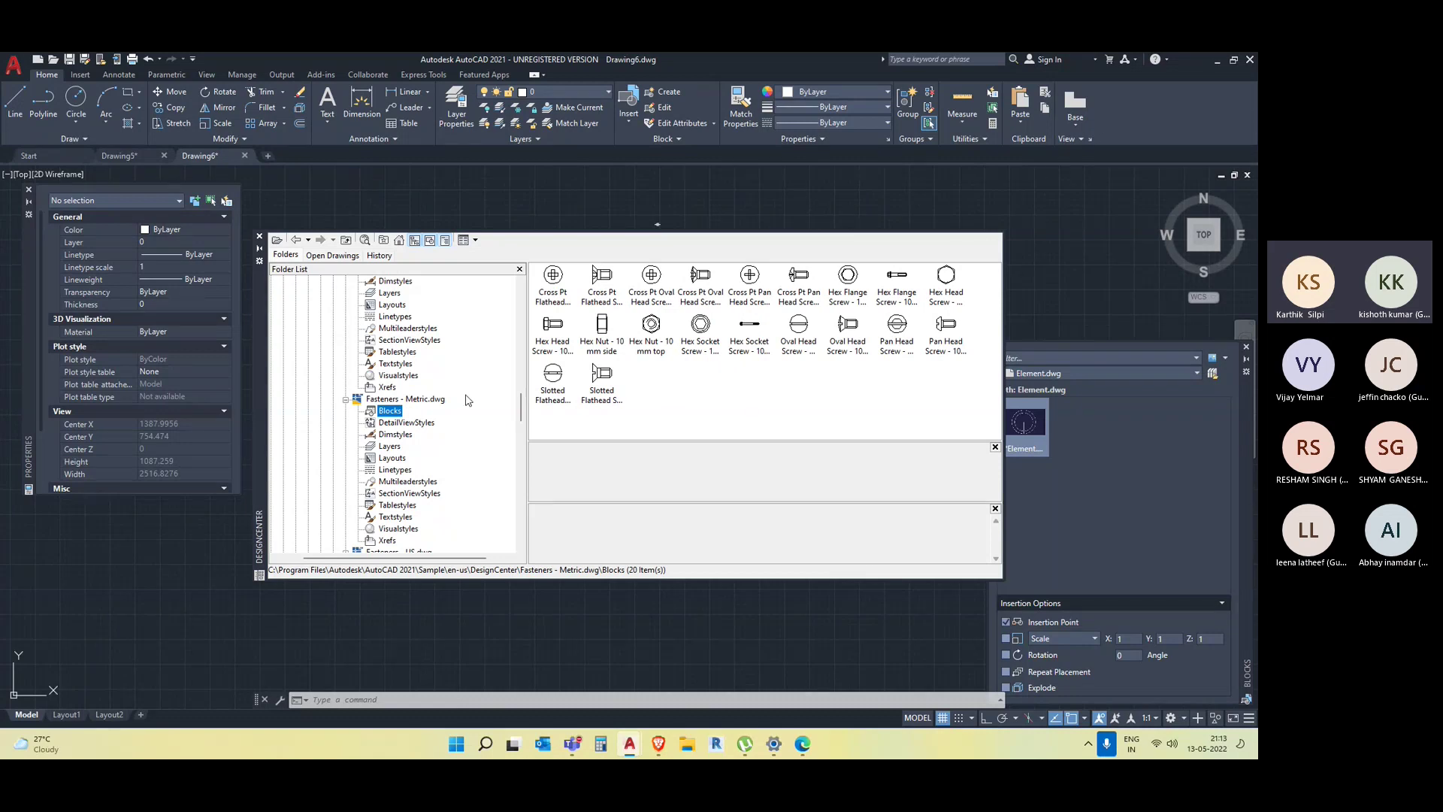
left_click(652, 327)
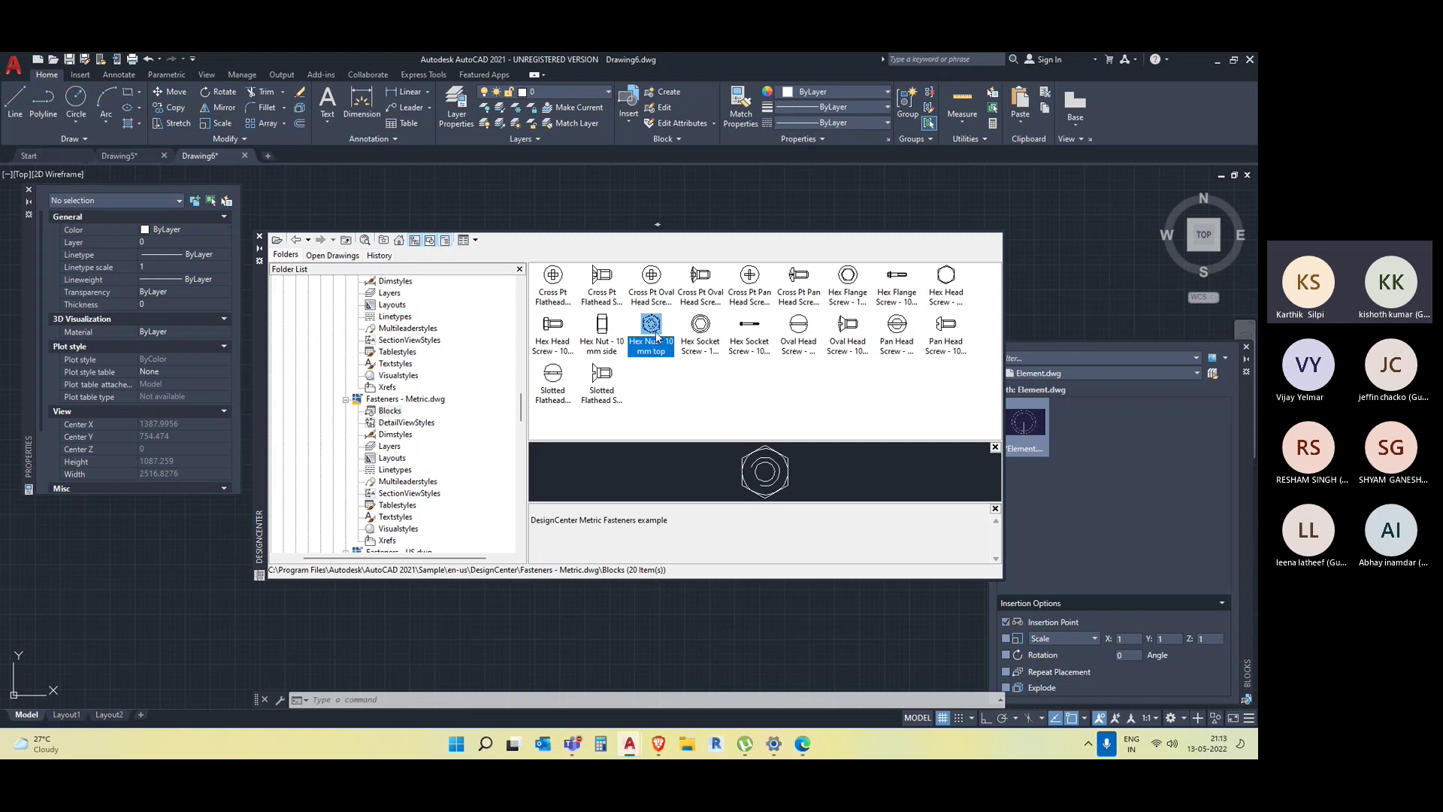
left_click_drag(646, 611, 503, 616)
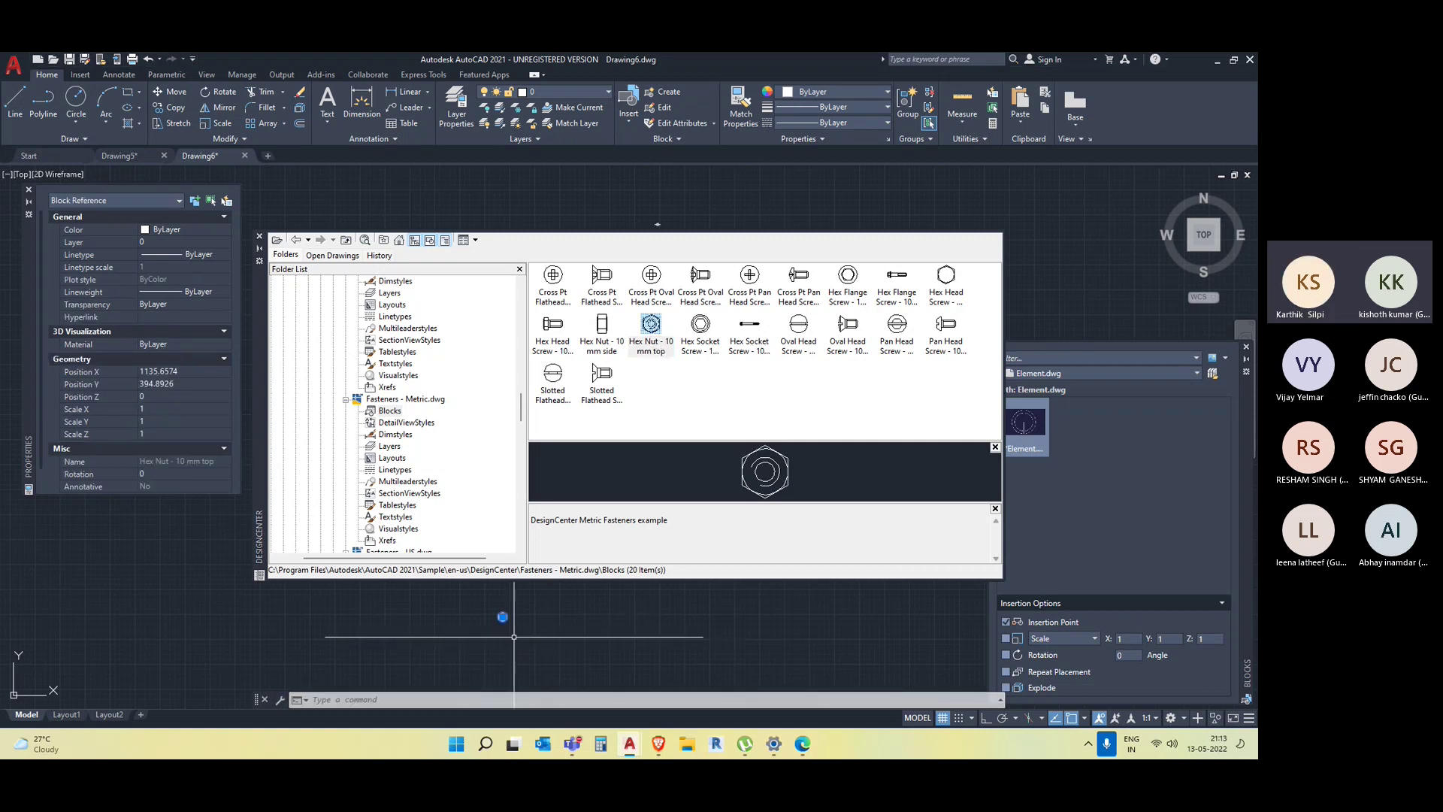
Close DesignCenter and clear the selection of the inserted hex nut.
left_click(259, 239)
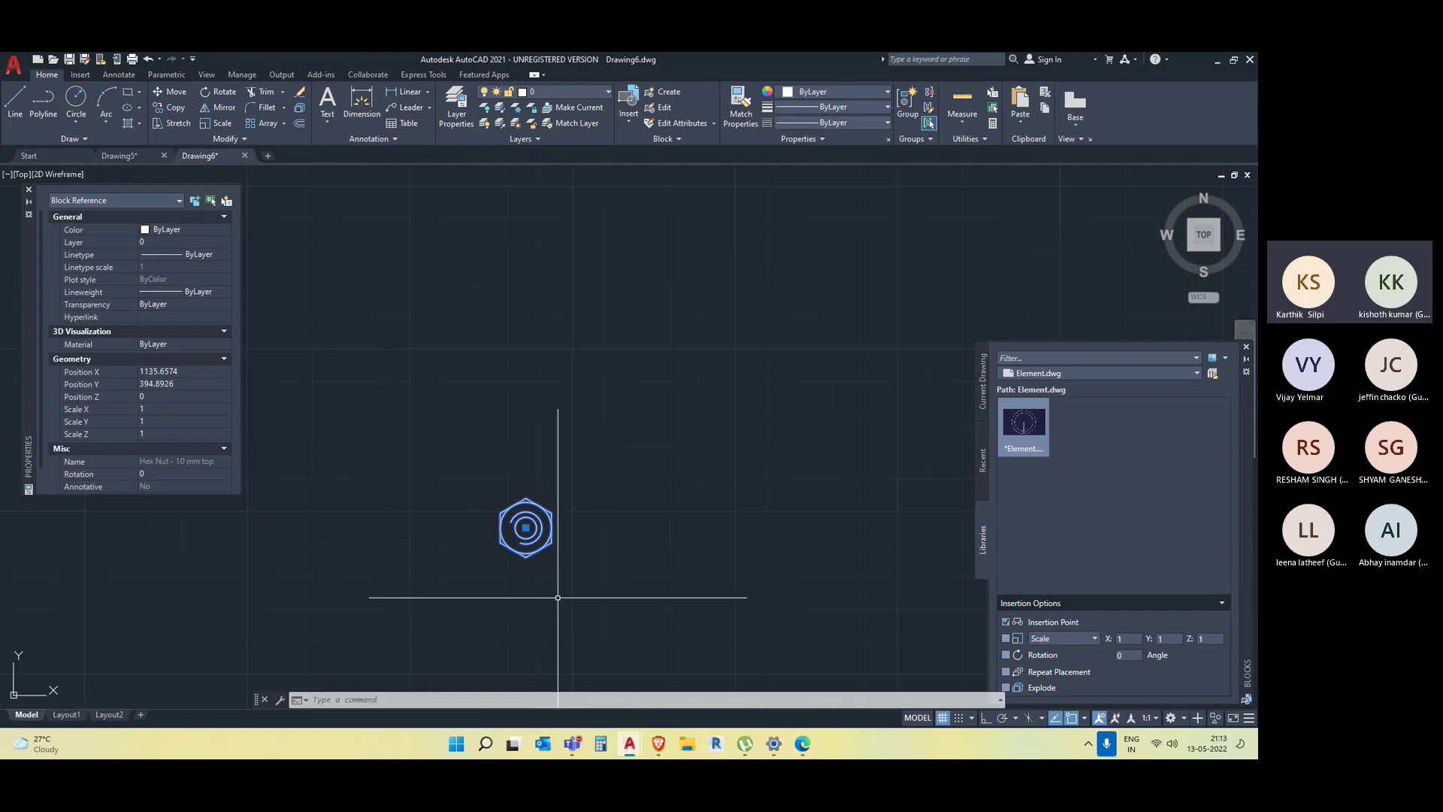
left_click(539, 634)
left_click(453, 428)
key("Escape")
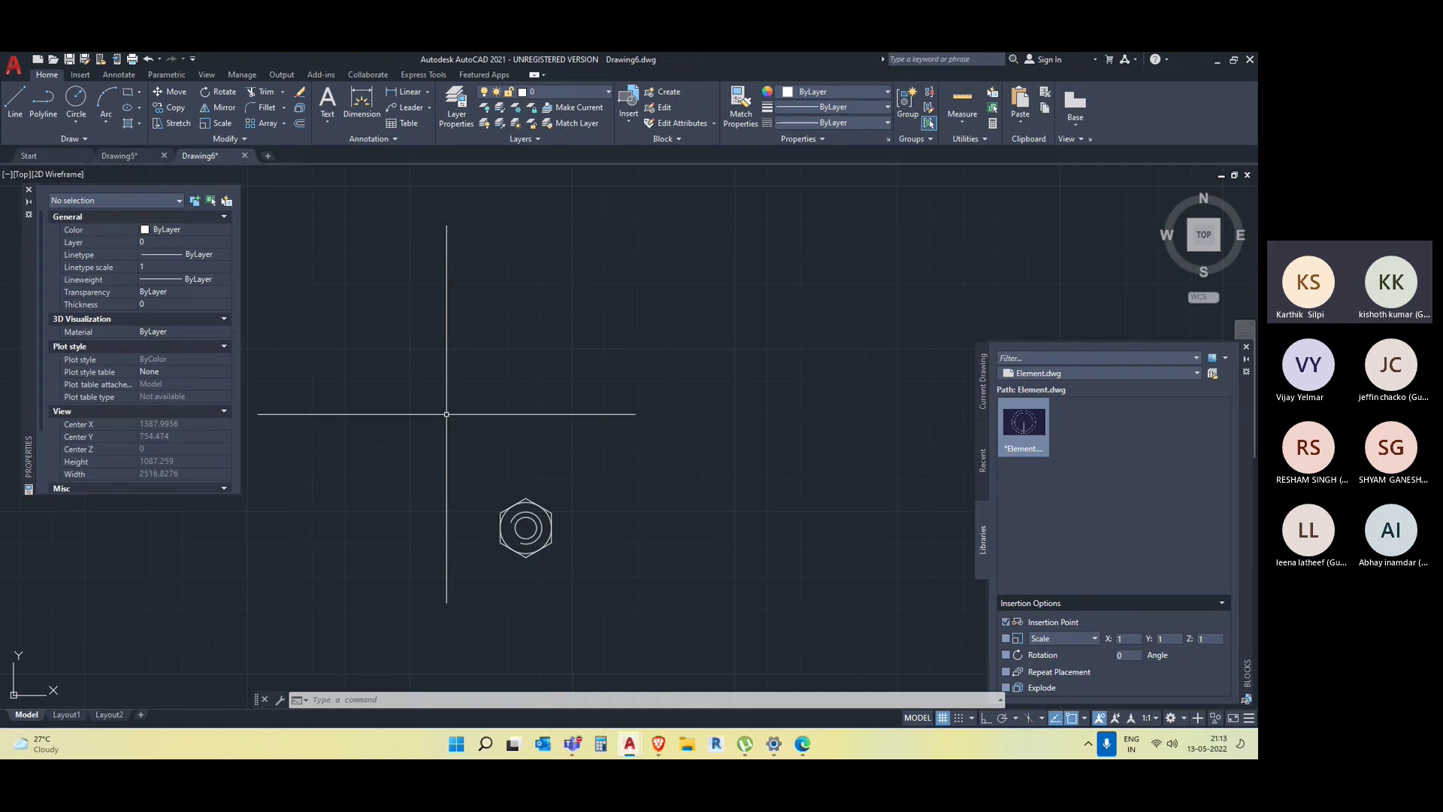
Reopen DesignCenter and collapse Fasteners - Metric.dwg in the folder tree.
type("ADCENTER")
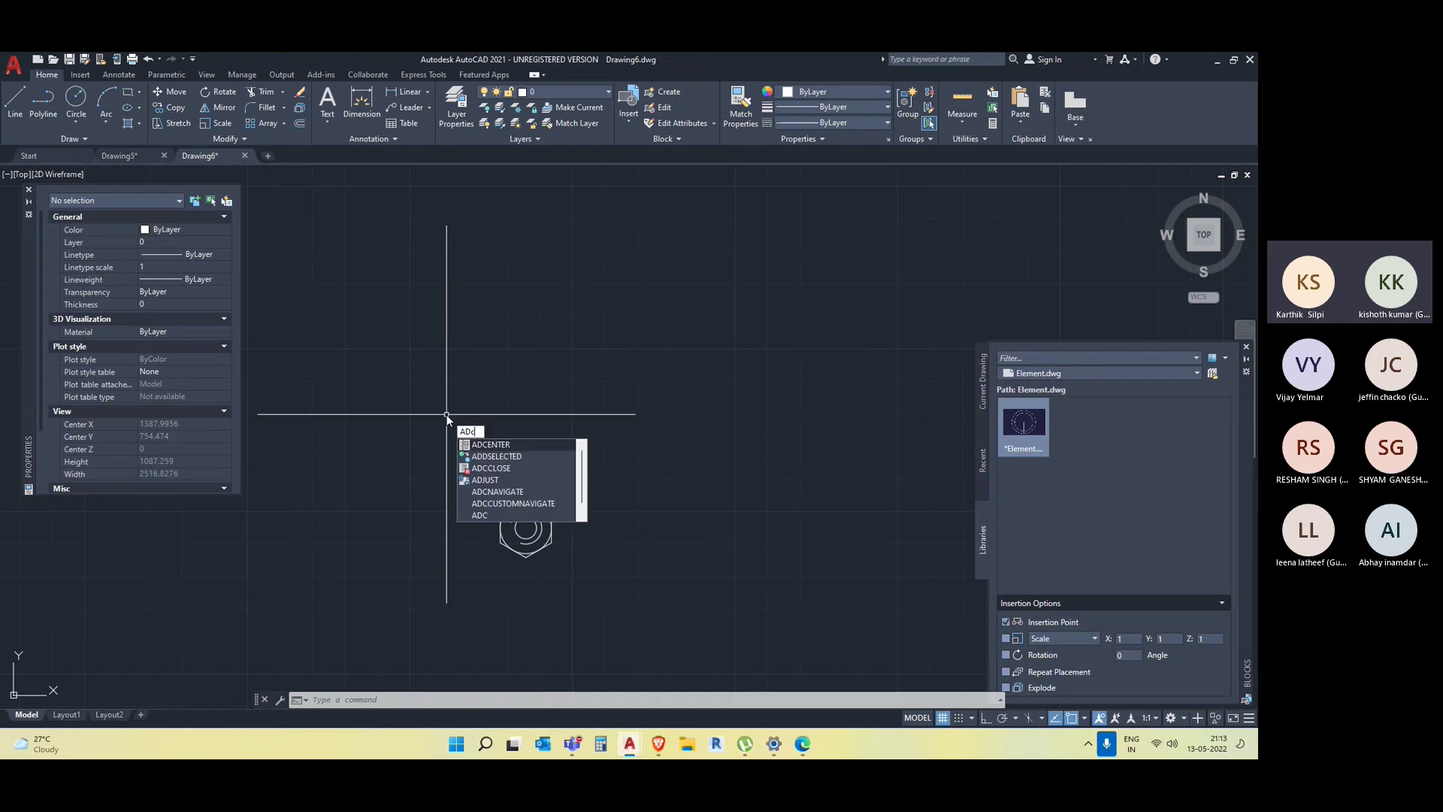
left_click(493, 444)
scroll(438, 408, "down", 4)
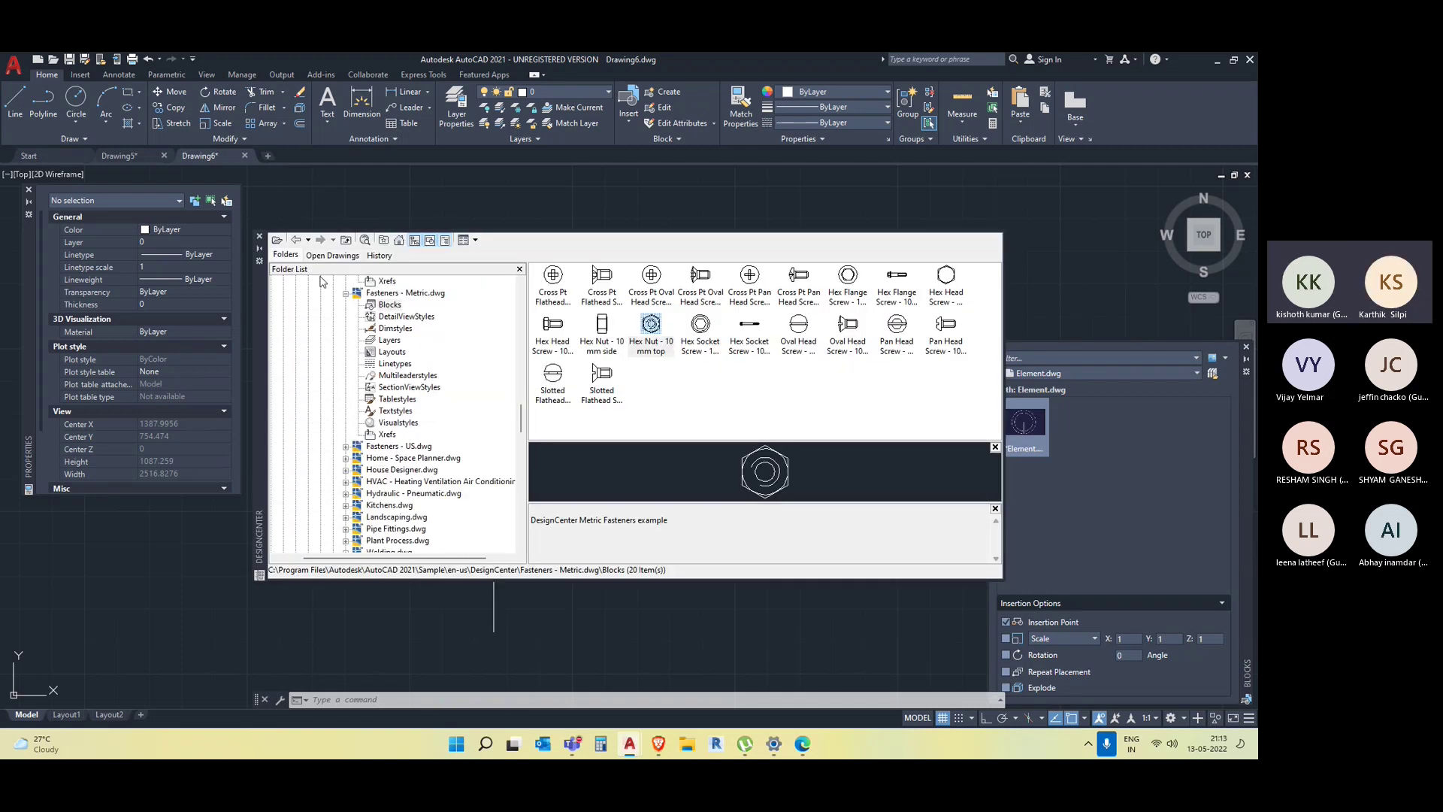
left_click(345, 293)
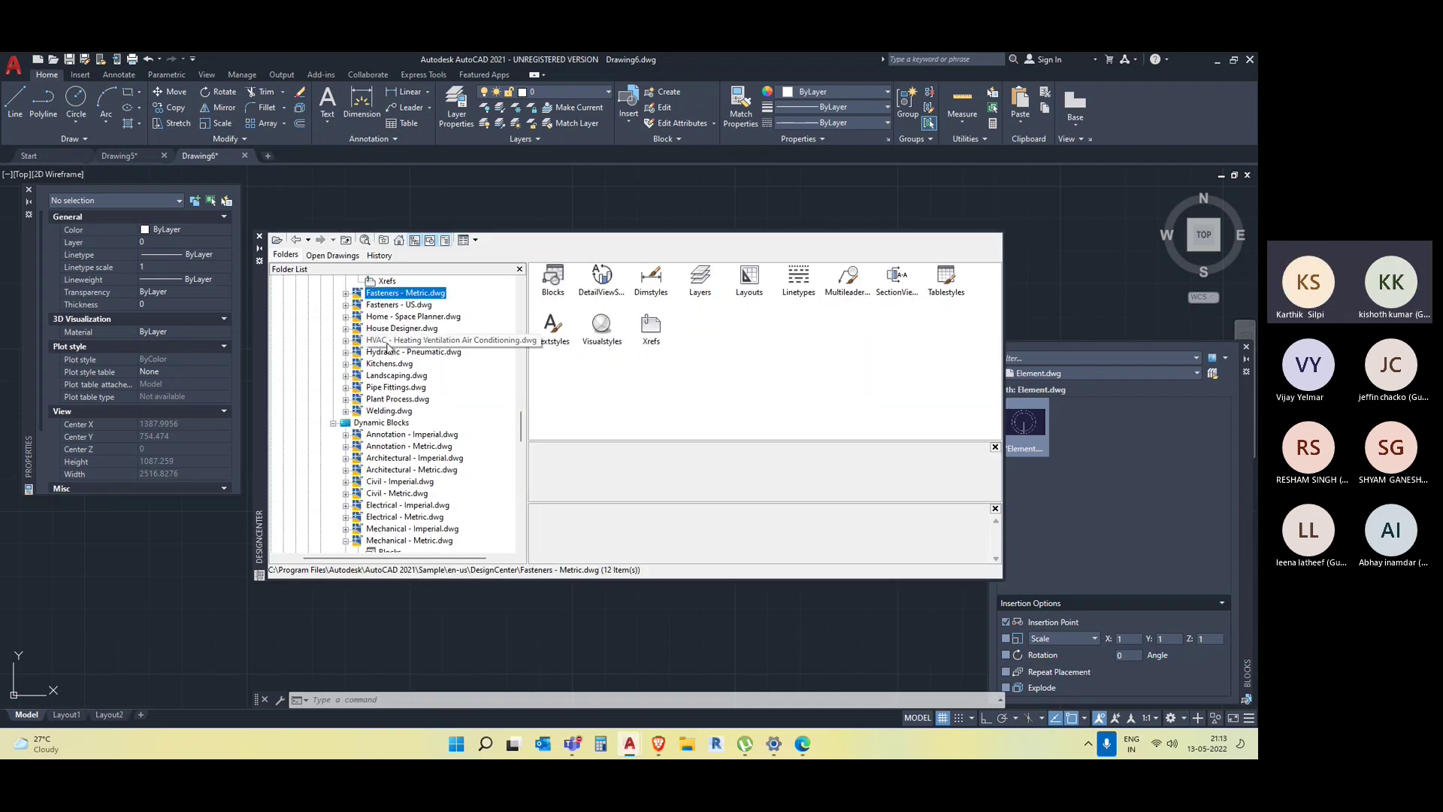
scroll(426, 396, "down", 1)
scroll(426, 396, "up", 1)
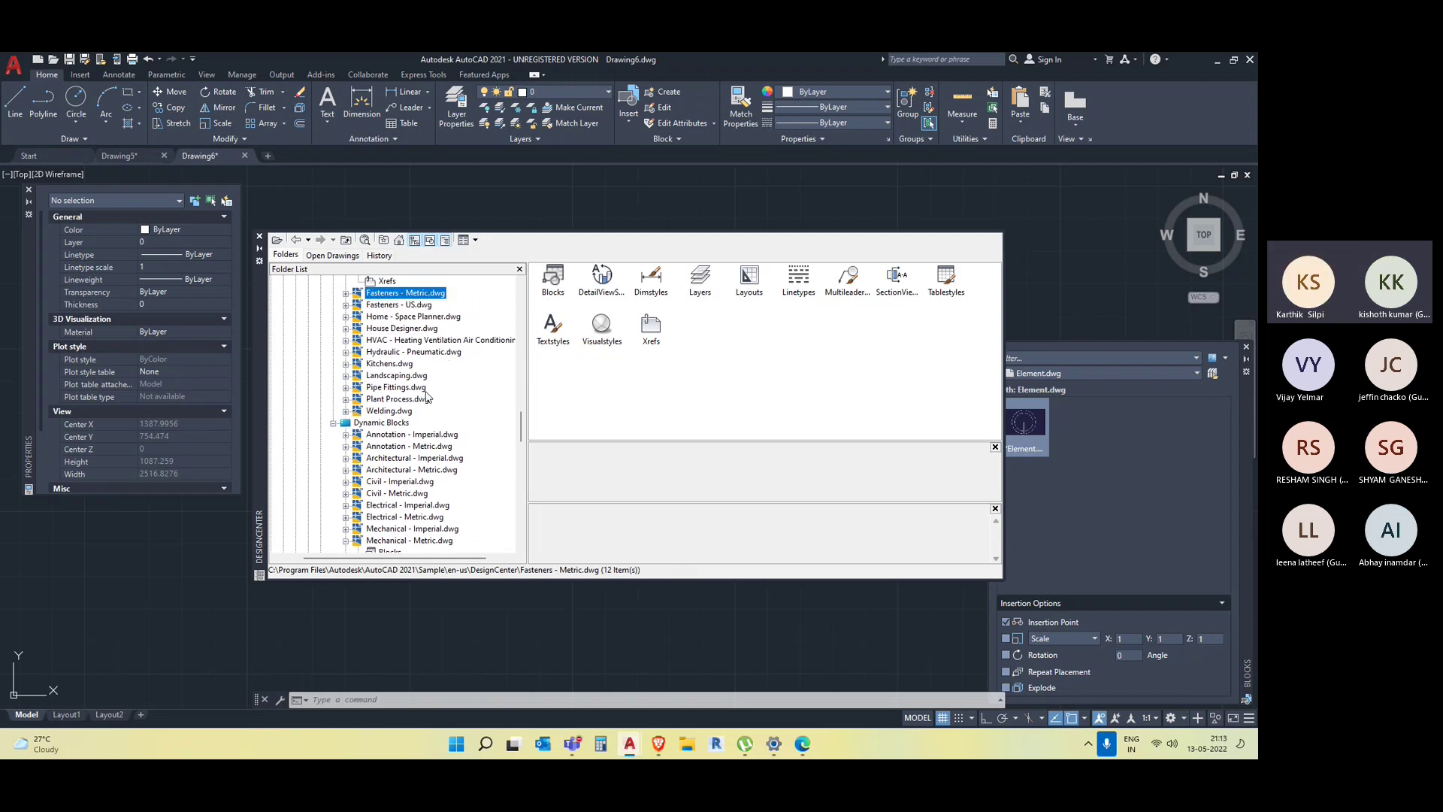
Display the blocks of Landscaping.dwg and select the deciduous tree plan block.
left_click(345, 376)
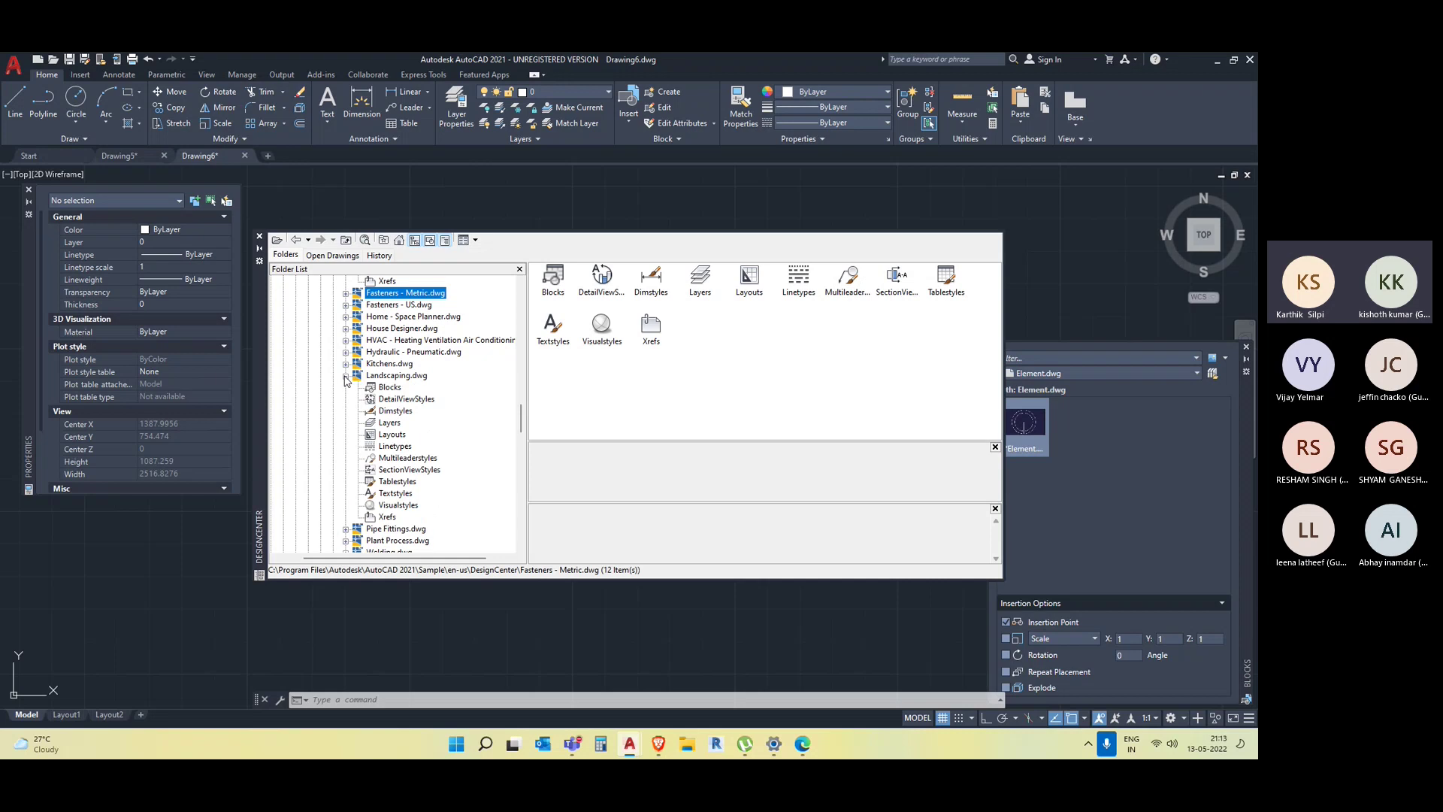
left_click(380, 389)
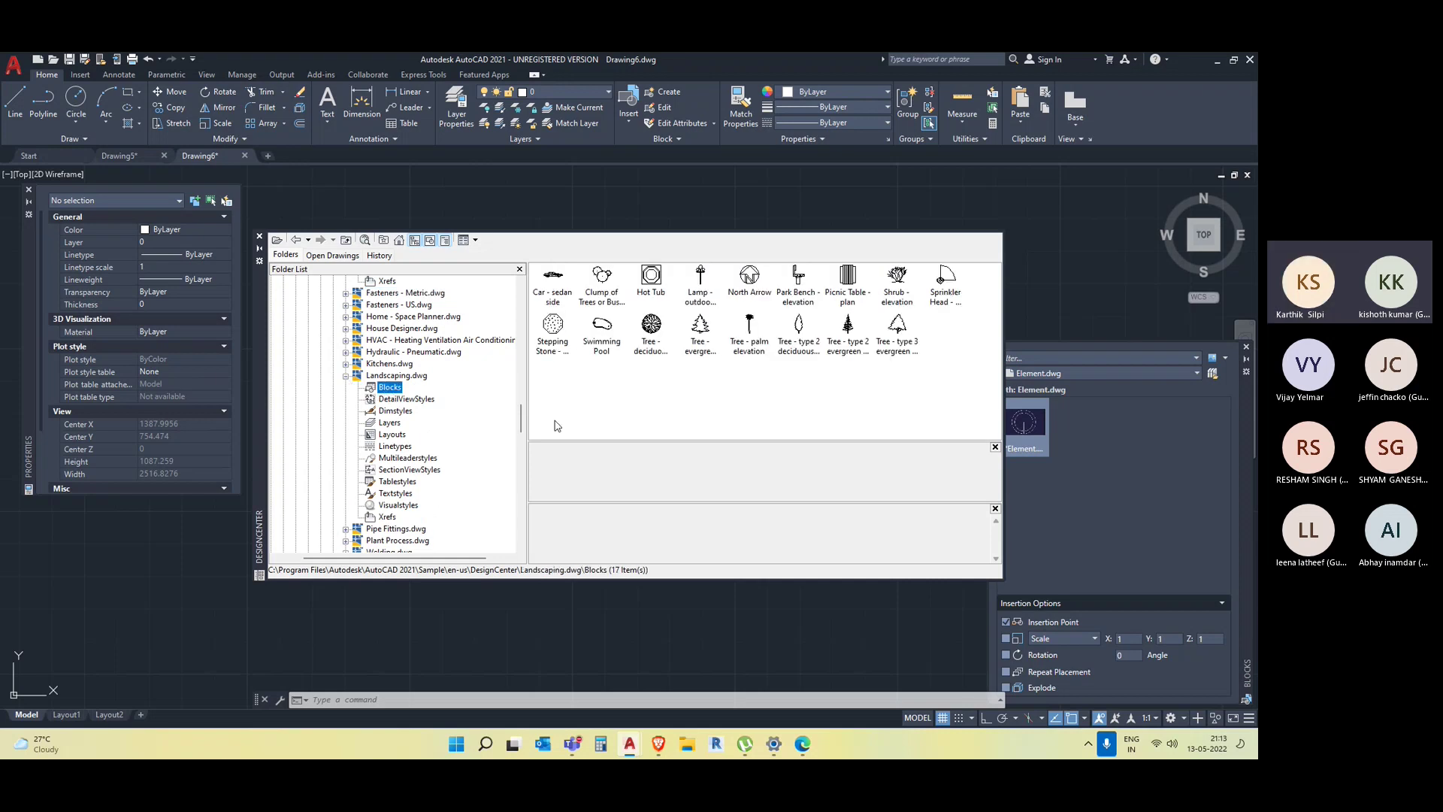
left_click(652, 326)
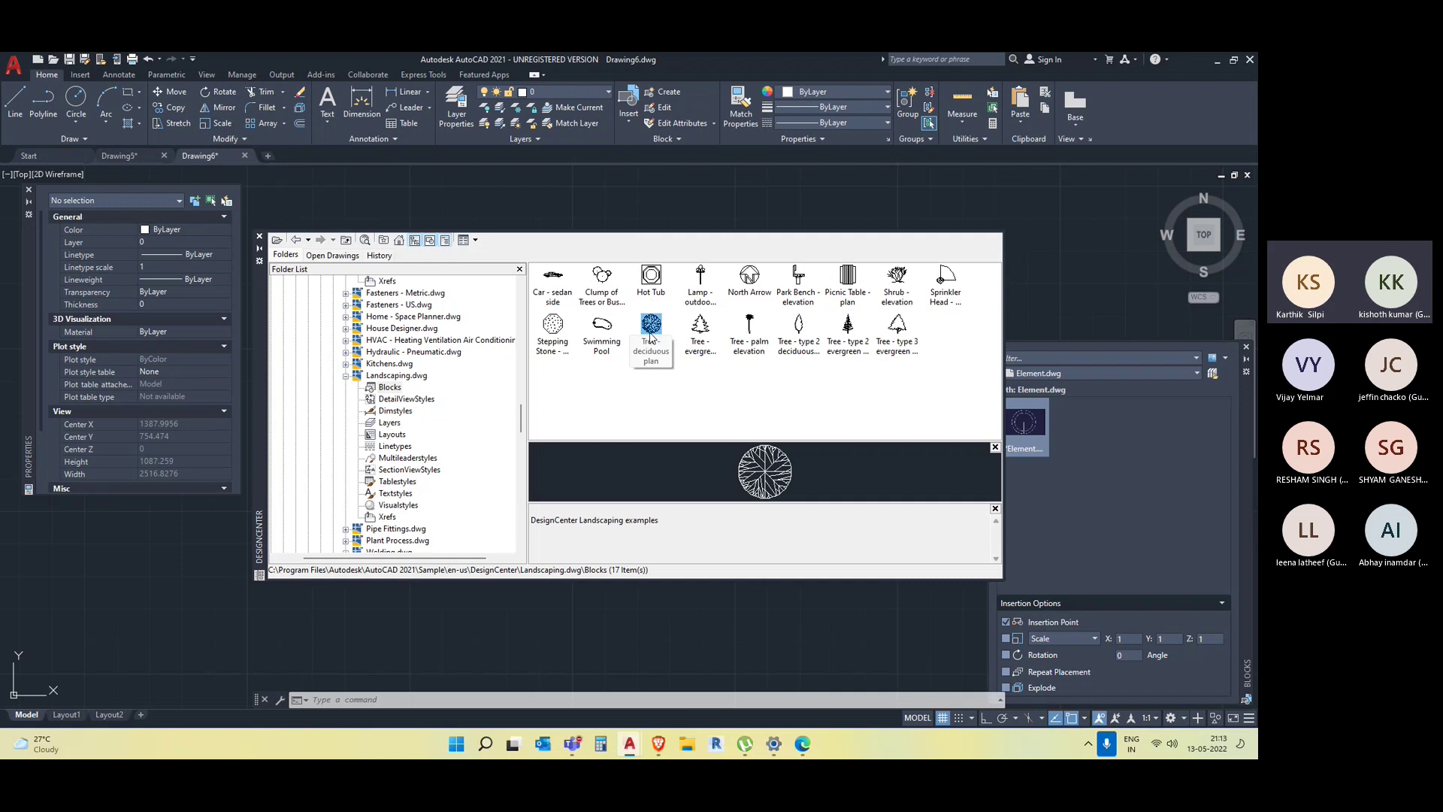
Insert the deciduous tree plan block from Landscaping.dwg into the drawing near the existing hex nut.
mouse_move(651, 330)
left_mouse_down()
mouse_move(582, 661)
mouse_move(584, 635)
left_mouse_up()
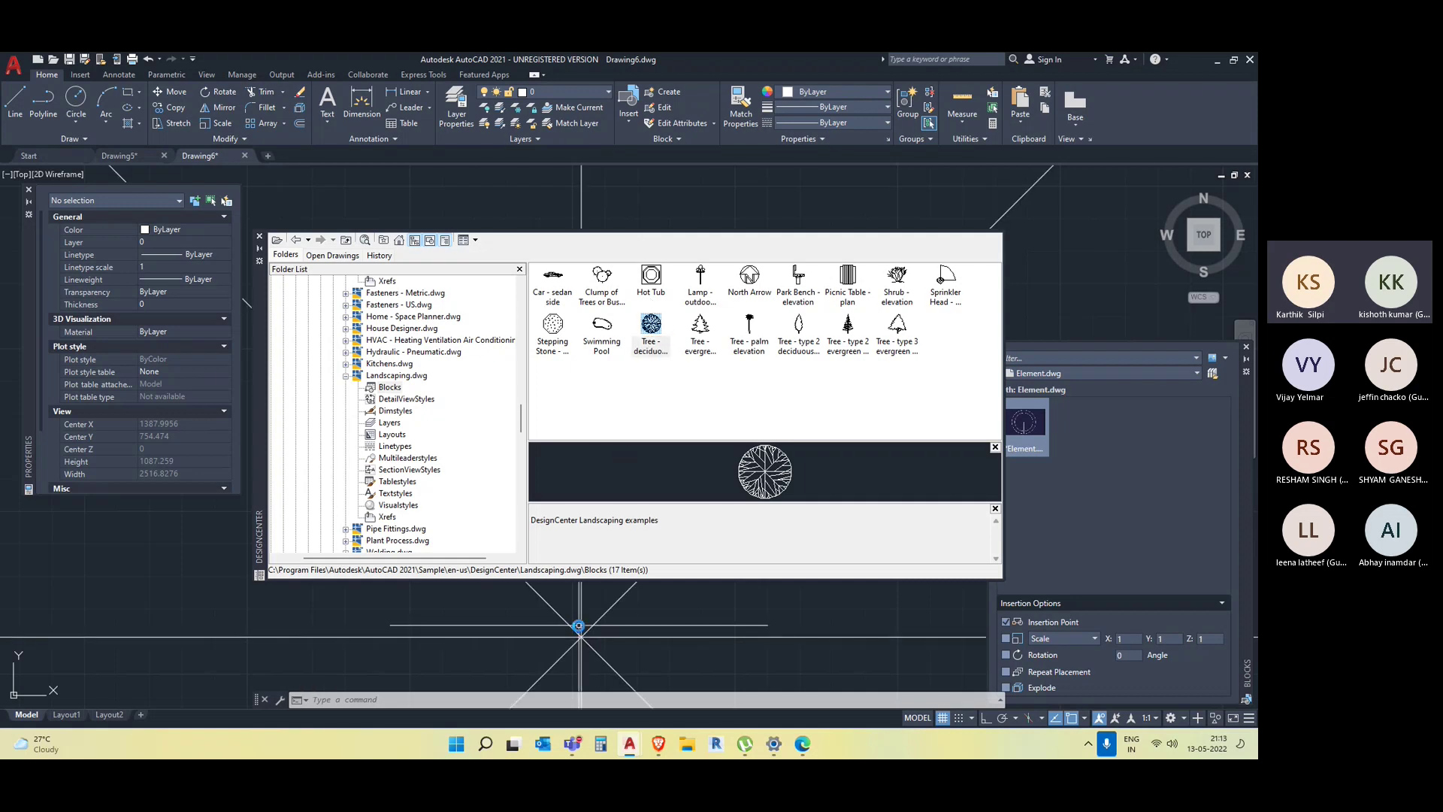
left_click(580, 624)
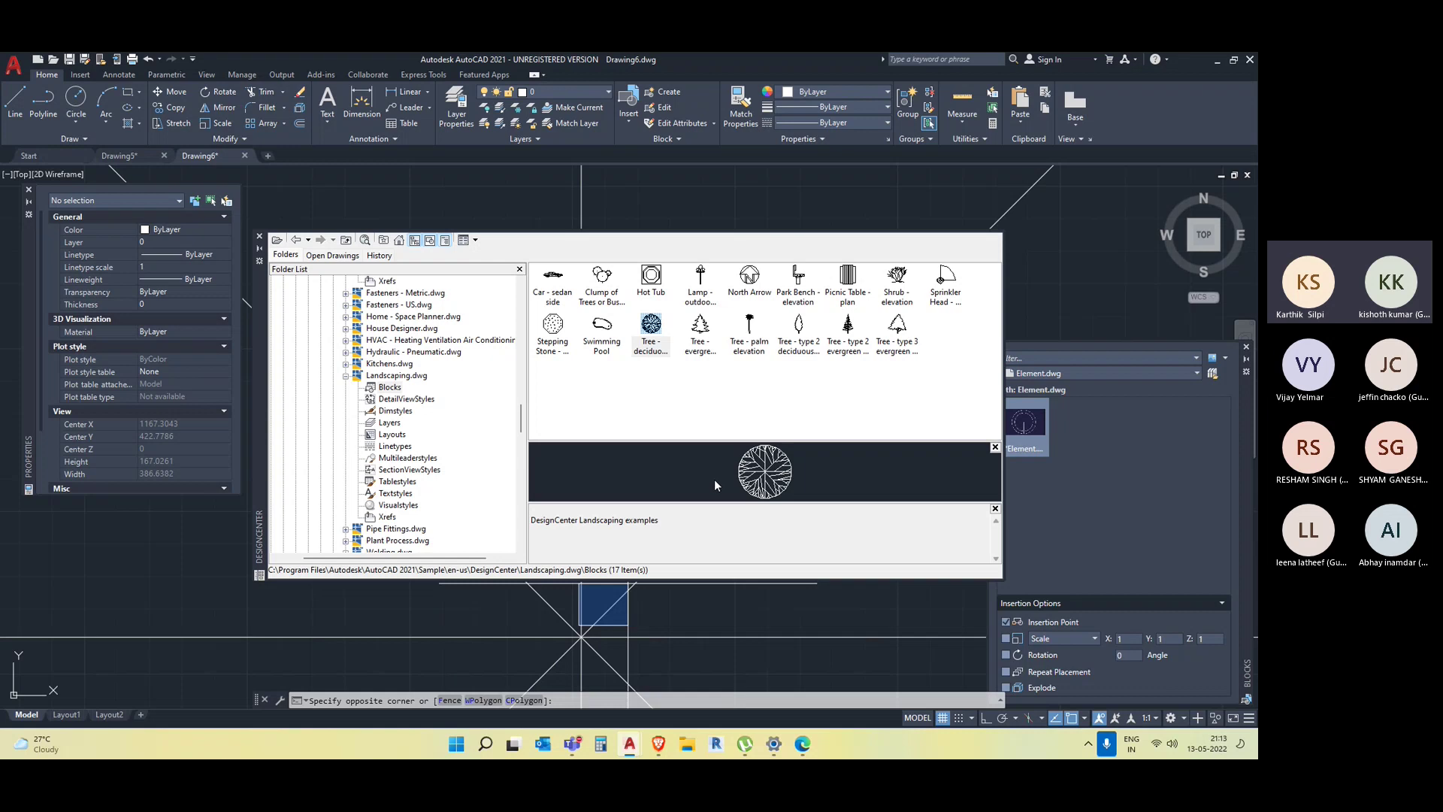
key("Escape")
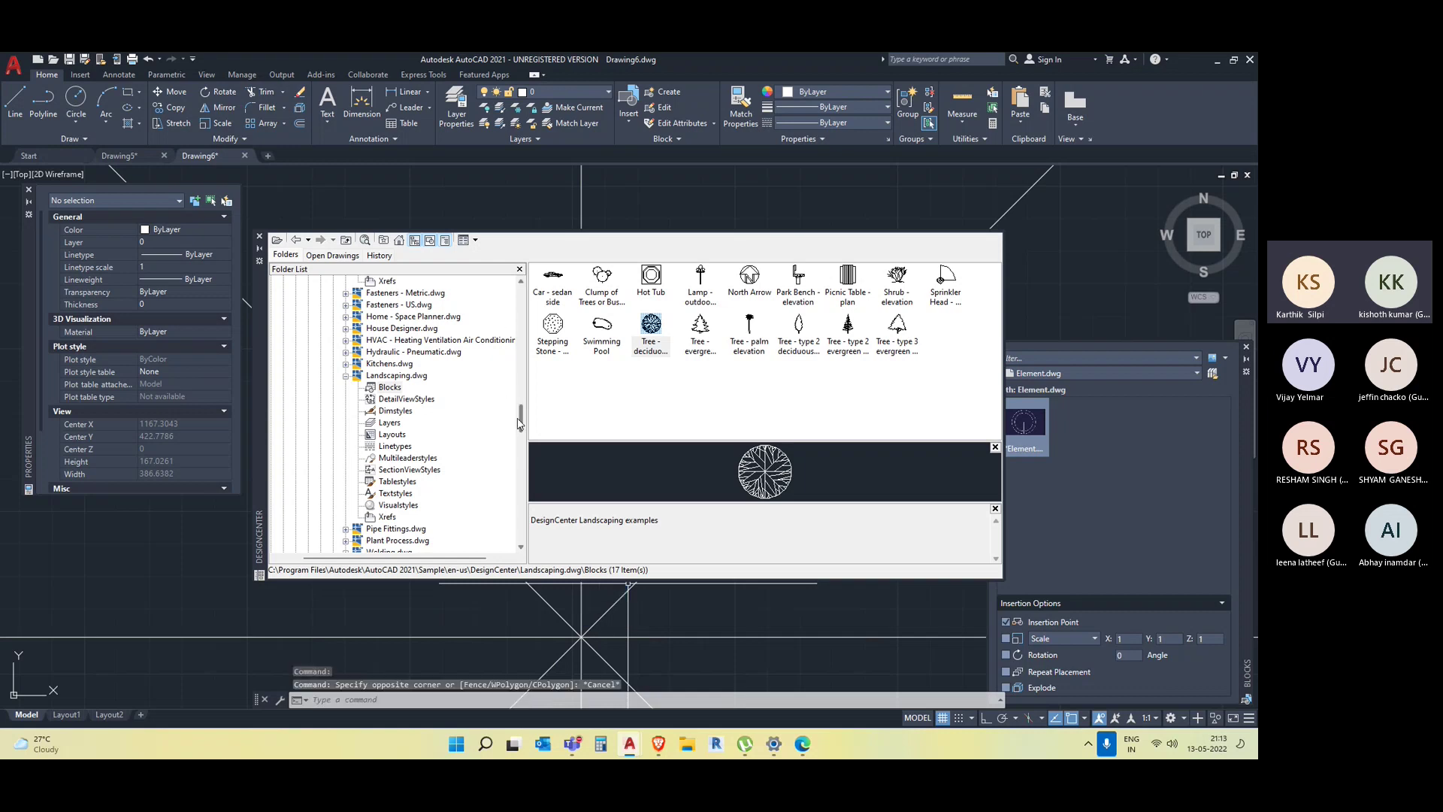
Display the blocks of Plant Process.dwg in DesignCenter.
scroll(518, 423, "down", 2)
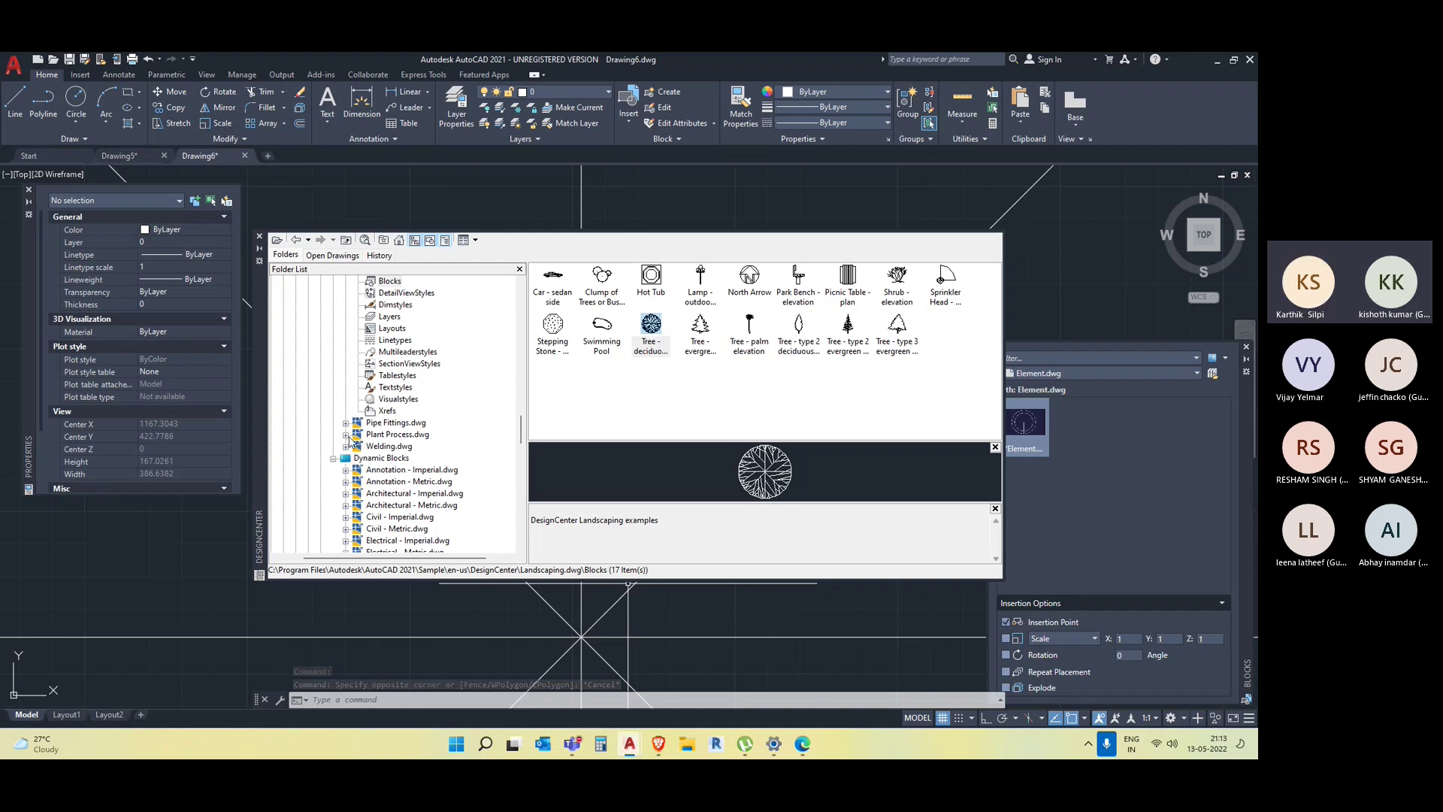
scroll(348, 441, "down", 2)
left_click(404, 413)
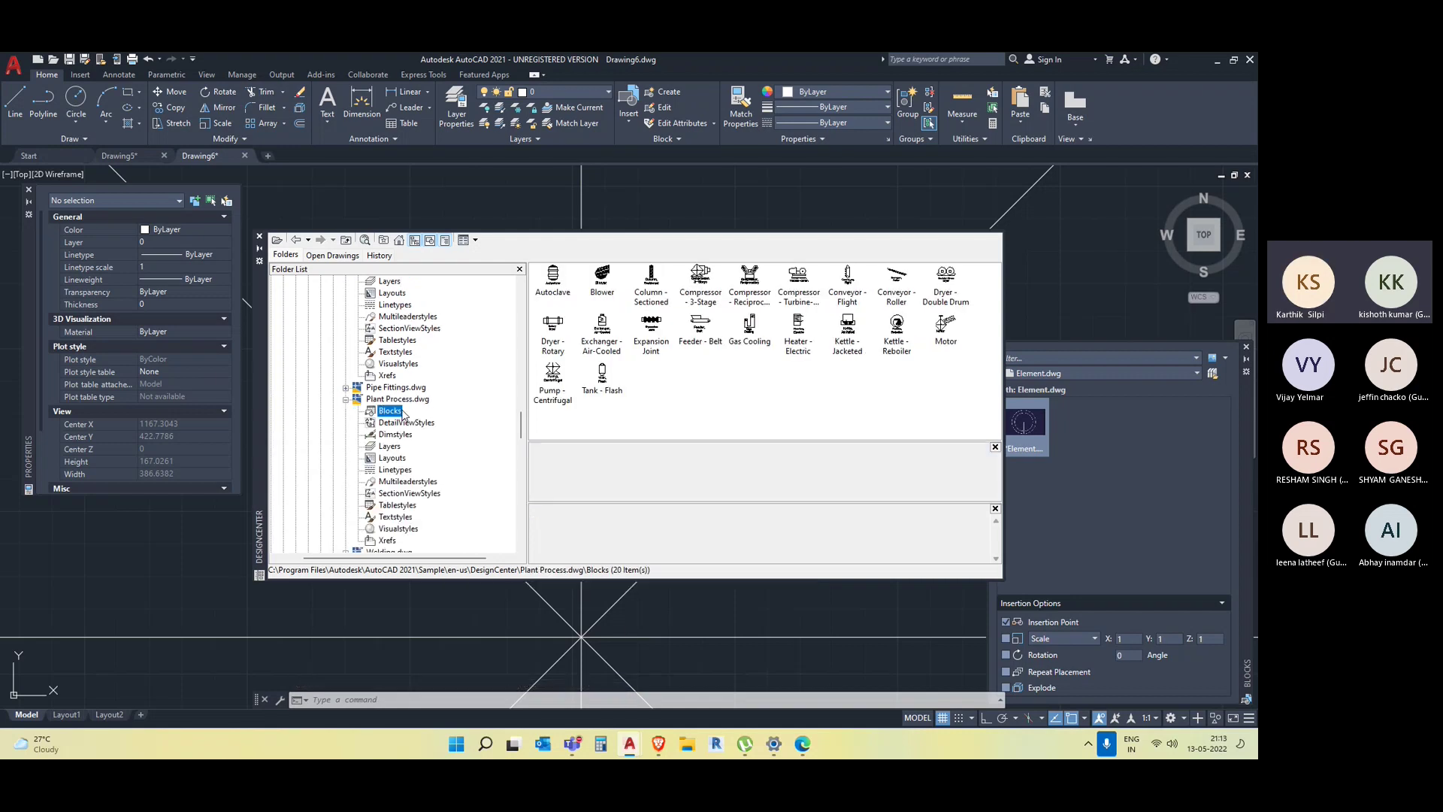
Collapse CMOS Integrated Circuits.dwg and Electrical Power.dwg in the DesignCenter folder tree.
scroll(368, 444, "down", 4)
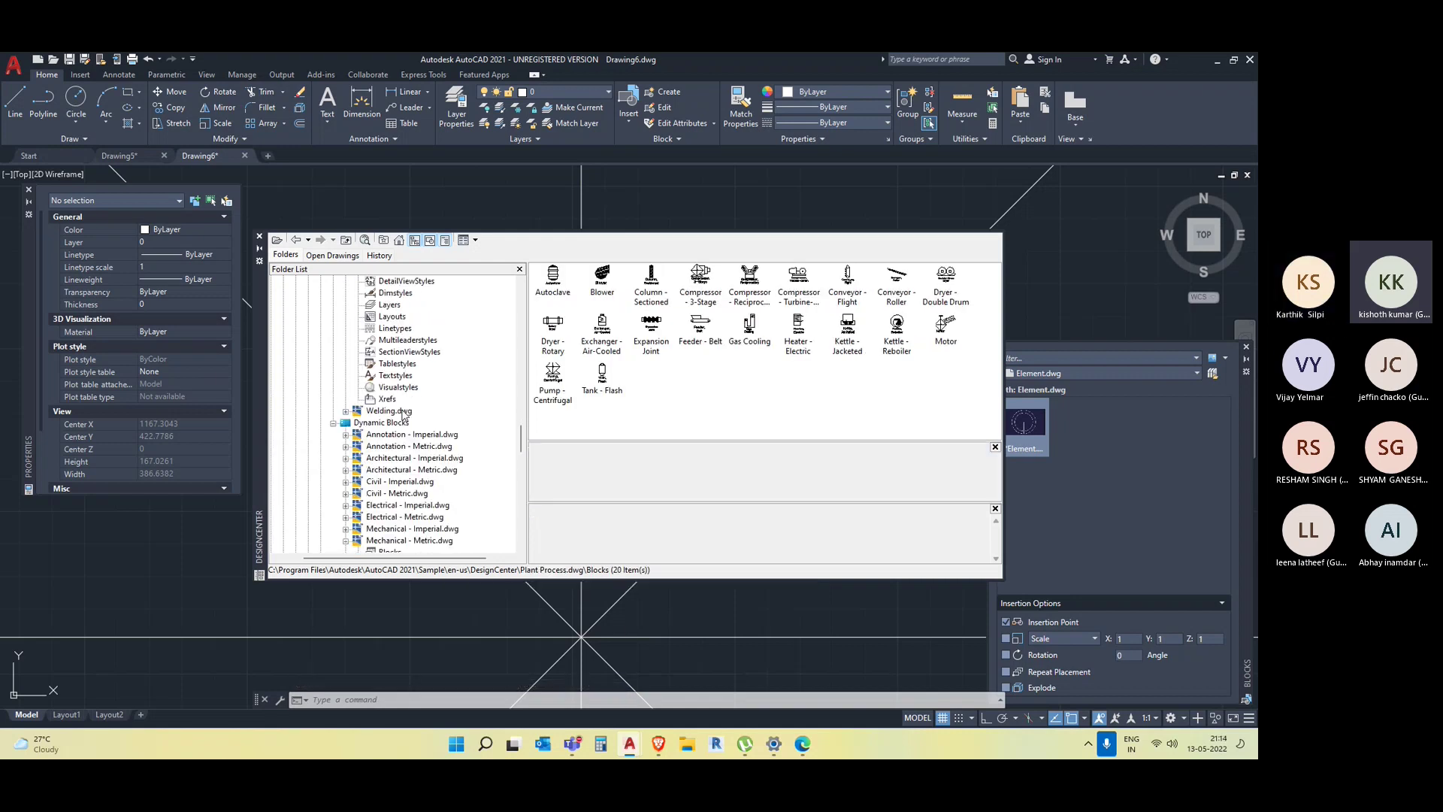
scroll(394, 439, "up", 11)
scroll(394, 439, "up", 3)
scroll(394, 439, "down", 12)
scroll(394, 439, "up", 12)
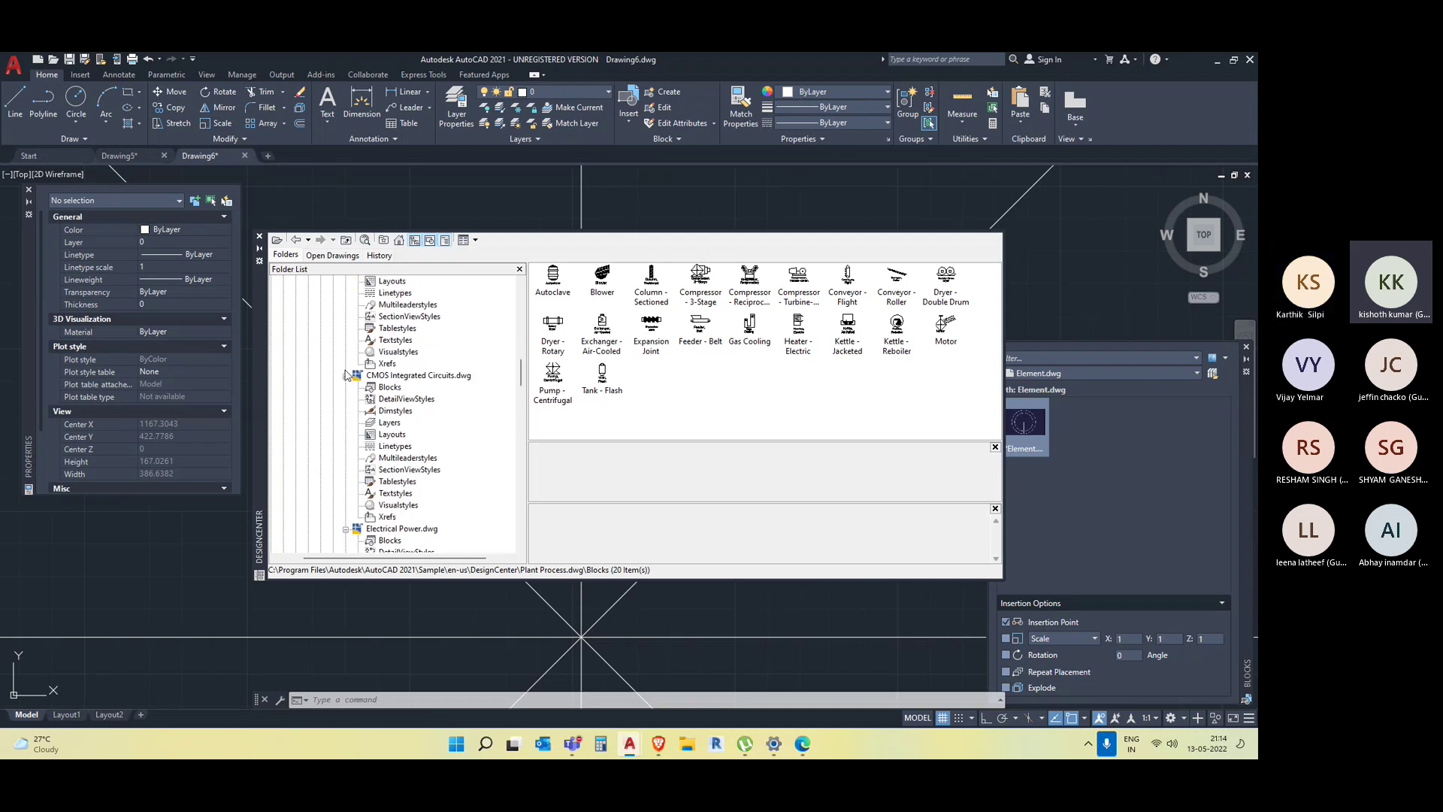
left_click(346, 376)
left_click(346, 388)
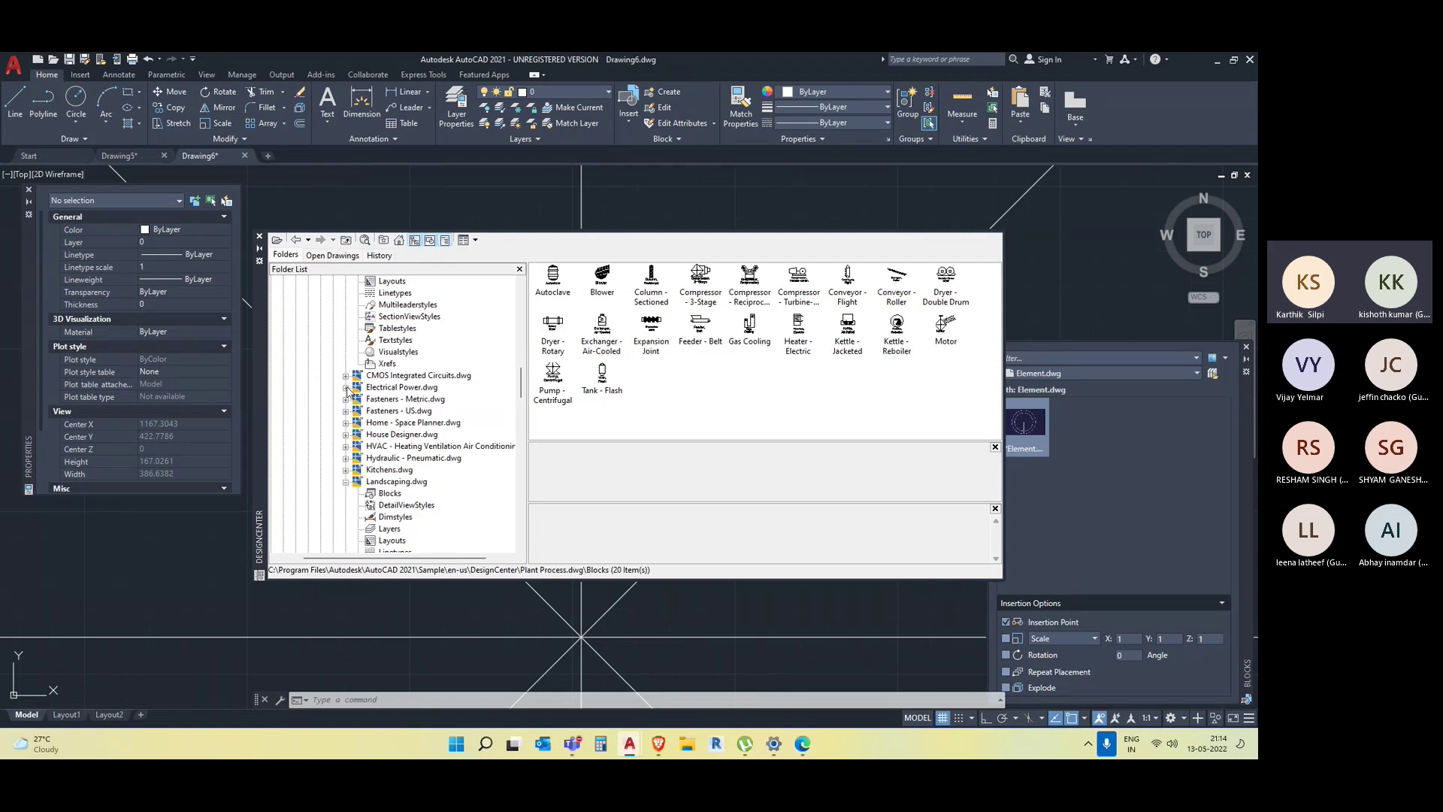
Collapse Basic Electronics.dwg and Plant Process.dwg in the folder tree.
scroll(348, 390, "up", 3)
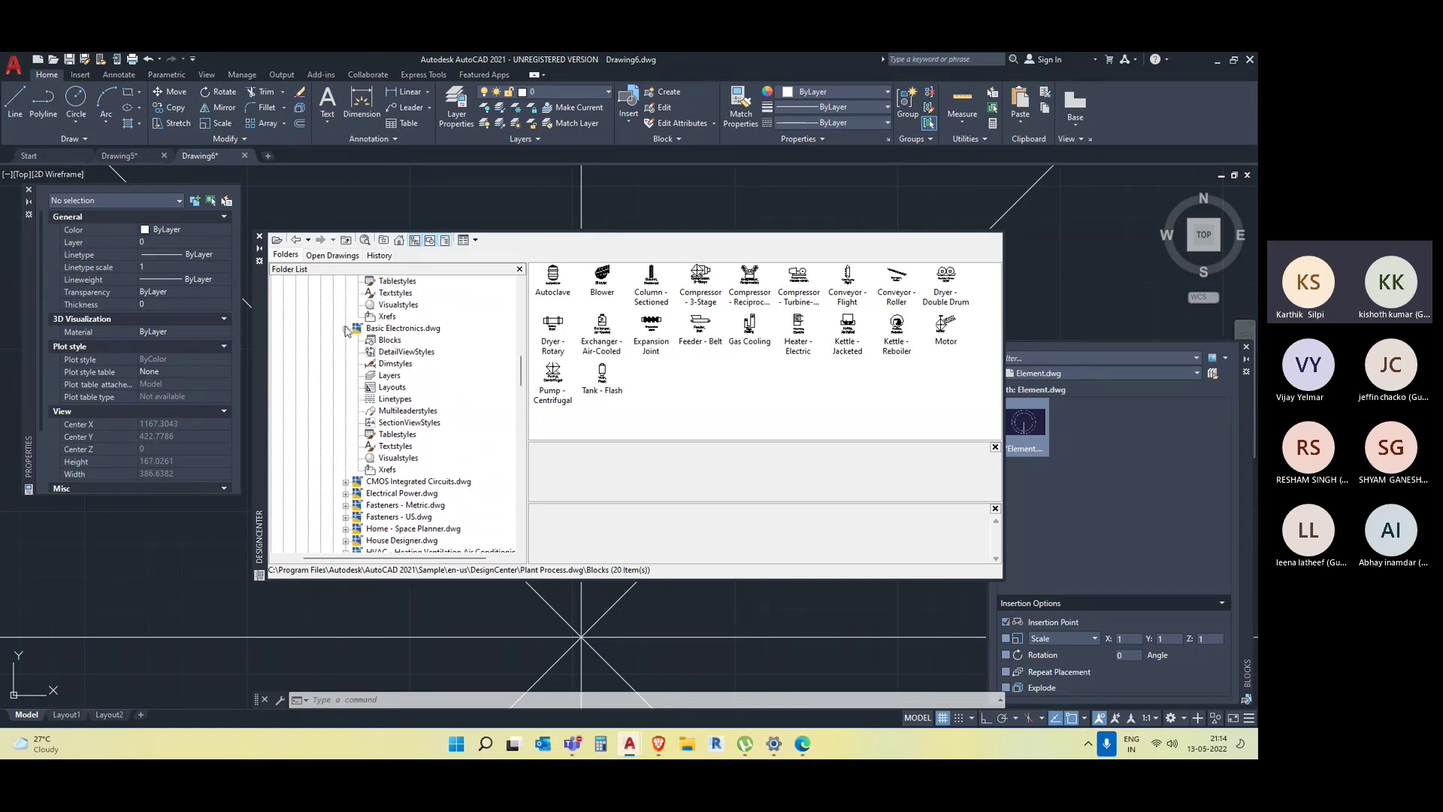
left_click(347, 331)
scroll(348, 335, "down", 3)
scroll(342, 421, "down", 3)
scroll(340, 390, "up", 2)
left_click(347, 364)
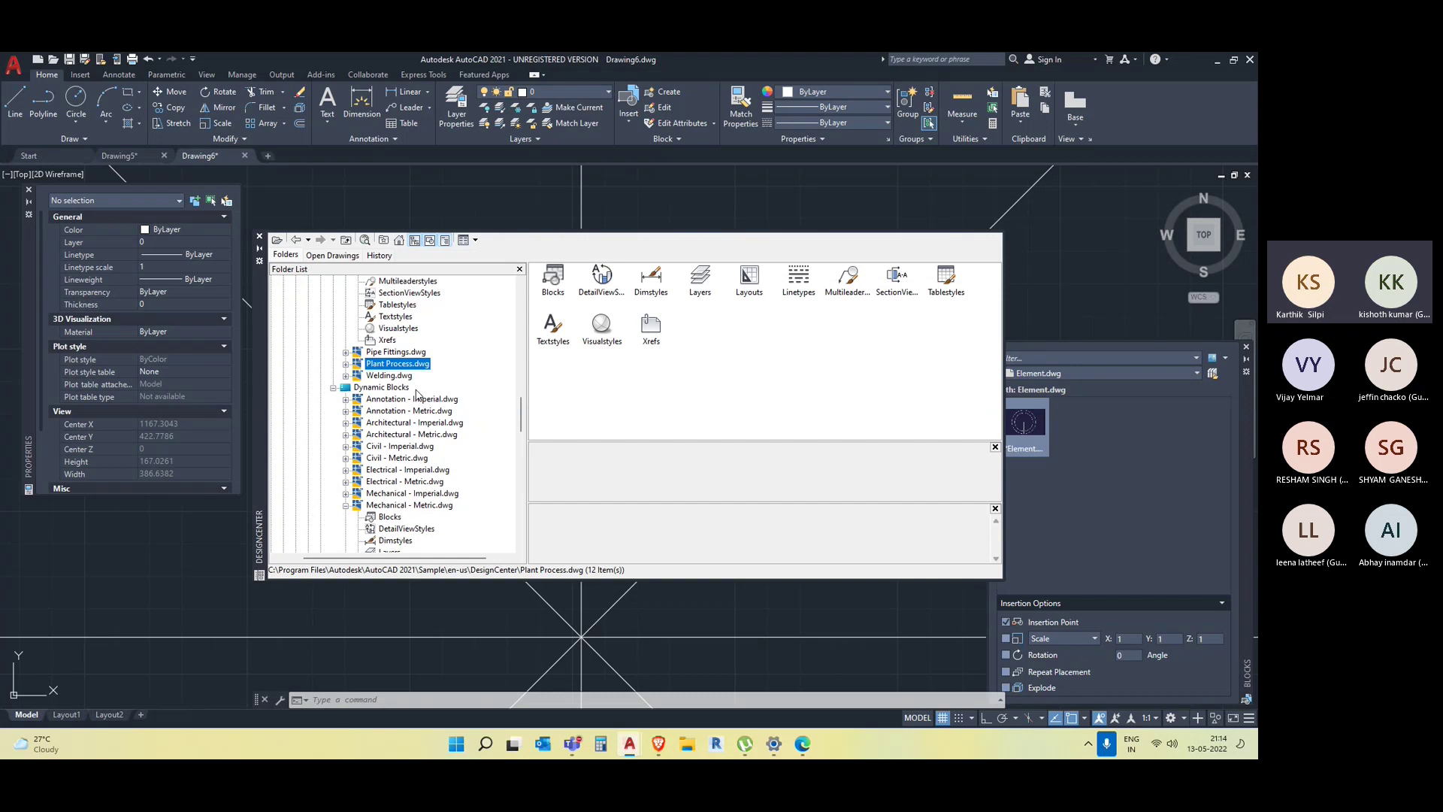
Display the blocks of Mechanical - Metric.dwg from the Dynamic Blocks folder.
scroll(417, 393, "down", 2)
scroll(428, 443, "down", 1)
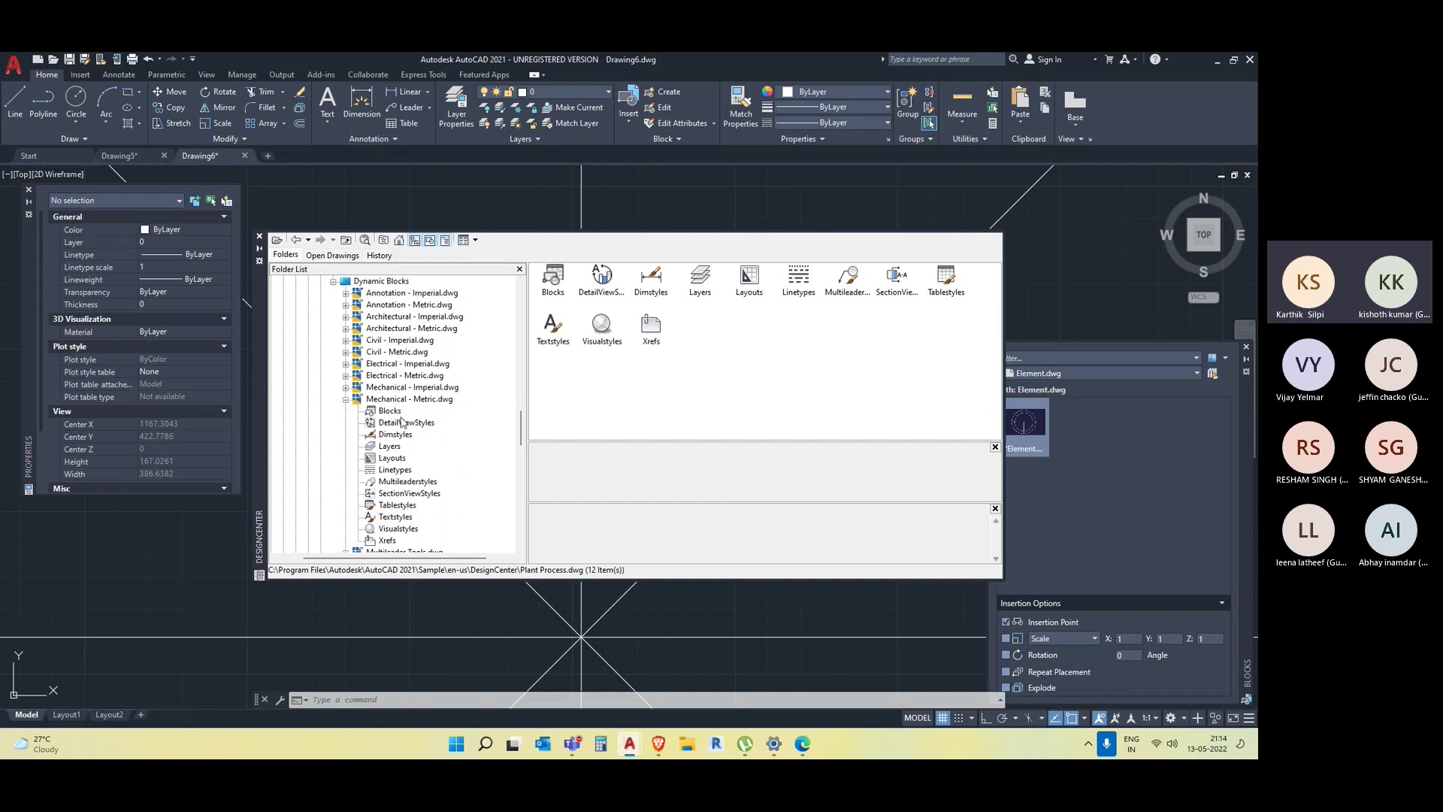
left_click(389, 412)
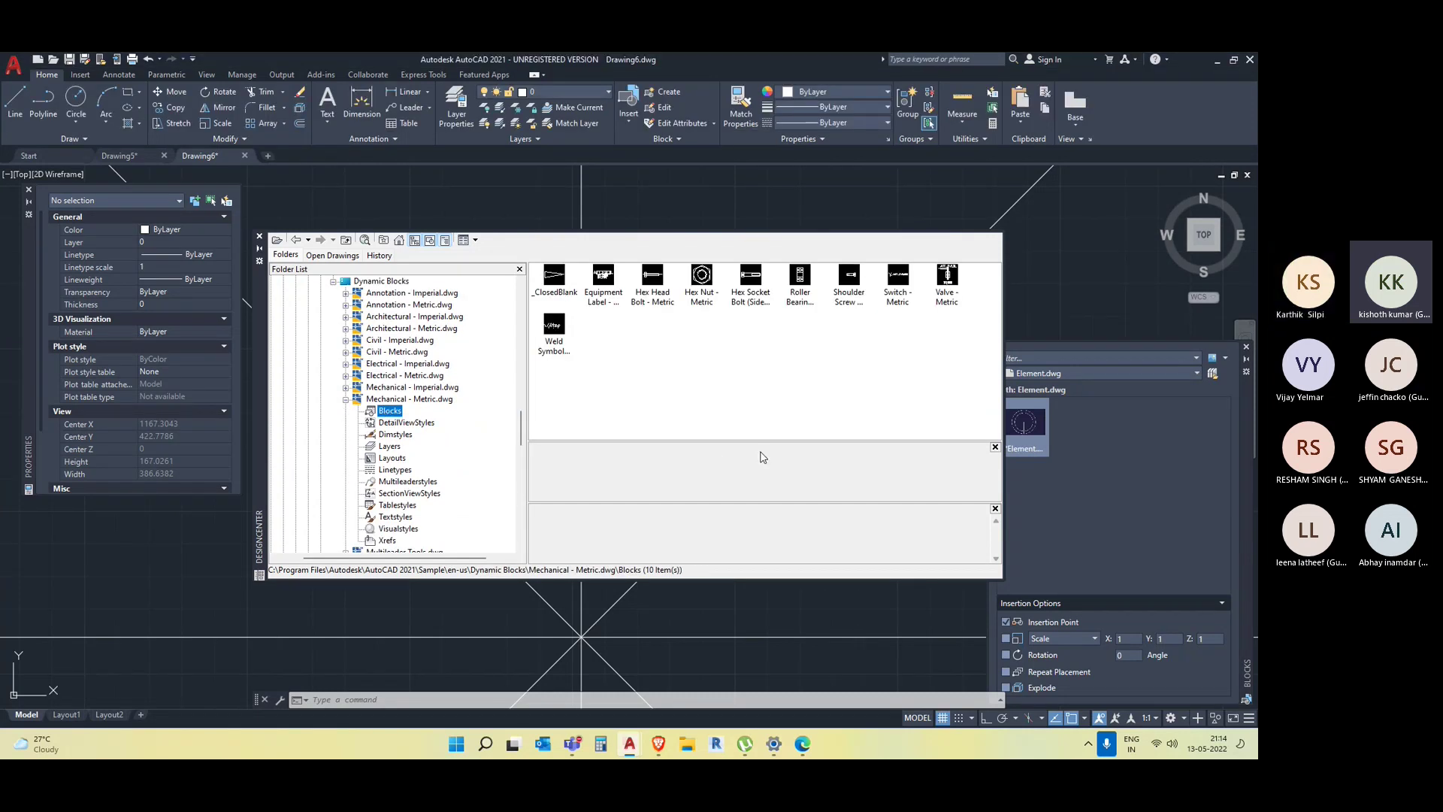
Insert the dynamic Hex Nut - Metric block beside the tree's centre and close DesignCenter.
left_click(704, 278)
mouse_move(704, 278)
left_mouse_down()
mouse_move(241, 612)
mouse_move(374, 604)
left_mouse_up()
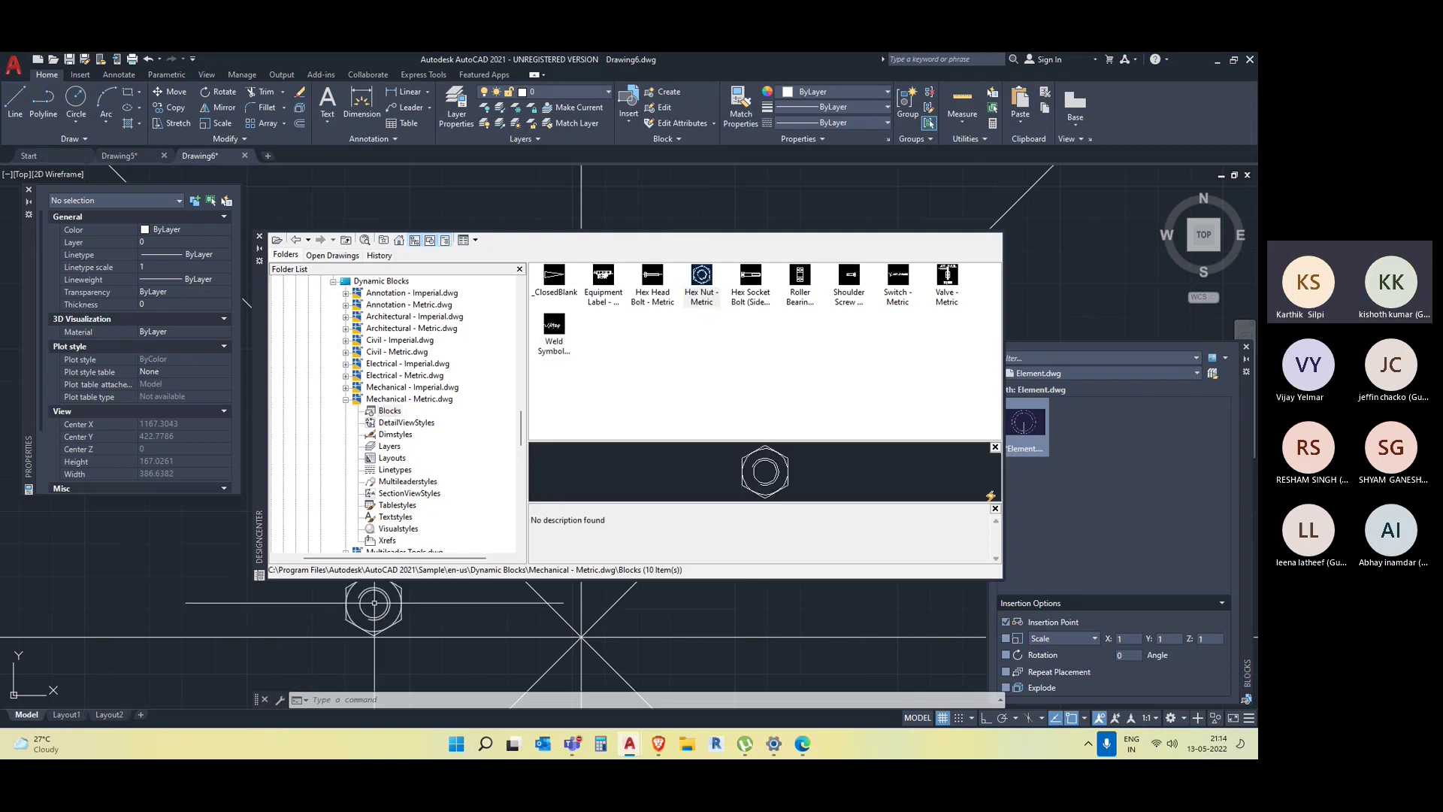
left_click(259, 236)
Delete the earlier hex nut and the oversized tree block, keeping only the dynamic hex nut.
middle_click_drag(489, 599, 577, 448)
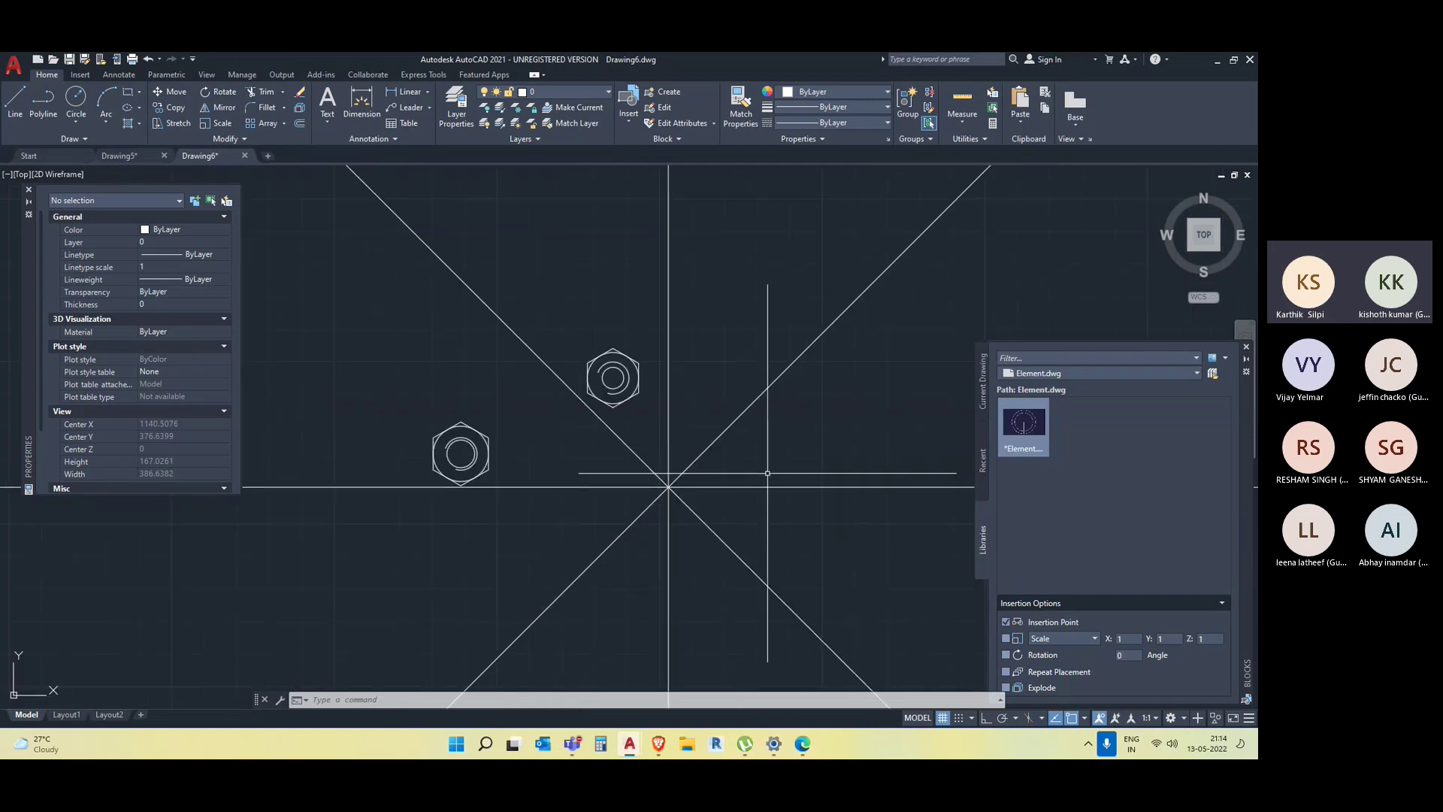
left_click(612, 367)
left_click(547, 347)
key("Delete")
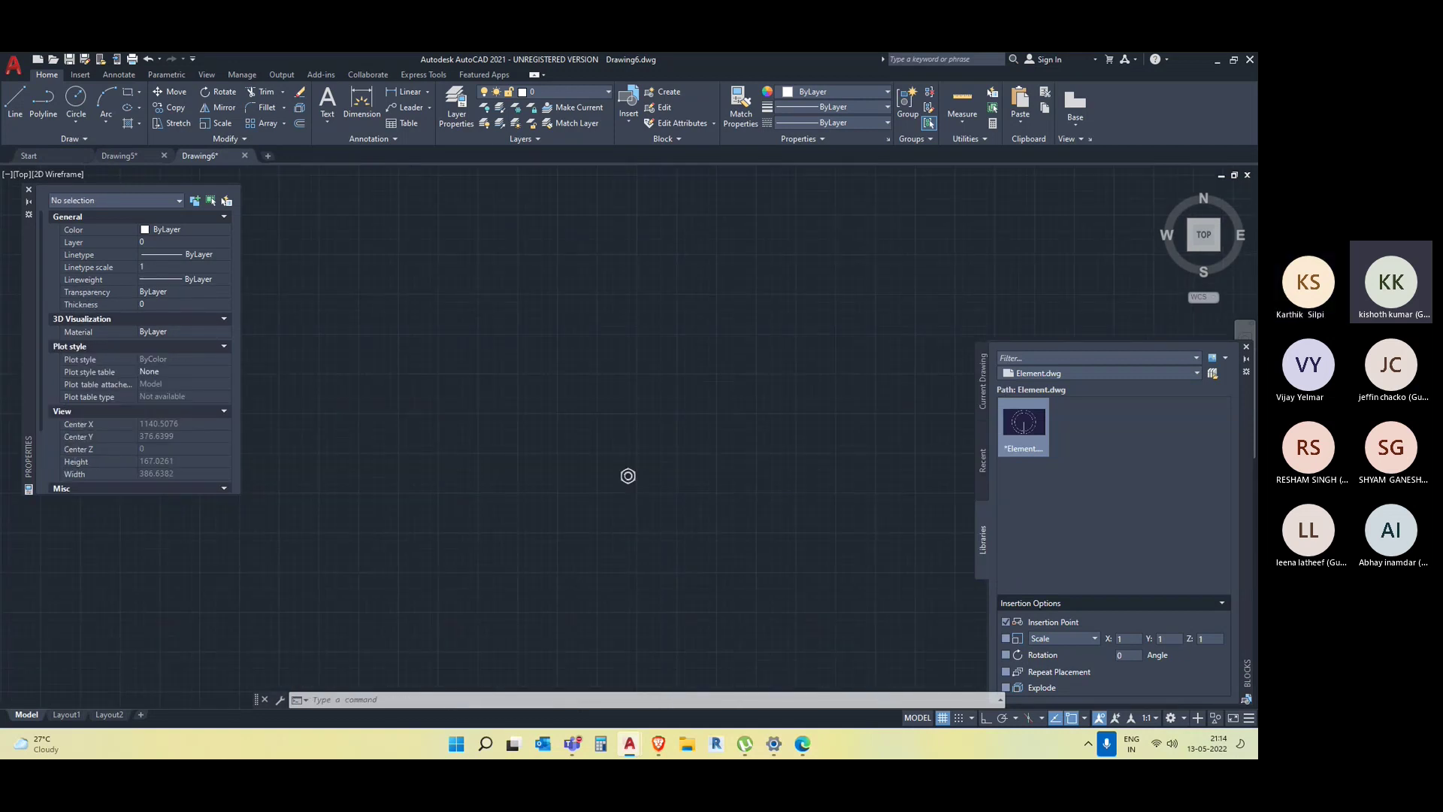
Select the dynamic hex nut and examine its properties down to the custom Size.
middle_click_drag(683, 515, 632, 630)
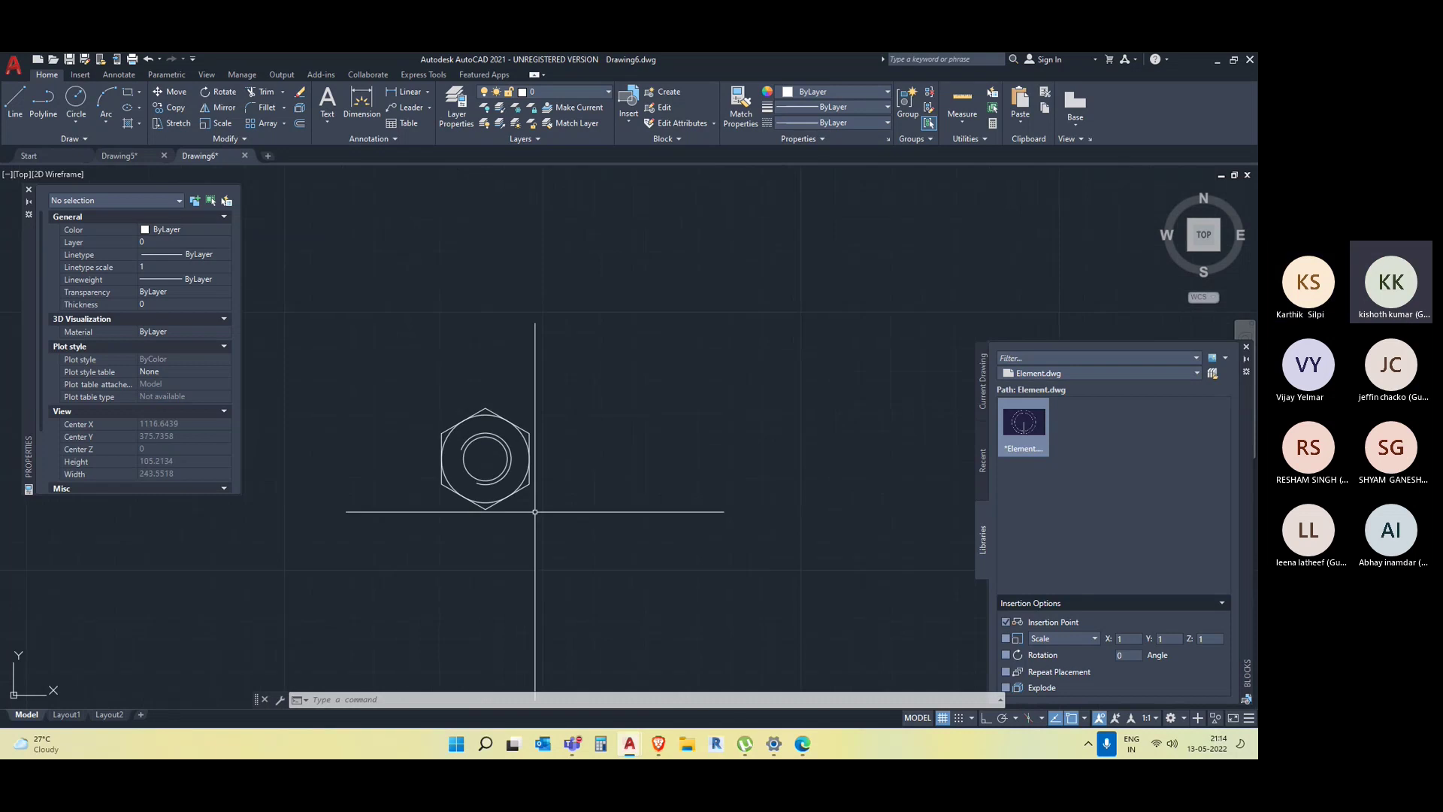
left_click(530, 482)
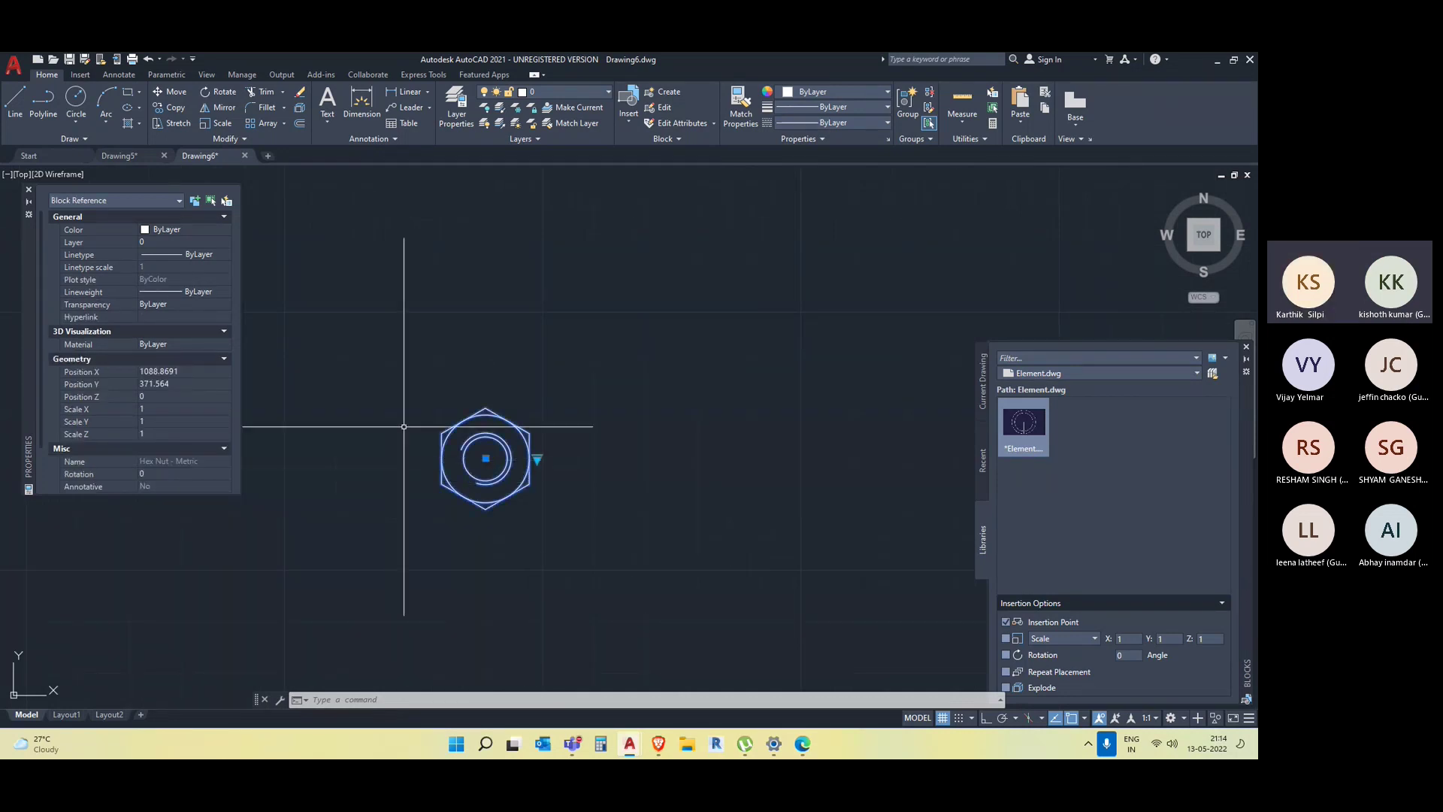
scroll(207, 433, "down", 2)
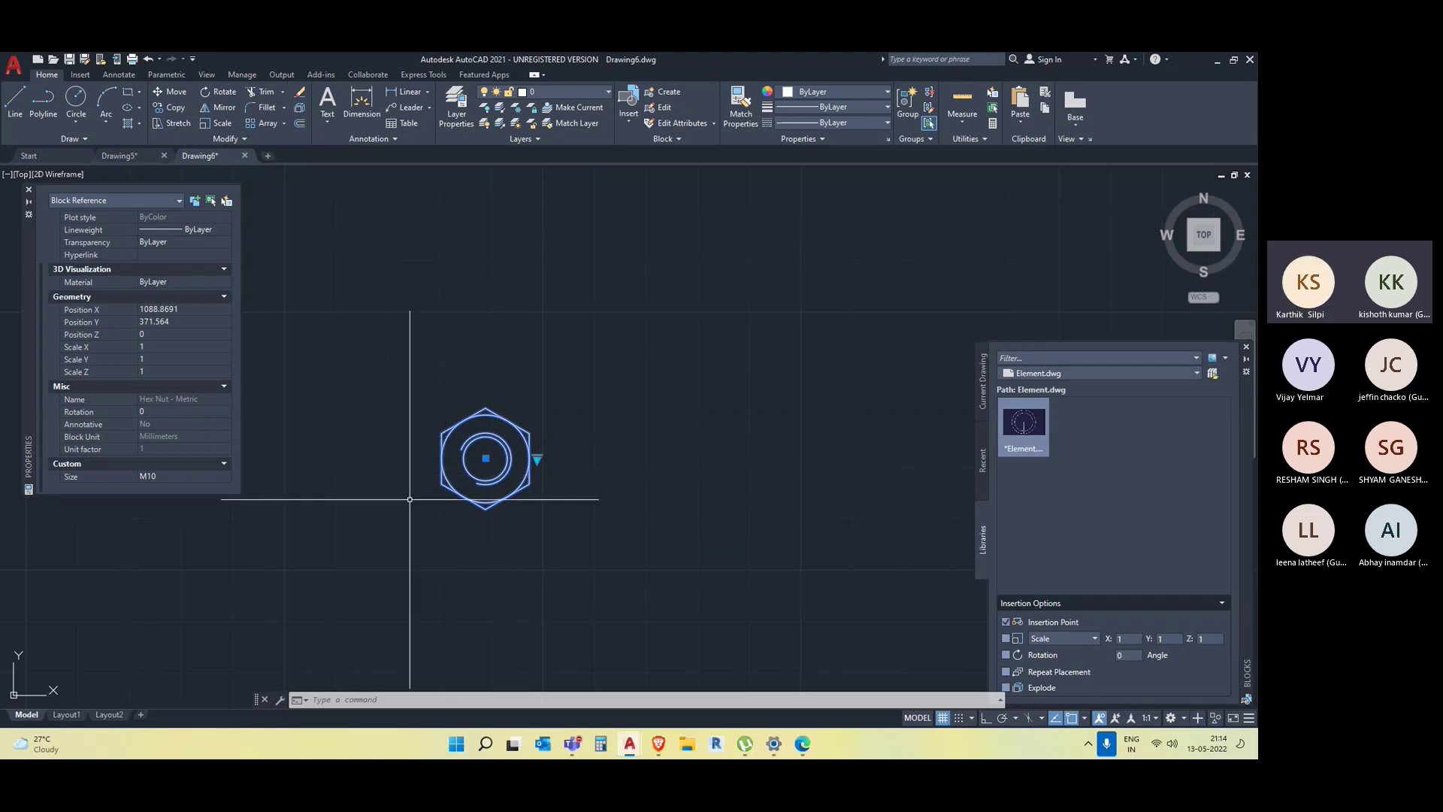
Set the dynamic hex nut's size to M4 from its lookup list.
left_click(536, 459)
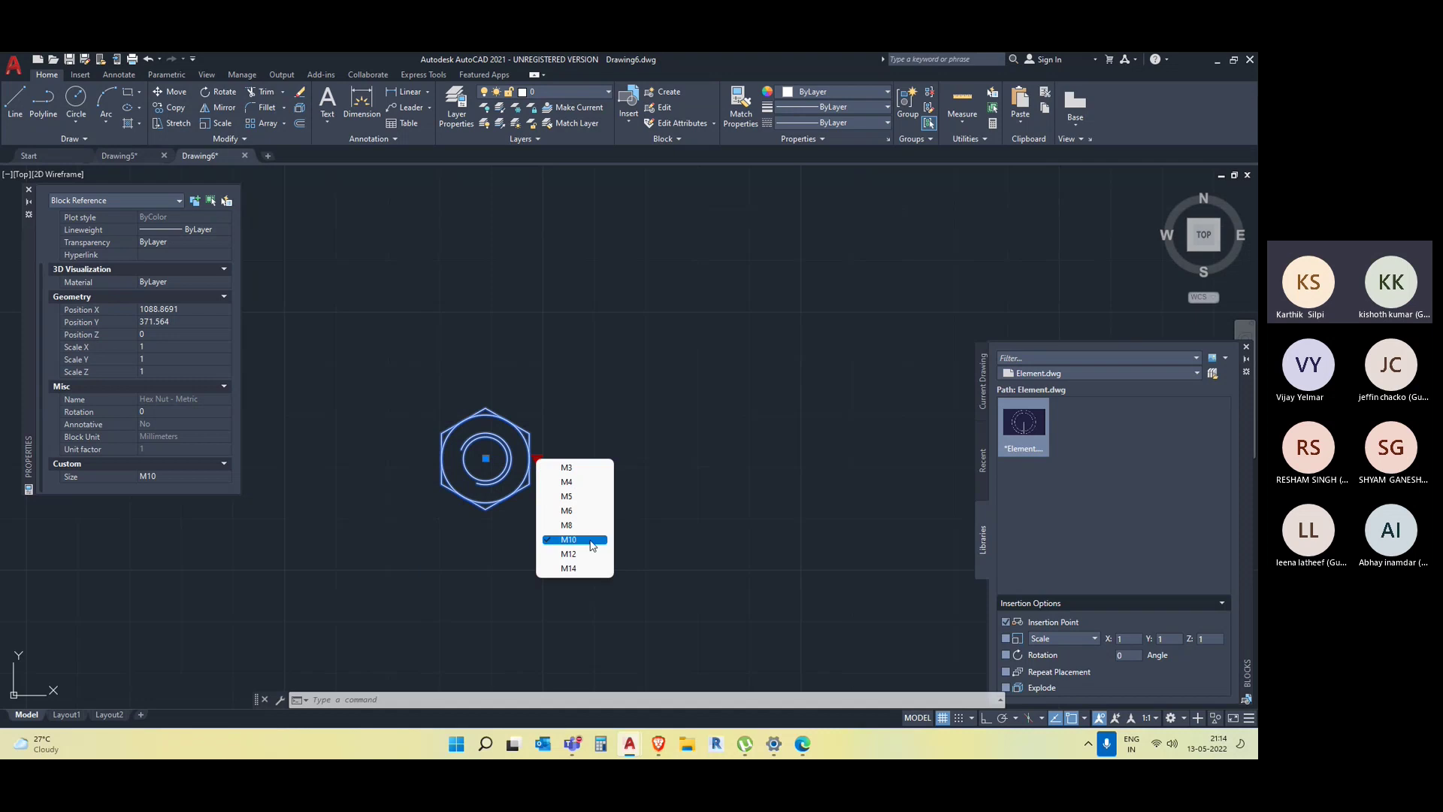
left_click(590, 481)
left_click(536, 459)
left_click(569, 482)
left_click(534, 458)
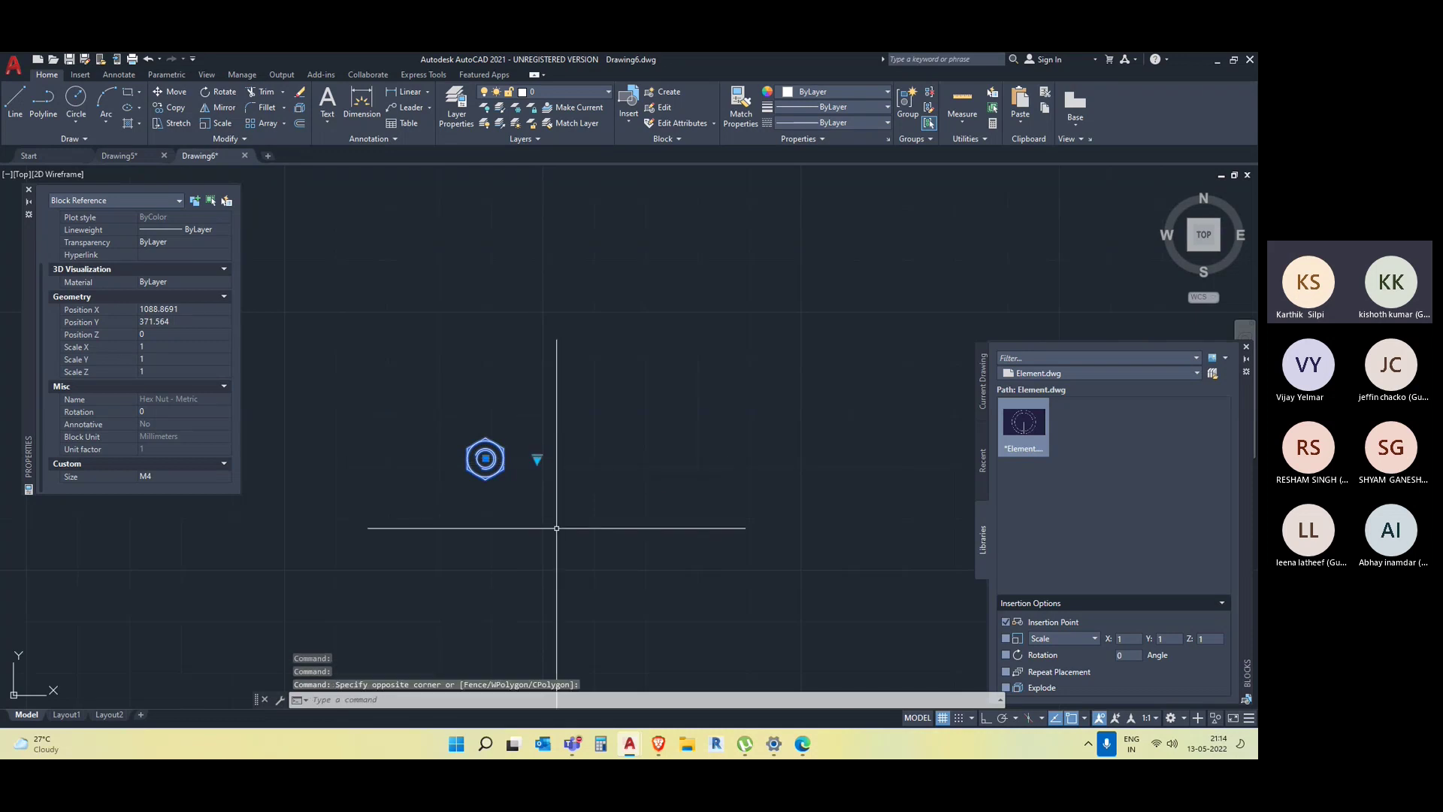
Set the hex nut's size to M5 and clear the selection.
left_click(539, 463)
left_click(537, 459)
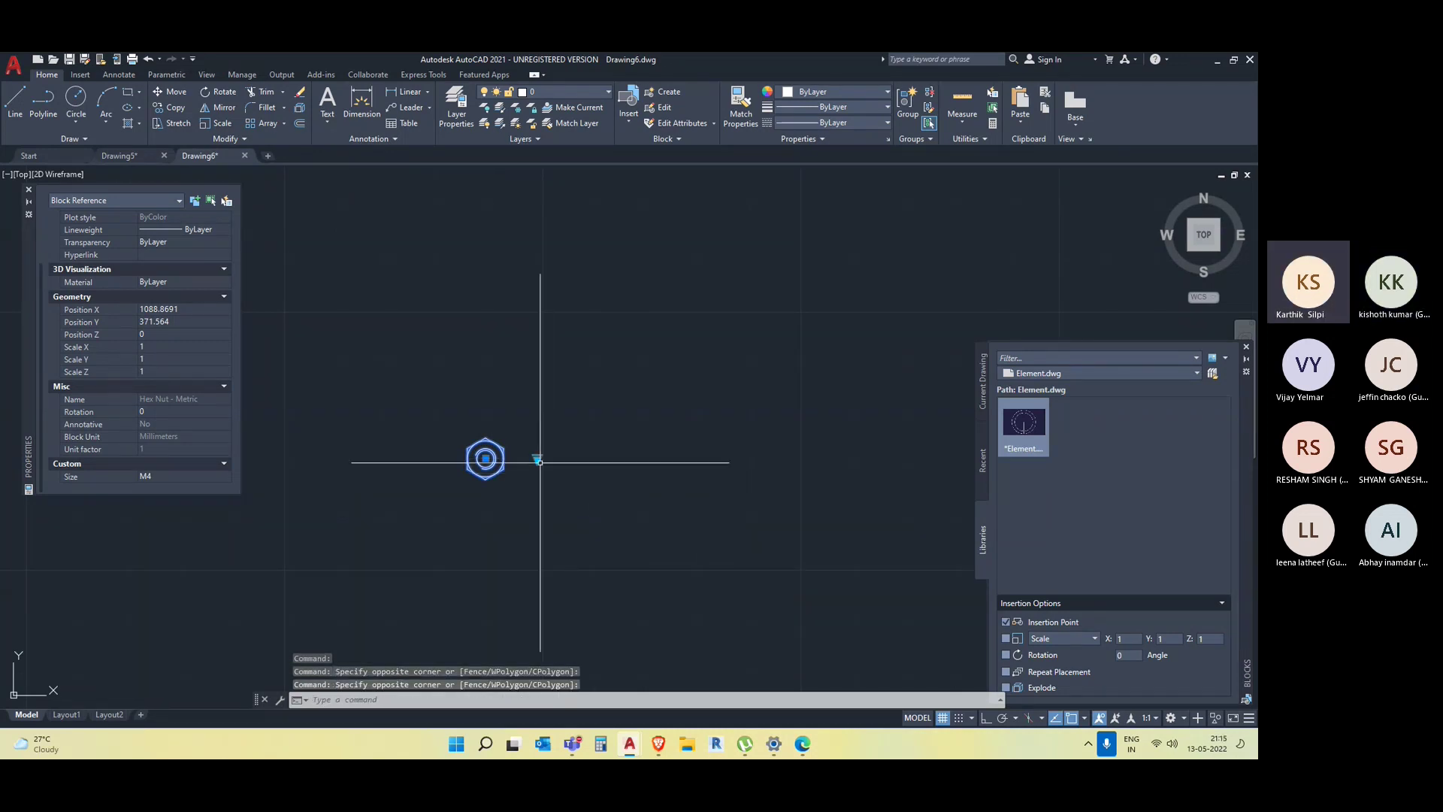
left_click(537, 459)
left_click(571, 499)
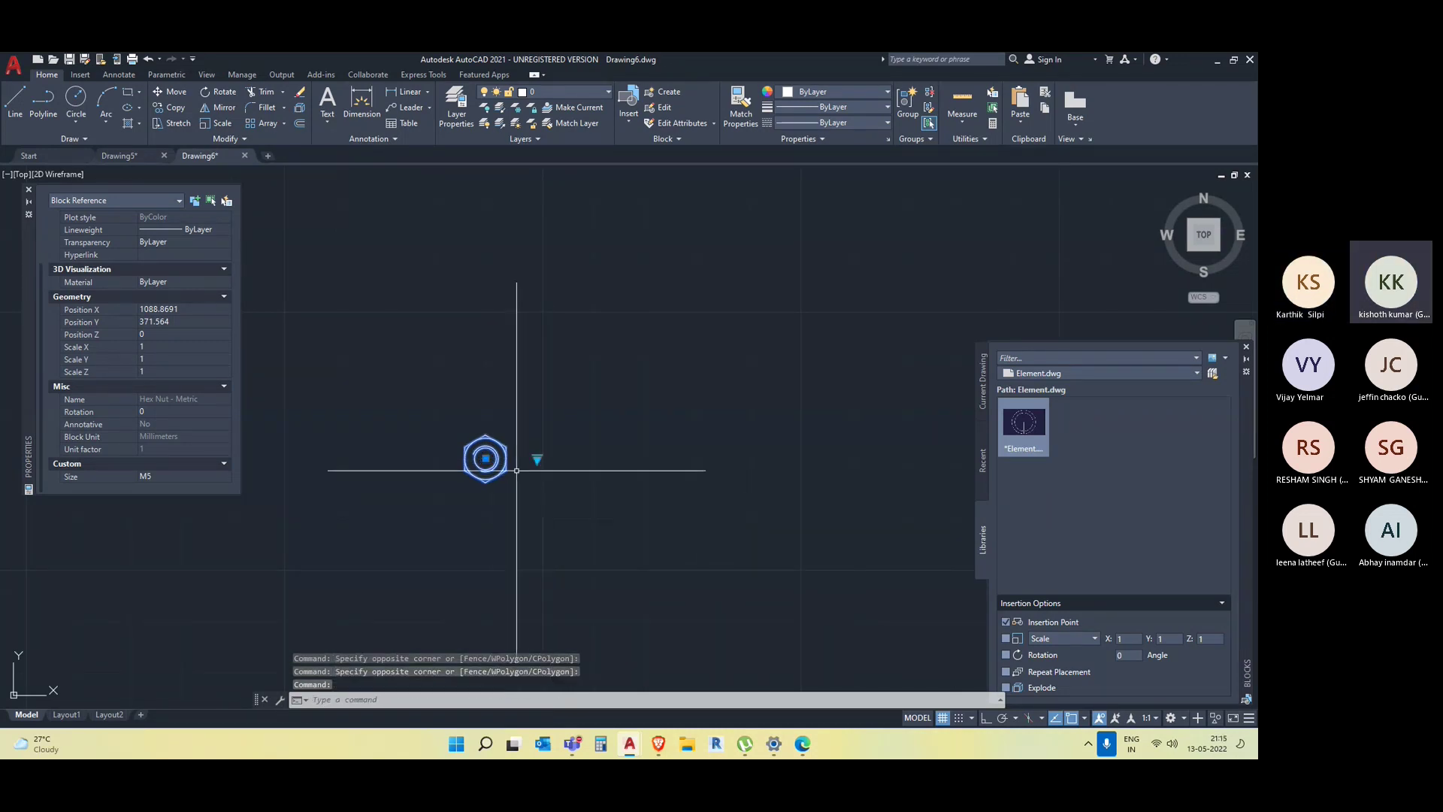
key("Escape")
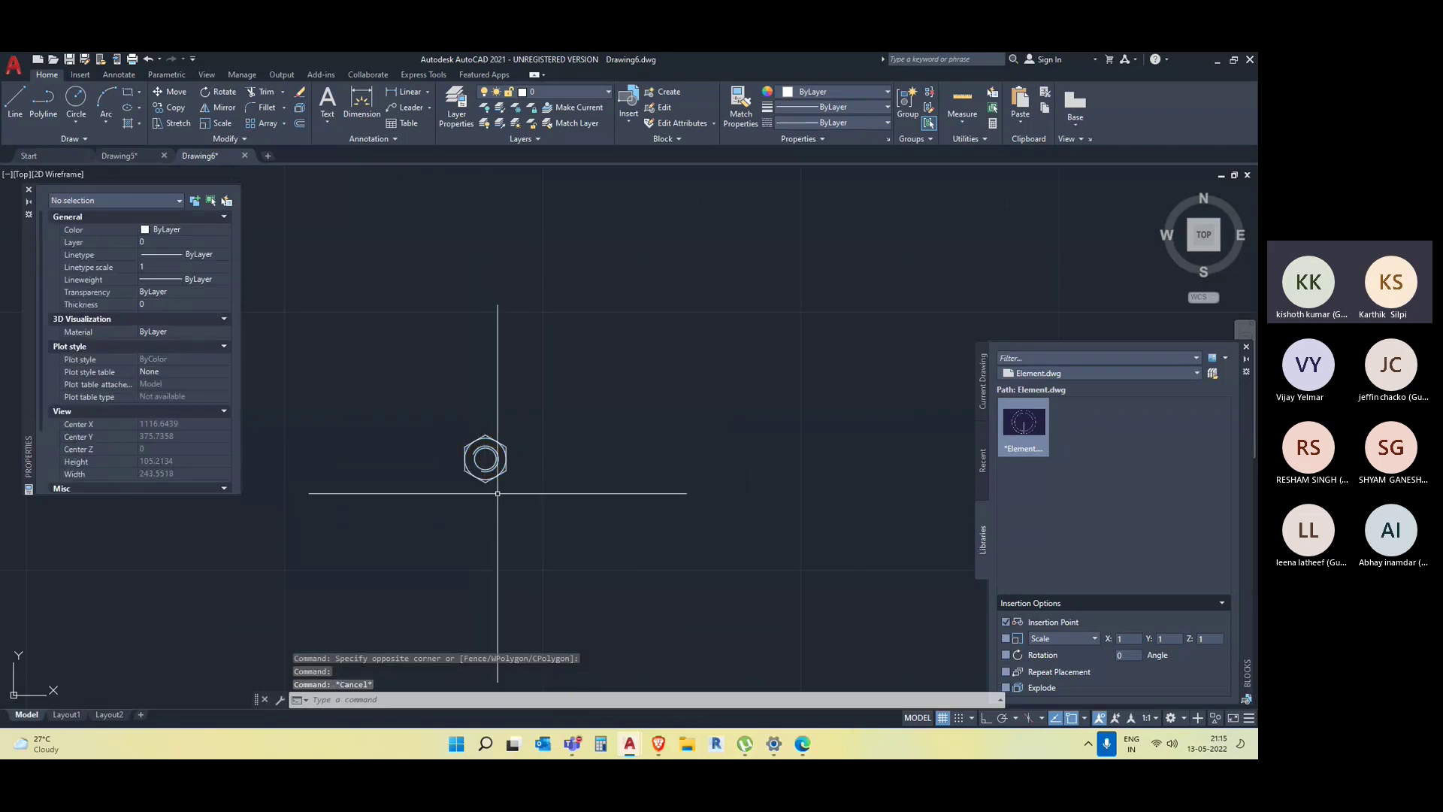
left_click(432, 361)
key("Escape")
Reselect the hex nut, try the M6 size and set it to M10.
scroll(500, 474, "up", 4)
left_click(513, 486)
left_click(483, 428)
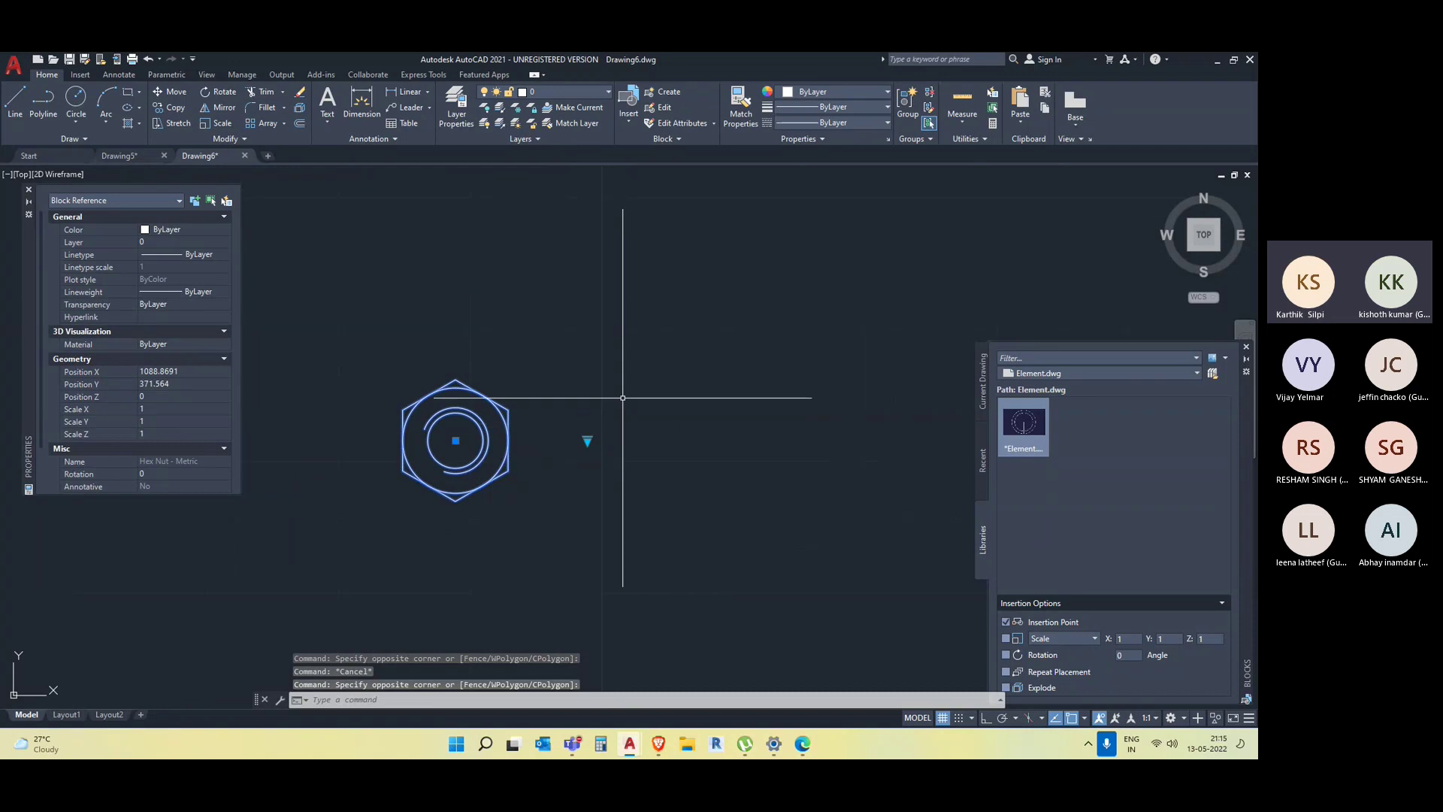
left_click(587, 442)
left_click(606, 498)
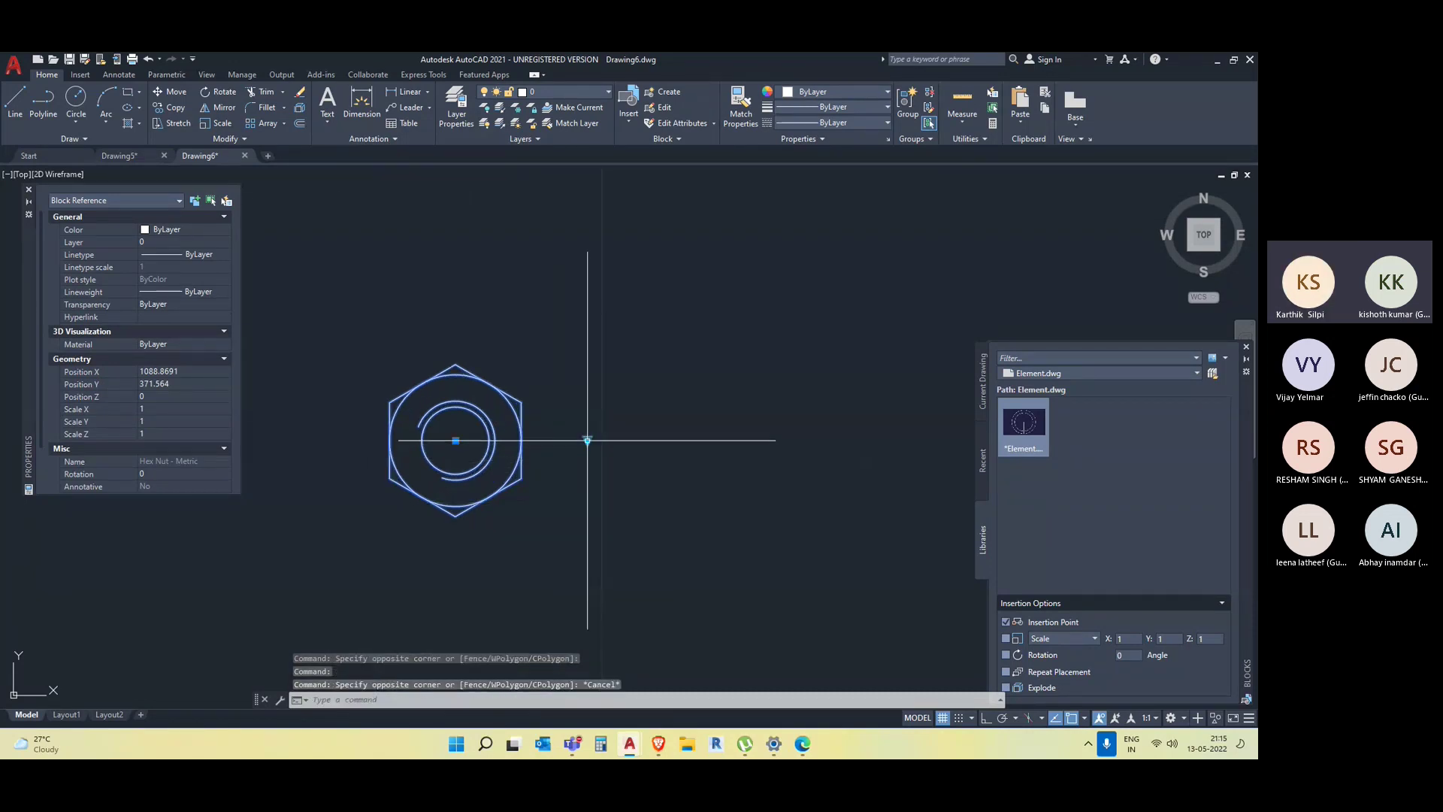
left_click(587, 440)
left_click(623, 512)
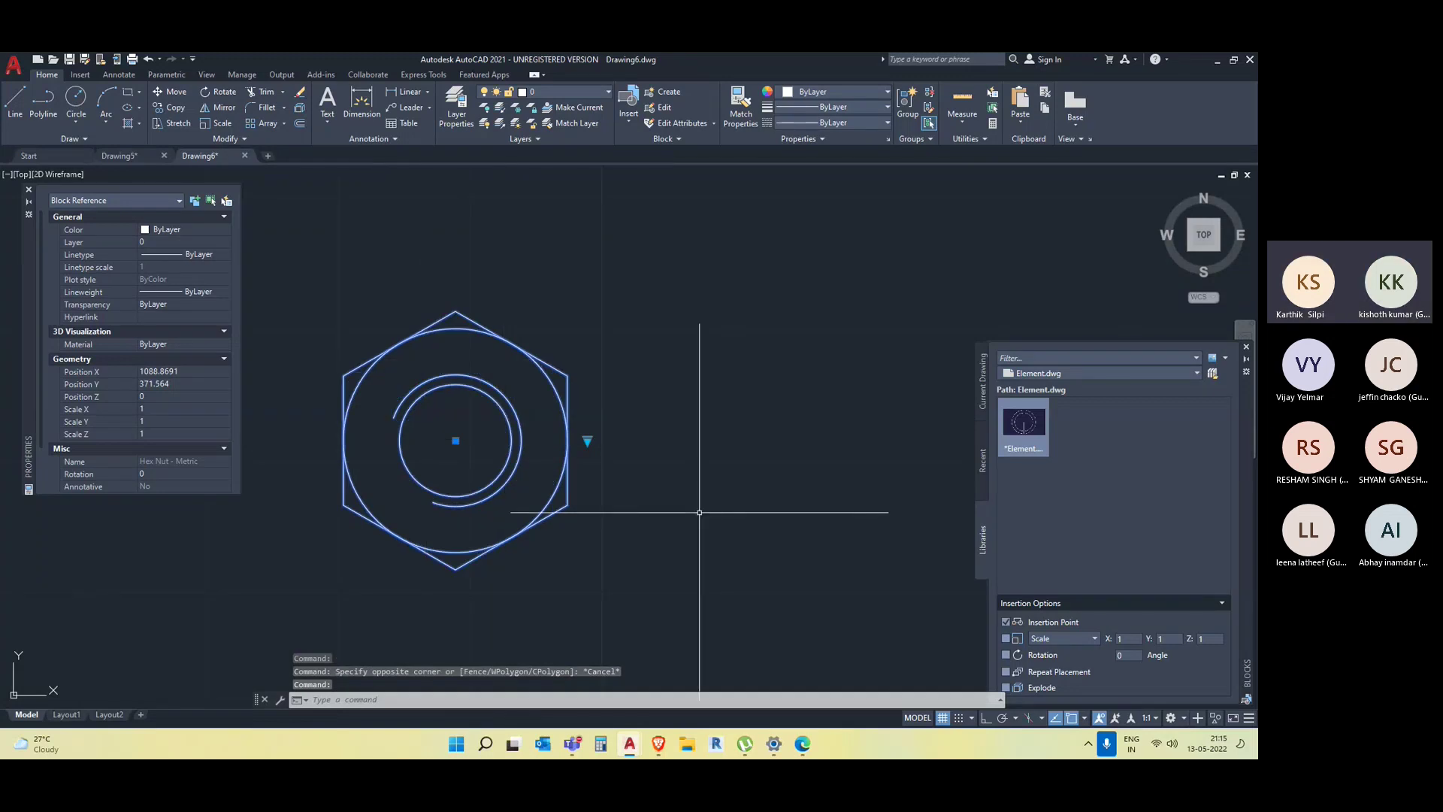
Open the hex nut block in the Block Editor.
right_click(568, 442)
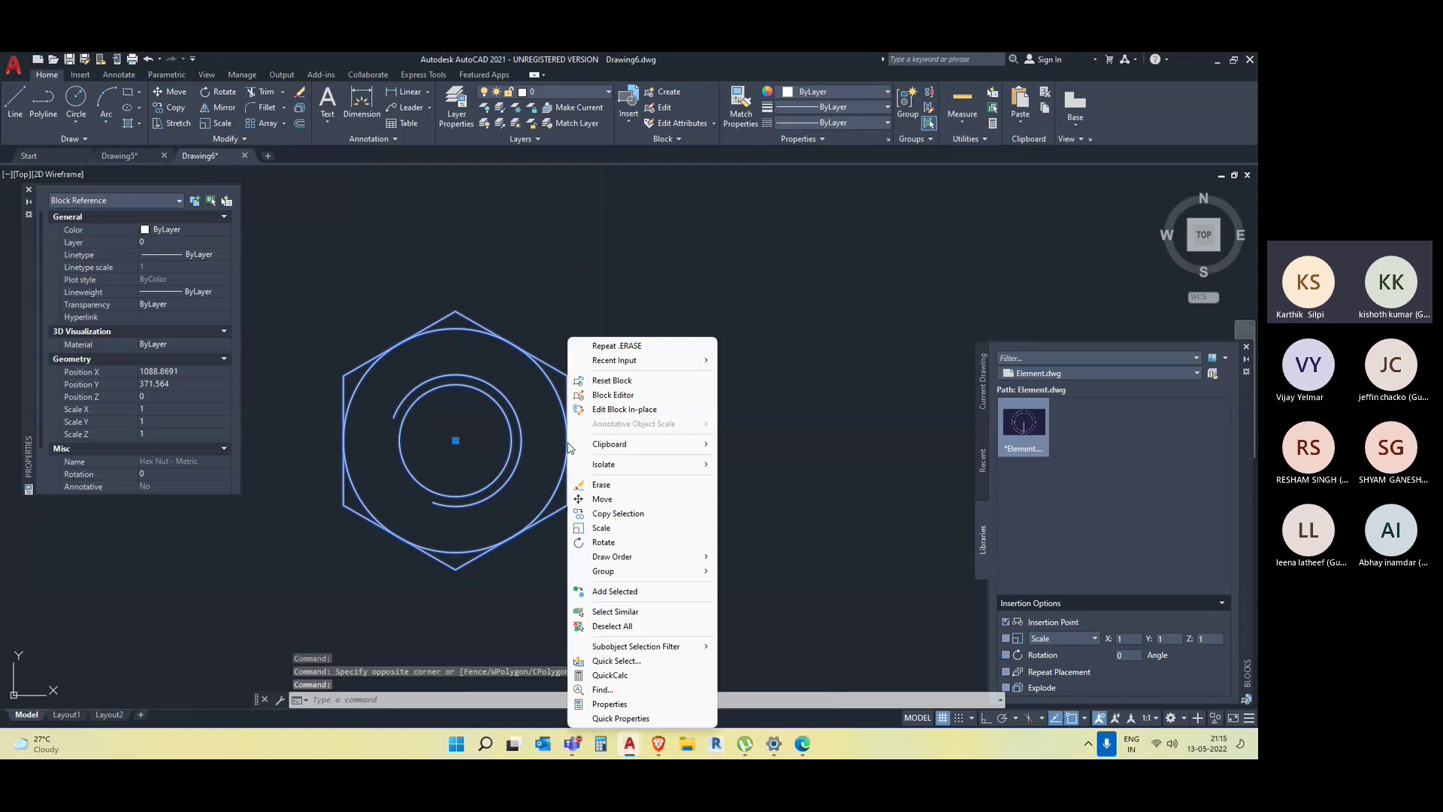
left_click(606, 397)
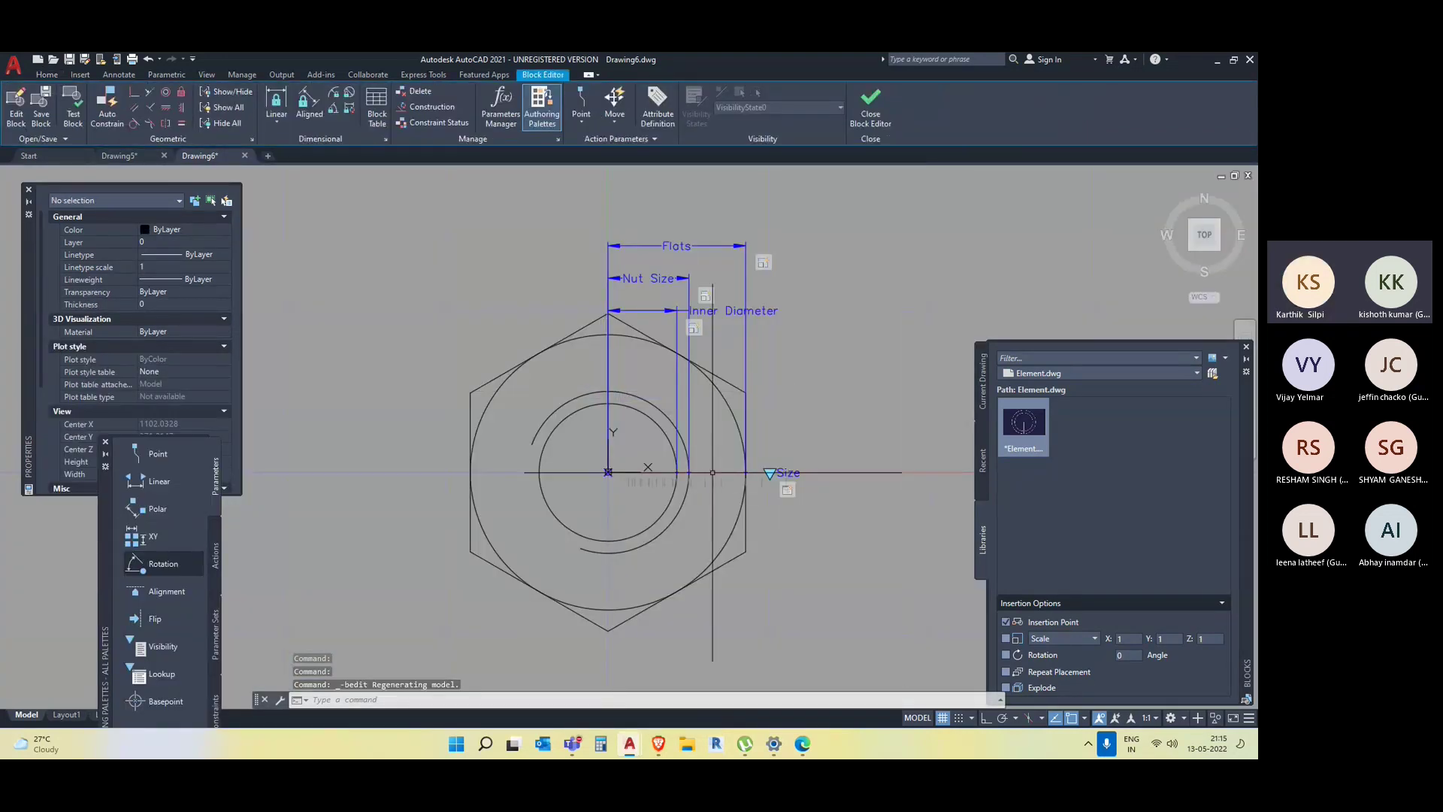
middle_click_drag(794, 559, 728, 551)
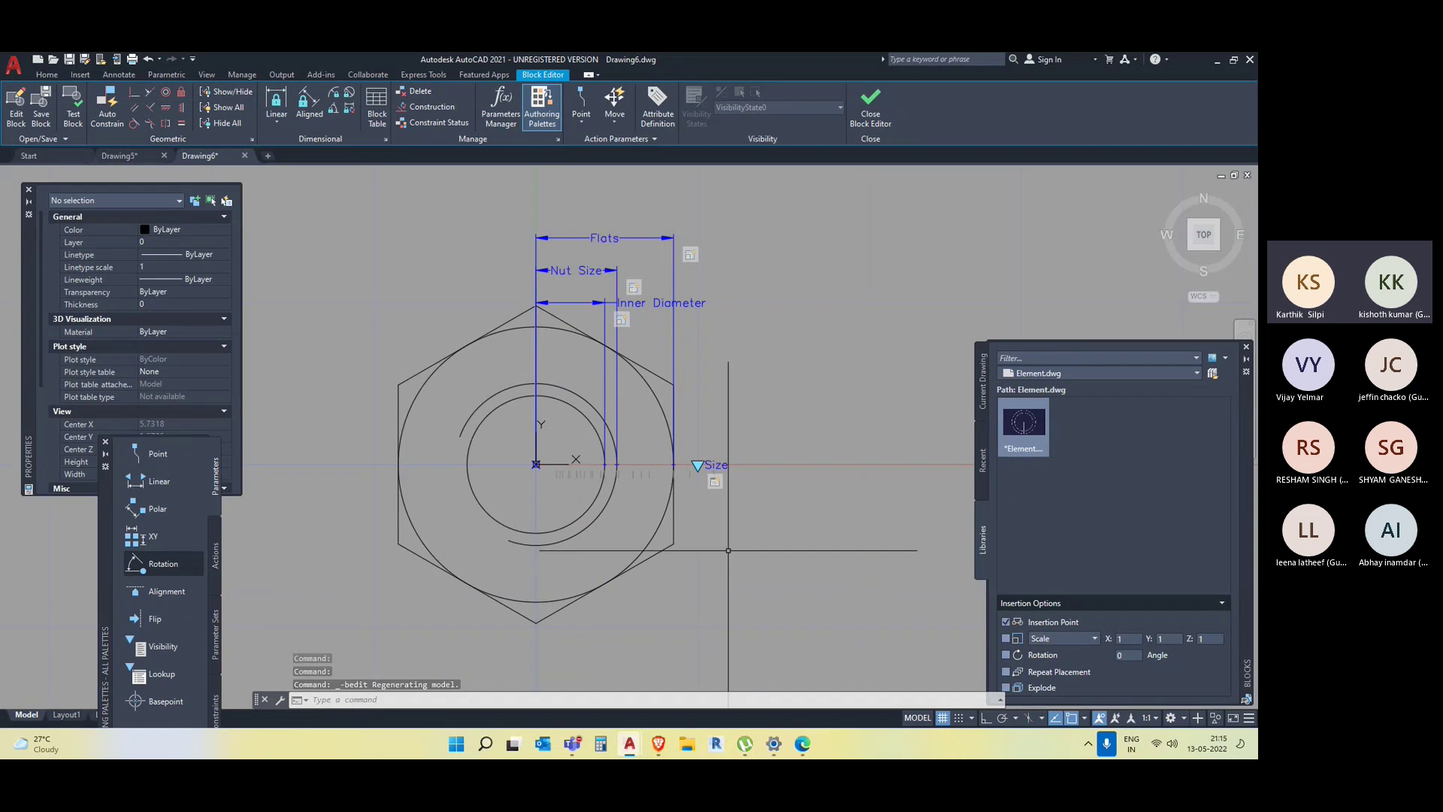
Examine the Flats linear parameter of the hex nut and clear its selection.
key("Escape")
left_click(674, 359)
scroll(615, 324, "up", 8)
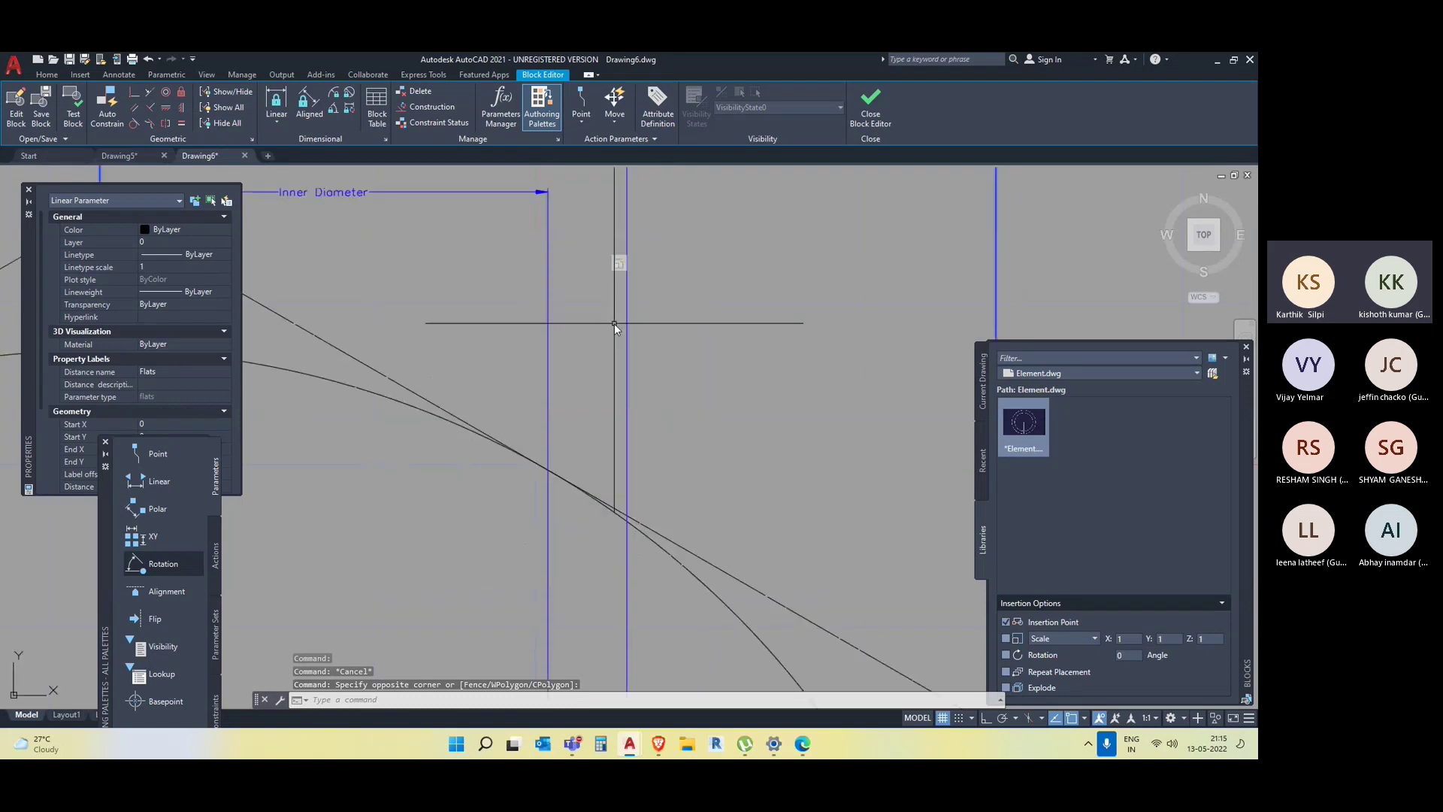
key("Escape")
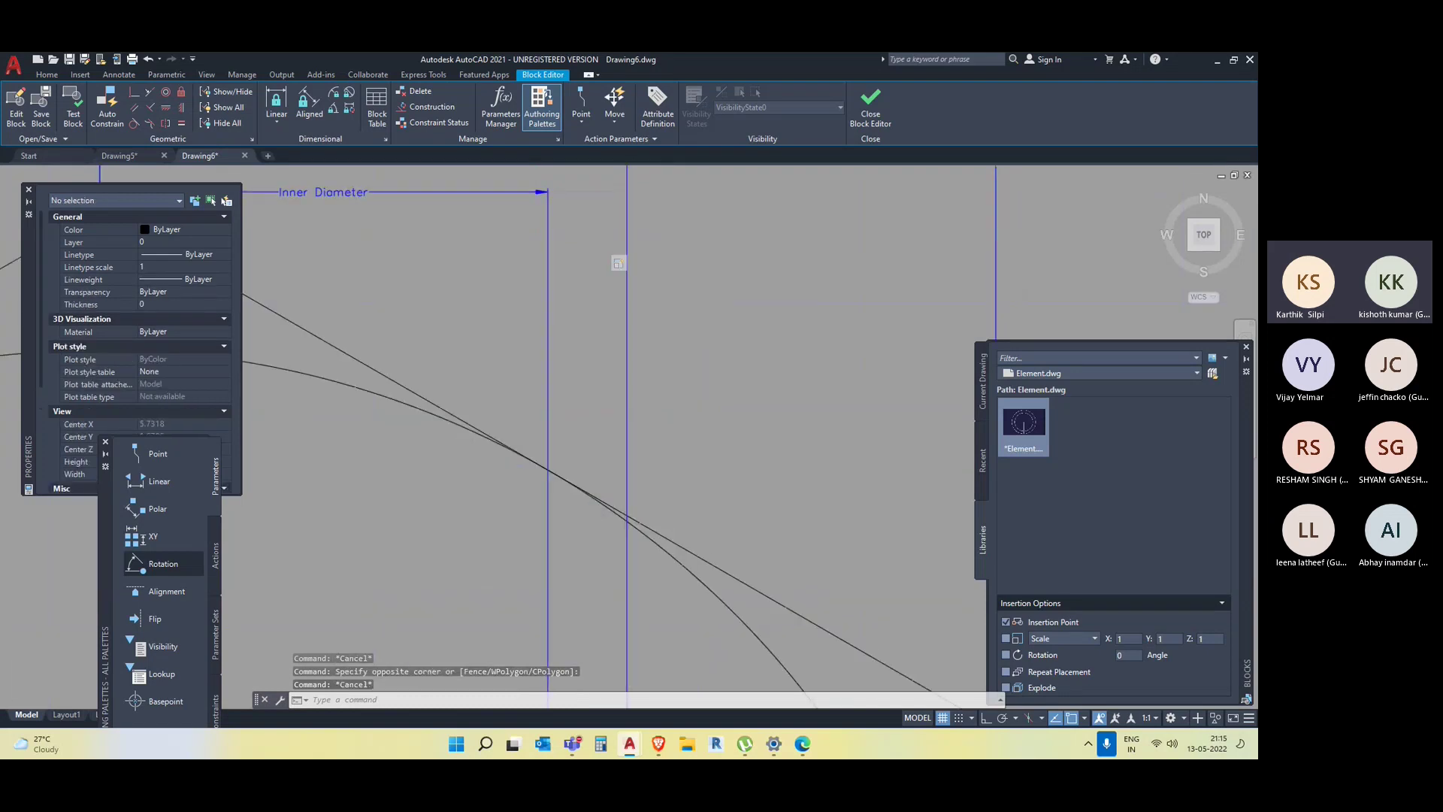
scroll(615, 477, "down", 6)
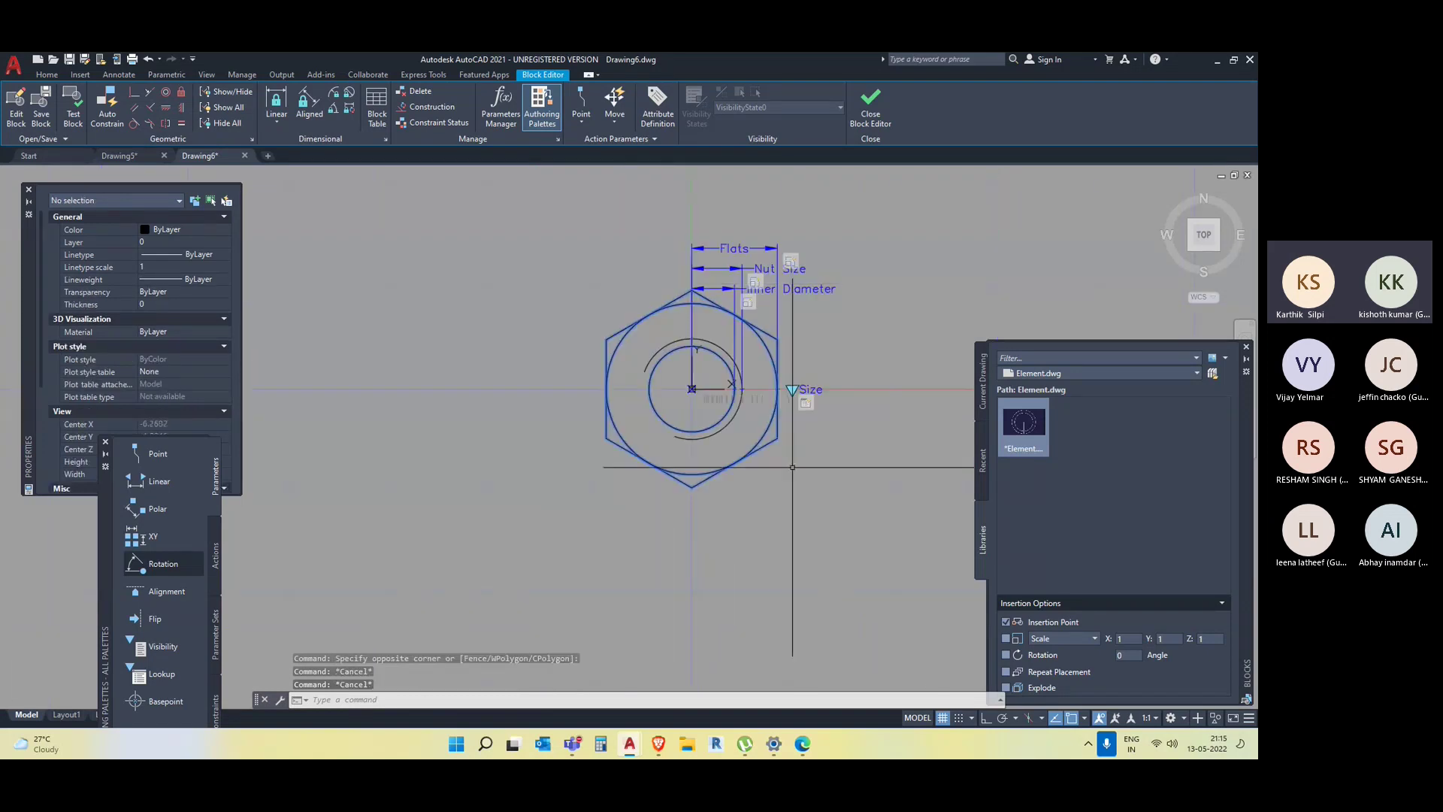
scroll(614, 478, "down", 2)
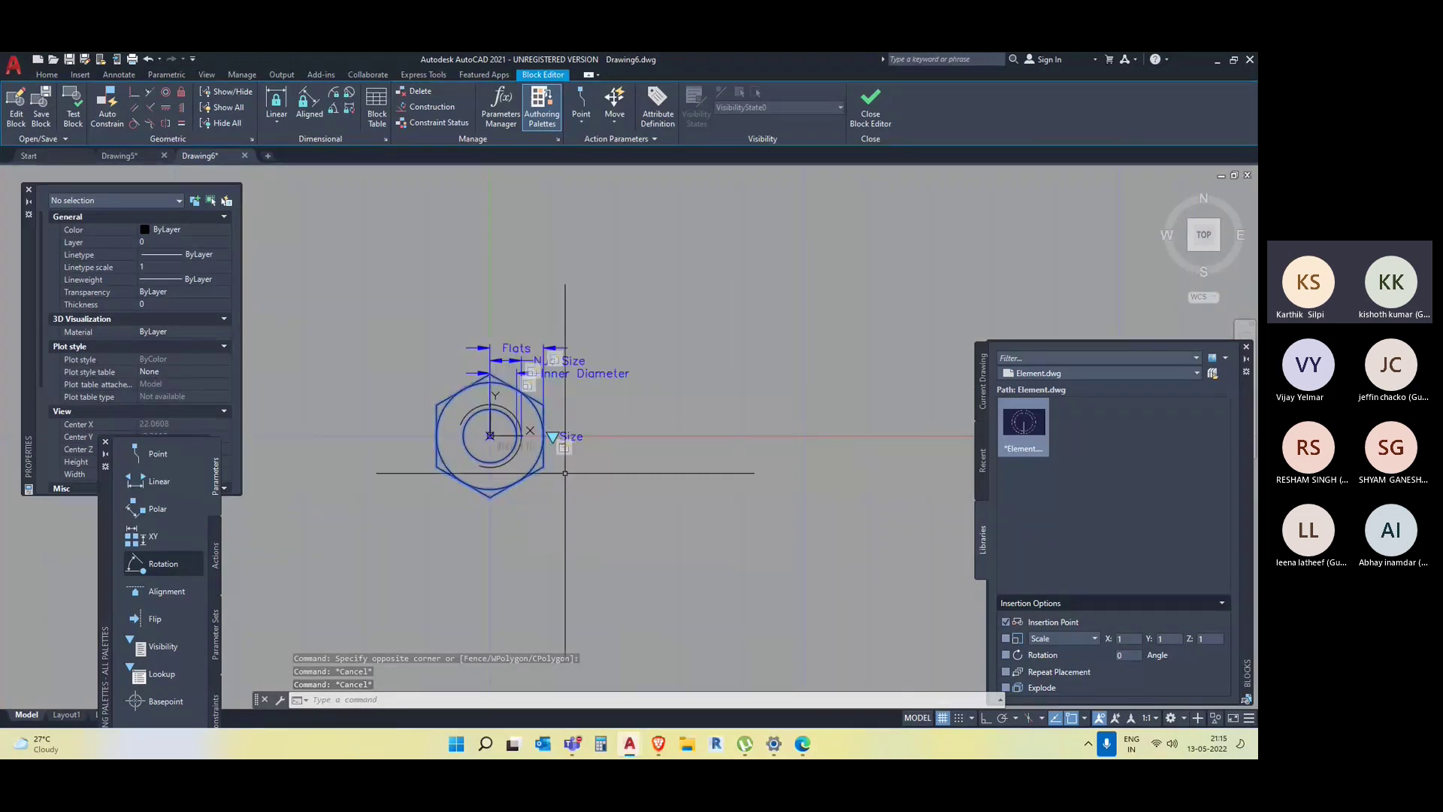
Inspect the Size lookup parameter beside the nut and clear the selection.
scroll(551, 421, "up", 3)
left_click(551, 418)
left_click(572, 419)
key("Escape")
key("Escape")
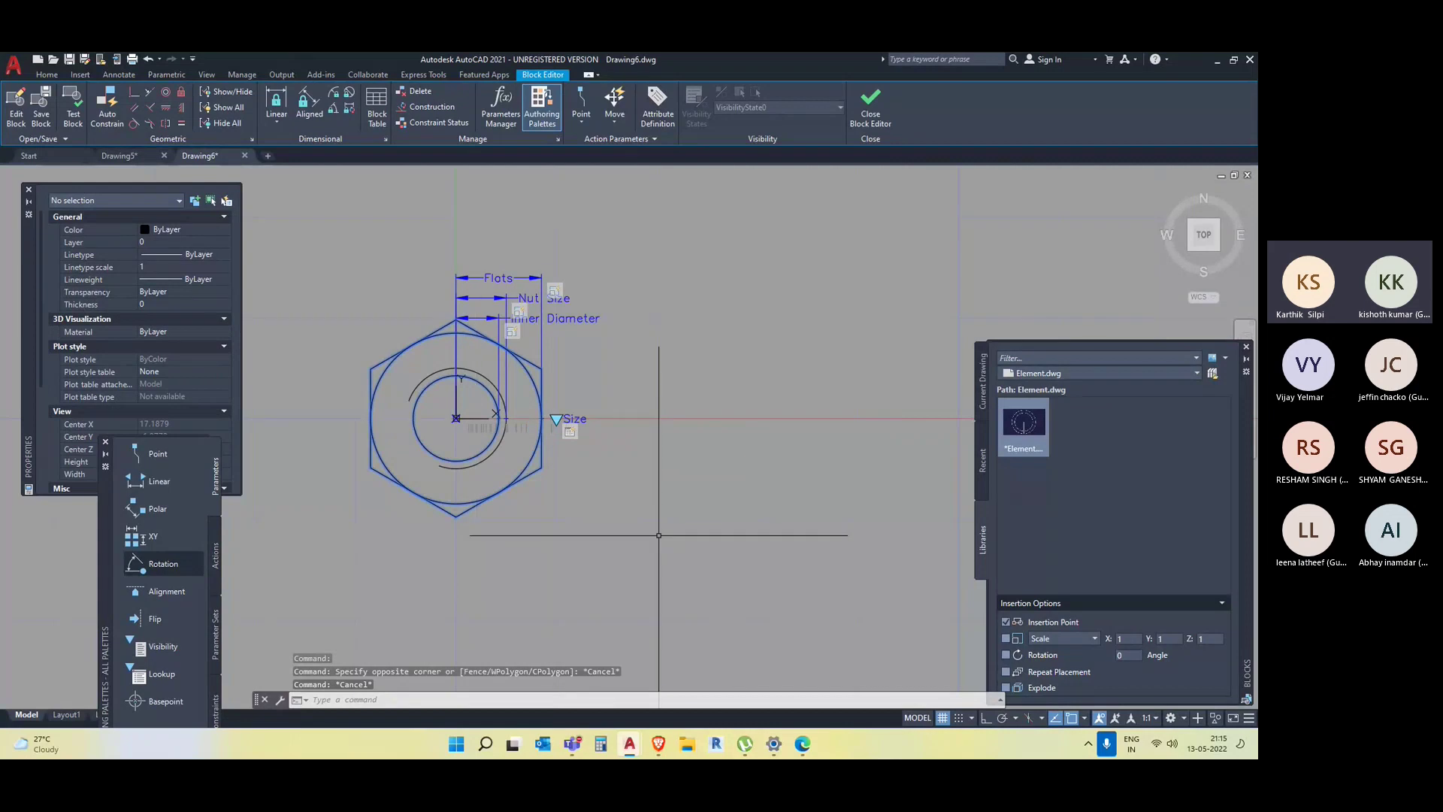
middle_click_drag(628, 559, 709, 573)
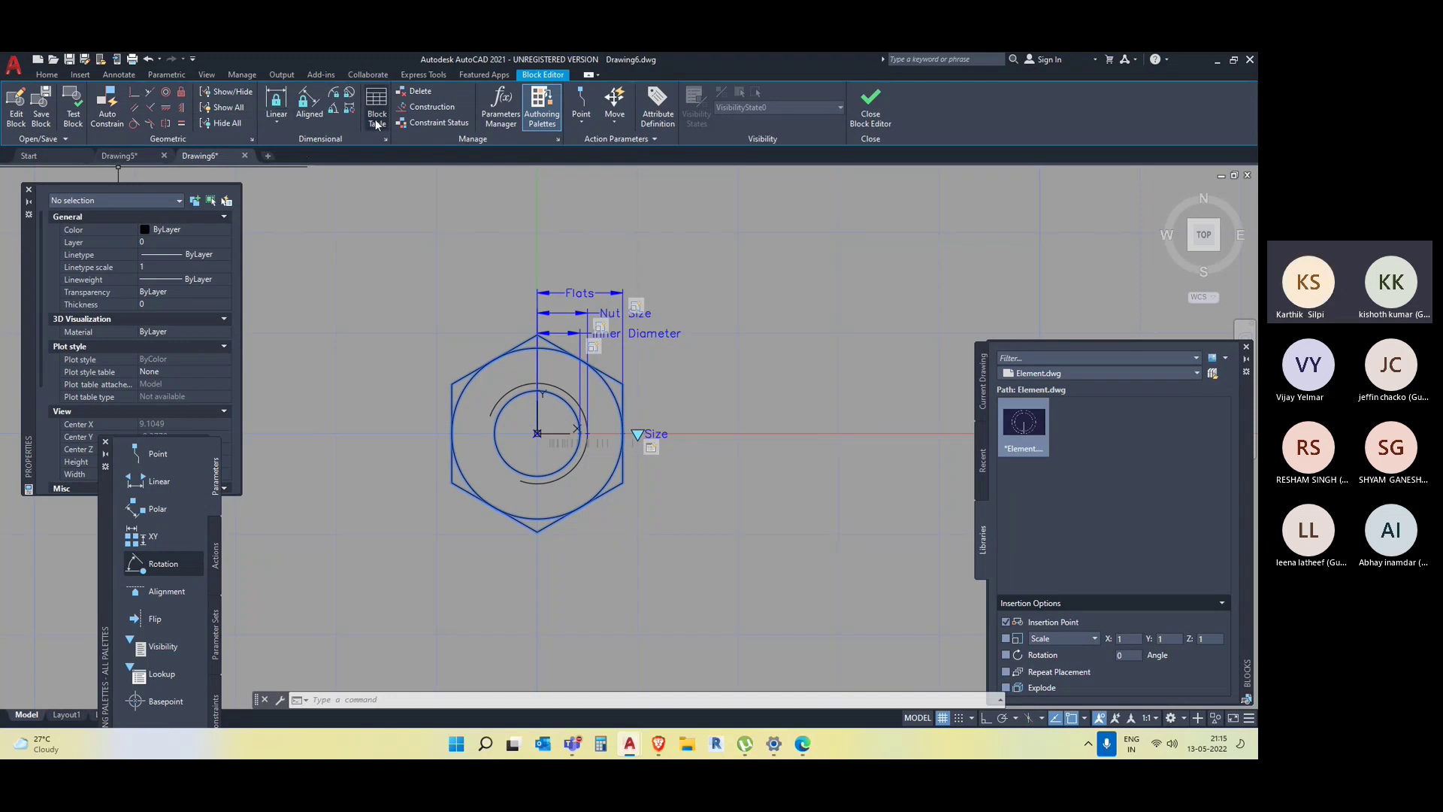
Display the available block actions among the authoring tools and close the Block Editor.
left_click(210, 549)
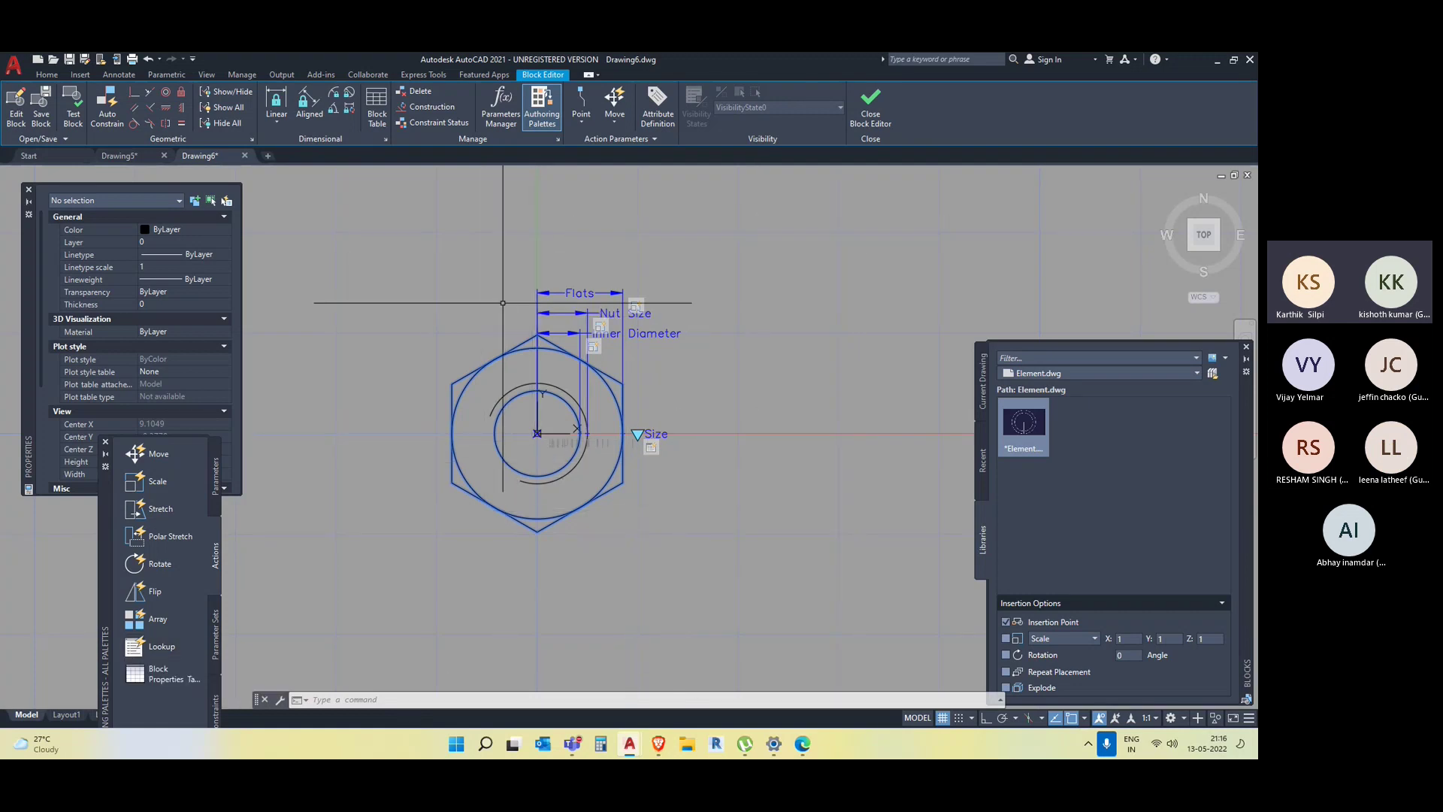
left_click(878, 103)
Select the hex nut, set its lookup size to M3 and clear the selection.
left_click(598, 379)
left_click(579, 531)
left_click(562, 496)
scroll(541, 451, "down", 3)
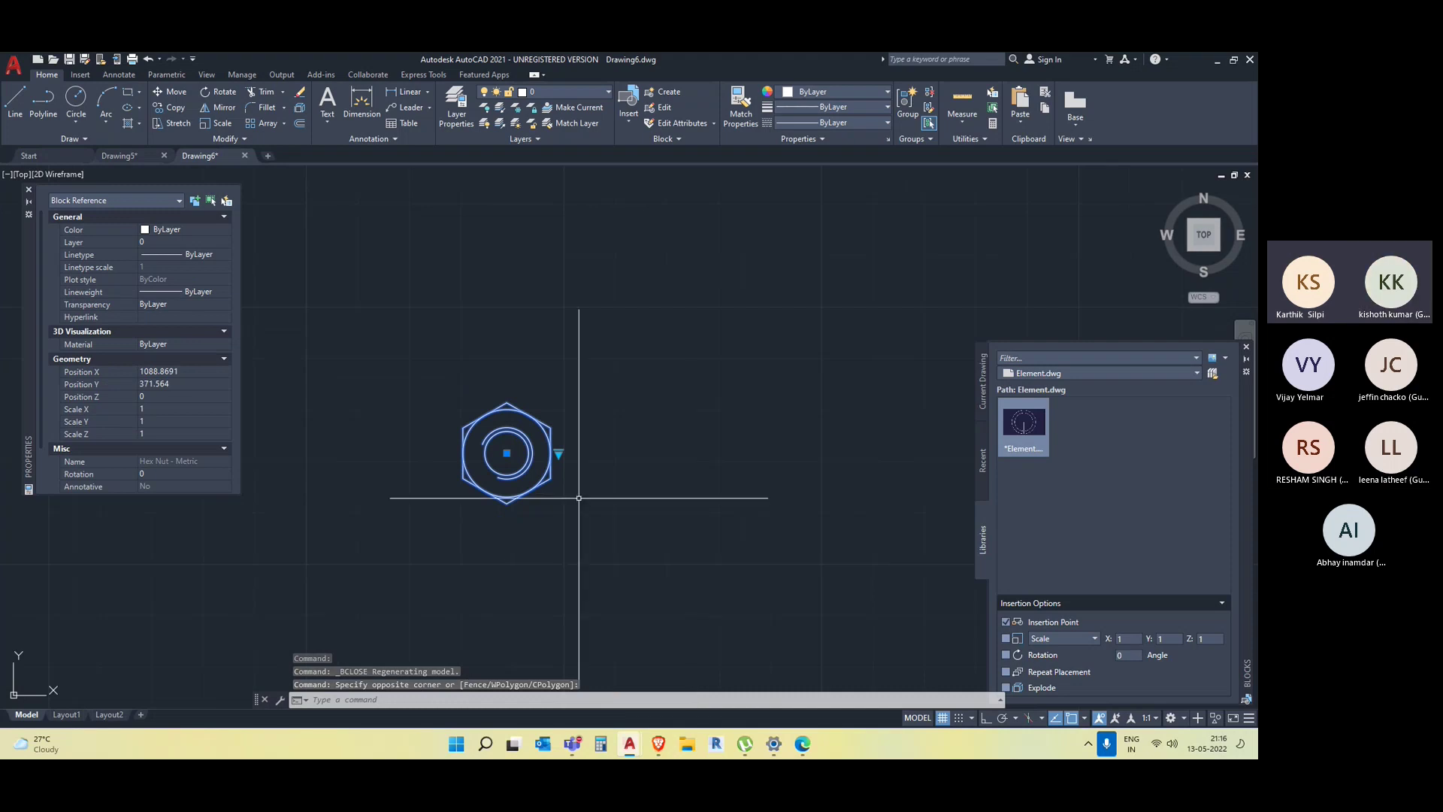
scroll(576, 477, "up", 2)
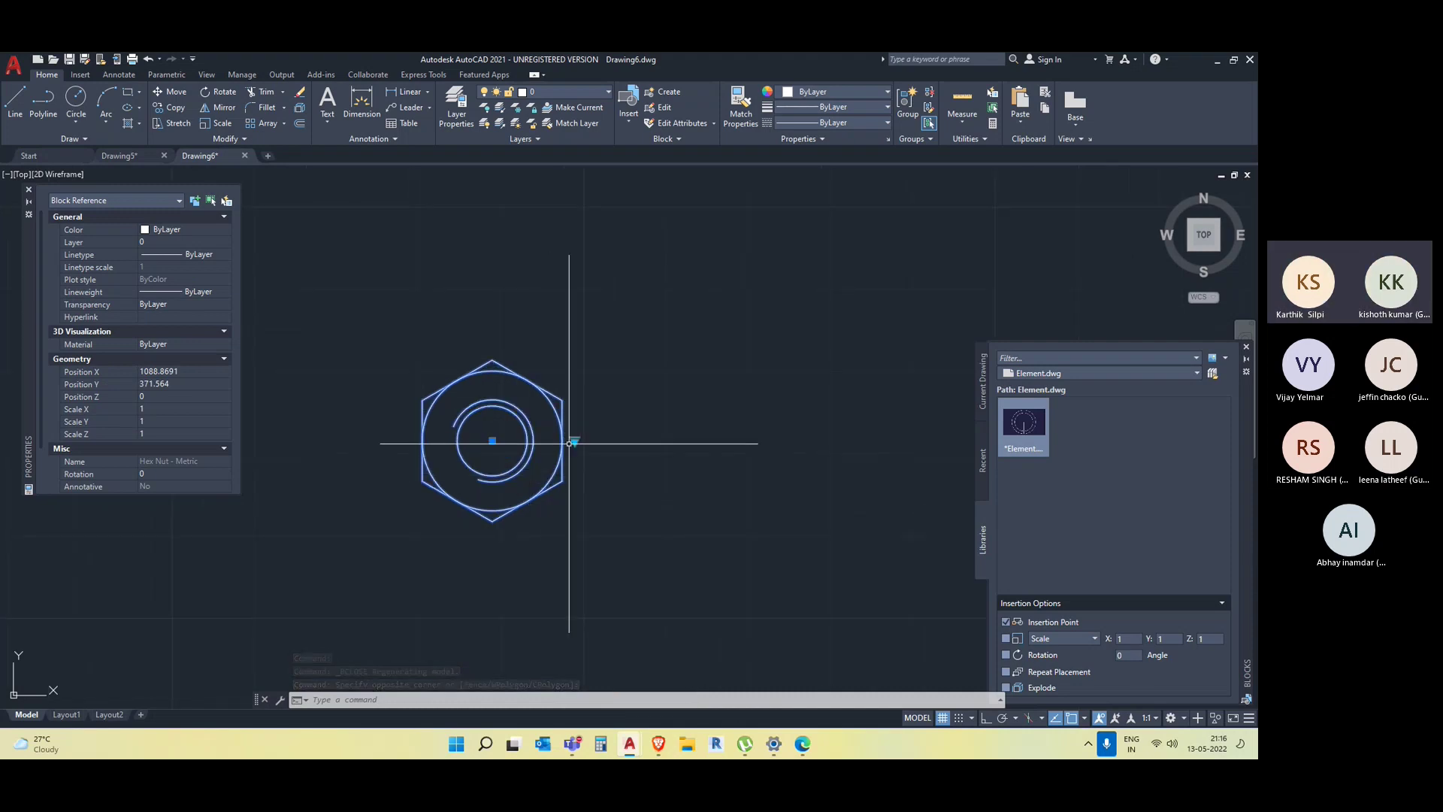
left_click(575, 442)
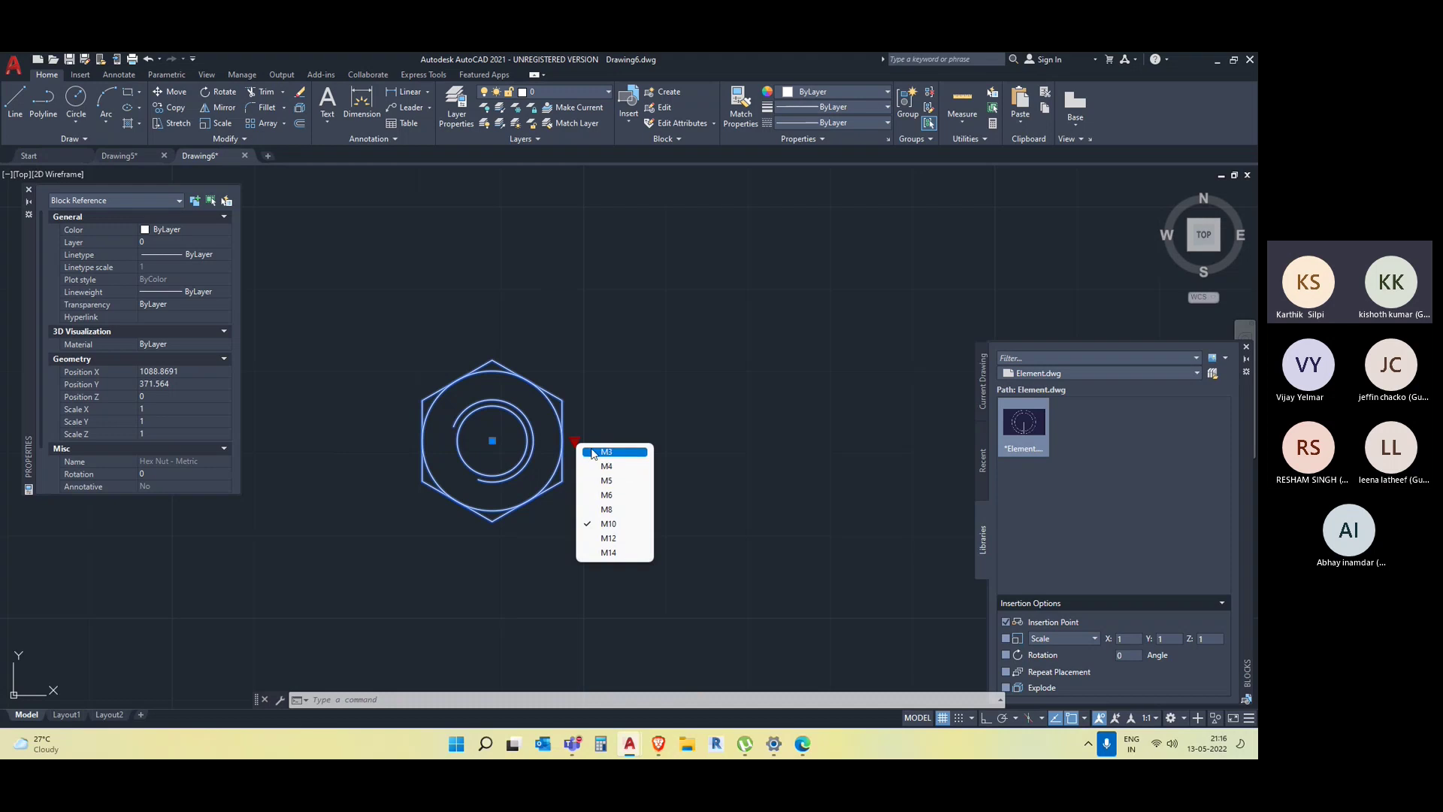
left_click(592, 465)
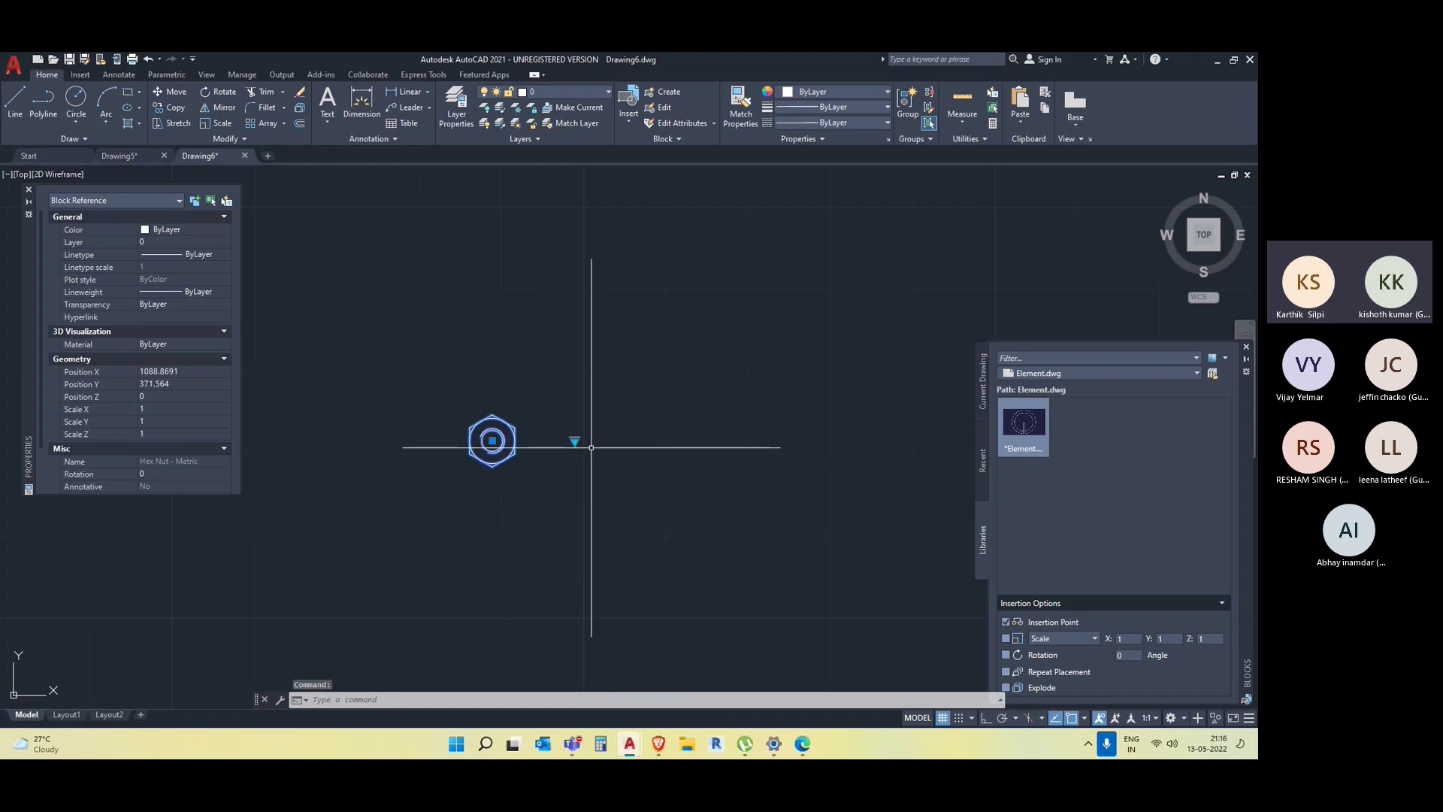
left_click(419, 444)
left_click(515, 442)
key("Escape")
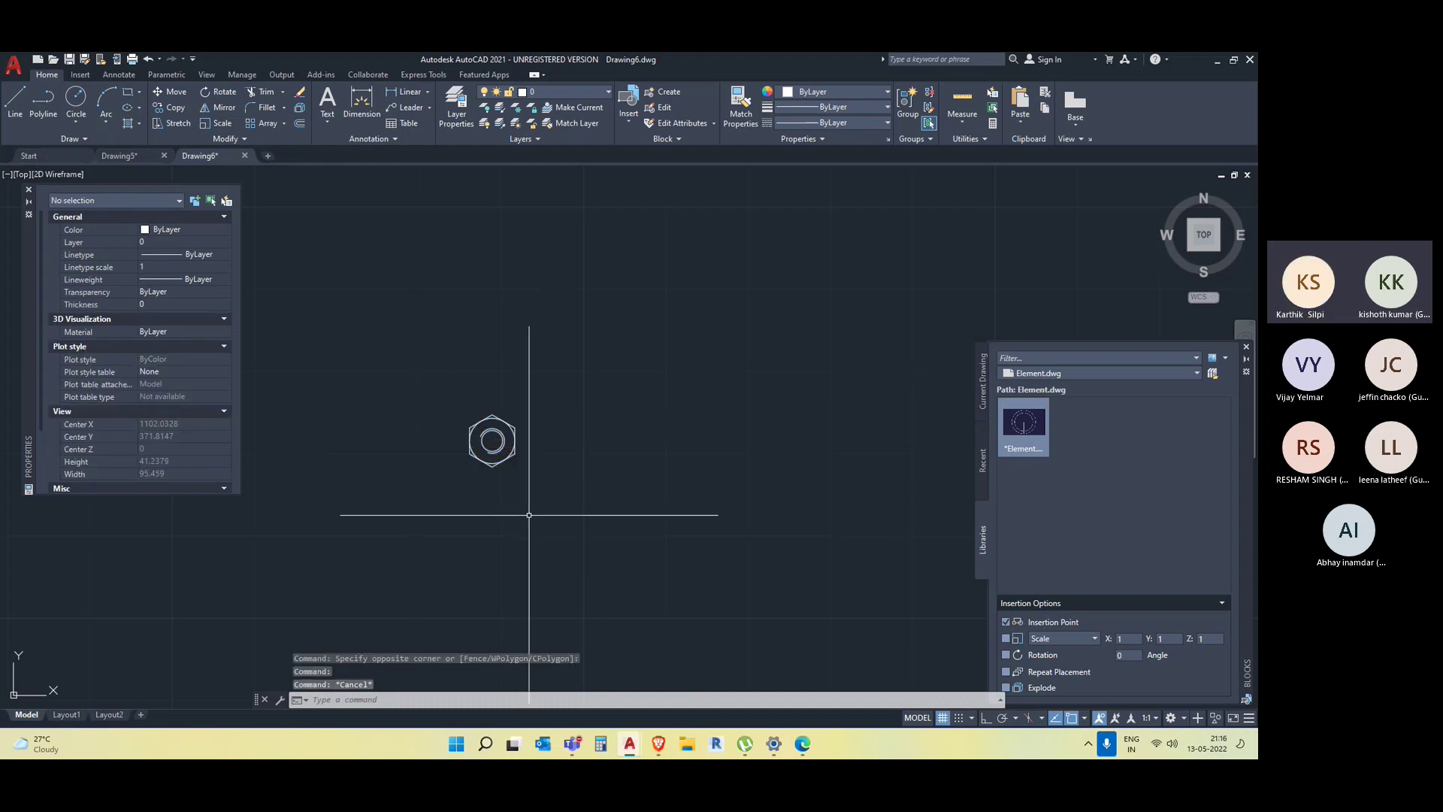
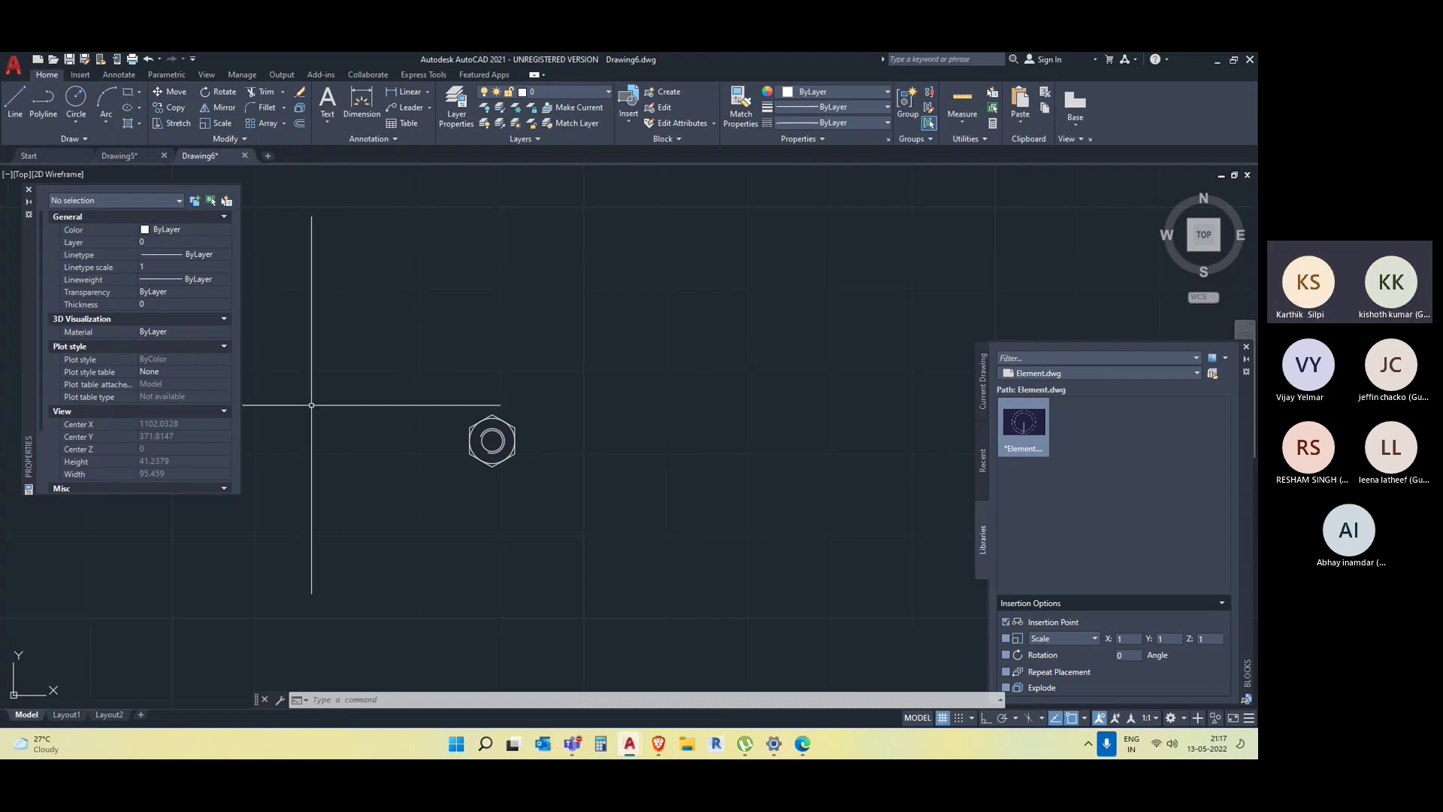
Reselect the resized hex nut to inspect its lookup grip, and clear the selection.
scroll(487, 428, "up", 2)
middle_click_drag(487, 428, 610, 416)
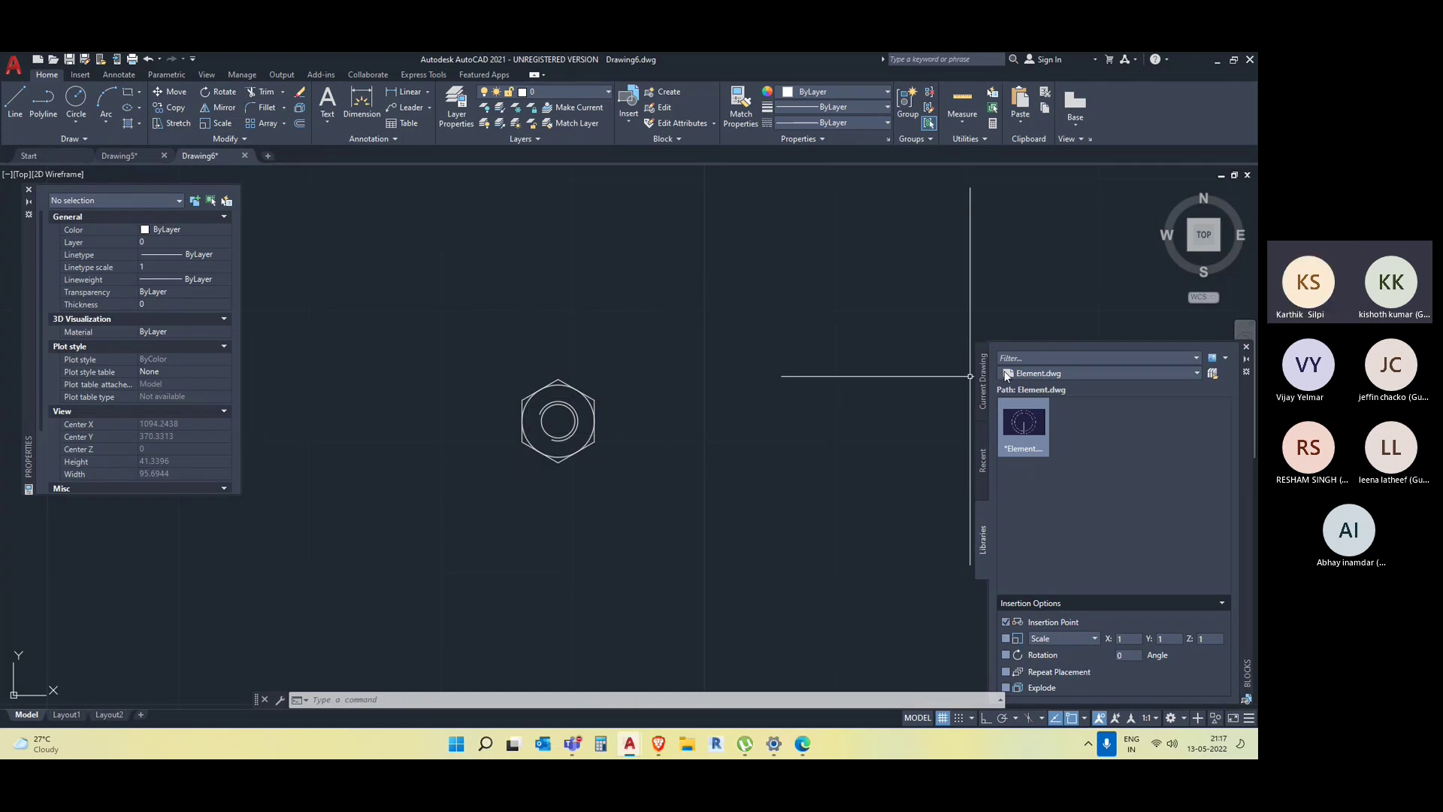
left_click(692, 515)
left_click(477, 300)
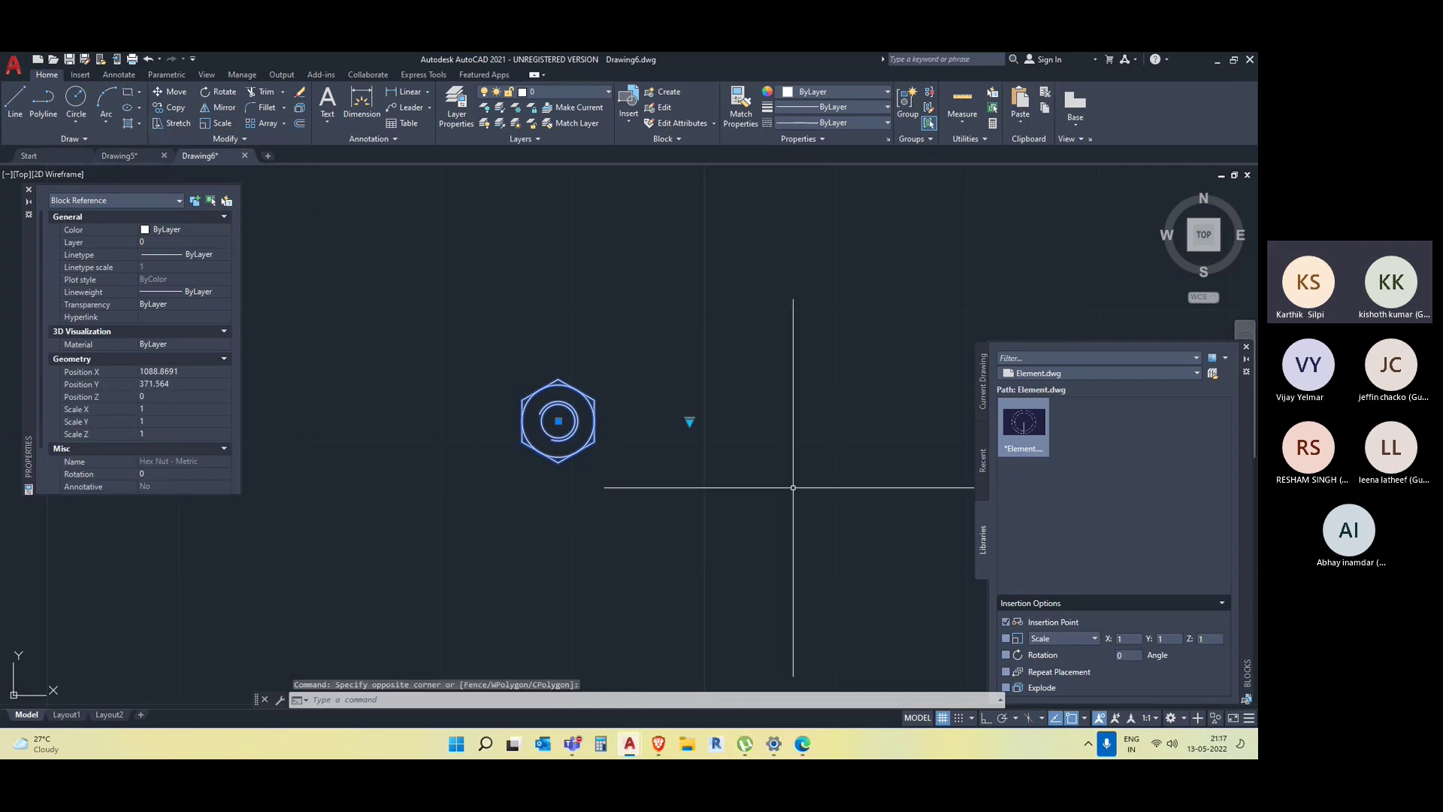
key("Escape")
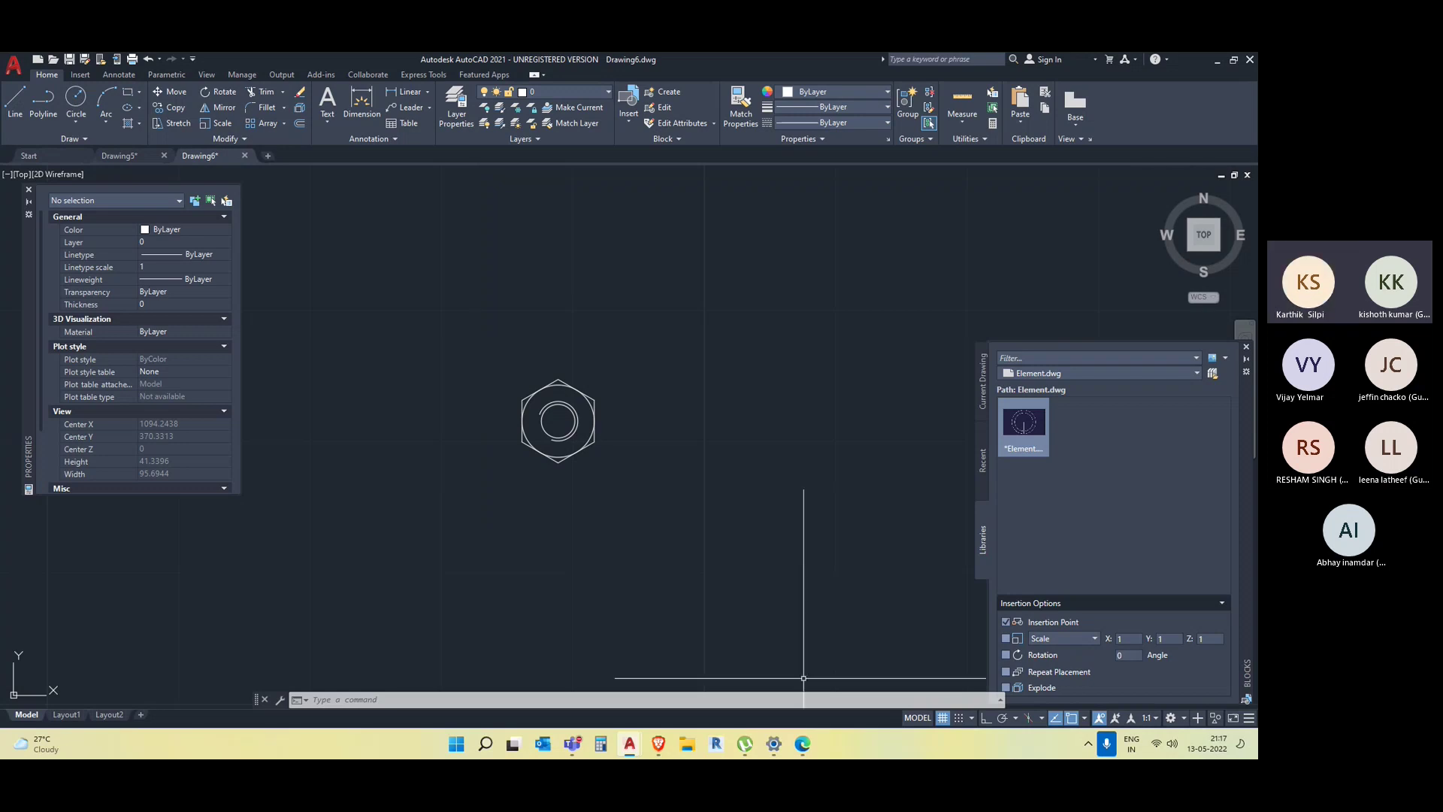
Switch to the Brave browser, close the YouTube page and look through the vehicle block collections on cad-blocks.net.
left_click(670, 746)
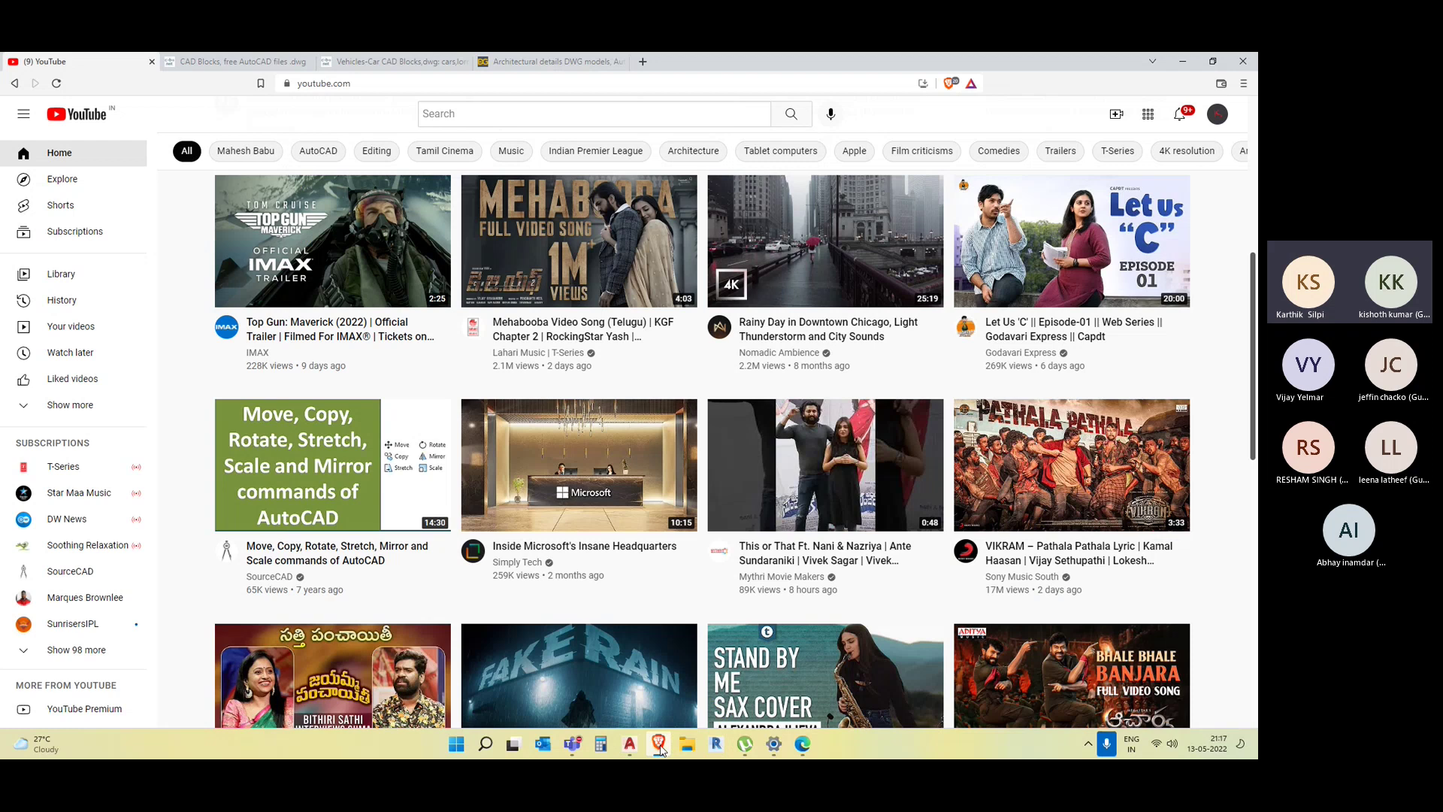
left_click(414, 61)
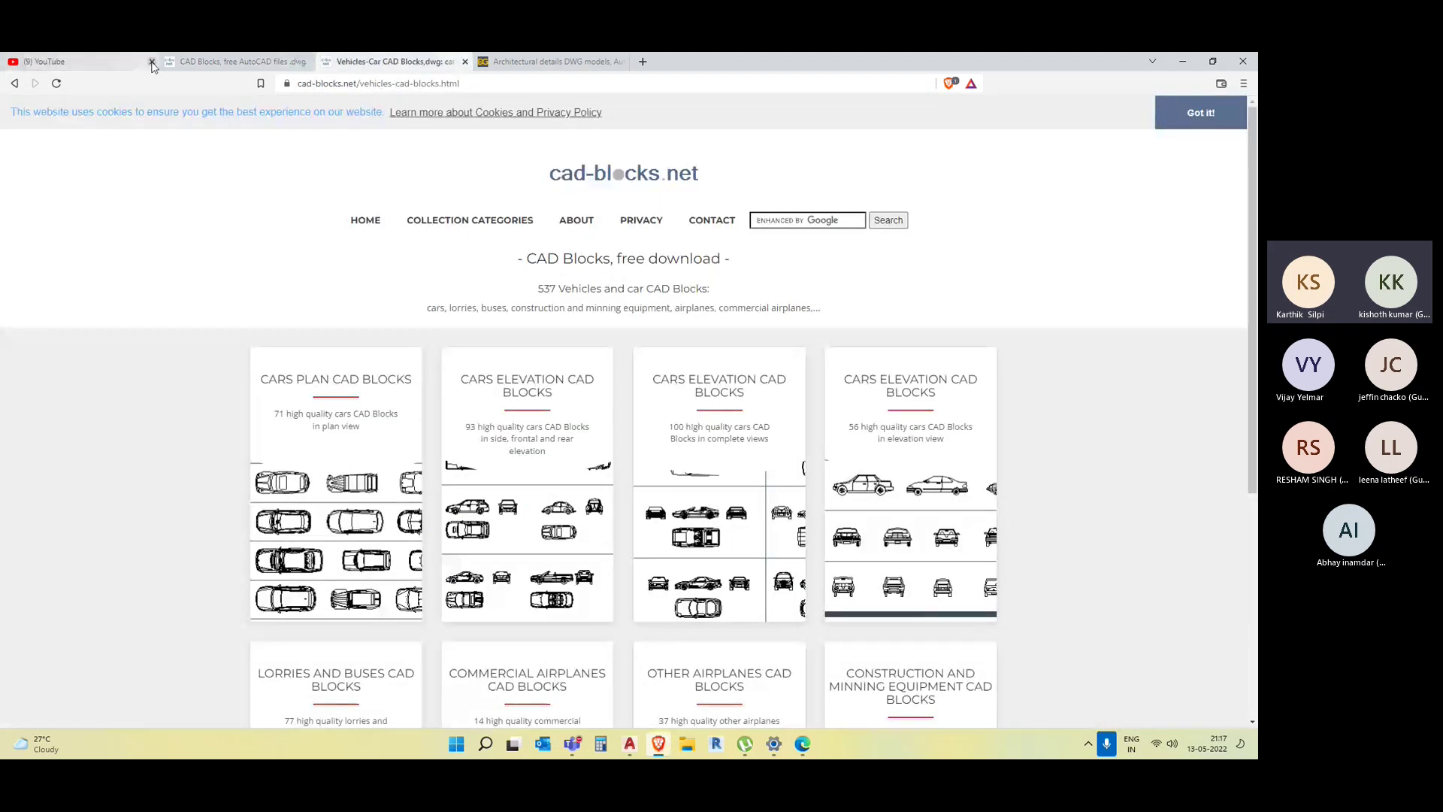
left_click(153, 61)
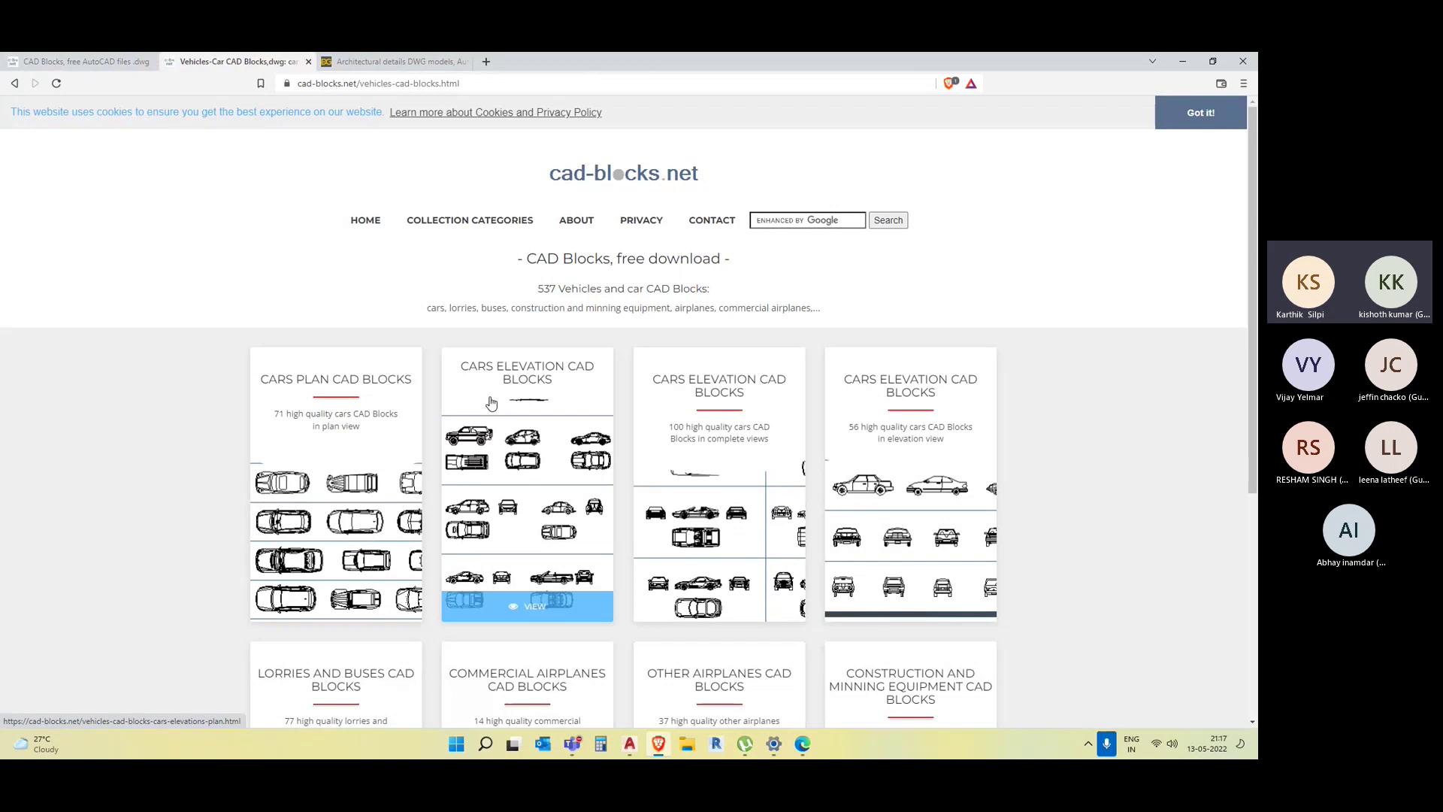
scroll(490, 316, "down", 1)
mouse_move(490, 181)
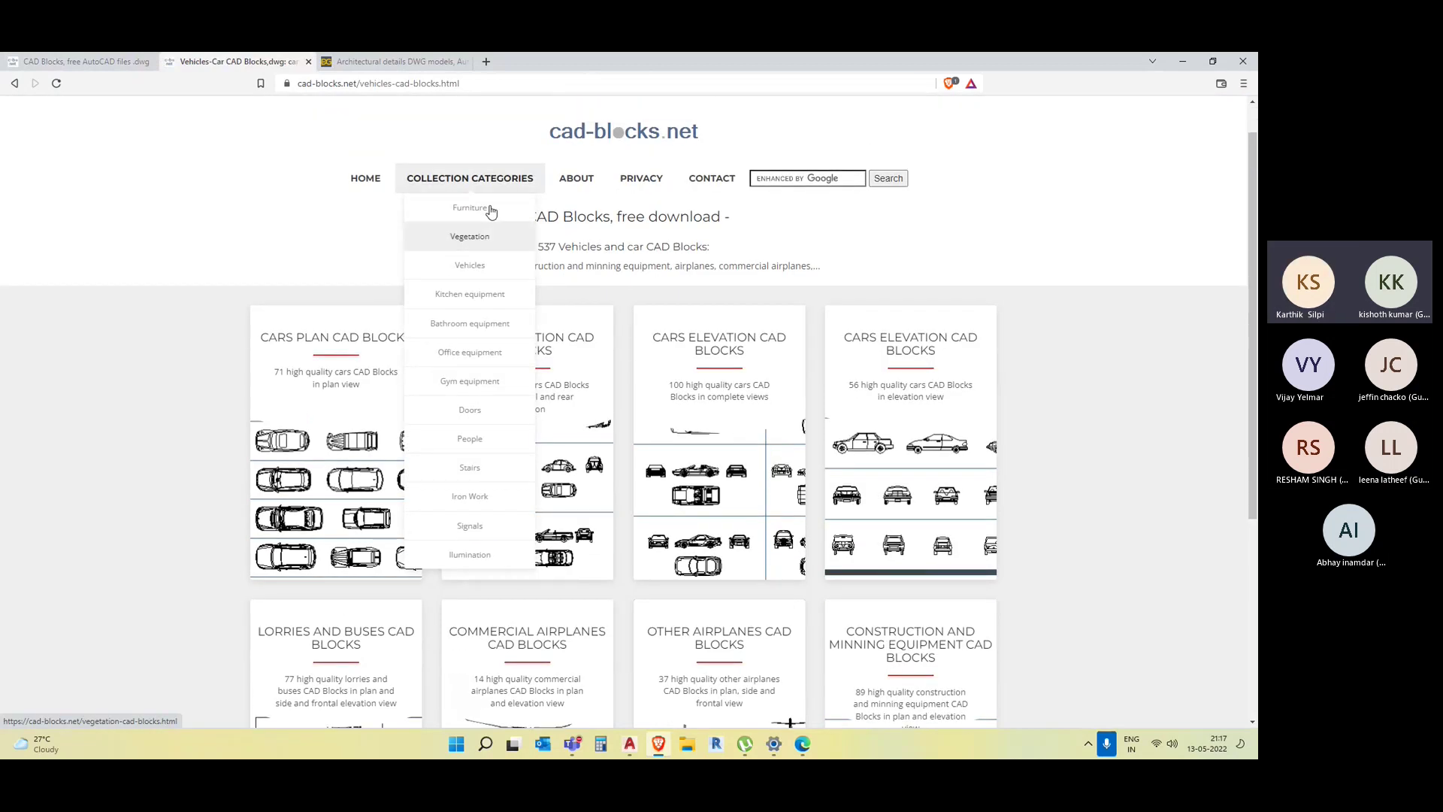
scroll(490, 188, "up", 1)
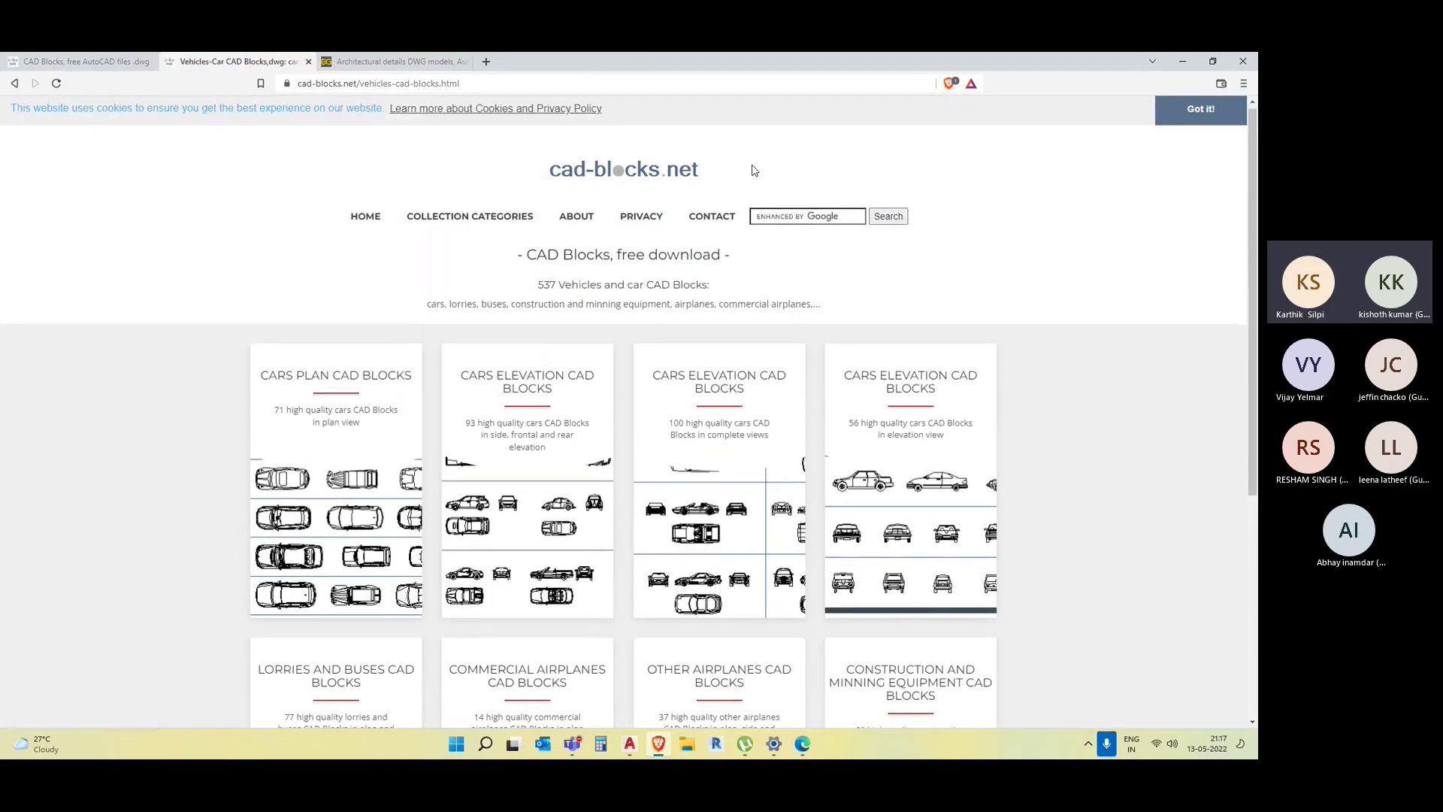
scroll(759, 338, "down", 5)
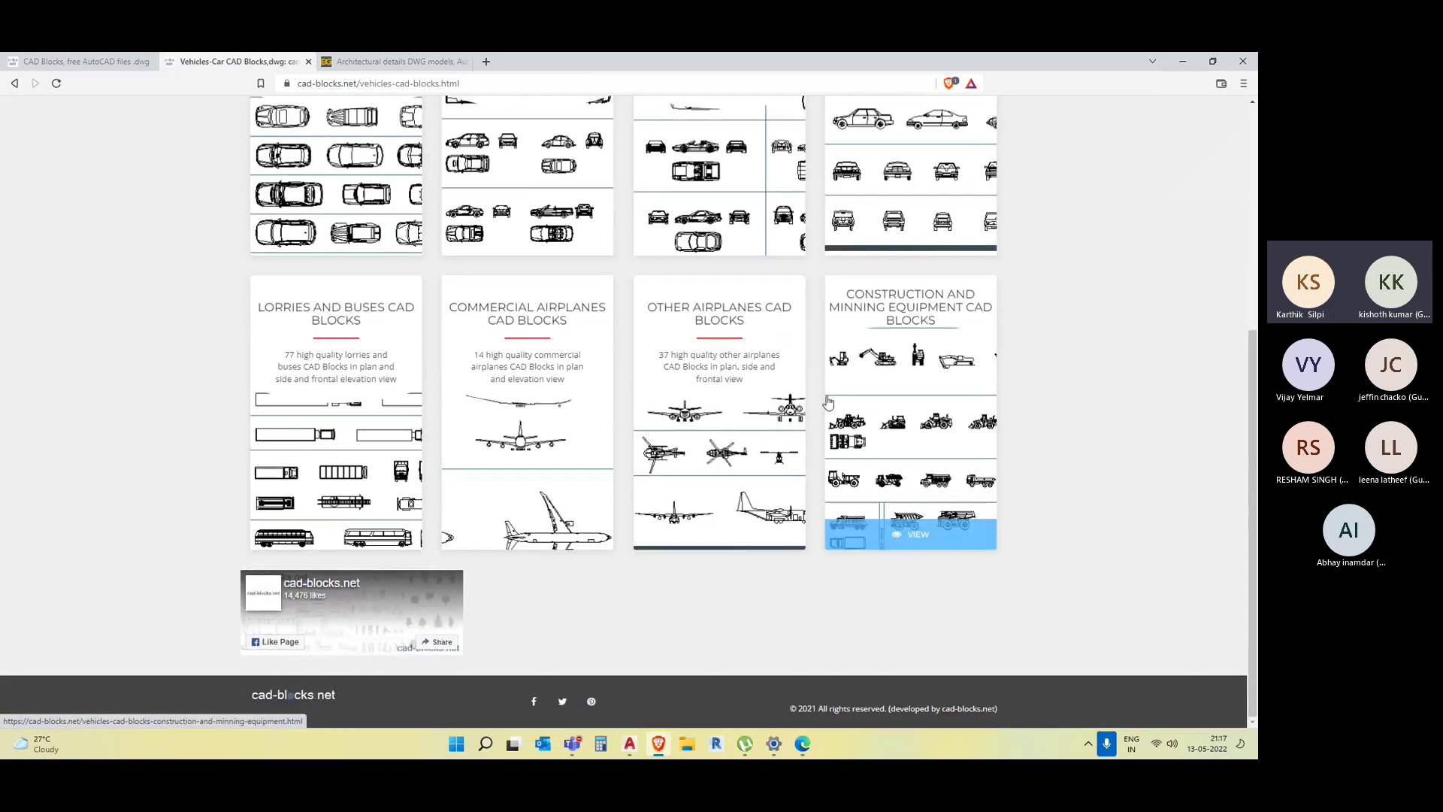
scroll(830, 356, "up", 5)
Open the Furniture category of cad-blocks.net and browse its bed, sofa, chair and table collections.
mouse_move(460, 239)
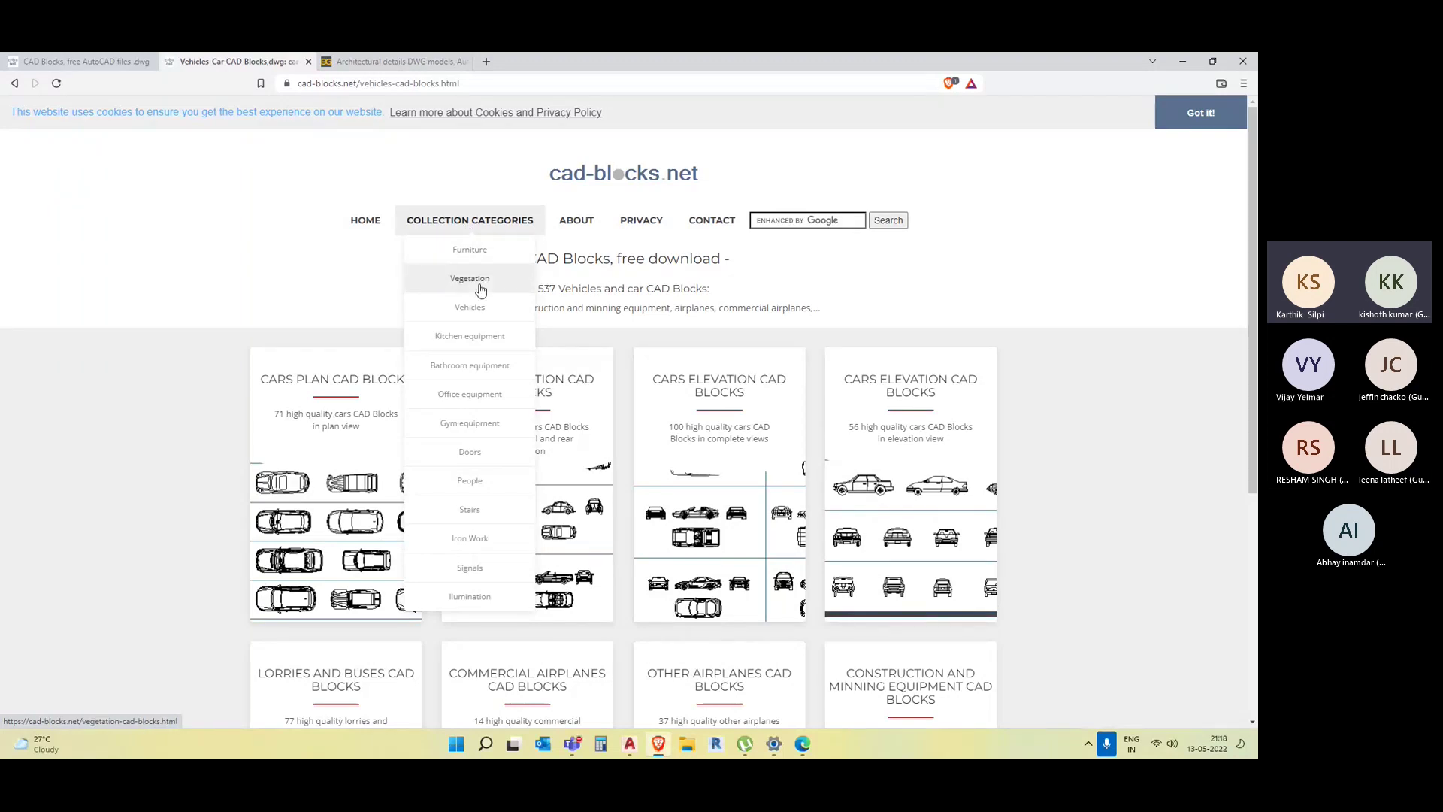
left_click(481, 251)
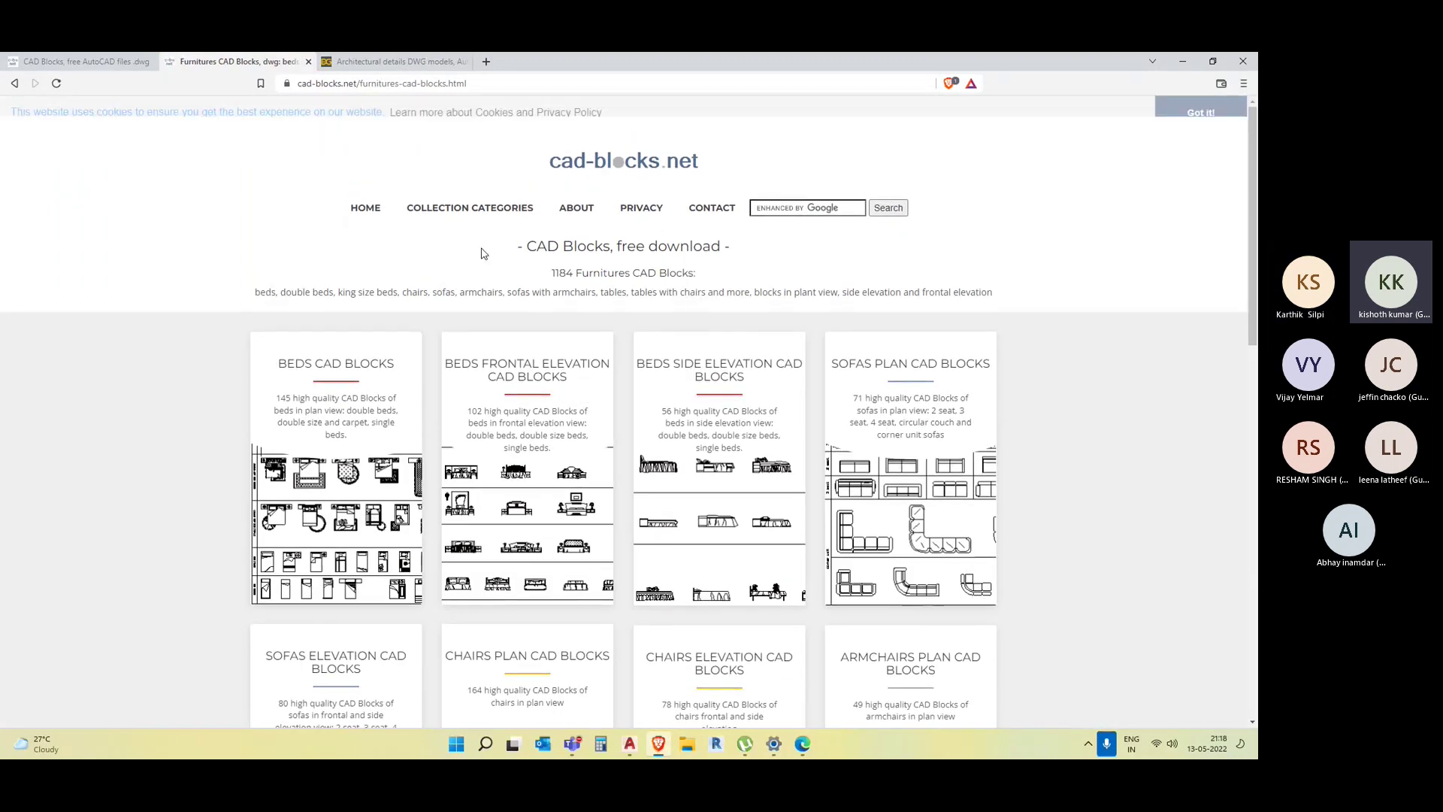
scroll(421, 240, "down", 3)
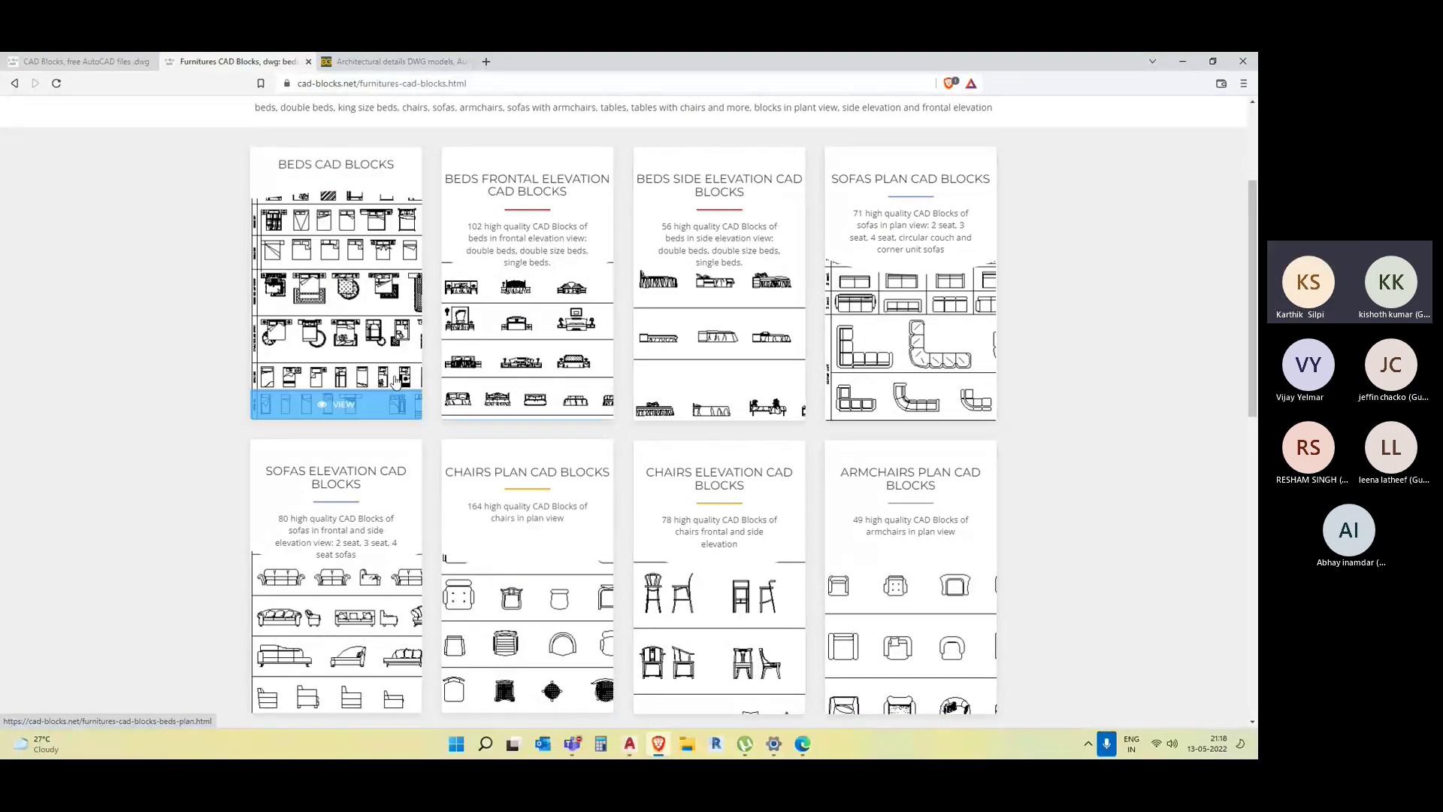
scroll(317, 387, "down", 3)
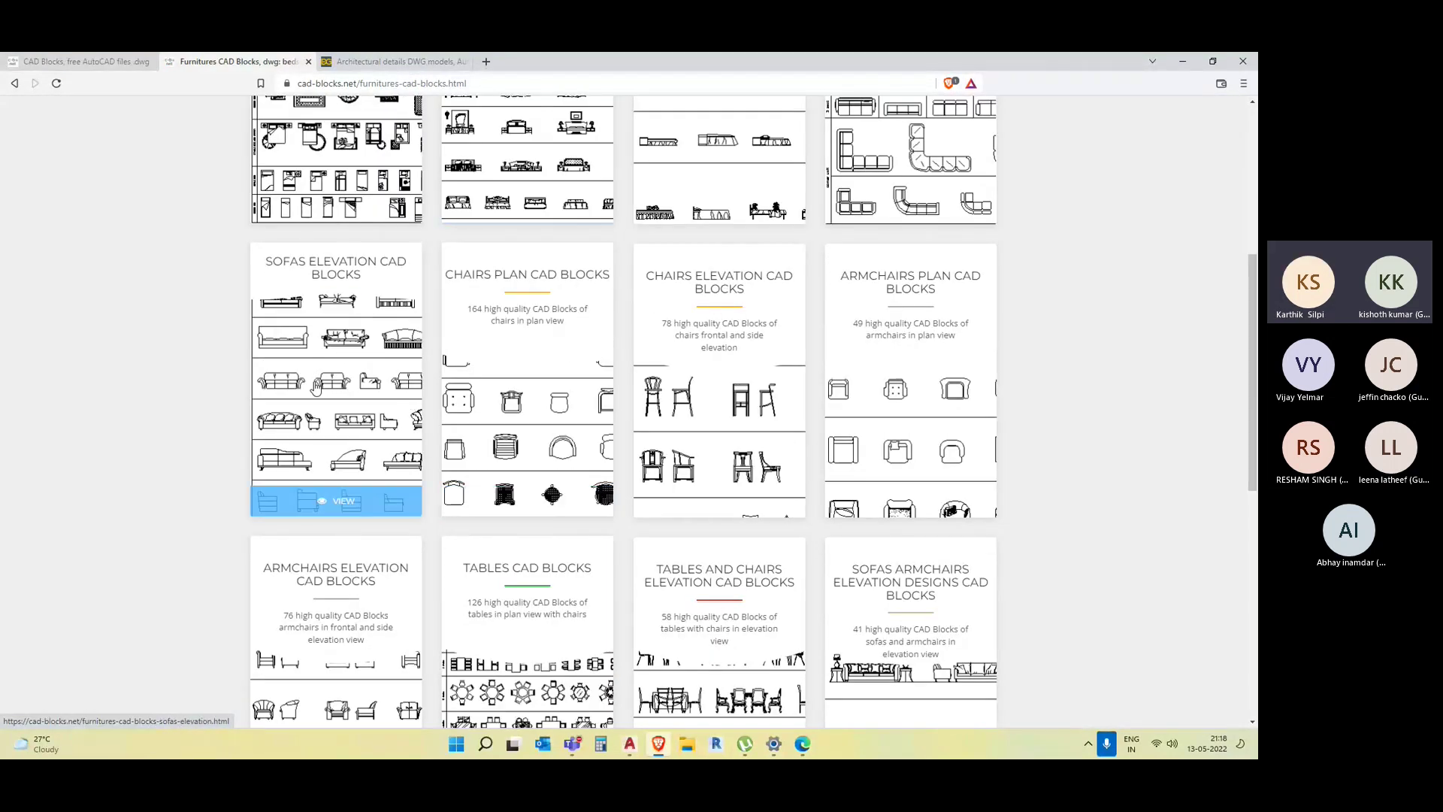
scroll(318, 387, "up", 3)
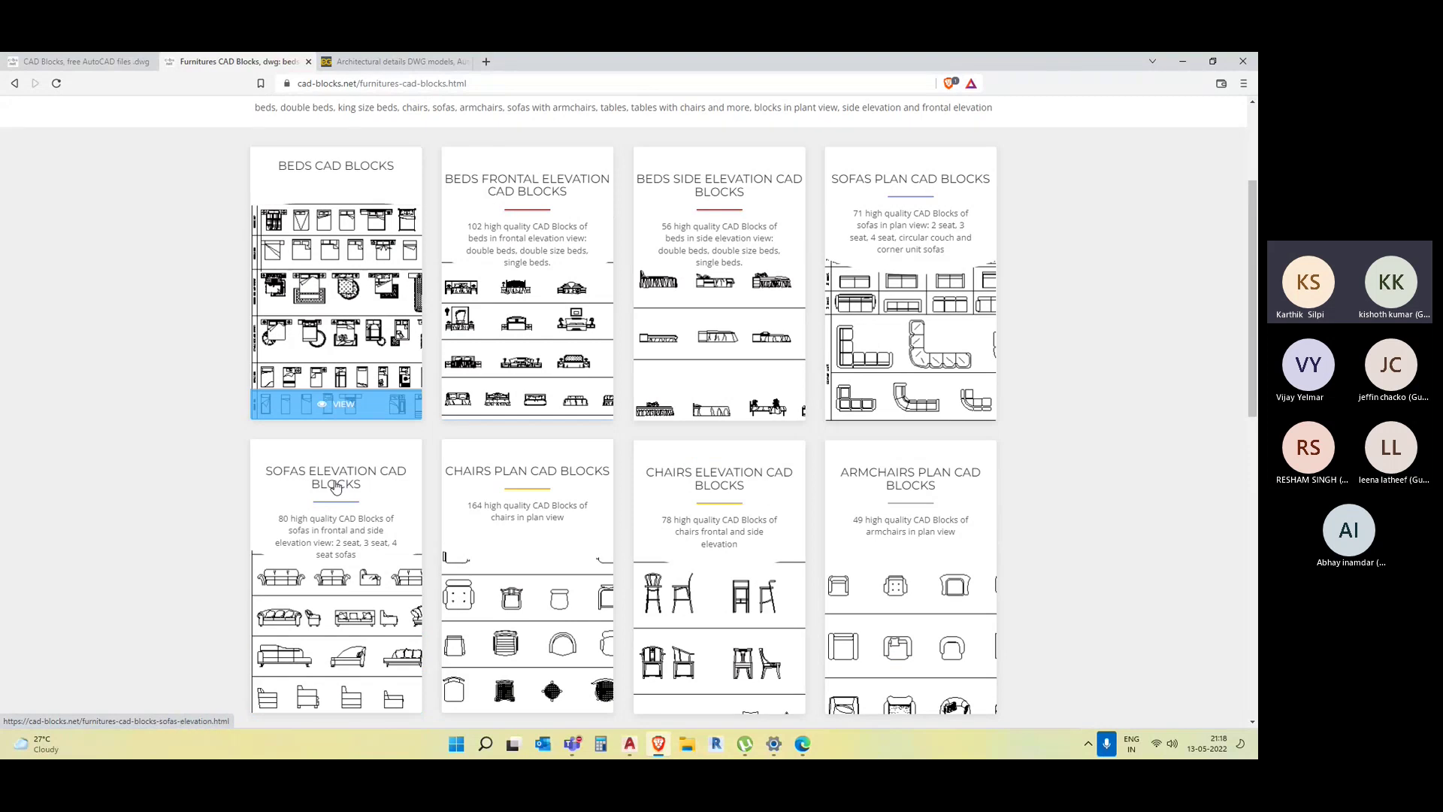
scroll(336, 487, "down", 5)
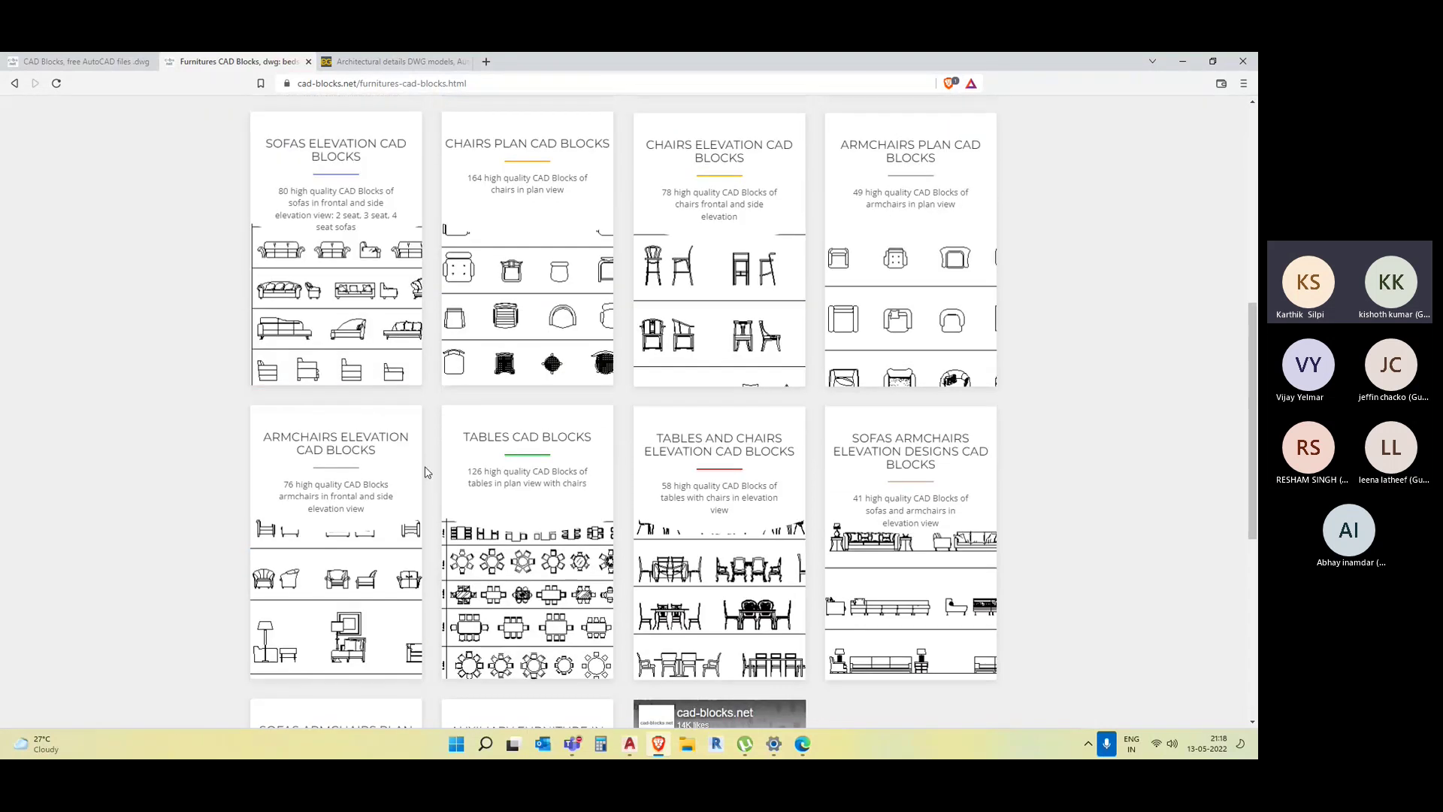
scroll(425, 472, "down", 1)
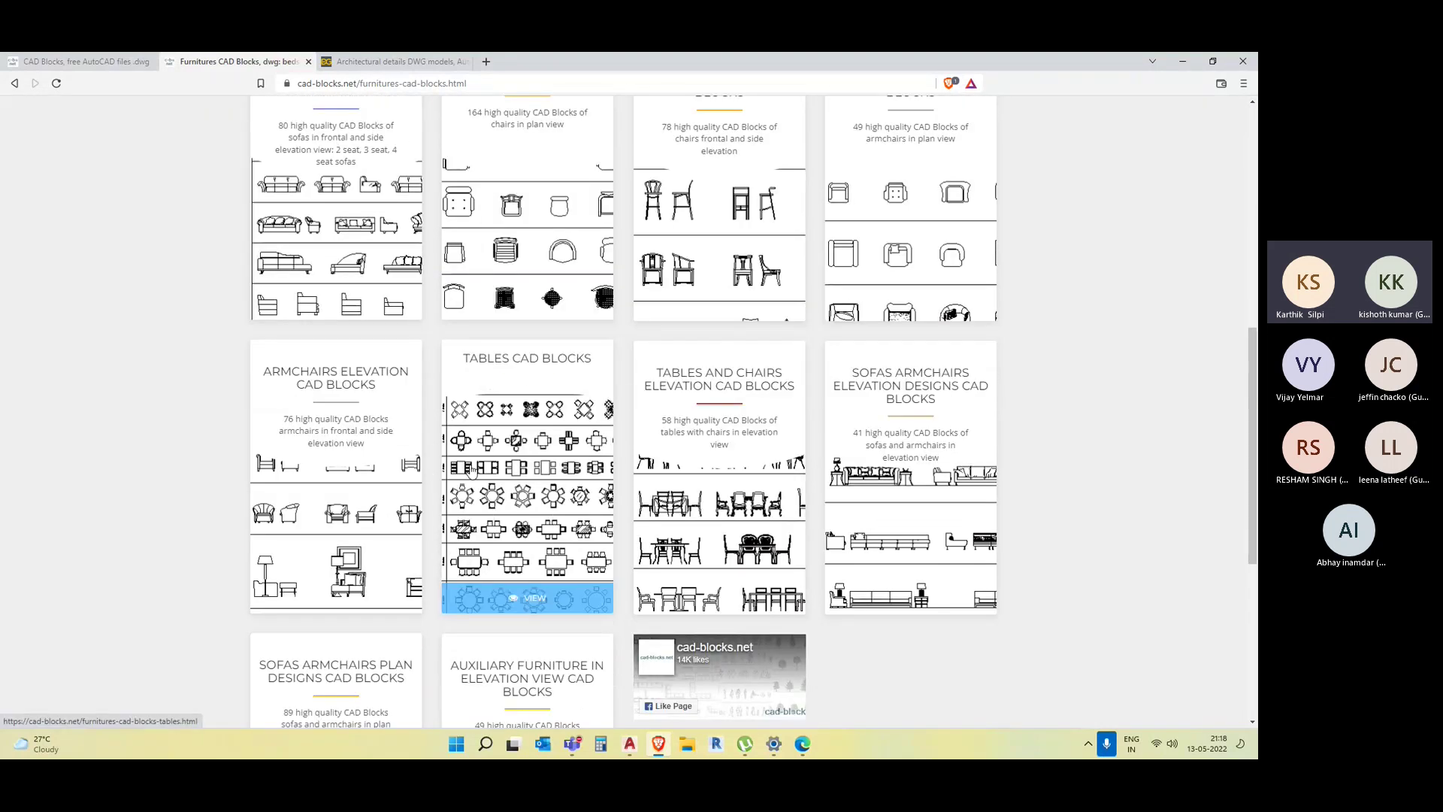
Open the Tables CAD Blocks collection and download 01-10-cad-blocks-net-tables as a ZIP file to the Desktop.
left_click(519, 481)
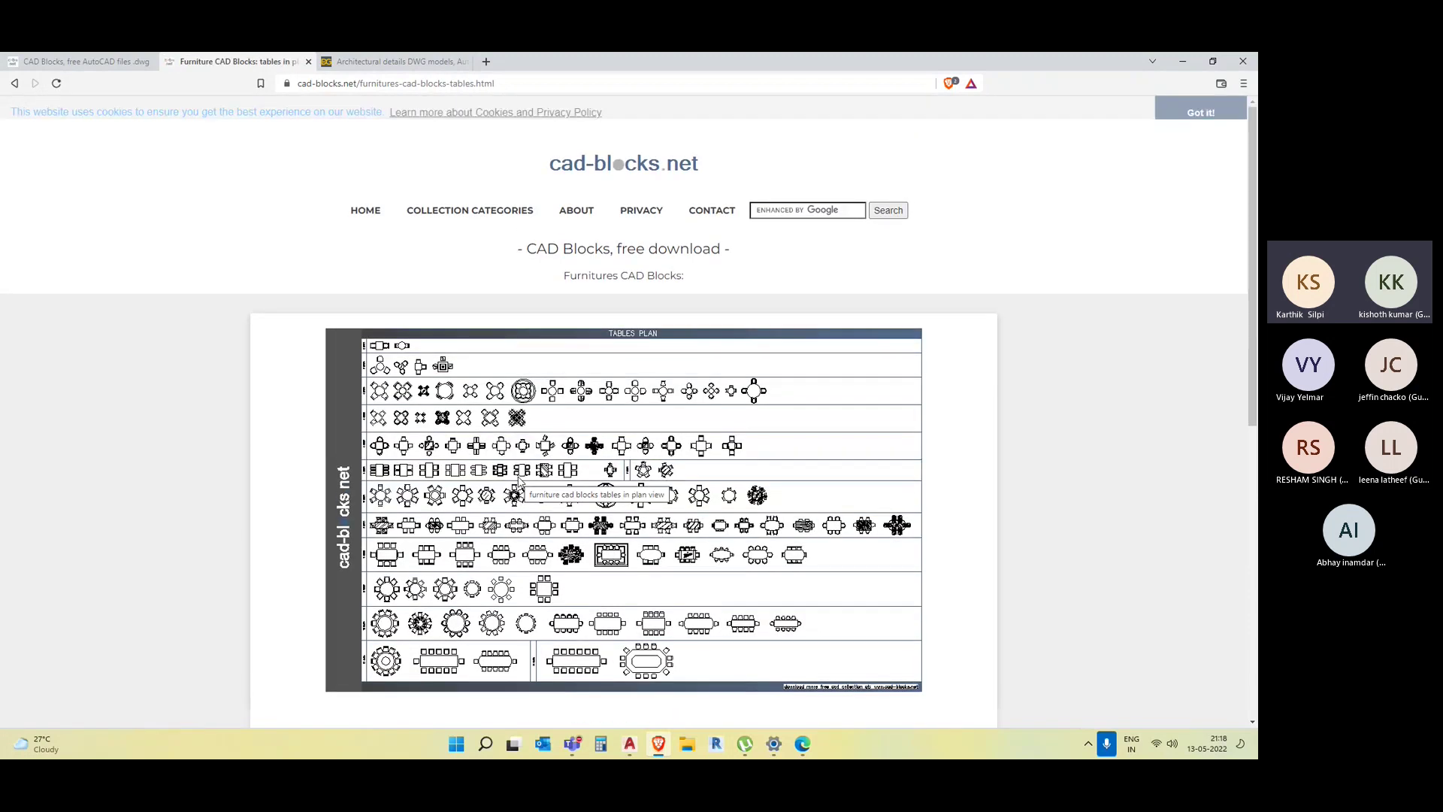
scroll(519, 481, "down", 2)
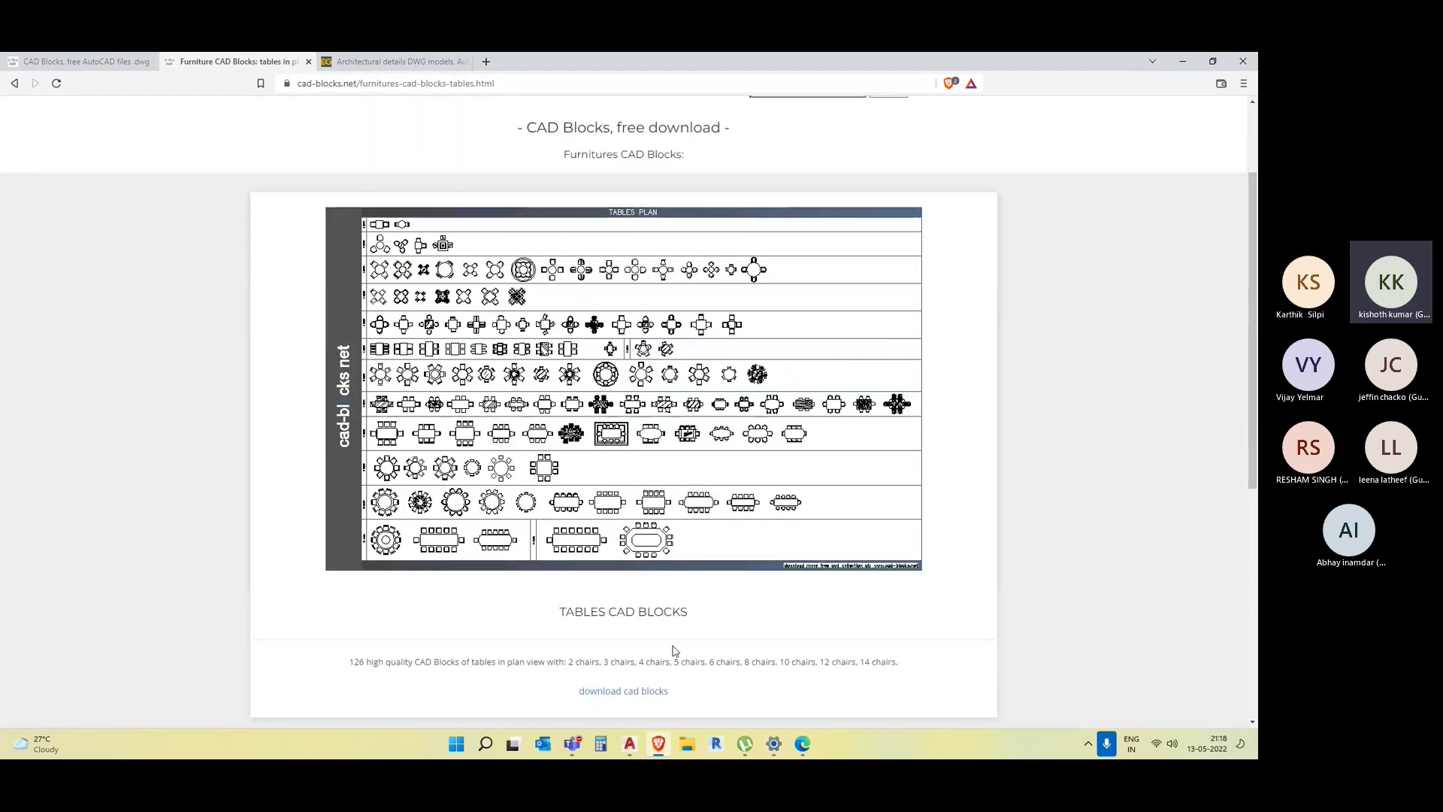
scroll(624, 572, "down", 2)
left_click(623, 560)
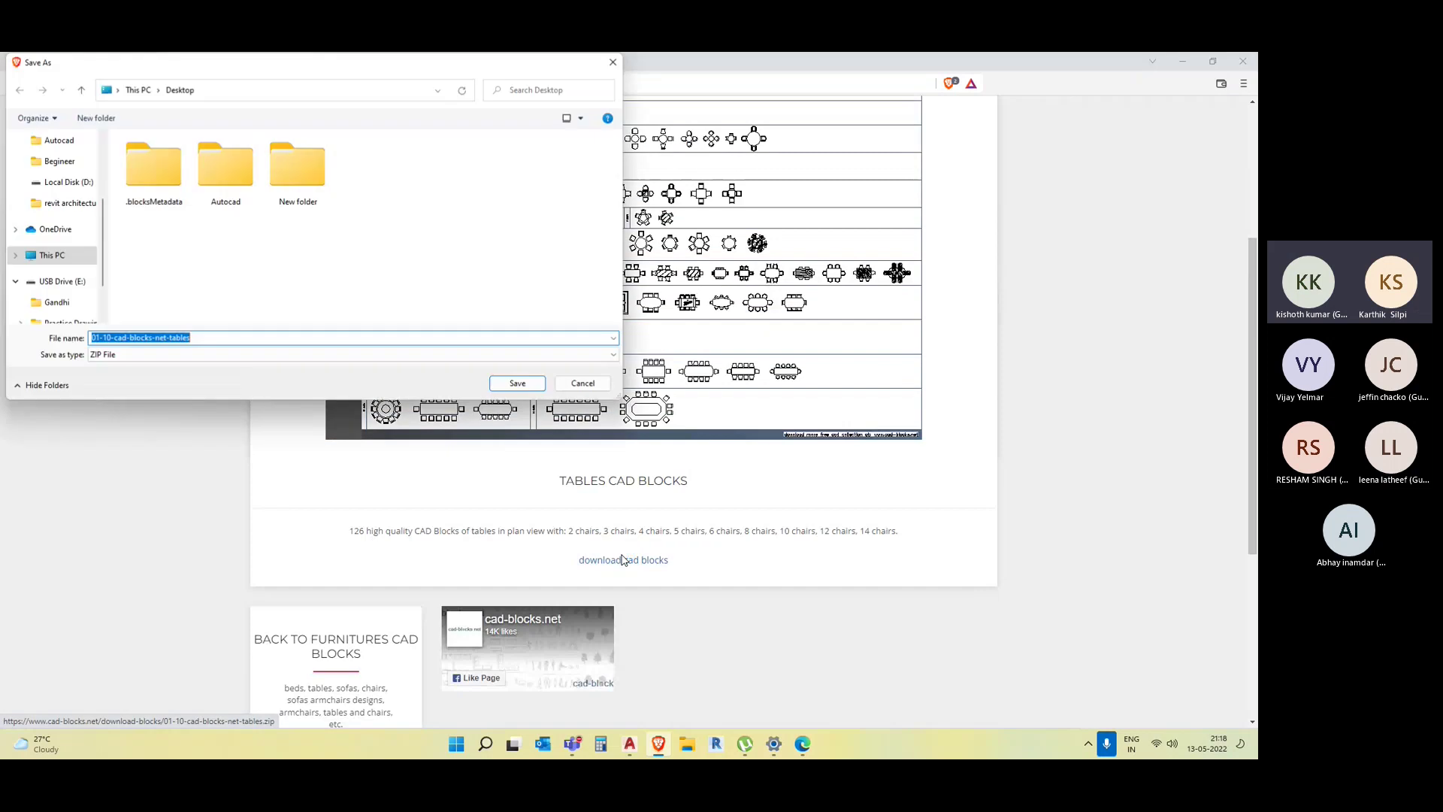
scroll(52, 226, "up", 3)
left_click(53, 166)
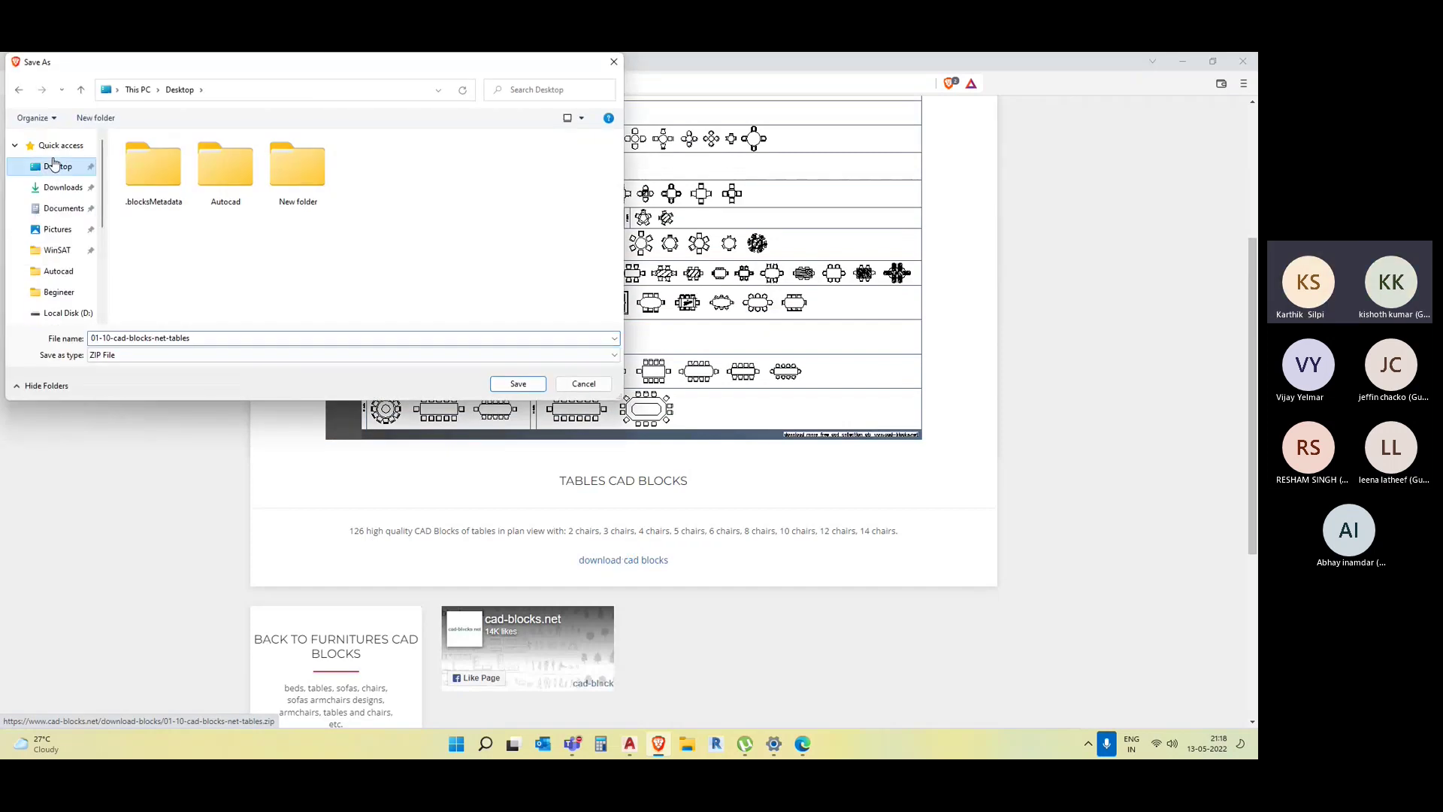
left_click(518, 383)
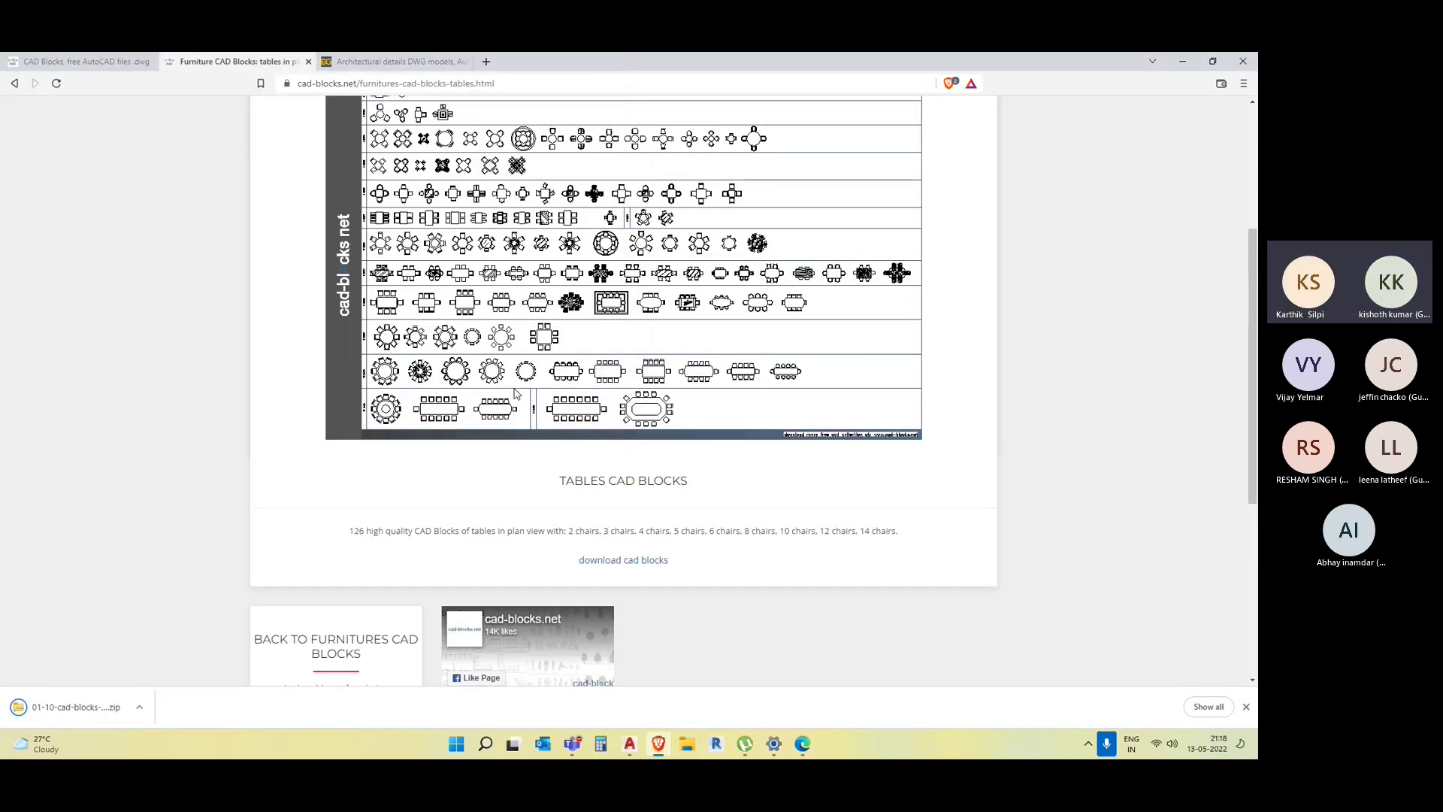
Minimize the open windows and extract the downloaded tables ZIP file directly onto the Desktop with WinRAR.
left_click(1183, 60)
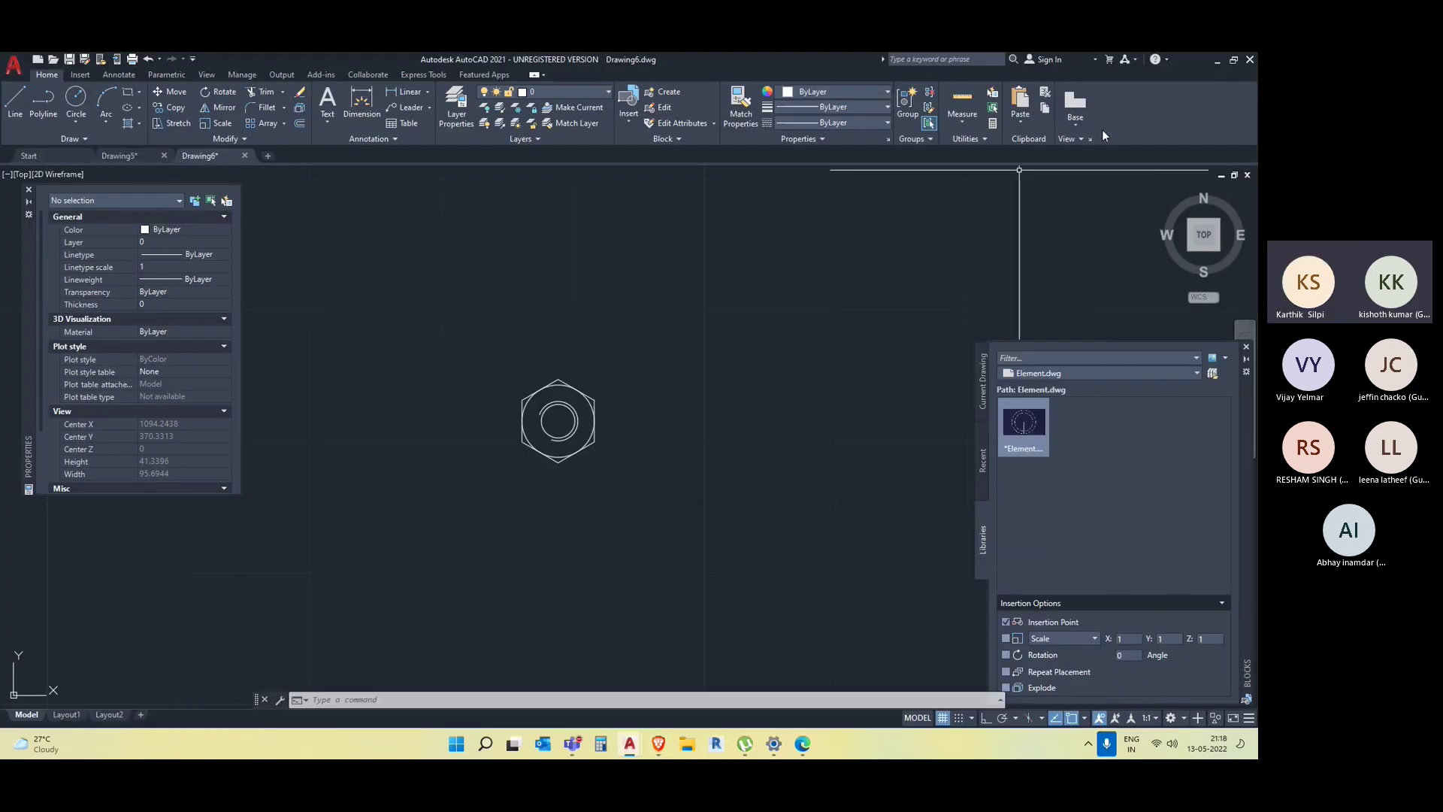
left_click(1217, 62)
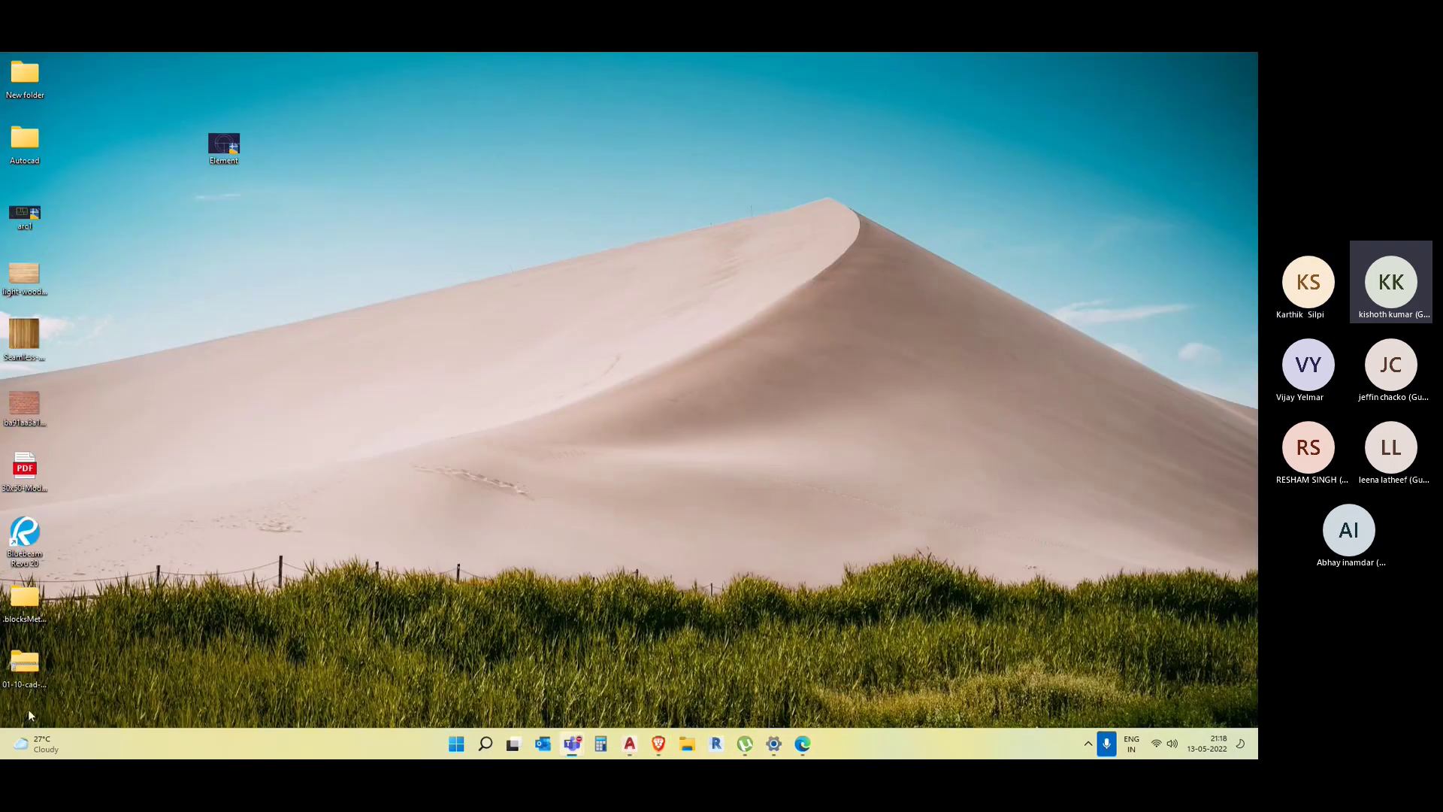
right_click(19, 663)
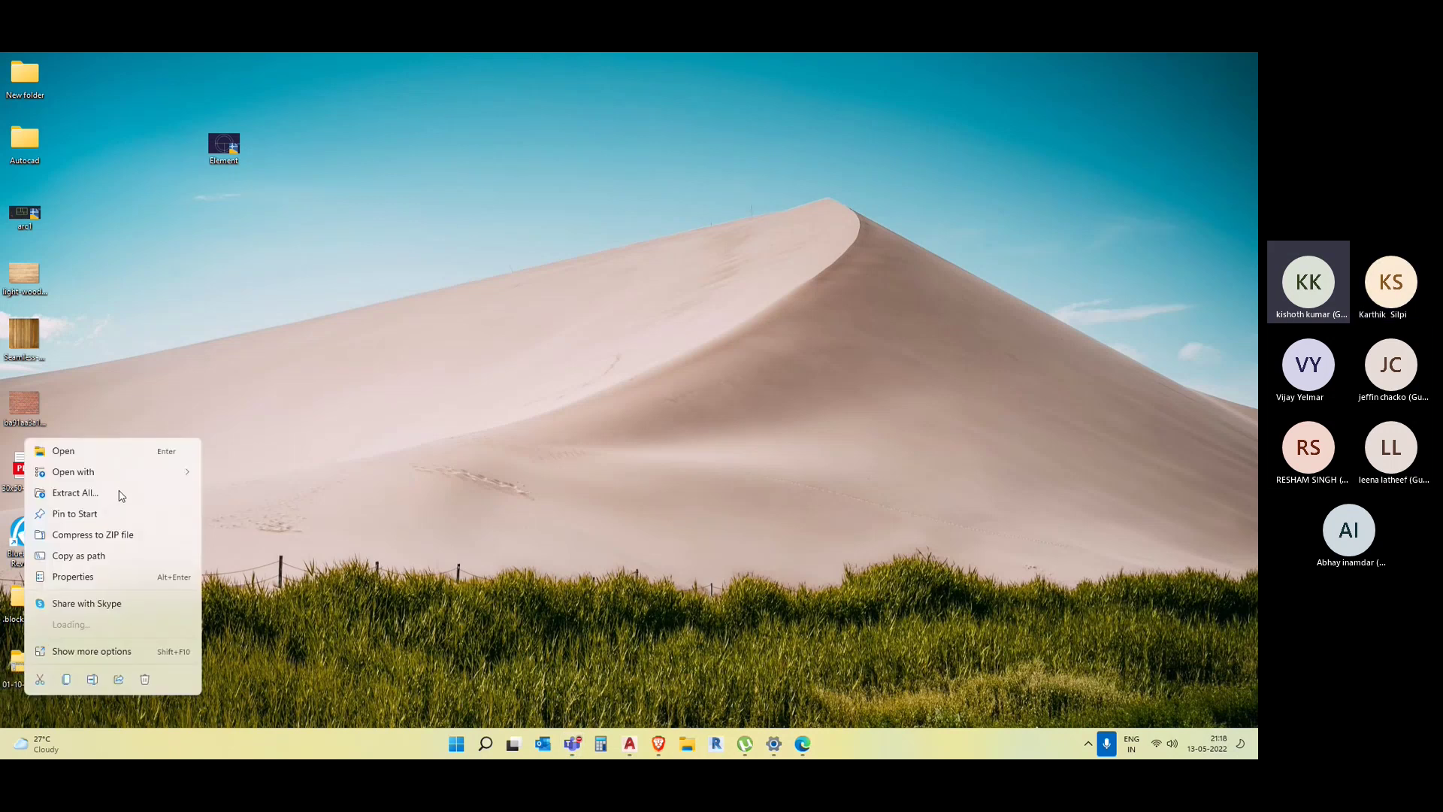
mouse_move(133, 632)
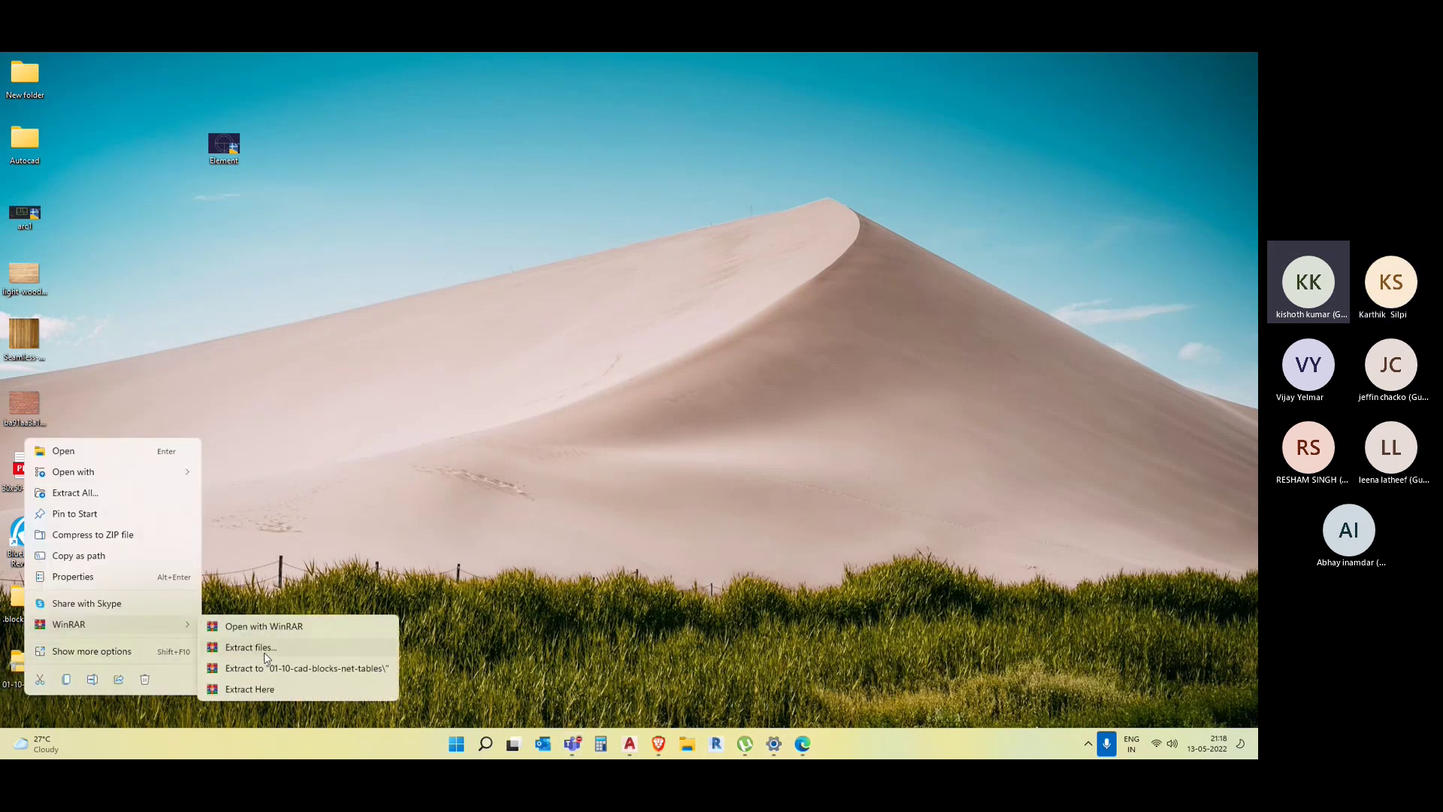
left_click(272, 690)
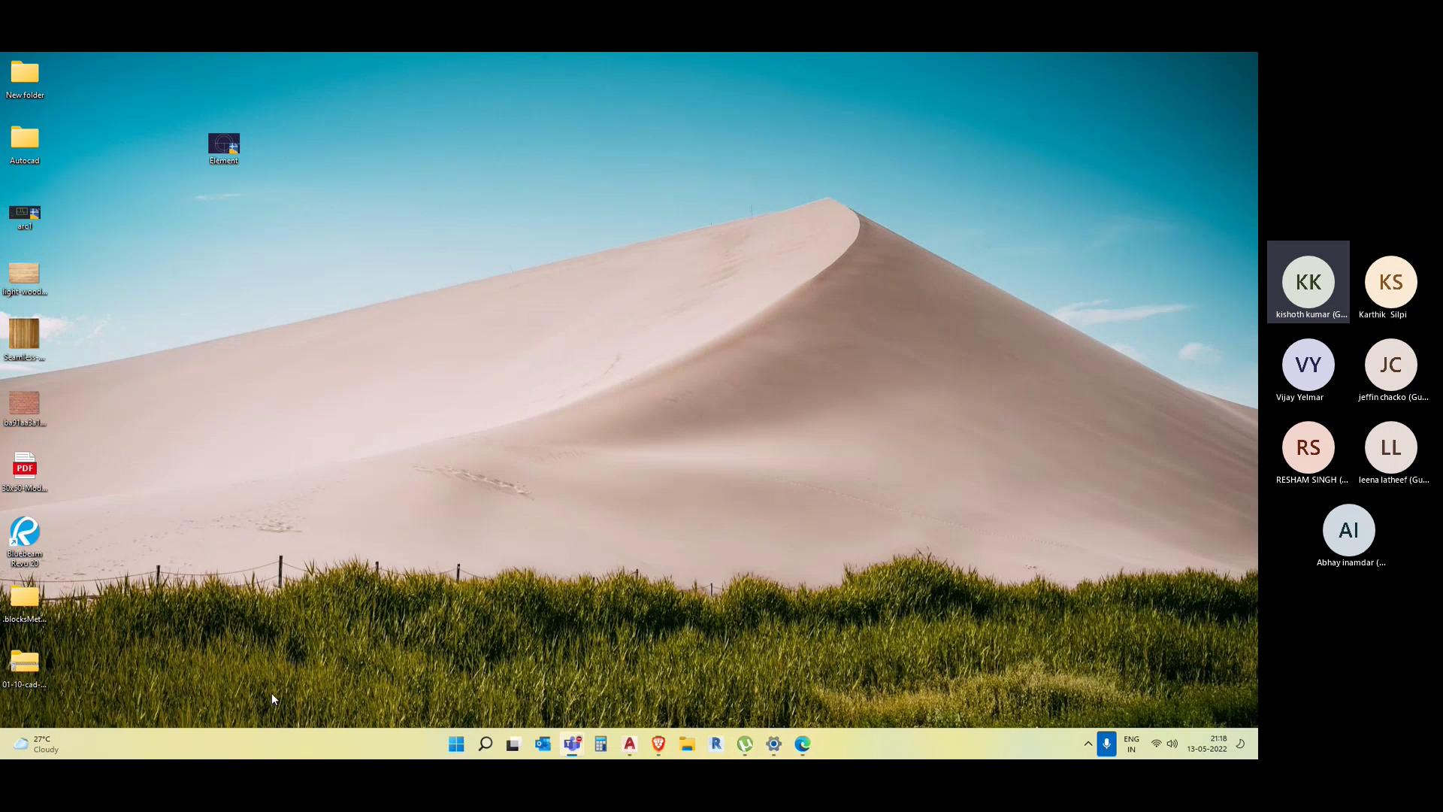
Open the extracted 01-10-cad-blocks-net-tables drawing in AutoCAD, maximize its window and examine the table blocks.
left_click(629, 744)
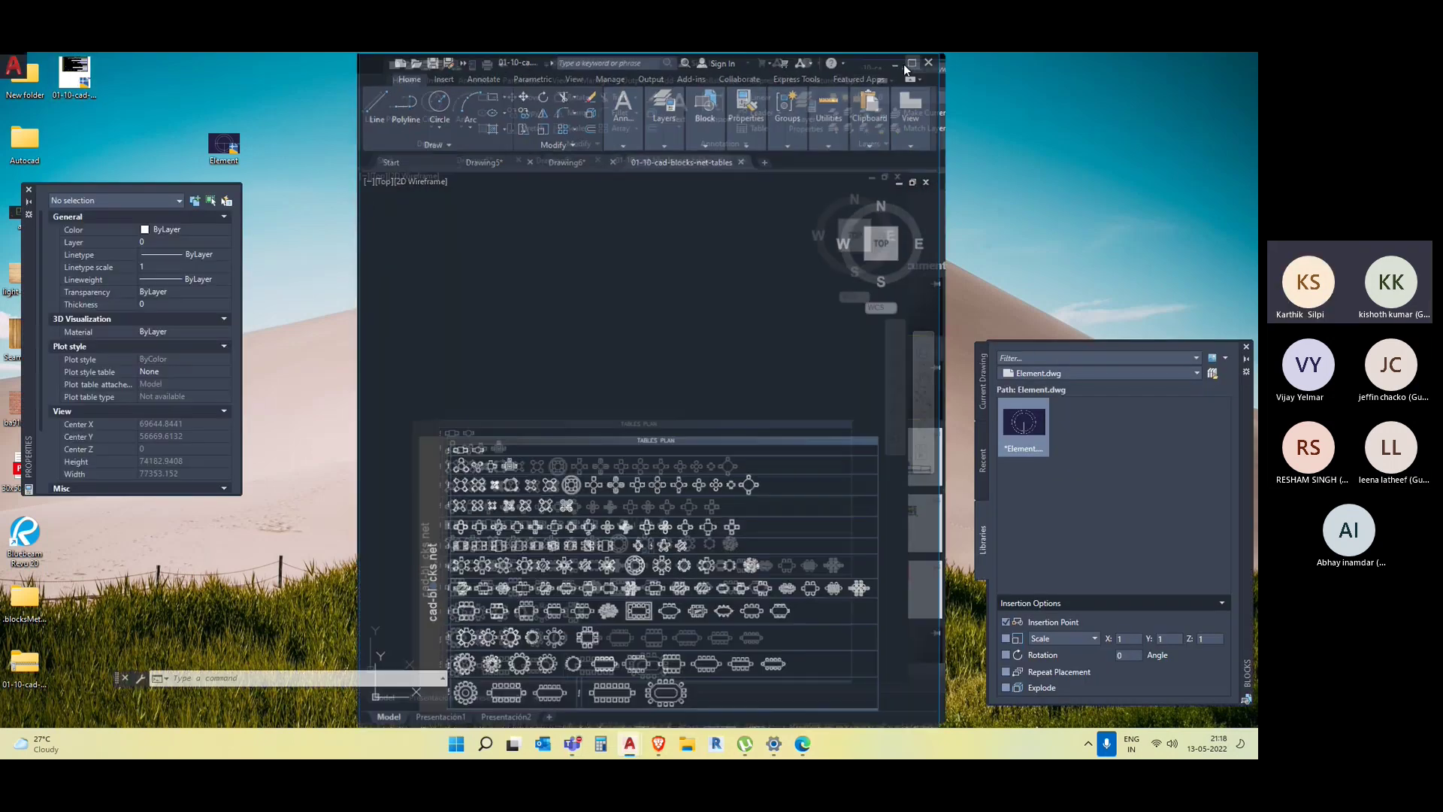
left_click(905, 63)
scroll(562, 417, "down", 2)
scroll(563, 418, "up", 6)
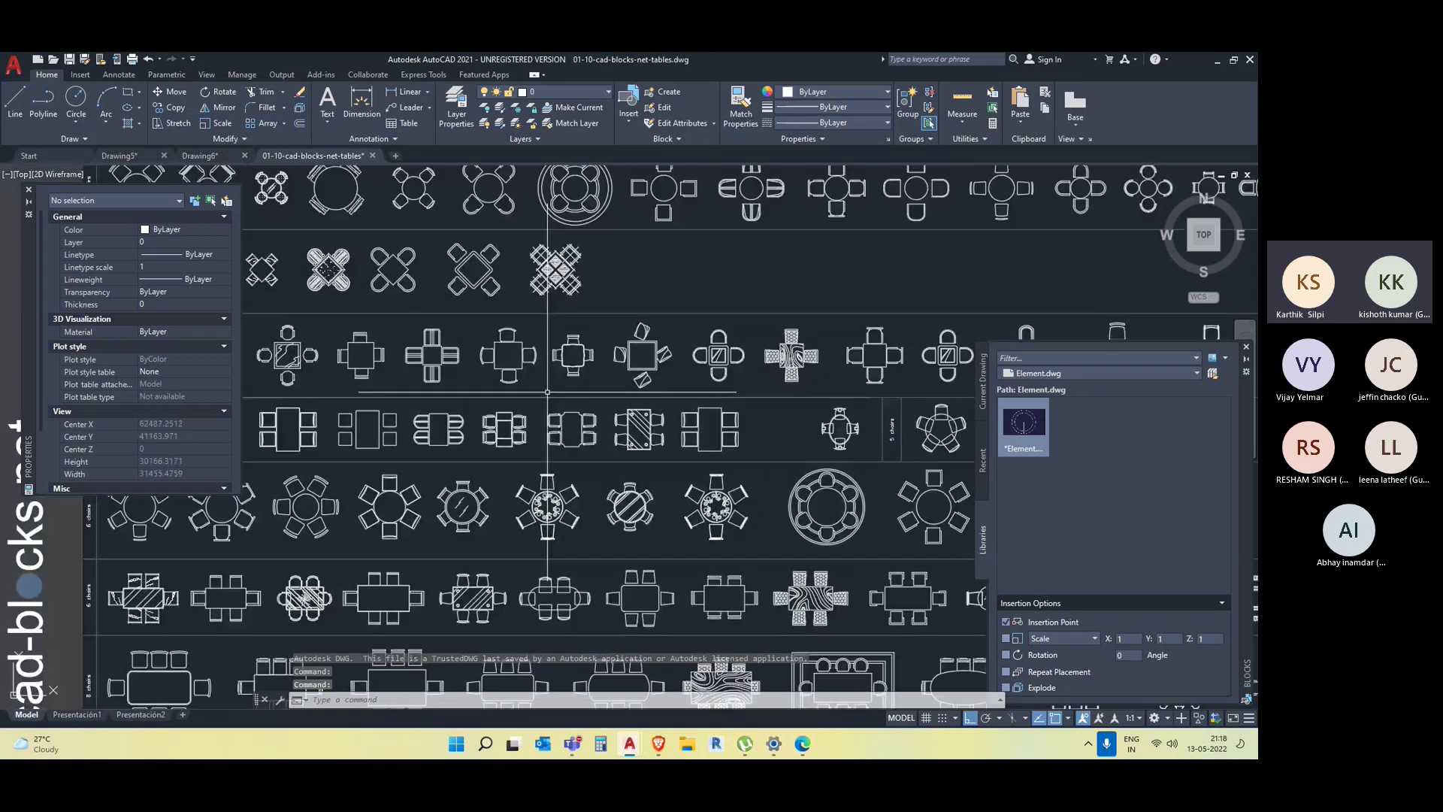
Examine the larger round tables in the tables drawing and select the decorated ten-chair one to check its object type.
scroll(684, 594, "down", 2)
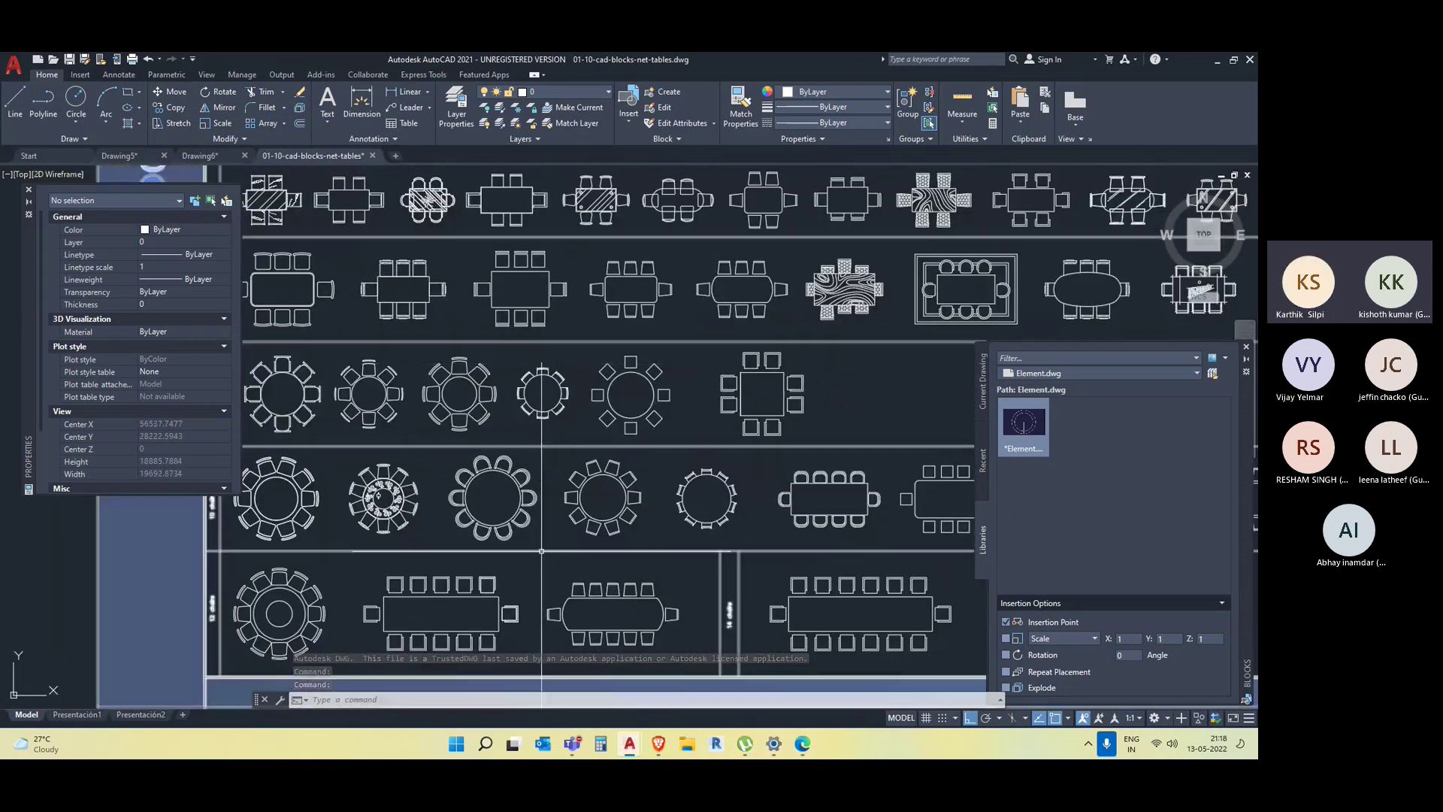
middle_click_drag(573, 579, 573, 496)
scroll(380, 406, "up", 2)
scroll(380, 406, "up", 3)
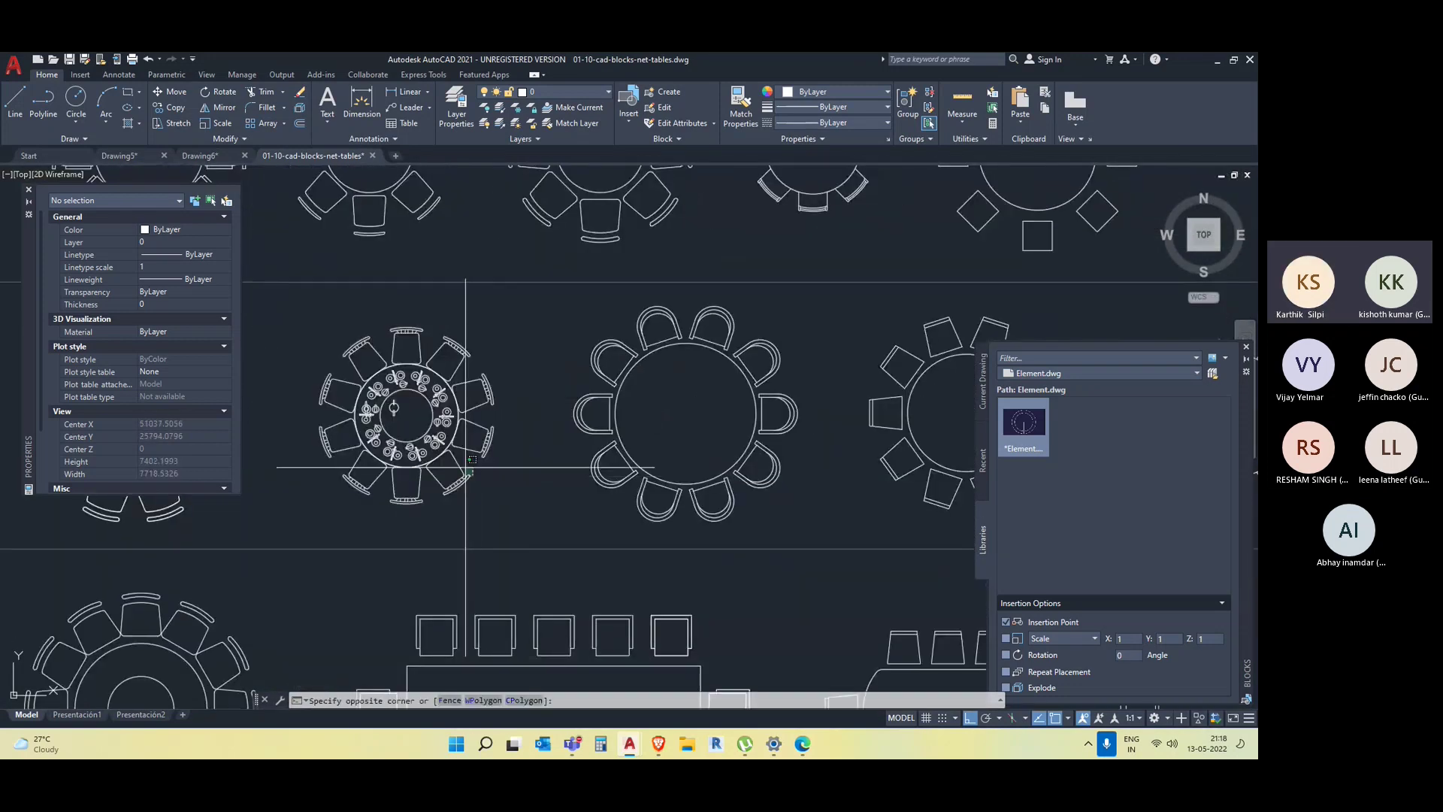
left_click(404, 399)
scroll(451, 451, "down", 4)
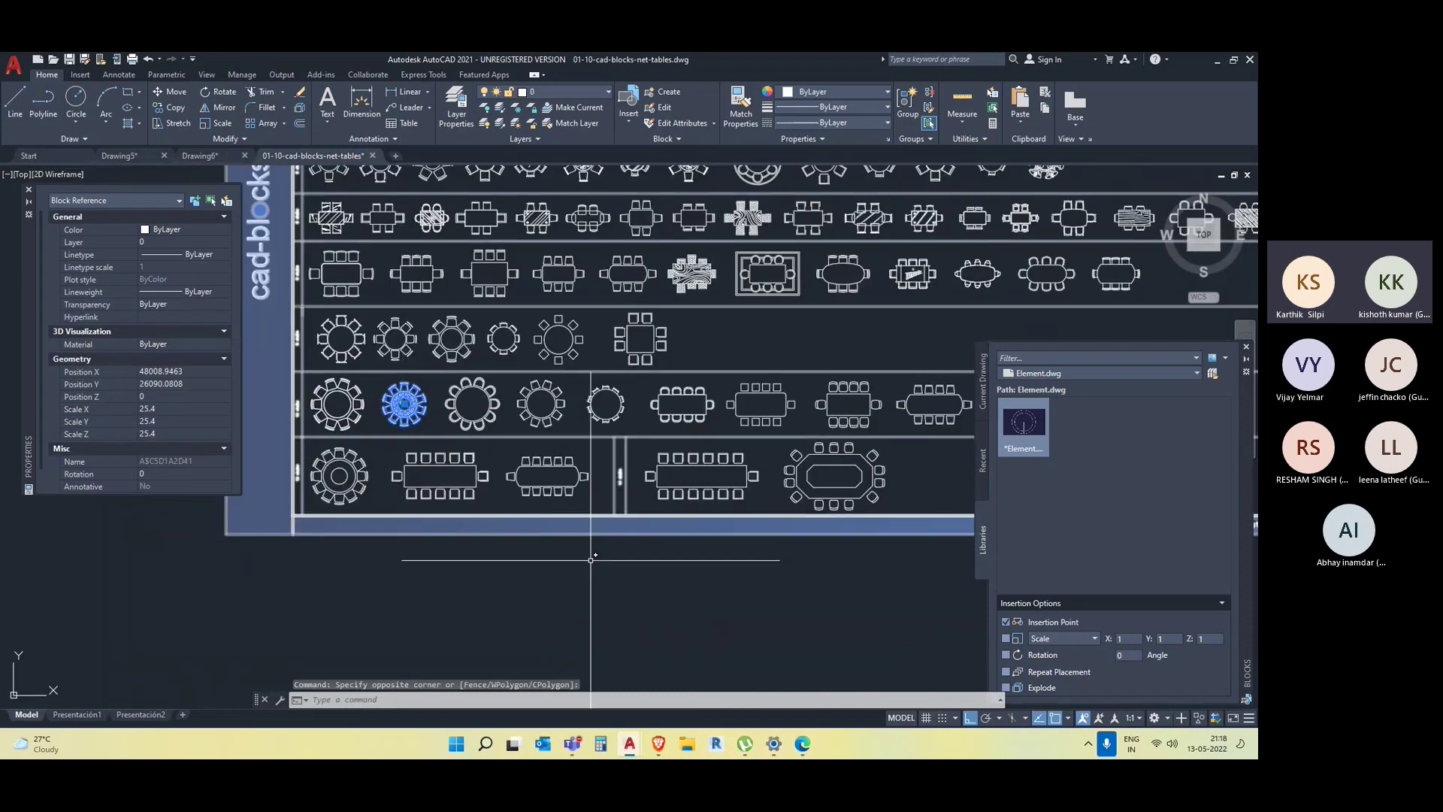
key("Escape")
scroll(566, 500, "up", 4)
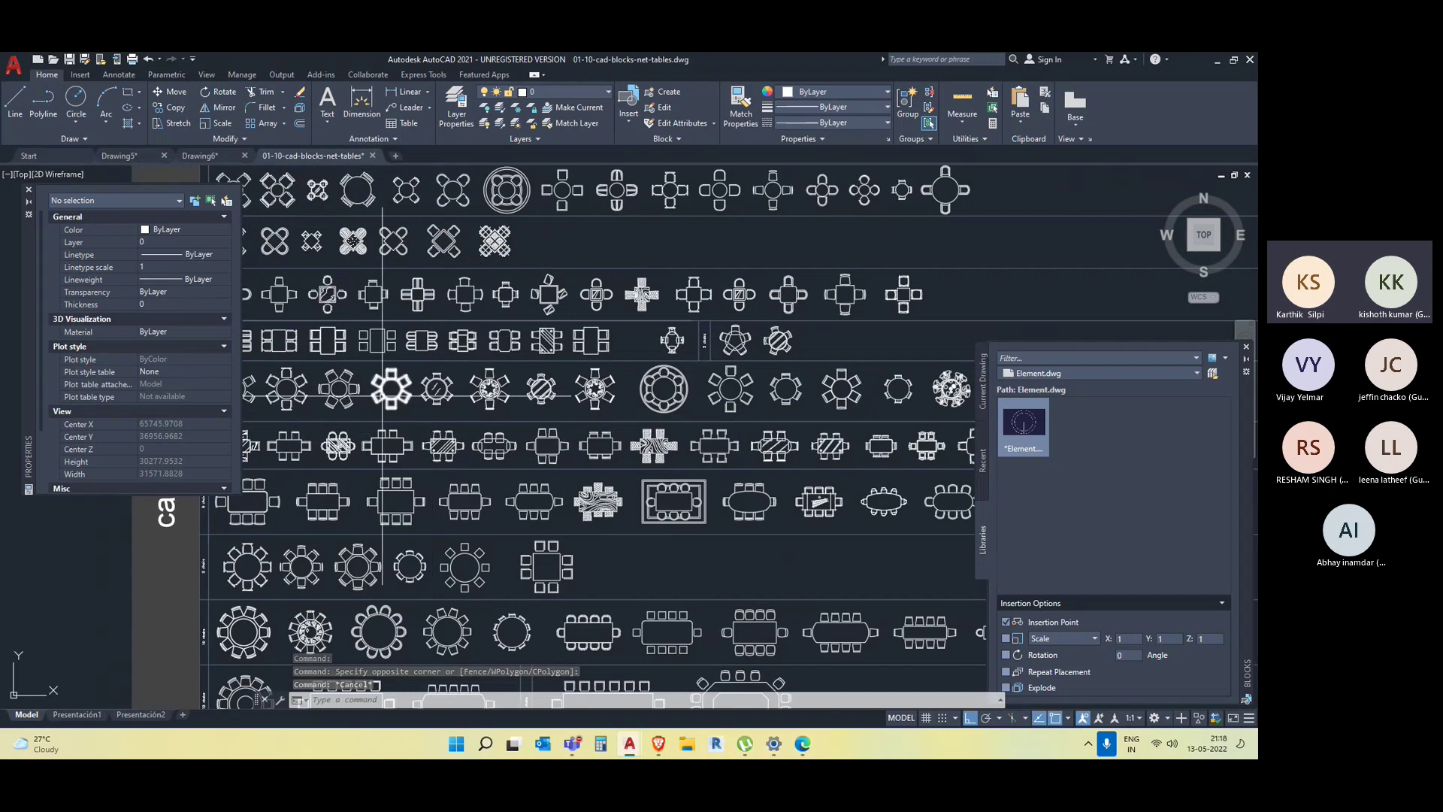
Inspect the six-chair round table blocks up close, including the glass-topped table and the one with place settings.
scroll(379, 421, "up", 5)
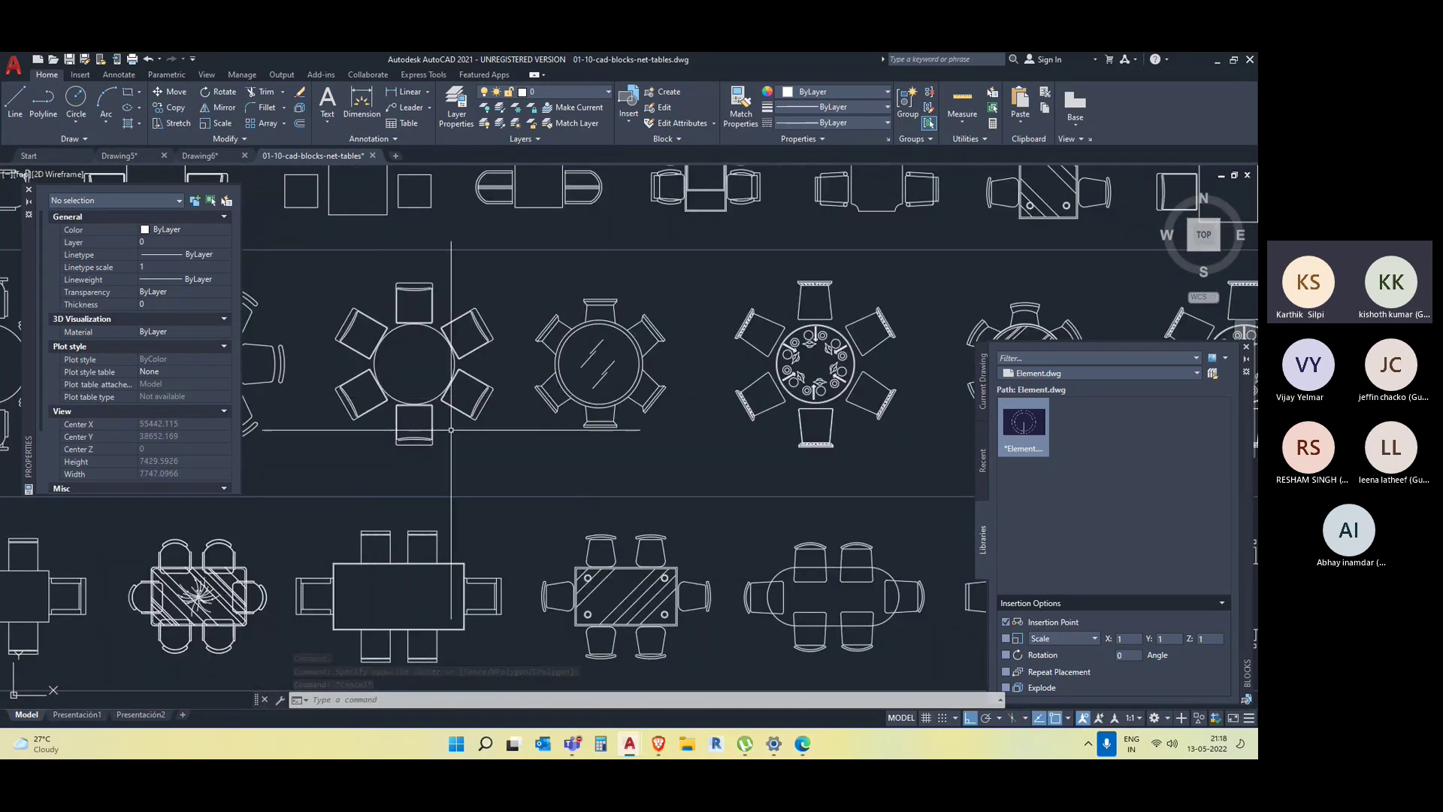
scroll(451, 419, "down", 4)
scroll(496, 425, "up", 6)
left_click(510, 423)
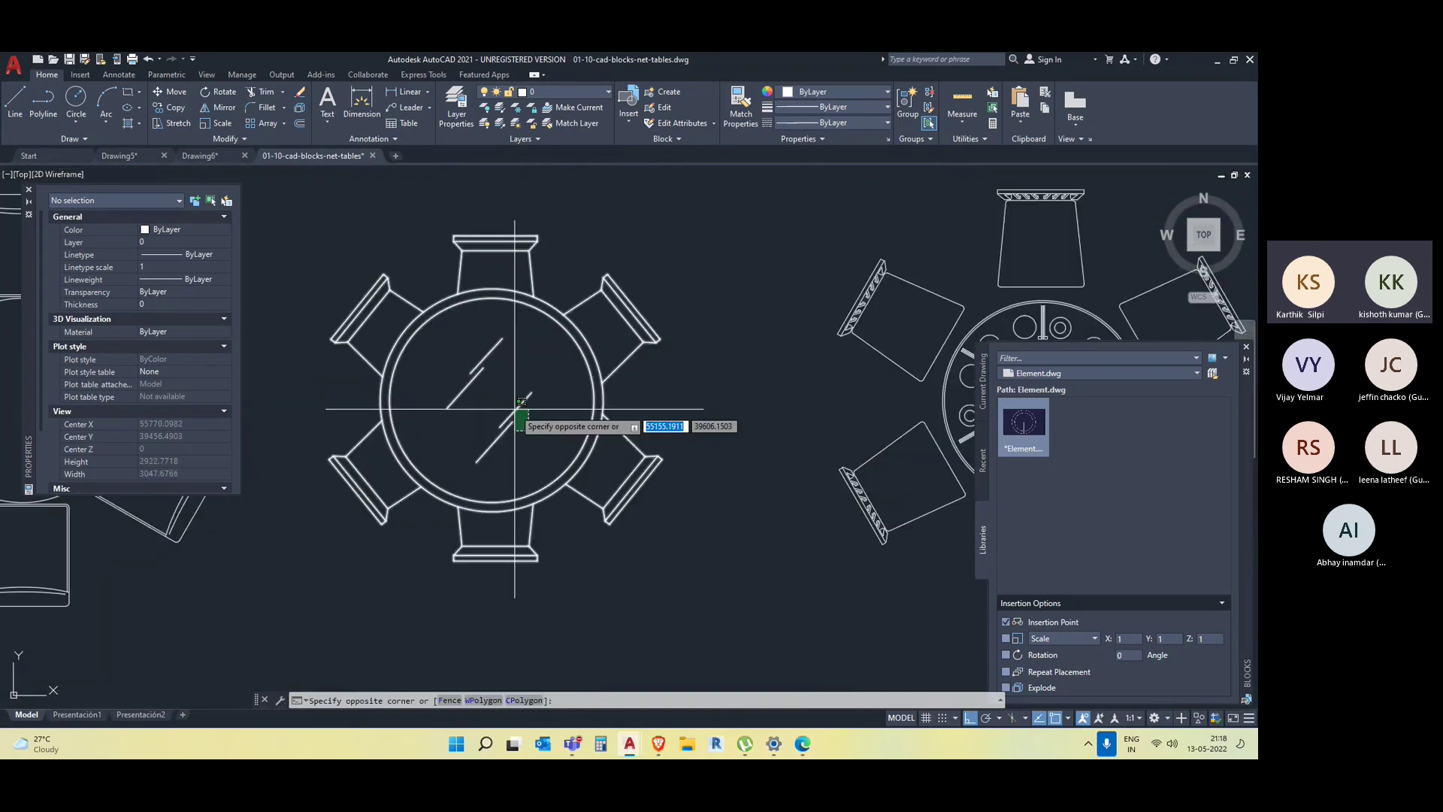
key("Escape")
scroll(488, 451, "down", 5)
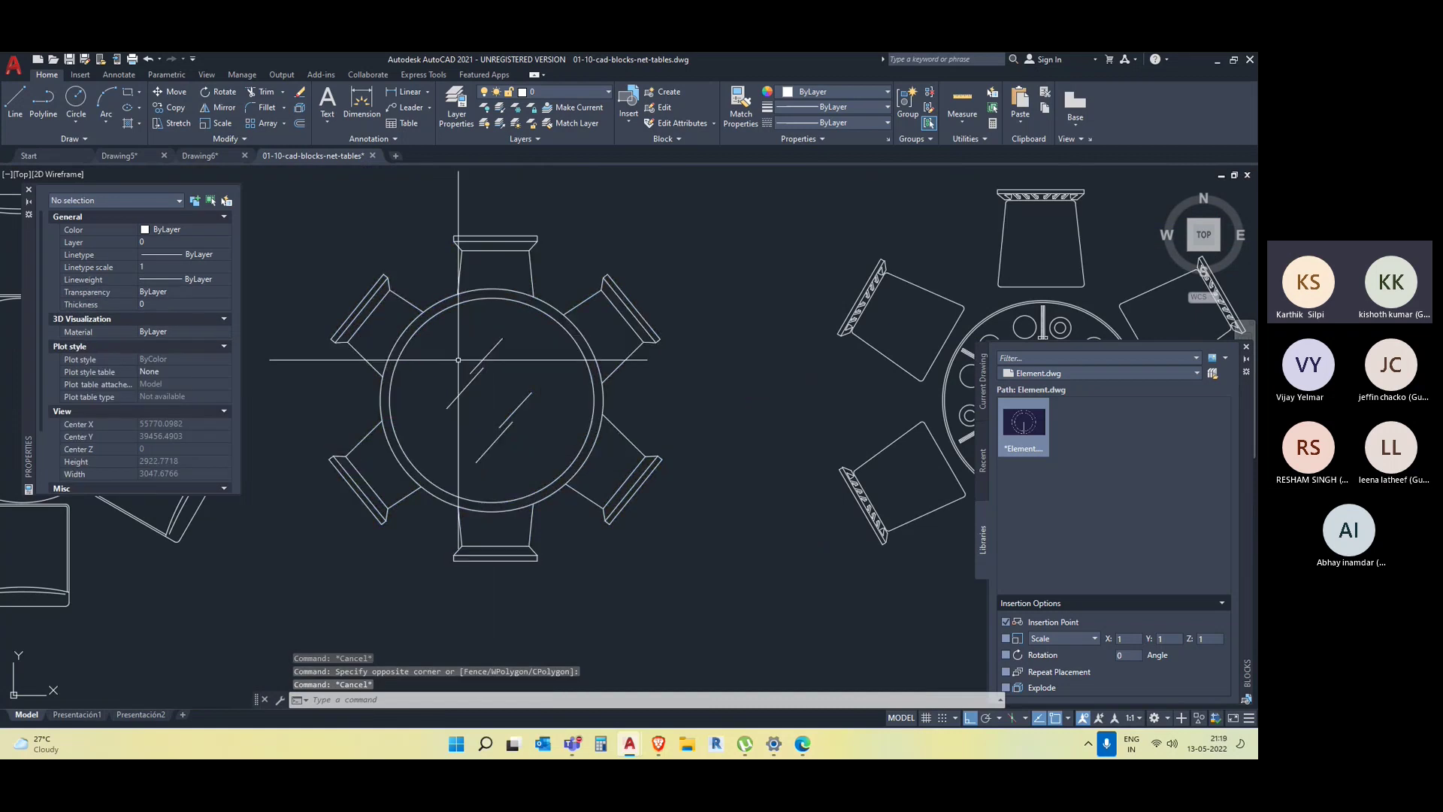
scroll(444, 502, "up", 2)
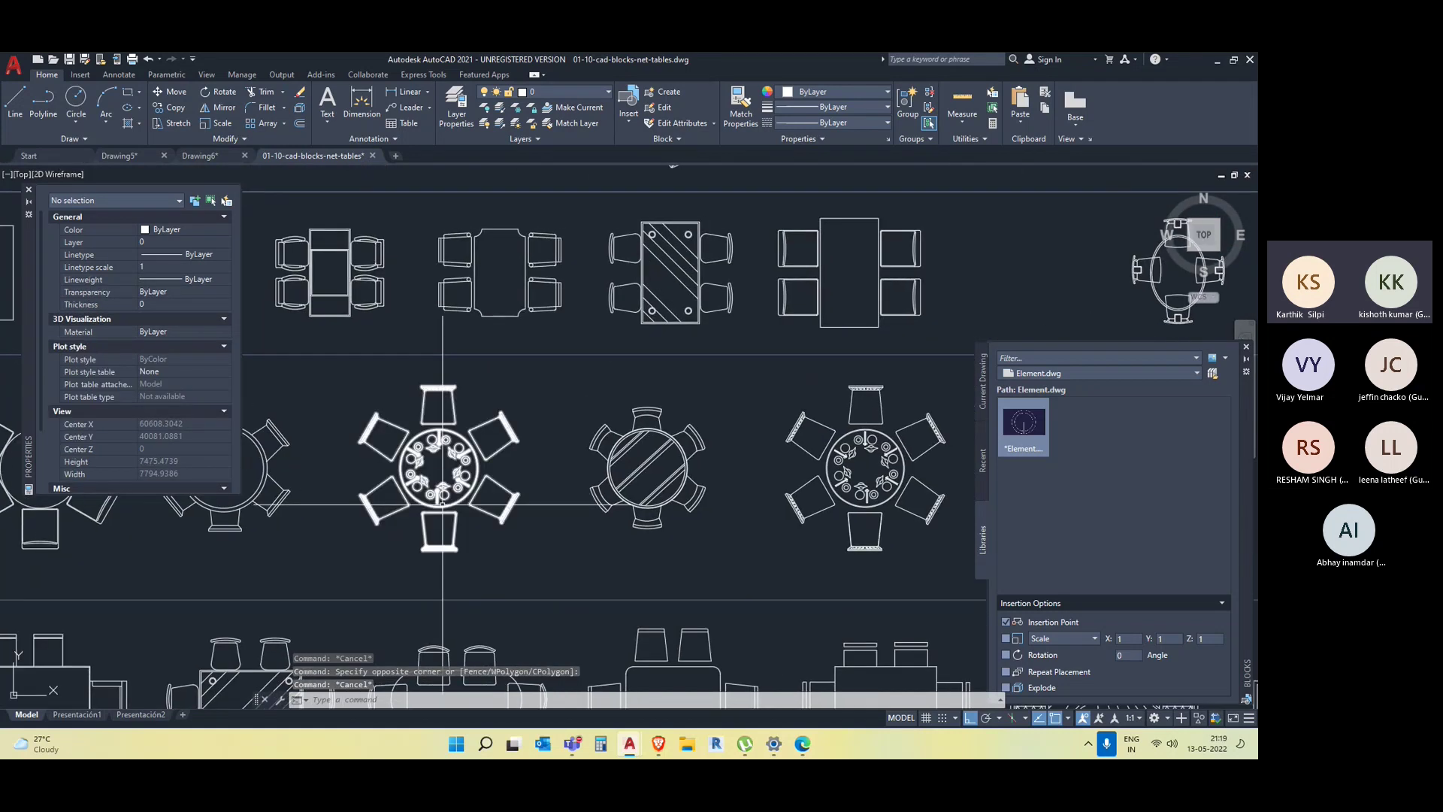
scroll(445, 502, "down", 4)
middle_click_drag(451, 503, 576, 513)
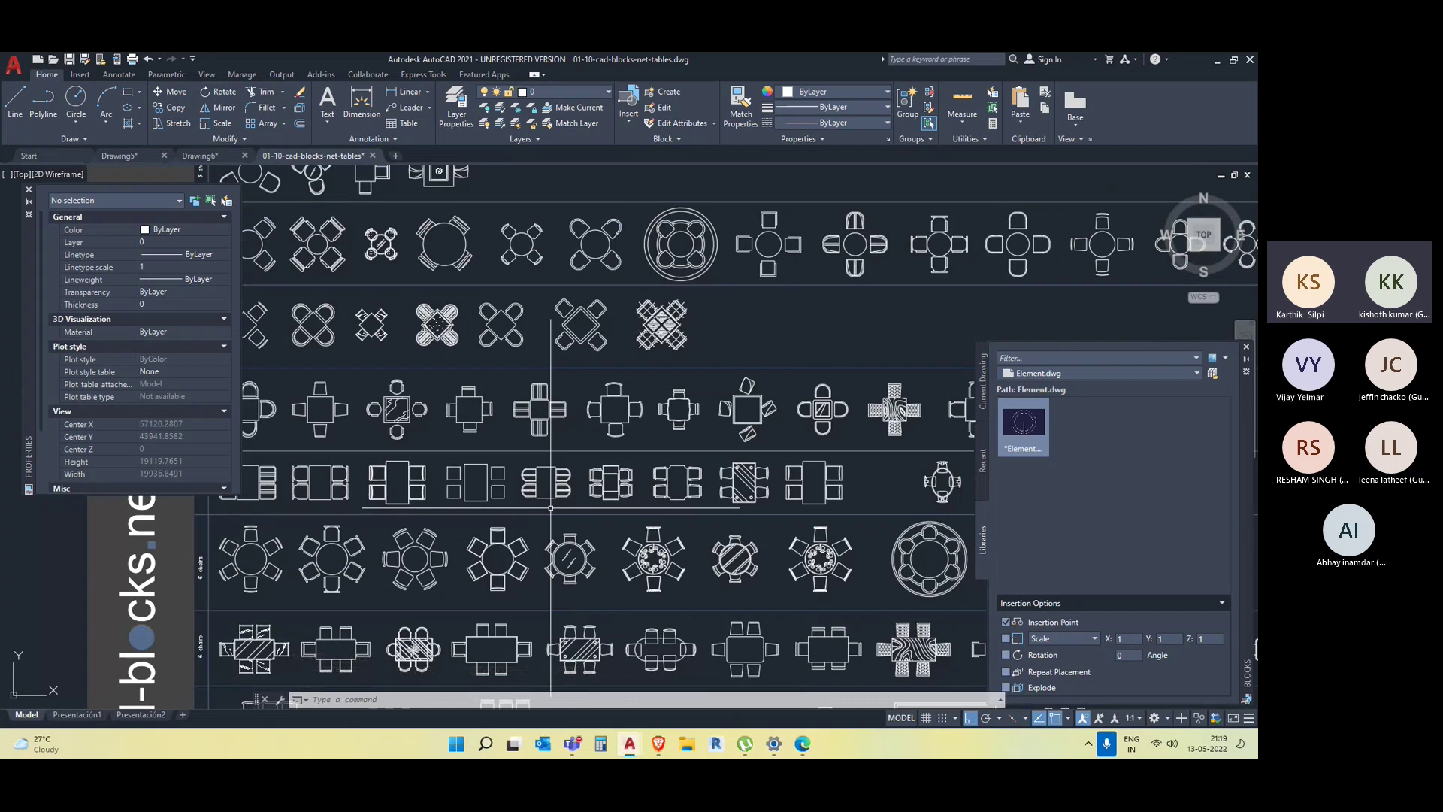
Copy the plain six-chair round table with chairs on both sides from the tables drawing, paste it into Drawing6 and select it.
middle_click_drag(412, 541, 452, 427)
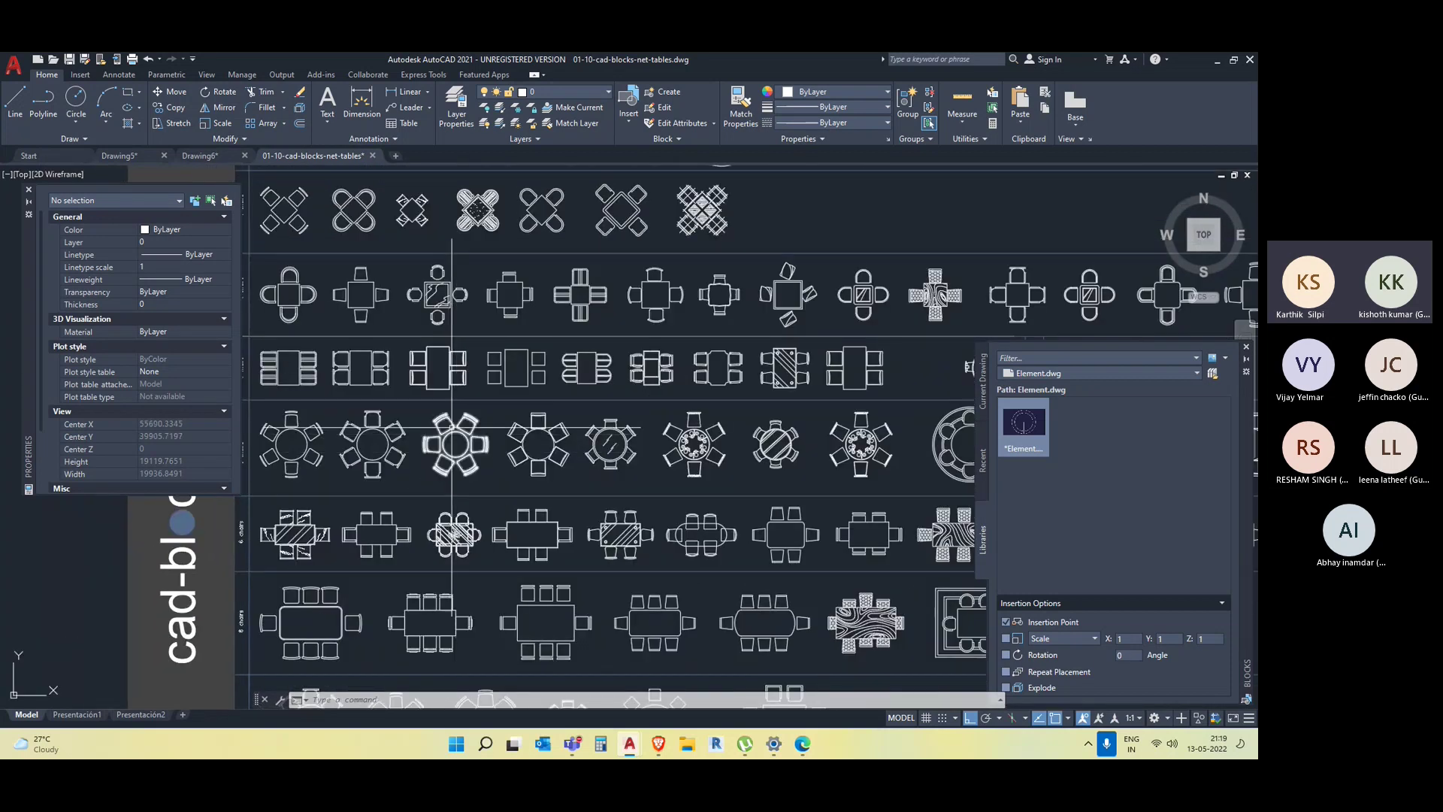
left_click(451, 427)
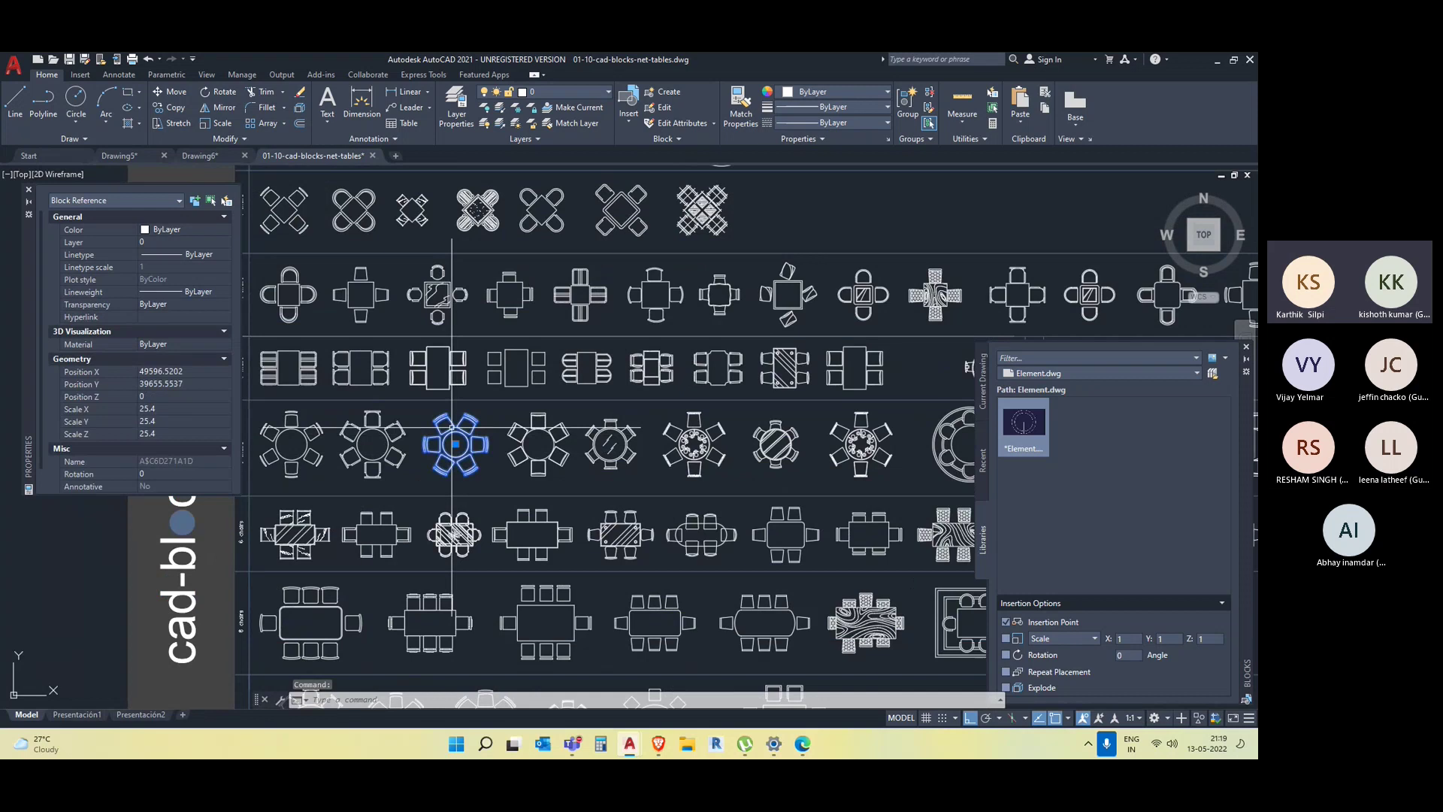
key("ctrl+c")
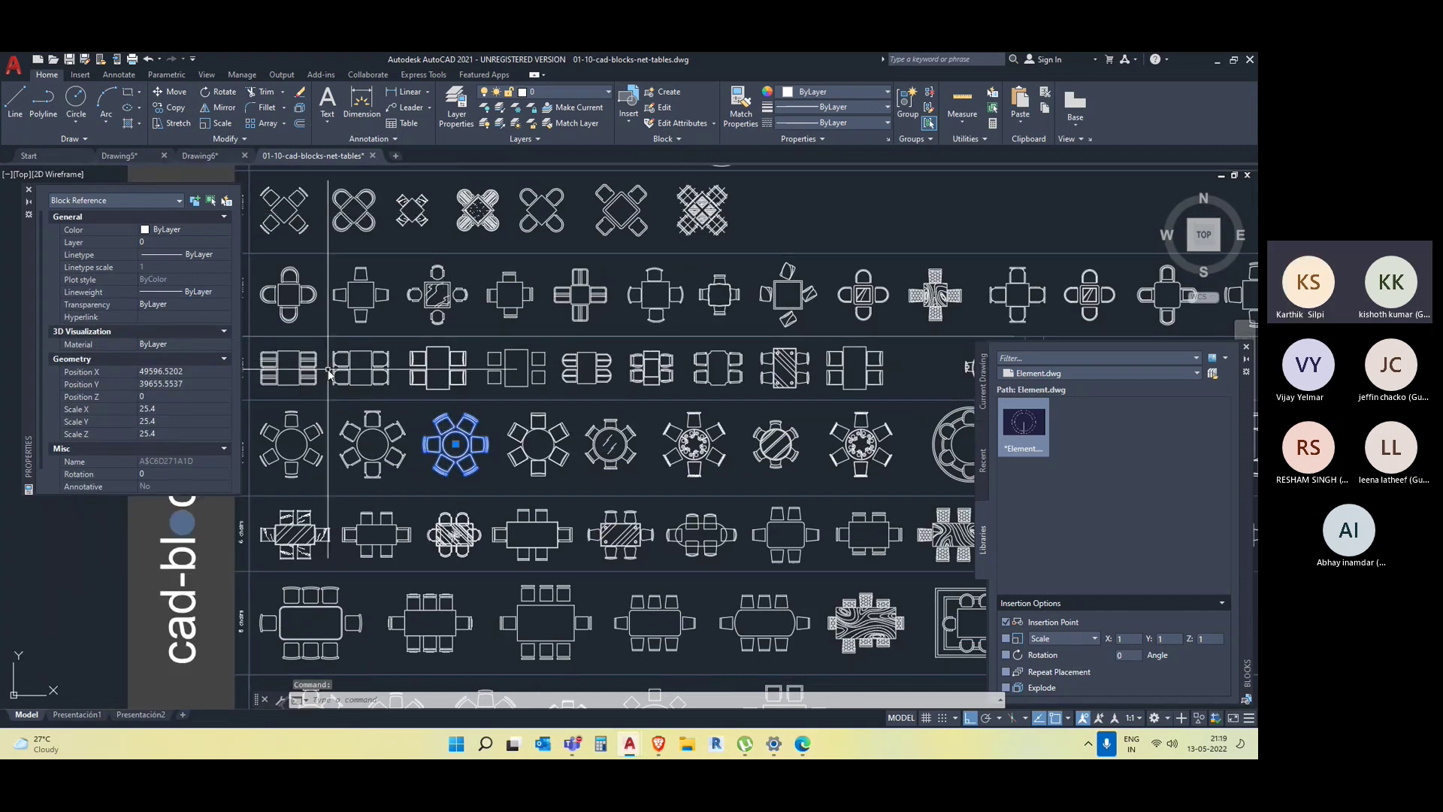
left_click(199, 156)
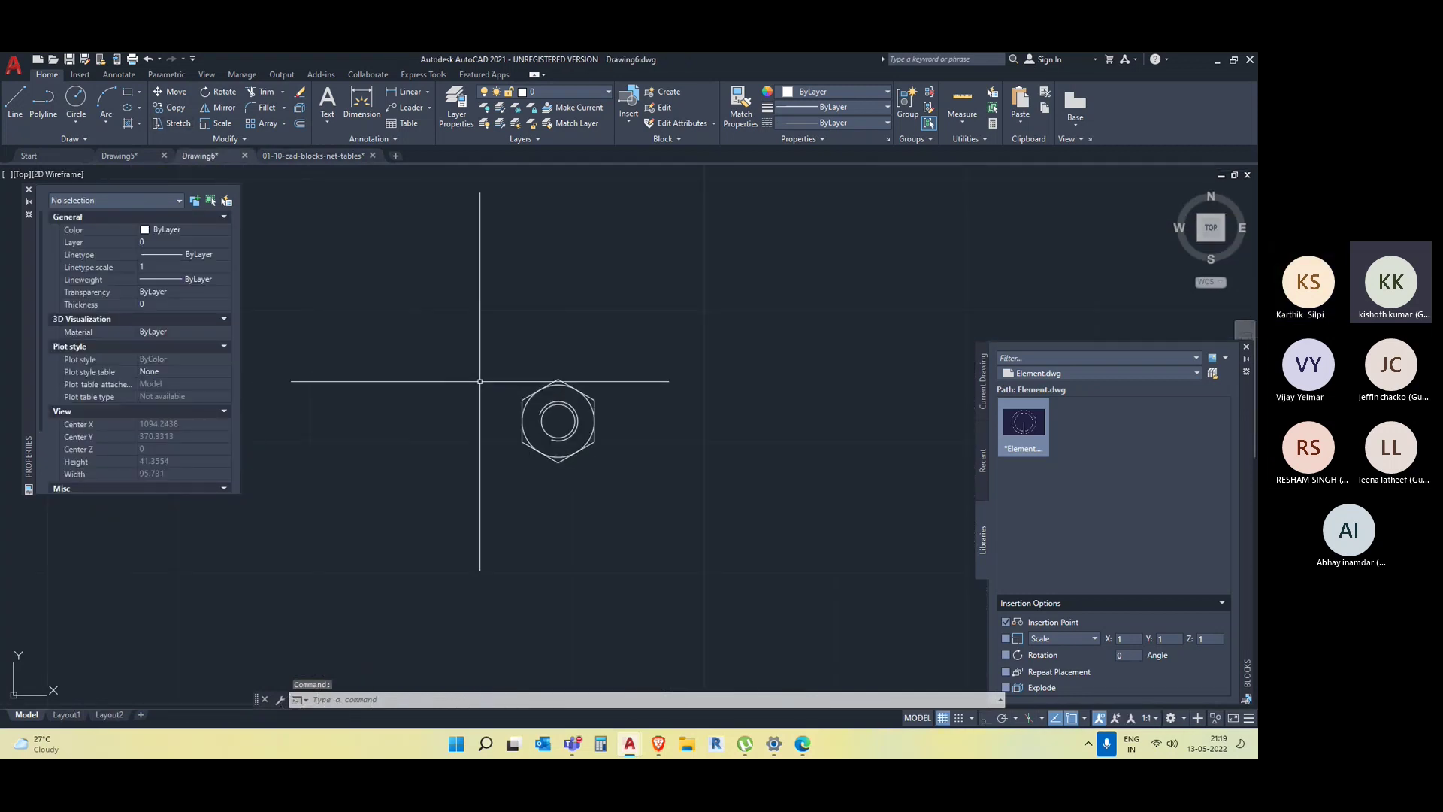
key("ctrl+v")
scroll(596, 512, "down", 15)
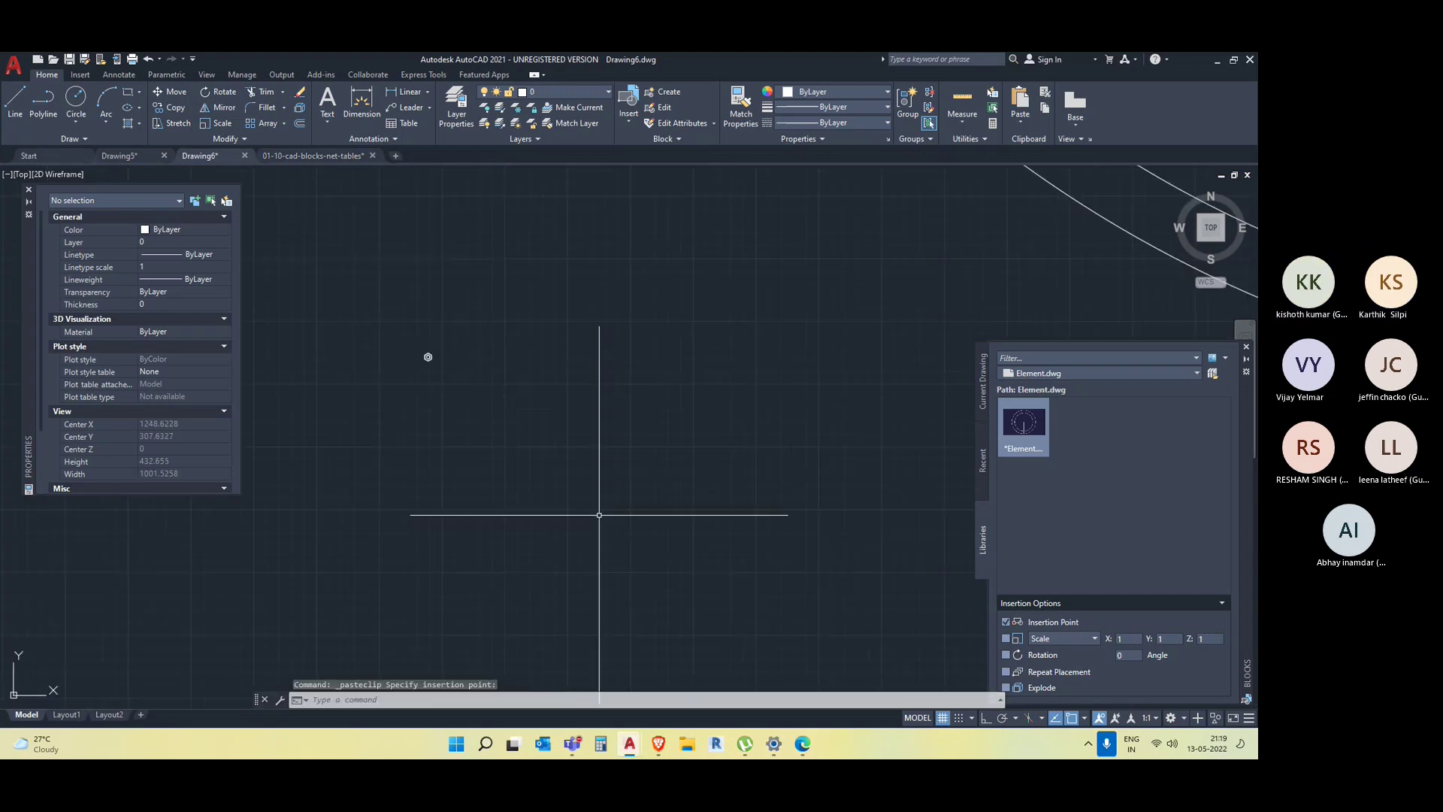
left_click(602, 509)
scroll(601, 509, "down", 2)
left_click(657, 372)
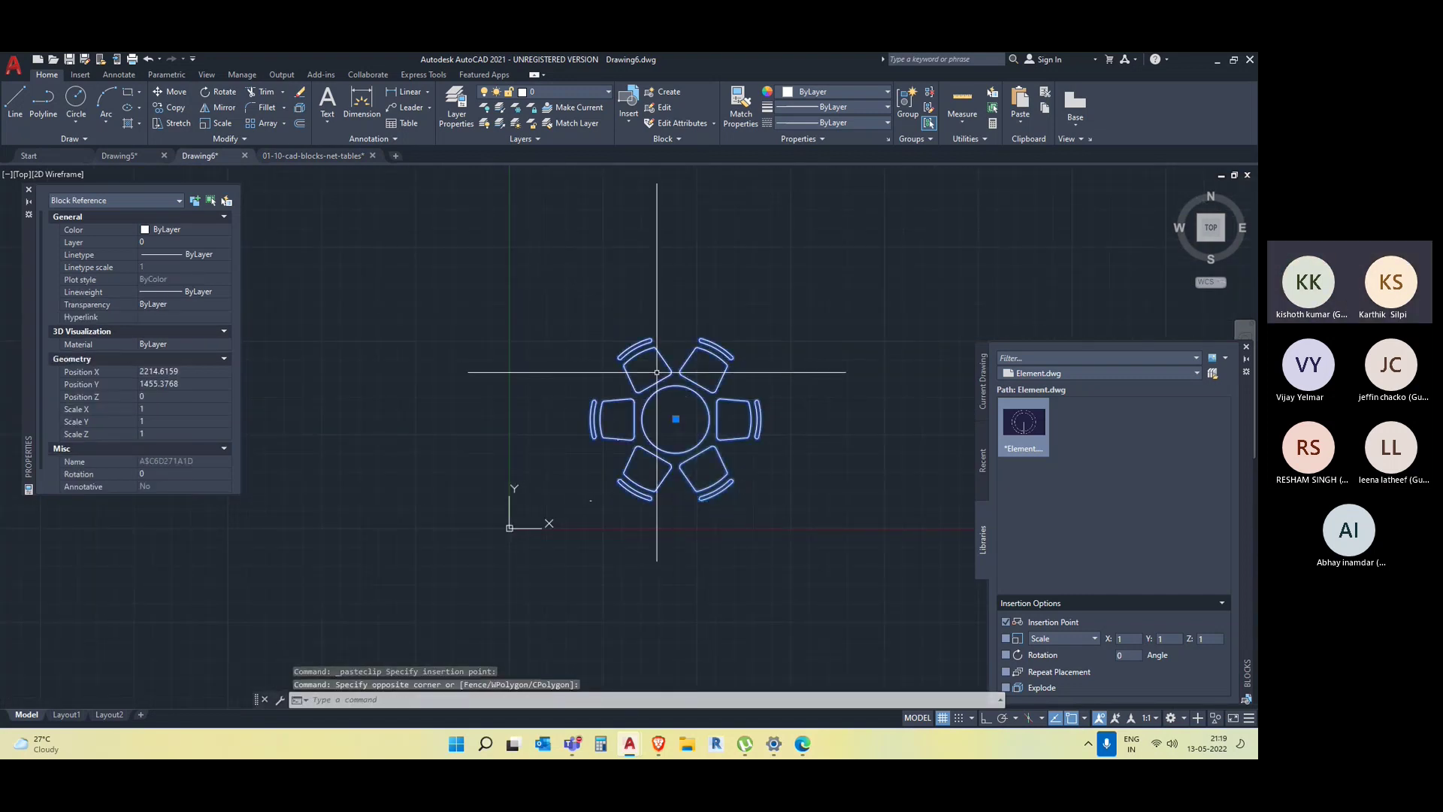
Paste the copied six-chair round table block into Drawing5 and select it.
left_click(120, 156)
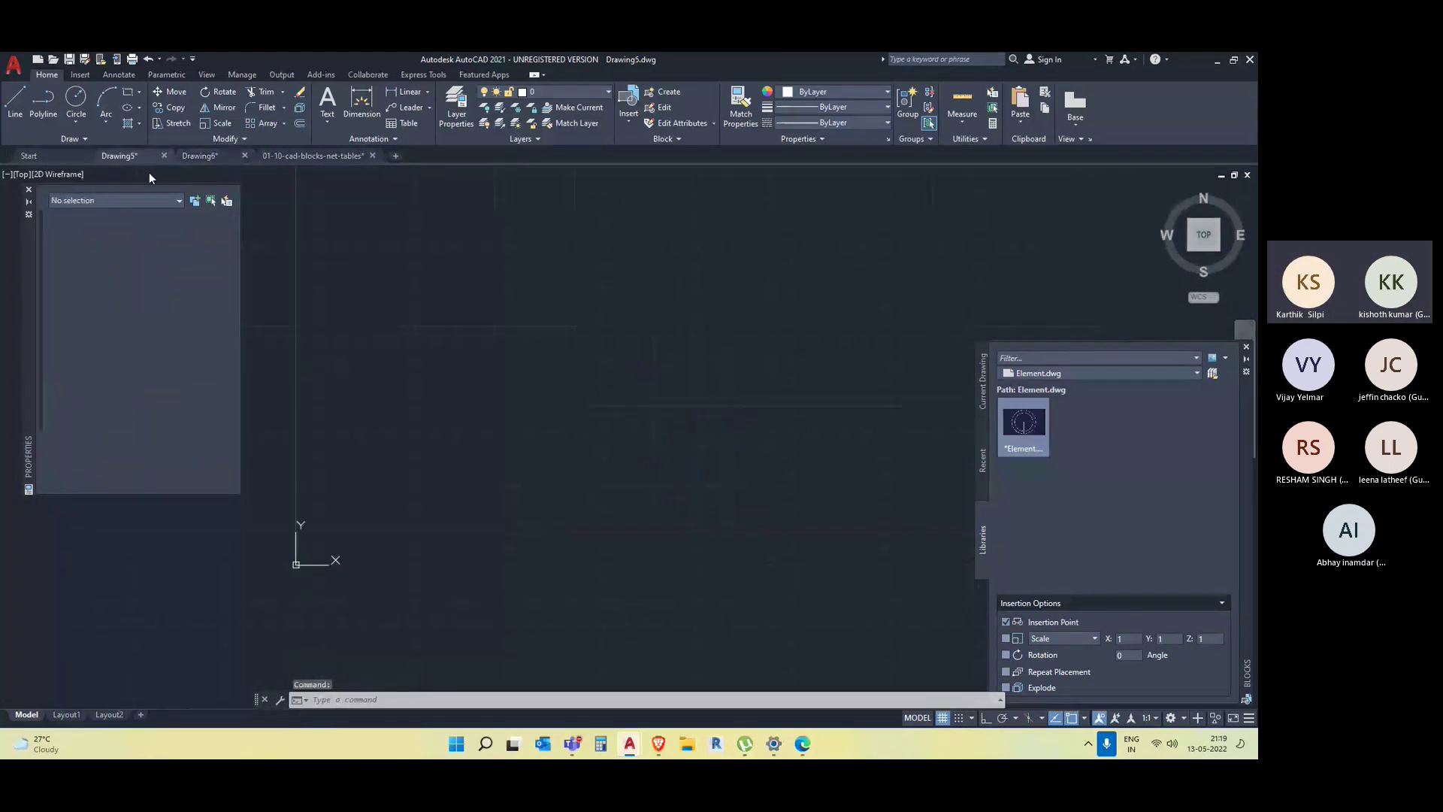
key("ctrl+v")
left_click(586, 440)
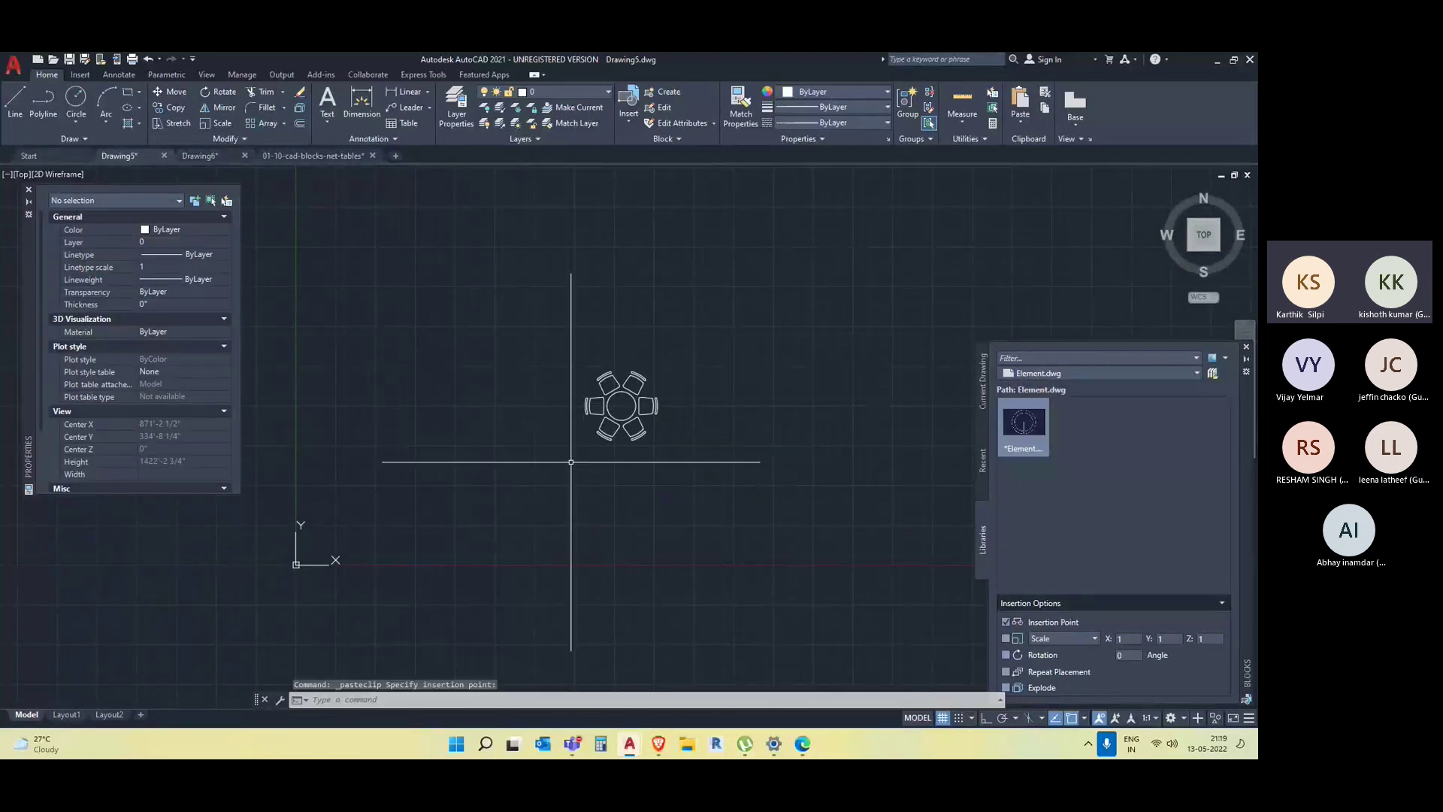
scroll(618, 421, "up", 8)
scroll(744, 564, "down", 5)
left_click(831, 612)
left_click(583, 338)
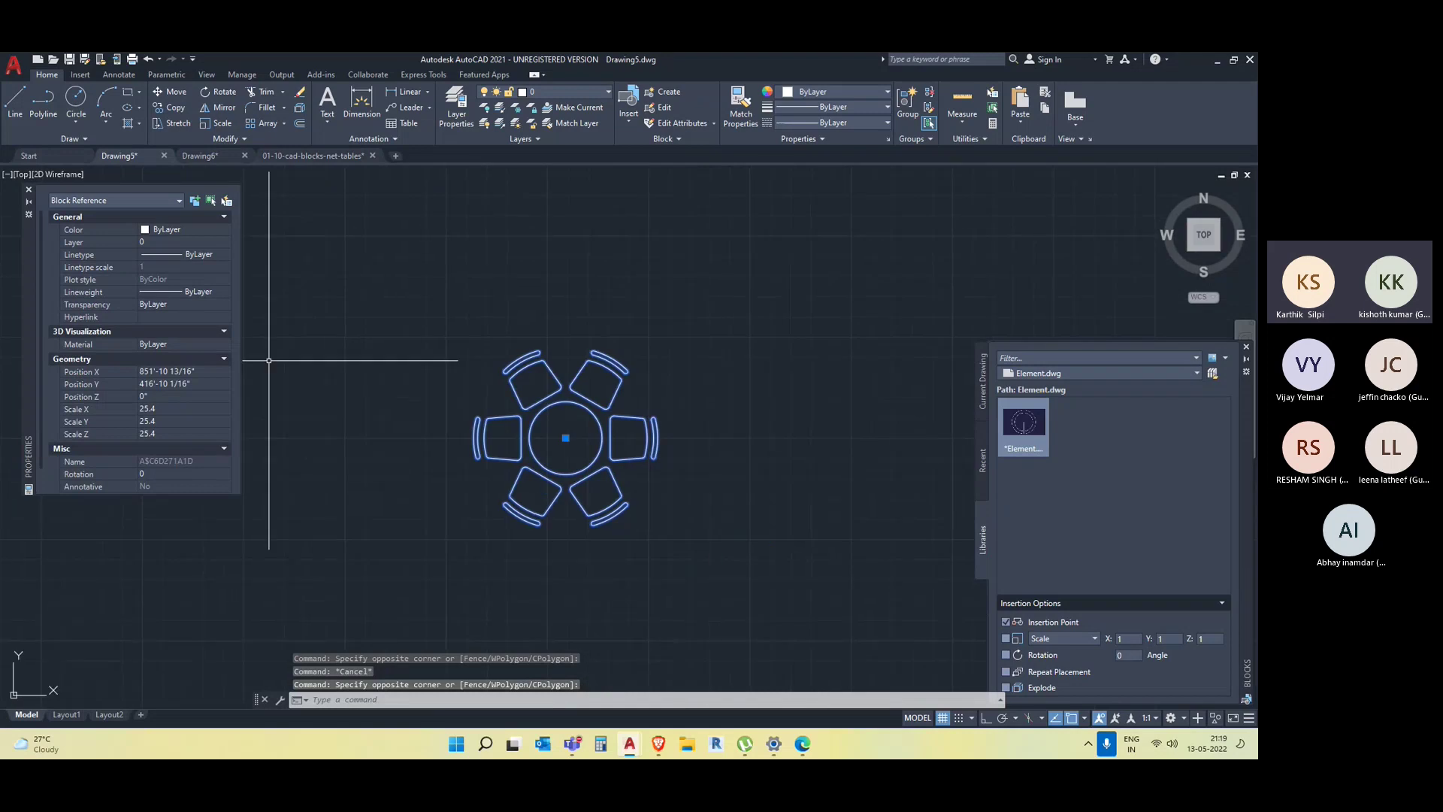
Return to the 01-10-cad-blocks-net-tables drawing and view the whole tables plan.
left_click(321, 155)
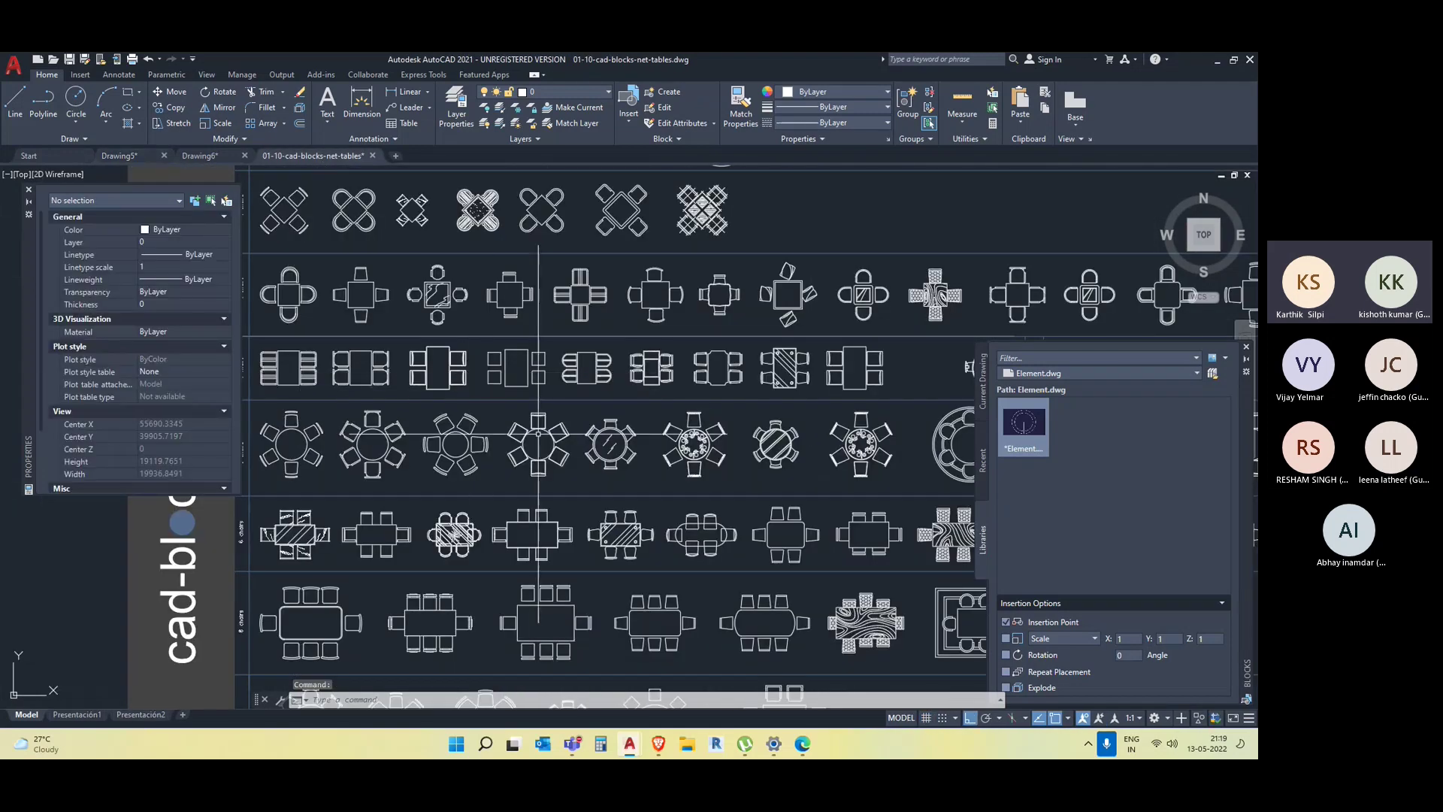
scroll(469, 372, "down", 5)
middle_click_drag(594, 410, 563, 336)
key("Escape")
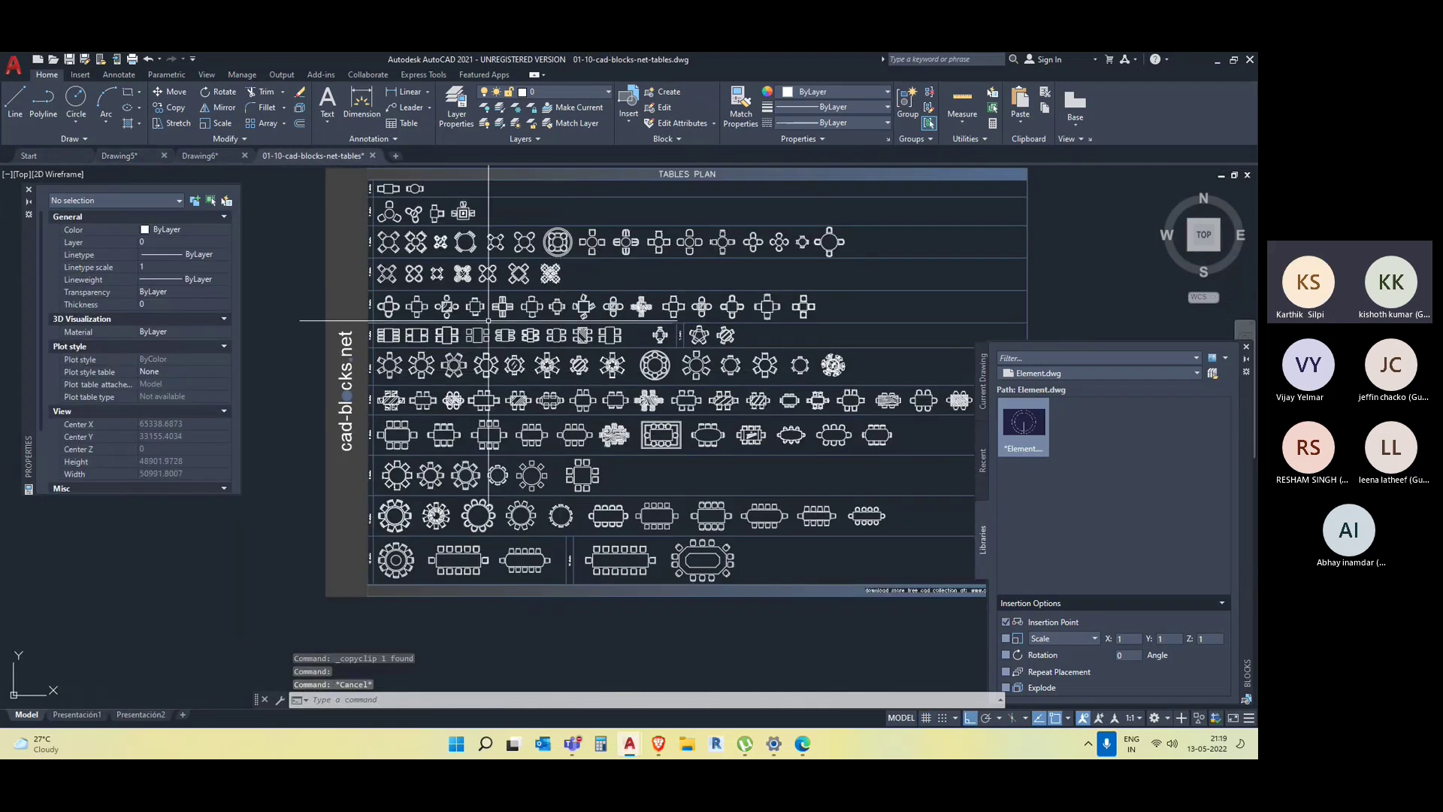
Switch to the browser and look through the Ilumination category of cad-blocks.net.
left_click(659, 745)
scroll(668, 482, "up", 3)
mouse_move(476, 218)
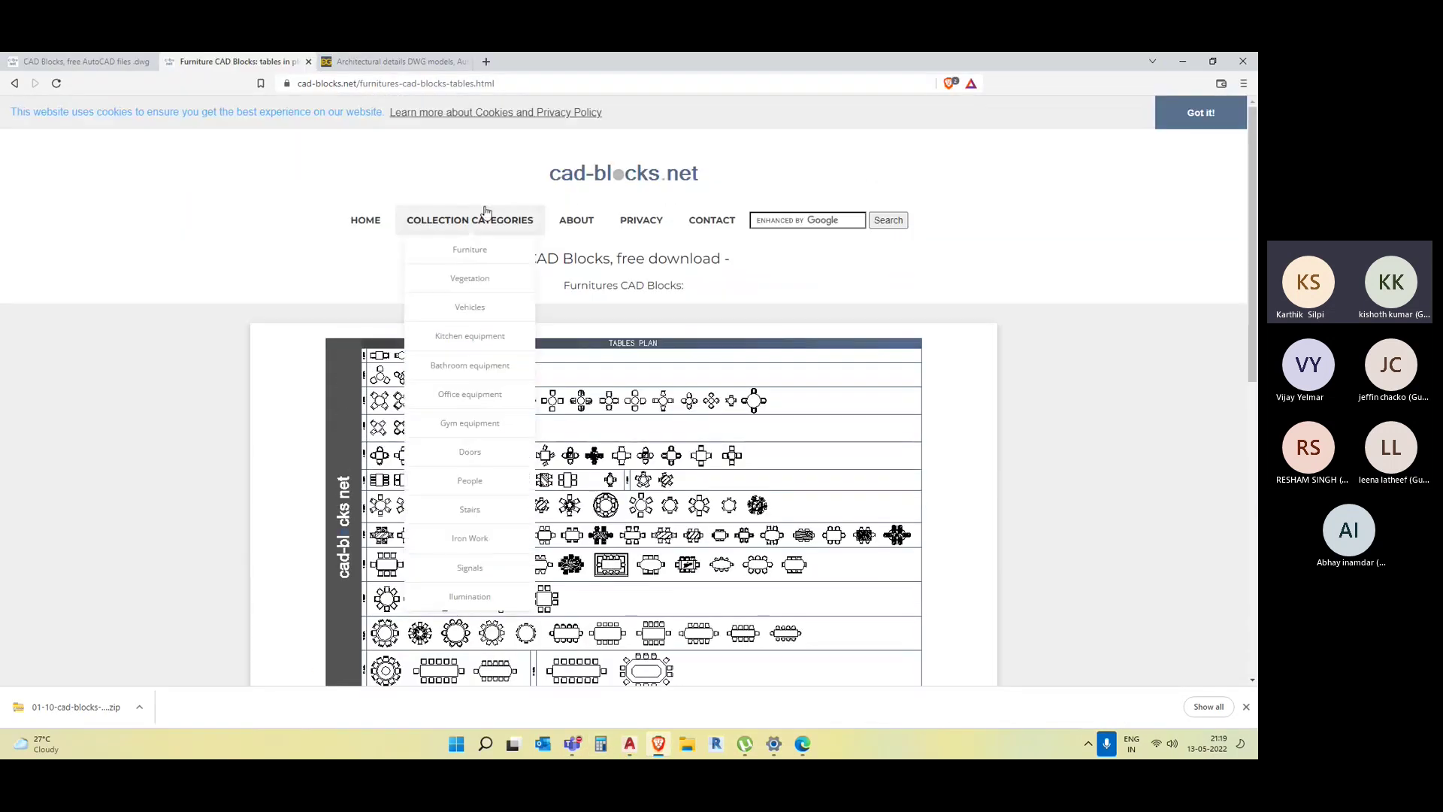
left_click(480, 570)
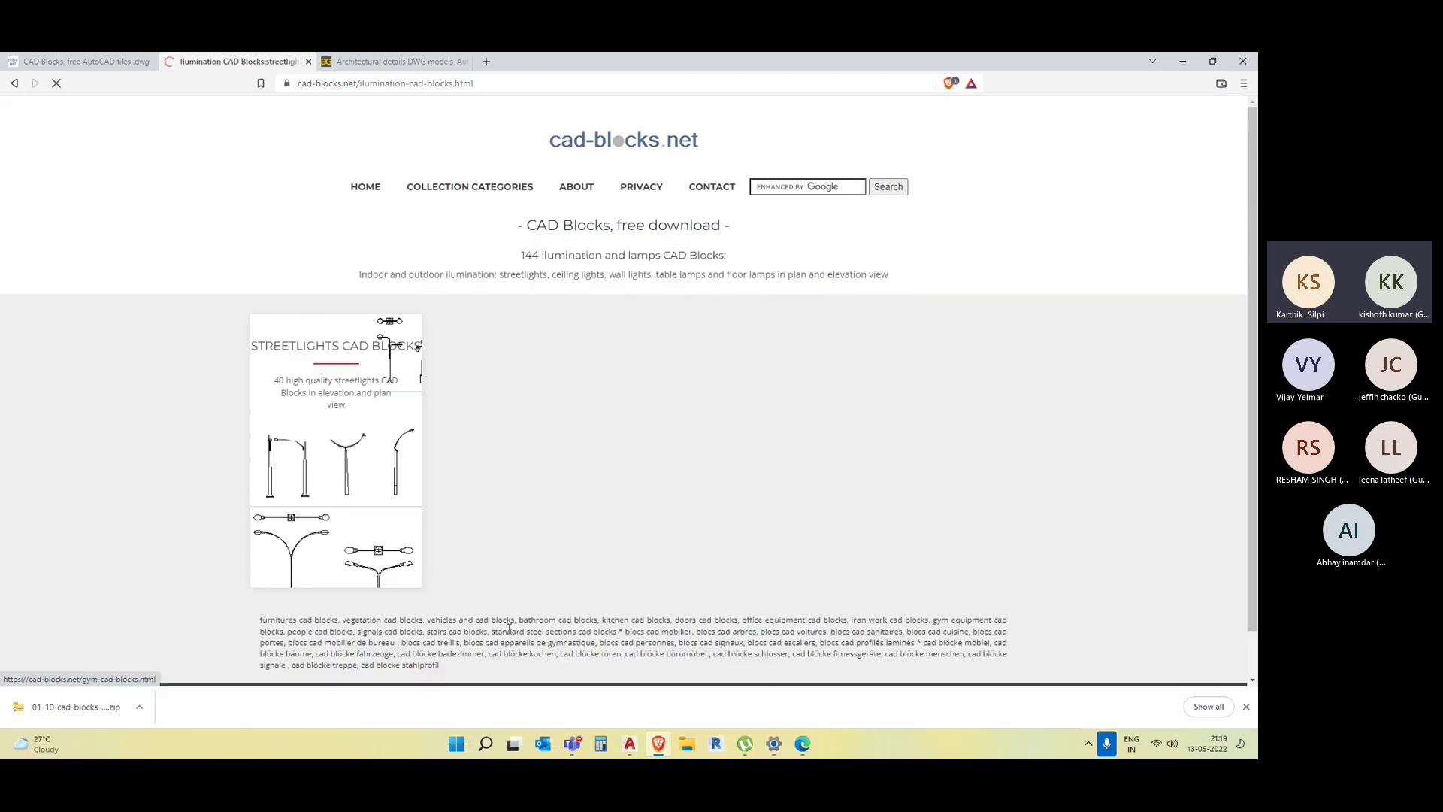
scroll(636, 497, "down", 5)
scroll(543, 284, "up", 6)
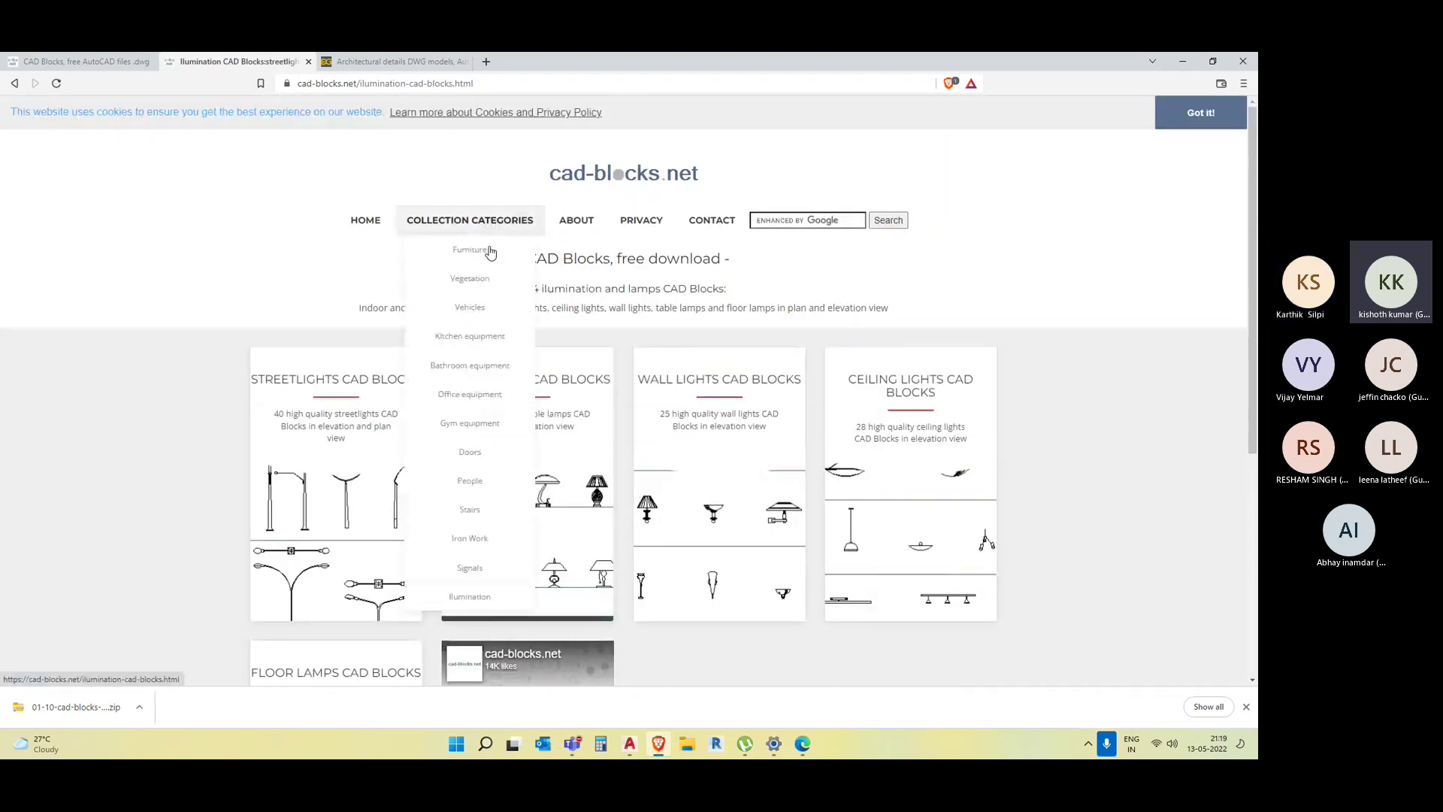
Browse the Vehicles and Gym equipment categories of cad-blocks.net.
left_click(473, 308)
scroll(485, 317, "down", 1)
scroll(483, 316, "down", 5)
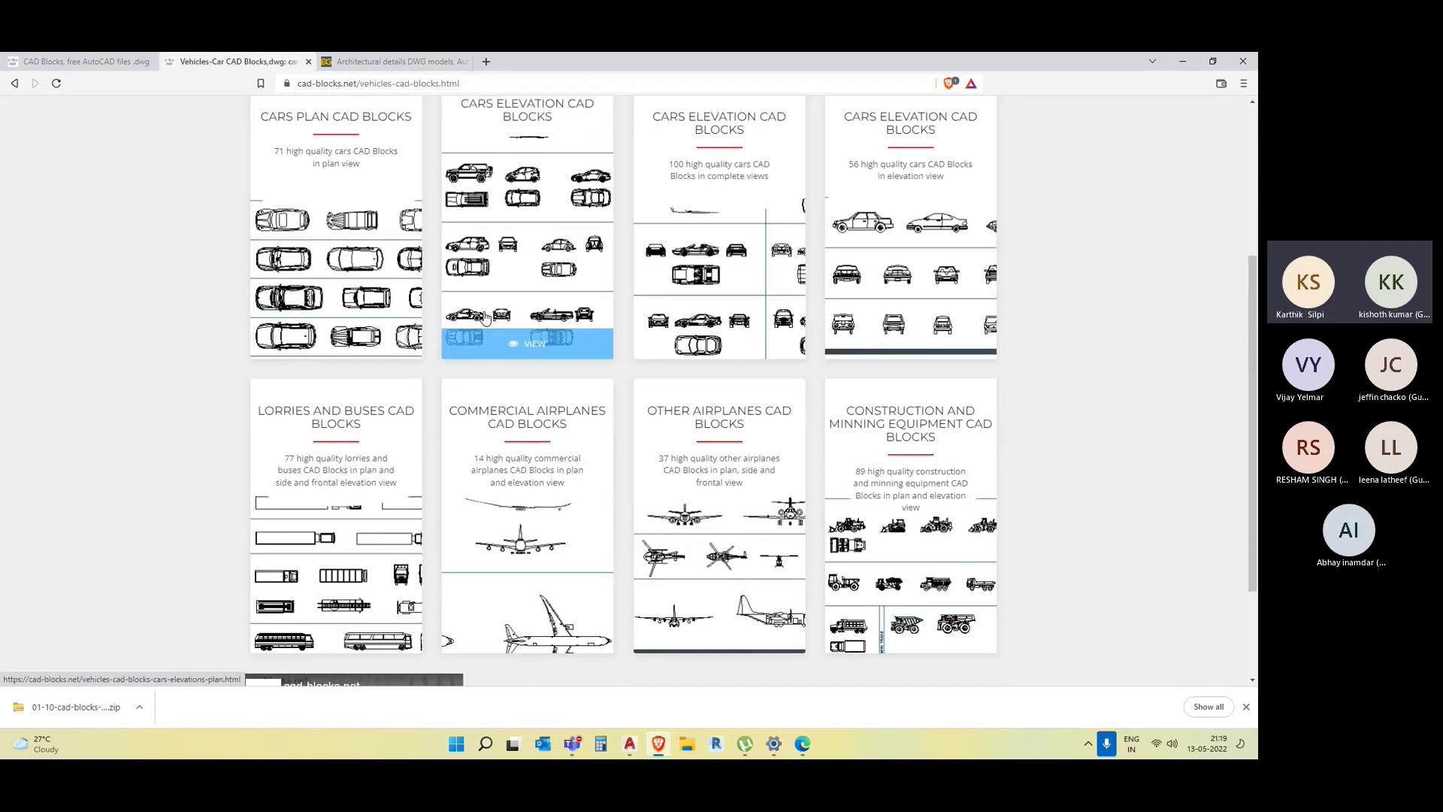
scroll(484, 316, "up", 4)
mouse_move(494, 135)
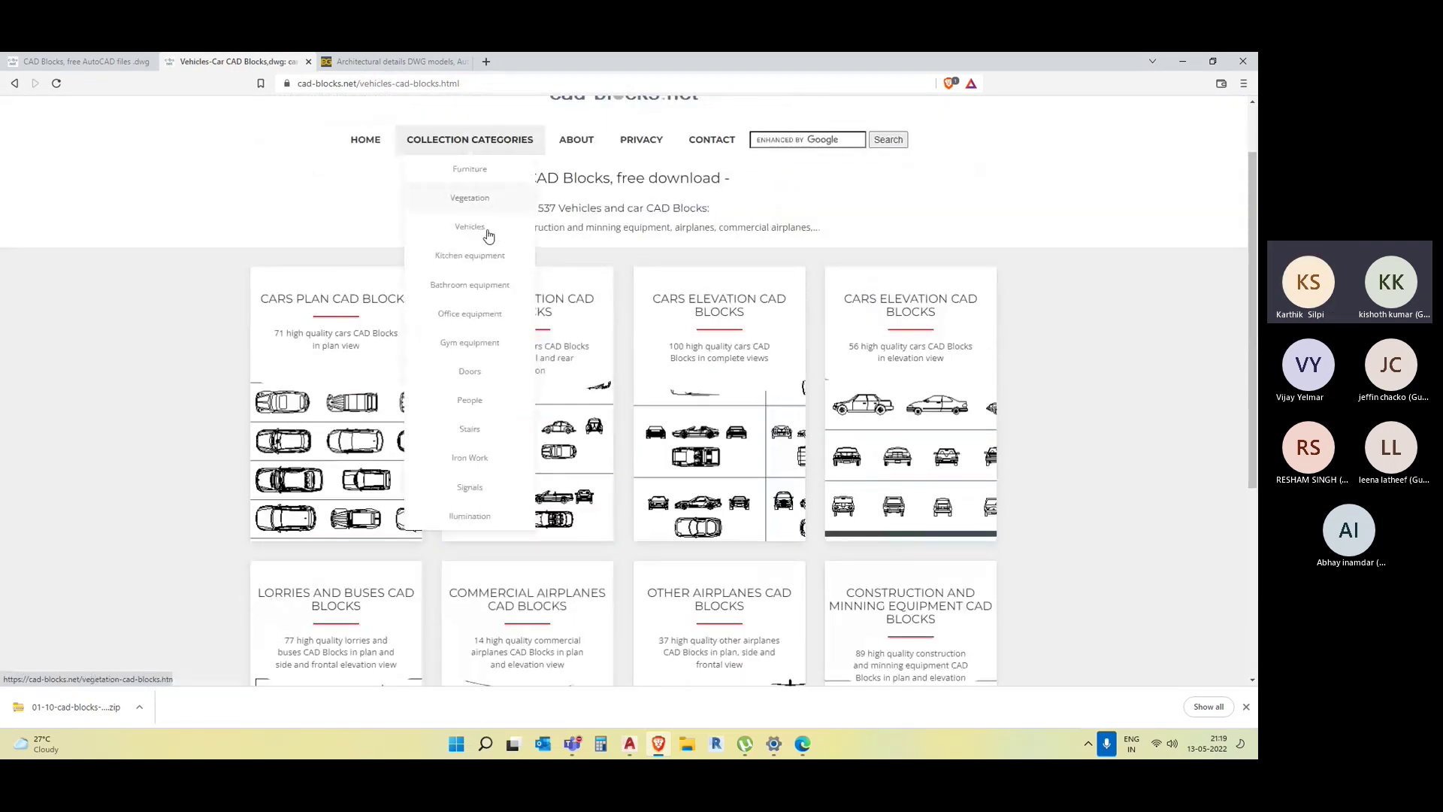
left_click(500, 344)
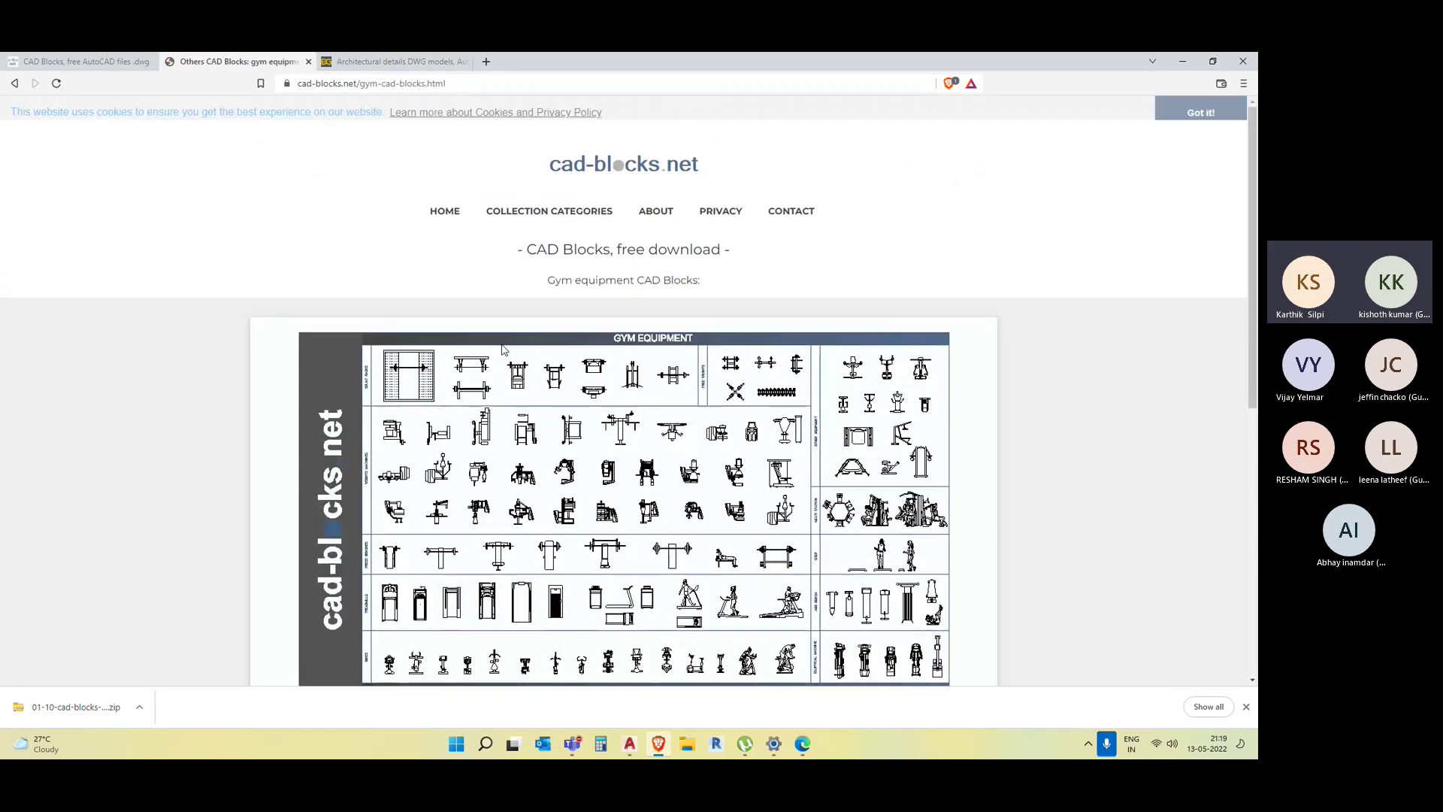
scroll(592, 503, "down", 2)
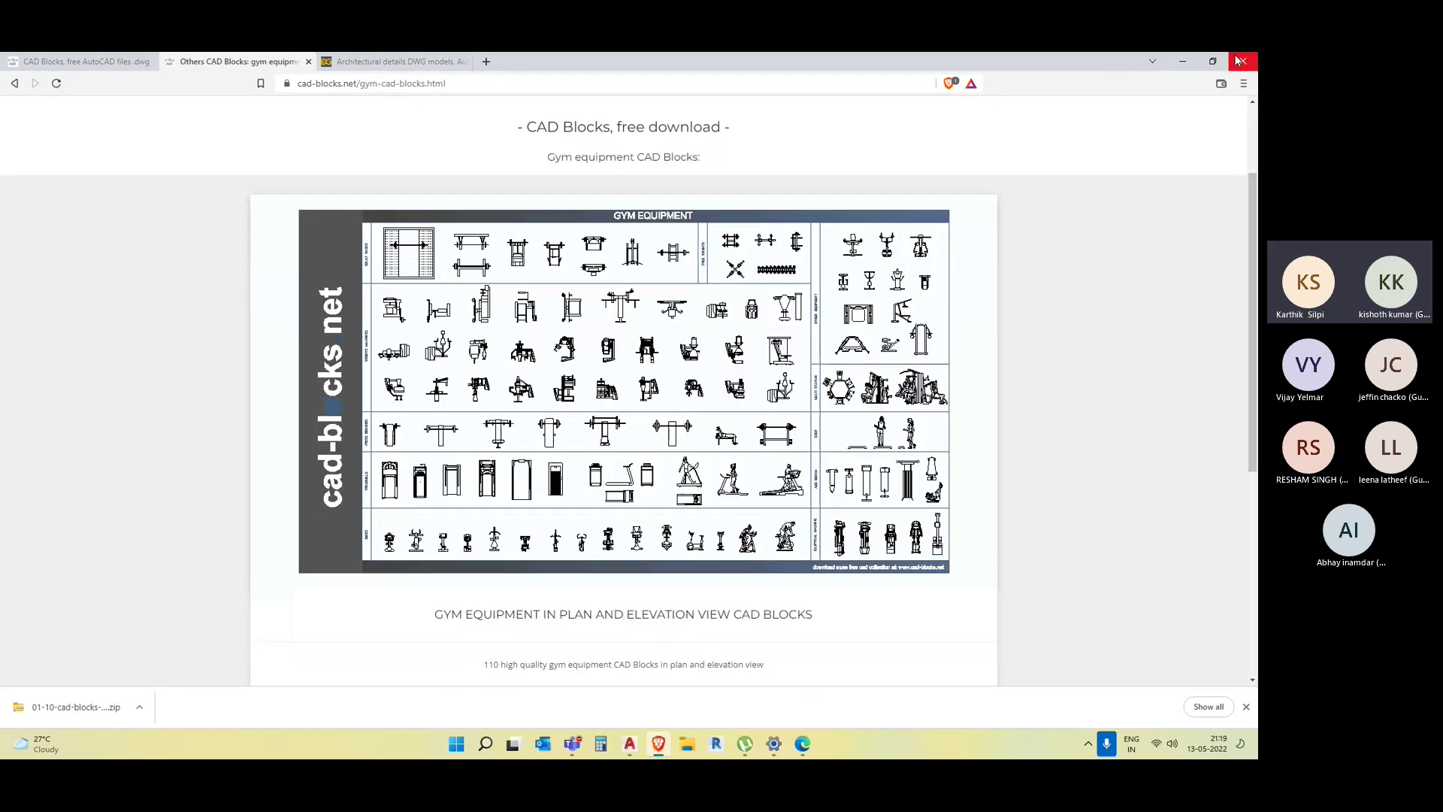
Return to AutoCAD and copy the four-chair rectangular table block from the tables drawing into Drawing5, beside the round table.
left_click(1183, 60)
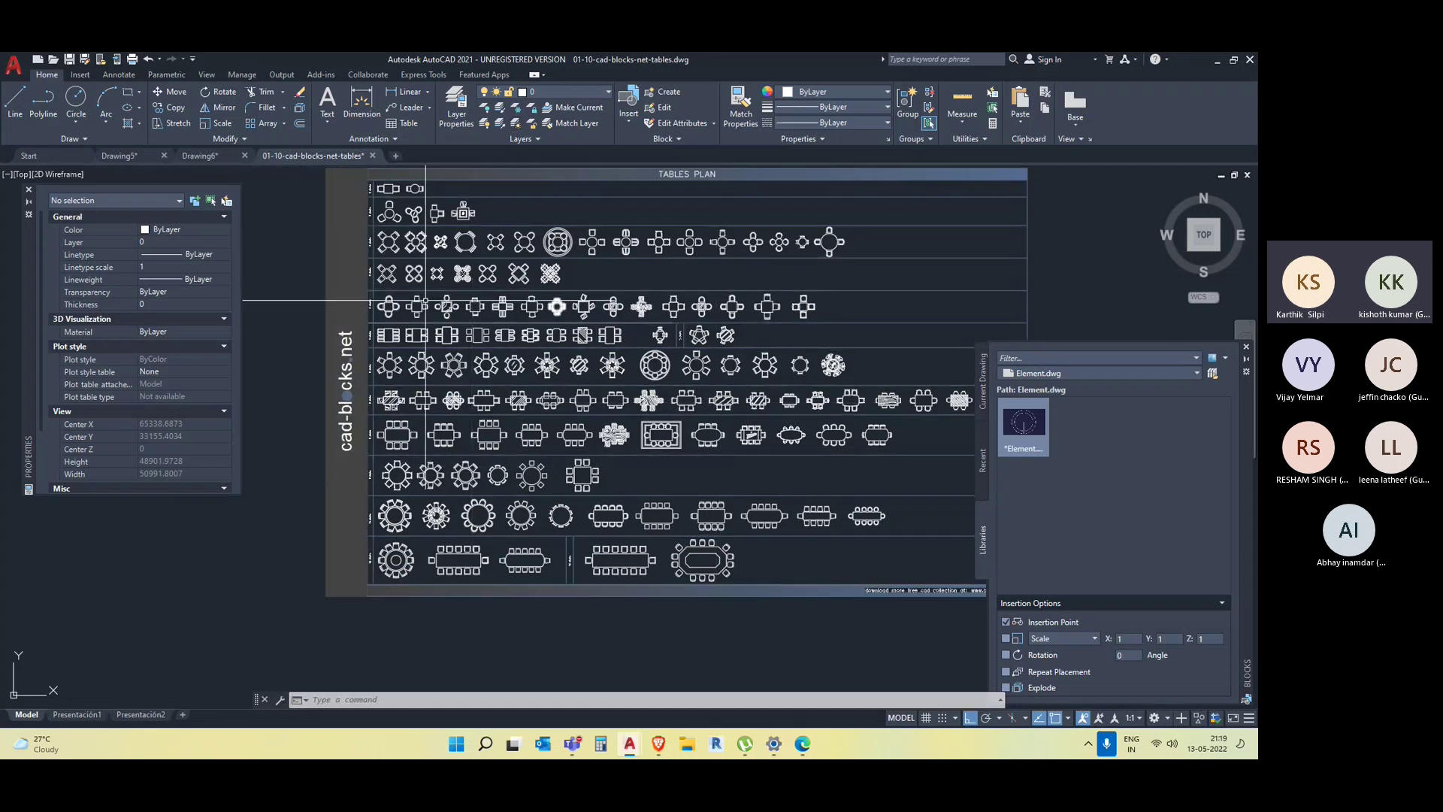
scroll(436, 328, "up", 5)
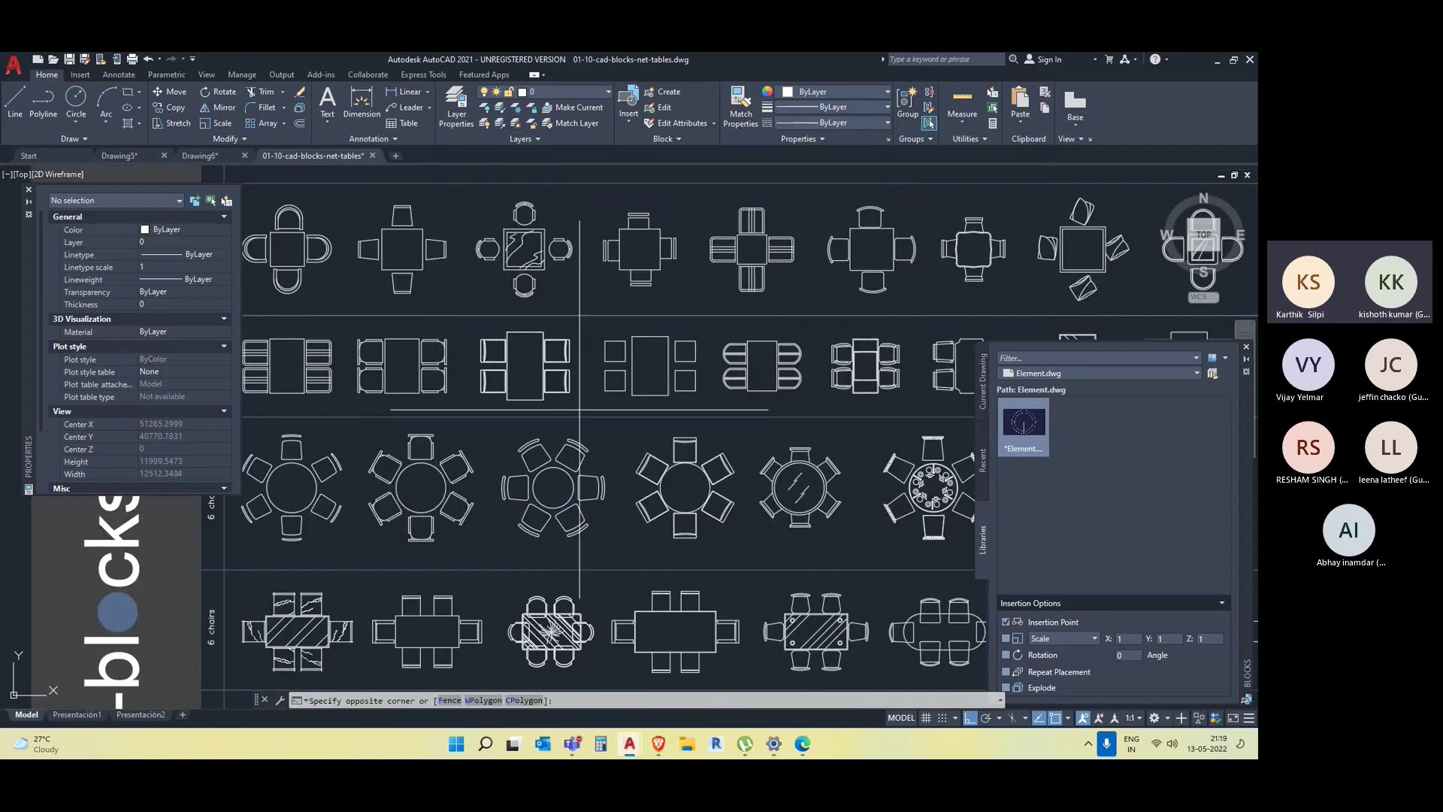
left_click(580, 410)
left_click(476, 327)
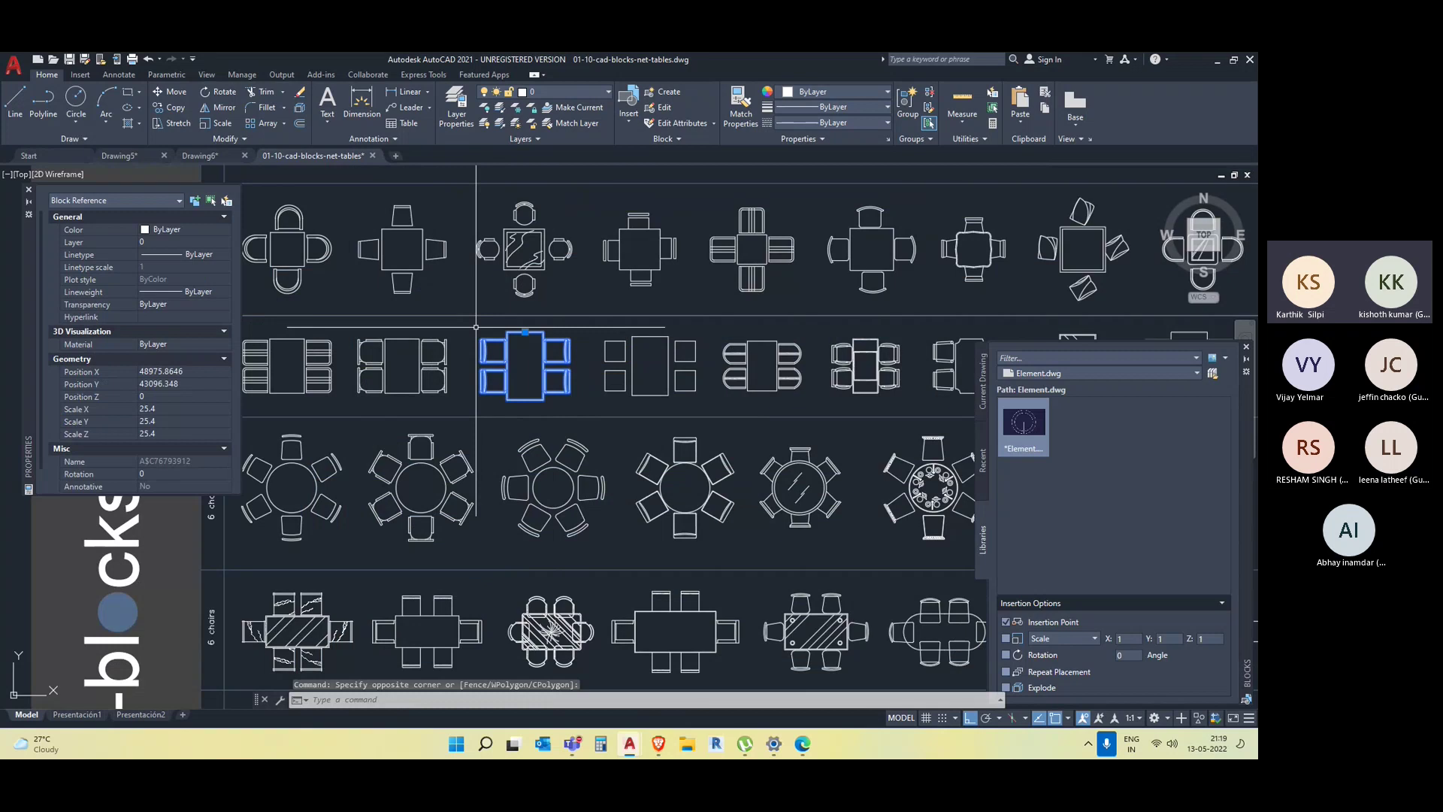
left_click(118, 156)
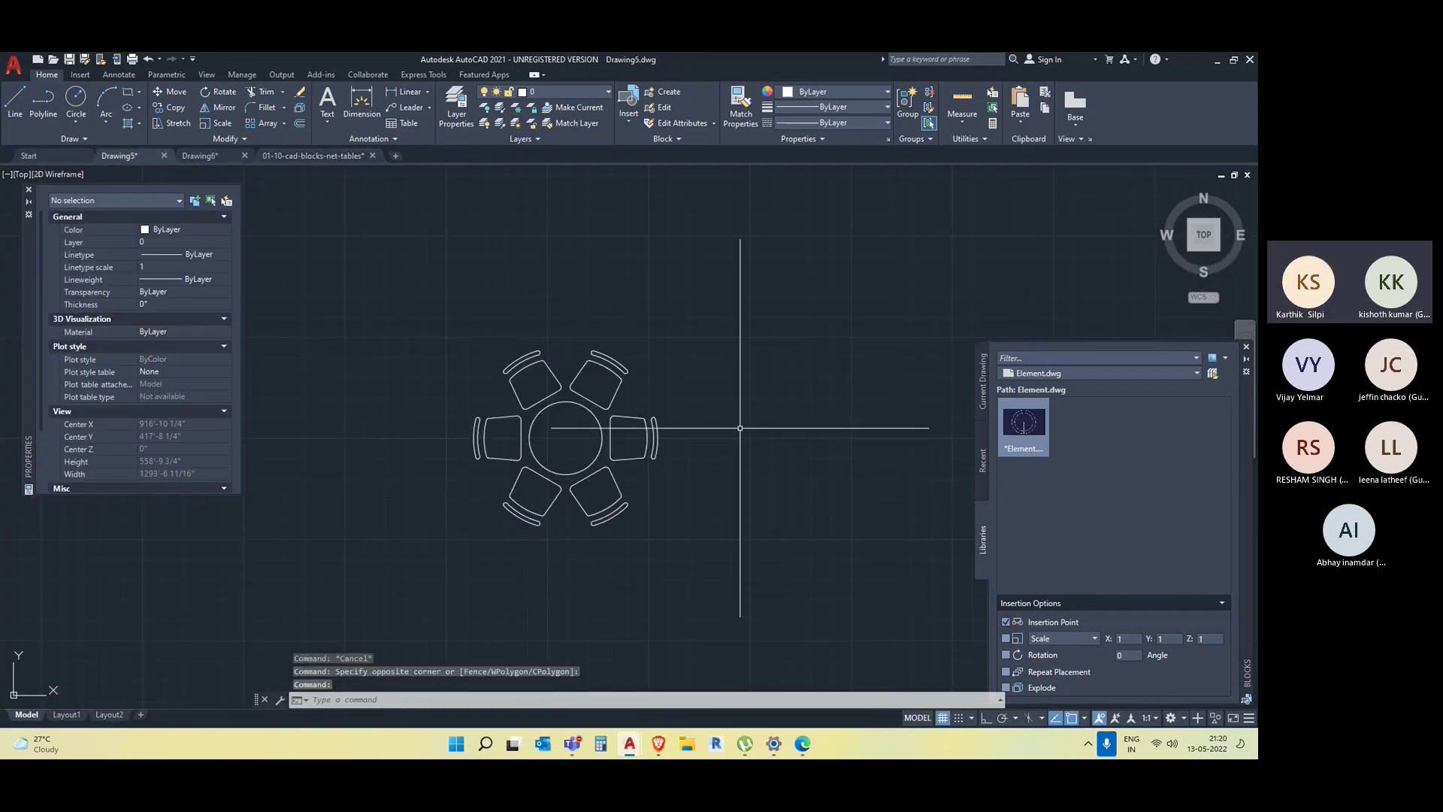
key("ctrl+v")
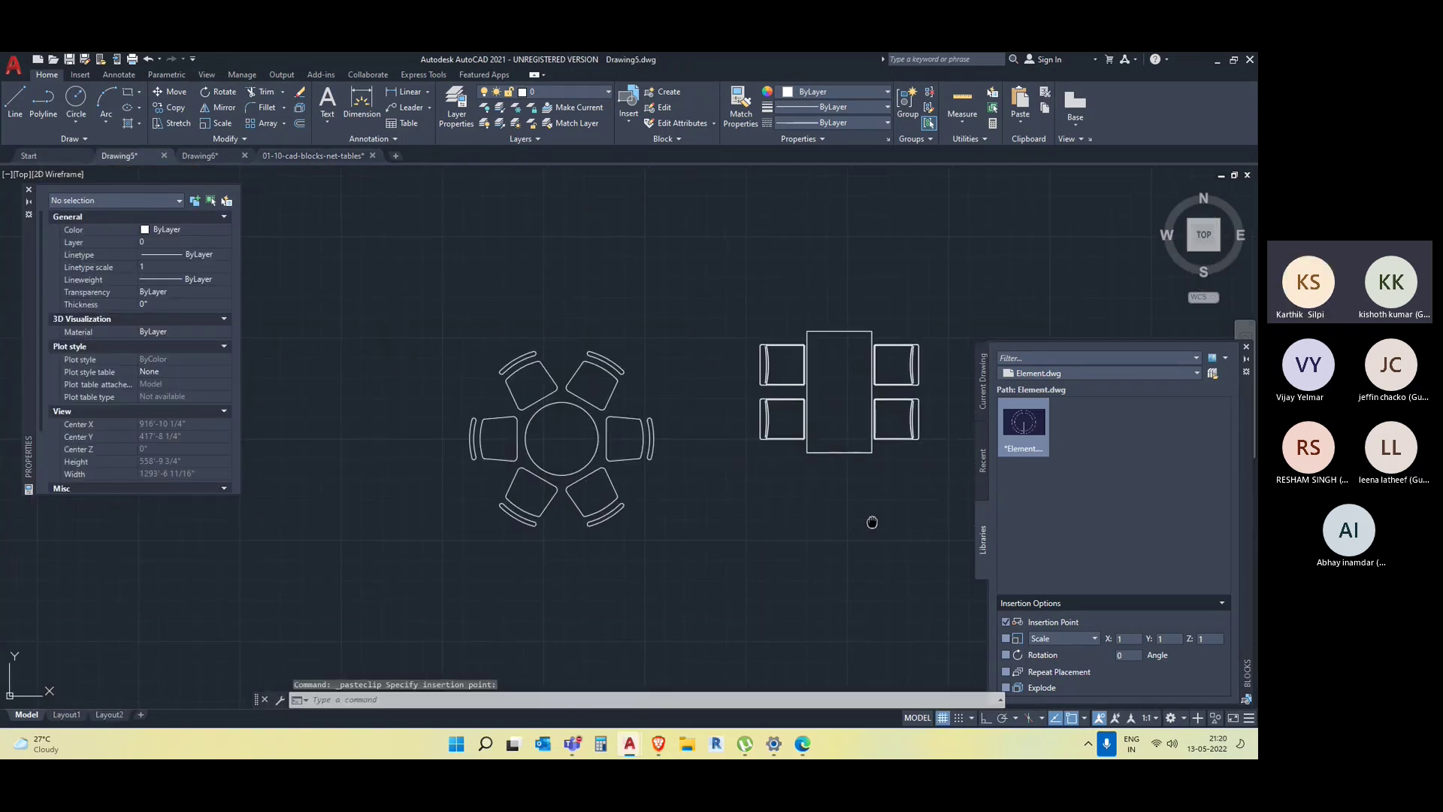
middle_click_drag(869, 518, 690, 530)
Select the four-chair rectangular table block and review its source, base point and destination settings in Write Block.
left_click(690, 530)
left_click(528, 290)
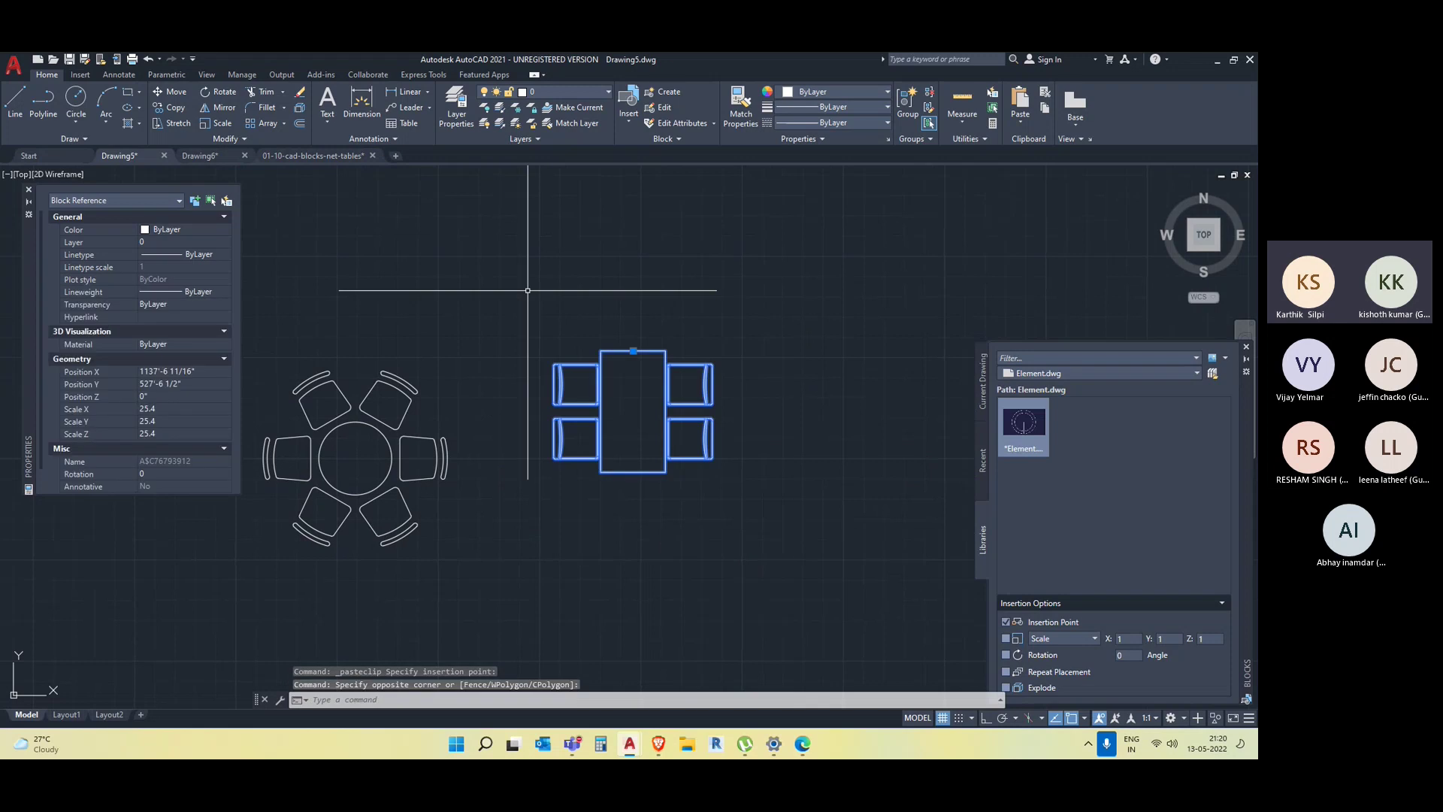
type("wi")
key("Return")
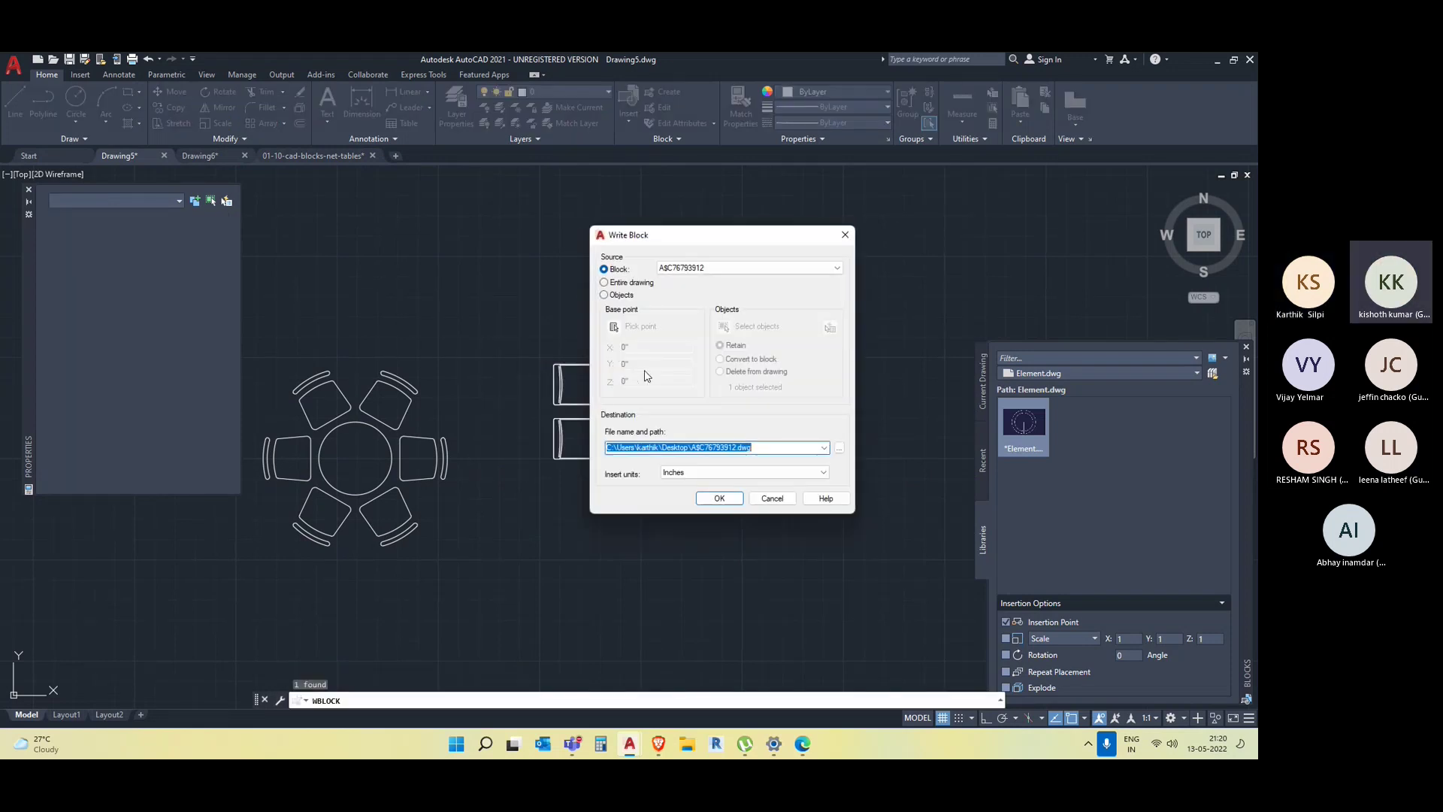
left_click_drag(676, 236, 679, 196)
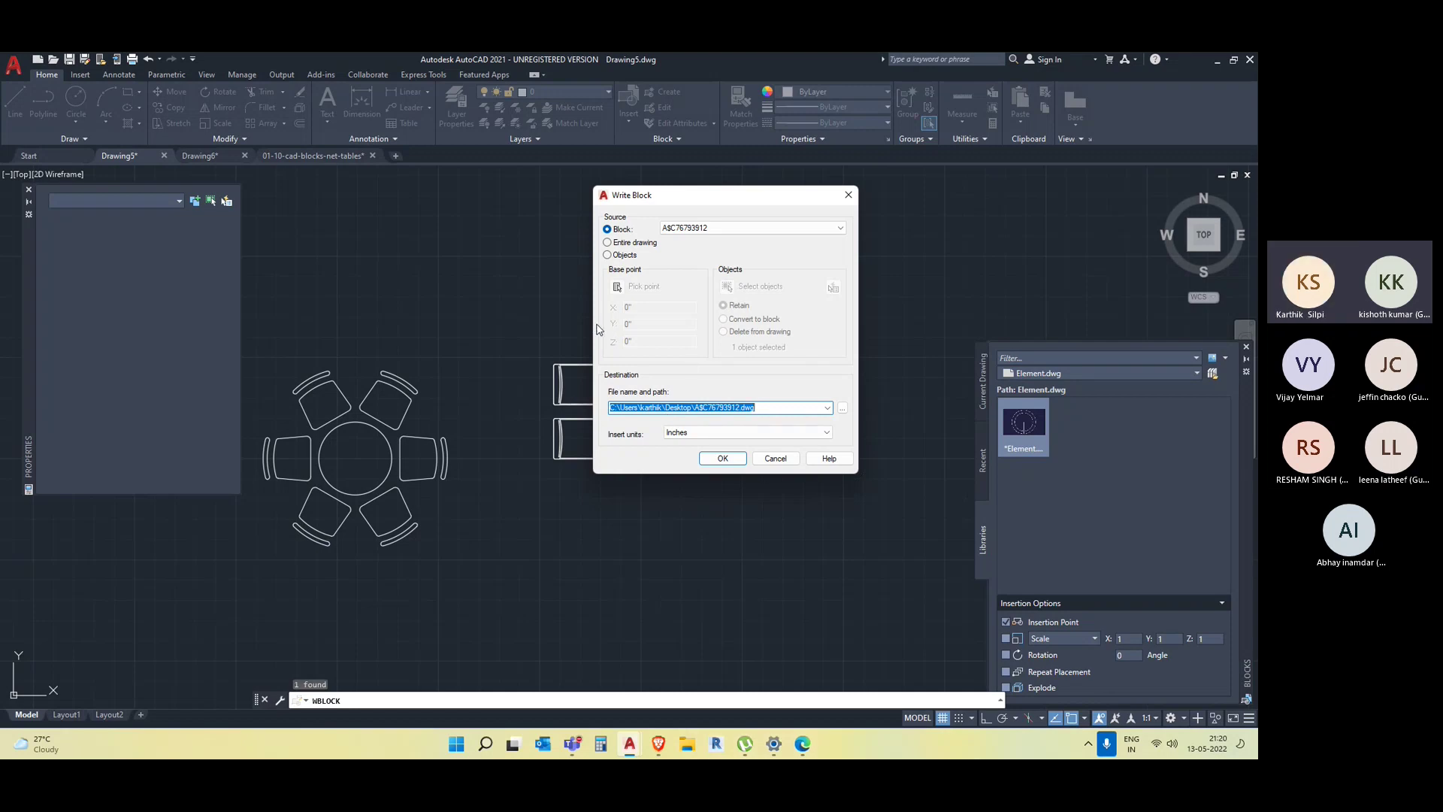
key("Return")
scroll(526, 451, "down", 6)
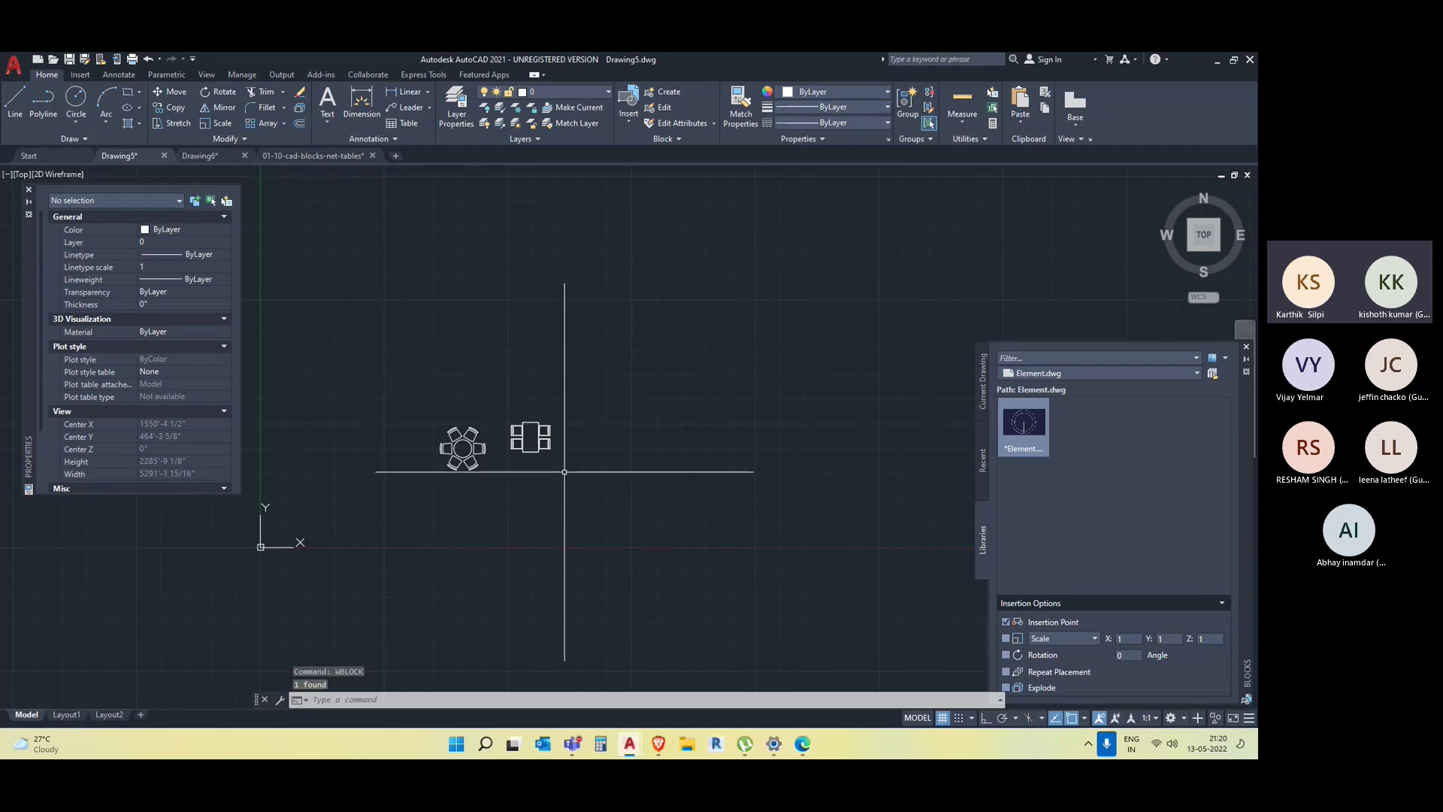
left_click(572, 481)
key("Escape")
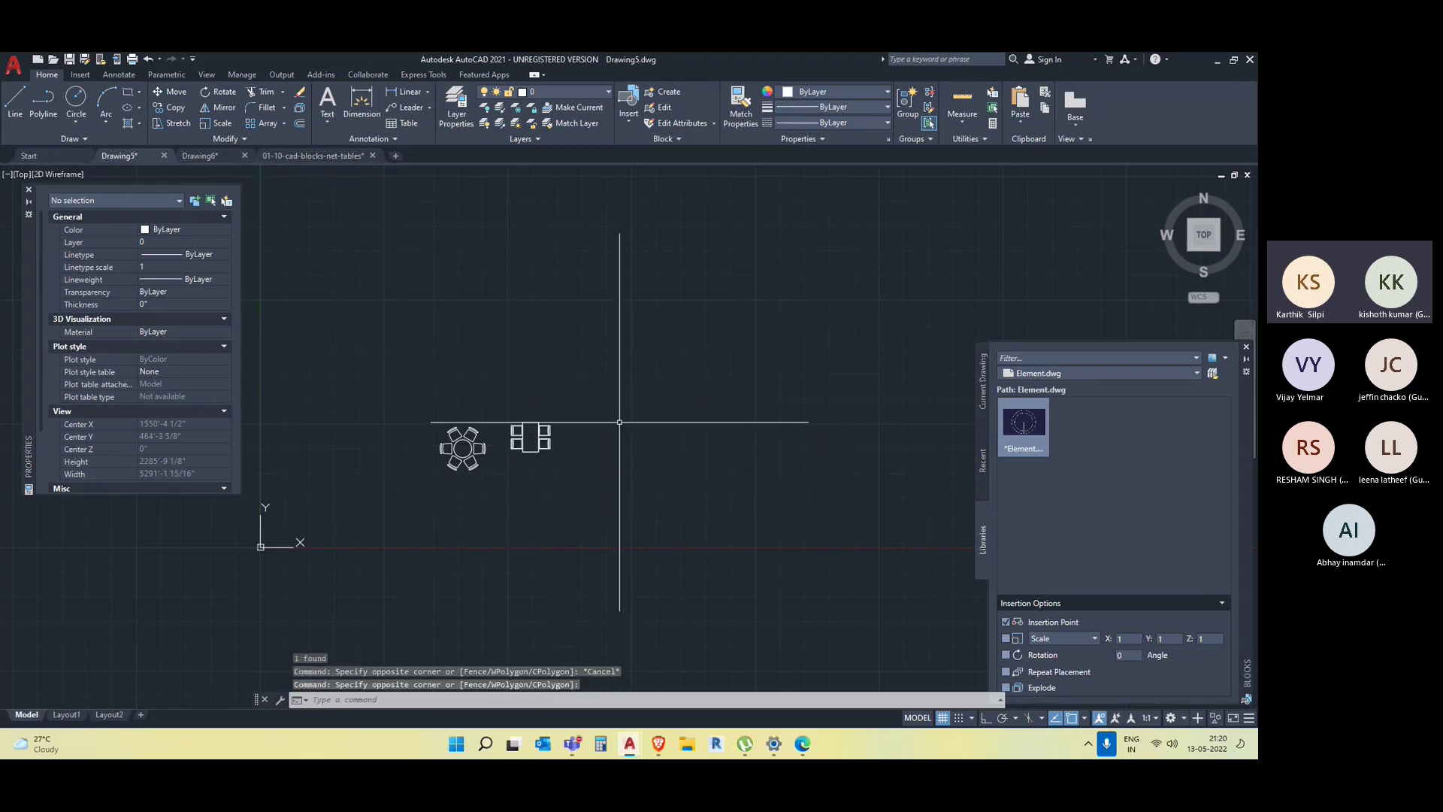
left_click(6, 69)
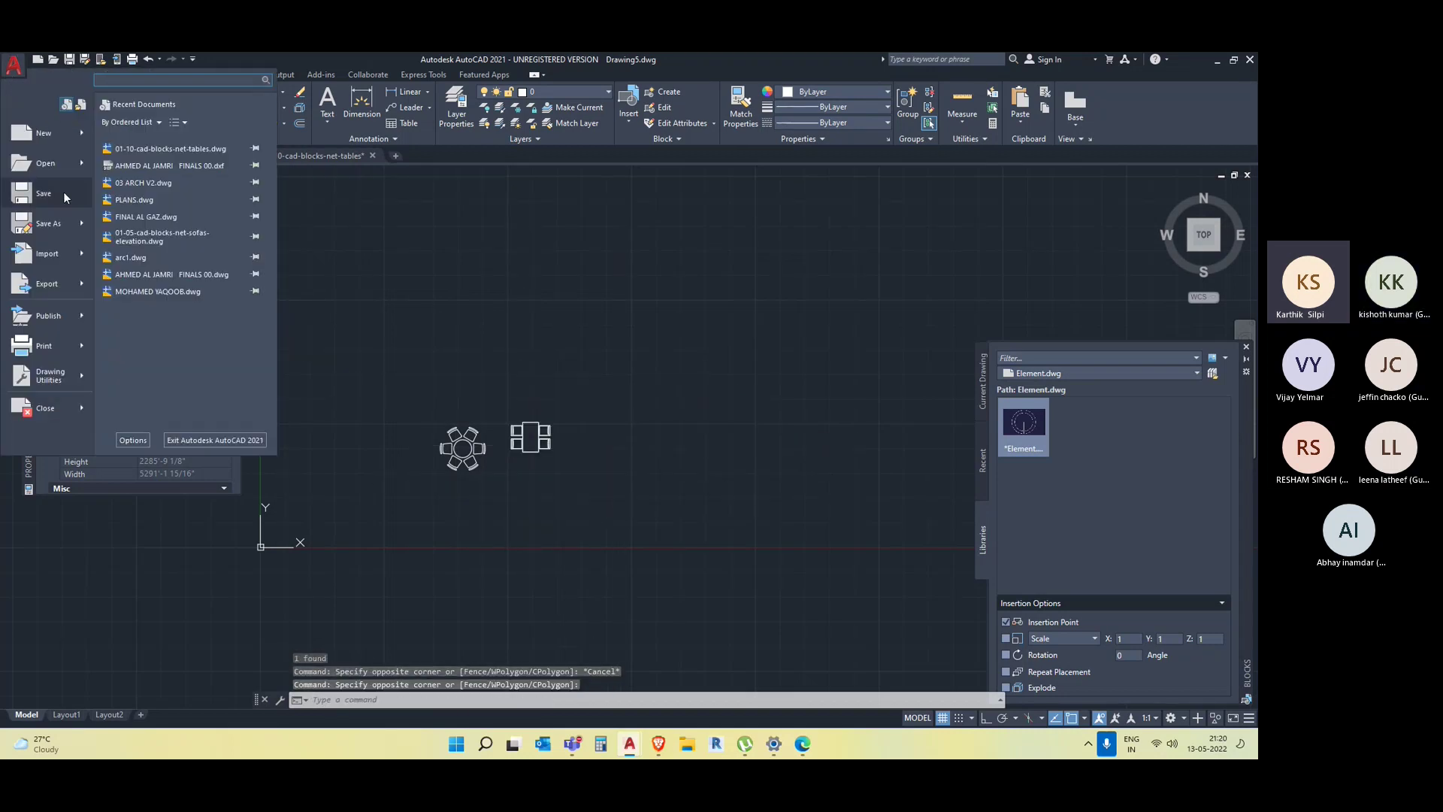
mouse_move(68, 224)
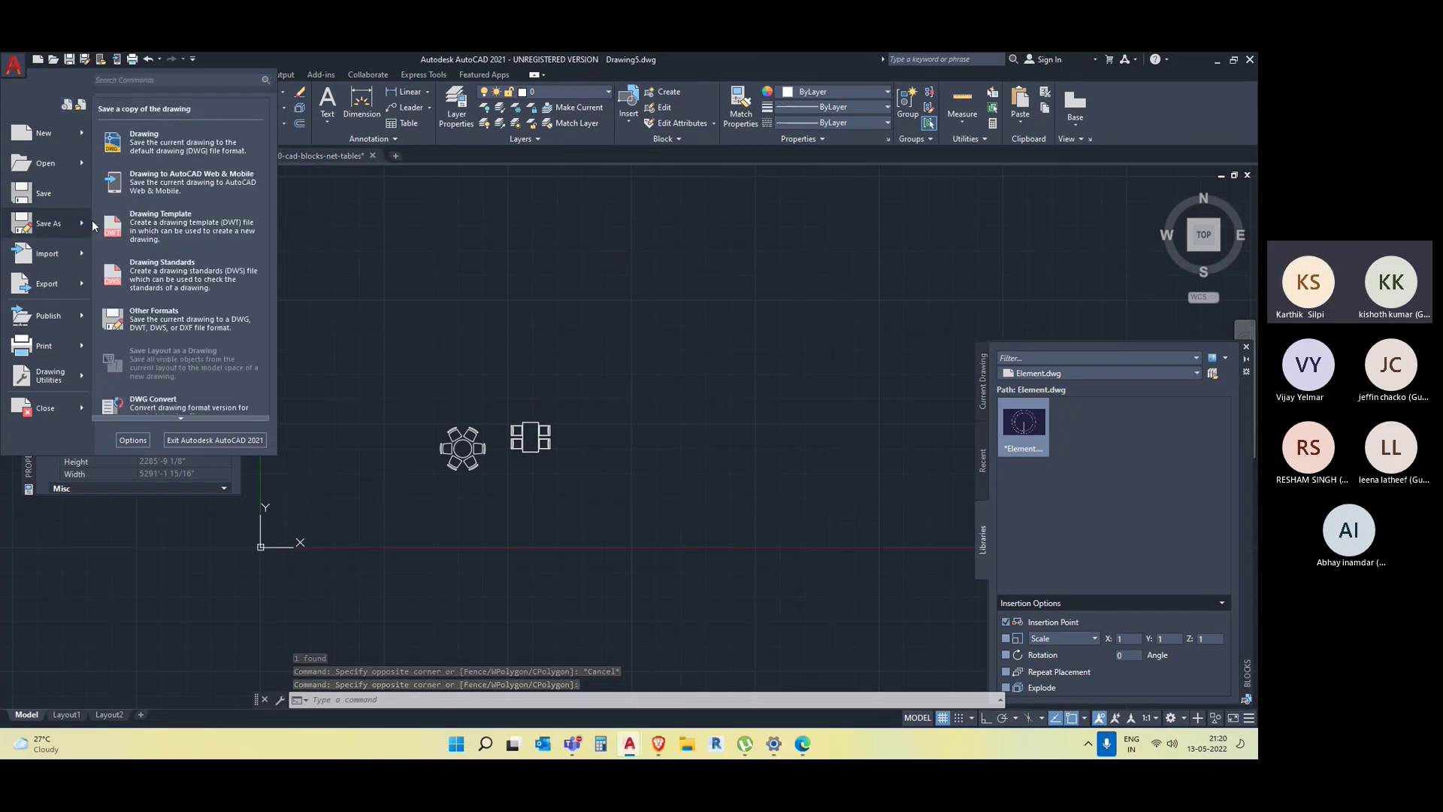
left_click(174, 133)
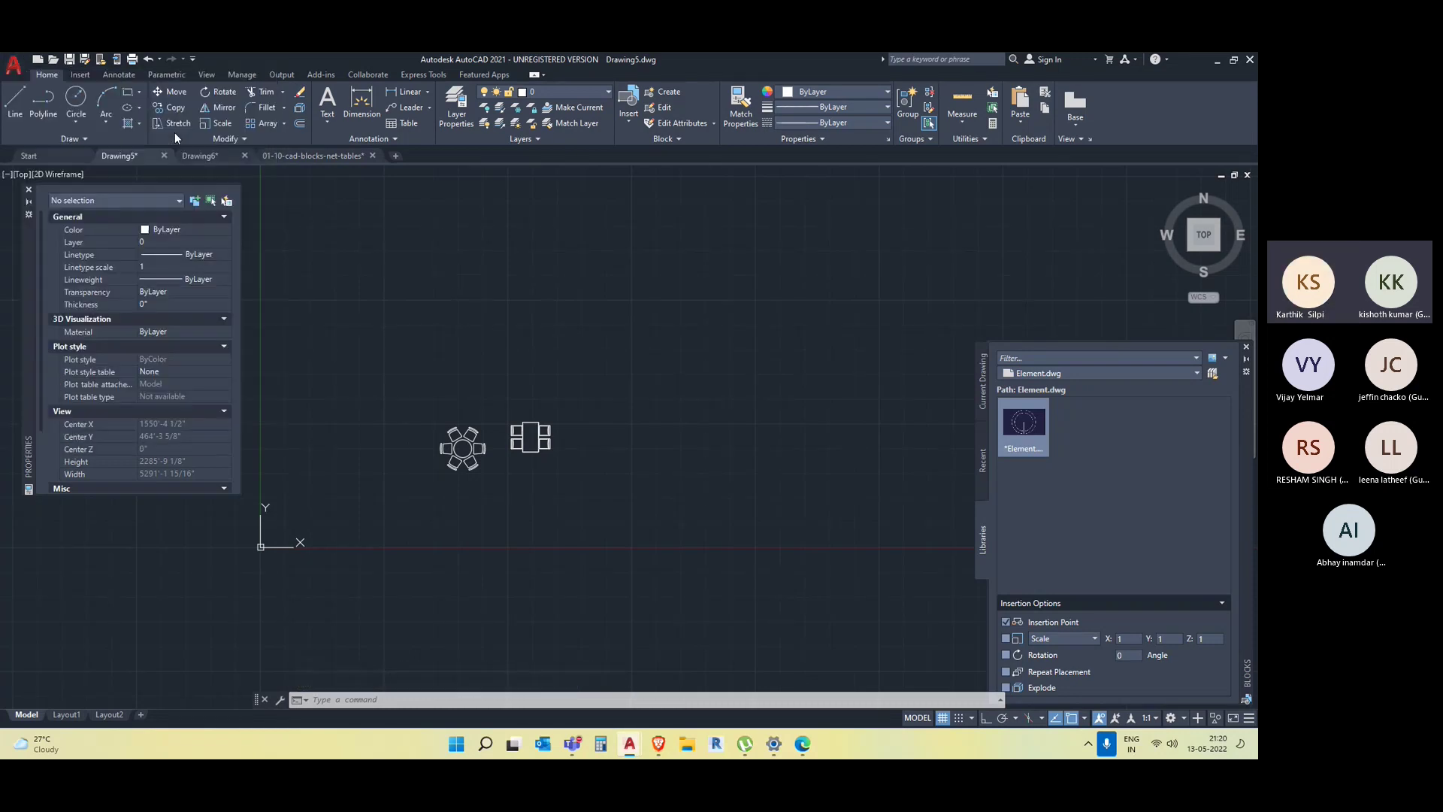
type("fur")
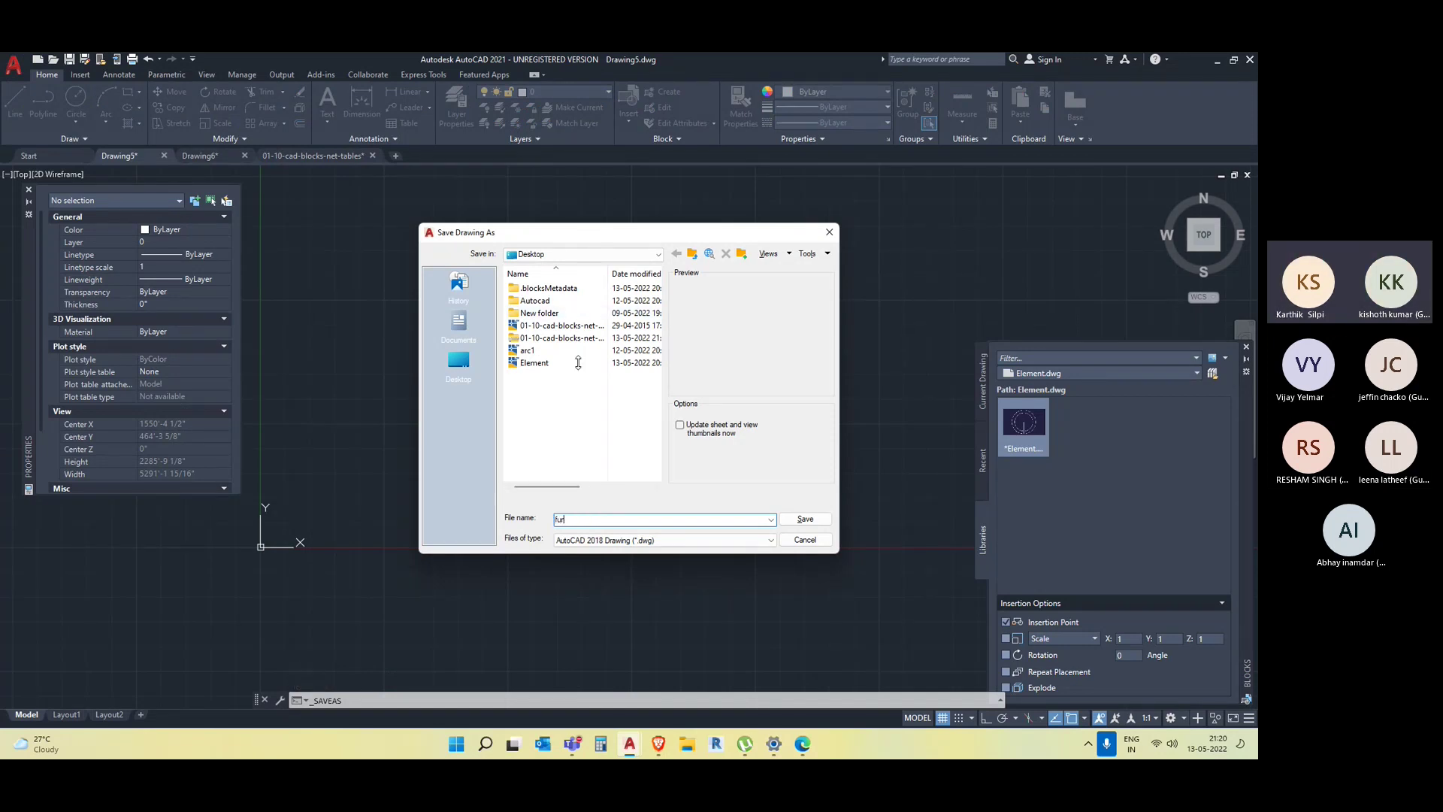
left_click(830, 235)
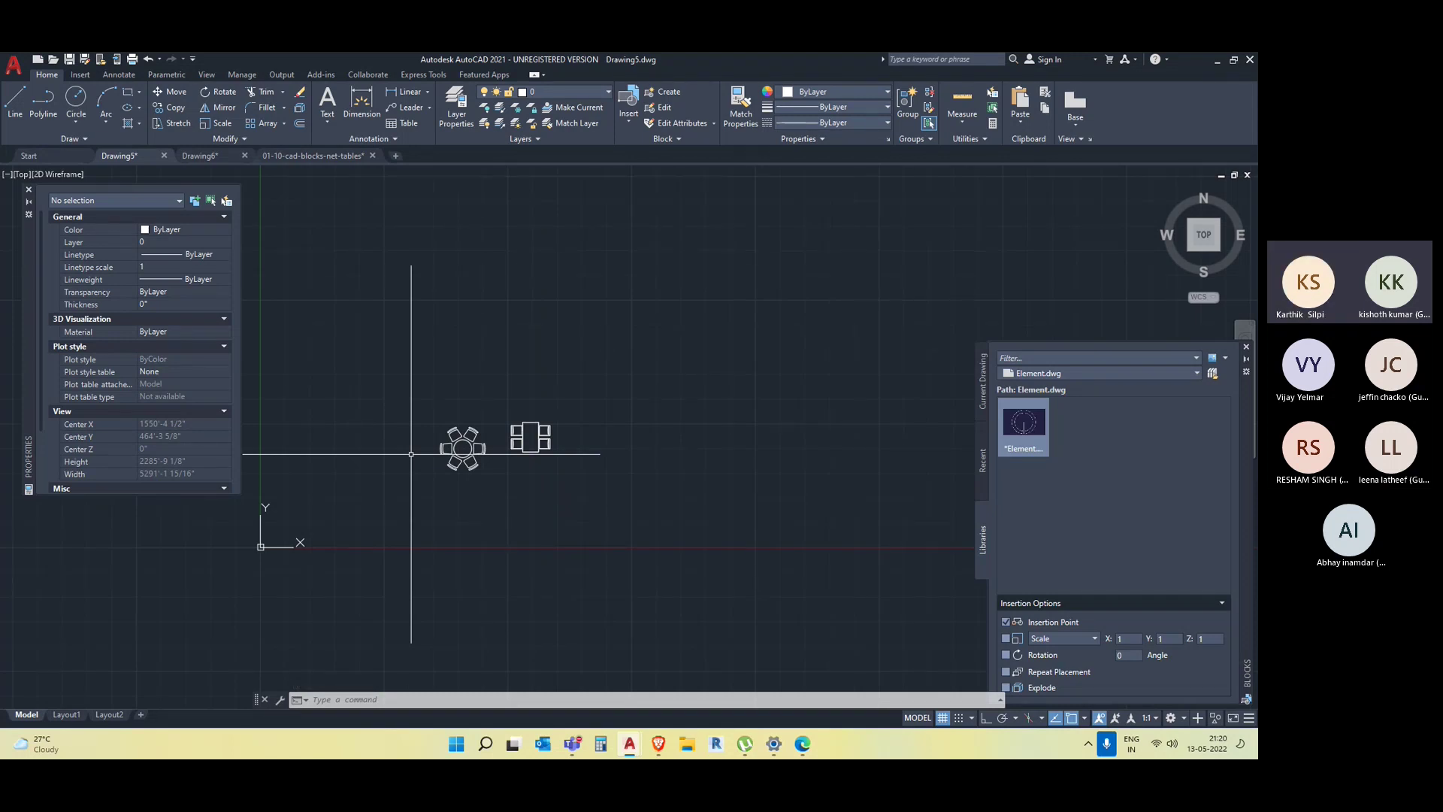
Delete the round table and the rectangular table from Drawing5.
left_click(644, 508)
left_click(444, 389)
key("Delete")
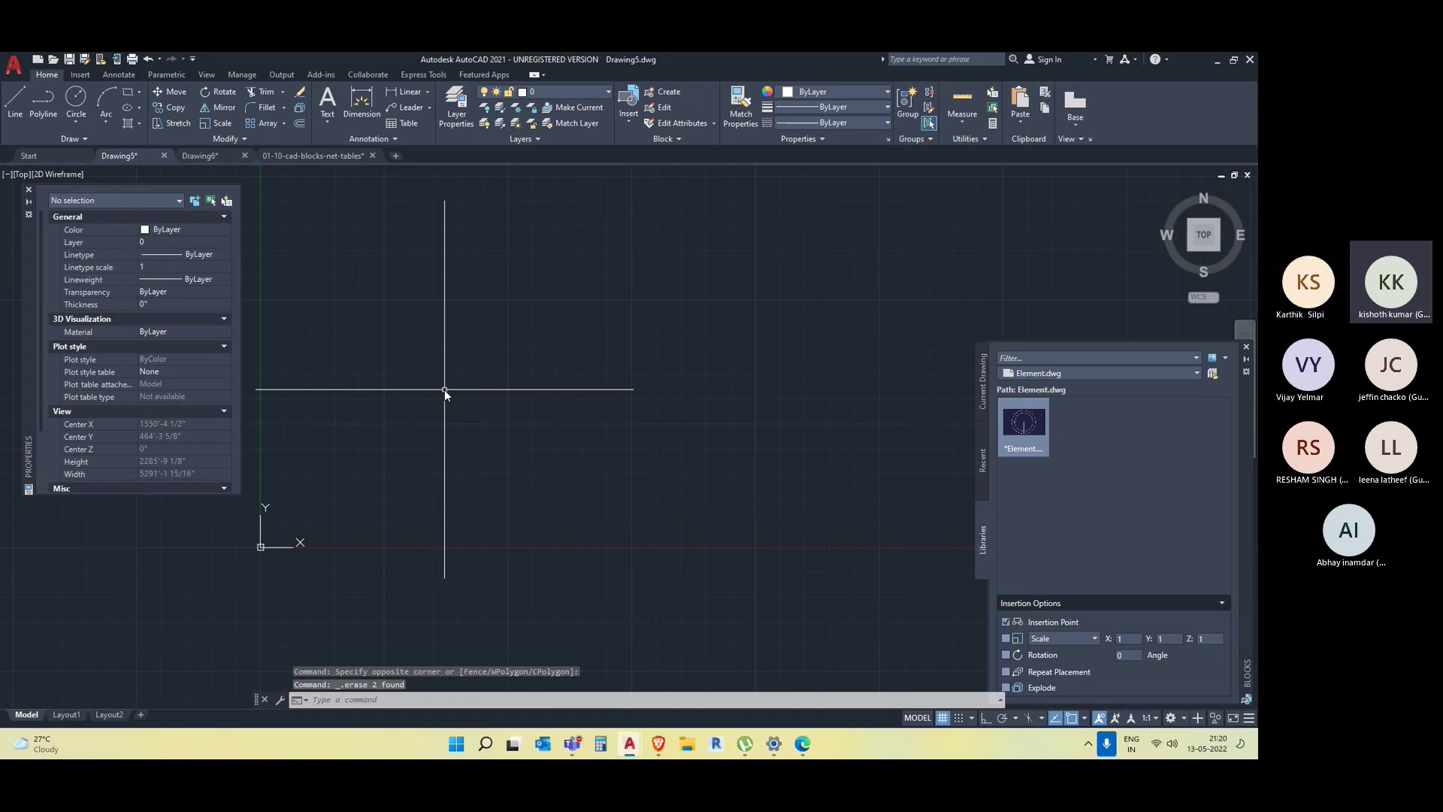
key("alt+Tab")
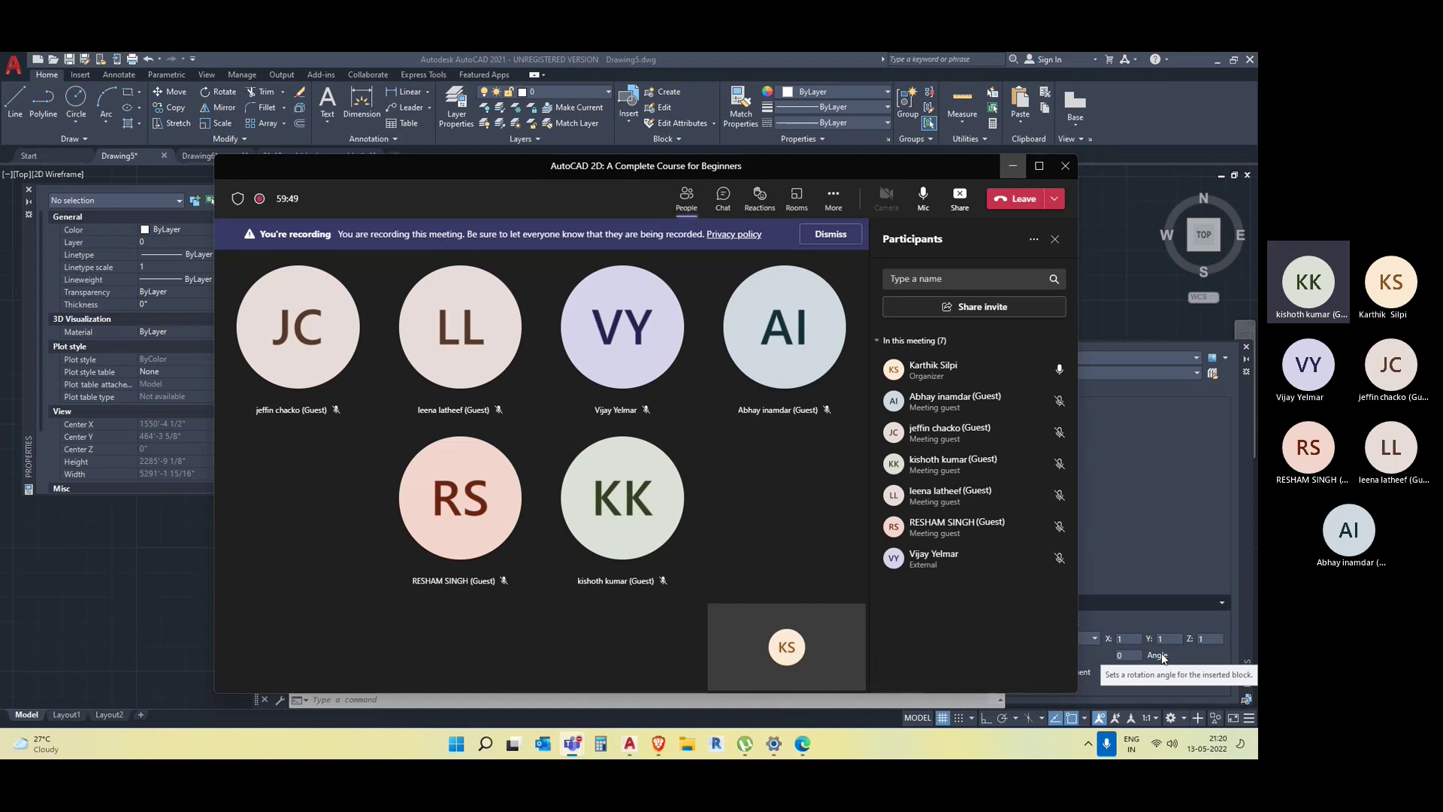
left_click(1014, 171)
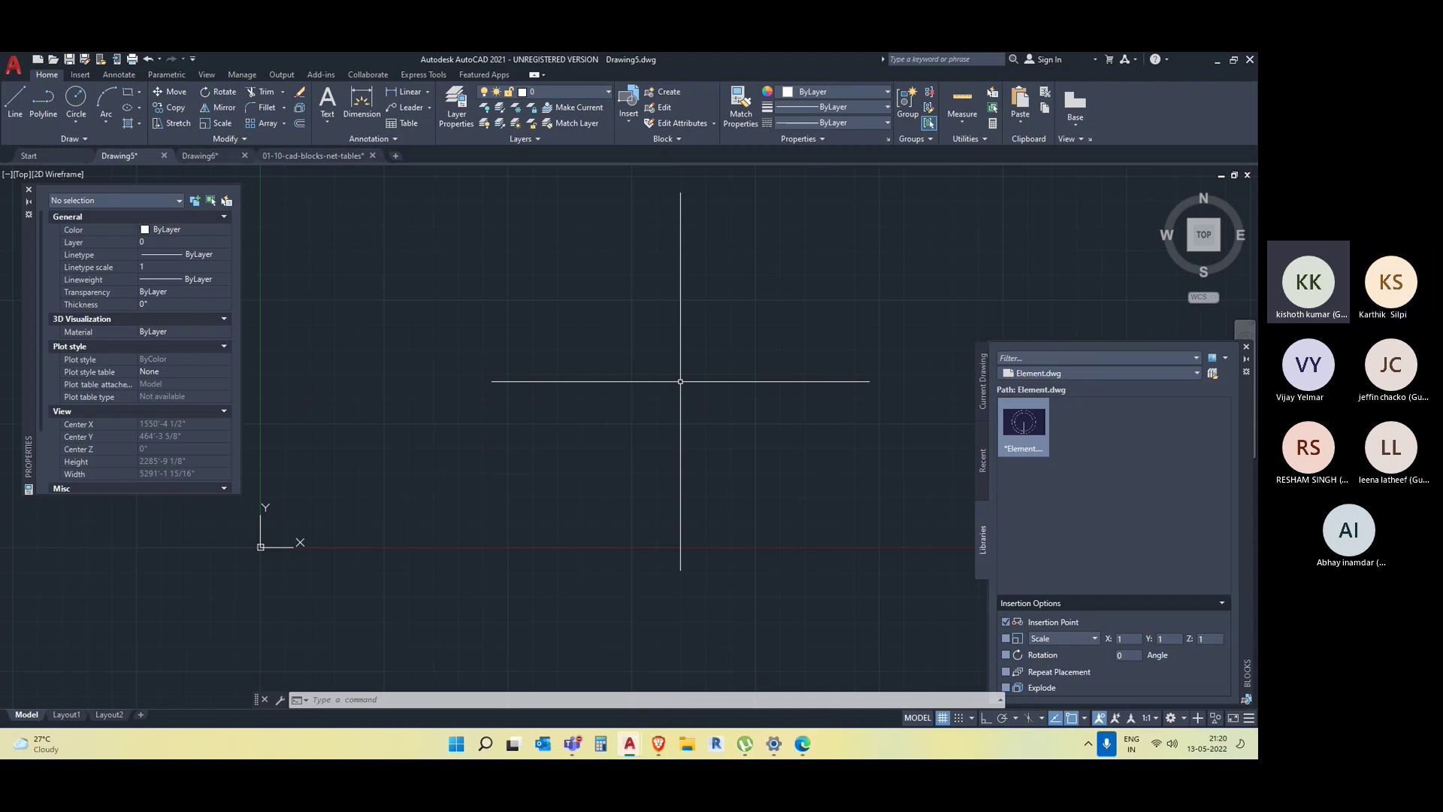
middle_click_drag(474, 444, 498, 453)
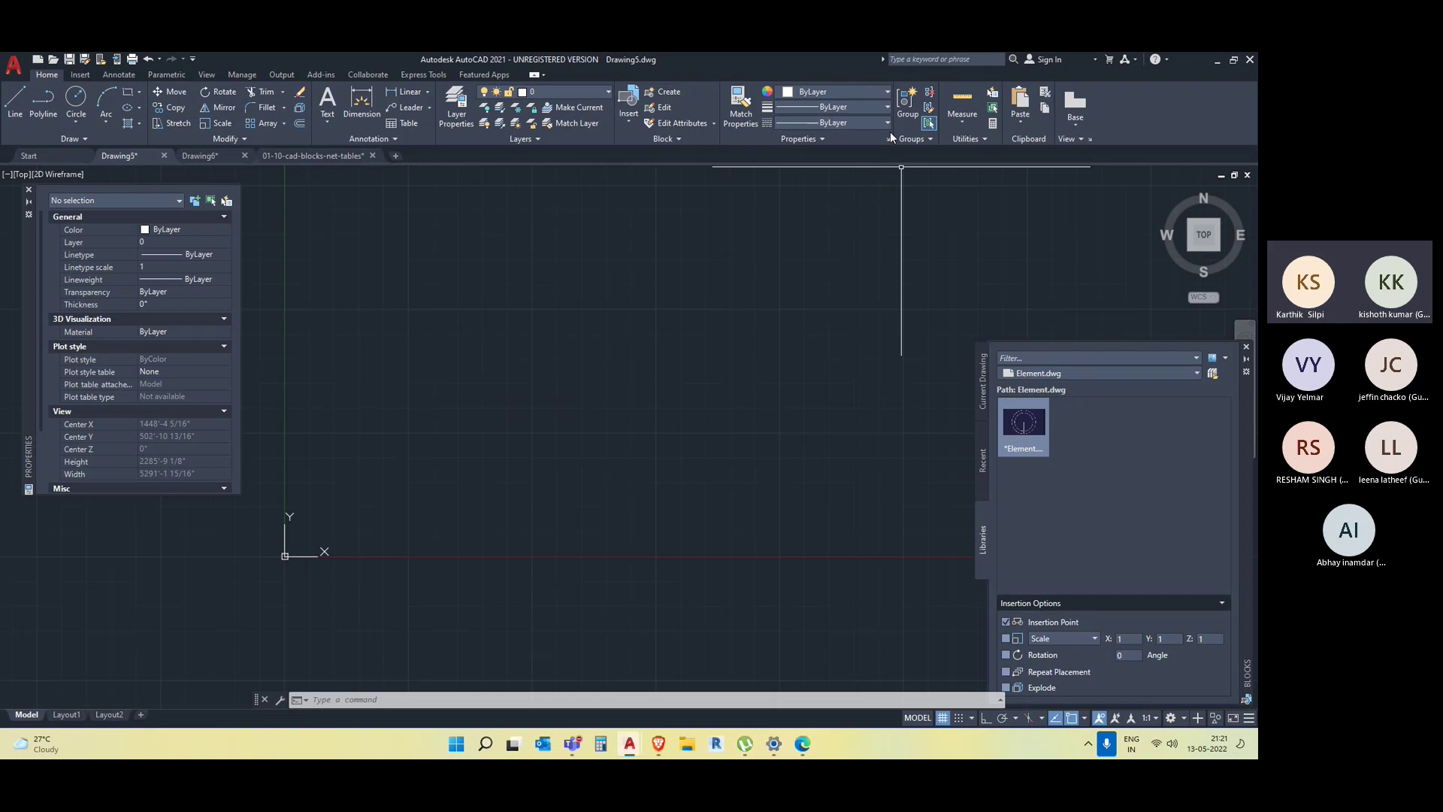
key("Escape")
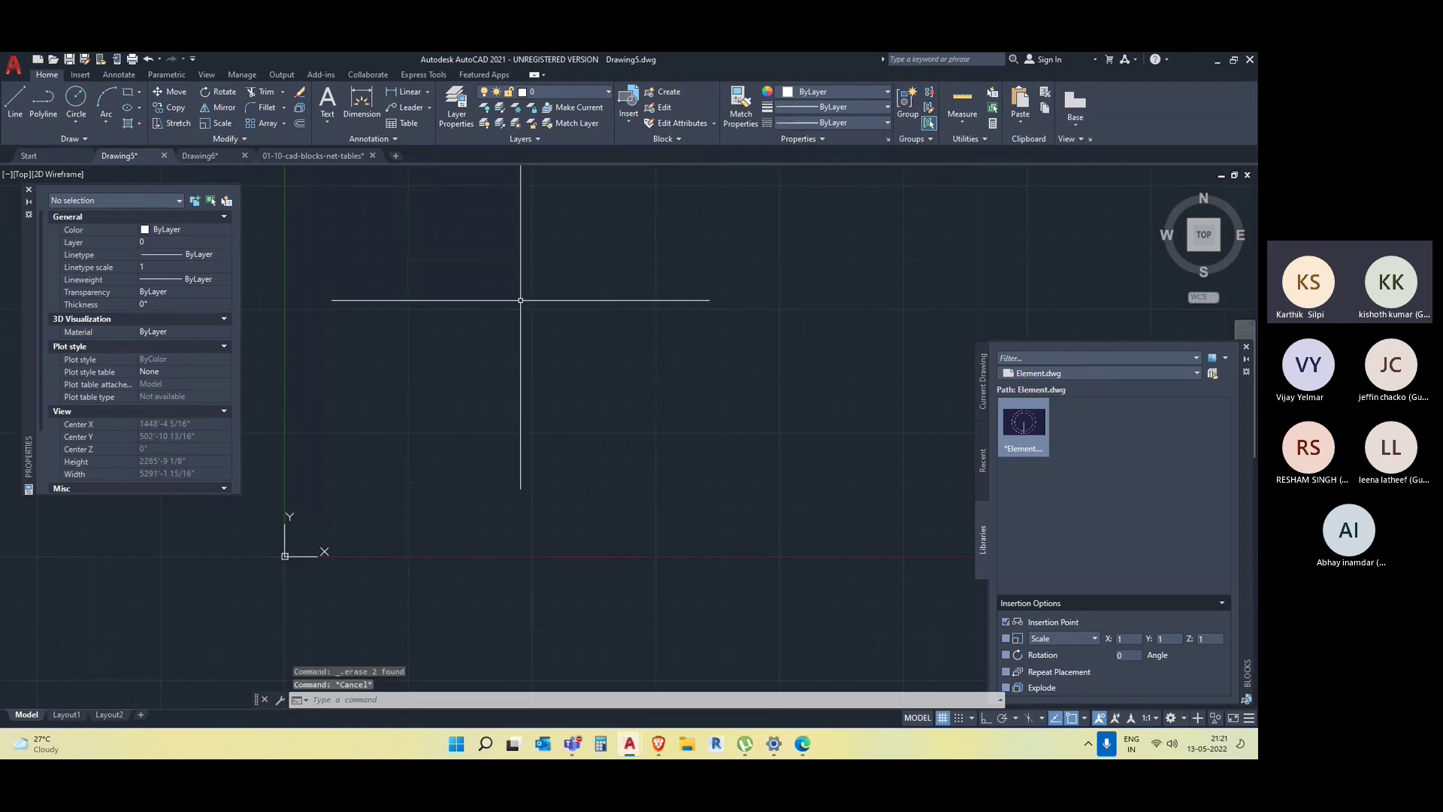
Draw a small square in the empty drawing and, beside it, a circle with a radius of about 142'.
type("rec")
key("Return")
left_click(484, 298)
left_click(535, 350)
key("Escape")
key("Escape")
key("Return")
left_click(579, 321)
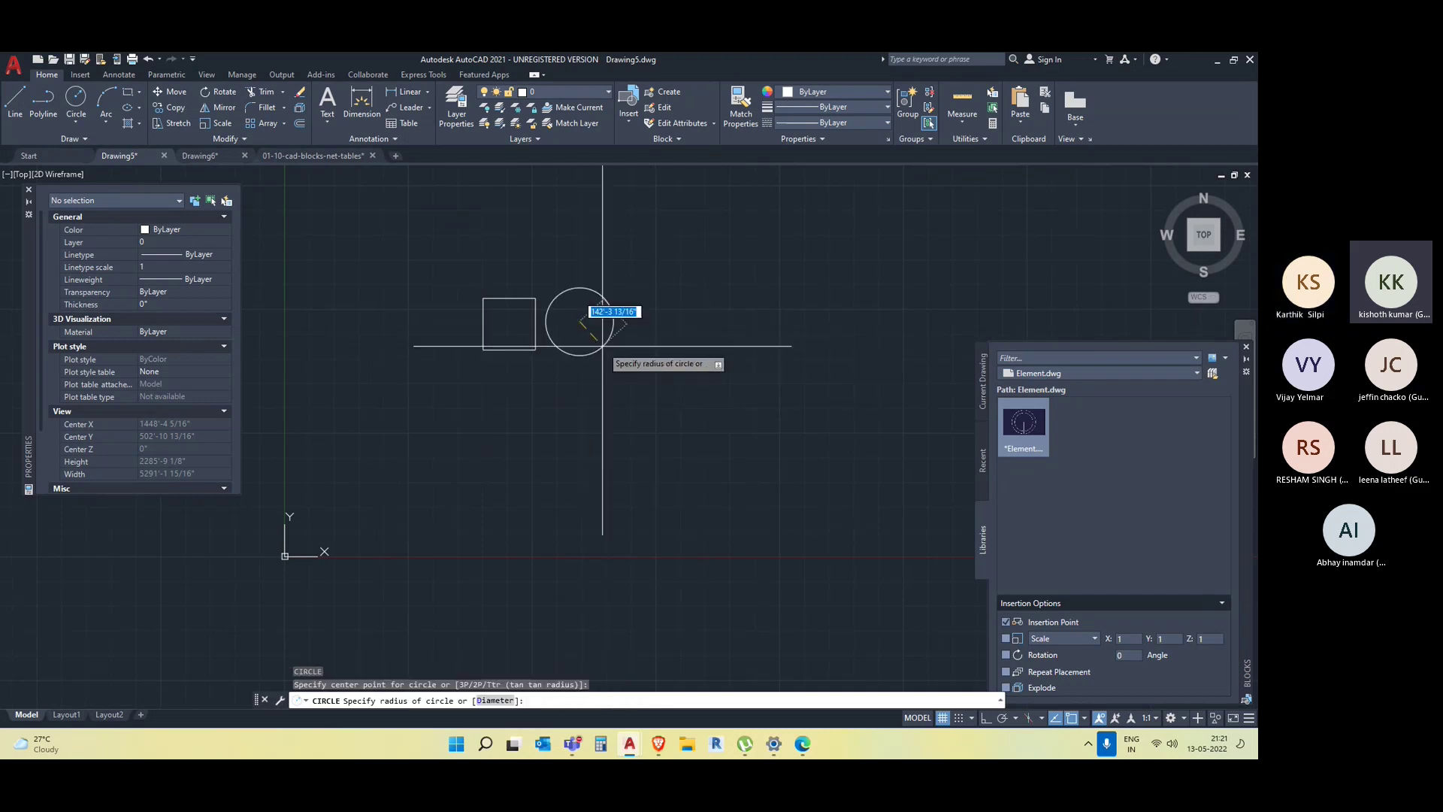
left_click(612, 322)
key("Escape")
Group the square and the circle, and select the square to check that both act as one object.
left_click(639, 399)
left_click(524, 280)
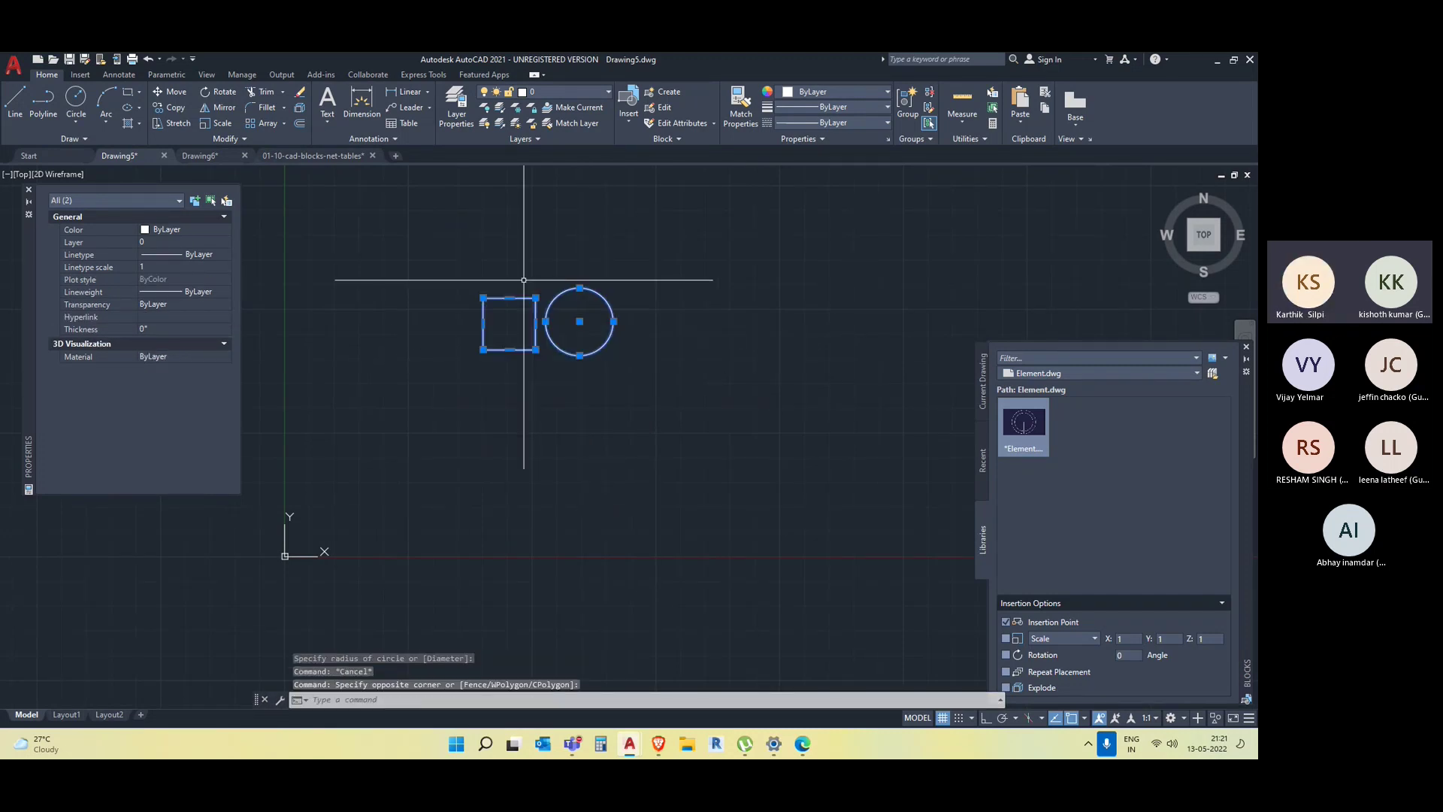
key("Escape")
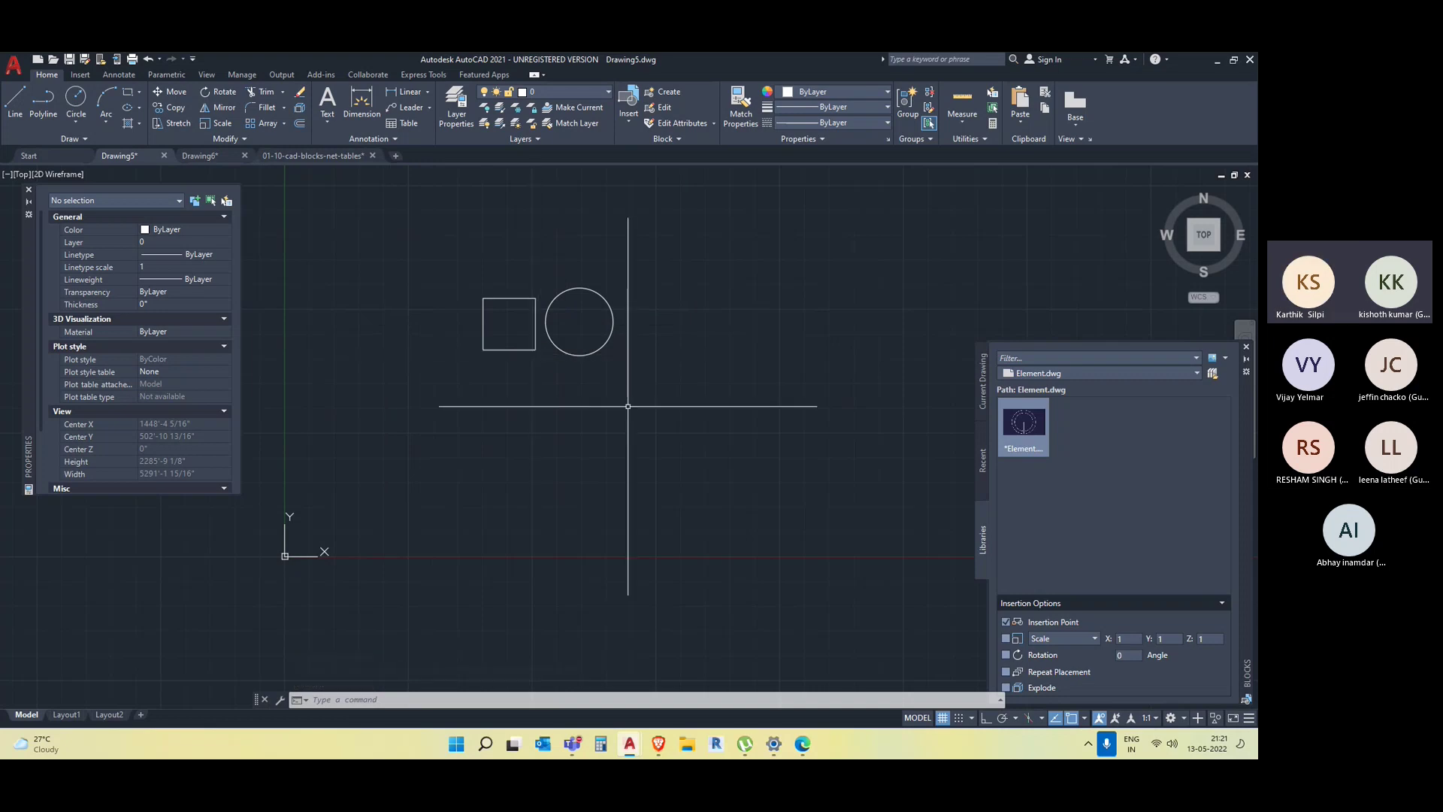
left_click(908, 105)
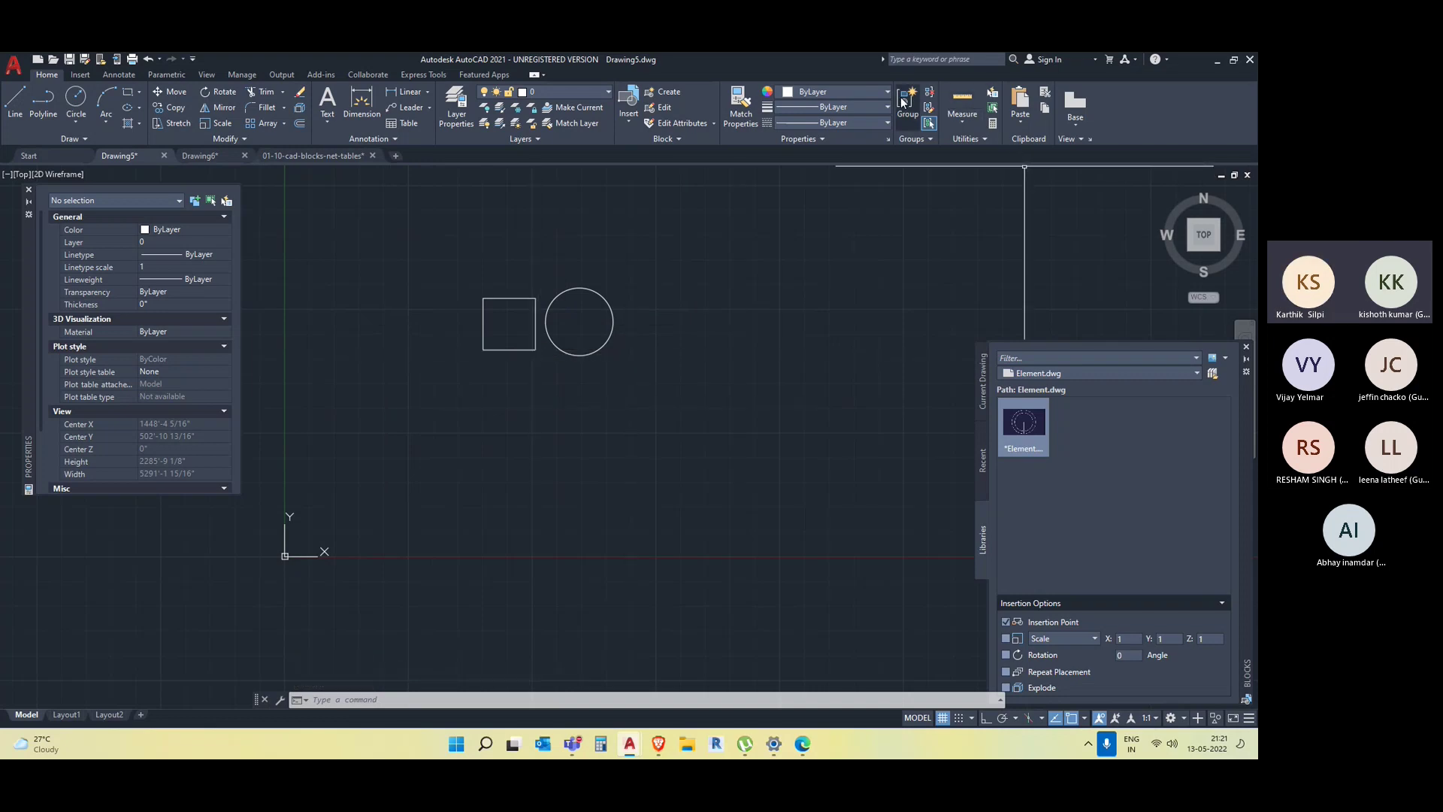
left_click(716, 415)
left_click(456, 261)
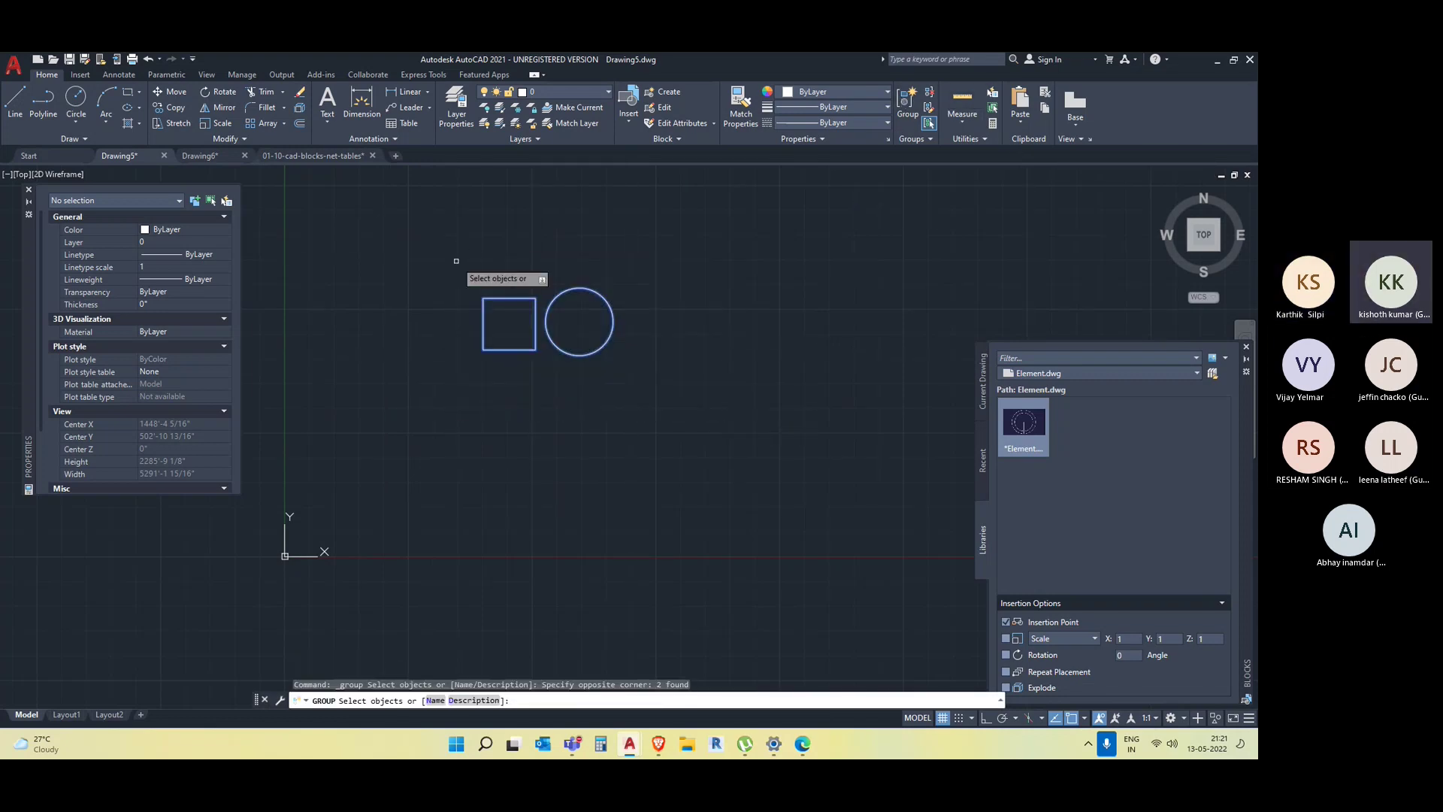
key("Return")
left_click(484, 301)
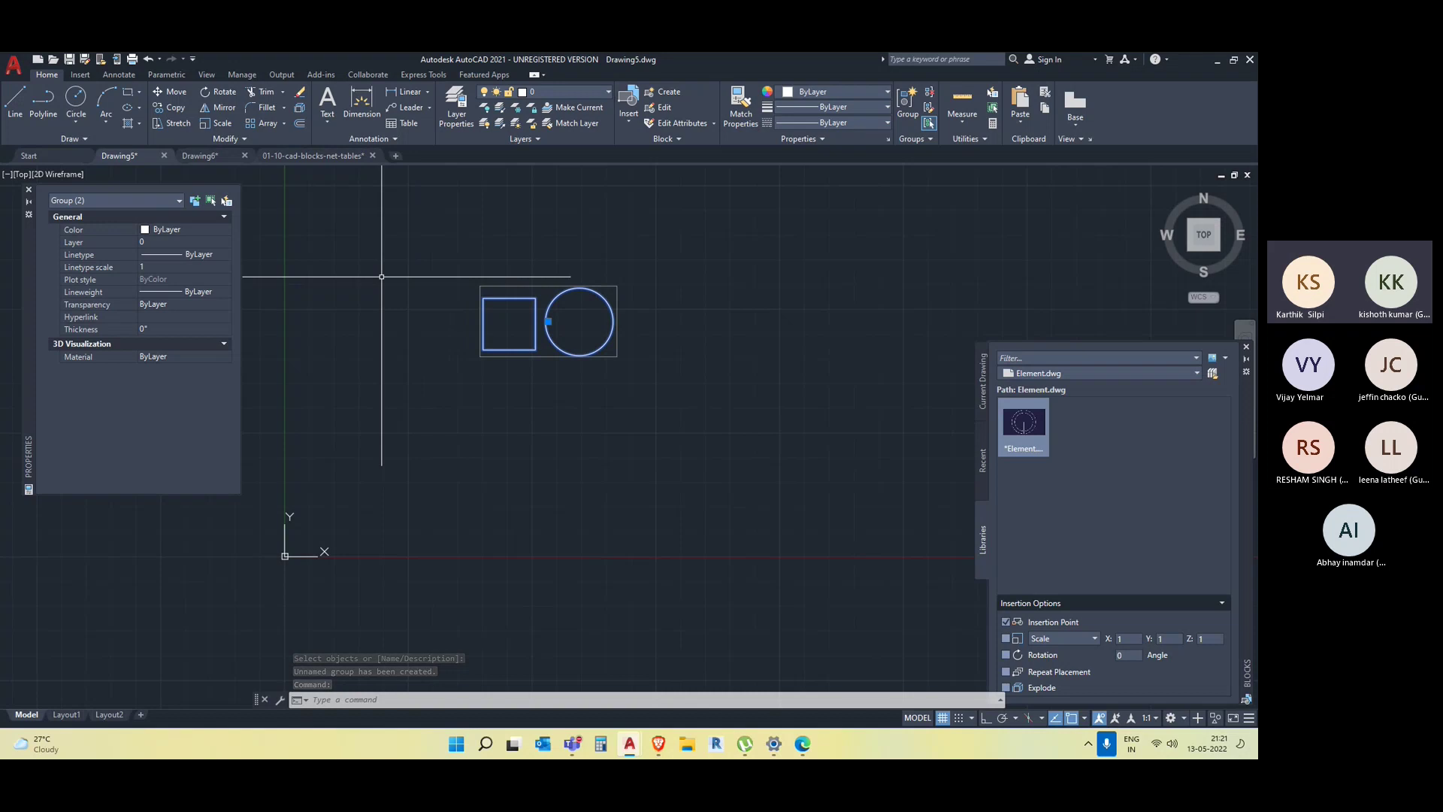
scroll(545, 402, "down", 5)
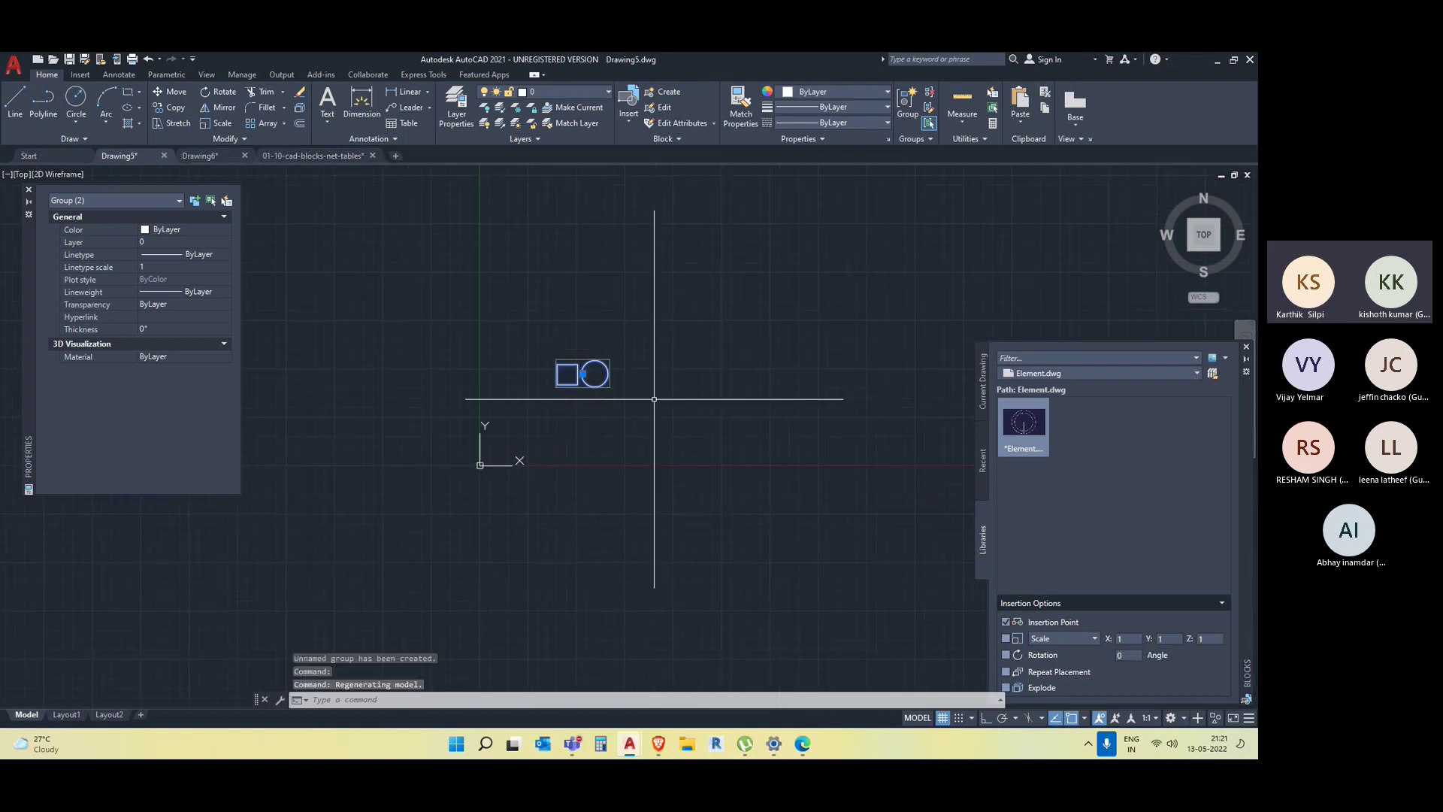
In the 01-10-cad-blocks-net-tables drawing, group the full row of upright four-chair tables just below the diagonal ones.
left_click(326, 156)
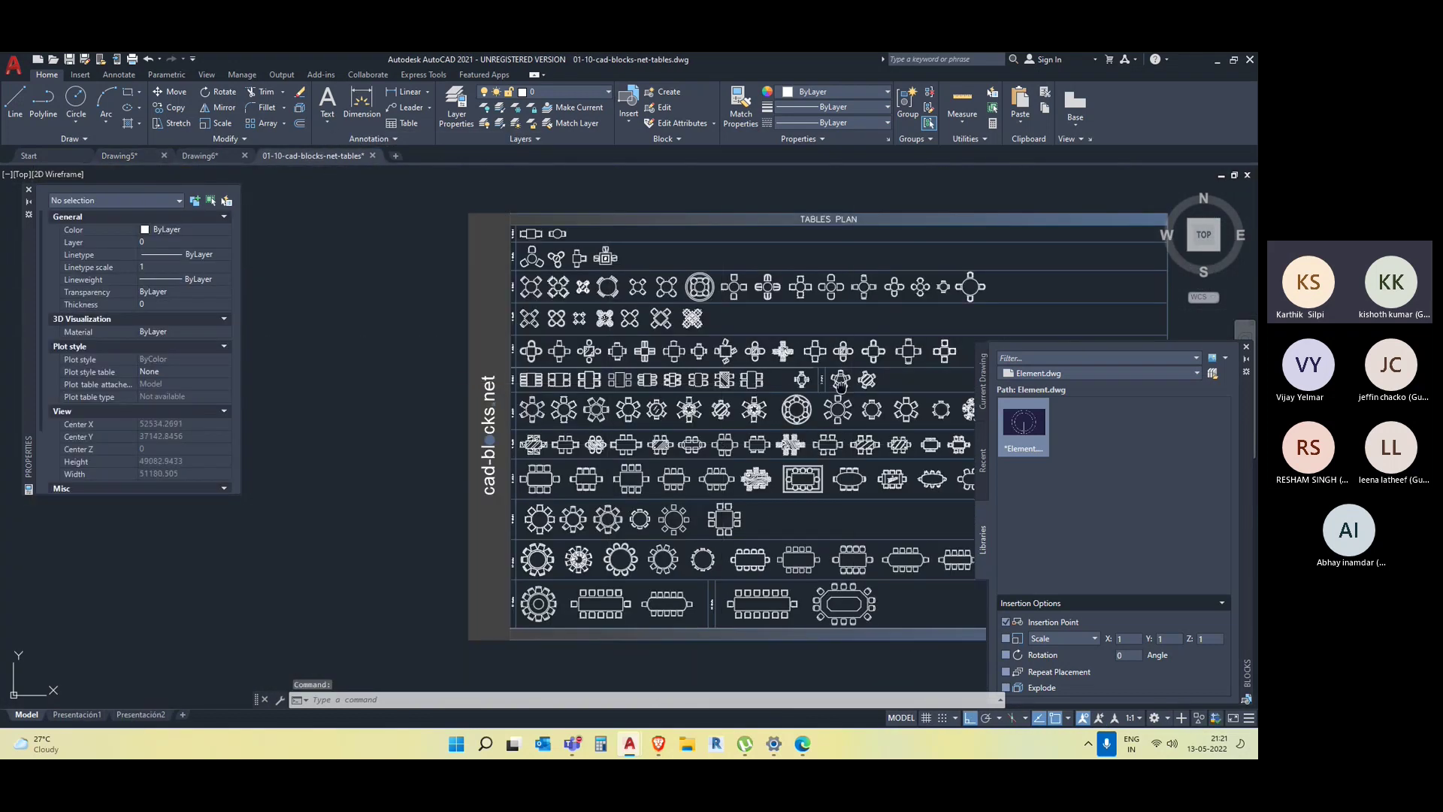
scroll(776, 337, "up", 4)
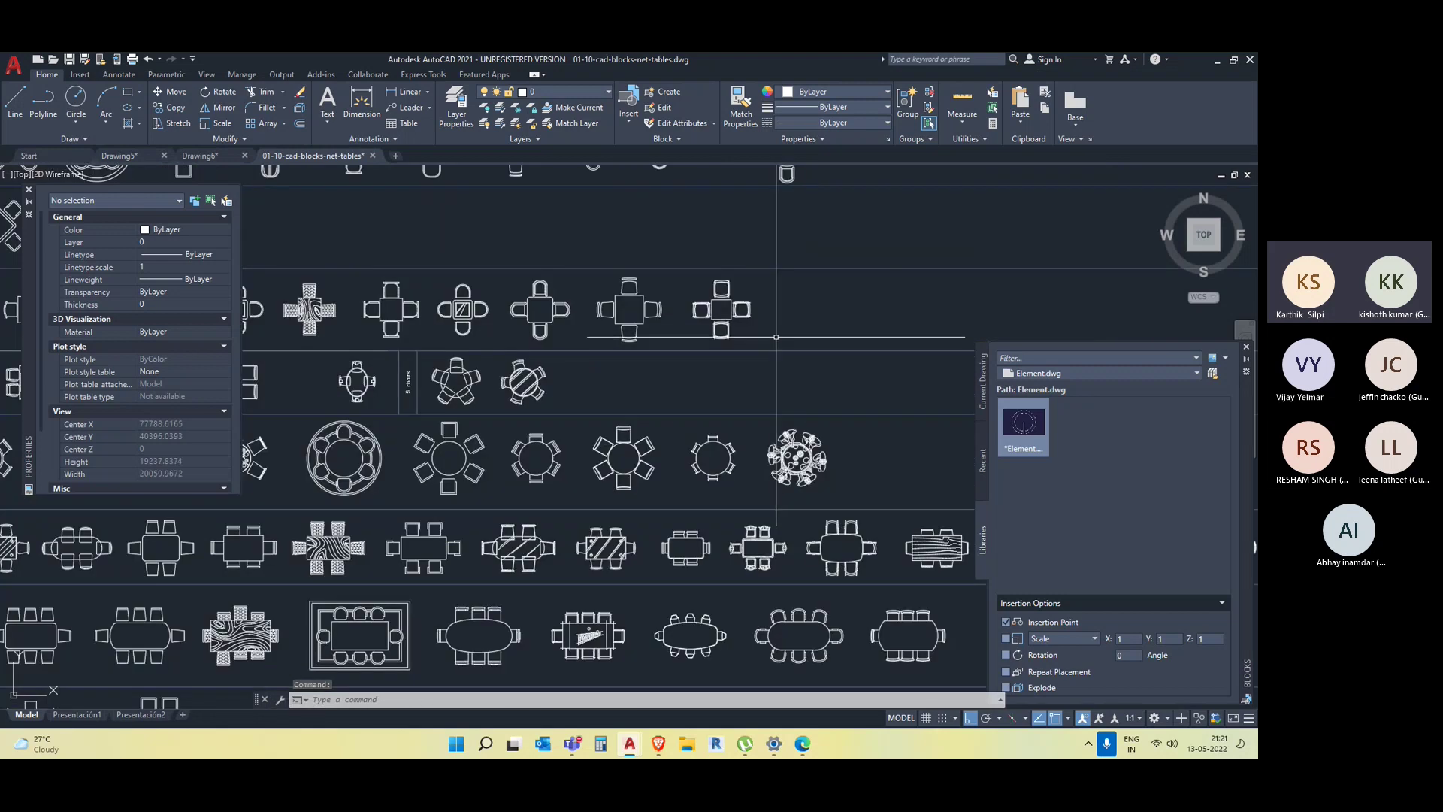
left_click(781, 334)
scroll(605, 319, "down", 3)
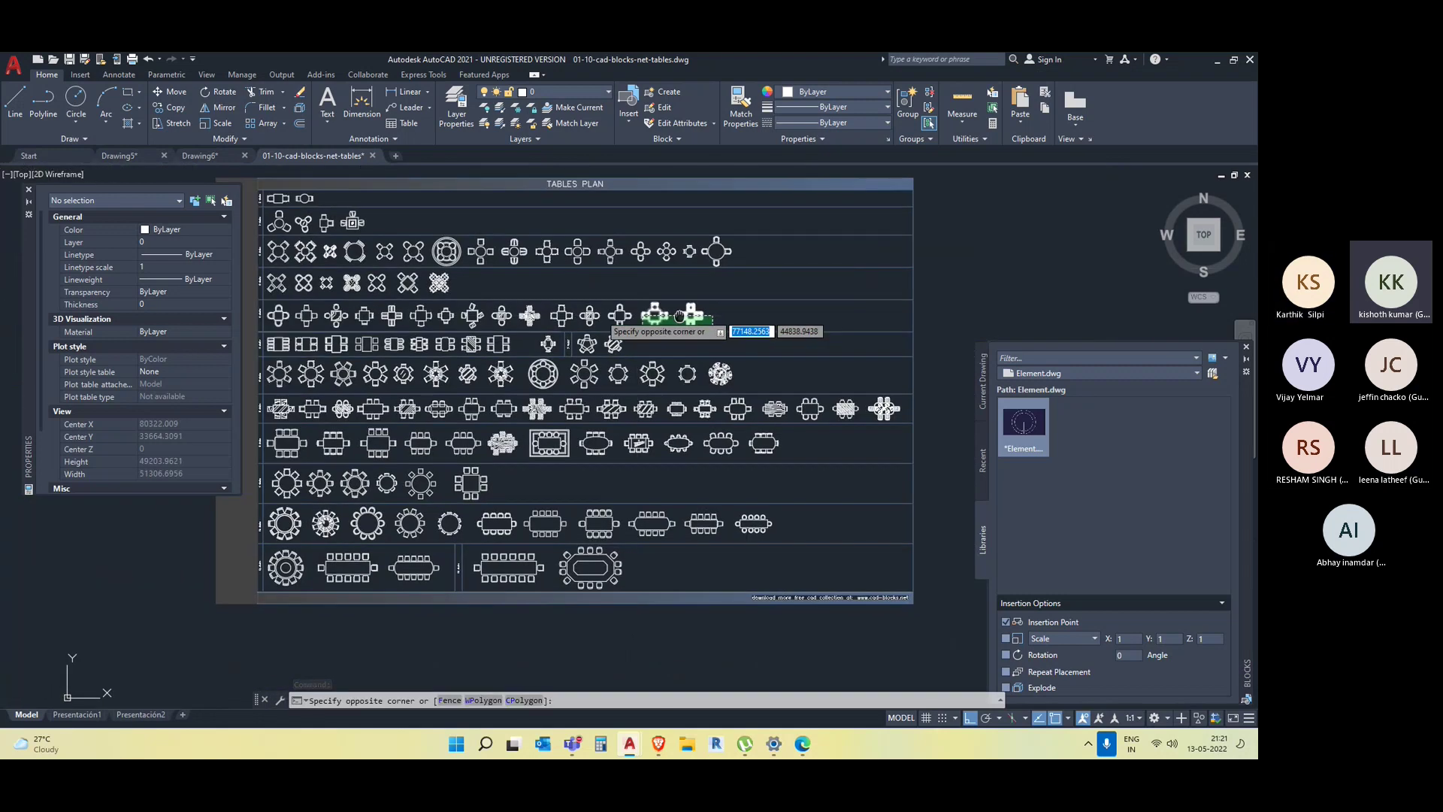
scroll(358, 310, "up", 5)
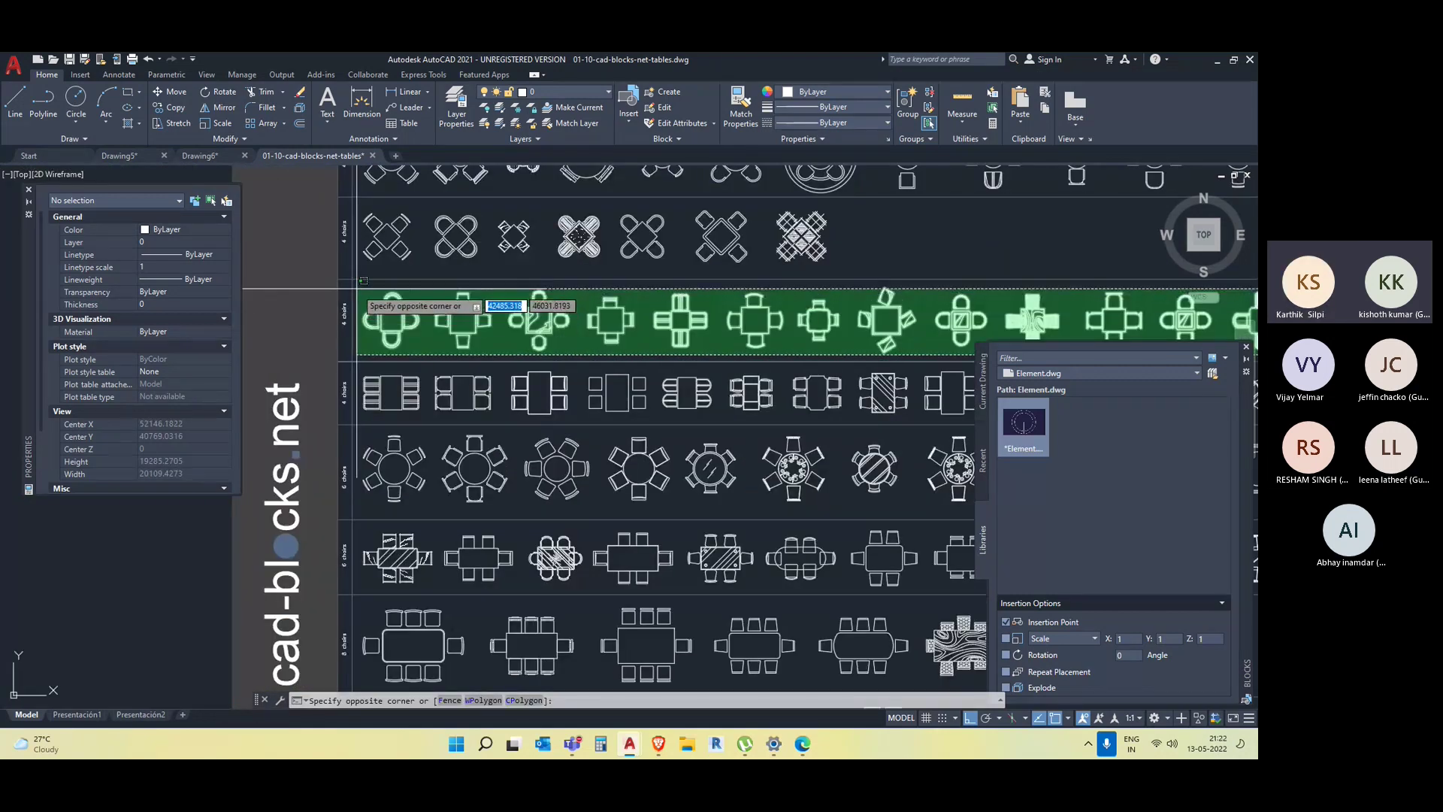
scroll(358, 307, "down", 2)
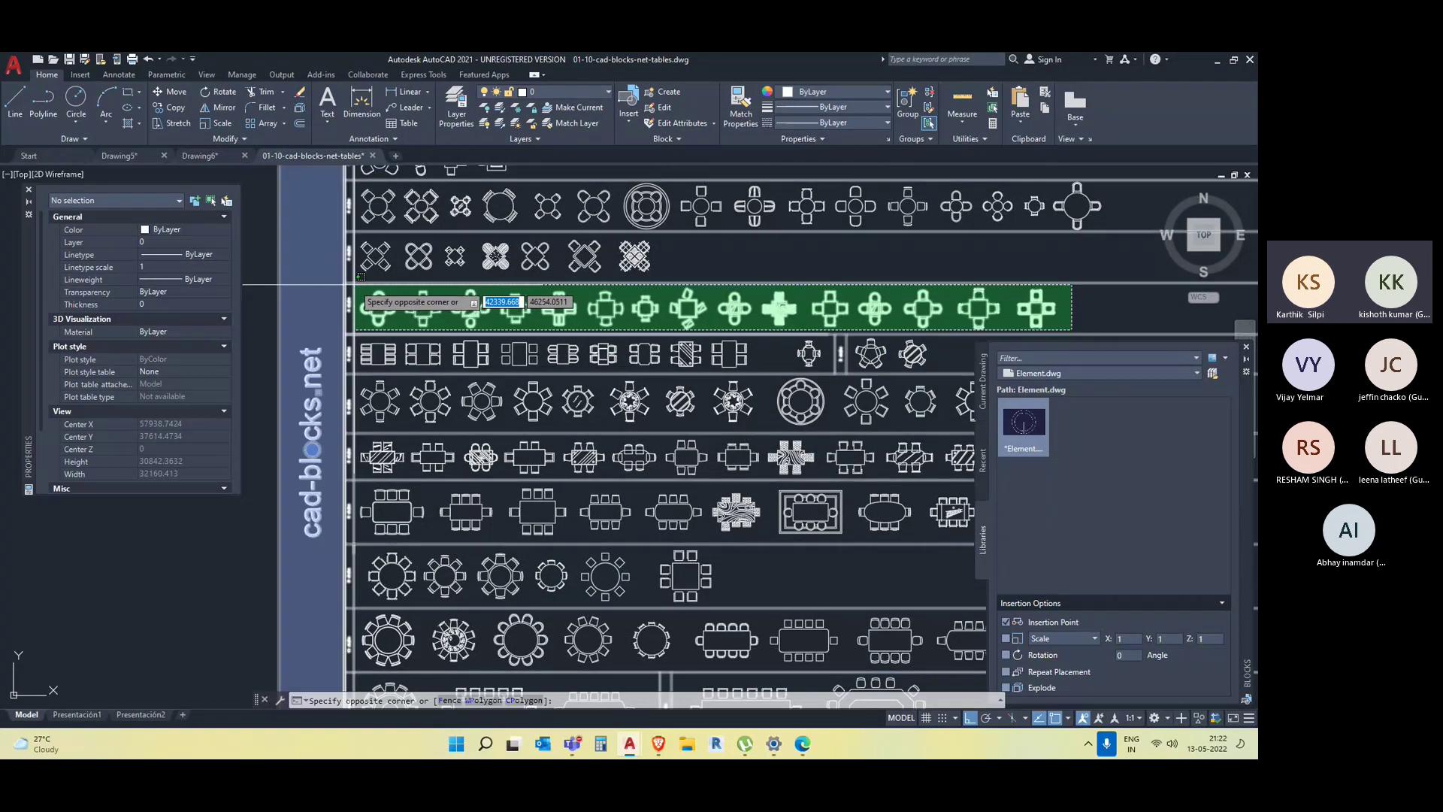
left_click(359, 287)
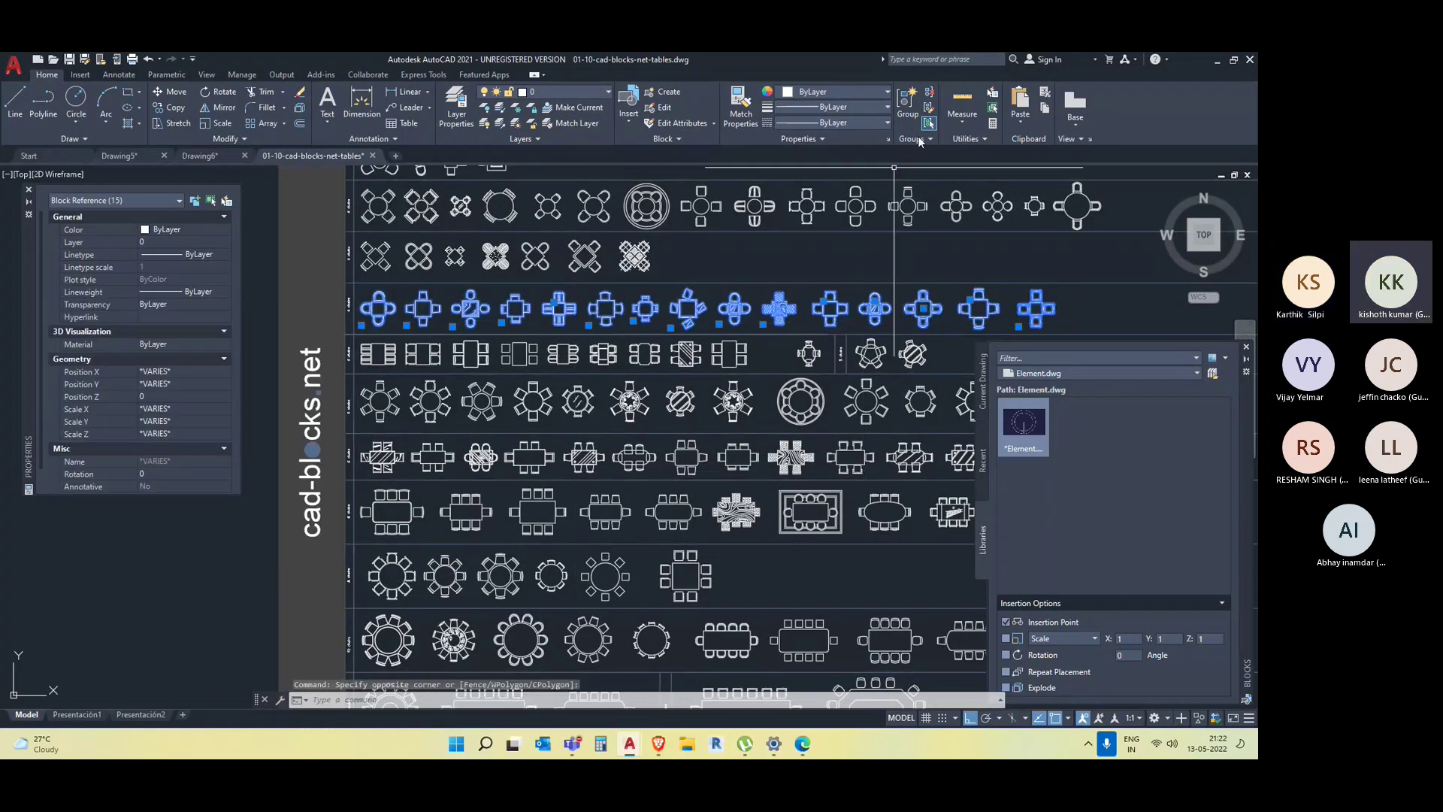
left_click(909, 104)
left_click(692, 308)
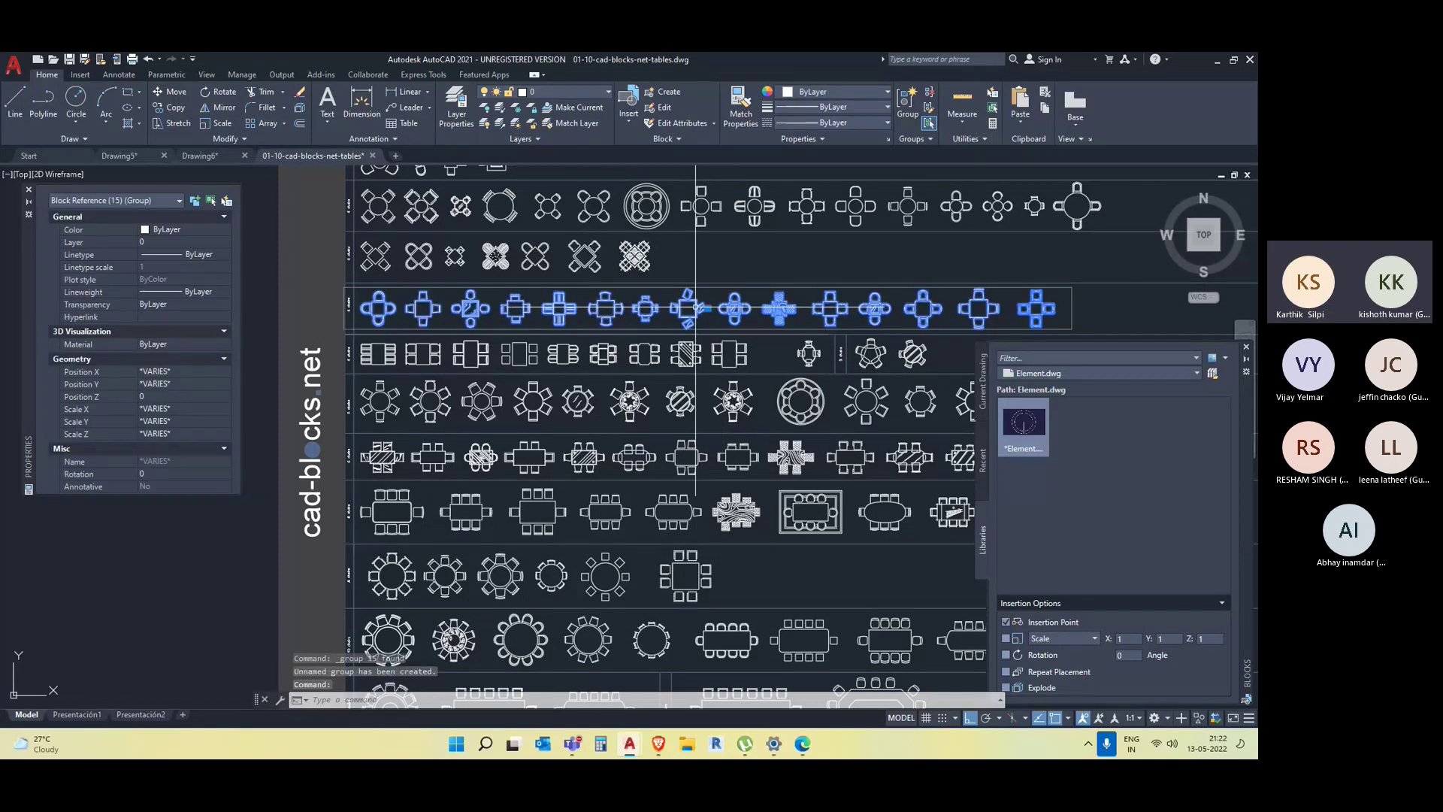
Copy the grouped row of four-chair tables into Drawing5, placing it beside the square and circle.
scroll(551, 367, "up", 2)
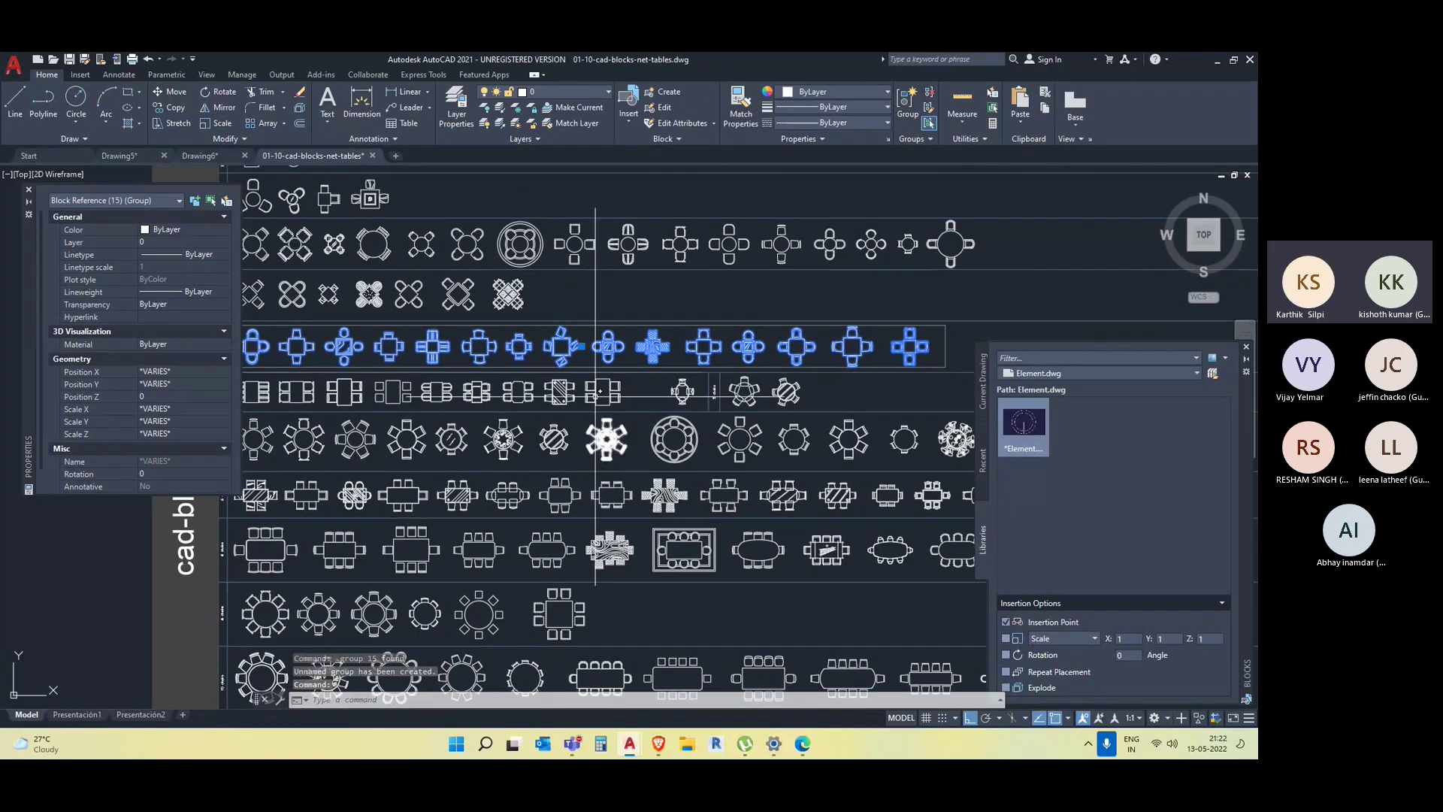
scroll(551, 368, "down", 2)
middle_click_drag(582, 361, 598, 316)
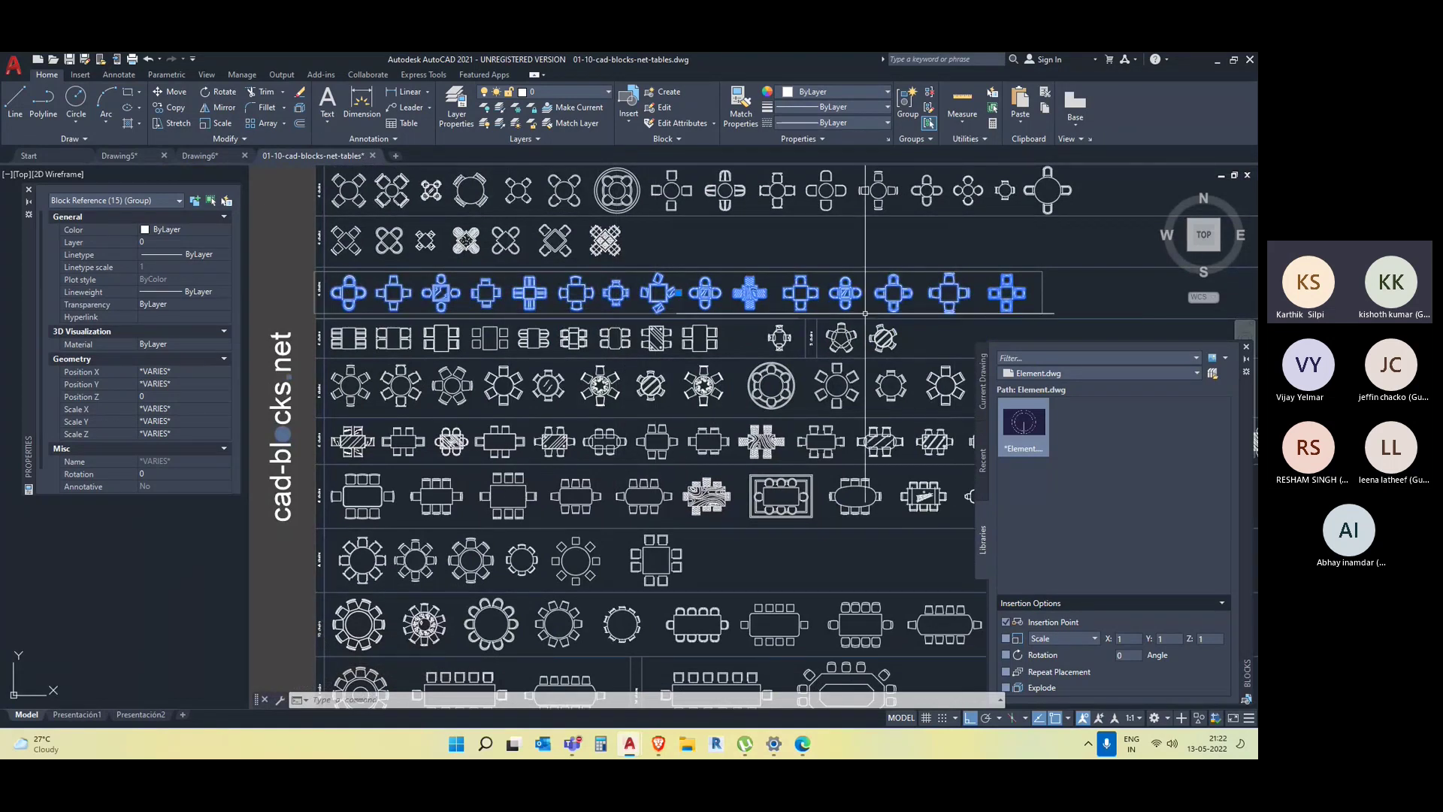
left_click(114, 155)
key("ctrl+v")
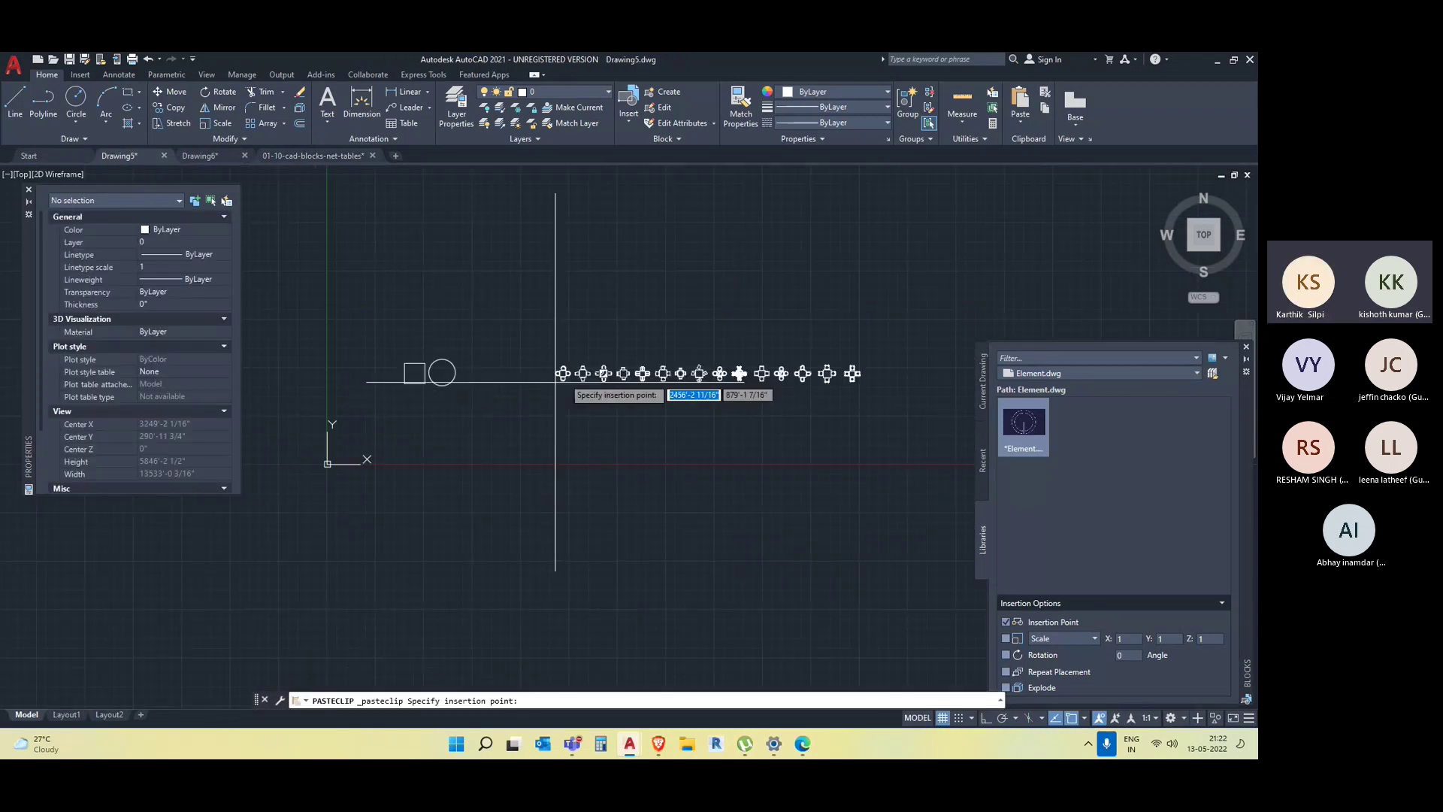
scroll(736, 302, "up", 2)
scroll(737, 313, "down", 2)
scroll(738, 313, "up", 4)
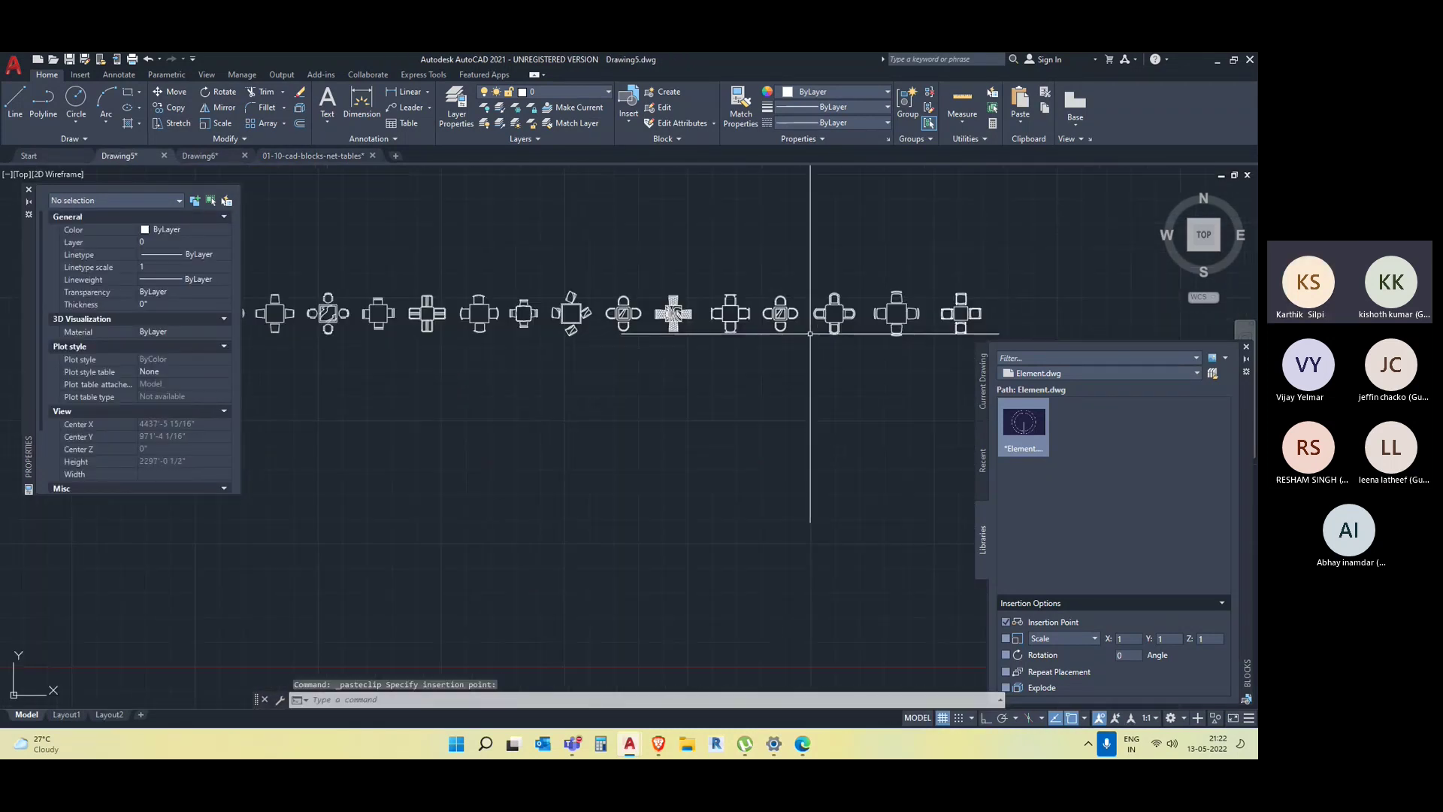
Test selecting individual tables within the pasted row in Drawing5, and clear the selection.
left_click(825, 284)
left_click(686, 361)
left_click(590, 245)
key("Escape")
scroll(648, 369, "down", 2)
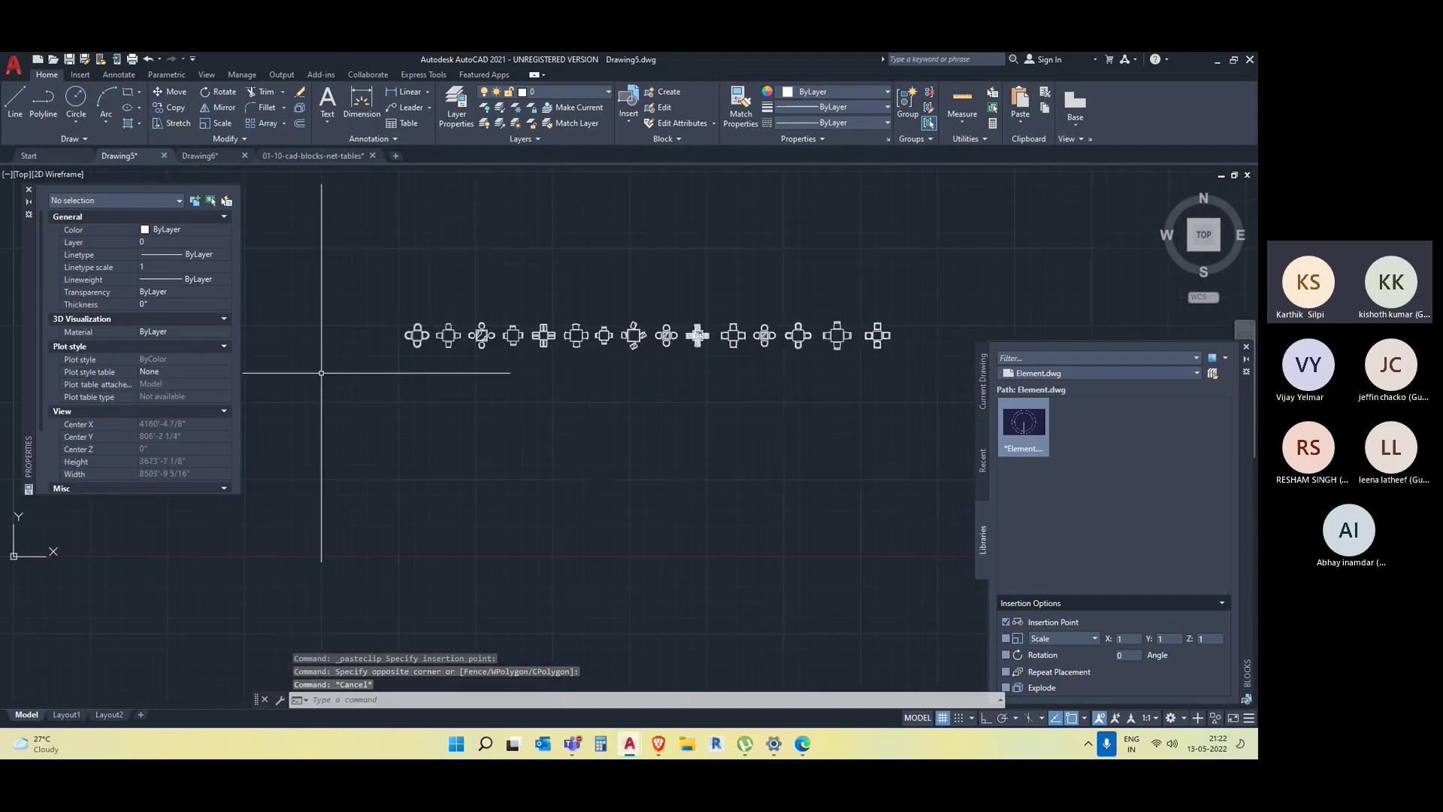
scroll(911, 376, "up", 2)
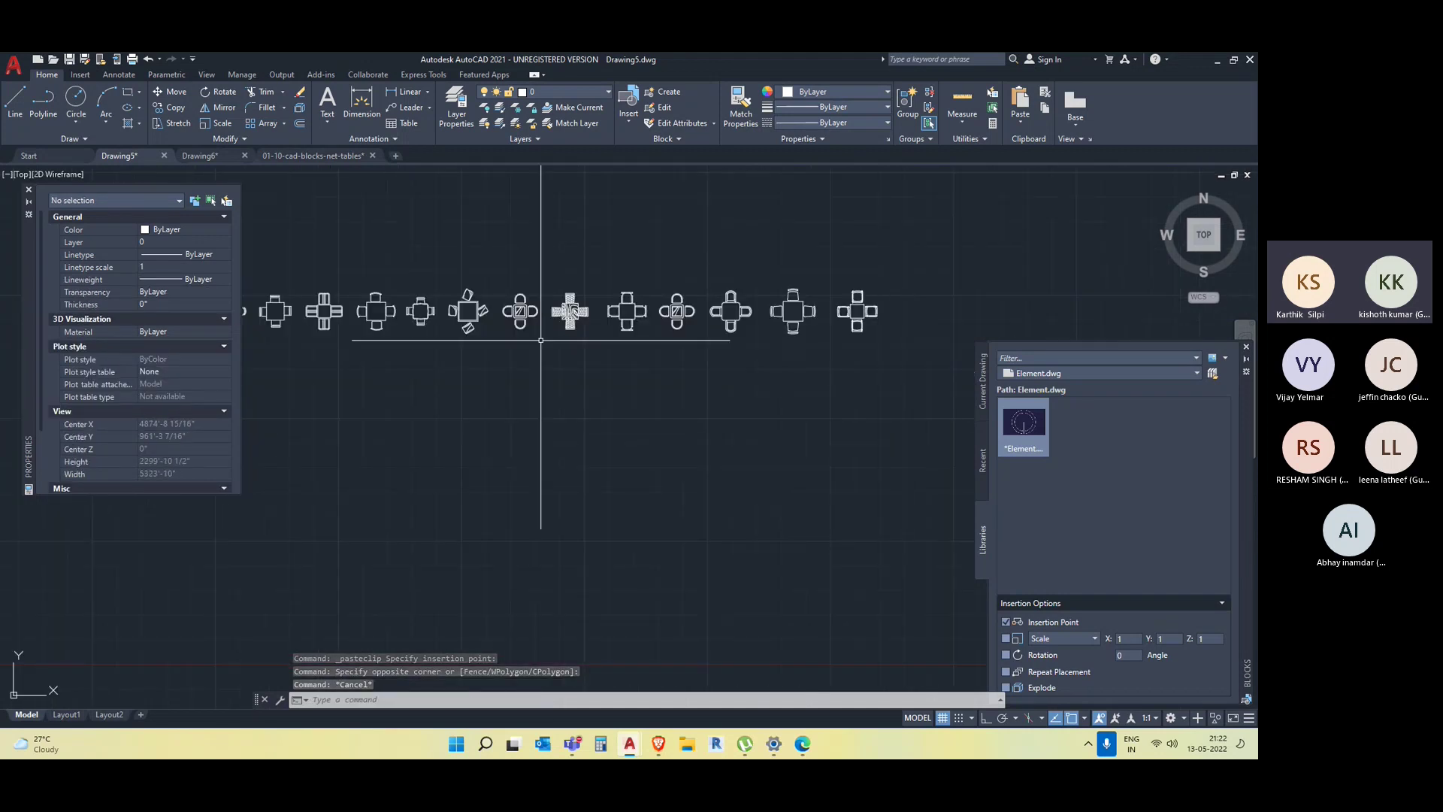
In the 01-10-cad-blocks-net-tables drawing, ungroup the row of upright four-chair tables just below the diagonal ones.
scroll(556, 331, "down", 3)
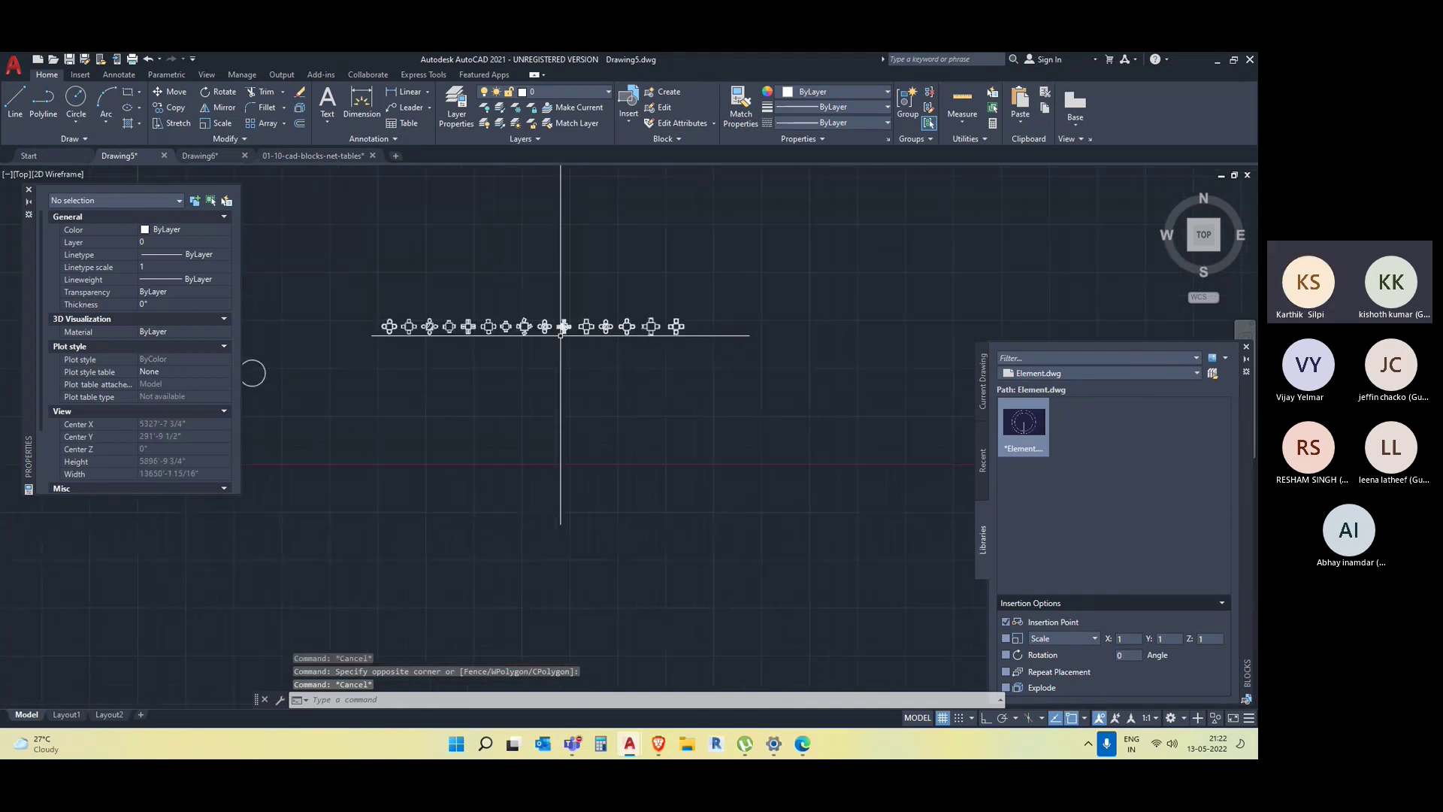
scroll(455, 336, "up", 1)
scroll(450, 336, "down", 2)
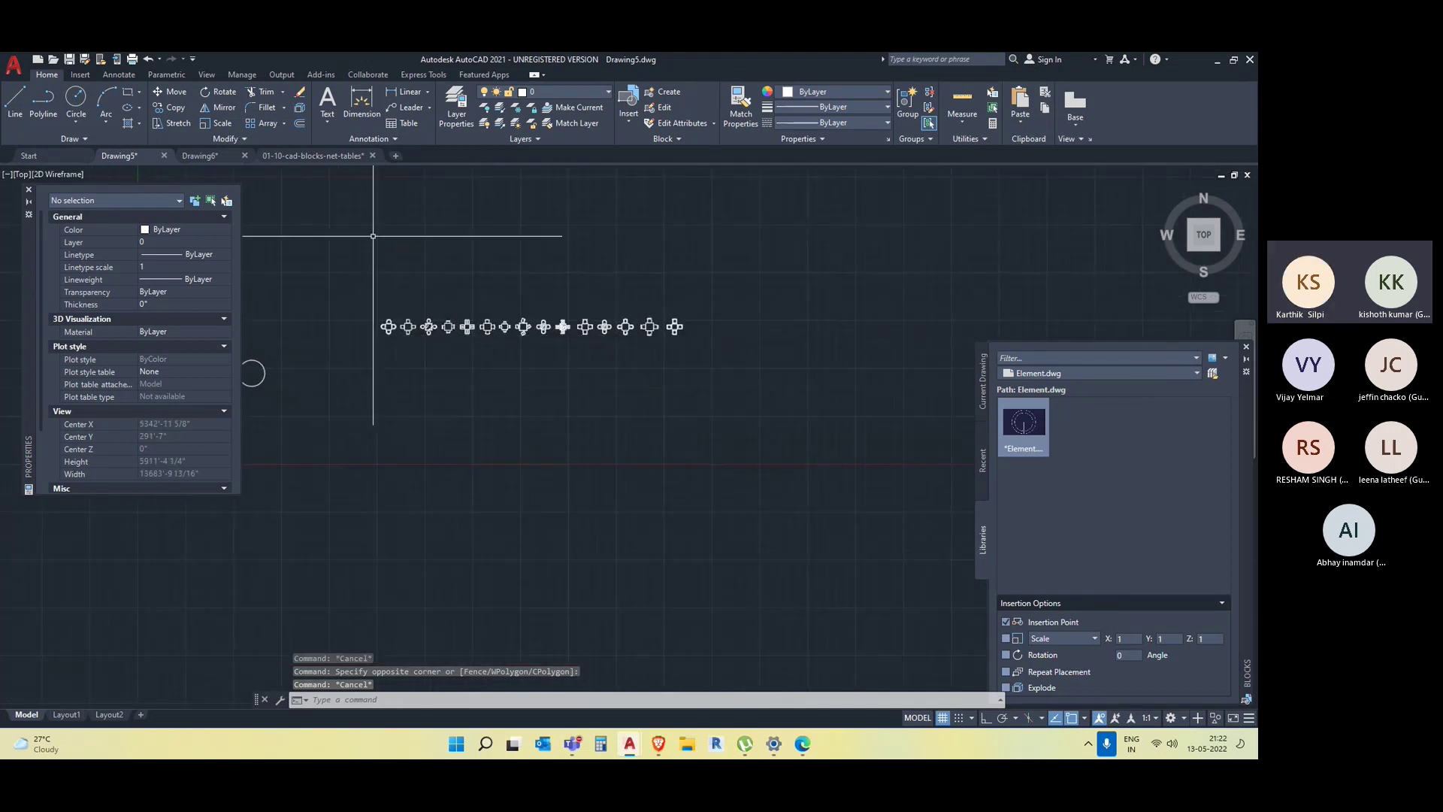
left_click(287, 153)
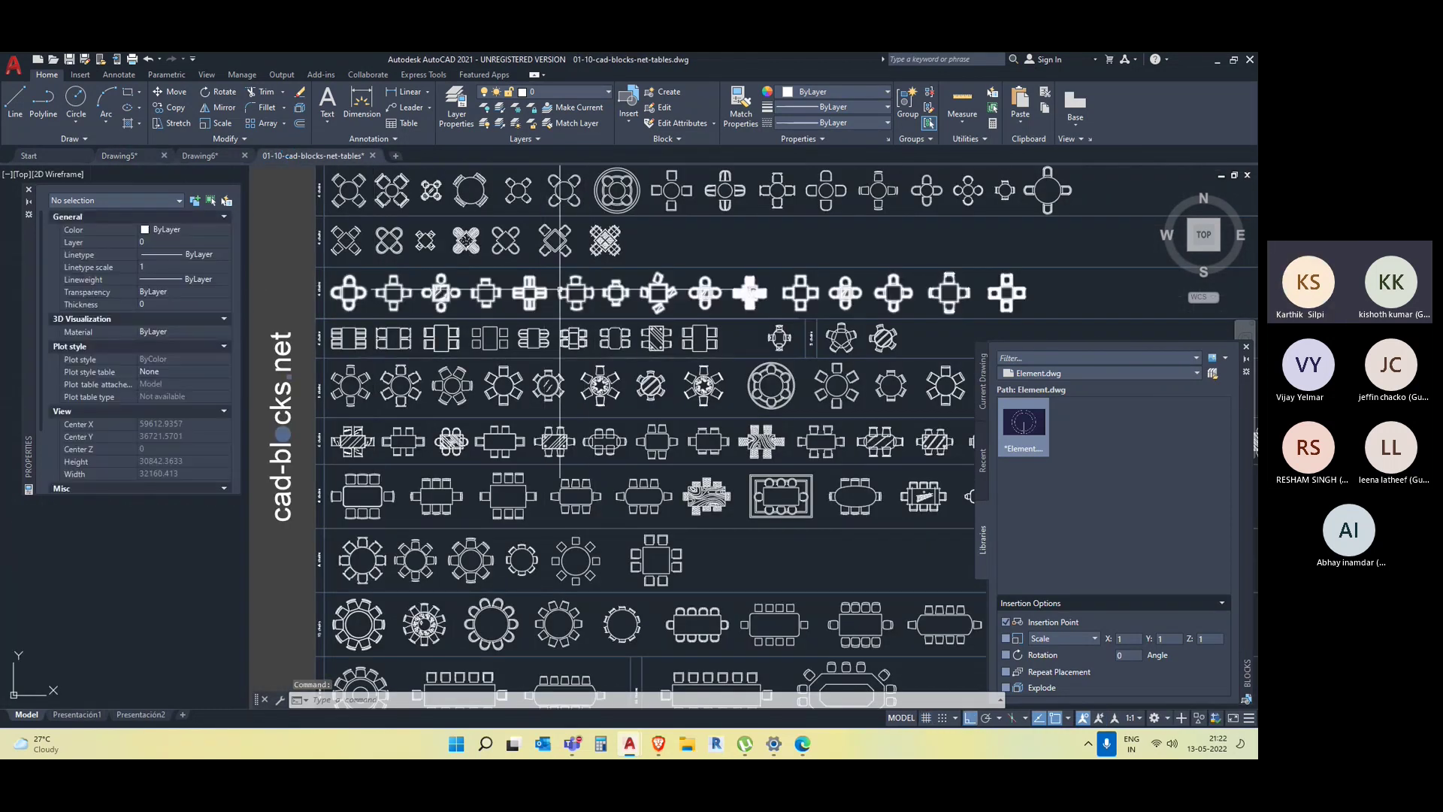
left_click(560, 292)
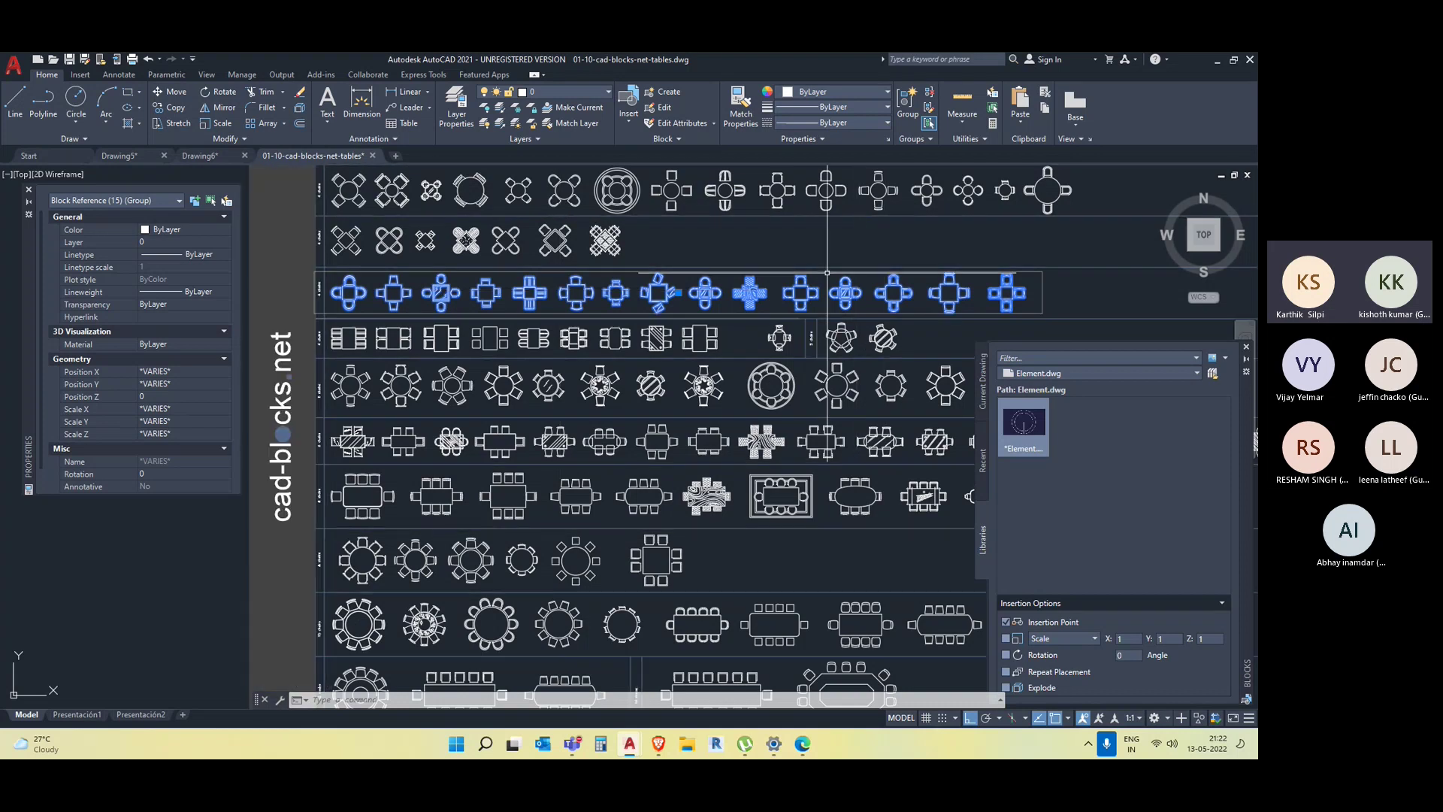
middle_click_drag(812, 383, 766, 397)
scroll(669, 312, "down", 2)
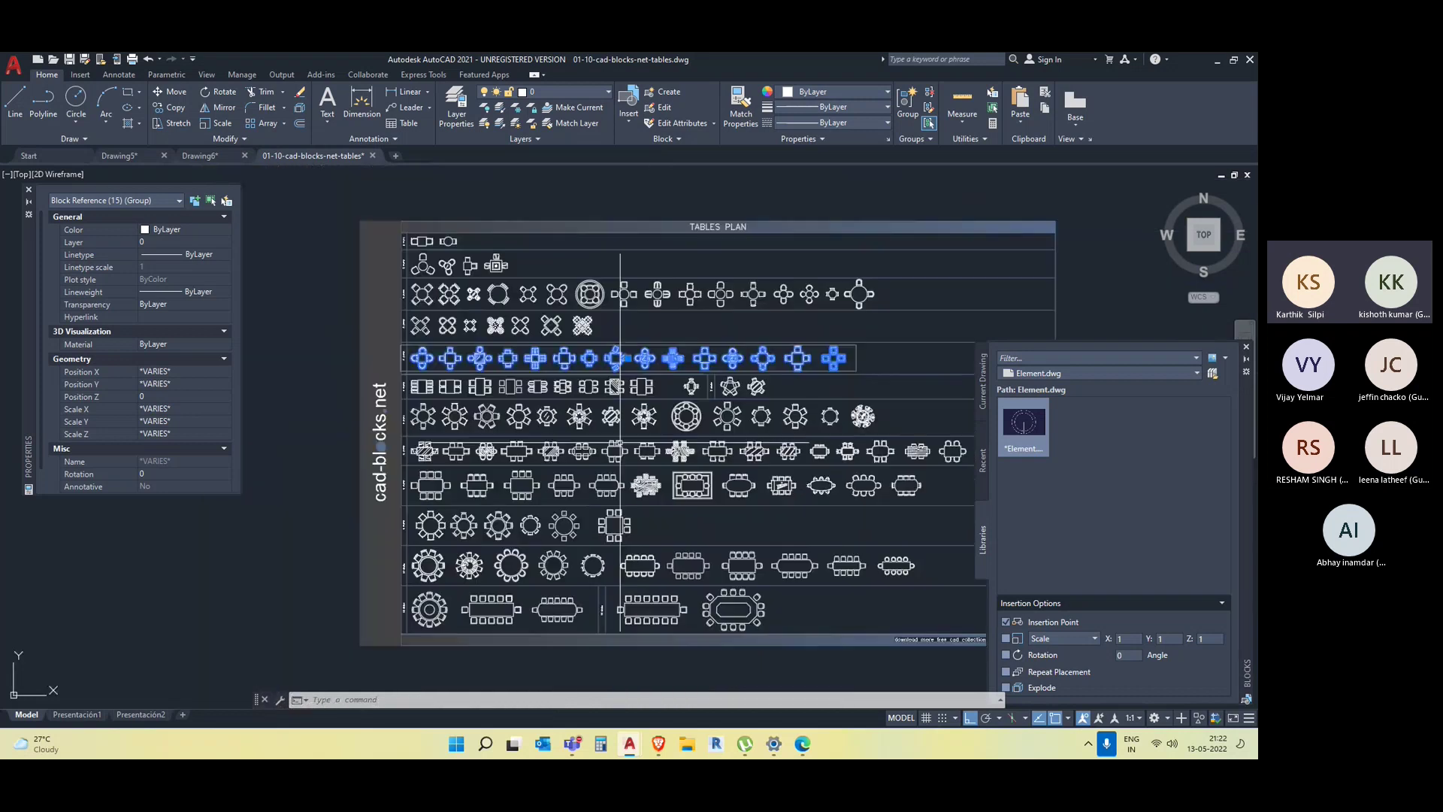
scroll(589, 435, "up", 2)
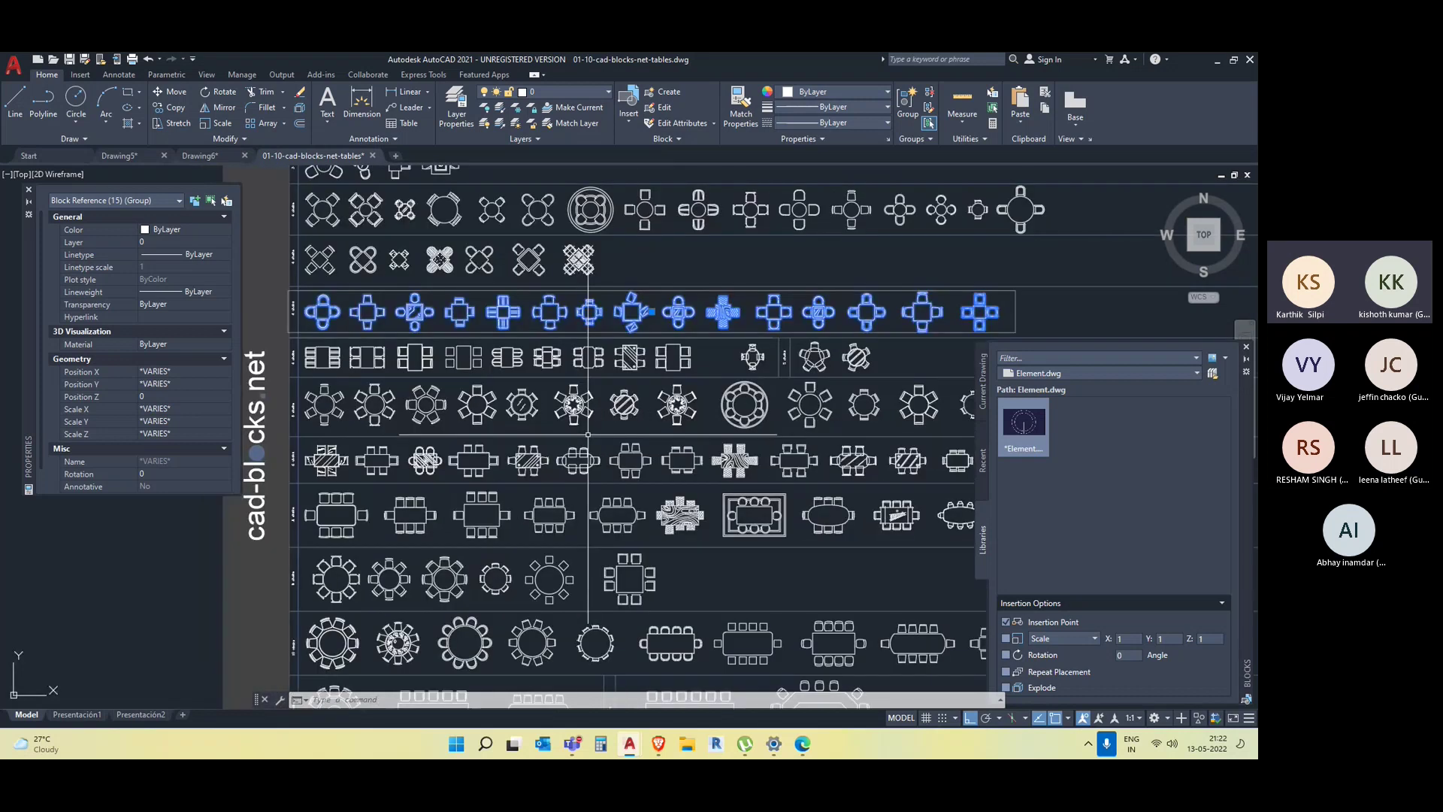
left_click(930, 93)
Select a single table in the ungrouped row to check that it acts on its own, and clear the selection.
left_click(864, 331)
left_click(854, 290)
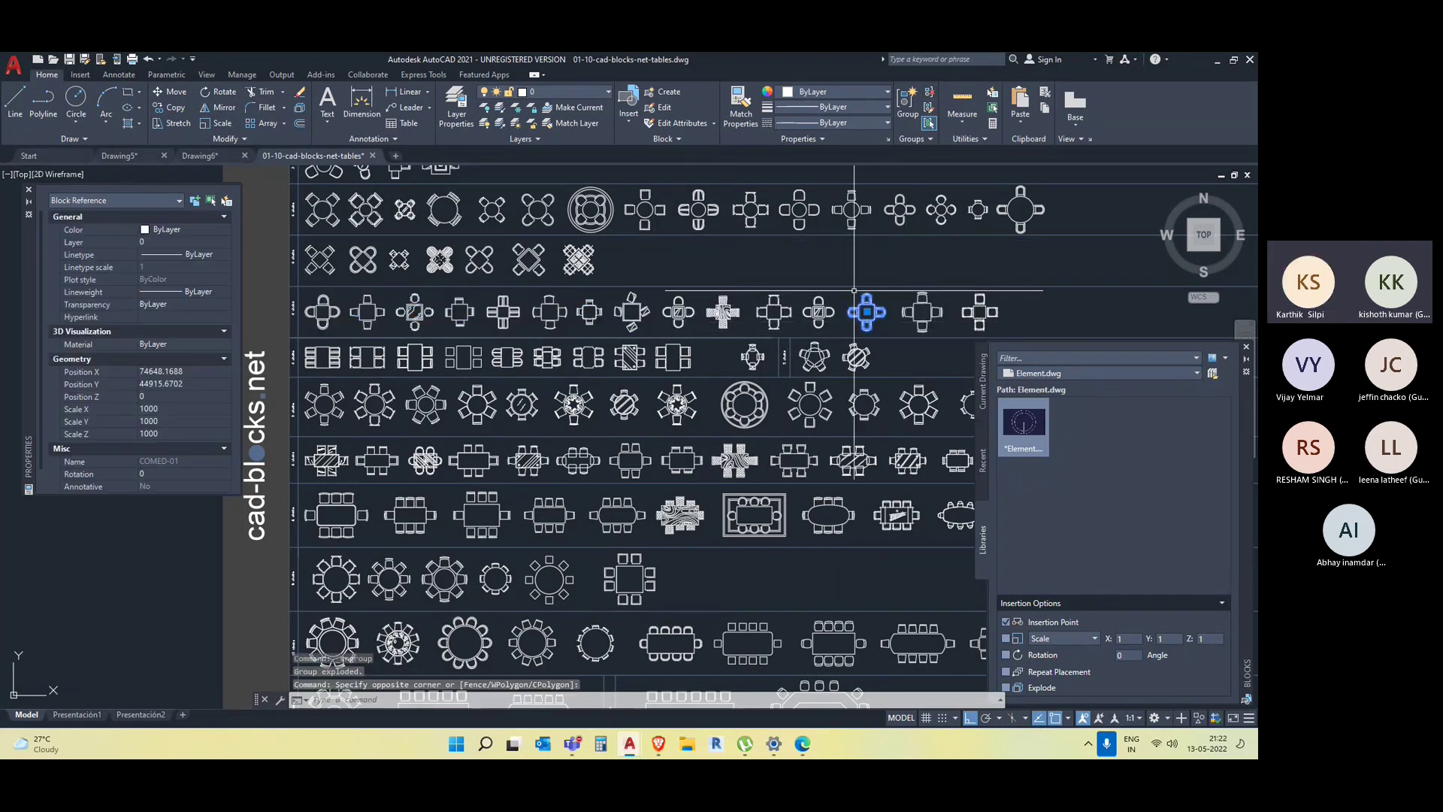
key("Escape")
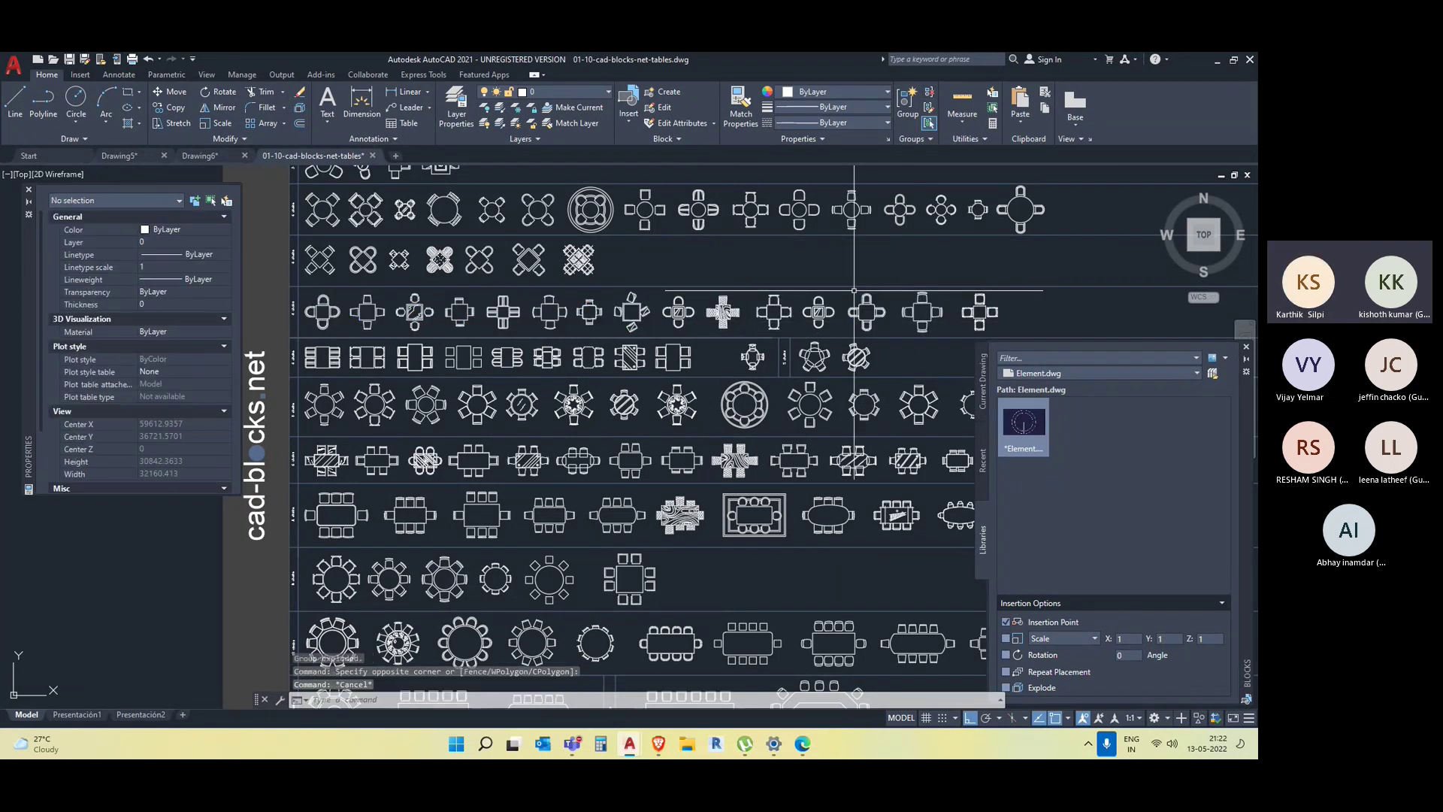
Group only the last three tables at the right end of the row, and select one to test the group.
middle_click_drag(887, 300, 898, 285)
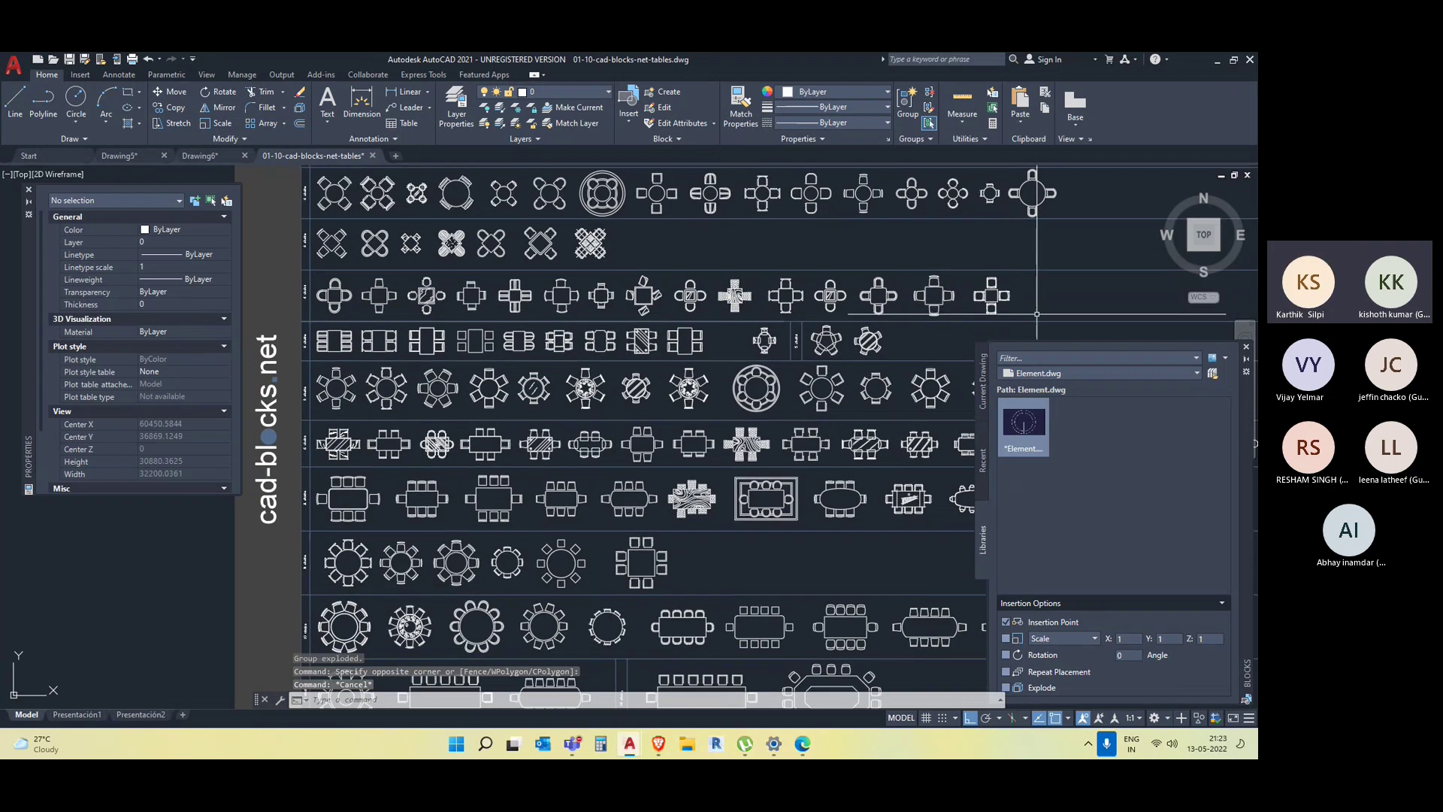
left_click(1031, 299)
scroll(872, 277, "up", 2)
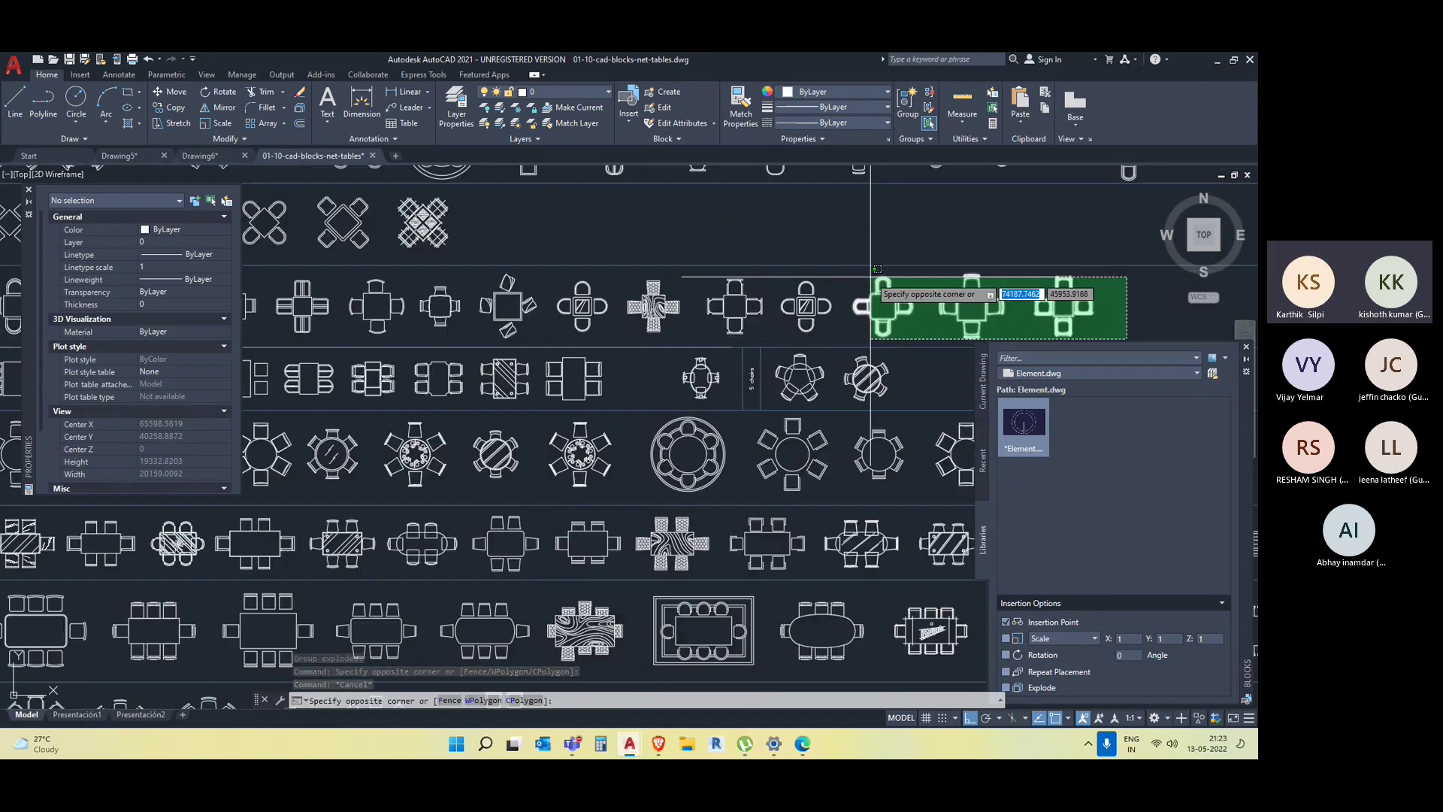
left_click(849, 275)
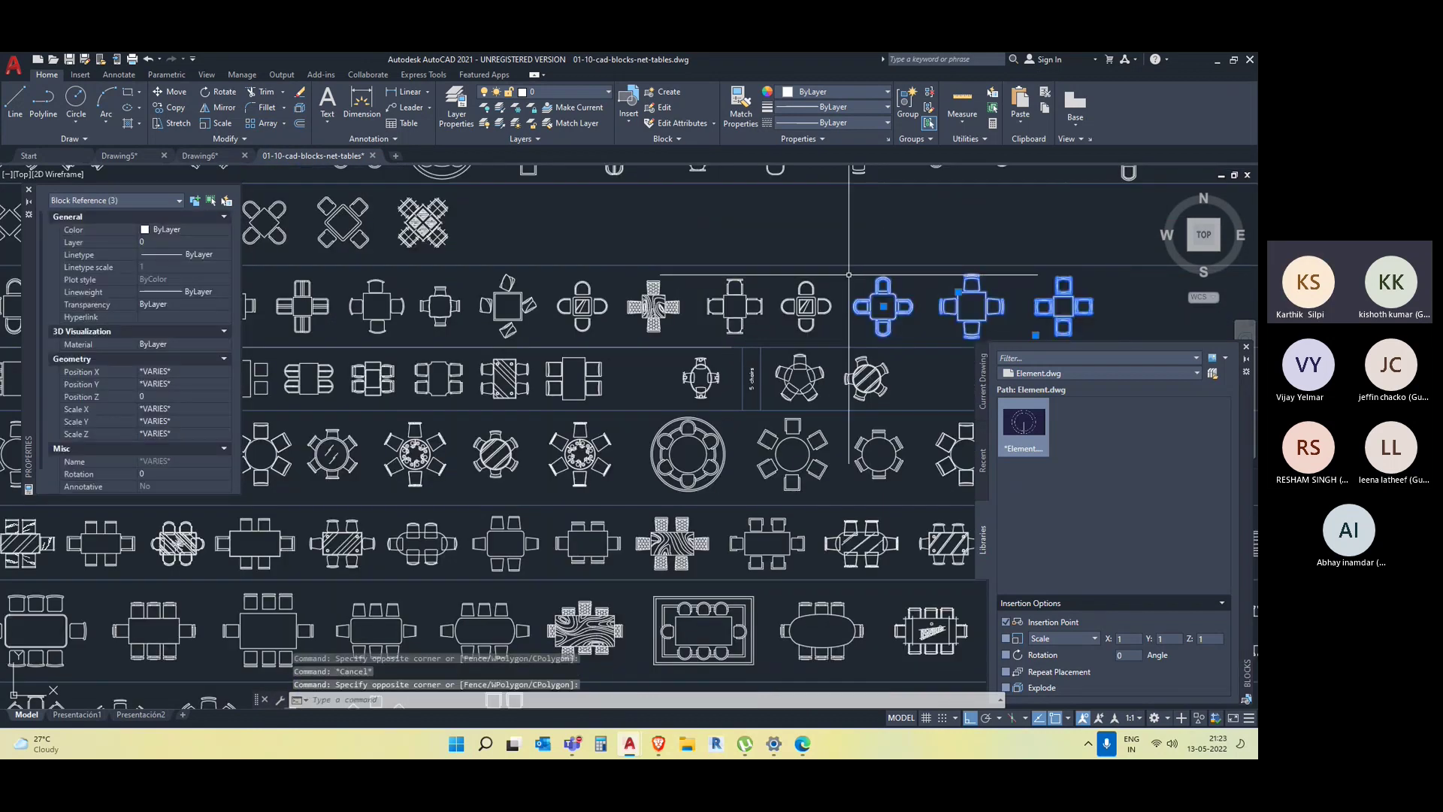
left_click(907, 105)
left_click(889, 303)
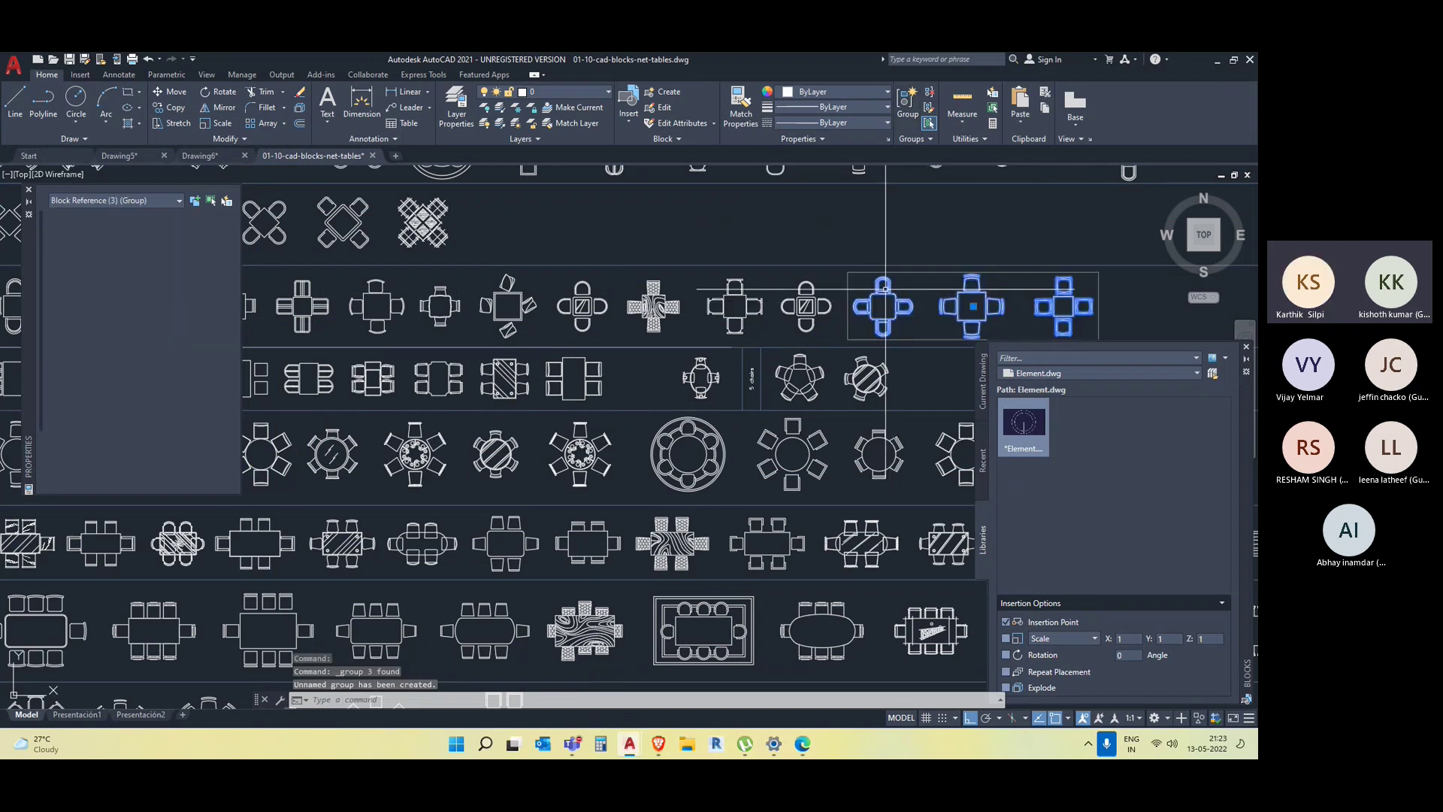
key("Escape")
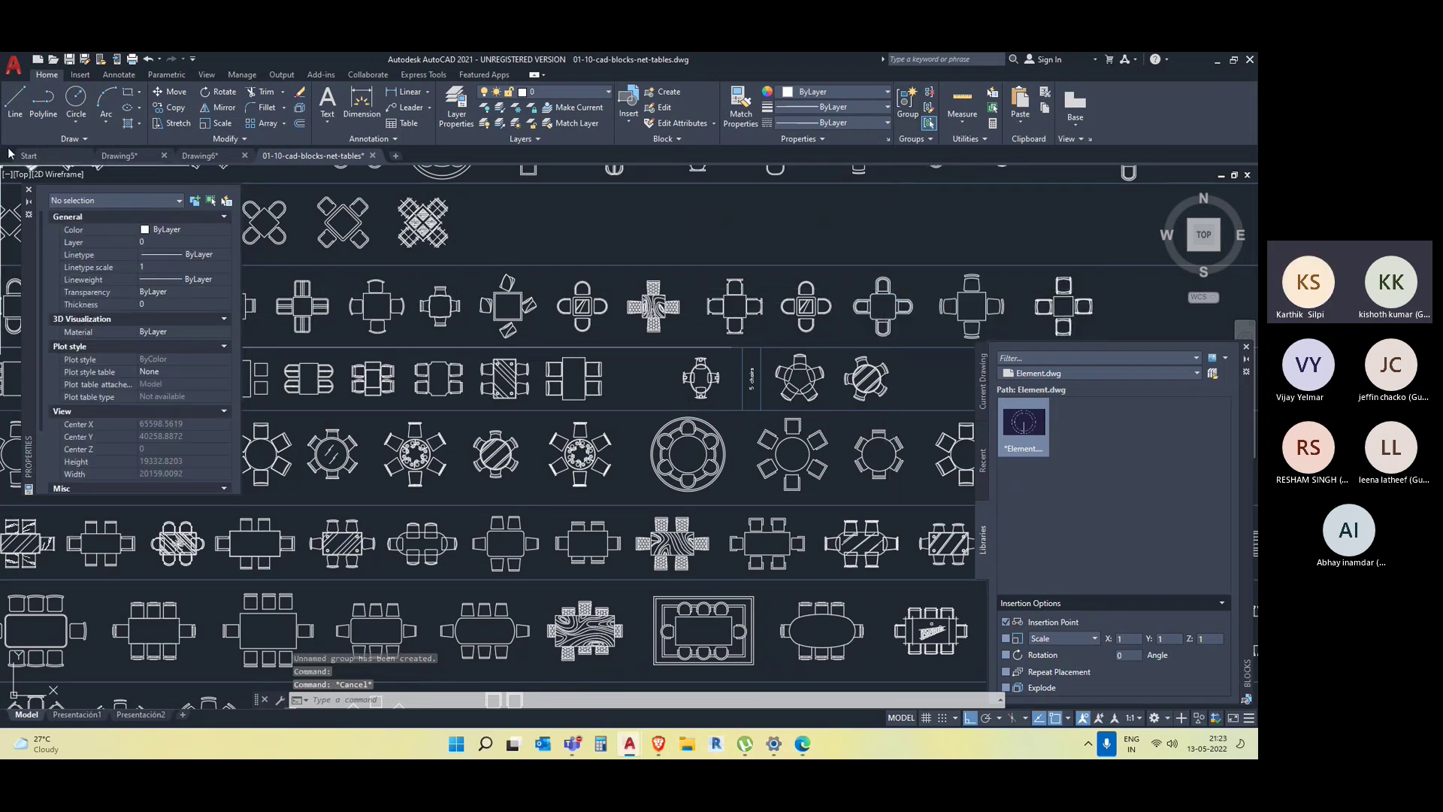
In Drawing5, erase the square, the circle and the whole pasted row of tables.
left_click(114, 156)
scroll(490, 380, "down", 3)
scroll(615, 387, "up", 6)
scroll(626, 387, "down", 2)
left_click(830, 382)
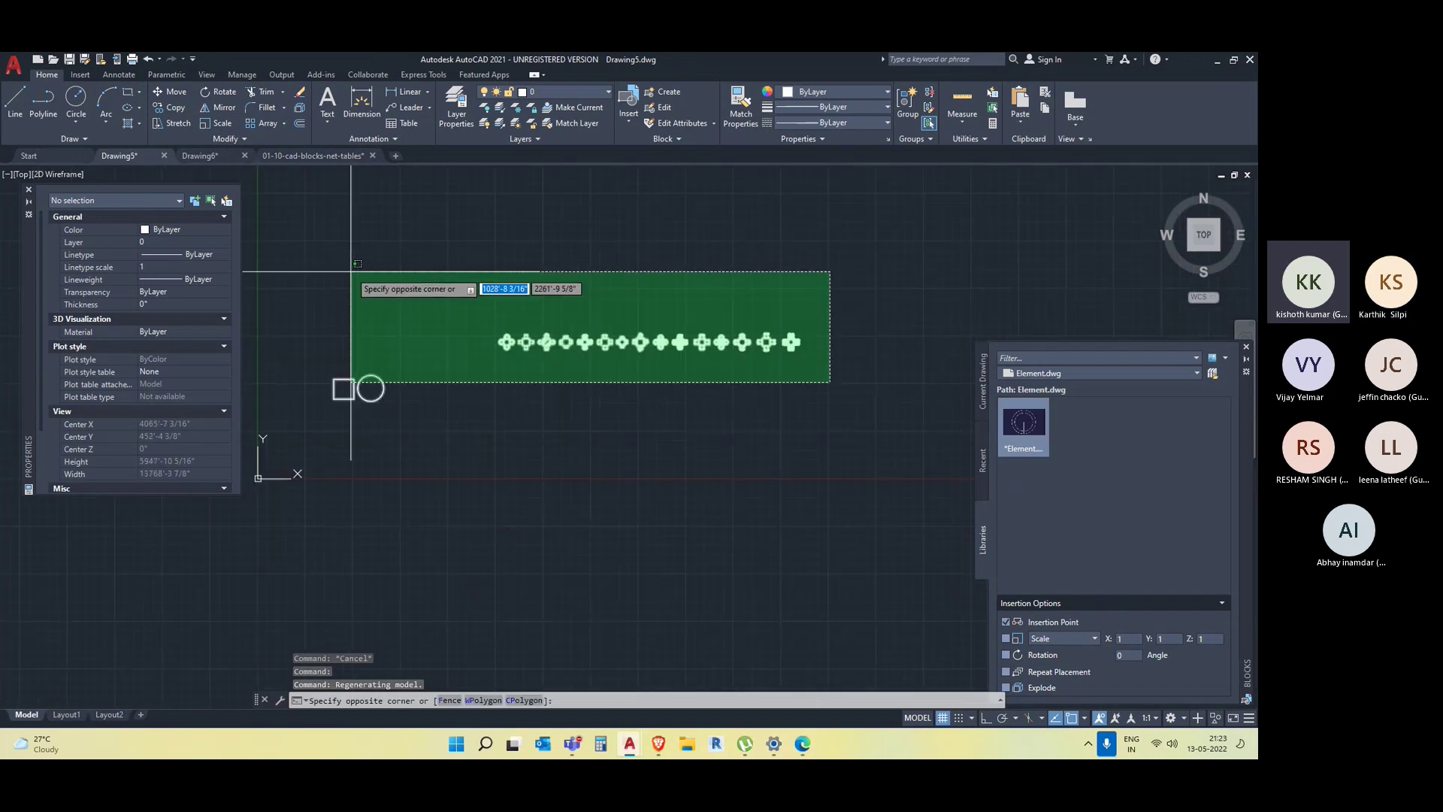
left_click(358, 264)
key("Delete")
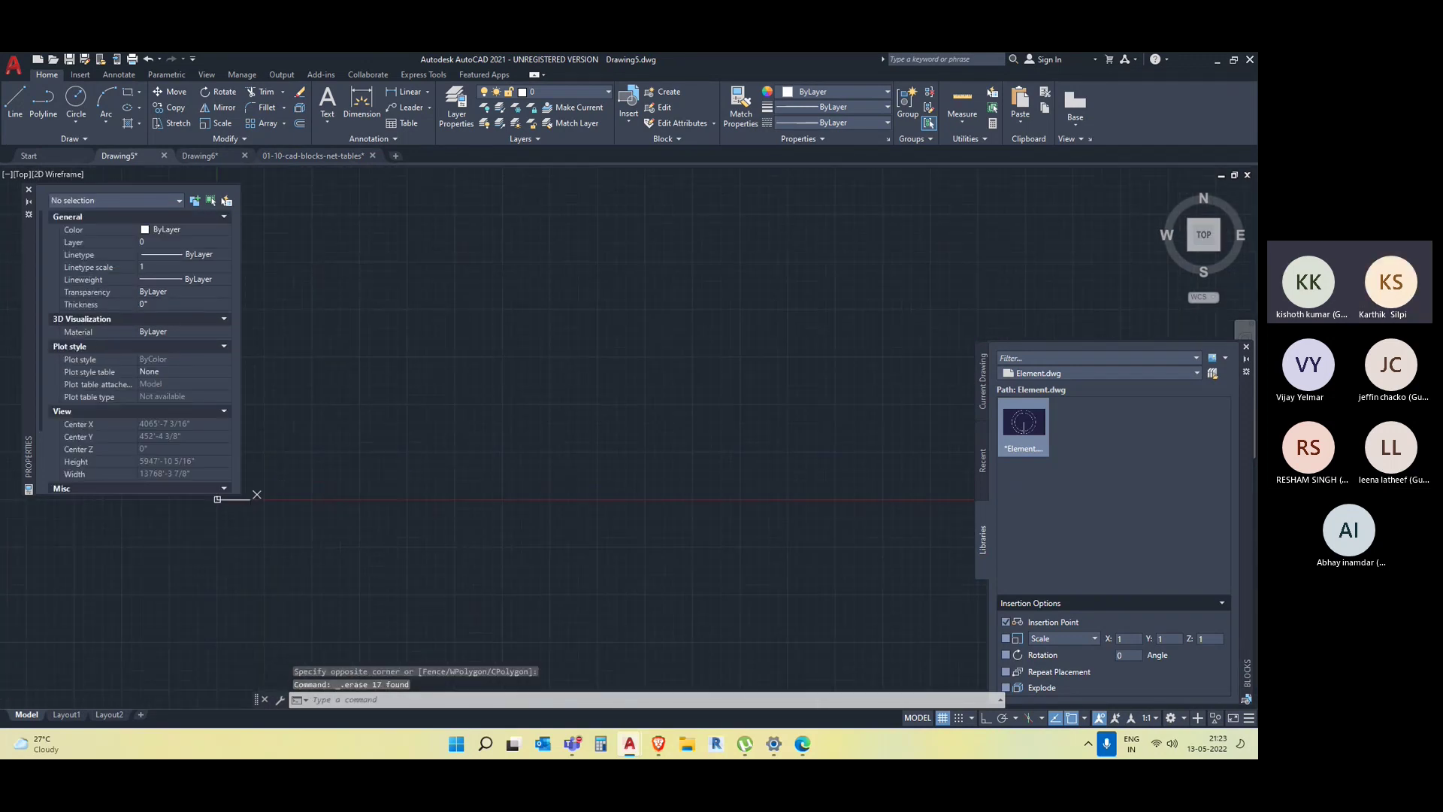
Create a new layer named 1 in Drawing5 and set its color to green, index 62.
left_click(456, 104)
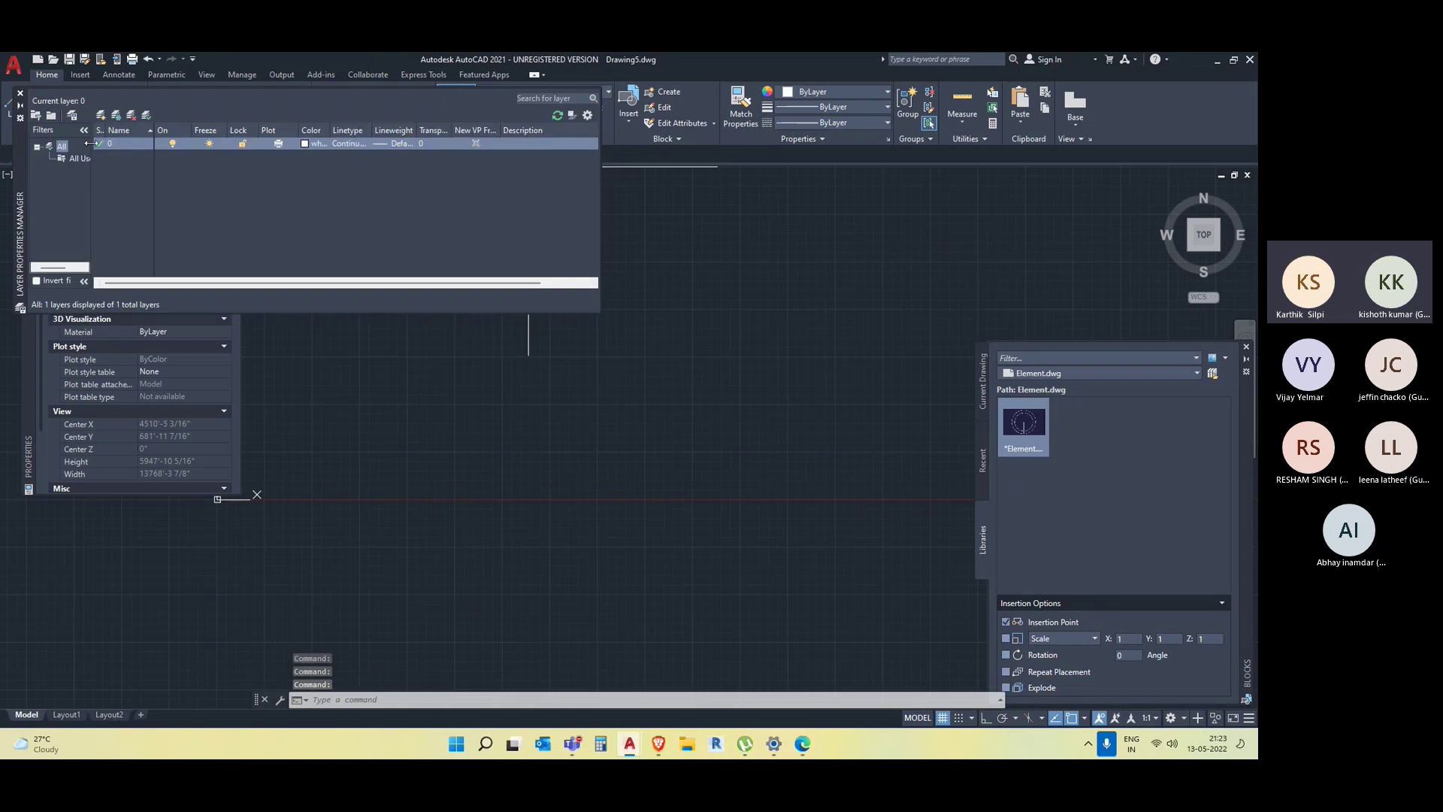
left_click(101, 116)
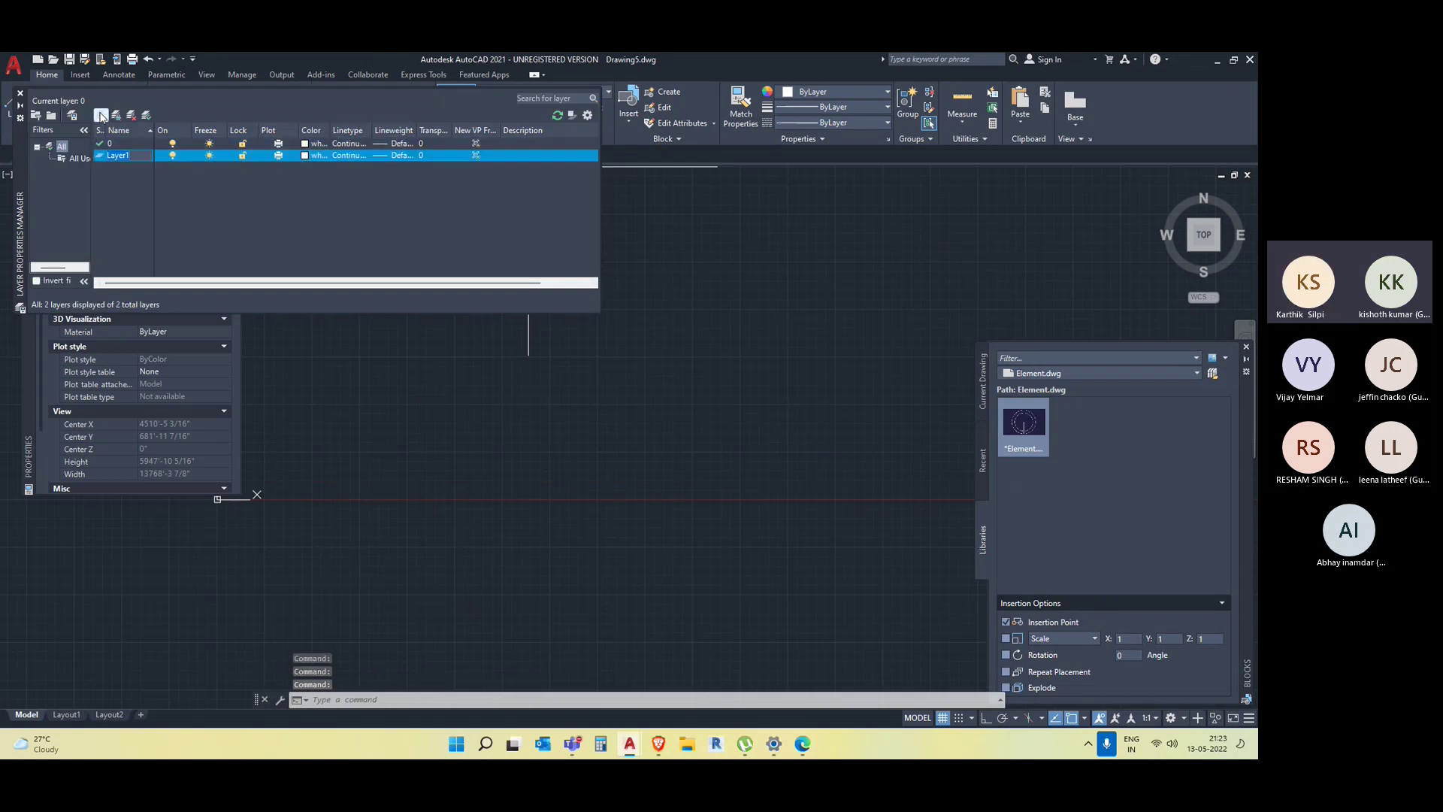
left_click(317, 155)
left_click(317, 155)
left_click(570, 344)
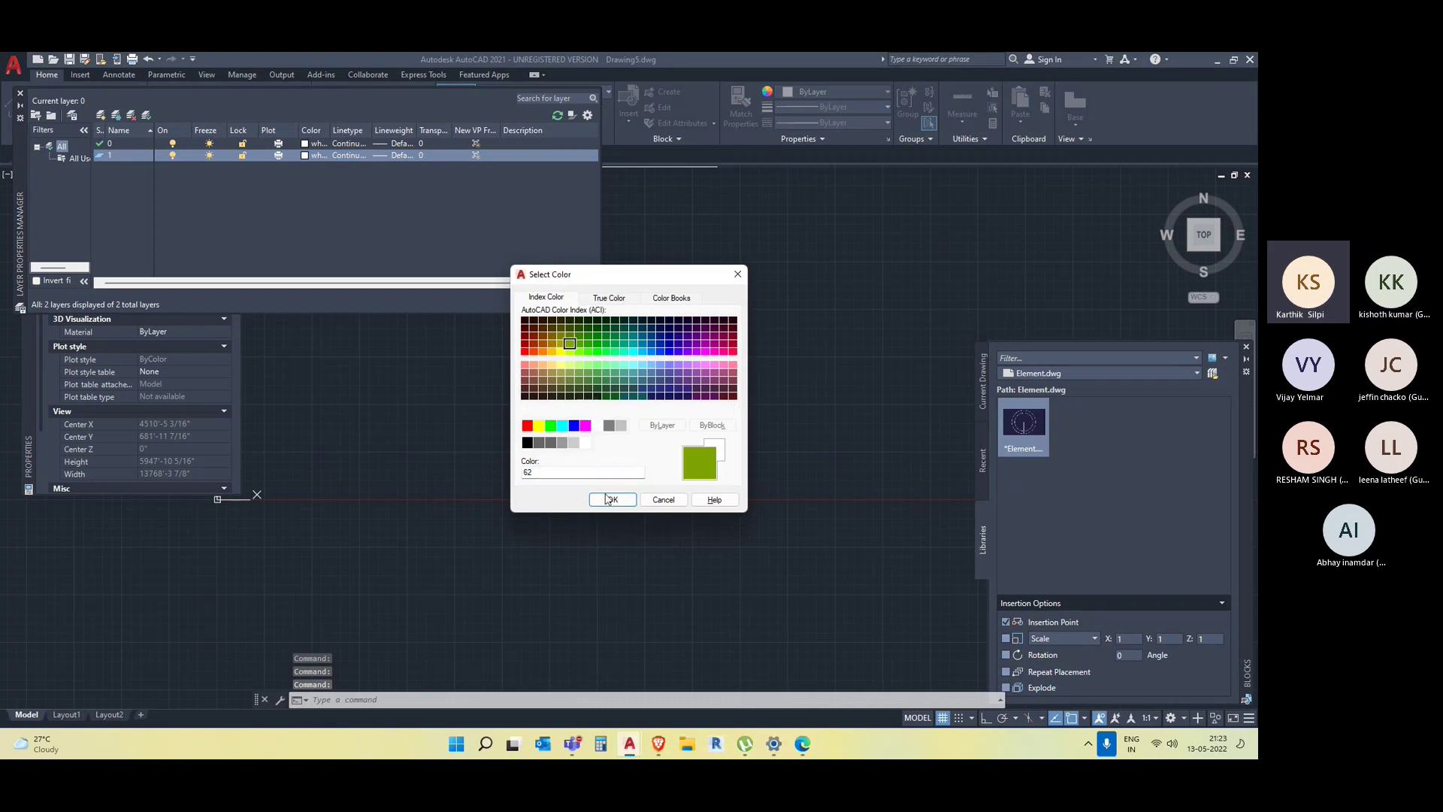
left_click(612, 499)
Add a layer named 2 and set its color to dark red, index 12.
left_click(101, 117)
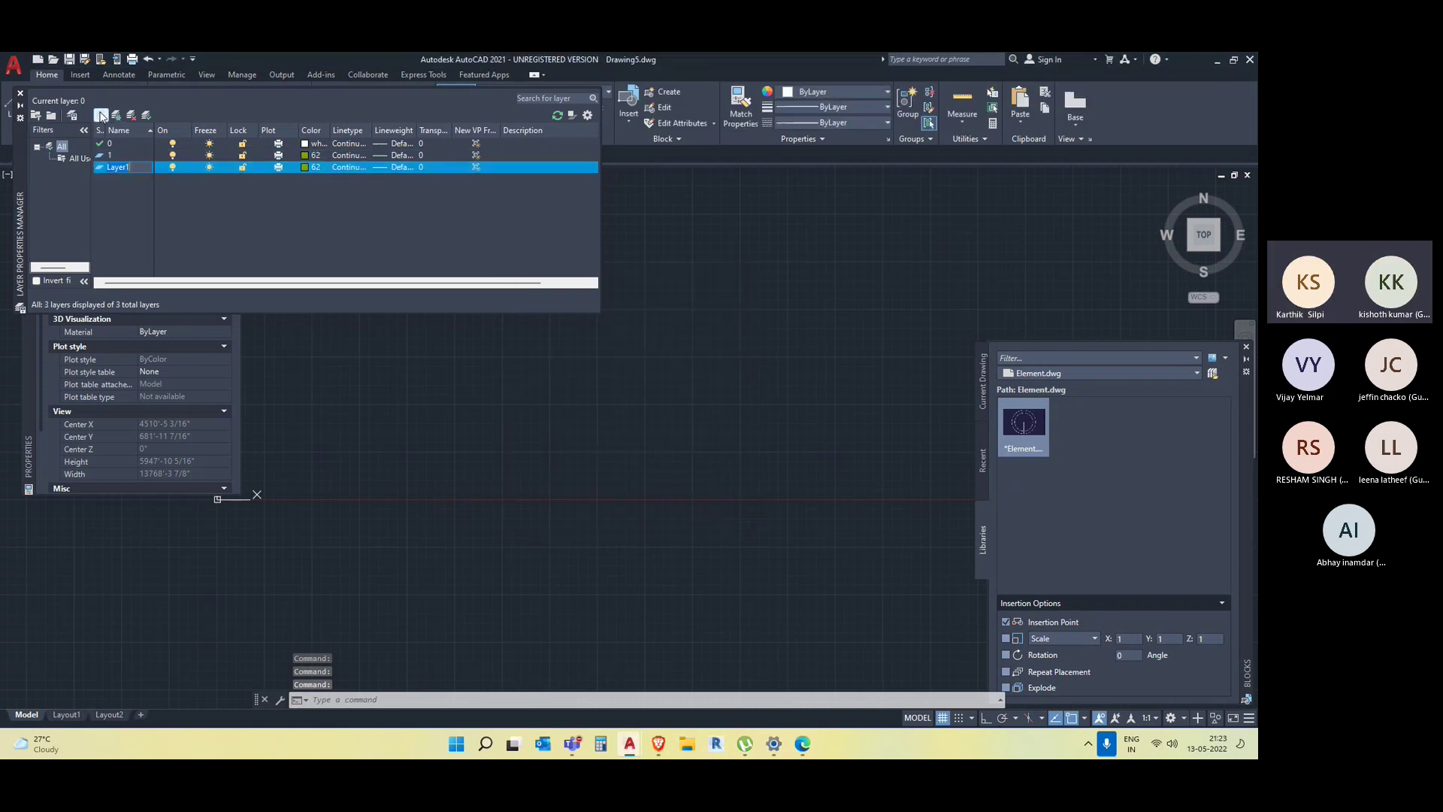
type("2")
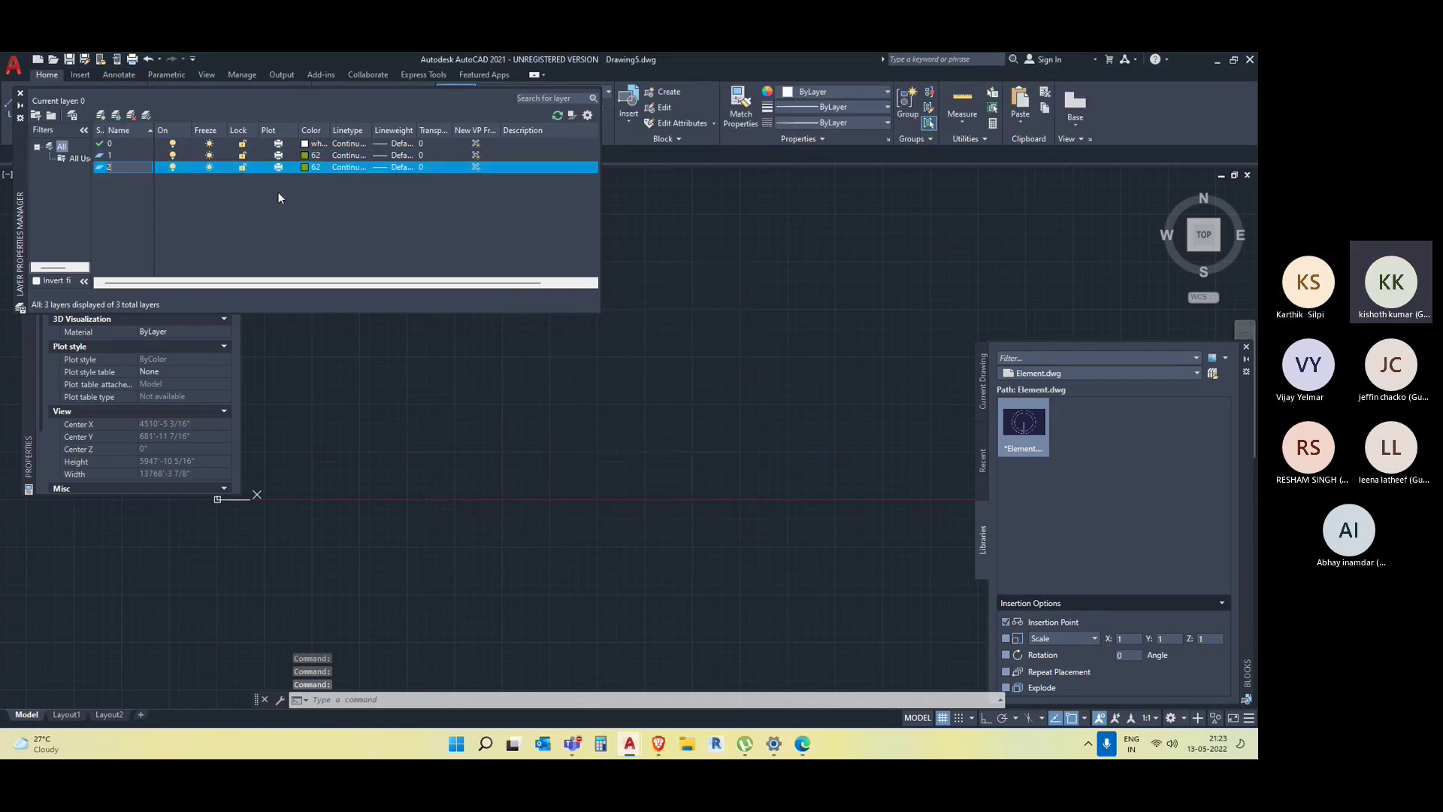
left_click(313, 167)
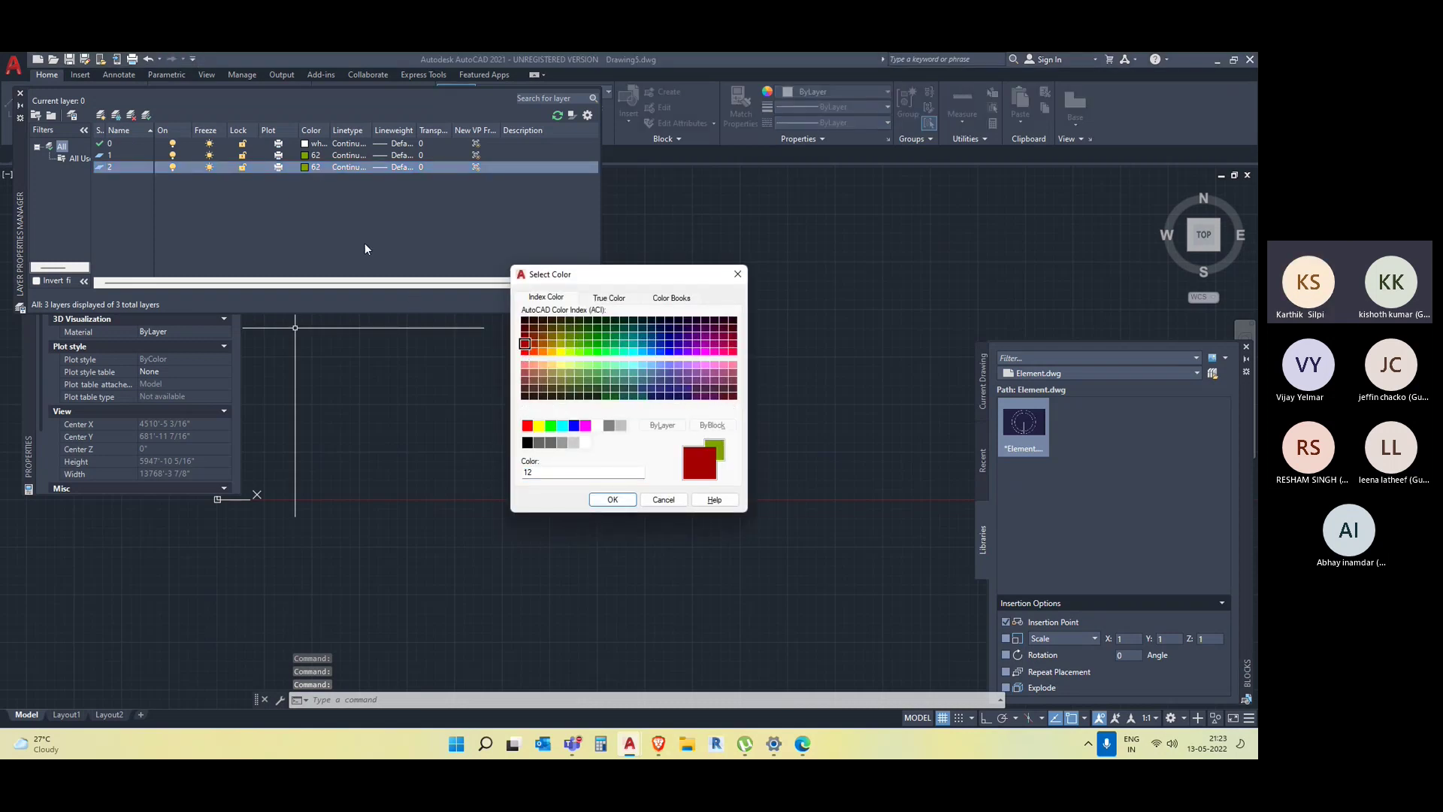
left_click(612, 499)
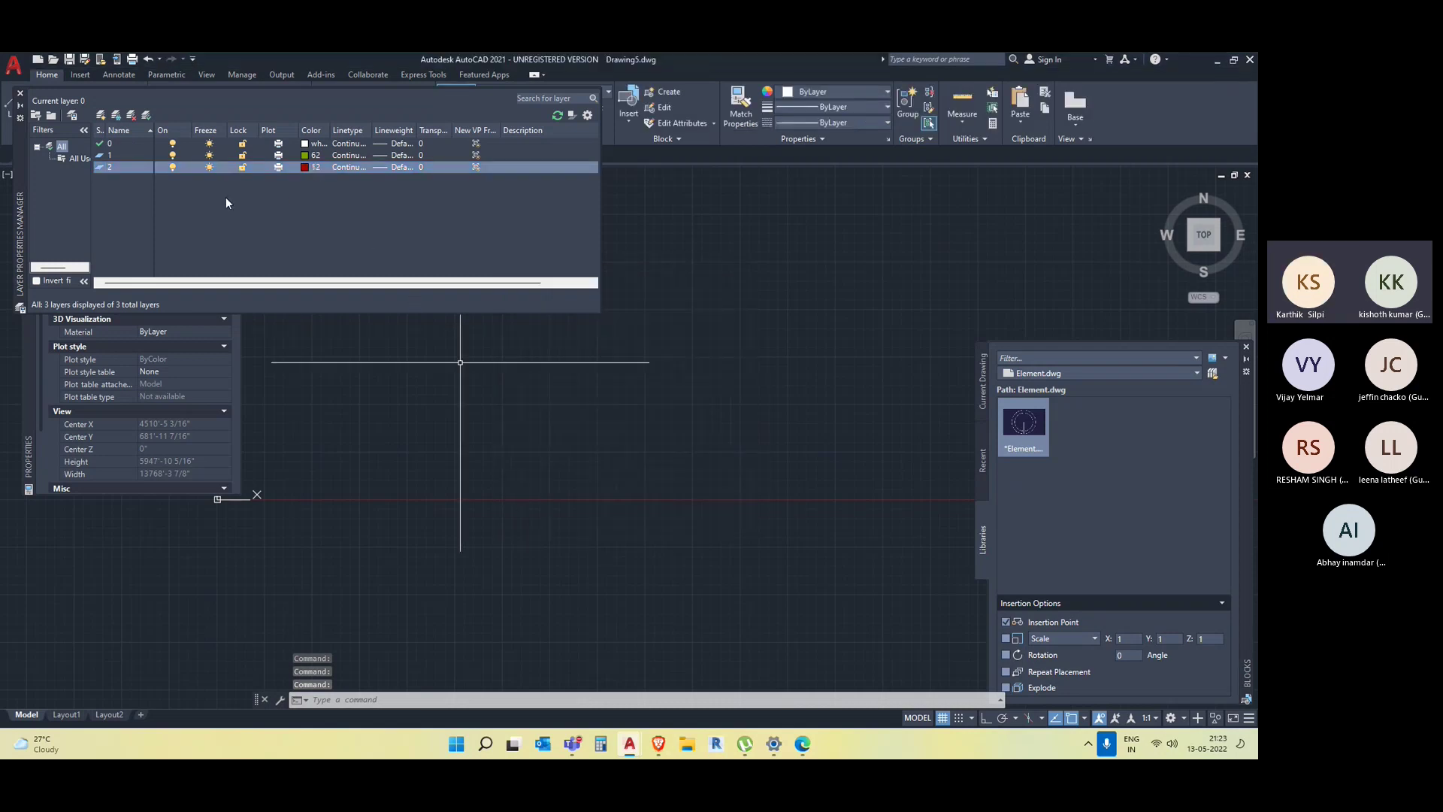
Add a third new layer with its default name, set its color to yellow, index 50, and close the layer manager.
left_click(99, 115)
left_click(314, 179)
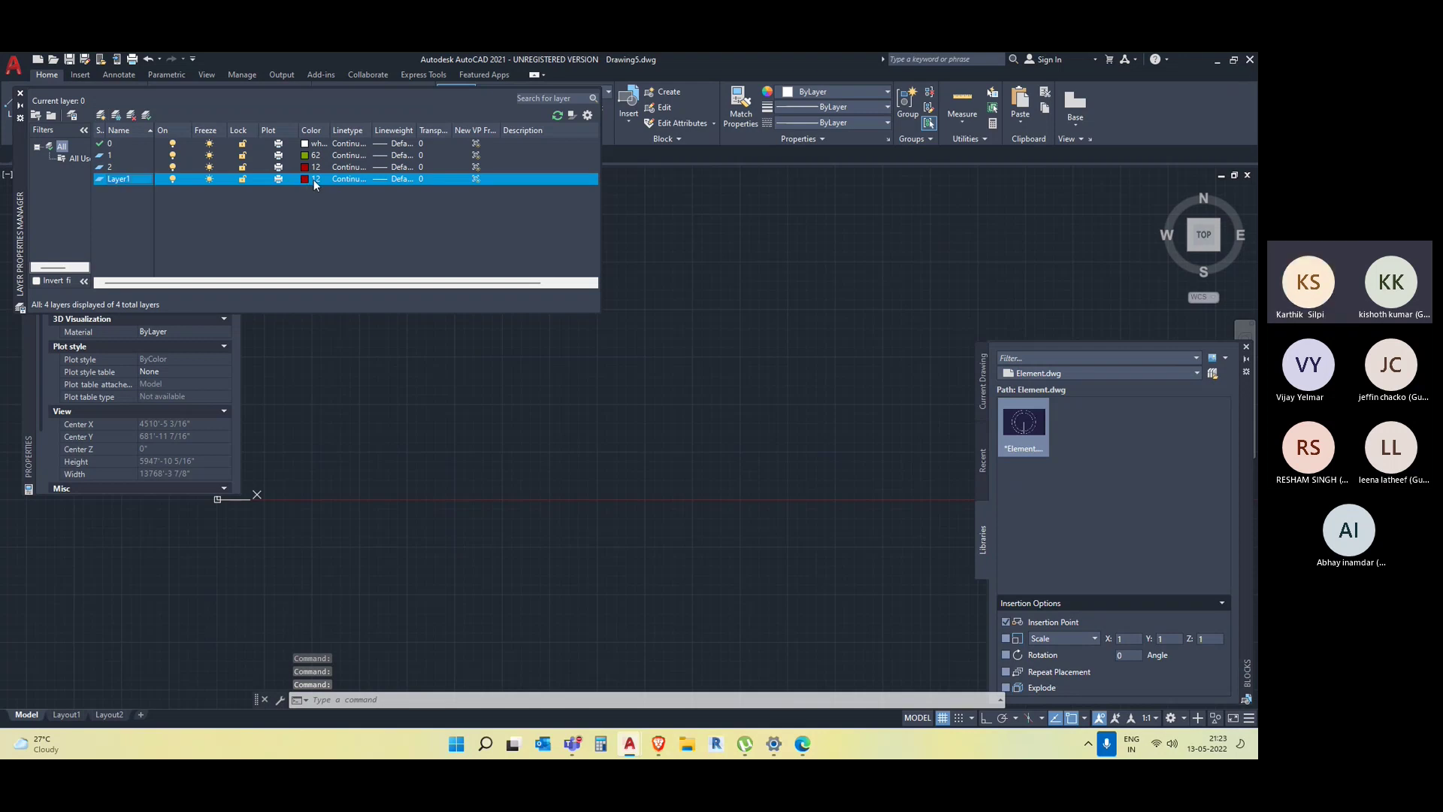
left_click(561, 352)
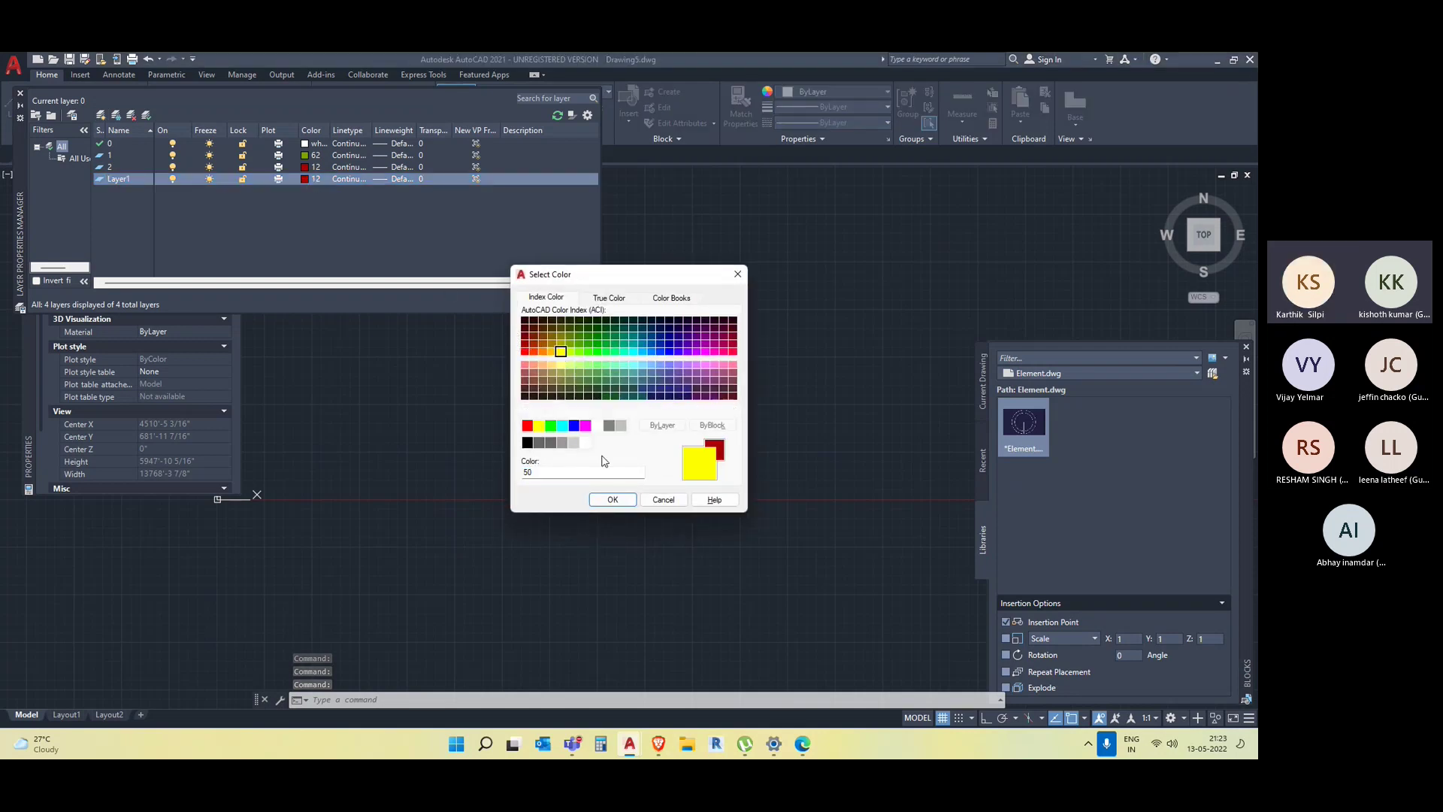
left_click(613, 499)
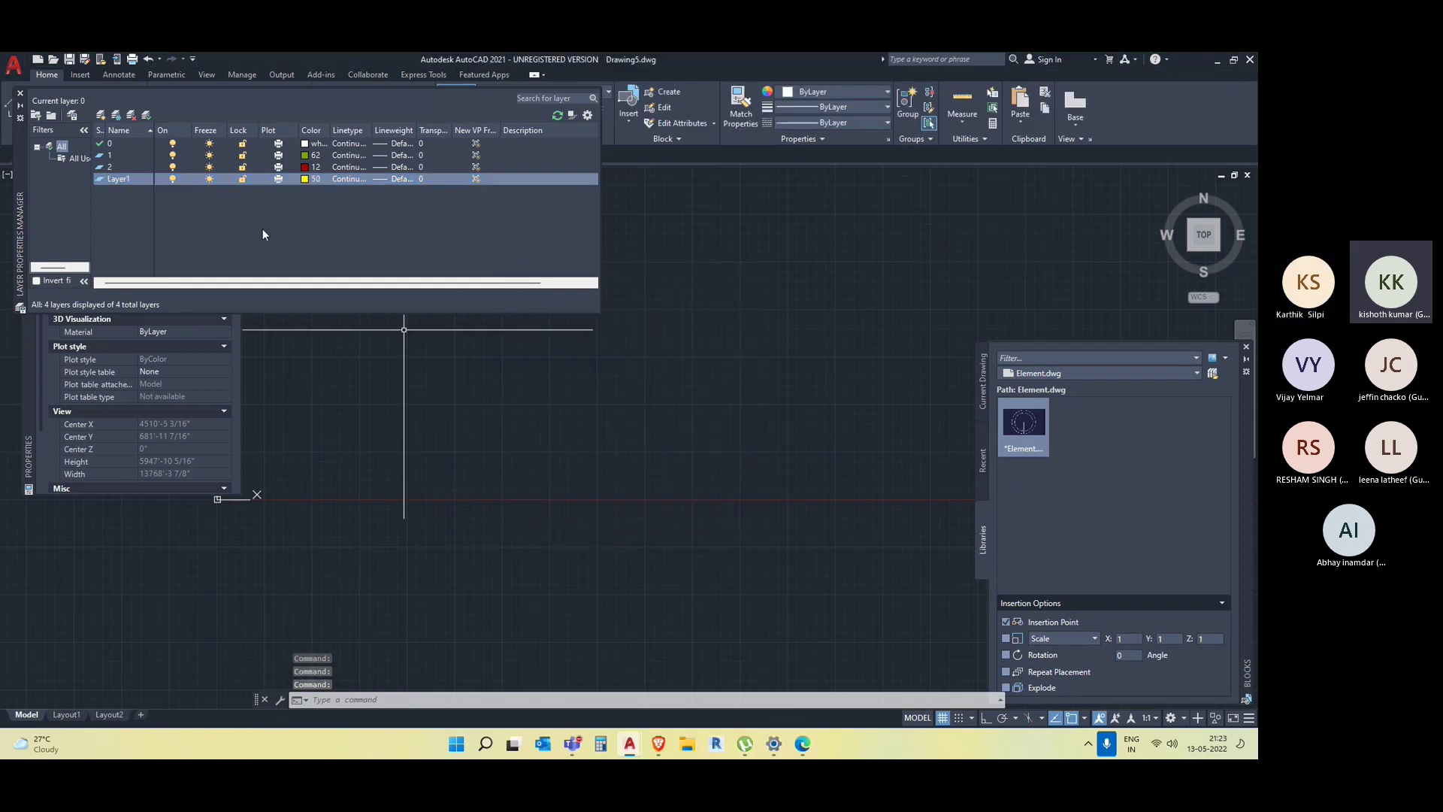
left_click(20, 93)
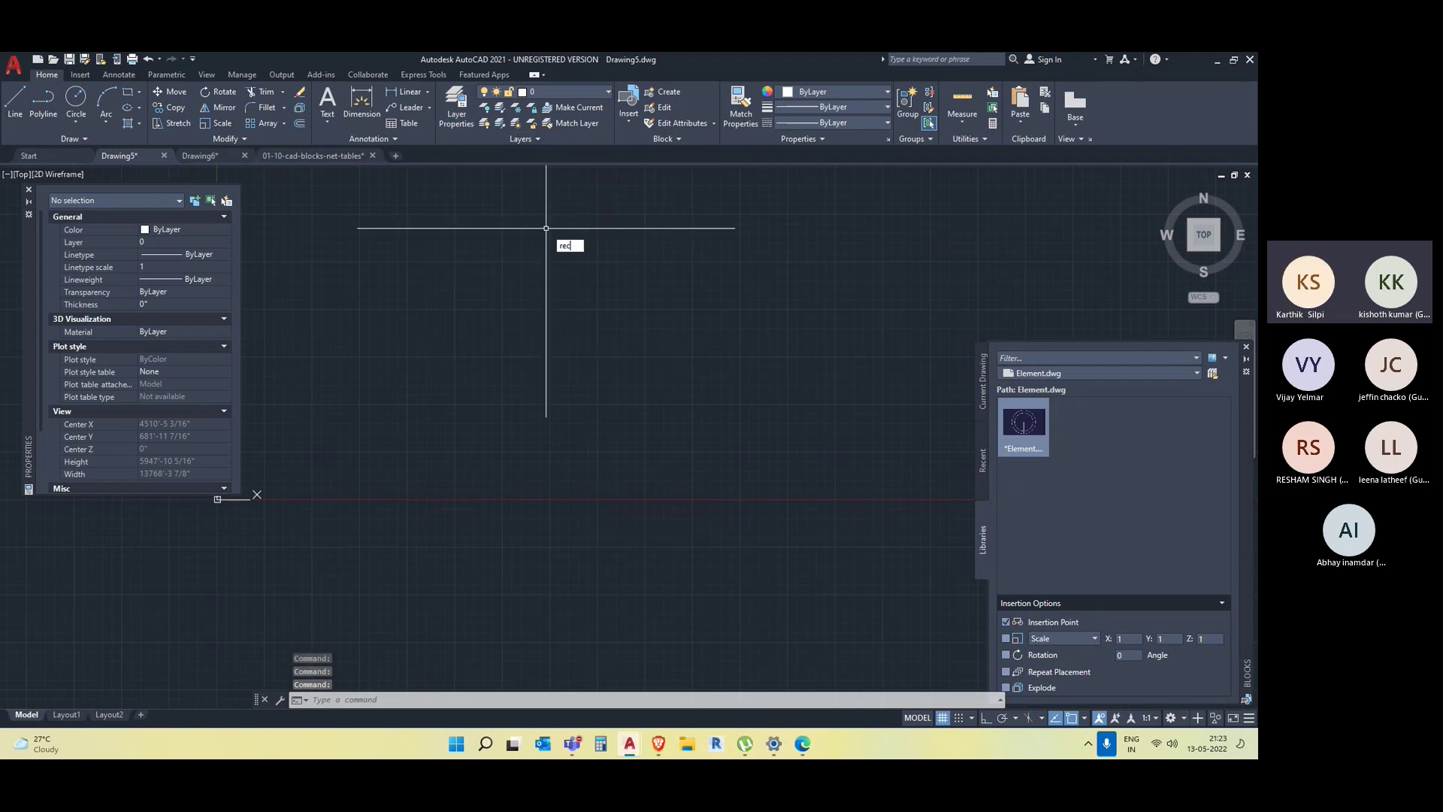
Draw a nearly square rectangle with a perimeter of about 3957' in the empty drawing area.
key("Return")
key("Escape")
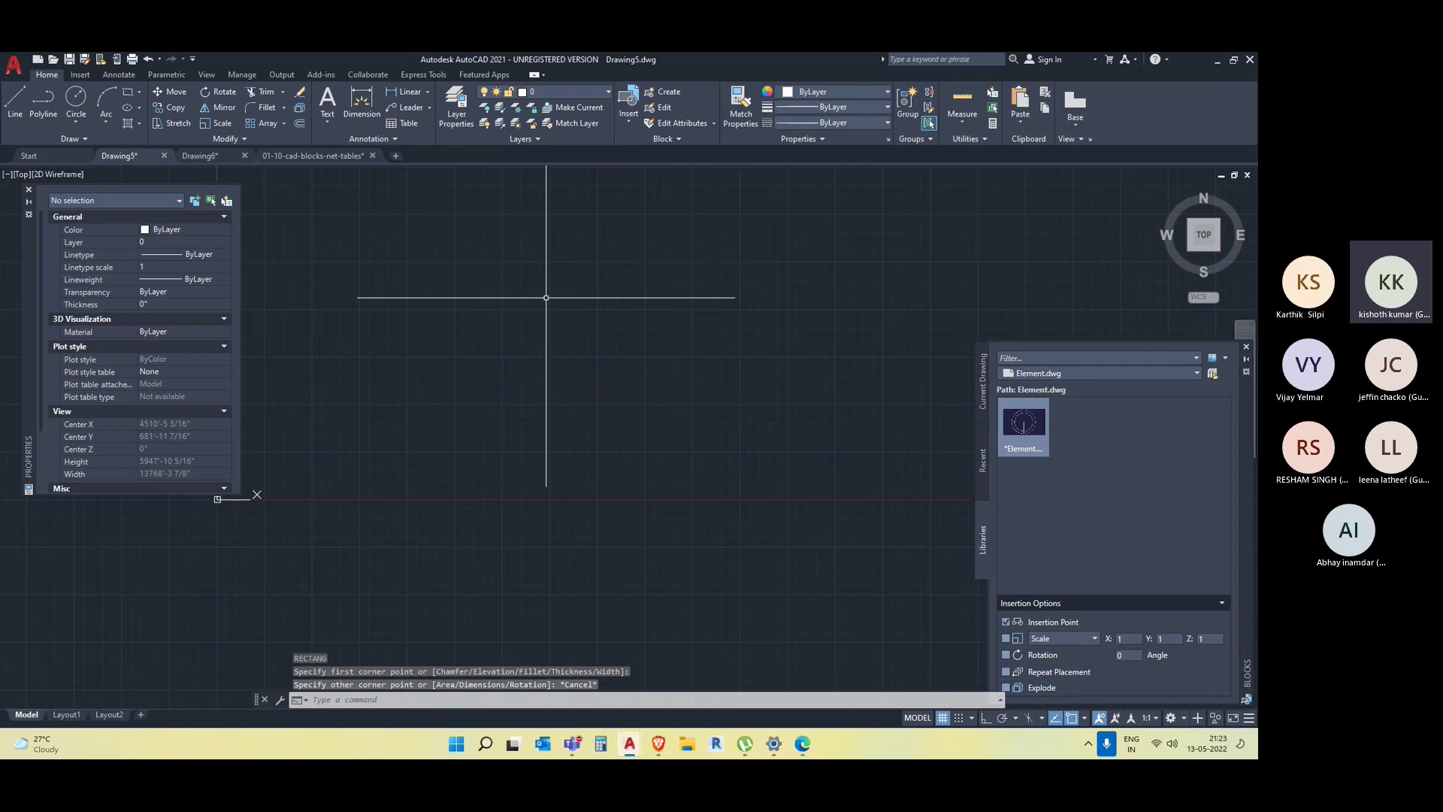
type("rec")
key("Return")
left_click(449, 269)
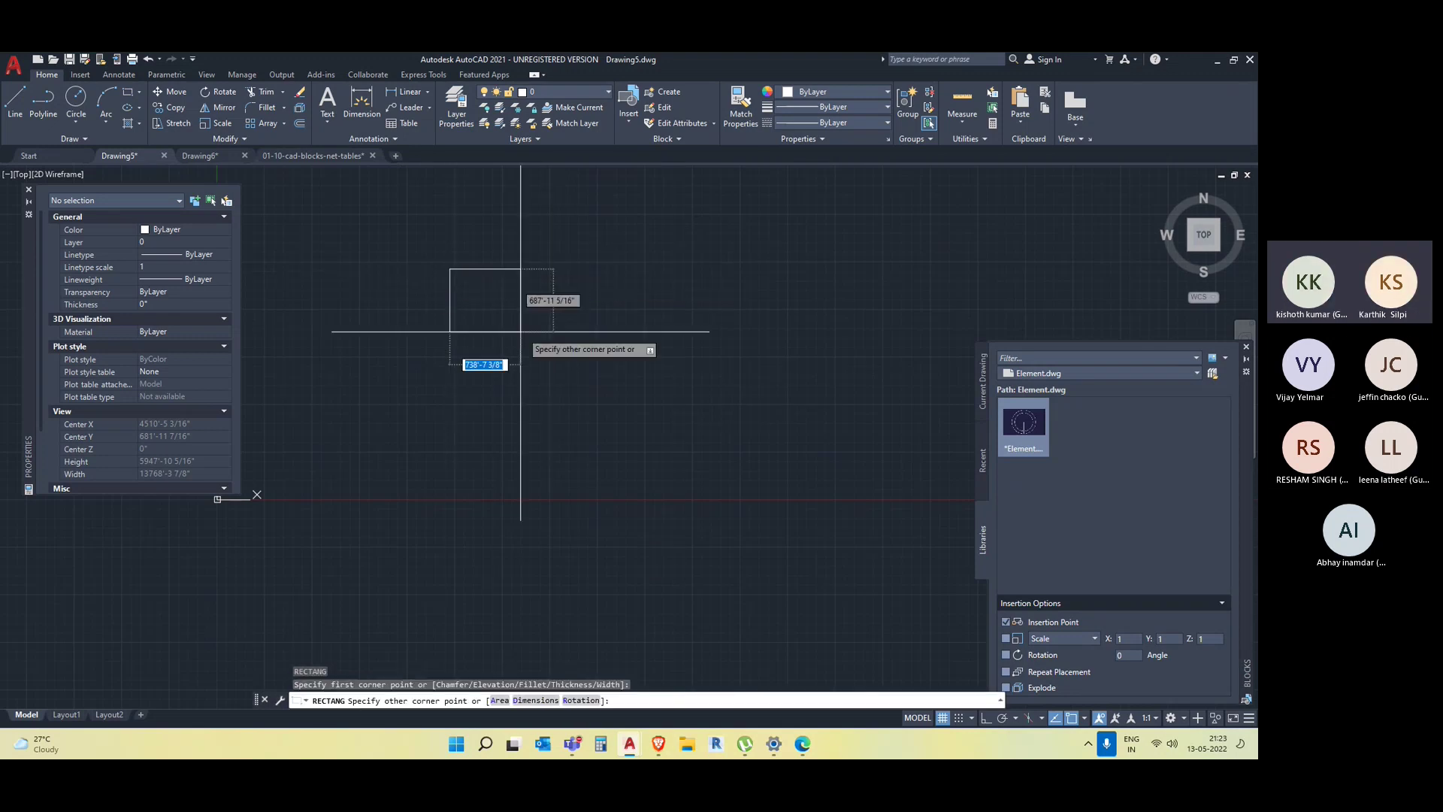
left_click(549, 351)
key("Escape")
Copy the rectangle three times, placing two copies beside it in a row and one below the last copy.
left_click(584, 284)
left_click(518, 384)
type("c")
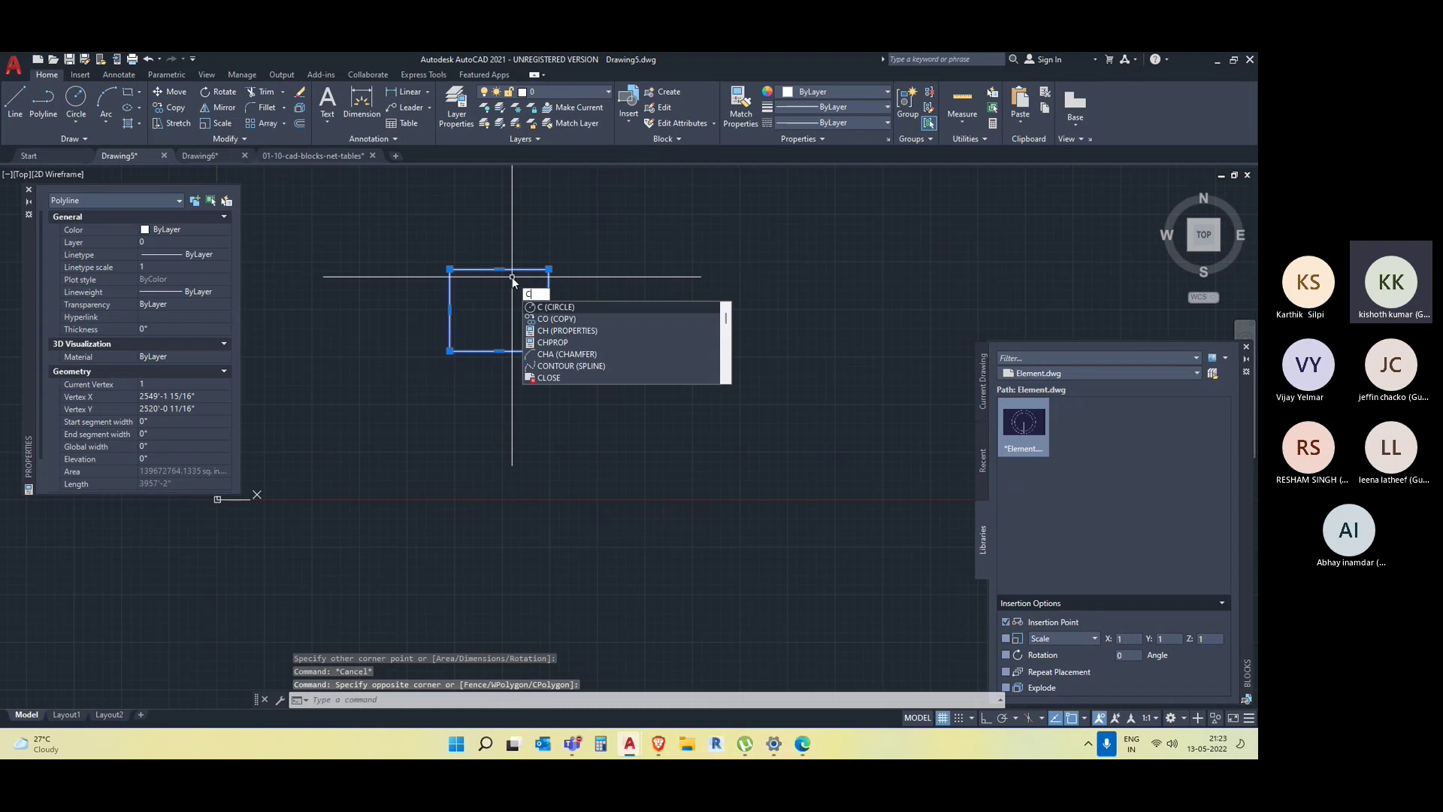
type("o")
key("Return")
left_click(512, 277)
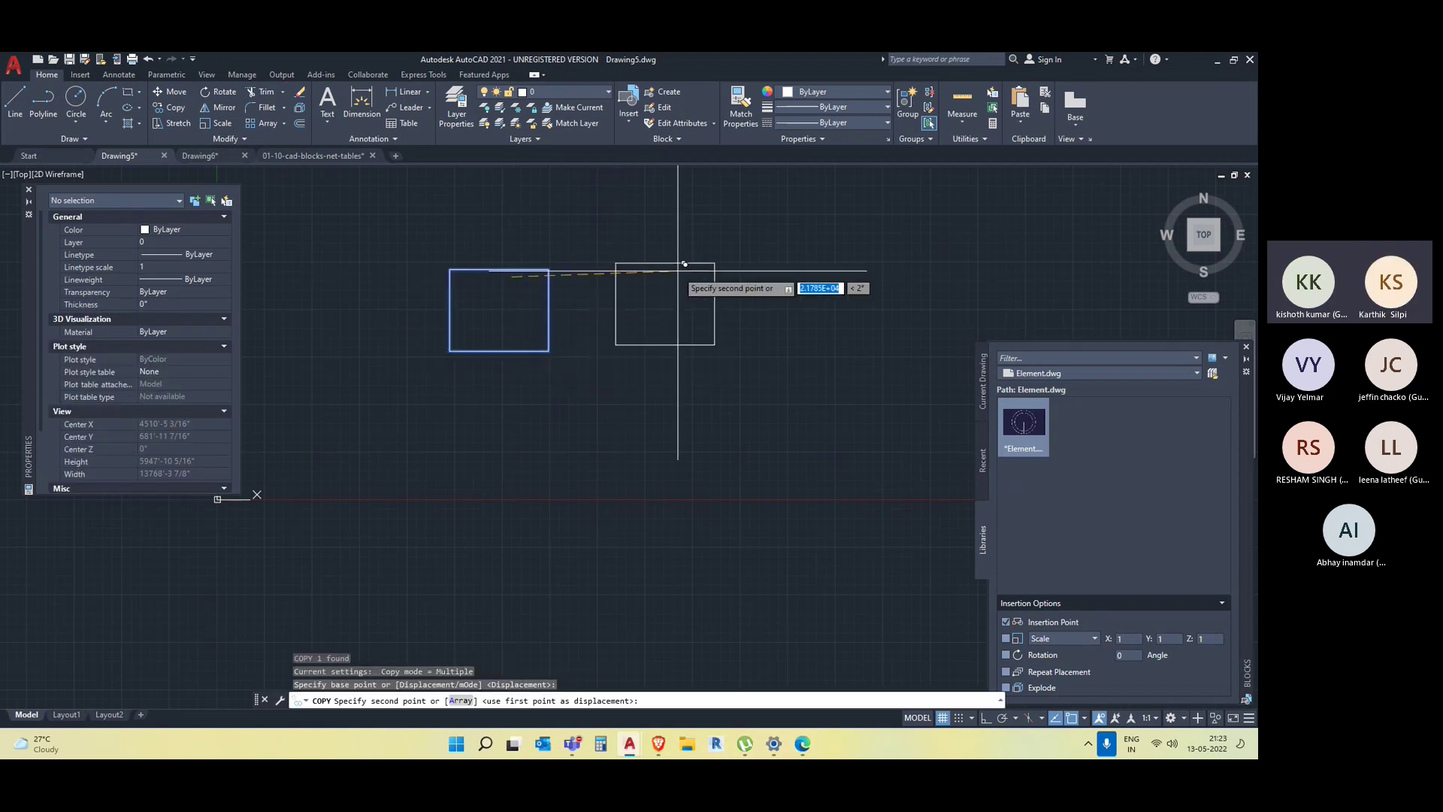
middle_click_drag(660, 387, 528, 412)
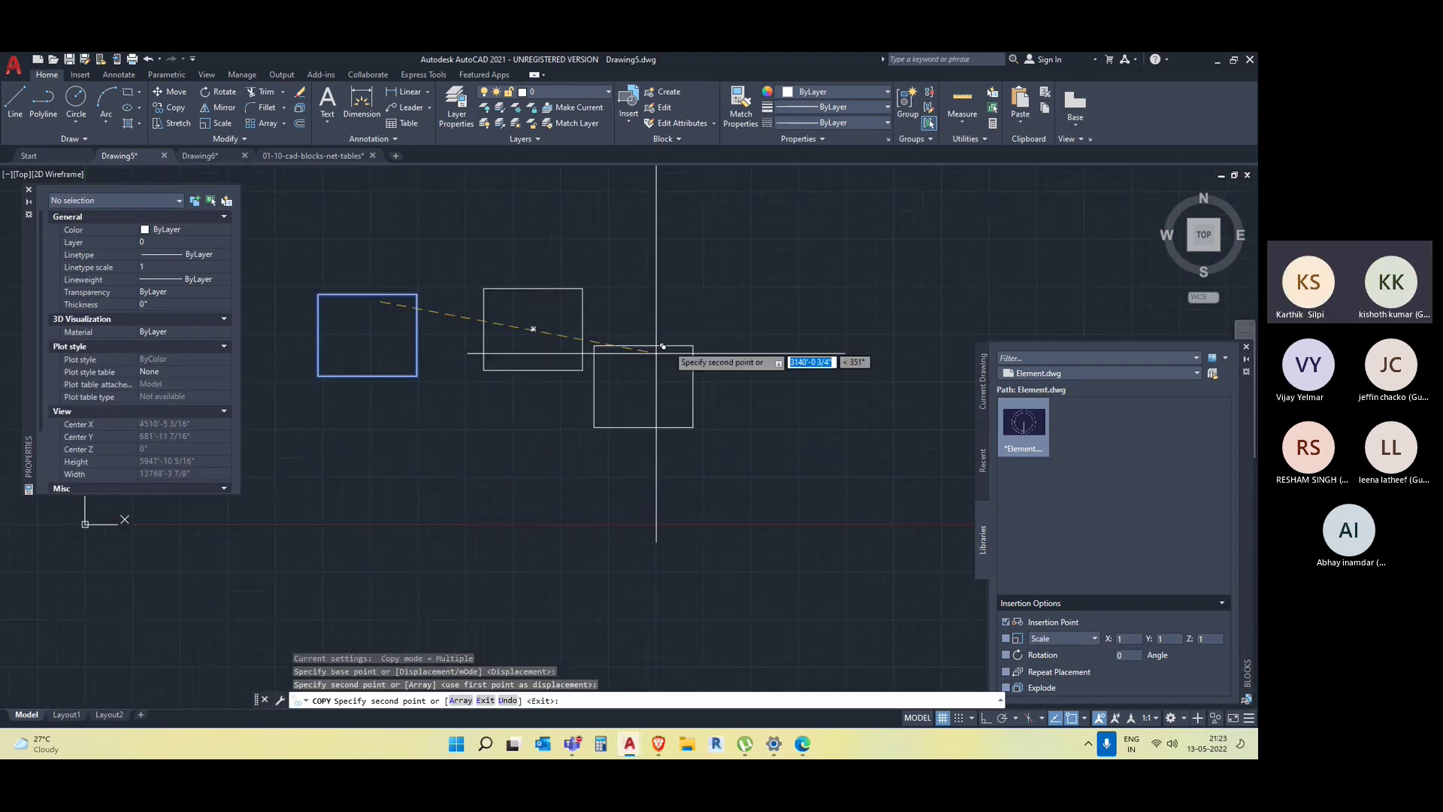
left_click(709, 291)
left_click(751, 424)
key("Escape")
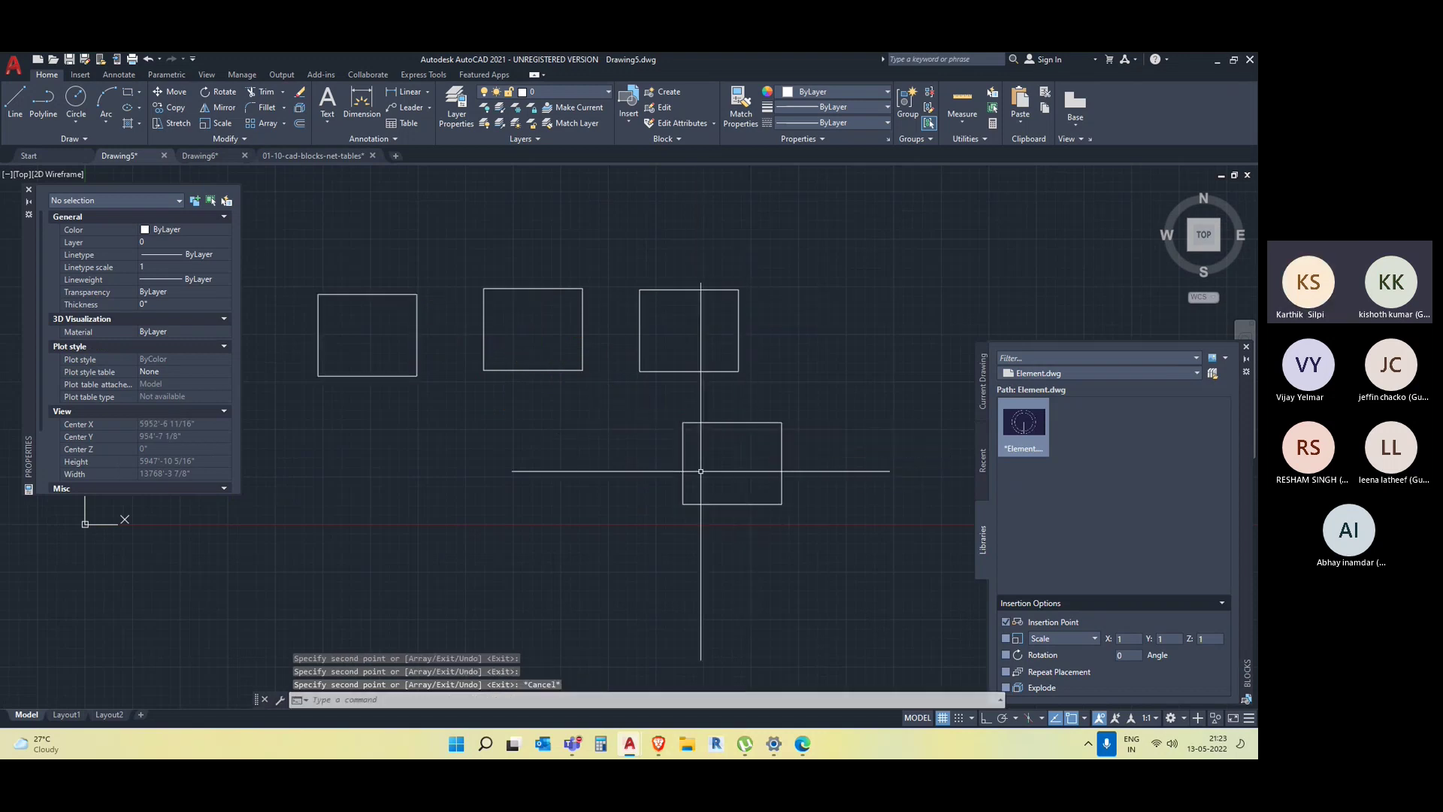
Move the middle rectangle of the upper row to layer 1.
left_click(552, 369)
left_click(510, 298)
left_click(559, 90)
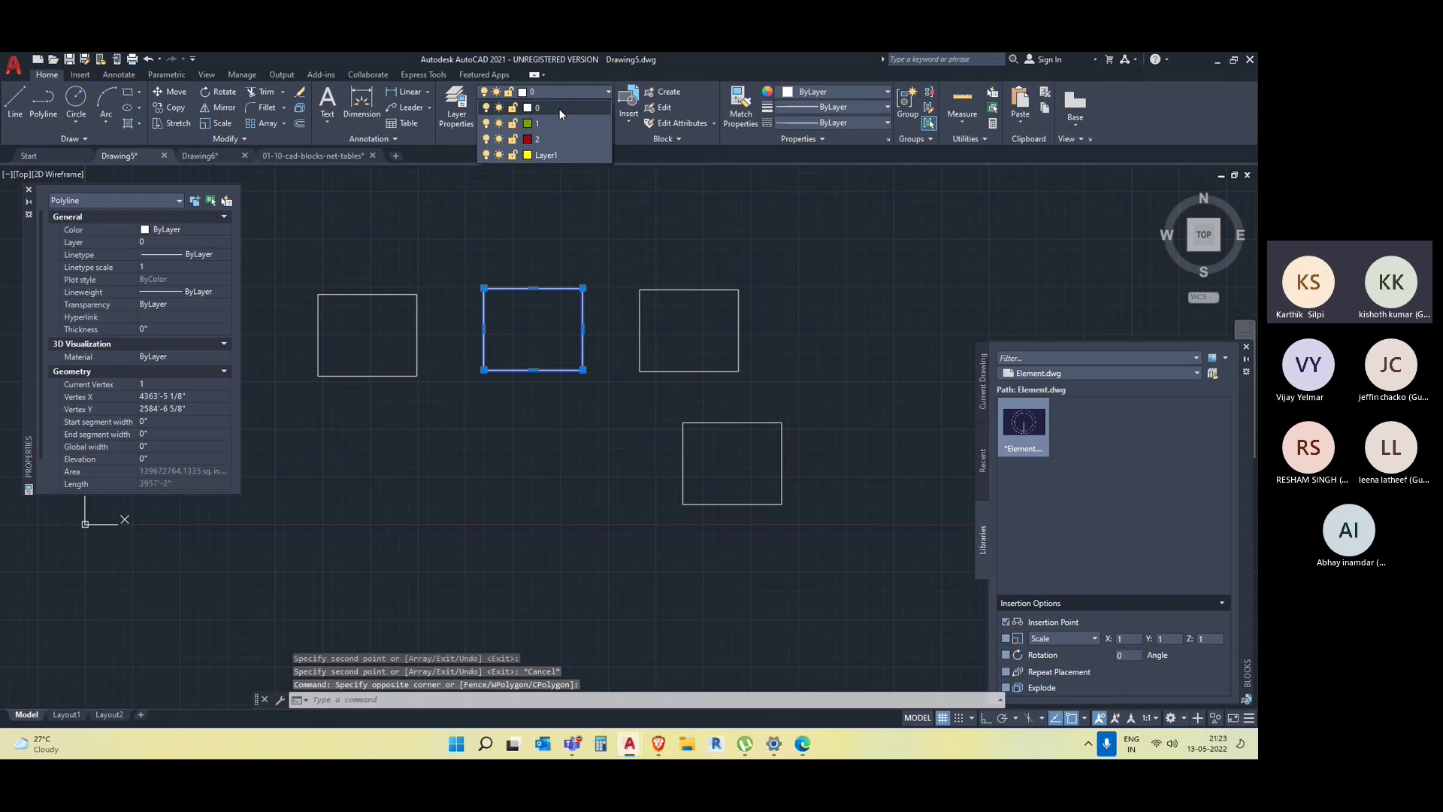
left_click(566, 122)
key("Escape")
Move the rightmost rectangle of the upper row to layer 2.
left_click(702, 348)
left_click(639, 255)
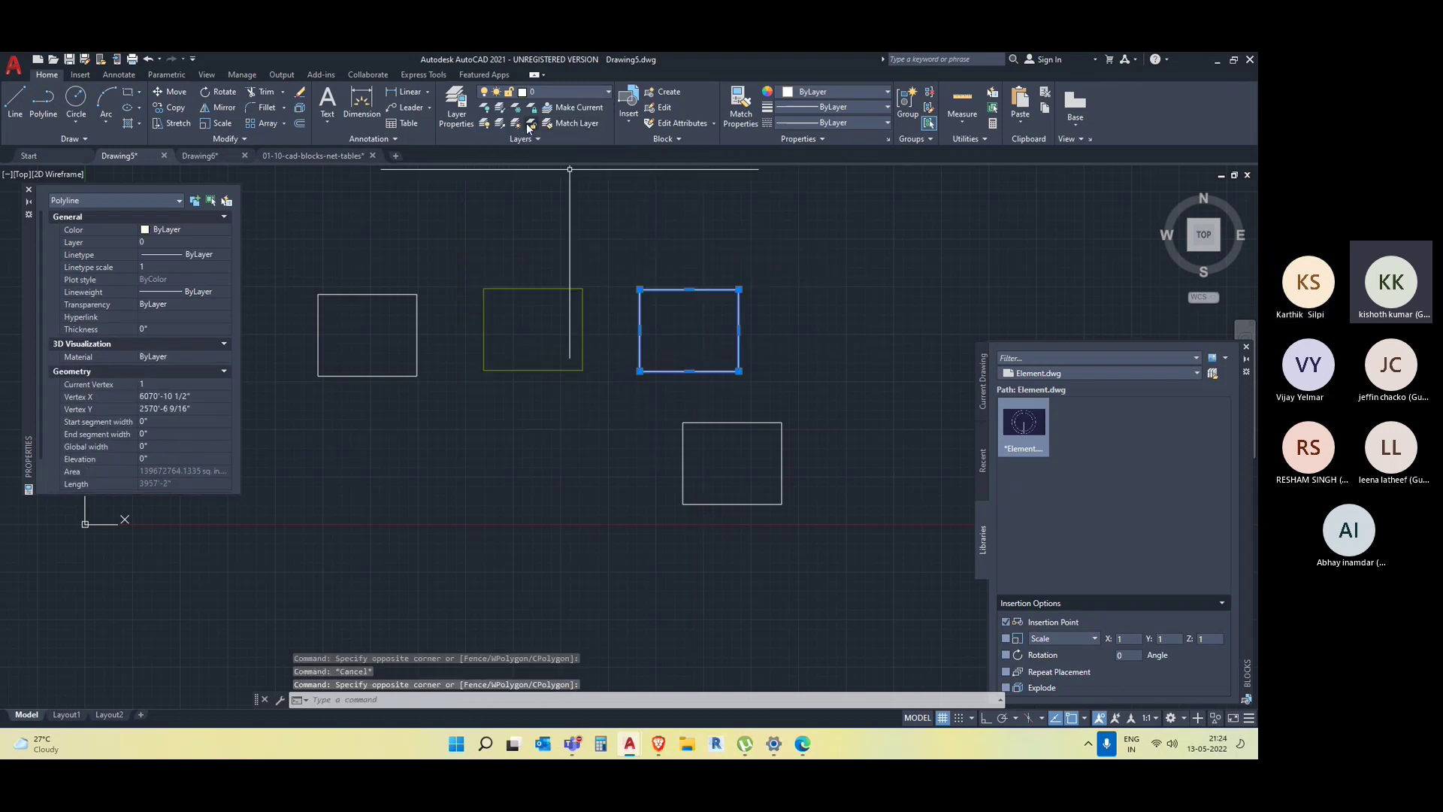
left_click(540, 89)
left_click(548, 132)
key("Escape")
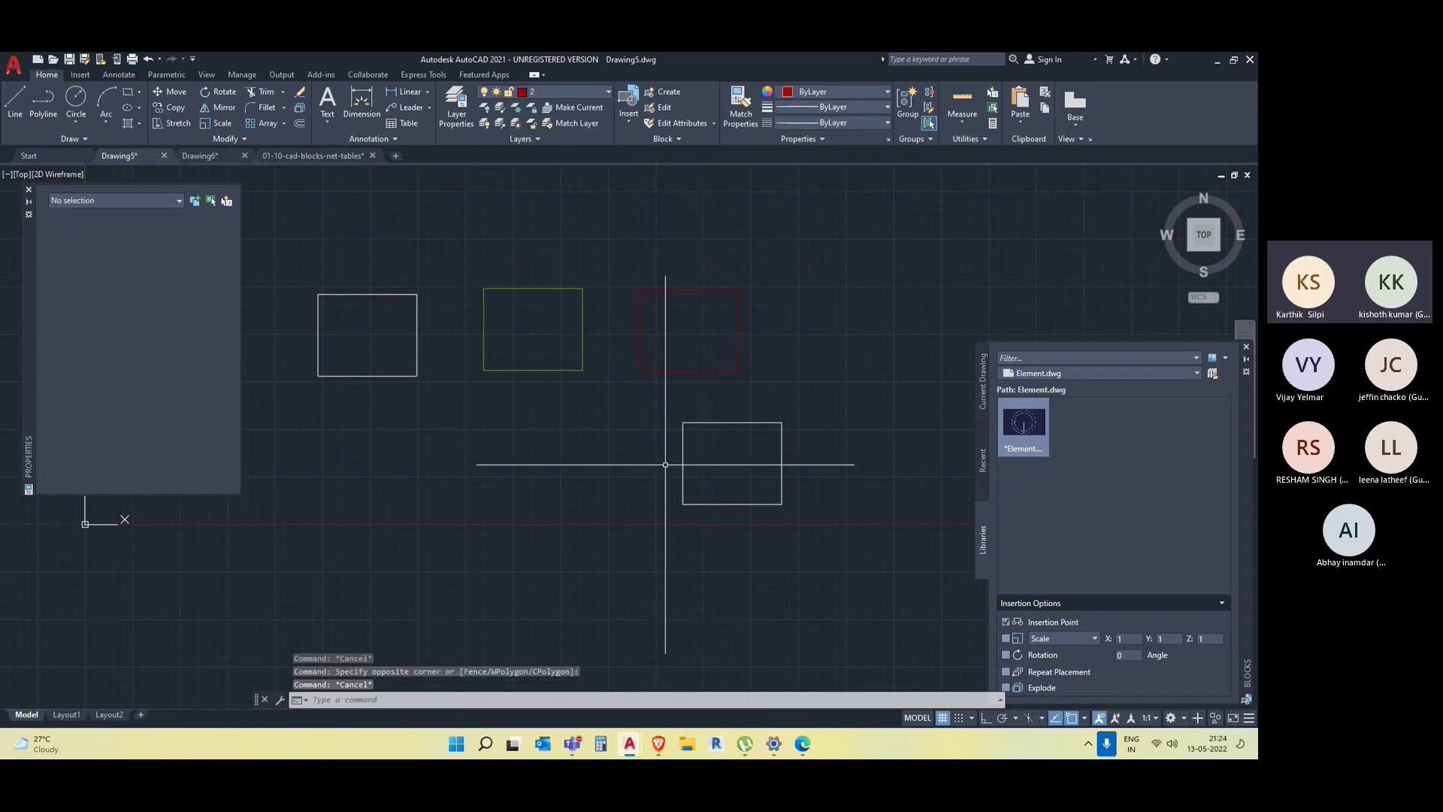
Move the white rectangle below the row to layer Layer1.
left_click(711, 501)
left_click(695, 474)
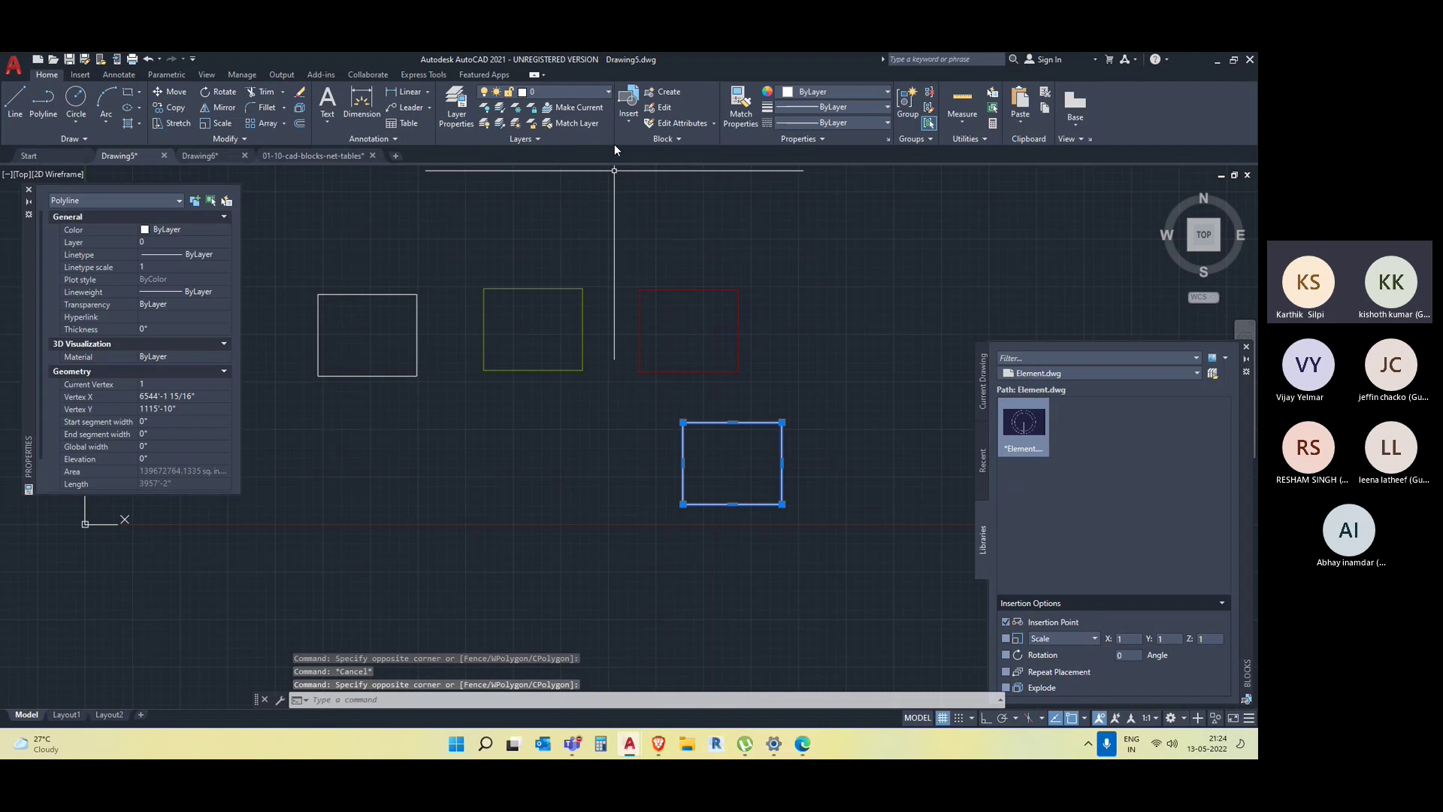
left_click(569, 92)
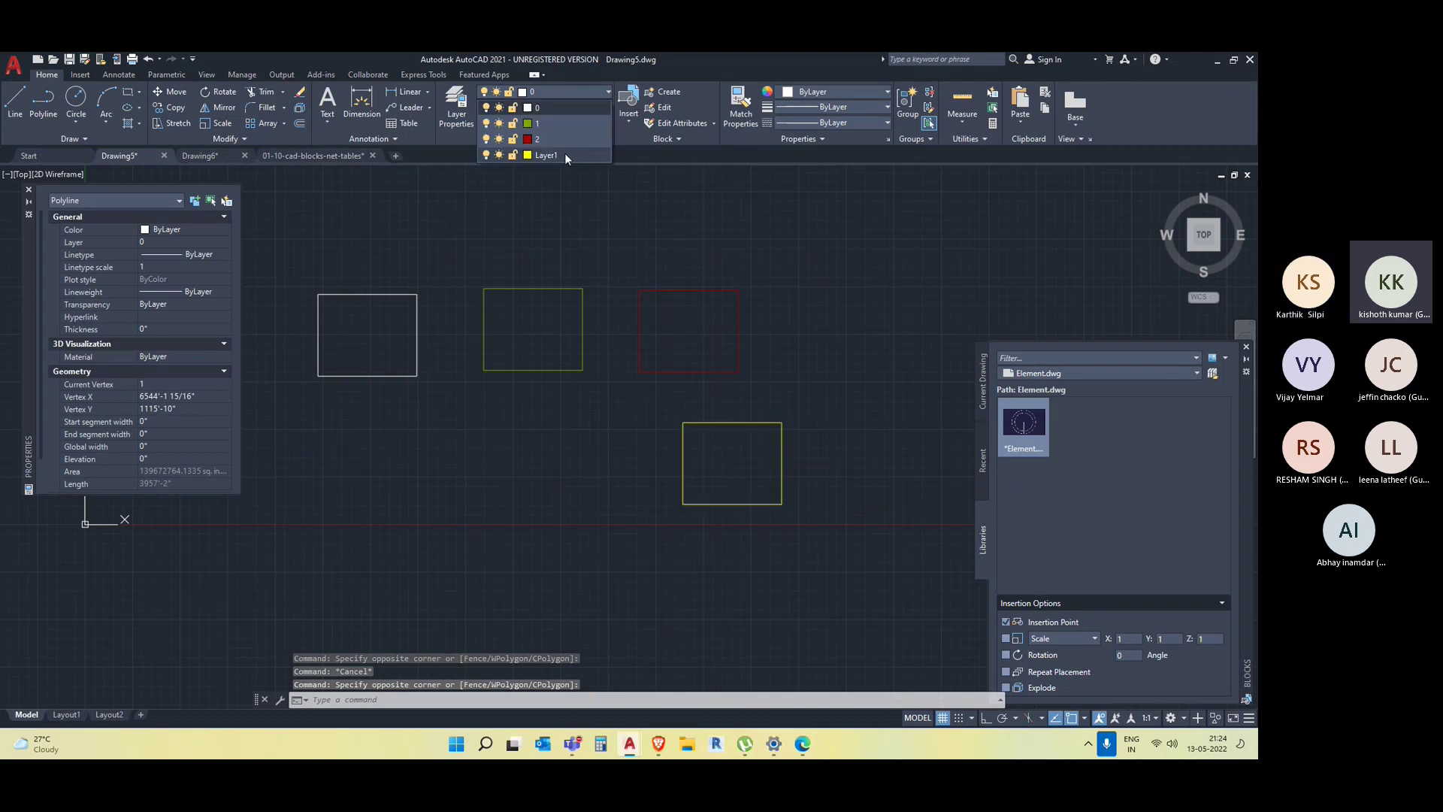
left_click(565, 154)
key("Escape")
middle_click_drag(616, 501, 645, 493)
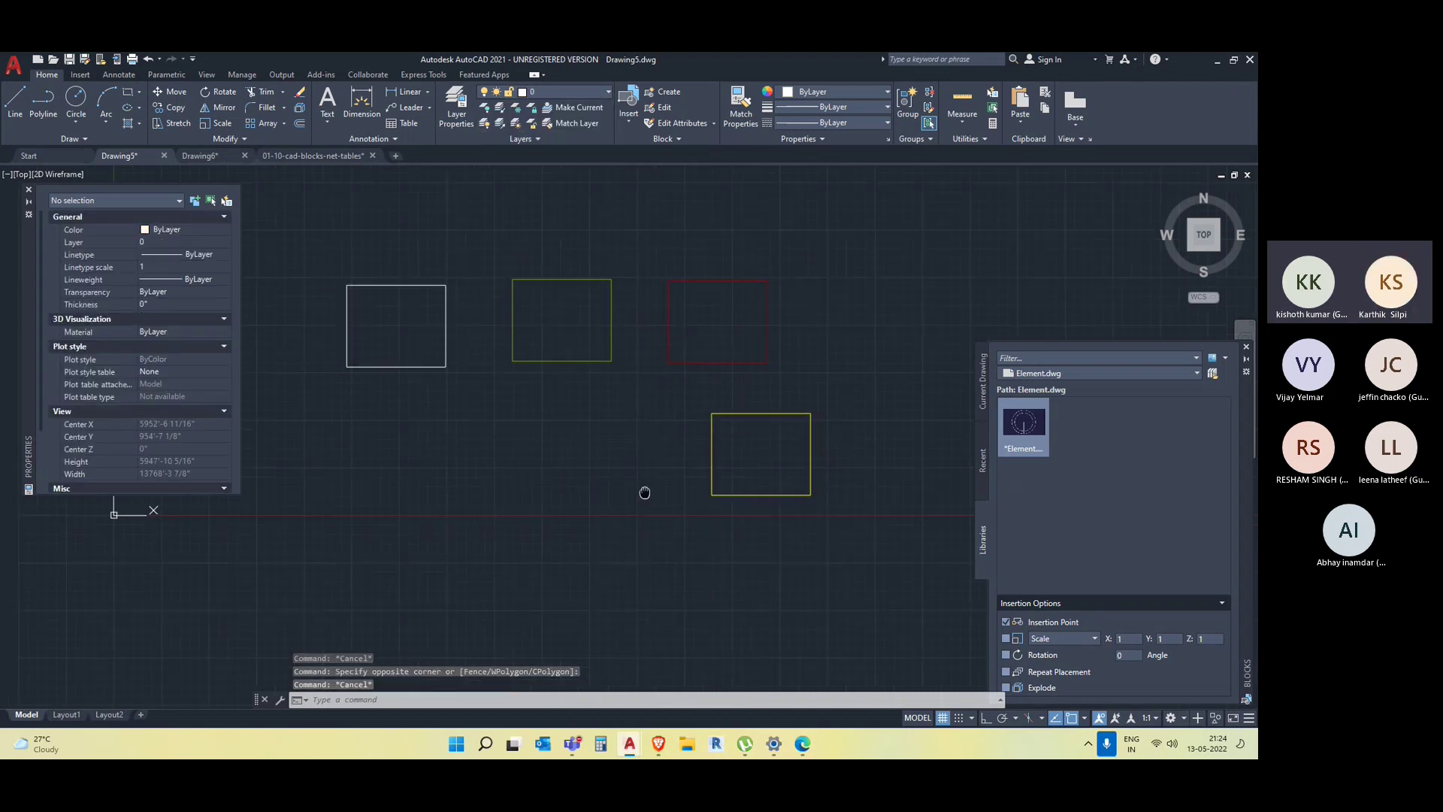
Move the yellow rectangle by its lower-left corner onto the matching corner of the red rectangle.
left_click(751, 493)
left_click(701, 408)
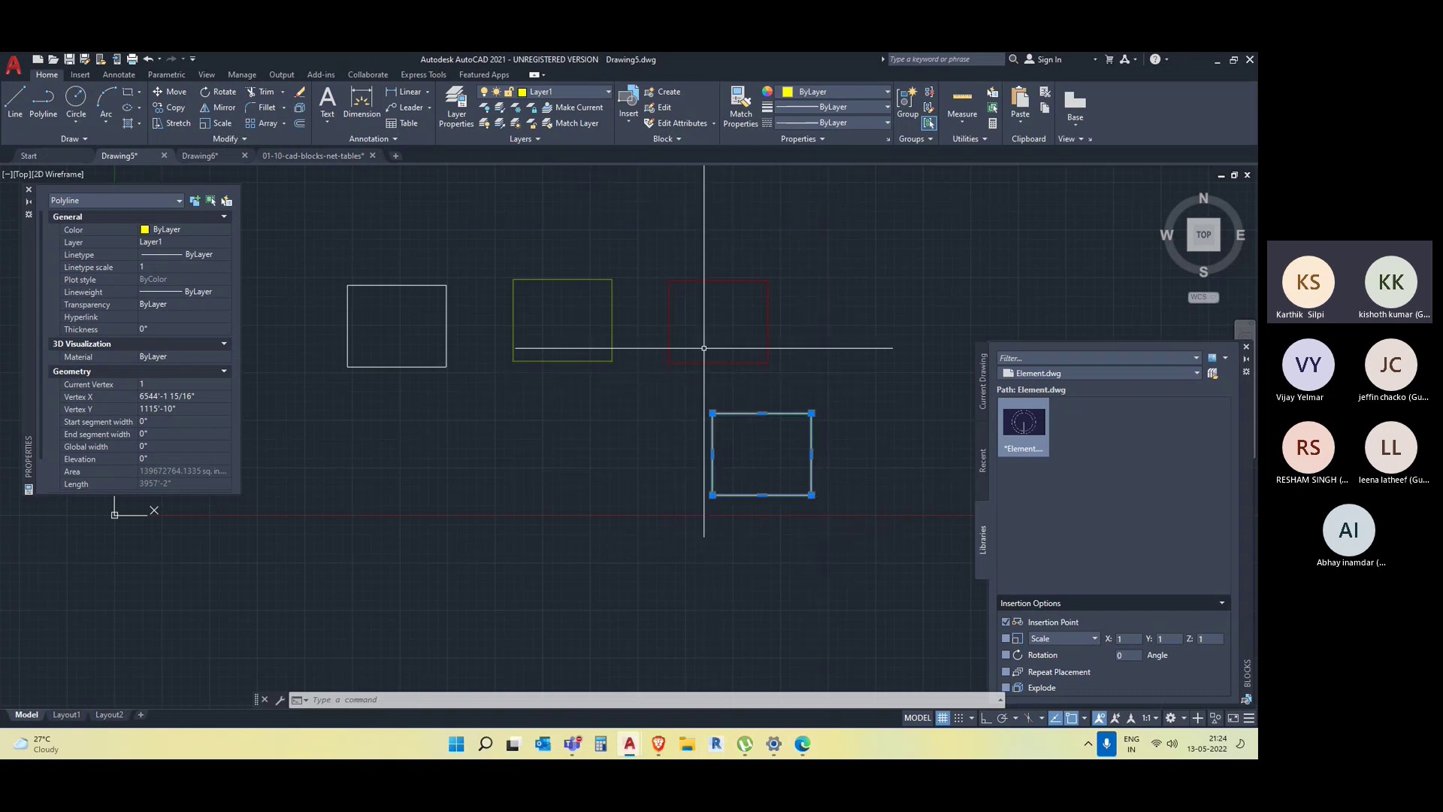
type("m")
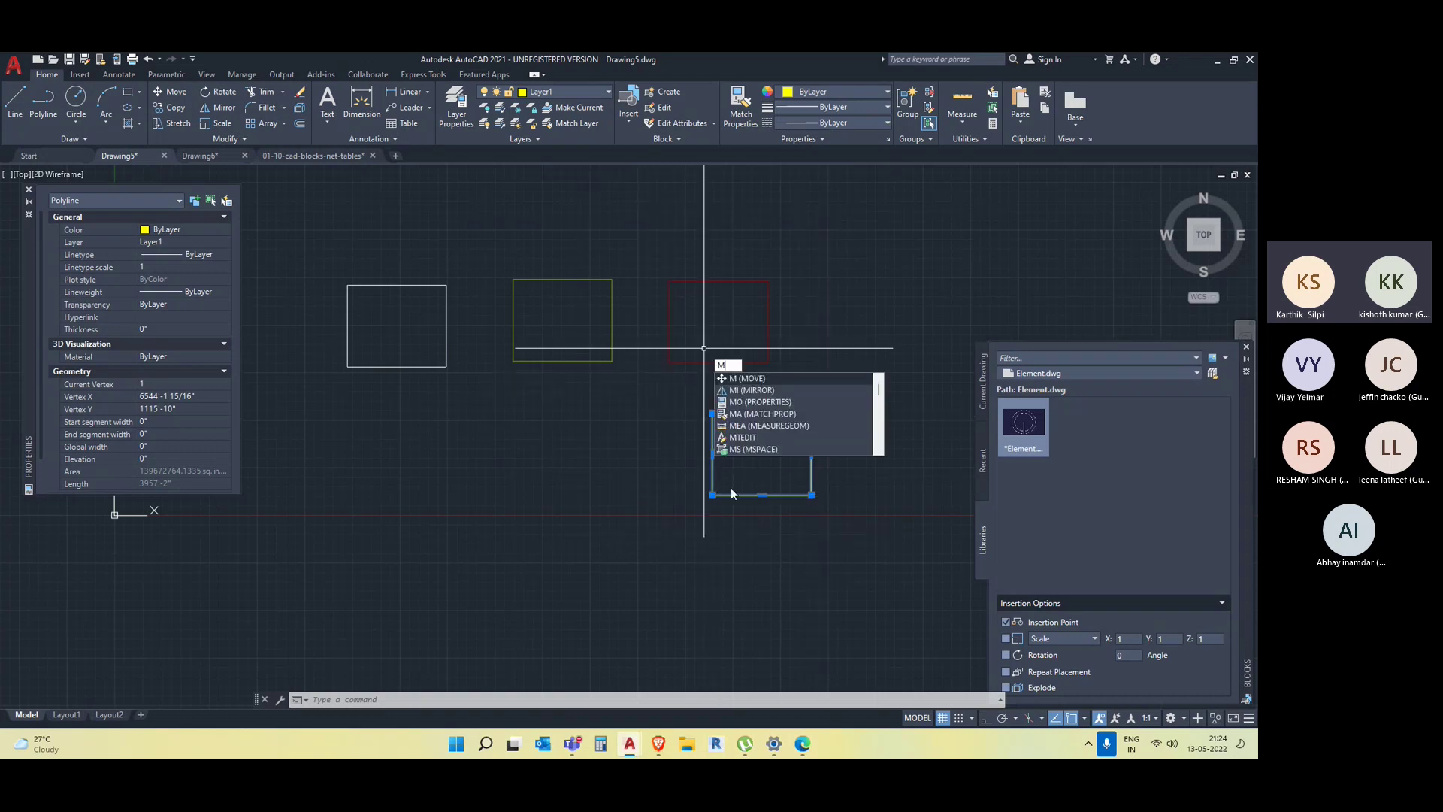
key("Return")
left_click(712, 494)
key("Escape")
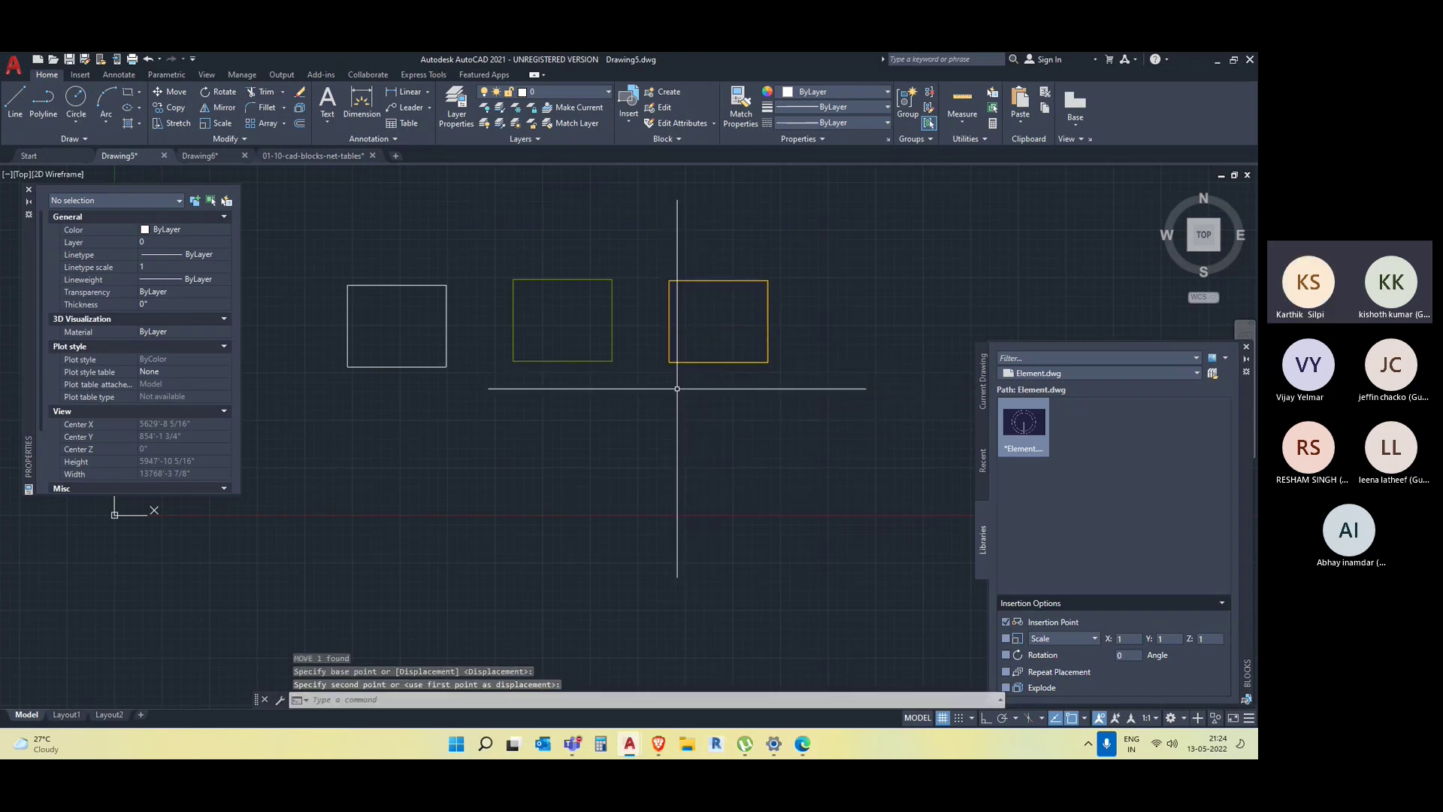
Move the green rectangle by its lower-left corner onto the stacked yellow and red rectangles.
left_click(606, 402)
left_click(580, 306)
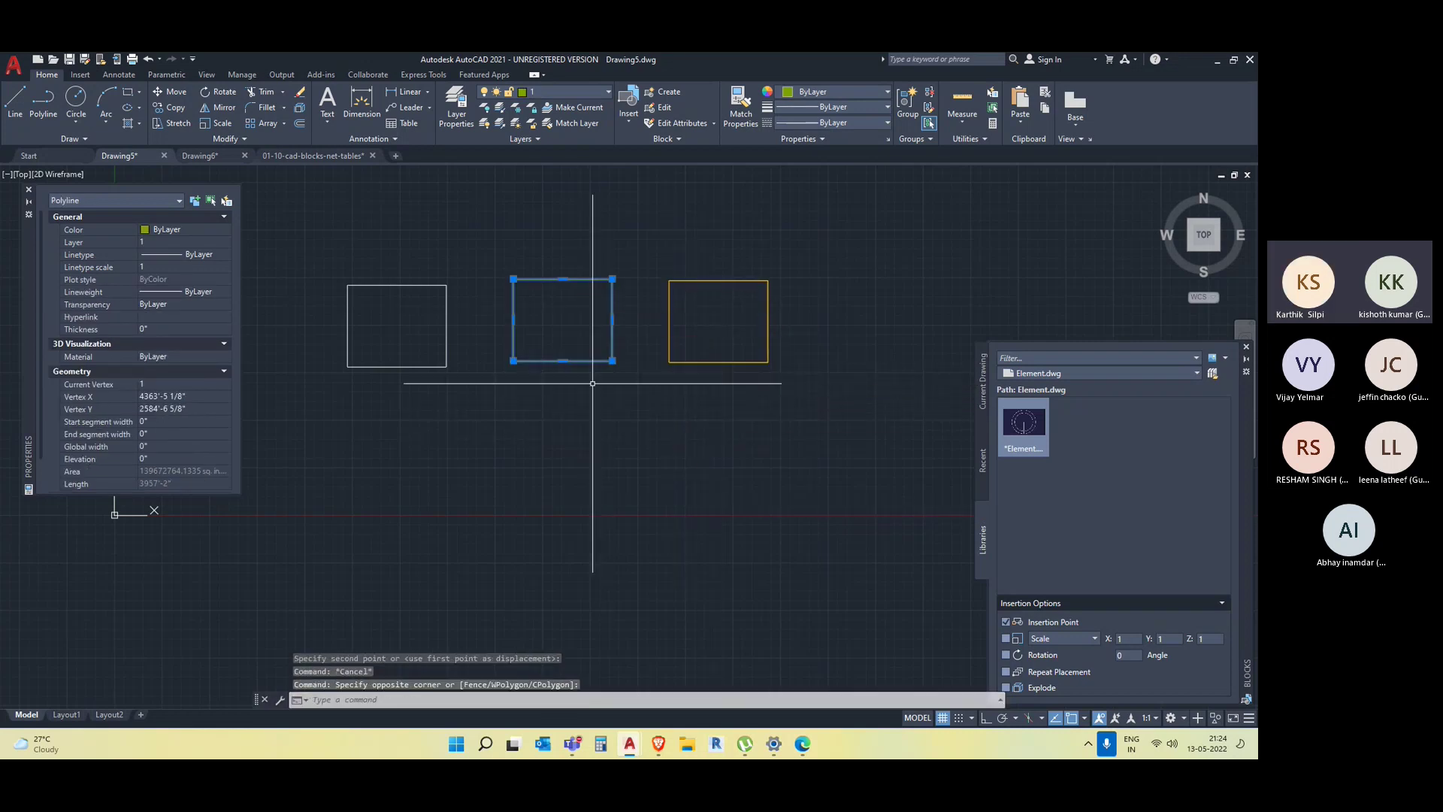
type("m")
key("Return")
left_click(515, 363)
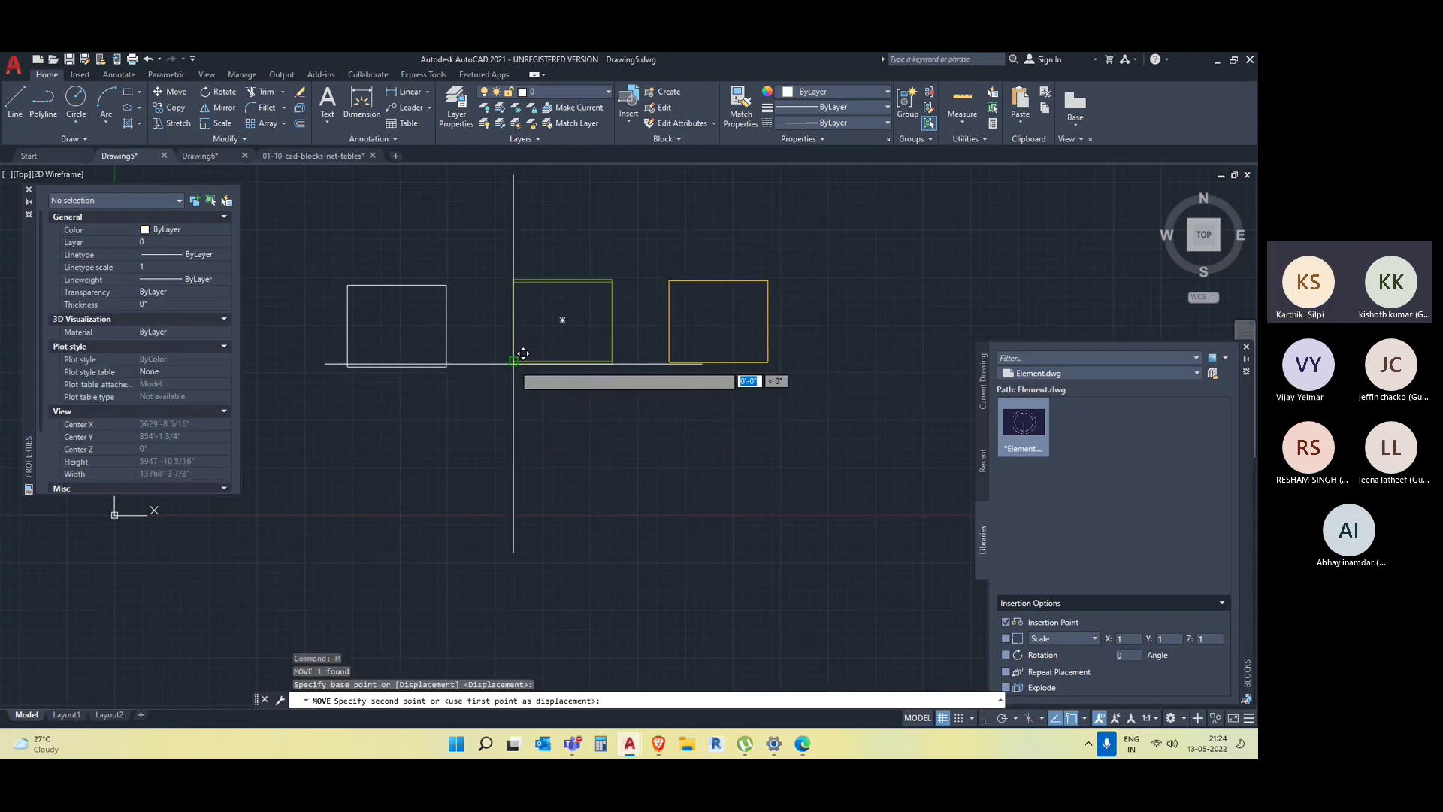
left_click(669, 363)
key("Escape")
Try to align the upper-left corner of the stacked yellow and red rectangles with the green rectangle's corner.
left_click(508, 398)
left_click(435, 342)
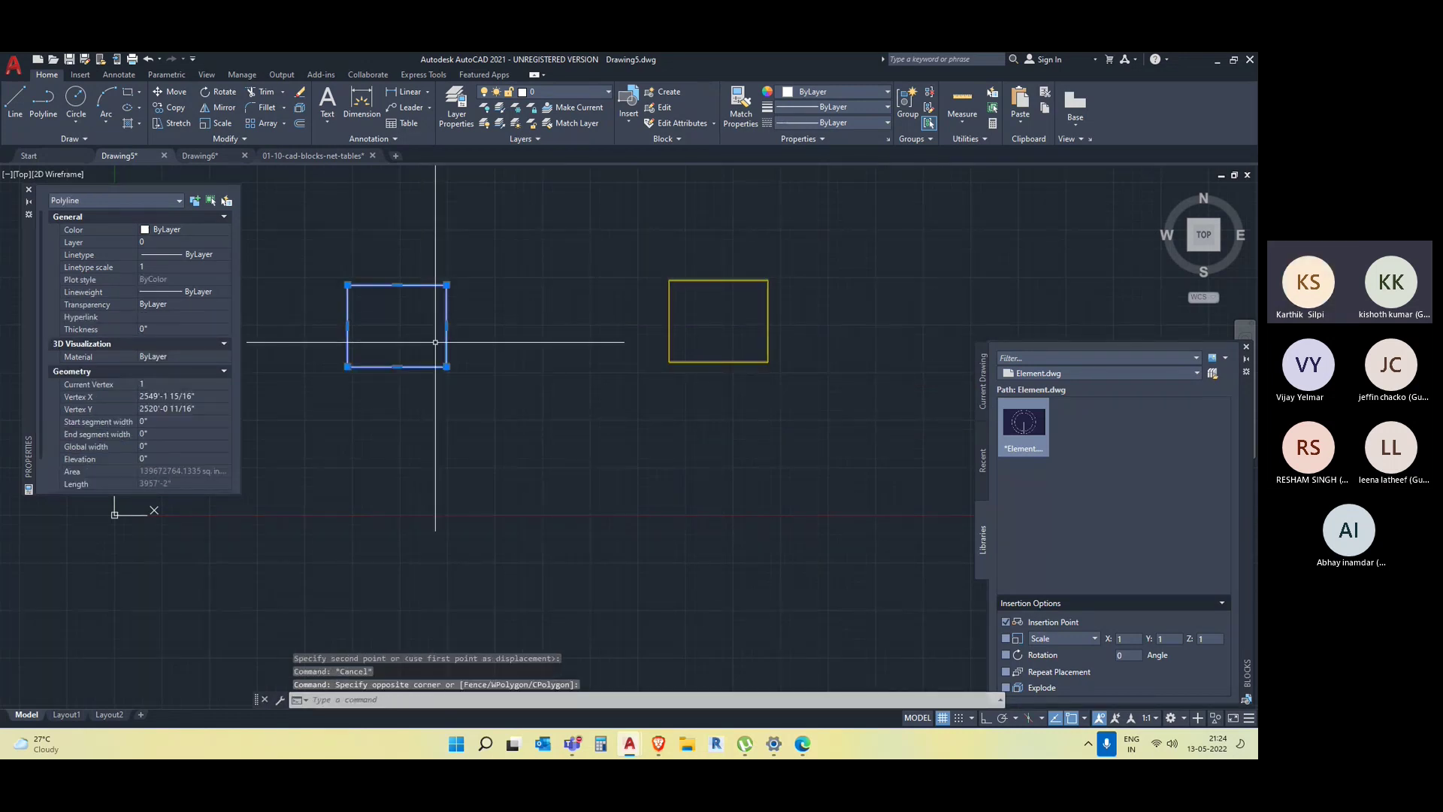
scroll(721, 301, "up", 8)
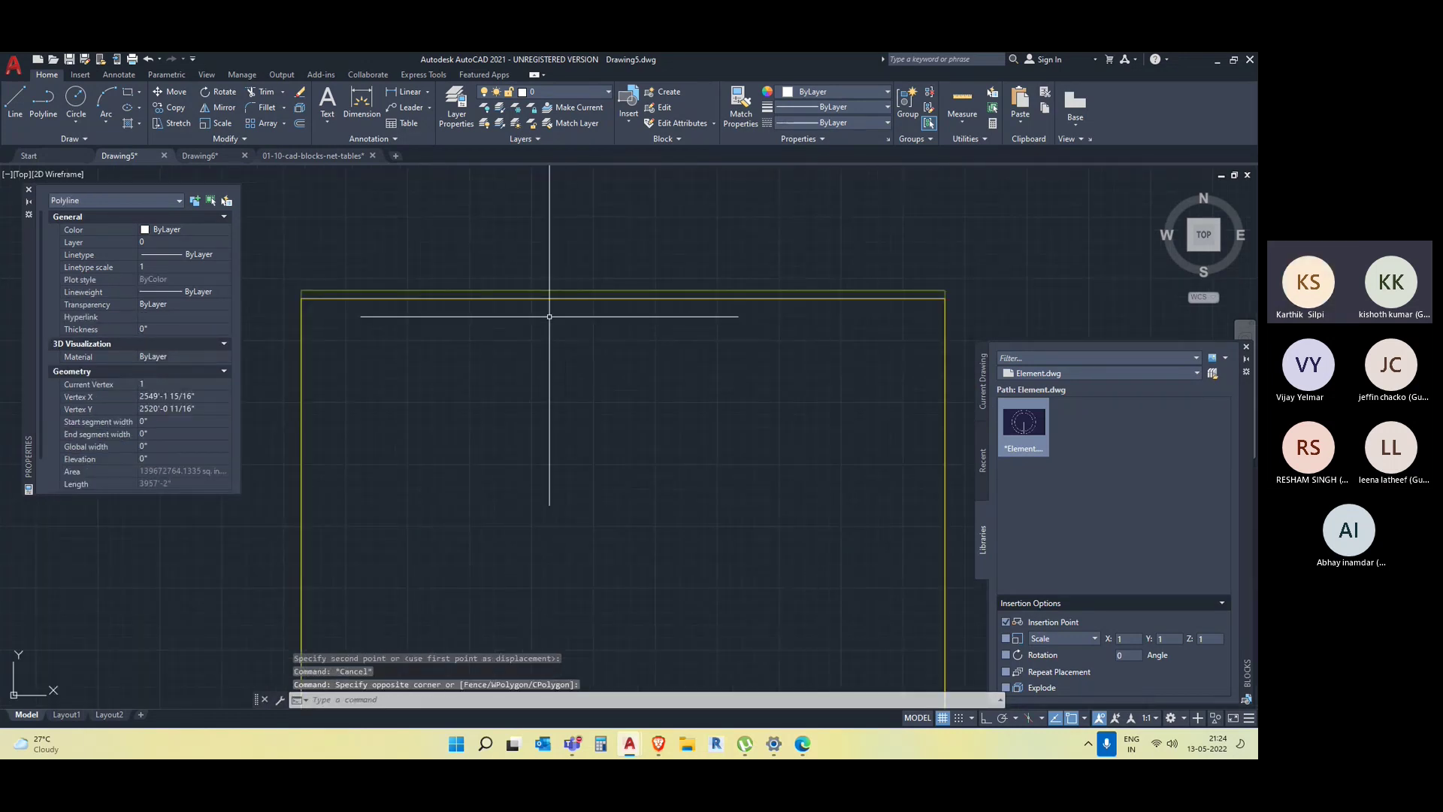
left_click(548, 316)
left_click(525, 285)
type("m")
key("Return")
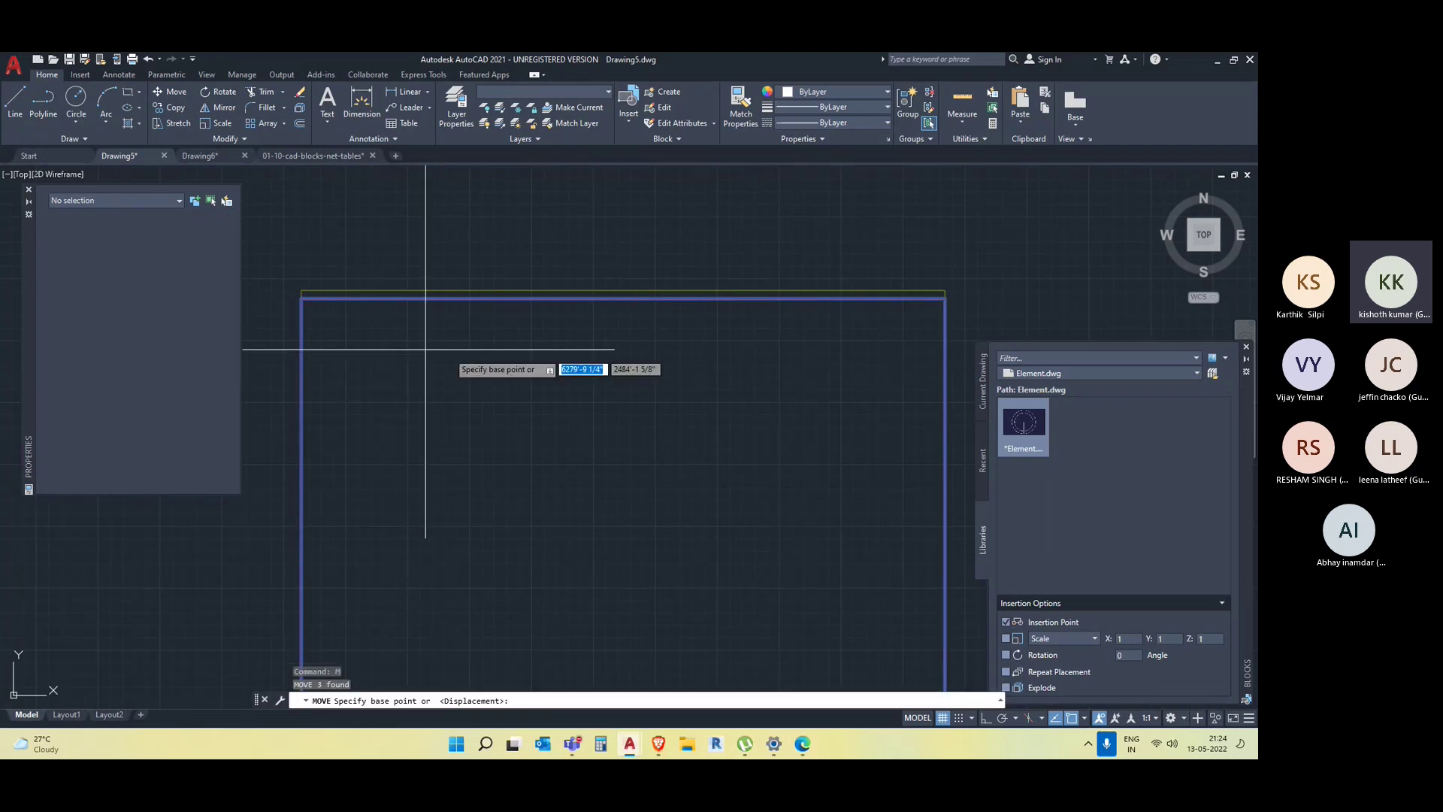
left_click(301, 298)
left_click(330, 307)
scroll(375, 248, "up", 6)
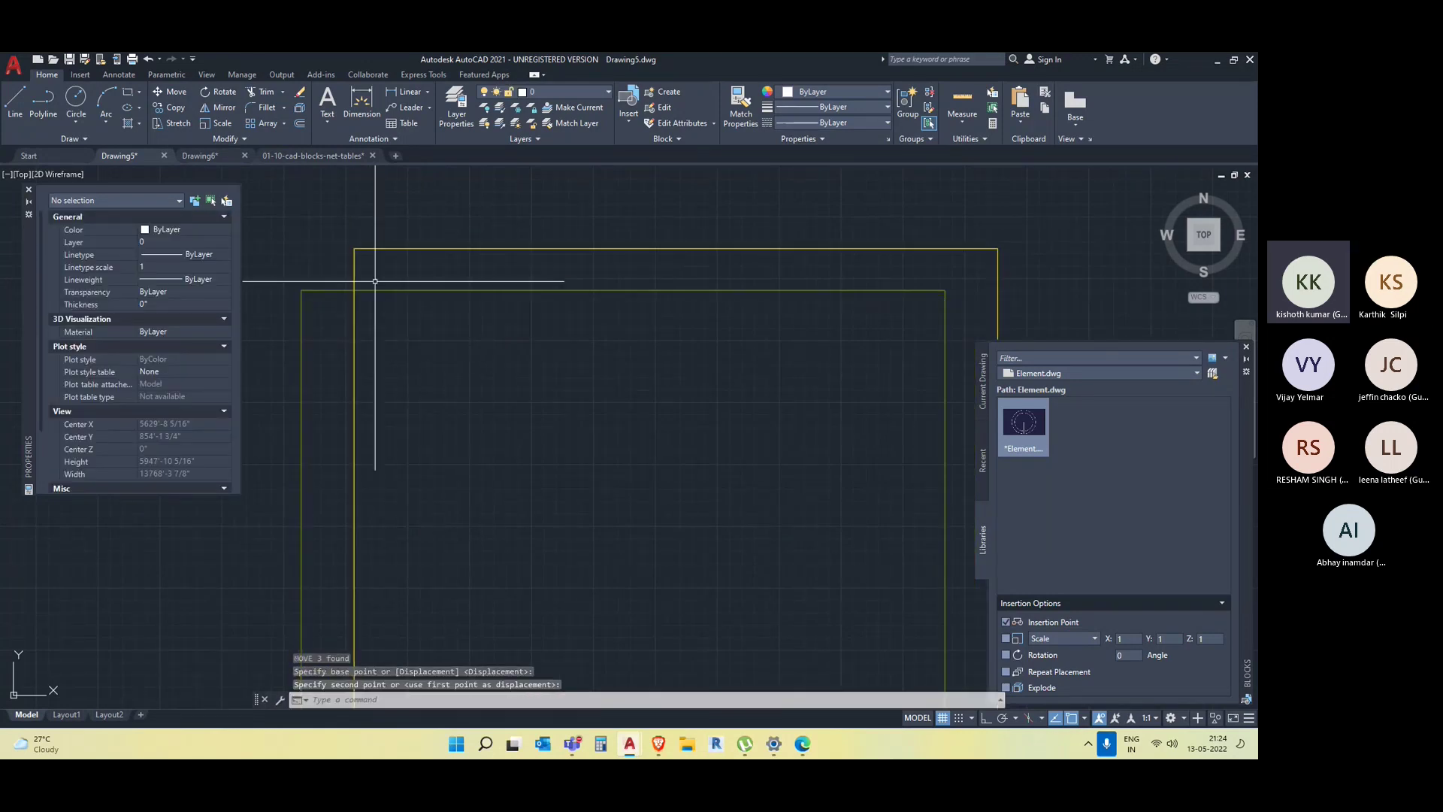
Move the yellow and red rectangles together by their upper-left corner onto the green rectangle's upper-left corner.
left_click(441, 231)
left_click(387, 203)
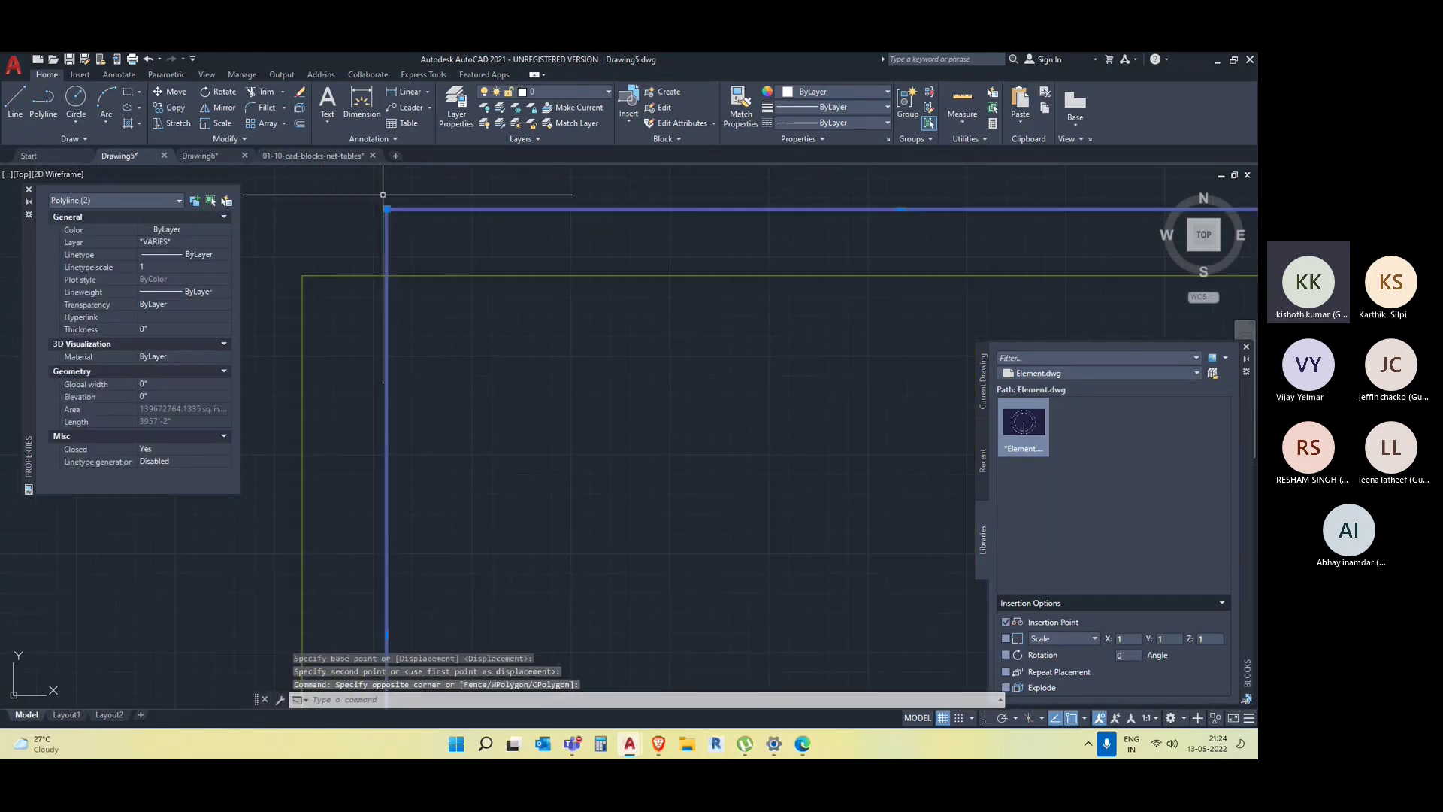
type("m")
key("Return")
left_click(387, 209)
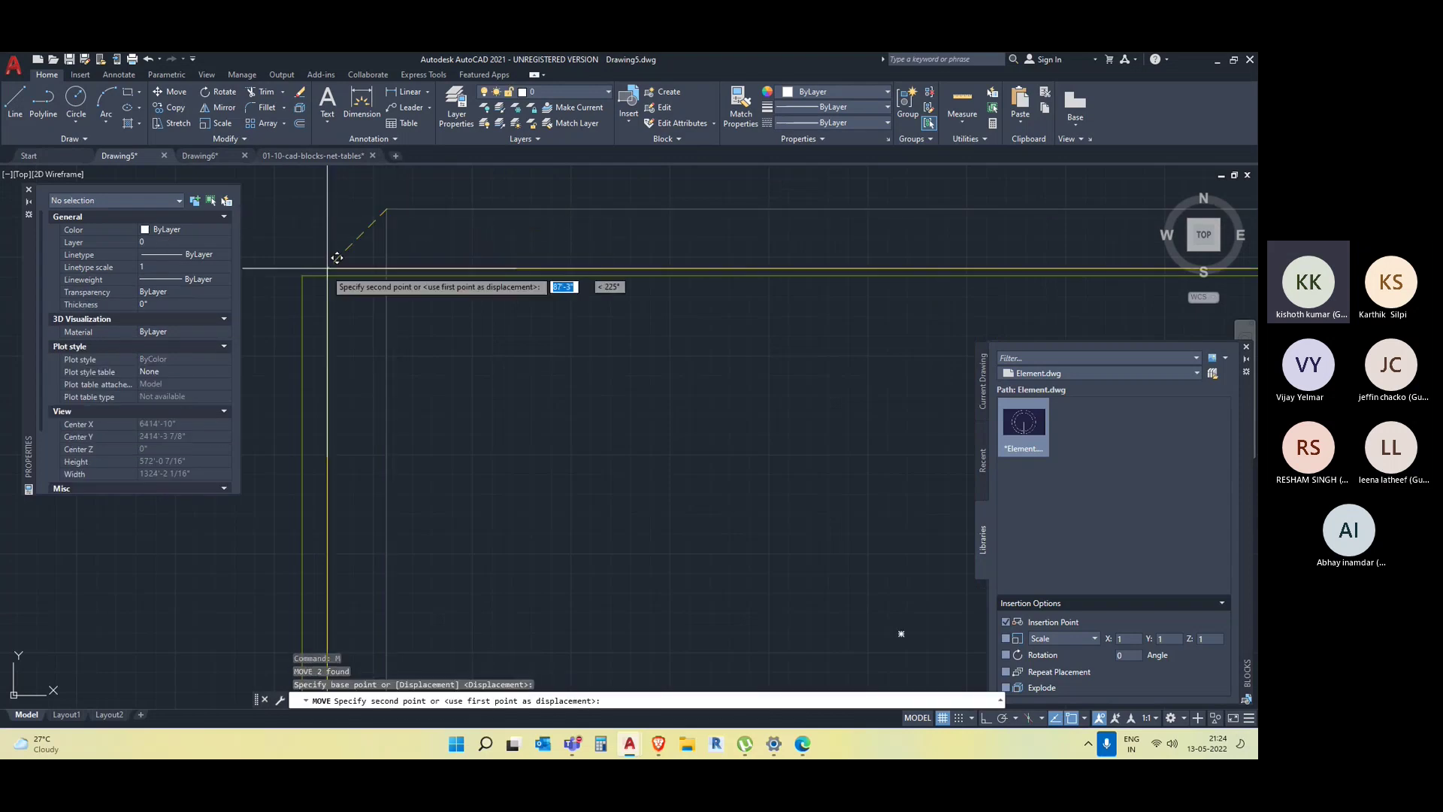
key("Escape")
Move the white rectangle by its lower-left corner onto the lower-left corner of the stacked rectangles.
scroll(489, 403, "down", 4)
scroll(578, 558, "down", 2)
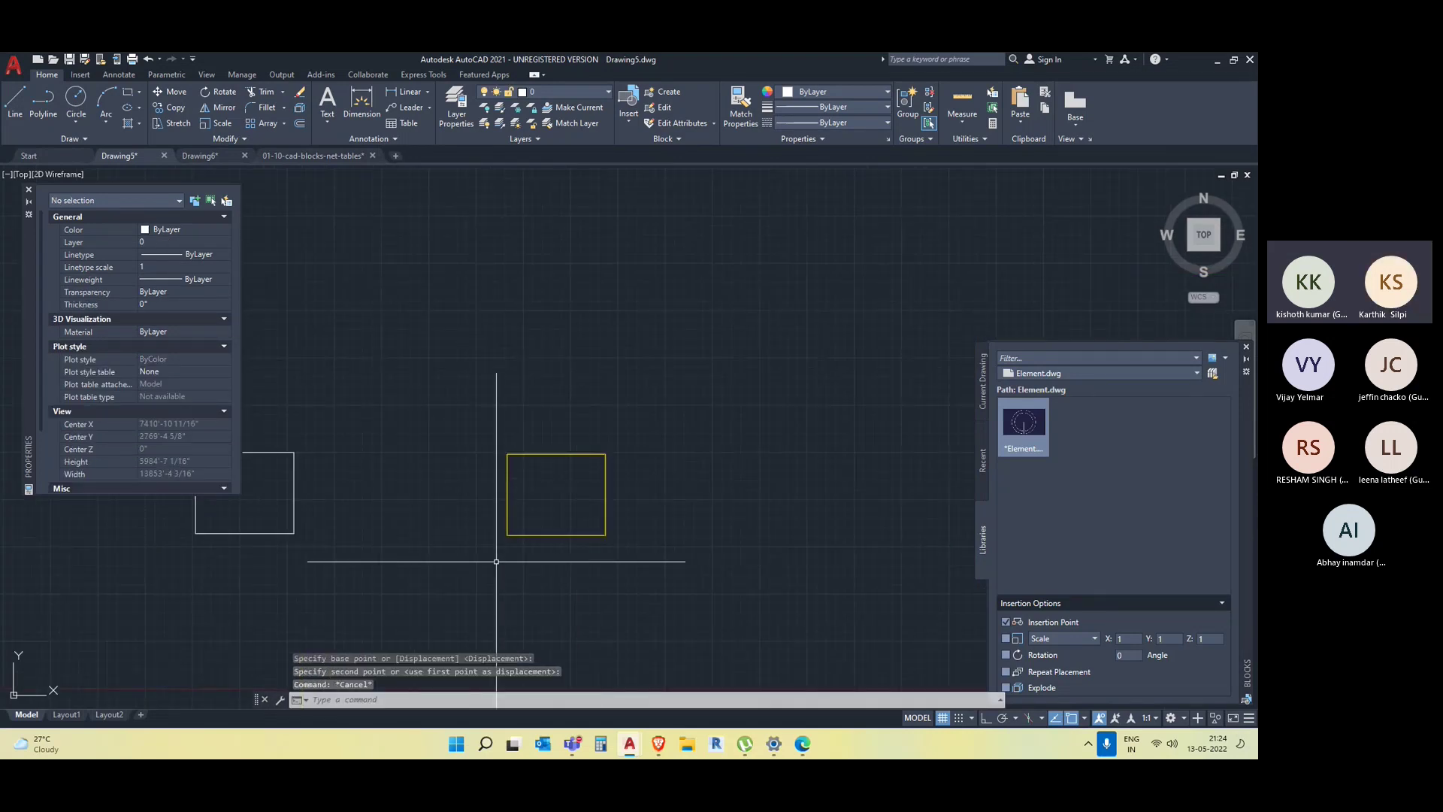
middle_click_drag(497, 561, 733, 552)
left_click(489, 525)
type("m")
key("Return")
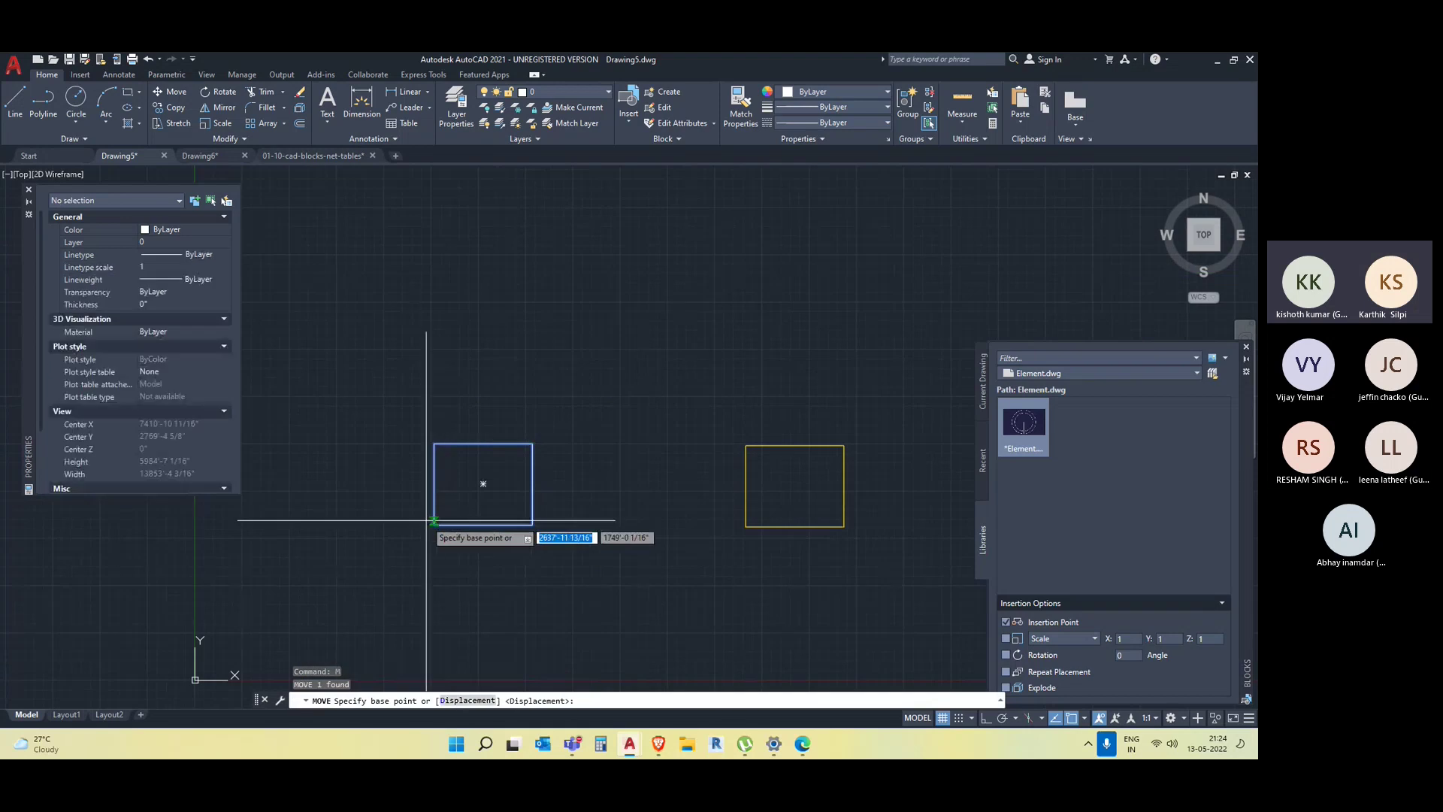
left_click(433, 525)
scroll(934, 525, "up", 5)
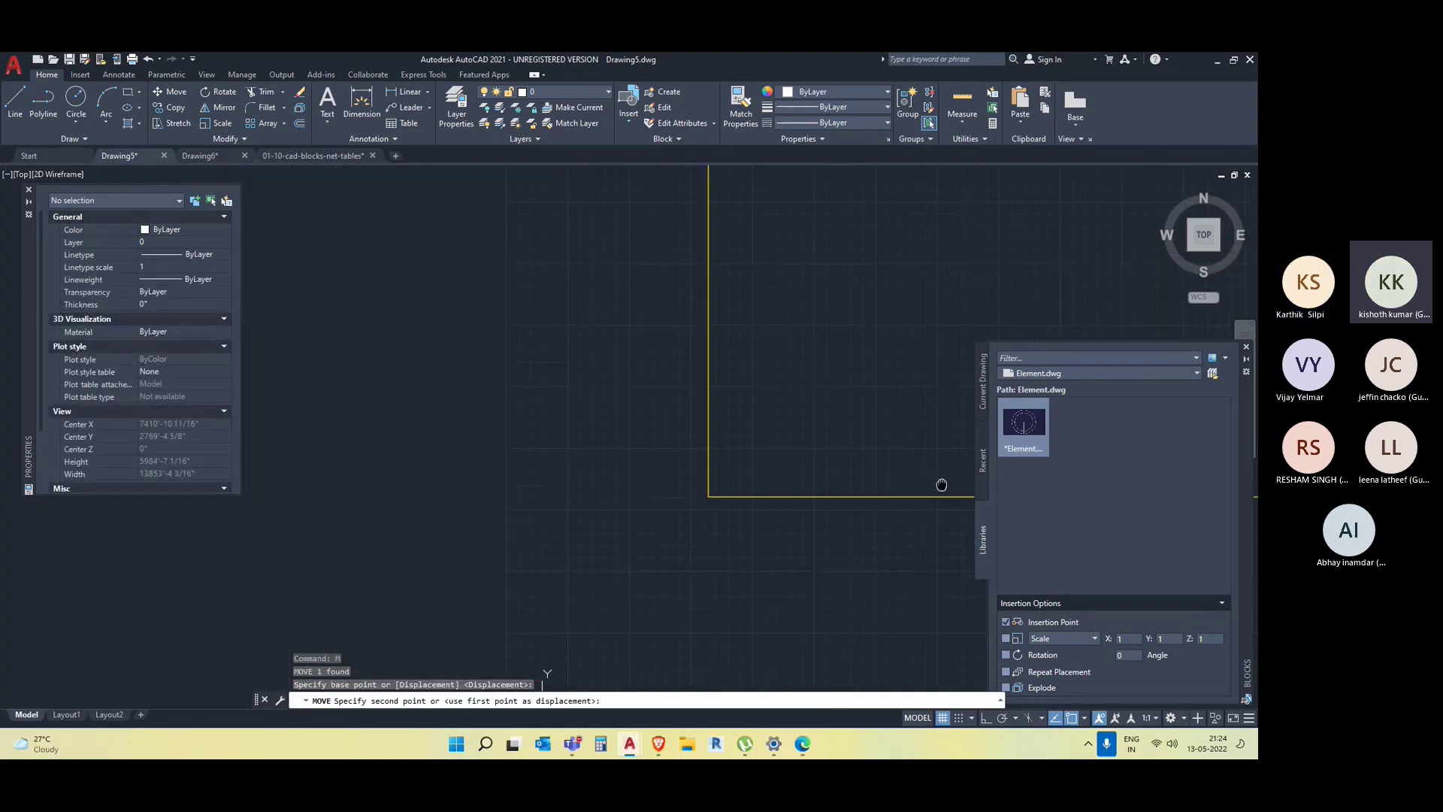
key("Escape")
scroll(823, 590, "down", 4)
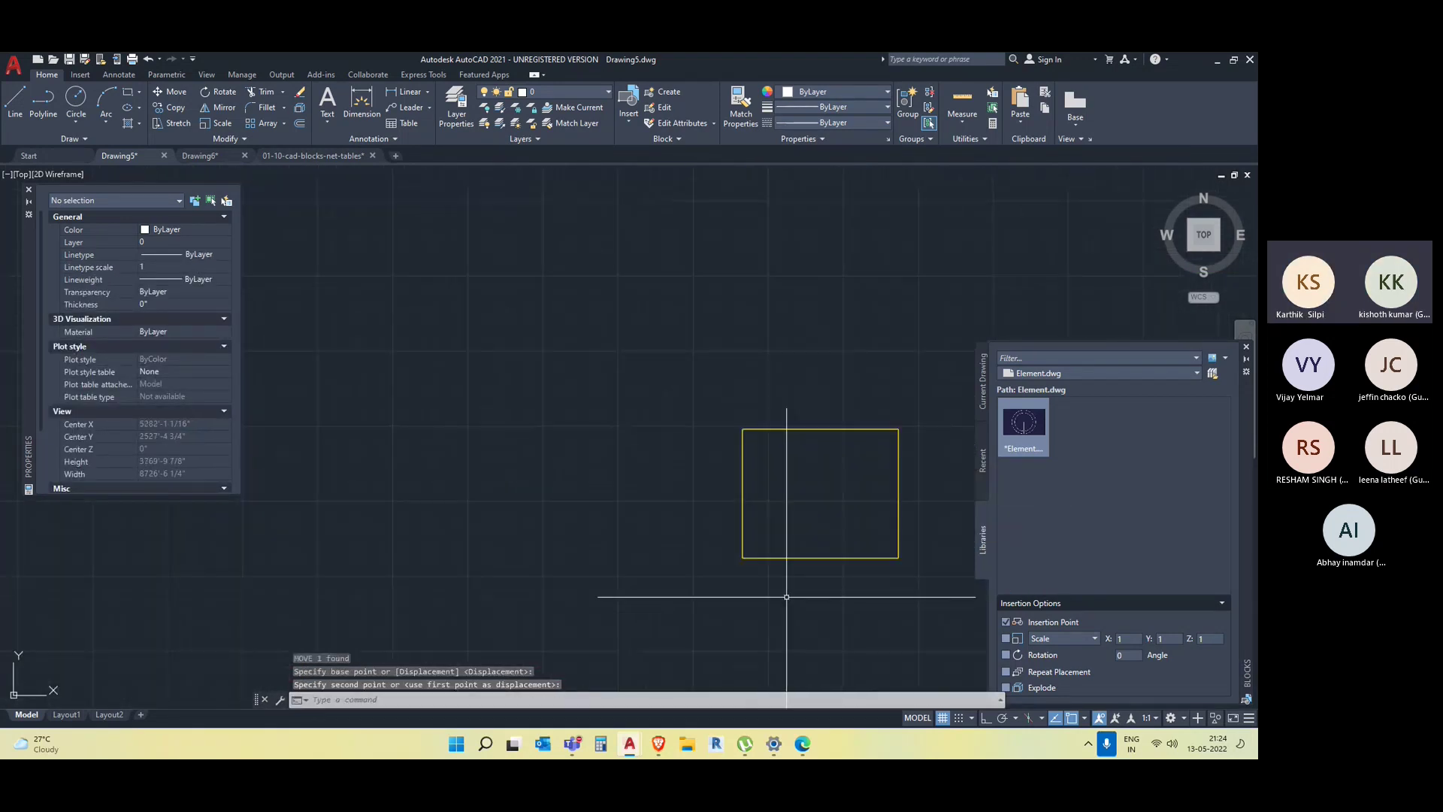
middle_click_drag(814, 579, 778, 484)
key("Escape")
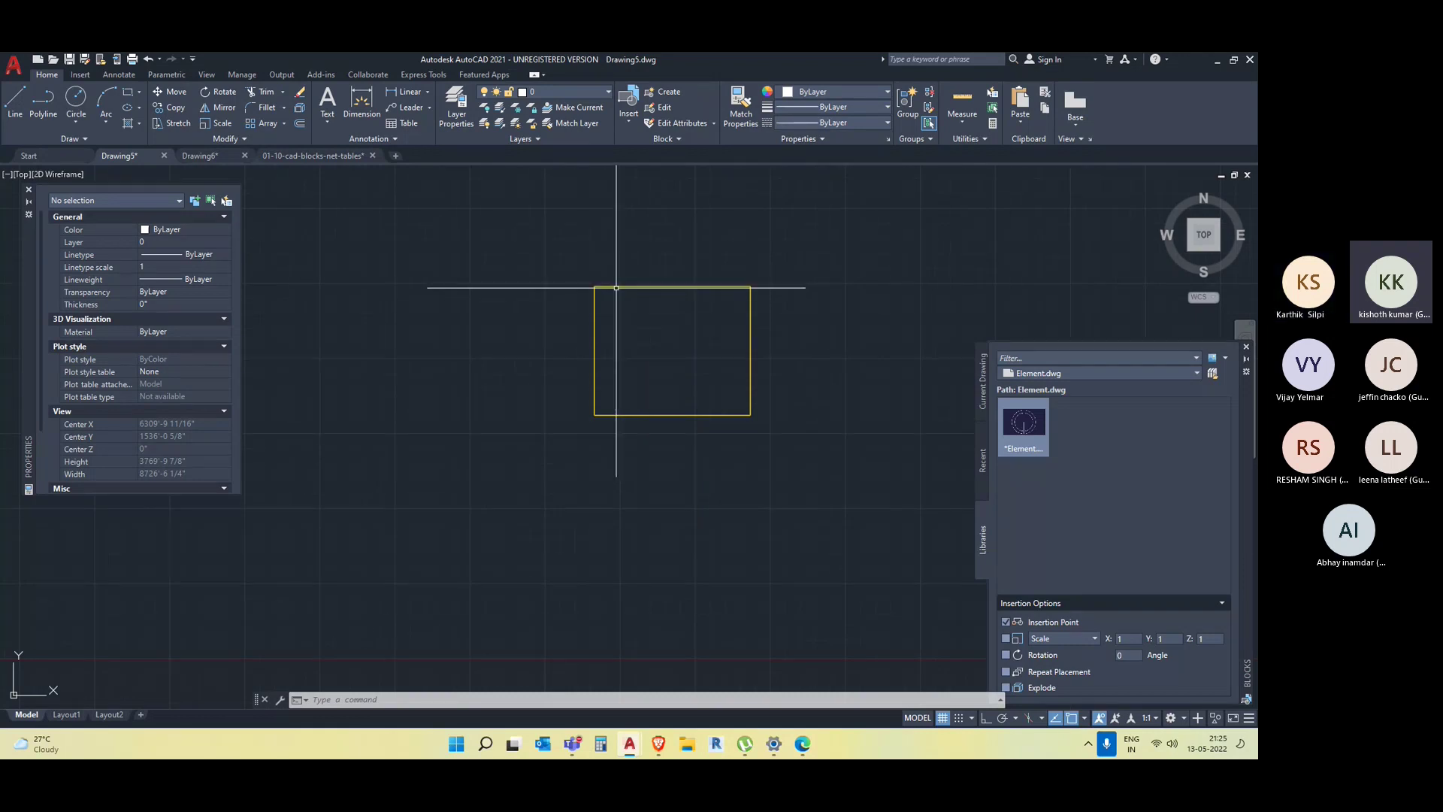
Compare picking the stacked rectangles by a single edge with a crossing selection, clearing each selection.
left_click(662, 284)
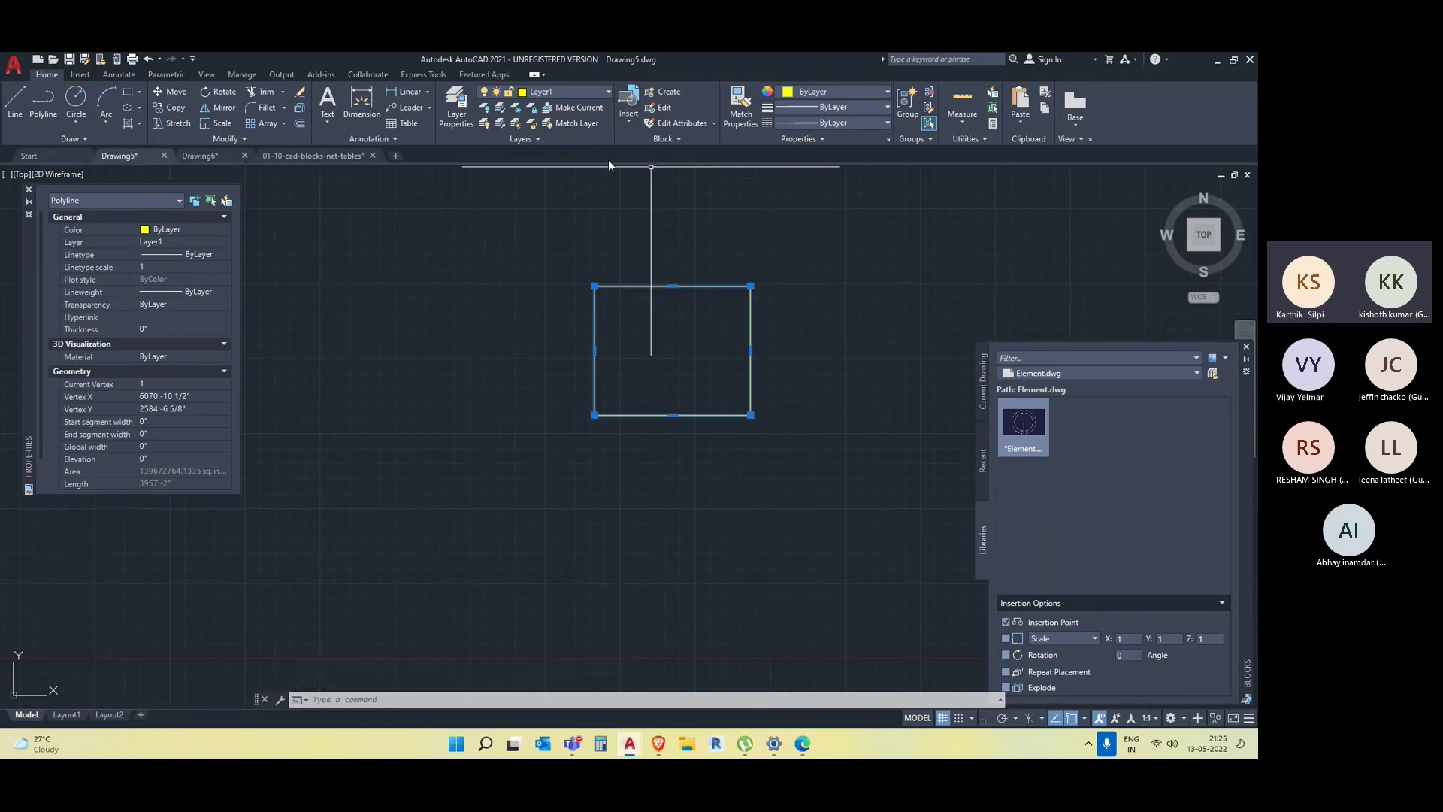
key("Escape")
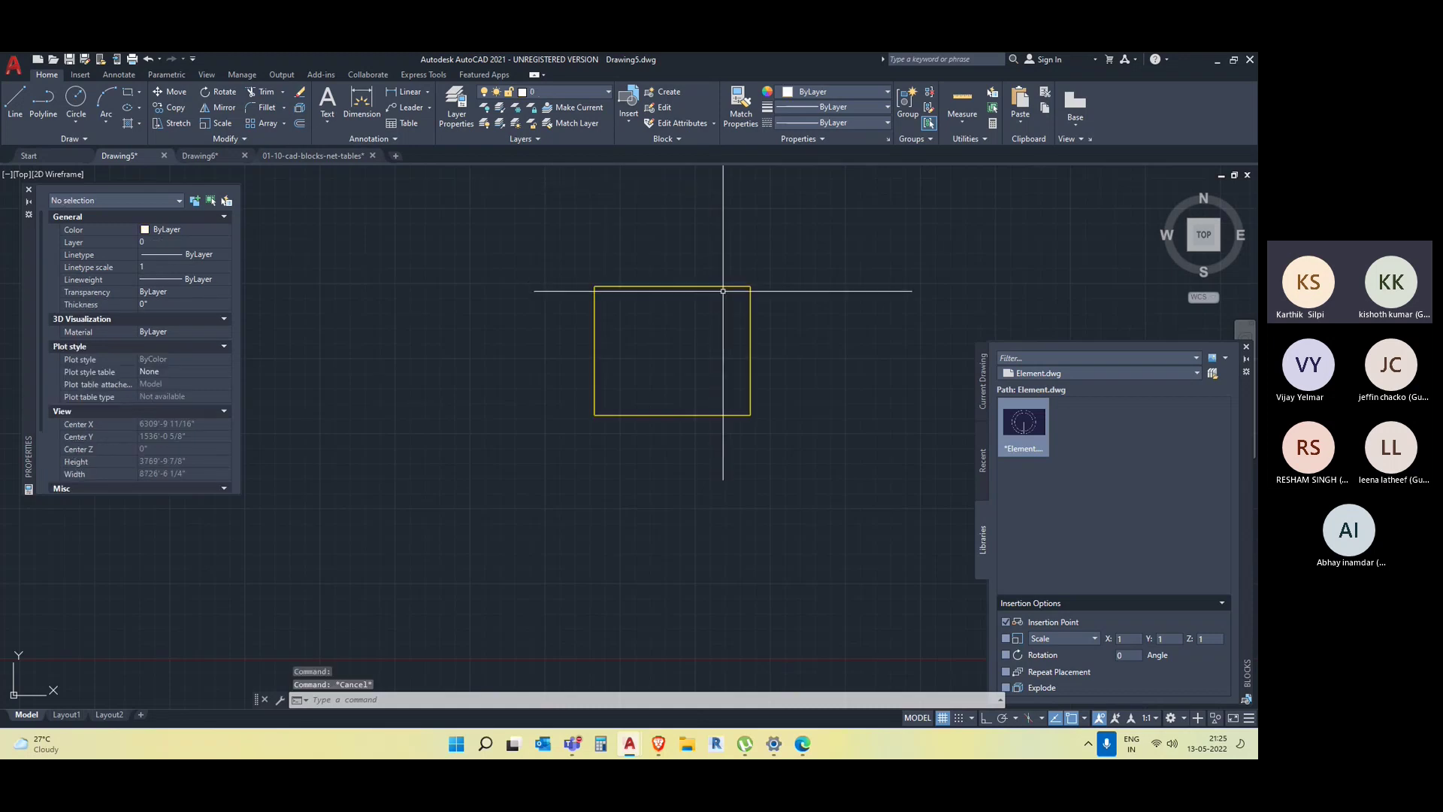
middle_click_drag(790, 461, 709, 461)
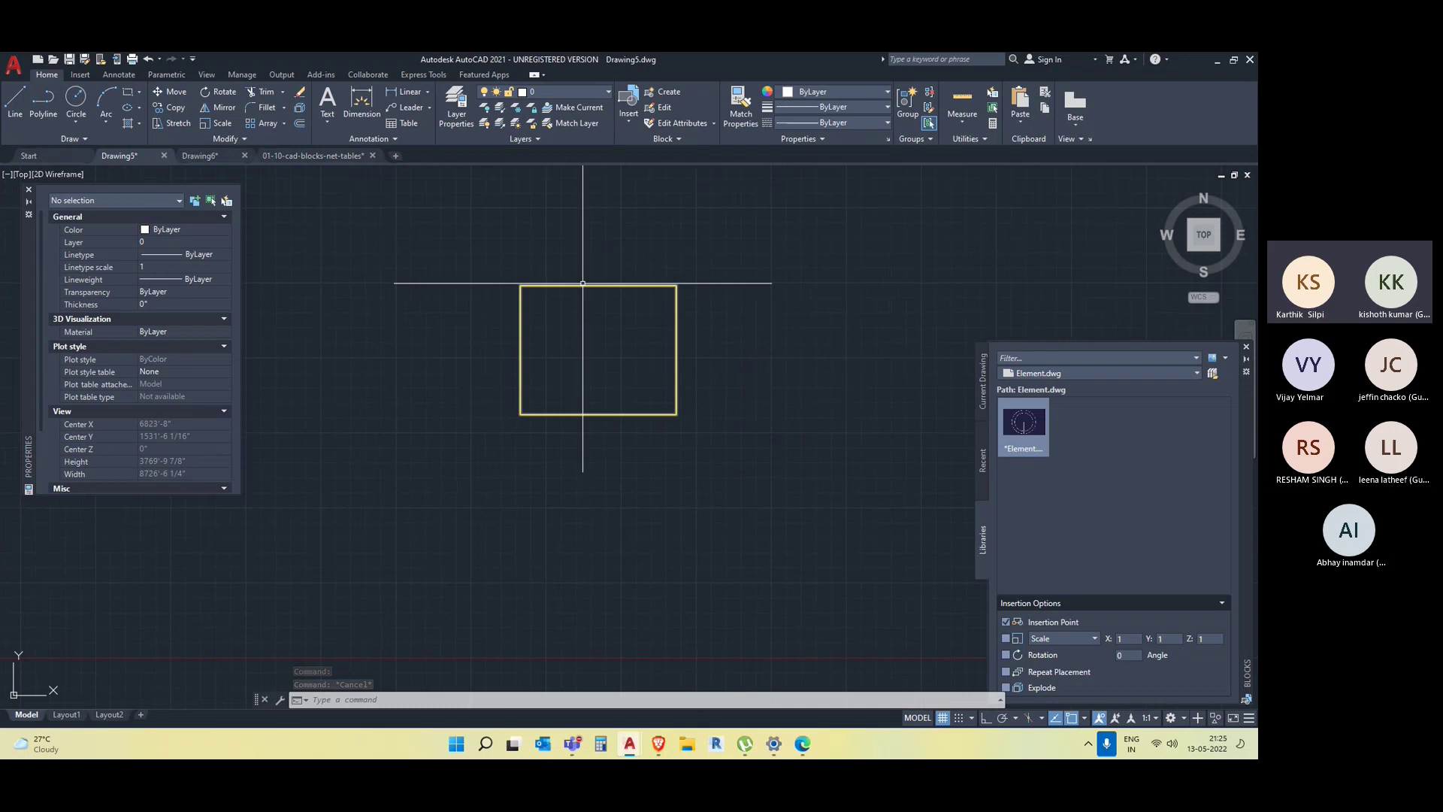
left_click(600, 306)
left_click(583, 229)
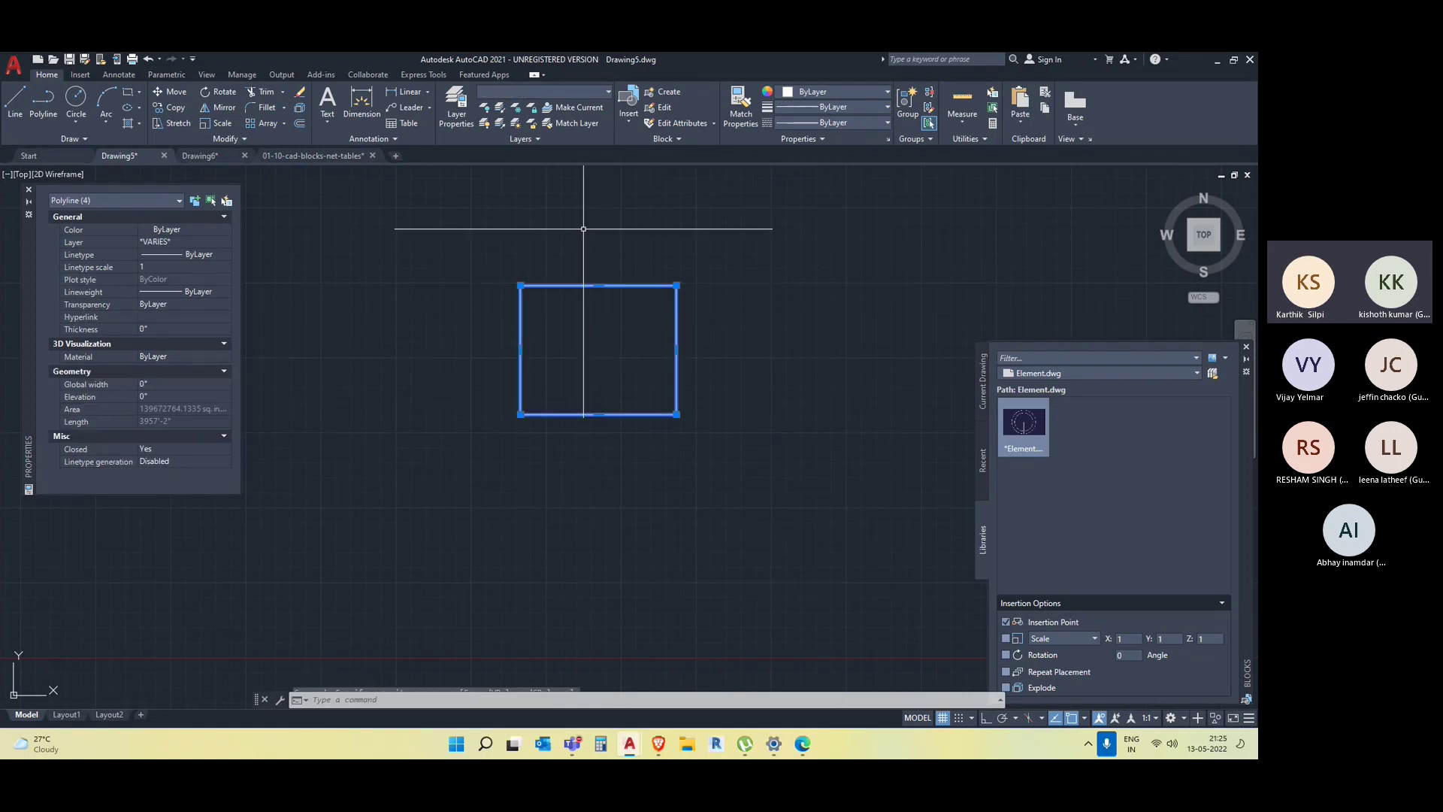
key("Escape")
middle_click_drag(764, 483, 758, 421)
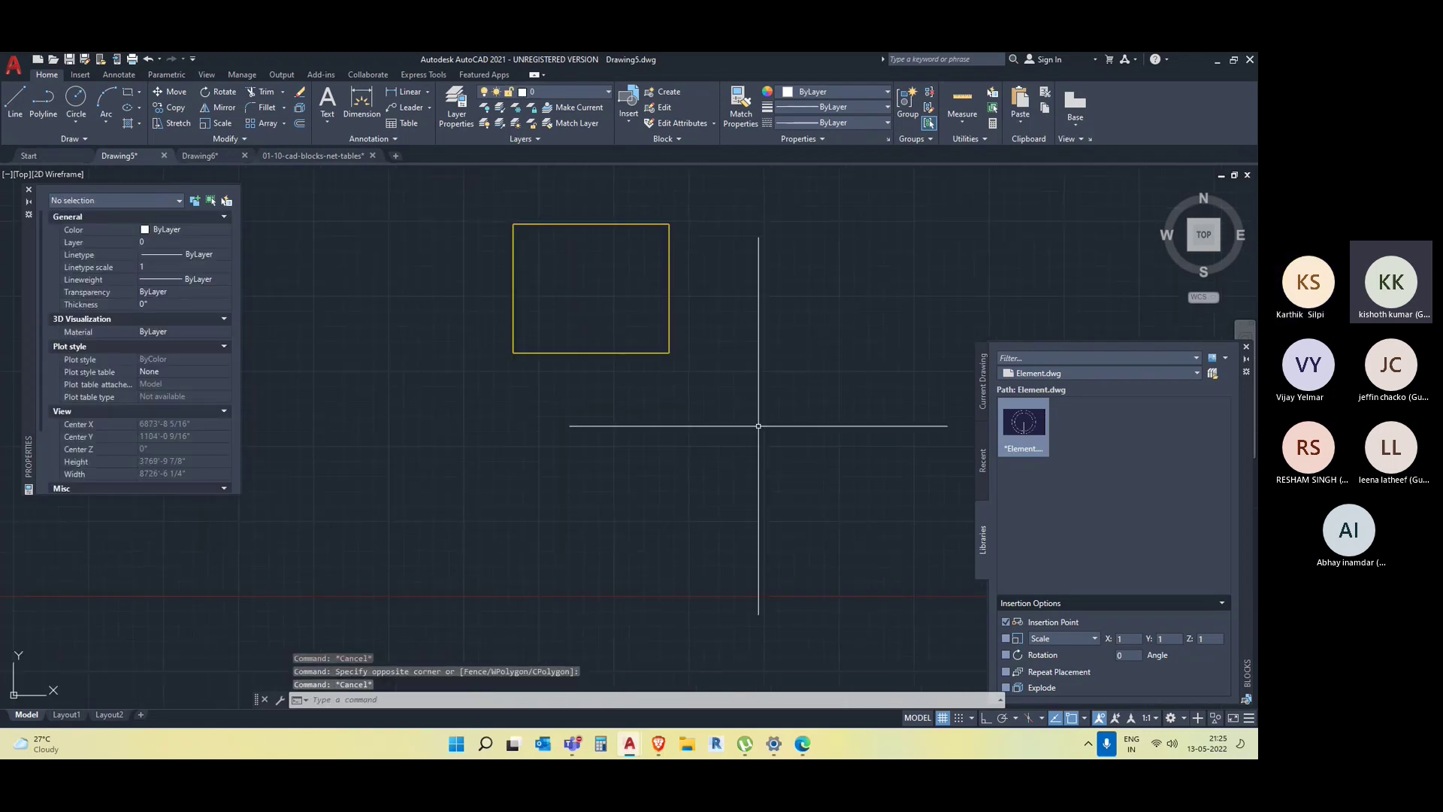
middle_click_drag(768, 472, 770, 473)
Enable Allow selection cycling in the Drafting Settings, keeping the selection cycling list box displayed.
type("ds")
key("Return")
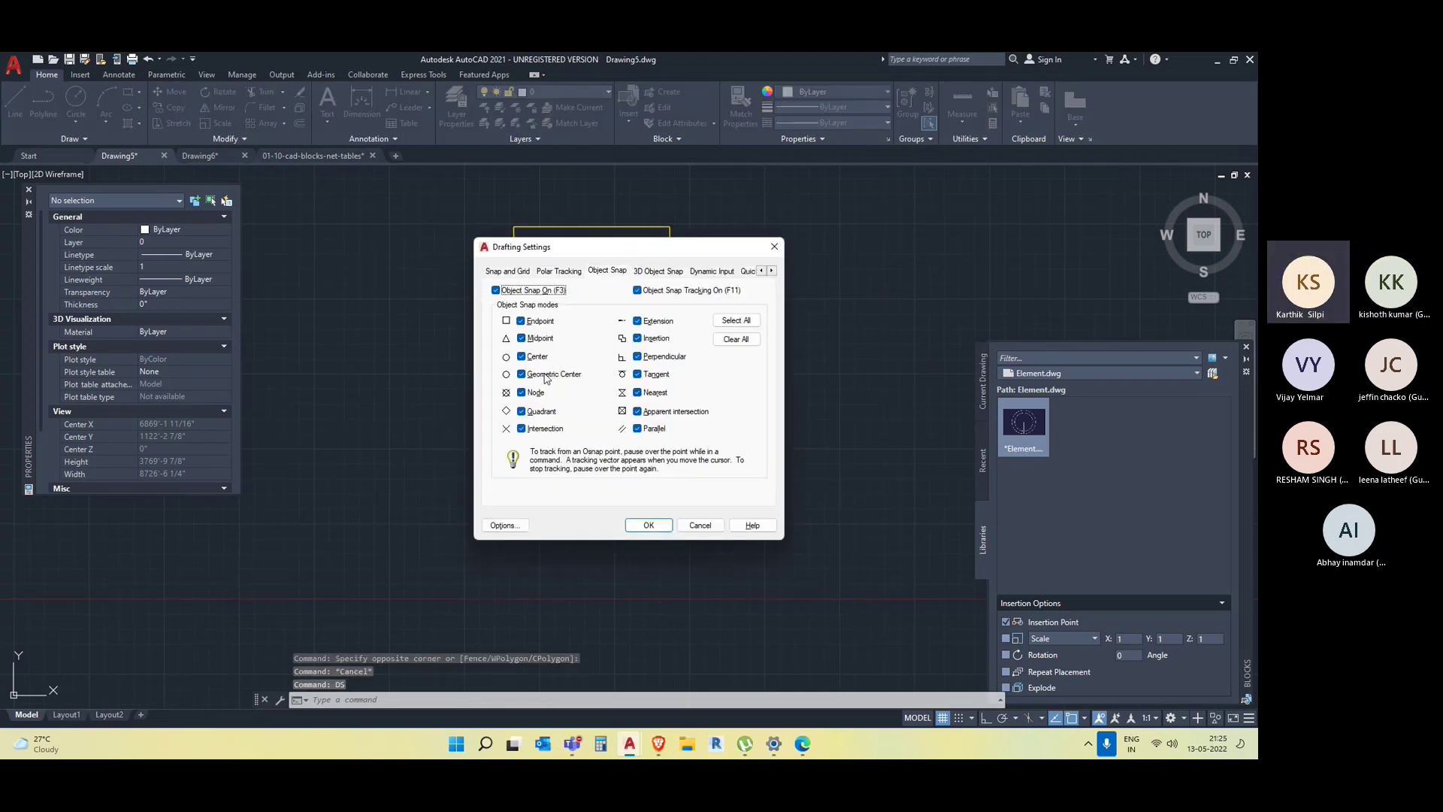
left_click(510, 271)
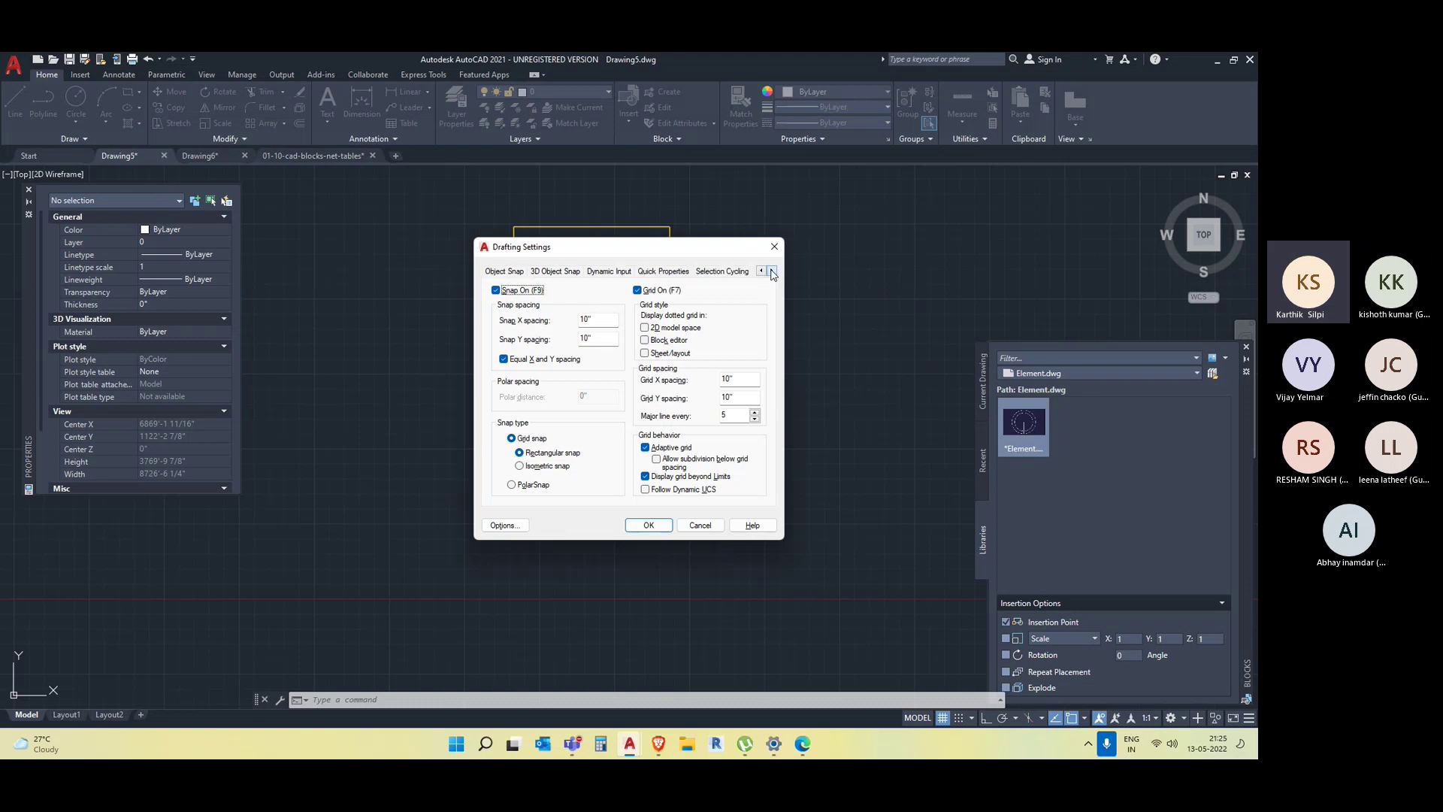
left_click(723, 271)
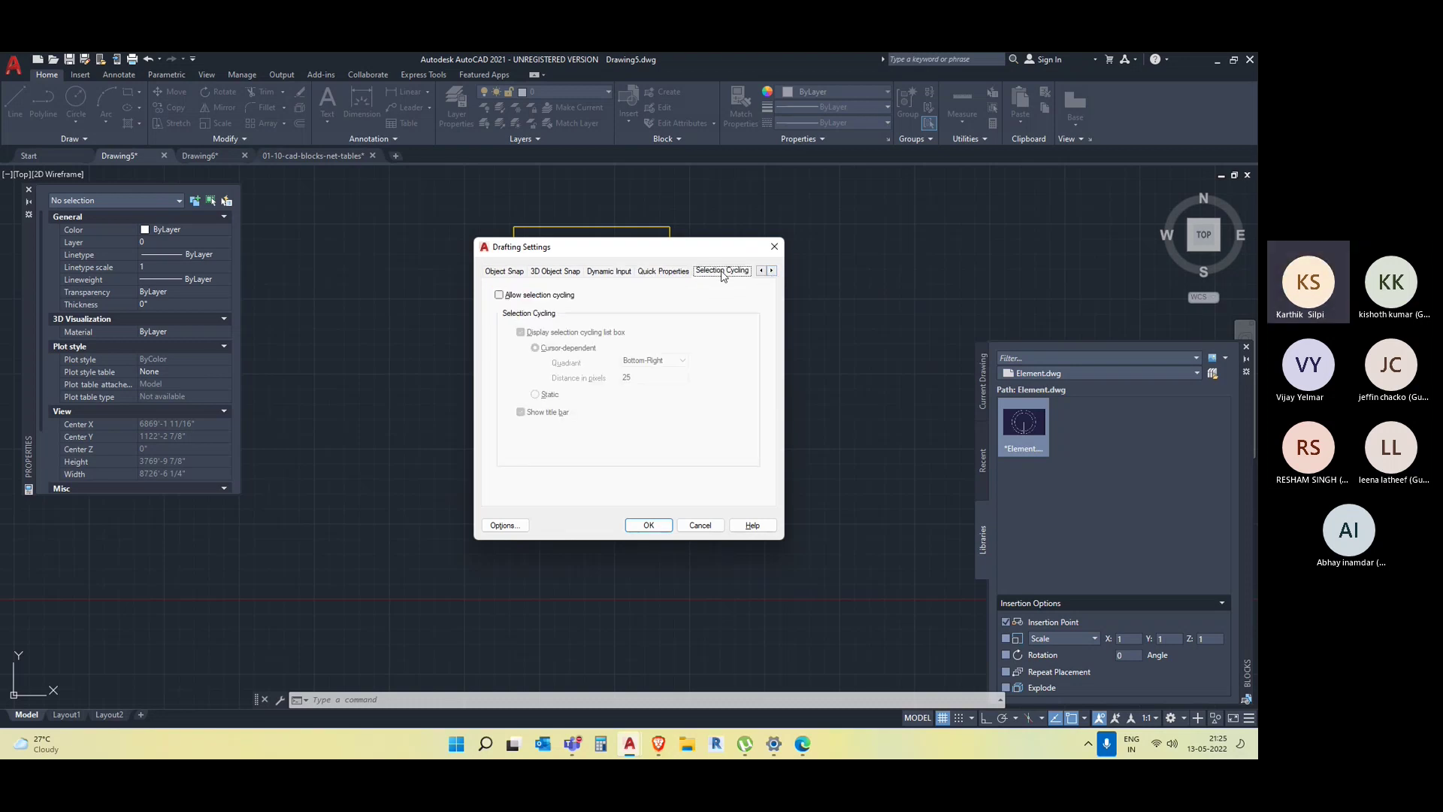
left_click(499, 295)
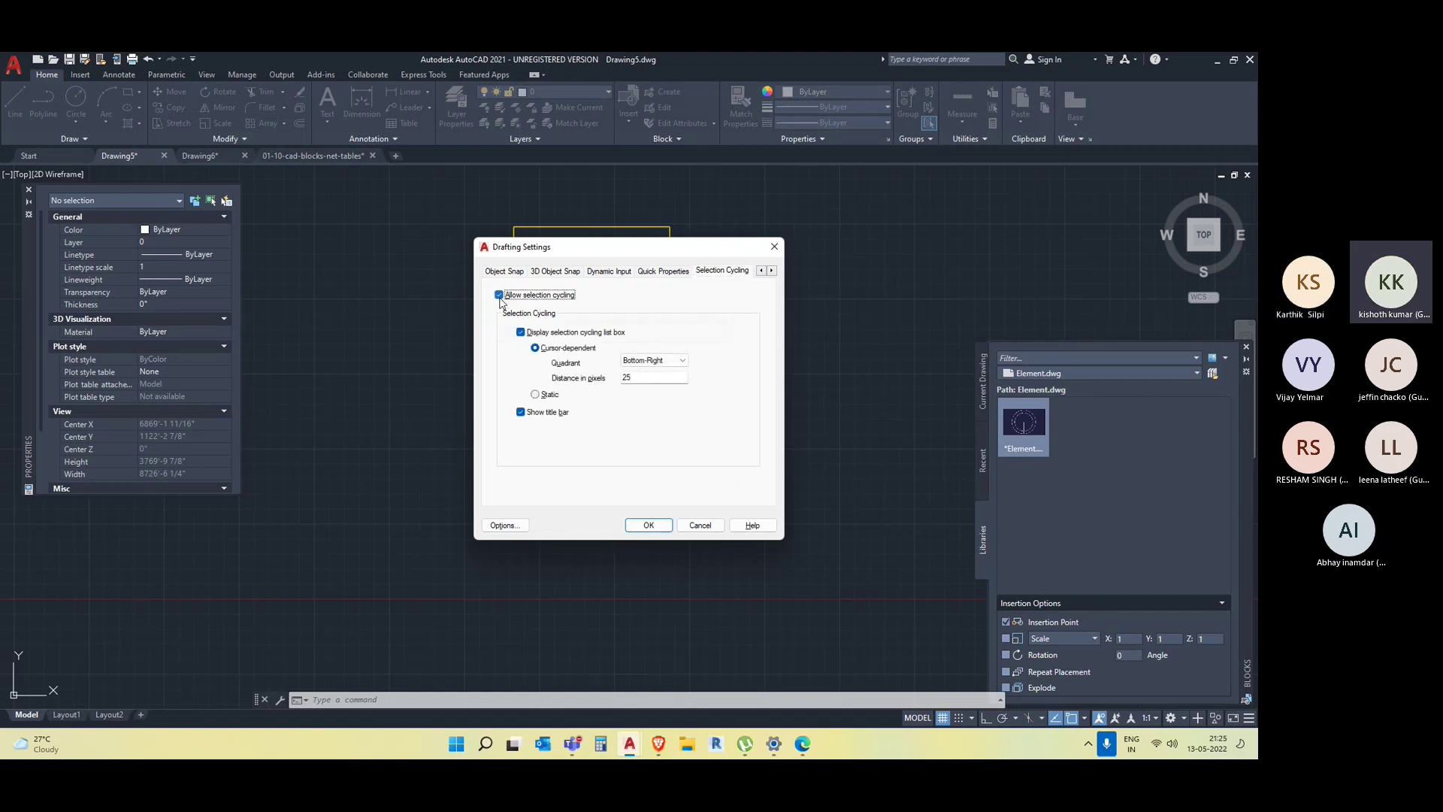
left_click(648, 525)
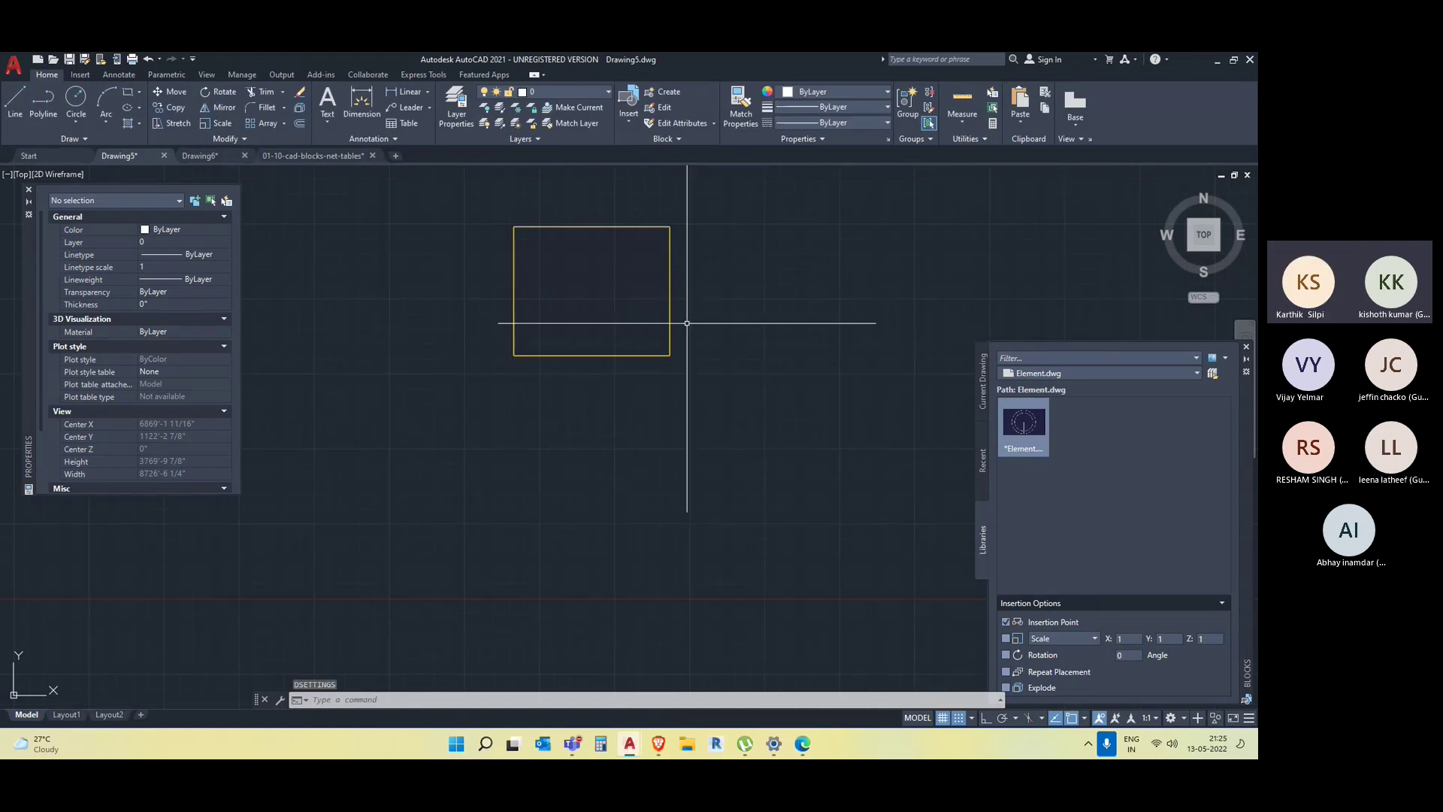
Choose the white polyline on layer 0 from the overlapping rectangles with selection cycling and delete it.
mouse_move(671, 303)
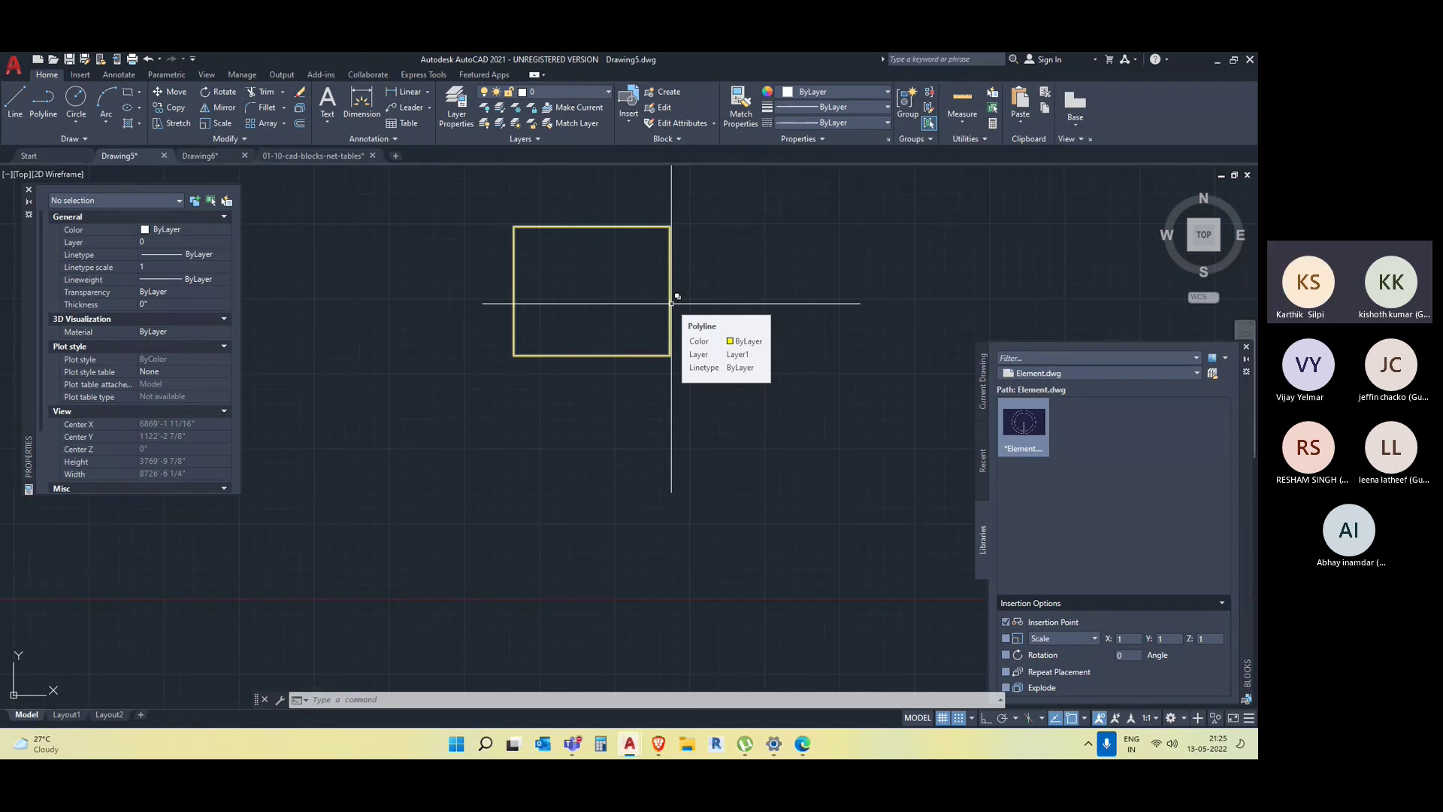
left_click(672, 303)
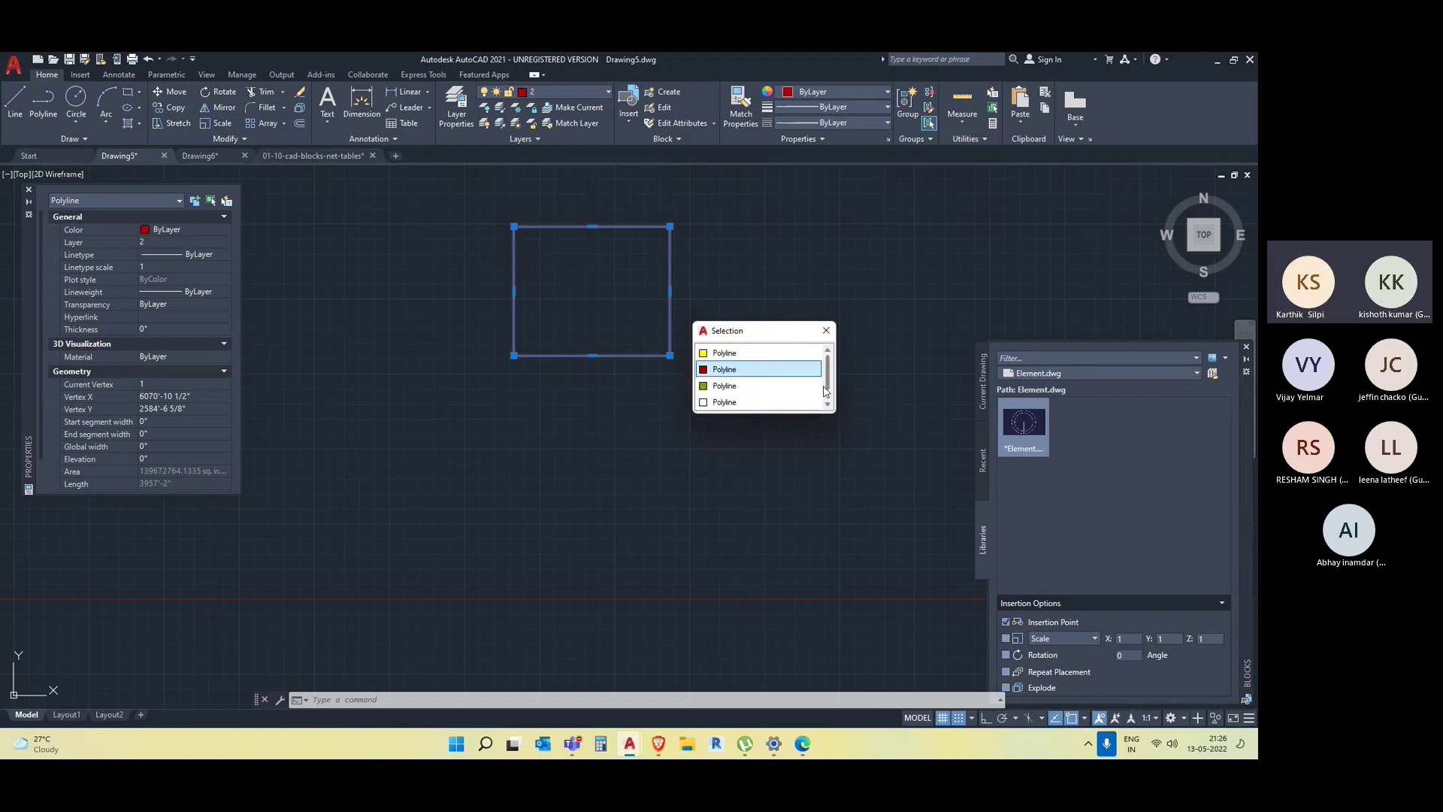
left_click_drag(829, 370, 825, 404)
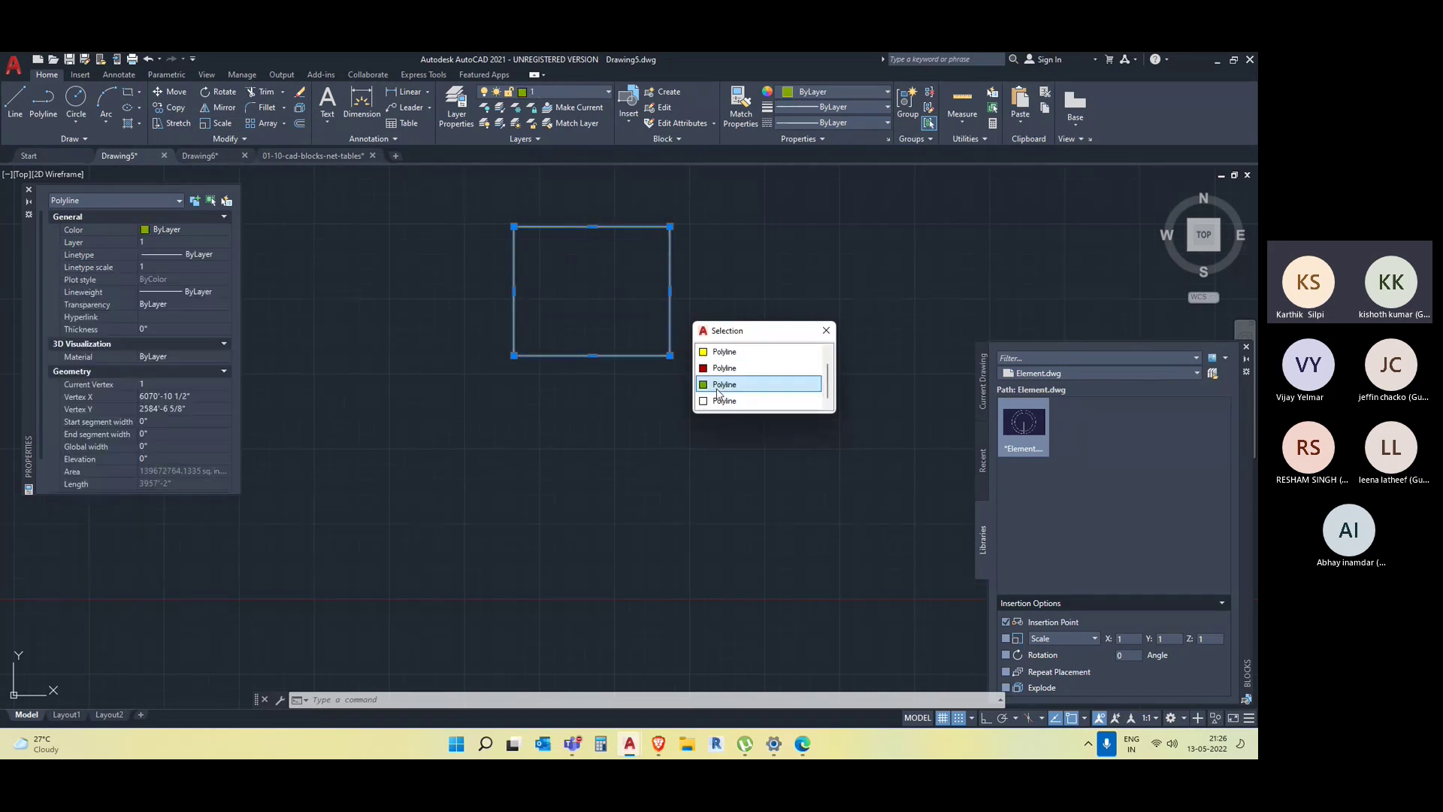
left_click(723, 386)
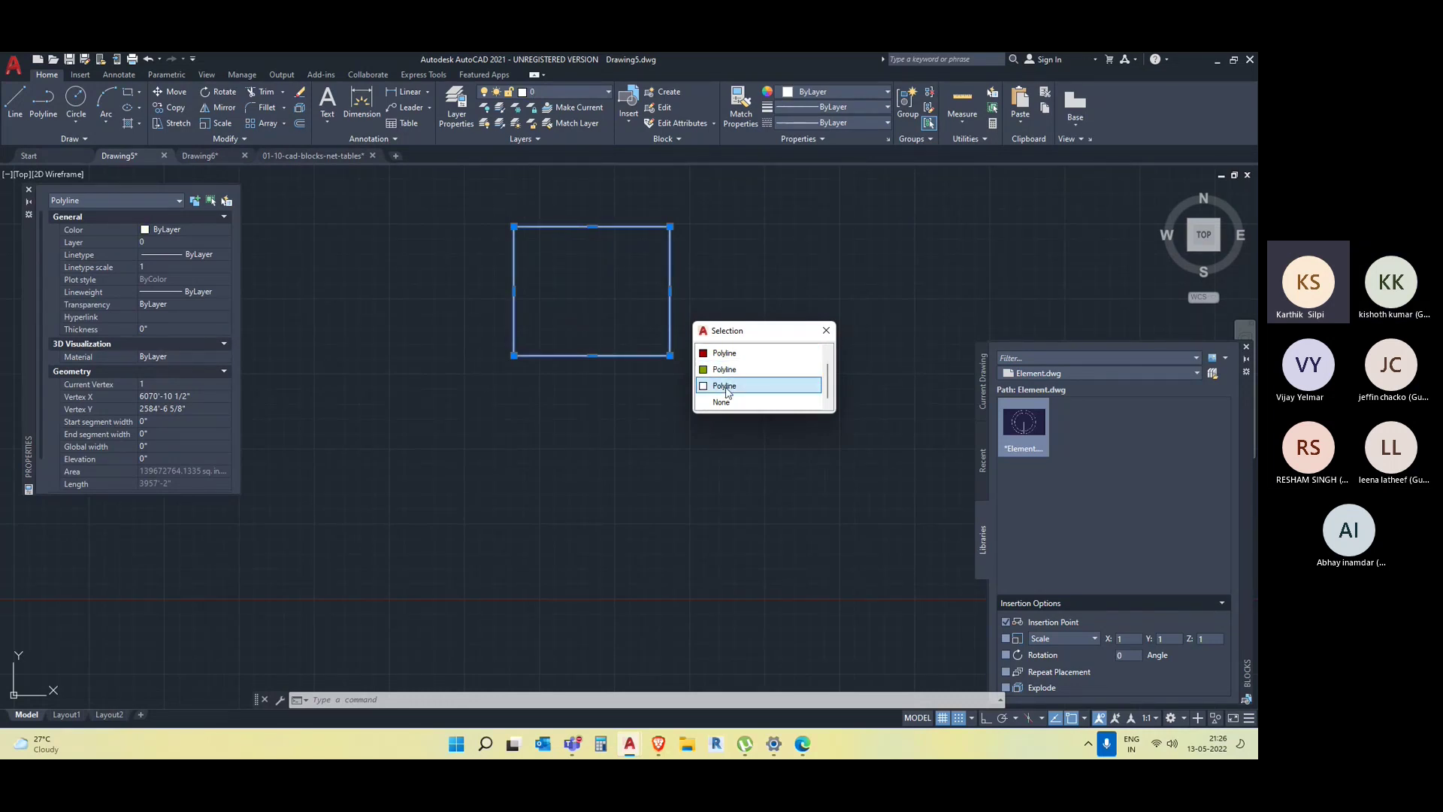
left_click(726, 389)
key("Delete")
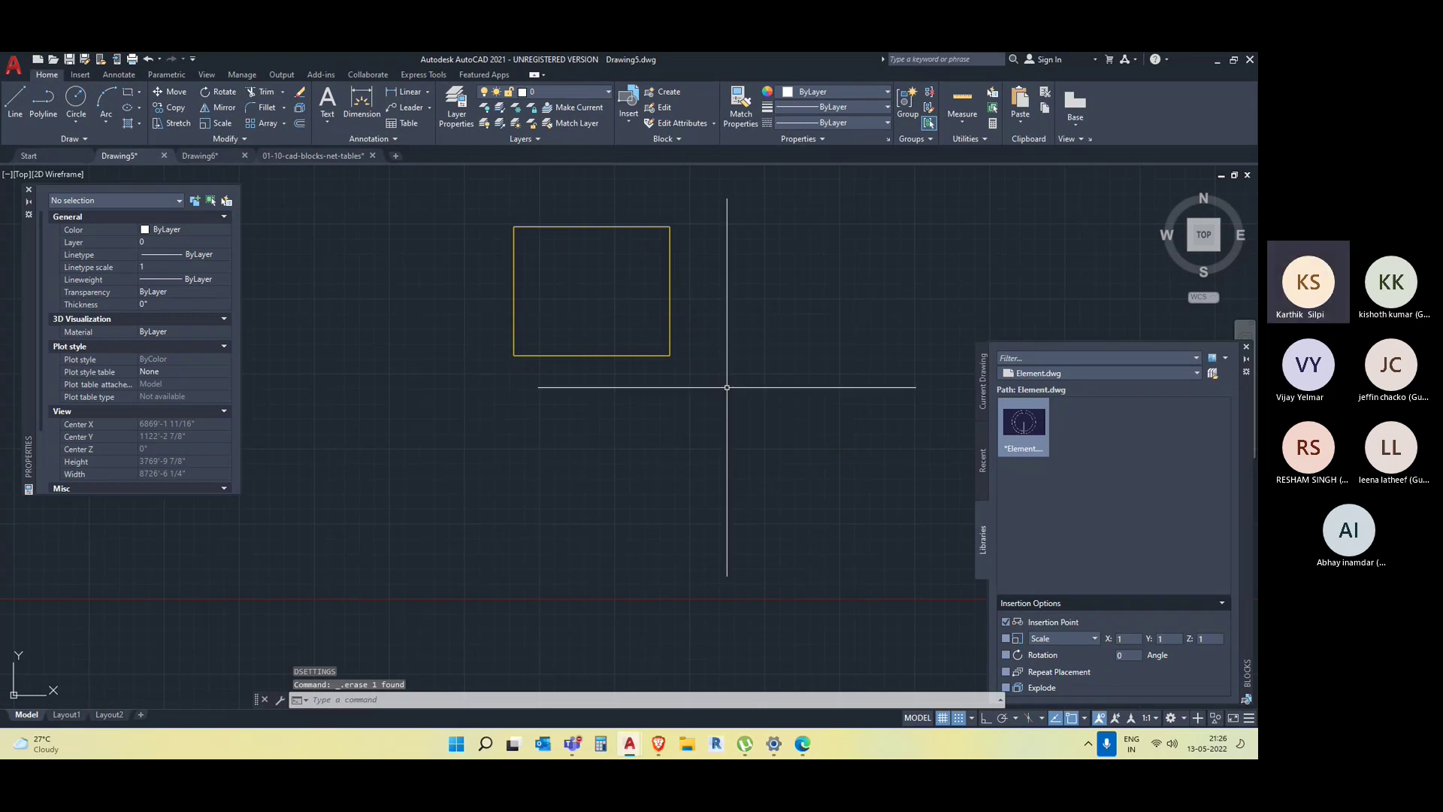
Cycle through the overlapping polylines, choose the red one on layer 2 and delete it.
left_click(672, 277)
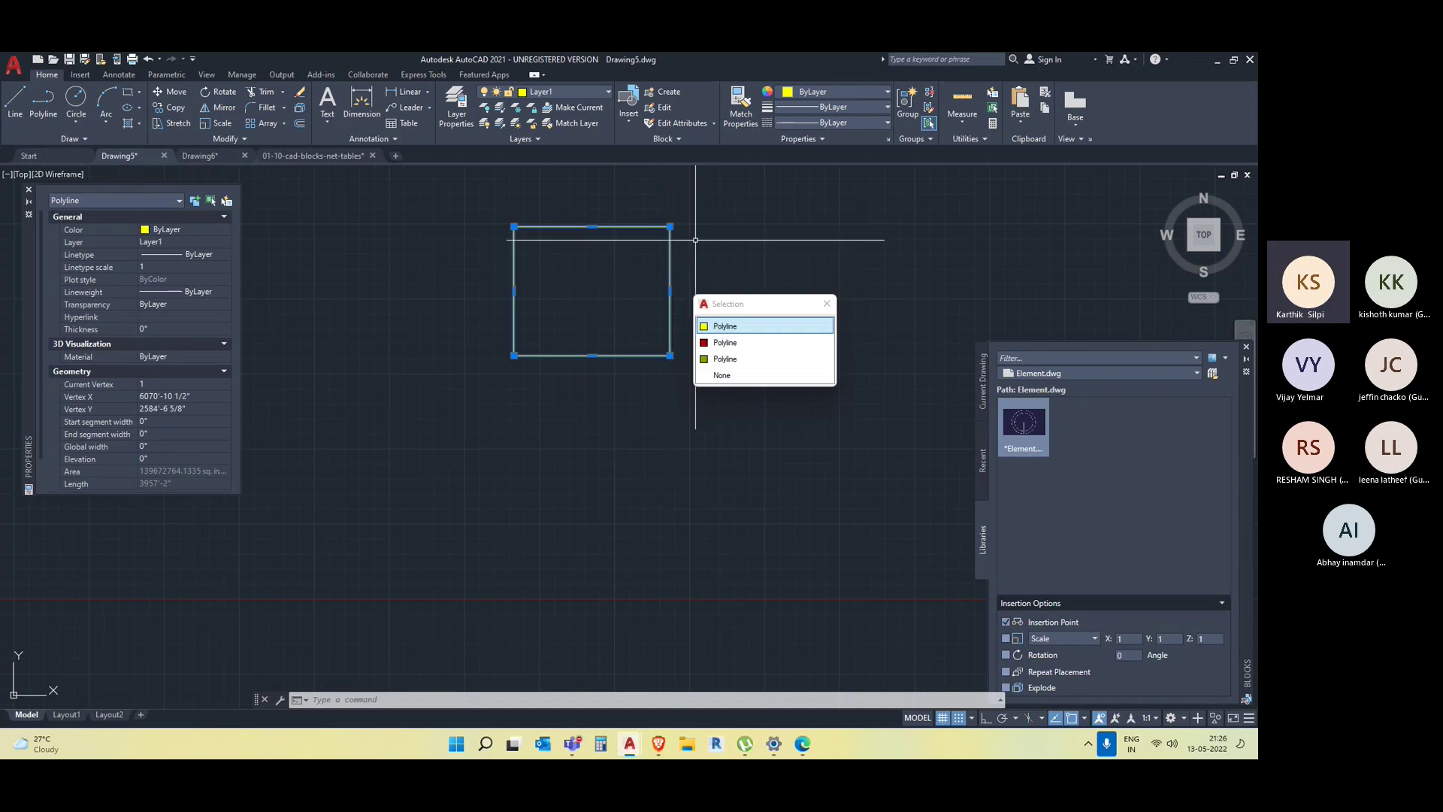
left_click(764, 359)
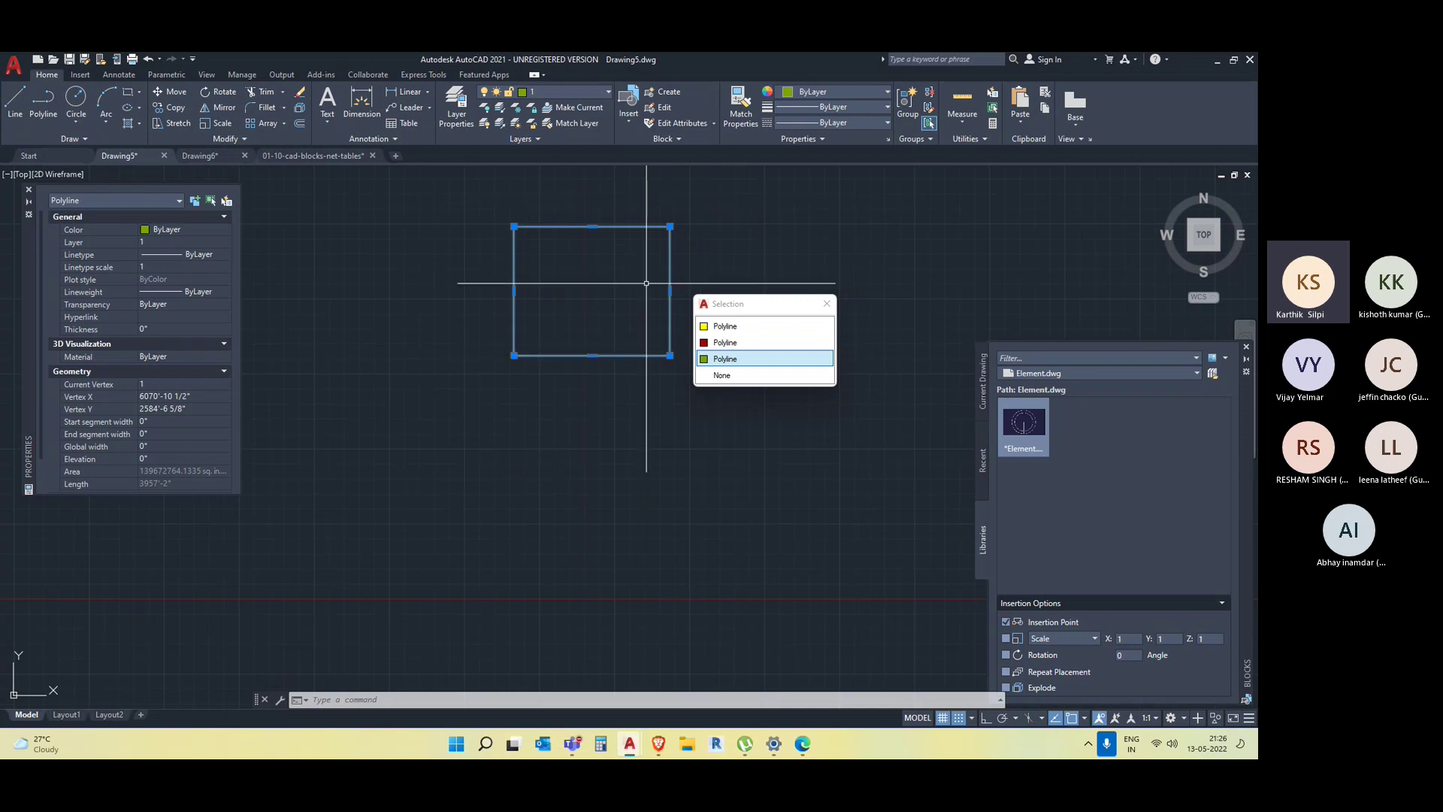
left_click(726, 326)
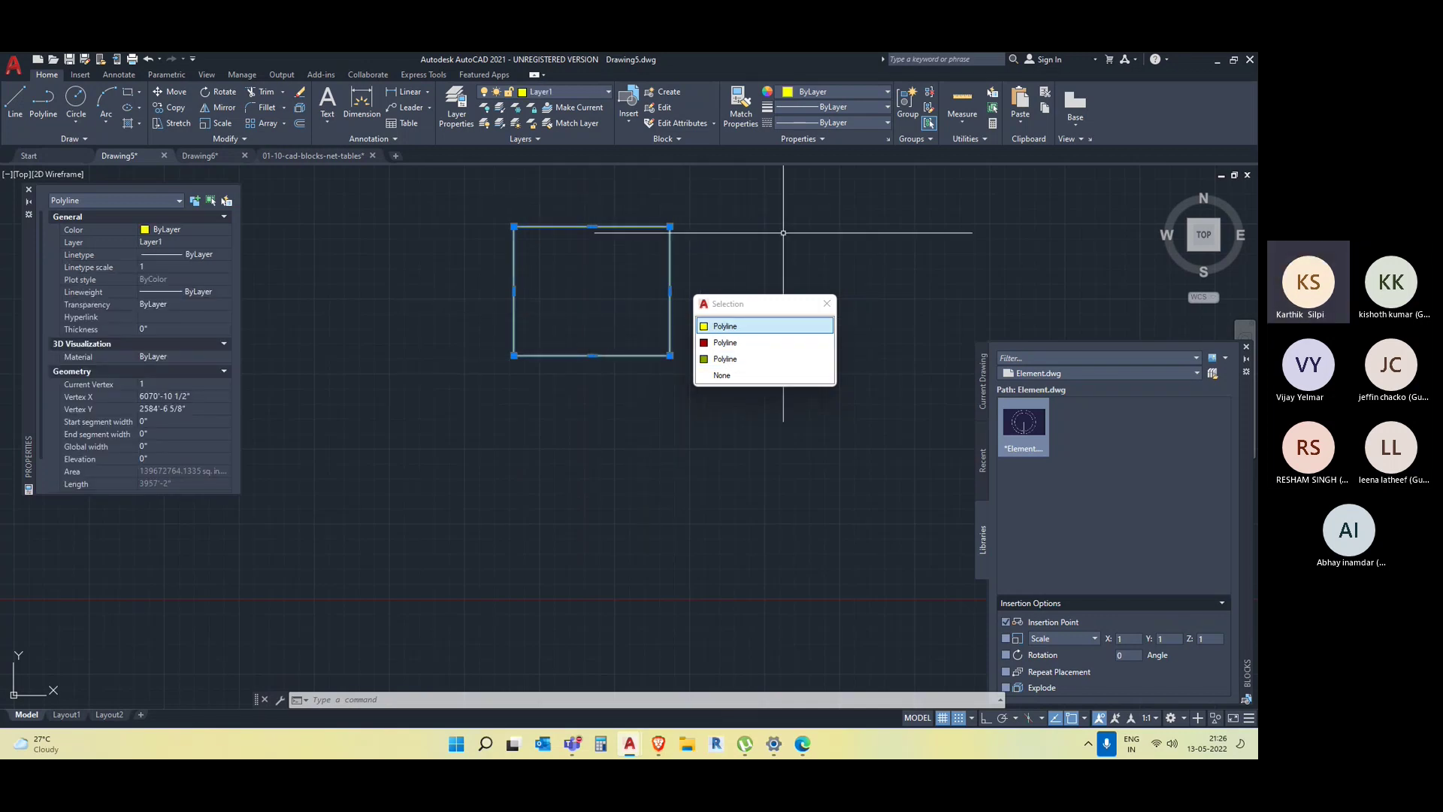
left_click(745, 344)
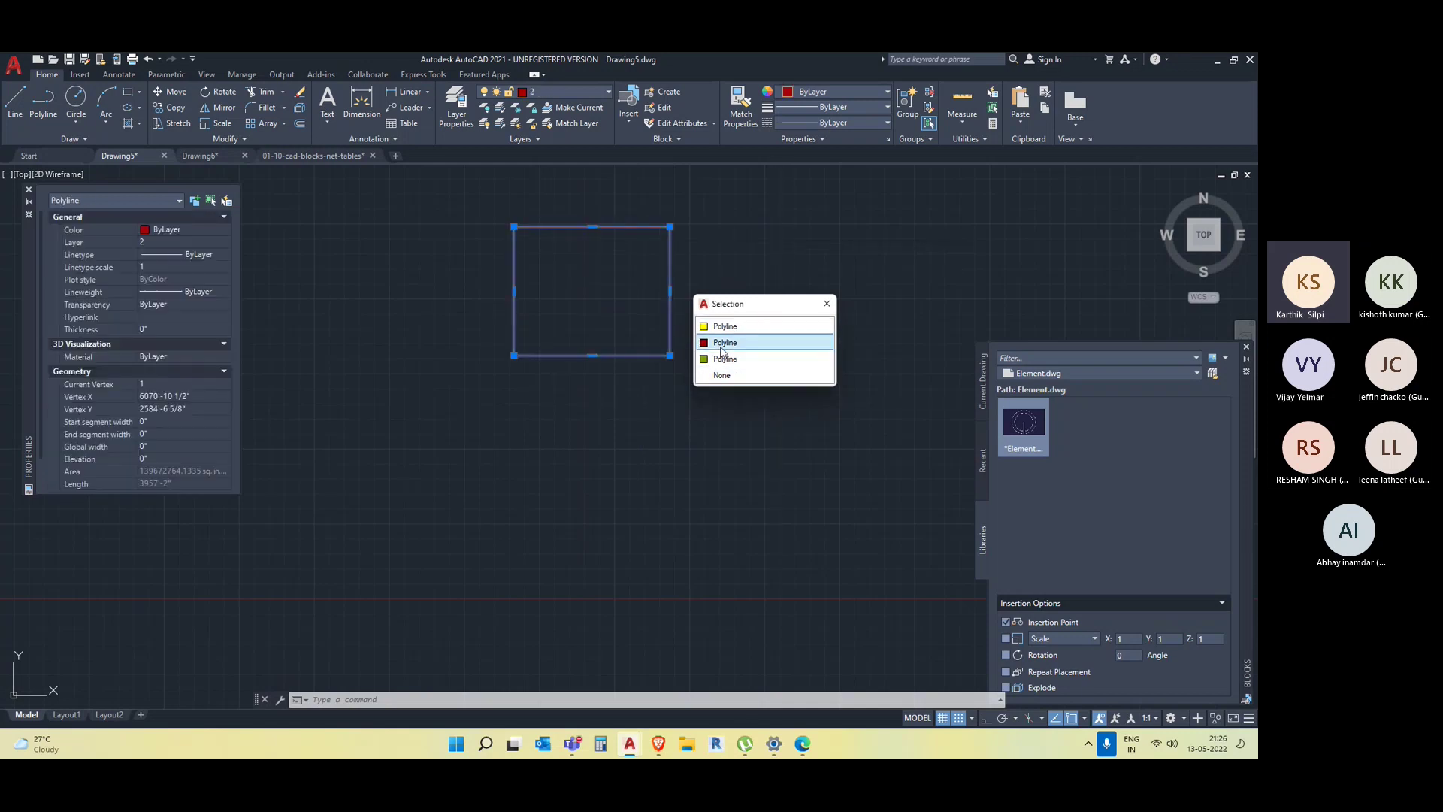
left_click(720, 347)
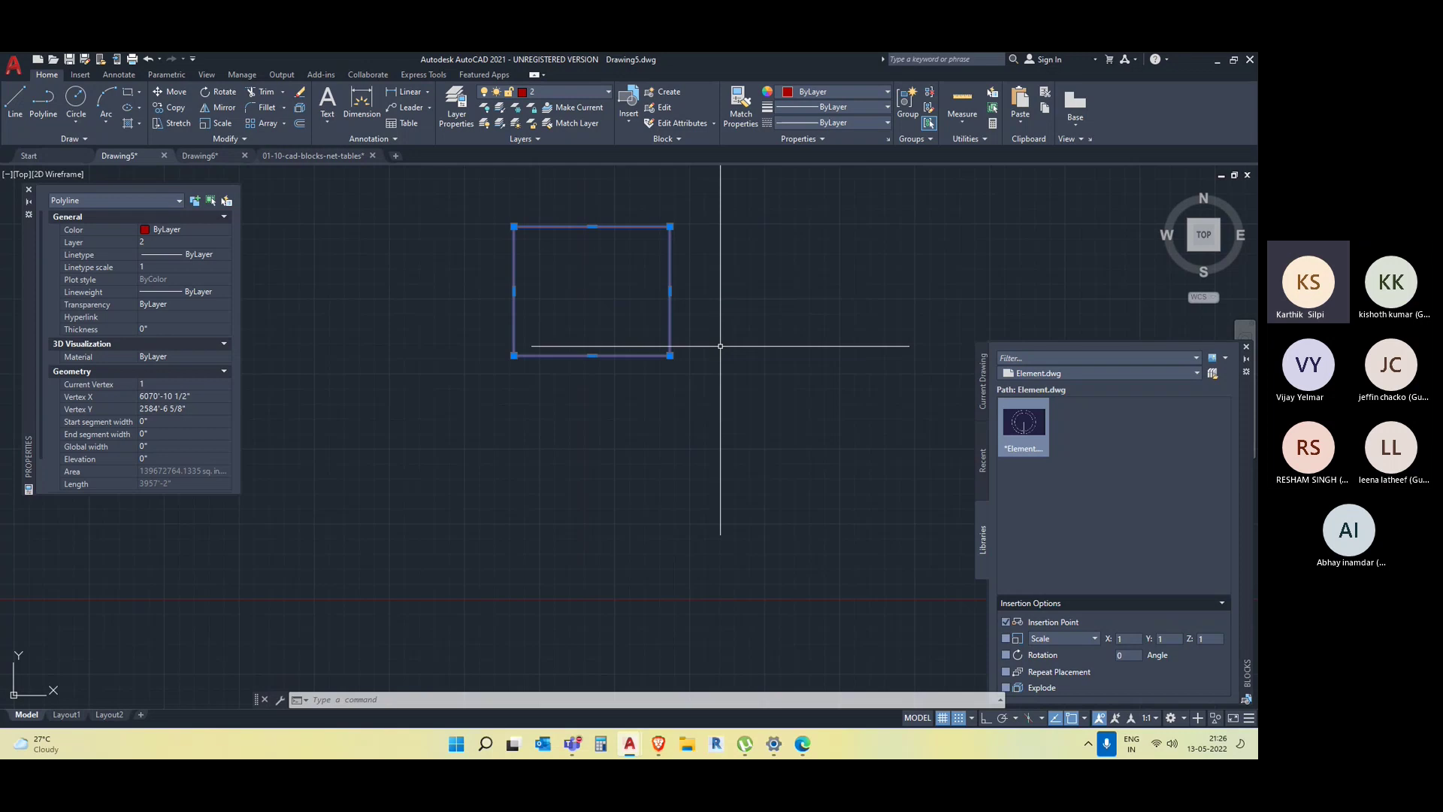
key("Delete")
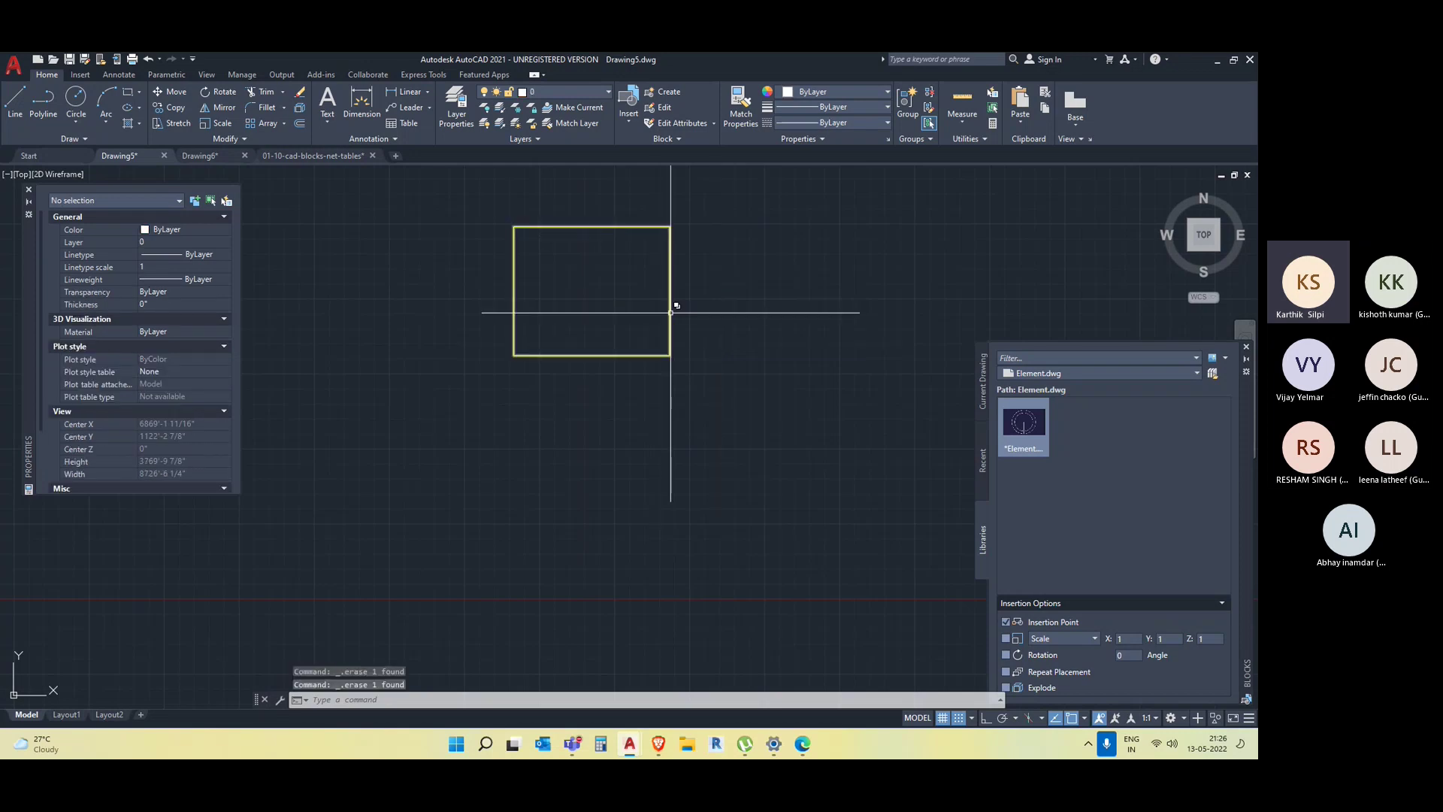
Choose the green polyline on layer 1 with selection cycling and delete it, leaving nothing selected.
left_click(671, 310)
left_click(723, 379)
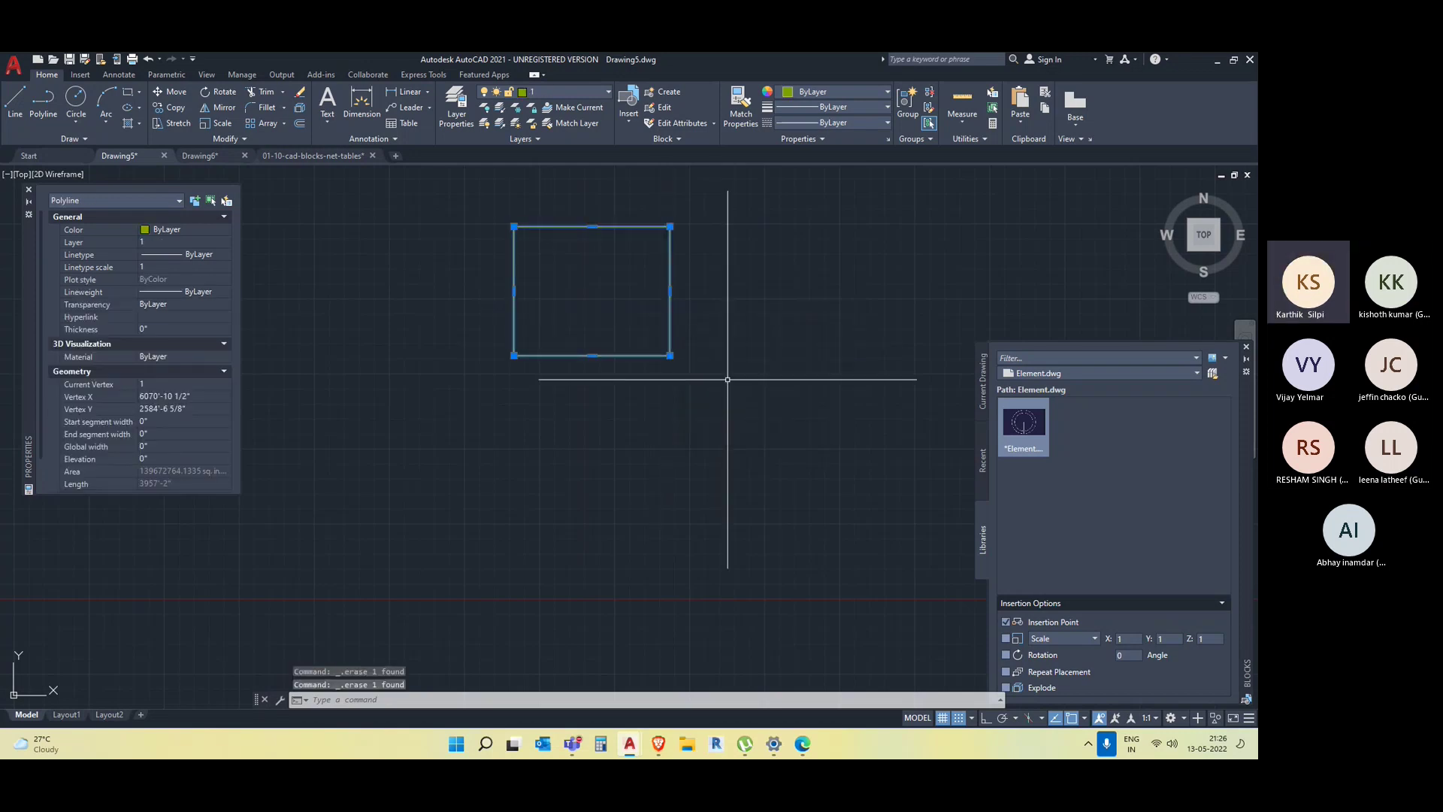
left_click(714, 398)
key("Escape")
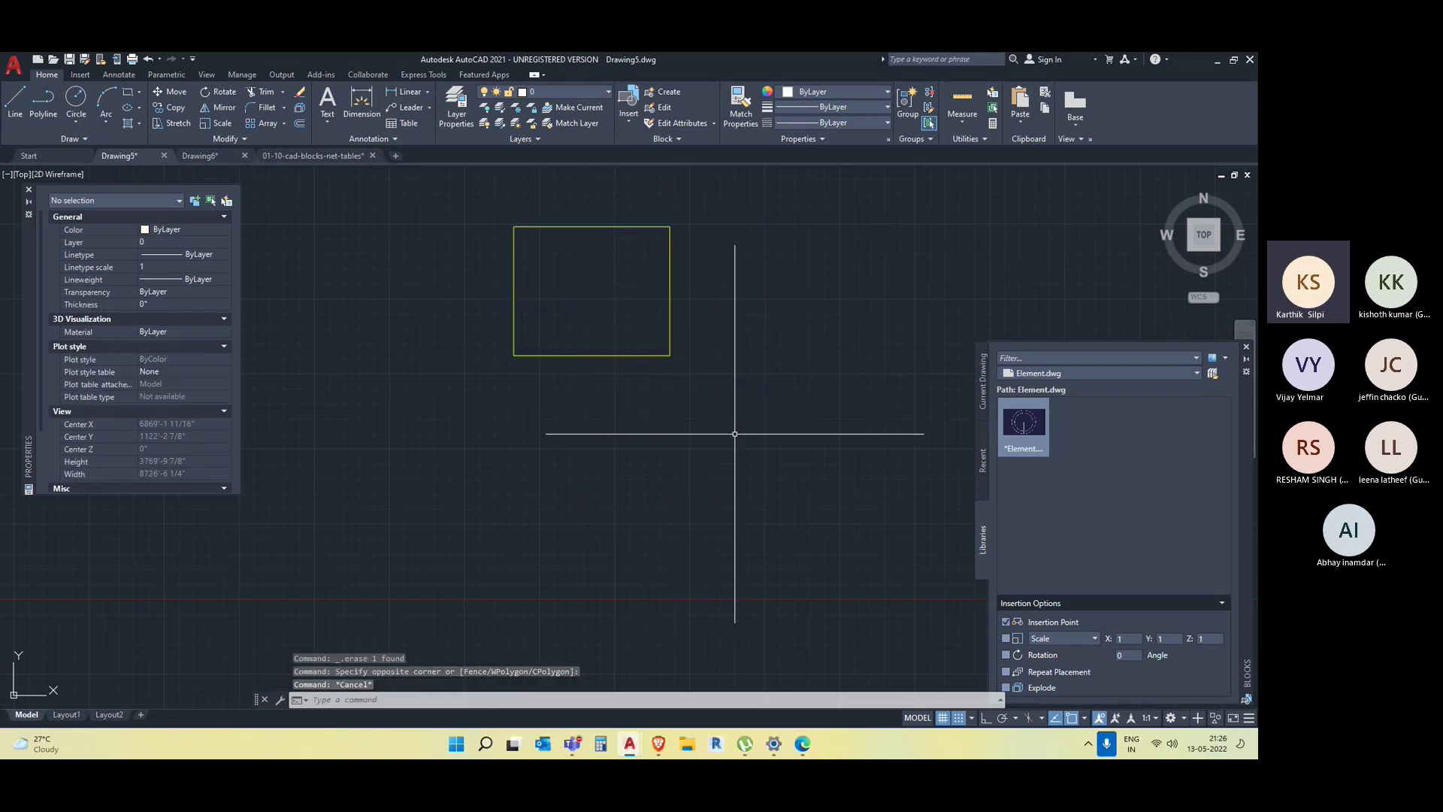
Review the selection cycling options in the Drafting Settings and try a crossing selection on the yellow rectangle, clearing it.
type("DS")
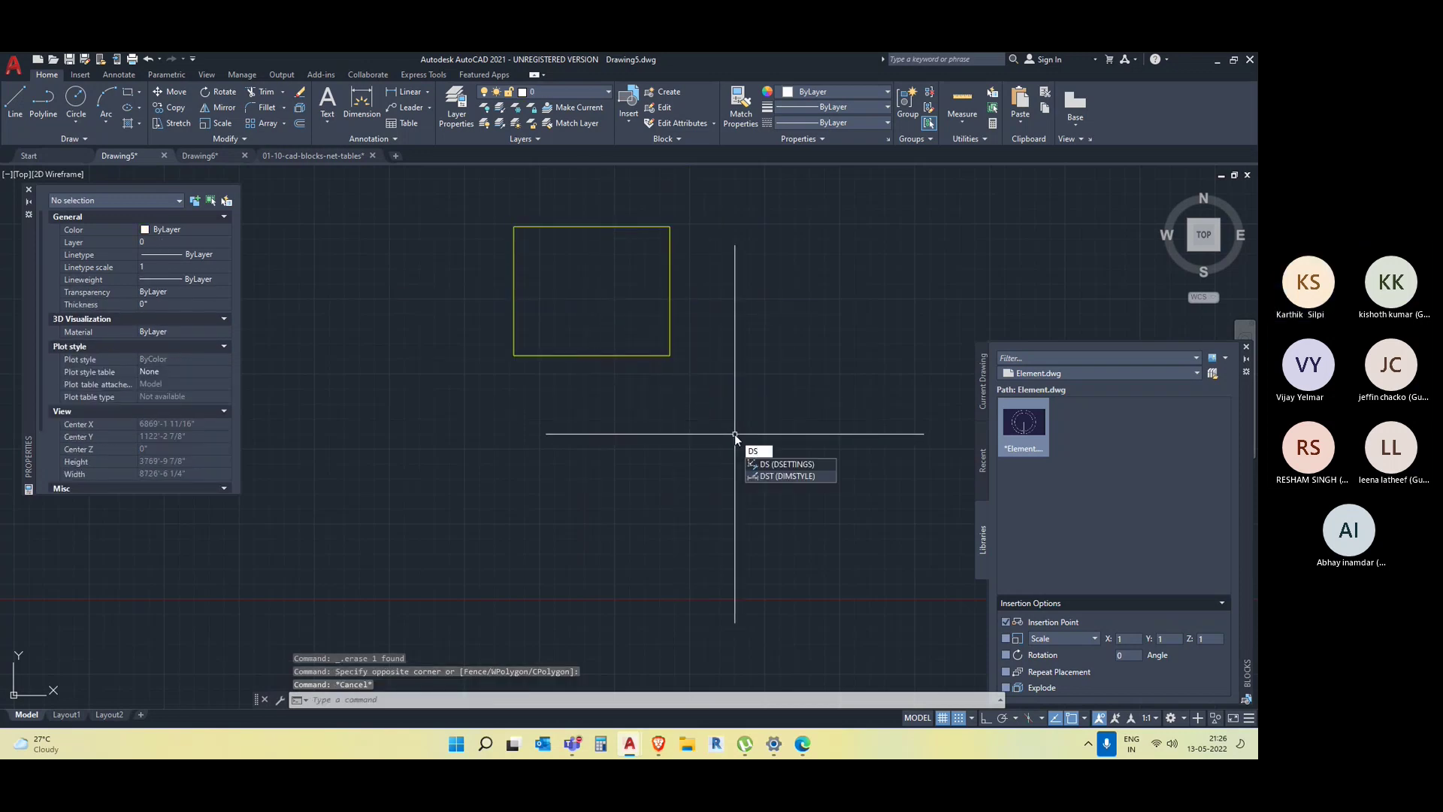
key("Return")
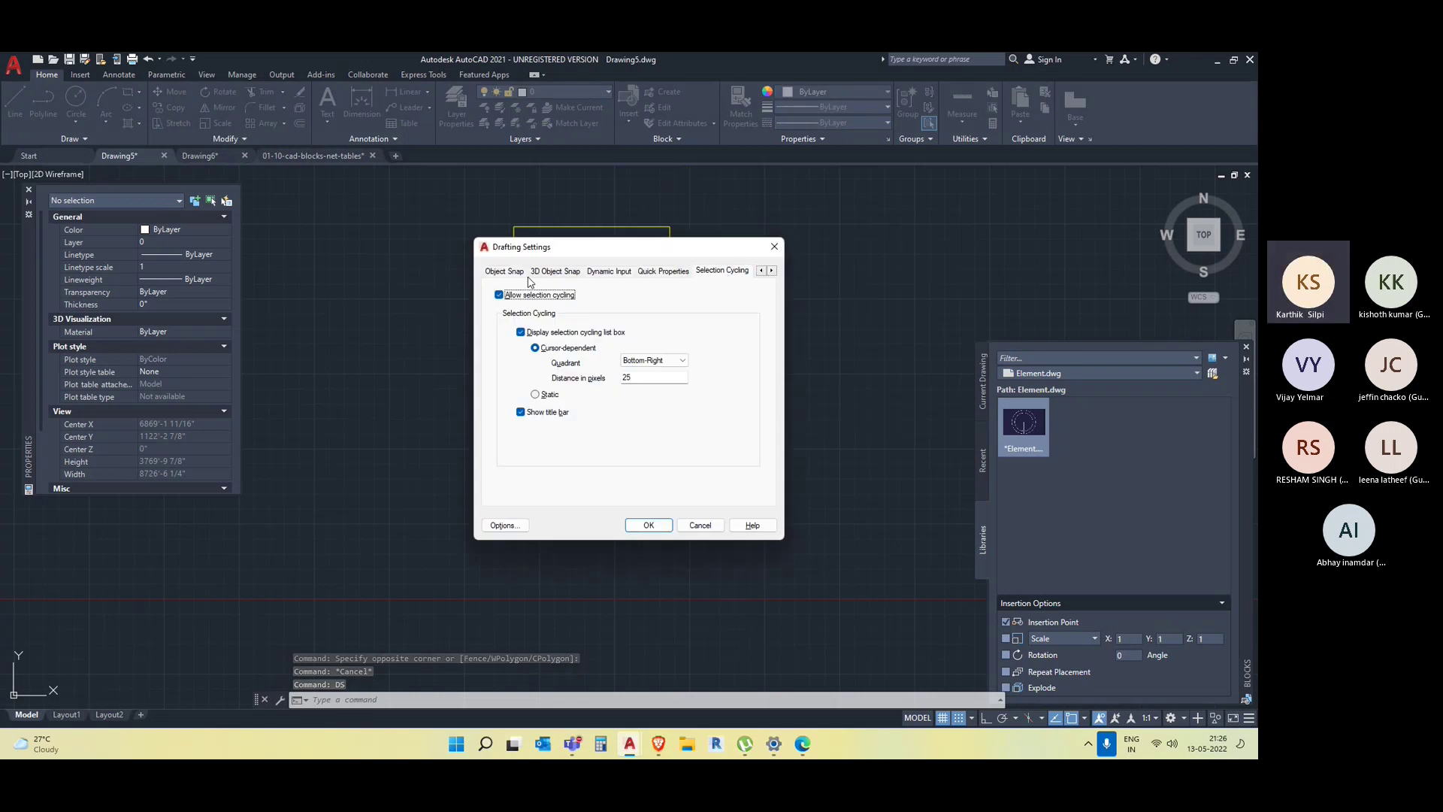
left_click(647, 526)
key("Escape")
left_click(741, 453)
left_click(634, 313)
key("Escape")
Make layer 2 the current layer.
middle_click_drag(661, 385, 662, 430)
left_click(573, 91)
left_click(563, 141)
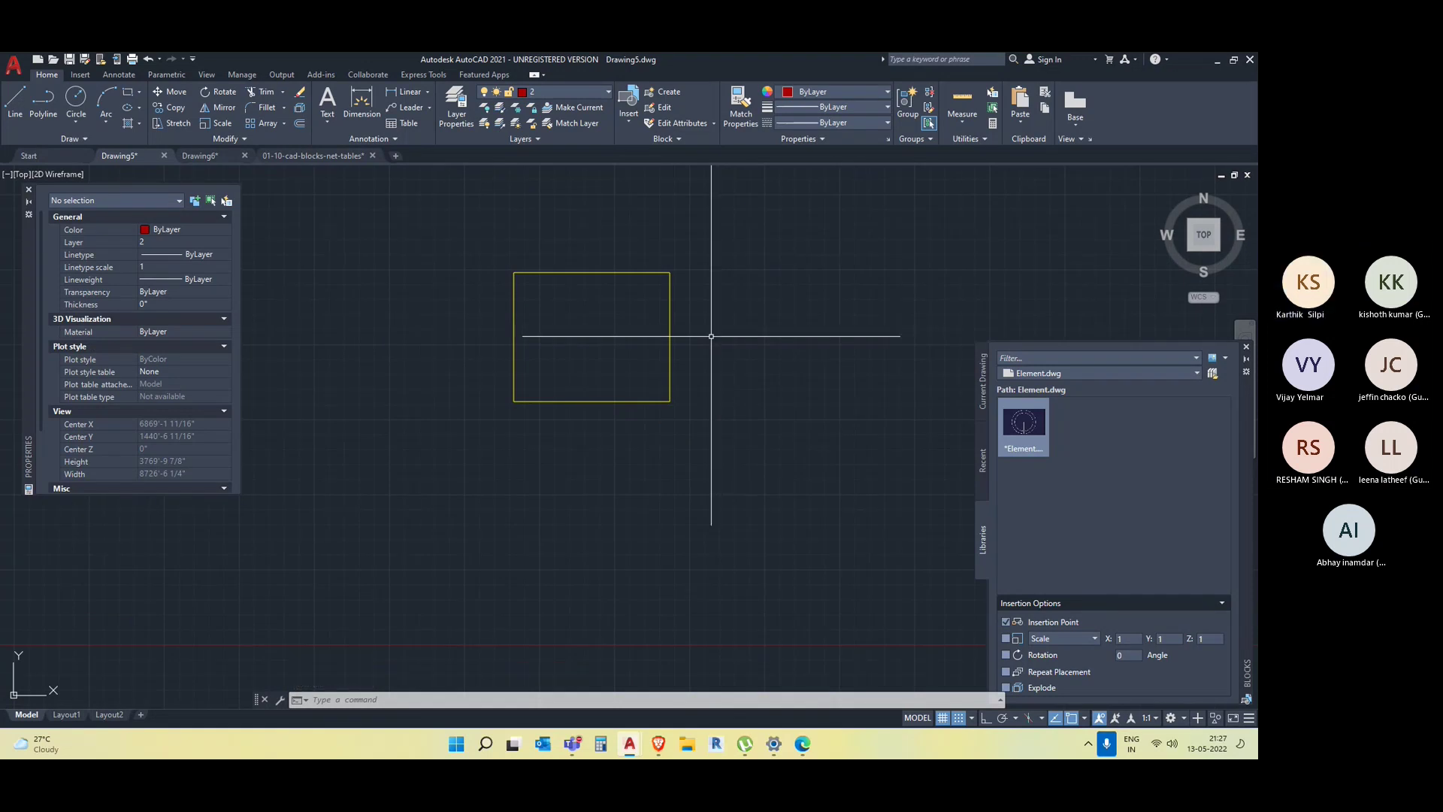
Draw a nearly horizontal line about 1023' long across the right edge of the yellow rectangle.
type("l")
key("Return")
left_click(605, 339)
key("Escape")
Choose the red line from the selection cycling list where it crosses the rectangle's right edge, then clear the selection.
scroll(688, 349, "up", 2)
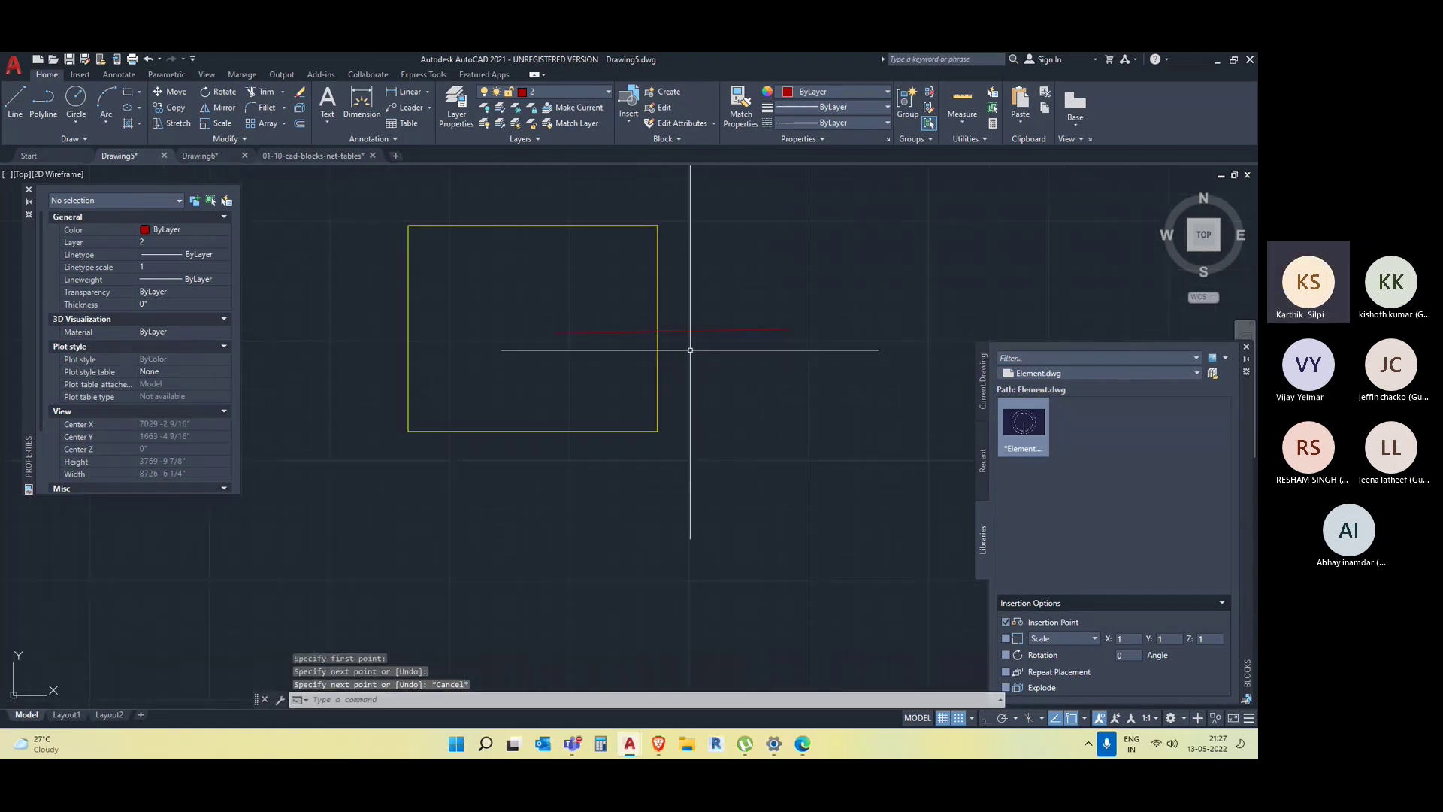
scroll(659, 333, "up", 10)
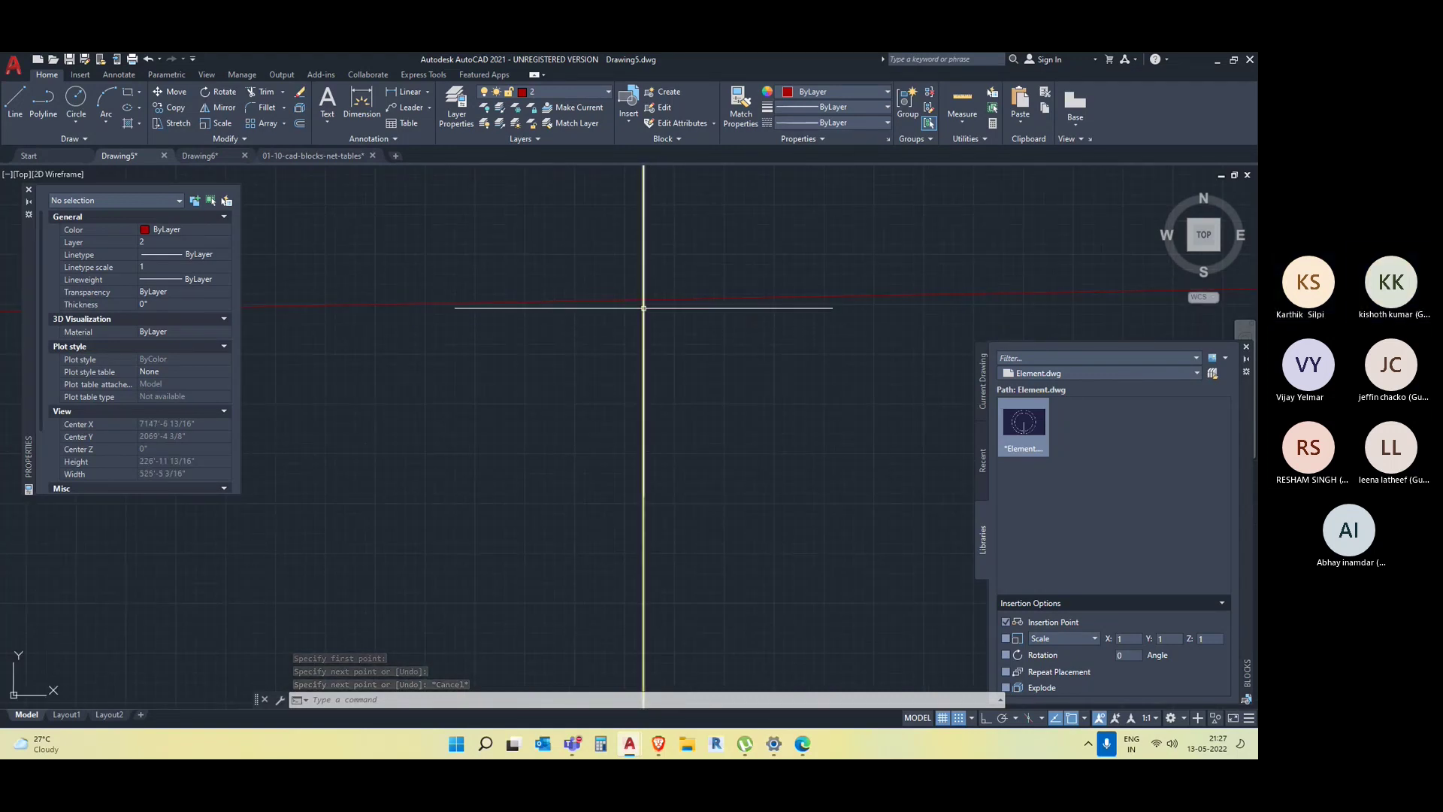
left_click(645, 299)
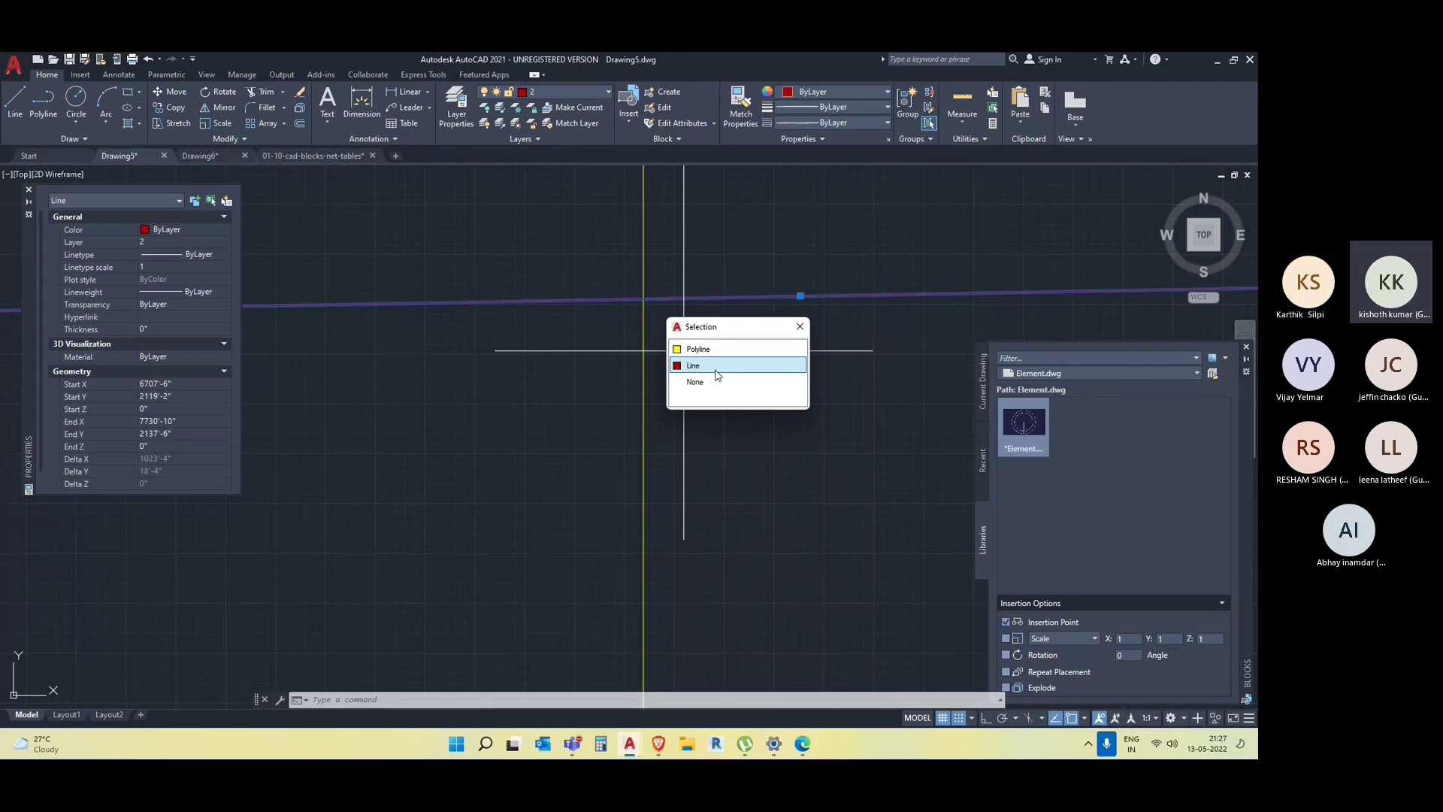
left_click(706, 367)
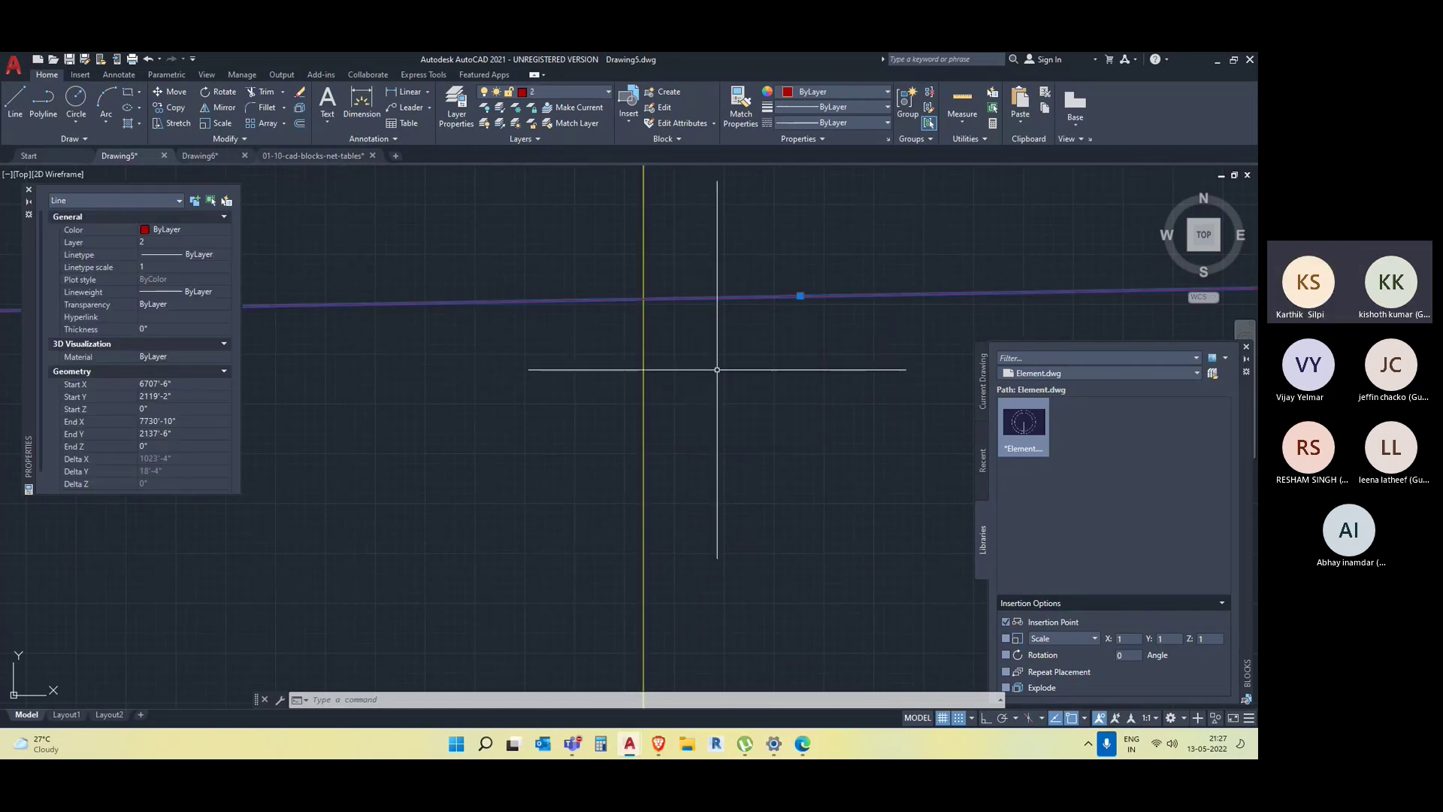
scroll(791, 463, "down", 6)
middle_click_drag(823, 438, 751, 406)
key("Escape")
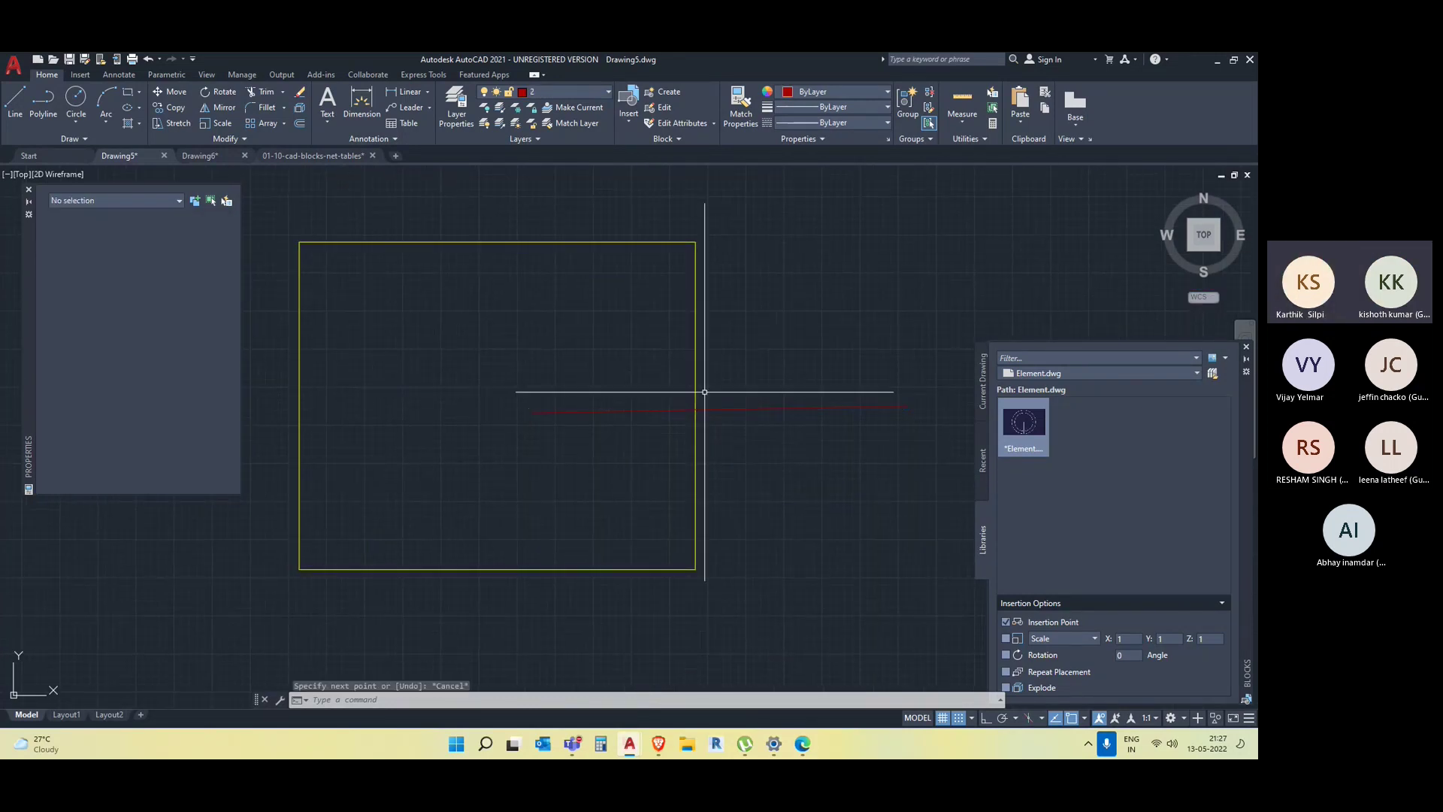
Delete the red line that crosses the rectangle's right edge.
left_click(843, 474)
left_click(782, 374)
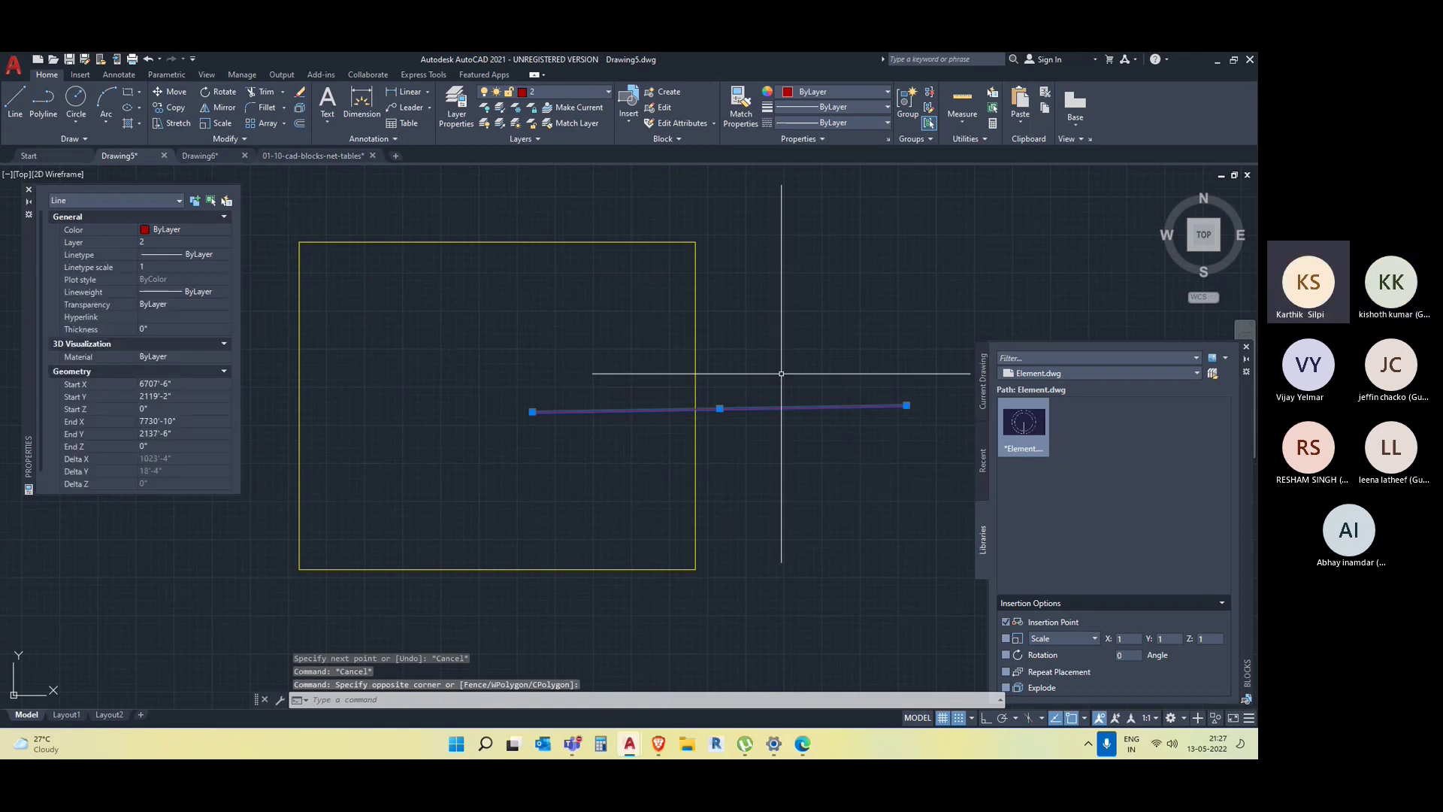
key("Delete")
Draw two separate lines on layer 2, corner to corner, directly over the rectangle's right edge and bottom edge.
type("l")
key("Return")
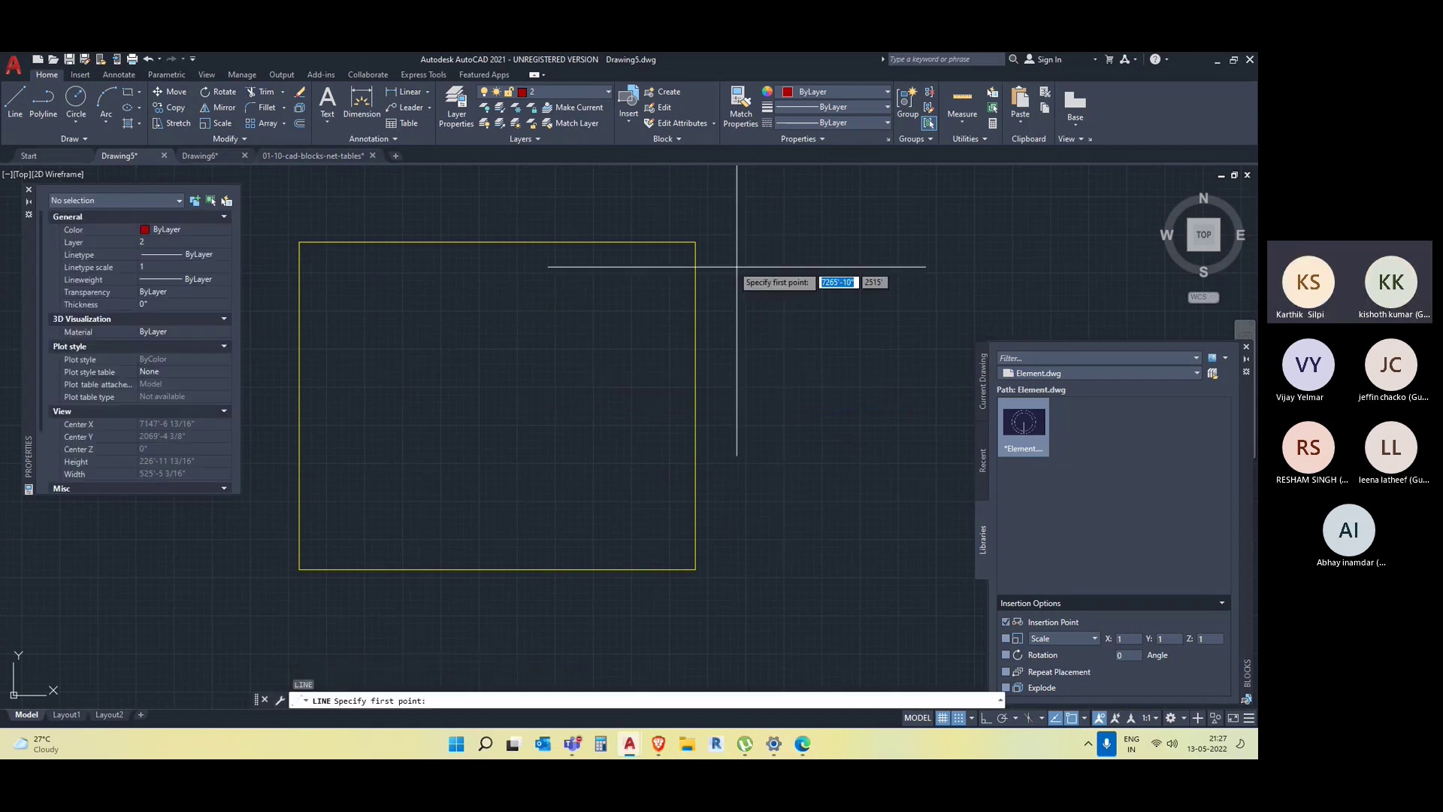
left_click(696, 242)
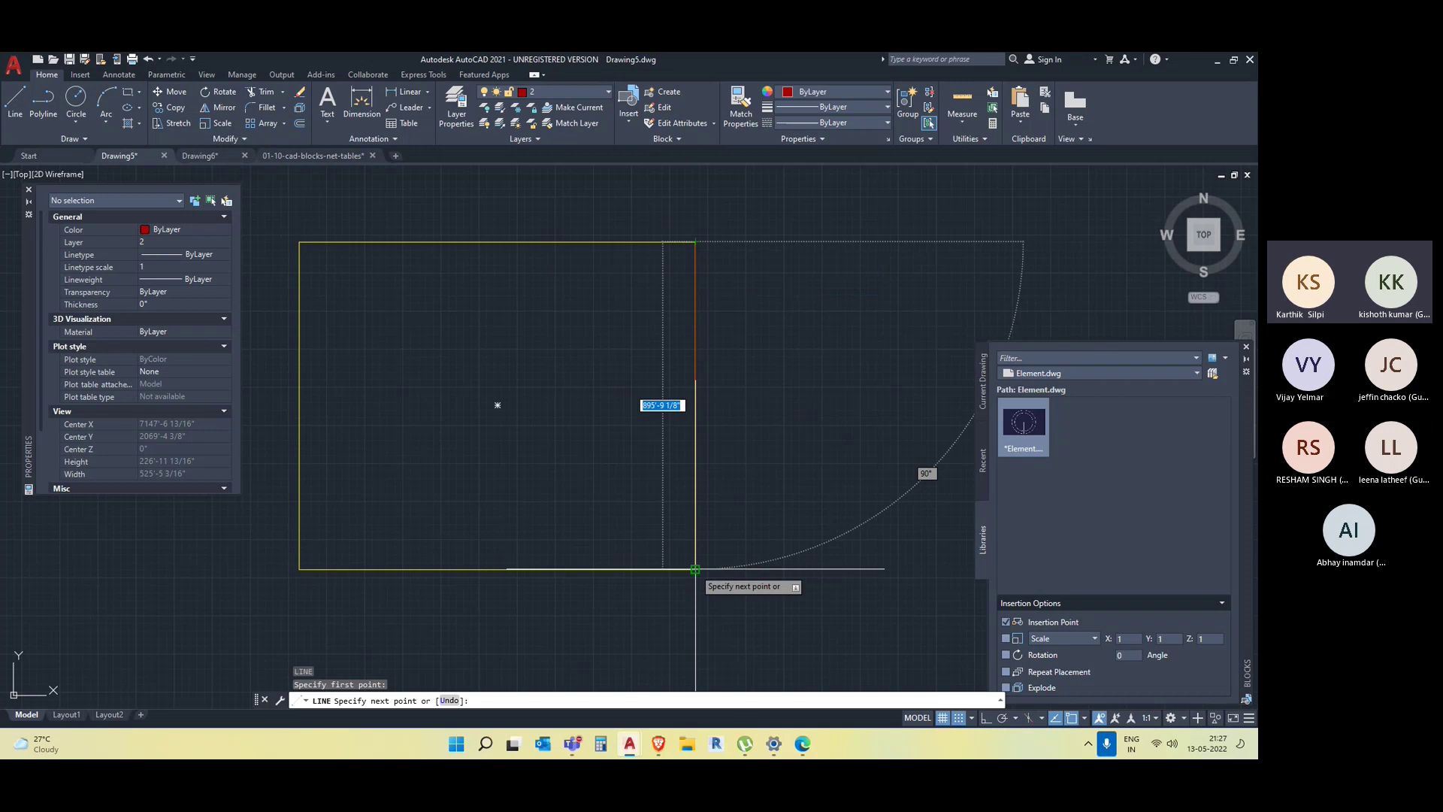
left_click(695, 570)
key("Escape")
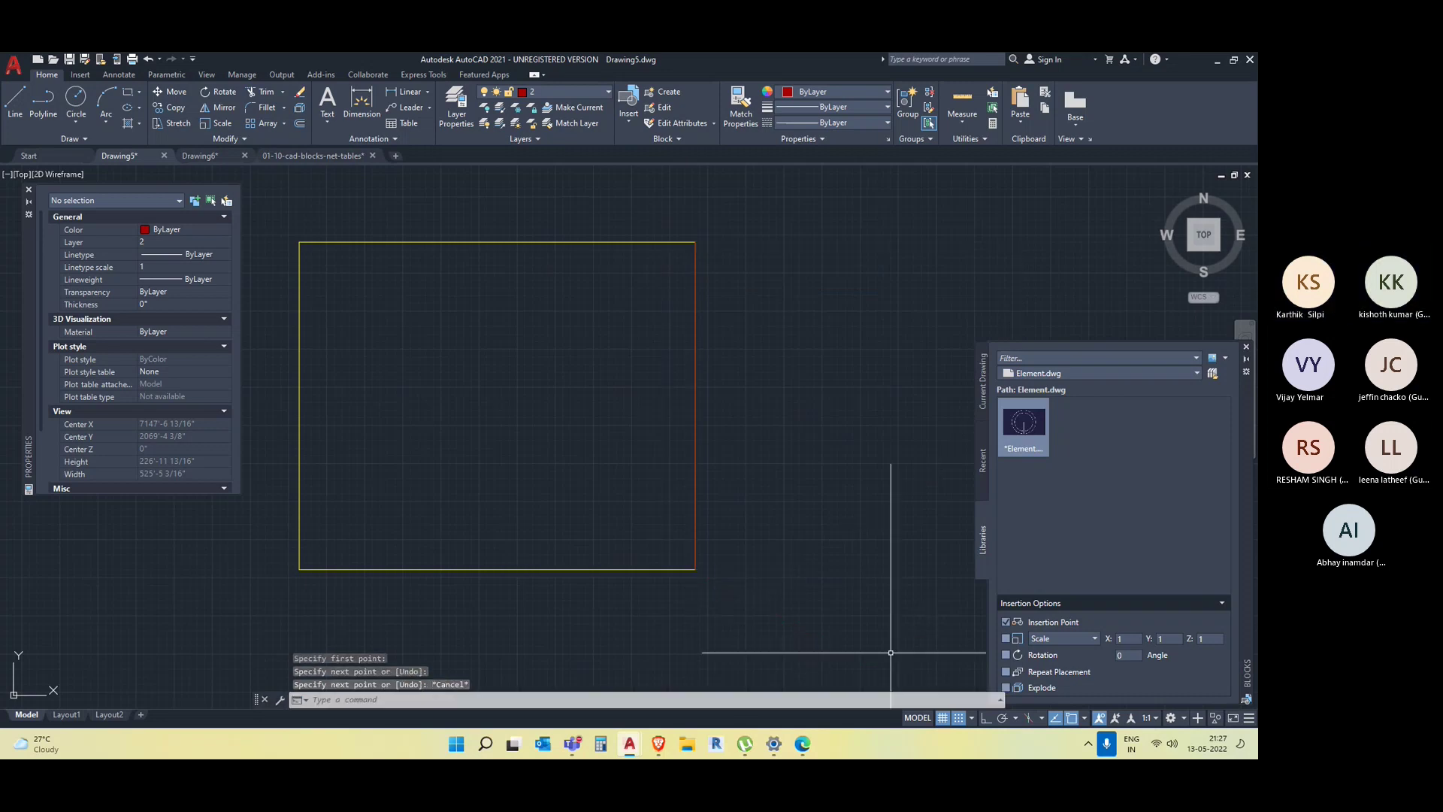
key("Return")
left_click(695, 570)
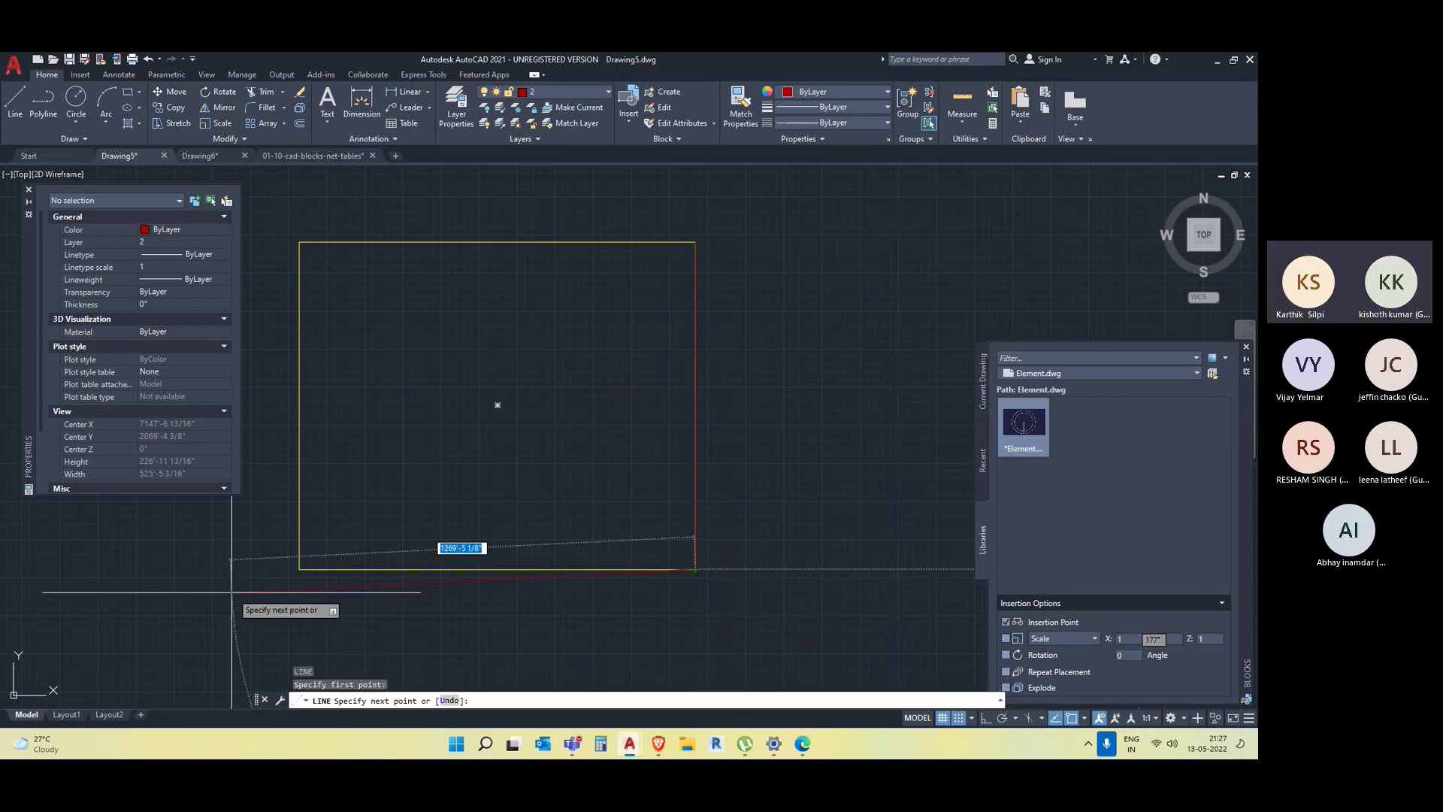
left_click(299, 570)
key("Escape")
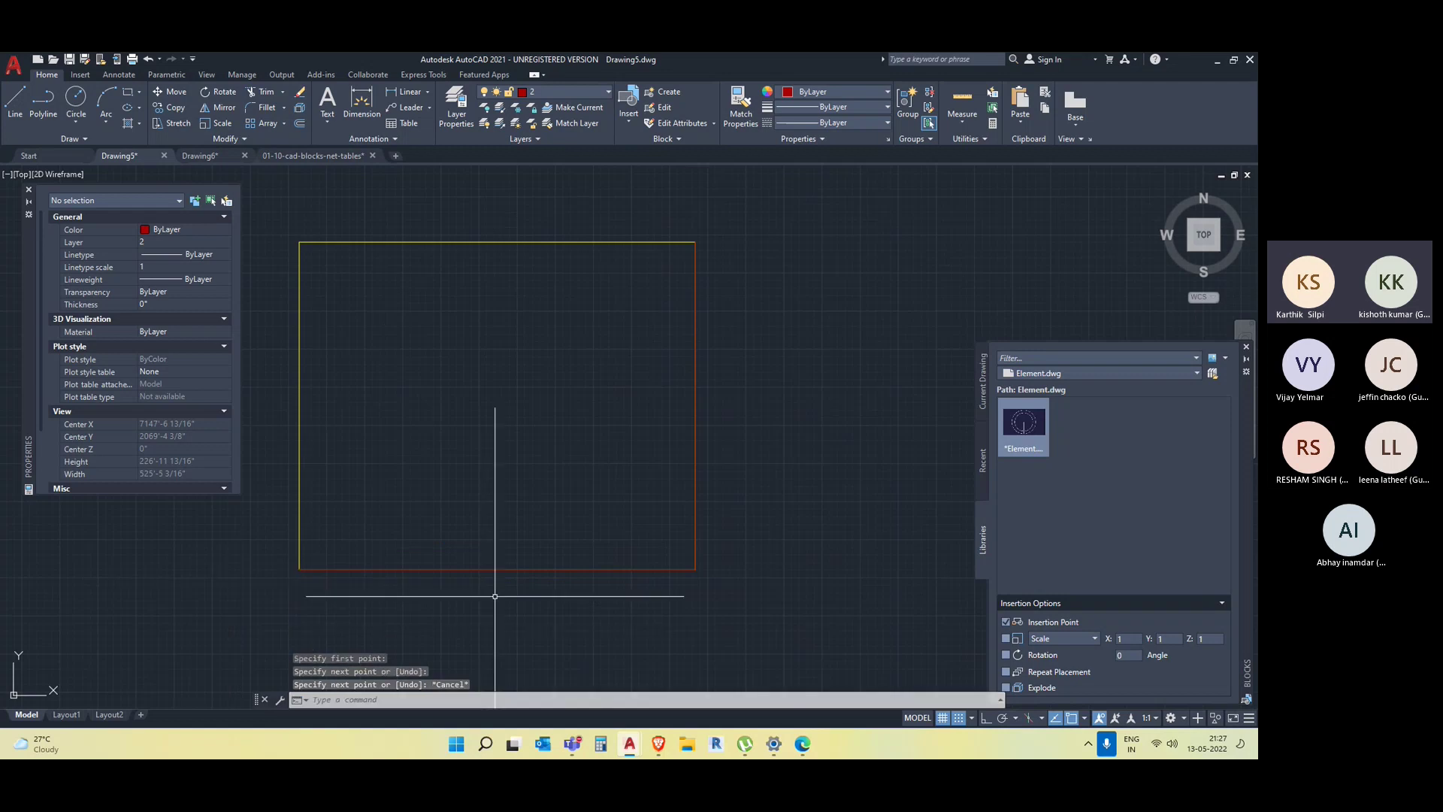
scroll(505, 483, "down", 4)
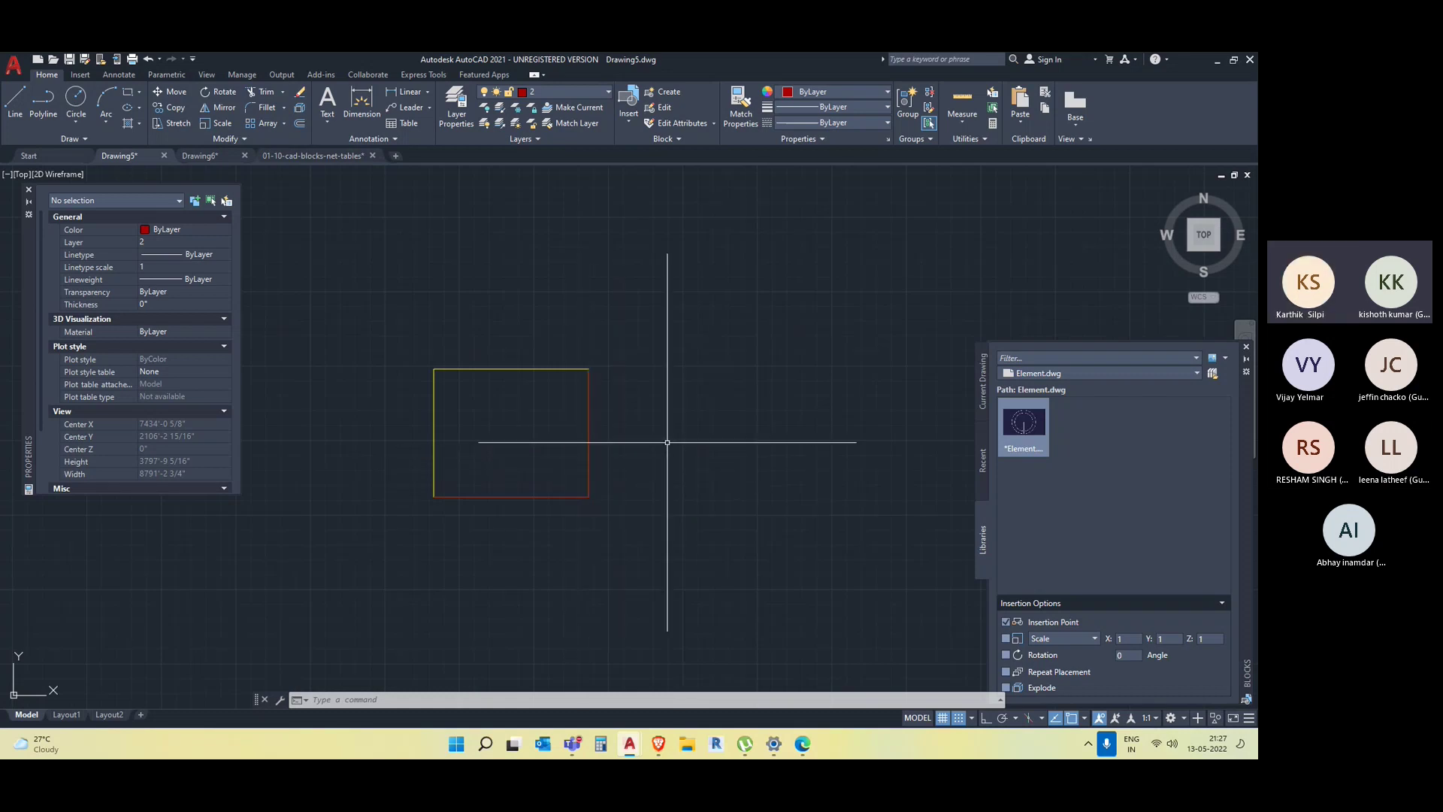
Run OVERKILL on the rectangle and its overlapping lines, keeping the default Delete Duplicate Objects settings.
key("Escape")
key("Escape")
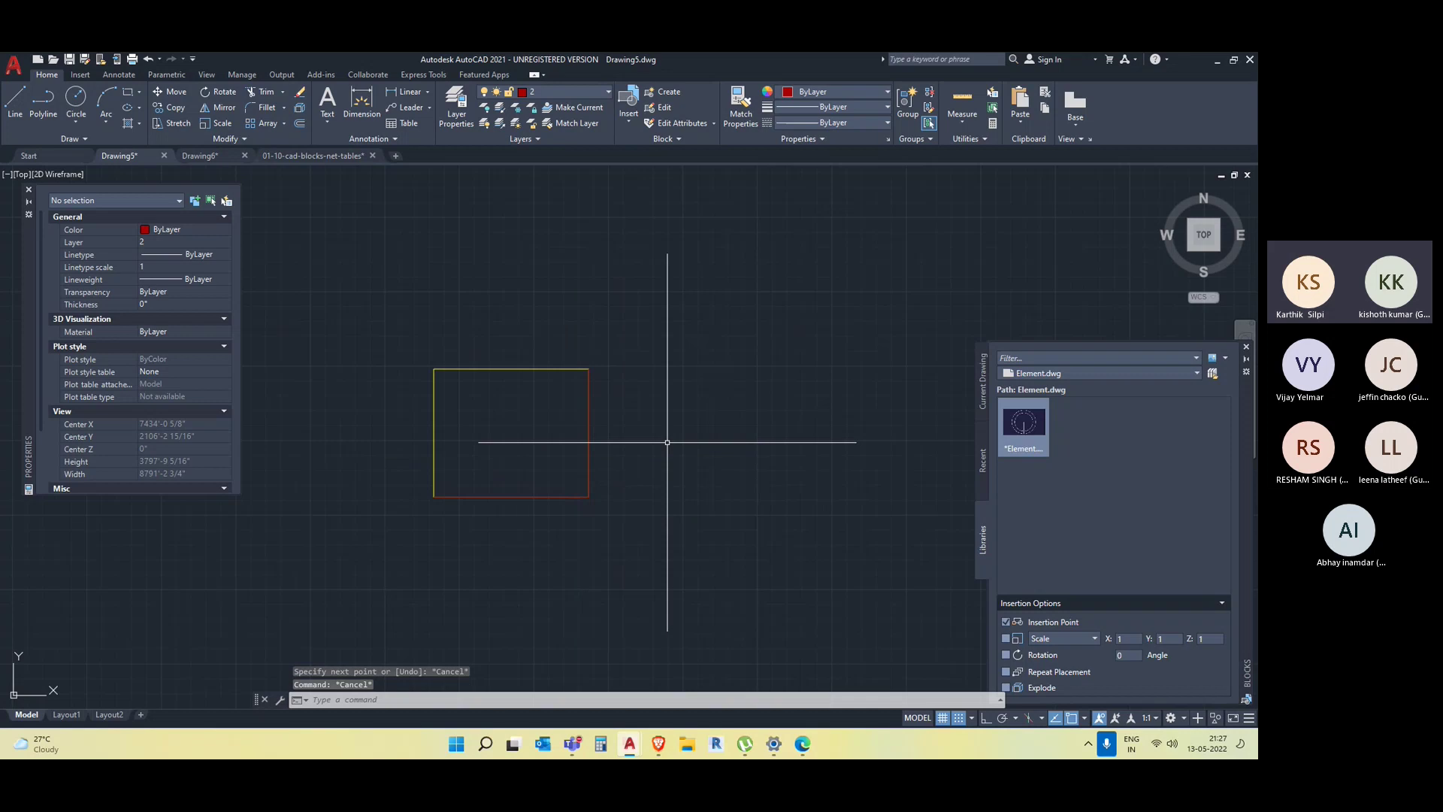
type("OVERKI")
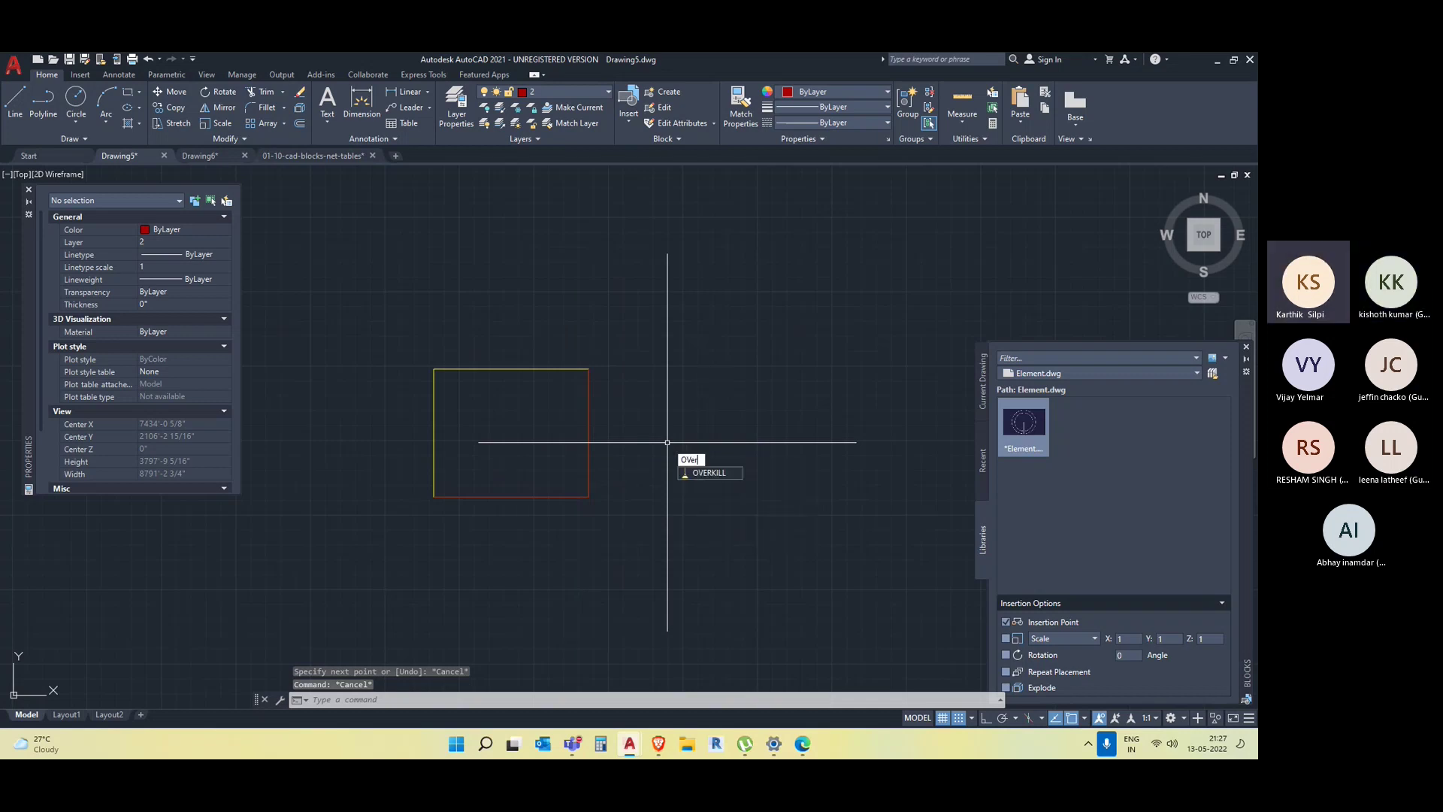
type("LL")
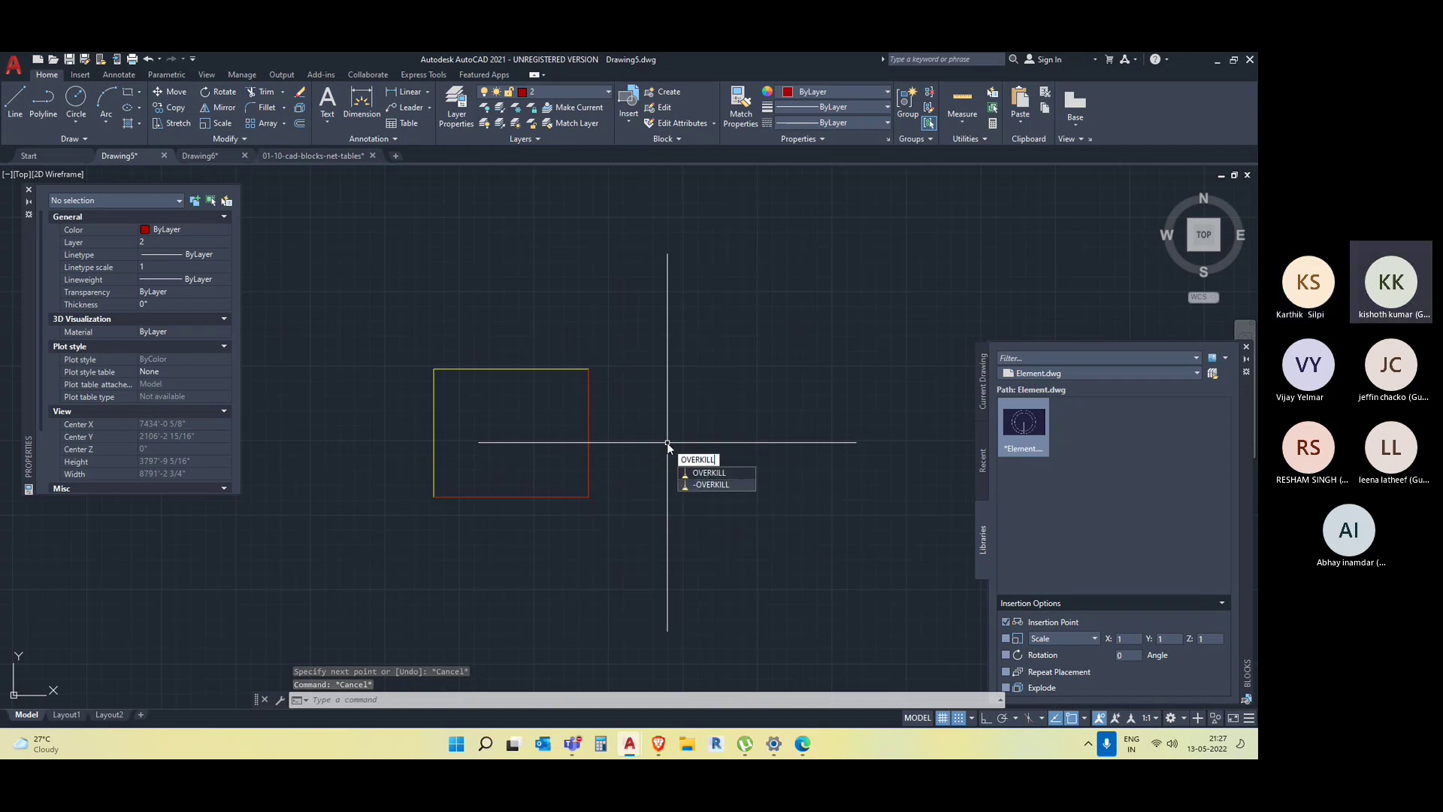
key("Return")
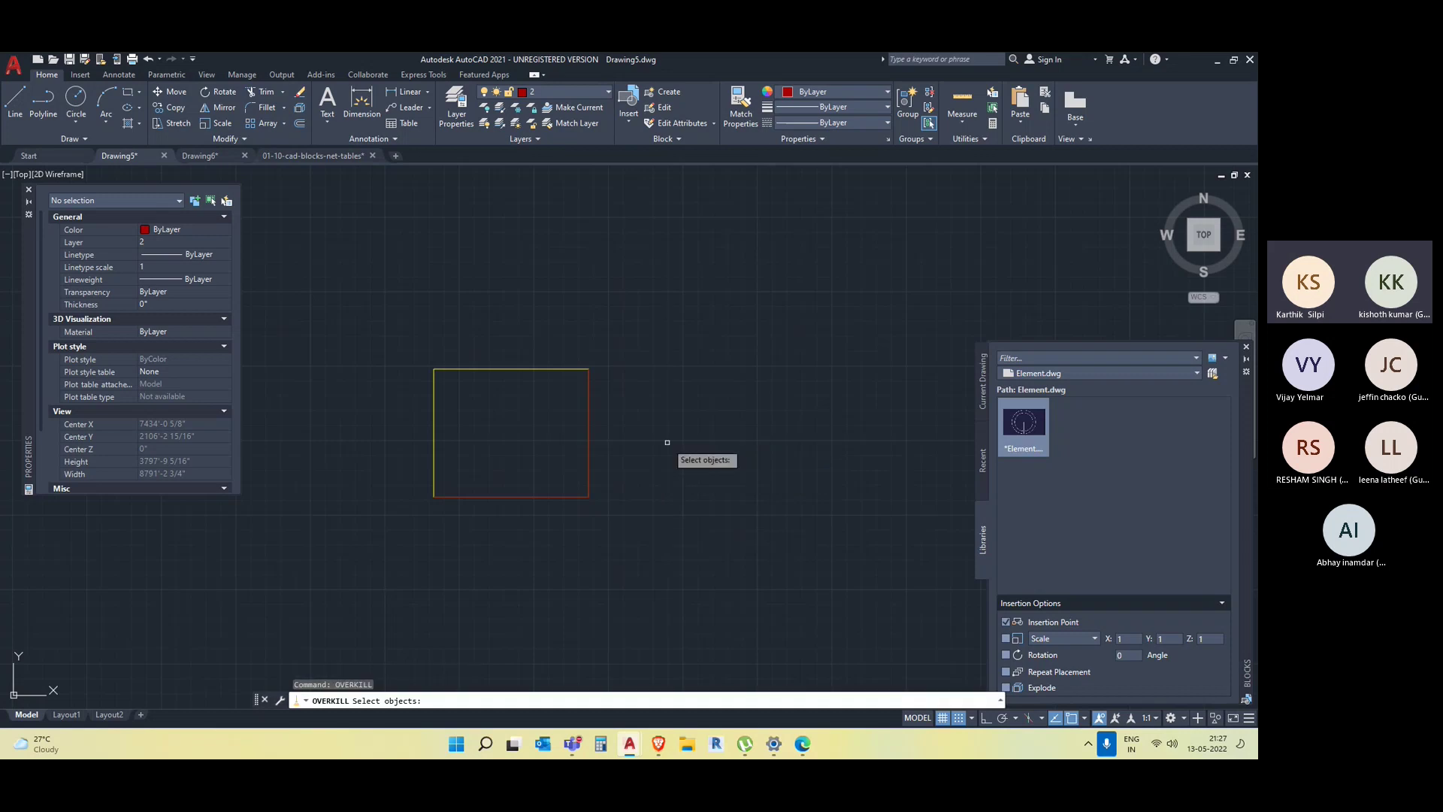
left_click(665, 527)
left_click(417, 339)
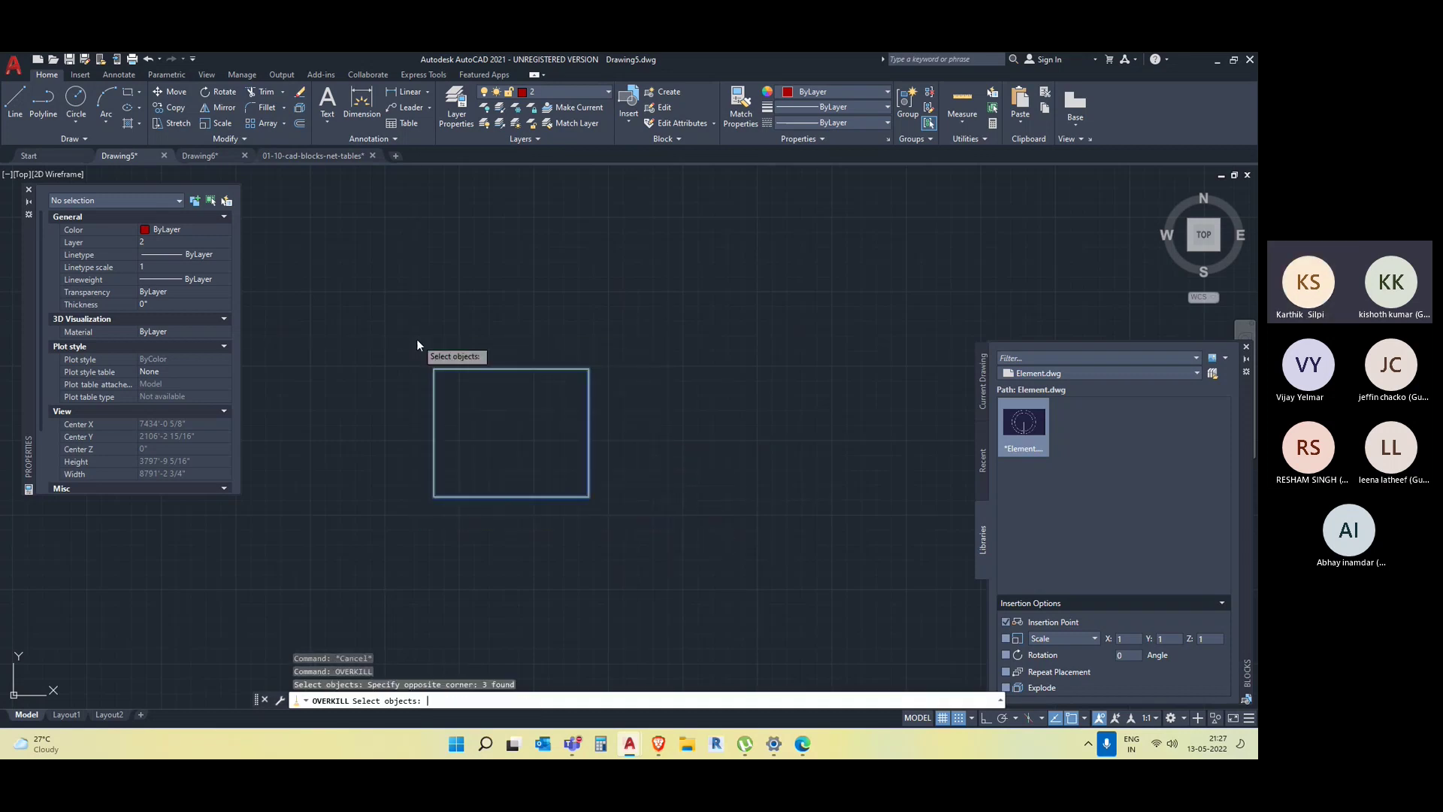
key("Return")
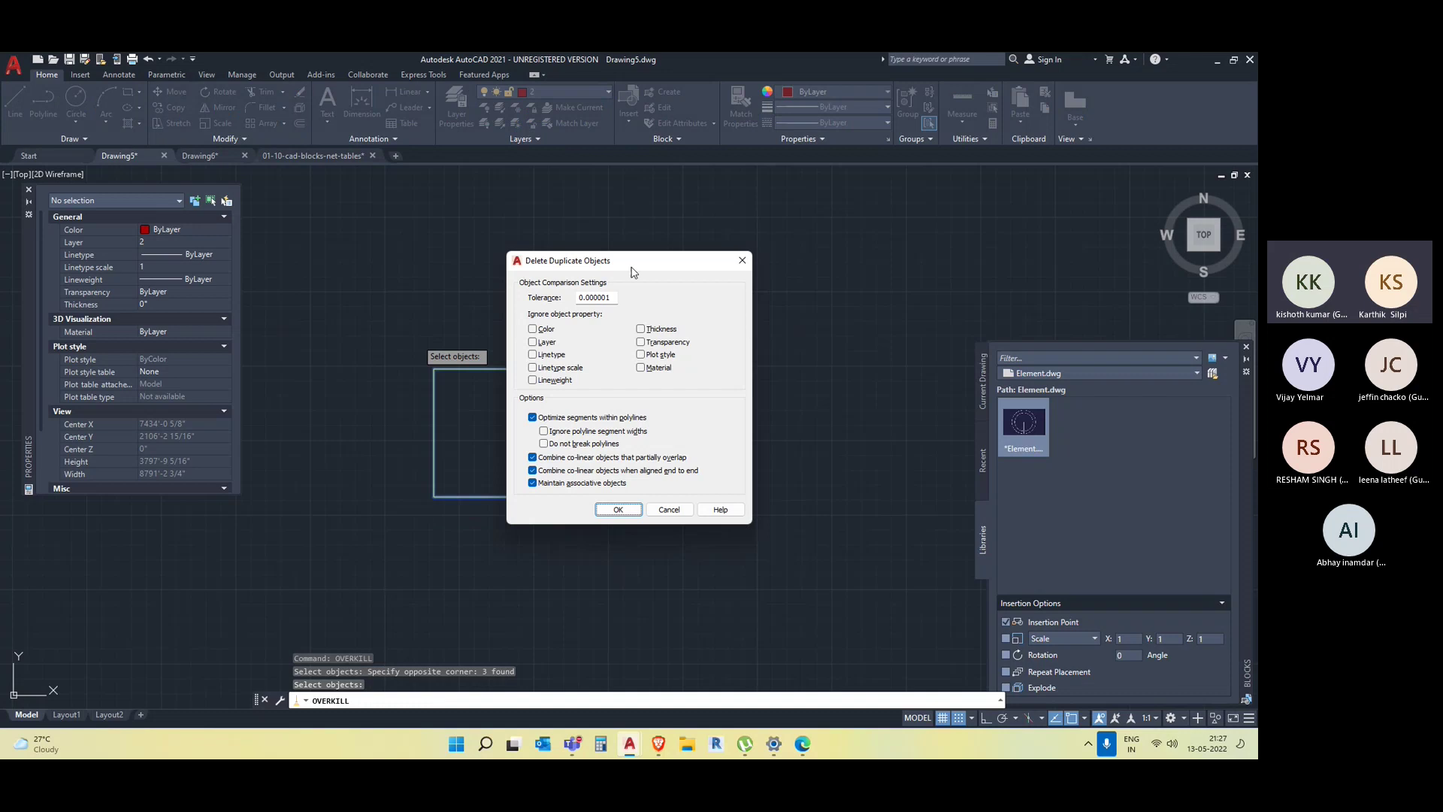
left_click(622, 509)
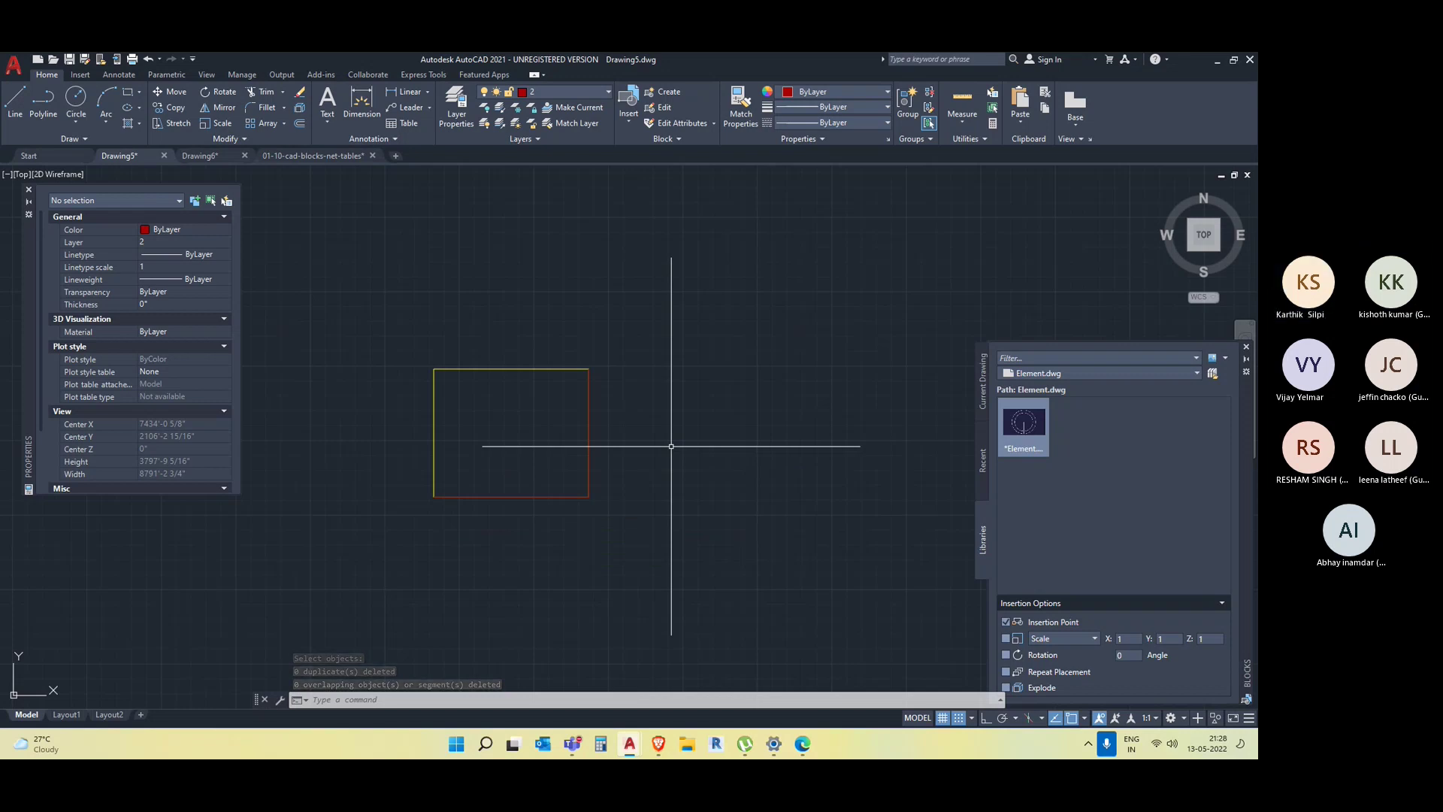
type("overkill")
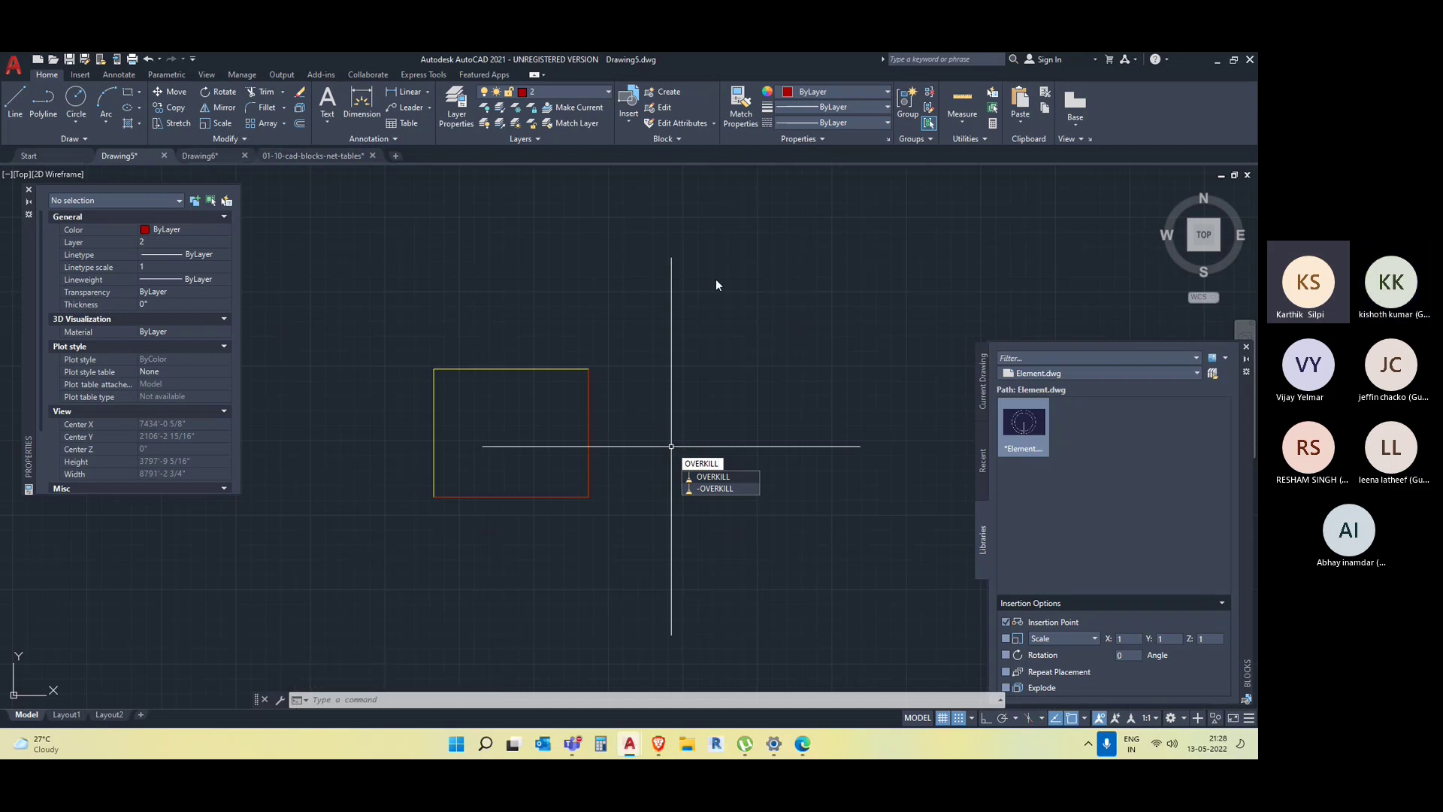
left_click(793, 370)
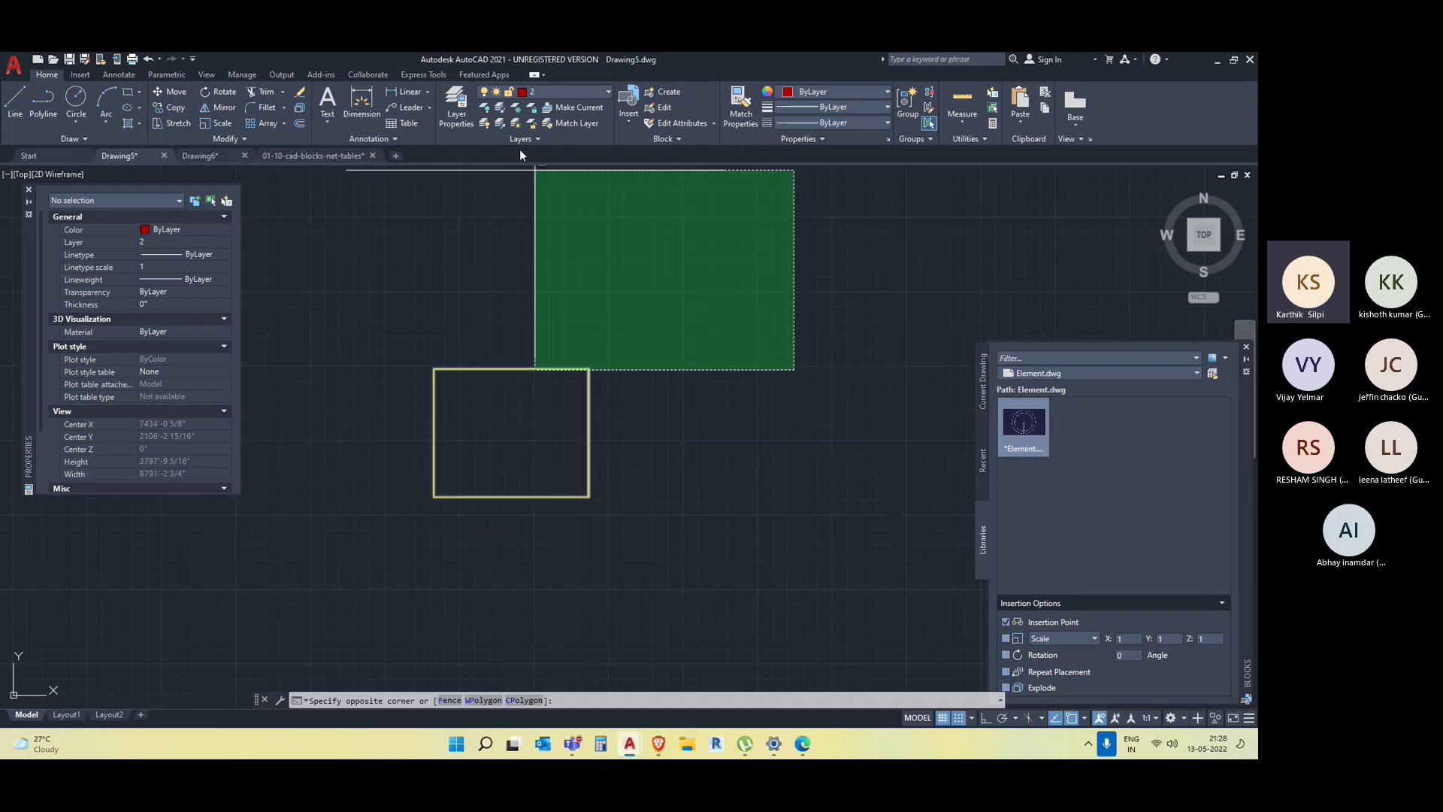
left_click(545, 91)
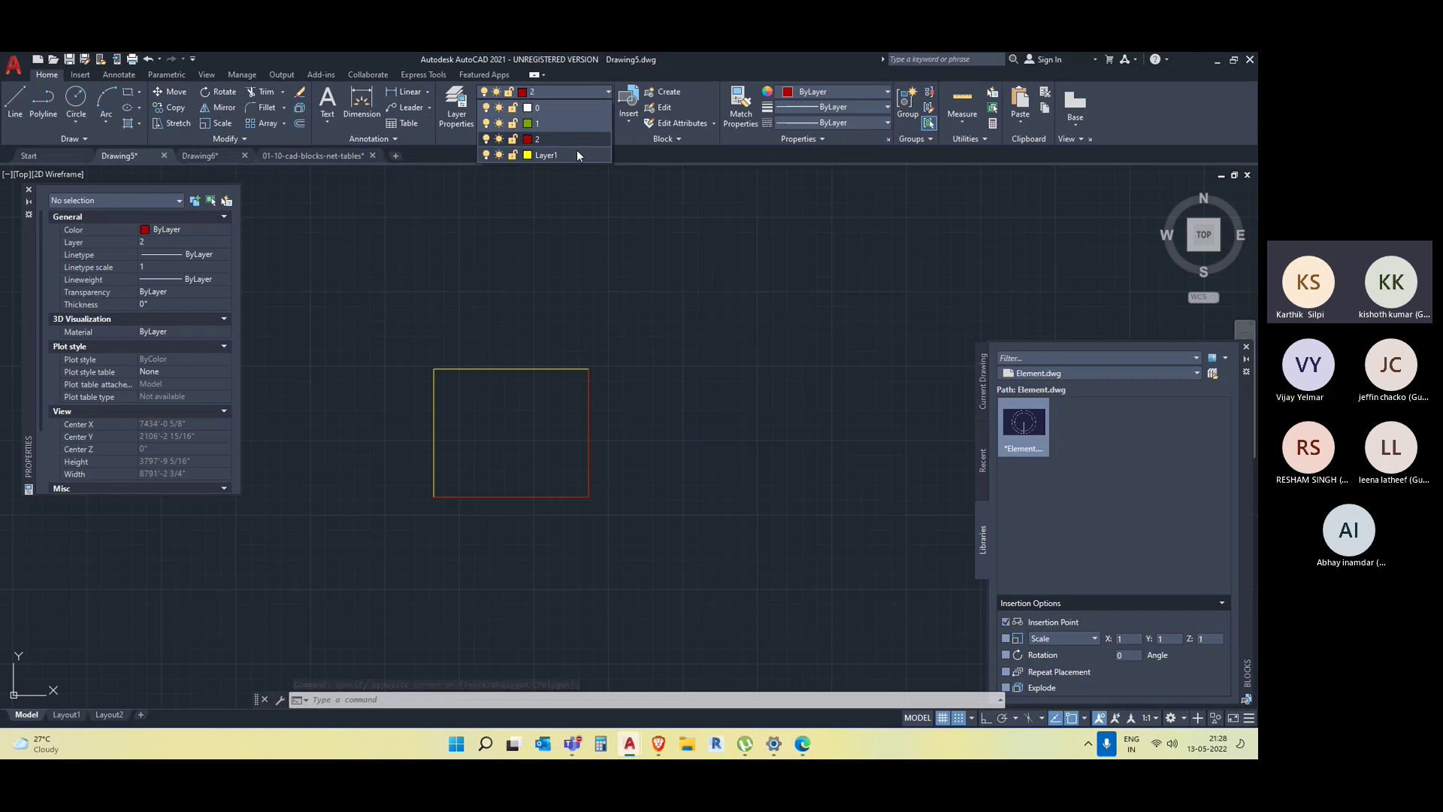
left_click(618, 246)
Run OVERKILL again on the rectangle and its overlapping lines, accepting the Delete Duplicate Objects settings.
type("o")
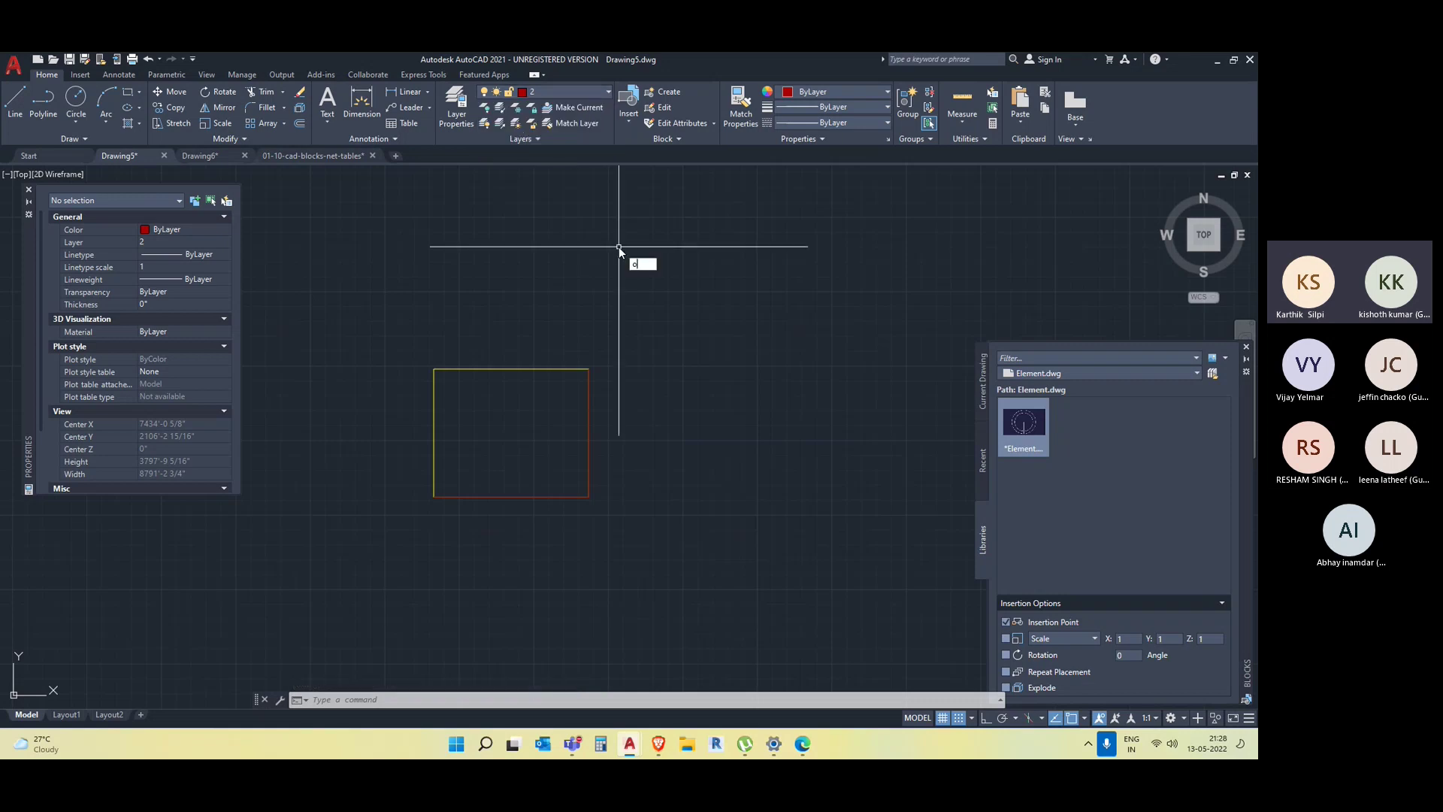
type("verkill")
key("Return")
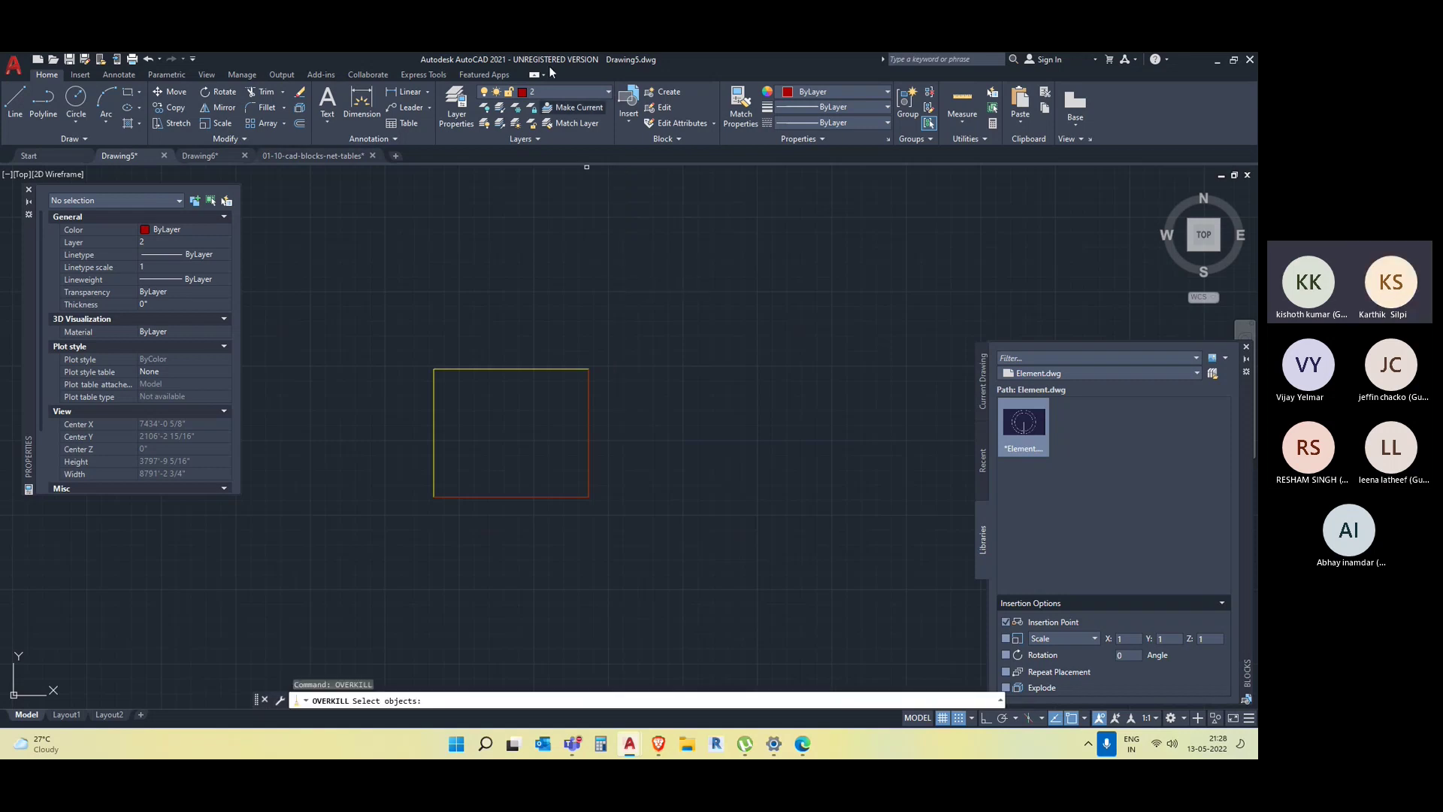
left_click(627, 575)
left_click(421, 367)
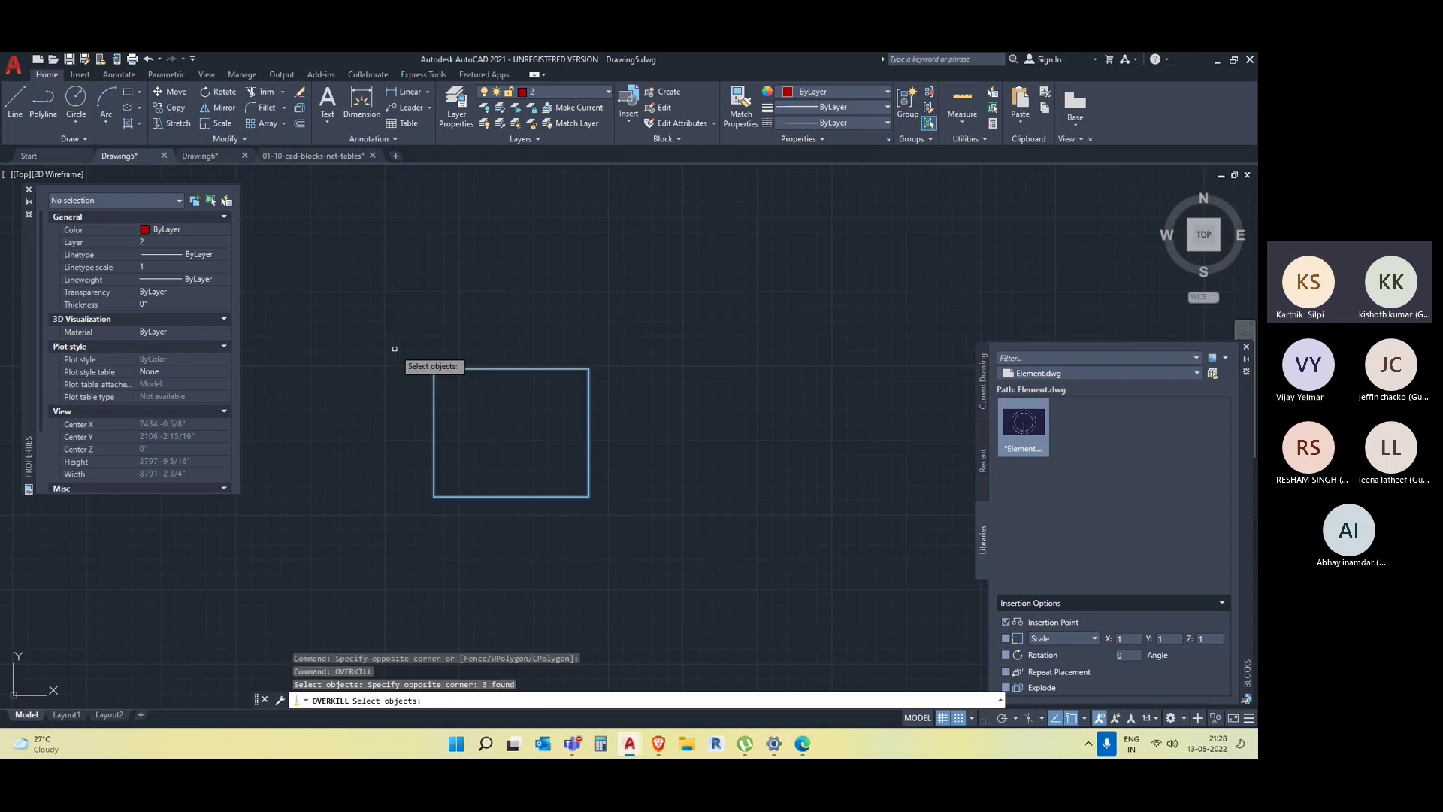
key("Return")
left_click(616, 511)
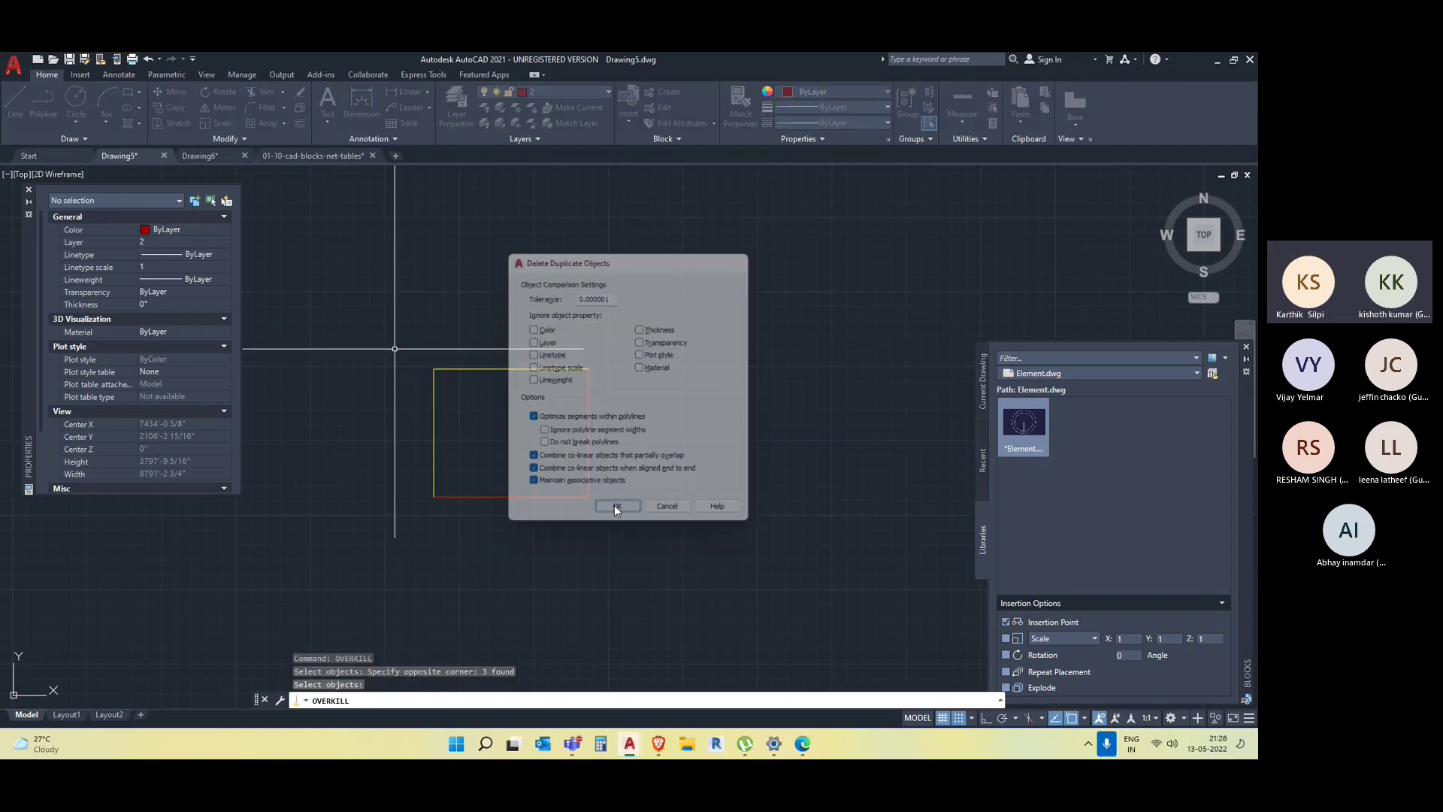
Run PURGE on all unused items in the drawing, skipping block A$C3E2236F0 and purging all the other checked items.
left_click(567, 93)
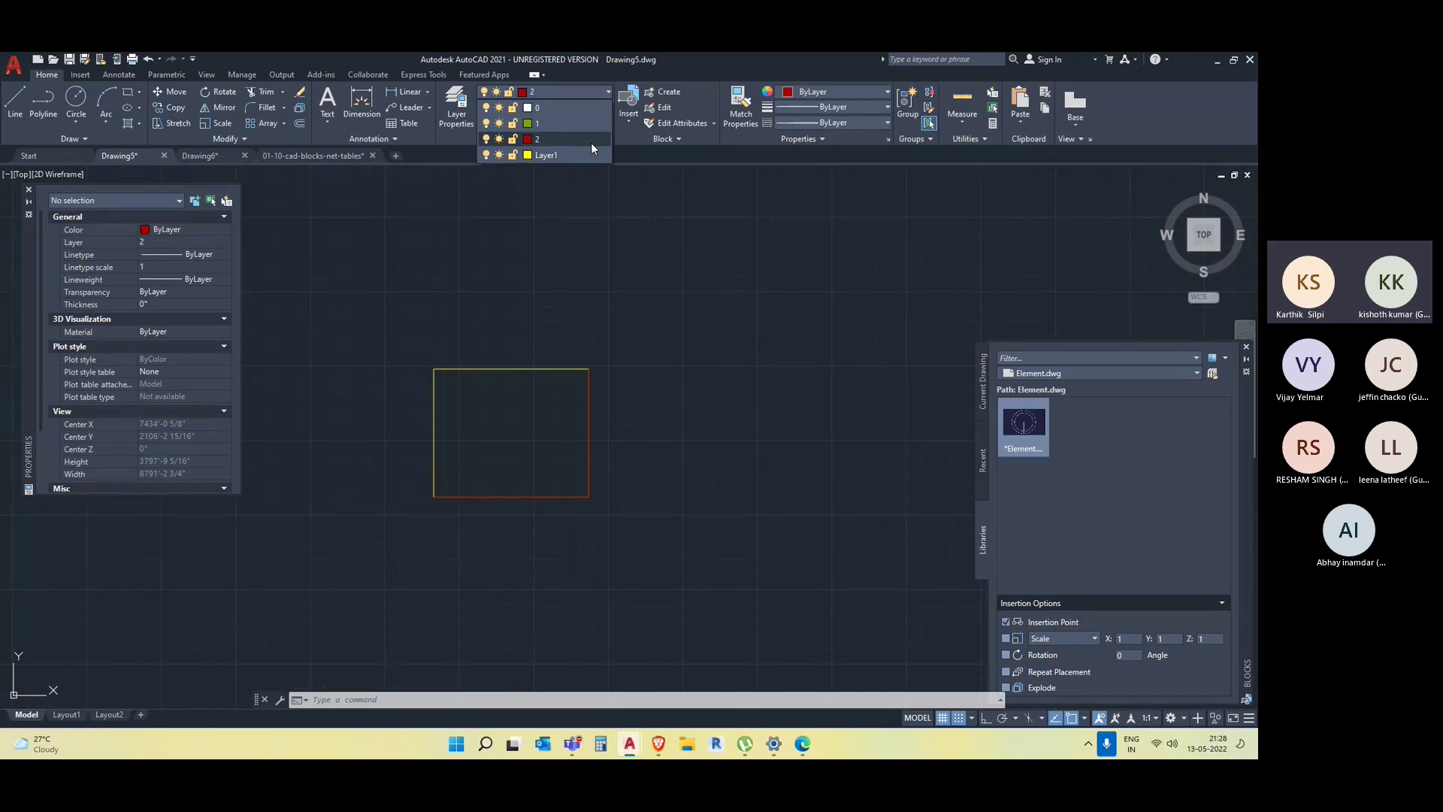
left_click(493, 164)
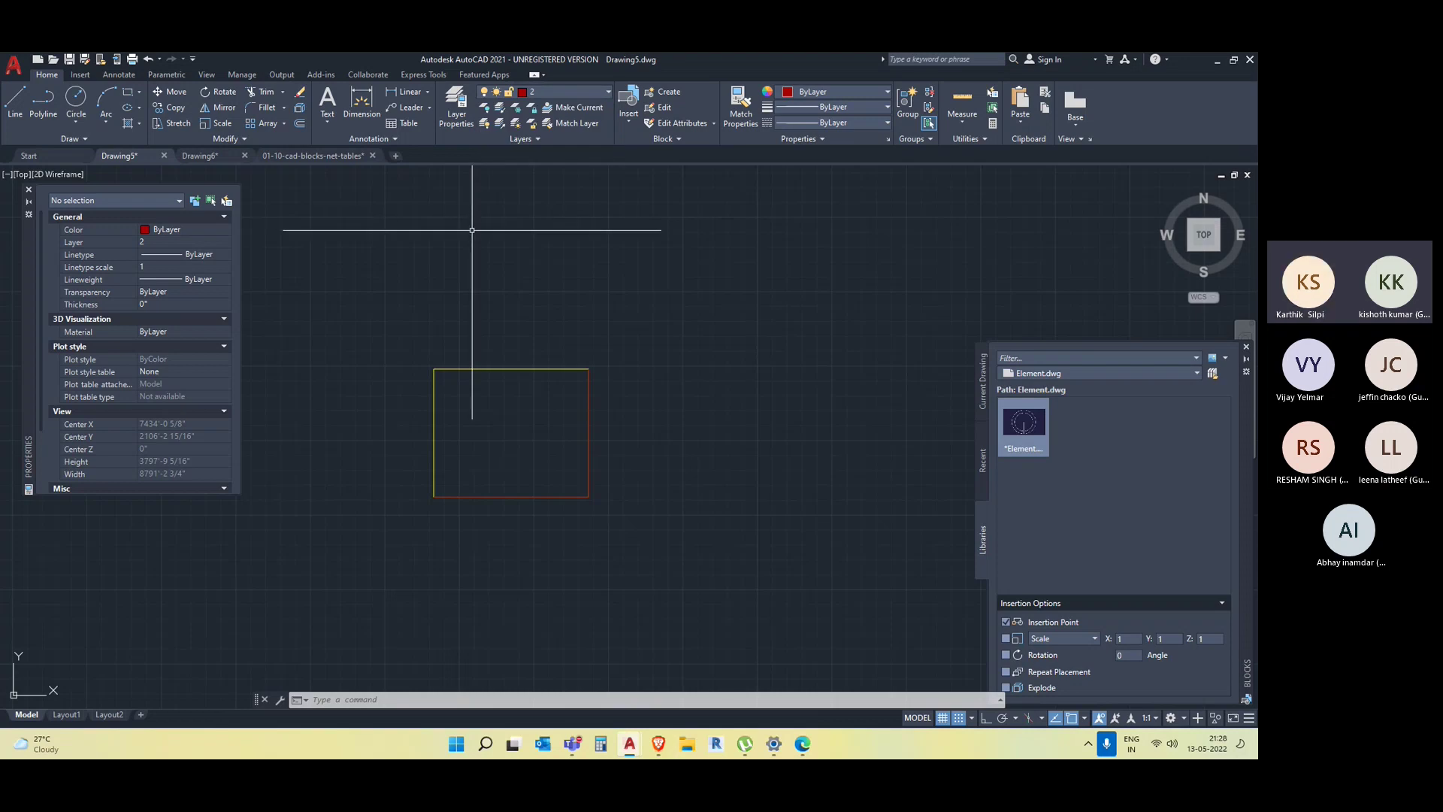
type("PURGE")
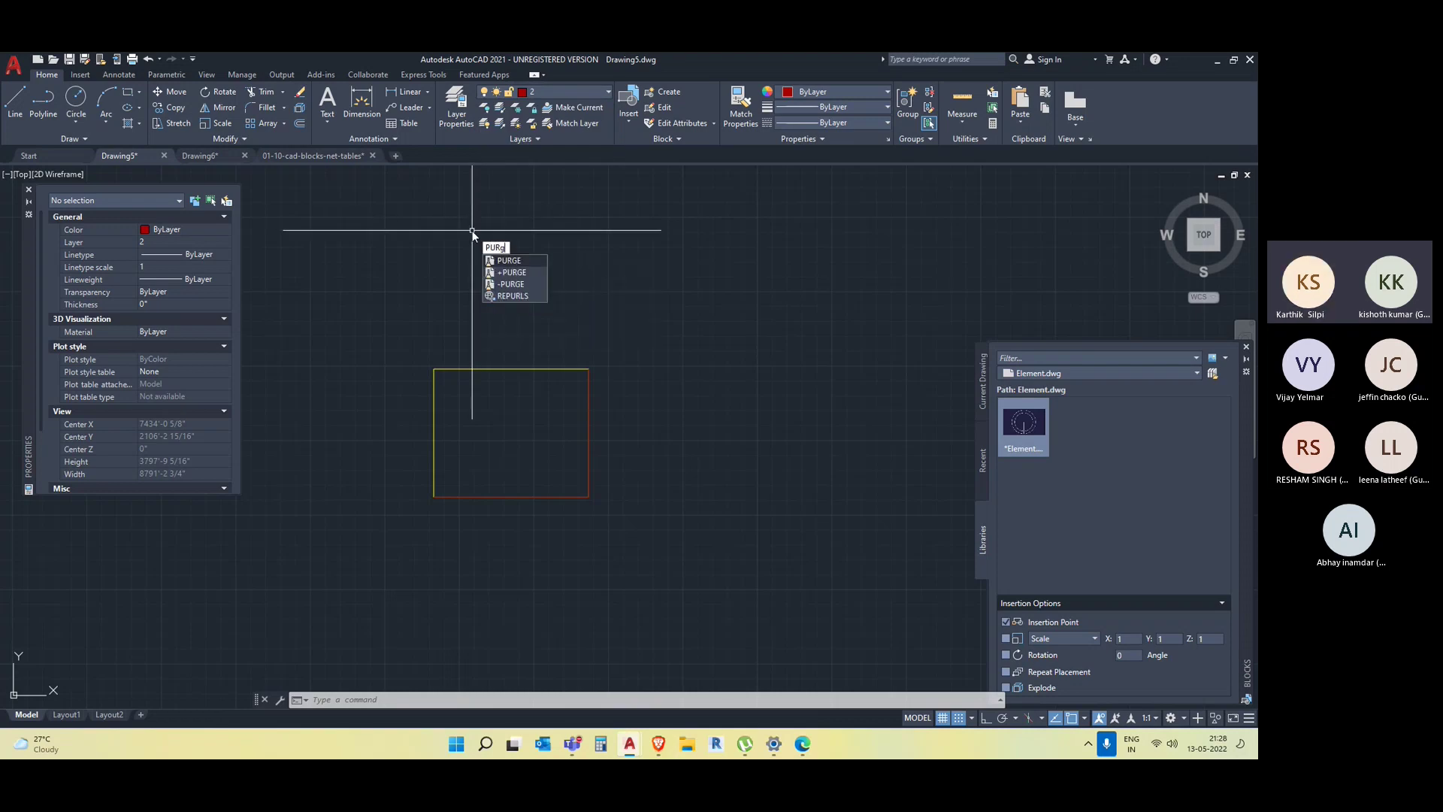
left_click(514, 261)
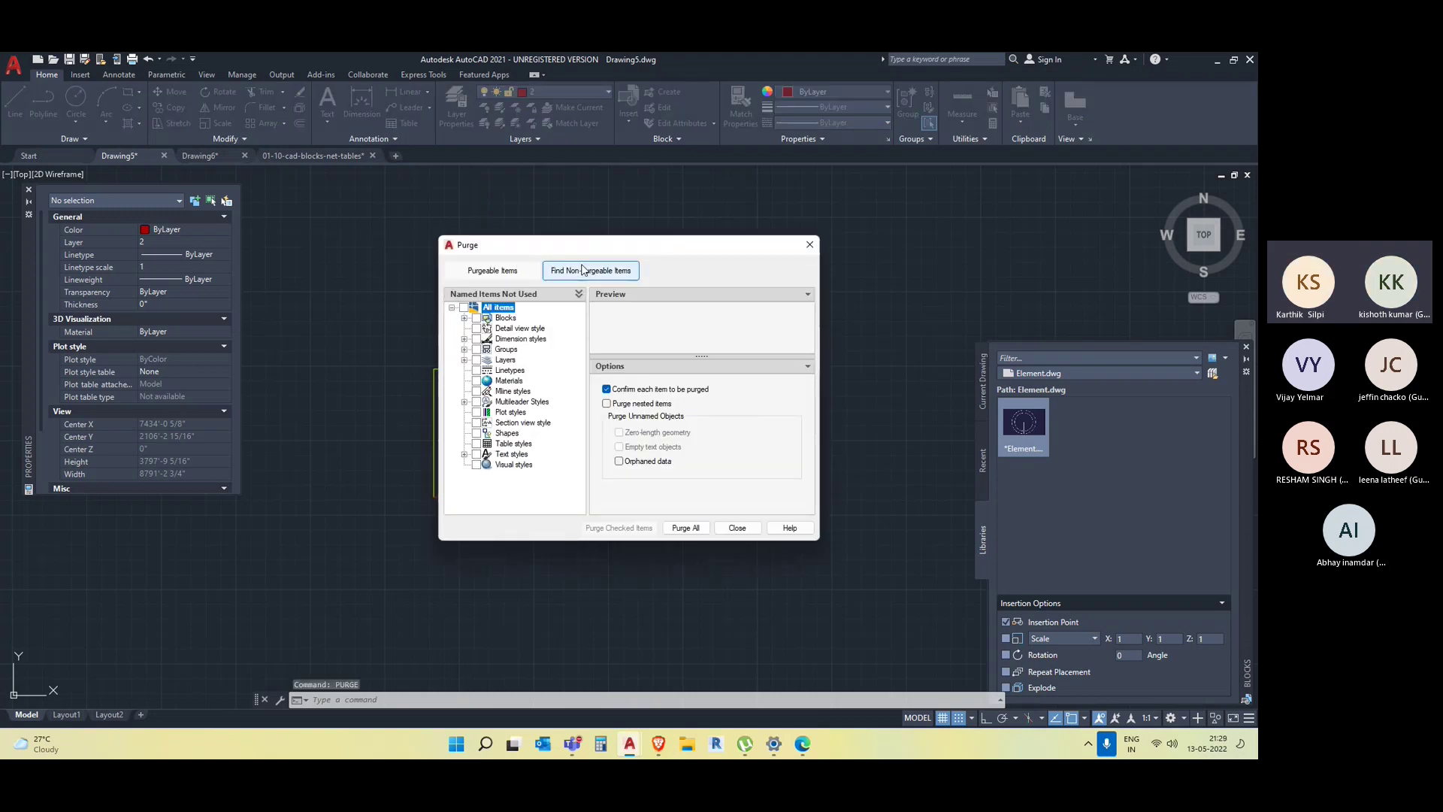
left_click_drag(532, 245, 569, 222)
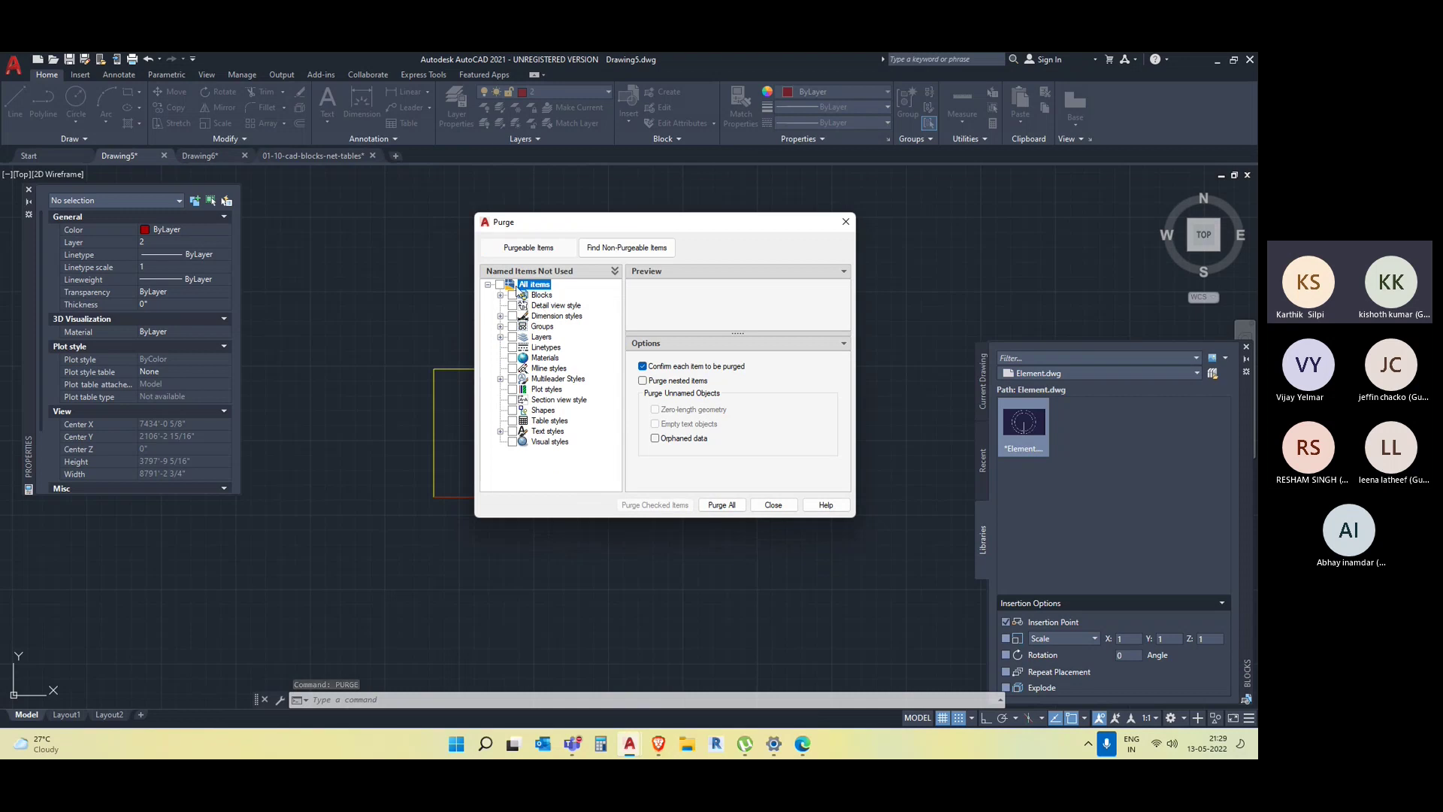
left_click(709, 504)
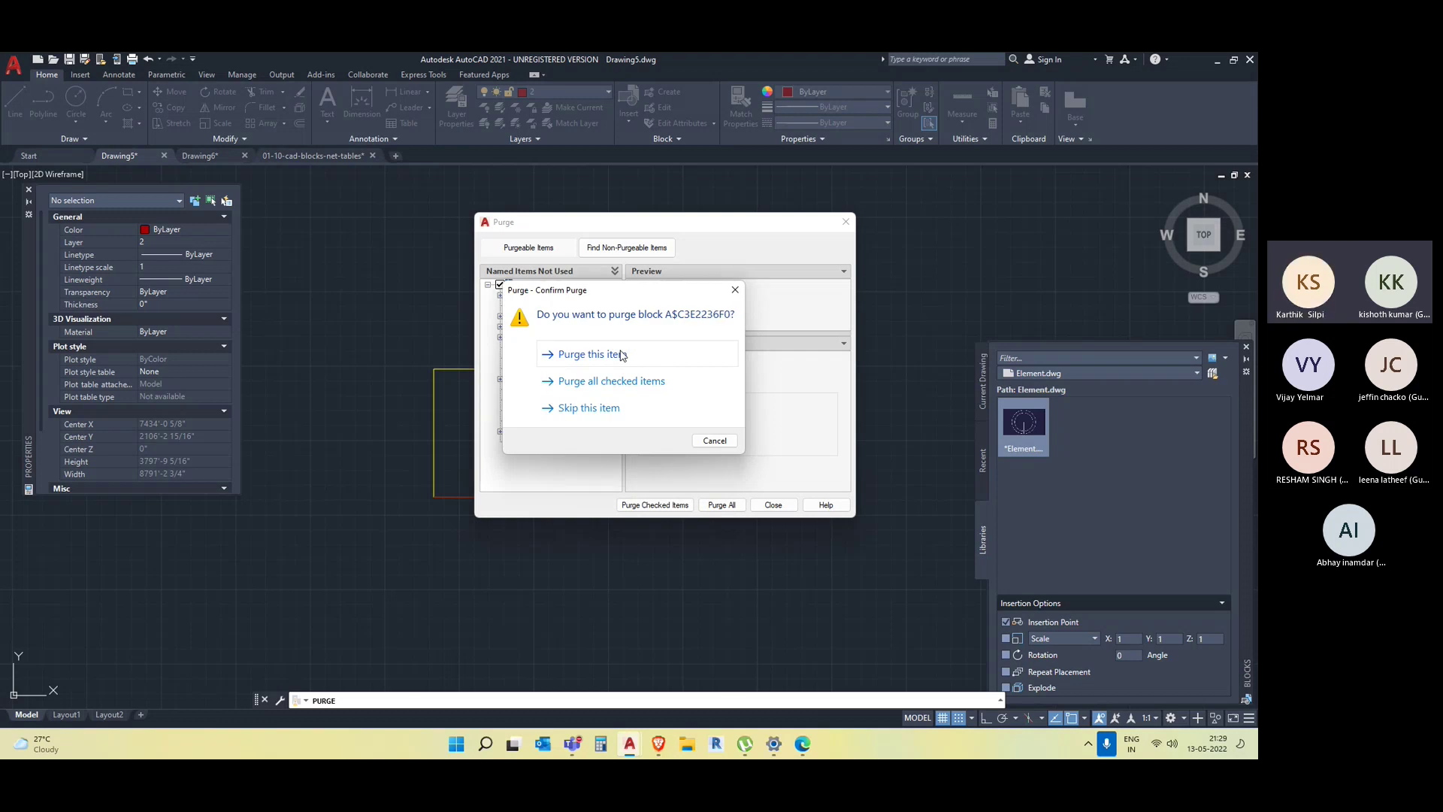
left_click(727, 440)
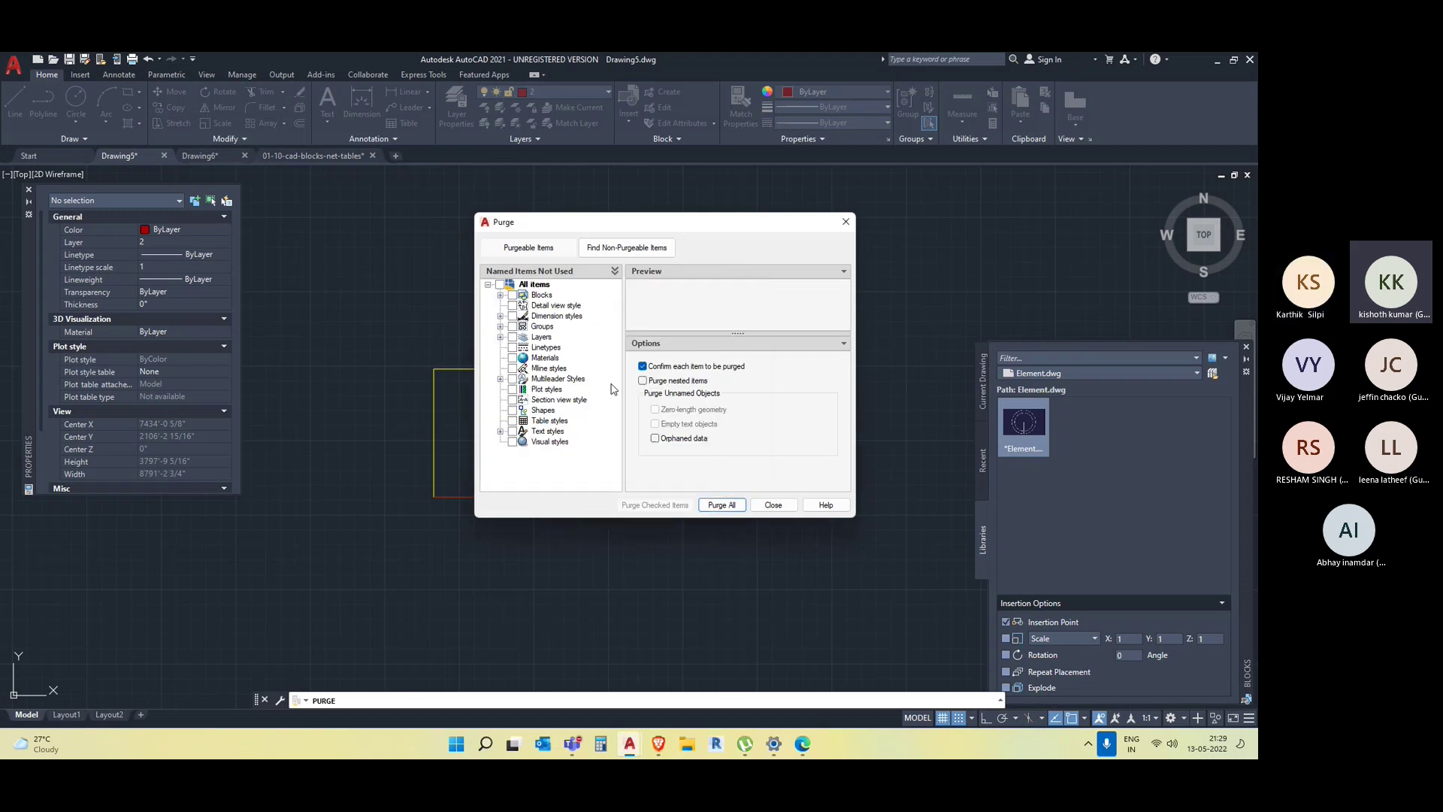
left_click(549, 296)
left_click(730, 508)
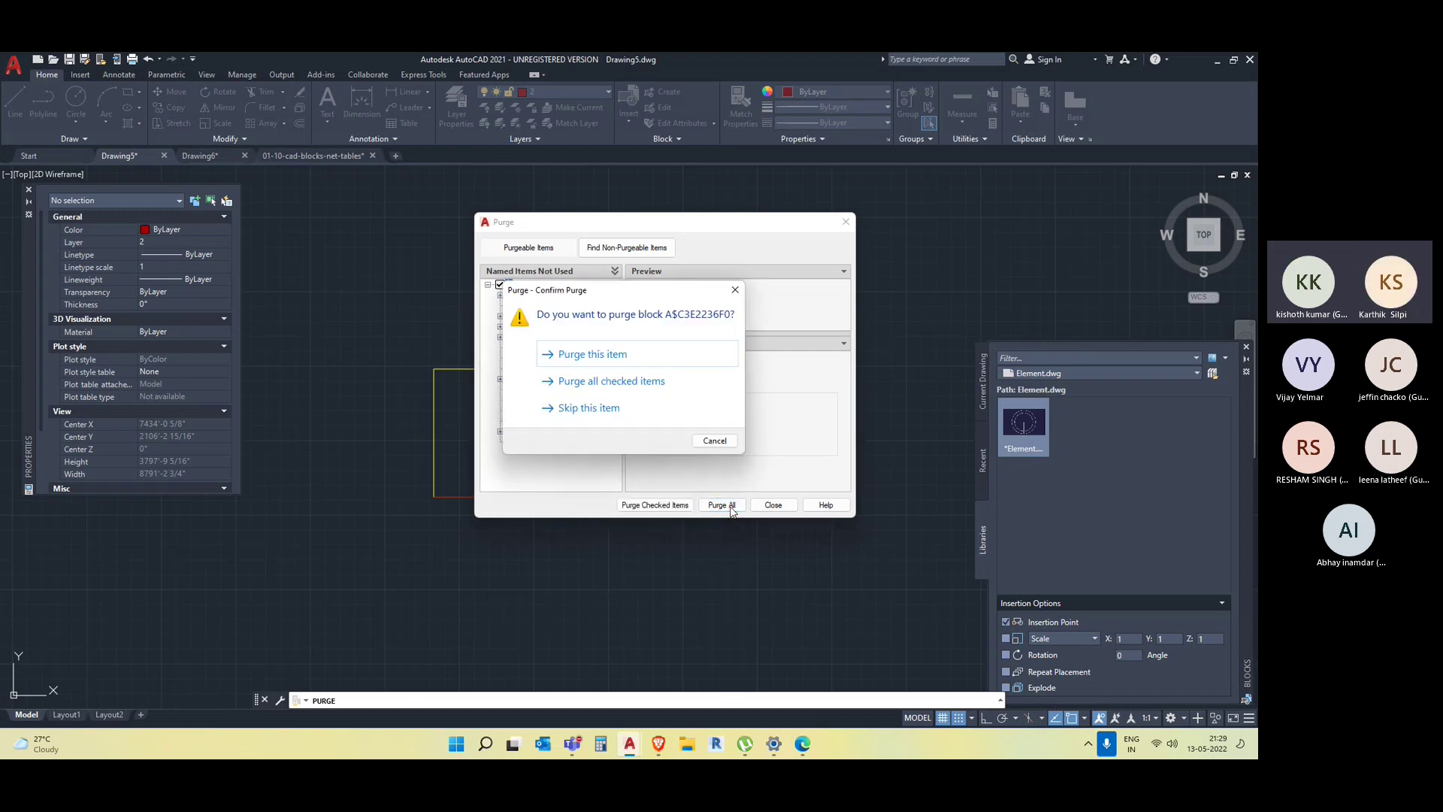
left_click(628, 406)
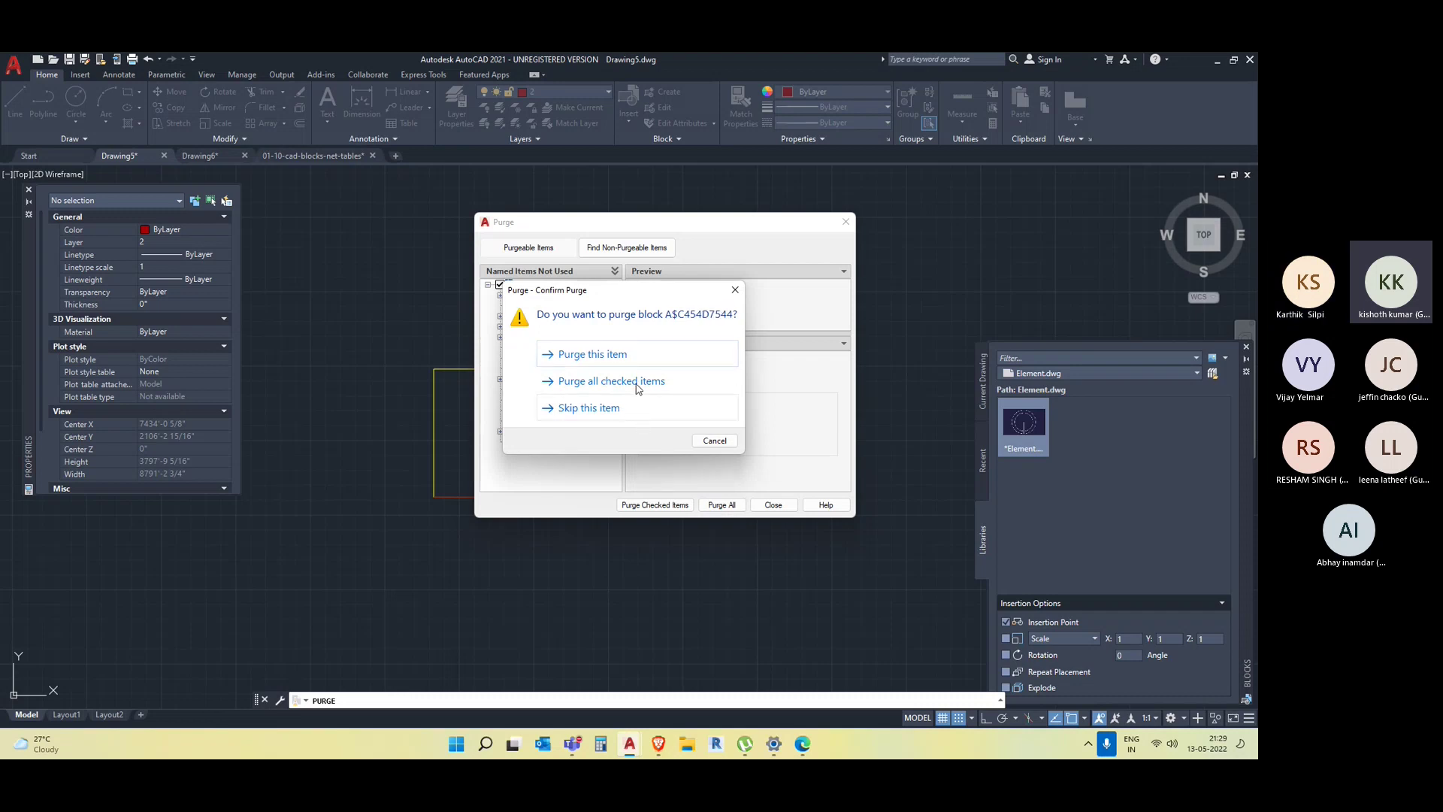
left_click(639, 381)
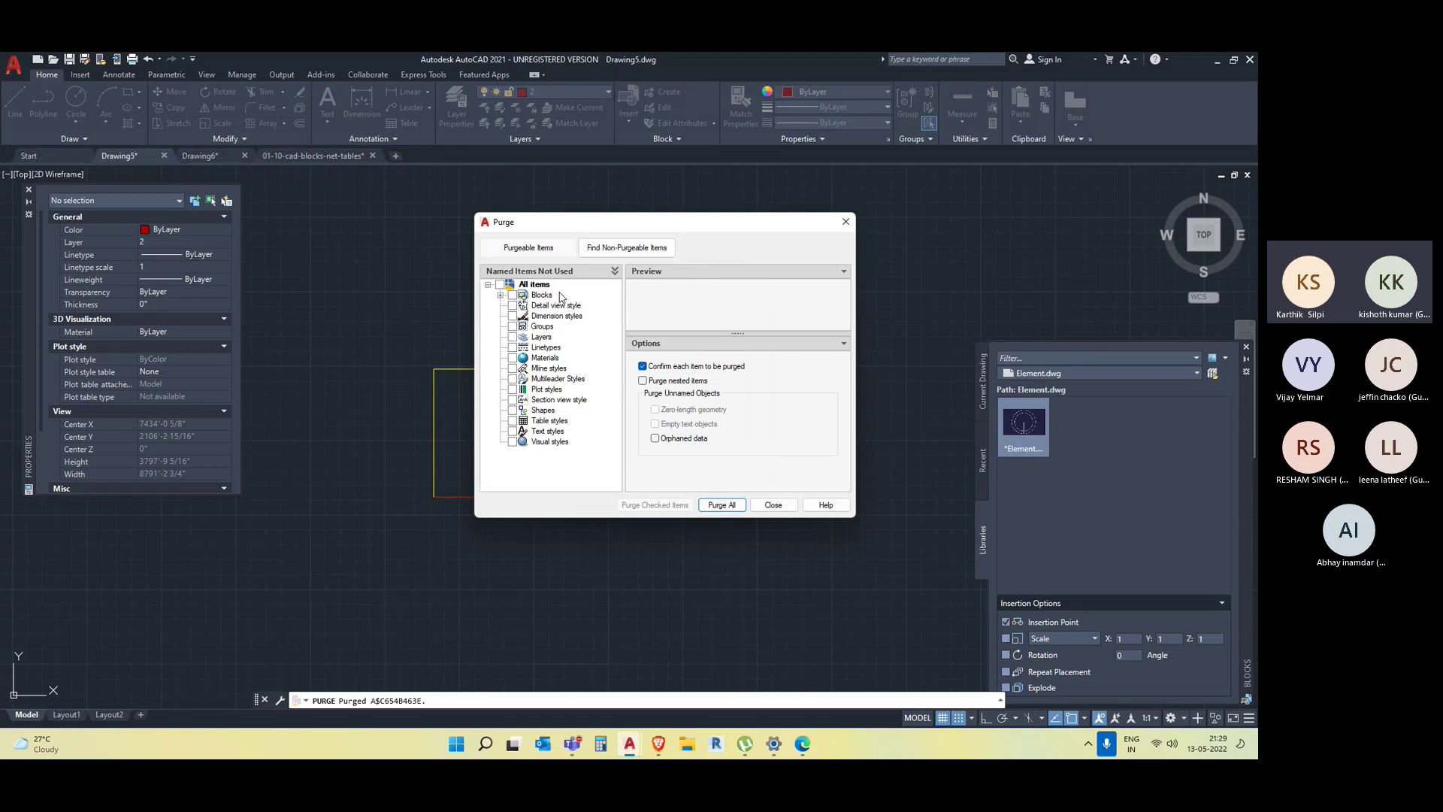
Preview the unused block A$C3E2236F0, purge it together with SILLA-01, and close the Purge dialog.
left_click(538, 295)
left_click(500, 296)
left_click(563, 305)
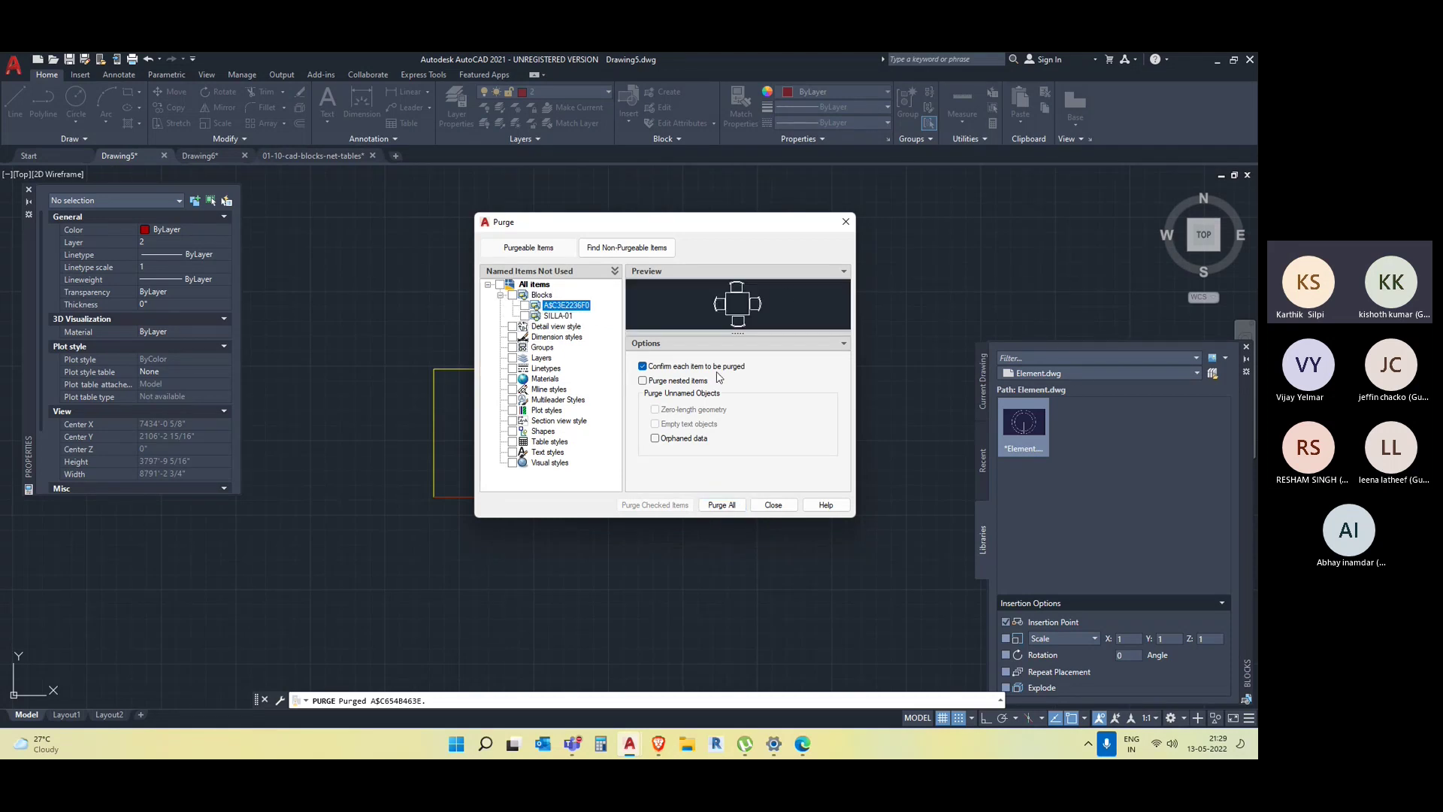
left_click(731, 503)
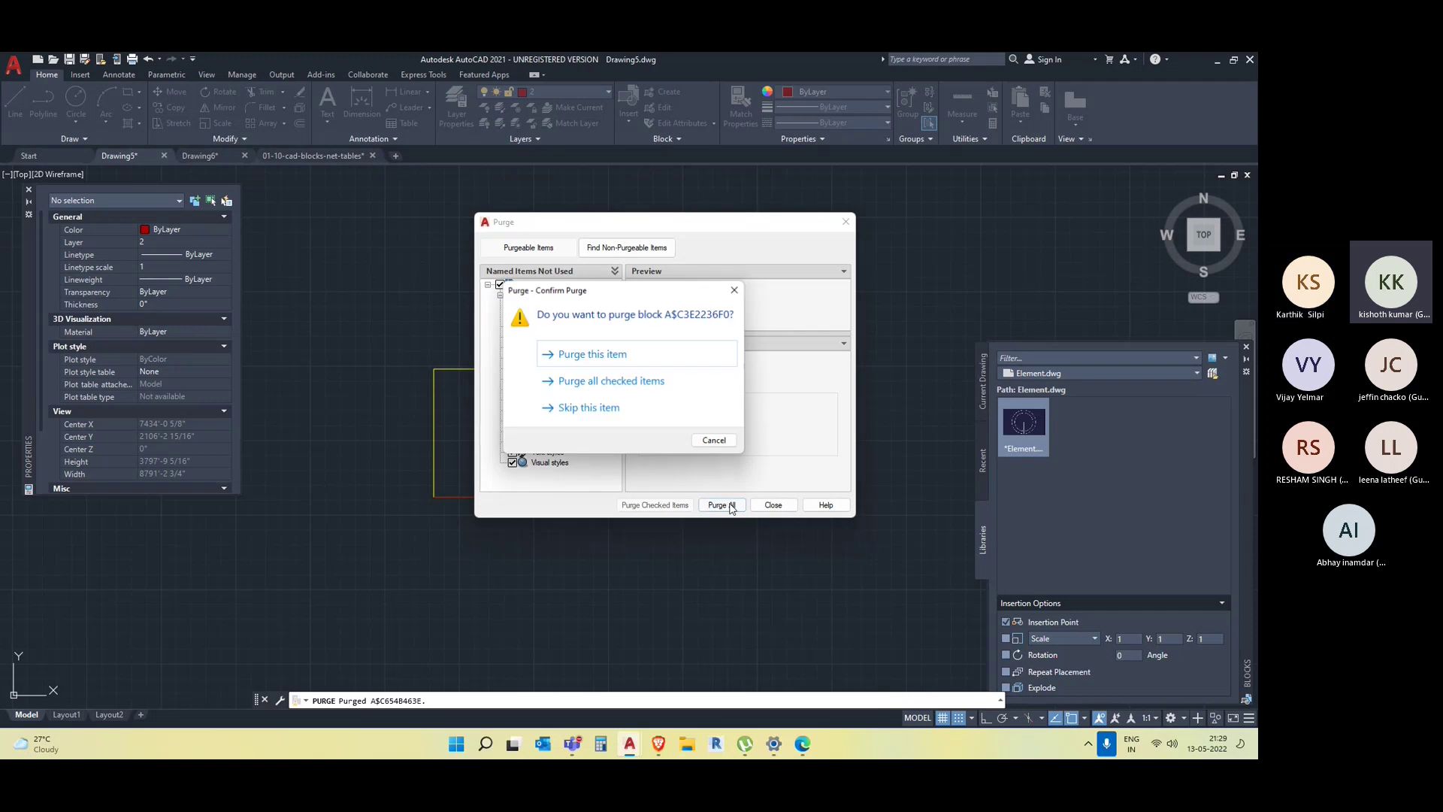
left_click(630, 354)
left_click(632, 387)
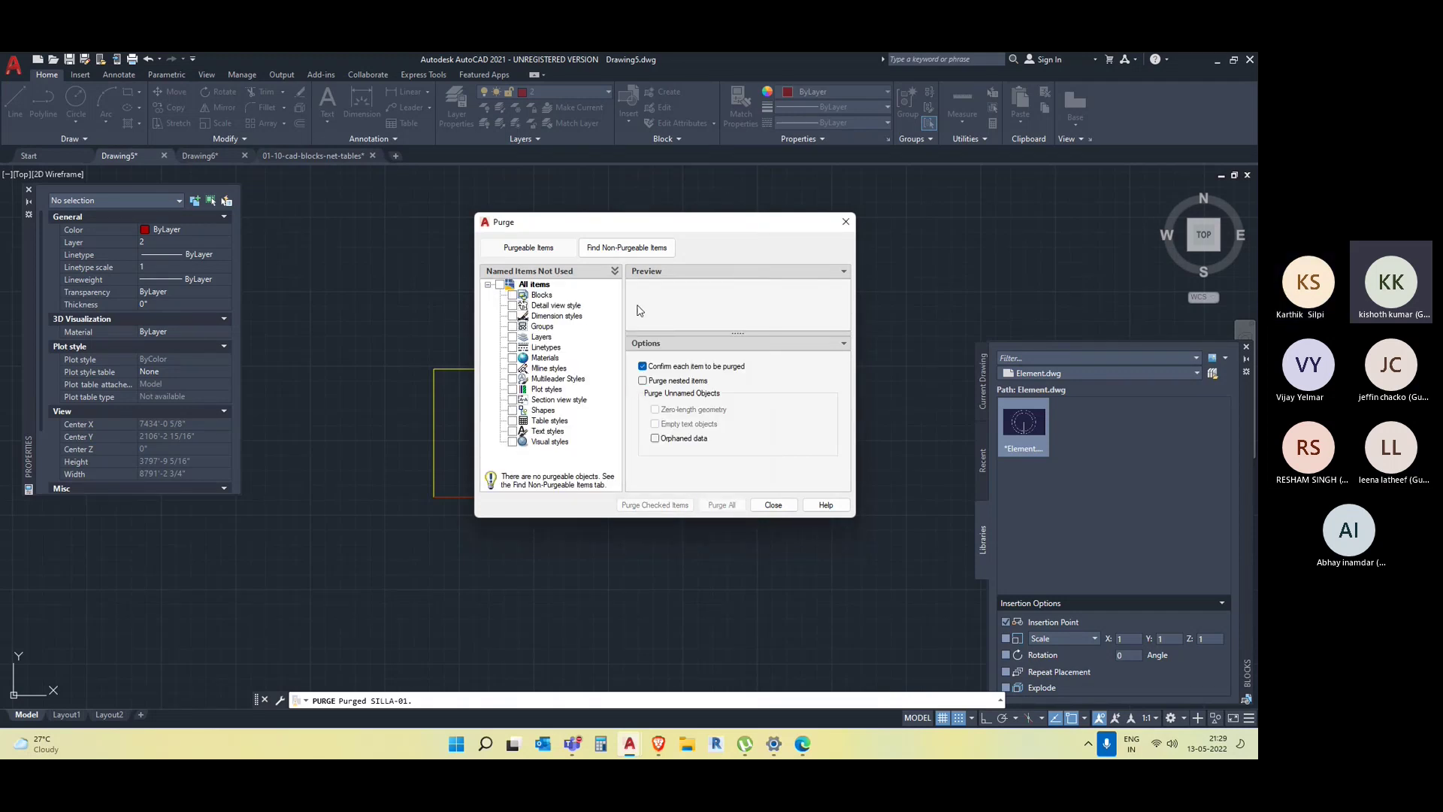
left_click(845, 222)
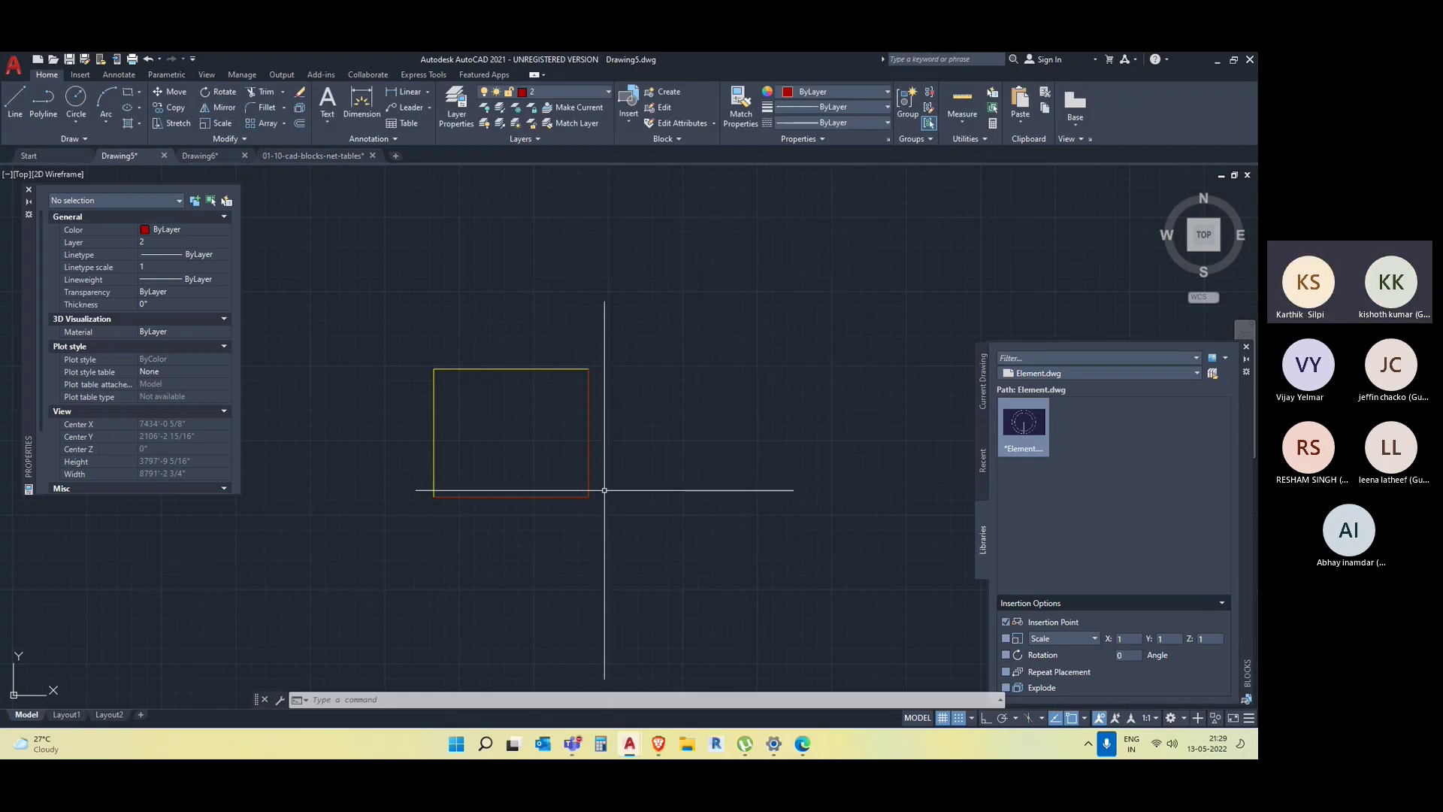
Run PURGE again to check for remaining purgeable items, close it, and view the drawing's layer list.
type("PURgE")
key("Return")
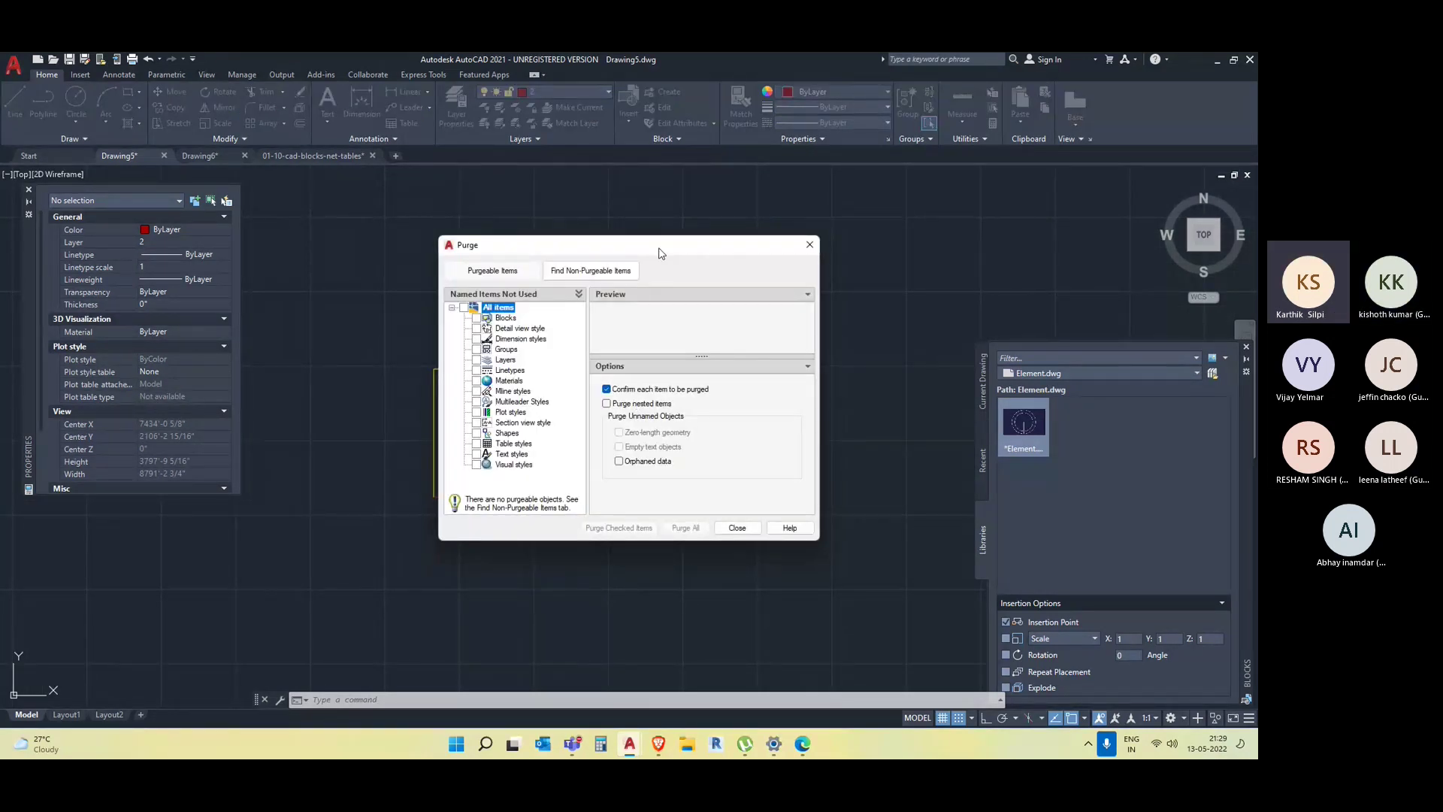
left_click_drag(661, 253, 700, 333)
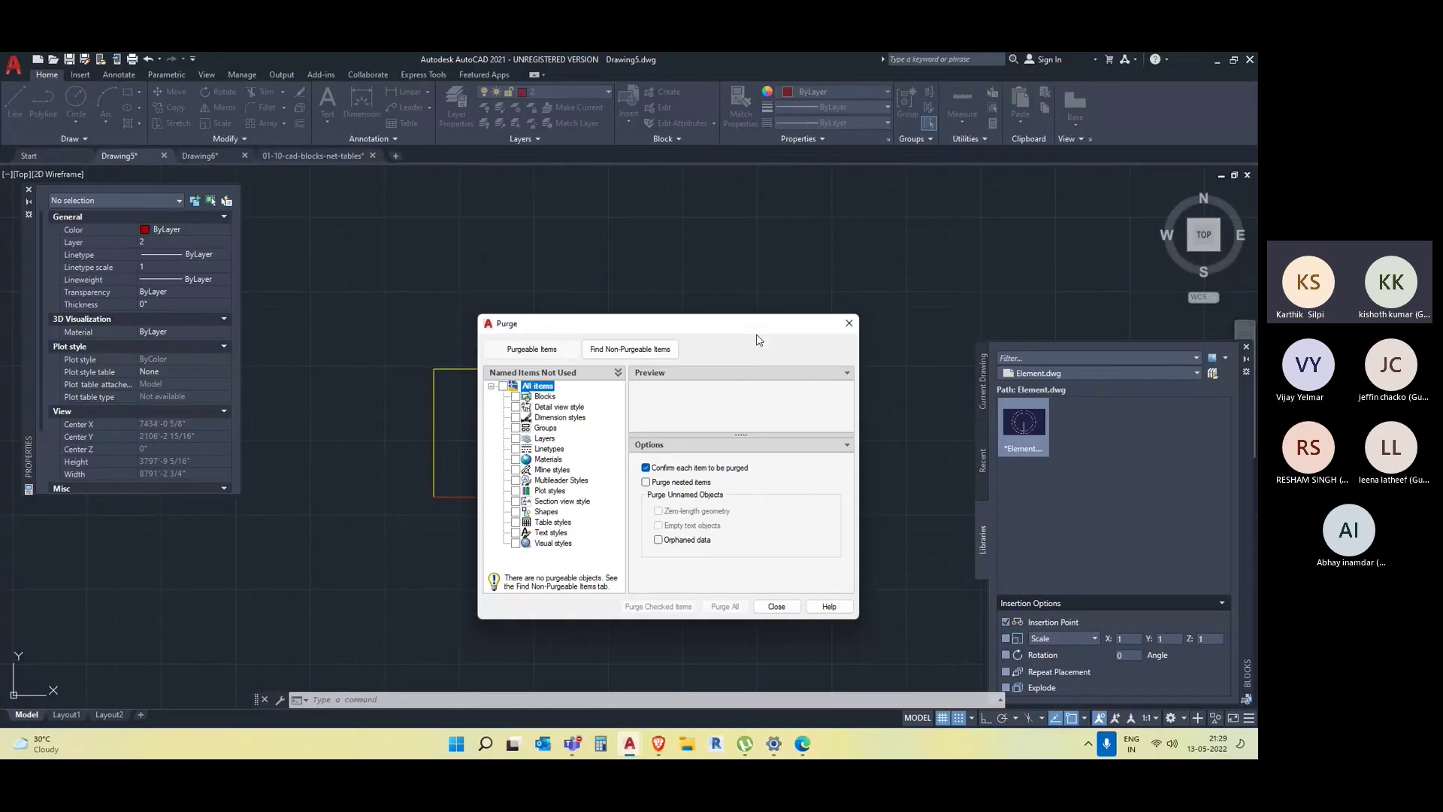
left_click(850, 324)
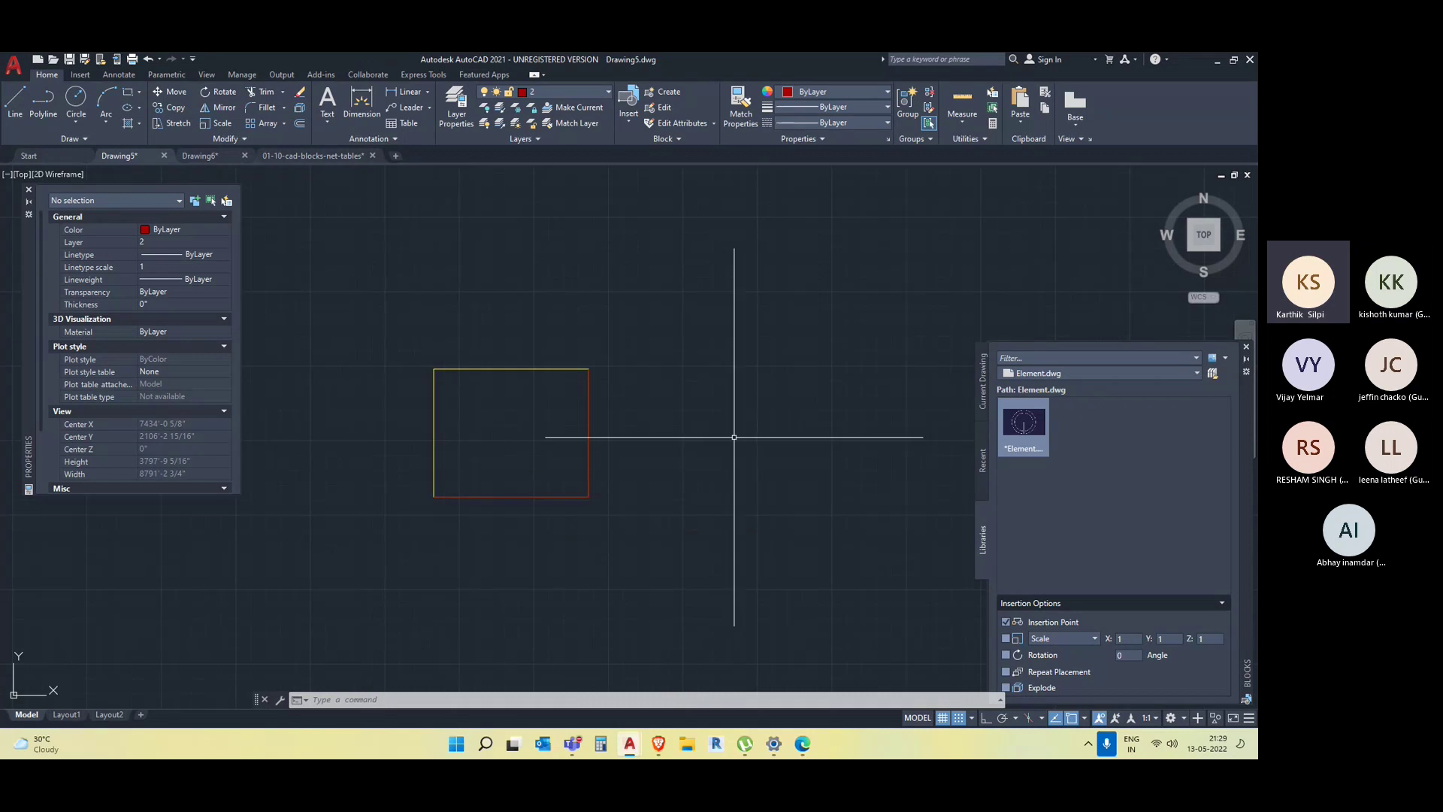
left_click(547, 94)
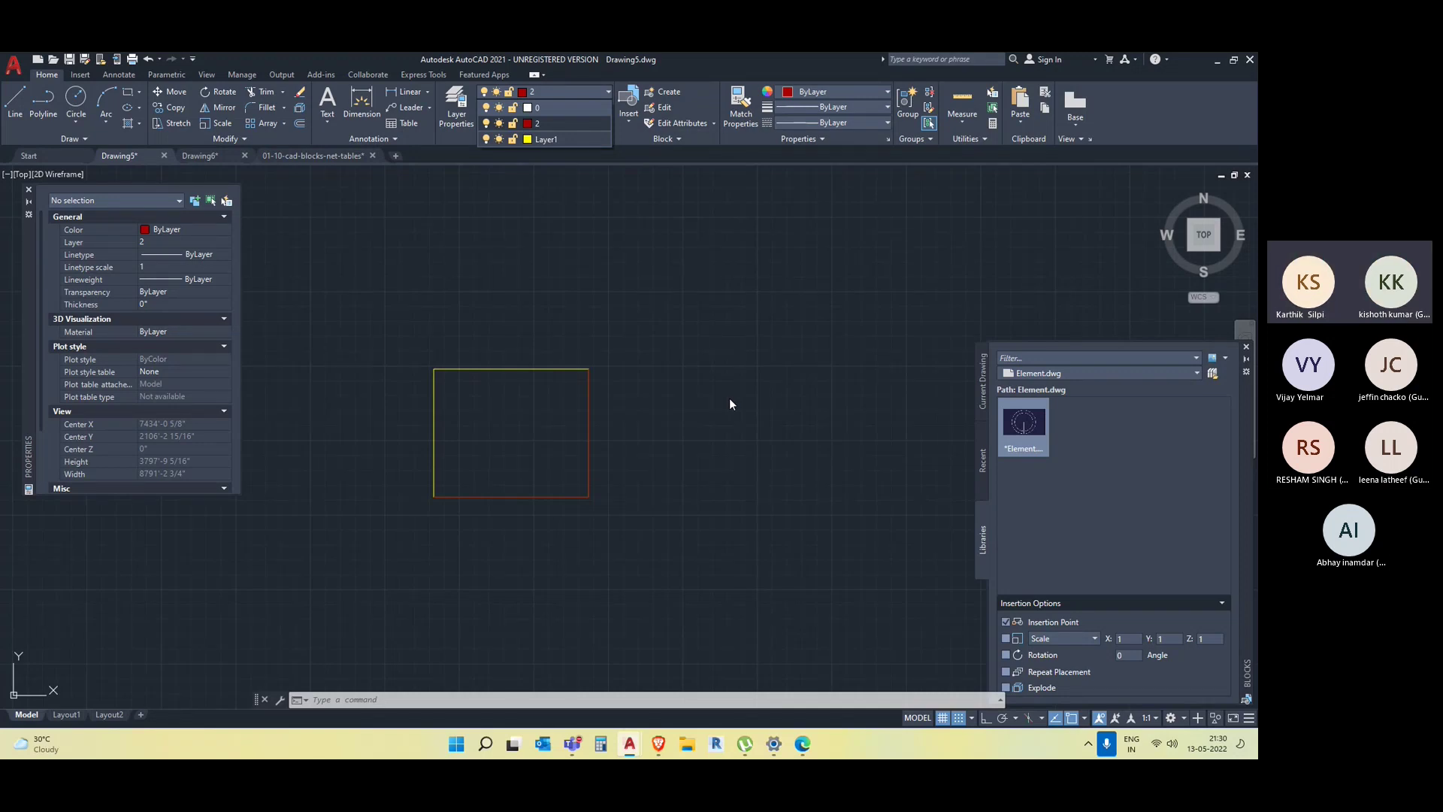
Delete the rectangle and the lines over it from Drawing5.
scroll(702, 413, "down", 4)
left_click(722, 467)
left_click(584, 342)
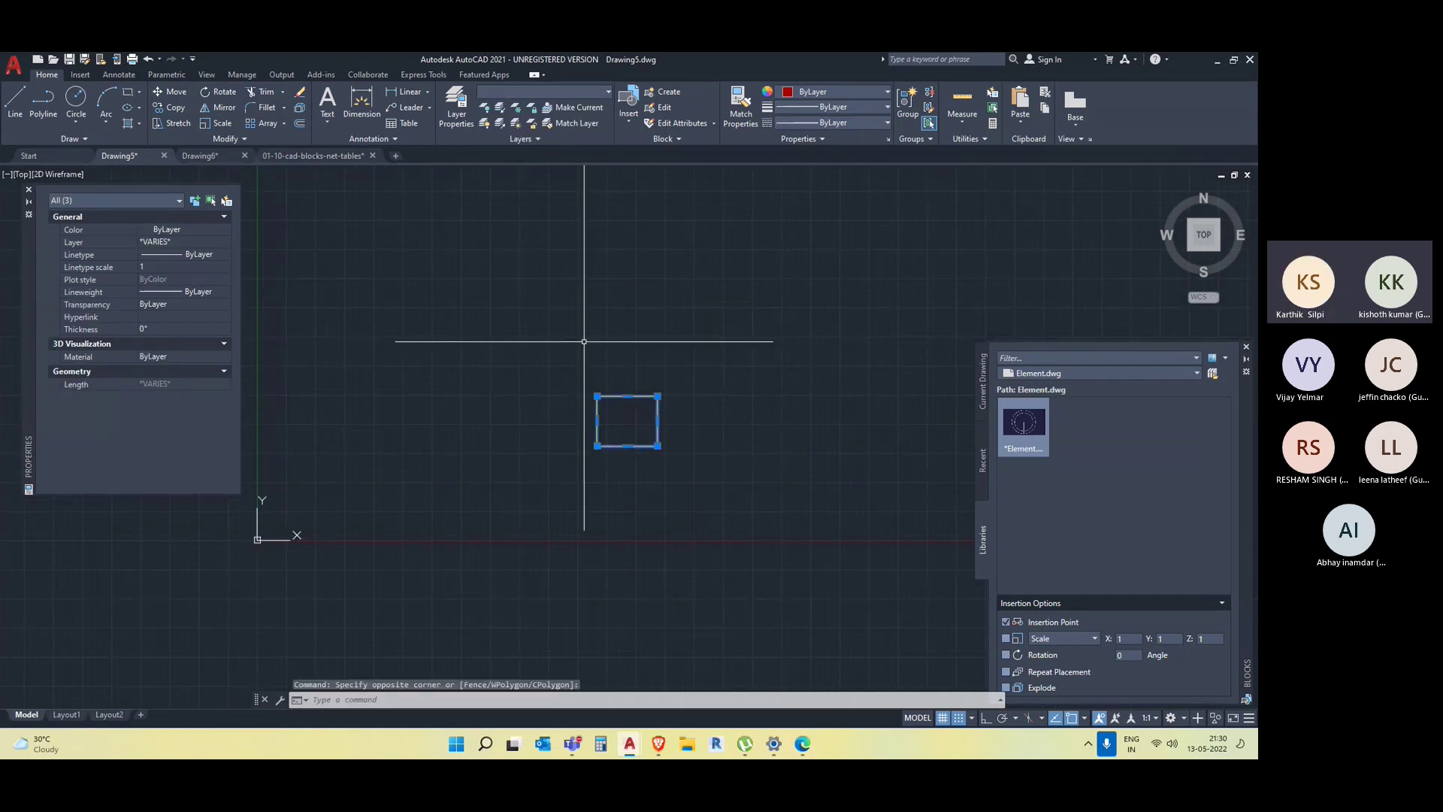
key("Delete")
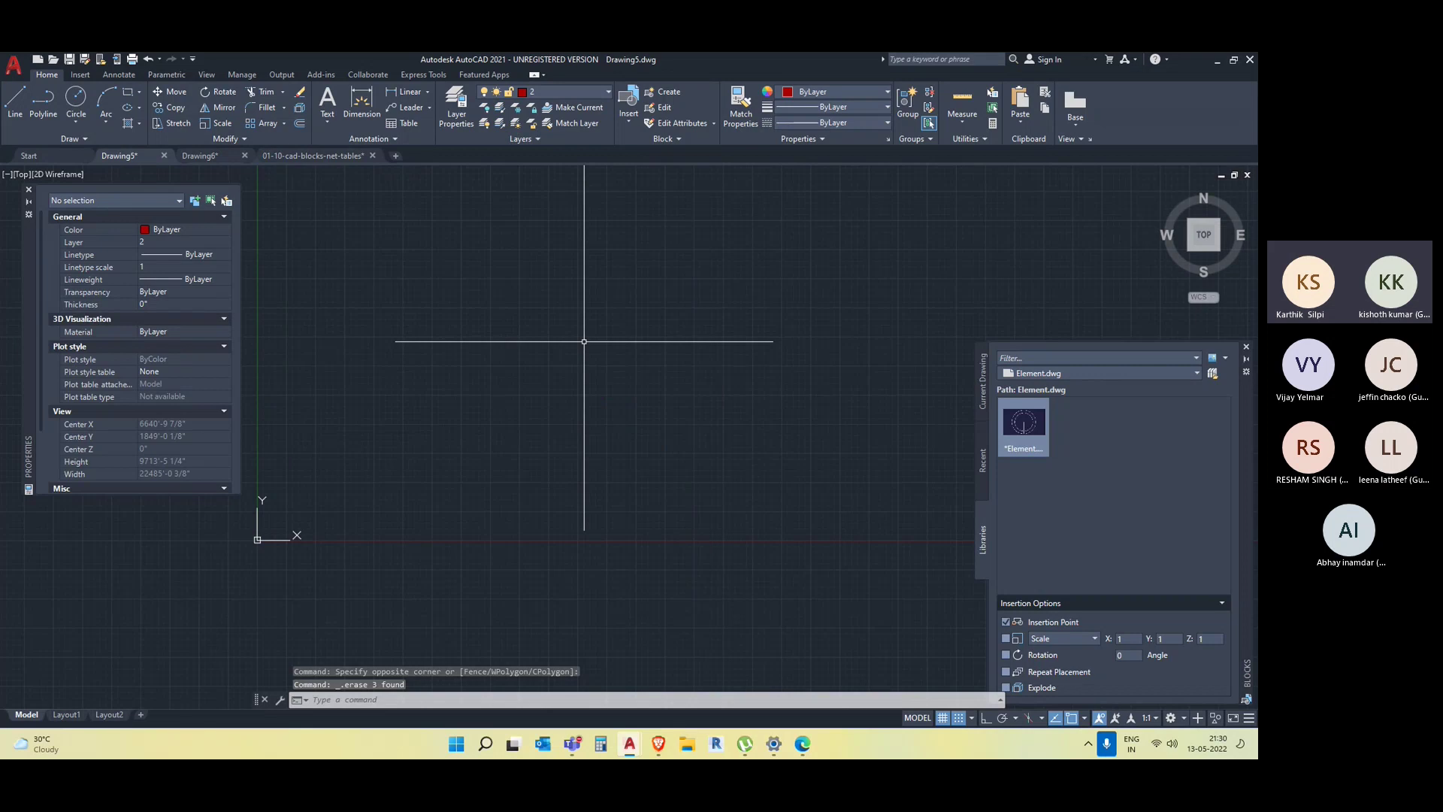
middle_click_drag(612, 329, 589, 425)
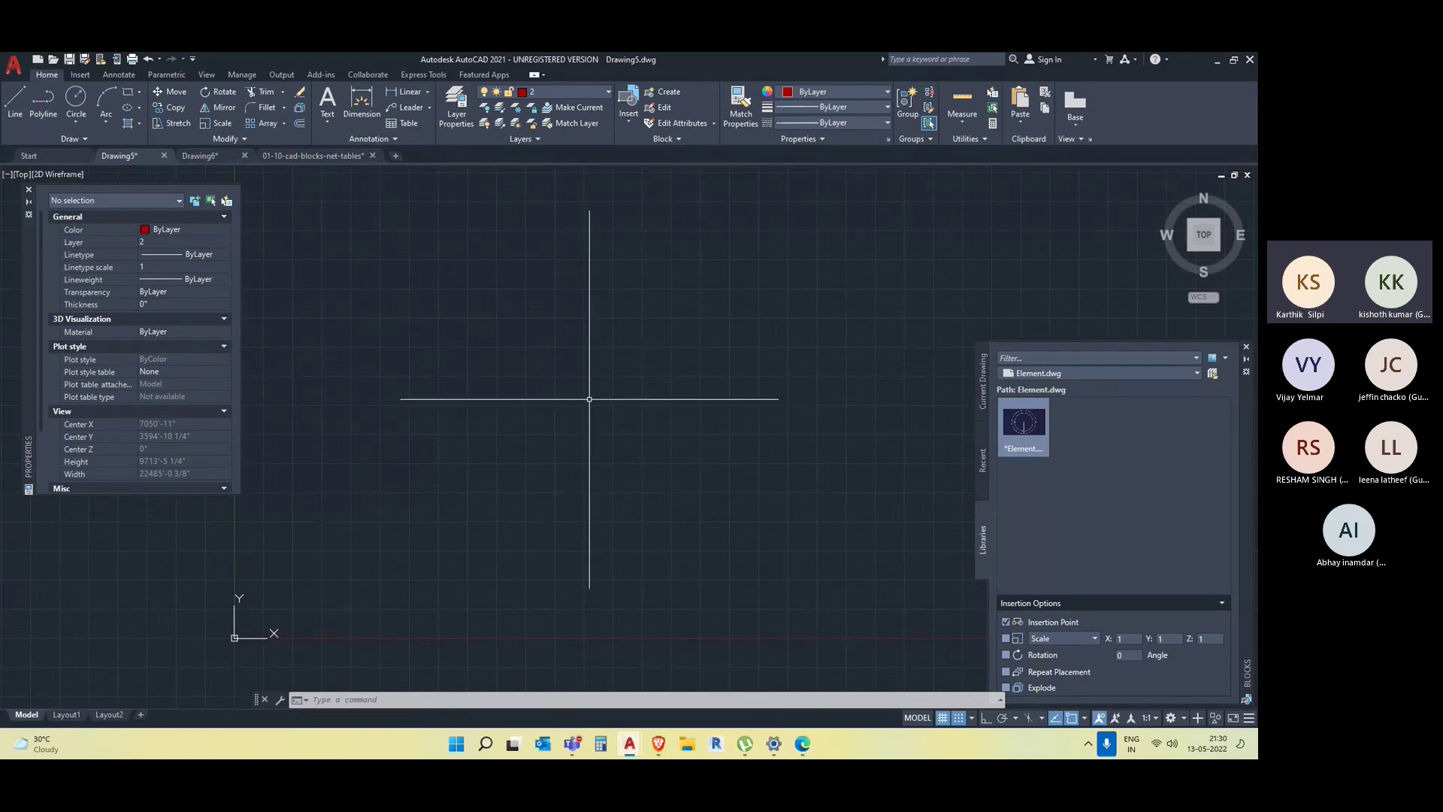
Start single-line text in Drawing6 above the round table, picking a text height of about 4242 and a horizontal rotation.
left_click(122, 74)
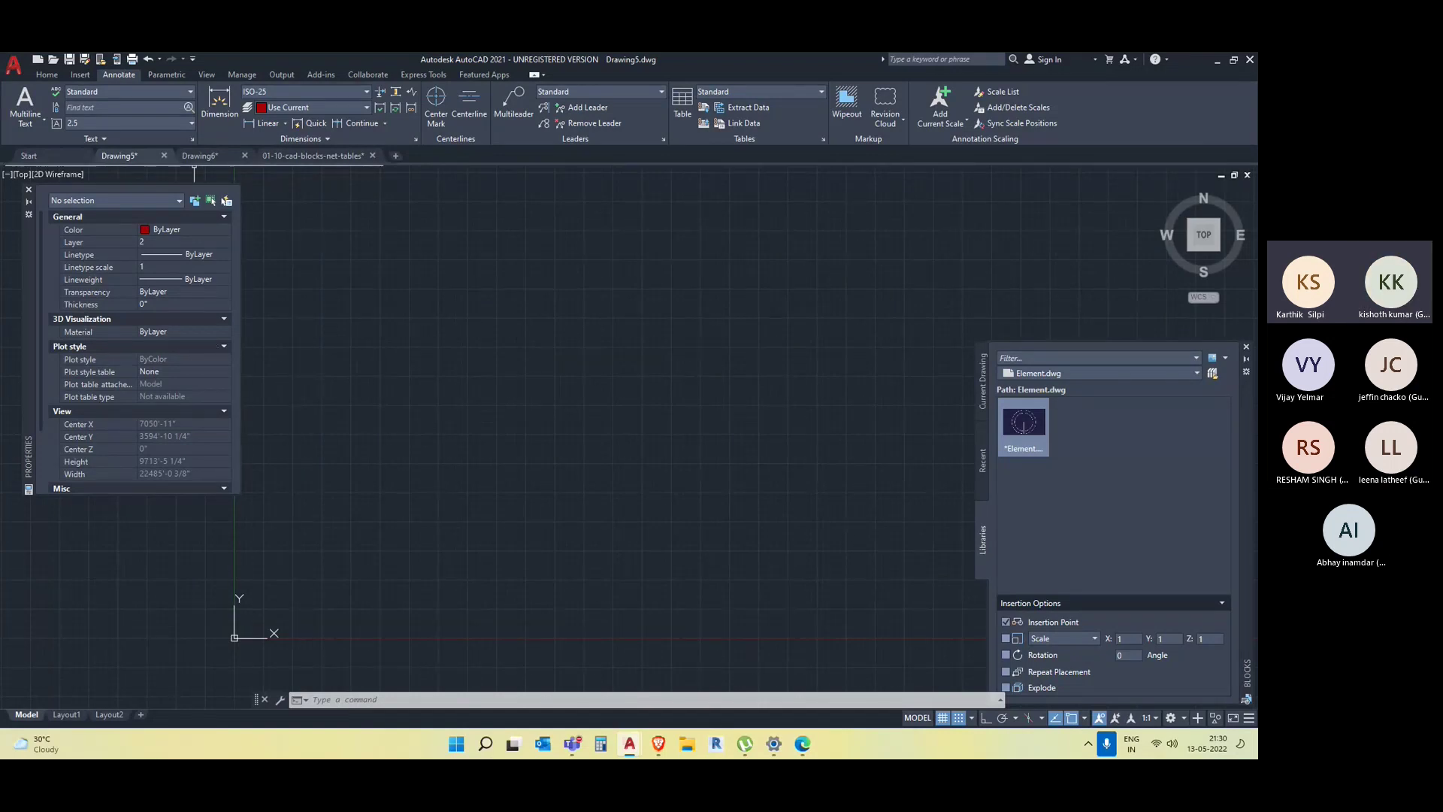
left_click(201, 155)
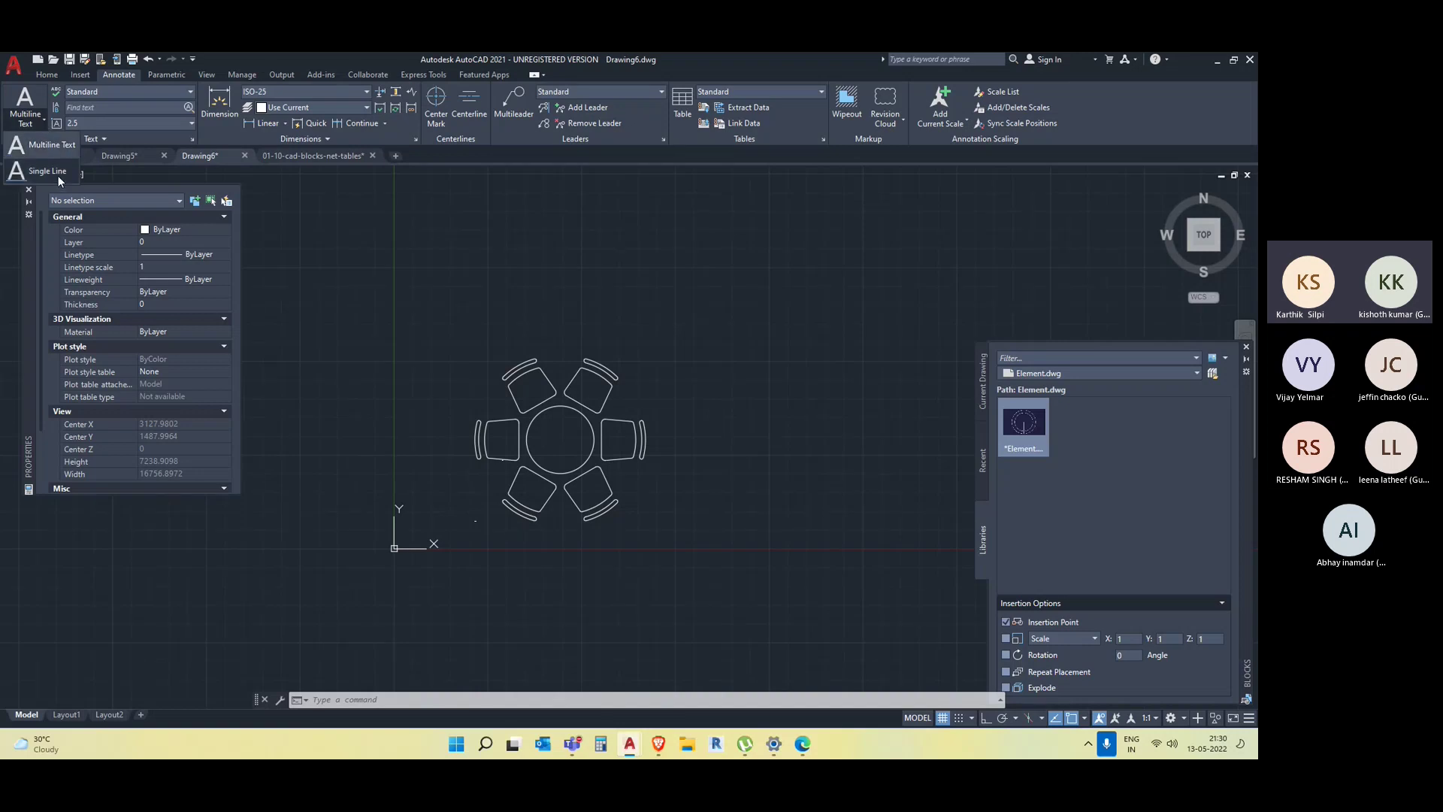
left_click(57, 175)
middle_click_drag(685, 311, 627, 376)
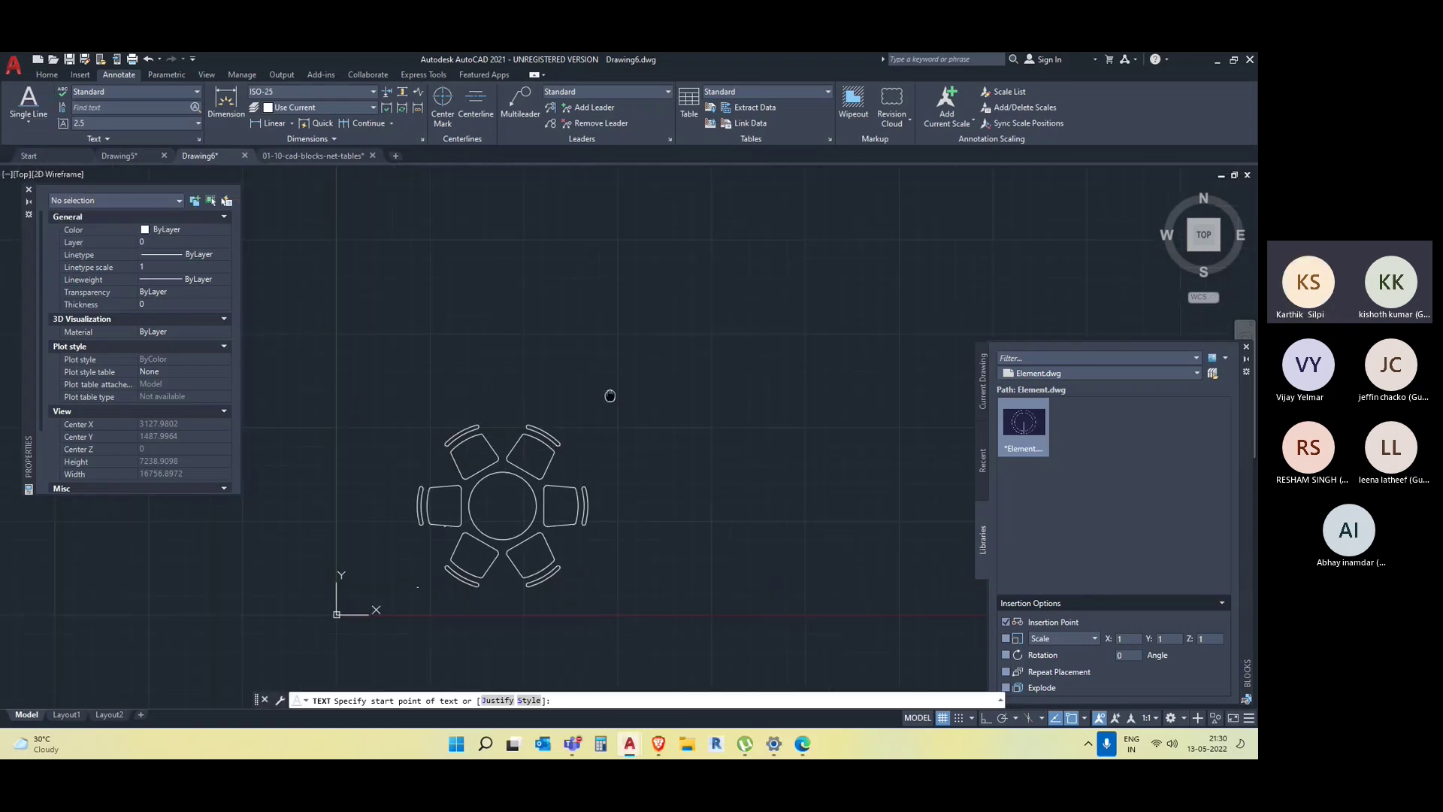
left_click(584, 295)
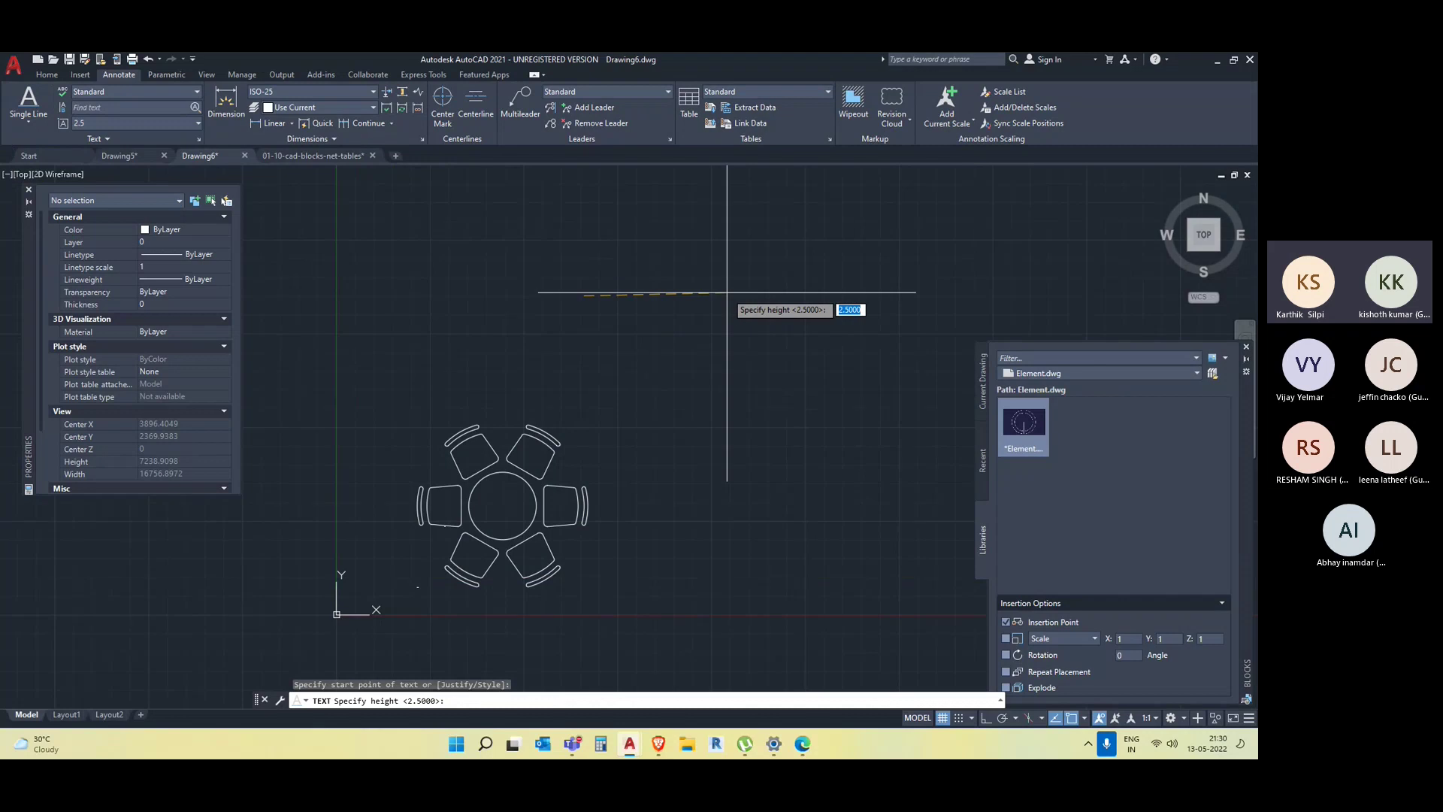
left_click(899, 296)
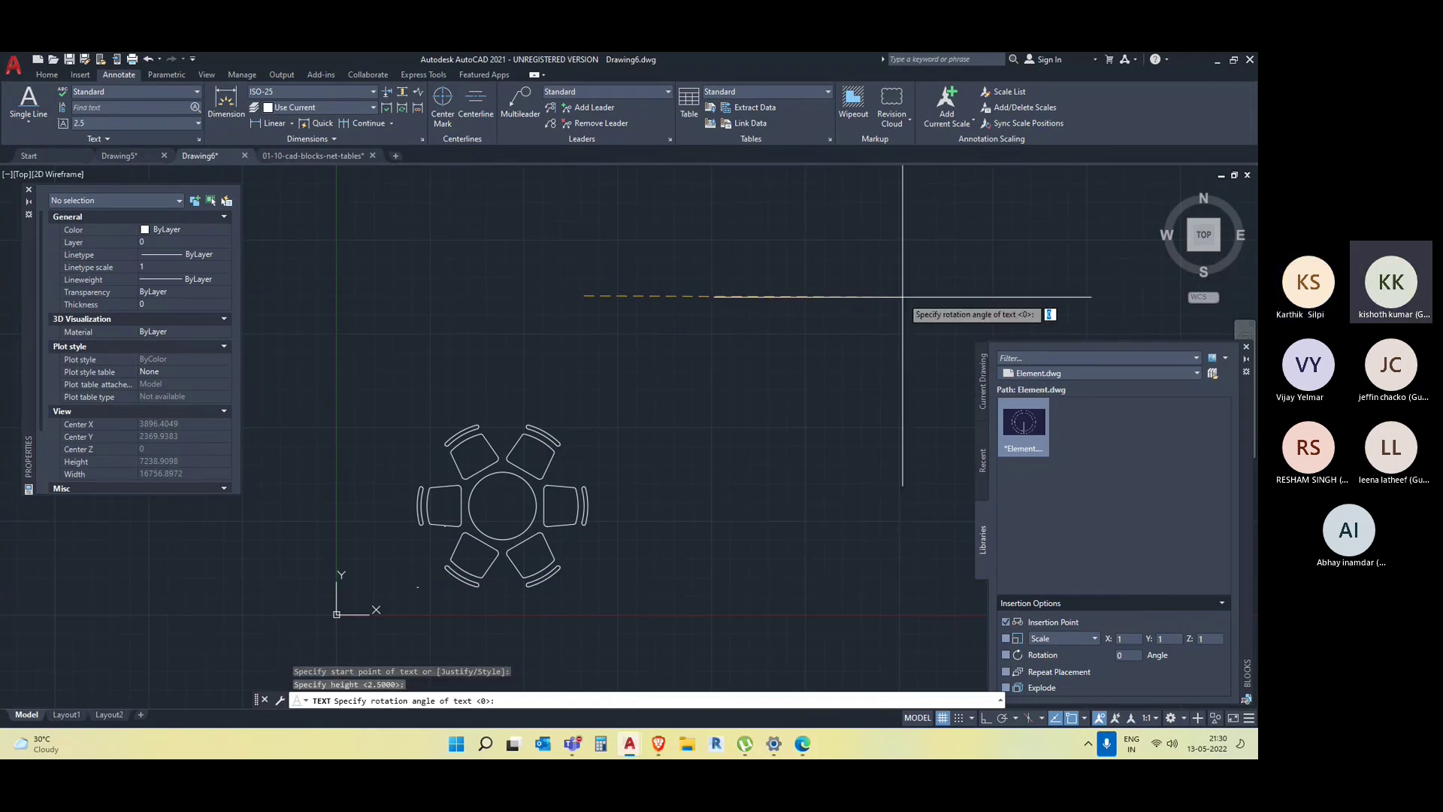
left_click(902, 296)
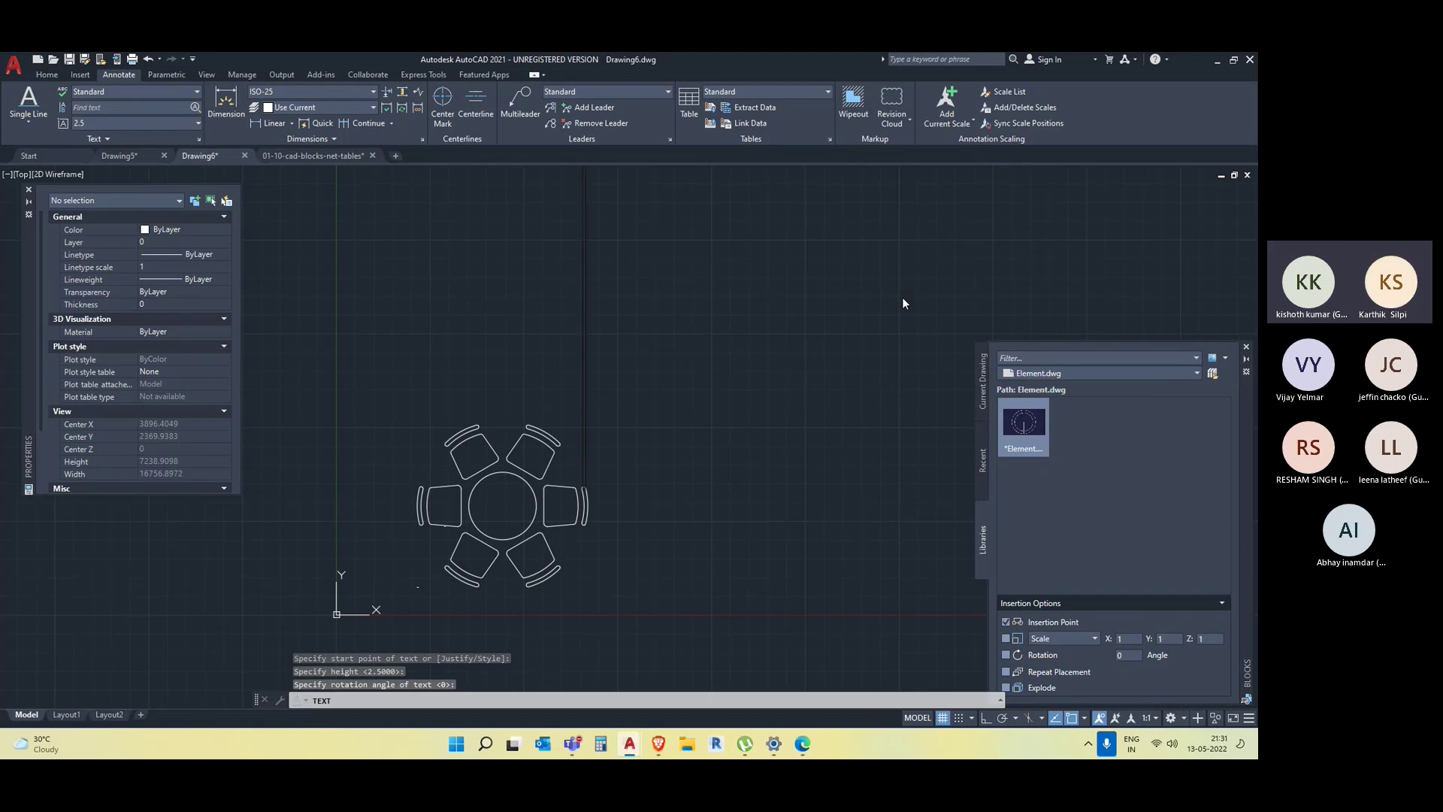
Enter two lines of text beginning with "Fur" and "ta", and end the text command.
type("Fur")
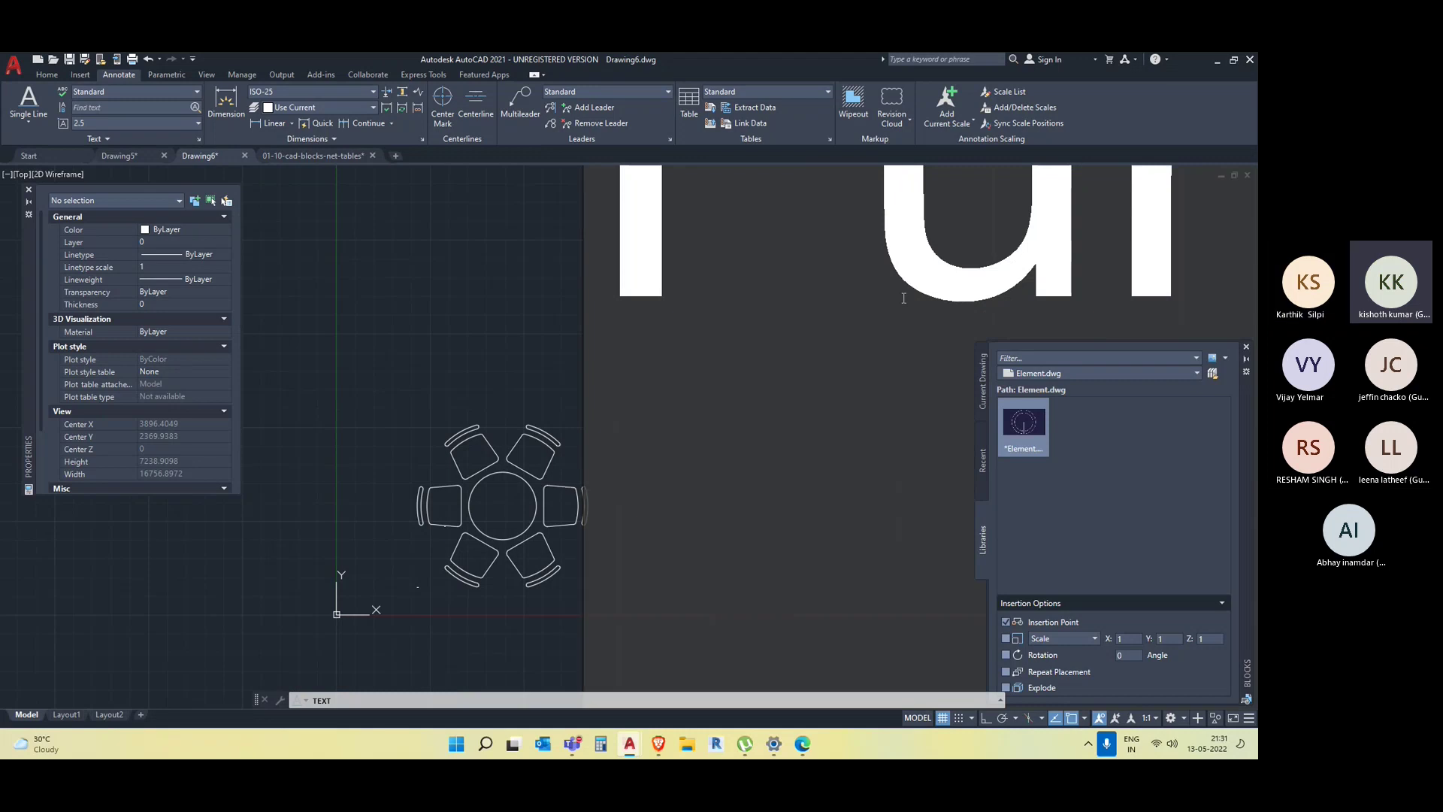
type("ta")
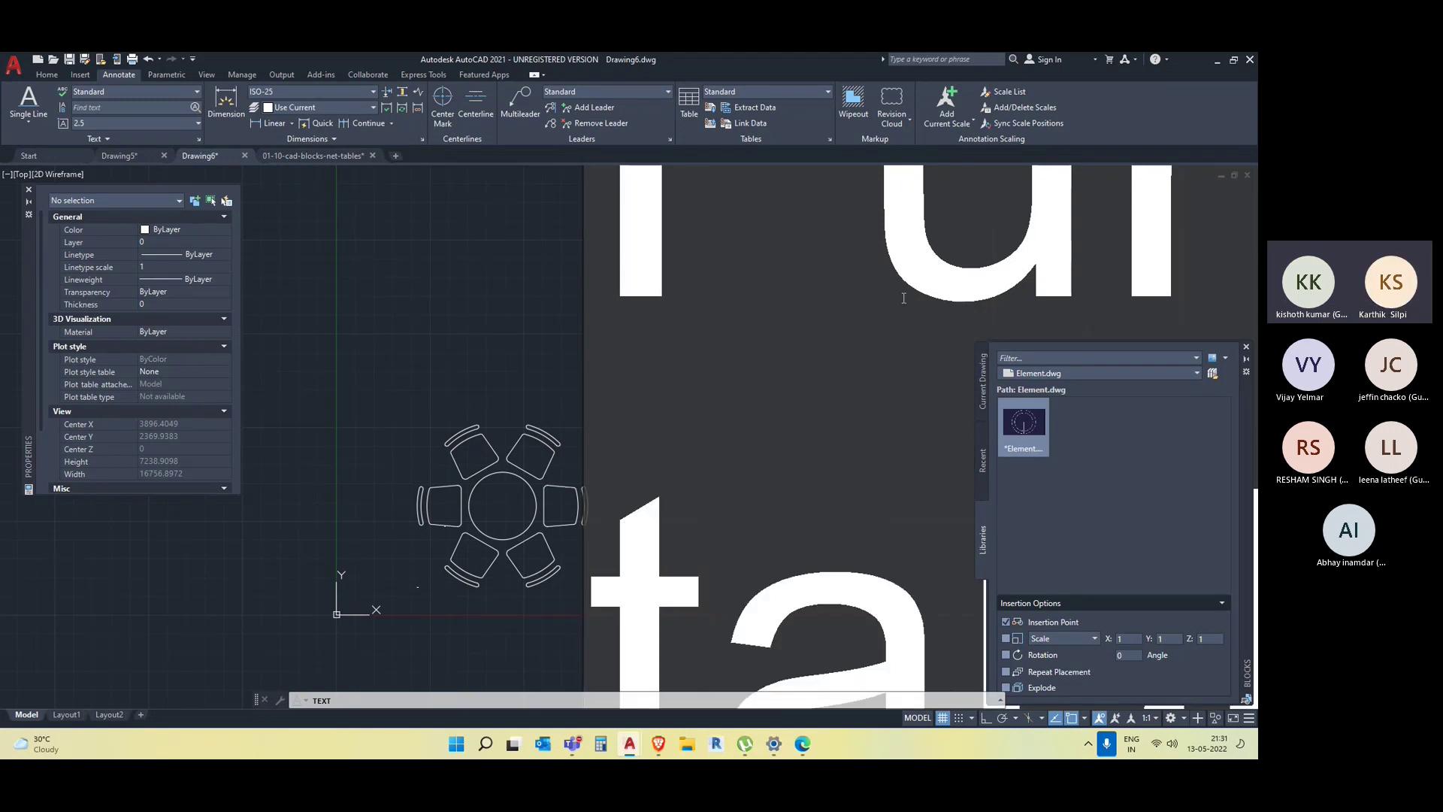
scroll(904, 298, "up", 1)
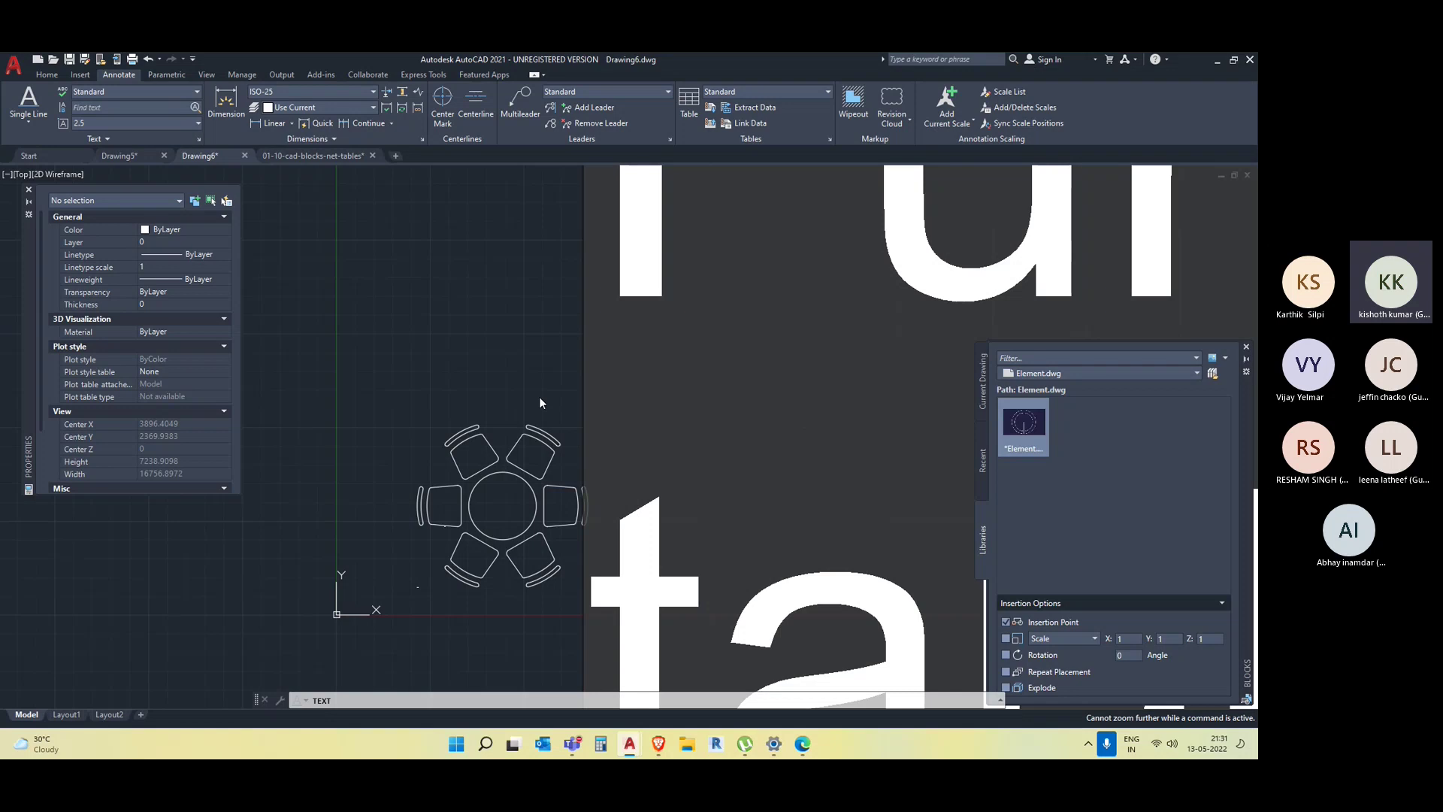
key("Escape")
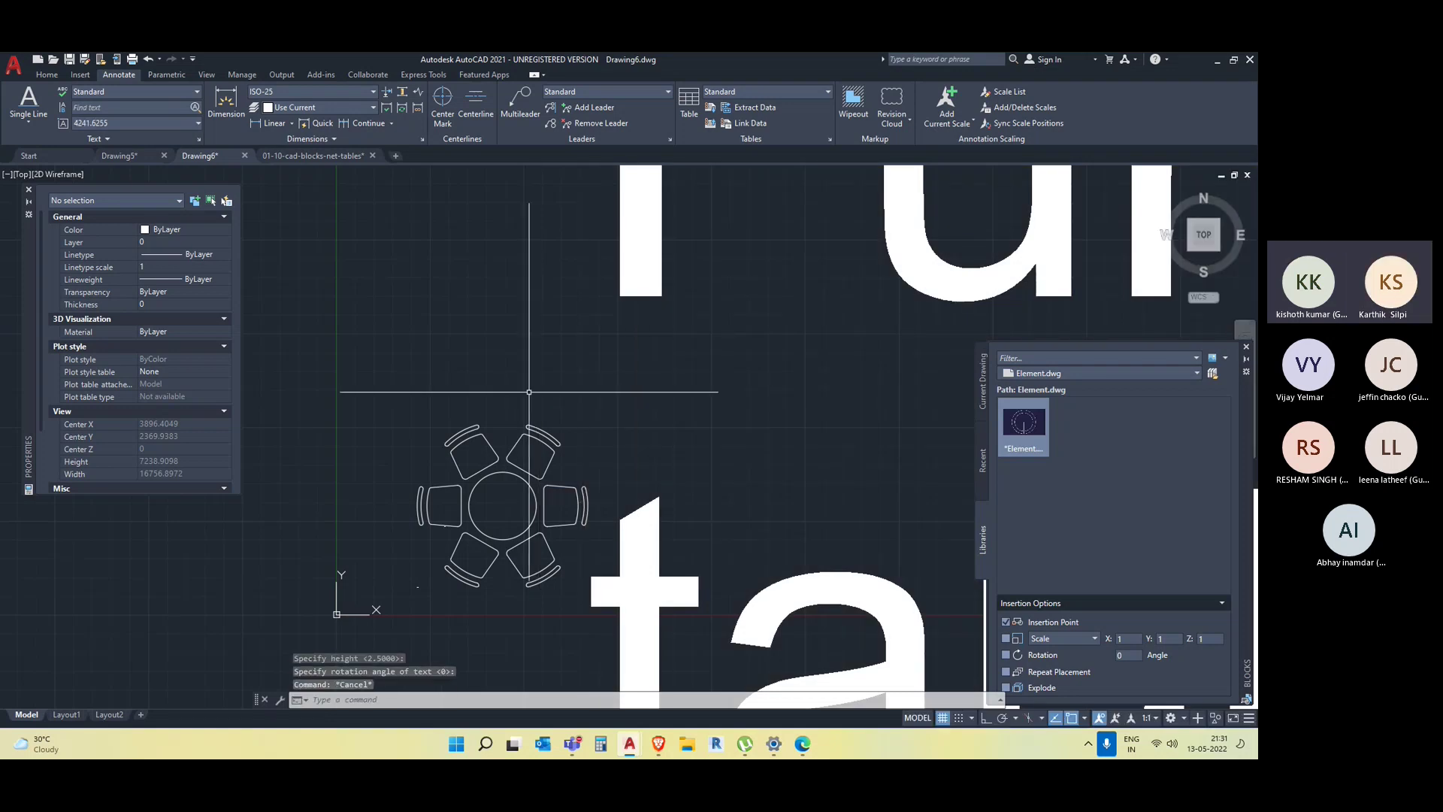
Move both single-line text lines up and away from the round table, using the first line's insertion point as base point.
scroll(529, 392, "down", 5)
left_click(667, 476)
left_click(622, 327)
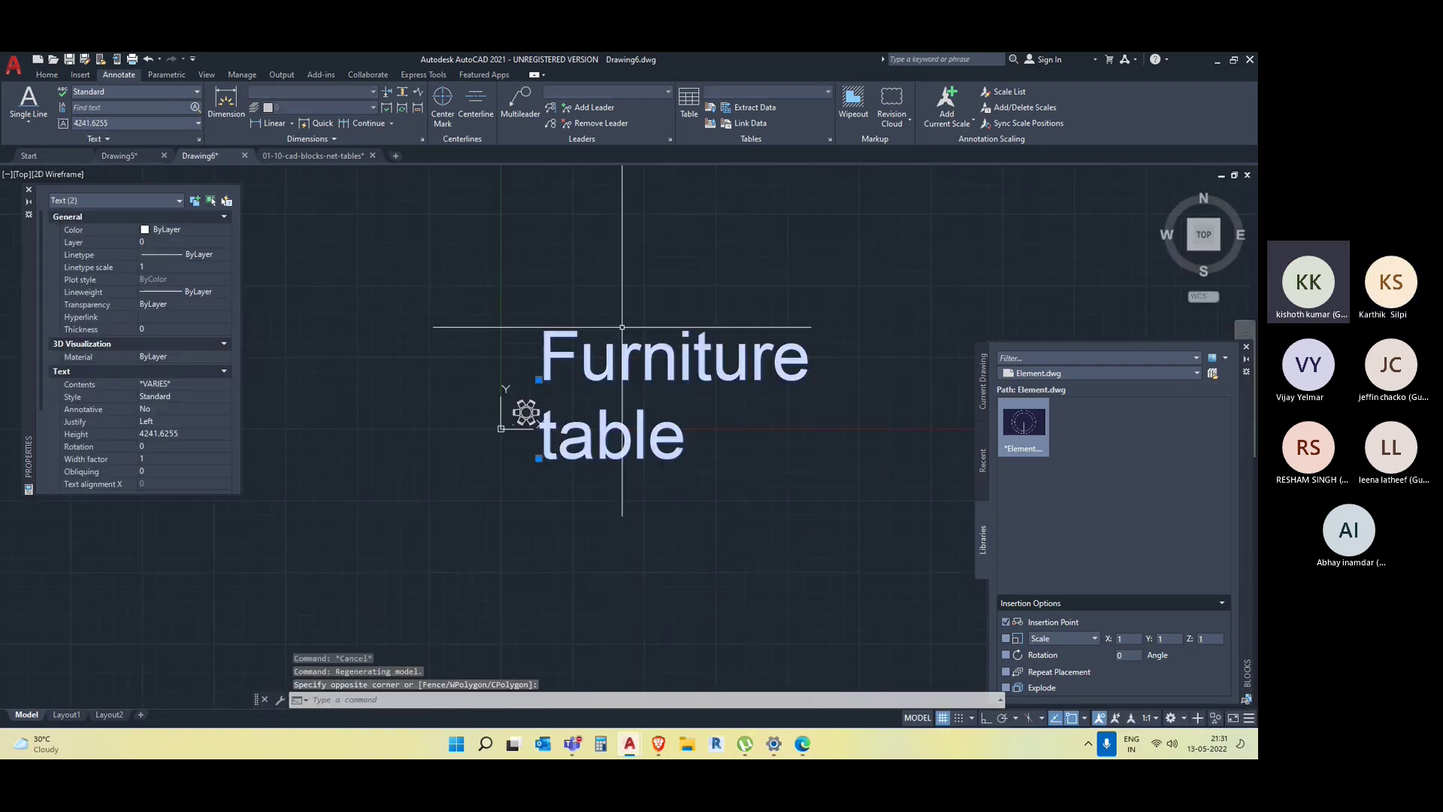
type("m")
key("Return")
left_click(539, 379)
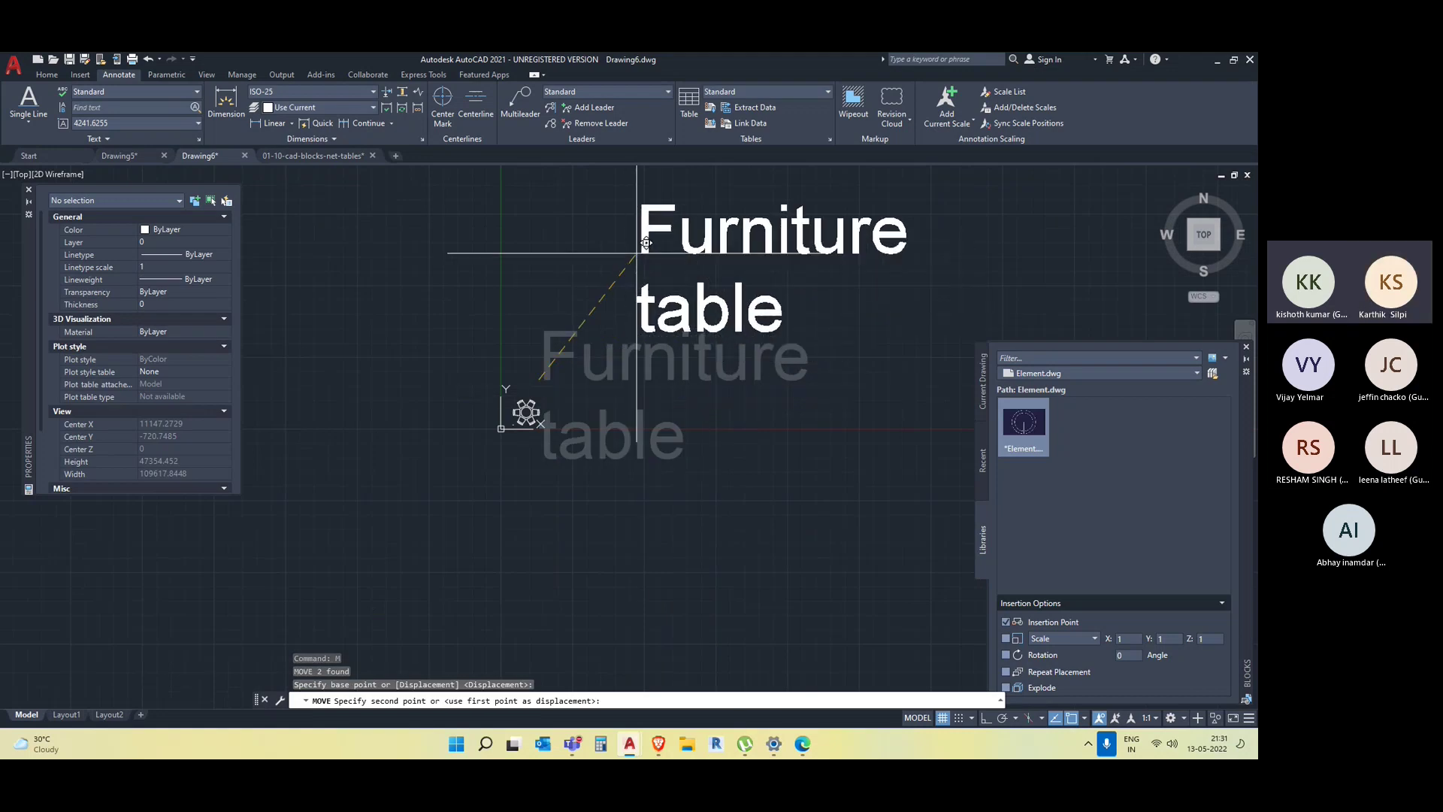
left_click(646, 243)
key("Escape")
Start multiline text and define its text frame directly below the single-line "table" text.
middle_click_drag(721, 358, 583, 394)
left_click(34, 125)
left_click(40, 178)
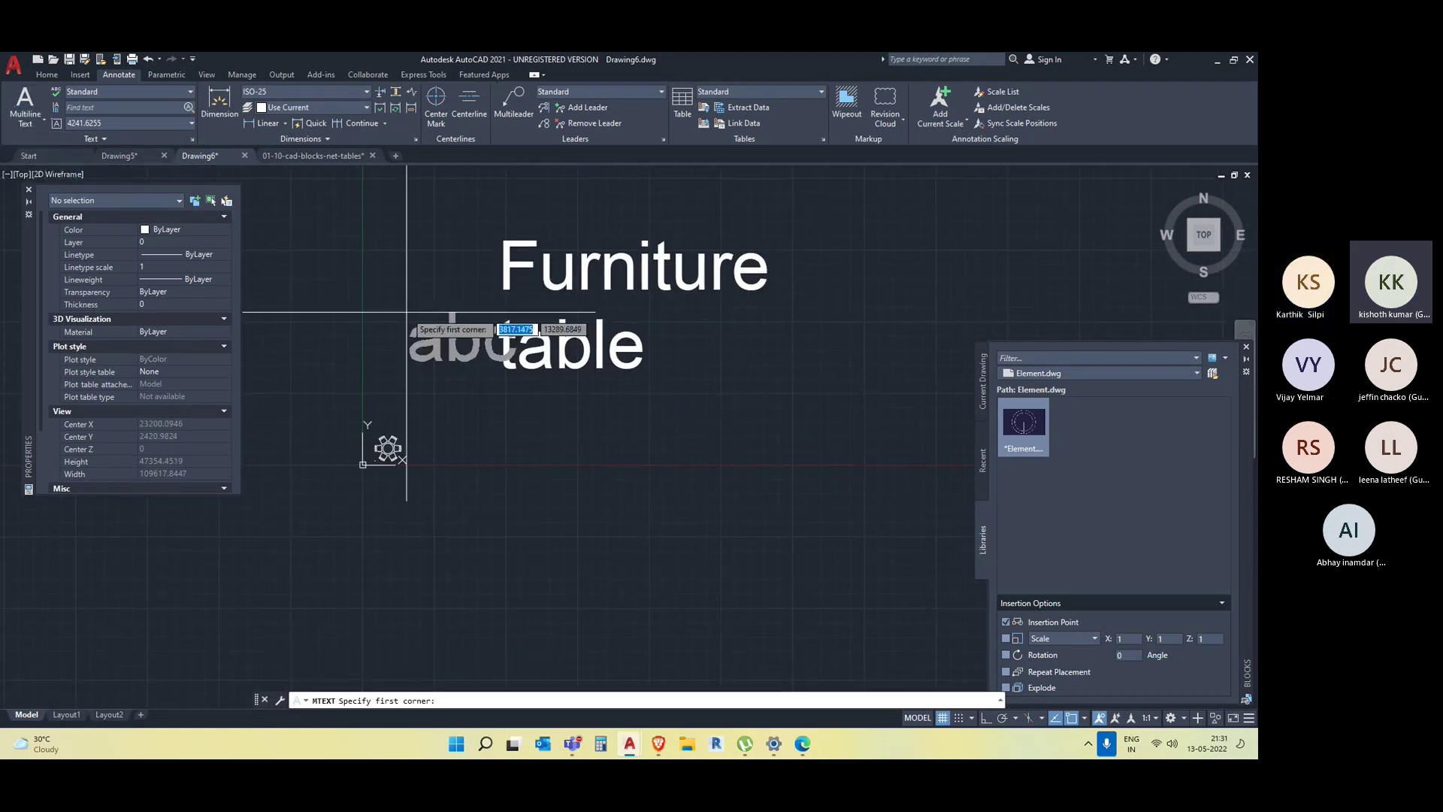
left_click(522, 418)
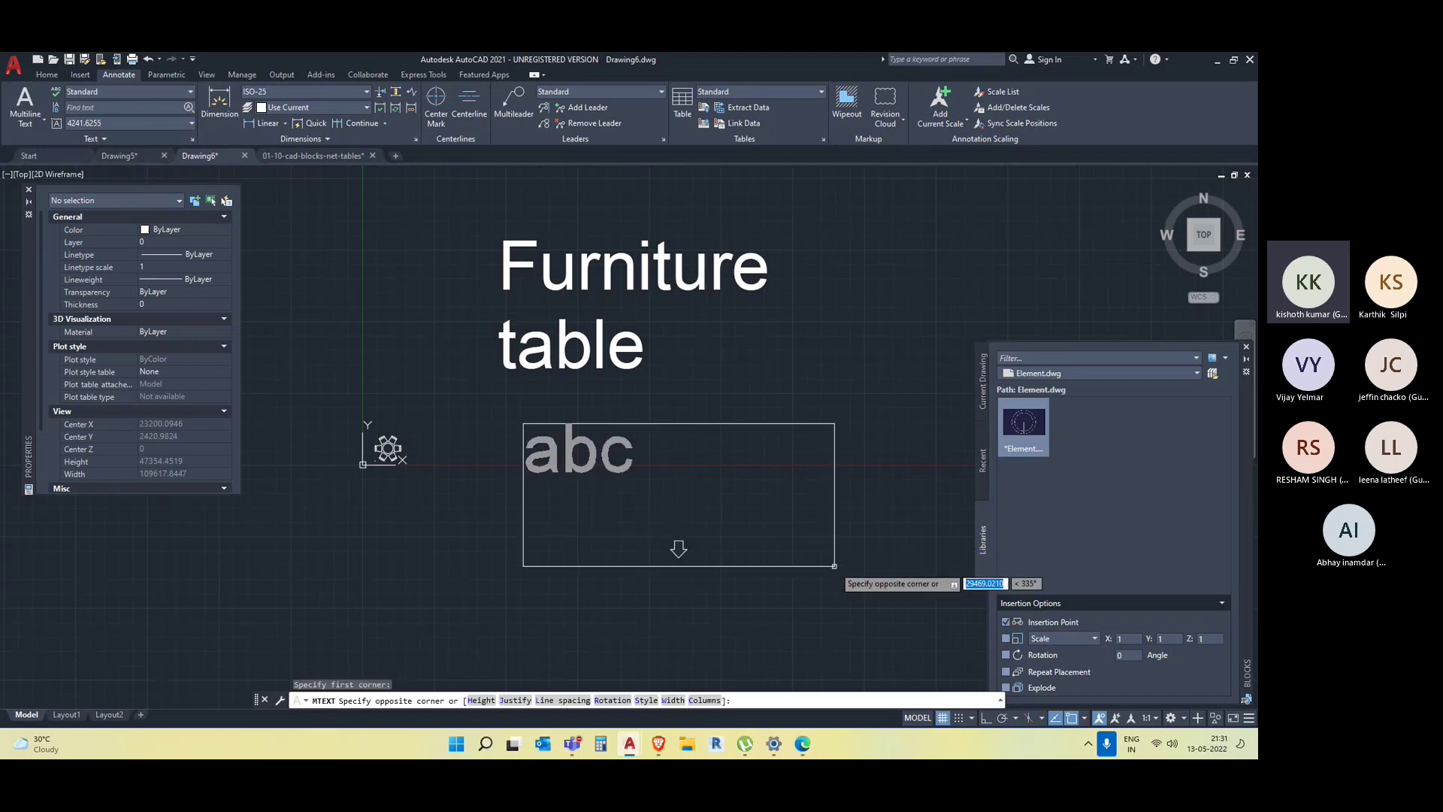
left_click(860, 565)
Enter "Furniture" and "Table" on two lines in the multiline text frame and finish the text.
type("Fu")
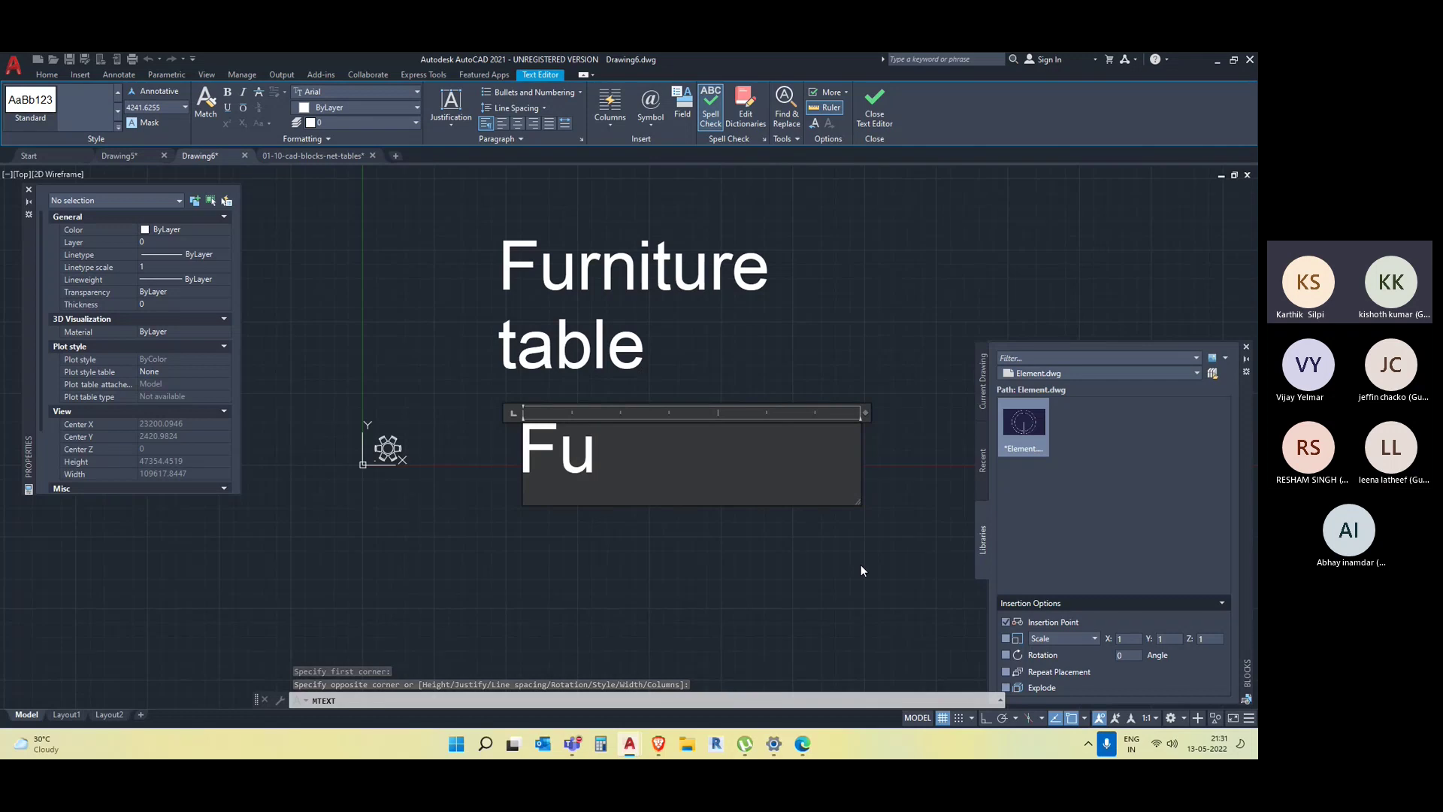
type("rniru")
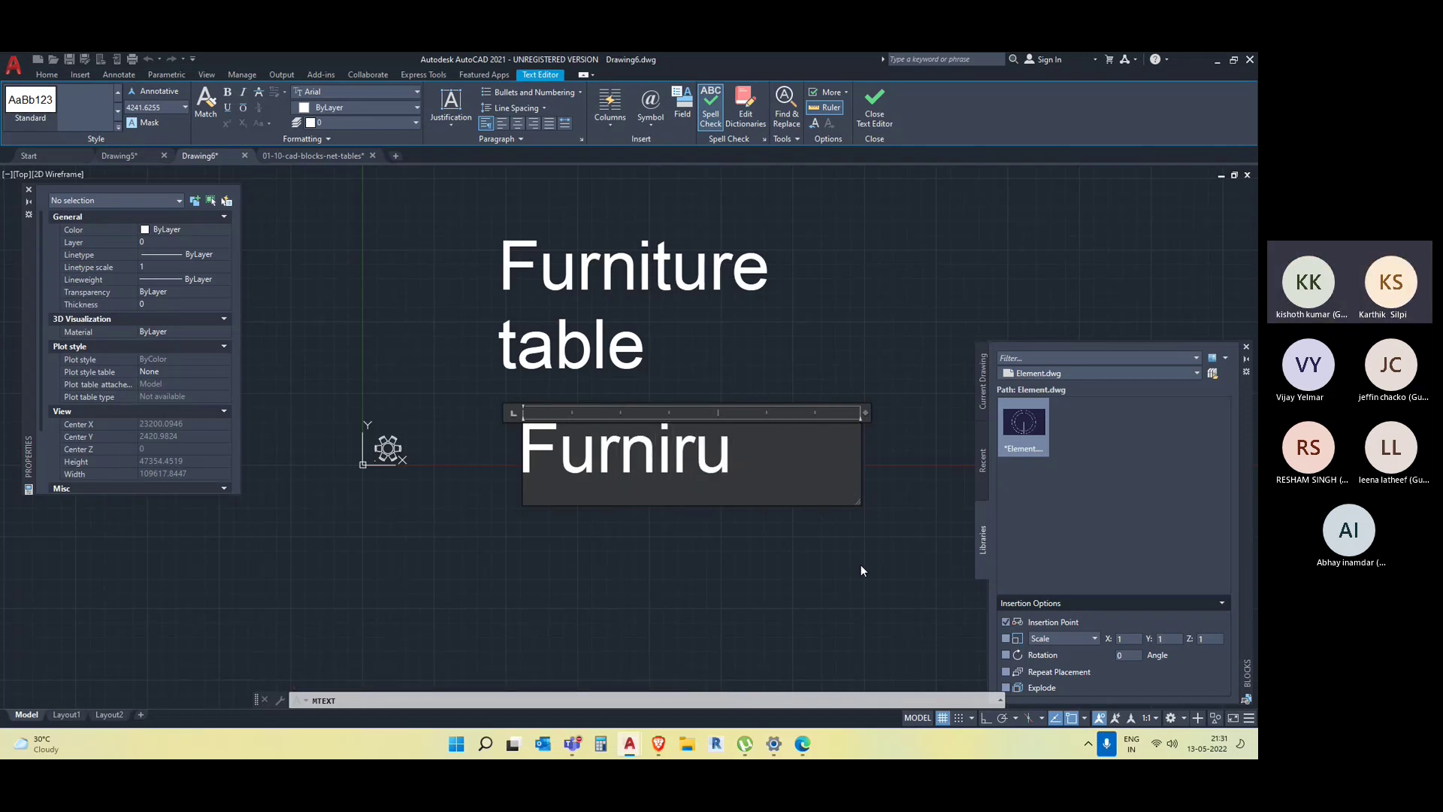
key("BackSpace")
key("BackSpace")
type("ture")
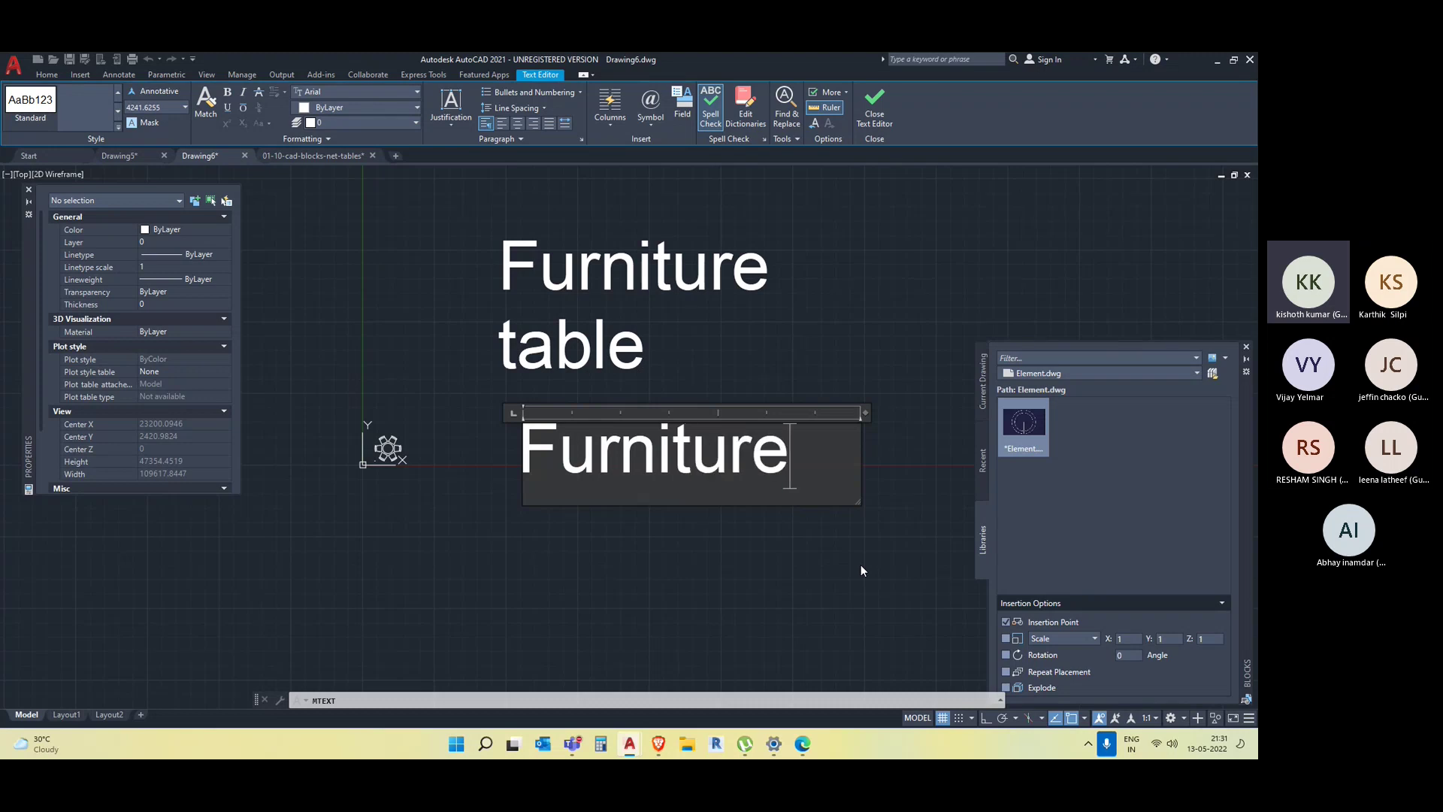
key("Return")
type("T")
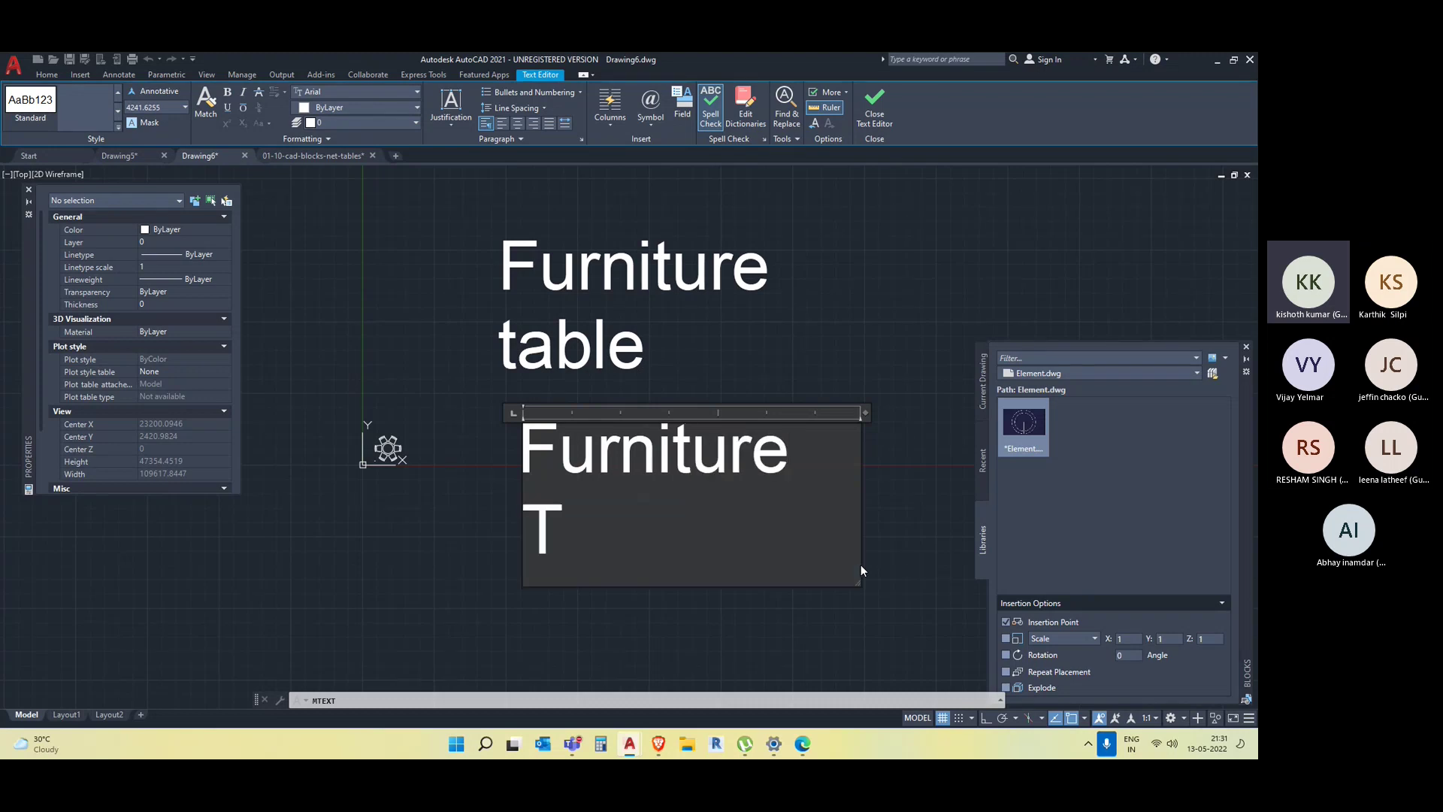
type("able")
left_click(860, 565)
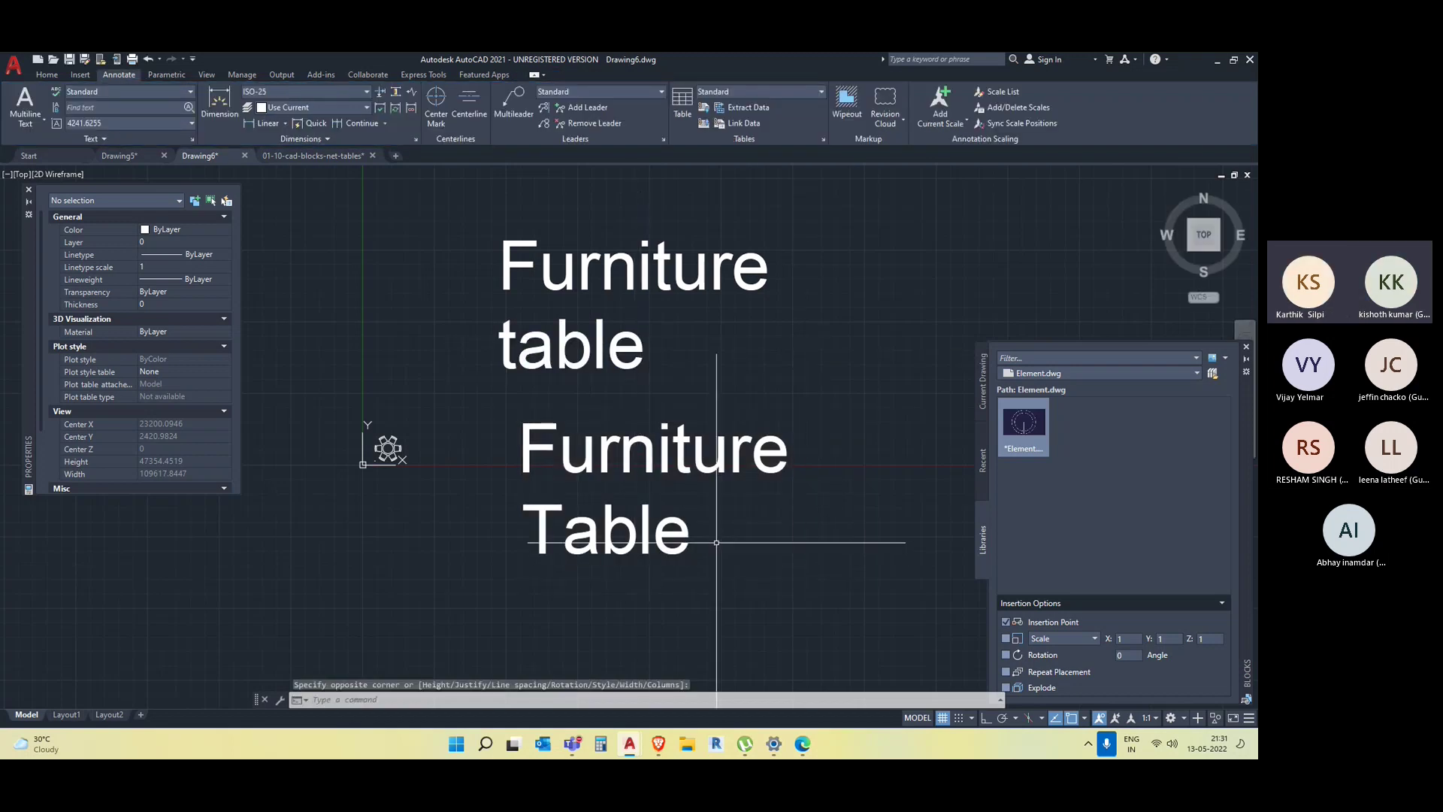
Select the two single-line text lines and the multiline text to compare how they behave as objects.
left_click(663, 280)
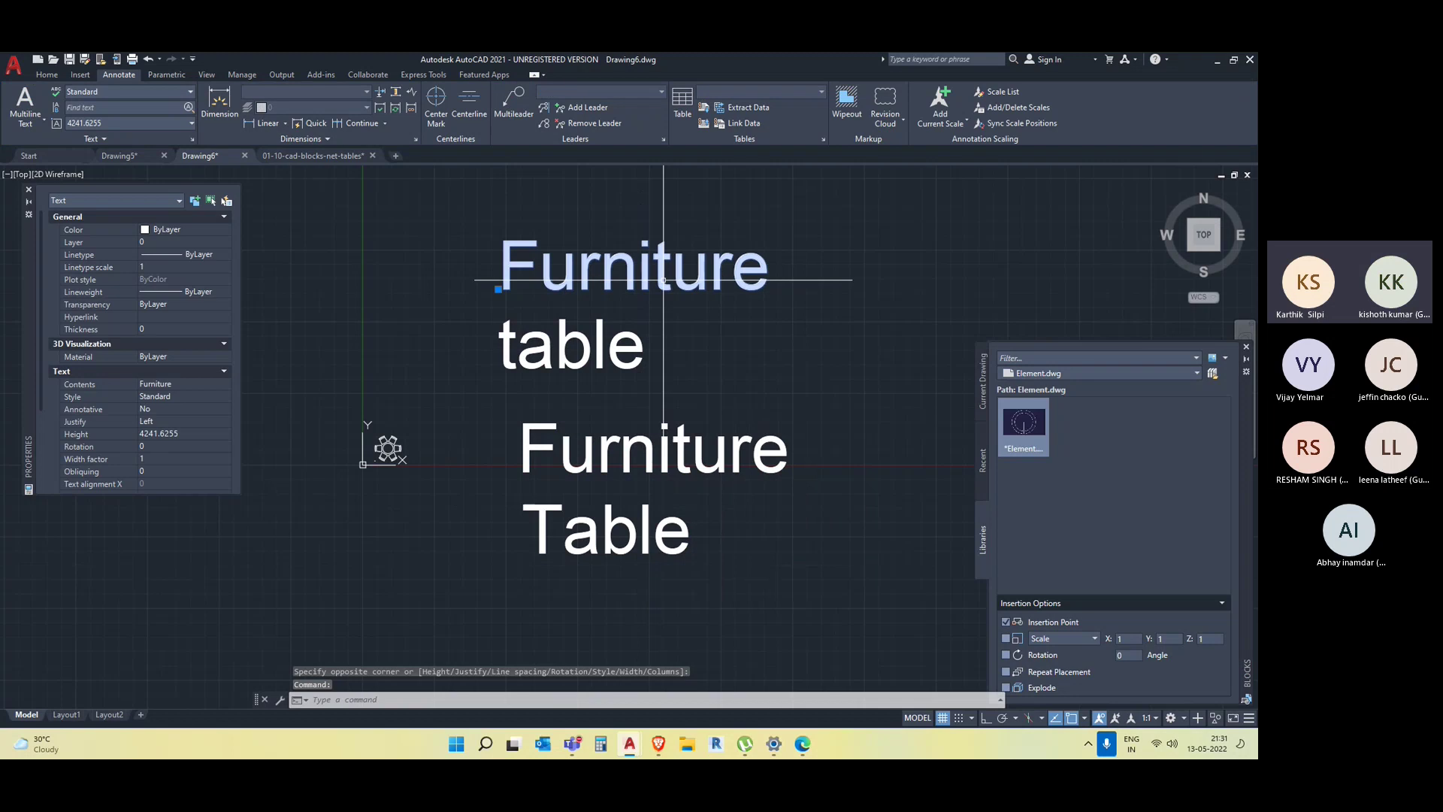
key("Escape")
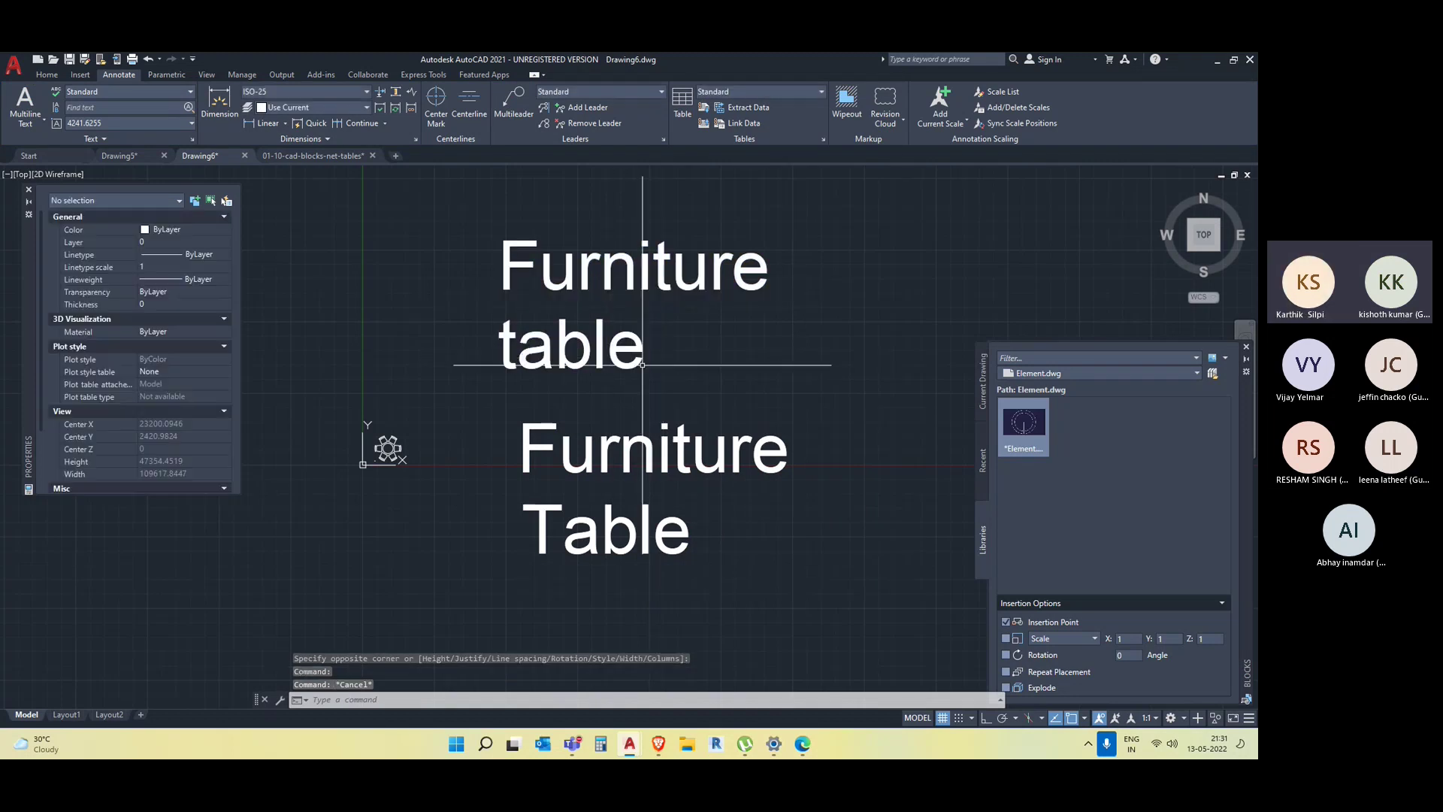
left_click(697, 402)
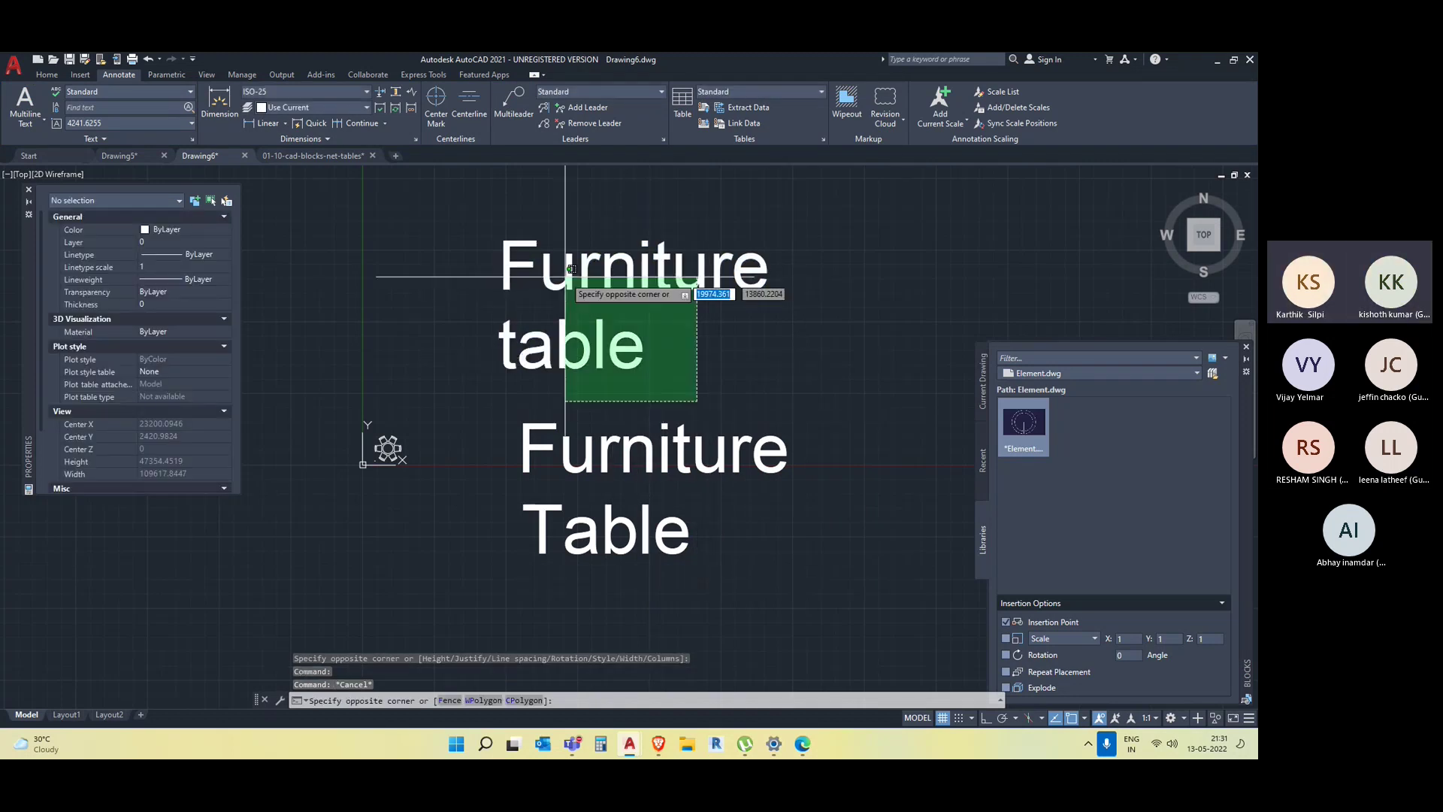
left_click(516, 214)
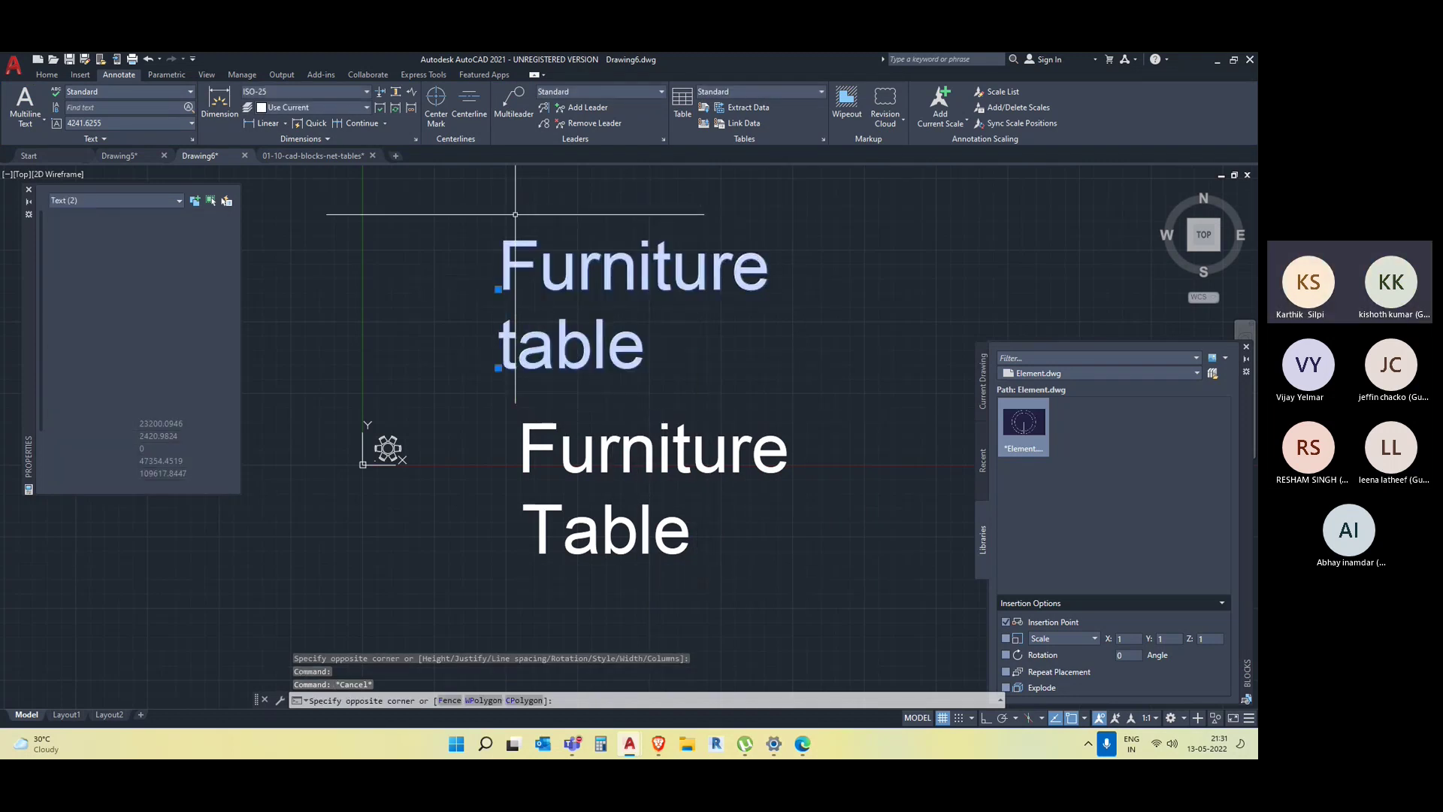
left_click(533, 425)
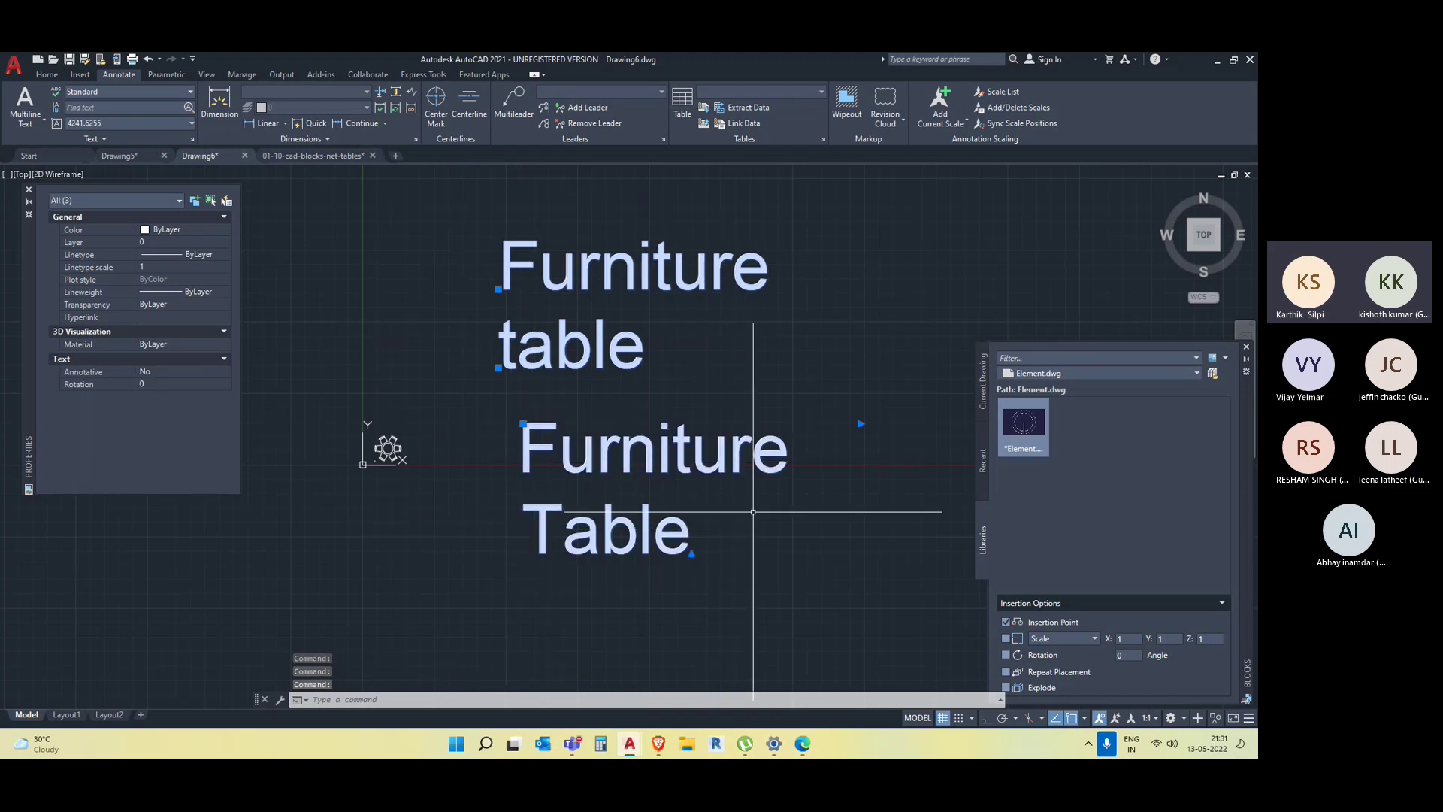
Narrow the multiline text's column width to just beyond the word "Furniture" and clear the selection.
middle_click_drag(753, 512, 736, 437)
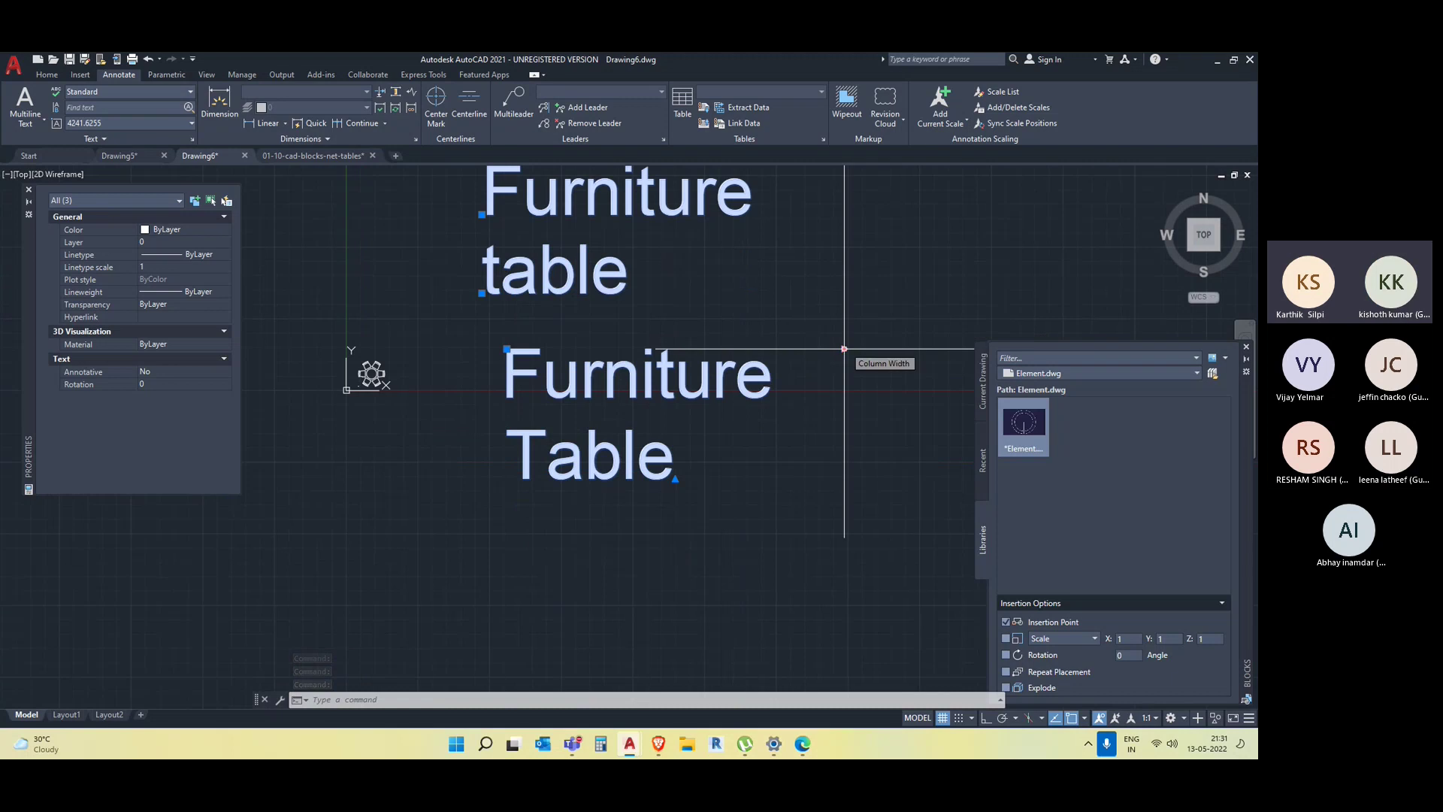
left_click(787, 349)
middle_click_drag(660, 454, 686, 565)
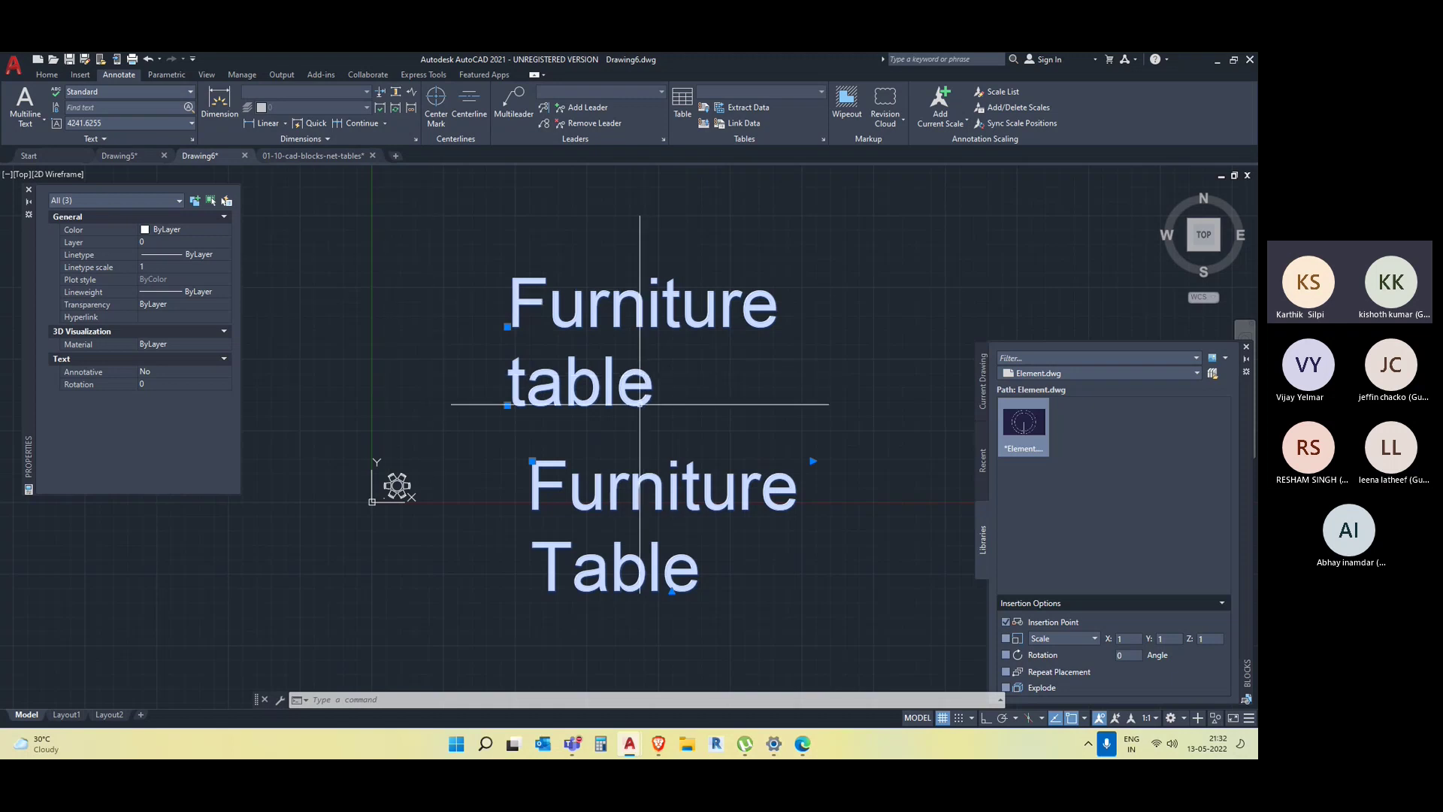
key("Escape")
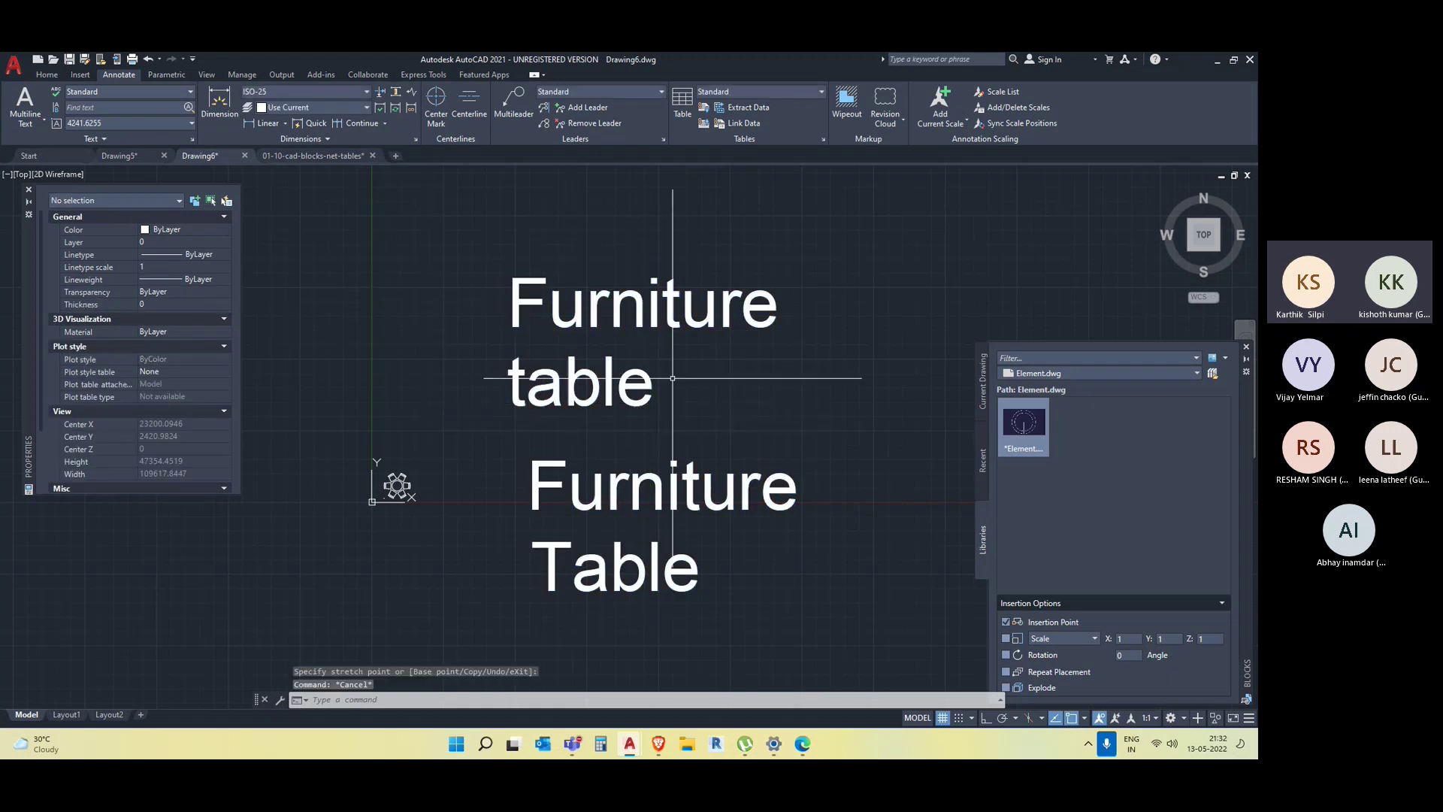
Select the multiline text "Furniture Table" and open it for editing.
middle_click_drag(672, 378, 659, 333)
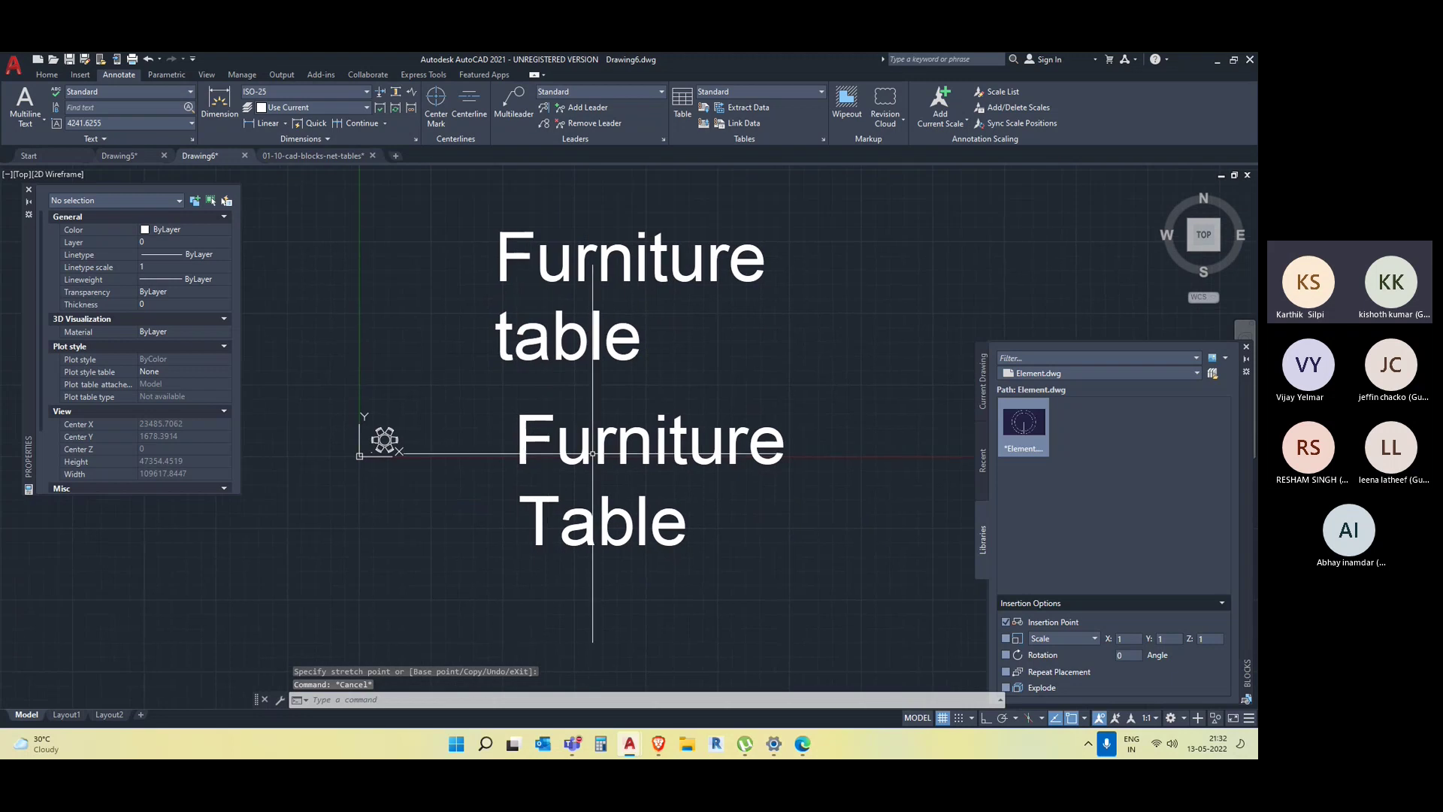
left_click(536, 429)
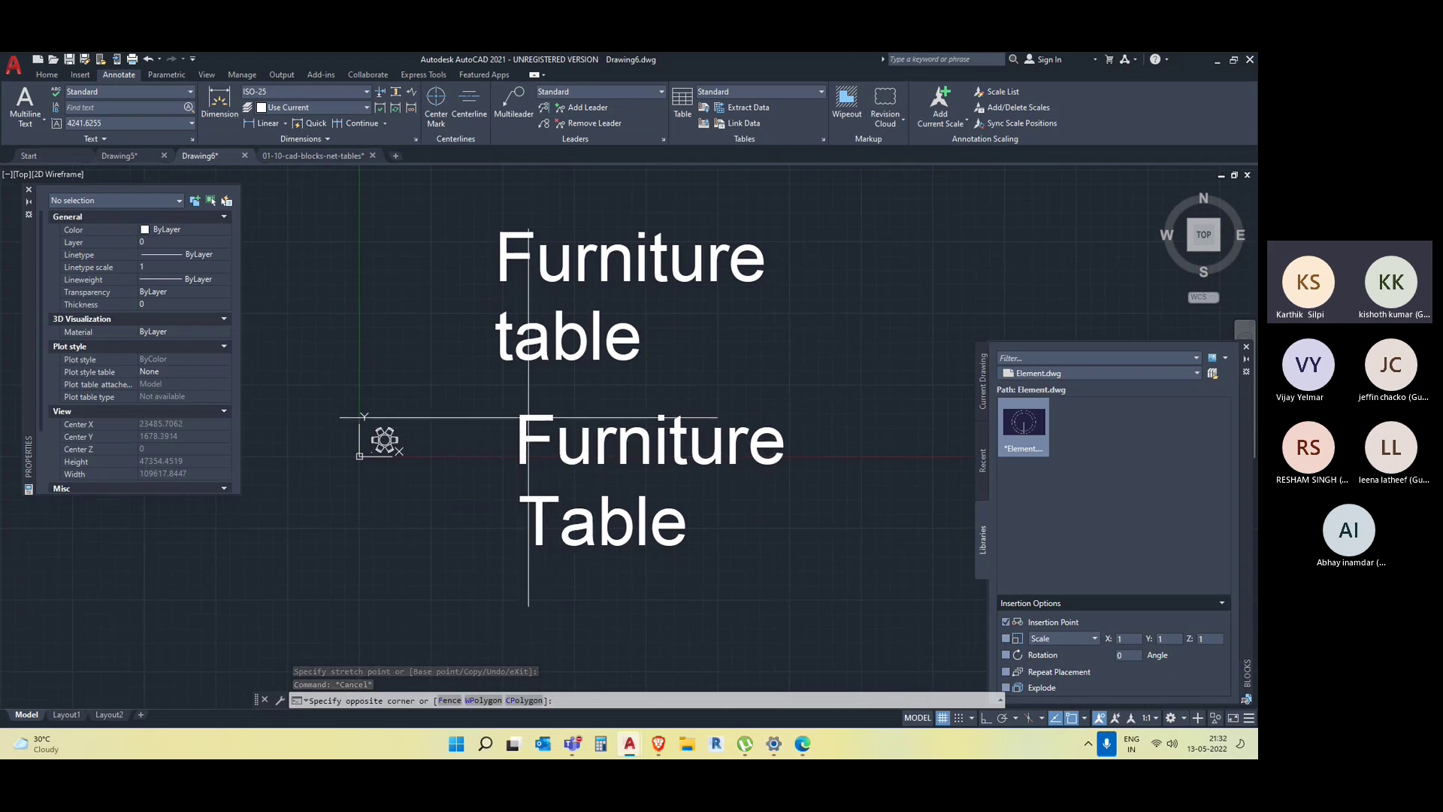
left_click(524, 424)
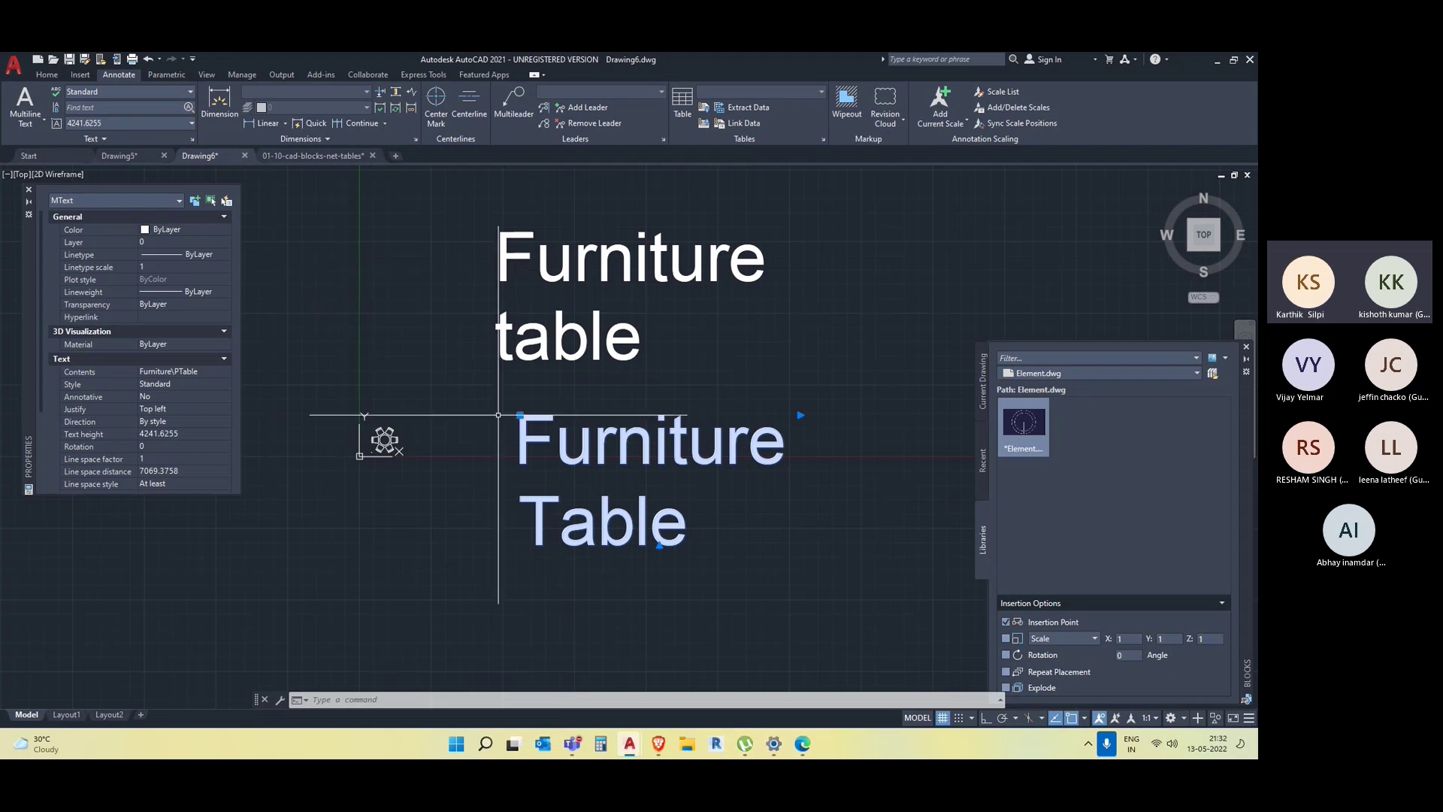
left_click(530, 418)
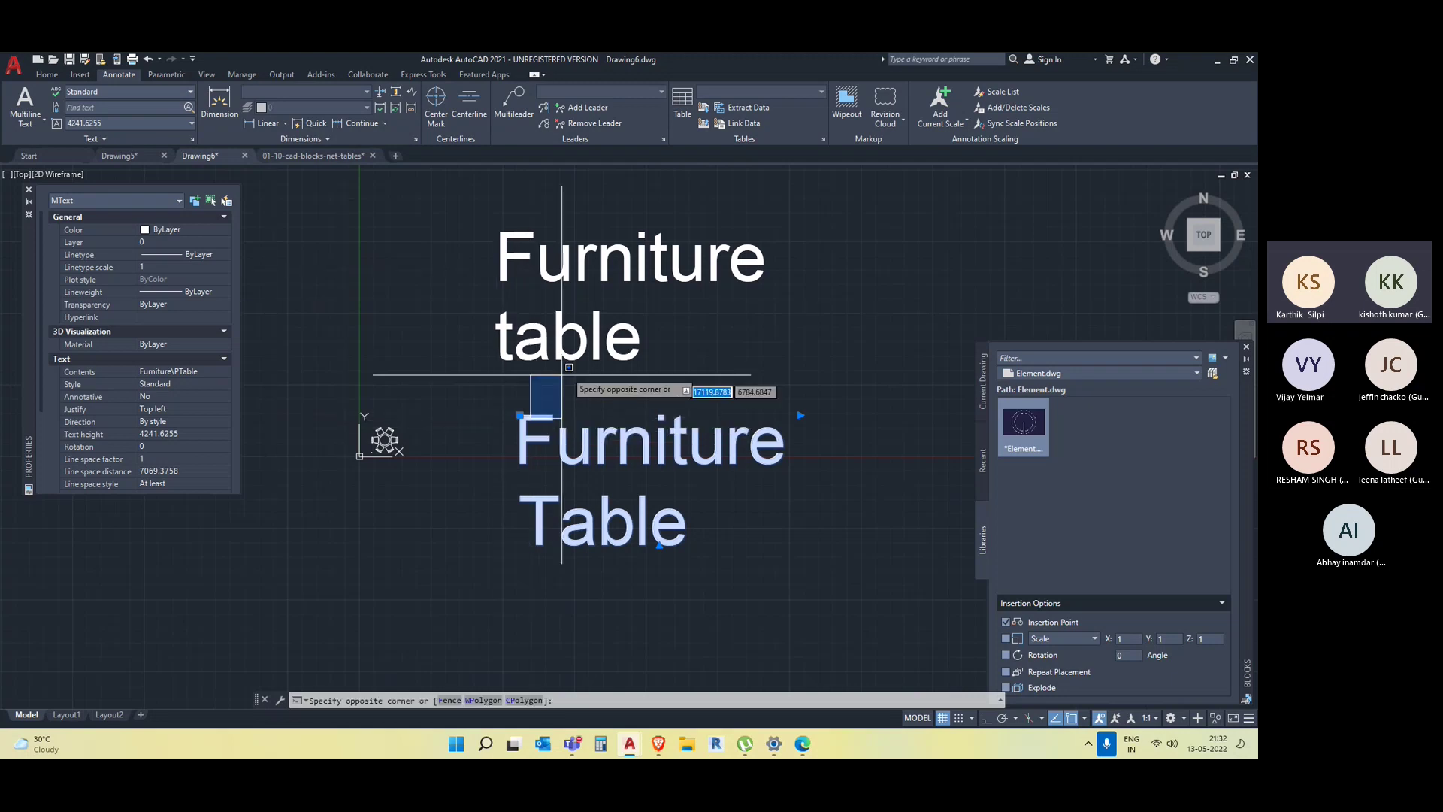
key("Escape")
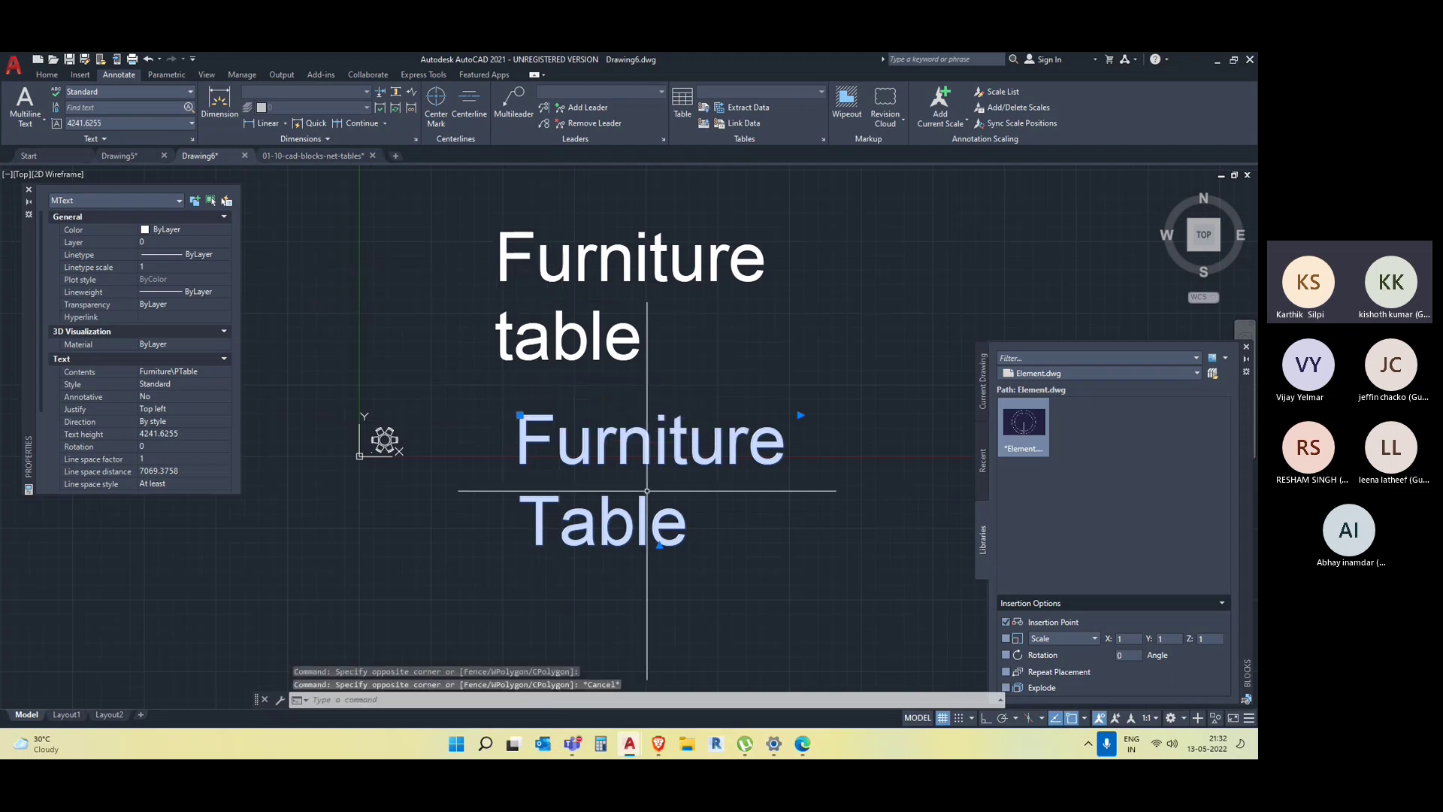
double_click(624, 436)
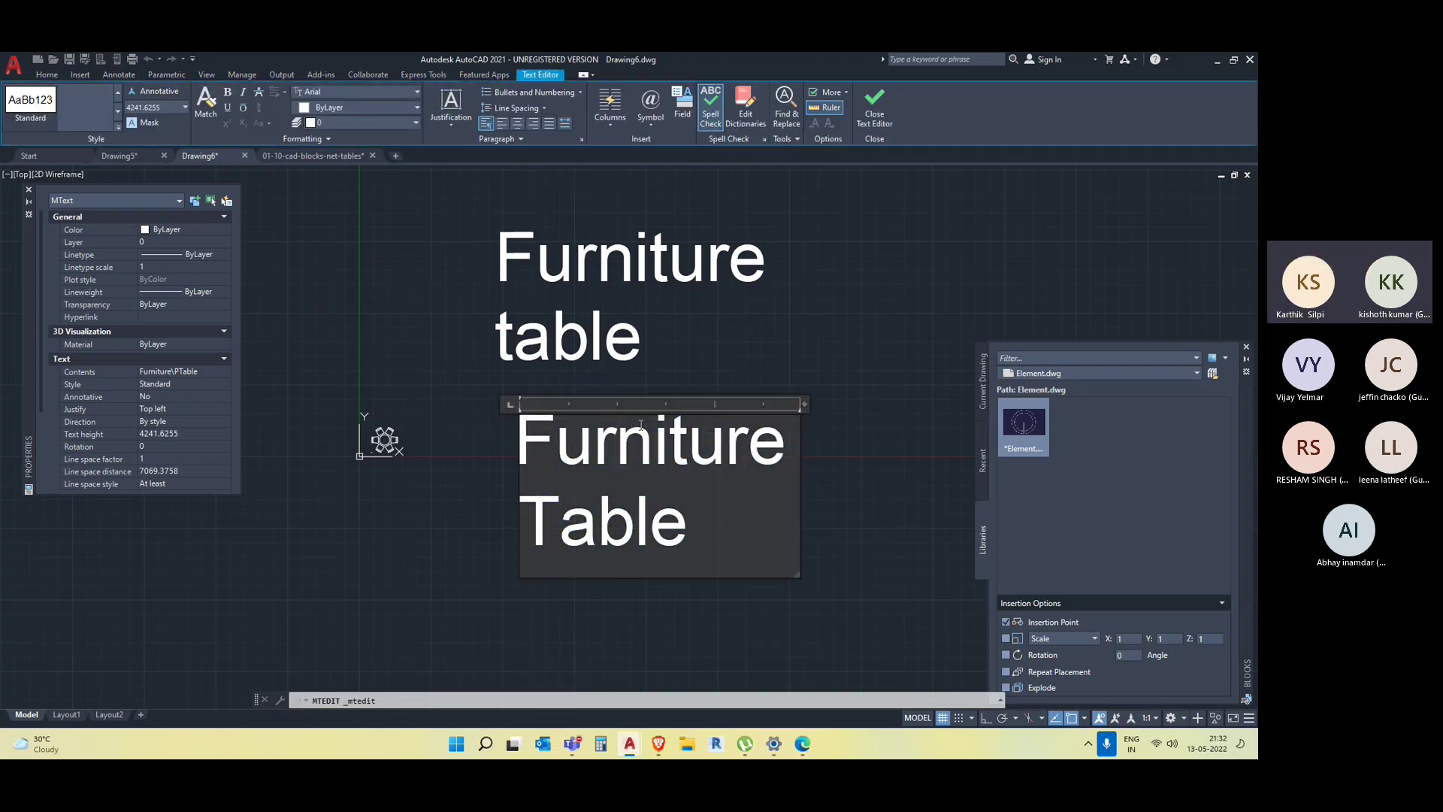
Browse the available fonts for the multiline text and choose Bell MT without any text selected.
left_click(118, 131)
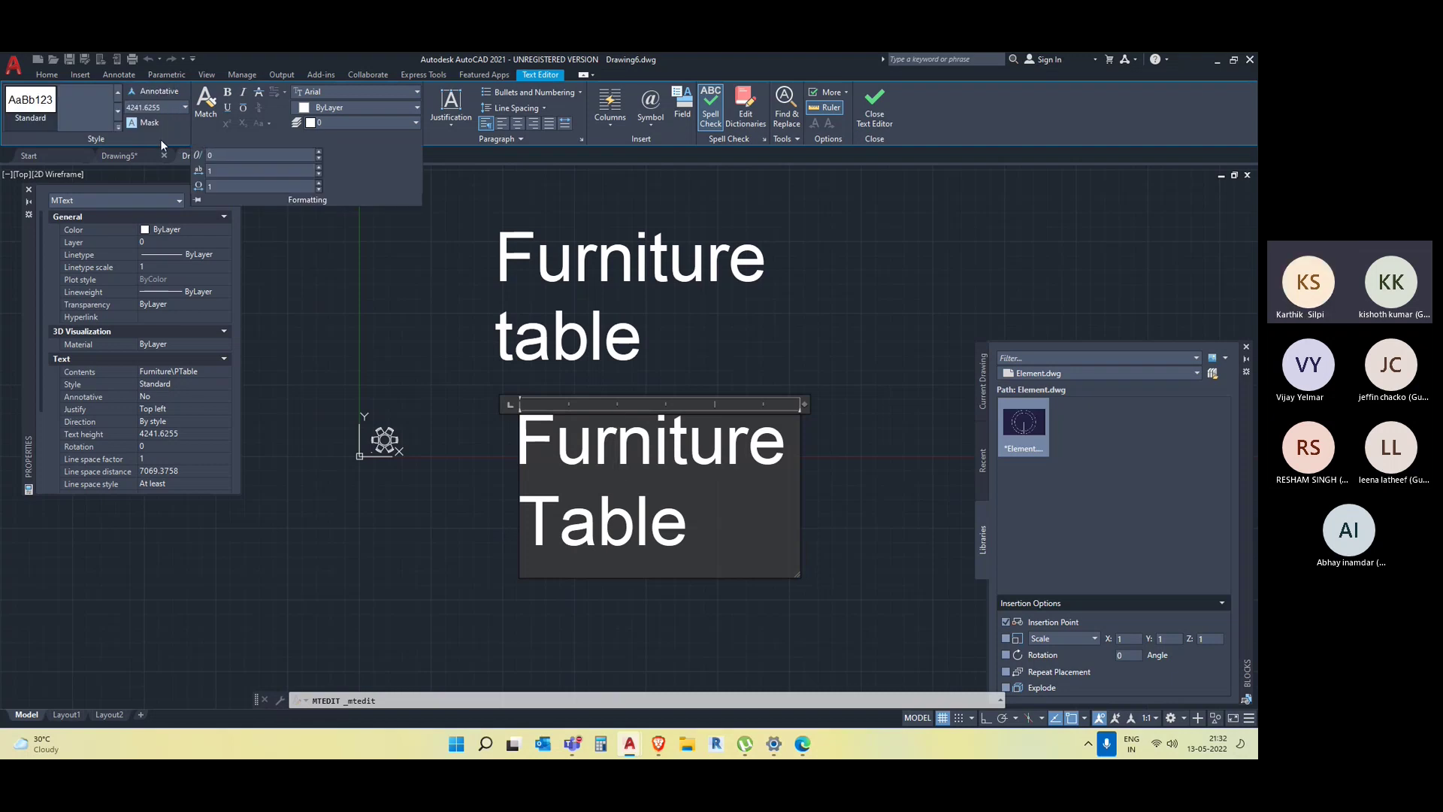
left_click(336, 99)
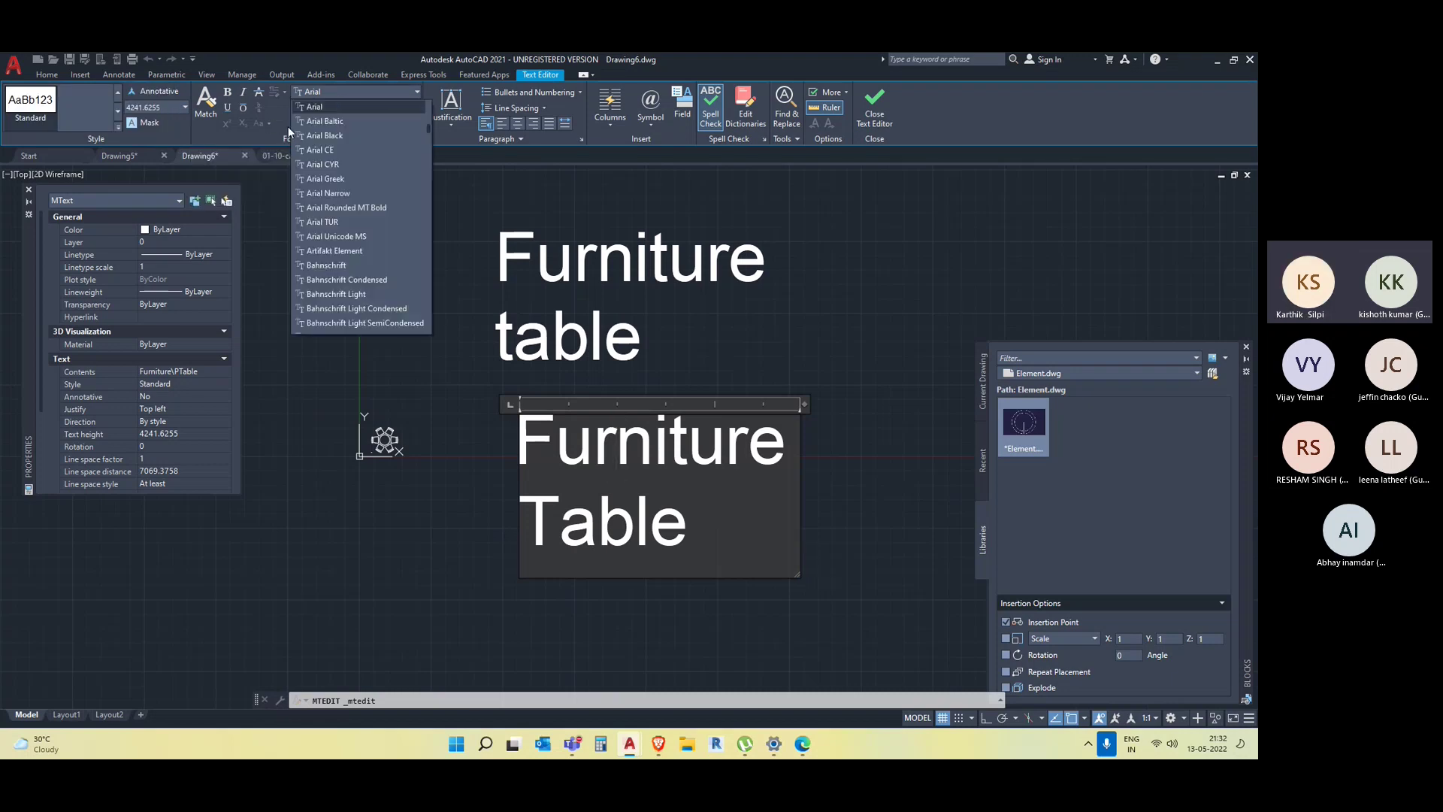
scroll(344, 178, "down", 15)
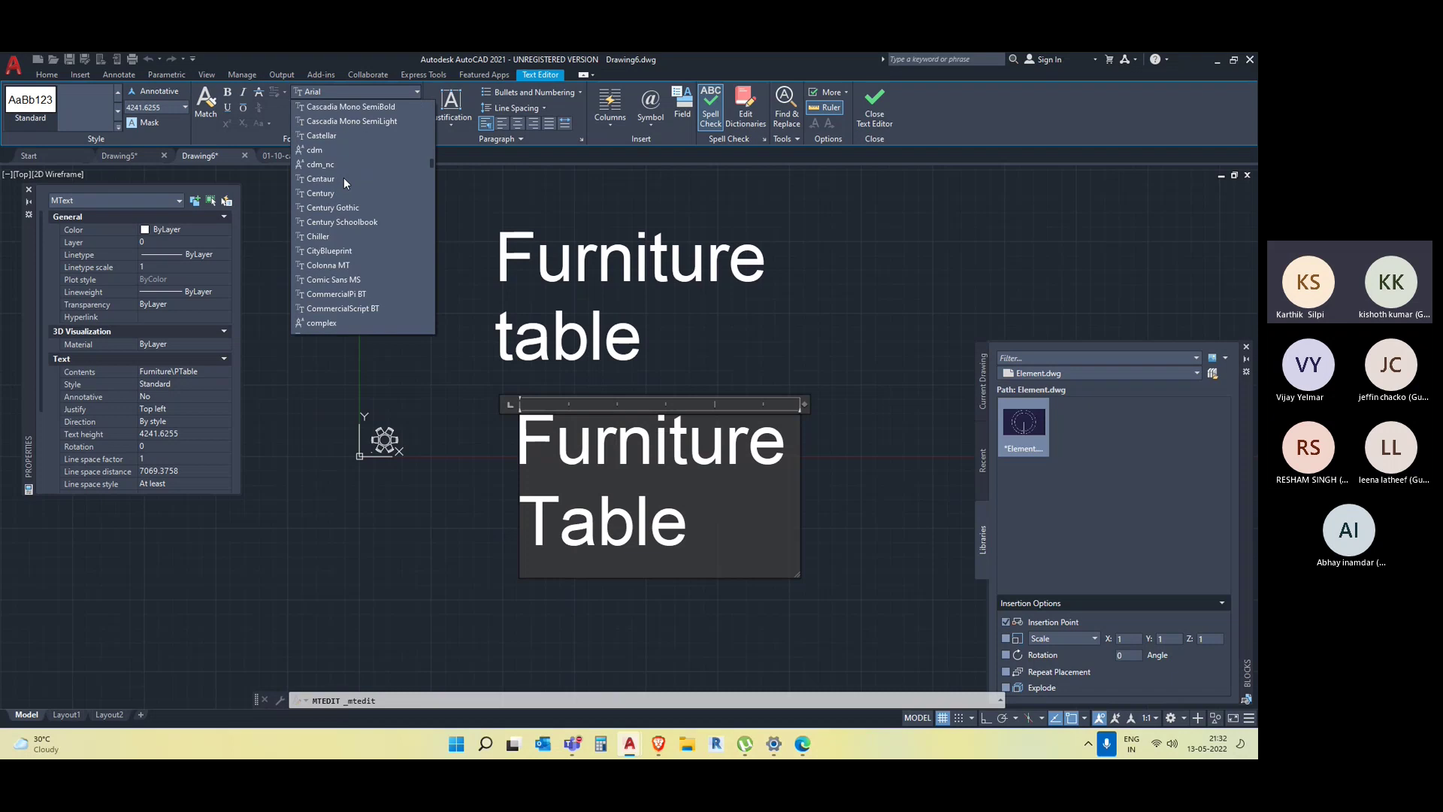
scroll(344, 177, "down", 10)
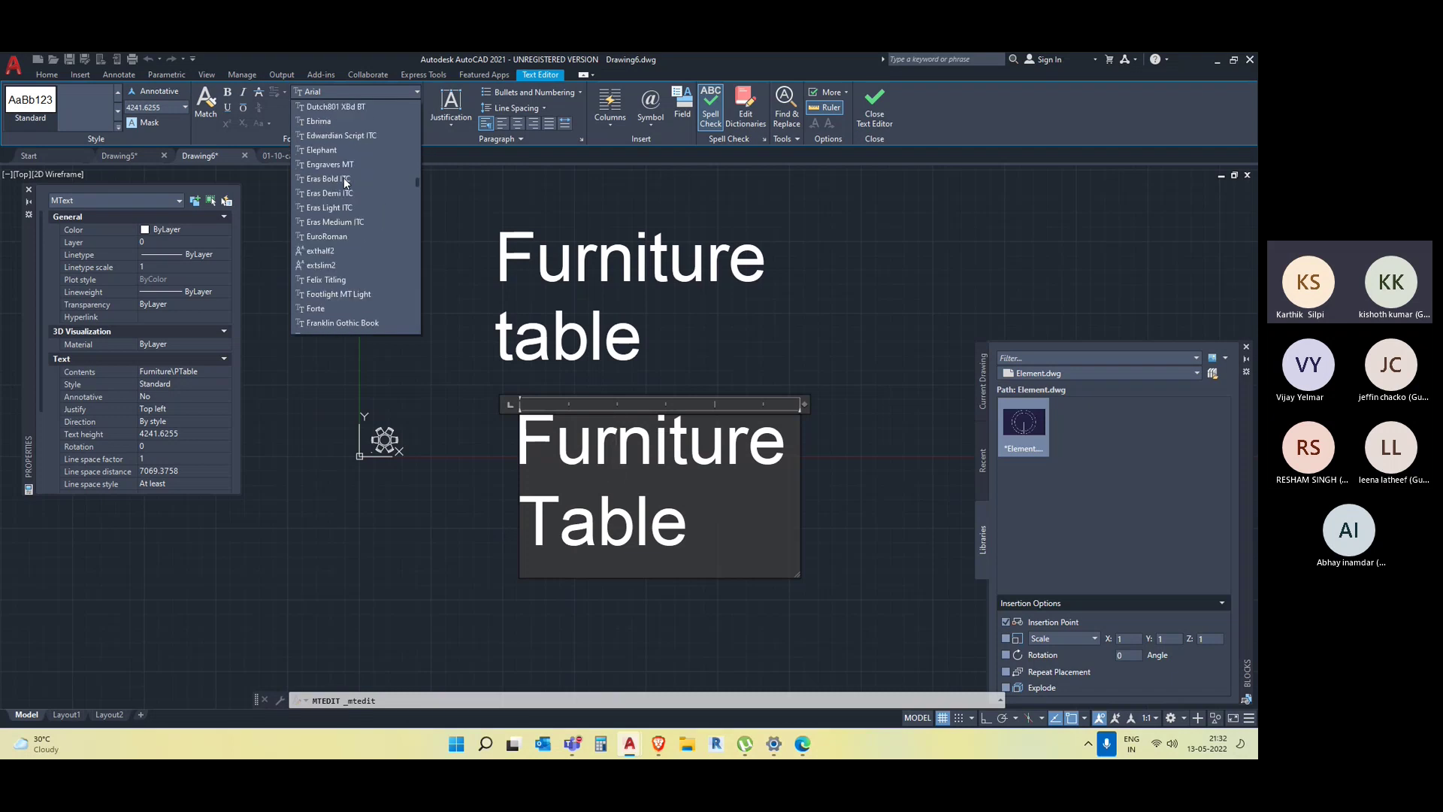
scroll(336, 264, "up", 10)
scroll(336, 265, "up", 12)
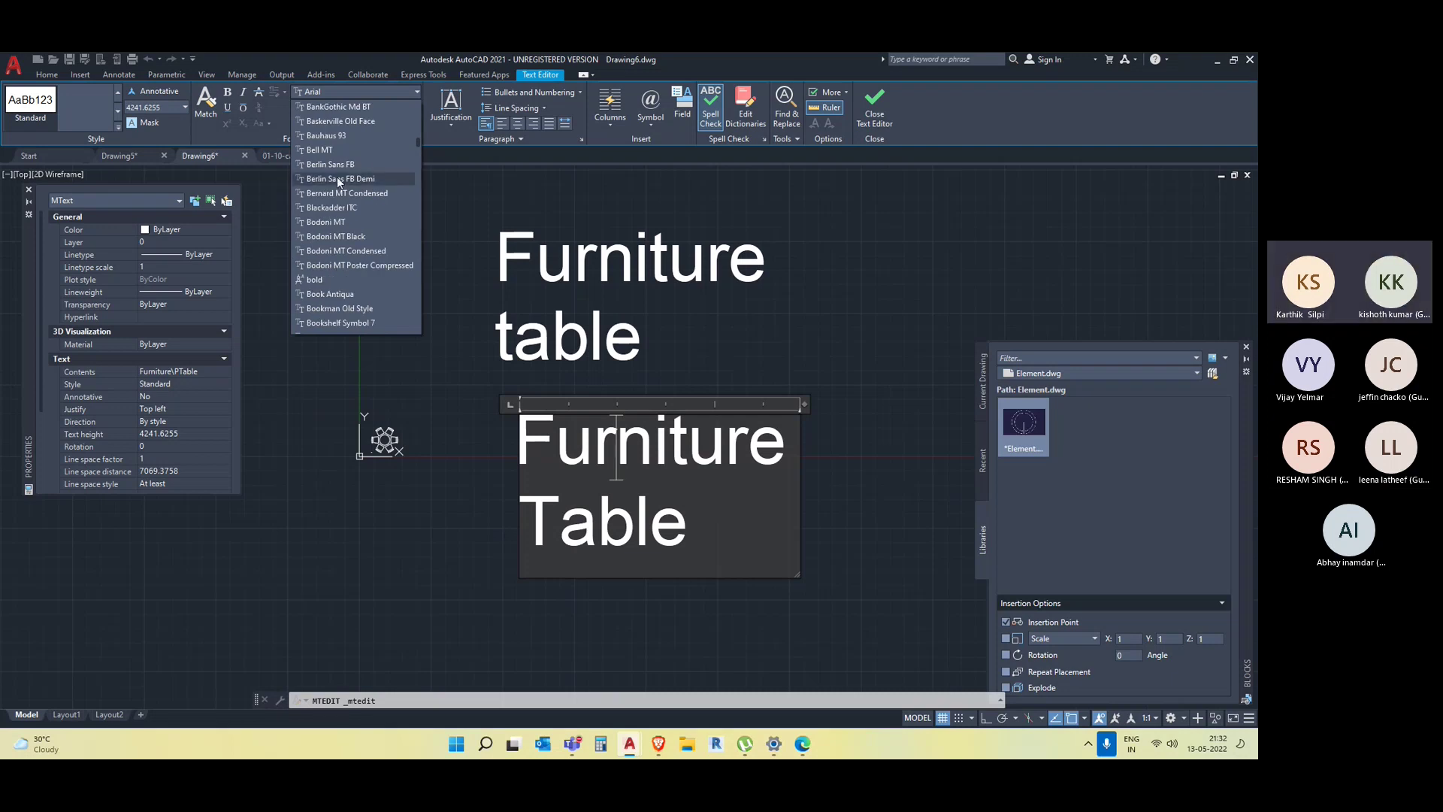
scroll(337, 177, "up", 15)
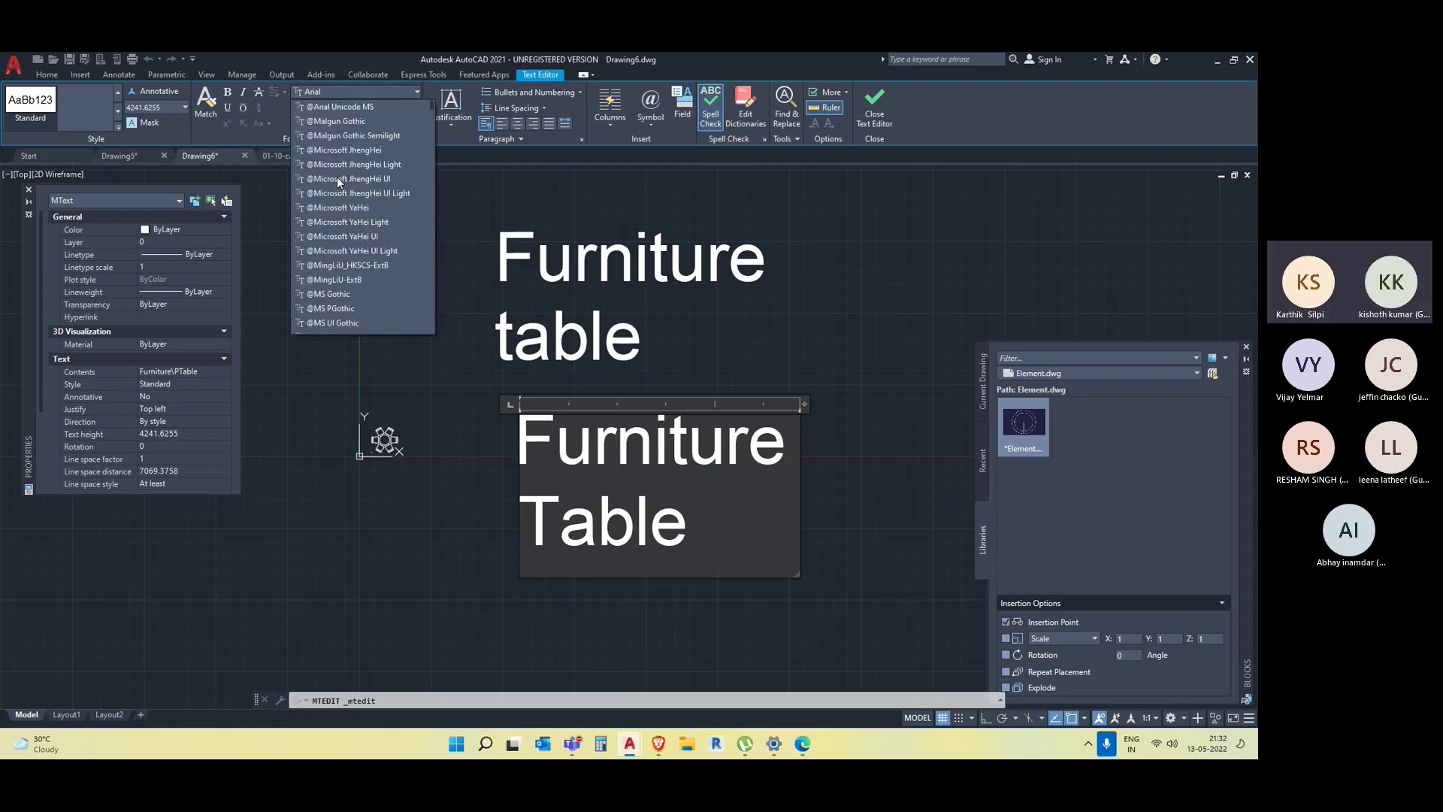
scroll(357, 216, "down", 1)
scroll(355, 211, "down", 5)
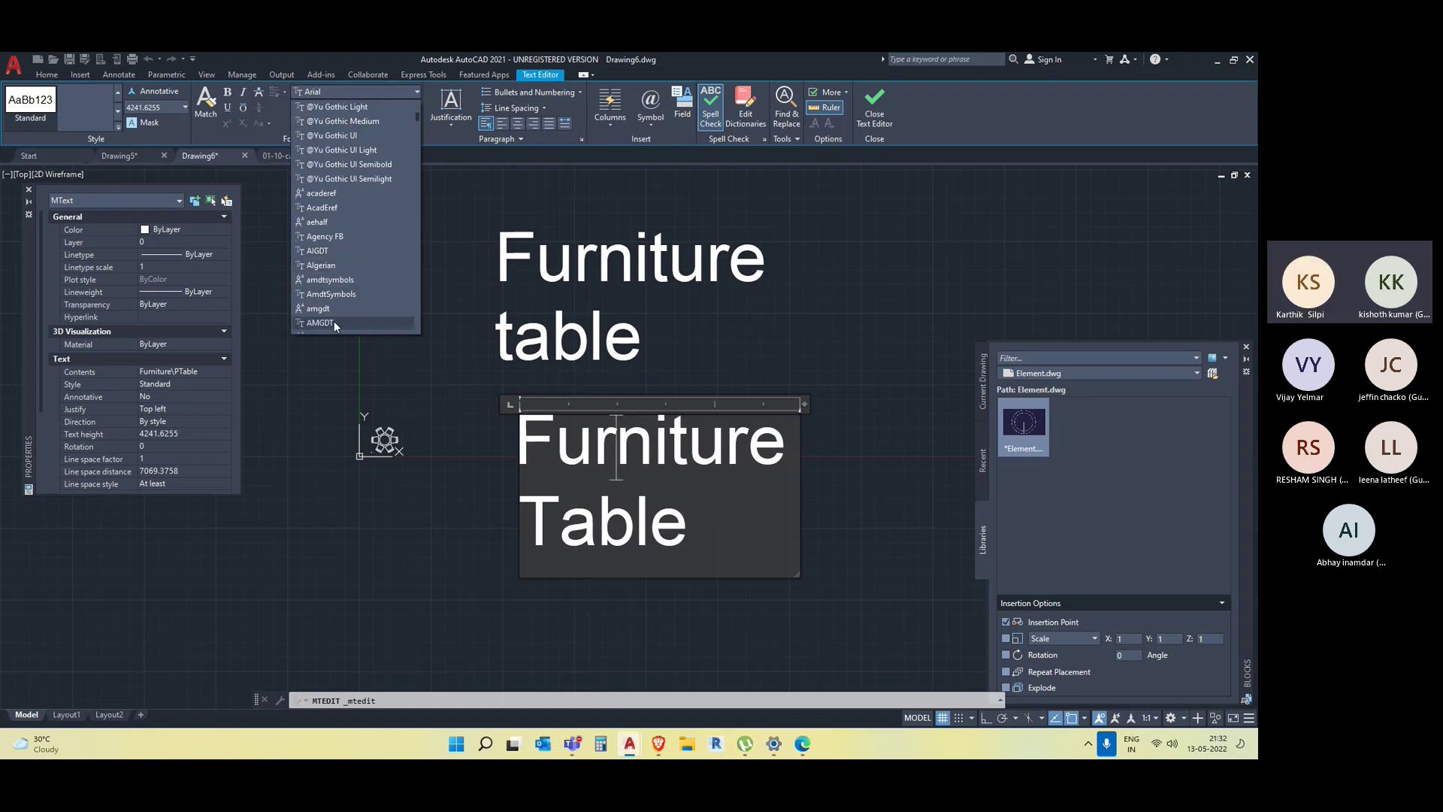
scroll(342, 296, "down", 10)
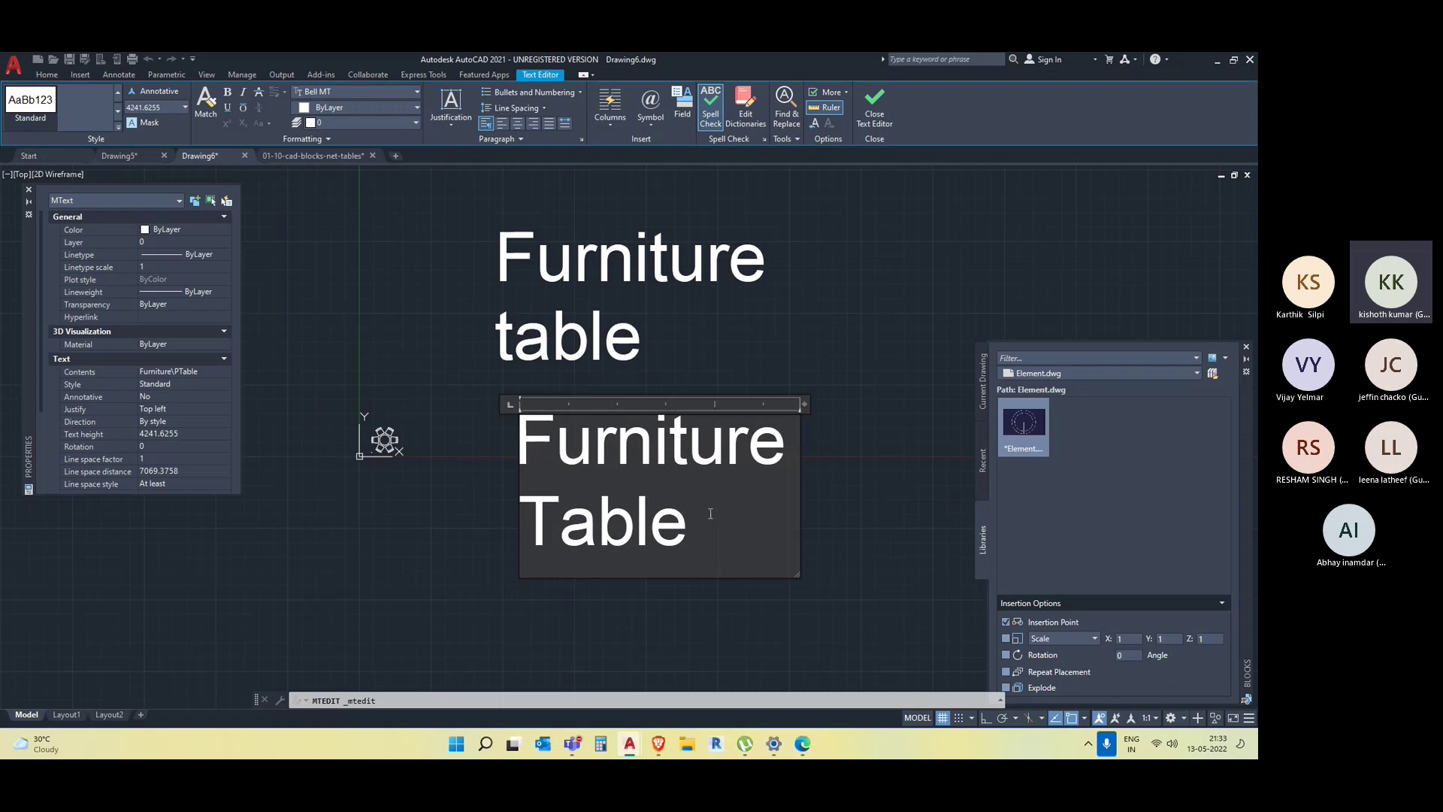
Set the font of the entire multiline text to Arial TUR.
key("ctrl+a")
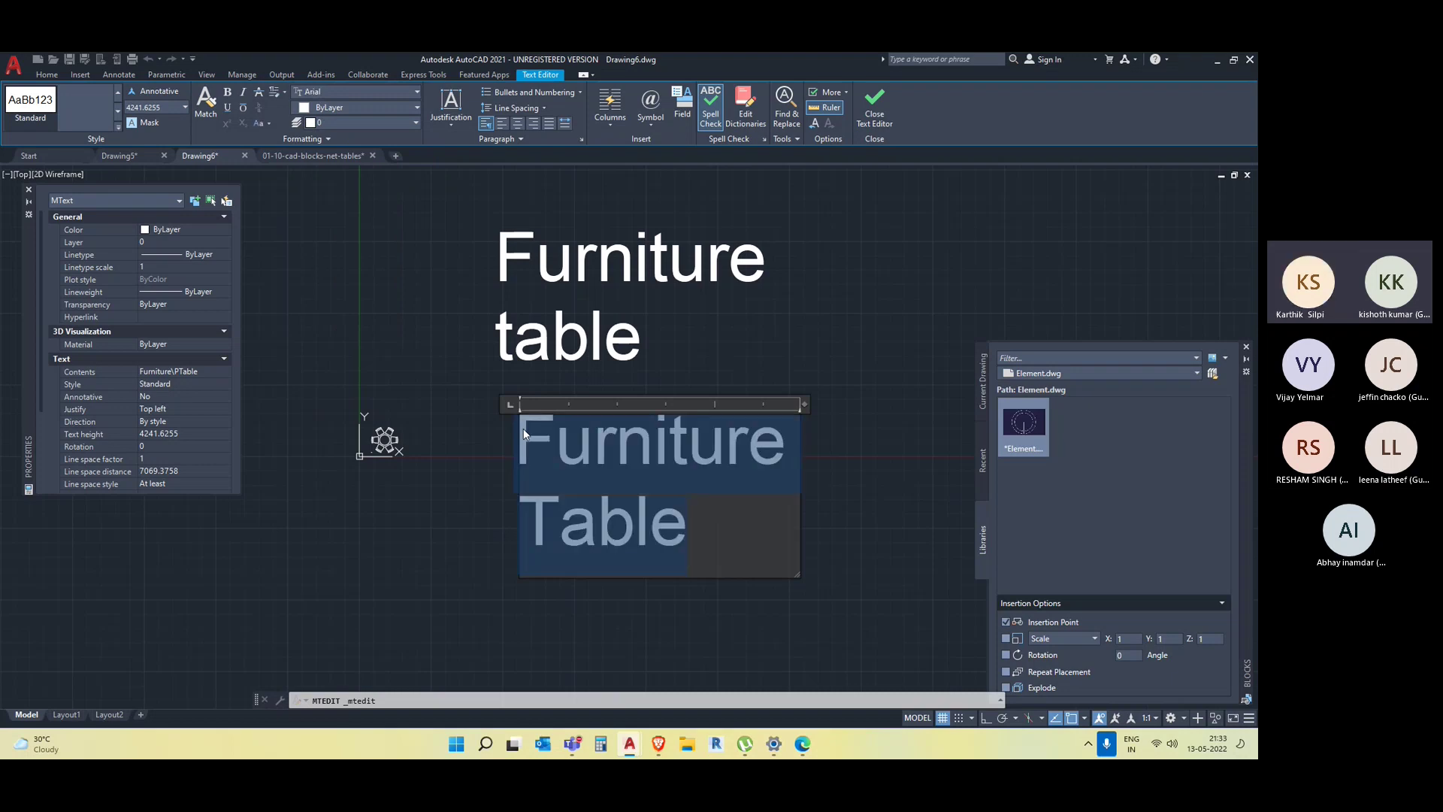
left_click(359, 91)
scroll(352, 149, "down", 2)
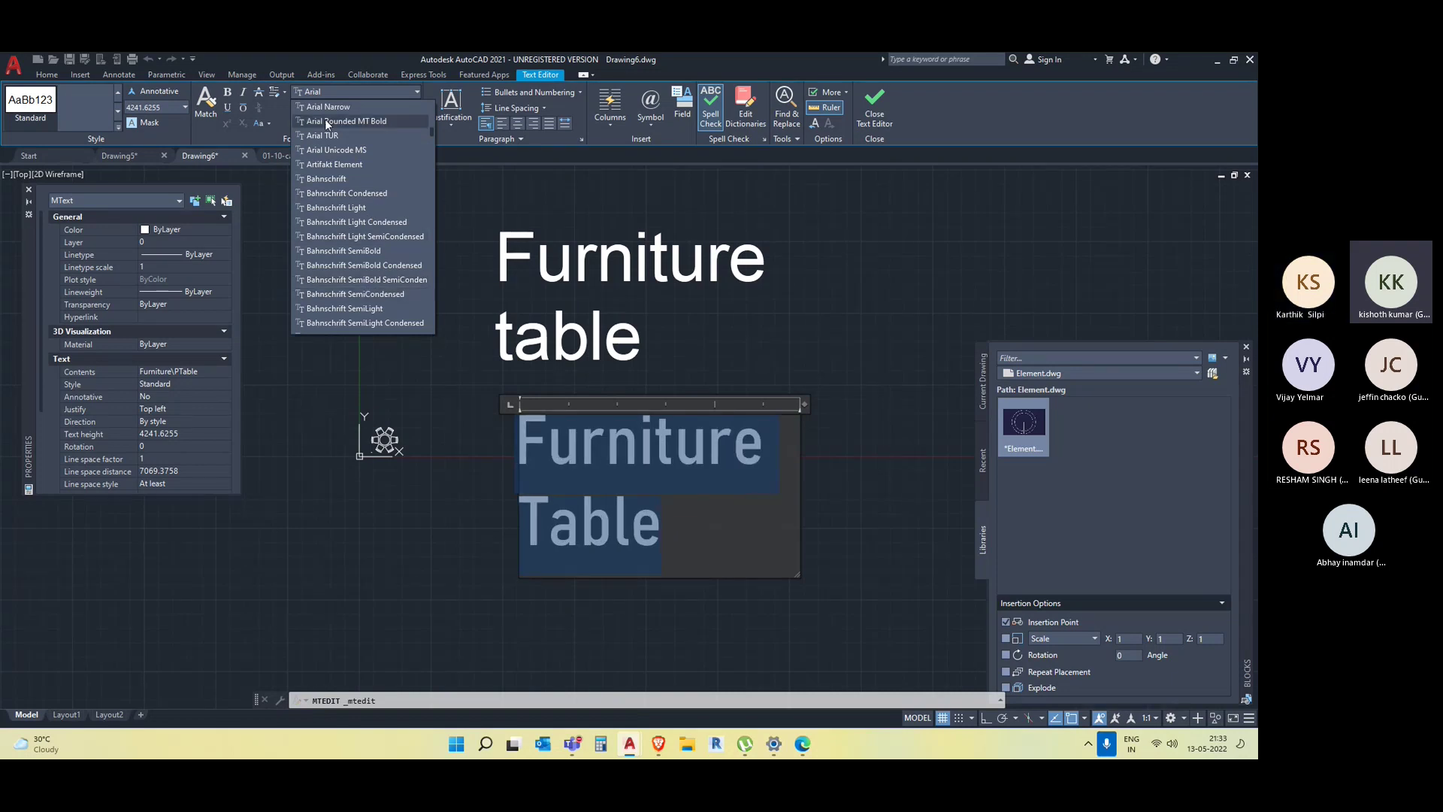
left_click(326, 134)
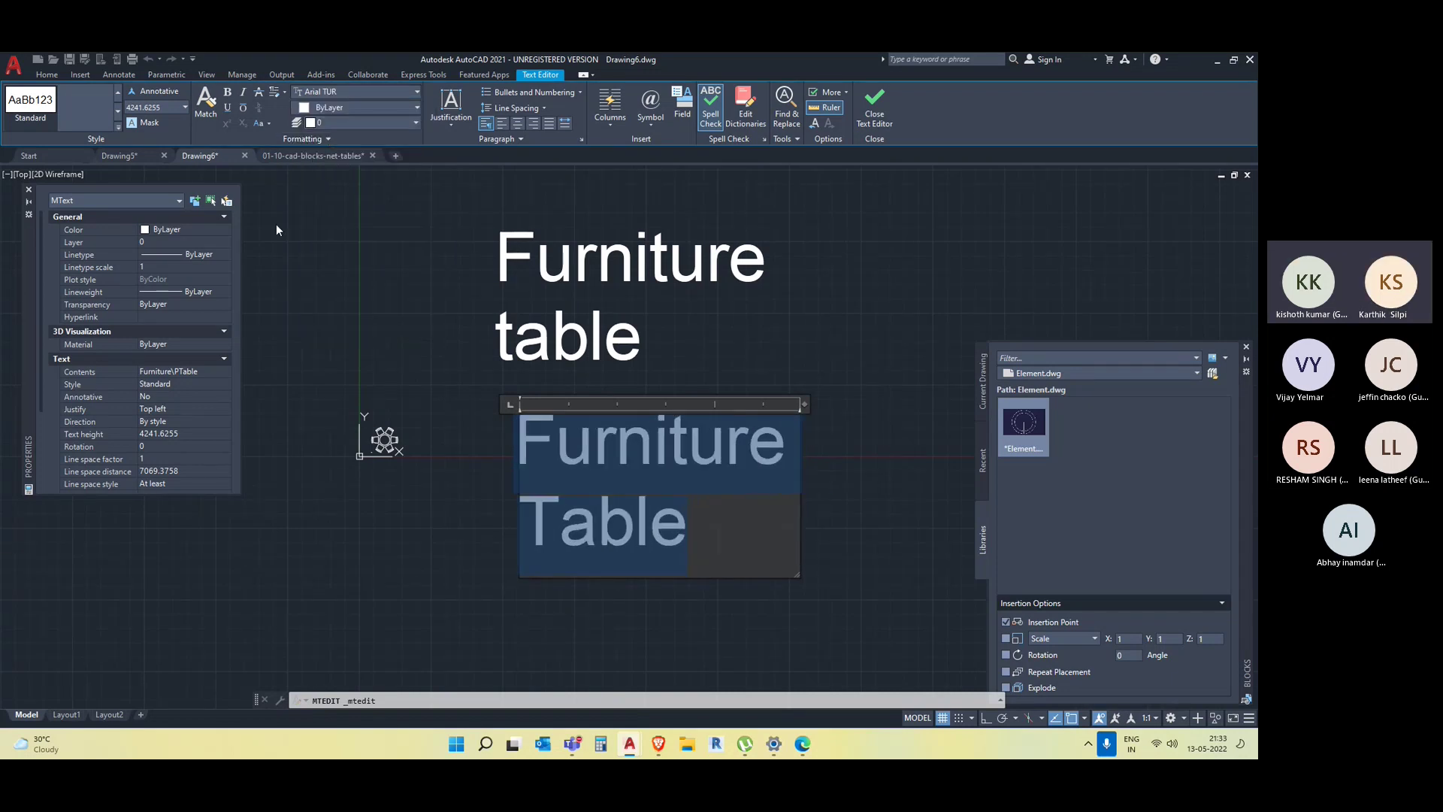
Overwrite the multiline text "Furniture Table" with "00" and try a text height of 2.5 before closing the editor.
left_click(184, 108)
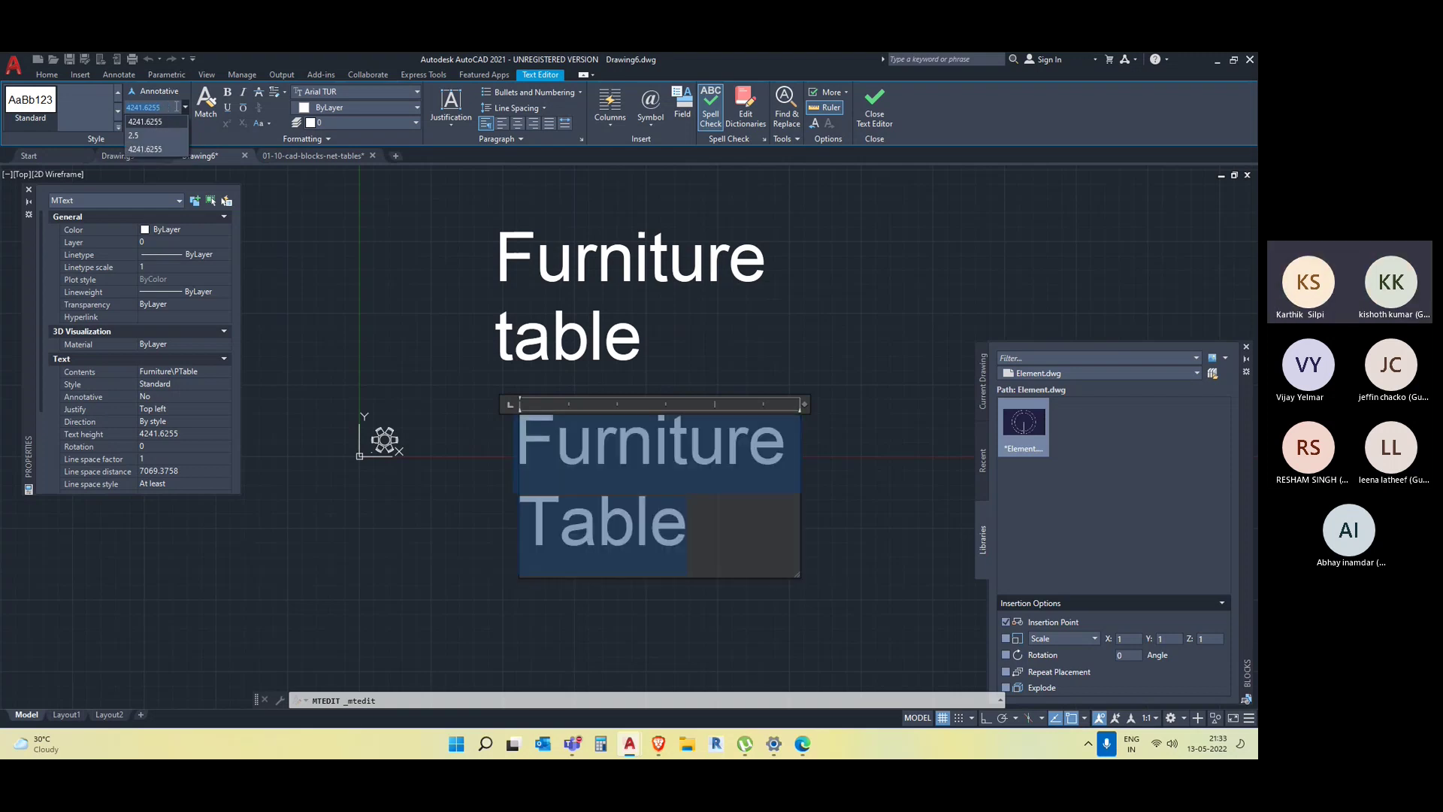
key("Escape")
type("00")
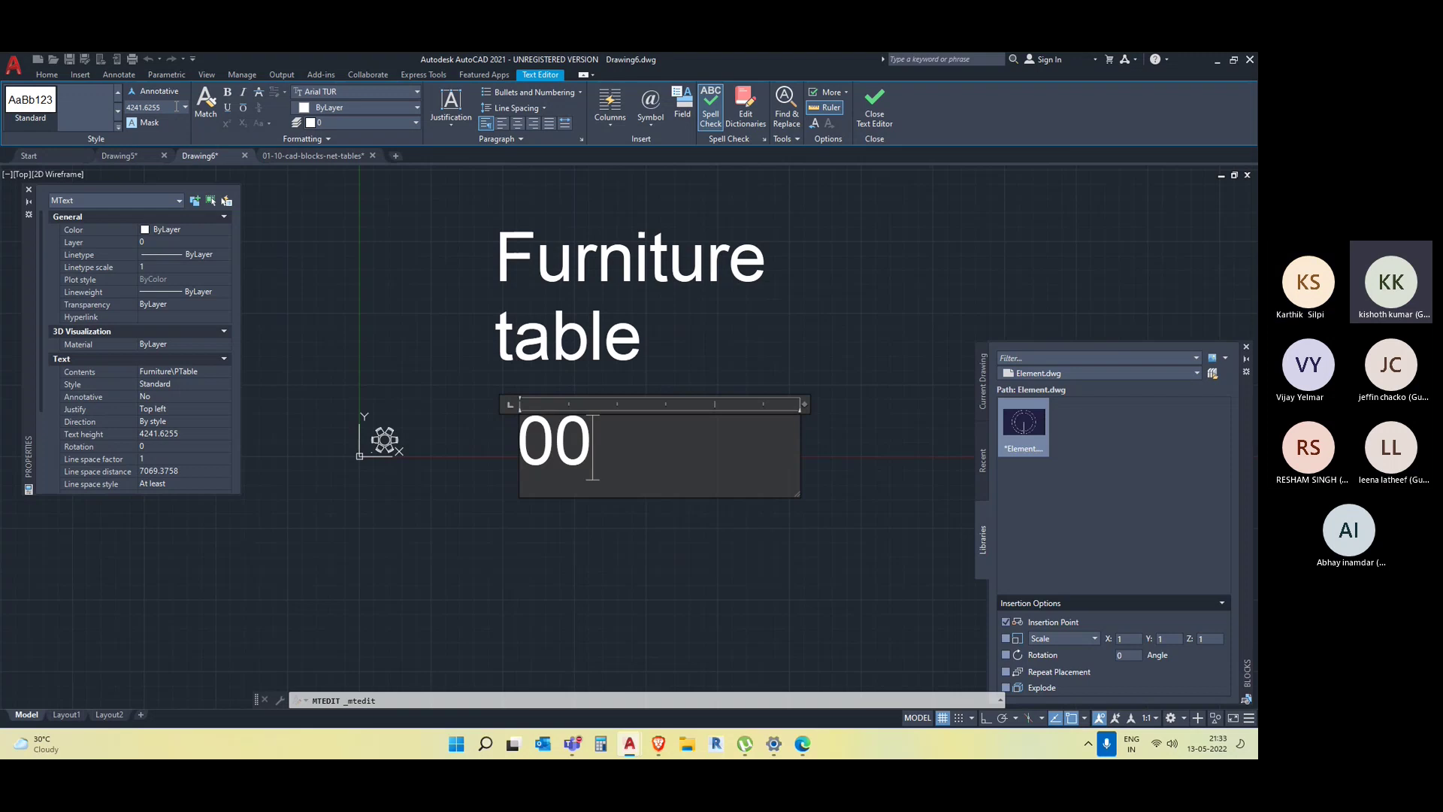
type("500")
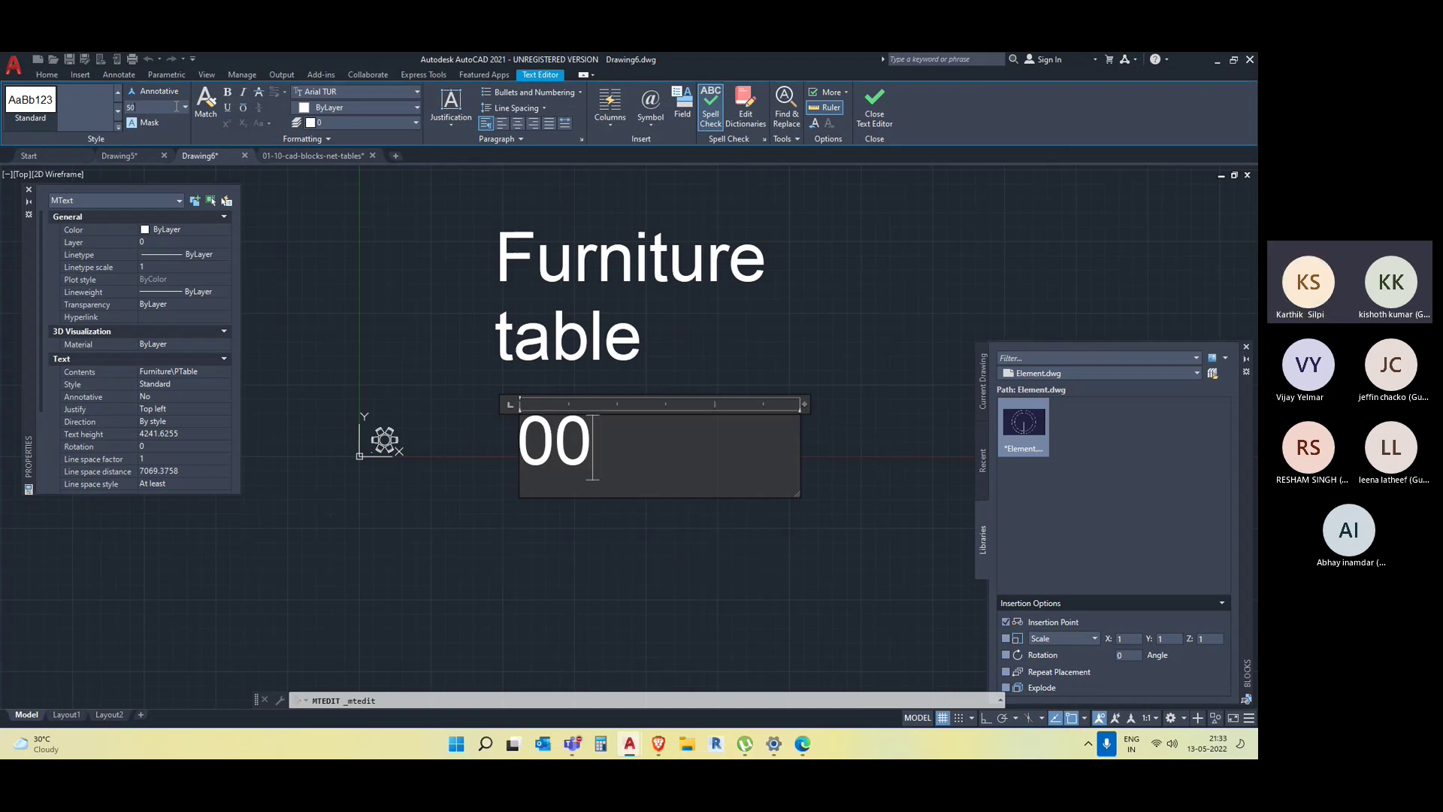
key("BackSpace")
key("BackSpace")
key("BackSpace")
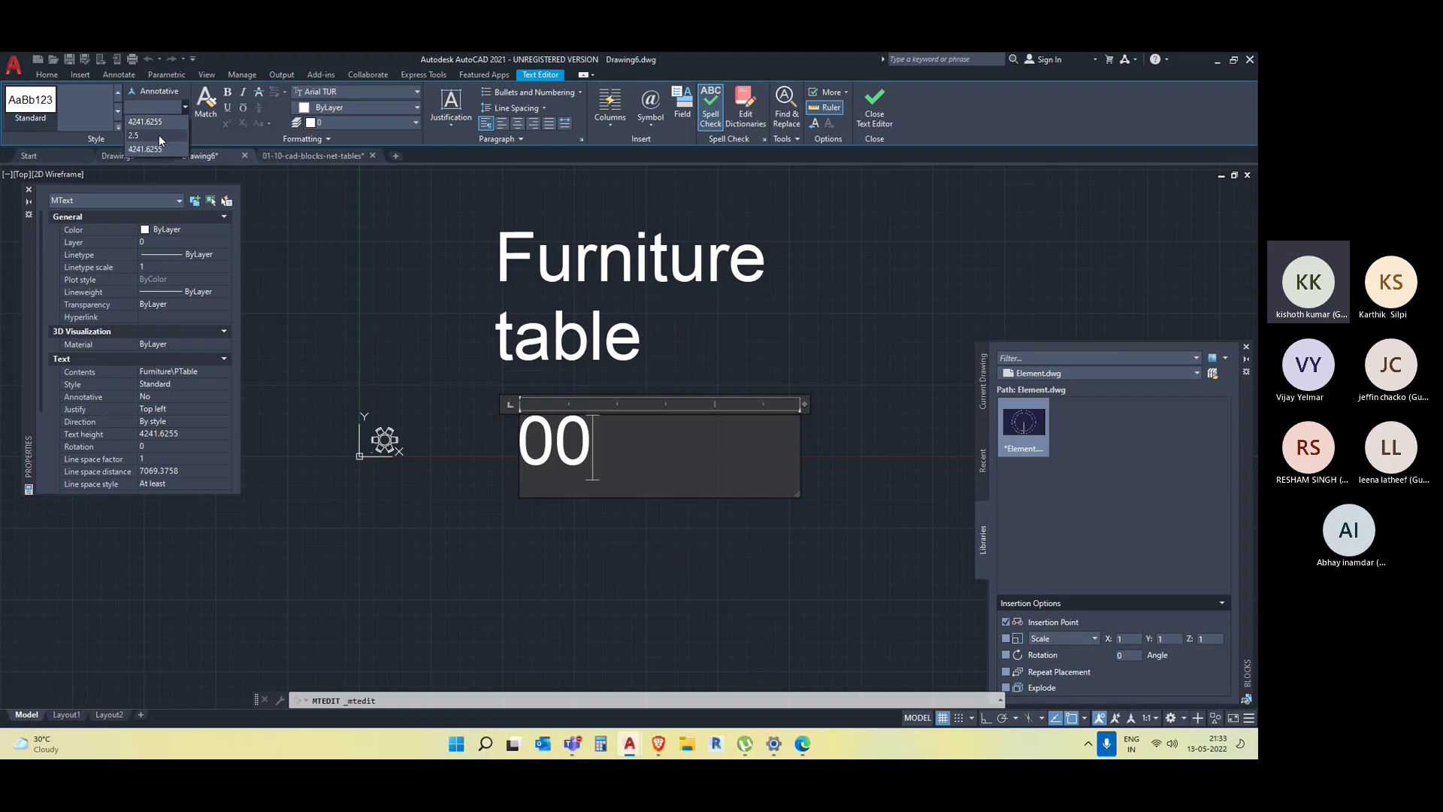
left_click(160, 135)
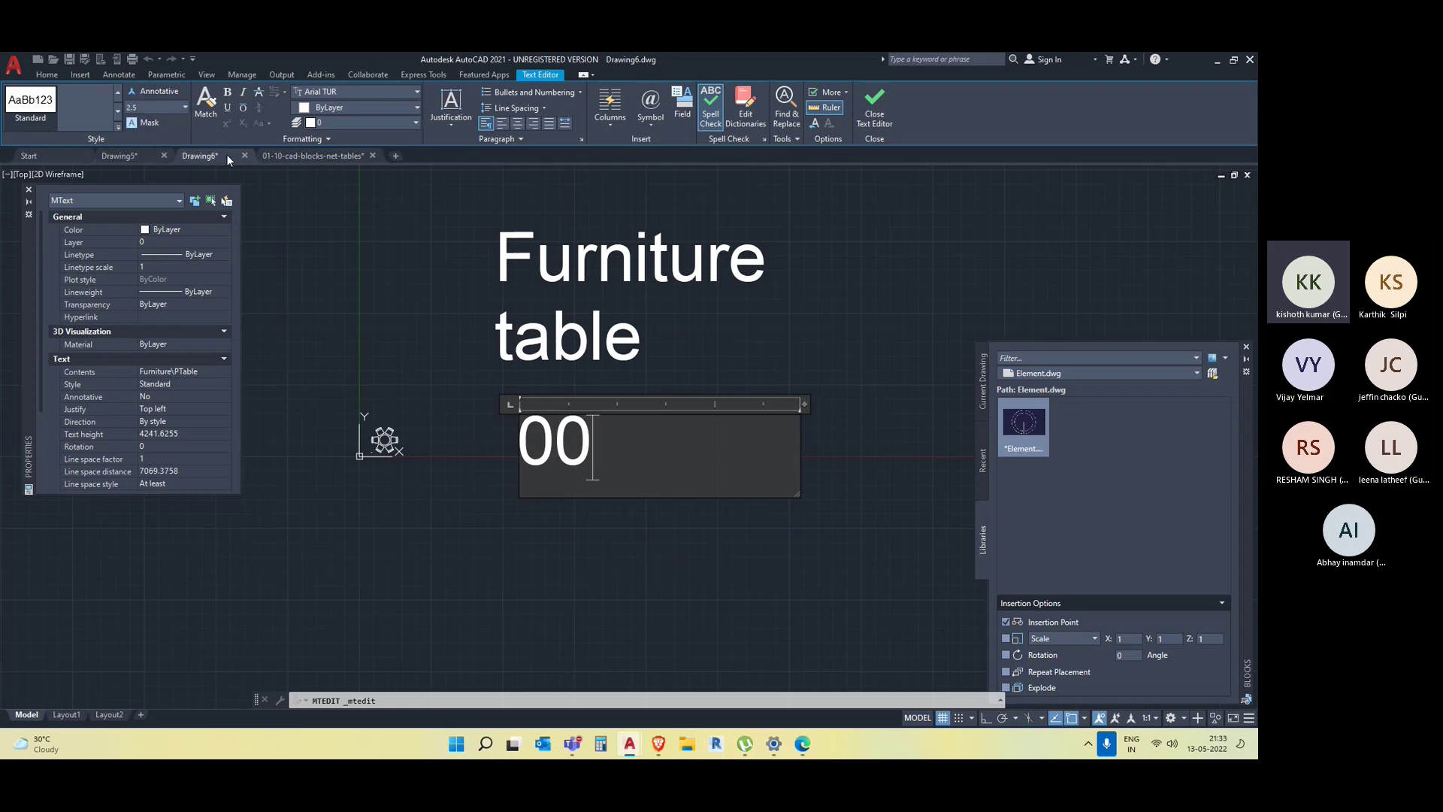
left_click(509, 328)
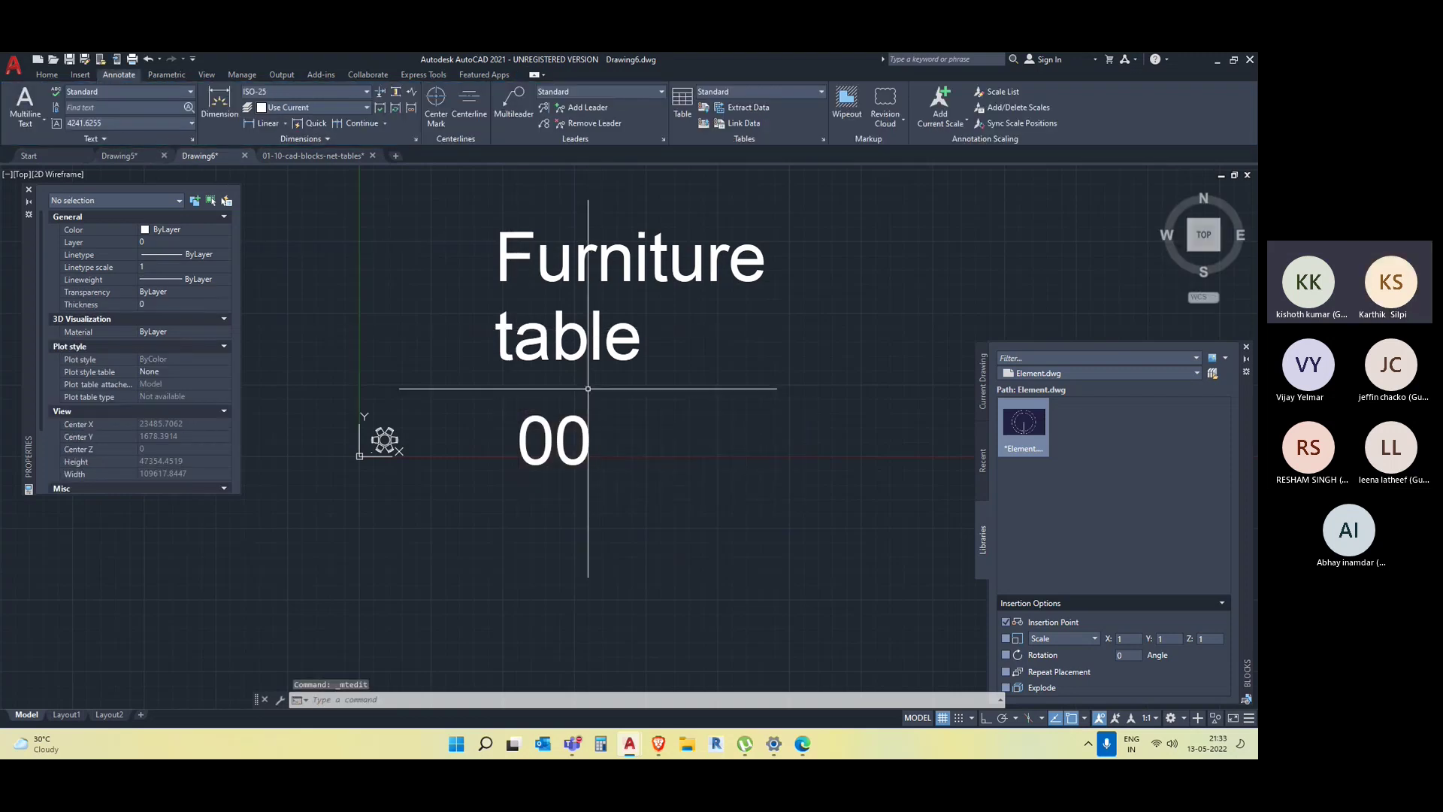
Select the word "table" and the "00" text, view their quick properties, and clear the selection.
left_click(599, 344)
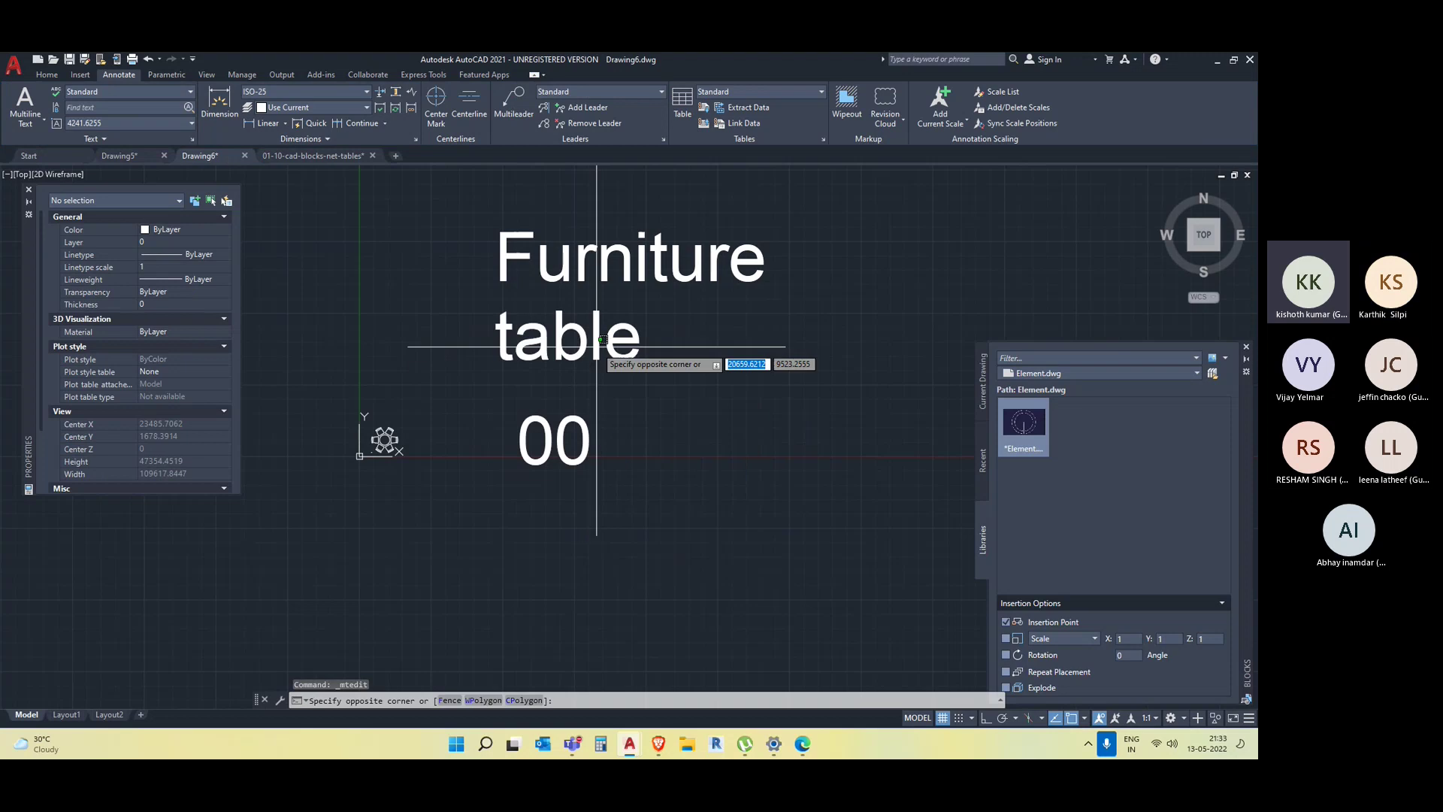
left_click(581, 422)
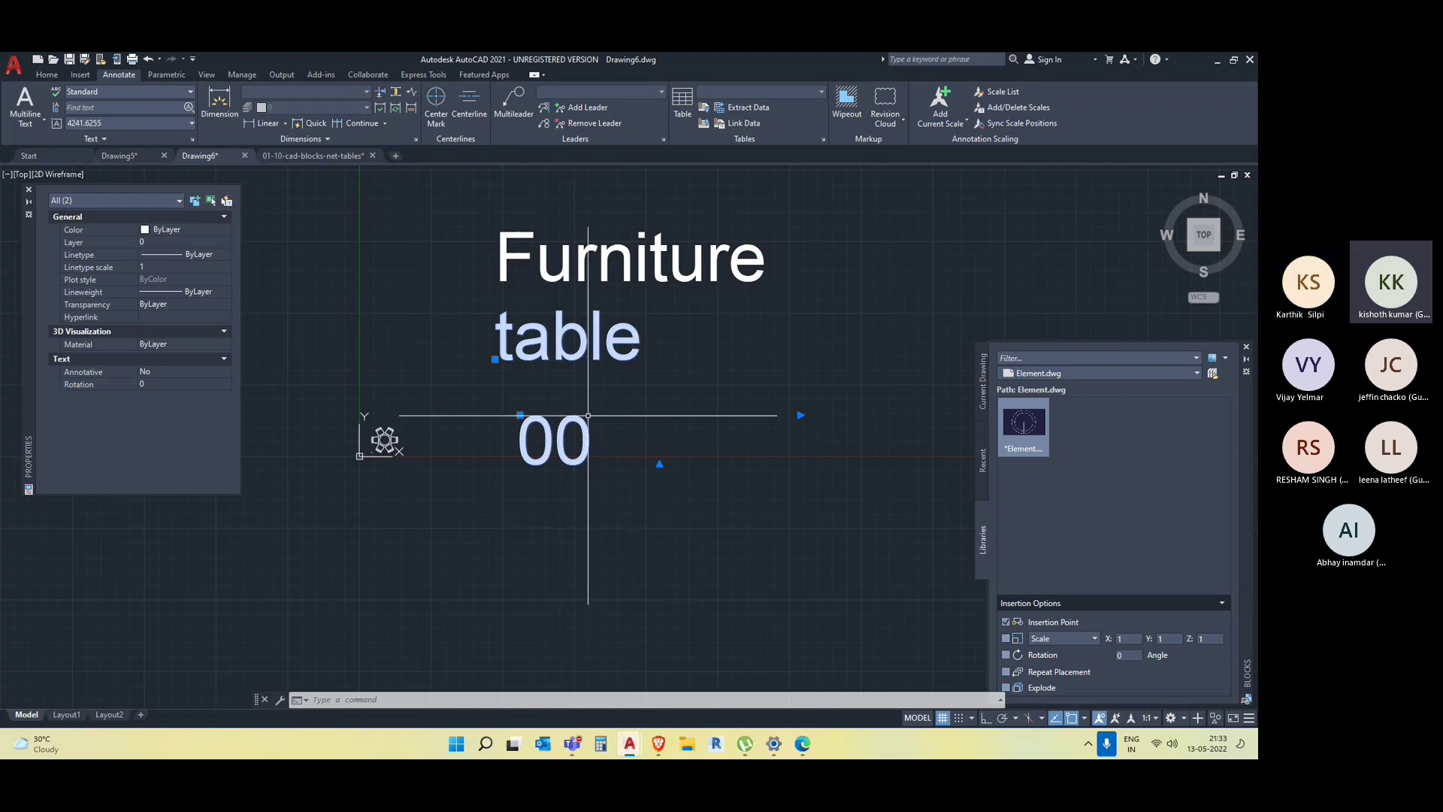
key("ctrl+shift+p")
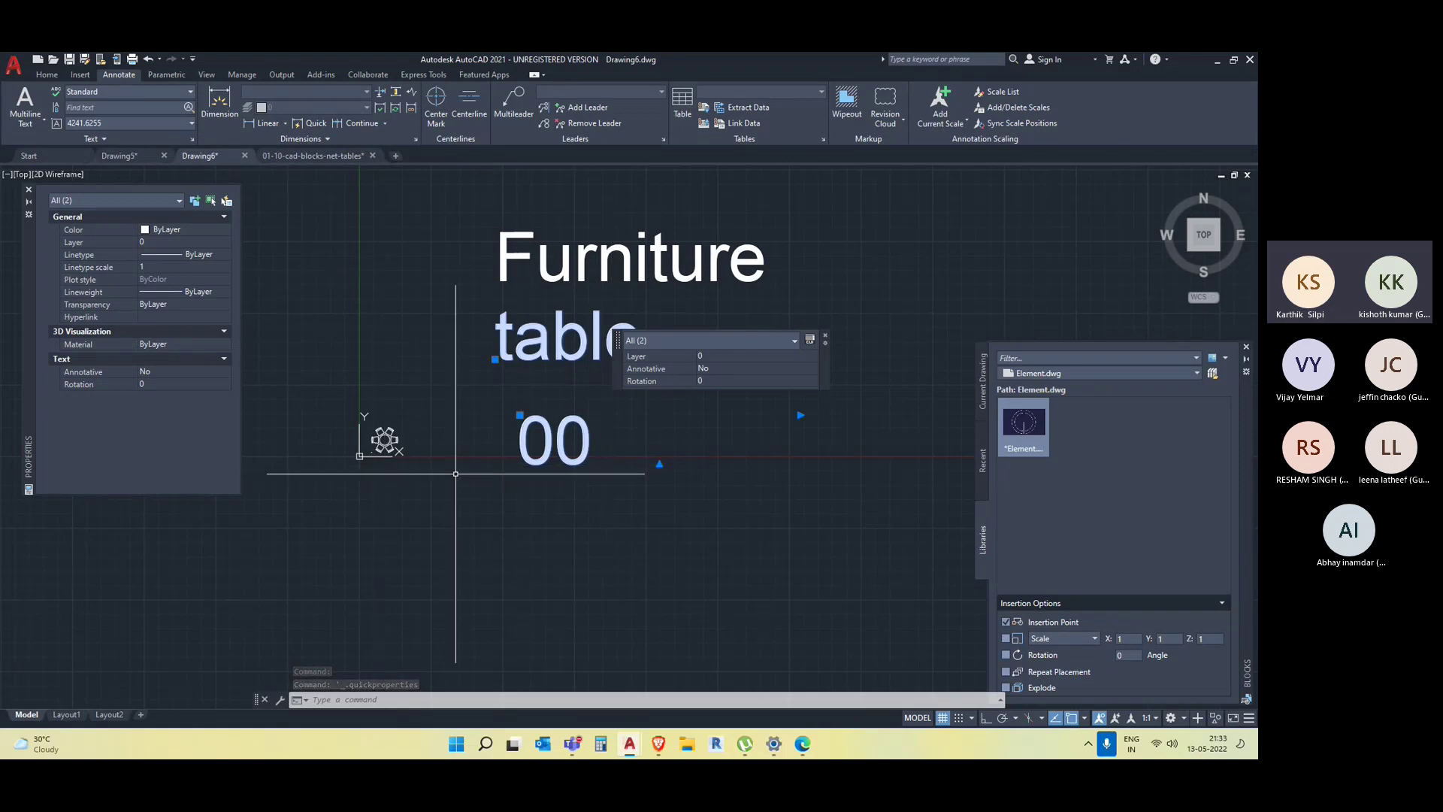
middle_click_drag(509, 487, 518, 491)
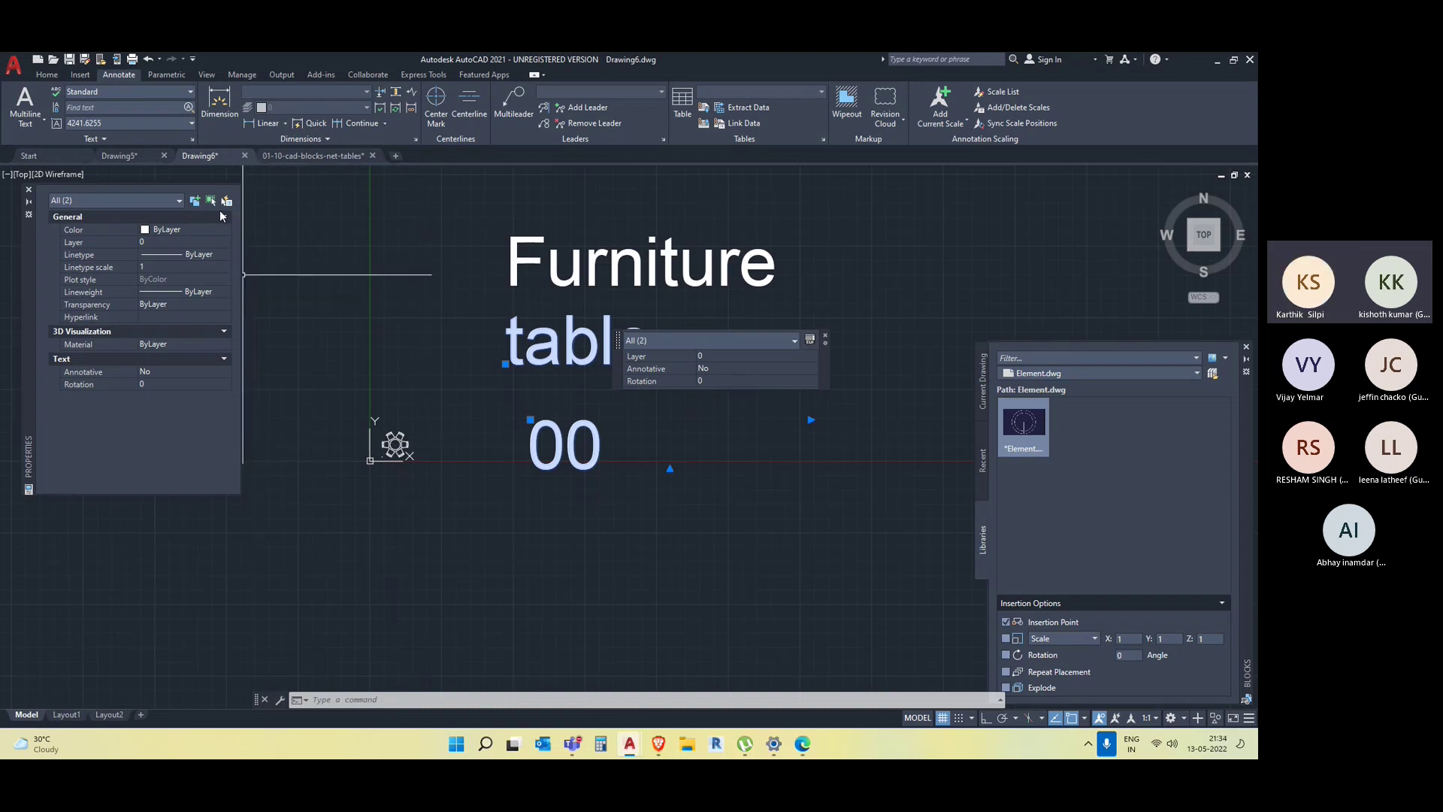
key("Escape")
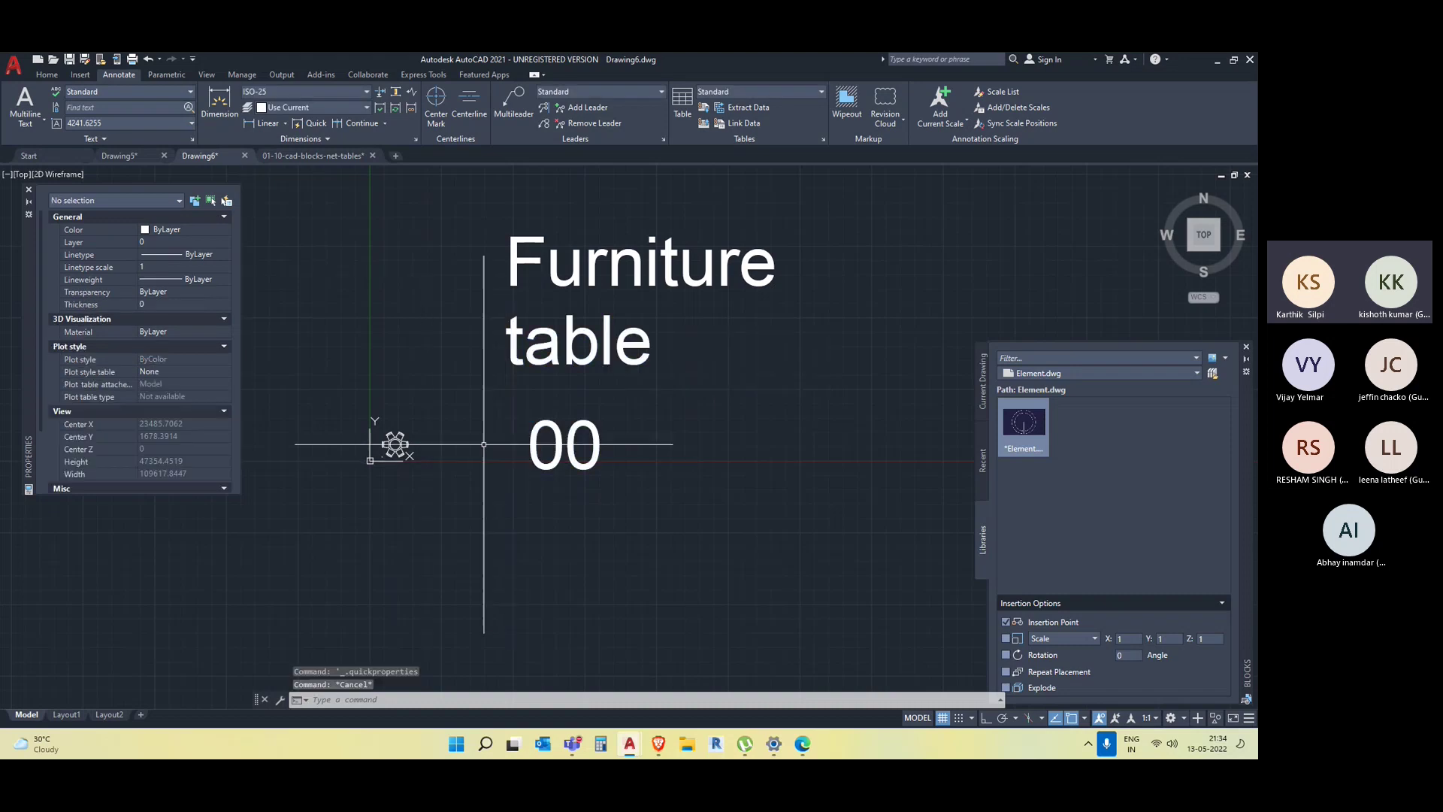
Open the "00" multiline text for editing and close it, and check the available text creation types.
double_click(535, 440)
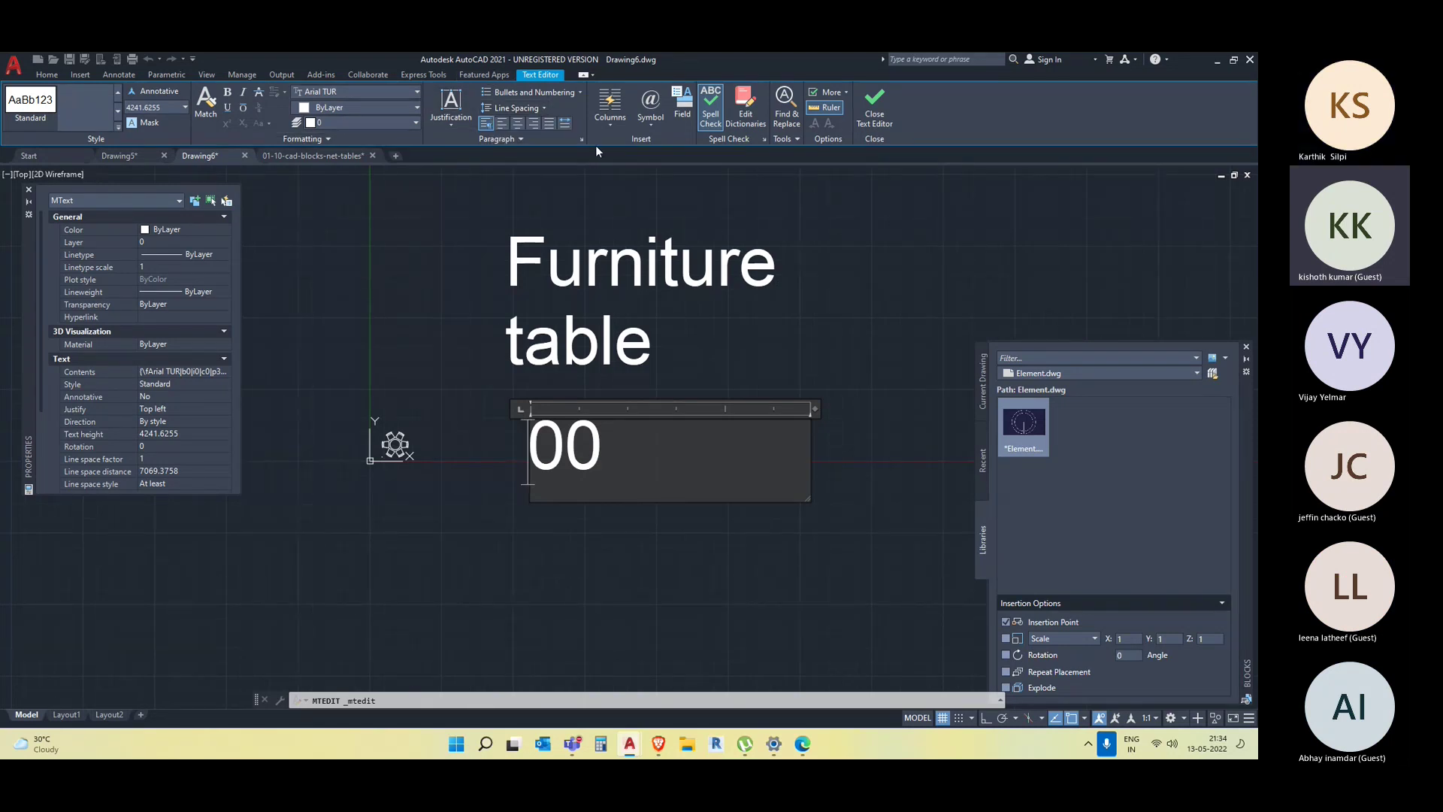
left_click(421, 188)
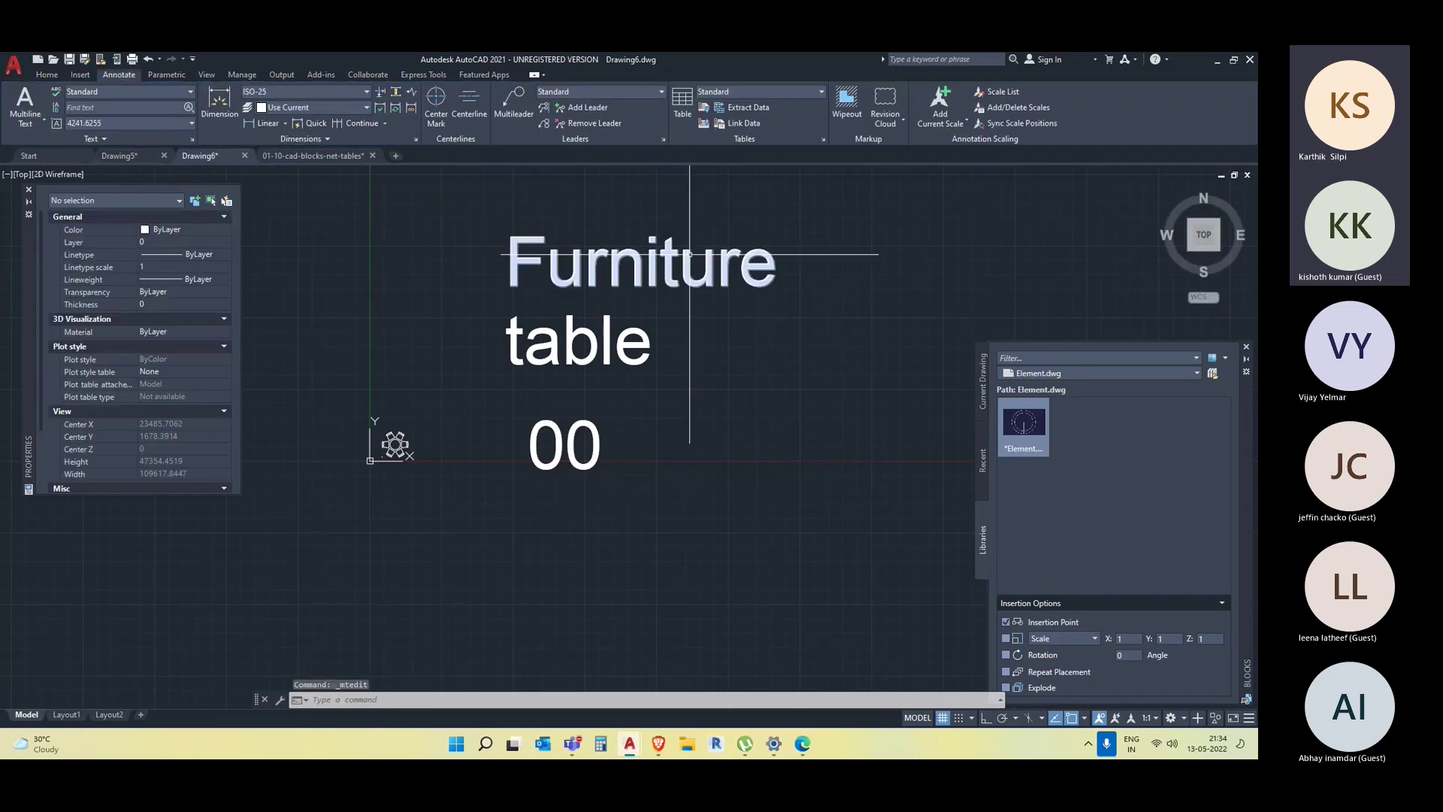
left_click(27, 124)
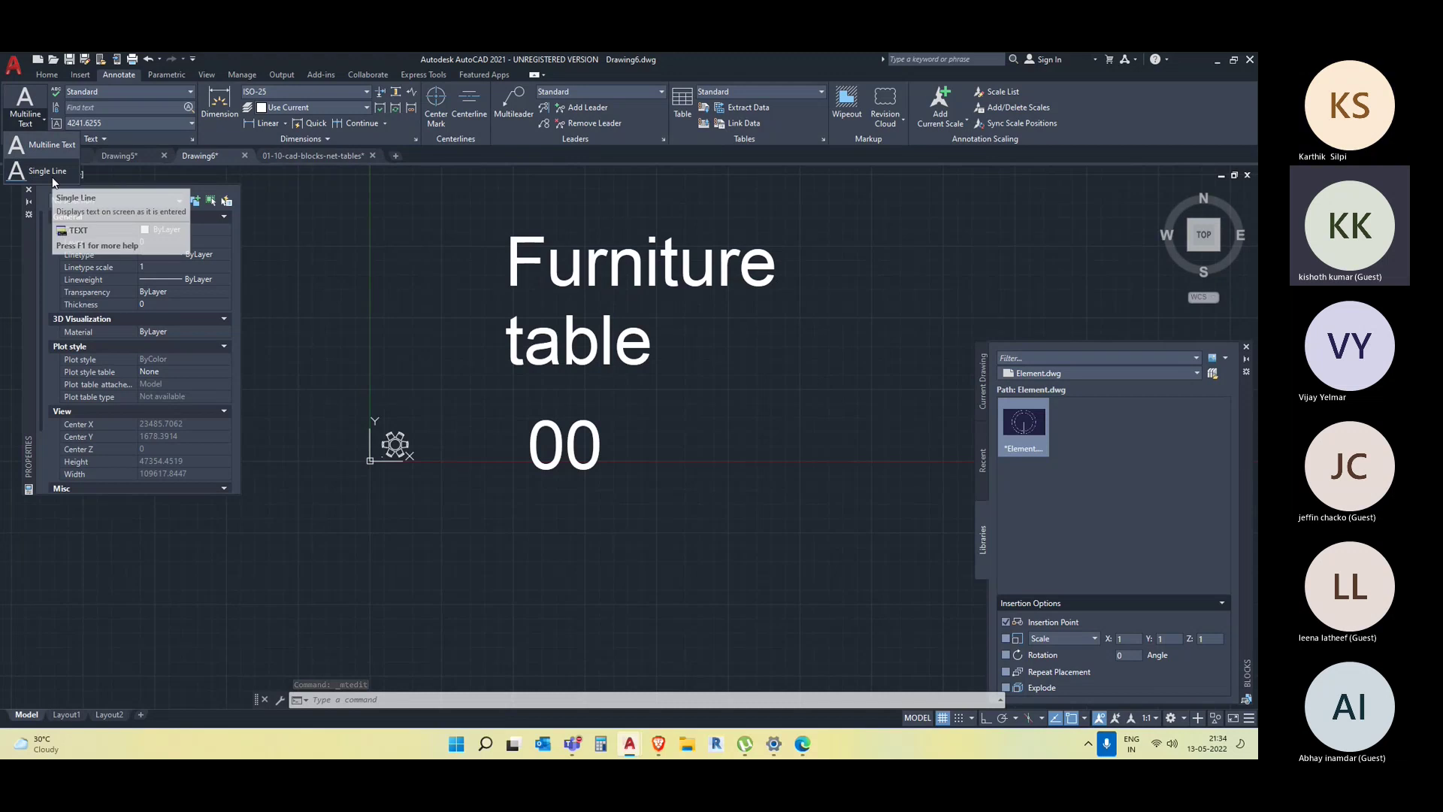
key("Escape")
Select and delete all the text objects, "Furniture", "table" and "00", from the drawing.
scroll(342, 306, "down", 2)
left_click(587, 410)
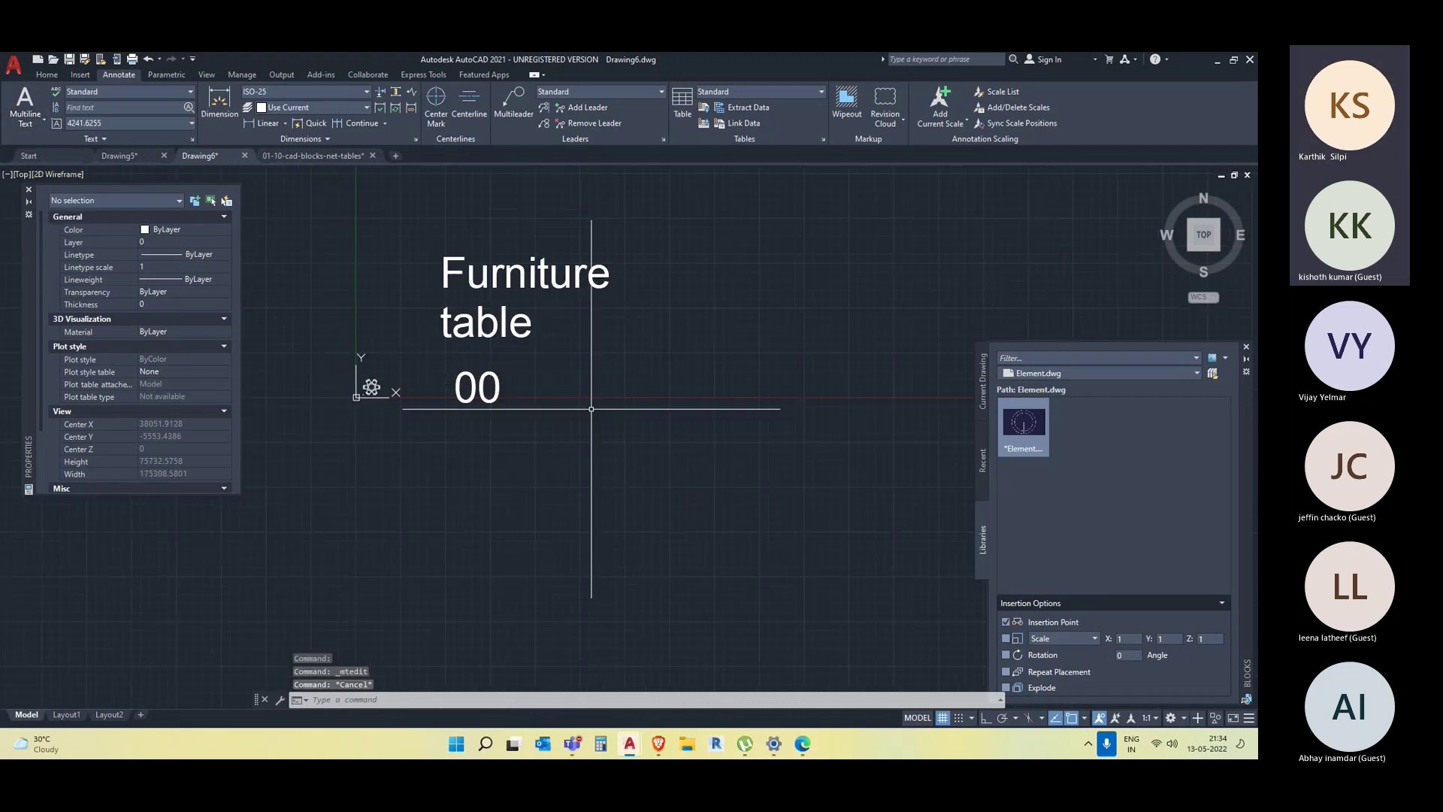
left_click(437, 235)
key("Delete")
middle_click_drag(451, 222, 400, 281)
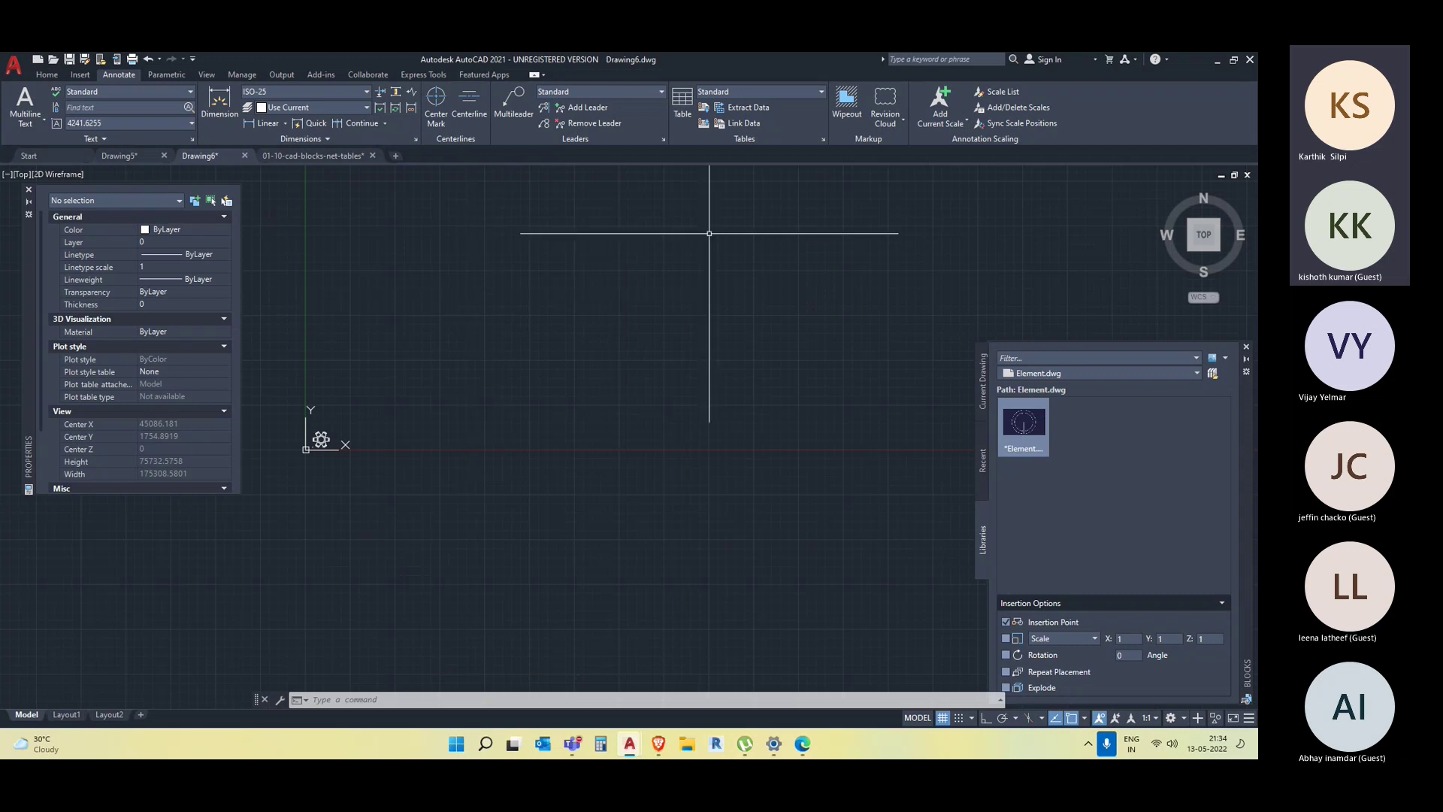
Start a new table and review the Standard table style's direction, general, text and border settings, keeping the direction Down.
left_click(684, 101)
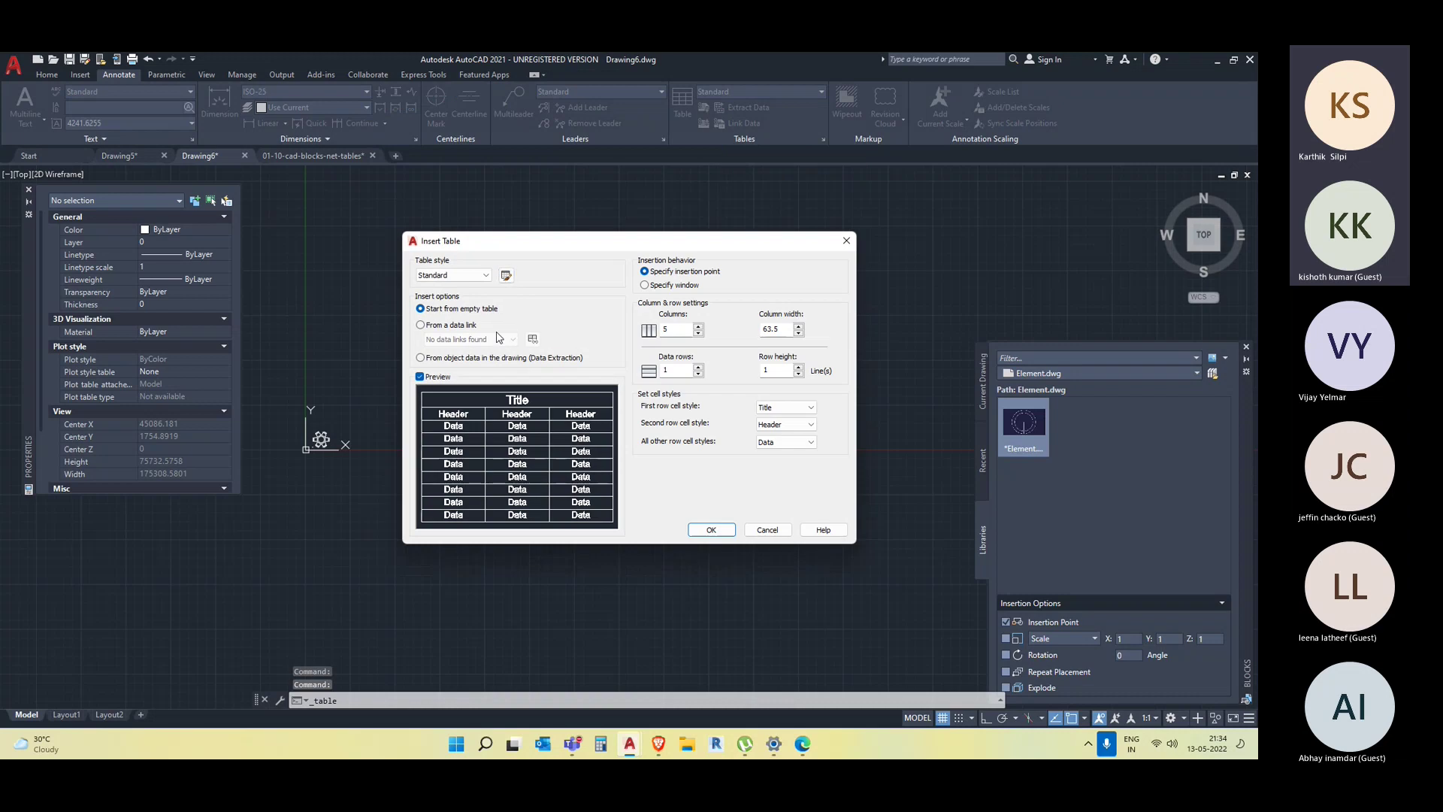
left_click(506, 276)
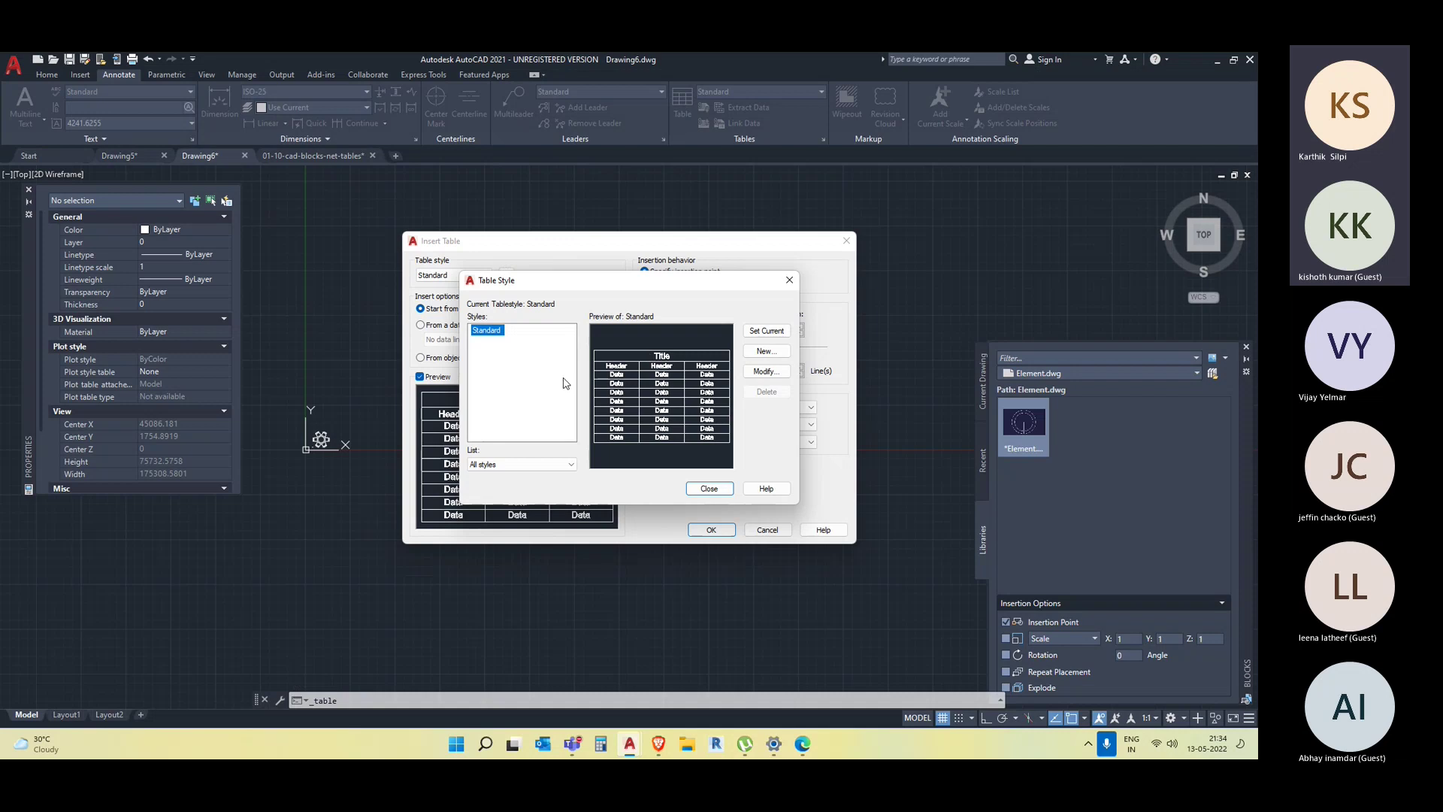
left_click(786, 372)
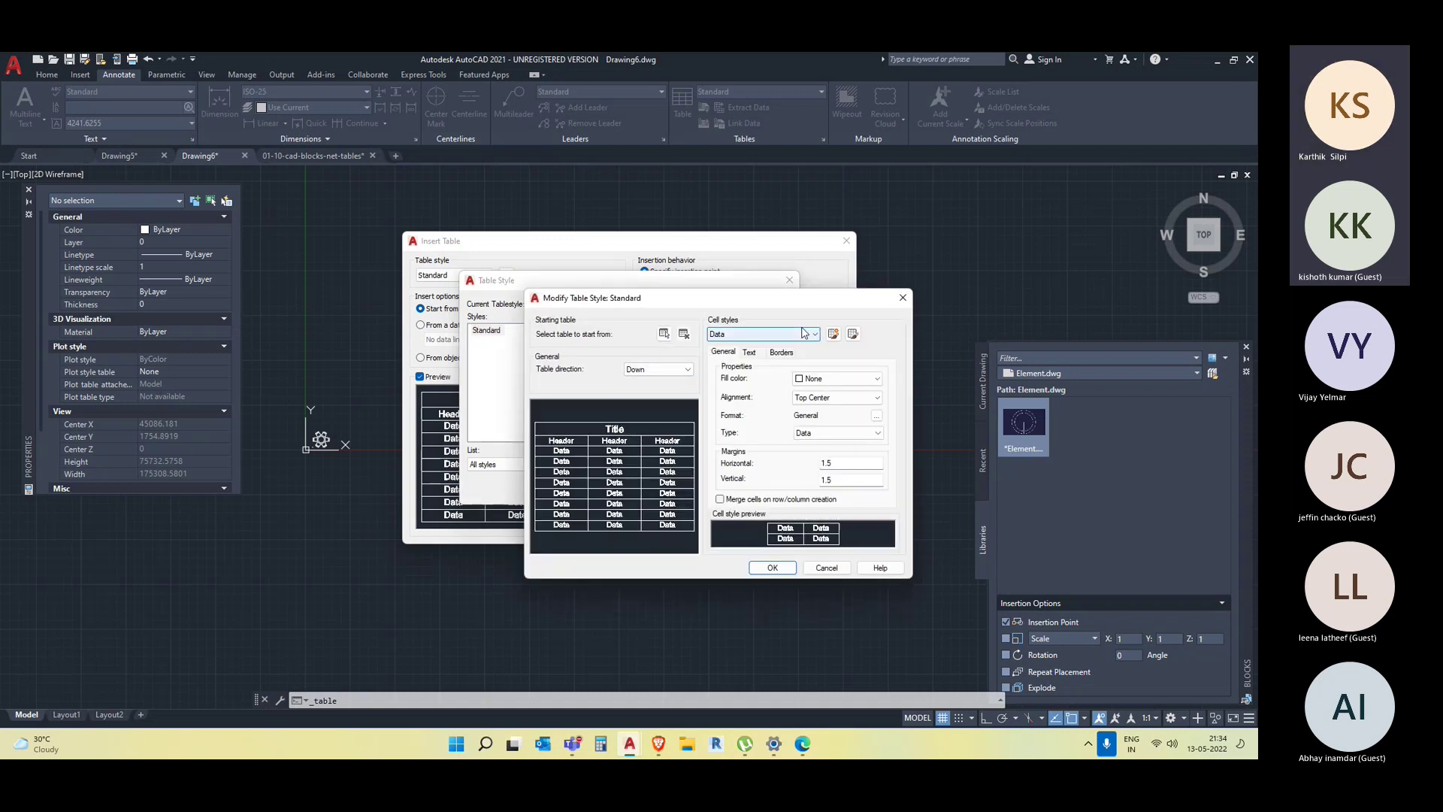
left_click(686, 377)
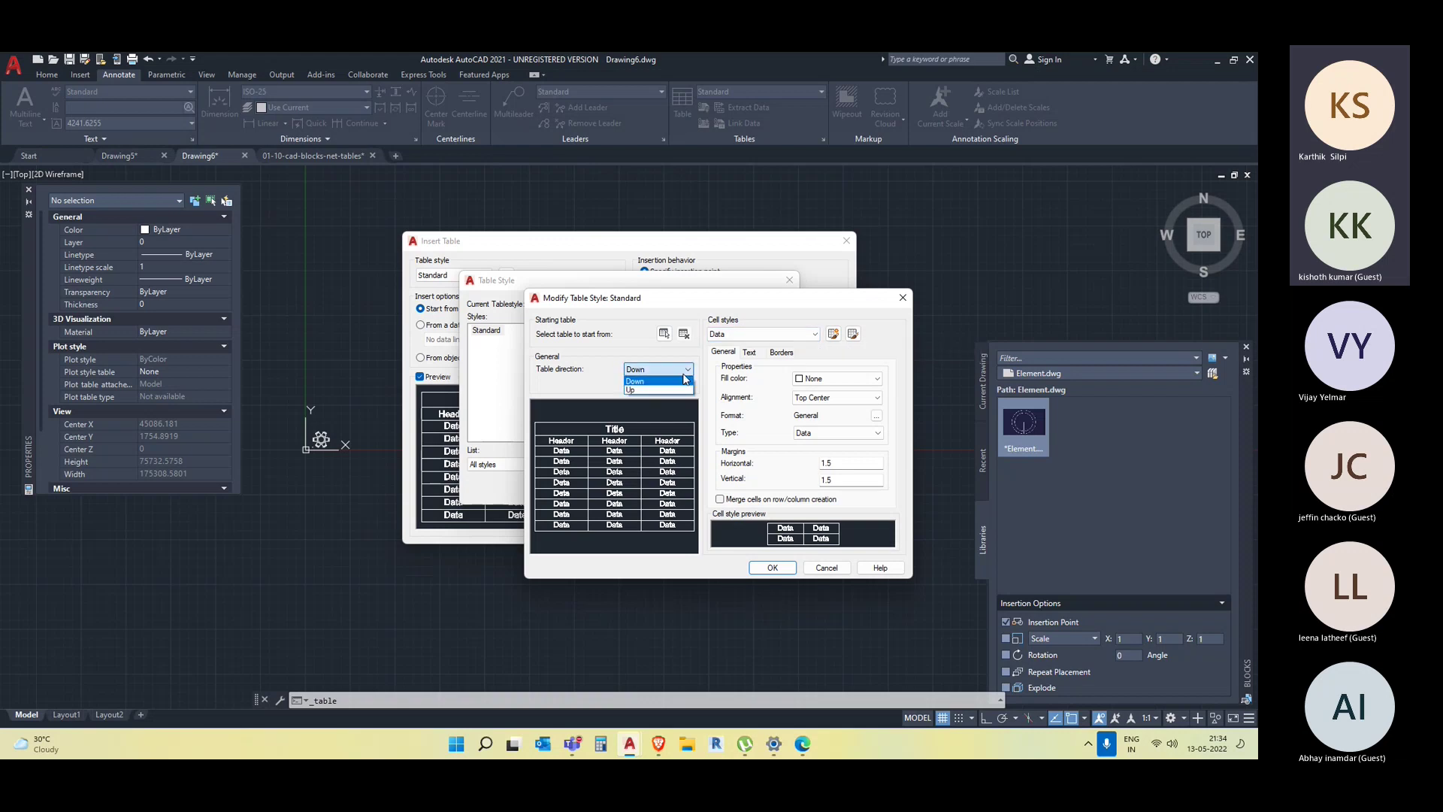
left_click(680, 381)
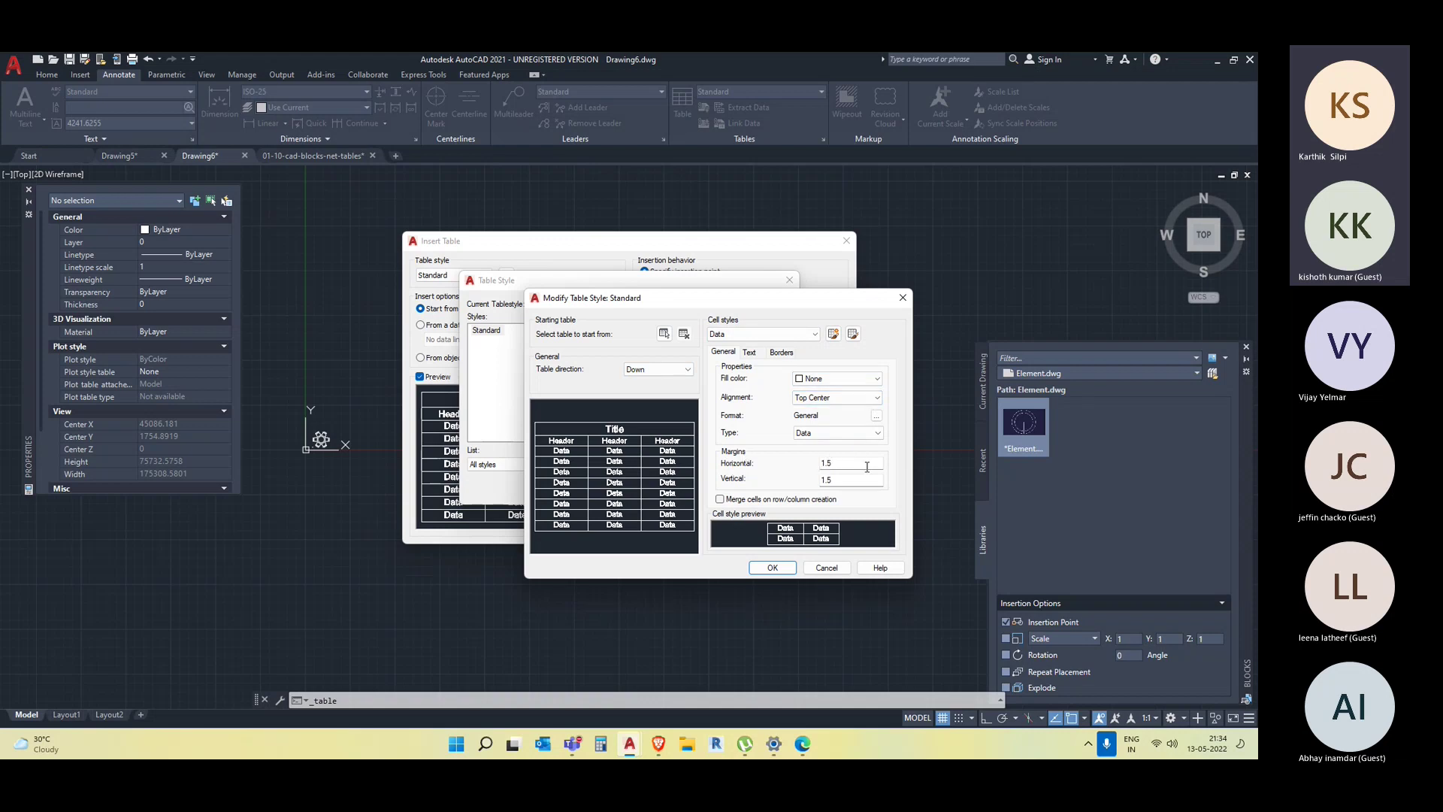
left_click(751, 353)
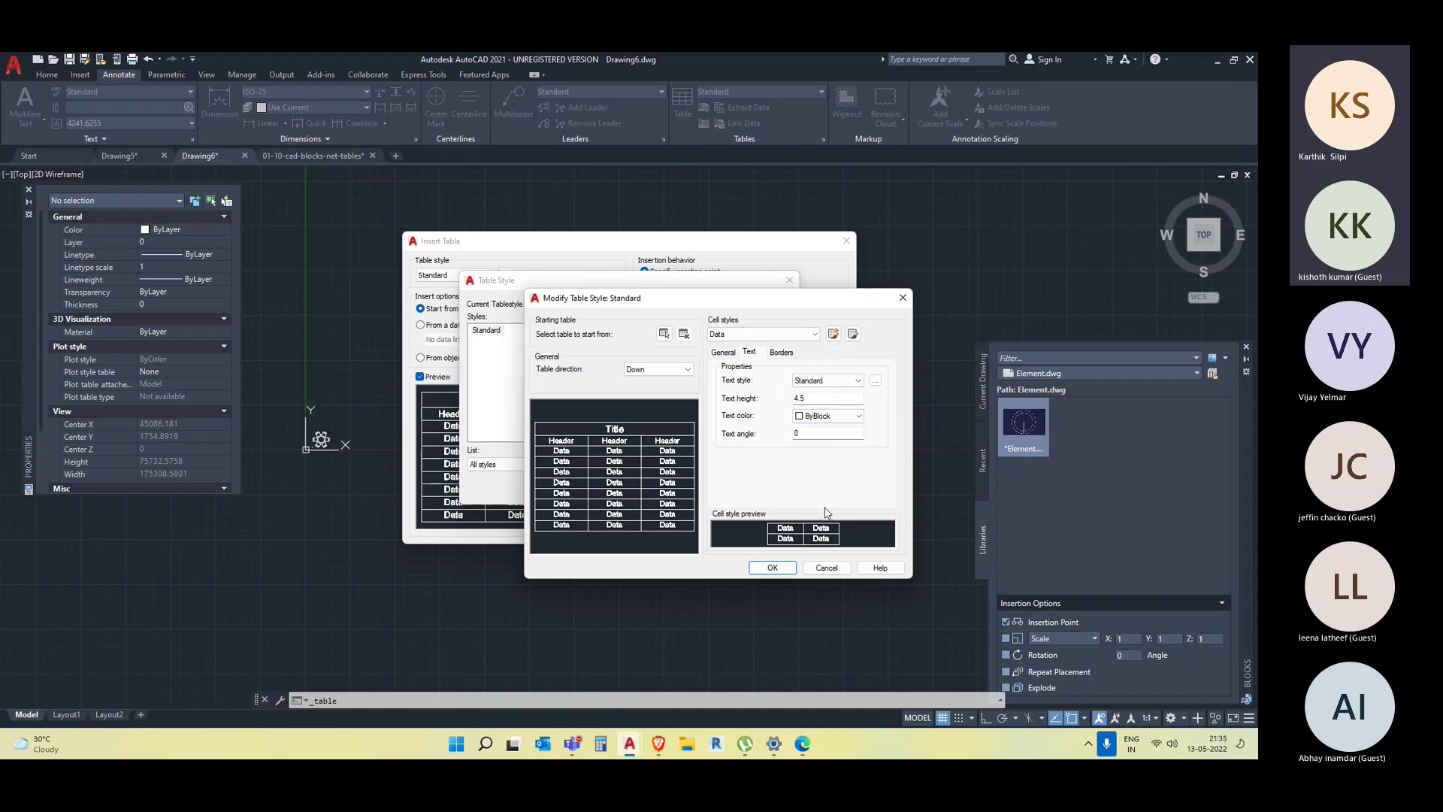
left_click(782, 353)
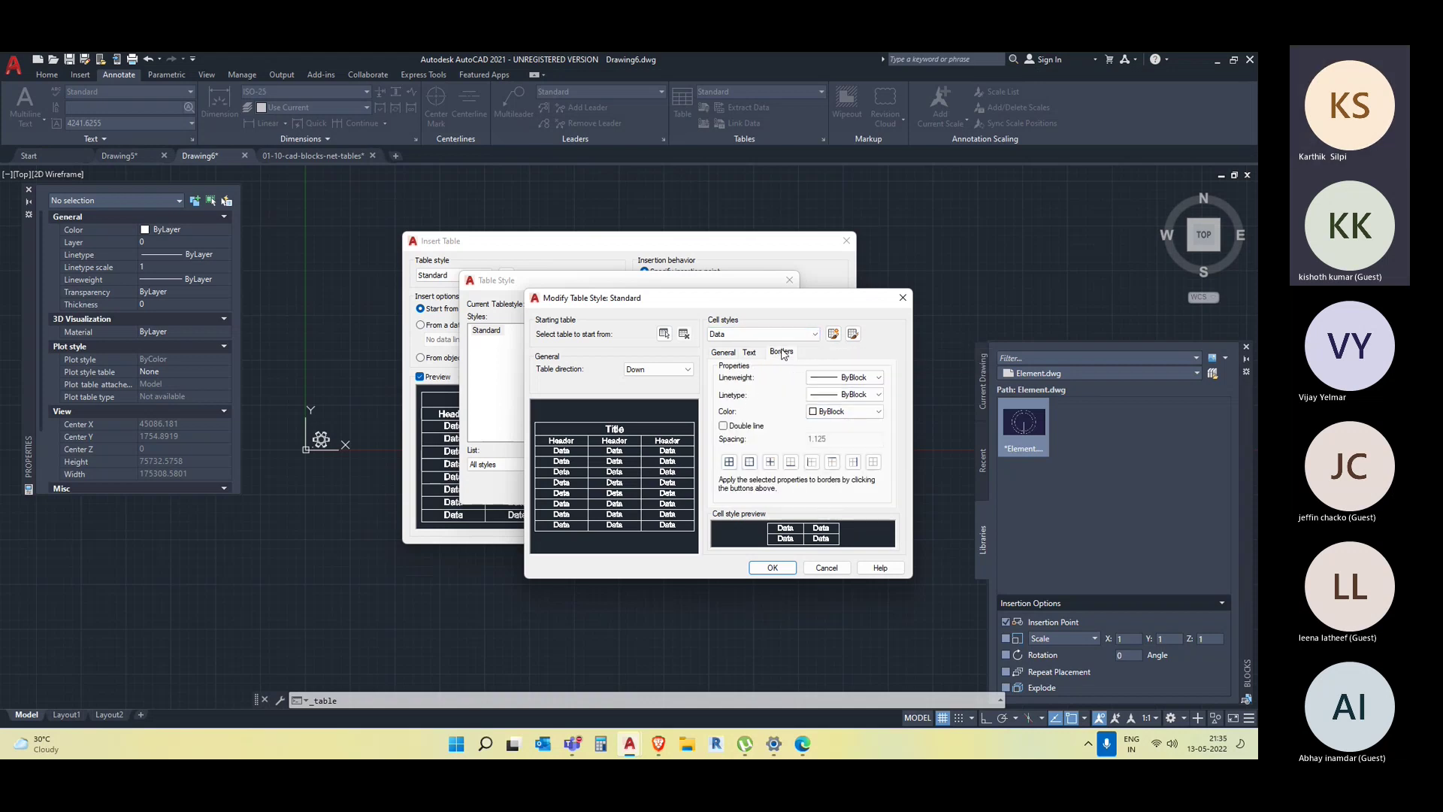
left_click(774, 568)
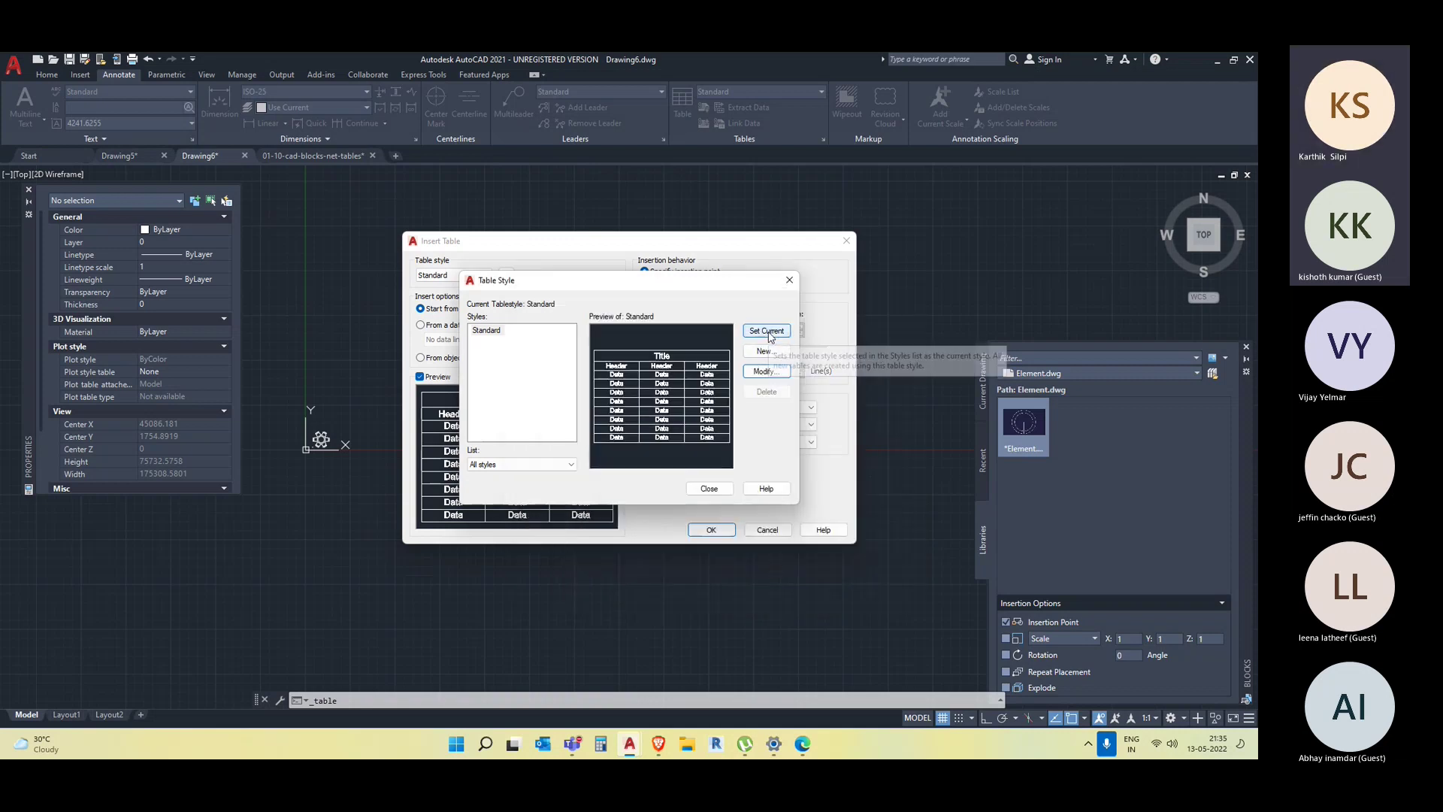
left_click(709, 489)
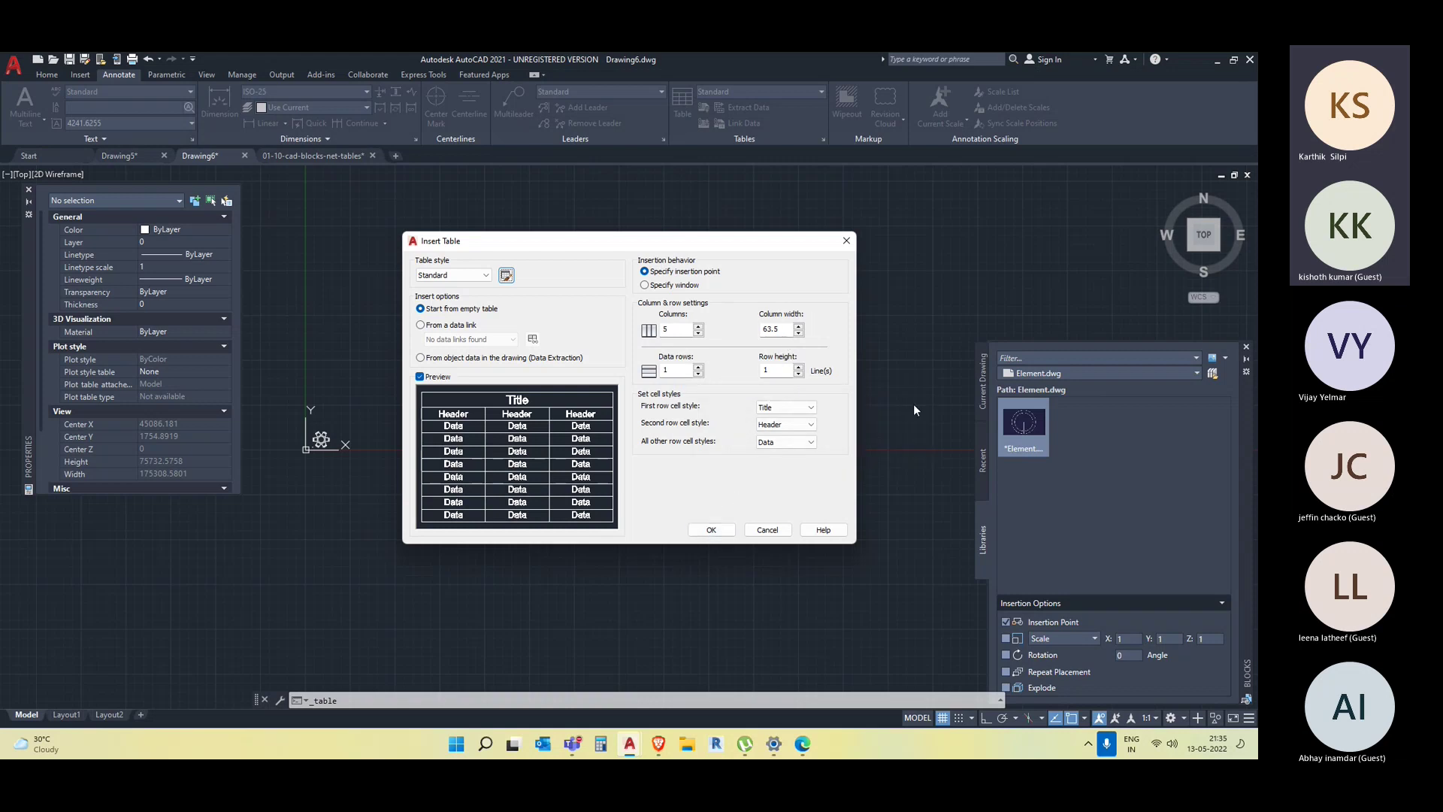
Insert an empty Standard-style table with 5 columns, 1 data row and a column width of 63.5, leaving the title blank.
left_click(711, 530)
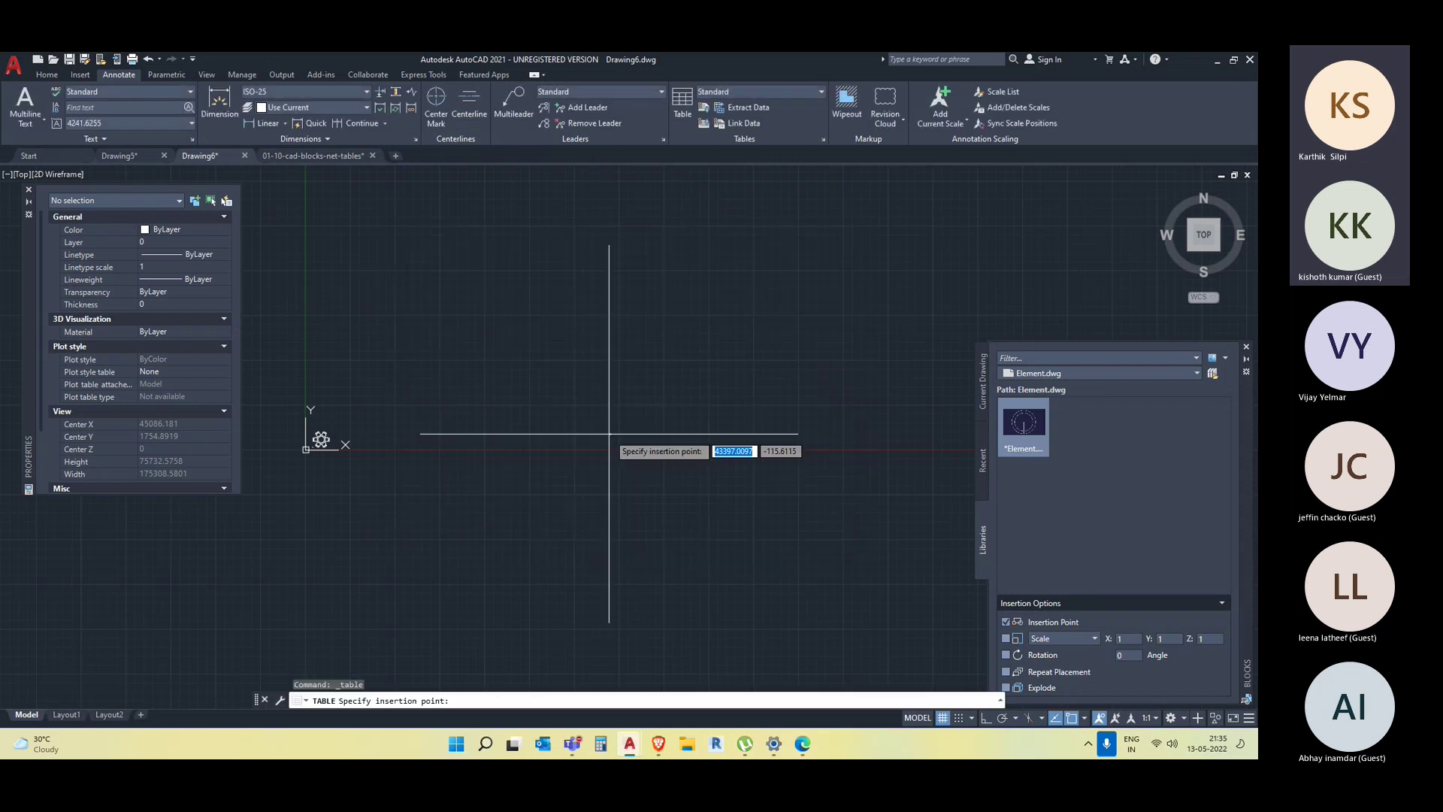
left_click(538, 293)
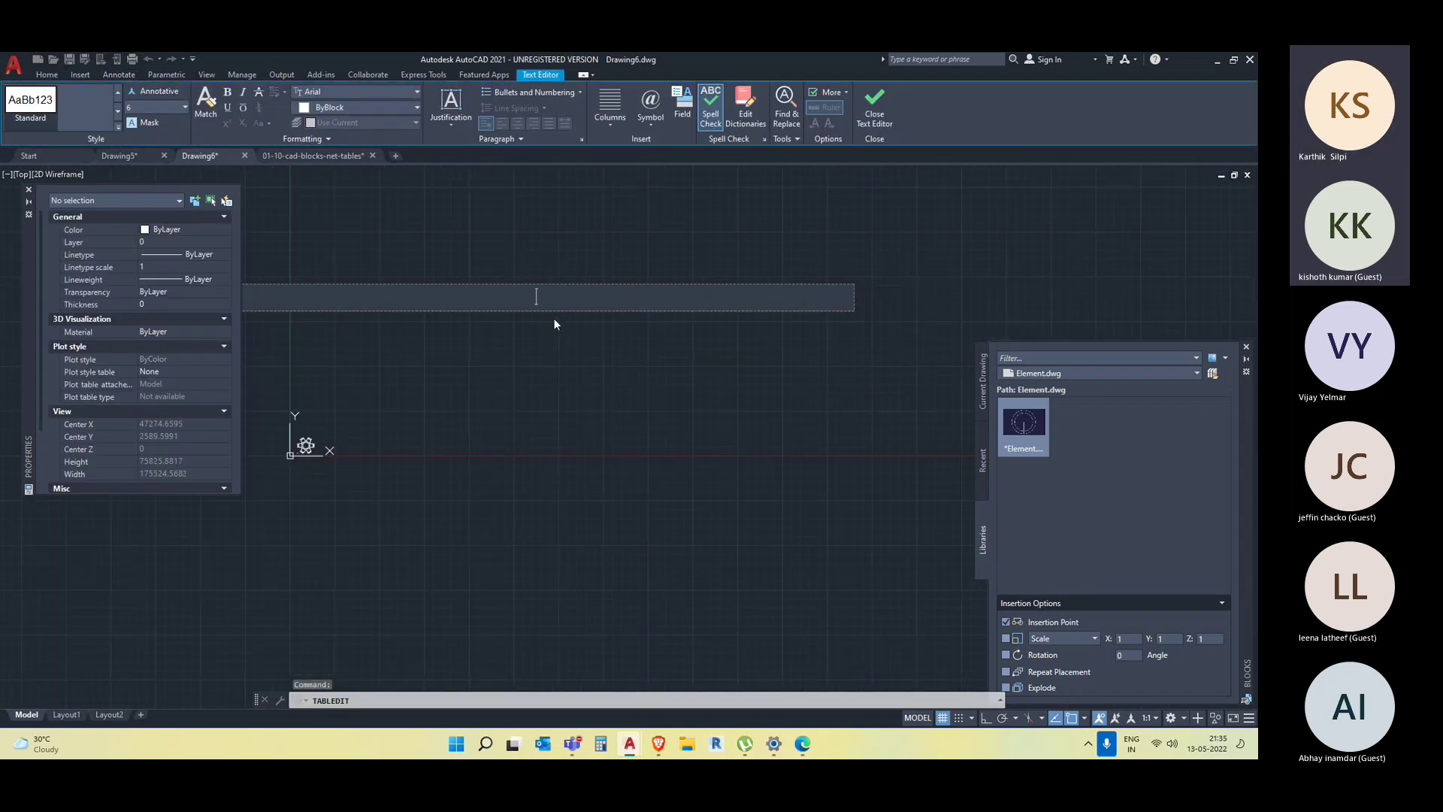
left_click(553, 318)
scroll(553, 318, "up", 15)
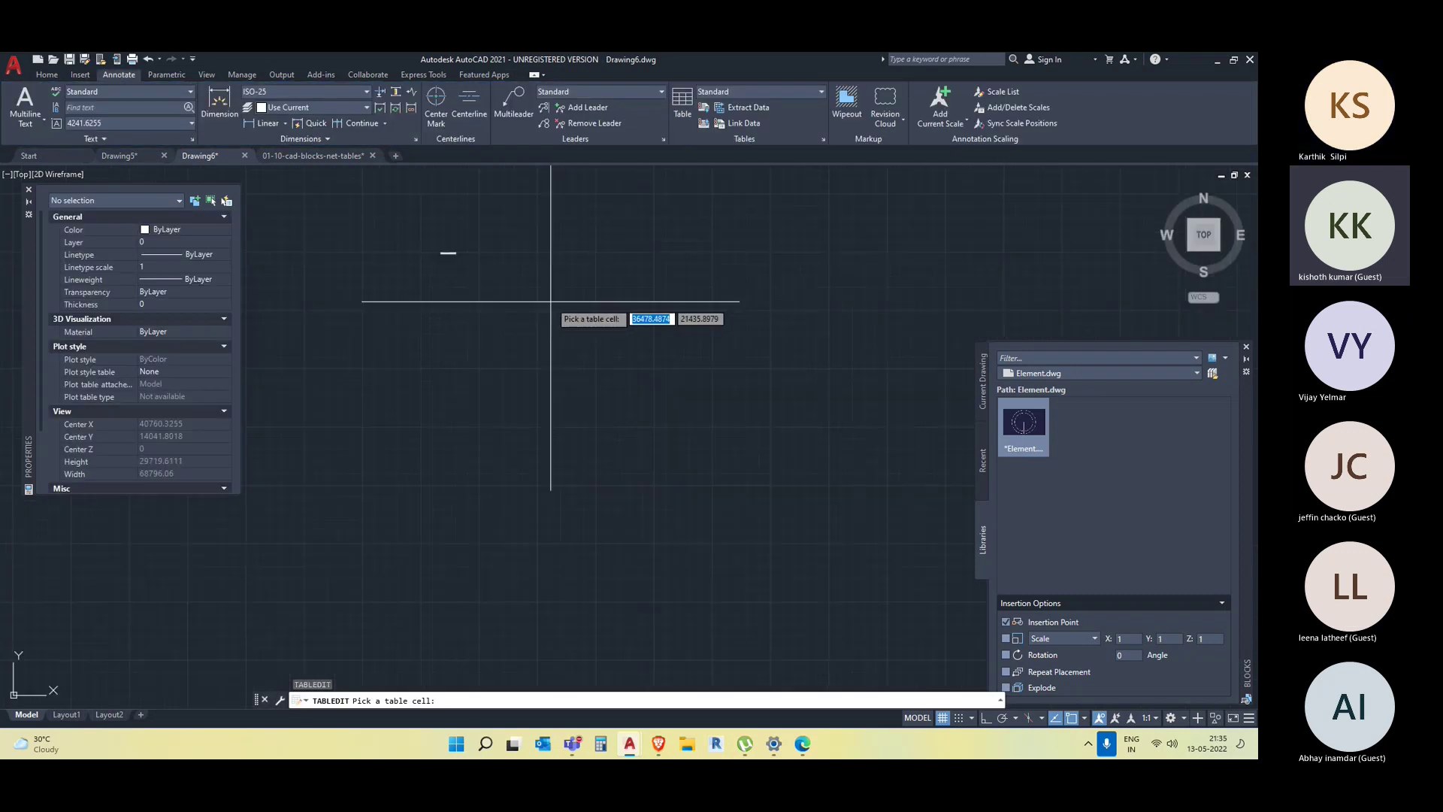
scroll(567, 338, "up", 4)
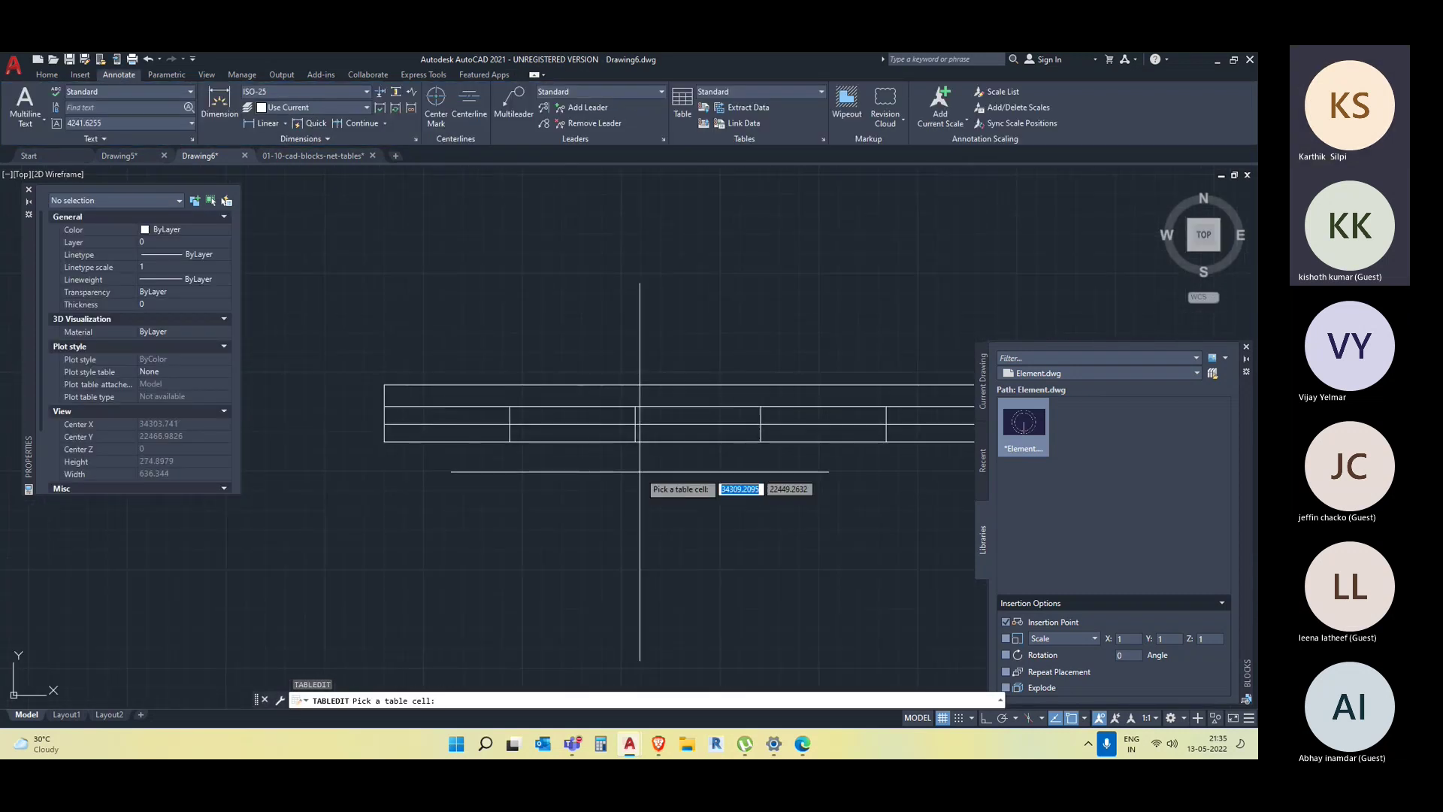
key("Escape")
left_click(549, 307)
key("Escape")
key("Escape")
Select the new table and clear the selection, and open cell C2 for editing and leave it without entering text.
left_click(628, 442)
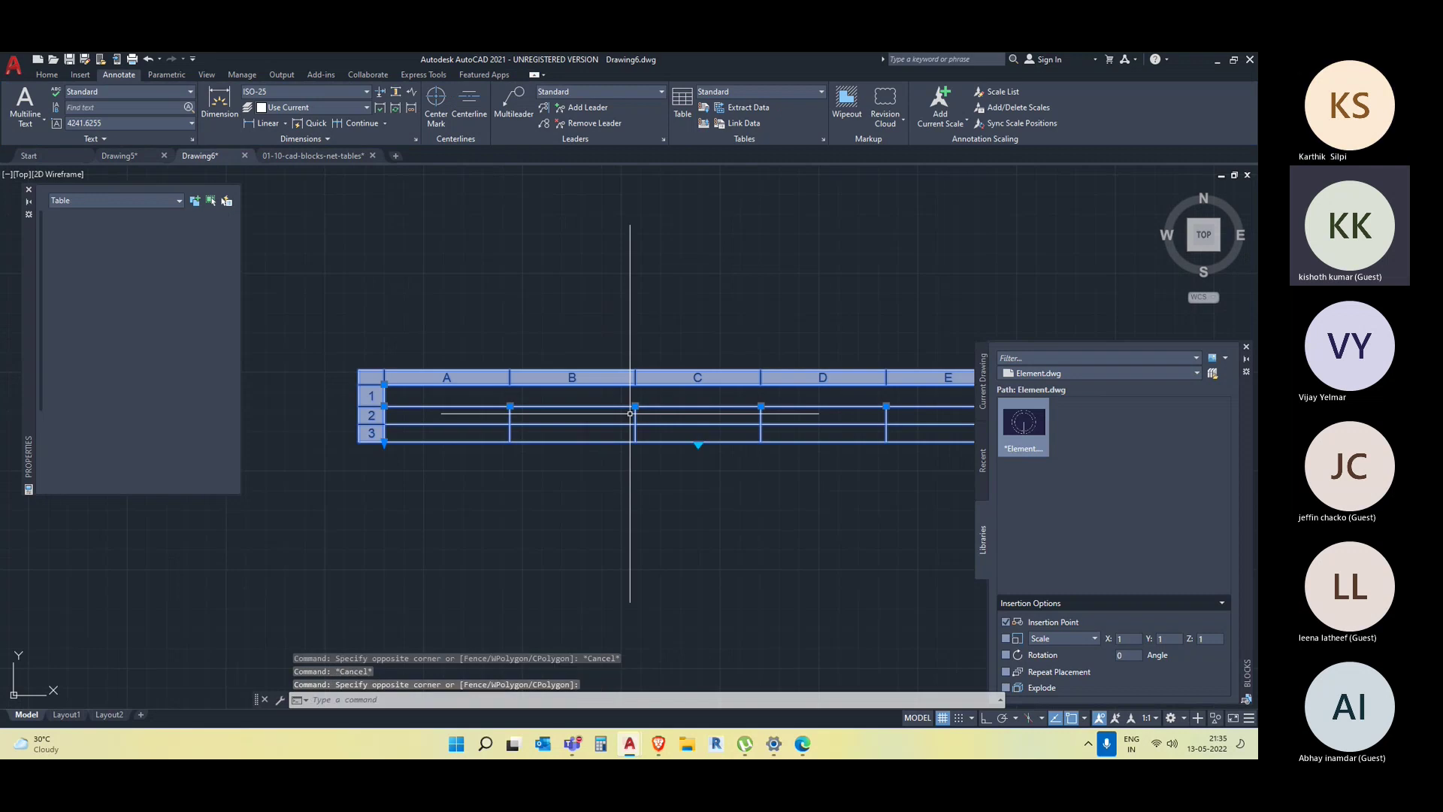
left_click(668, 512)
key("Escape")
left_click_drag(655, 449, 612, 290)
double_click(639, 340)
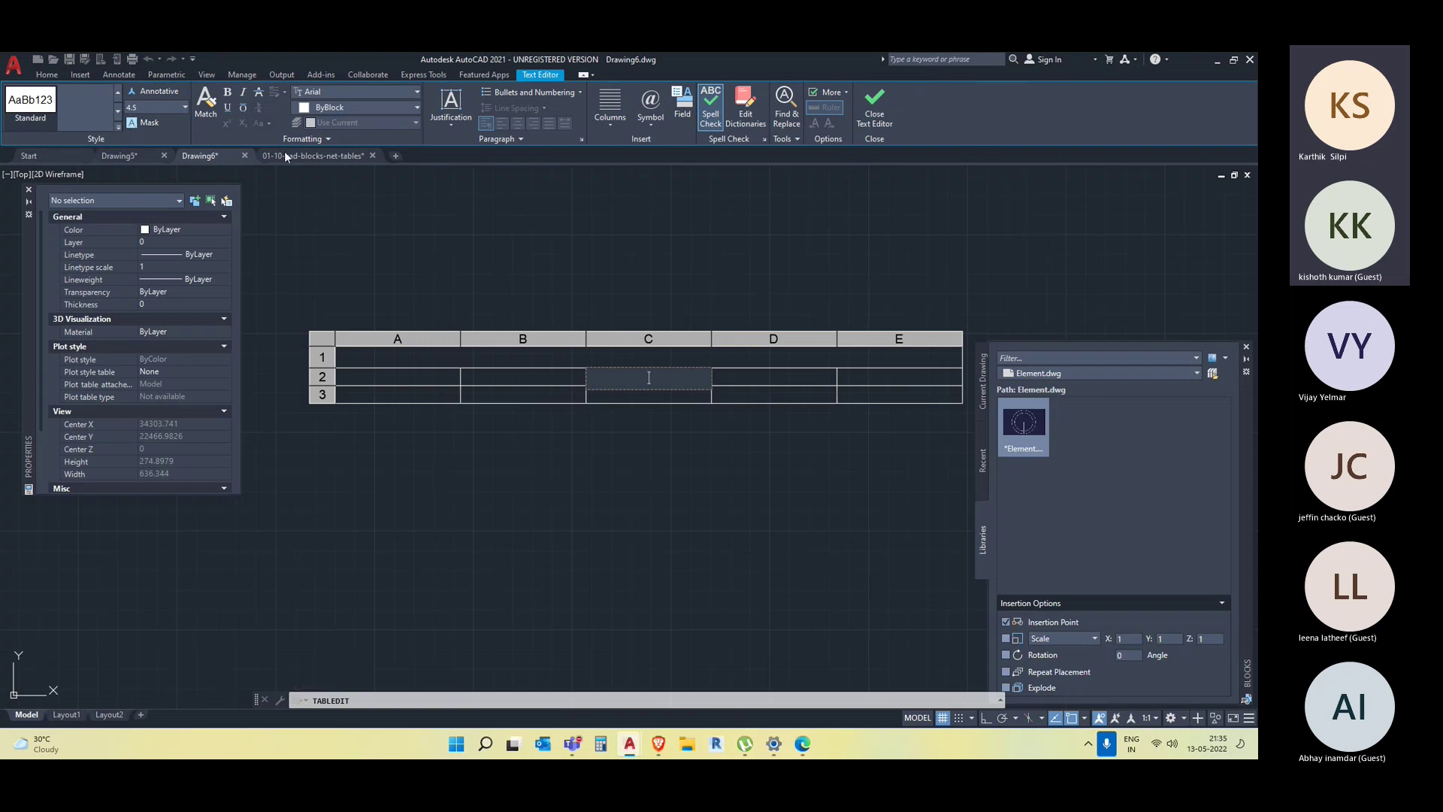
key("Escape")
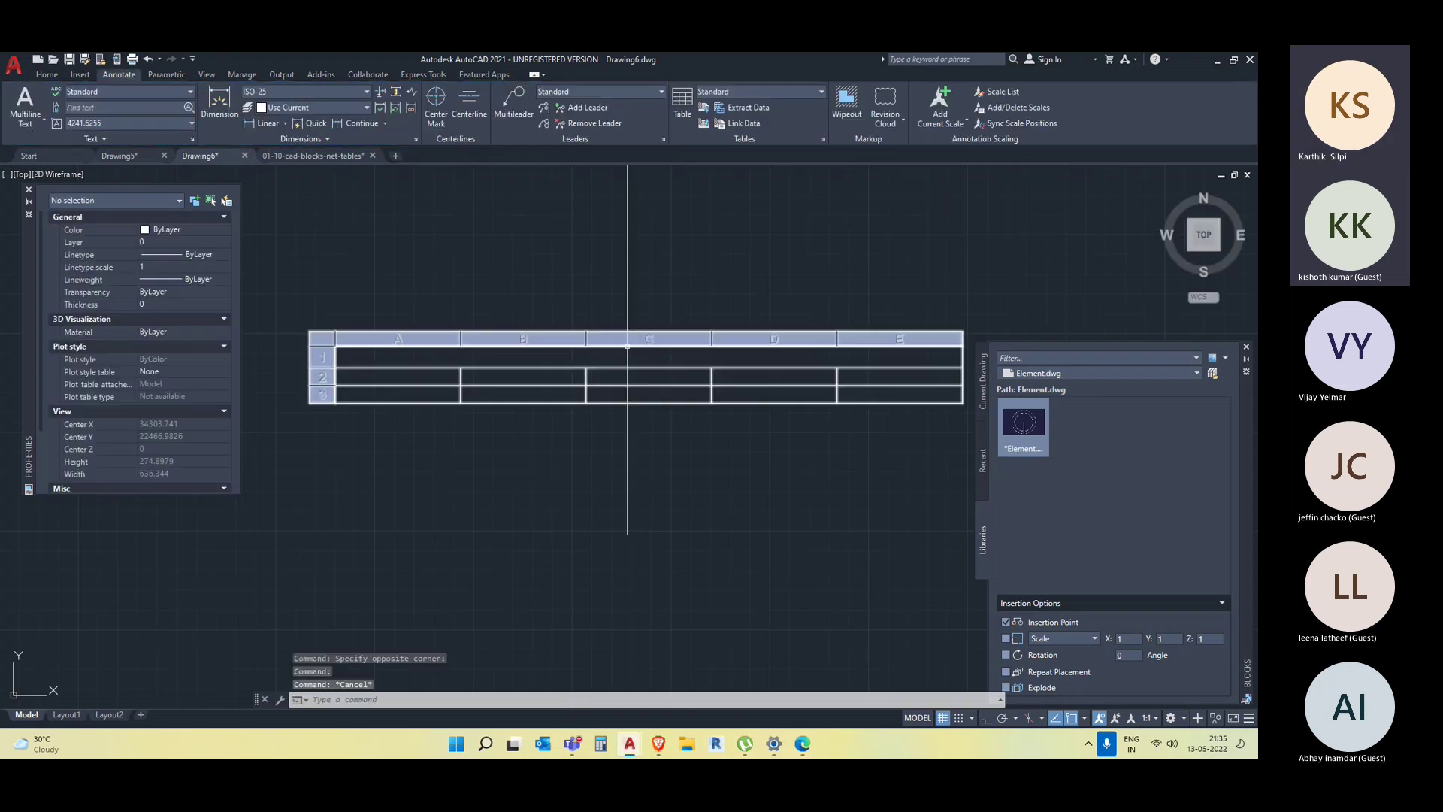
Select the table, start a data extraction, save the drawing to the Desktop as Drawing6.dwg, and close the extraction wizard on its first page.
left_click(628, 346)
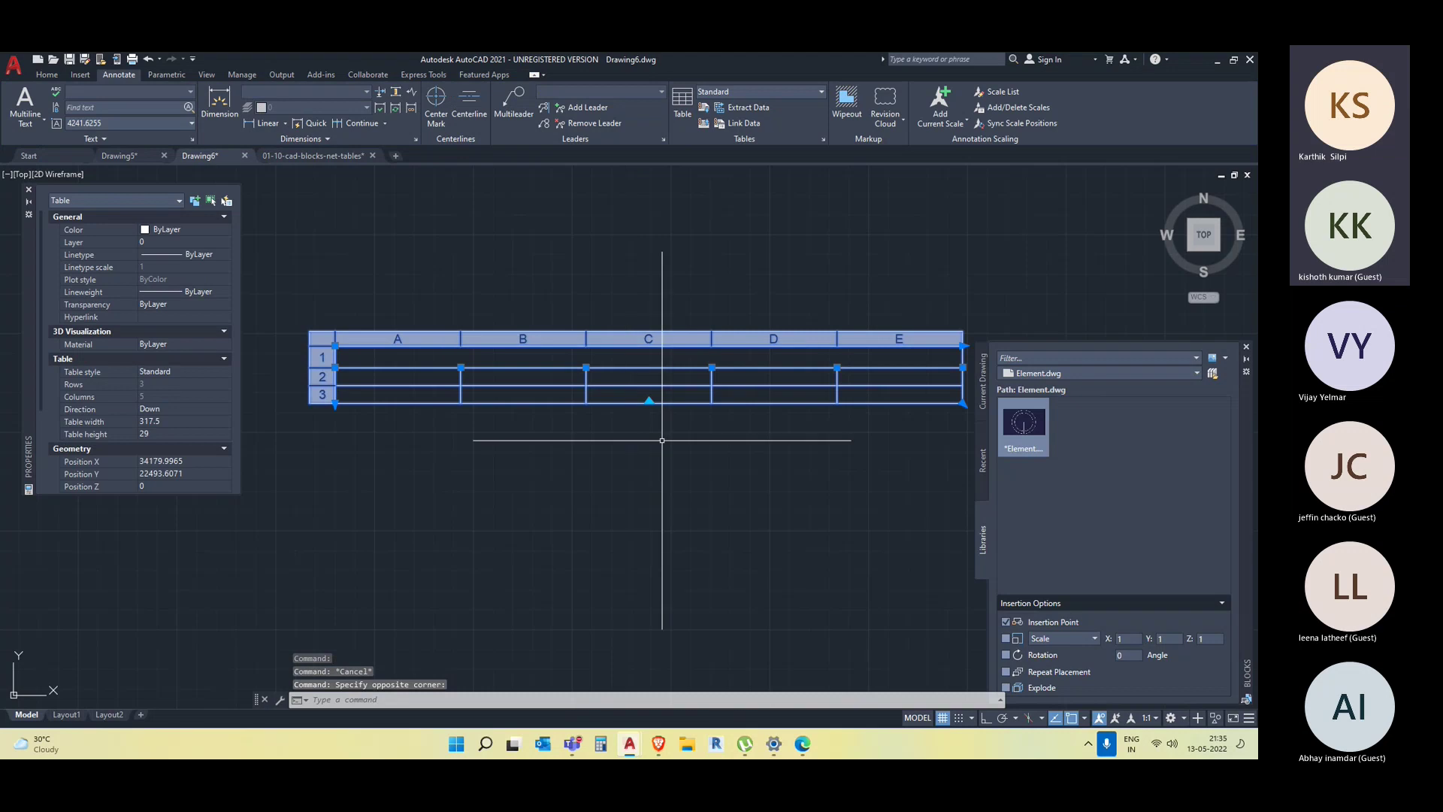
middle_click_drag(645, 417, 638, 403)
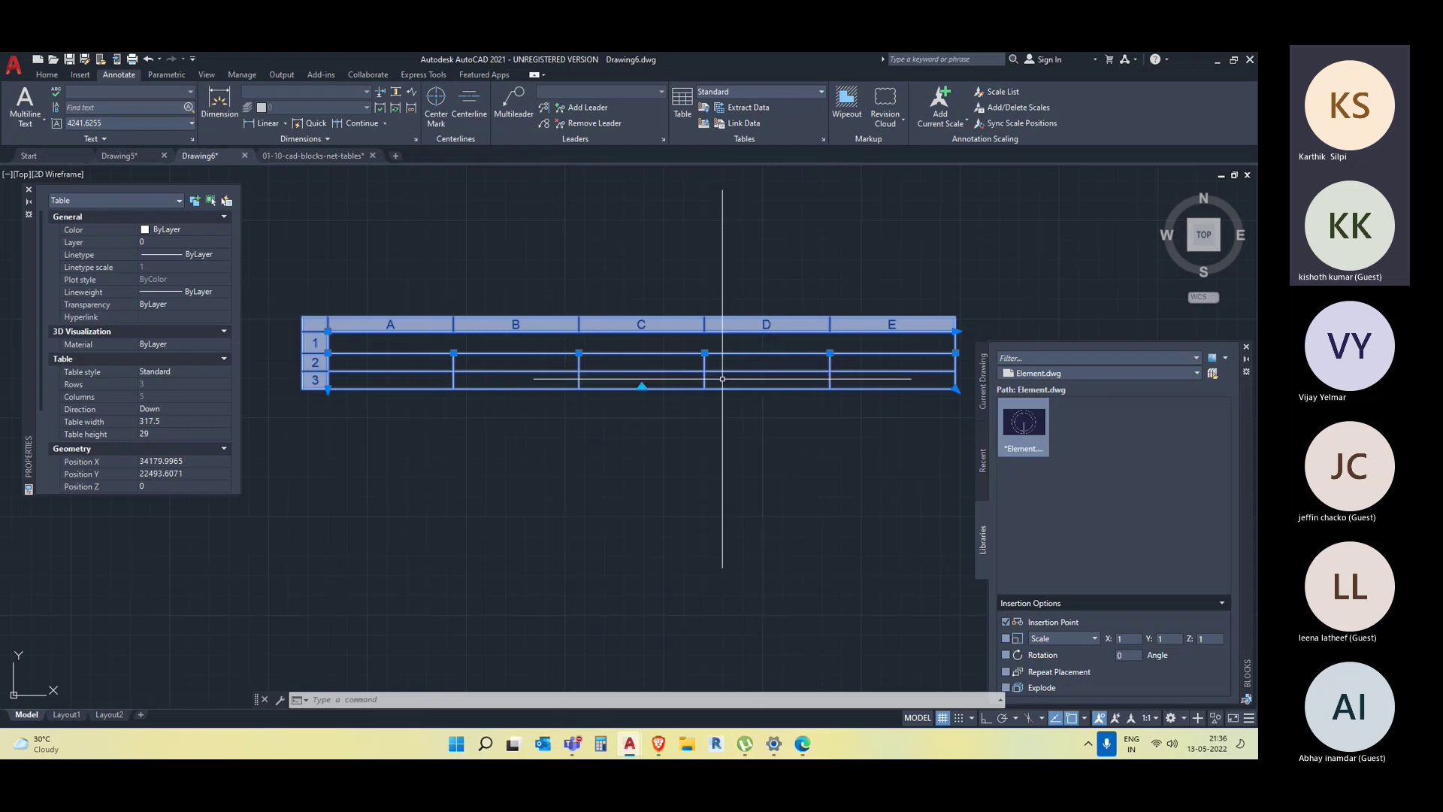
left_click(748, 107)
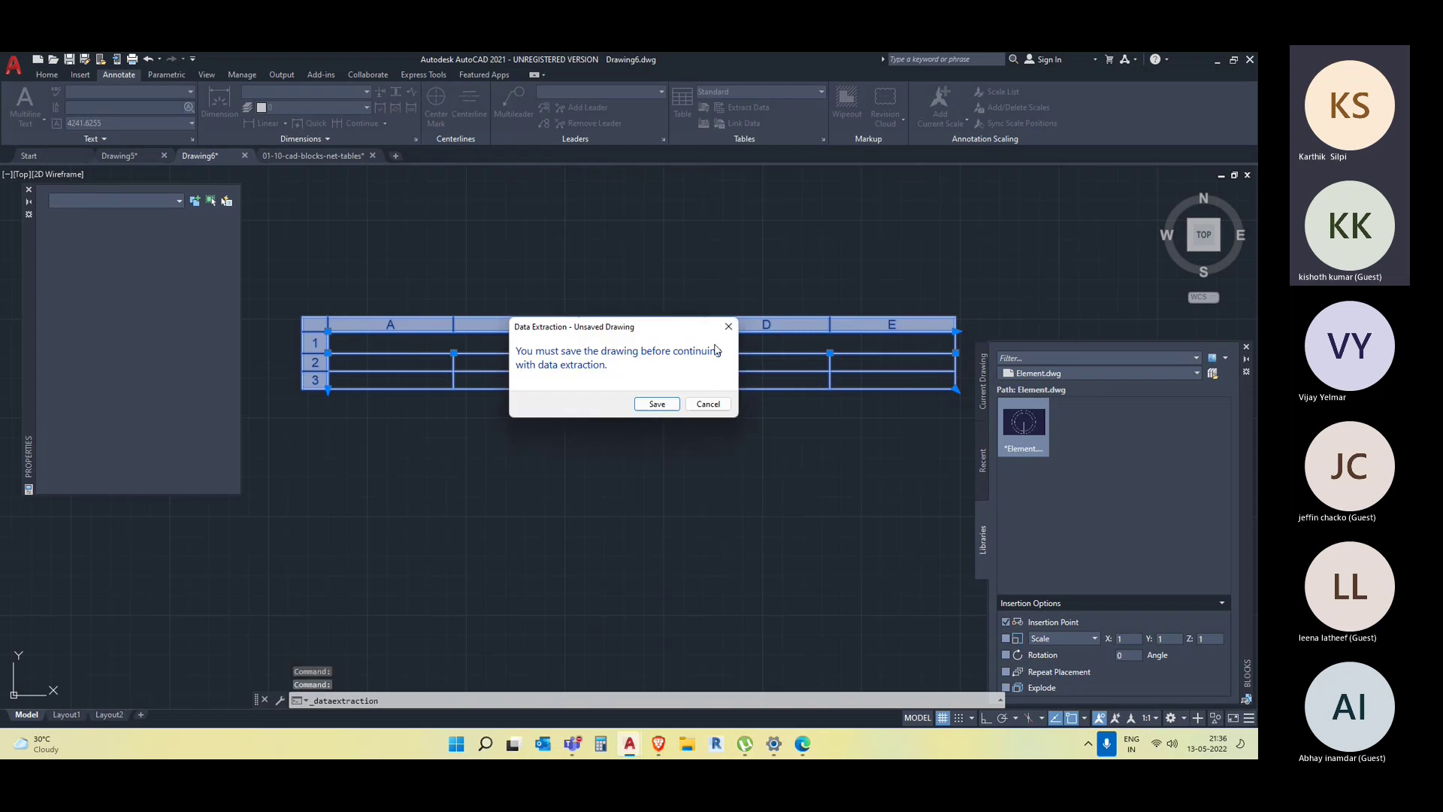
left_click(657, 404)
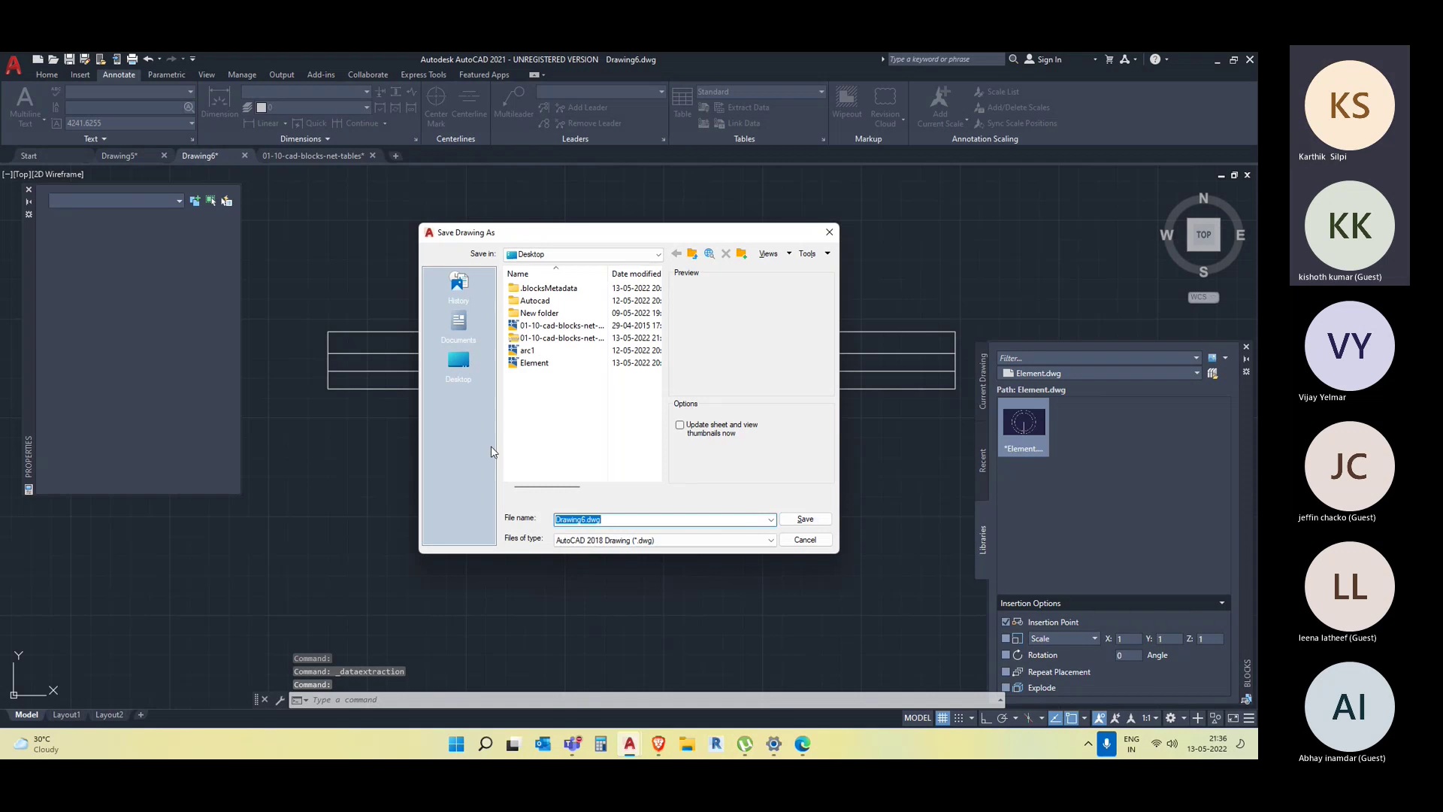
left_click(460, 363)
left_click(802, 519)
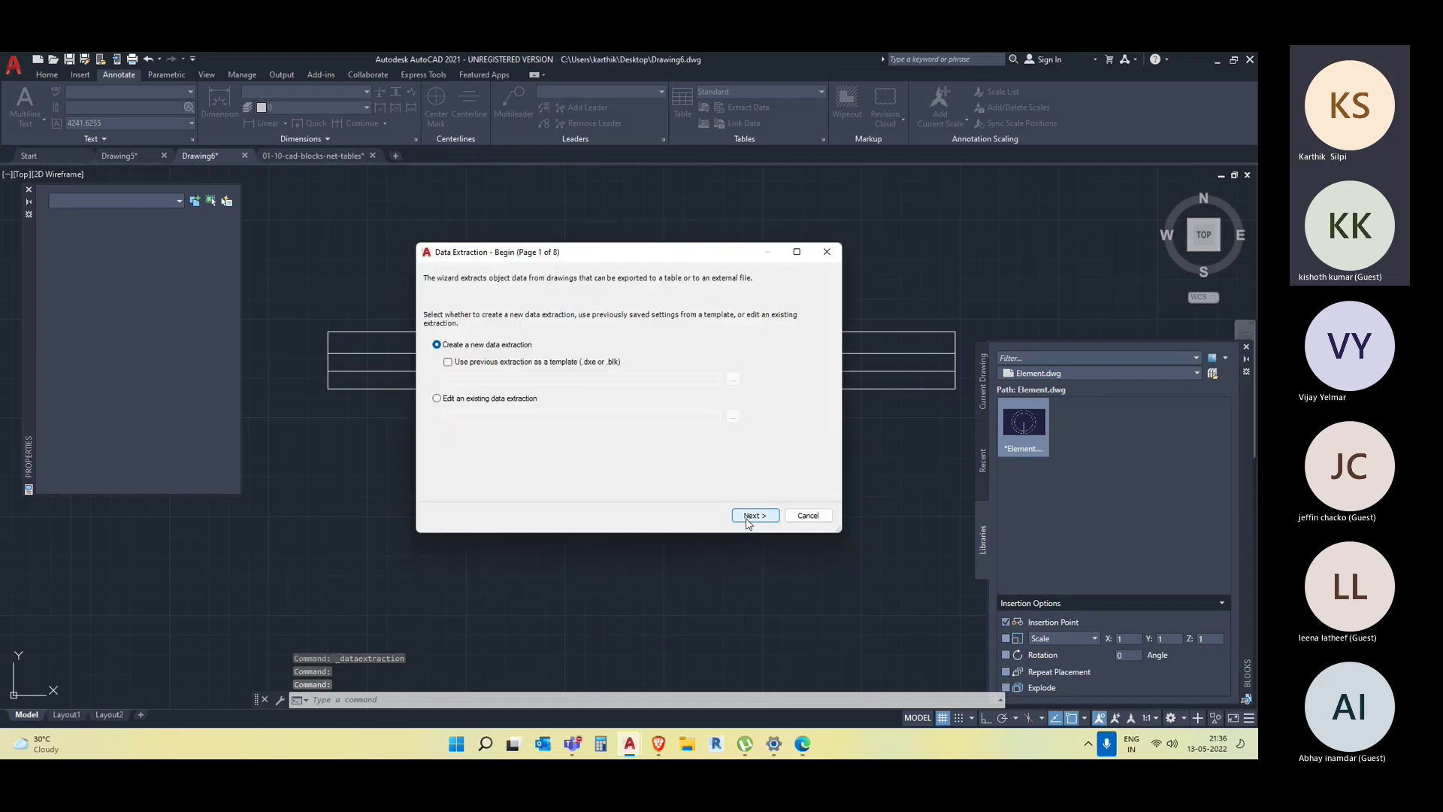
left_click_drag(485, 253, 532, 280)
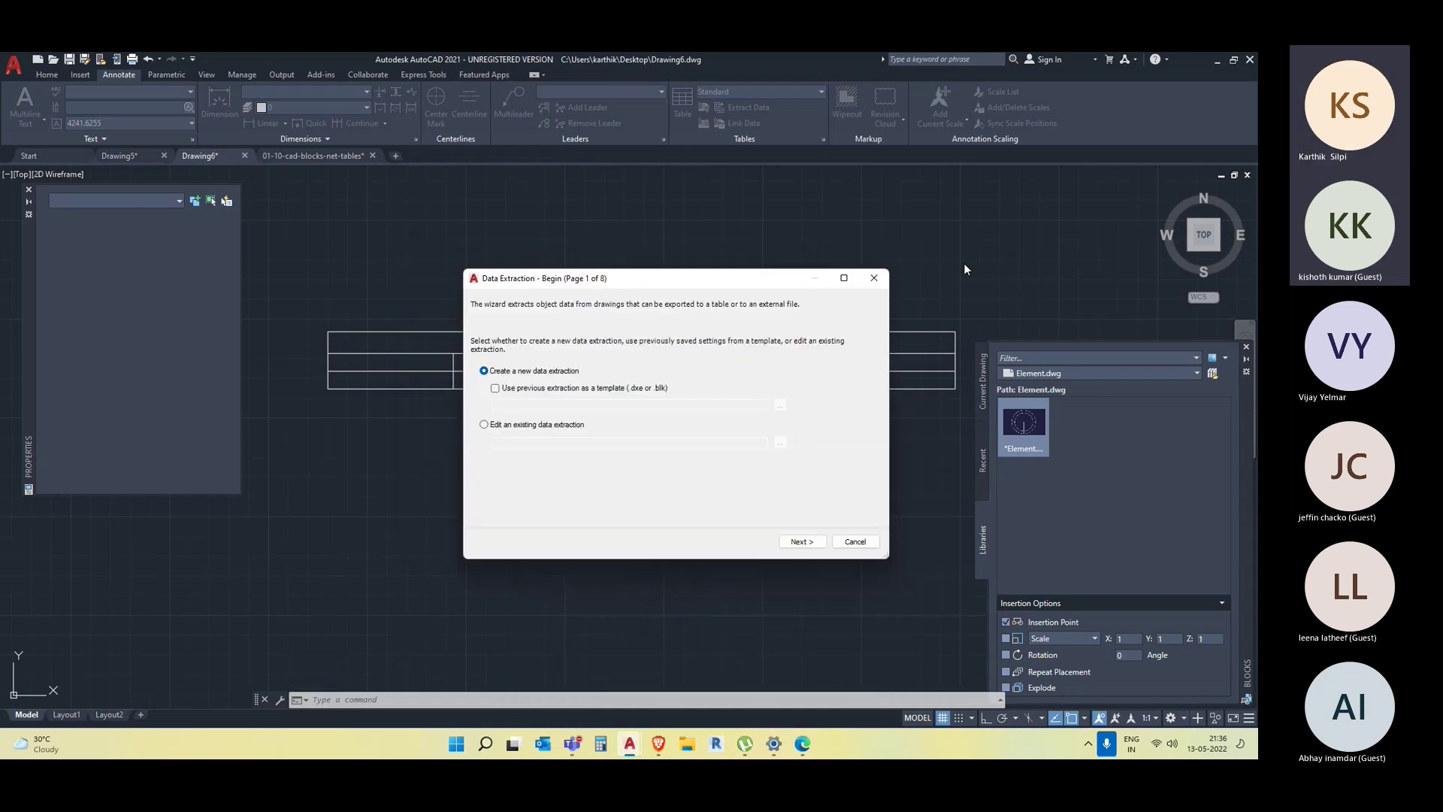
left_click(874, 278)
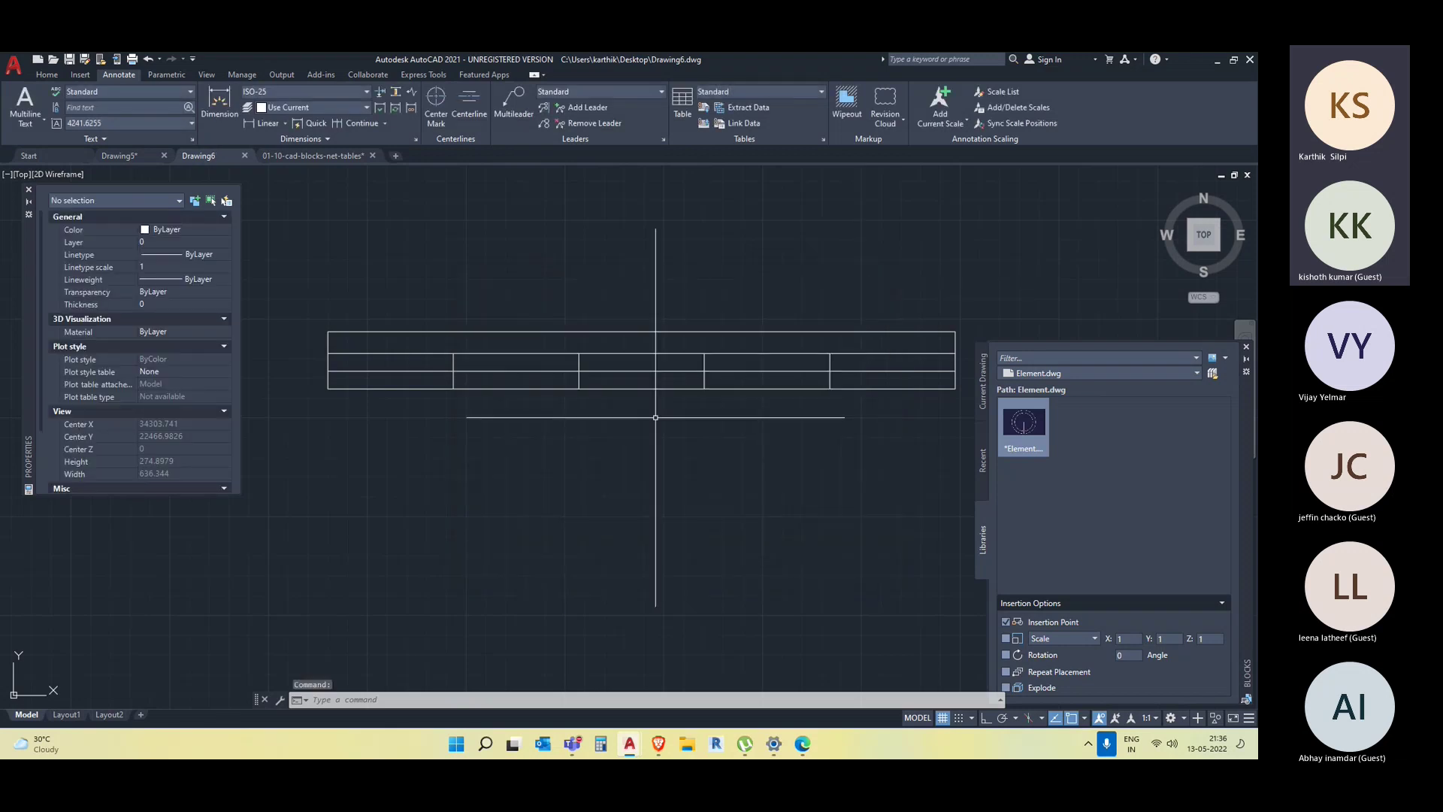
Select the whole table and look over the featured apps, express tools and add-ins before returning to the basic drafting tools.
scroll(513, 351, "down", 10)
middle_click_drag(554, 486, 646, 417)
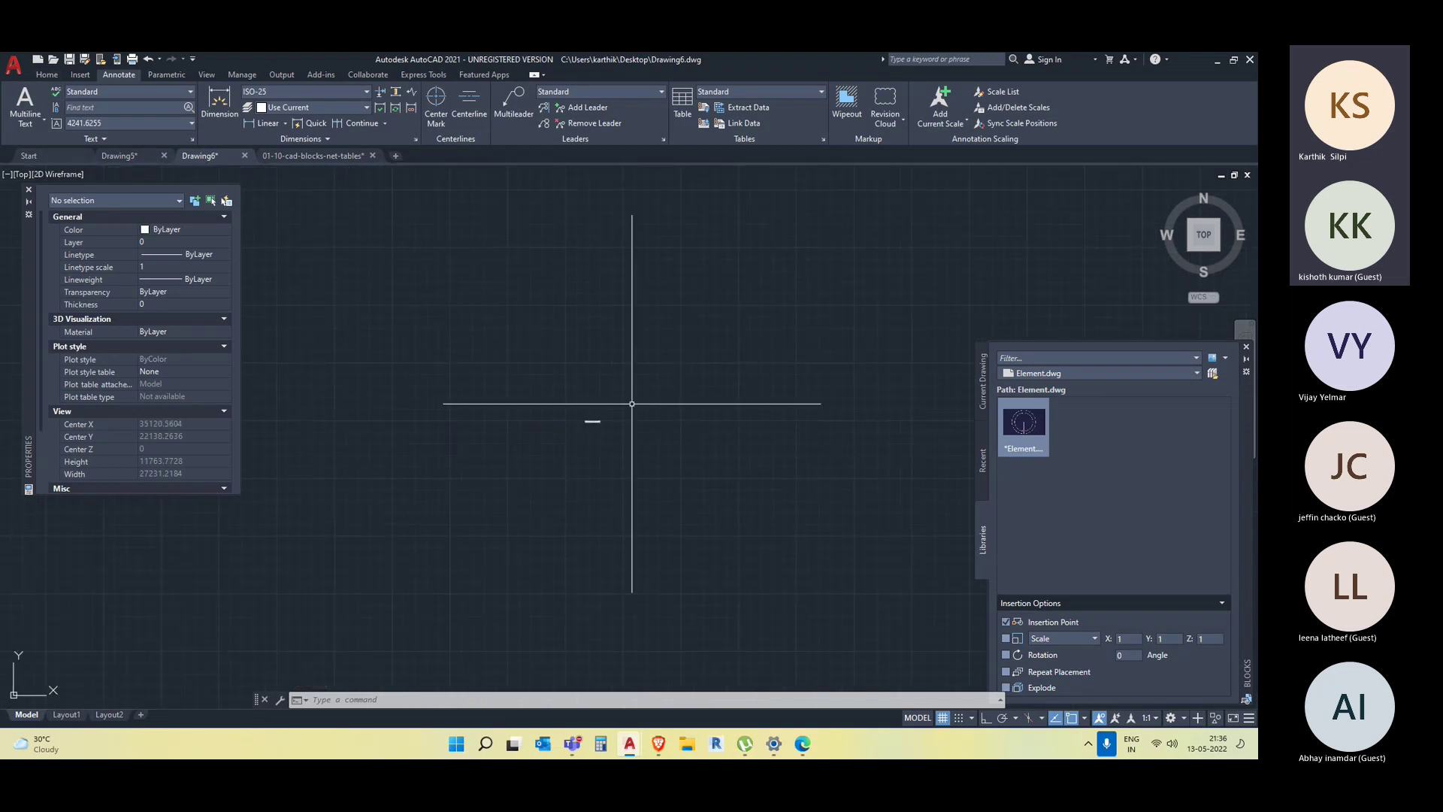
left_click(635, 453)
left_click(561, 377)
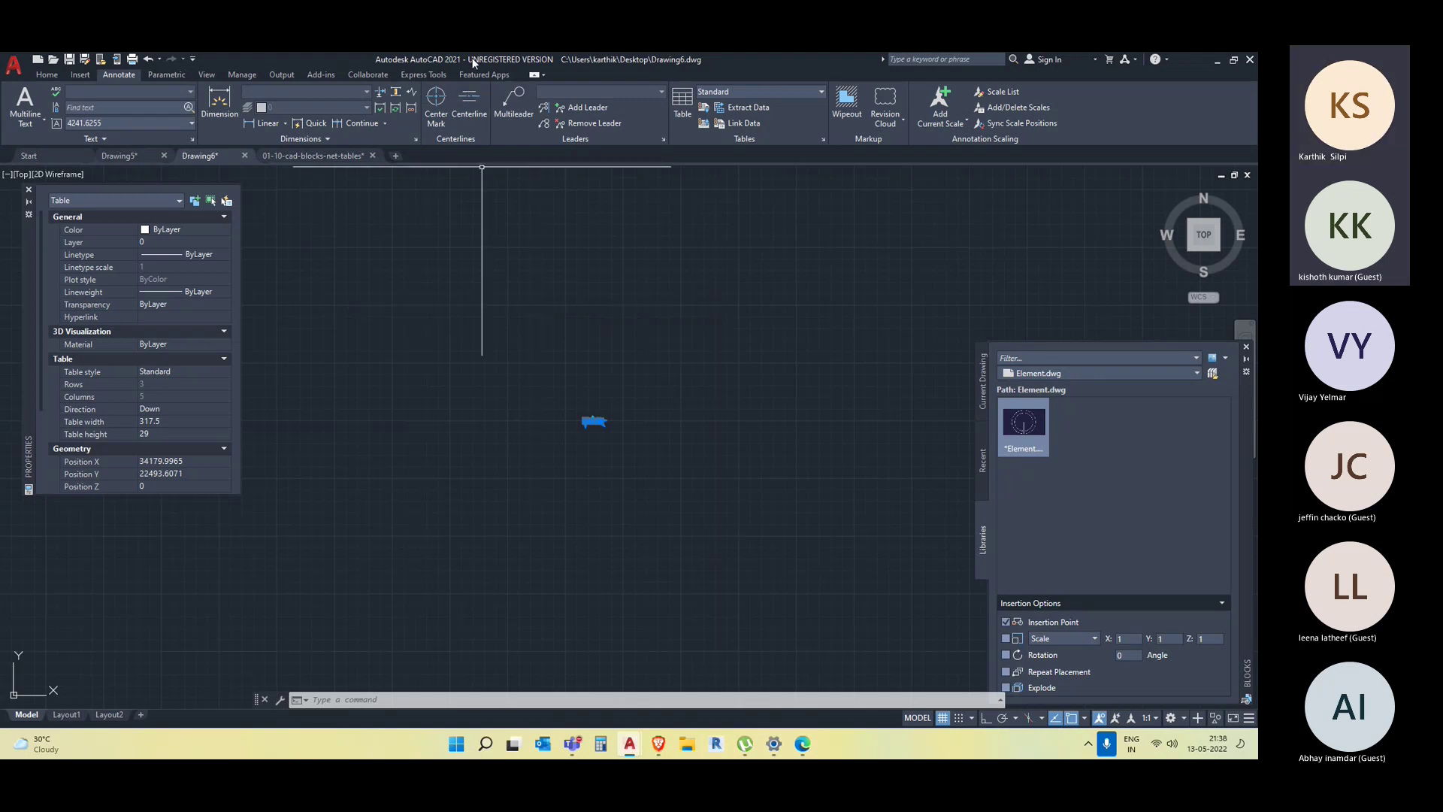
left_click(490, 75)
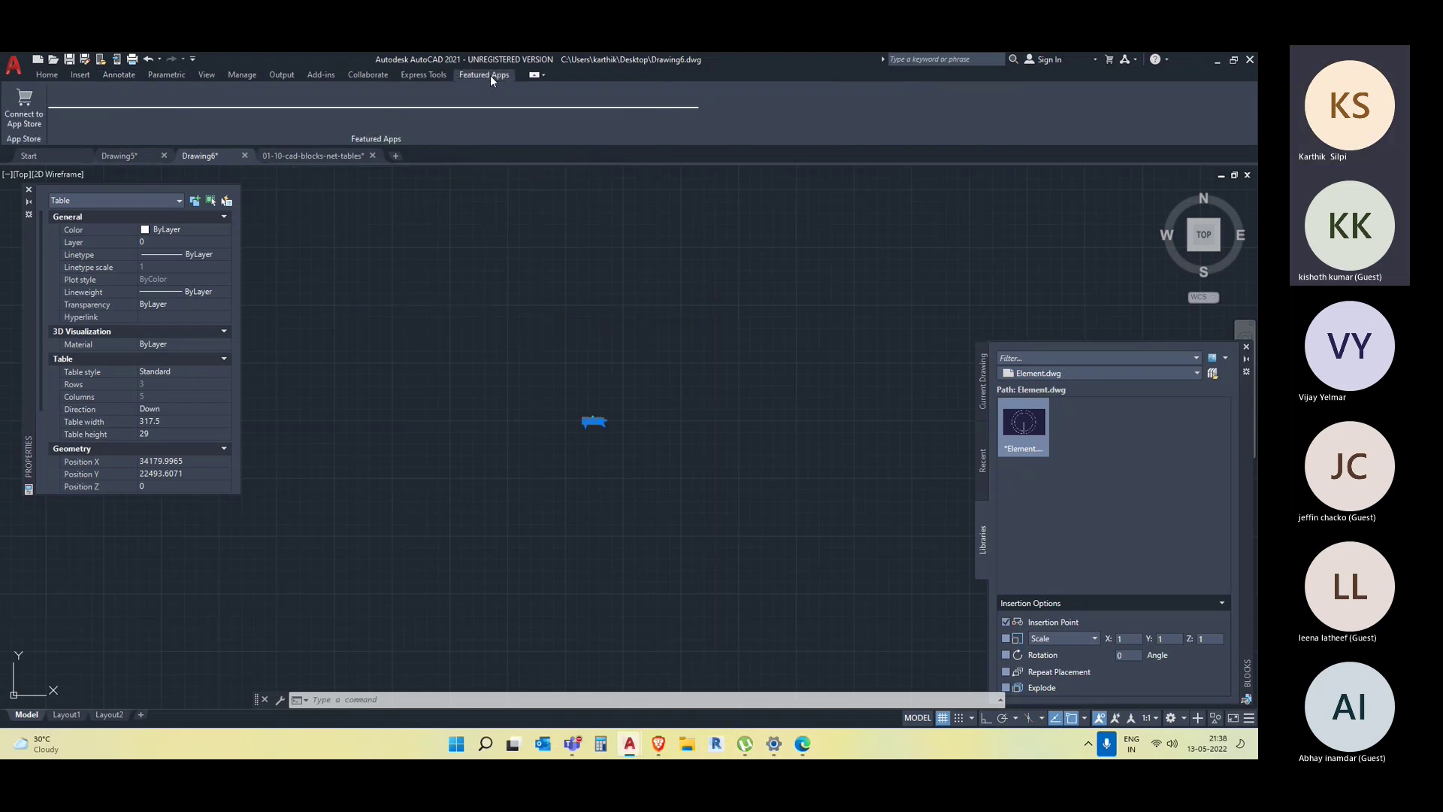
left_click(432, 75)
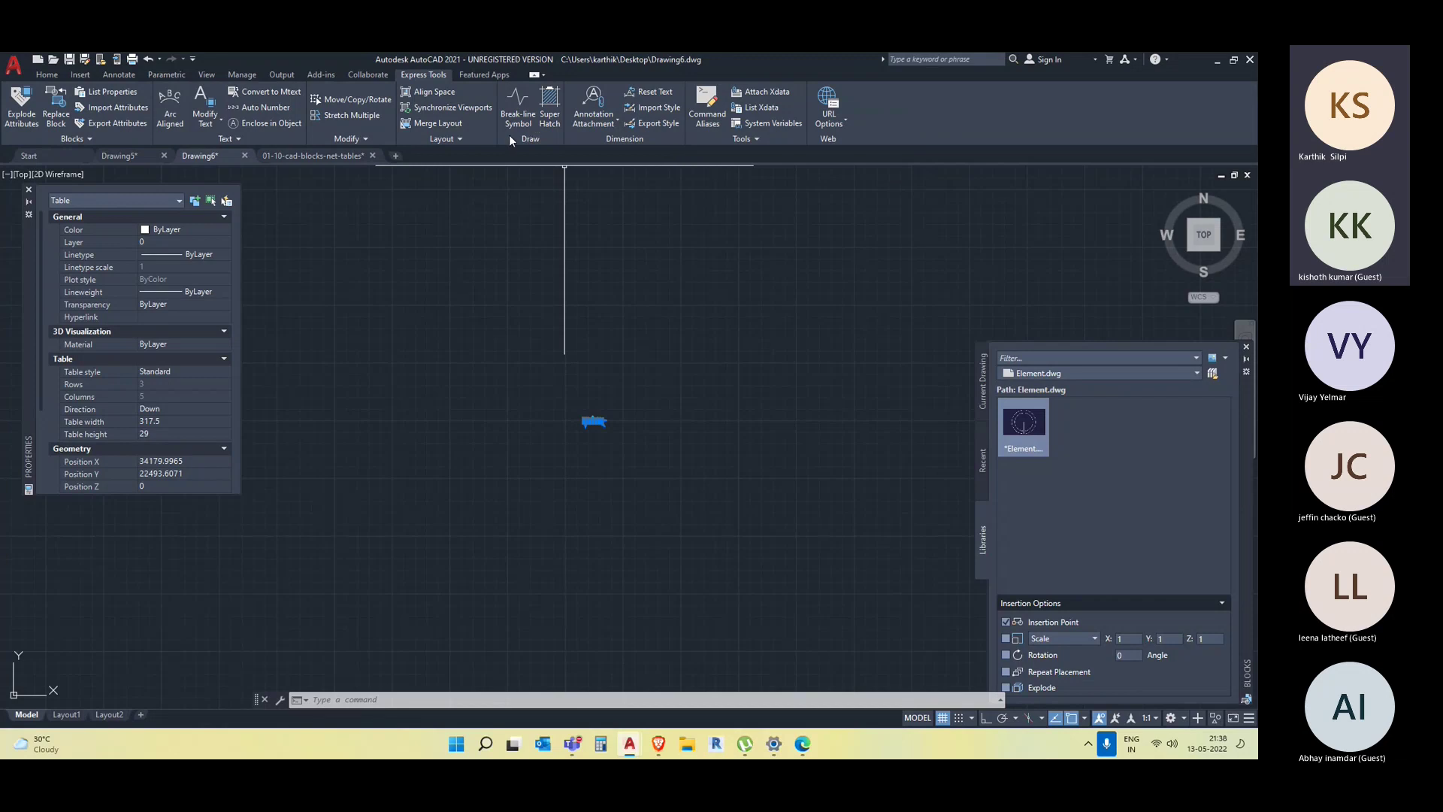
left_click(319, 74)
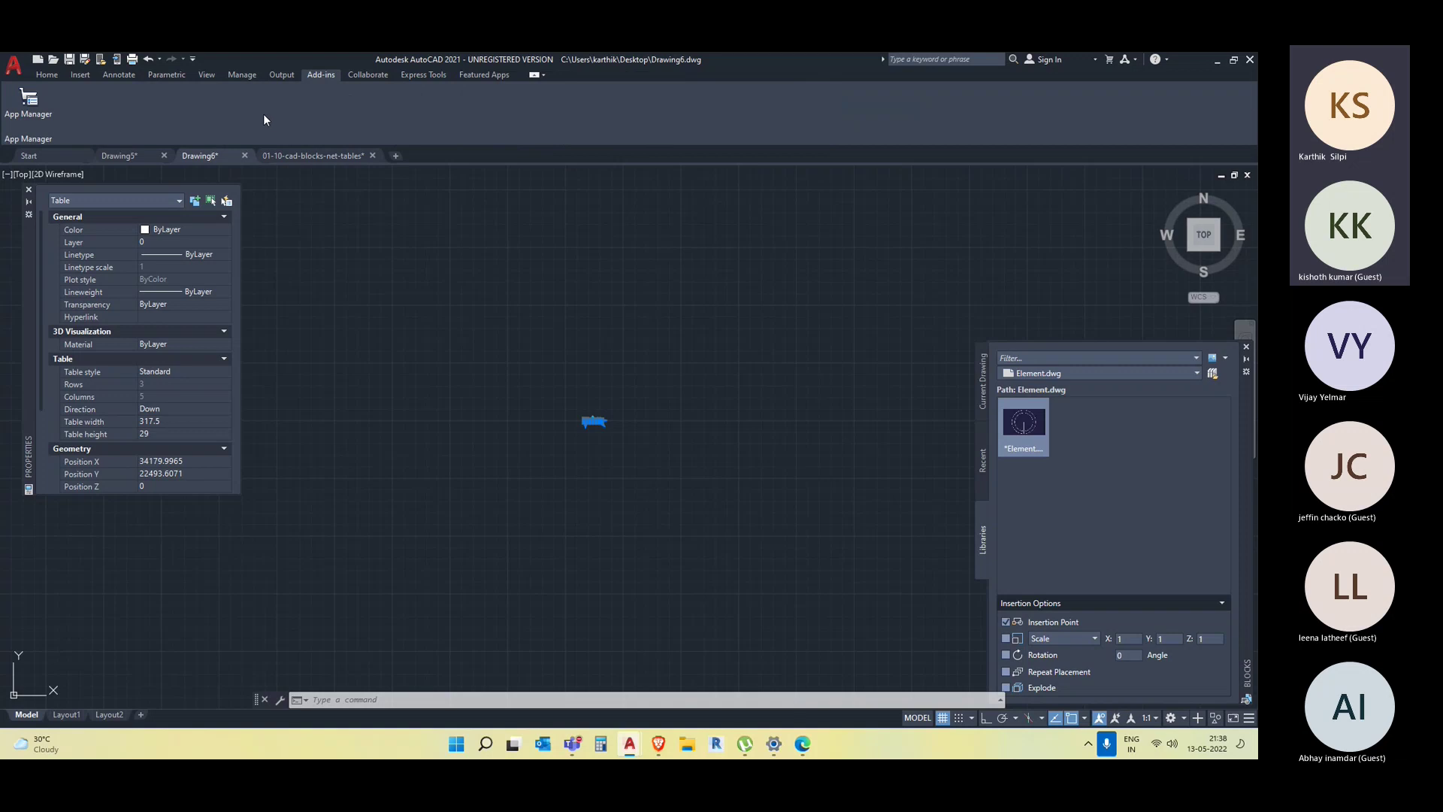
left_click(427, 75)
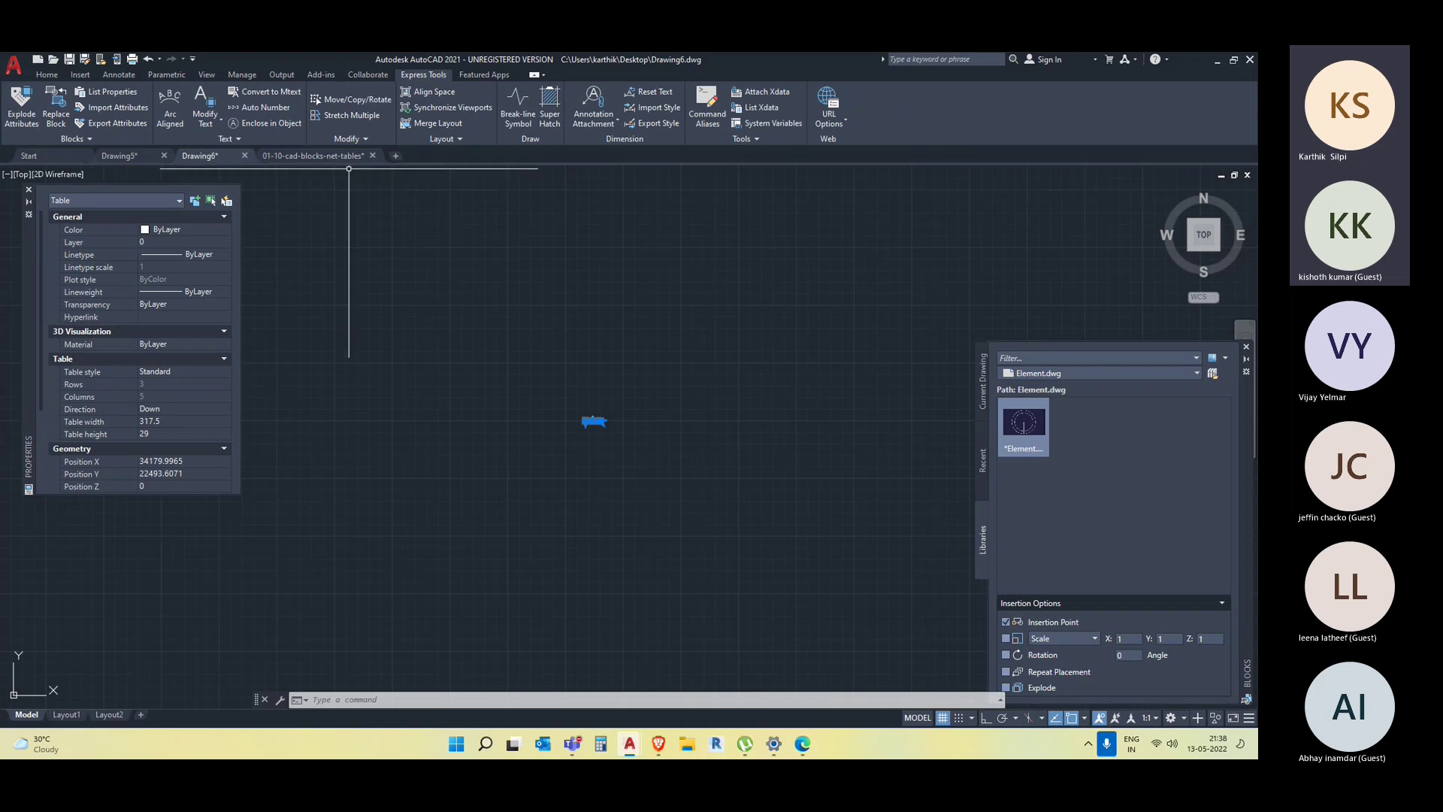
left_click(59, 75)
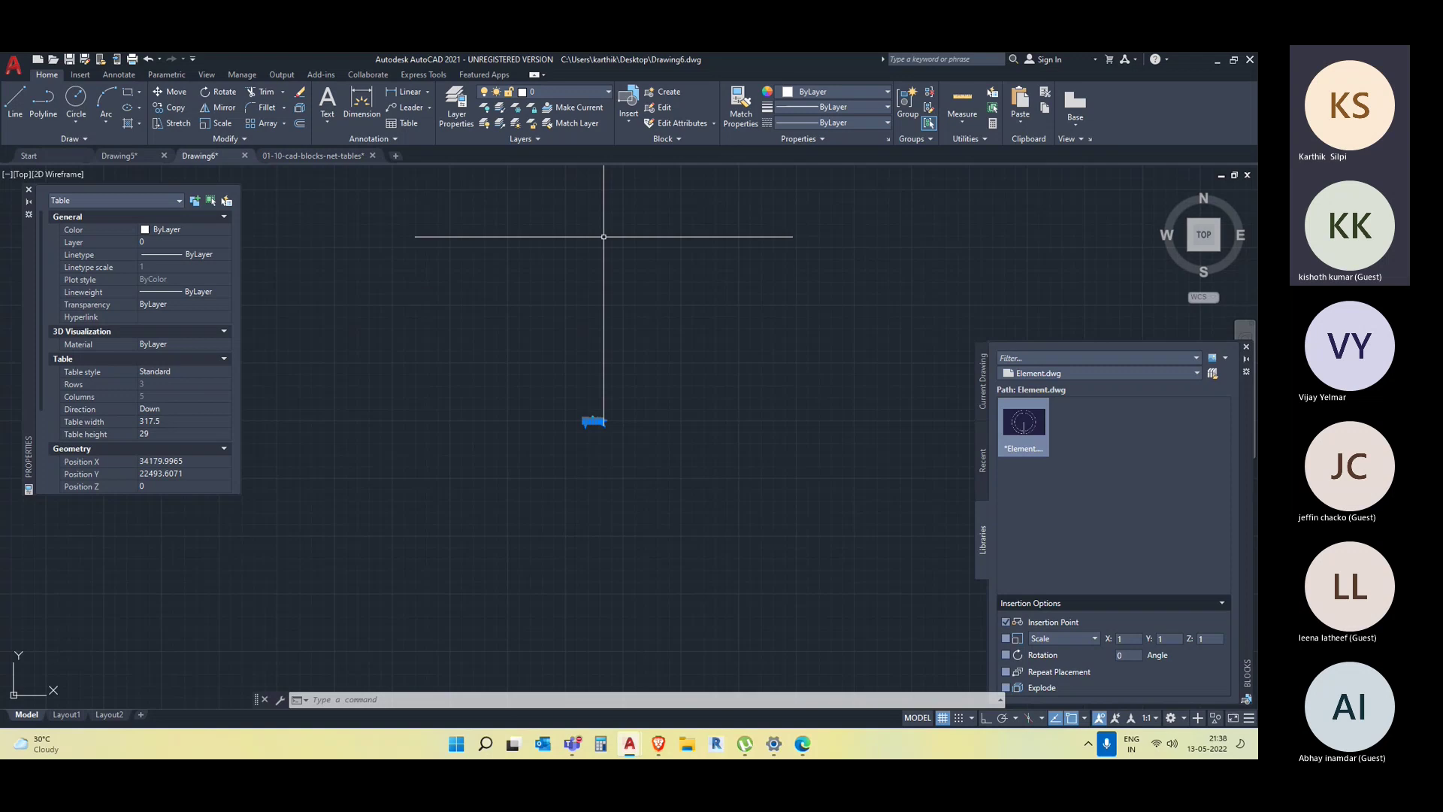
Delete the table from the drawing with a selection window around it, and switch to the Microsoft Teams meeting.
left_click(460, 315)
left_click(624, 466)
key("Delete")
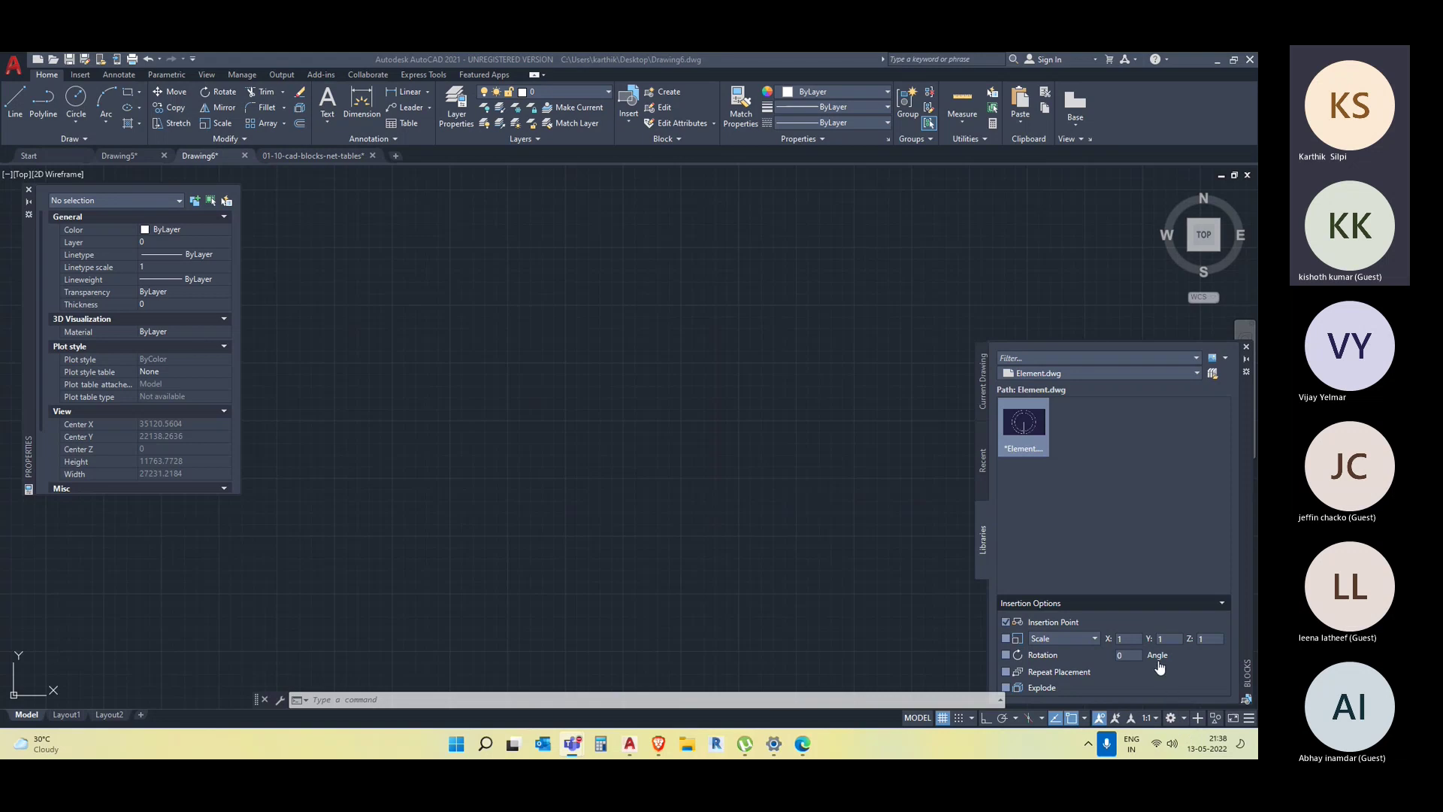
key("alt+Tab")
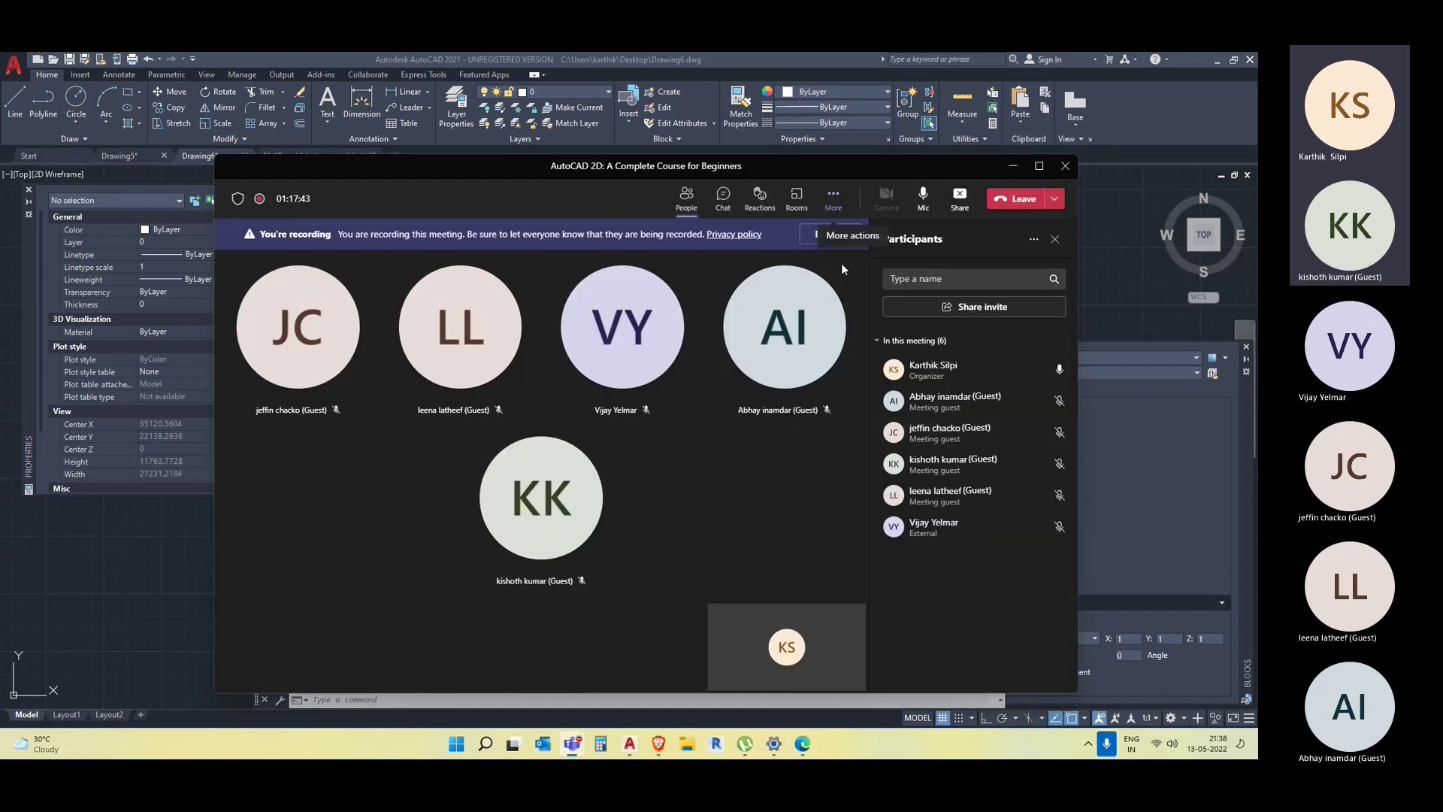